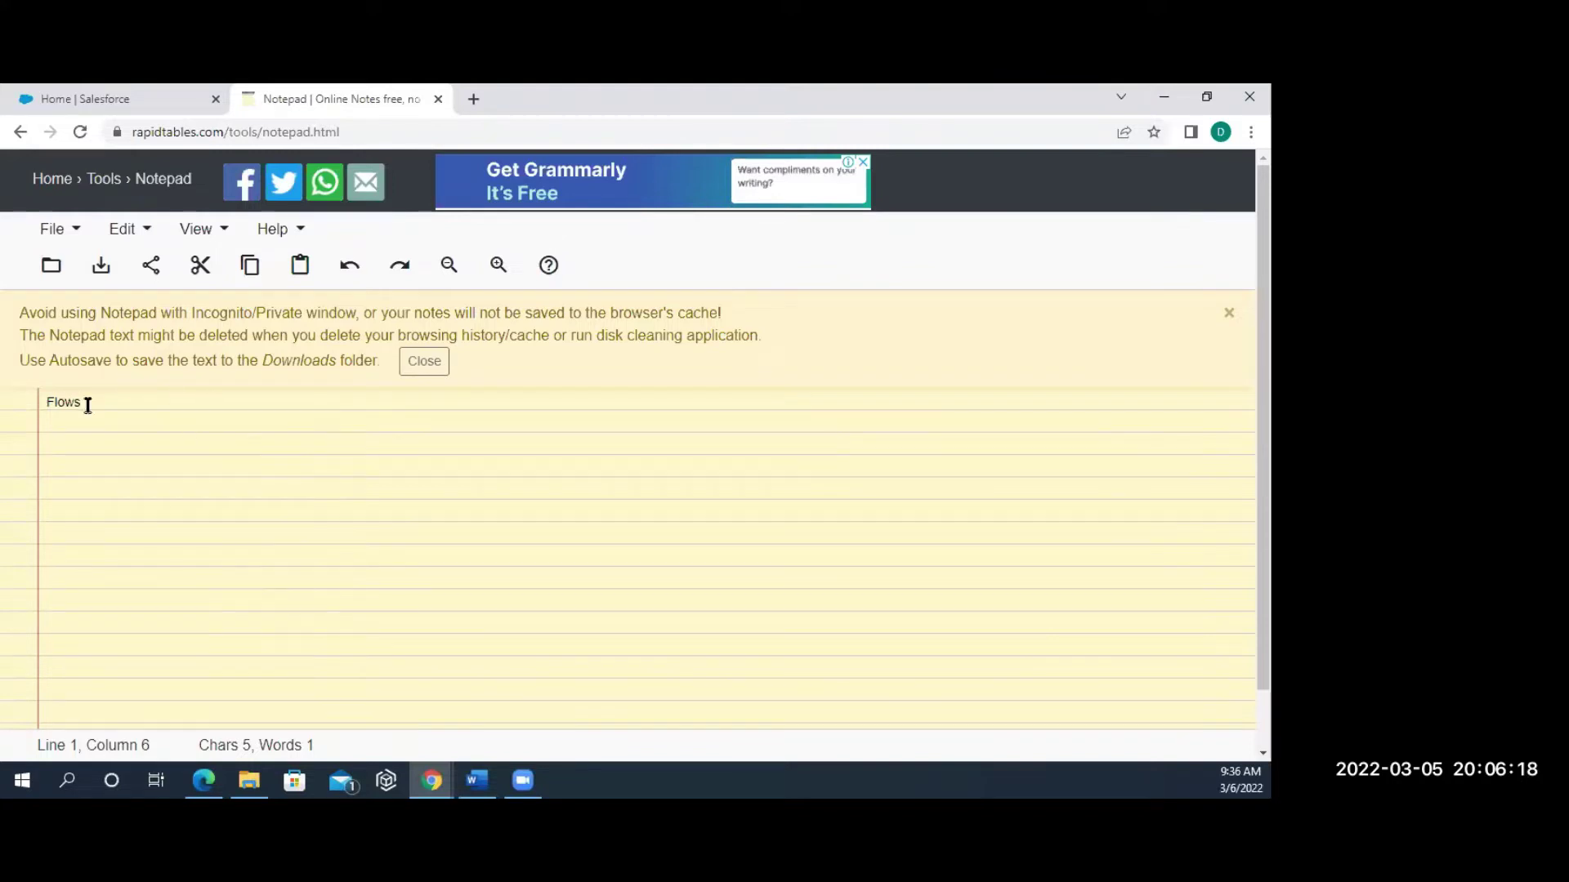
# Switch to Salesforce Setup, search the setup items for flows and open the Flows page under Process Automation.
pyautogui.hotkey('ctrl', '+')
pyautogui.hotkey('ctrl', '+')
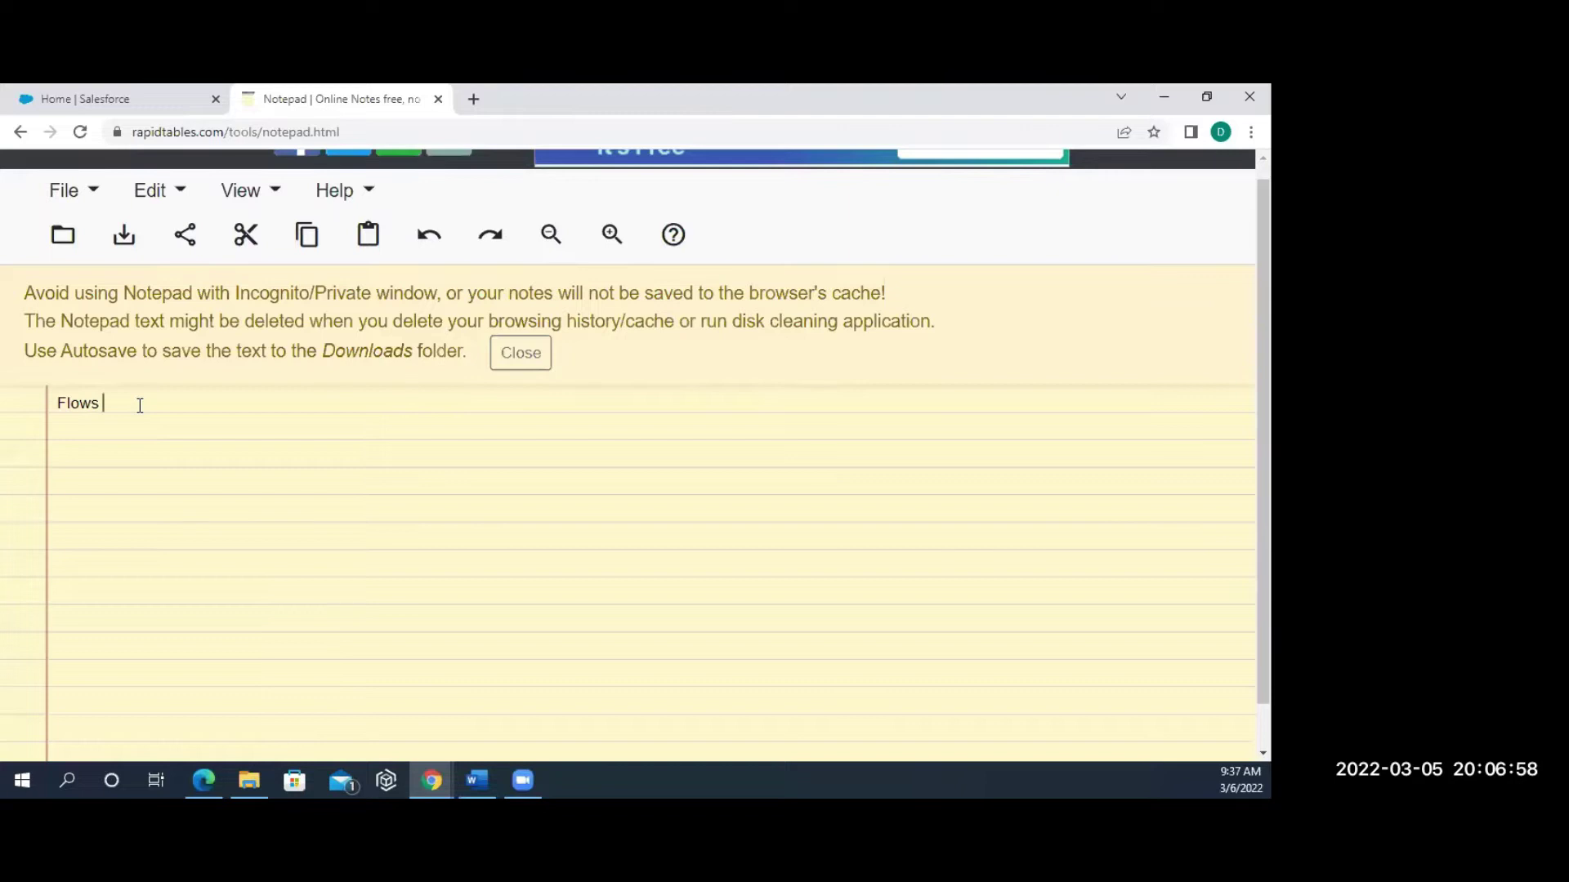
pyautogui.click(127, 99)
pyautogui.click(49, 259)
pyautogui.write('f')
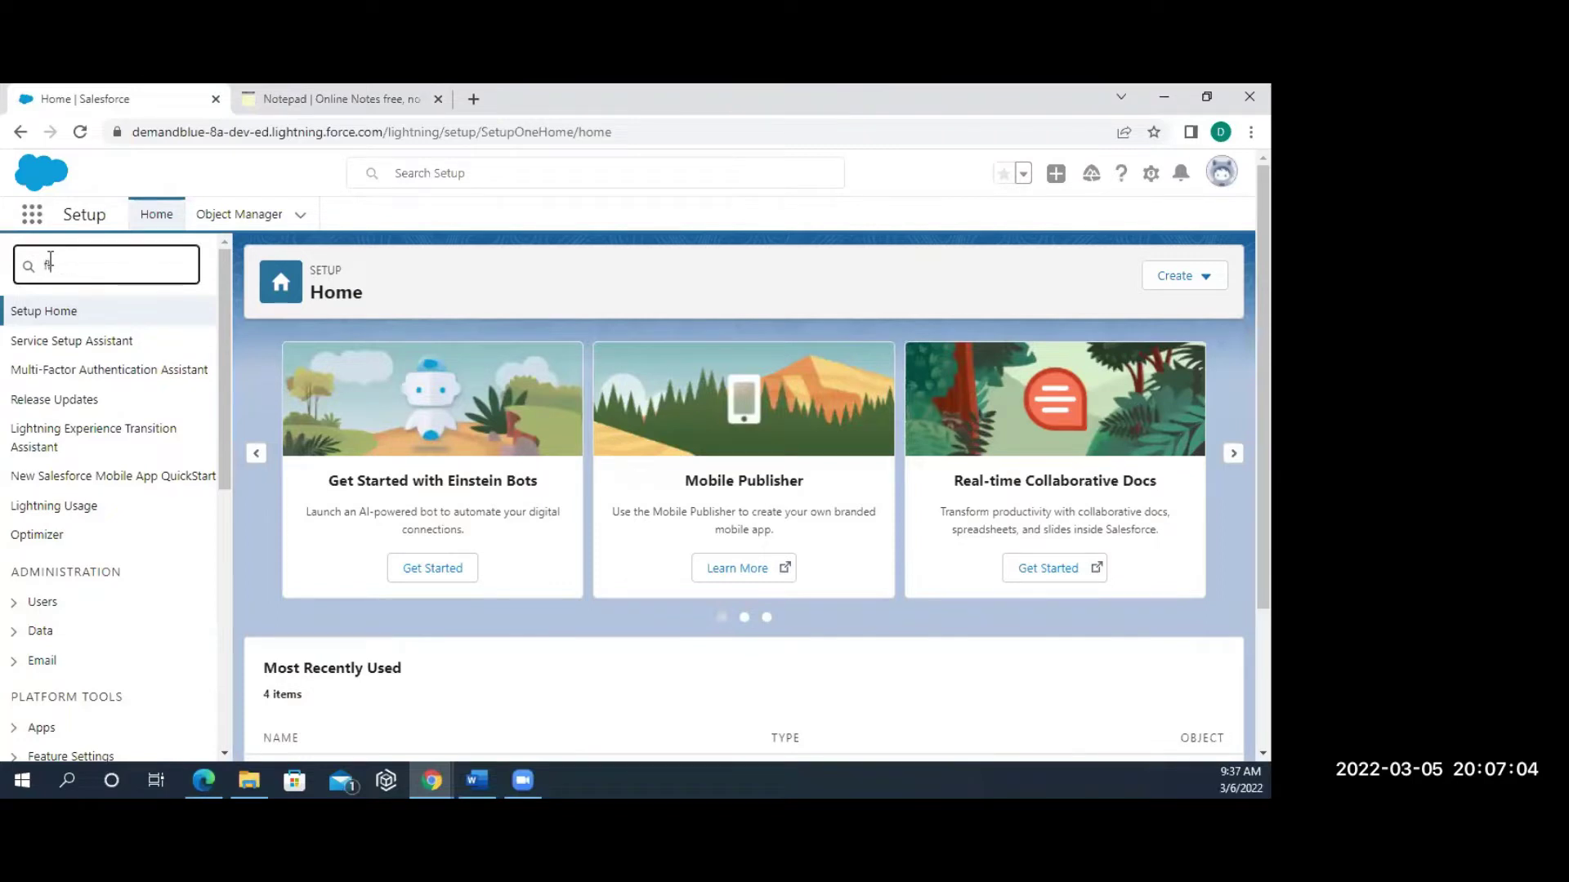
pyautogui.write('lows')
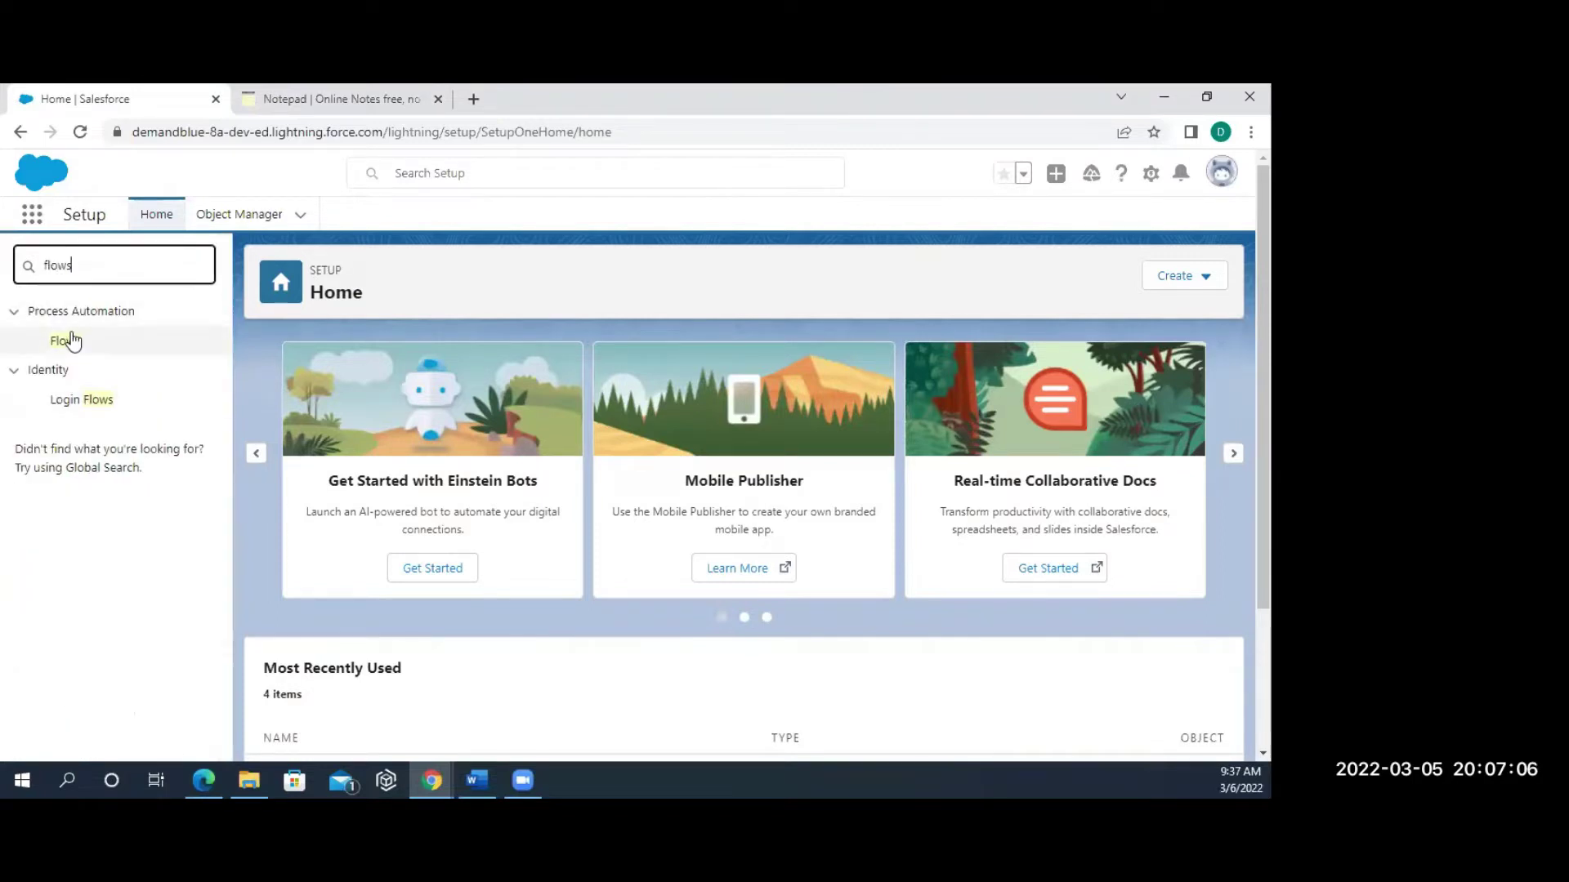
pyautogui.click(69, 342)
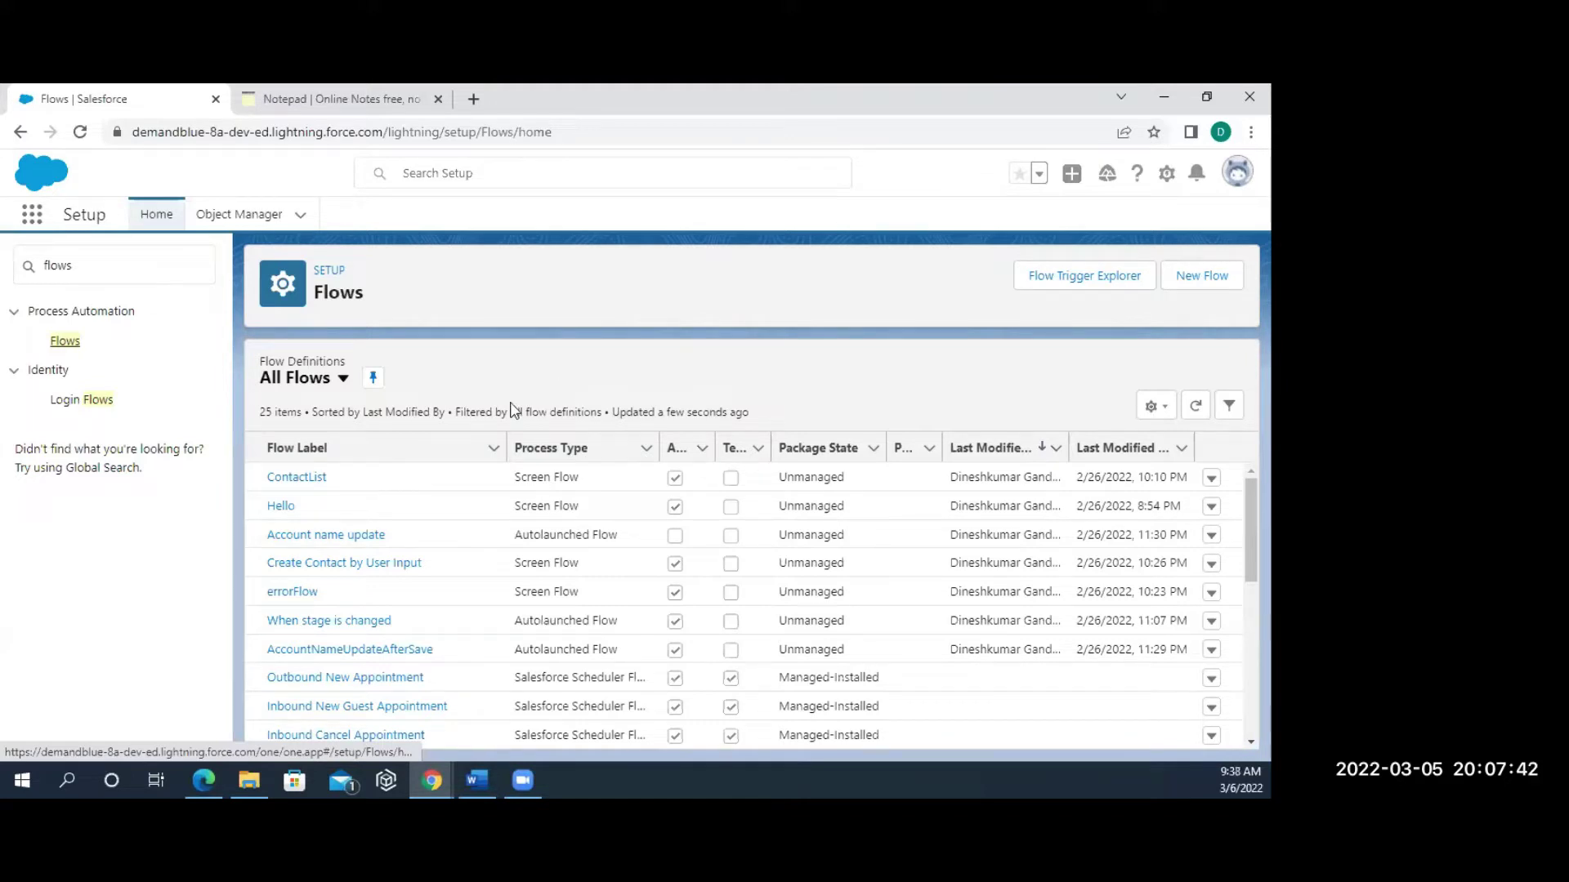
# In the online Notepad, add "->" after Flows and write DML on the line below.
pyautogui.click(365, 99)
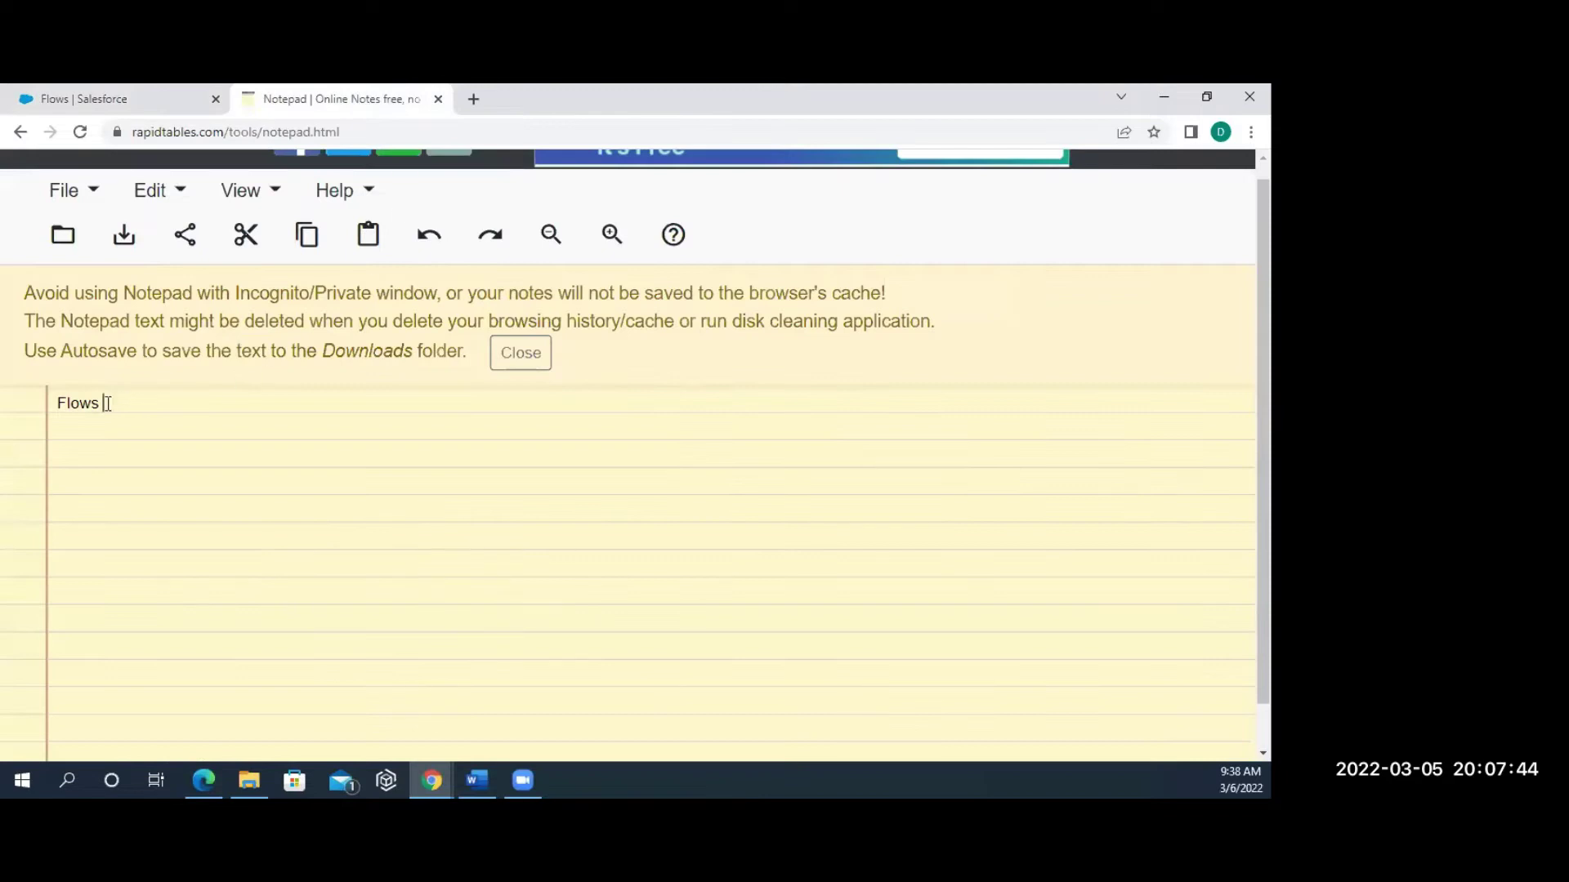
pyautogui.write('>')
pyautogui.write('DML')
# Return to Salesforce Setup, search the setup items for "pro" and open Process Automation Settings.
pyautogui.click(106, 96)
pyautogui.click(91, 263)
pyautogui.press('BackSpace')
pyautogui.press('BackSpace')
pyautogui.press('BackSpace')
pyautogui.press('BackSpace')
pyautogui.press('BackSpace')
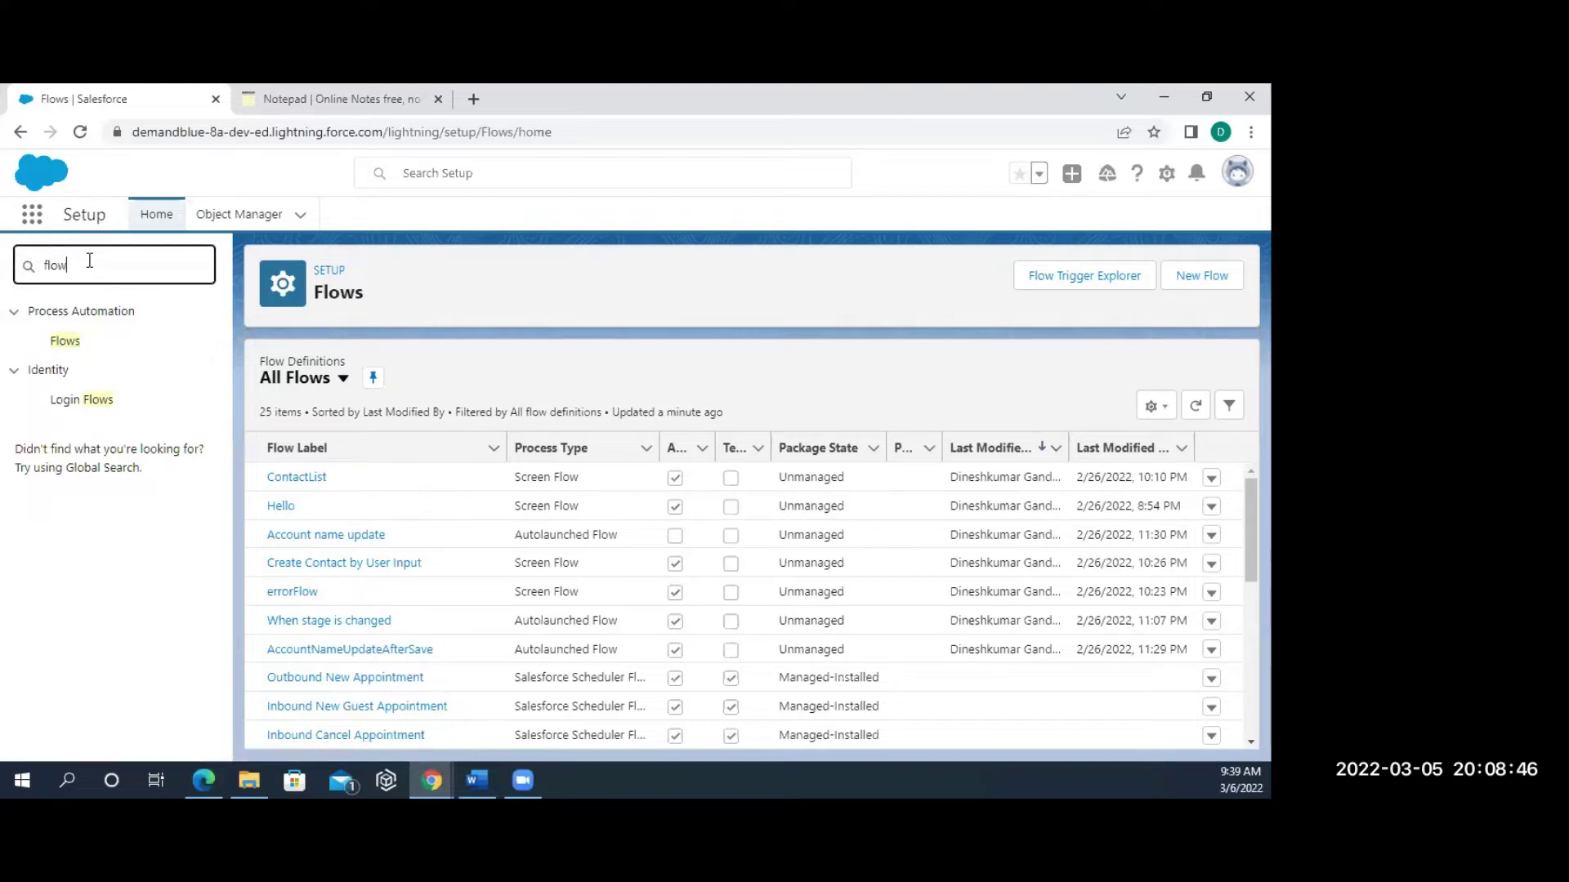
pyautogui.write('prog')
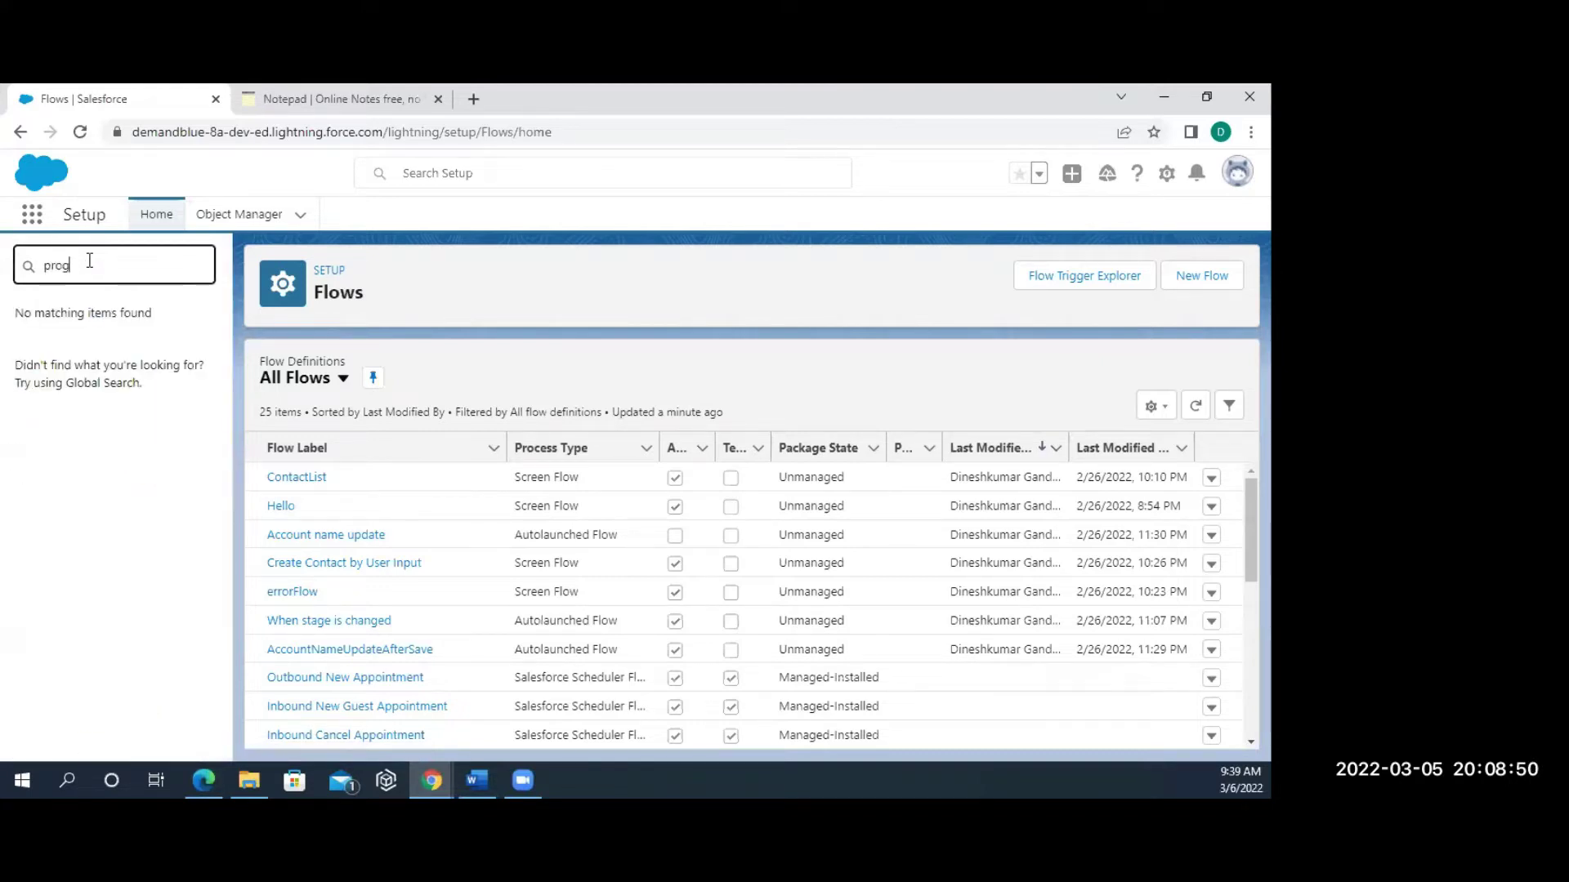
pyautogui.press('BackSpace')
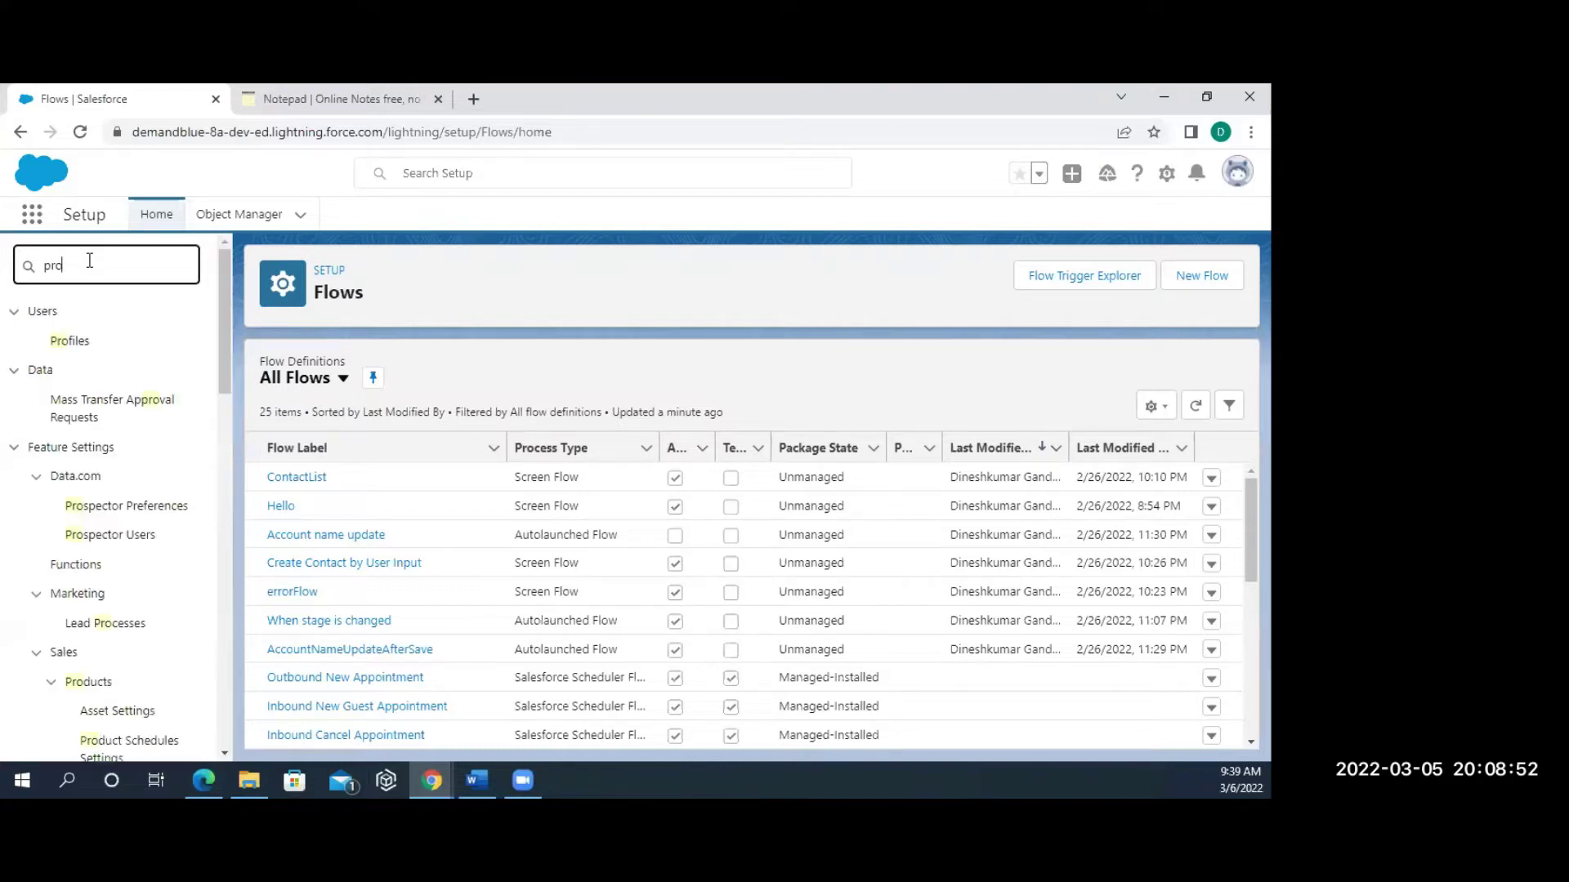
pyautogui.scroll(-5, 105, 630)
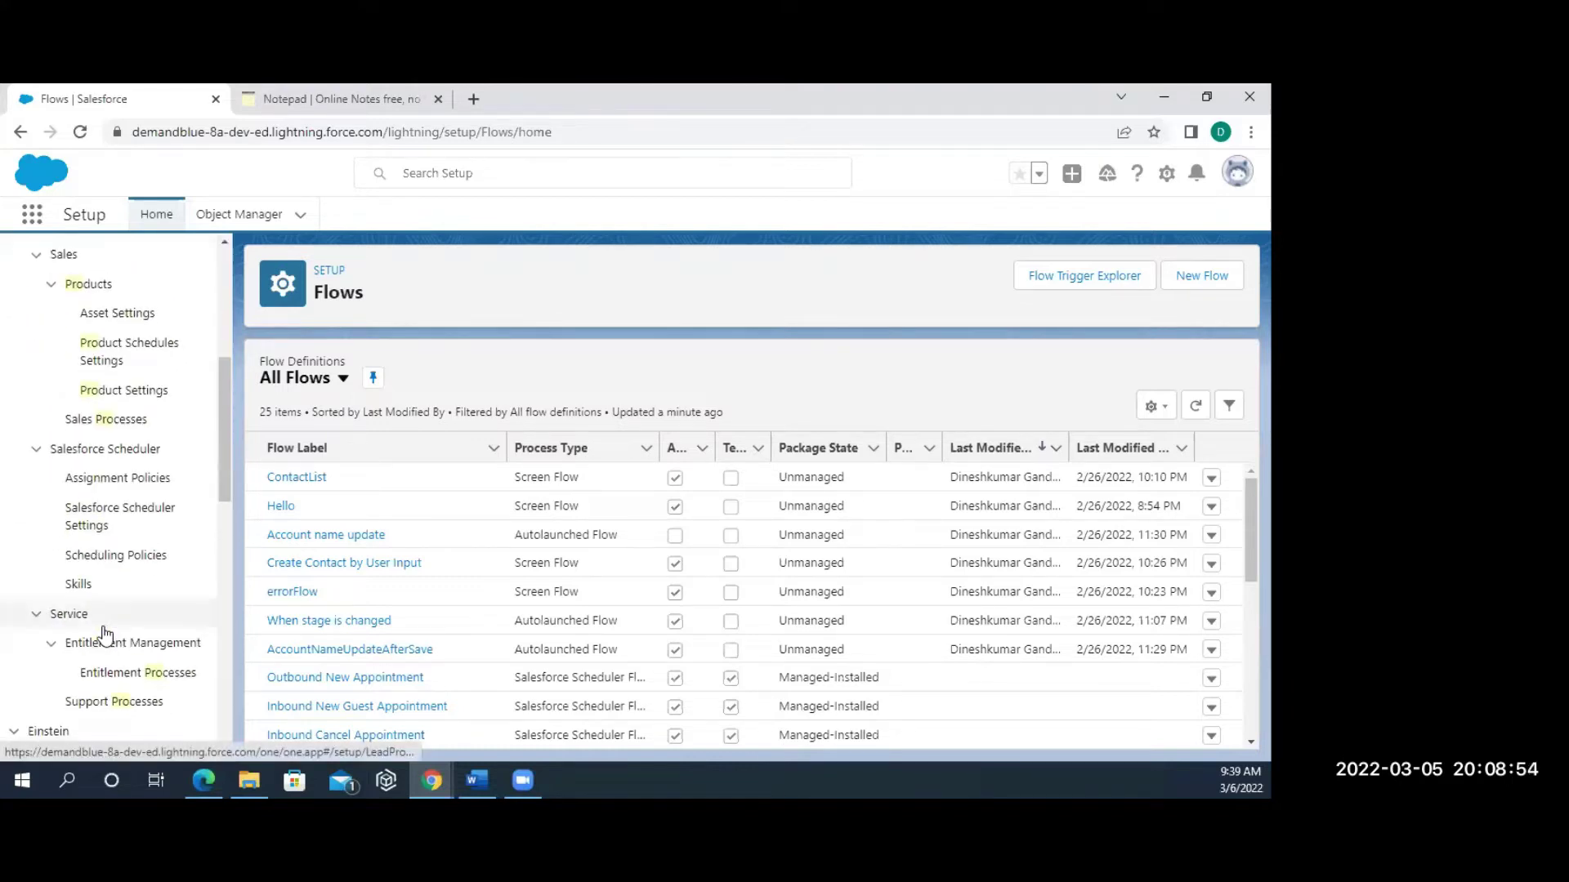
pyautogui.scroll(-6, 105, 629)
pyautogui.click(103, 594)
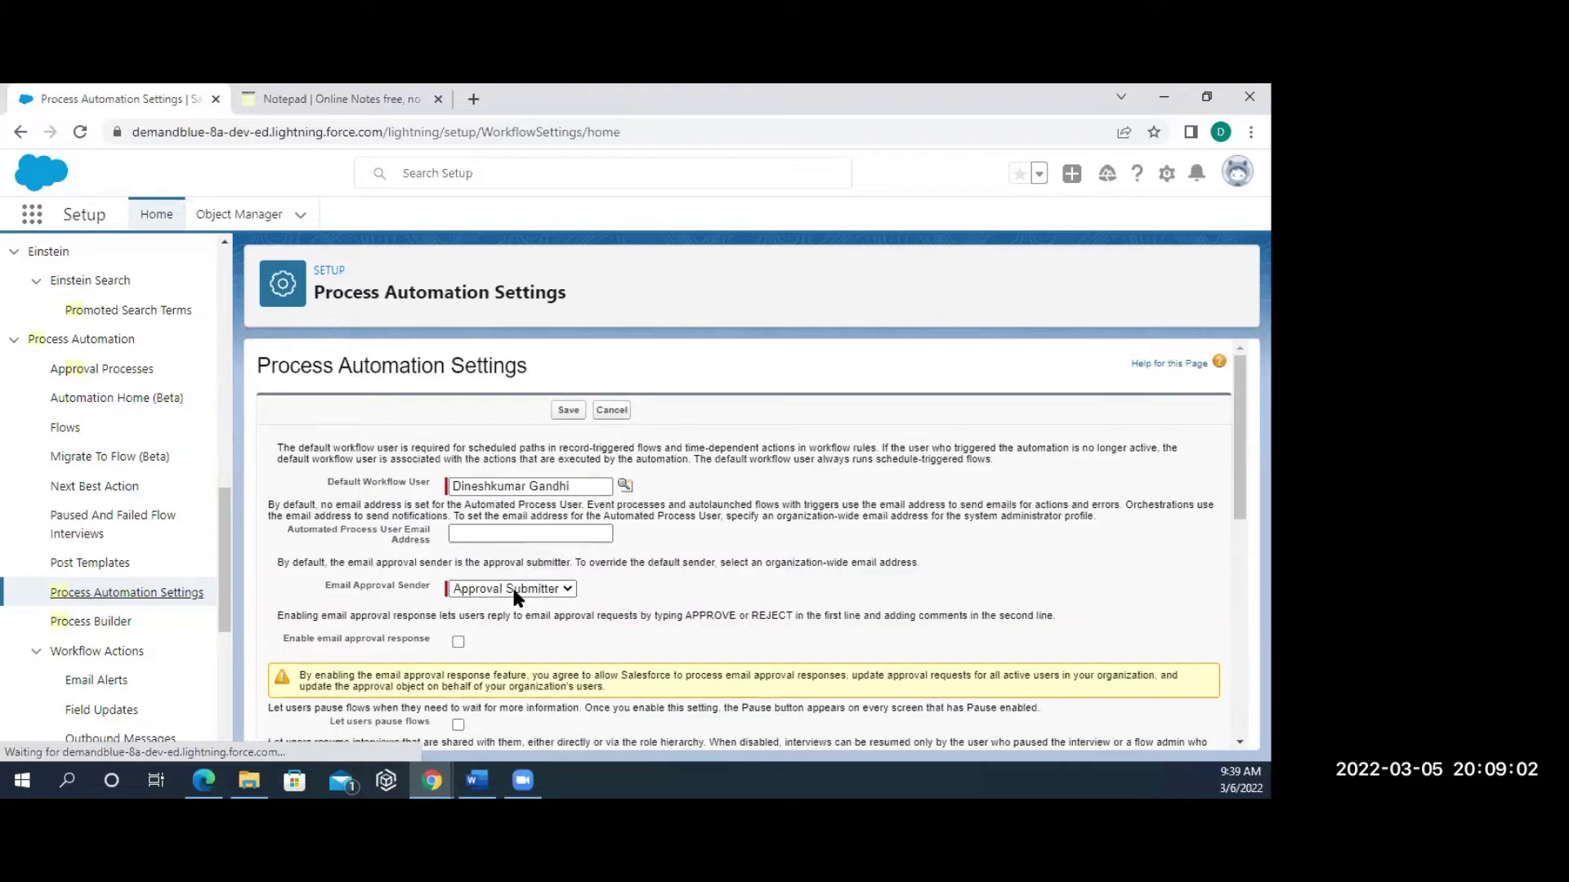
# Find the "Filter inaccessible fields from flow requests" setting on the page and copy its label.
pyautogui.scroll(-10, 515, 596)
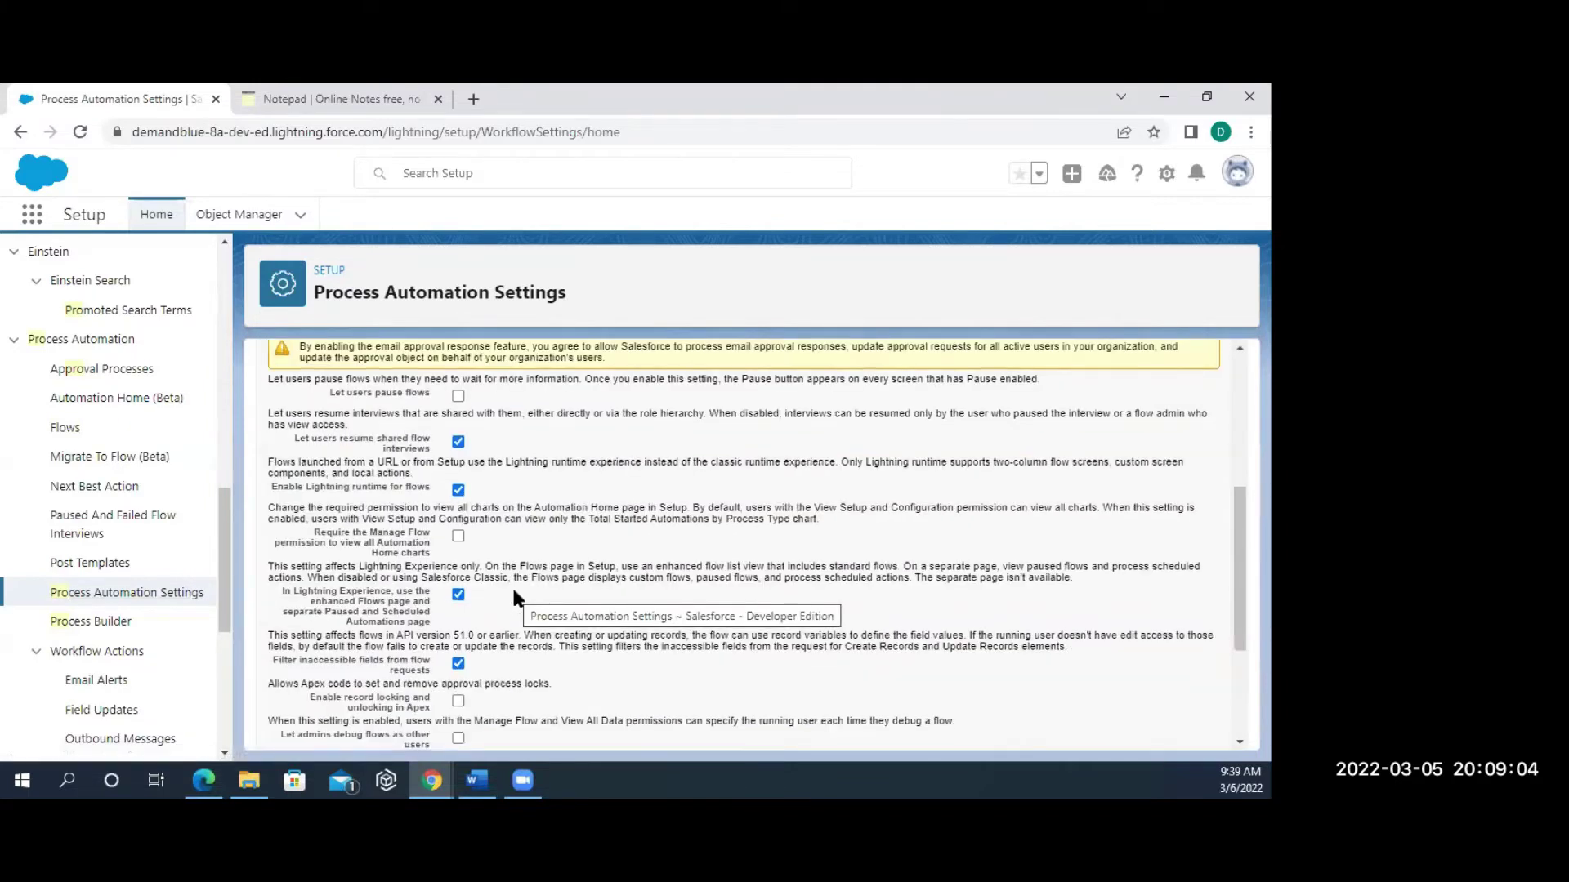
pyautogui.scroll(-1, 513, 592)
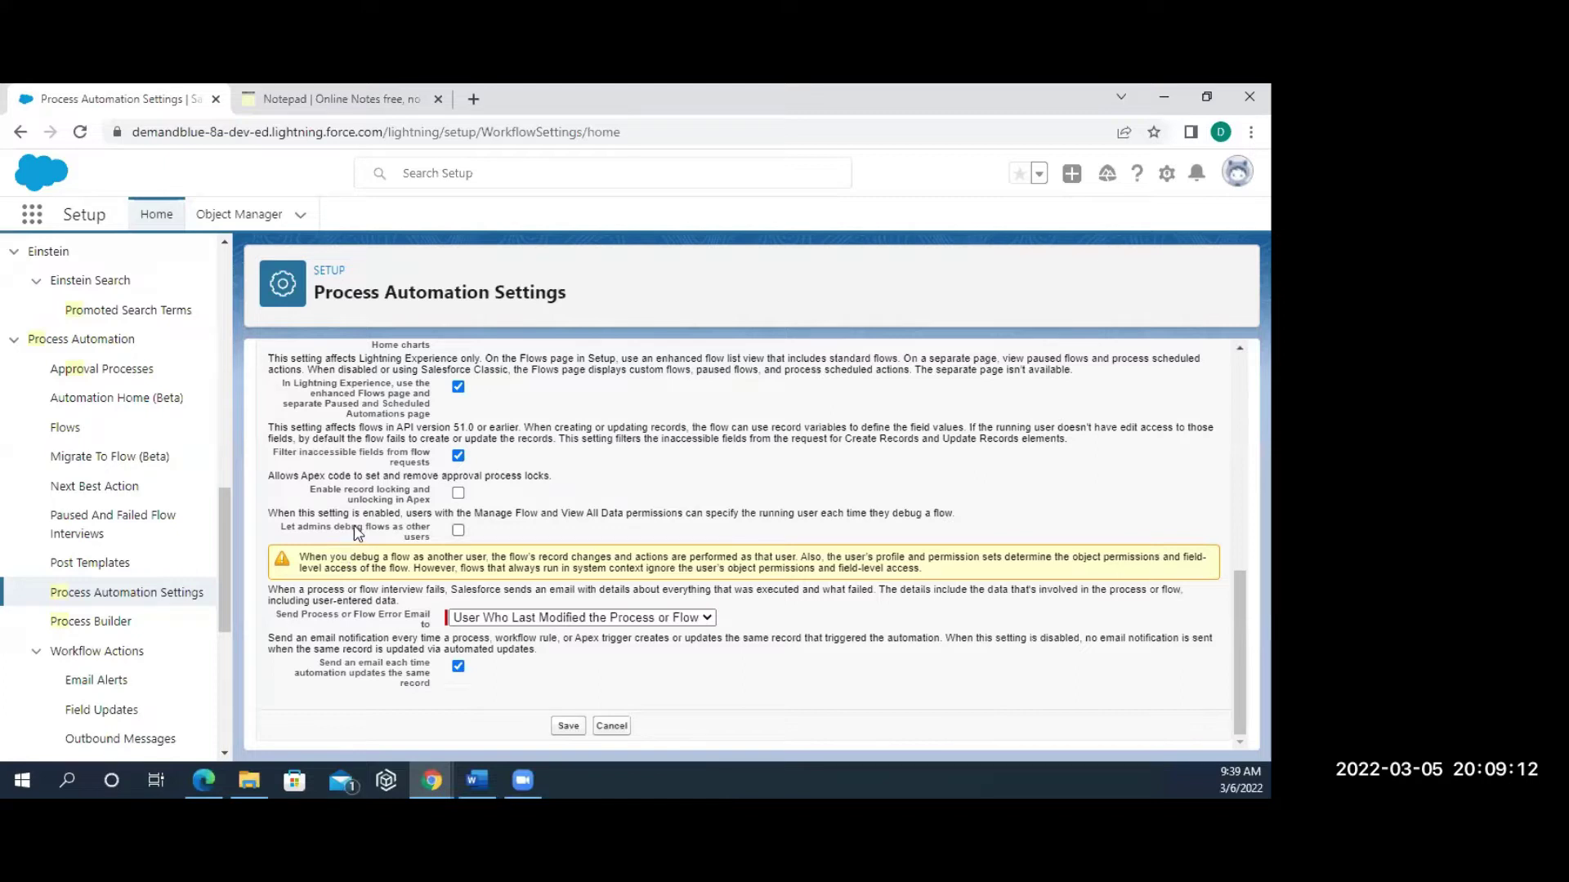
pyautogui.scroll(1, 355, 536)
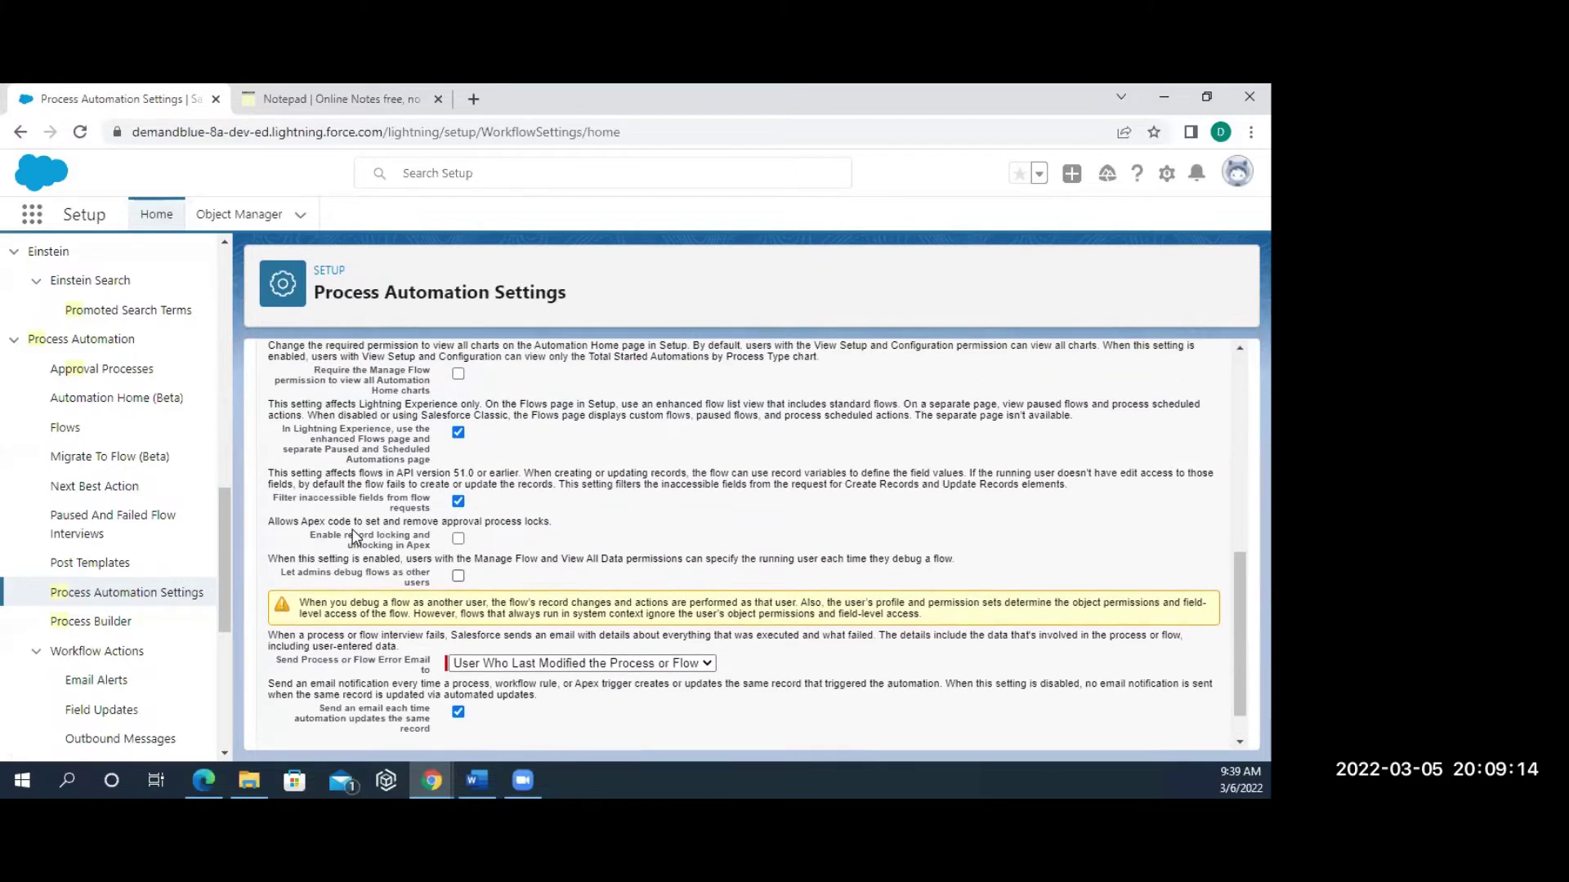
pyautogui.moveTo(432, 510); pyautogui.dragTo(275, 504)
pyautogui.hotkey('ctrl', 'c')
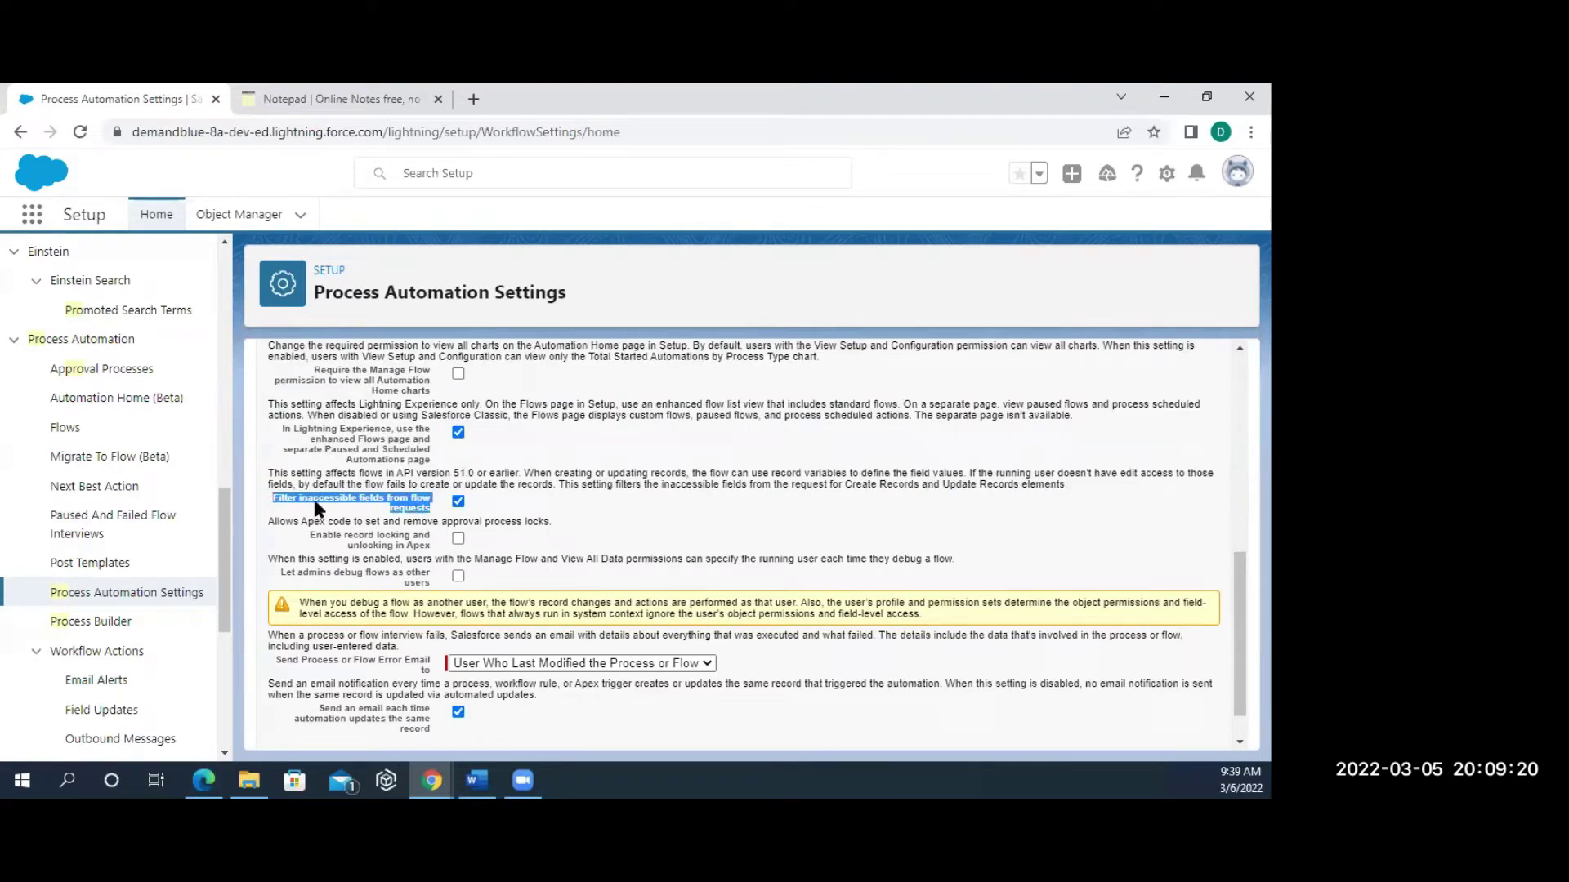
# In the online Notepad, add the line "Setup -> Process Automation Setting -> Filter inaccessible fields from flow requests -> enable" below DML.
pyautogui.click(360, 100)
pyautogui.press('Return')
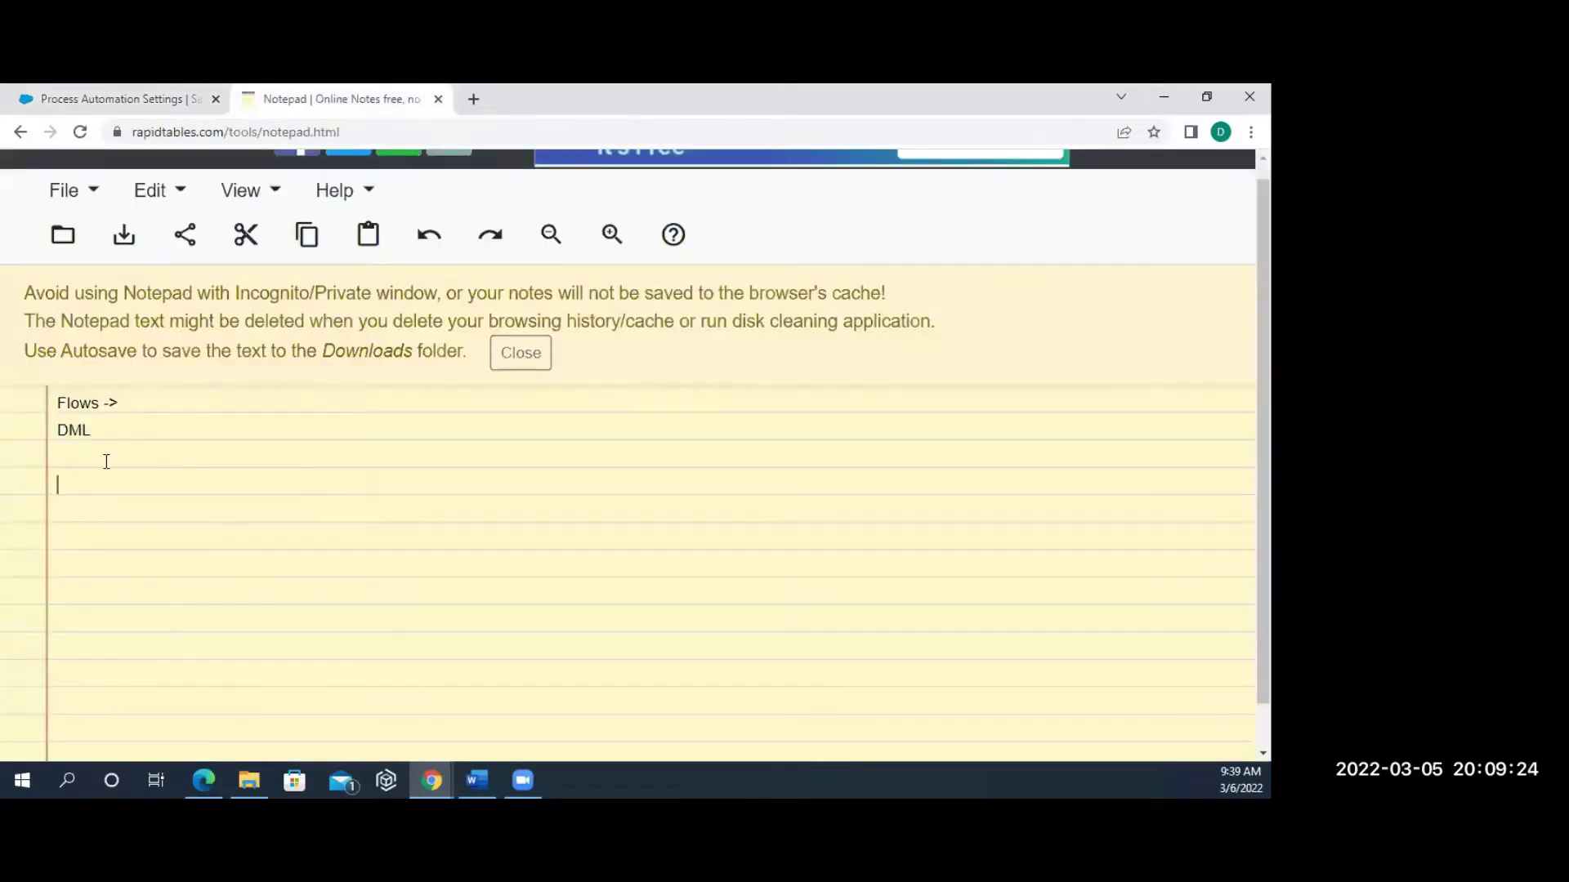
pyautogui.write('Setup -> Proc')
pyautogui.write('ess Automa')
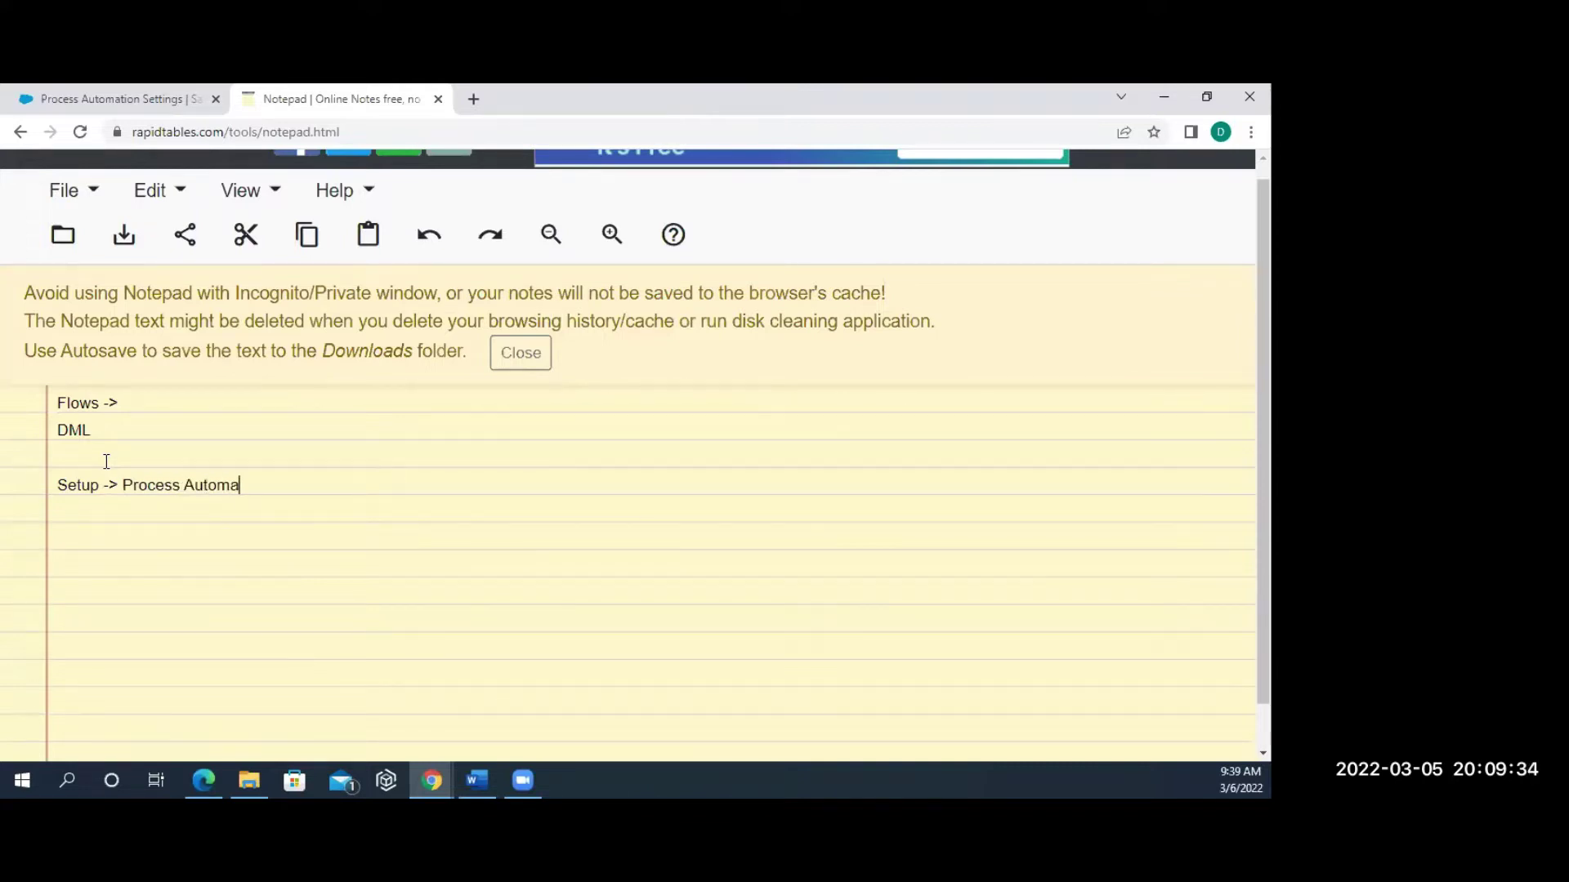
pyautogui.write('tion Setting ->')
pyautogui.hotkey('ctrl', 'v')
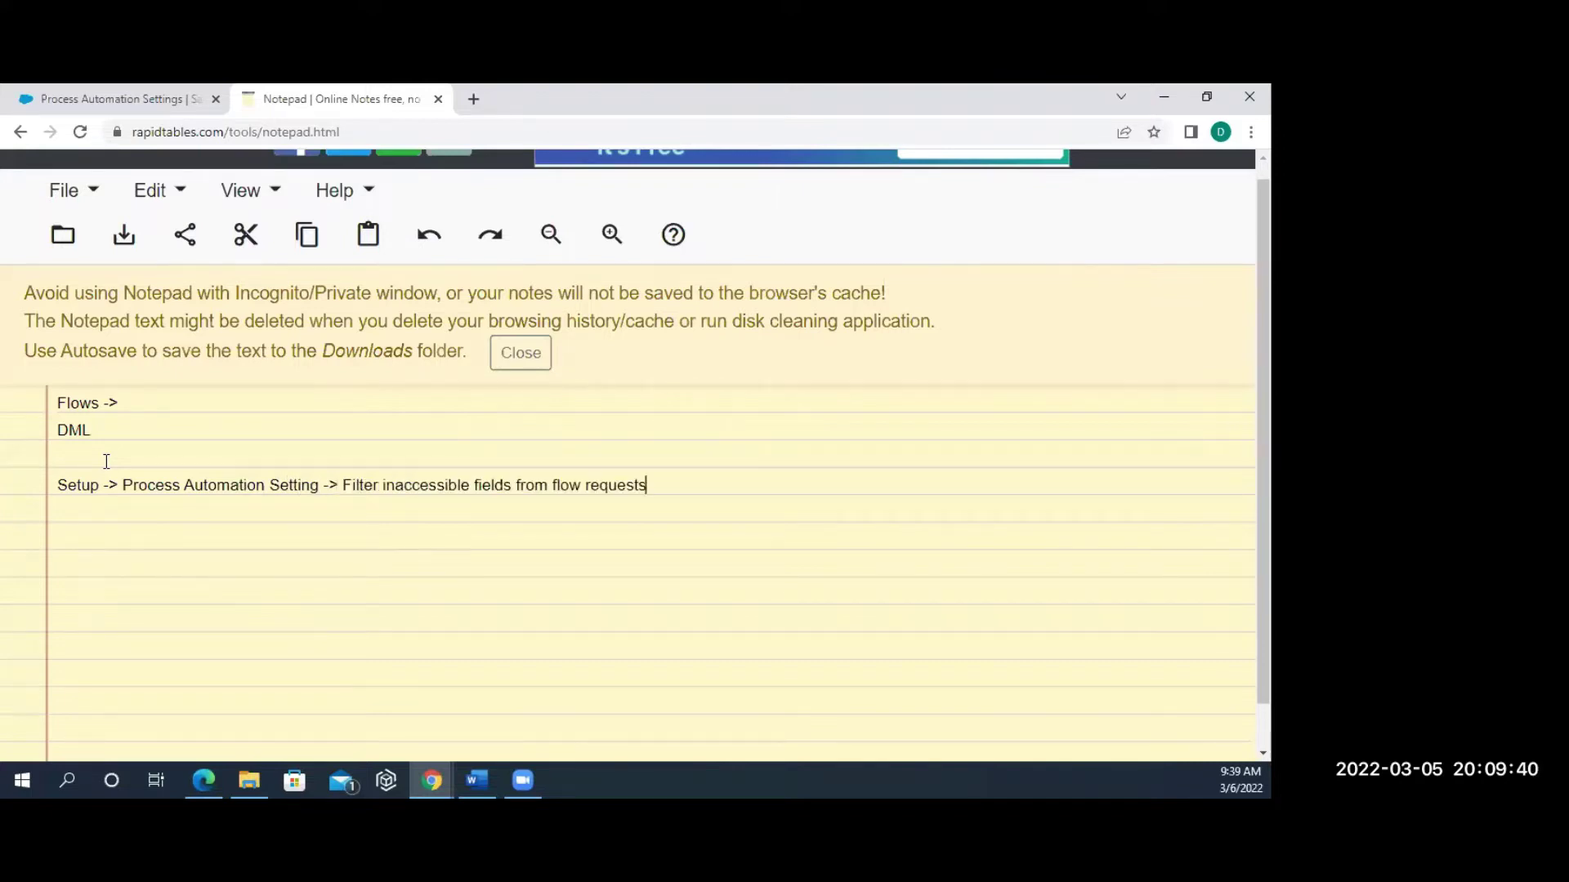
pyautogui.write('-> enable')
pyautogui.moveTo(739, 488); pyautogui.dragTo(210, 477)
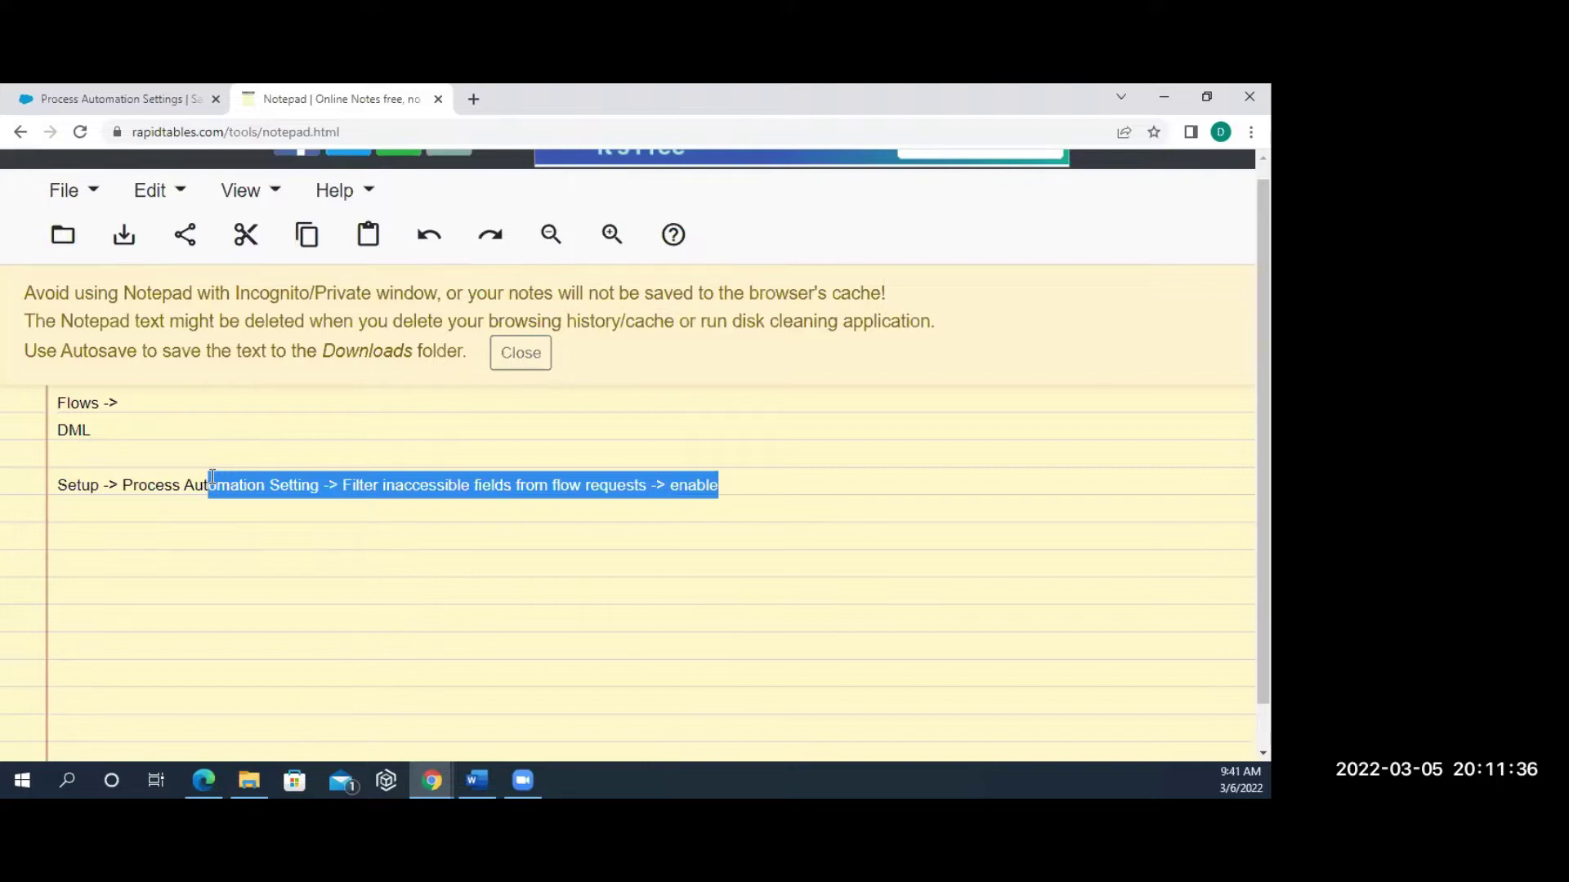
pyautogui.moveTo(735, 485); pyautogui.dragTo(63, 482)
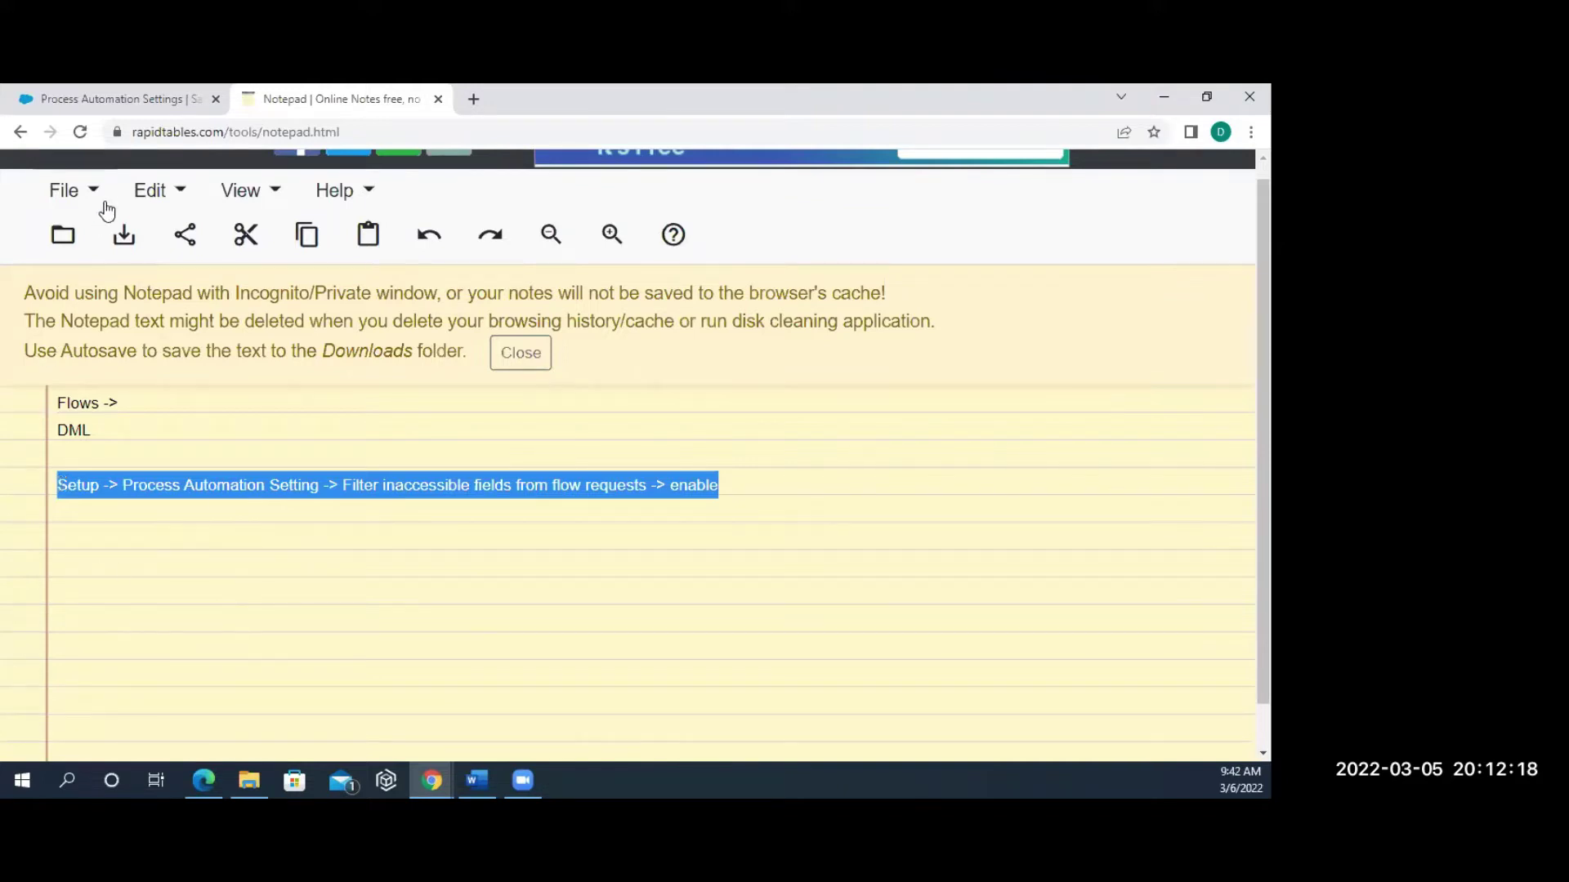
# Return to Salesforce Setup, search for flows to reopen the Flows page and start a new flow to view the flow types.
pyautogui.click(137, 98)
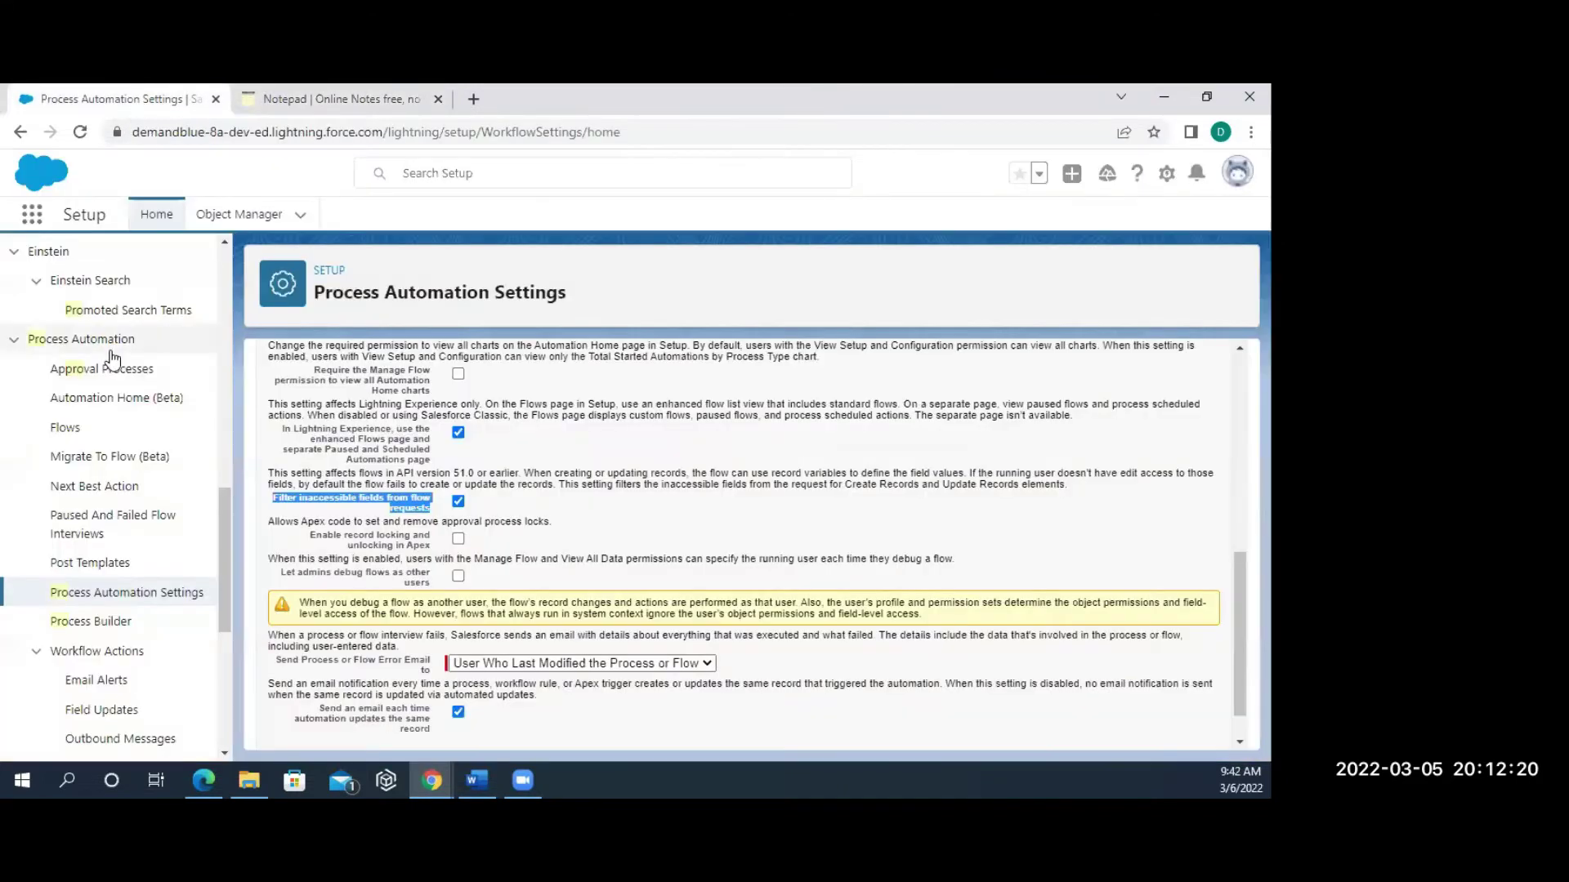
pyautogui.scroll(10, 90, 351)
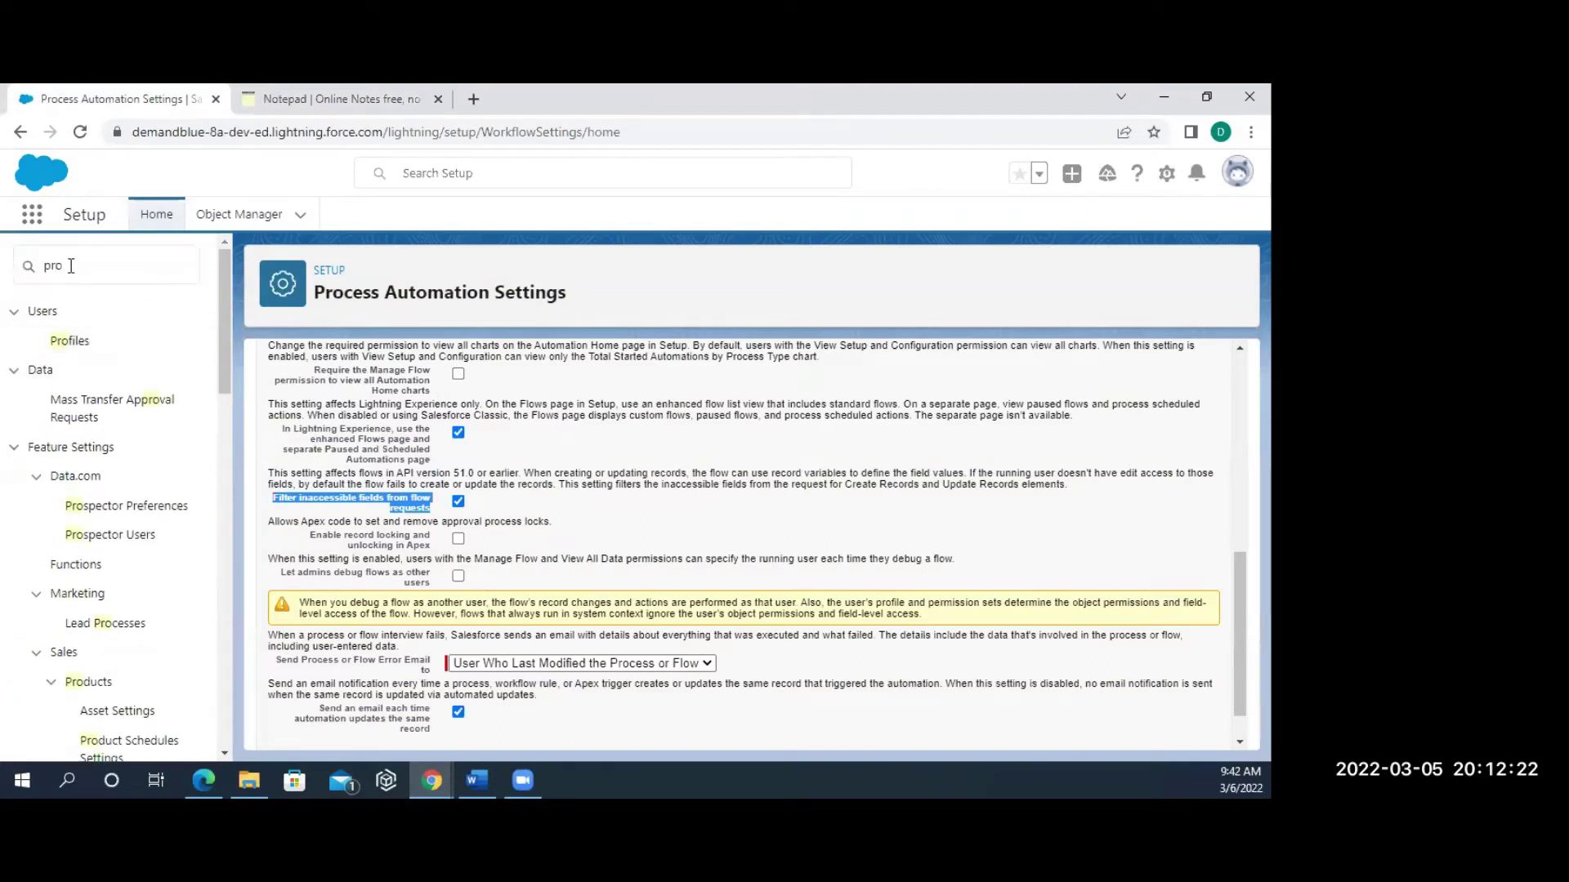
pyautogui.click(71, 266)
pyautogui.press('BackSpace')
pyautogui.press('BackSpace')
pyautogui.press('BackSpace')
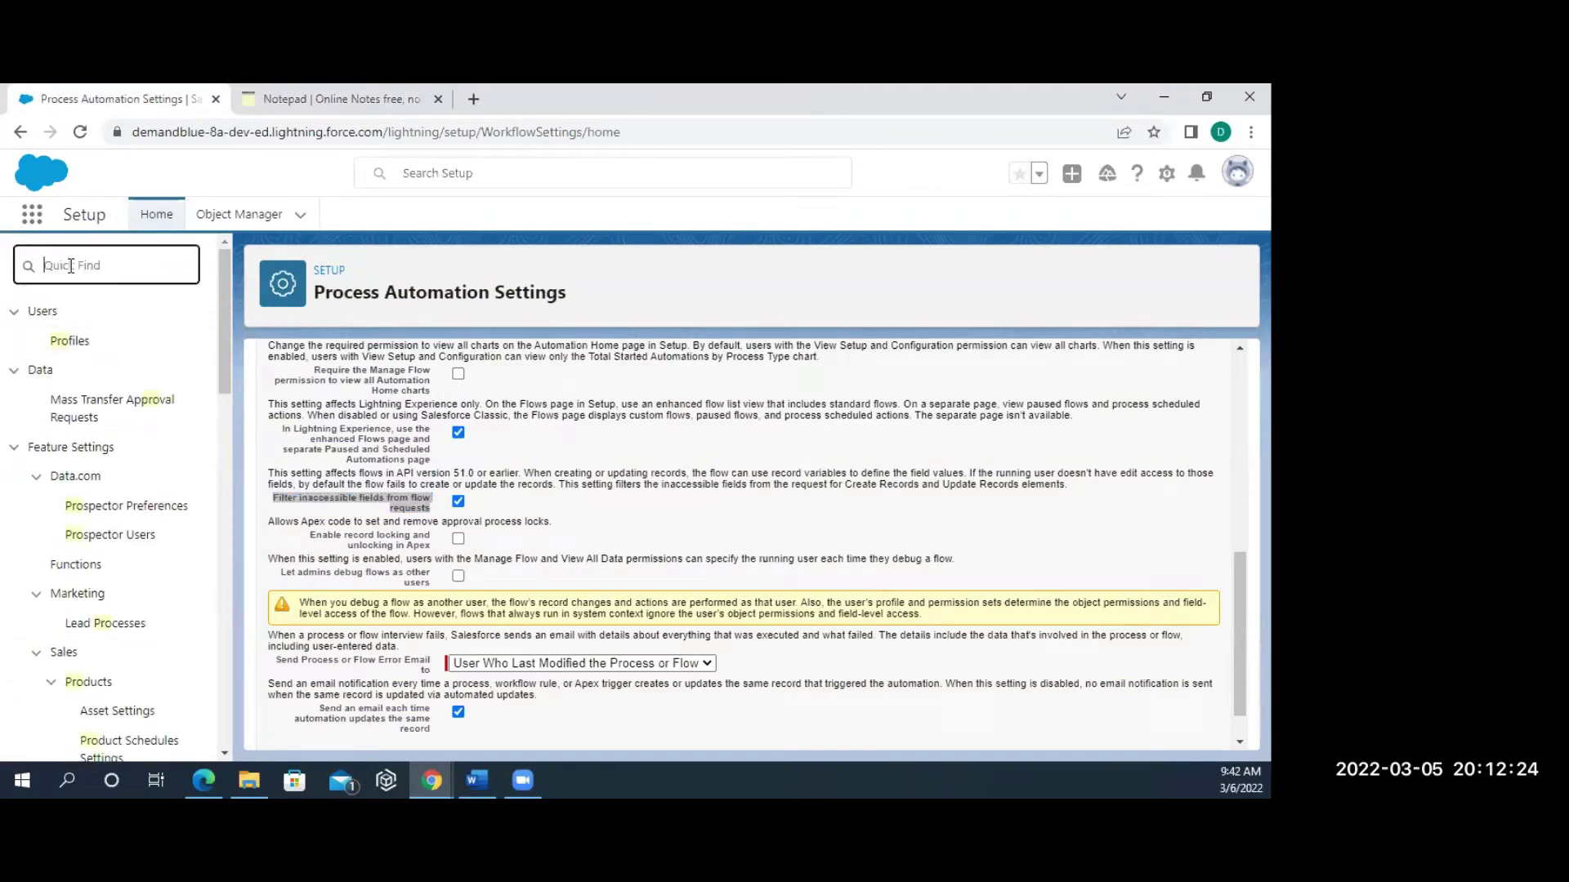
pyautogui.write('flows')
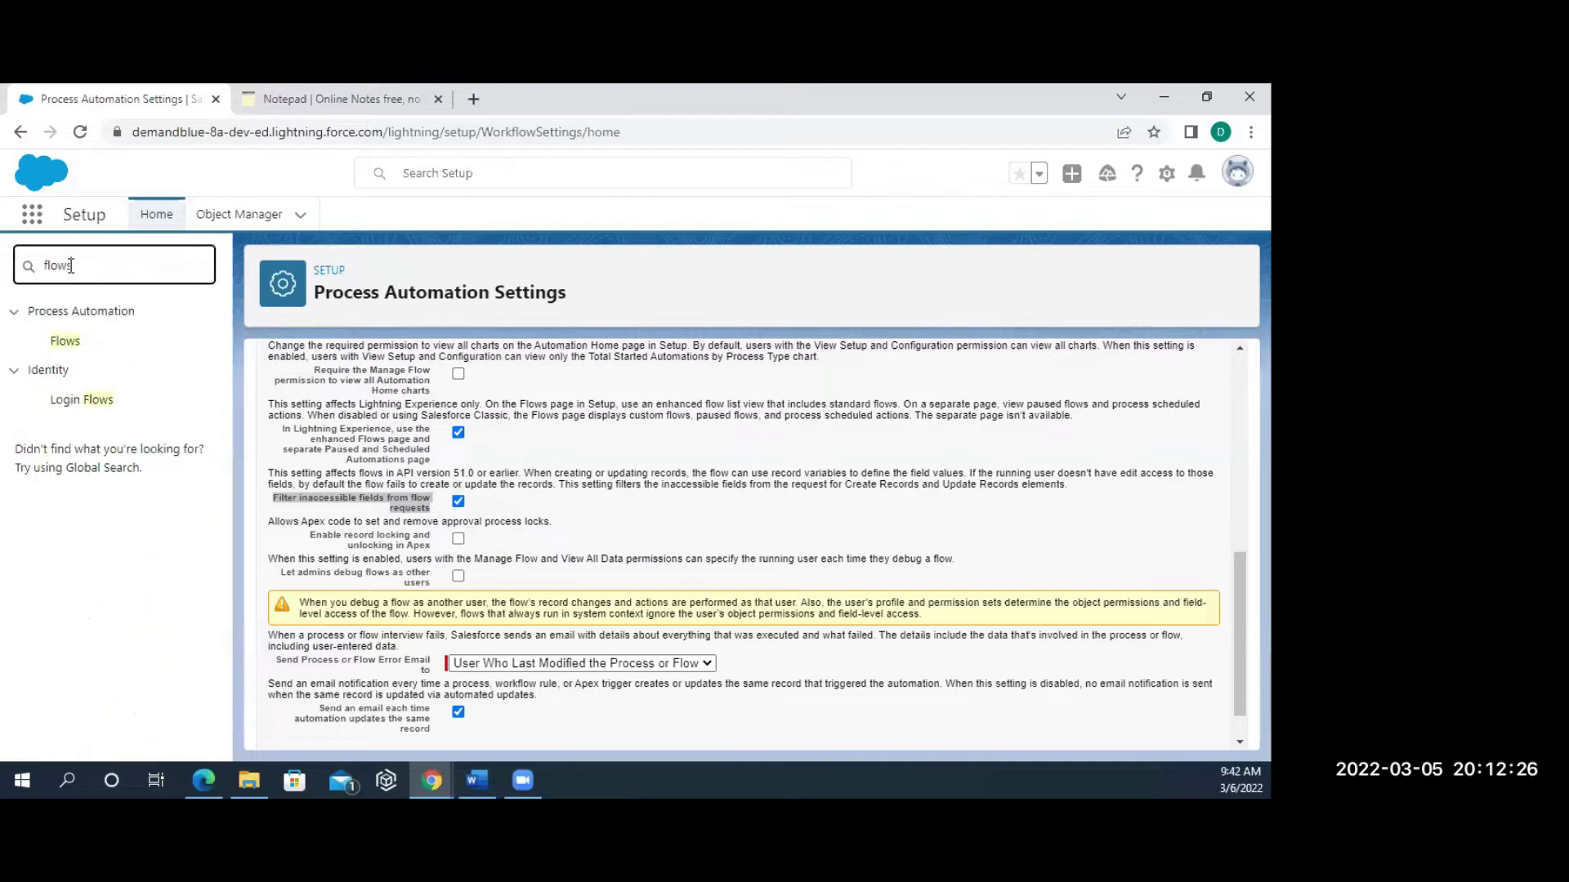
pyautogui.click(65, 342)
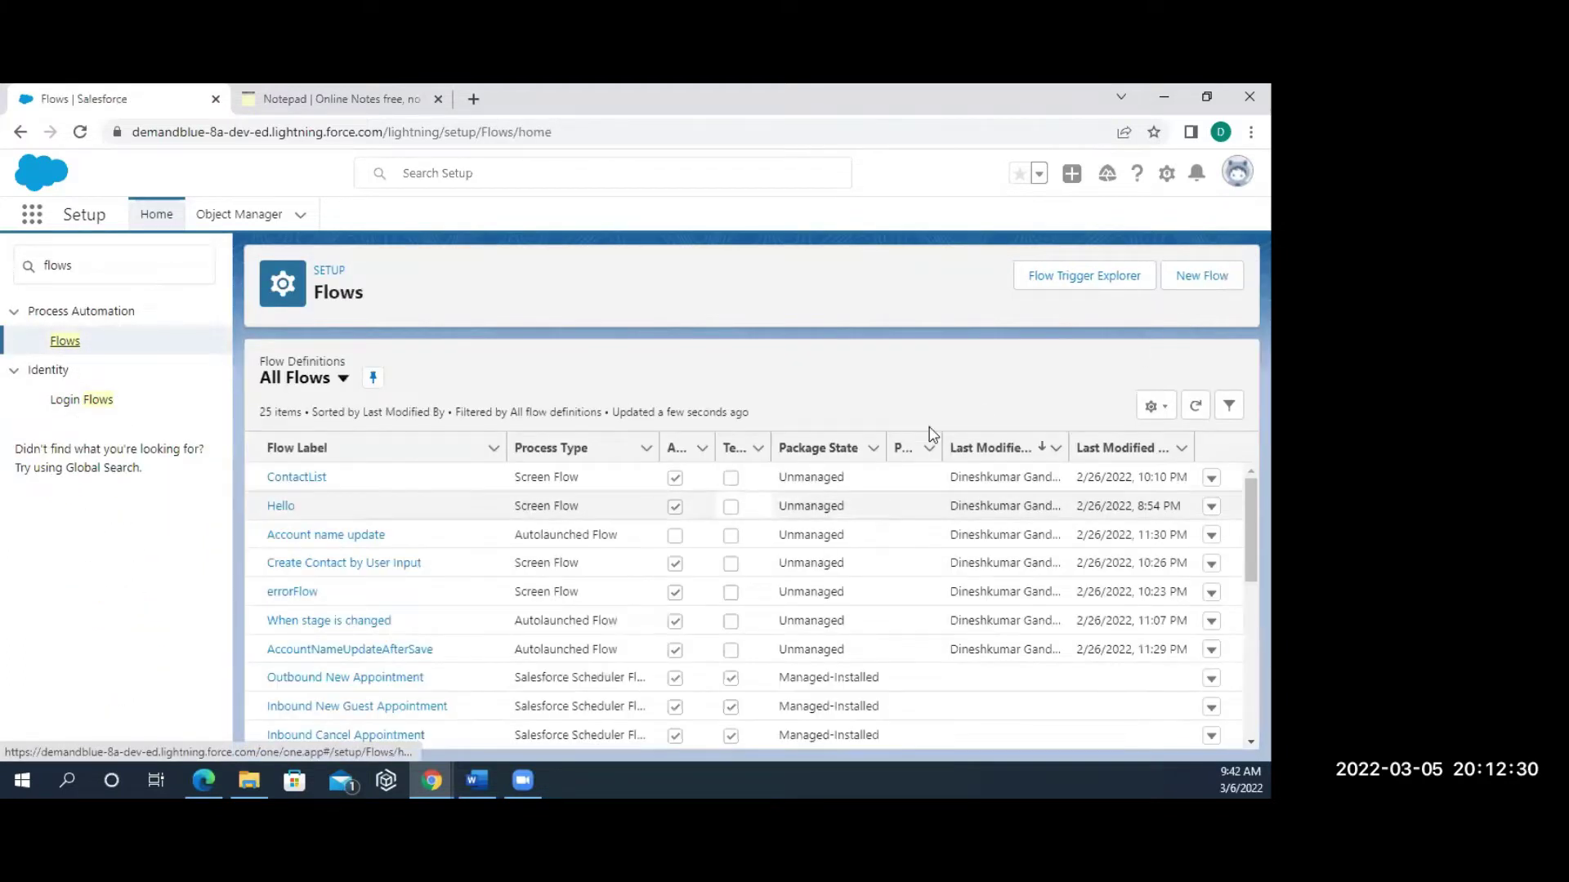
pyautogui.click(1212, 278)
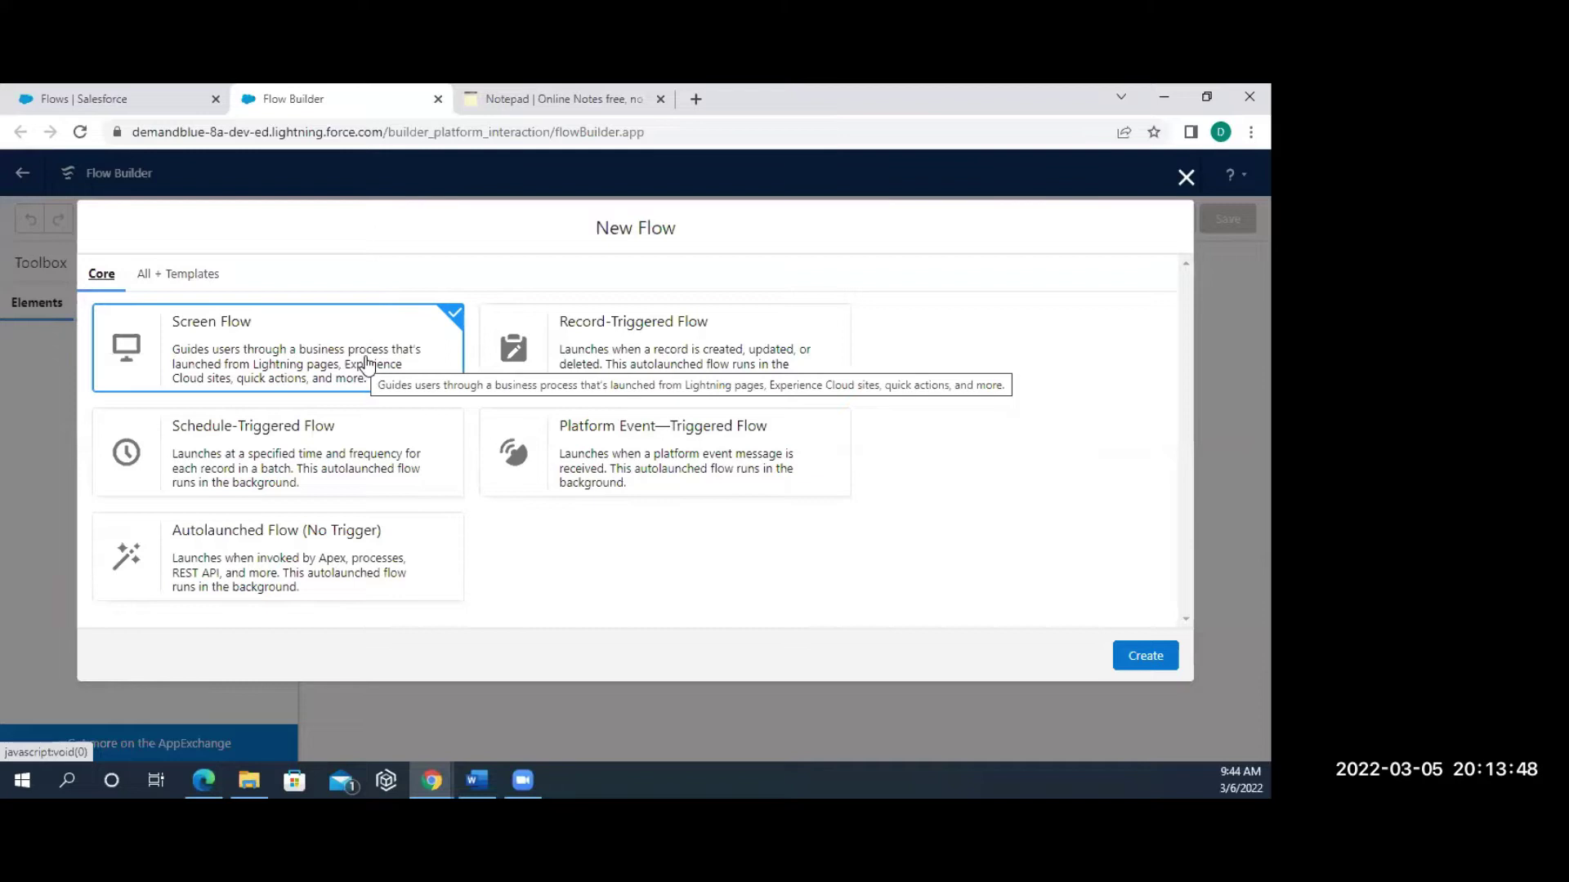
# Open the existing ContactList flow from the flow list and move its Contacts and SuccessScreen elements up near the GetContactRecords element.
pyautogui.click(172, 99)
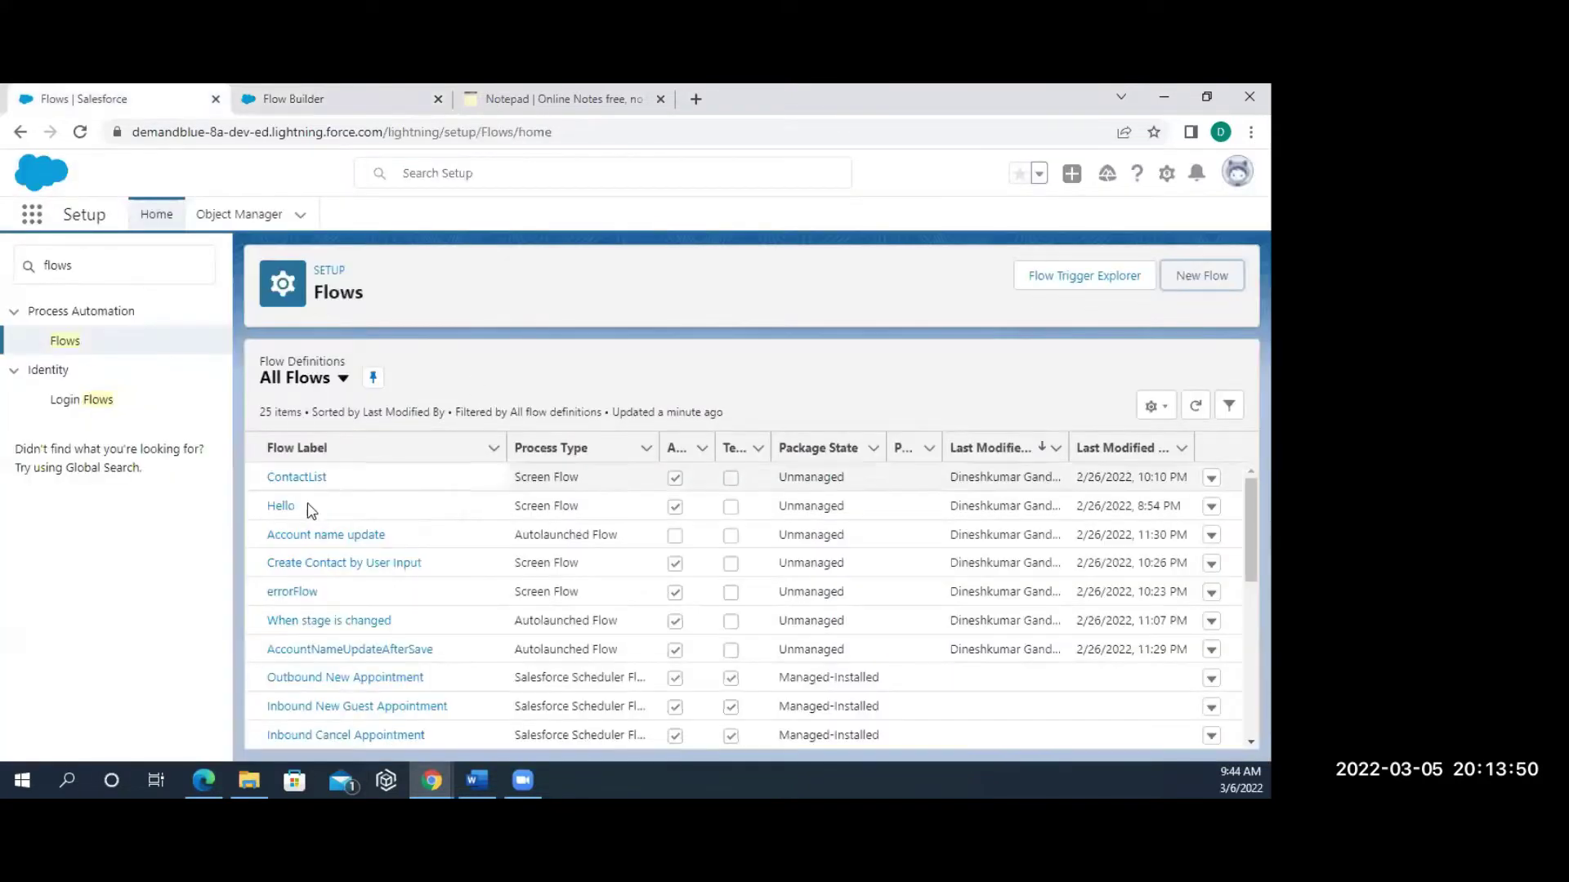
pyautogui.rightClick(306, 485)
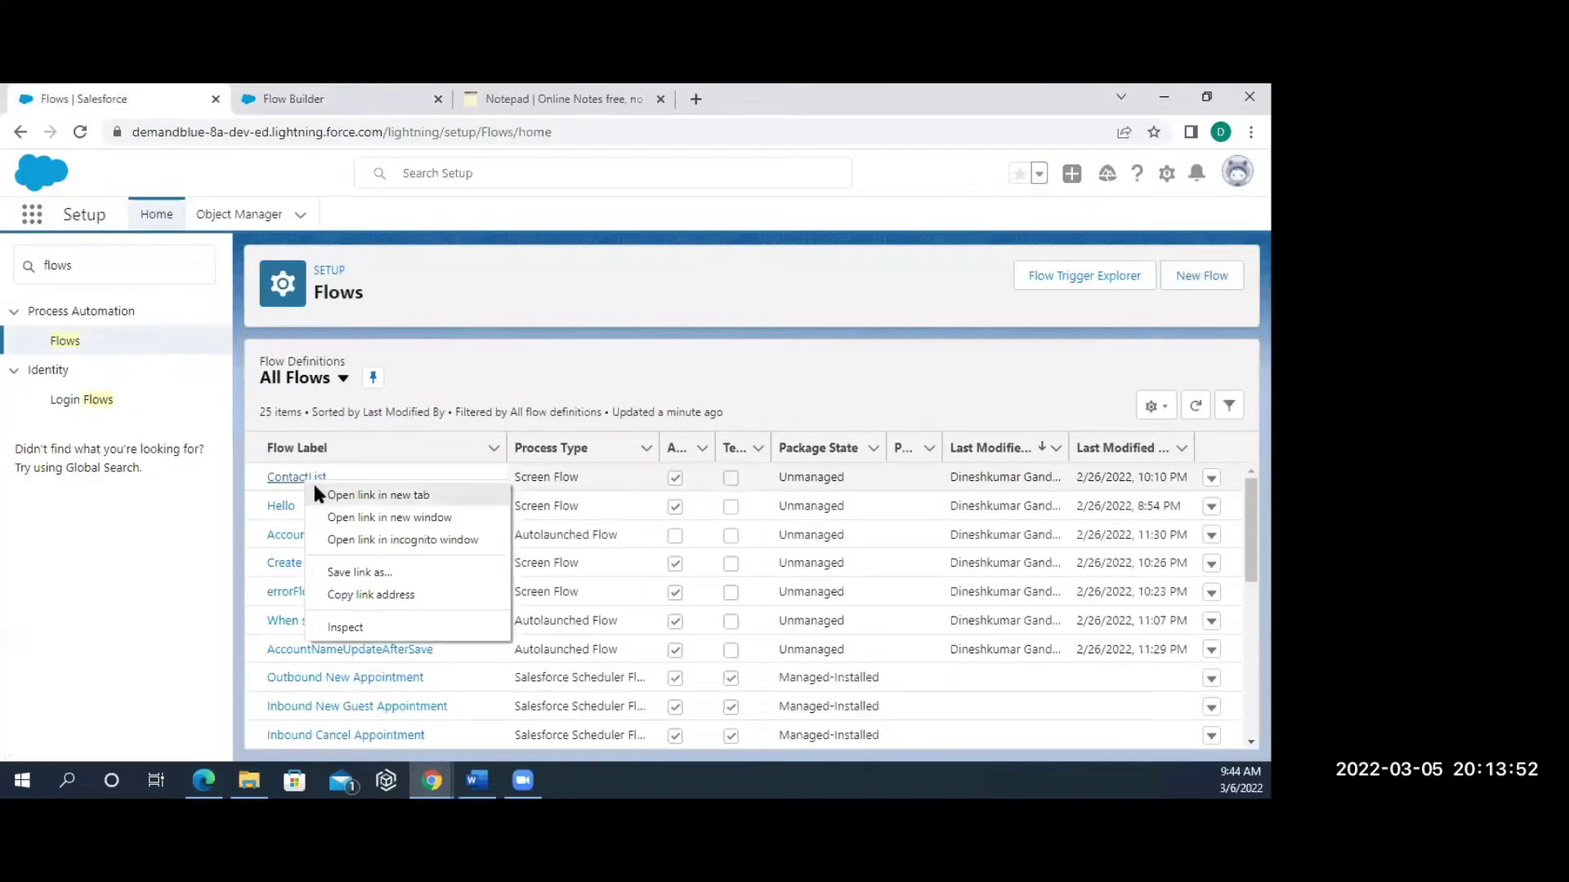
pyautogui.click(310, 493)
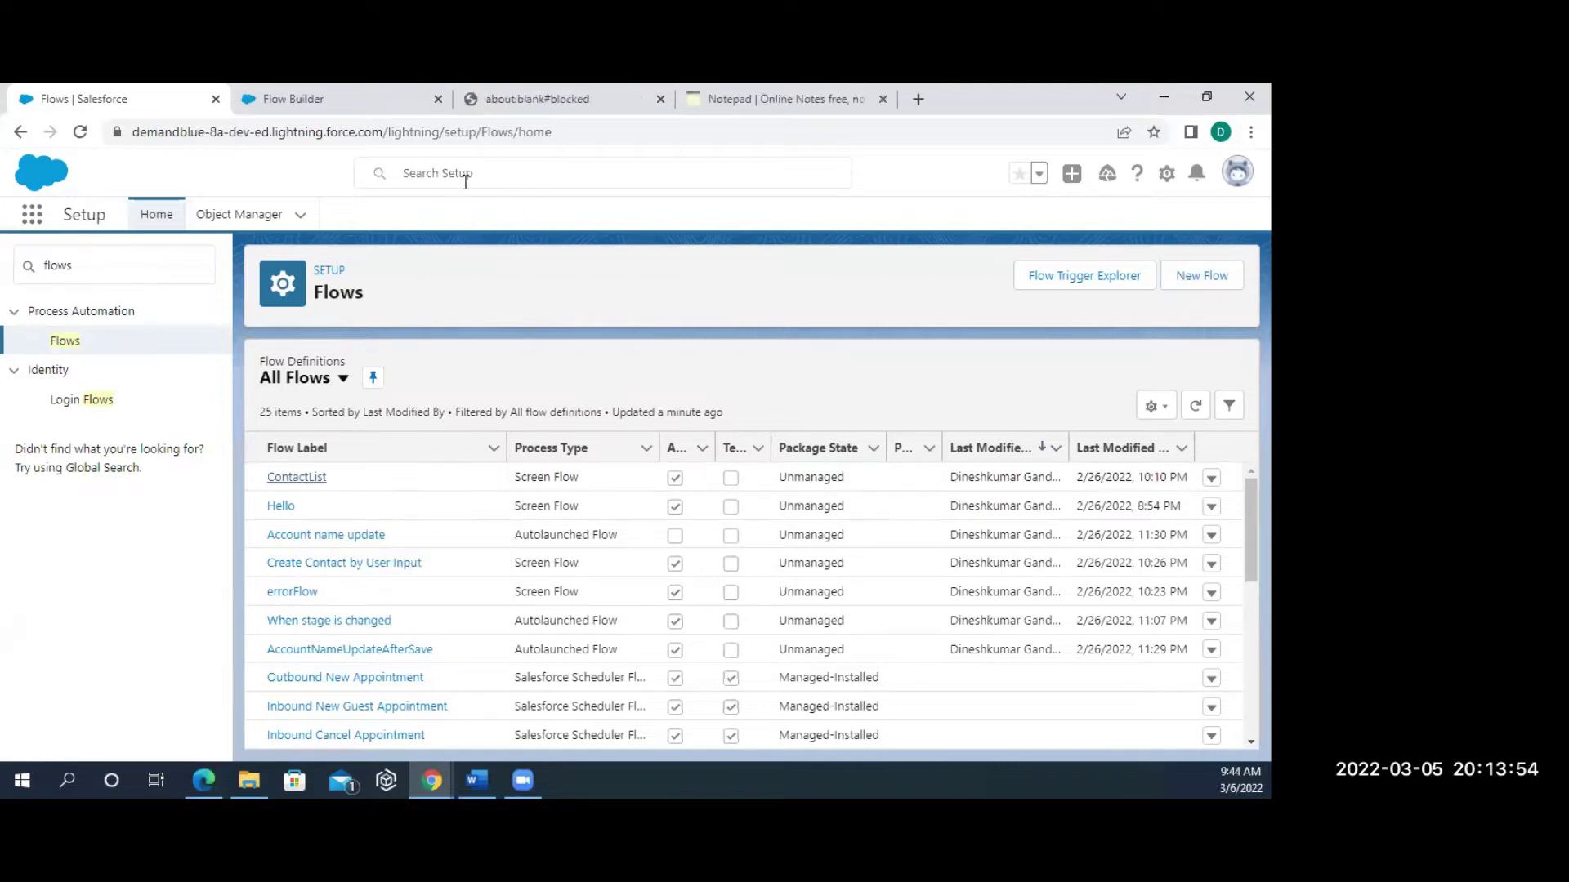
pyautogui.click(298, 480)
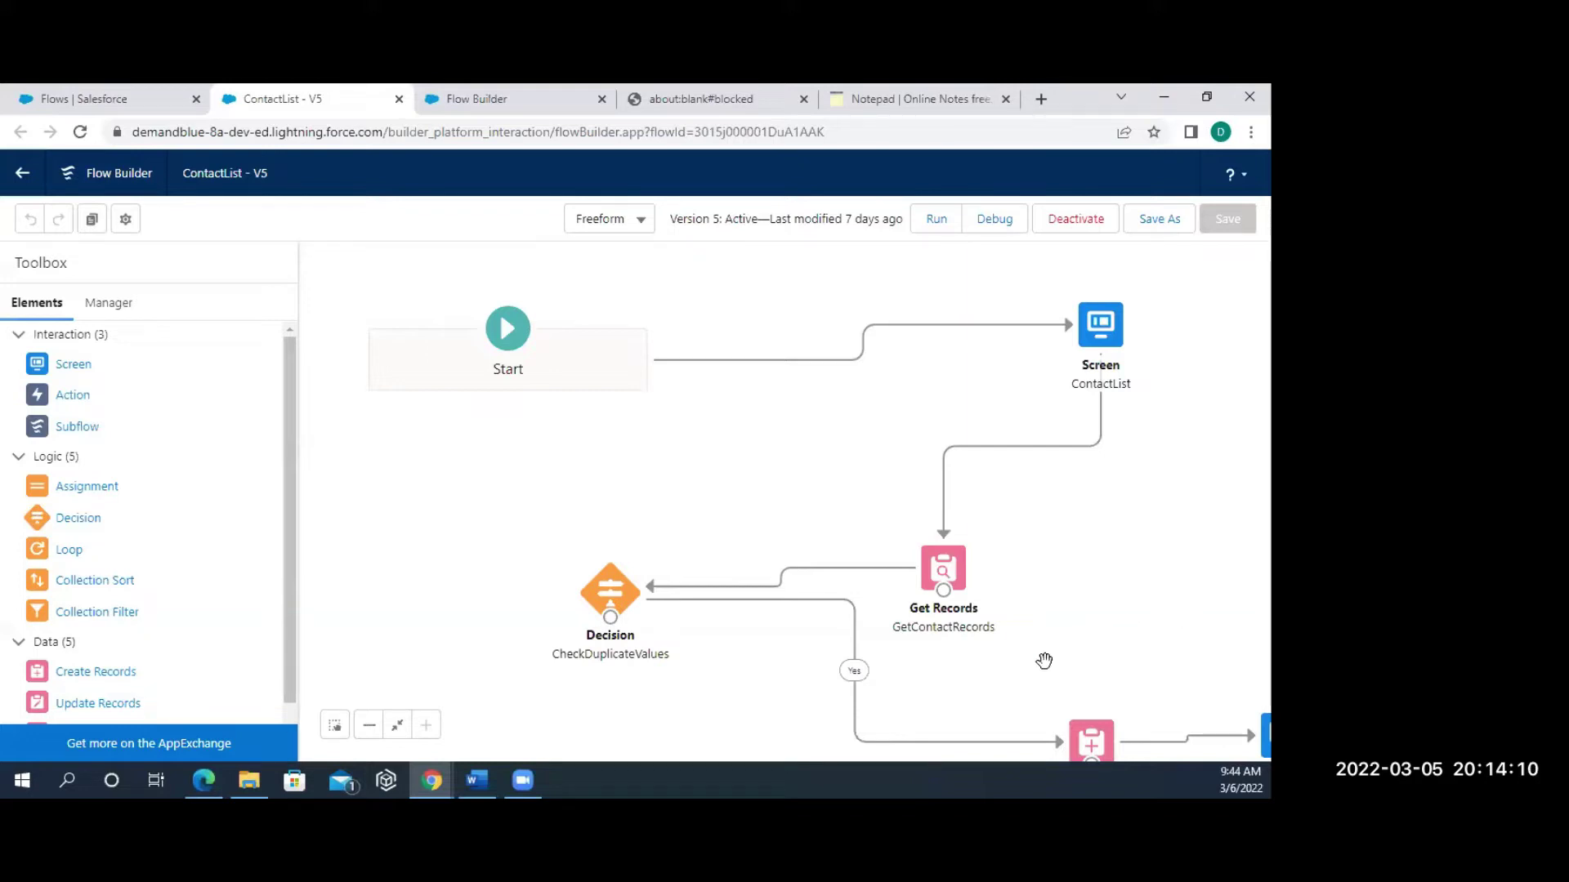
pyautogui.moveTo(1095, 736); pyautogui.dragTo(1072, 637)
pyautogui.moveTo(1265, 734); pyautogui.dragTo(1145, 535)
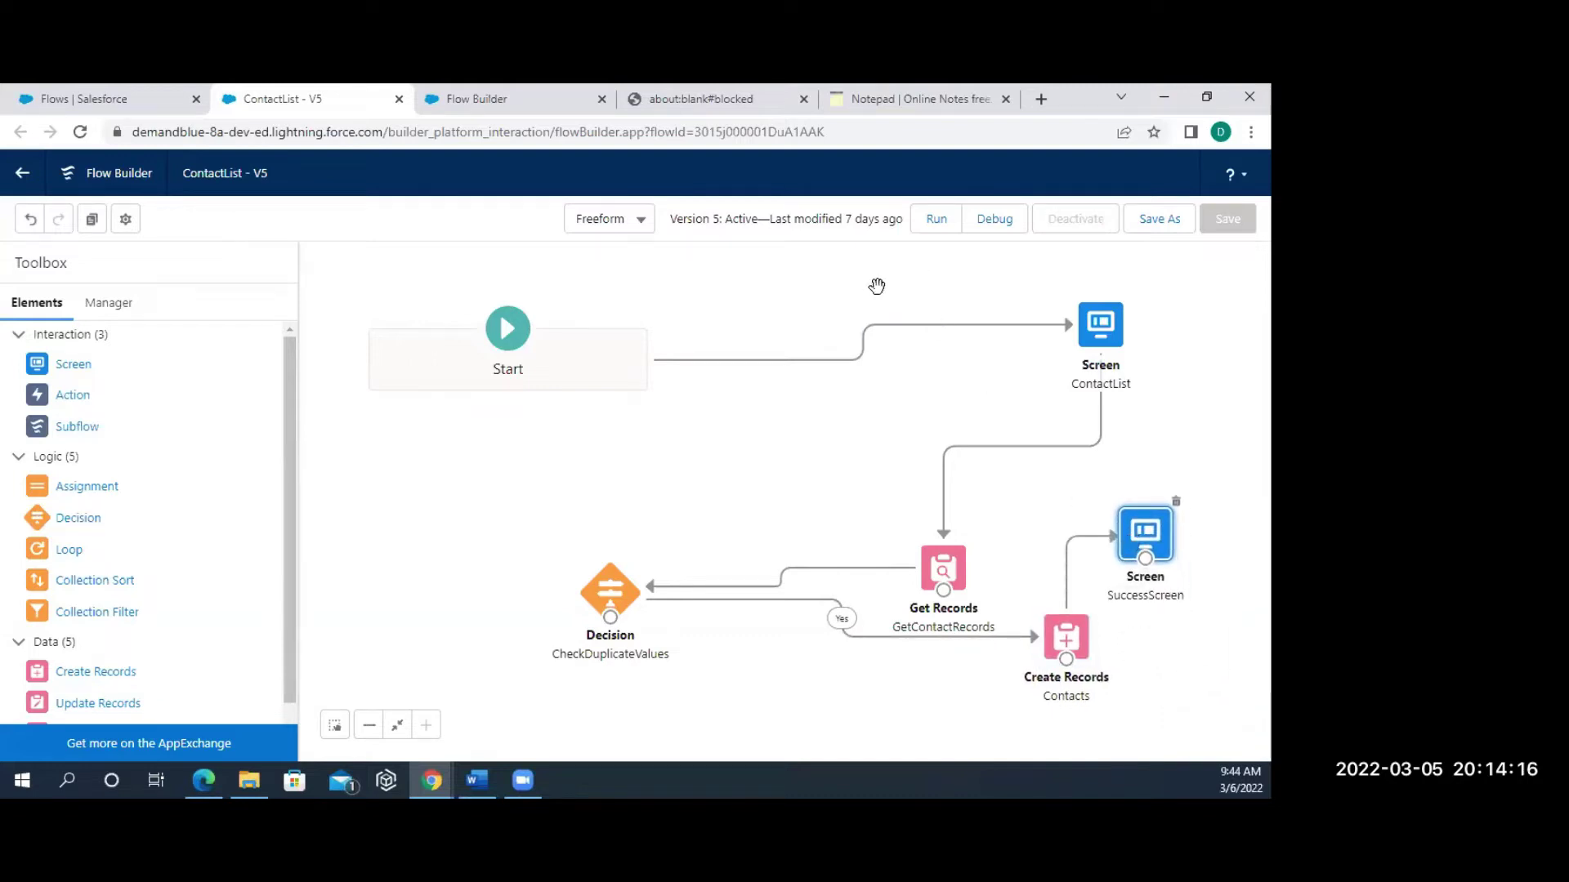
# Run the ContactList flow in debug mode without a recordId, view its input screen and close the debug run.
pyautogui.click(995, 219)
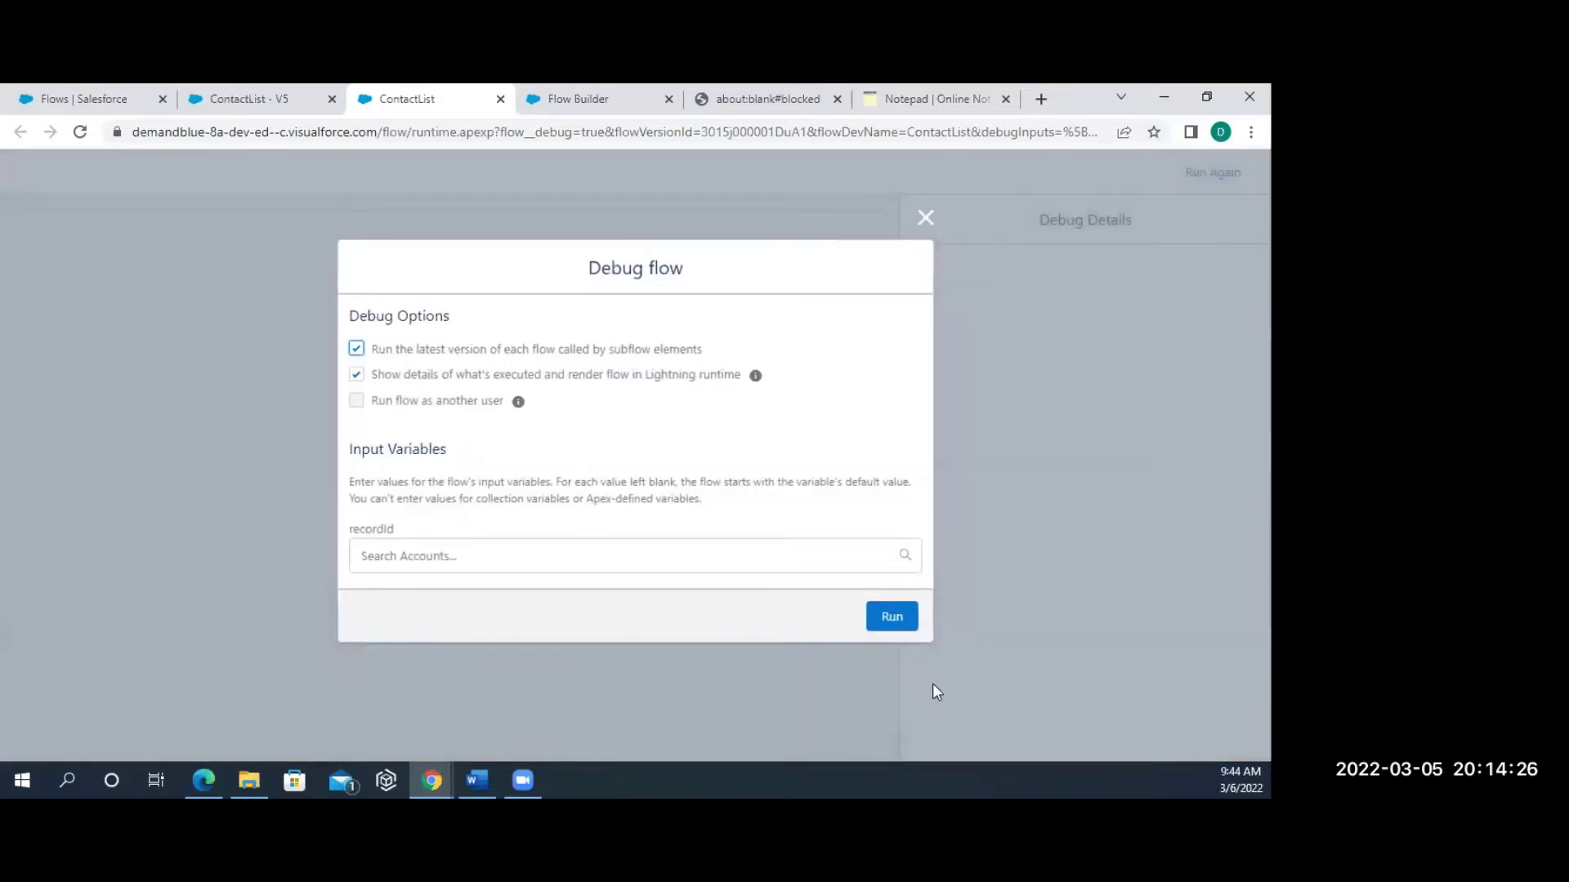
pyautogui.click(892, 617)
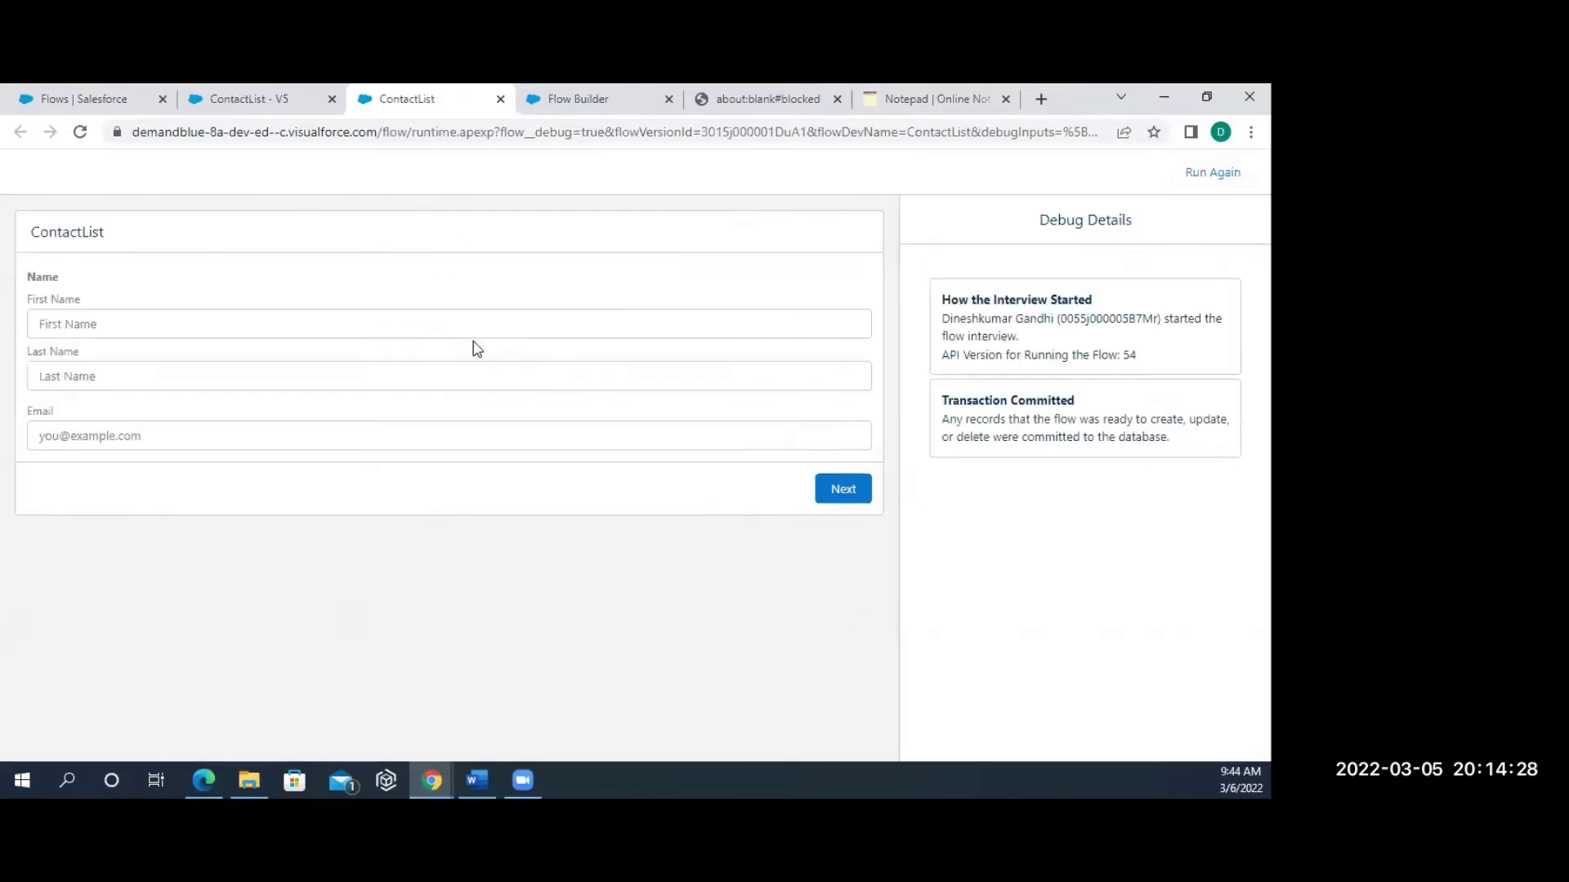
pyautogui.click(216, 310)
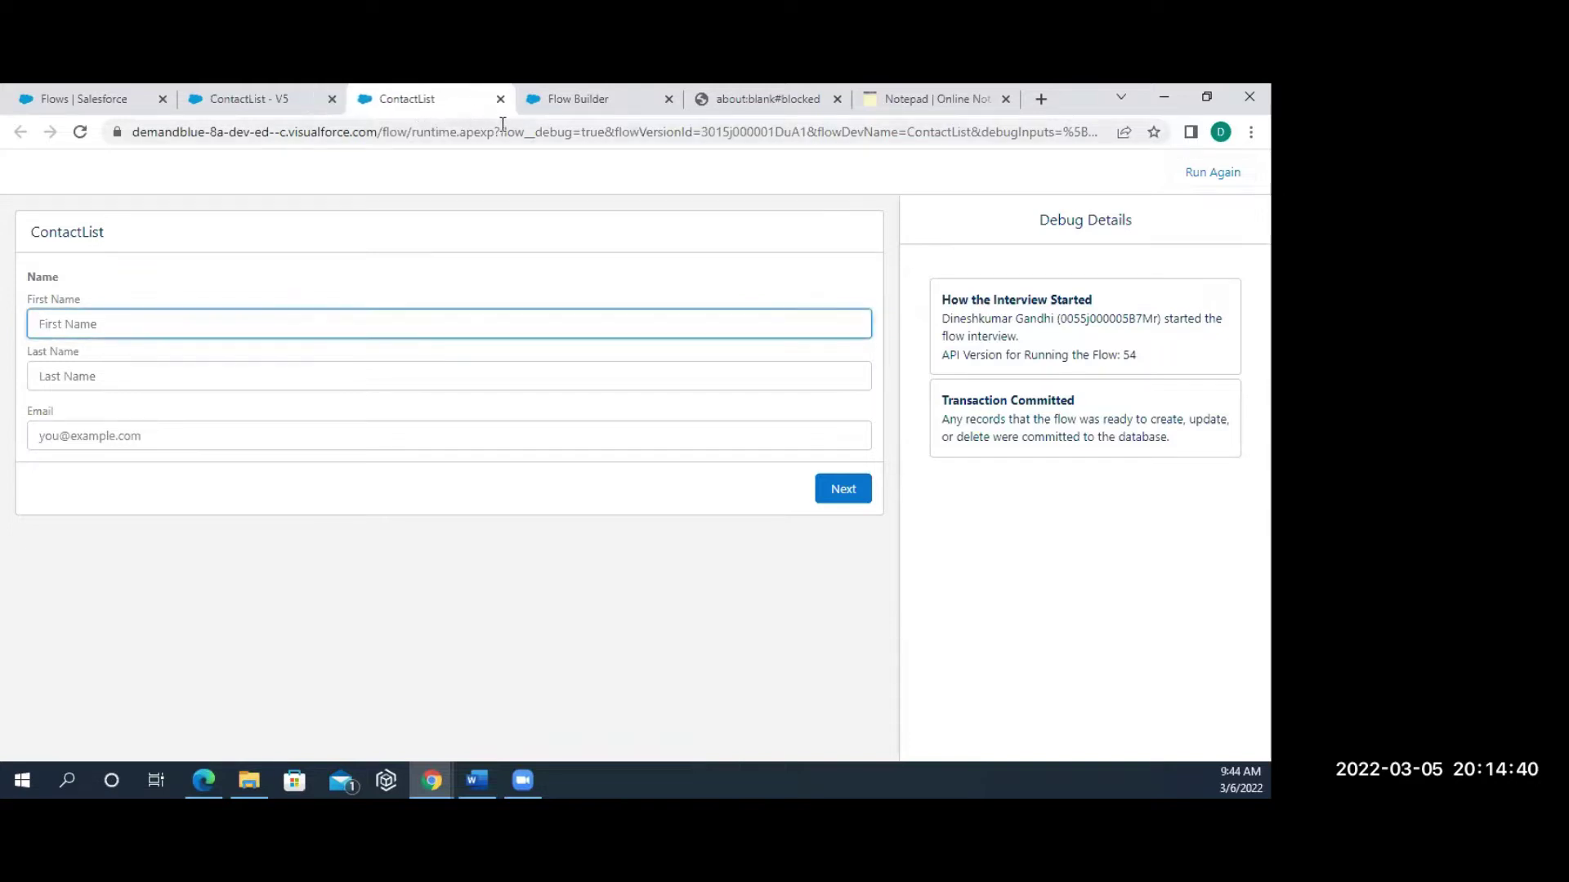
pyautogui.moveTo(429, 99); pyautogui.dragTo(292, 96)
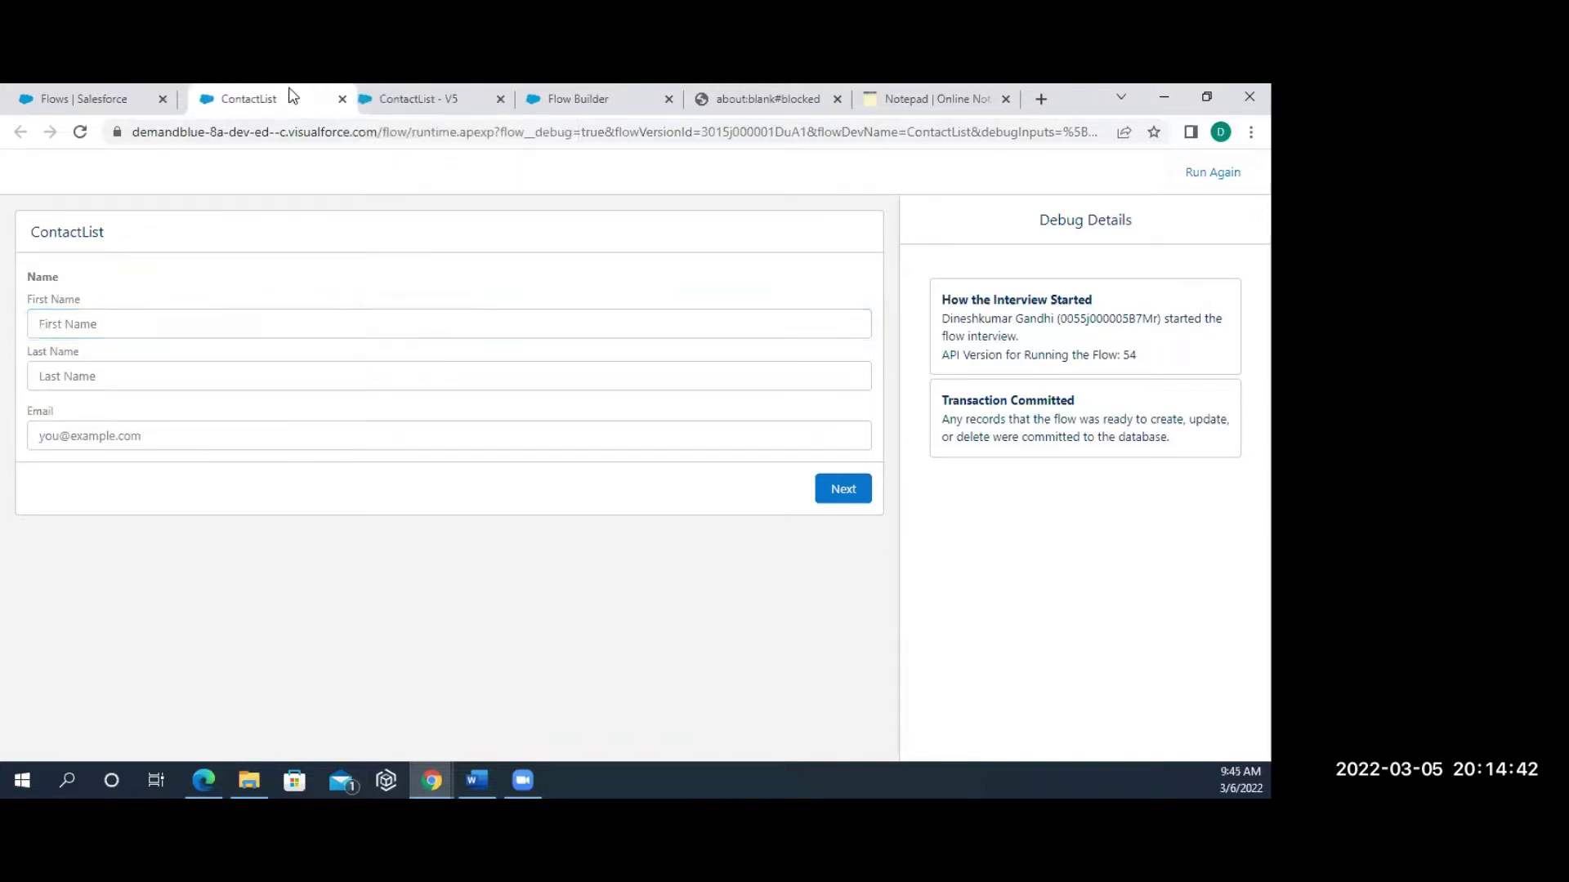
pyautogui.click(342, 98)
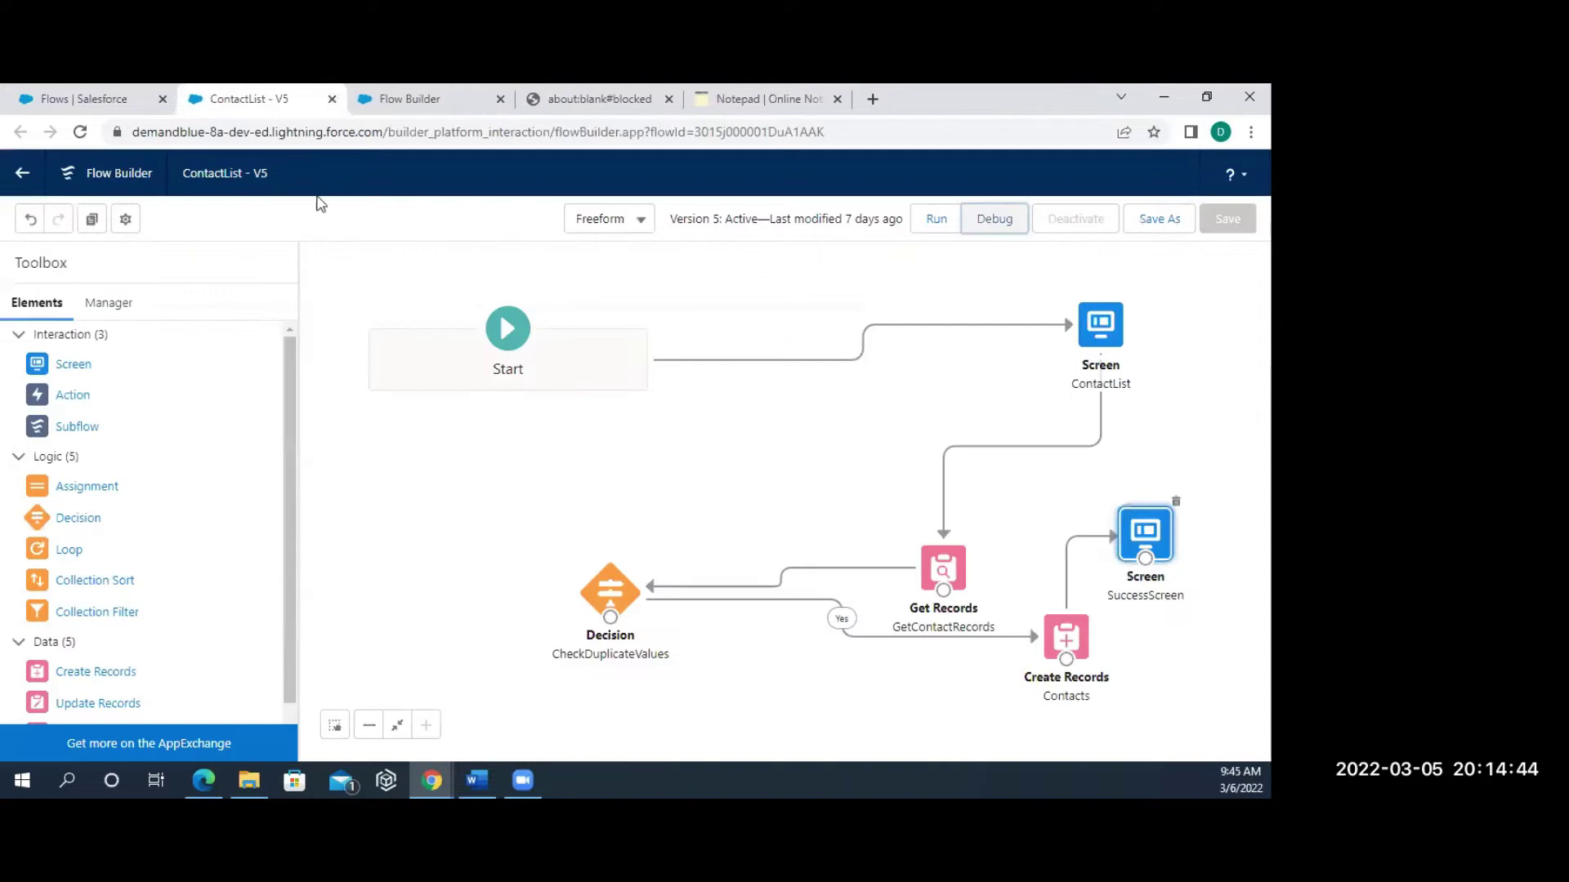
# Leave the ContactList flow without saving, search the app launcher for account and open Accounts in a new browser tab.
pyautogui.click(22, 173)
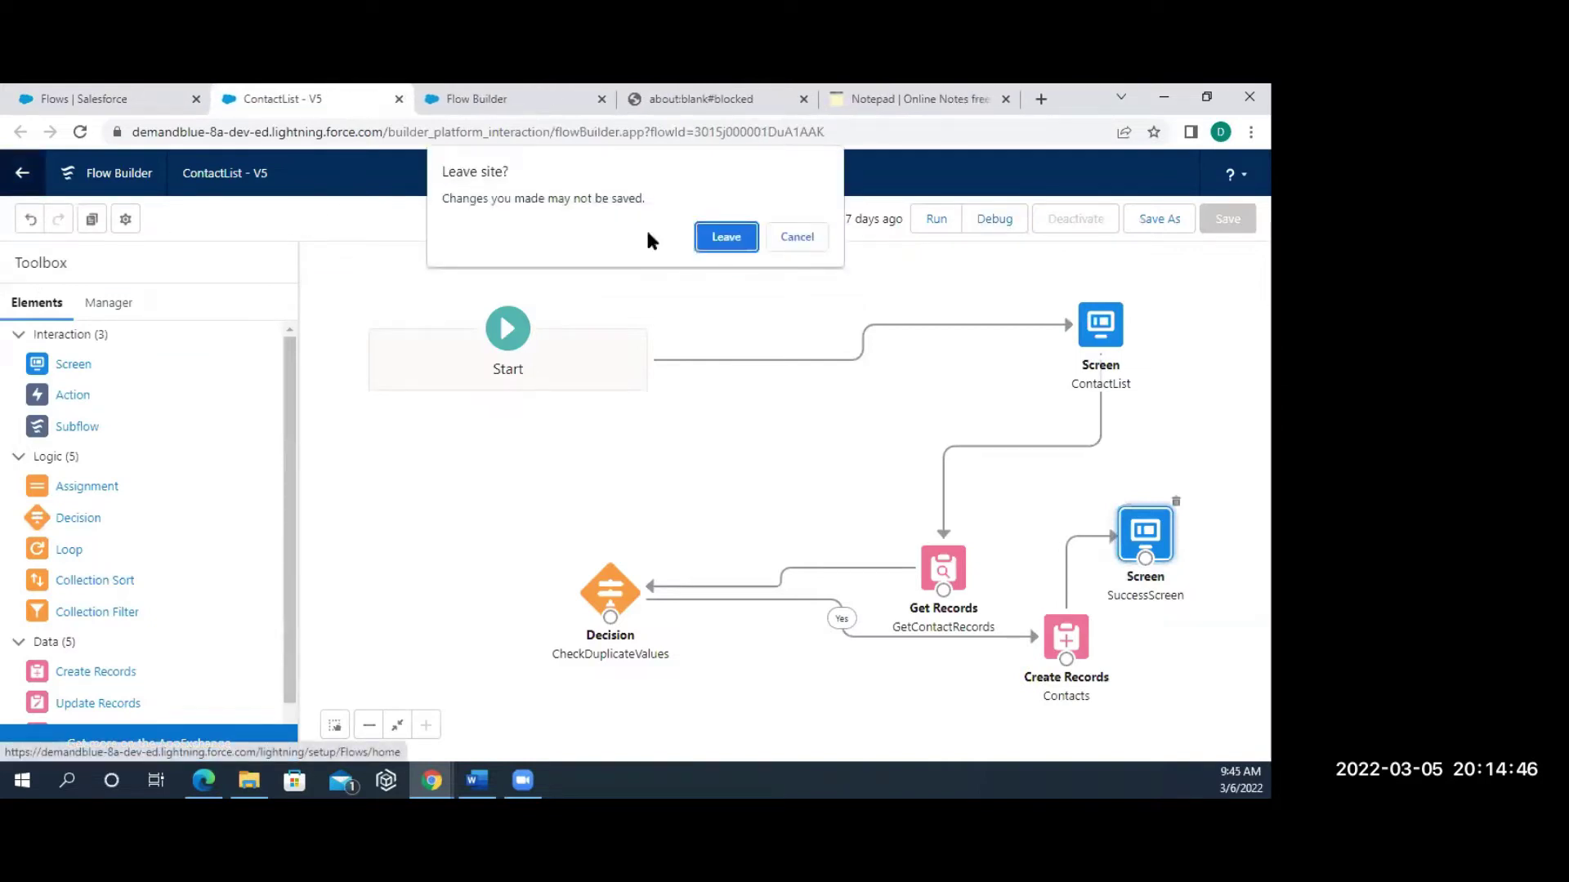
pyautogui.click(715, 245)
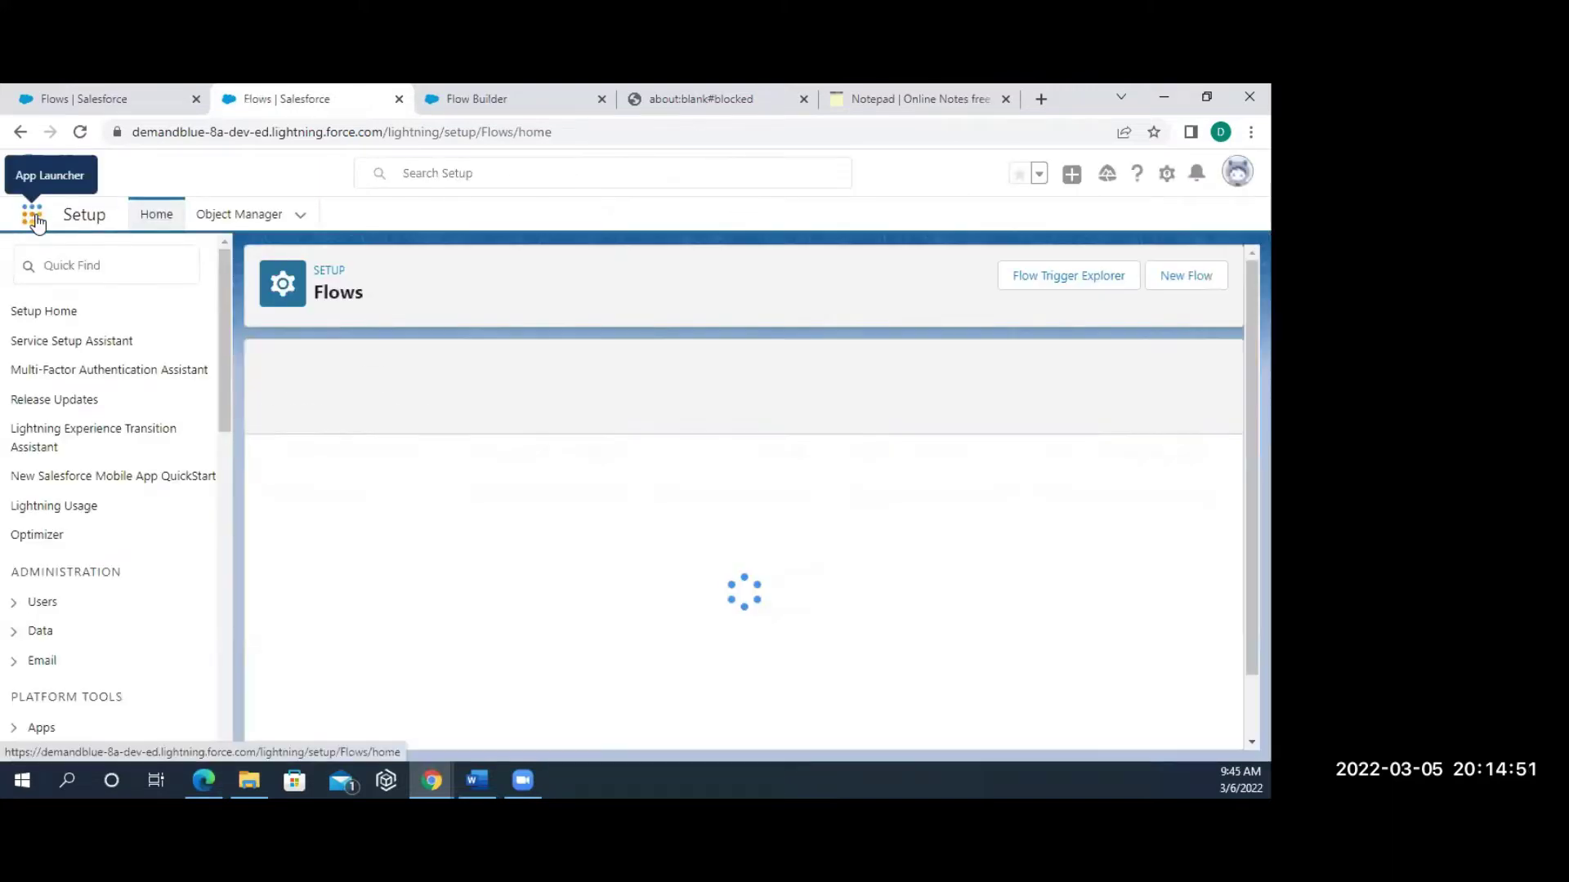
pyautogui.click(34, 217)
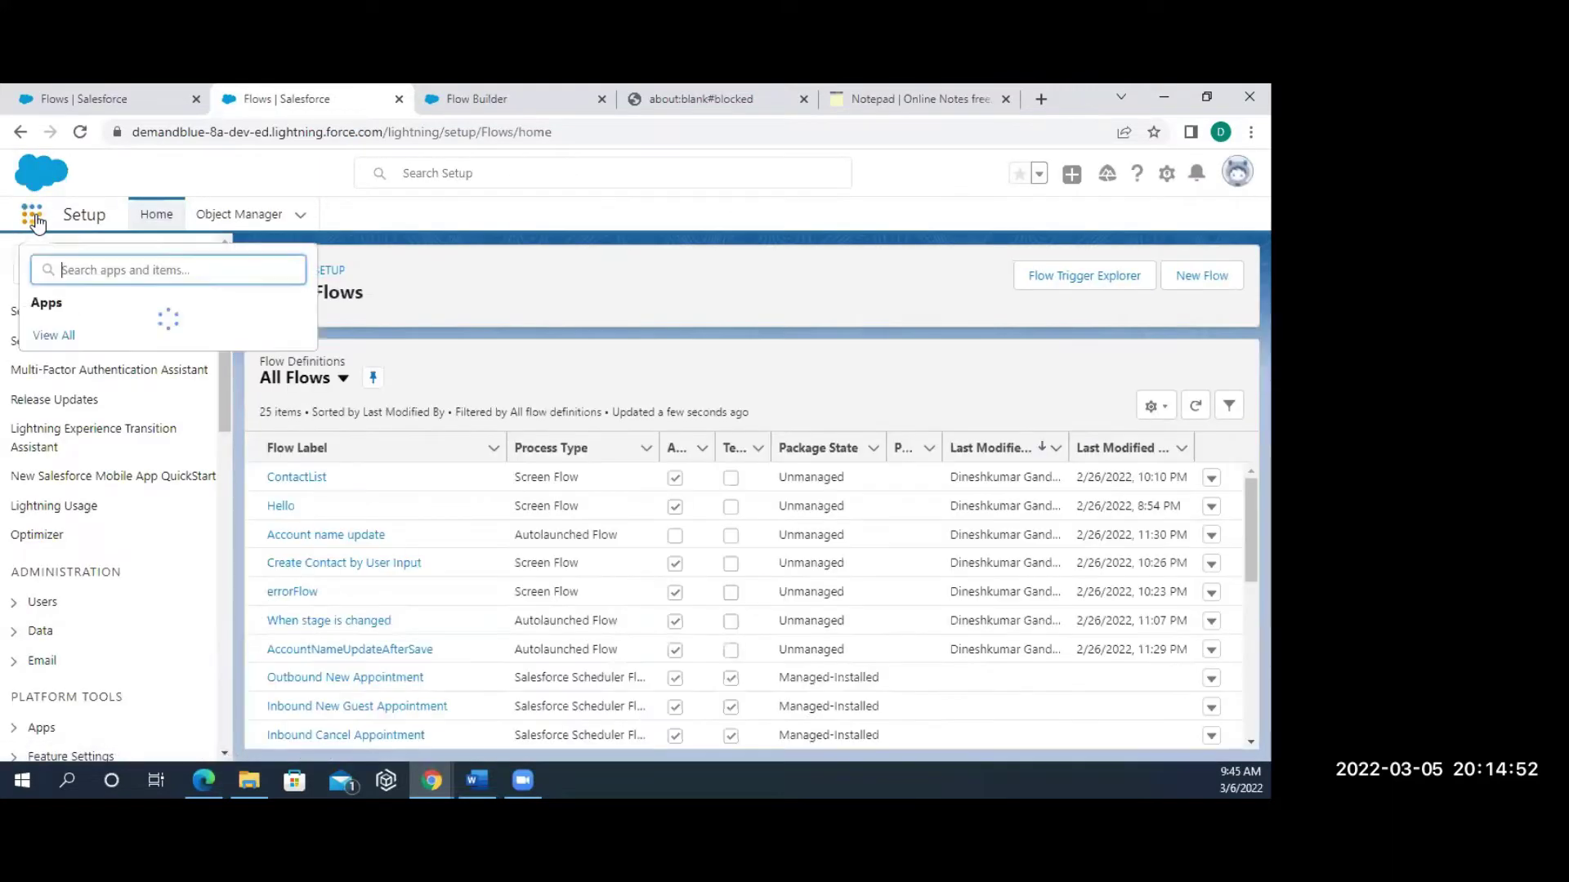
pyautogui.write('a')
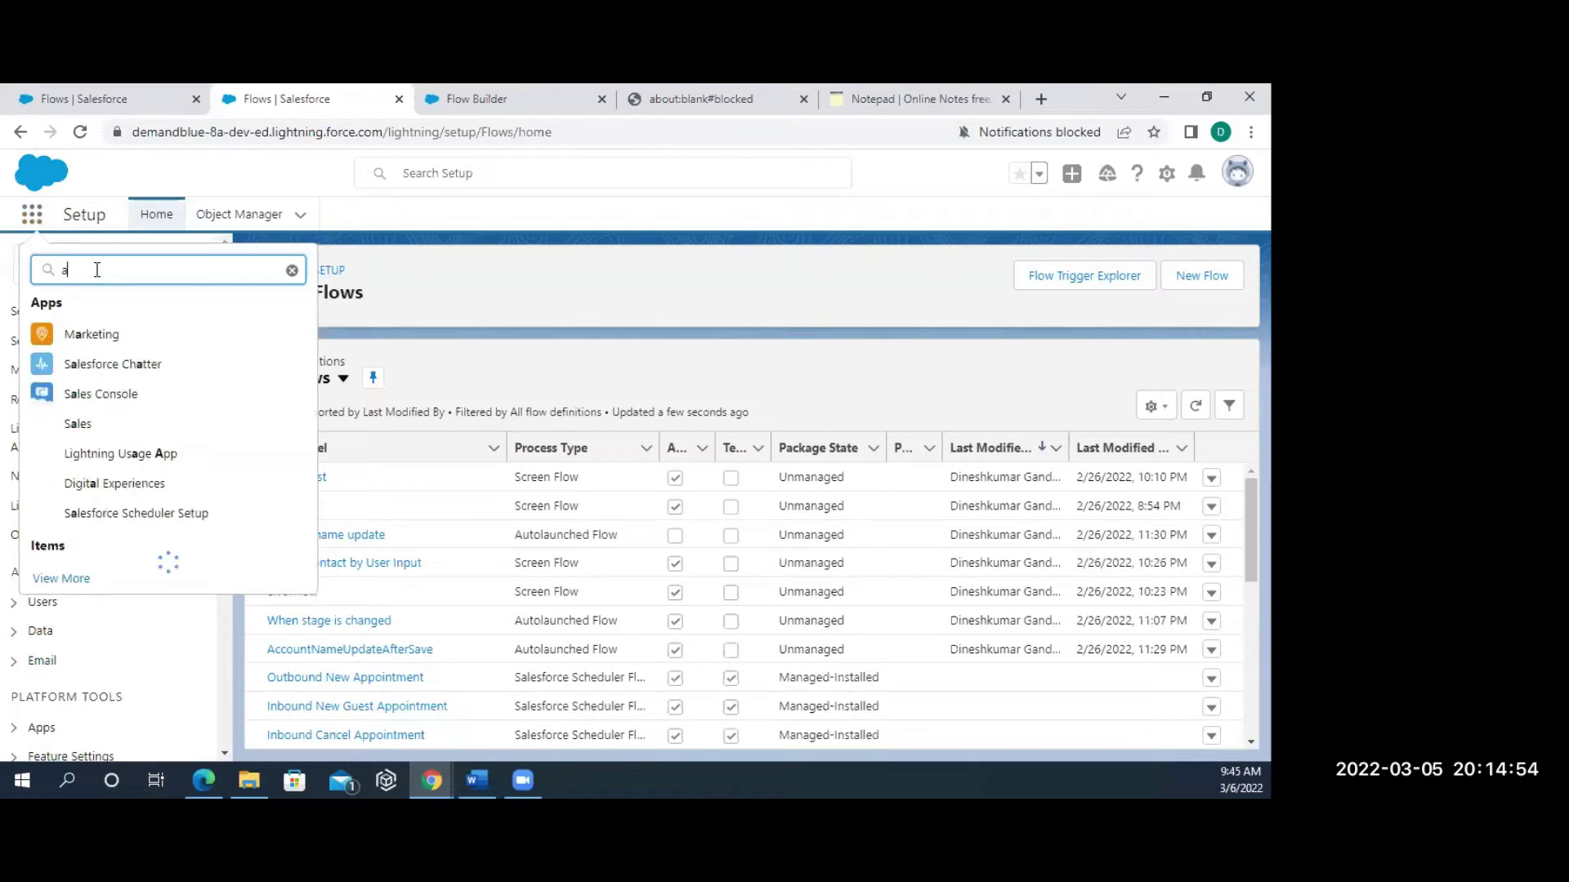
pyautogui.write('ccount')
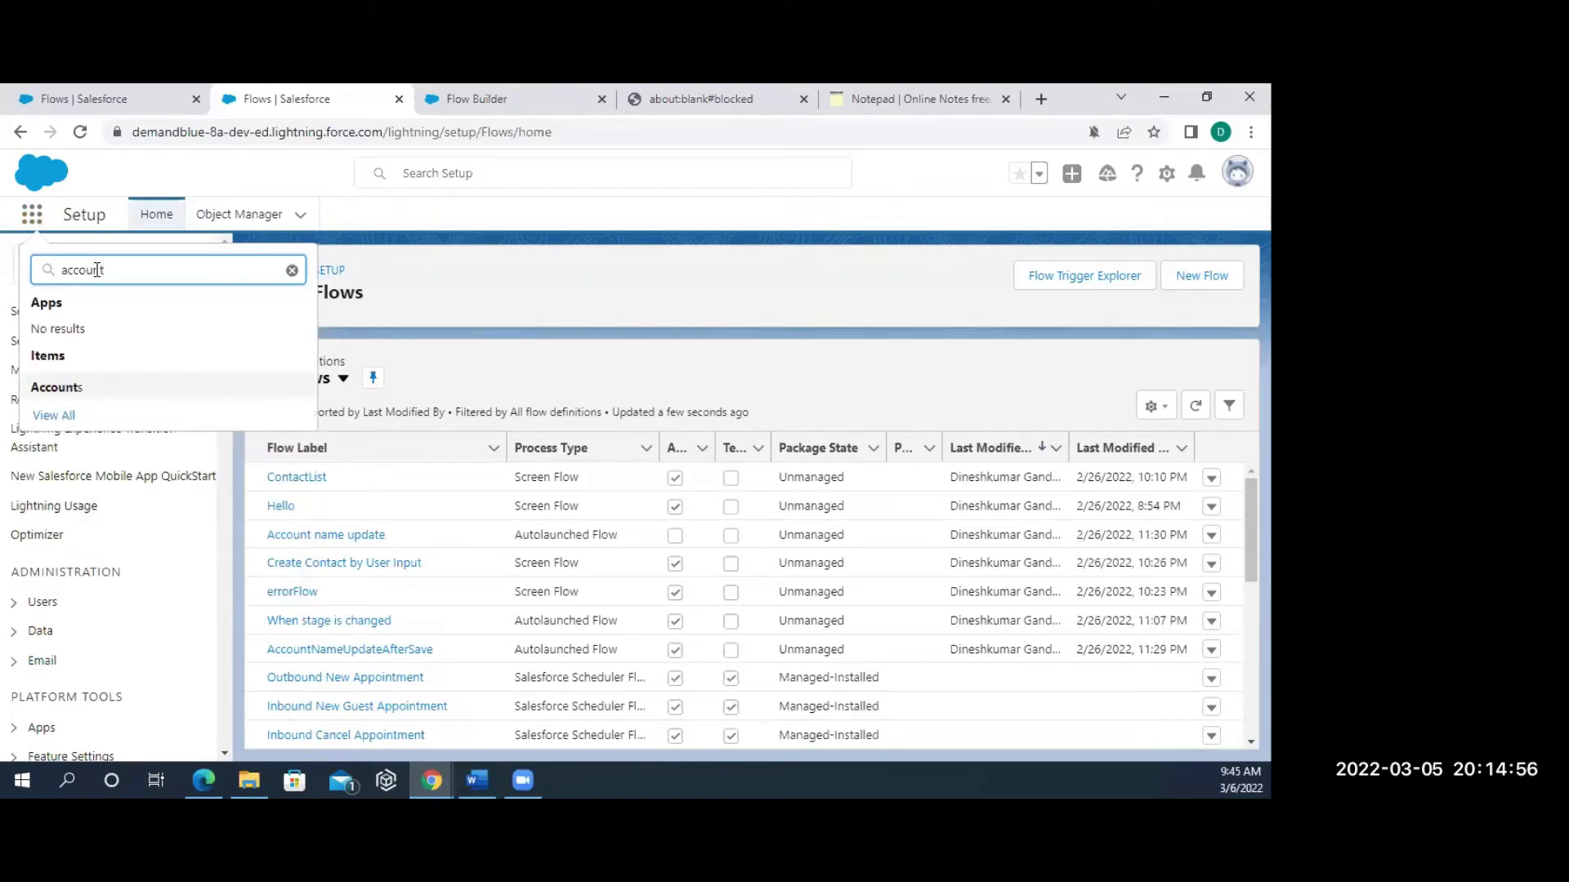
pyautogui.rightClick(69, 393)
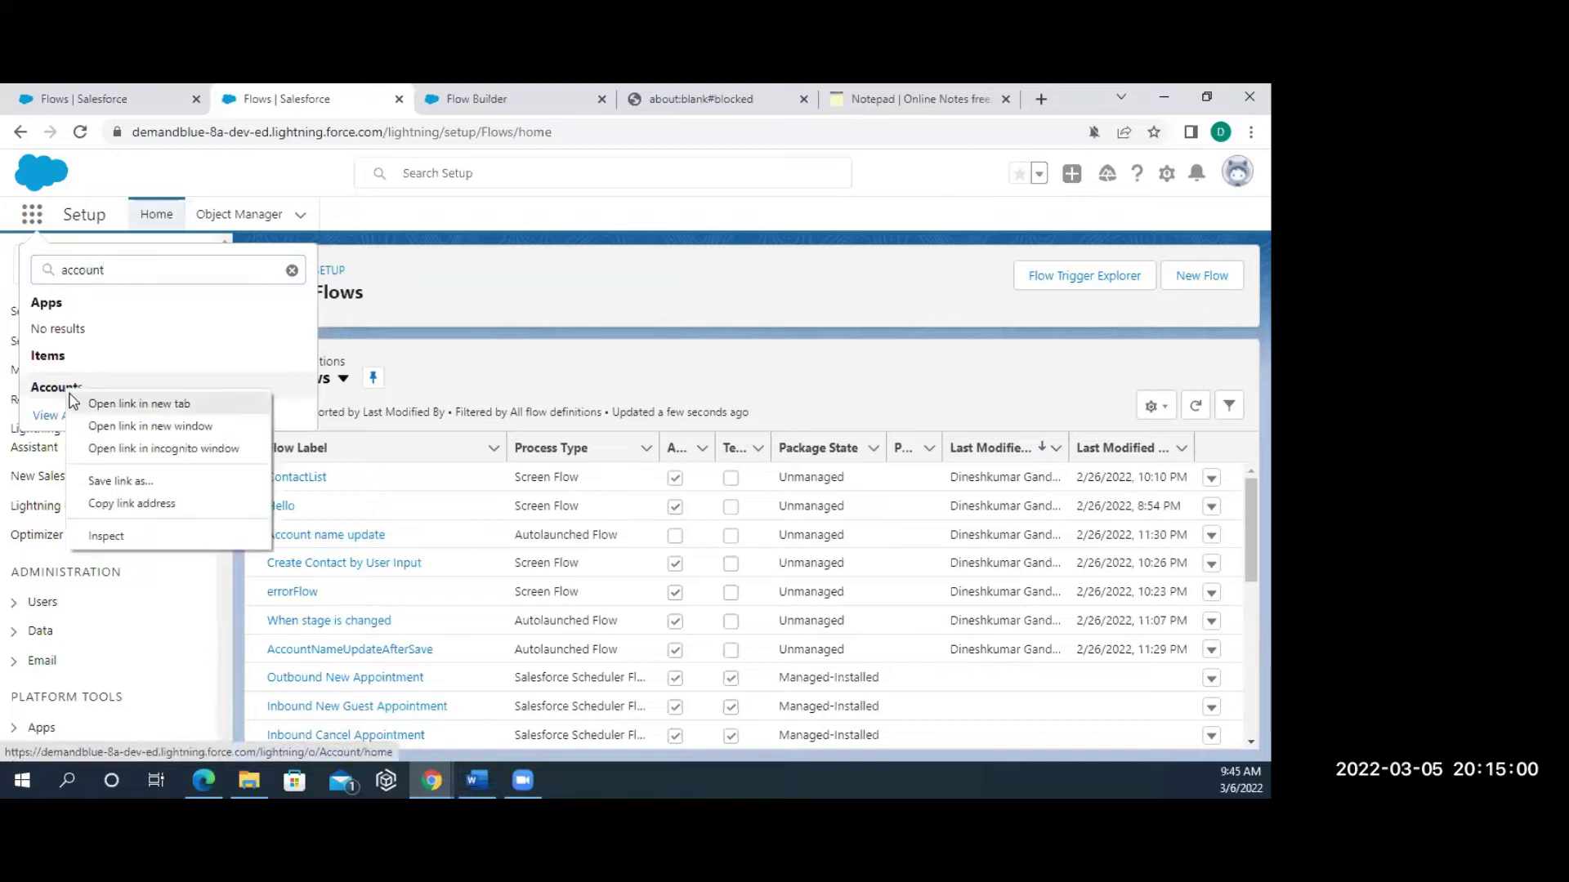
pyautogui.click(98, 404)
pyautogui.click(403, 98)
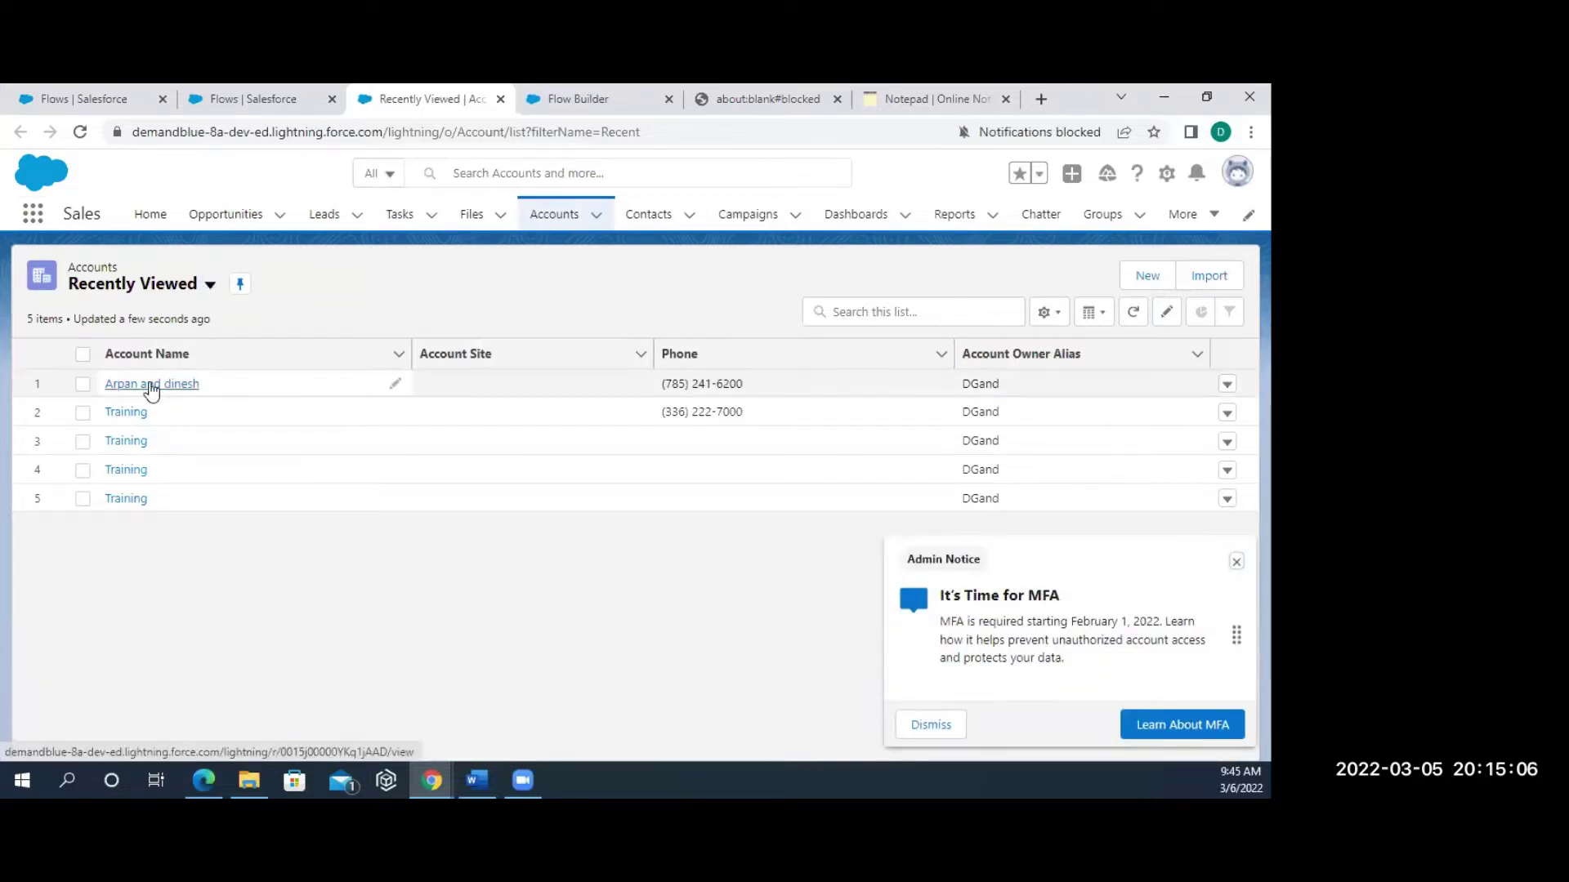
# Open the last Training account's page in Lightning App Builder, inspect the ContactList flow component's settings and return to the record.
pyautogui.click(114, 501)
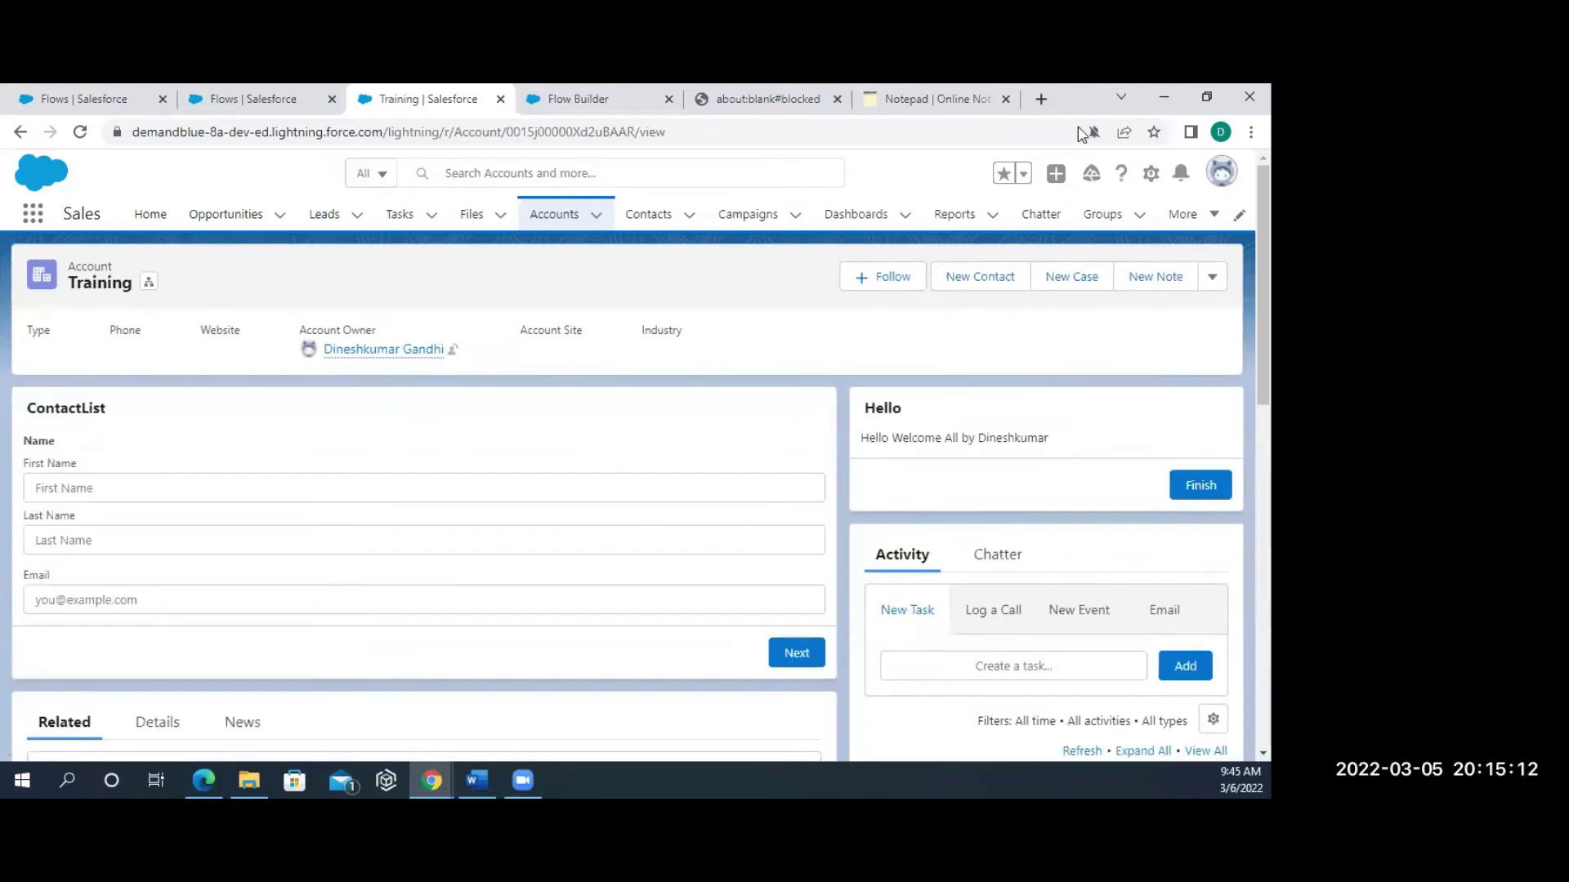
pyautogui.click(1152, 174)
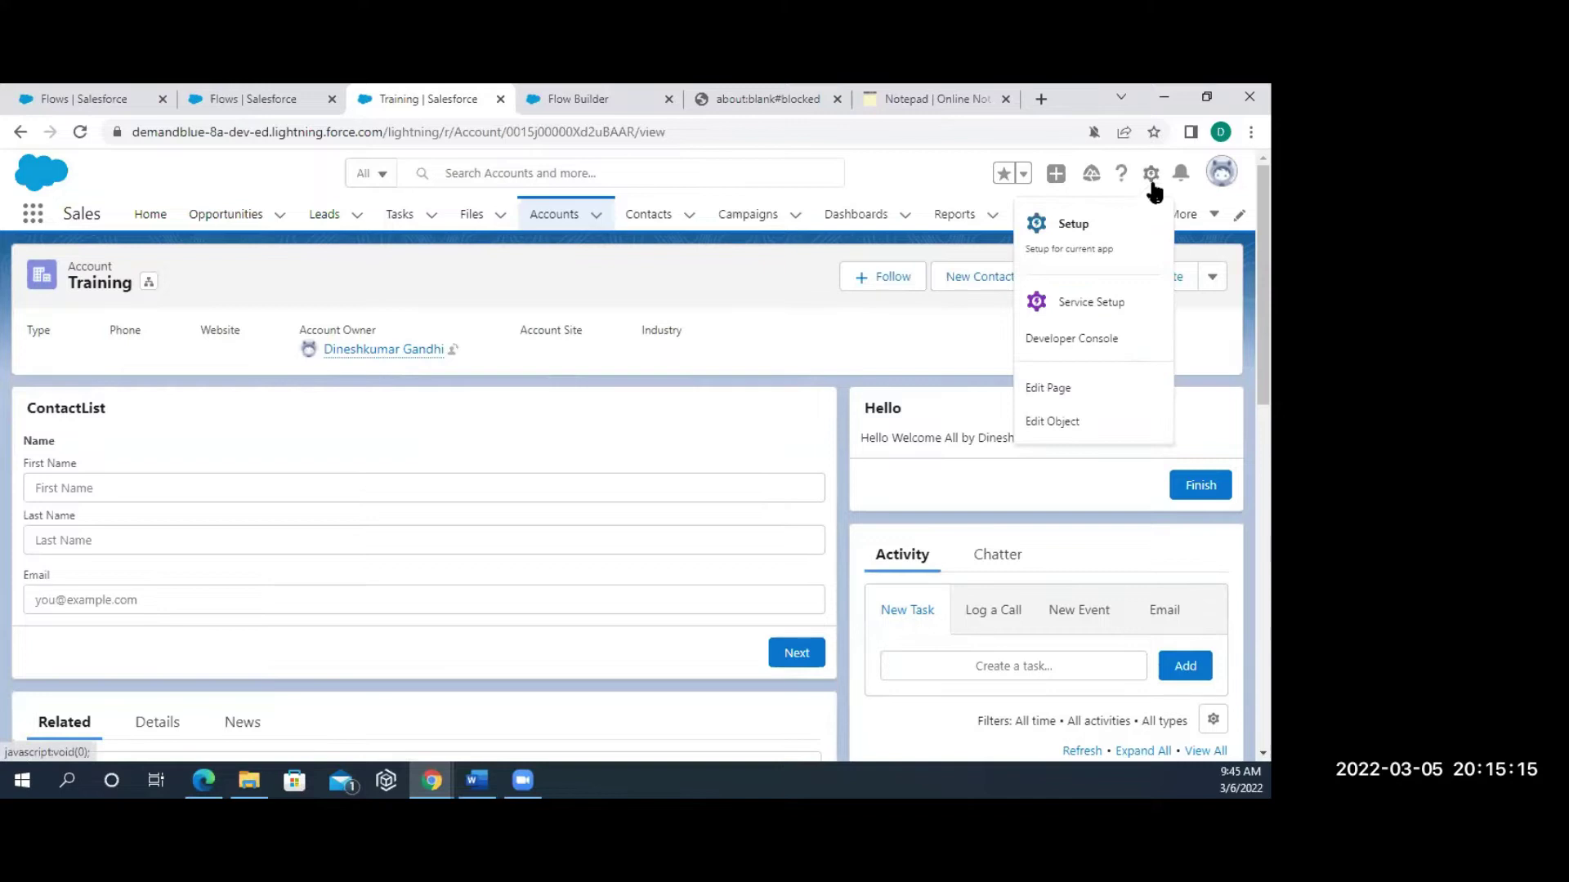
pyautogui.click(1073, 389)
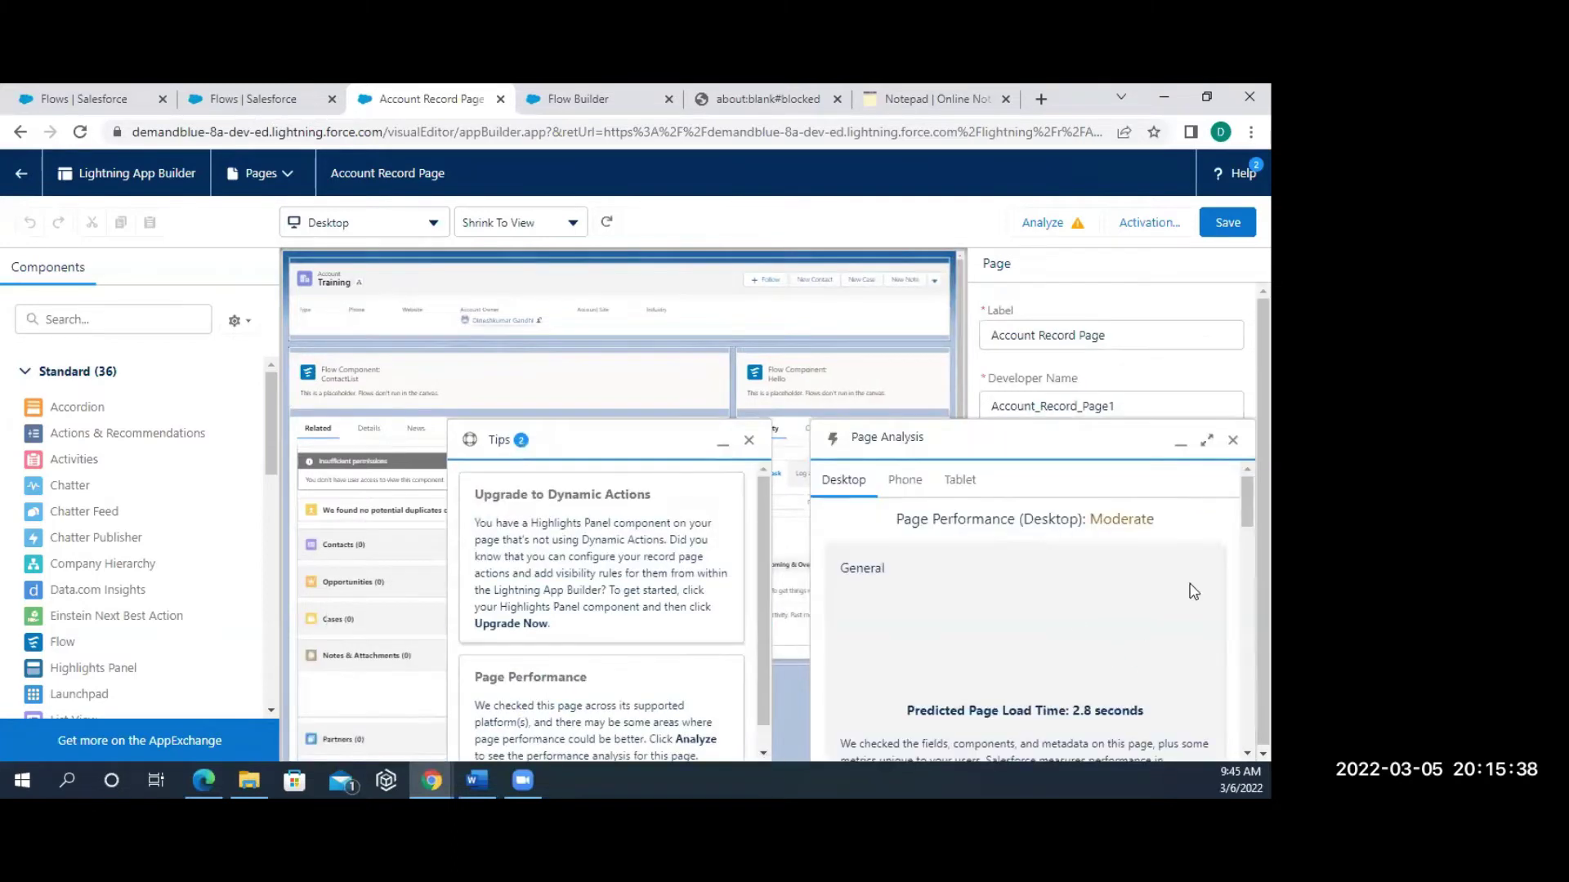
pyautogui.click(1233, 443)
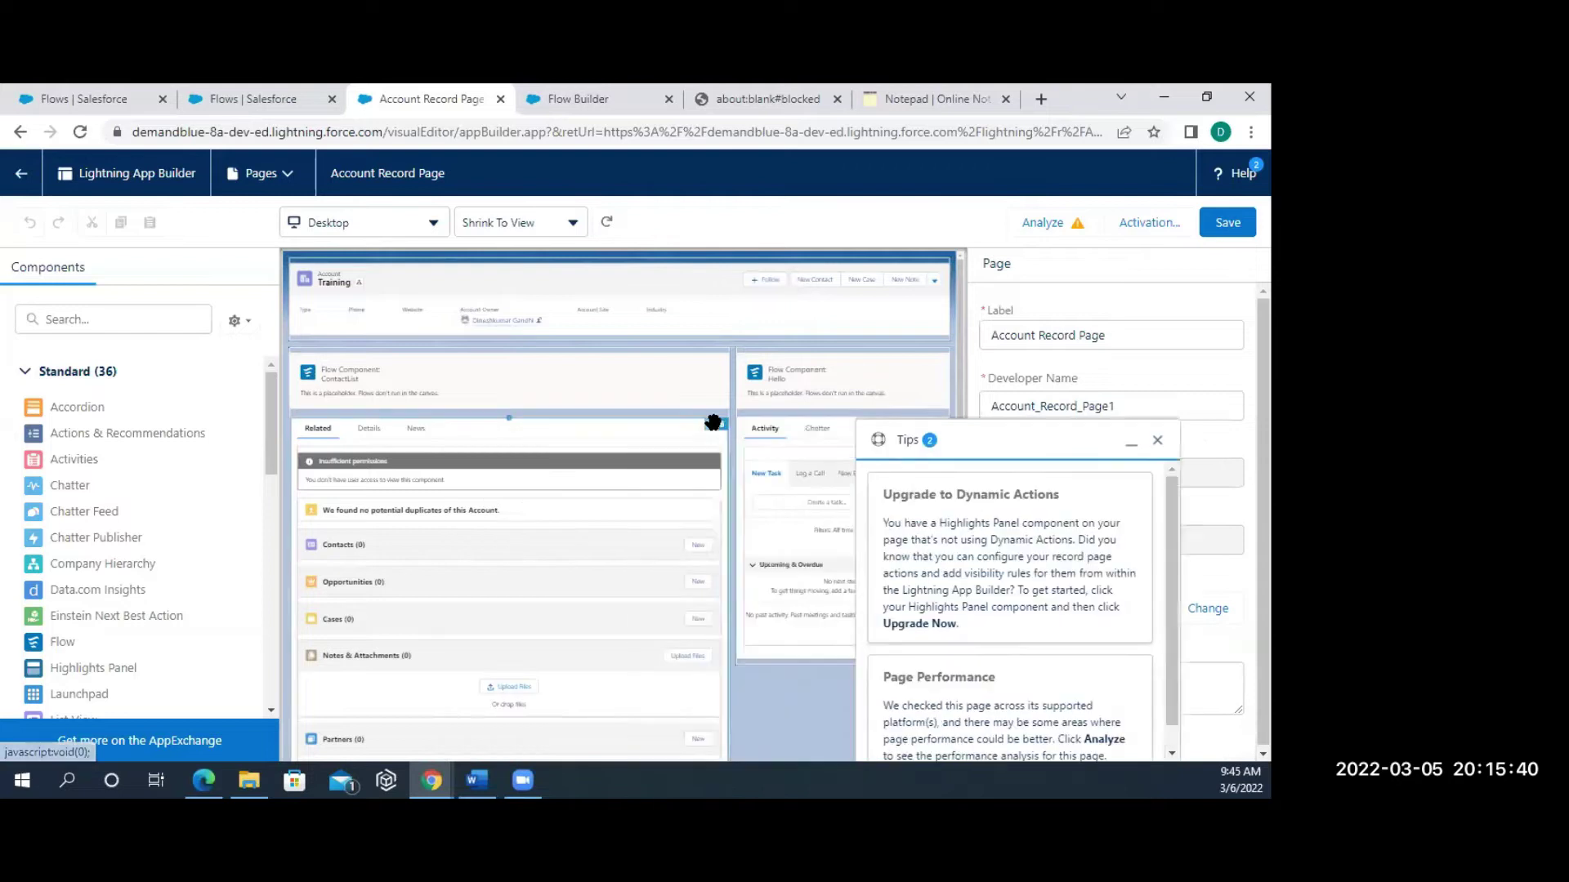
pyautogui.click(1232, 442)
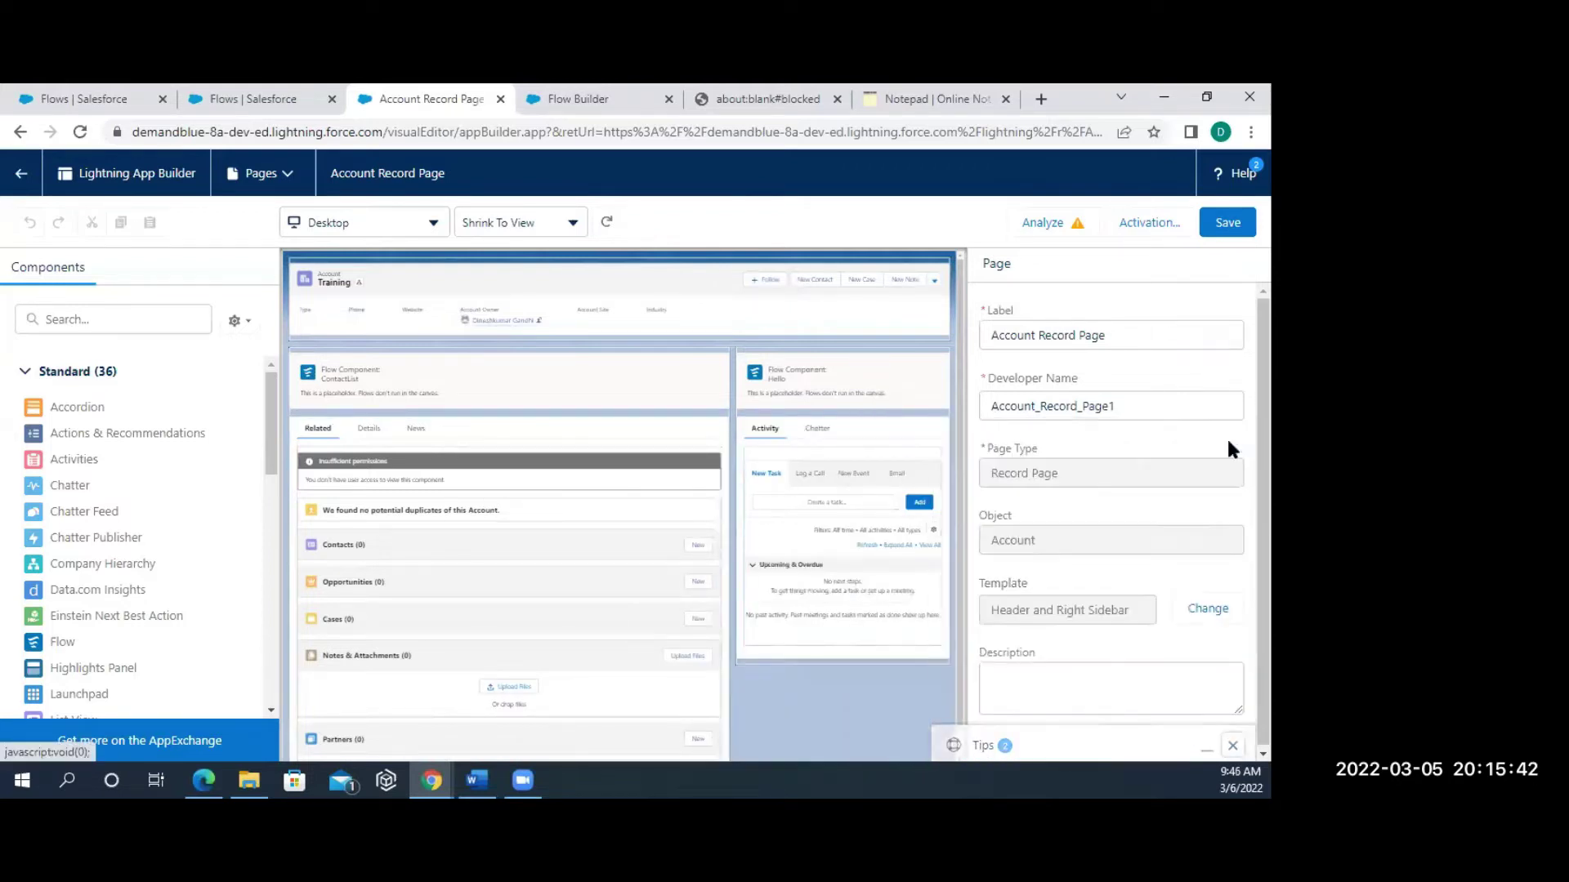
pyautogui.click(575, 378)
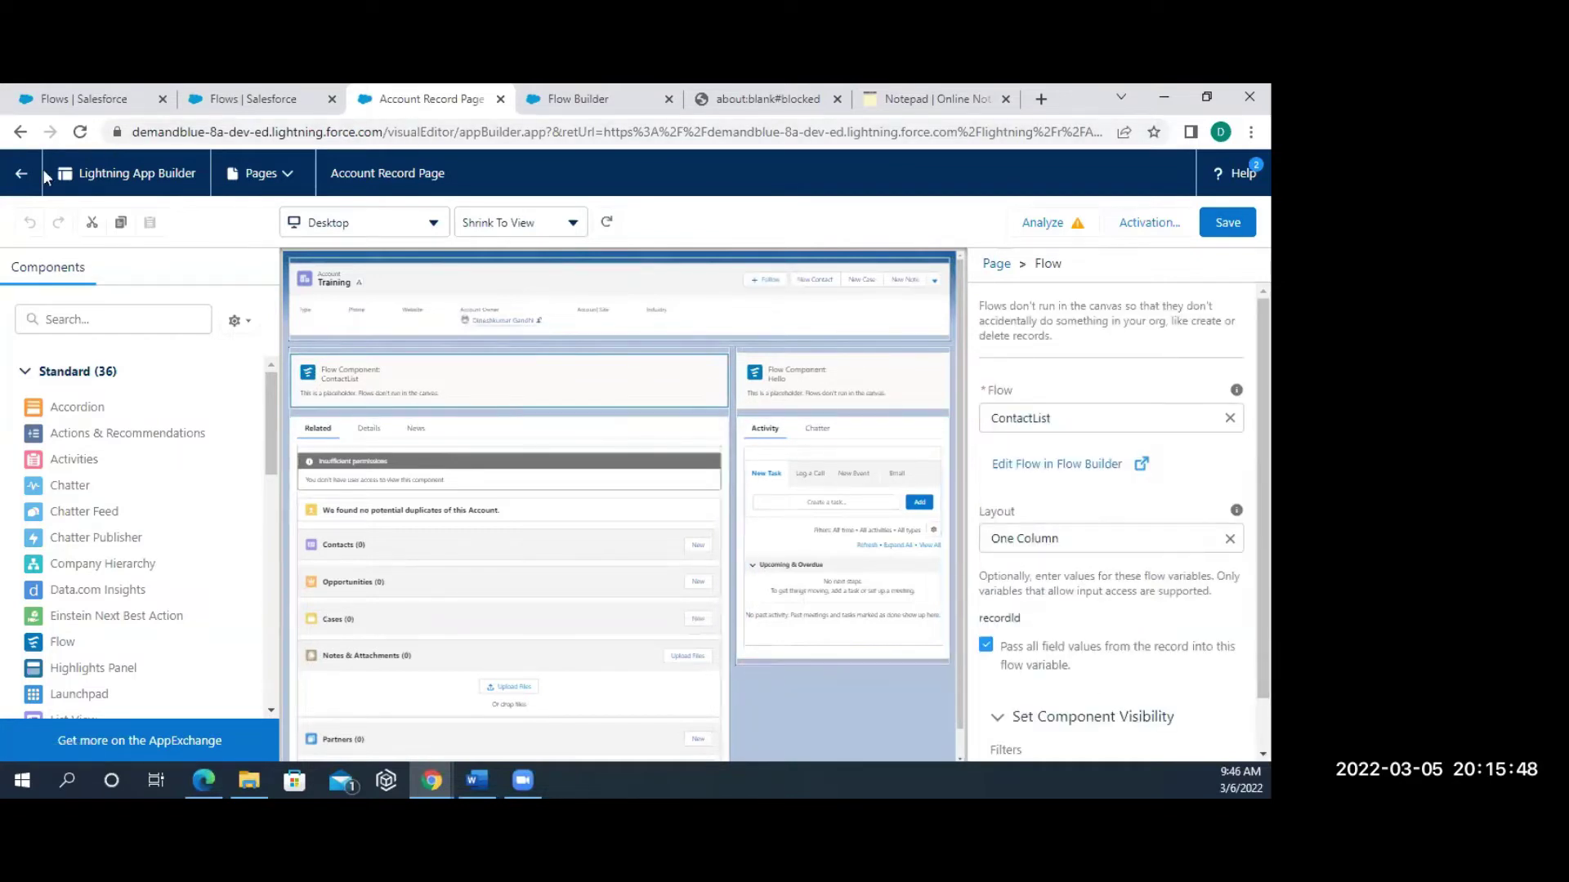
pyautogui.click(13, 188)
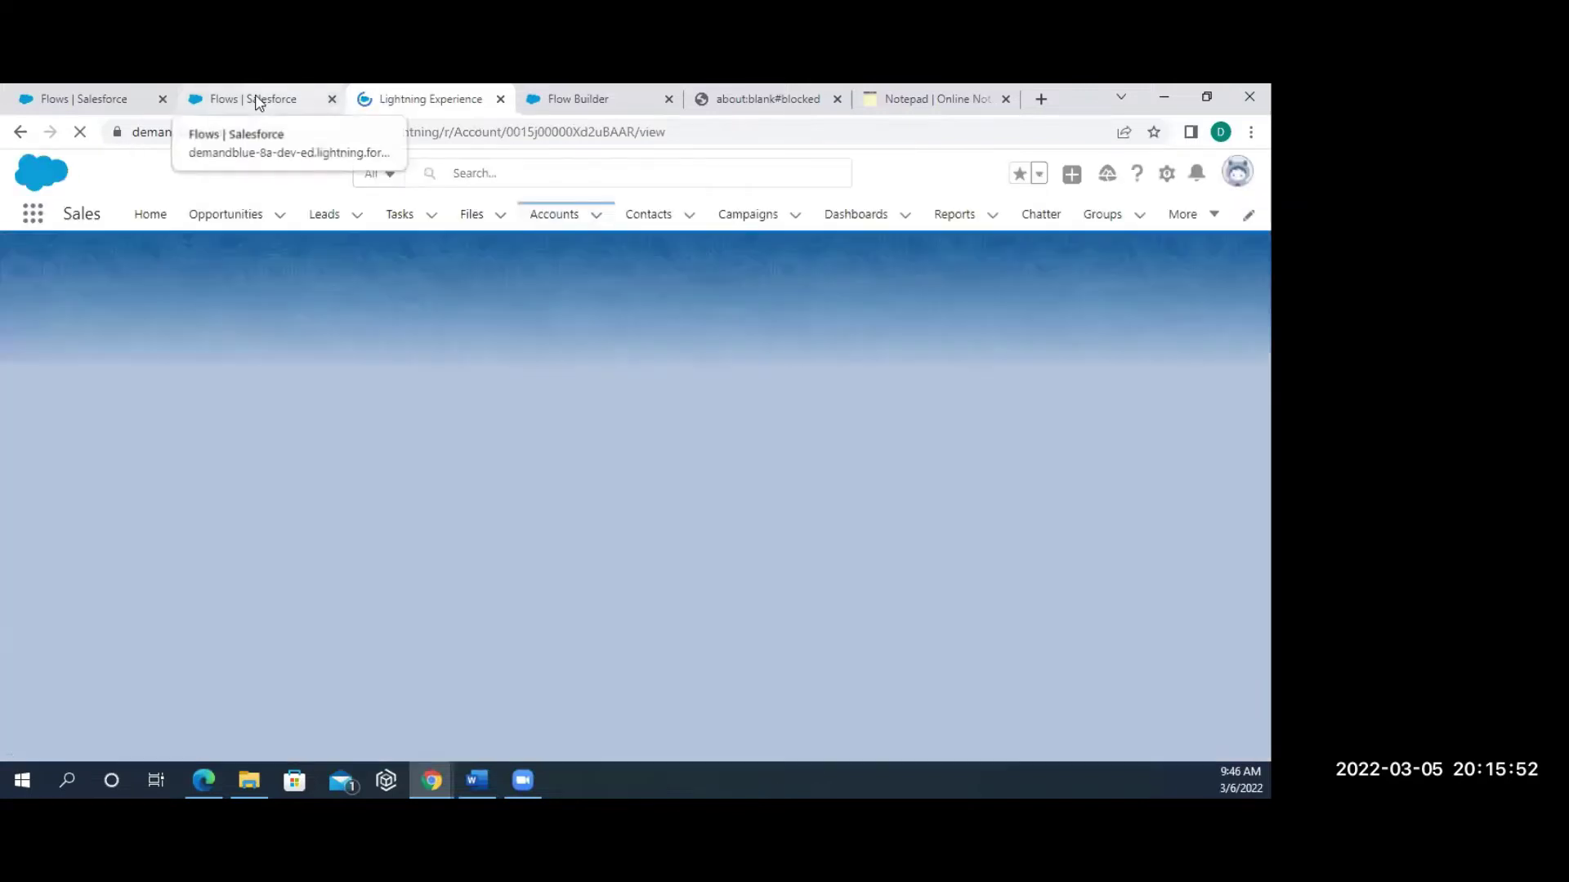
# Return to the original Flows setup page and close the duplicate Flows browser tab.
pyautogui.click(255, 99)
pyautogui.click(82, 104)
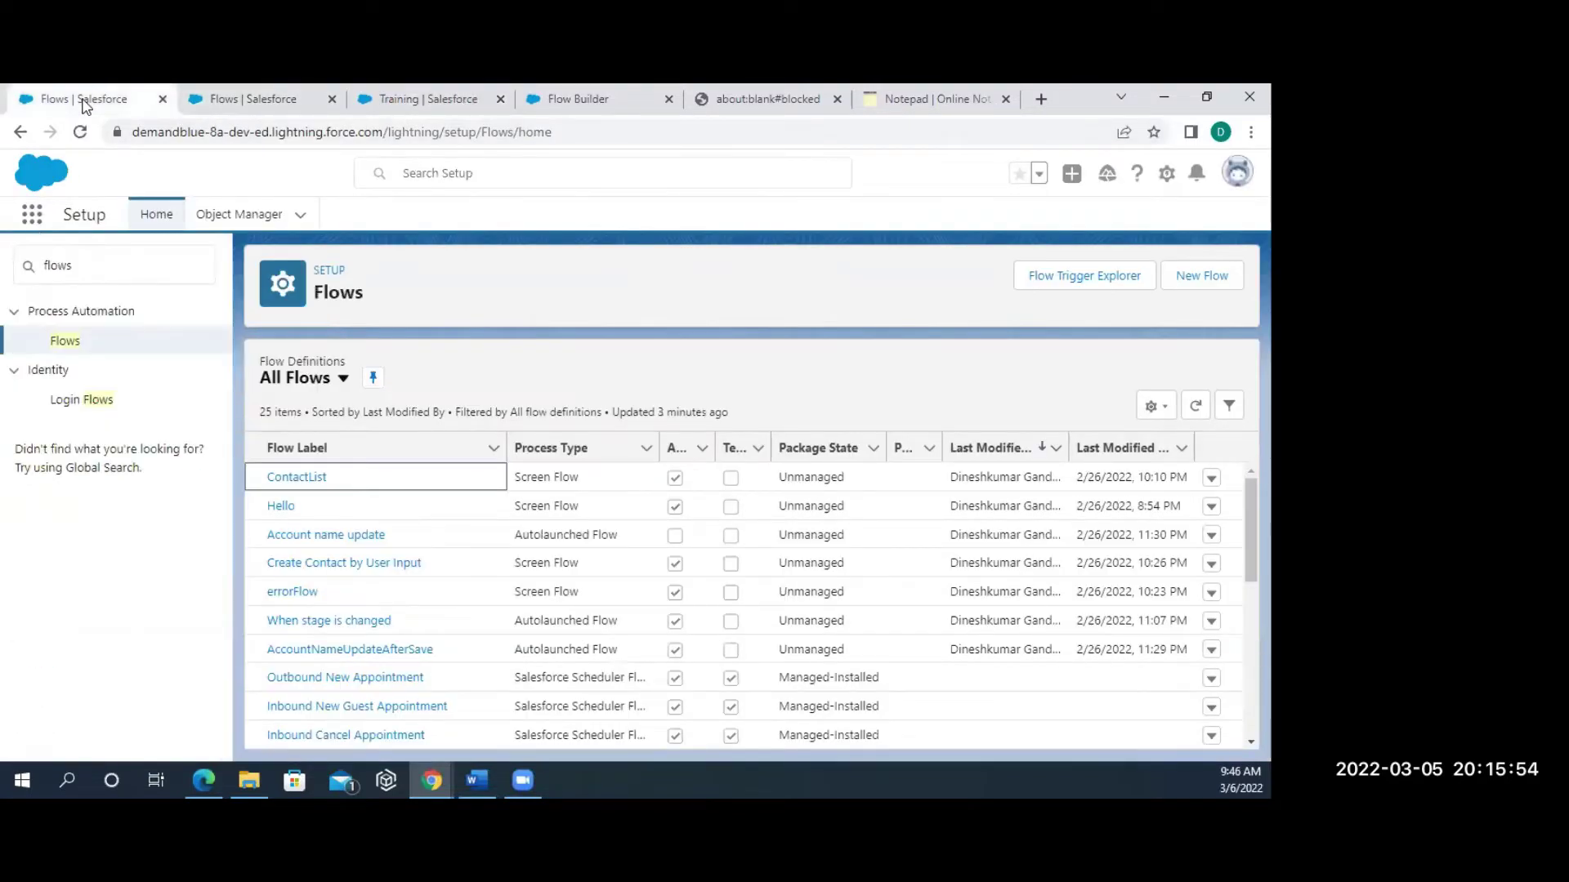
pyautogui.click(331, 99)
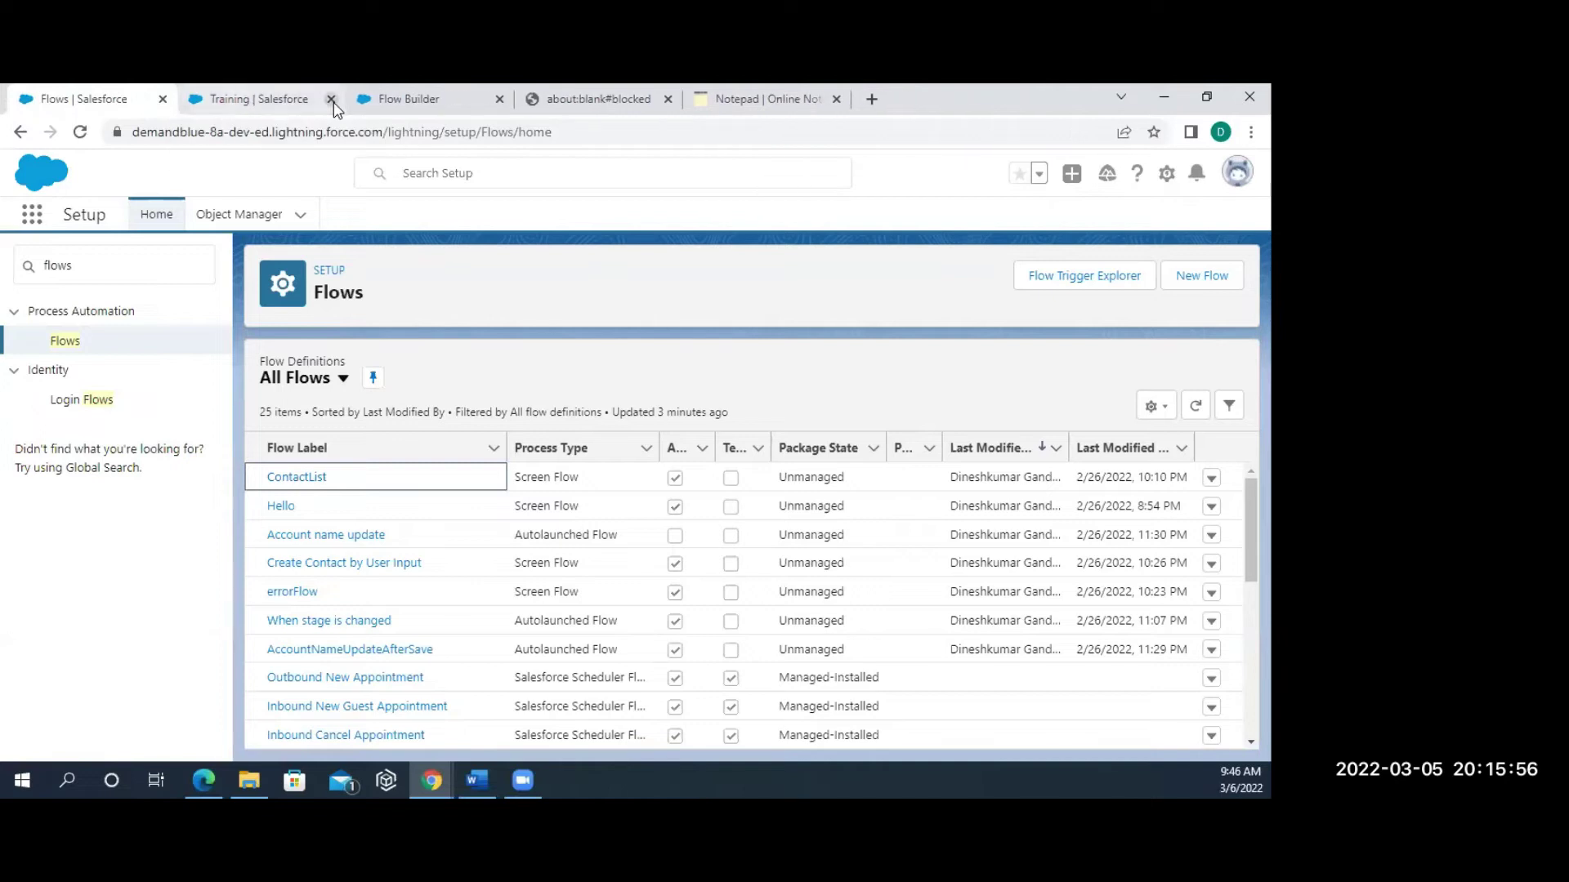
# Review the Record-Triggered Flow type in the new flow choices and highlight the Account name update flow and its process type in the flow list.
pyautogui.click(412, 102)
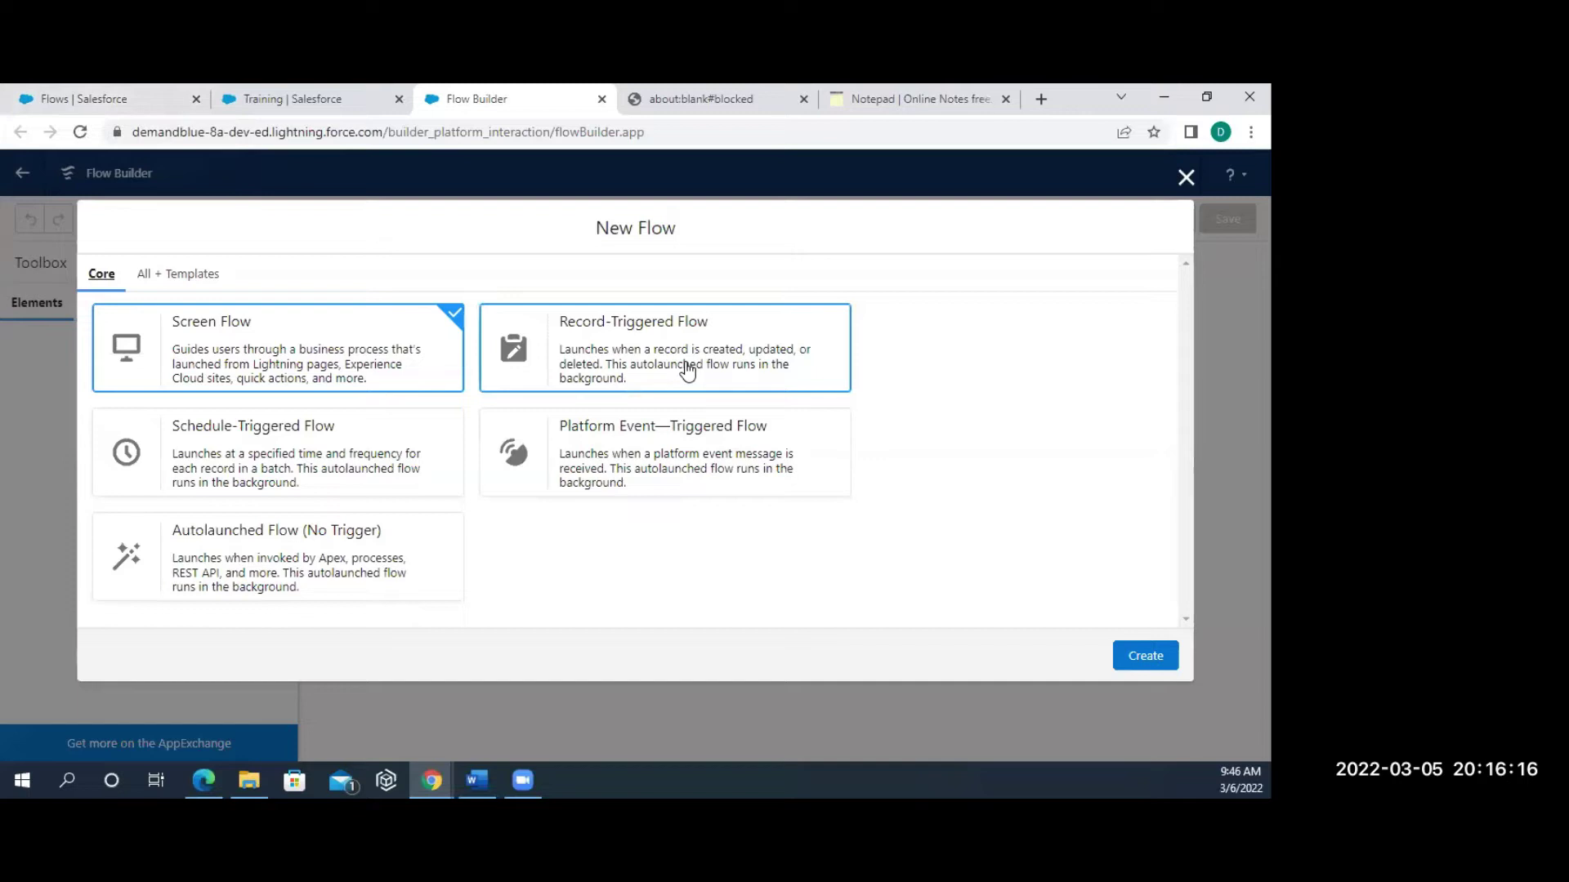
pyautogui.click(126, 99)
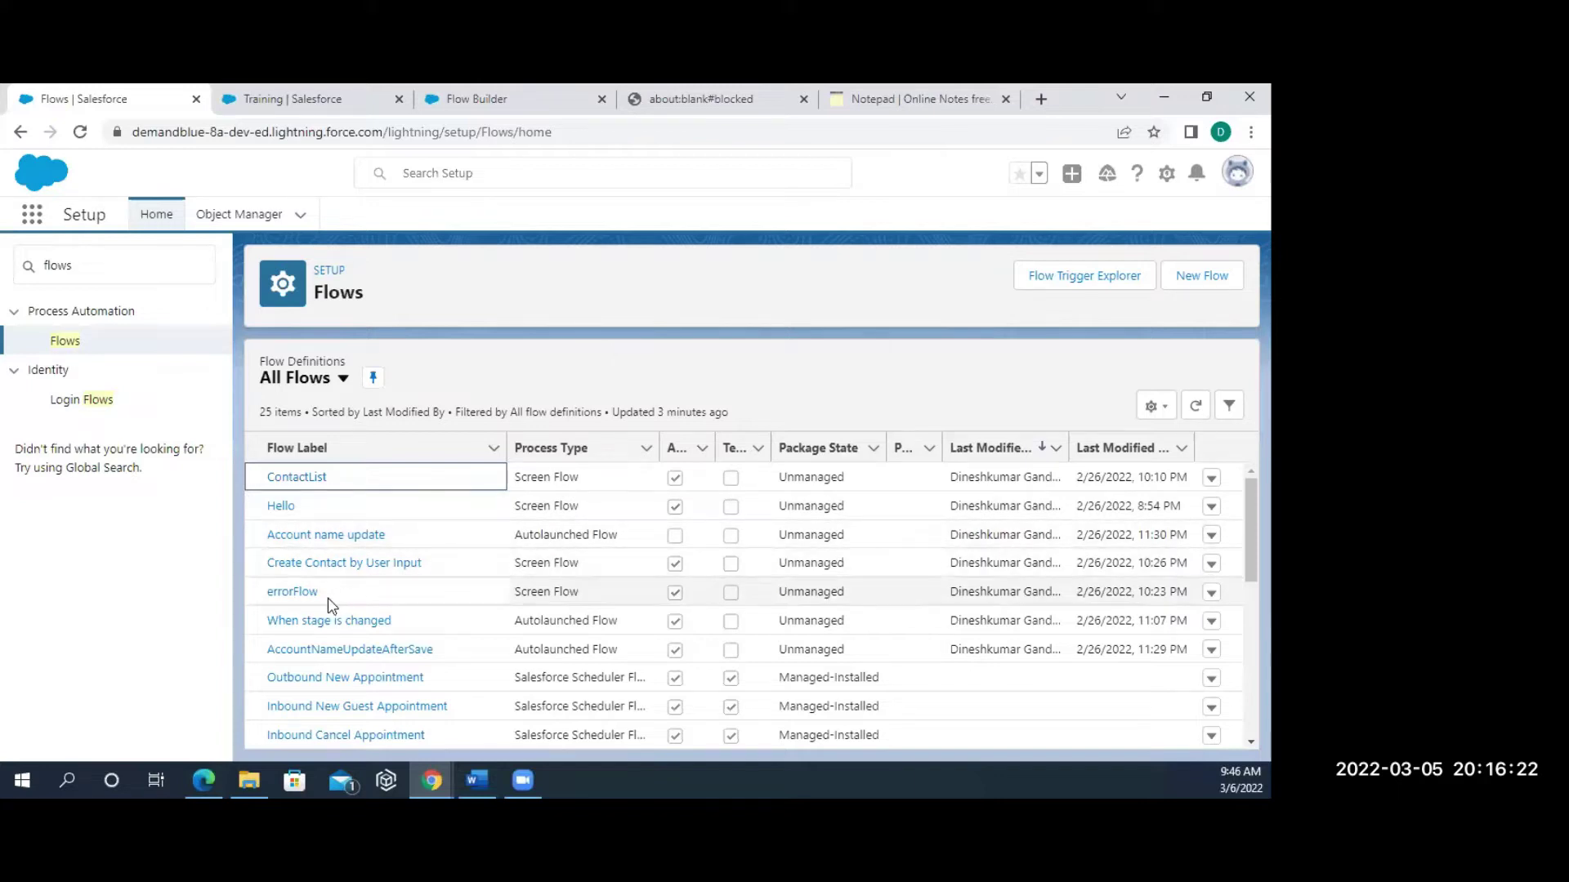
pyautogui.moveTo(270, 583); pyautogui.dragTo(434, 546)
pyautogui.click(436, 545)
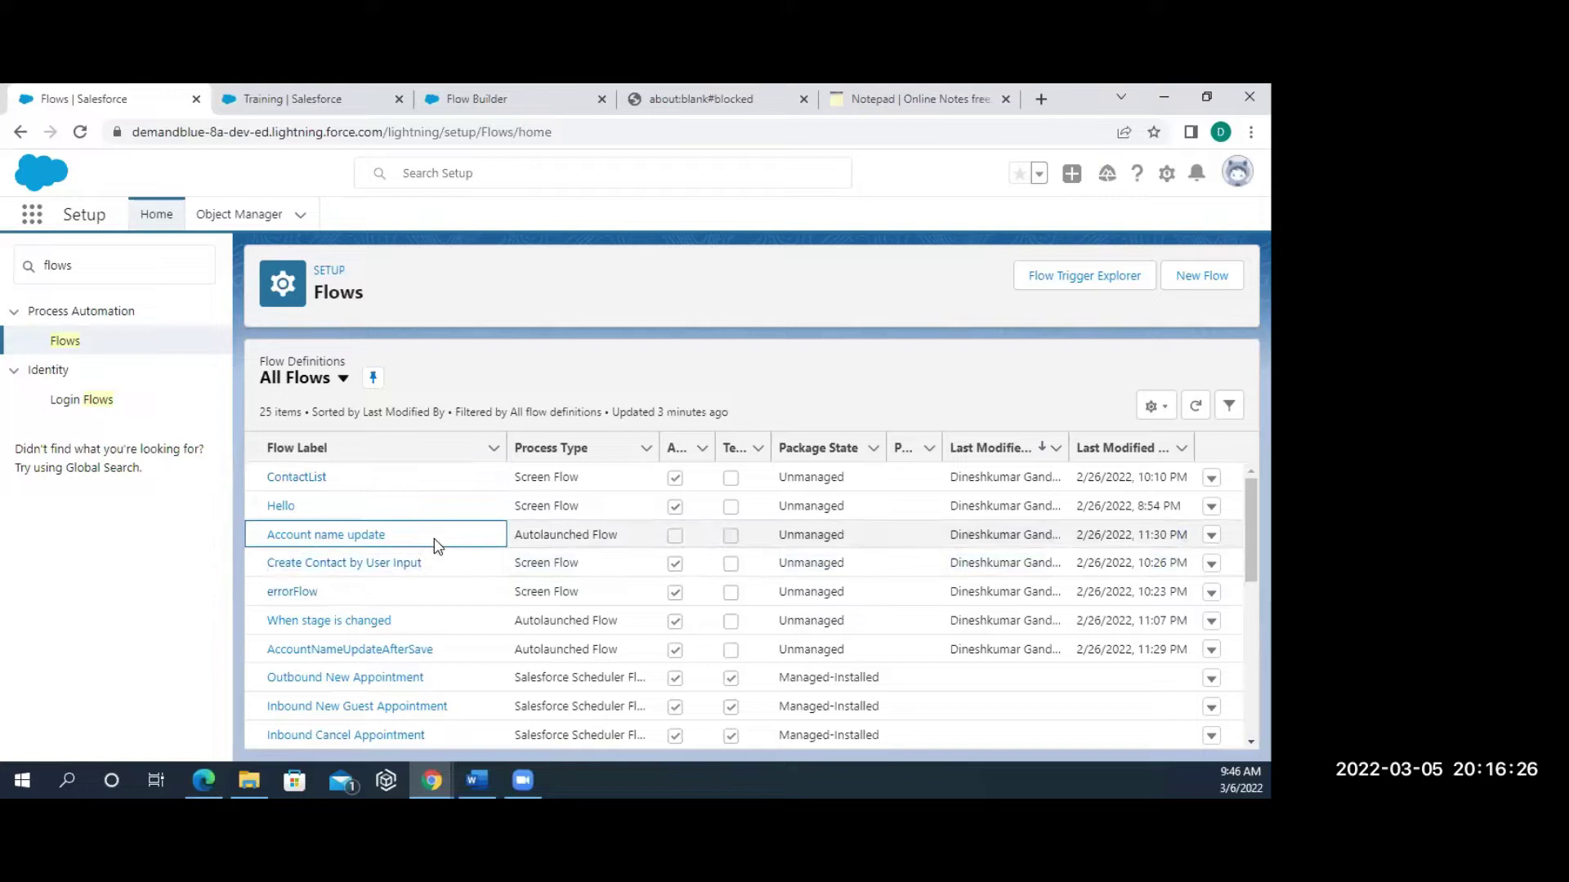
pyautogui.moveTo(389, 536); pyautogui.dragTo(270, 541)
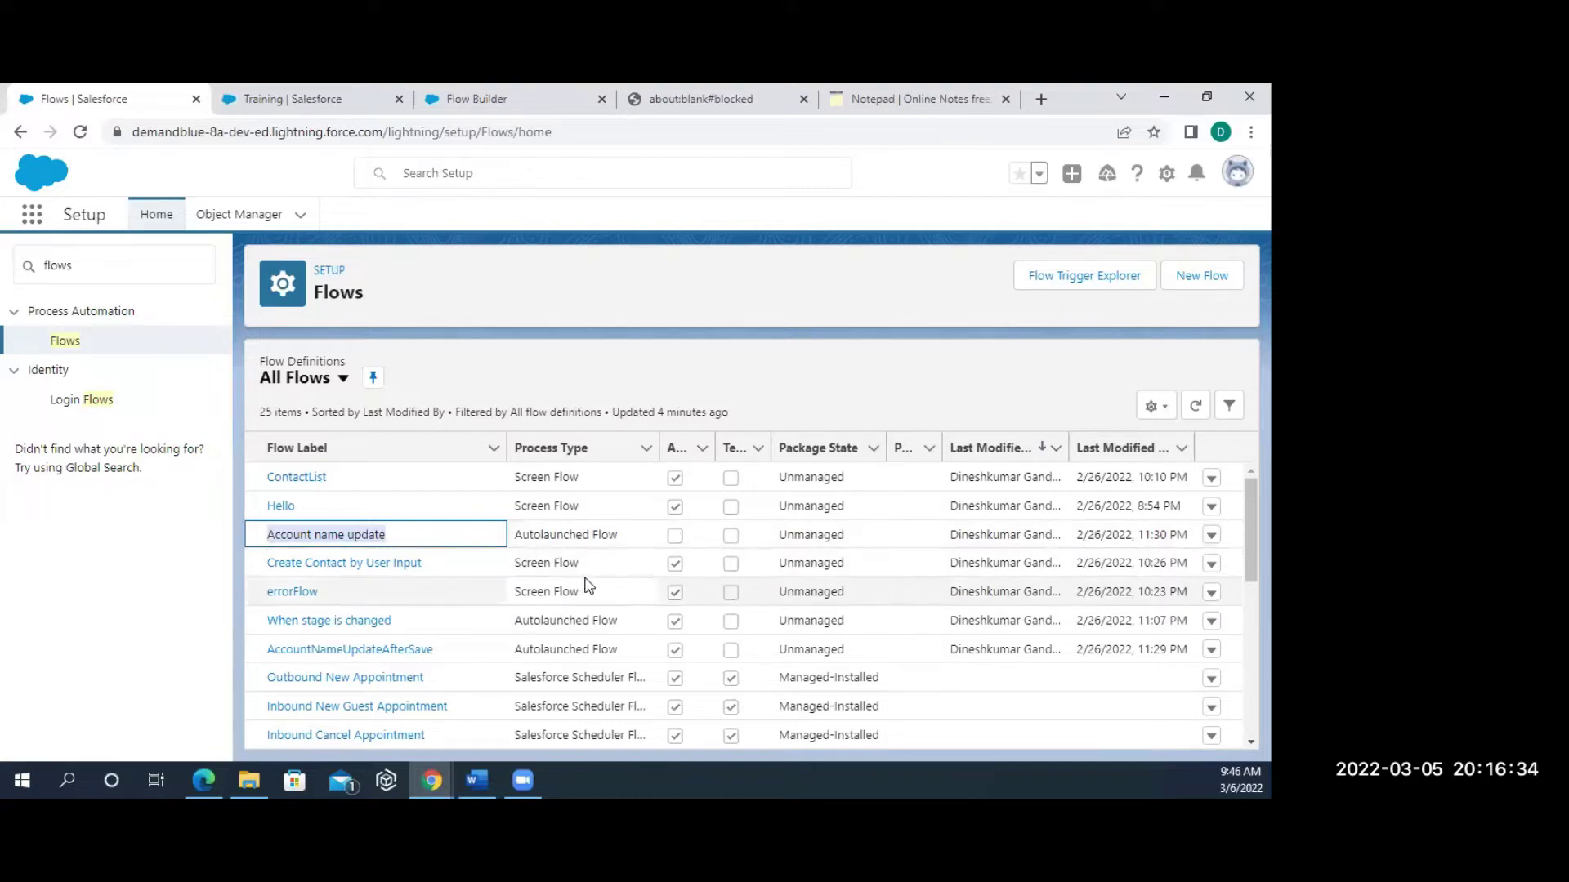
pyautogui.moveTo(629, 536); pyautogui.dragTo(512, 536)
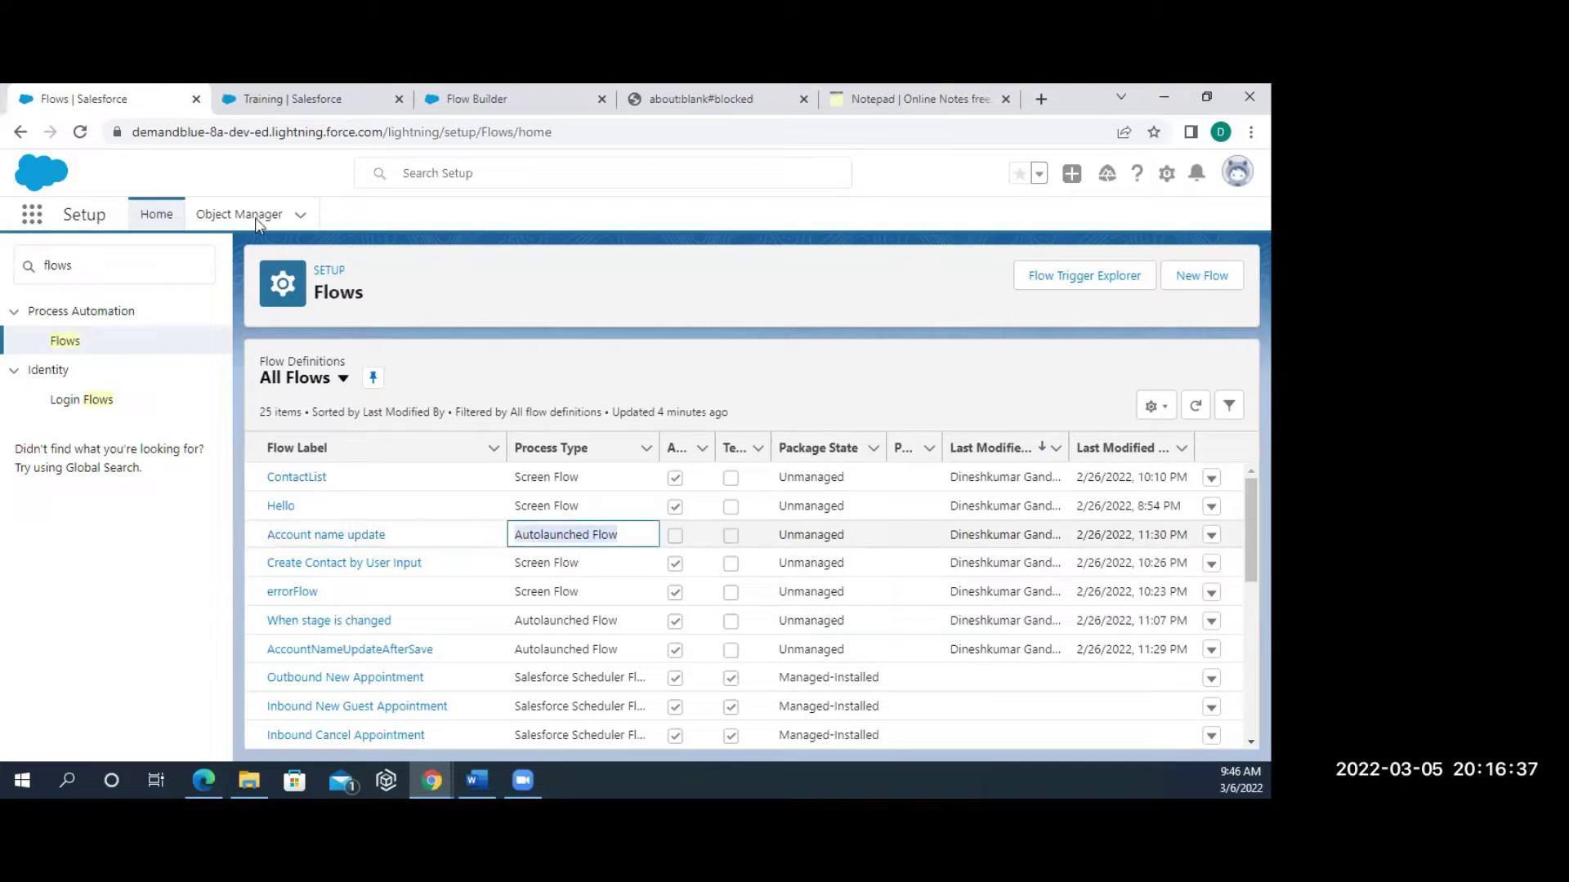
# Check the Record-Triggered Flow description again and highlight AccountNameUpdateAfterSave in the flow list.
pyautogui.click(453, 101)
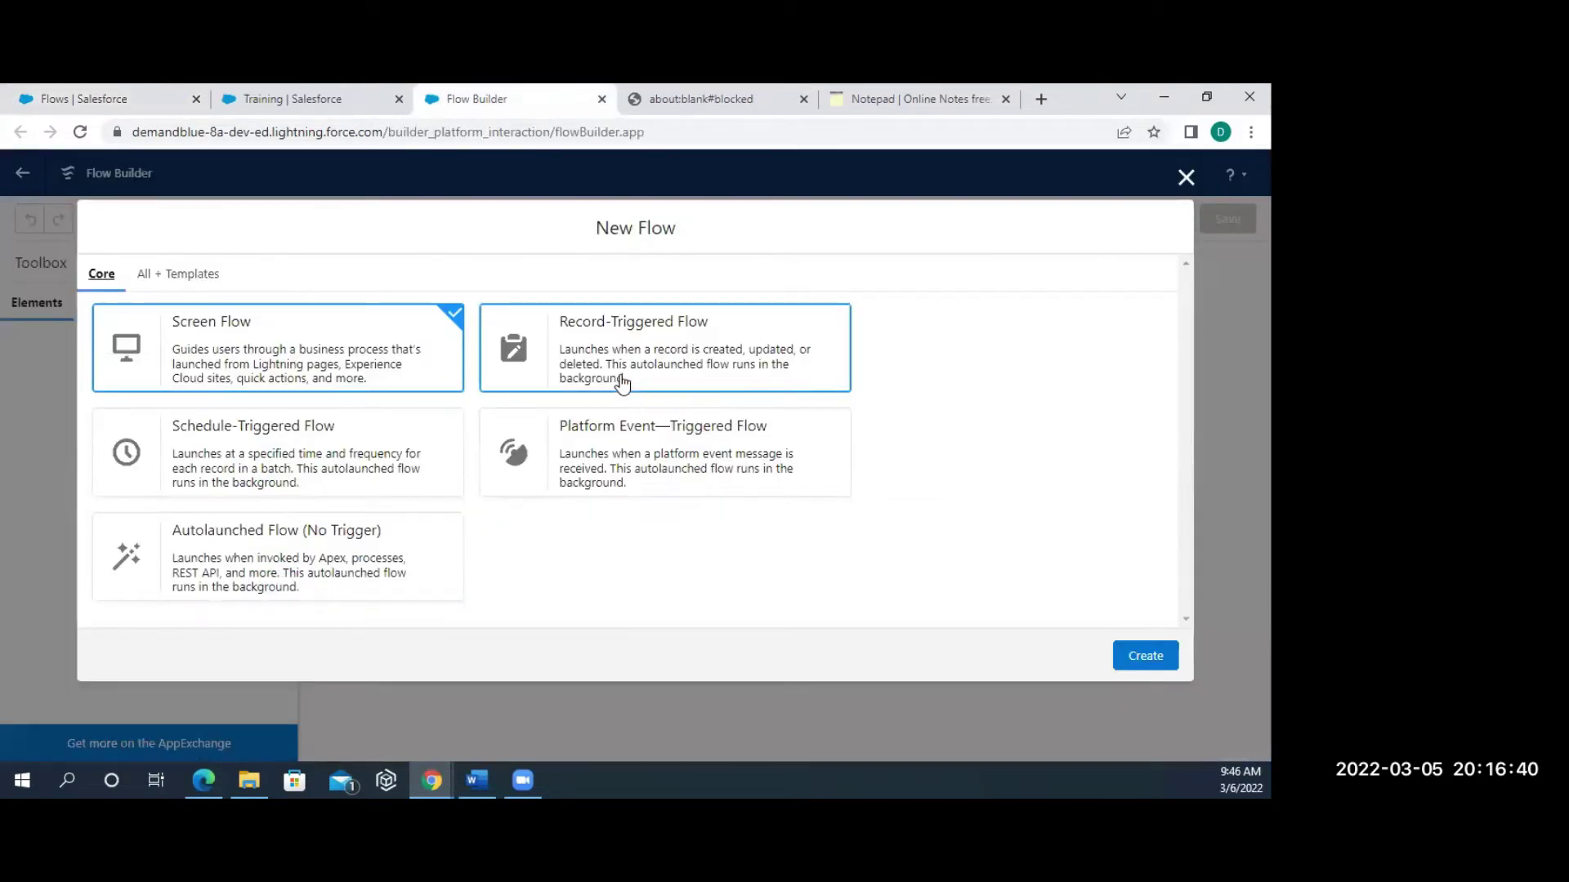
pyautogui.click(116, 104)
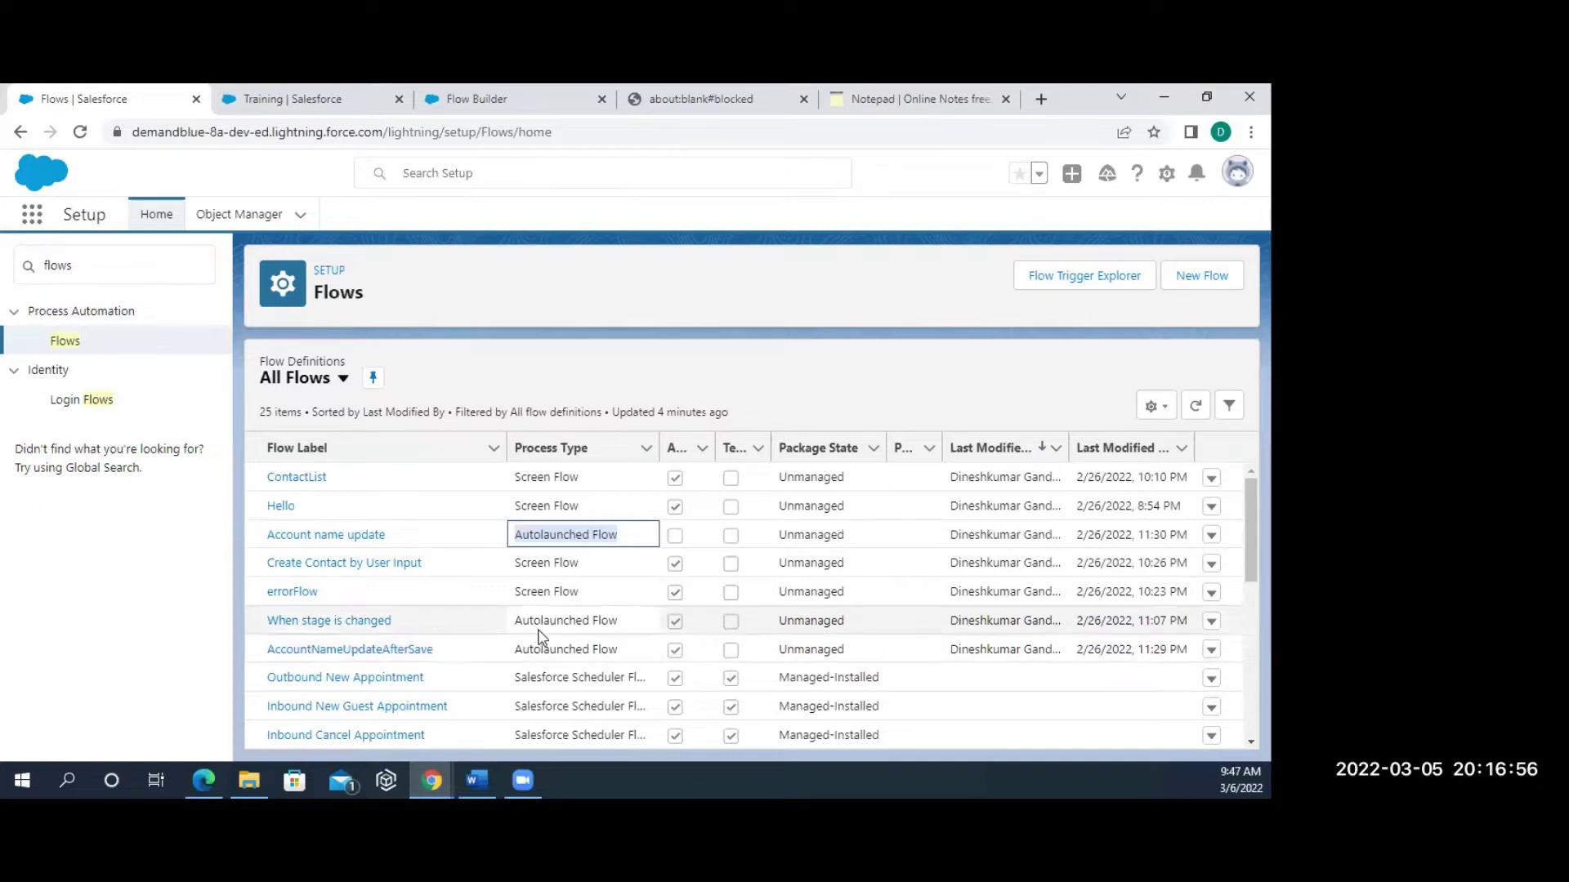
pyautogui.moveTo(445, 643); pyautogui.dragTo(256, 648)
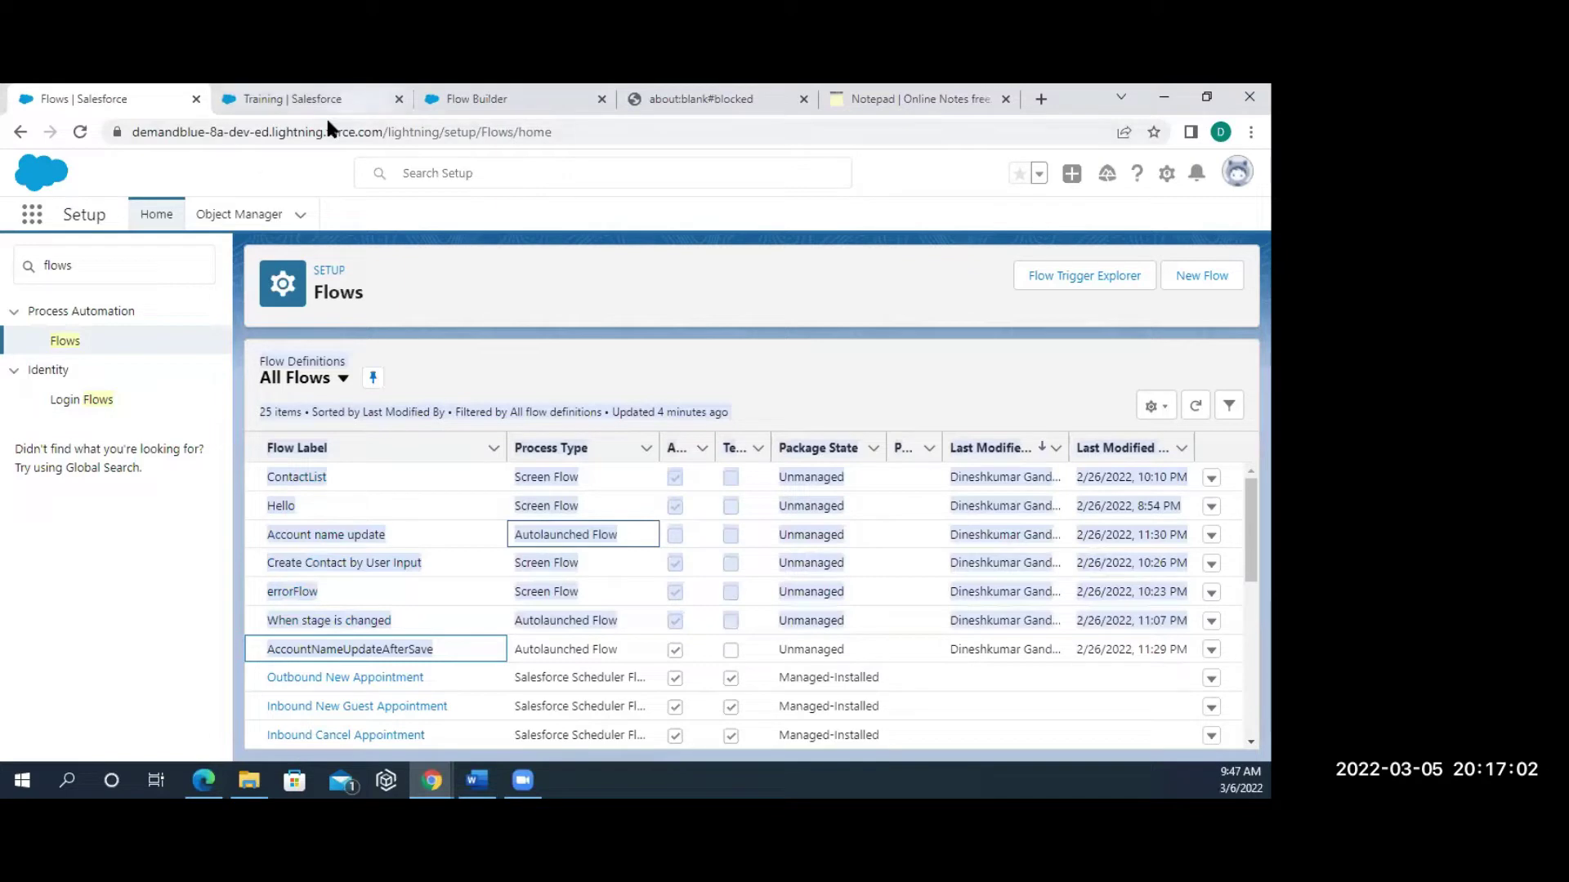
# Create a new Screen Flow and open the list of elements that can be added after Start.
pyautogui.click(283, 103)
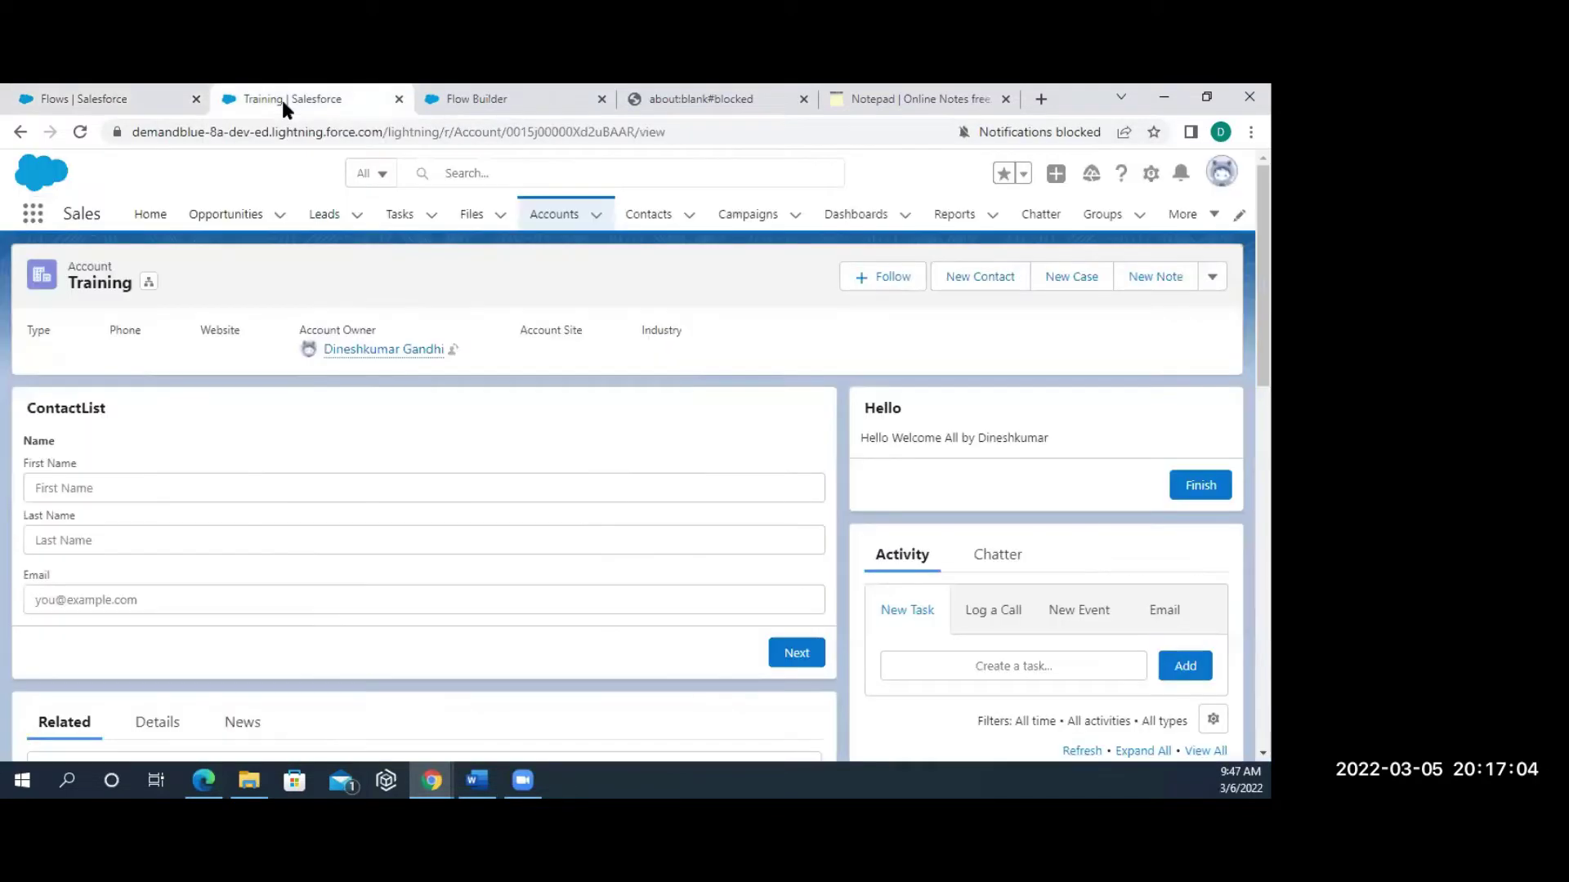
pyautogui.click(446, 105)
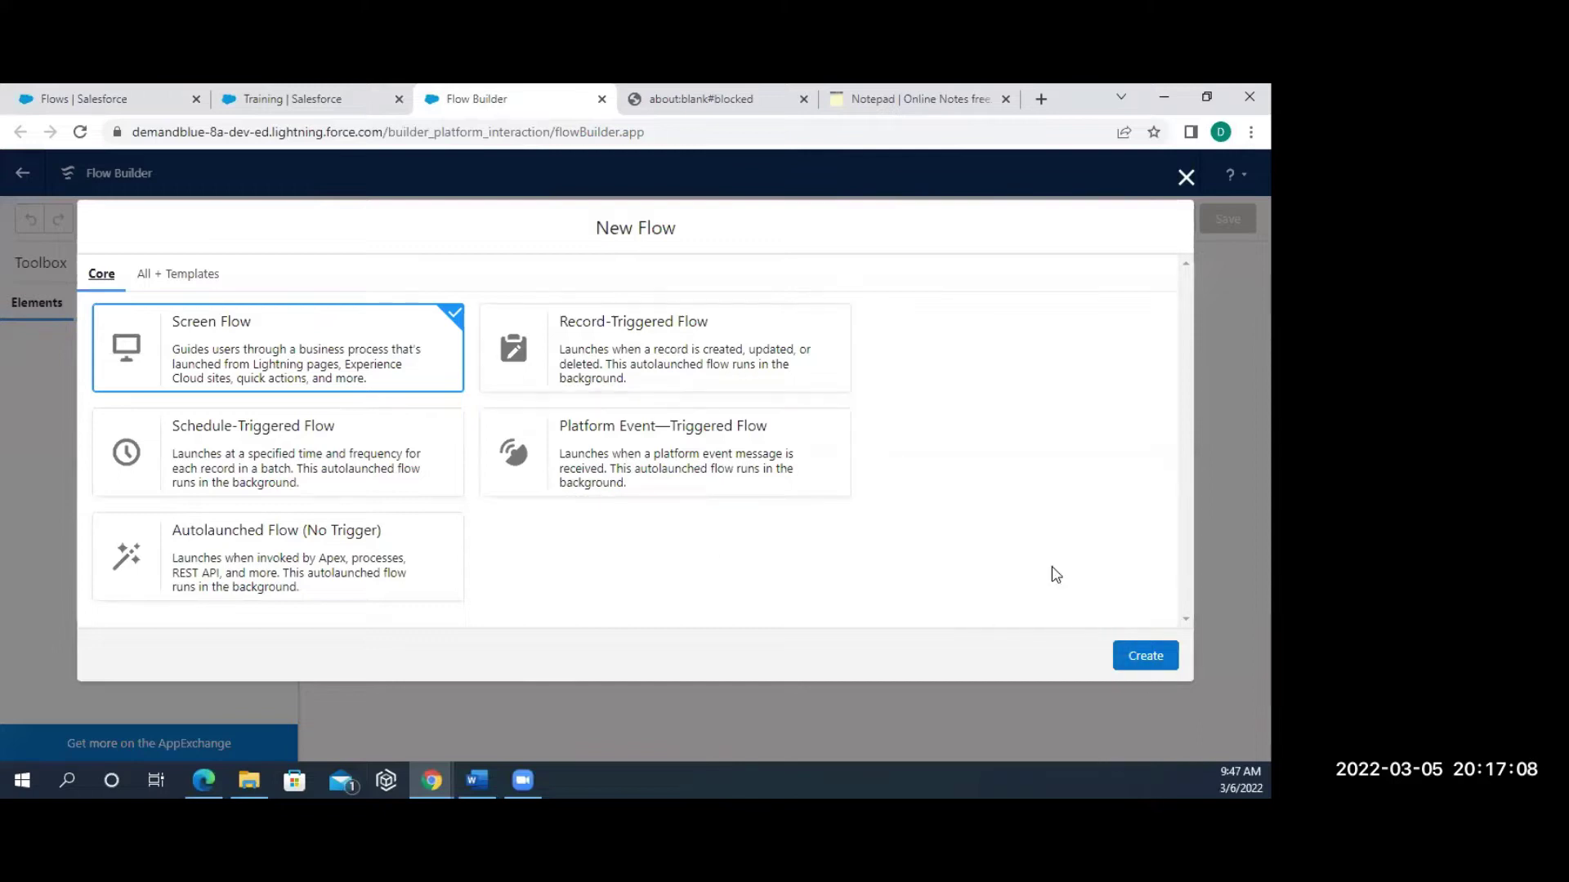
pyautogui.click(1146, 657)
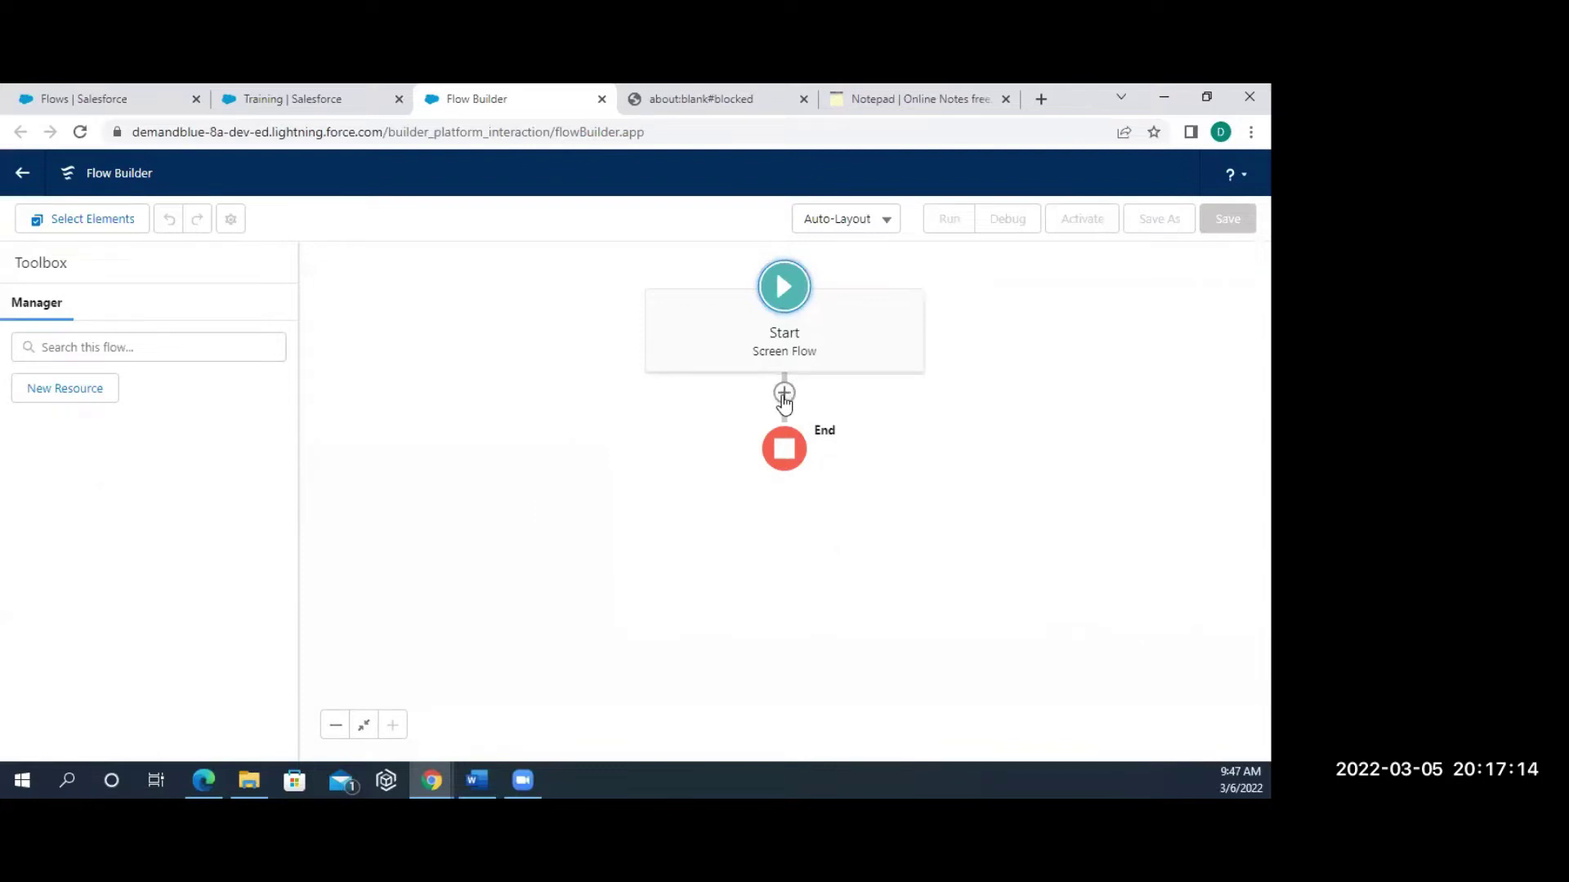
pyautogui.click(784, 393)
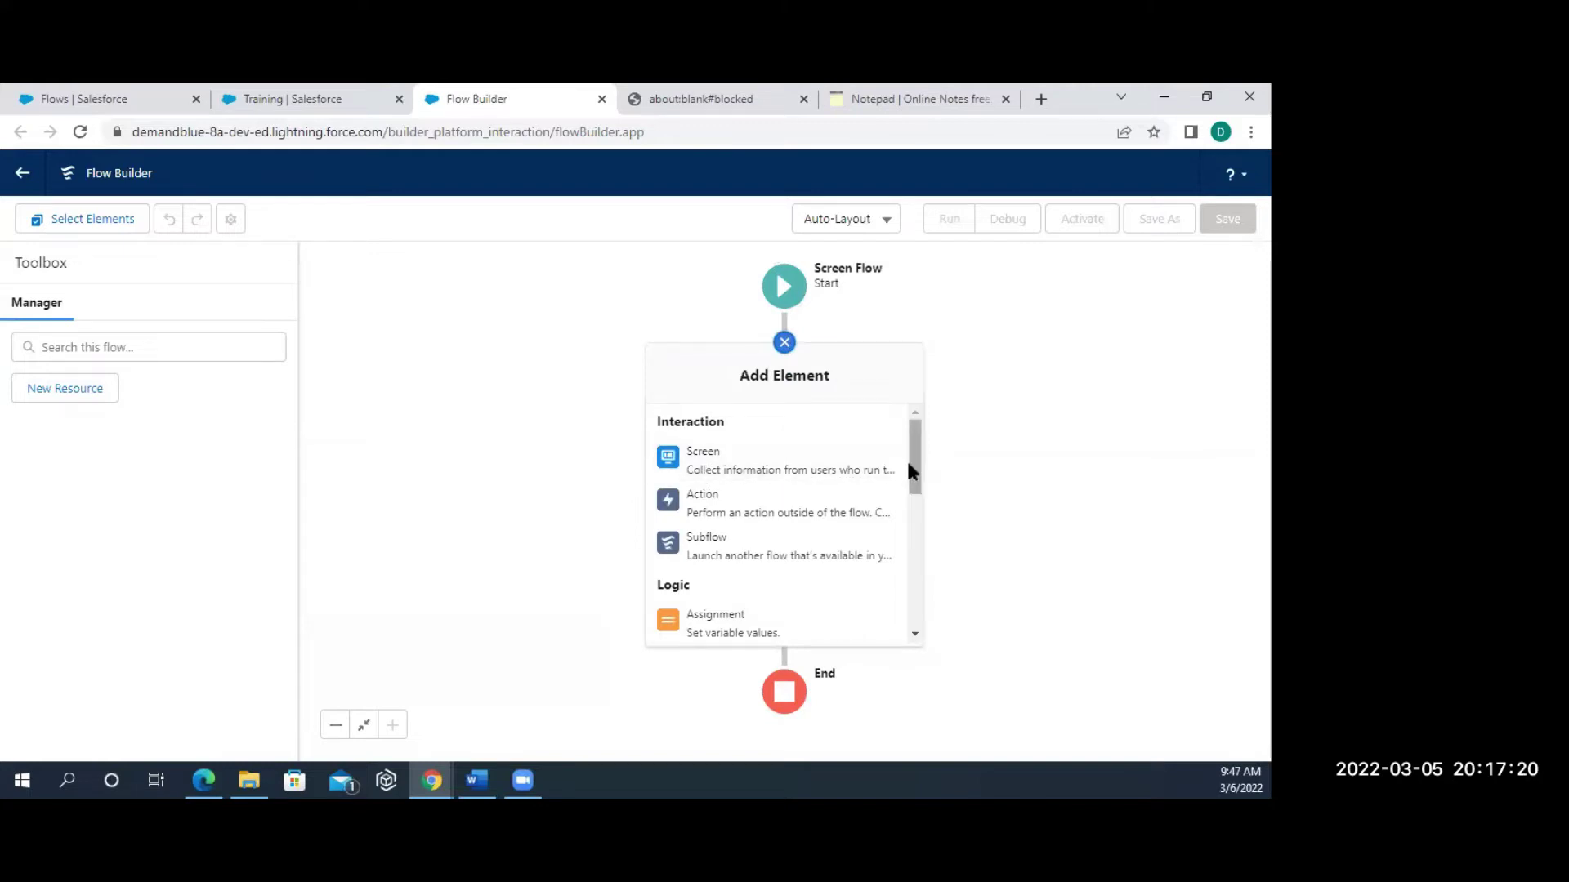
# Examine the available Interaction, Logic and Data elements in the new flow's element list.
pyautogui.moveTo(912, 467); pyautogui.dragTo(921, 490)
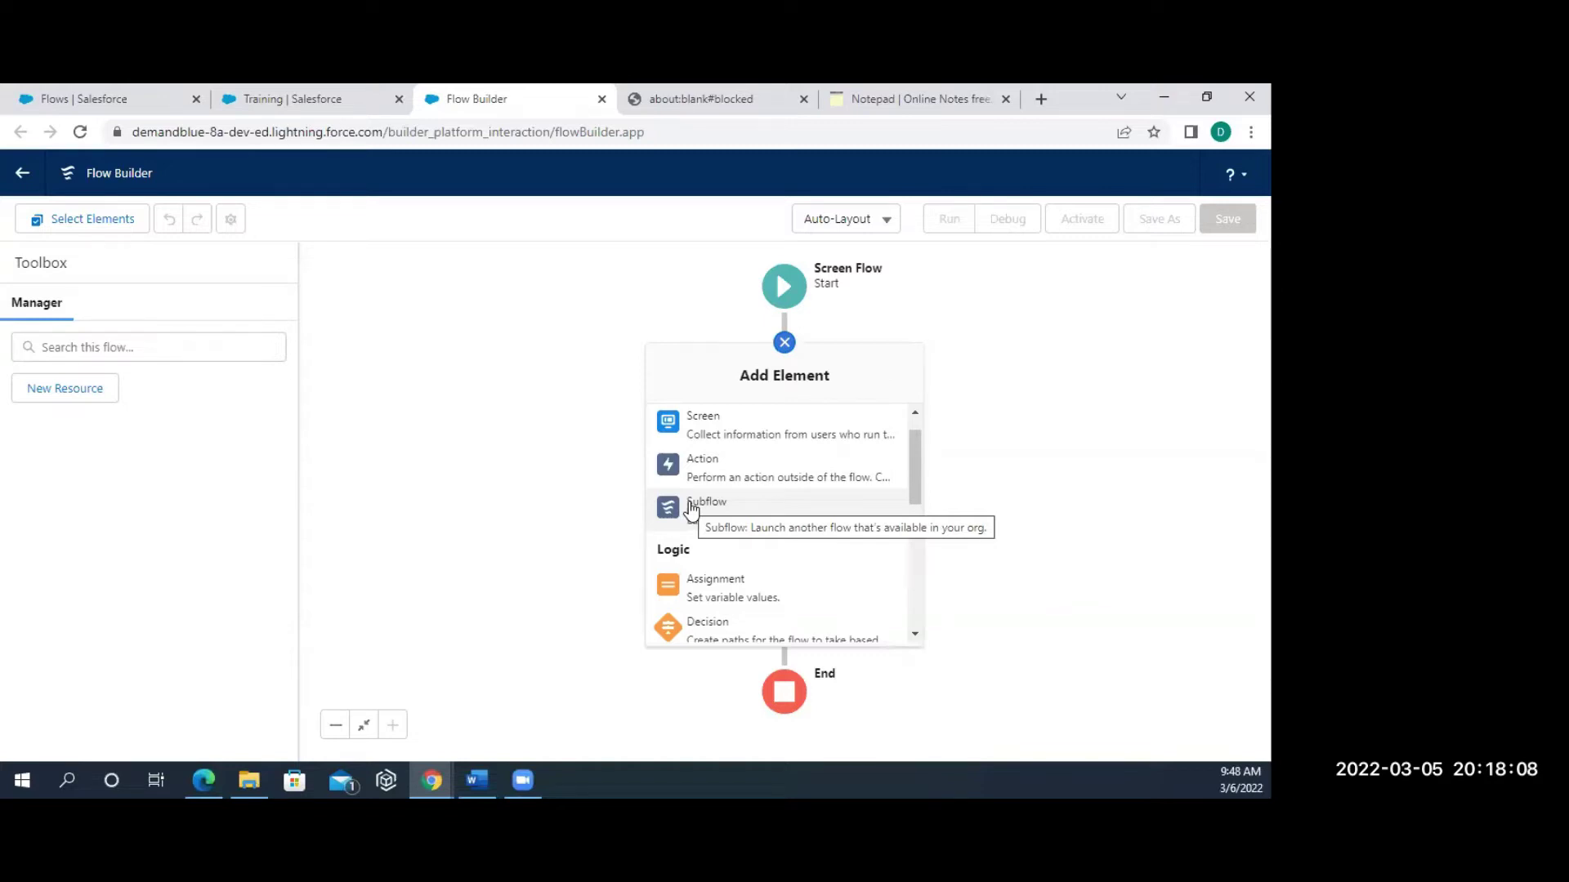
pyautogui.scroll(-3, 717, 596)
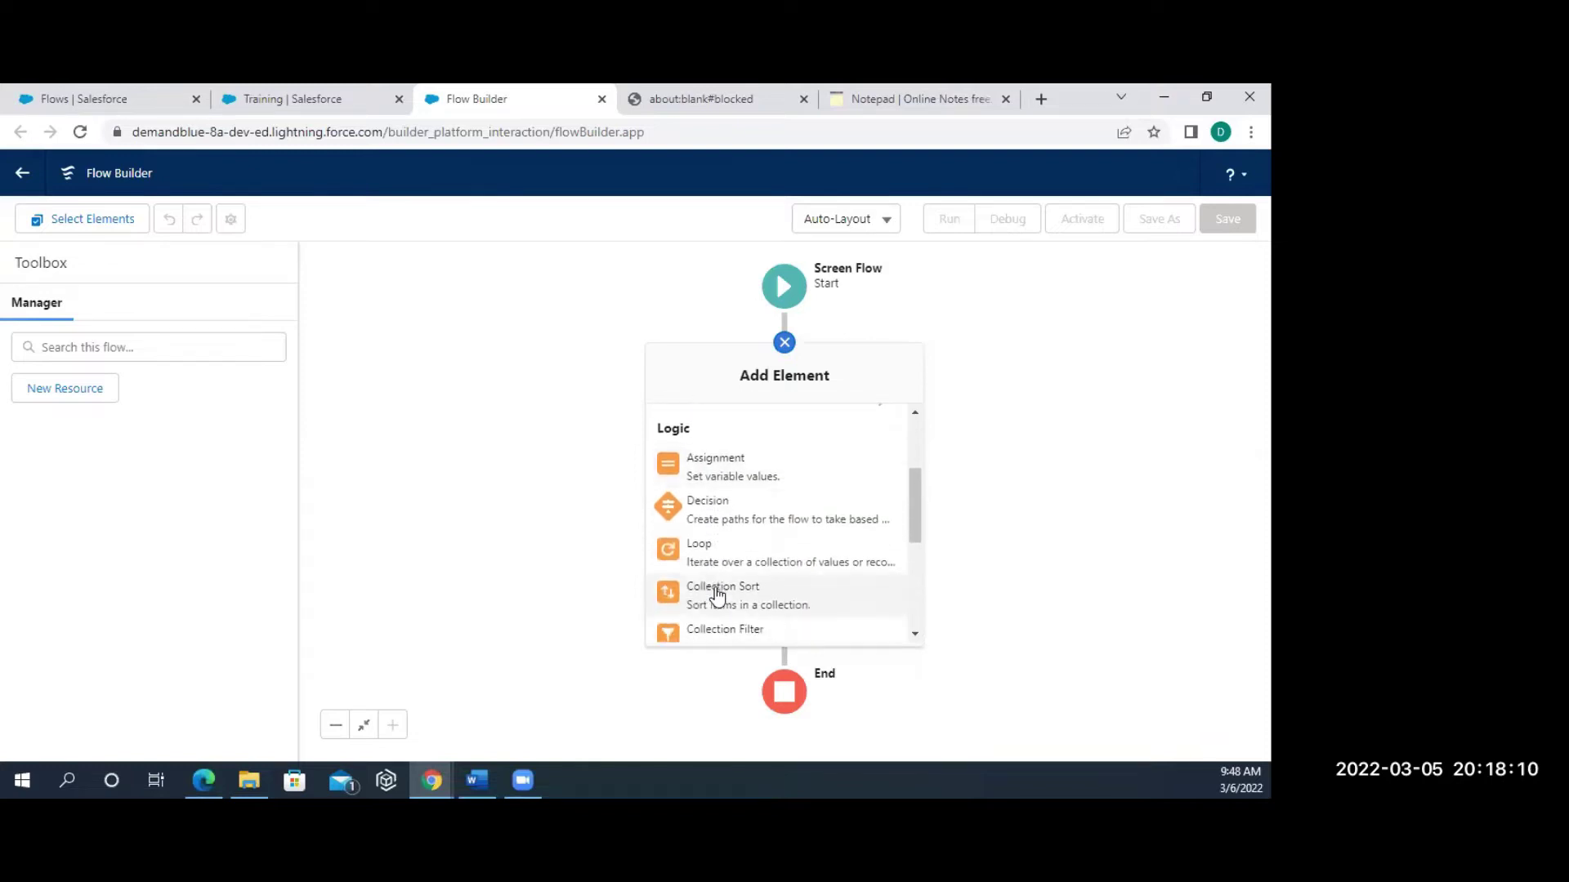
pyautogui.scroll(-2, 717, 597)
pyautogui.scroll(-1, 718, 596)
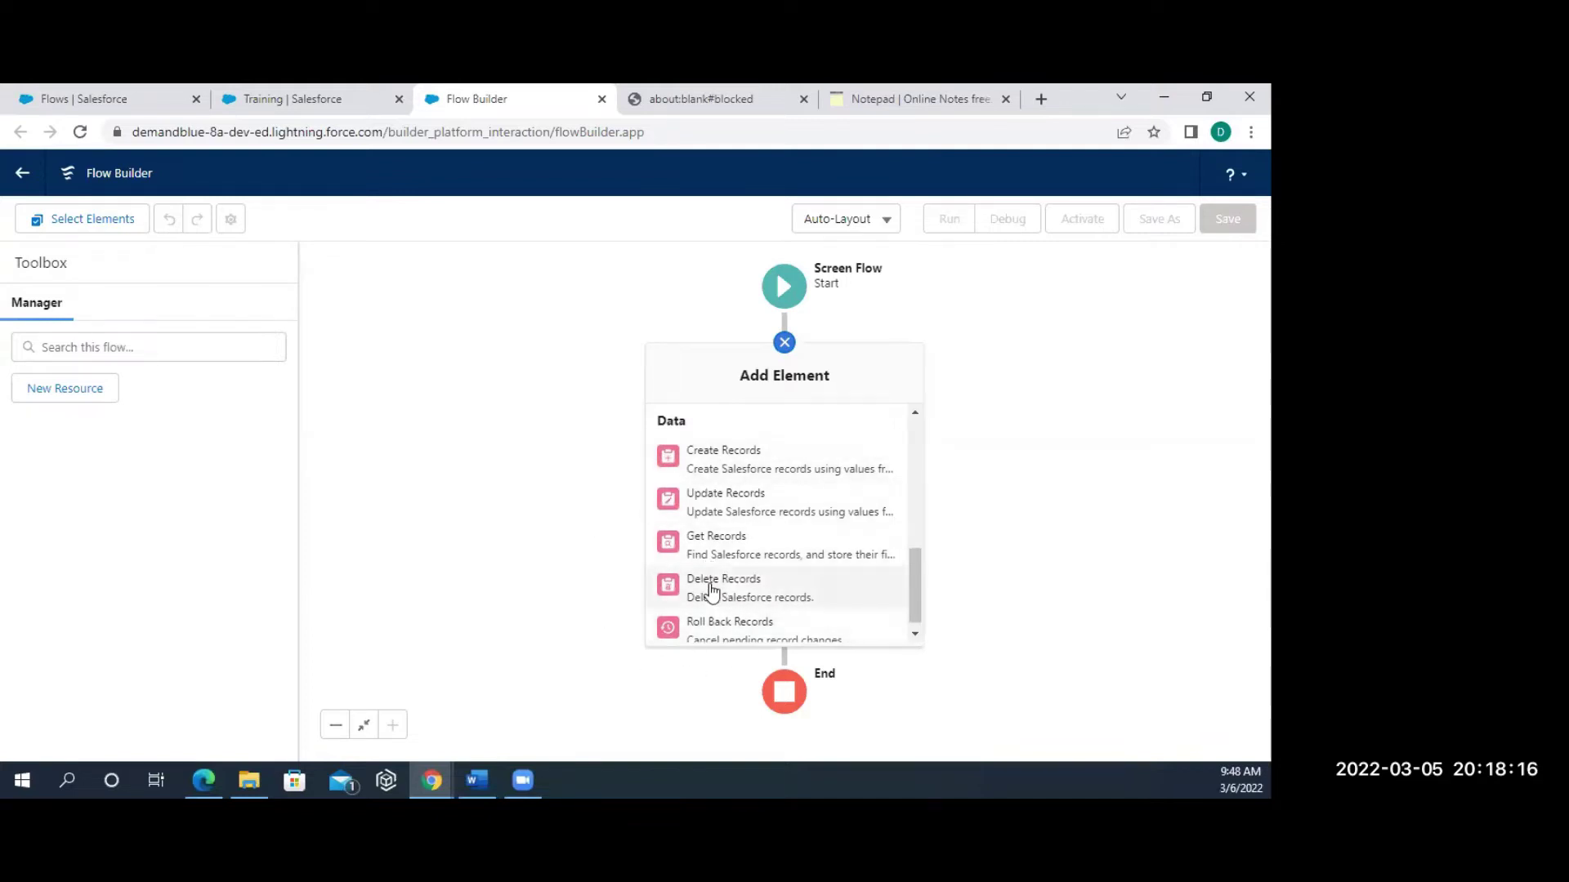
pyautogui.scroll(-1, 711, 590)
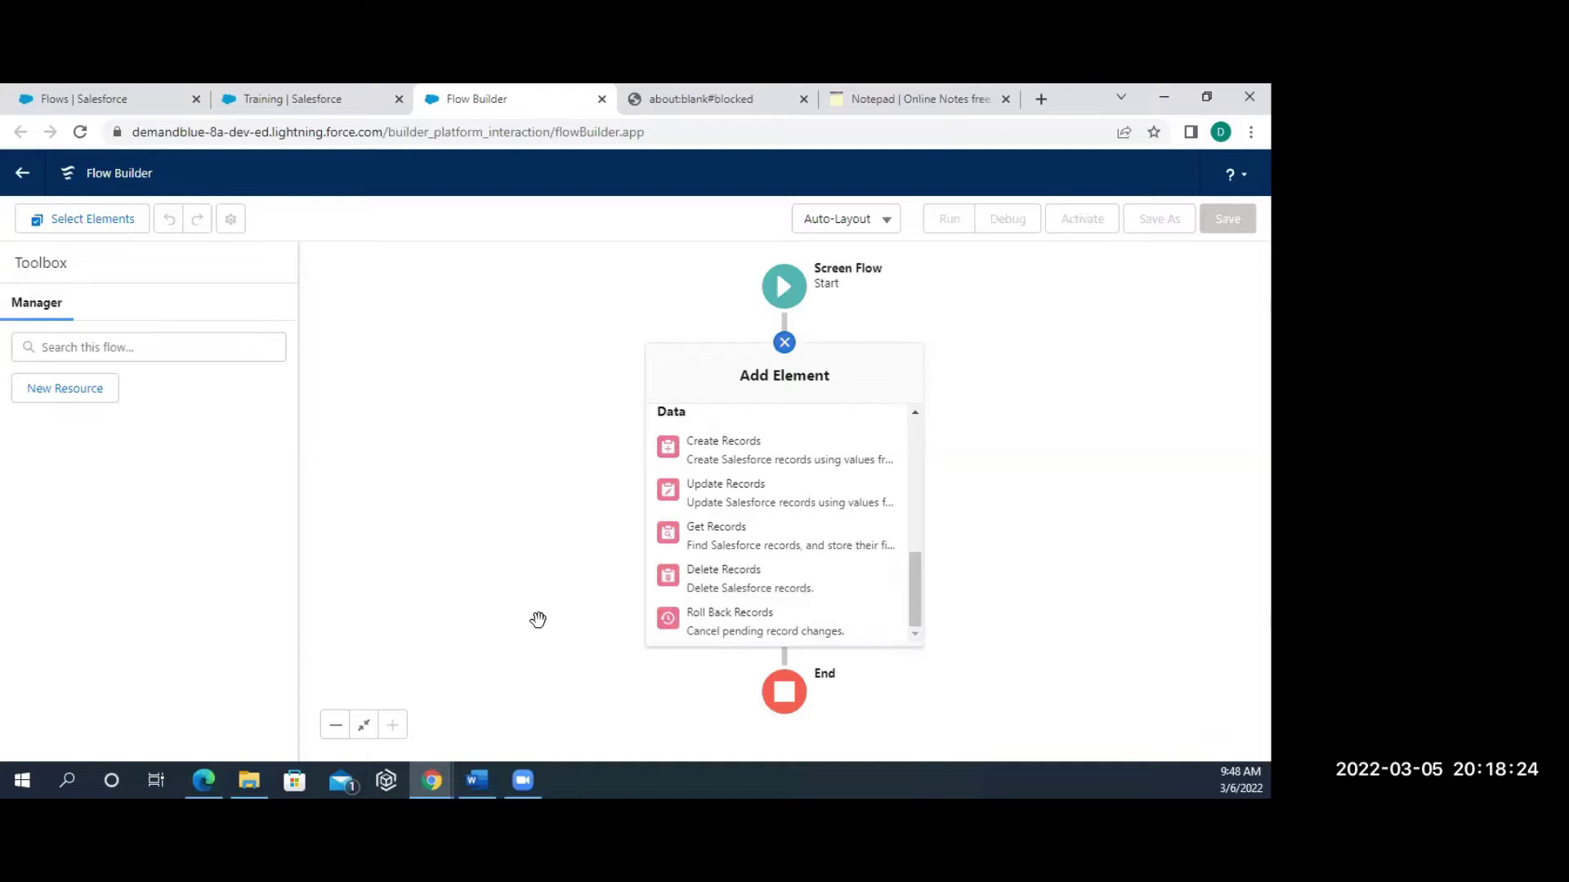
pyautogui.scroll(2, 779, 536)
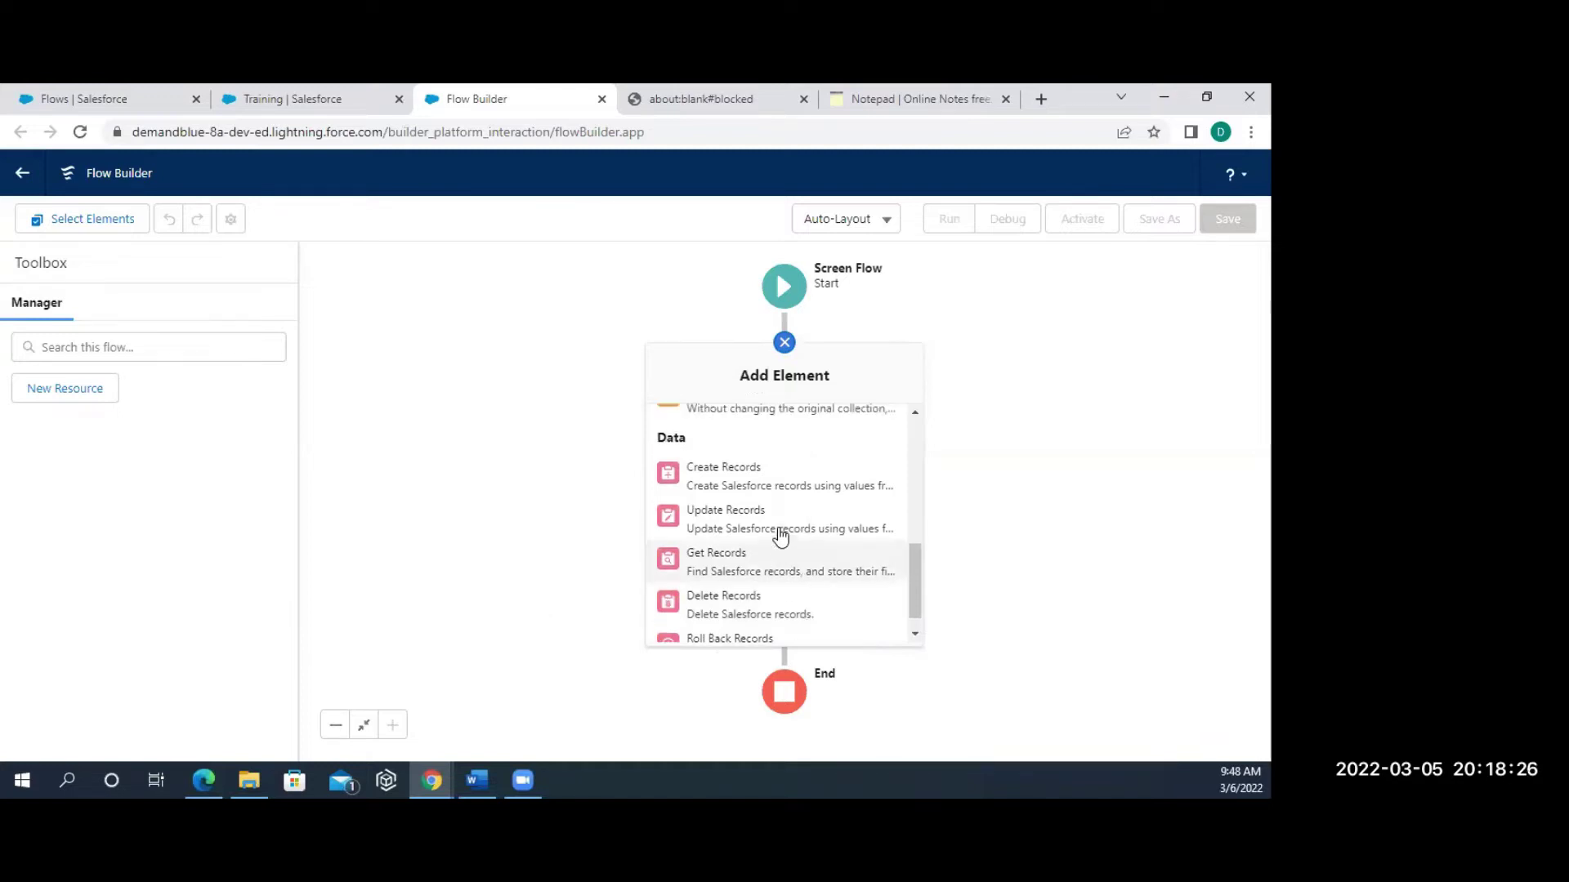
pyautogui.scroll(3, 778, 533)
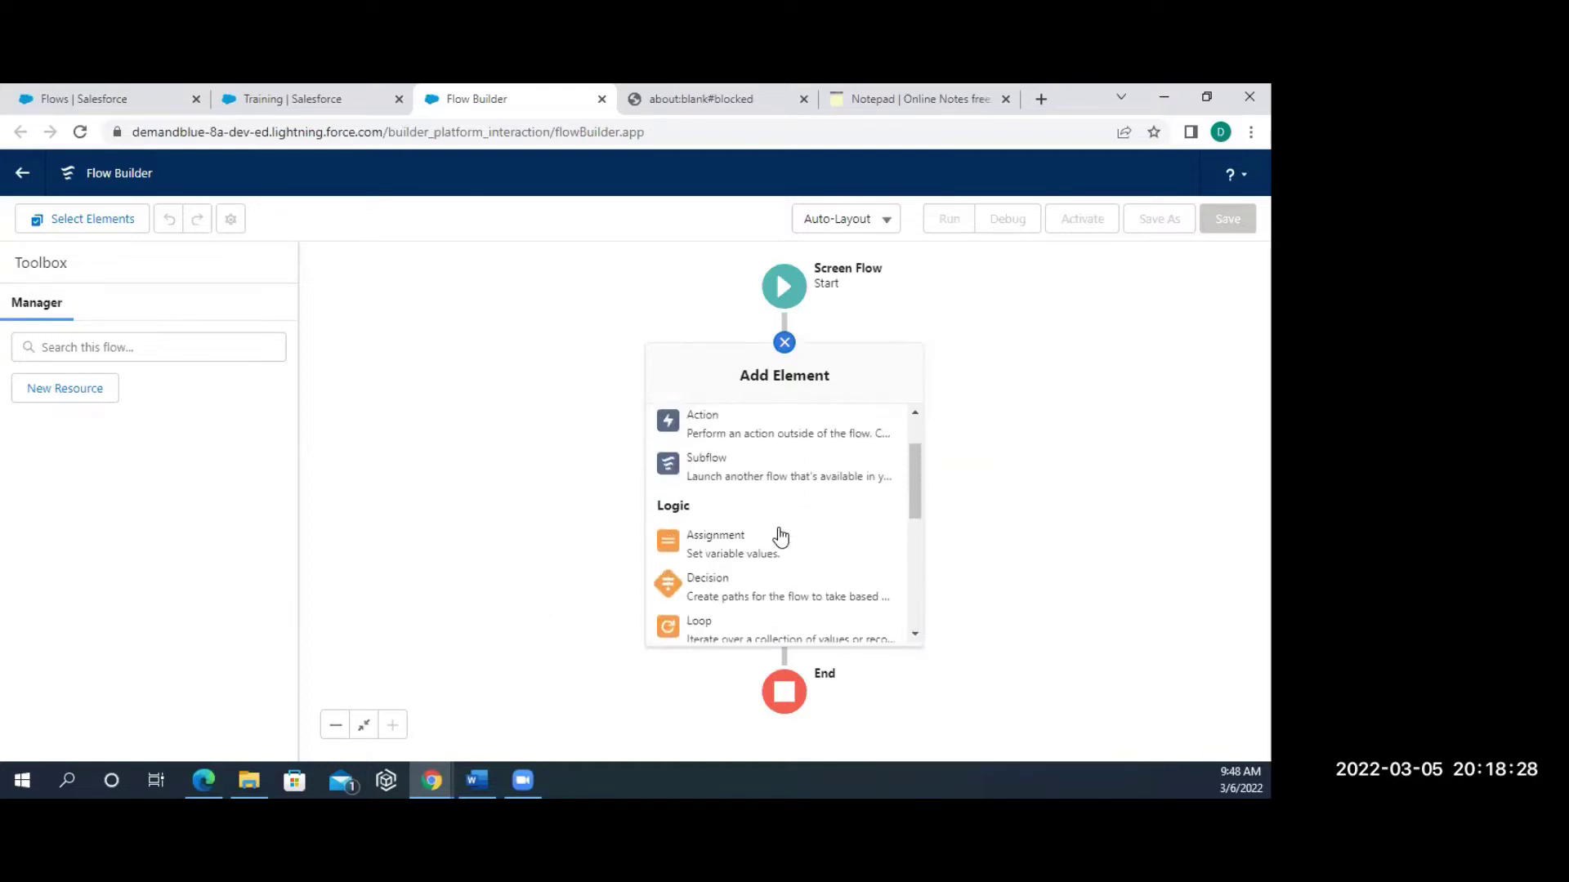
pyautogui.scroll(2, 777, 527)
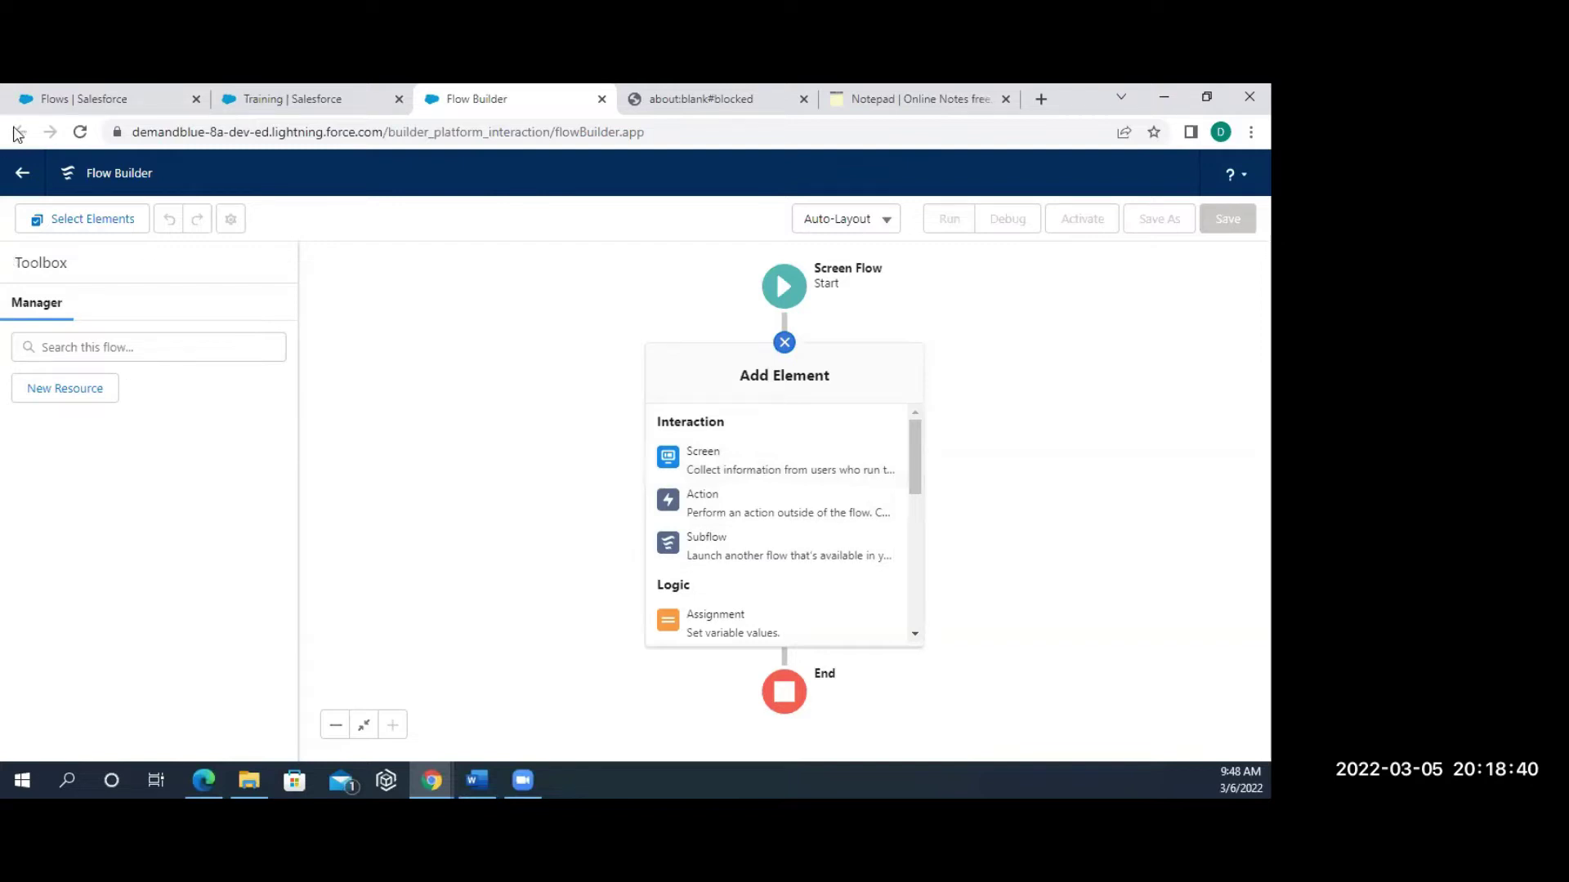
# Switch the new screen flow's canvas to the Freeform layout and leave the flow without saving it.
pyautogui.click(880, 243)
pyautogui.click(875, 232)
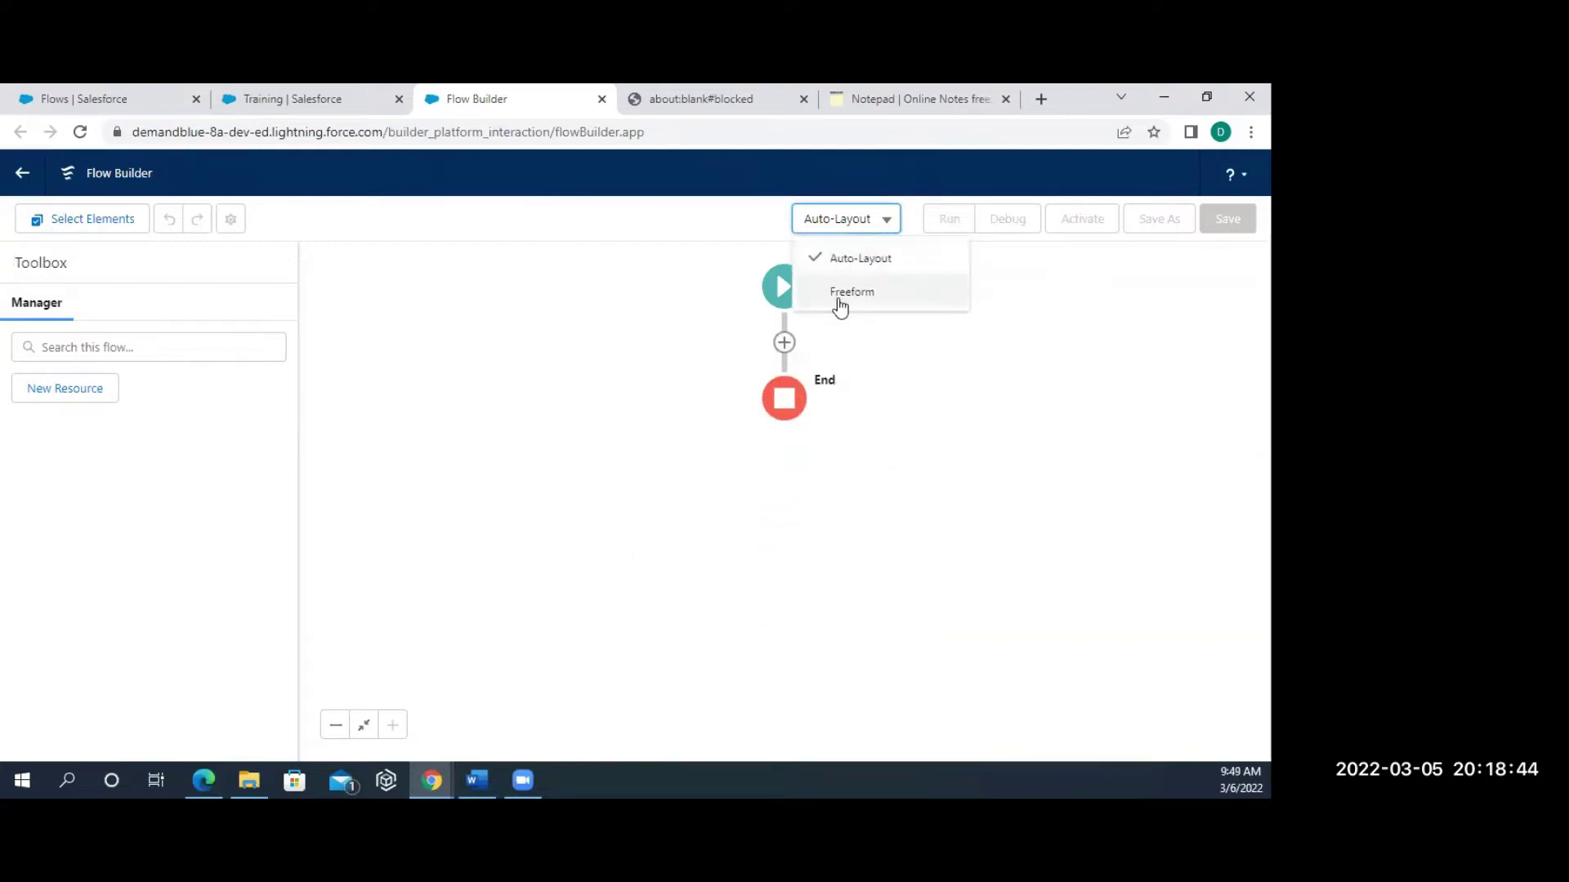
pyautogui.click(840, 307)
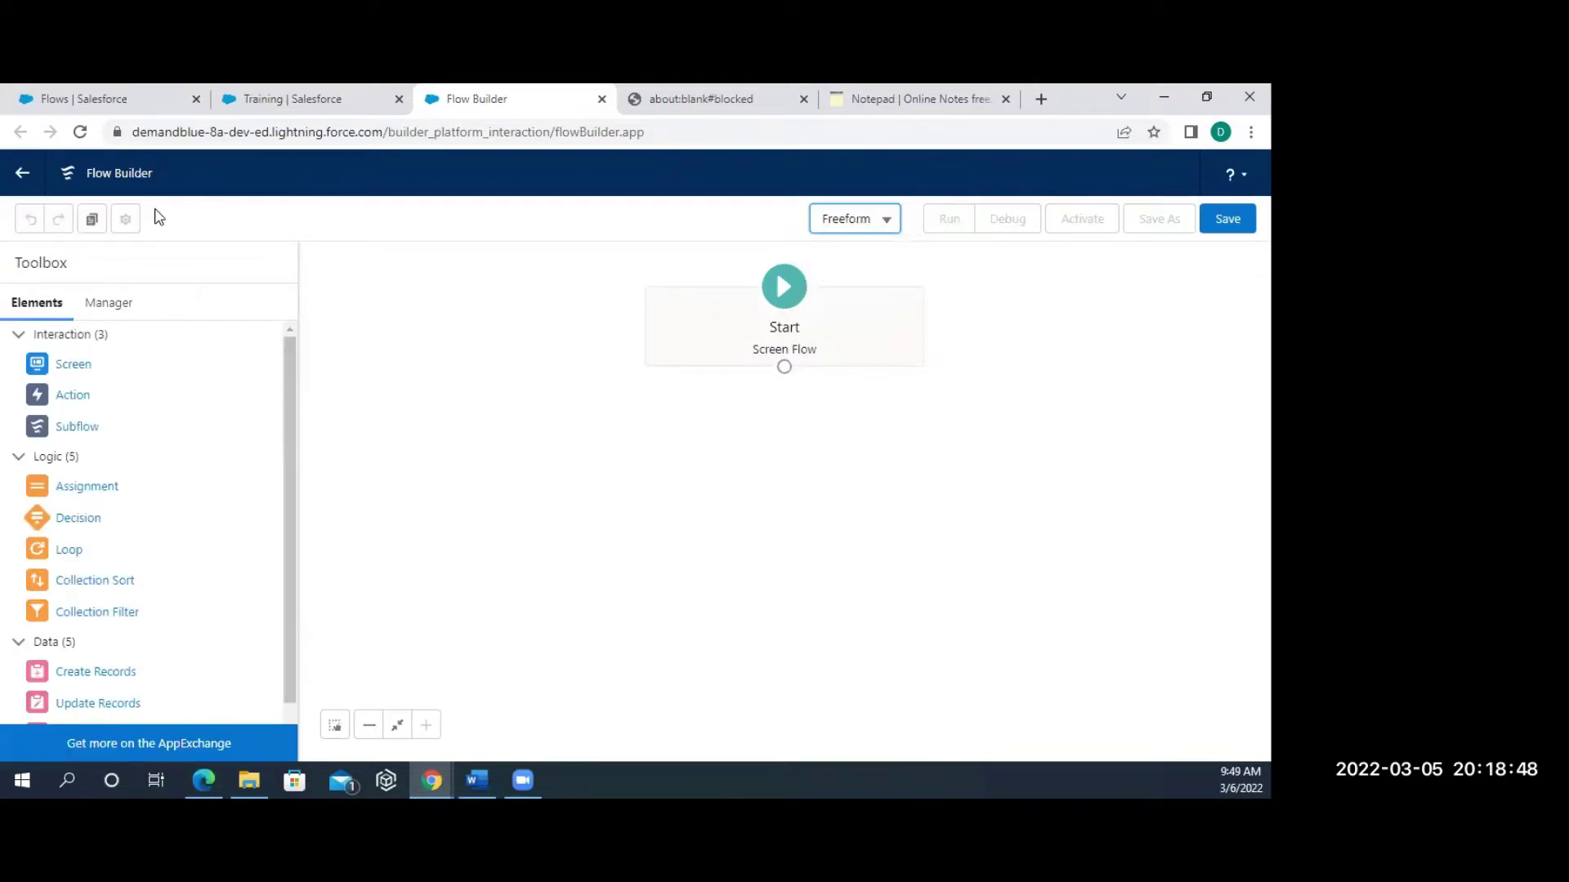
pyautogui.click(21, 178)
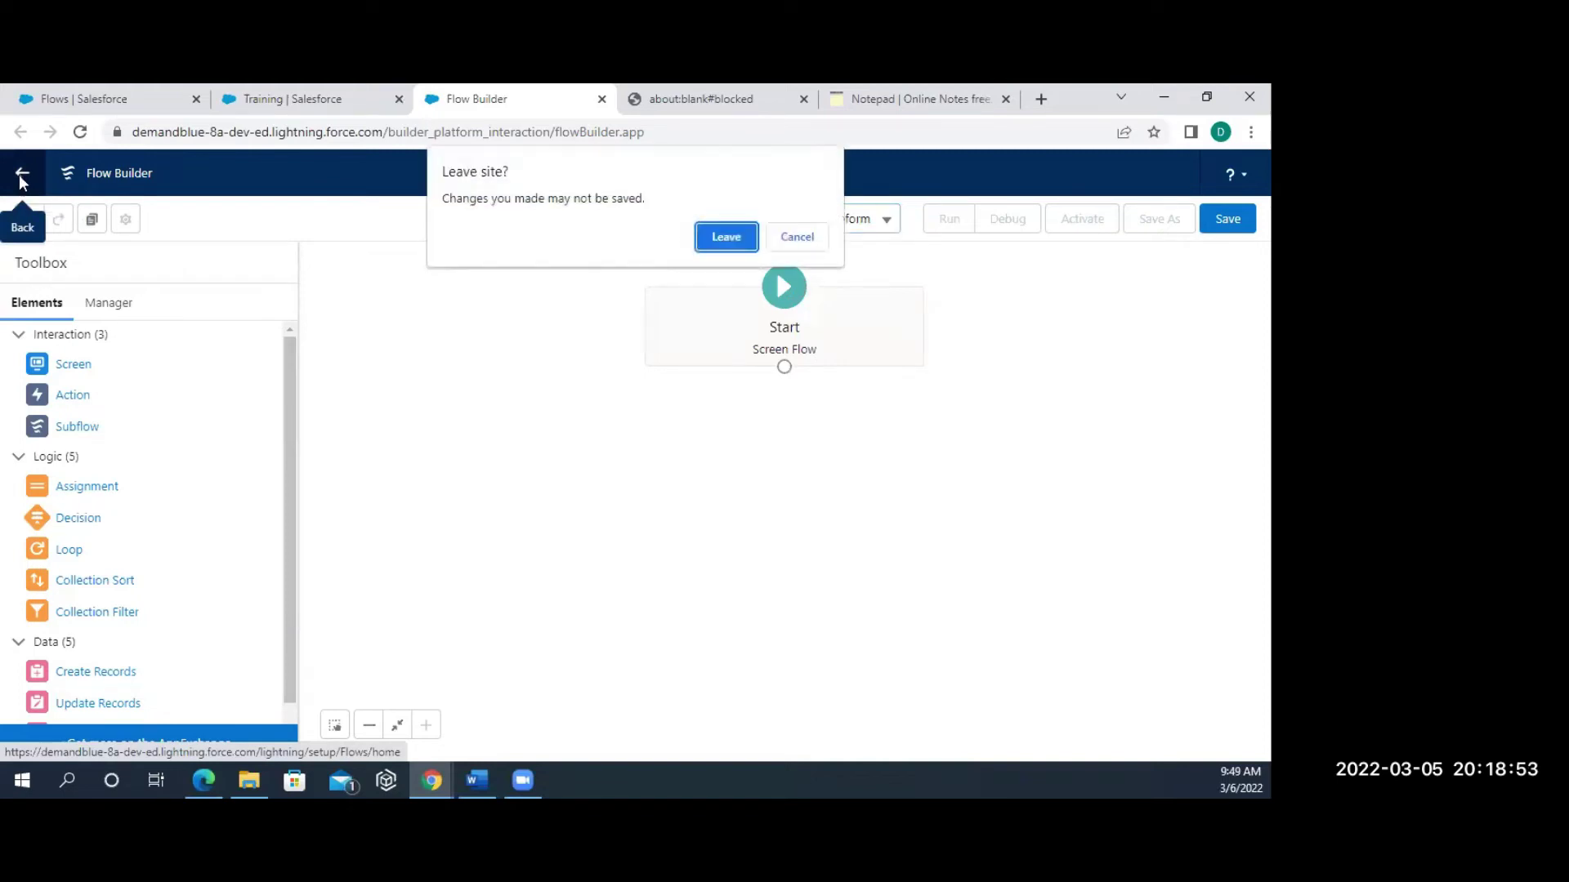
pyautogui.click(735, 237)
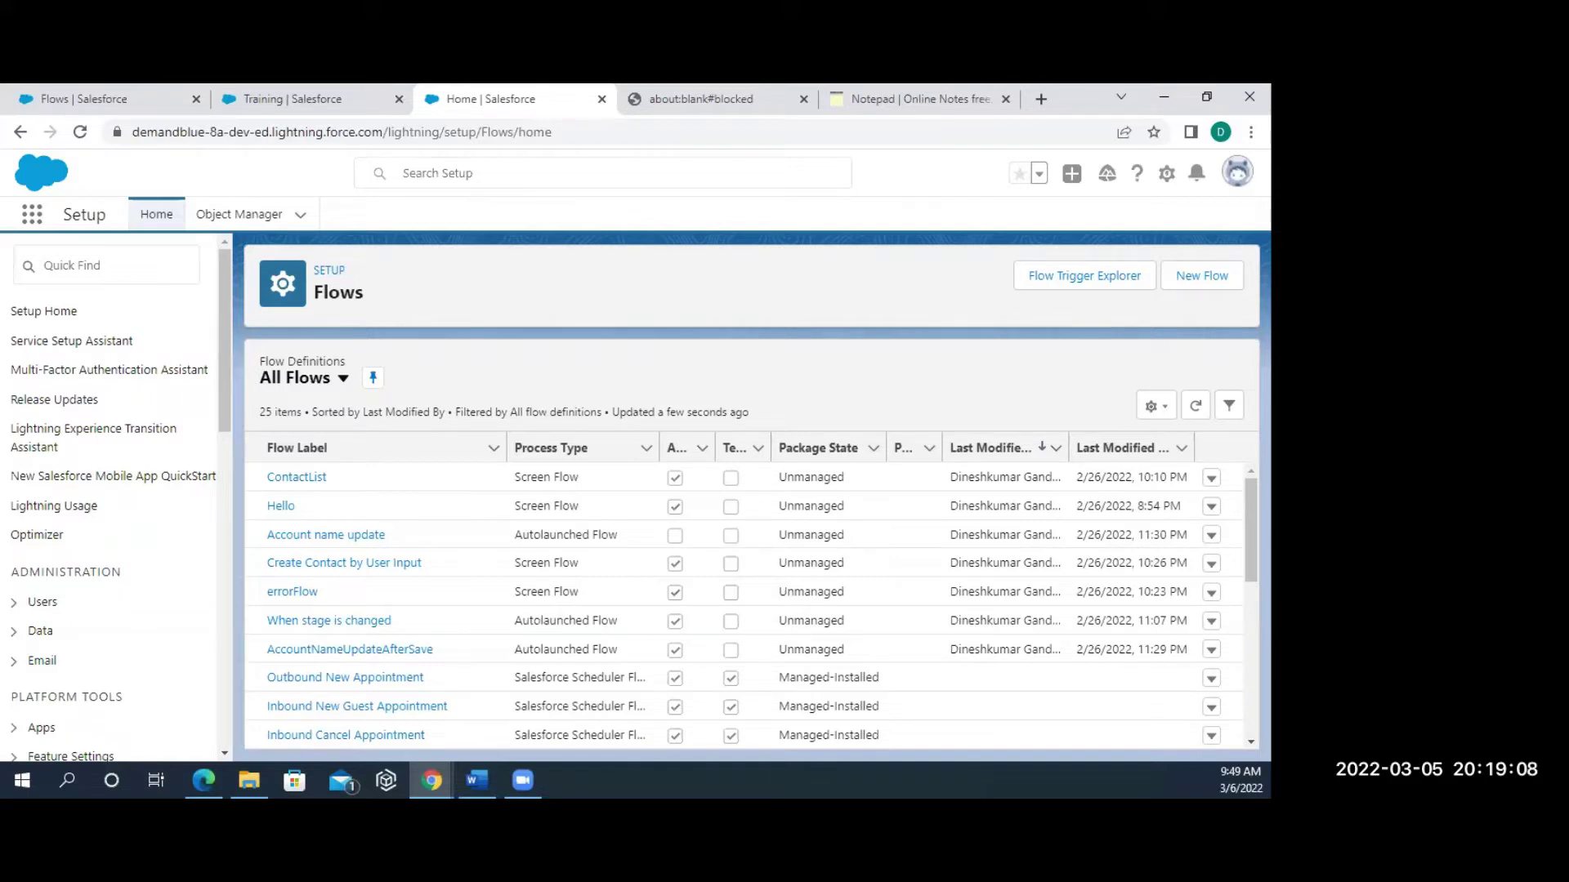
# Start a new flow from the Flows list and create it as a Schedule-Triggered Flow.
pyautogui.click(1206, 295)
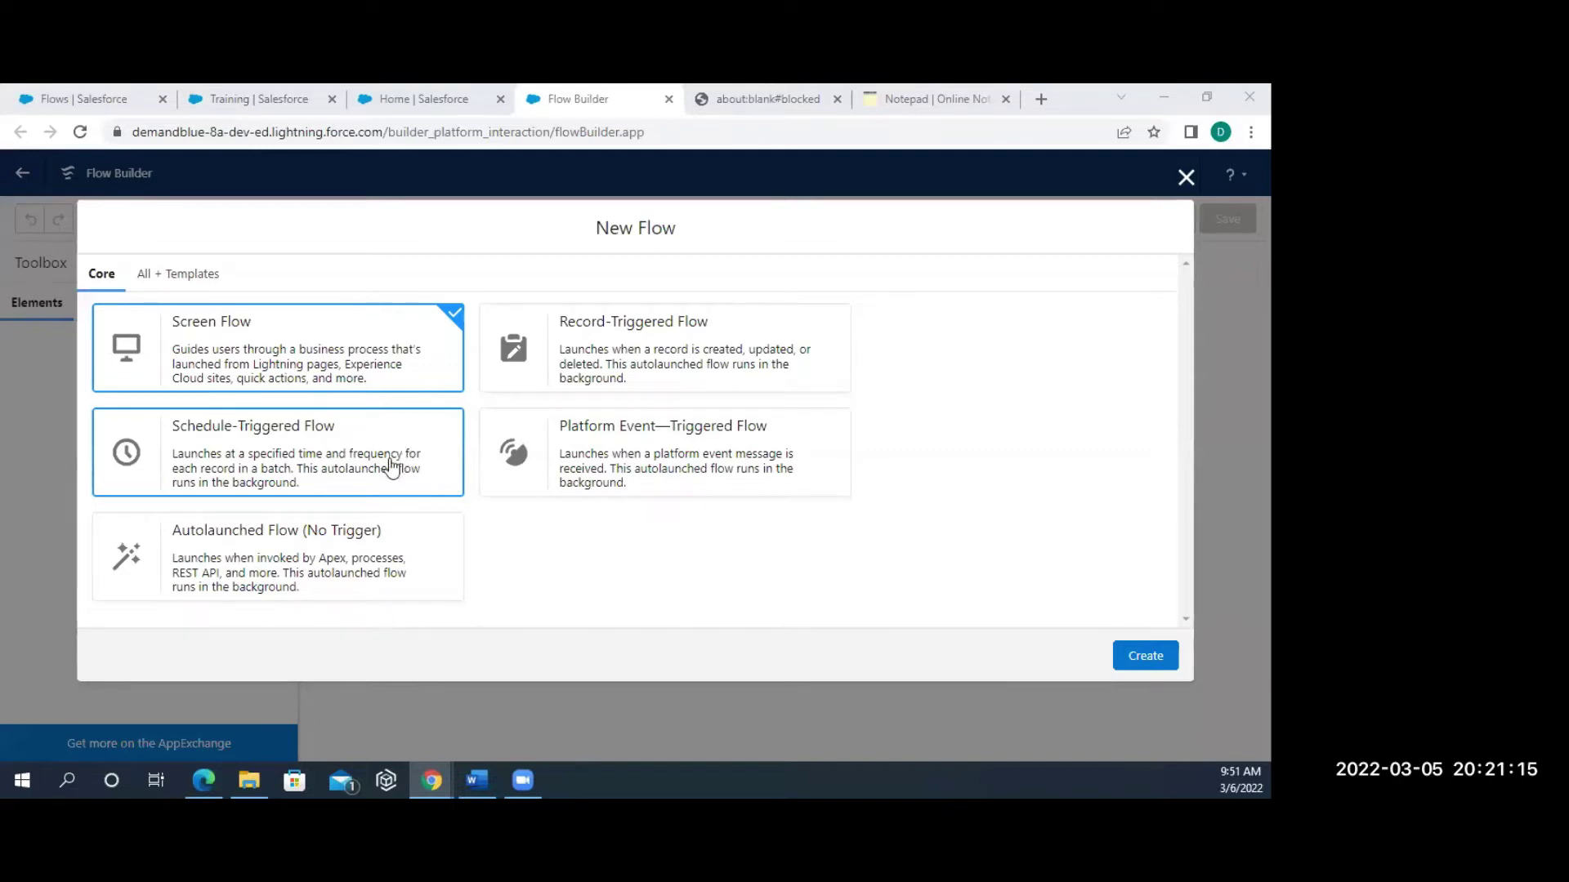
pyautogui.click(328, 472)
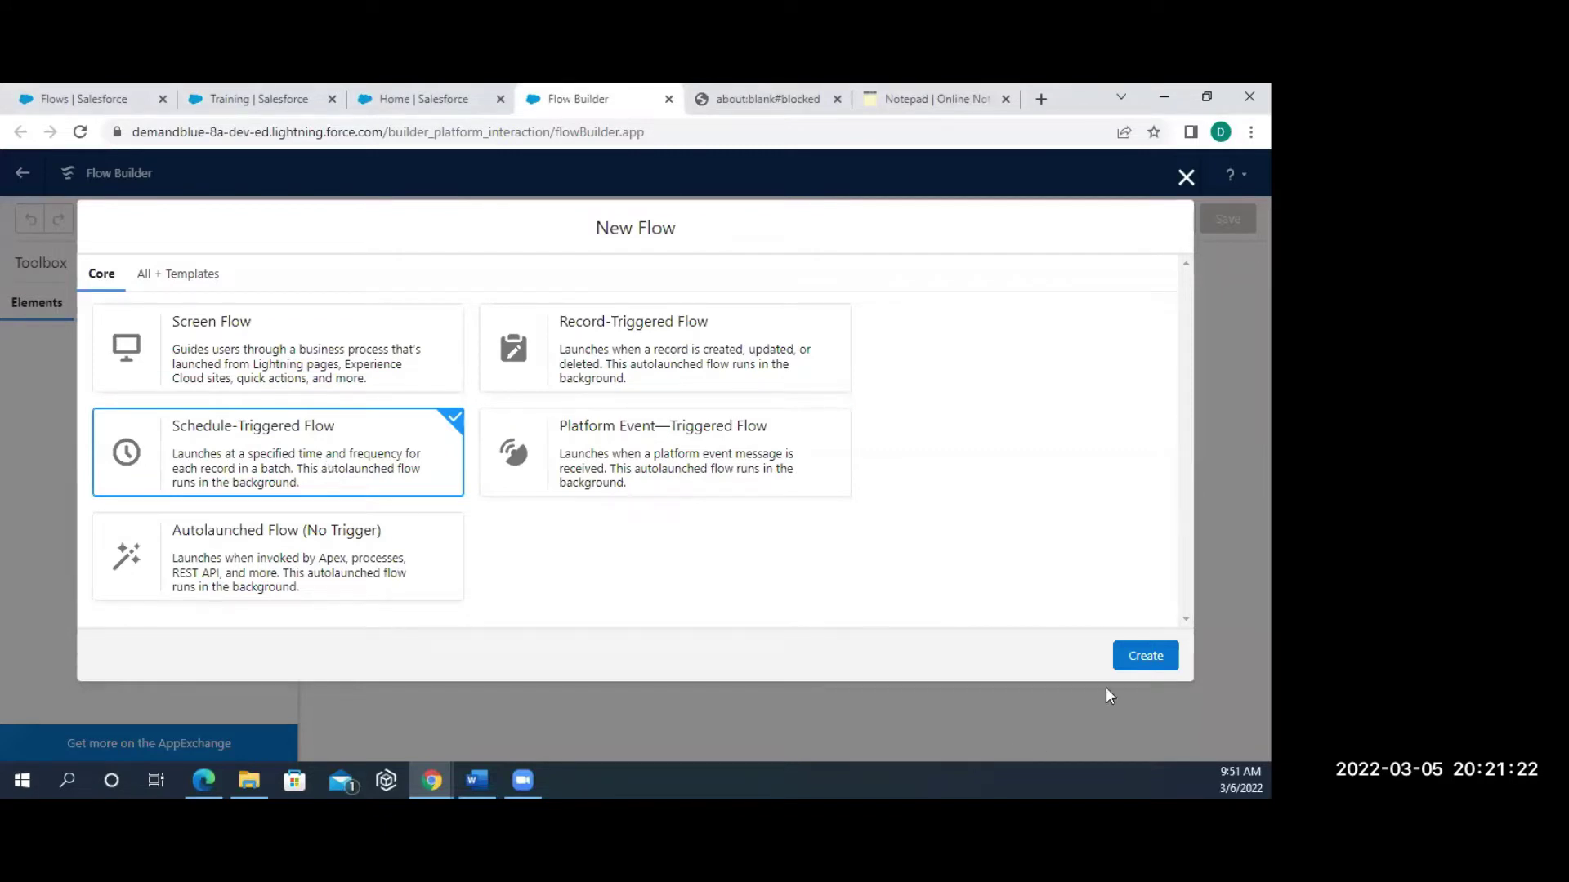
pyautogui.click(1146, 658)
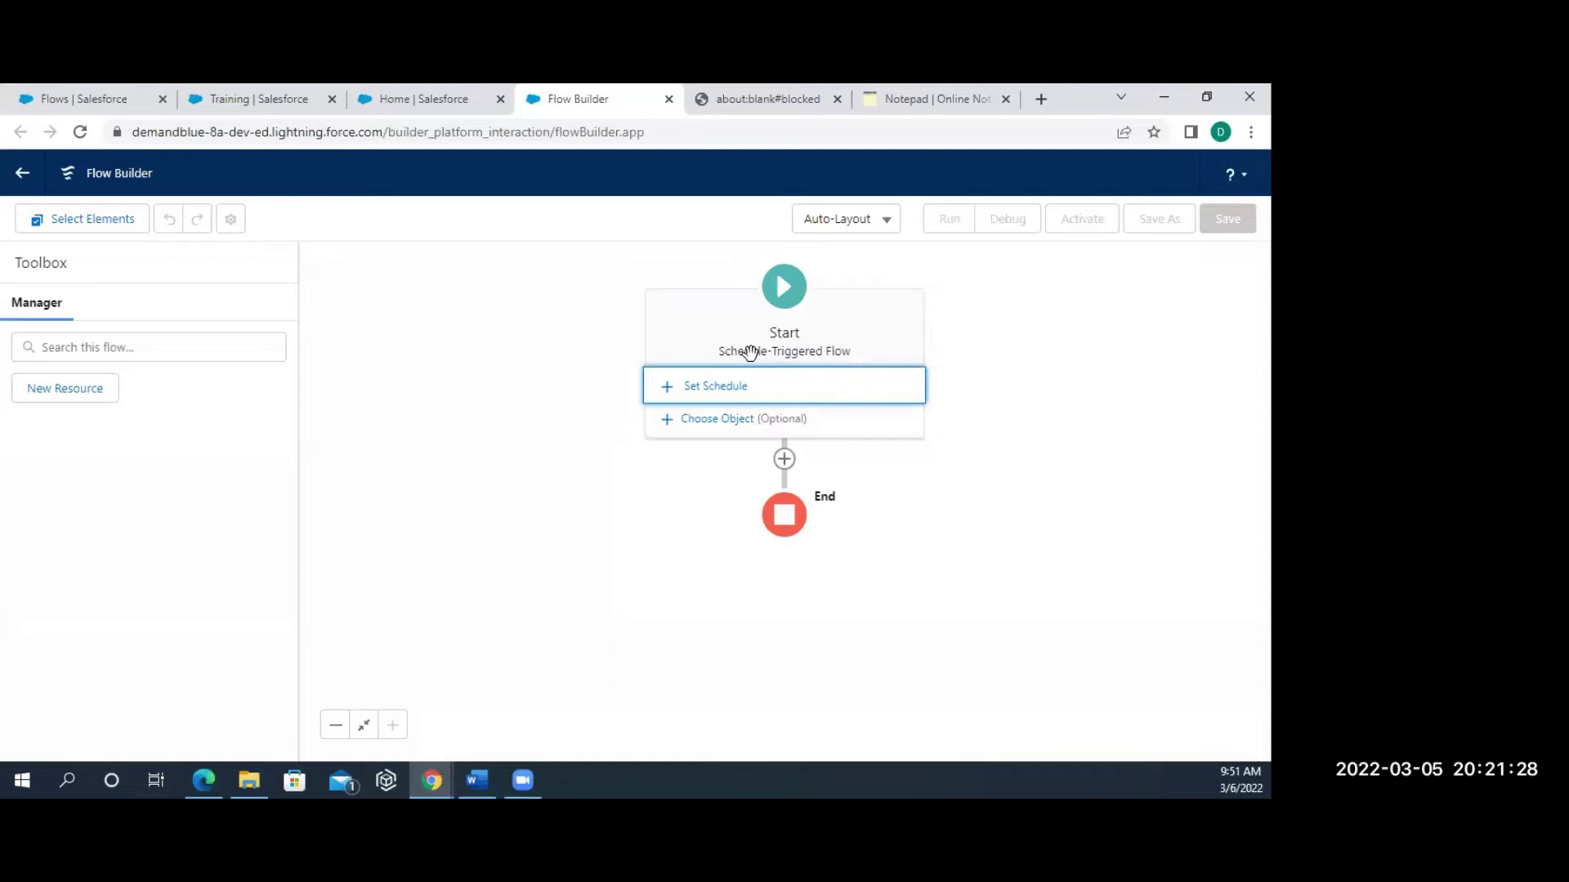
# Find the Case object in Object Manager by searching for "case" and open its Fields & Relationships.
pyautogui.hotkey('alt', 'Tab')
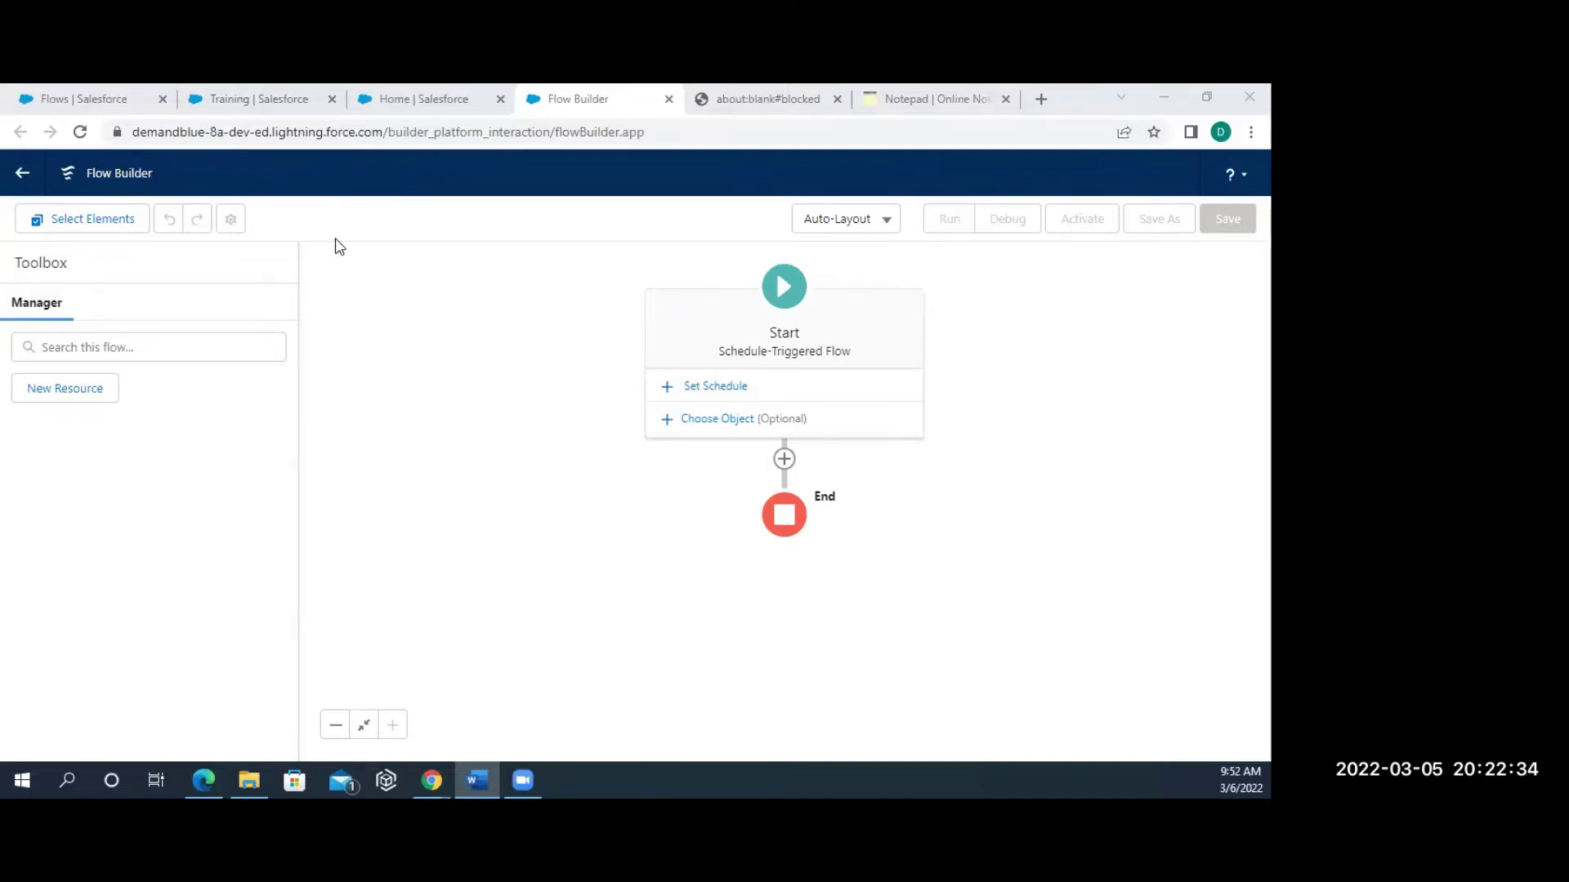
pyautogui.click(106, 109)
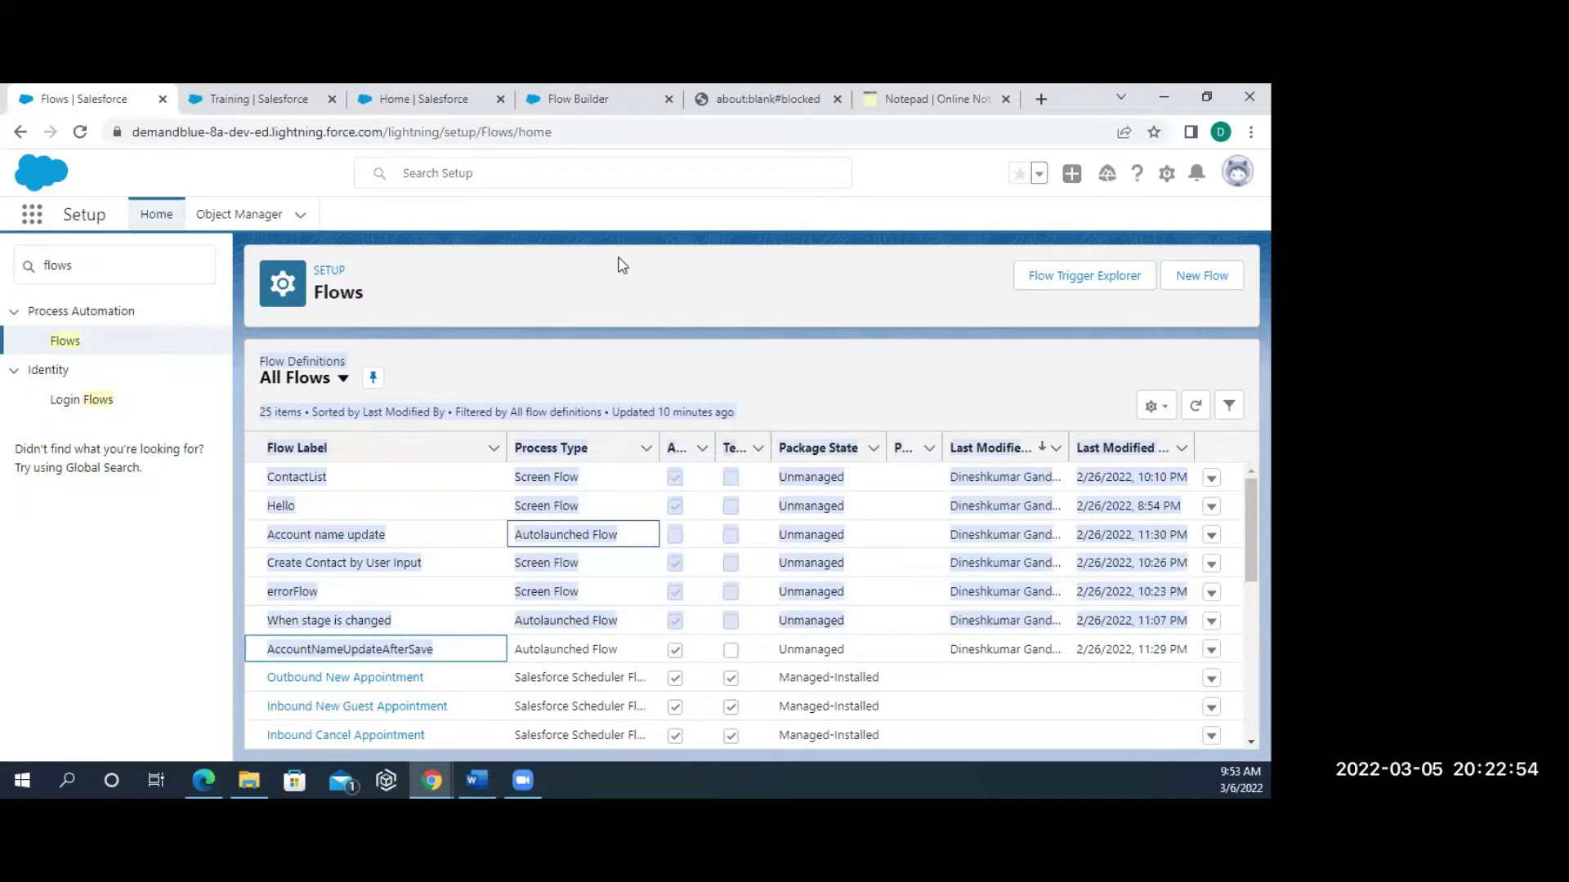
pyautogui.click(569, 297)
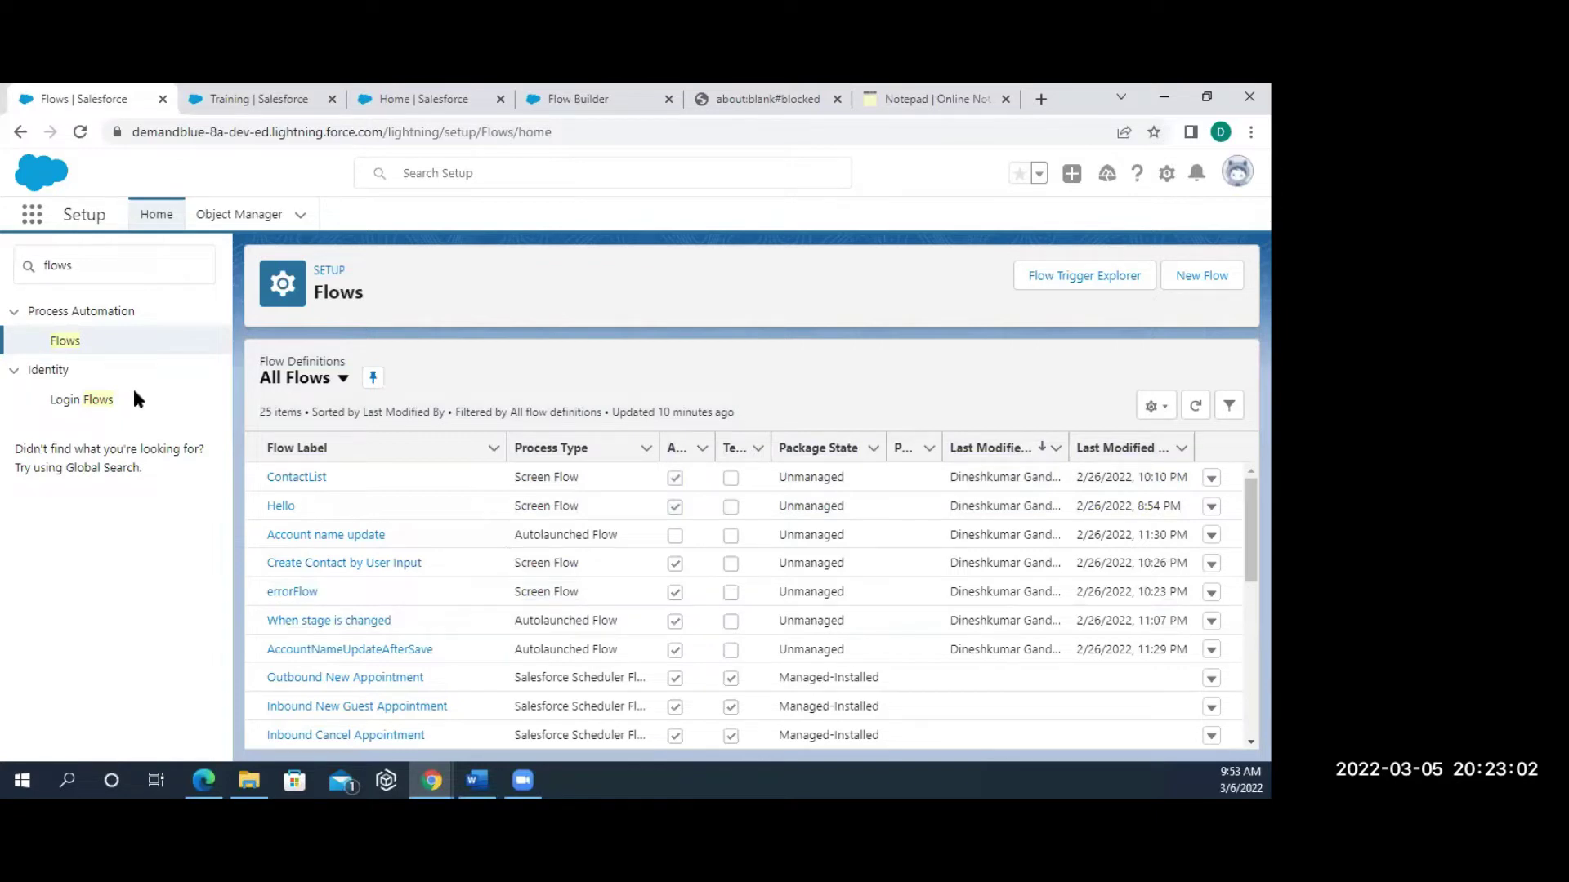
pyautogui.click(268, 218)
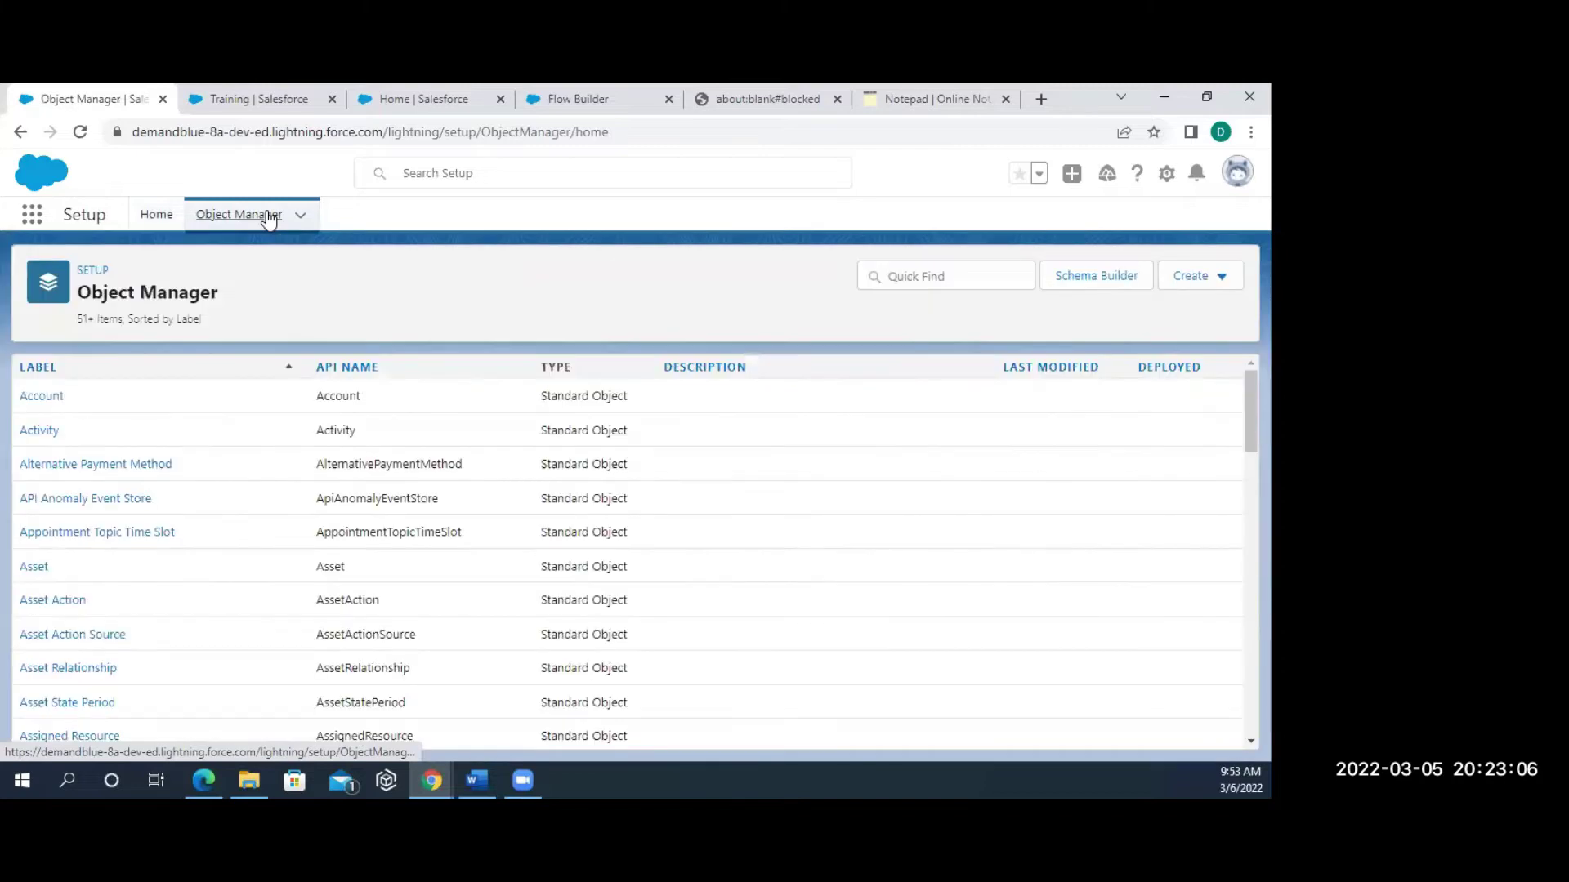
pyautogui.click(911, 276)
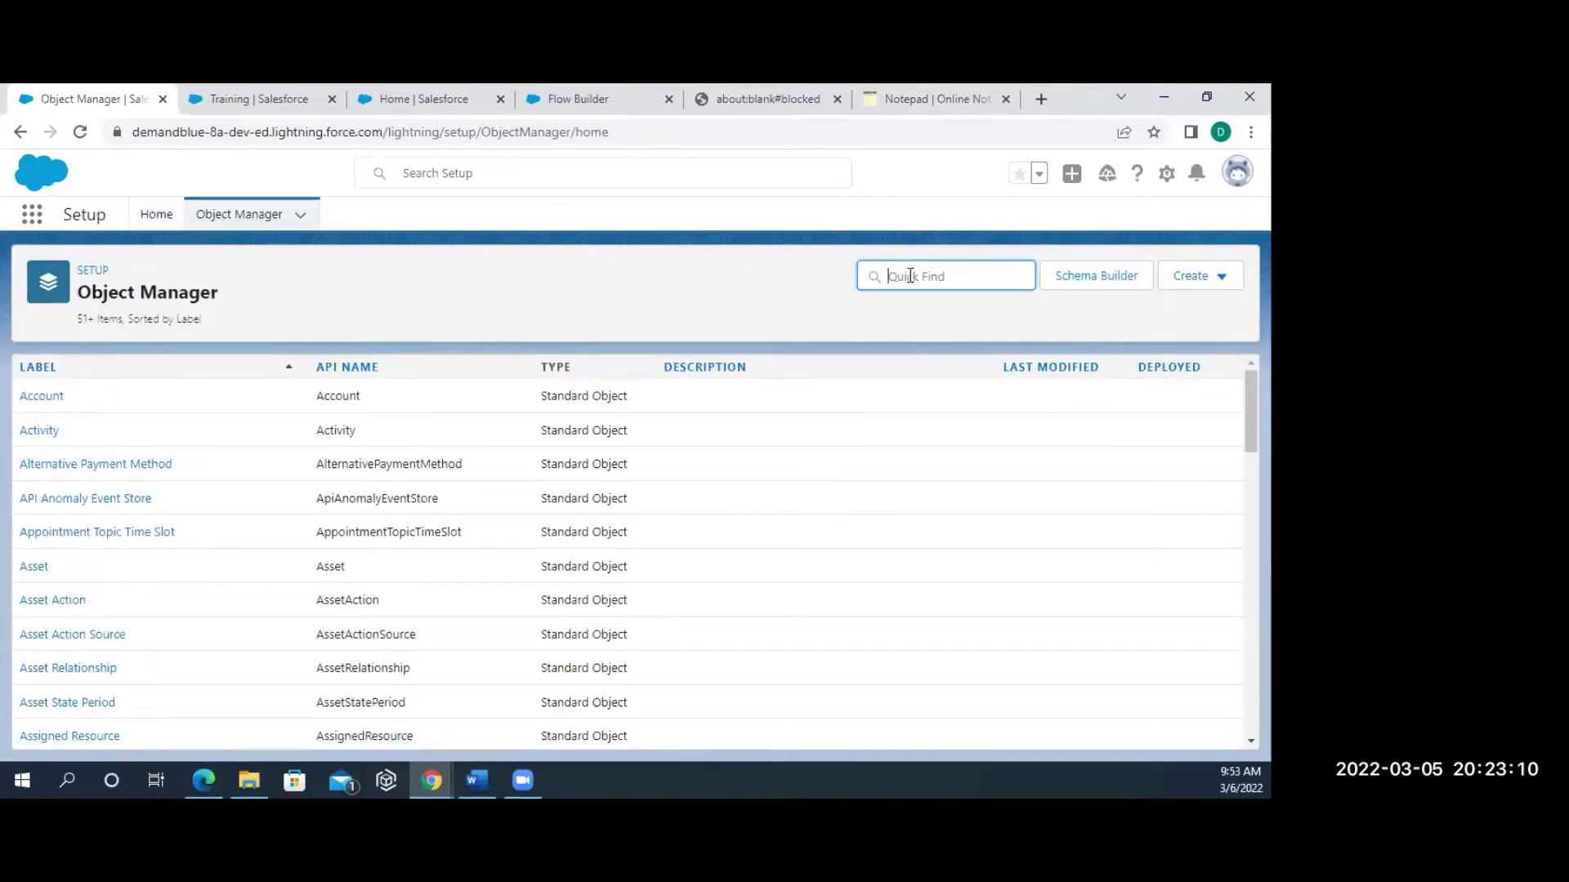
pyautogui.write('case')
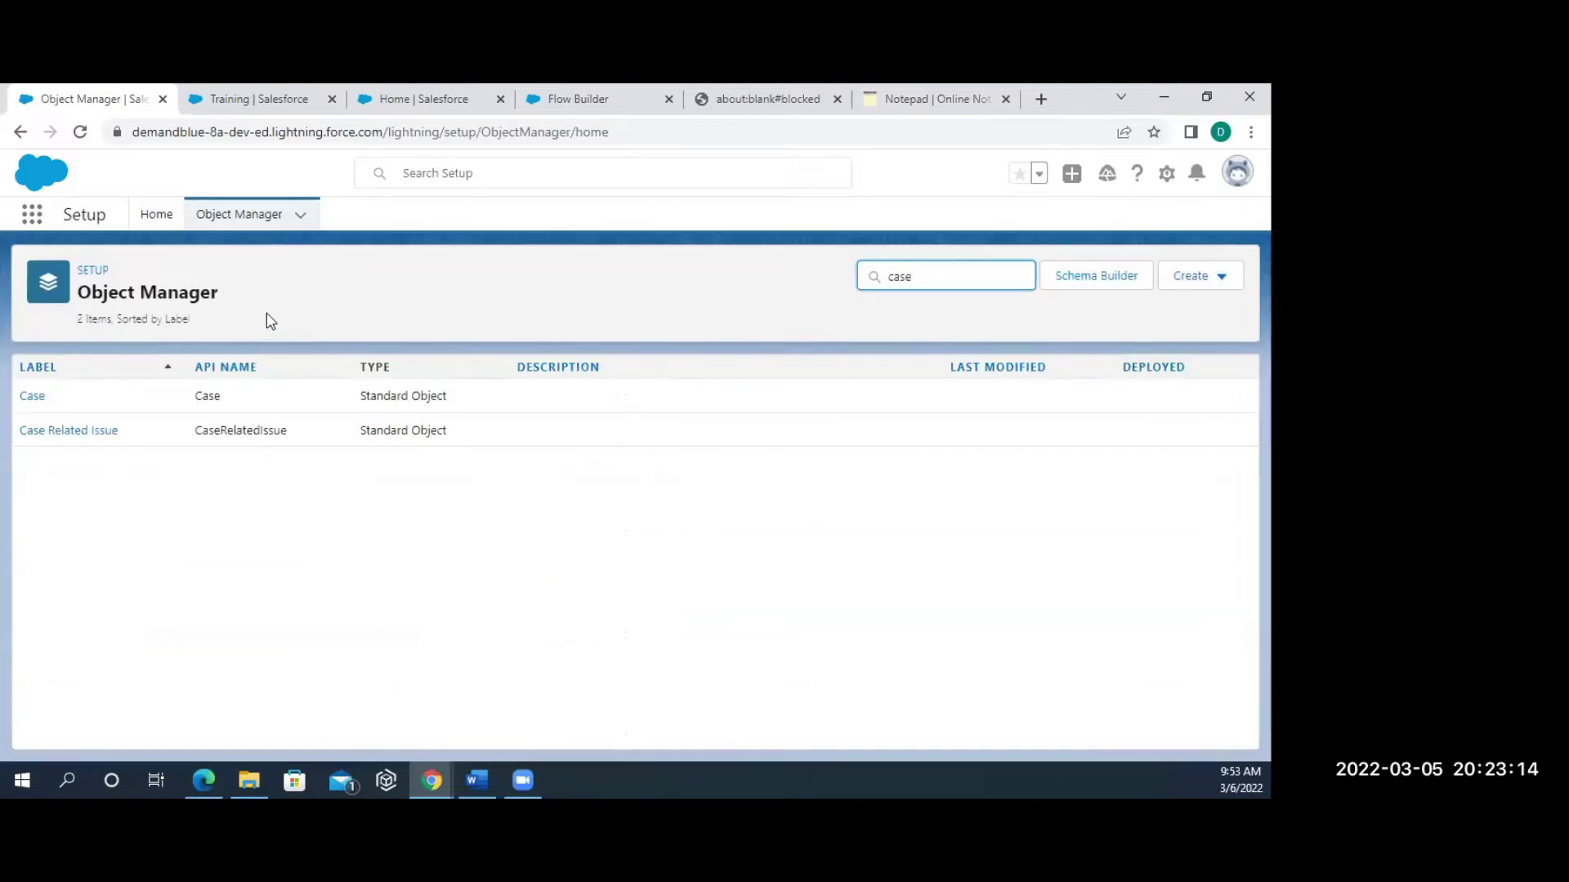
pyautogui.click(45, 399)
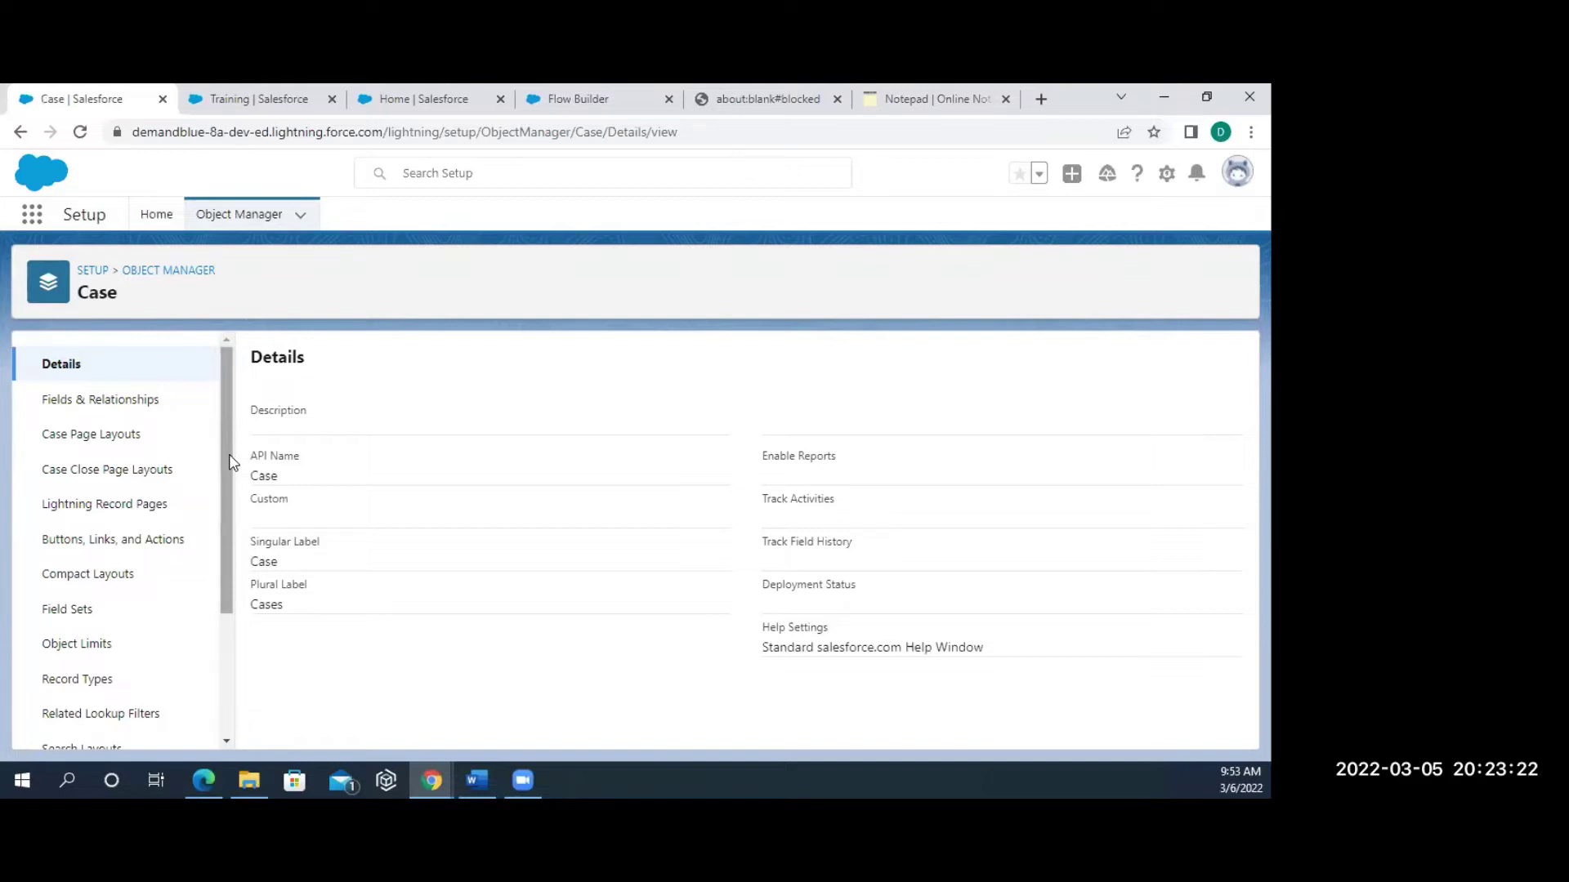
pyautogui.click(80, 403)
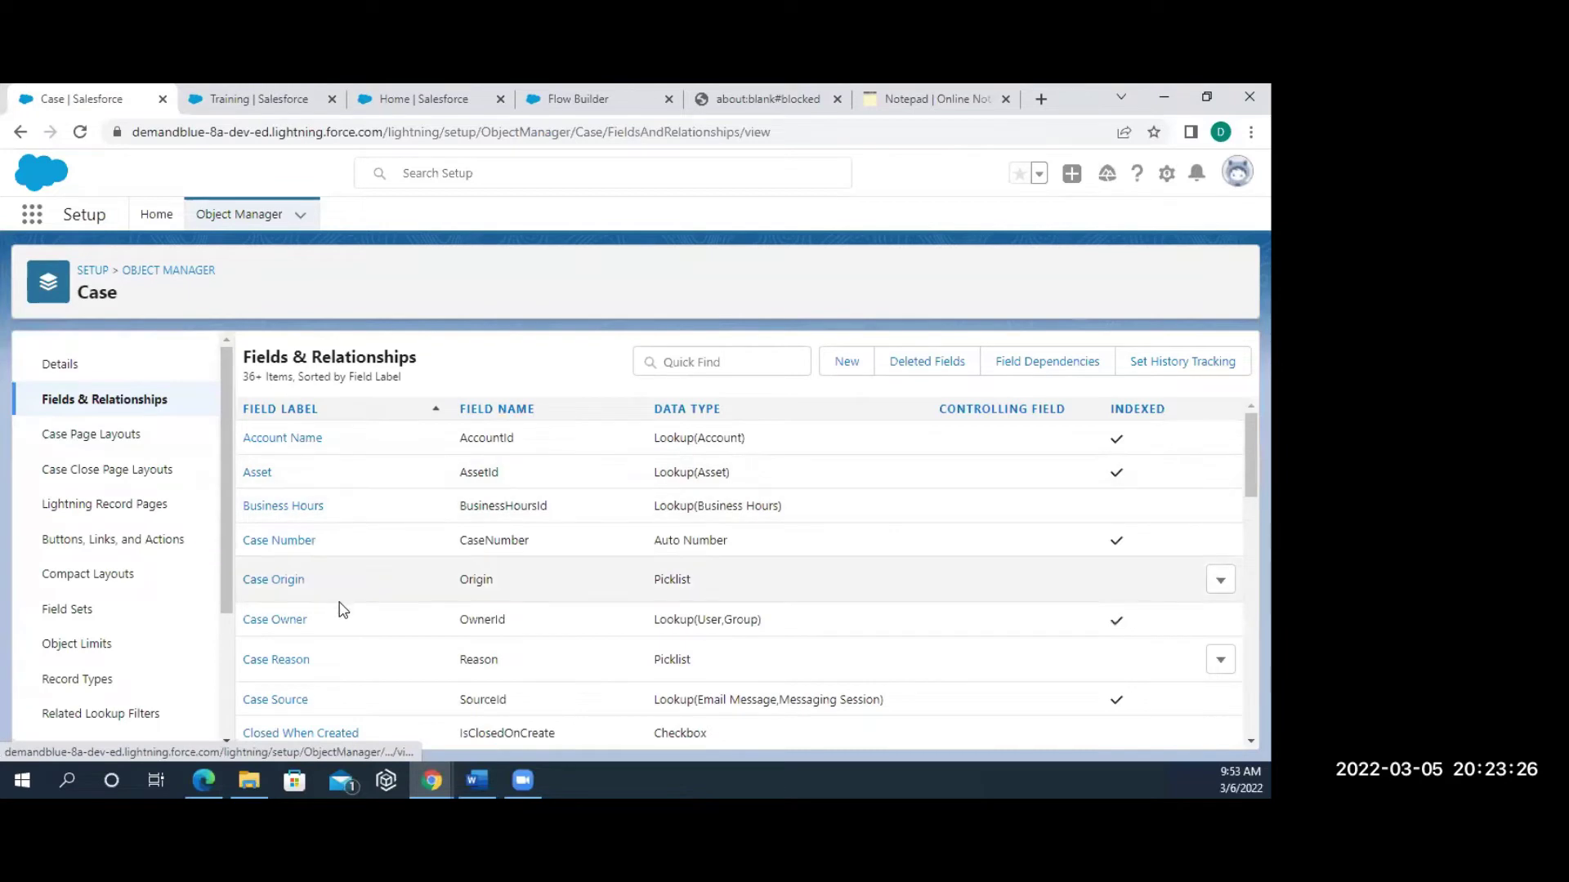
# Open the Case object's Status picklist field and highlight the Case Status Picklist Values section.
pyautogui.scroll(-2, 343, 611)
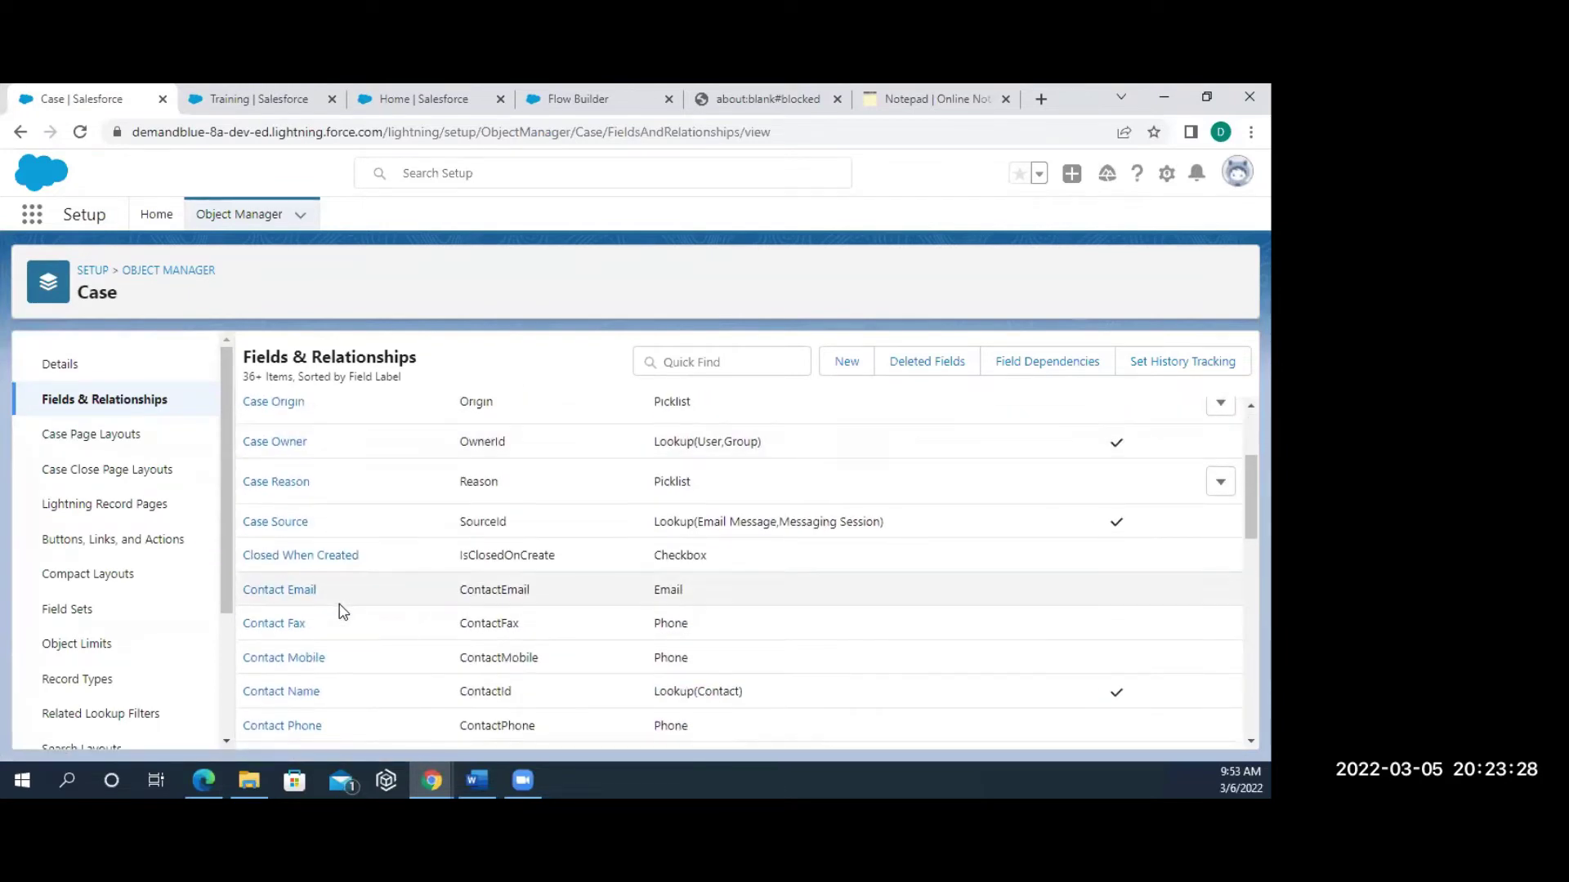
pyautogui.scroll(-4, 343, 611)
pyautogui.scroll(-3, 343, 612)
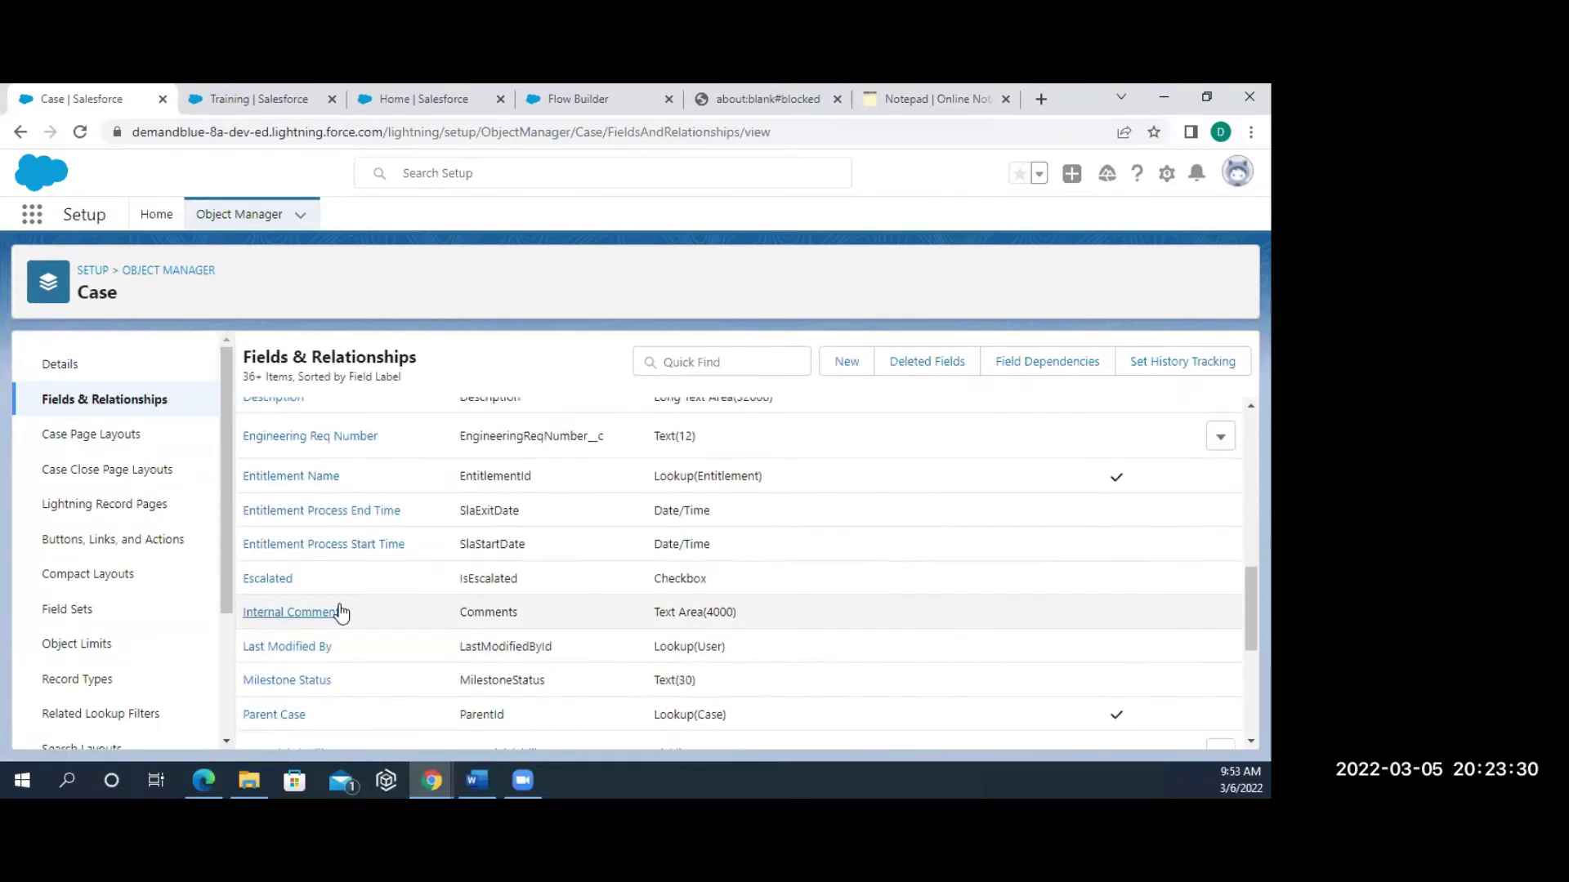
pyautogui.scroll(-2, 343, 611)
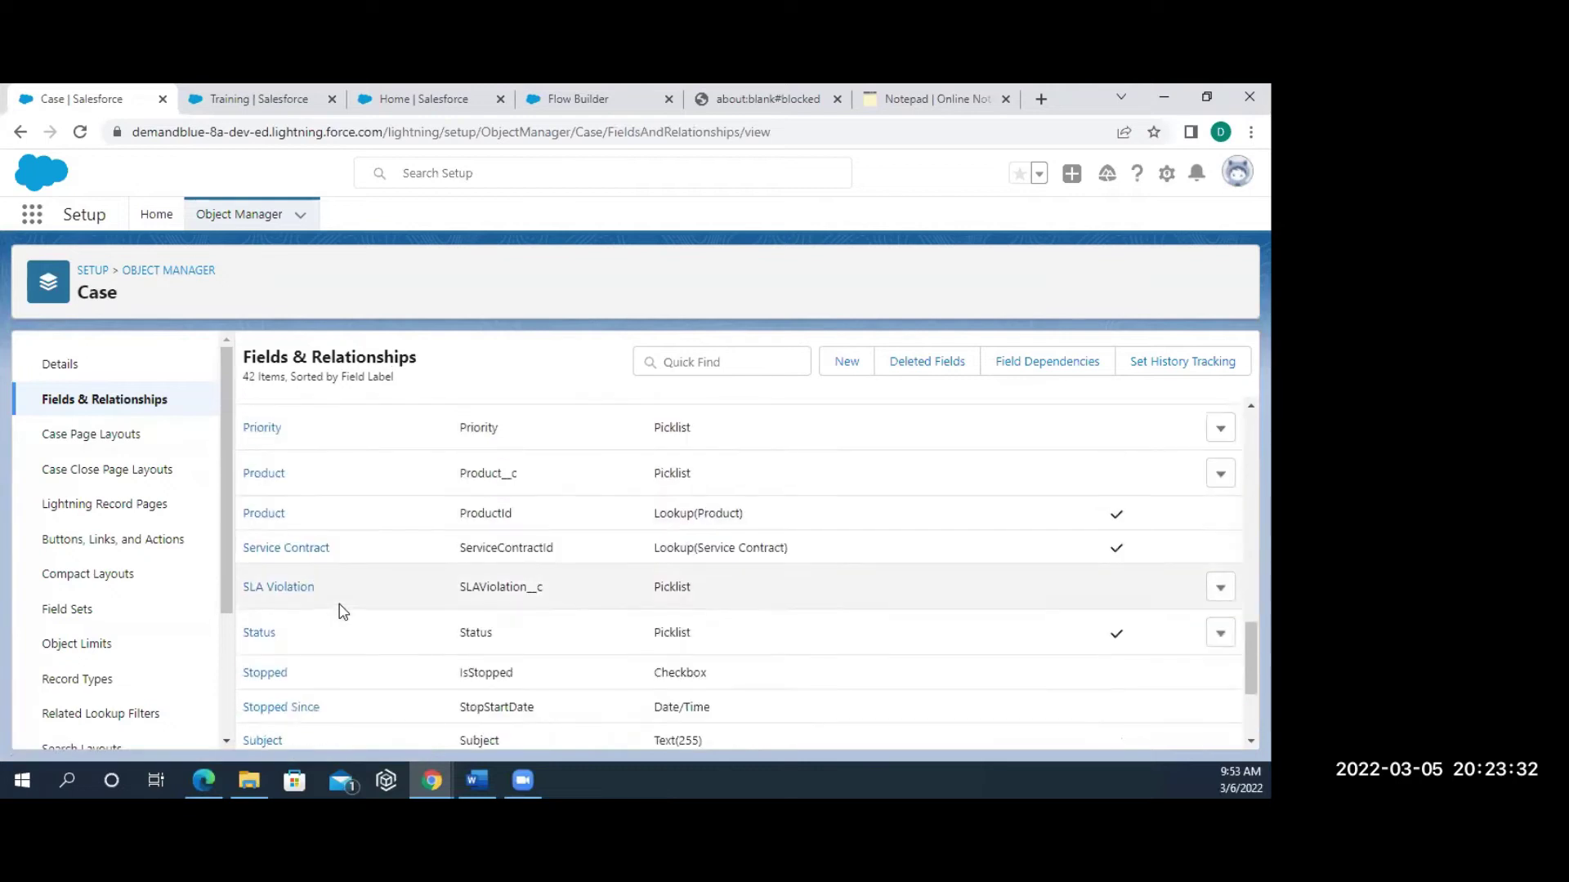
pyautogui.moveTo(701, 637); pyautogui.dragTo(659, 634)
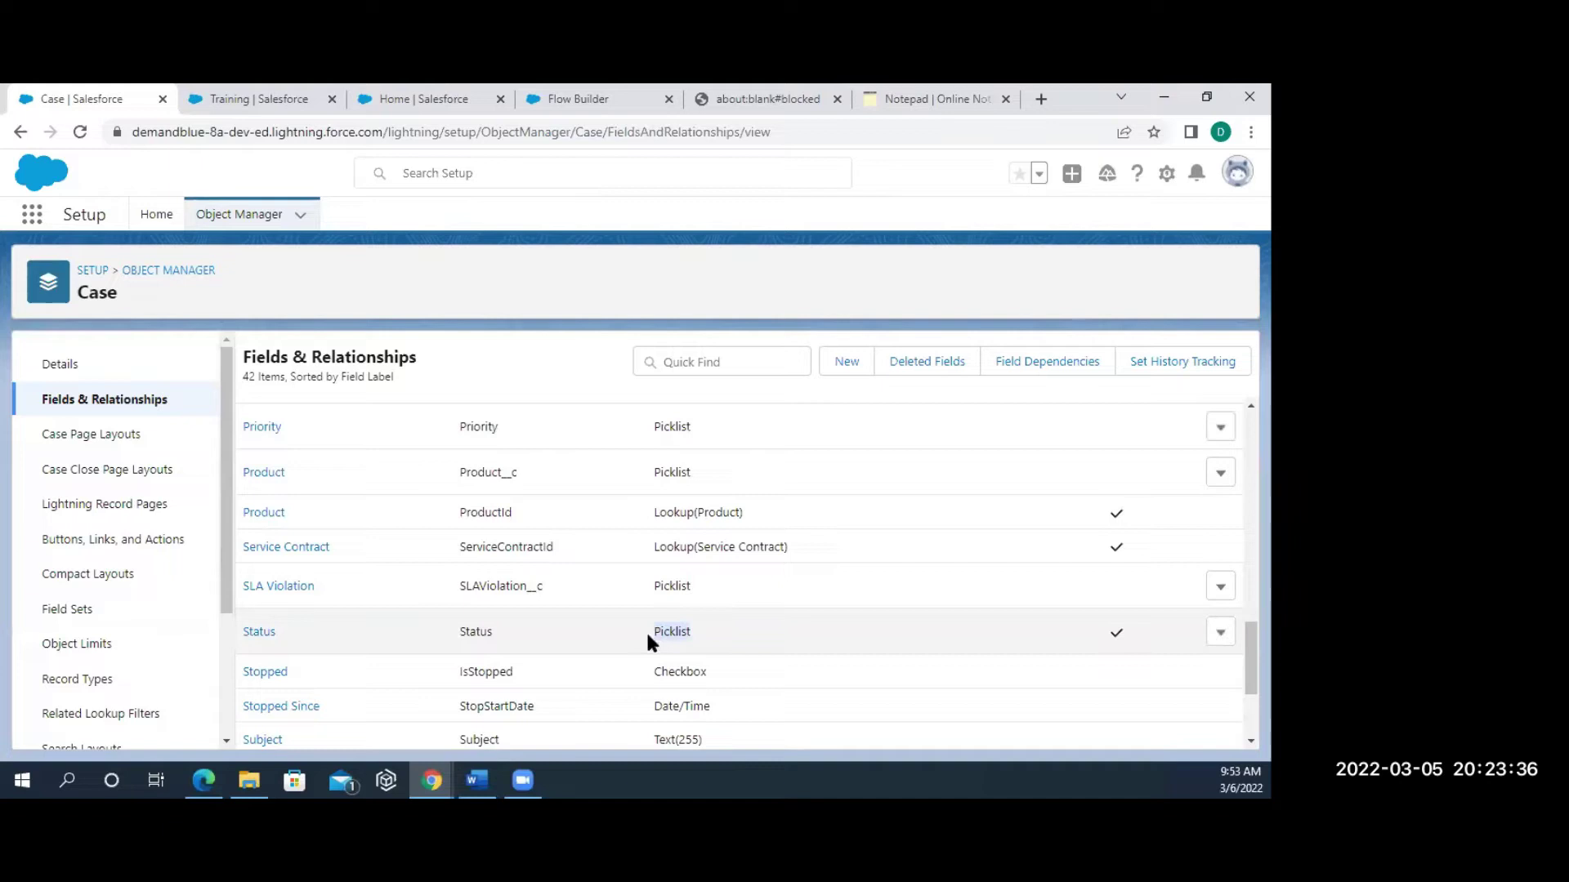
pyautogui.click(259, 634)
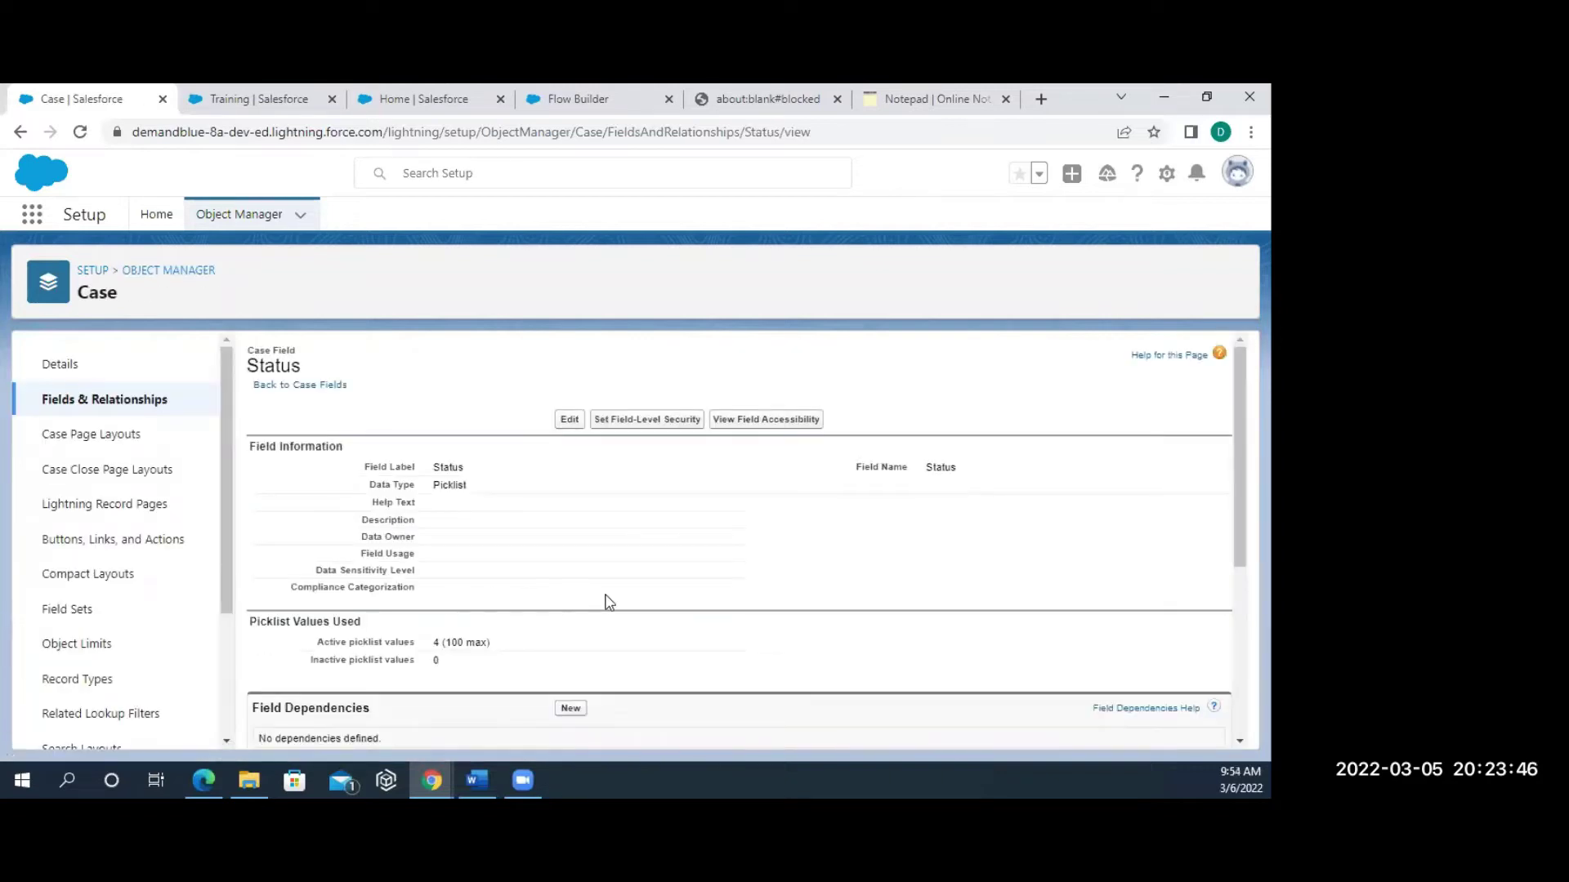
pyautogui.scroll(-4, 609, 602)
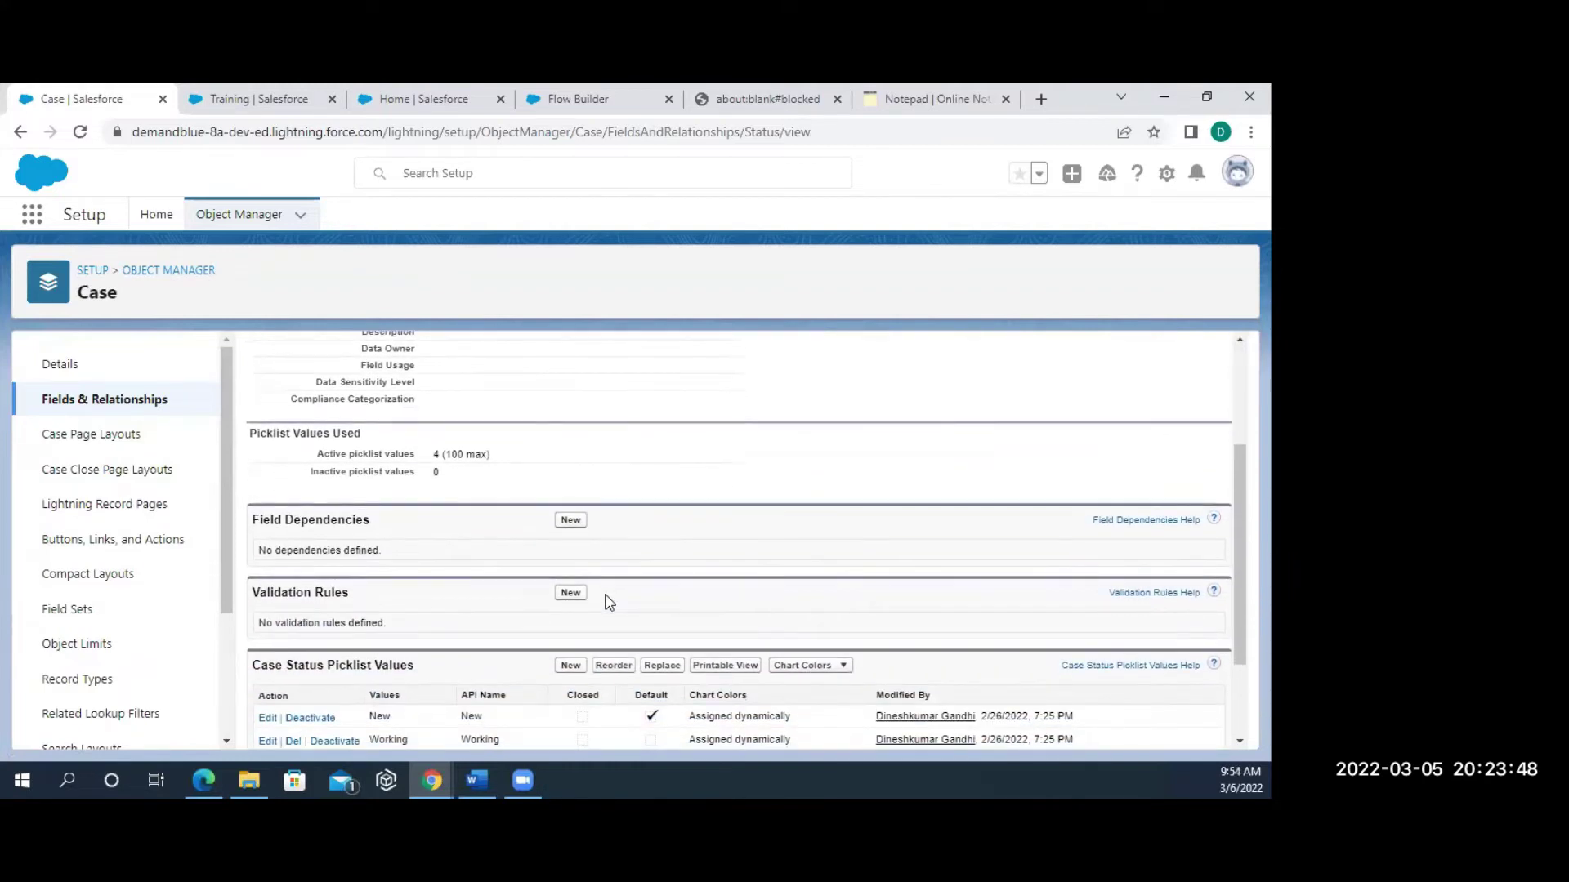
pyautogui.moveTo(423, 541); pyautogui.dragTo(250, 539)
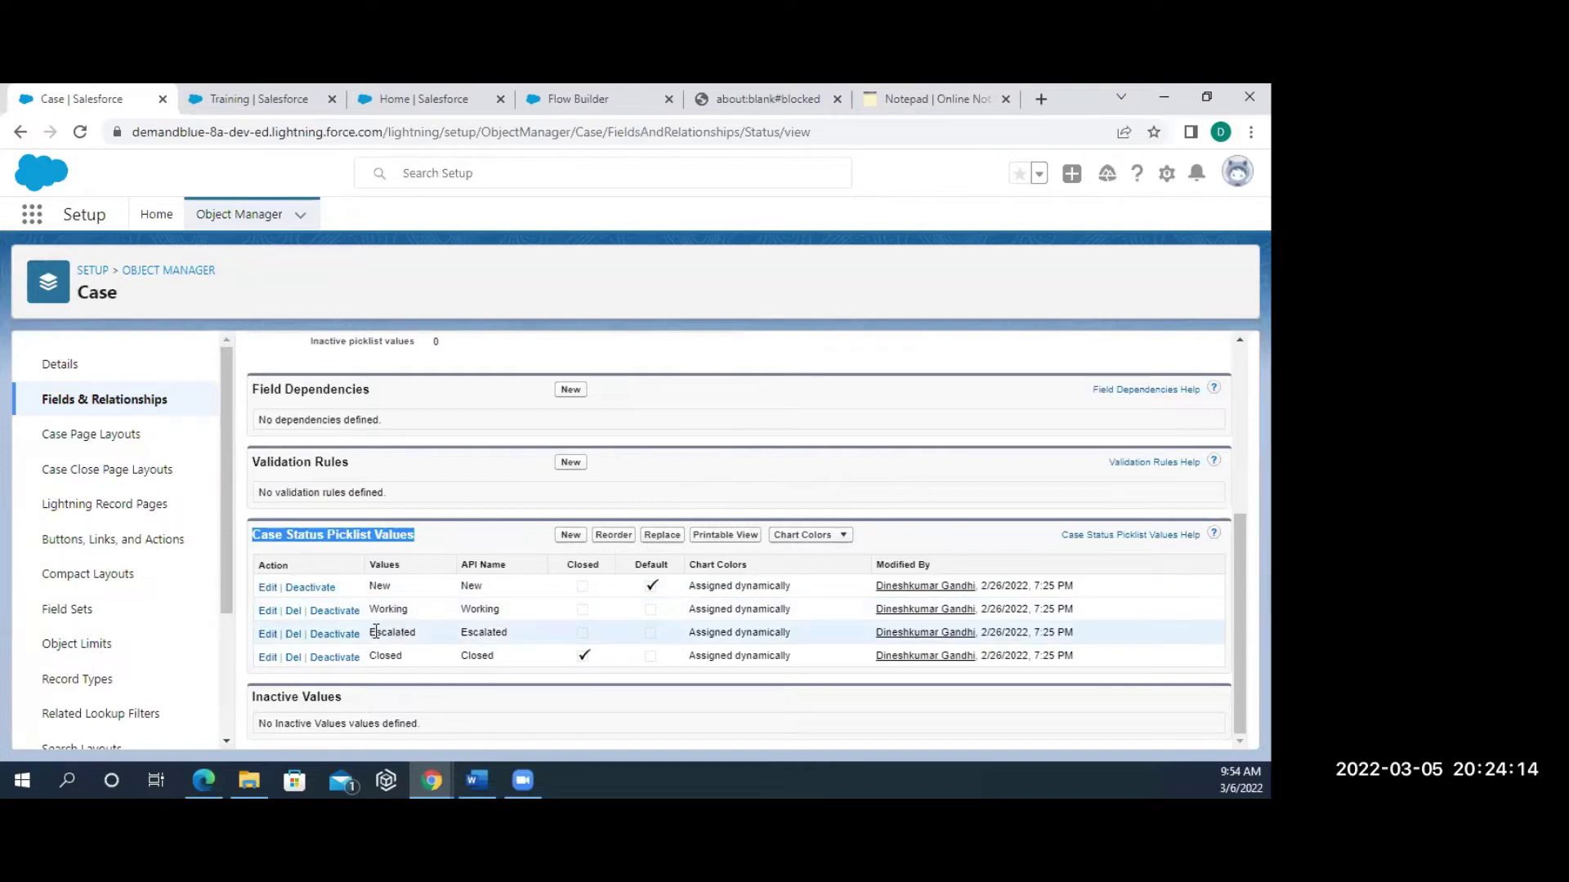
# Change the Escalated case status value's label and API name to "Verified" and save it.
pyautogui.click(268, 635)
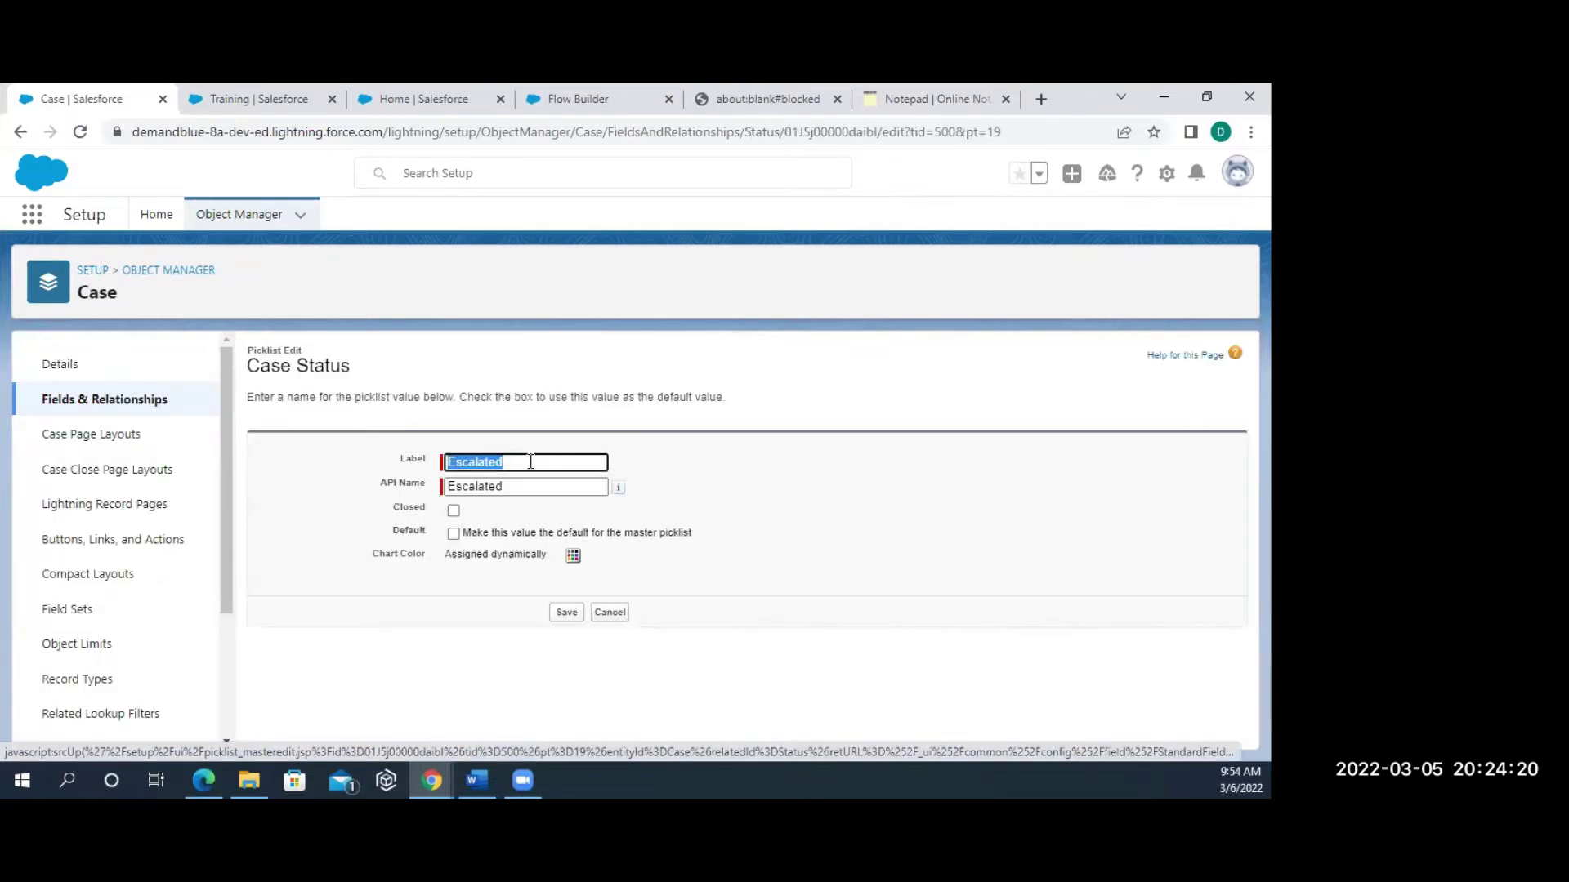
pyautogui.press('BackSpace')
pyautogui.write('Verified')
pyautogui.click(521, 480)
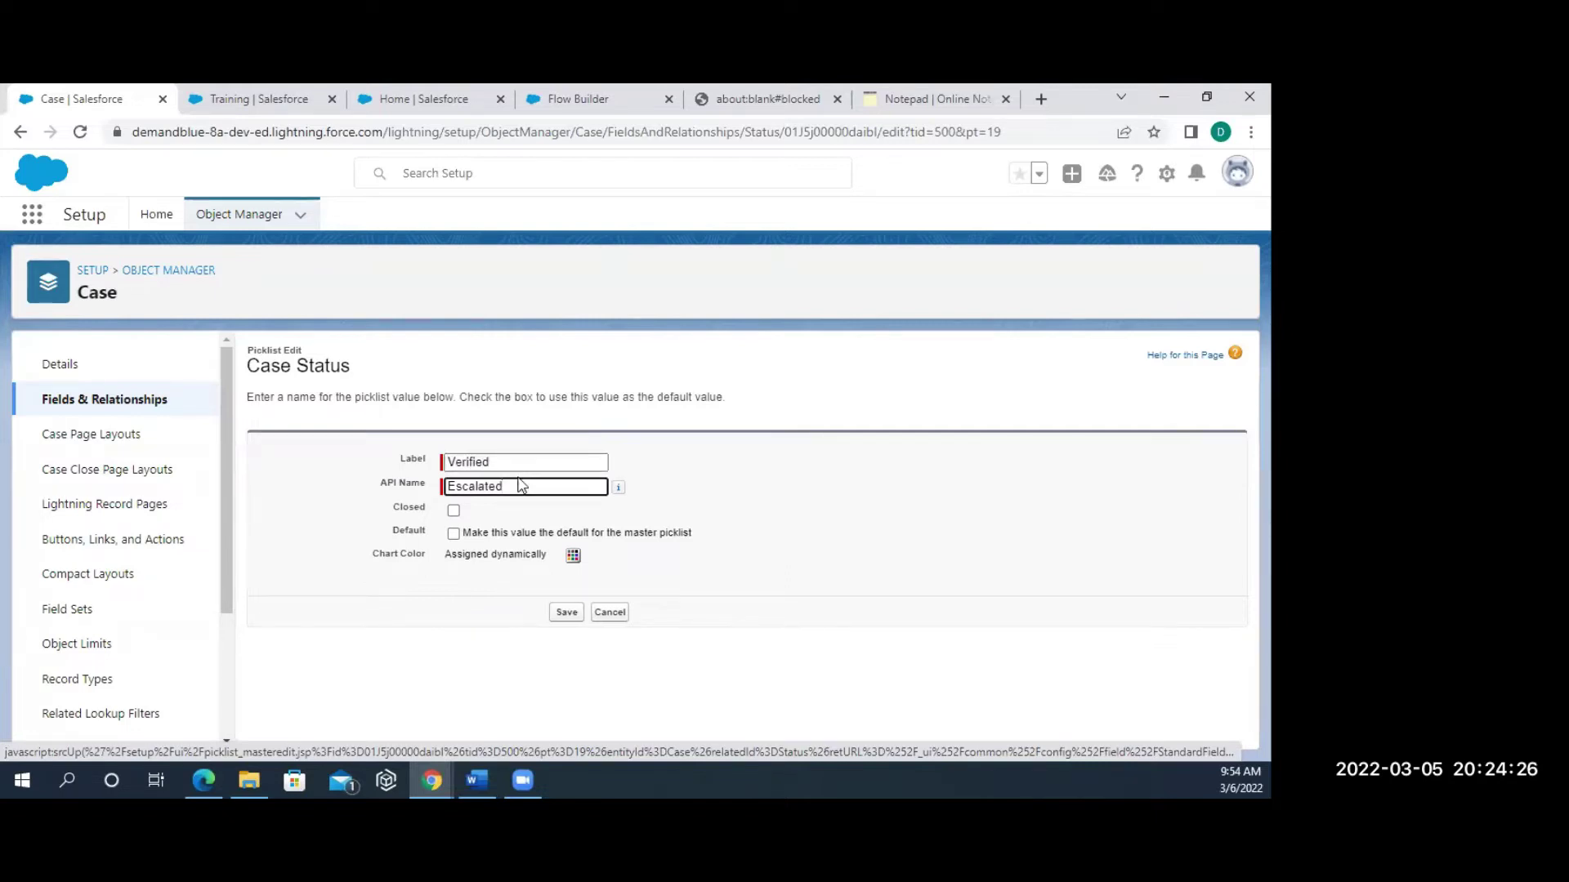
pyautogui.moveTo(507, 461); pyautogui.dragTo(460, 463)
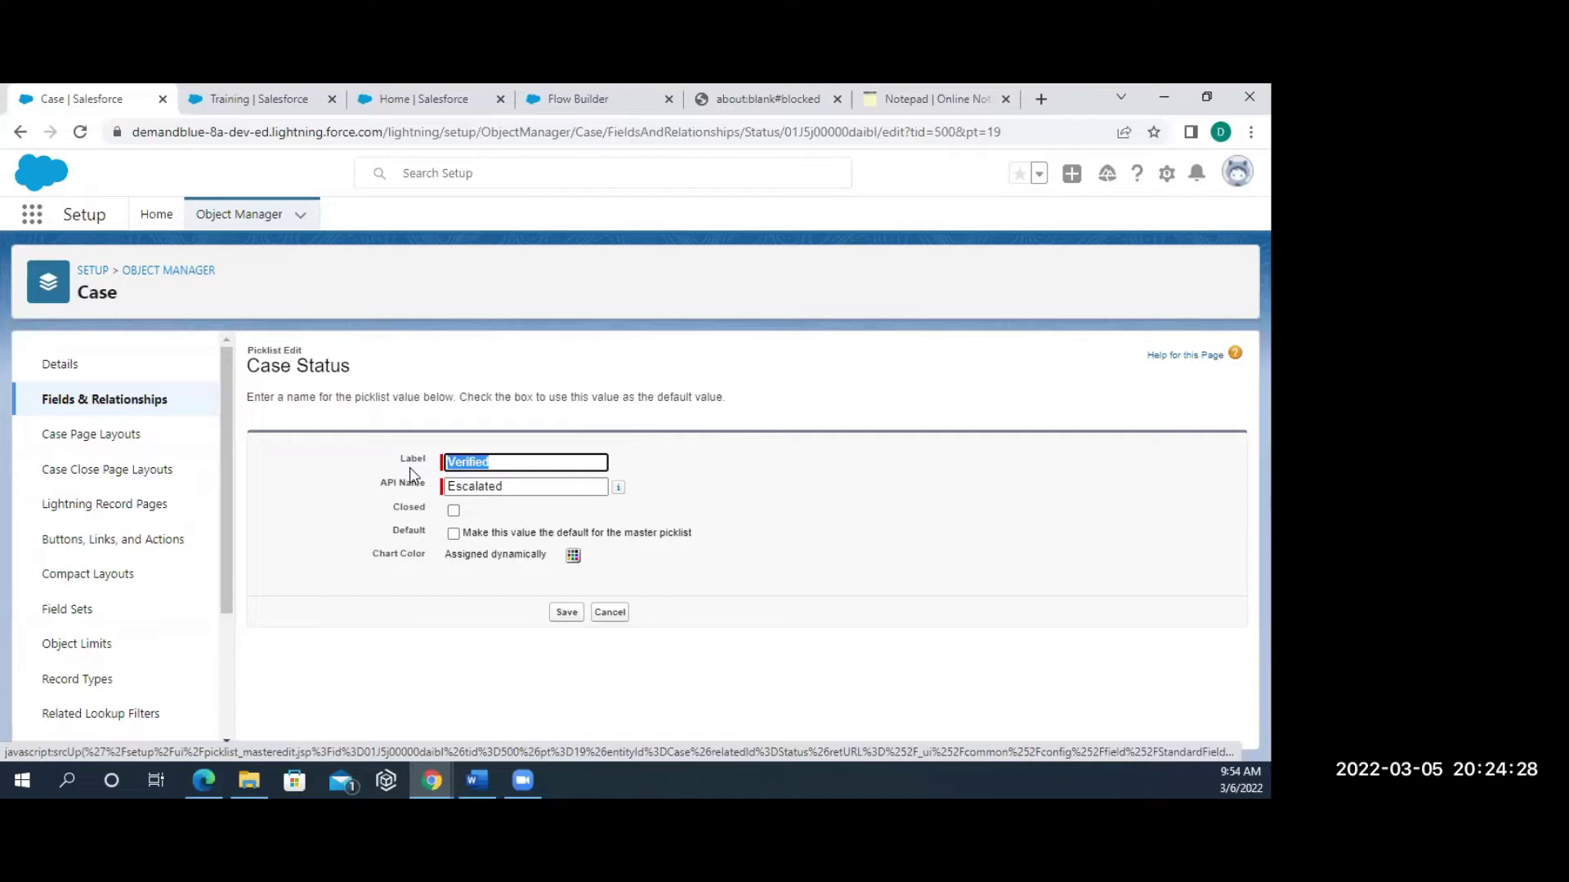
pyautogui.click(532, 490)
pyautogui.moveTo(532, 491); pyautogui.dragTo(423, 498)
pyautogui.write('Verified')
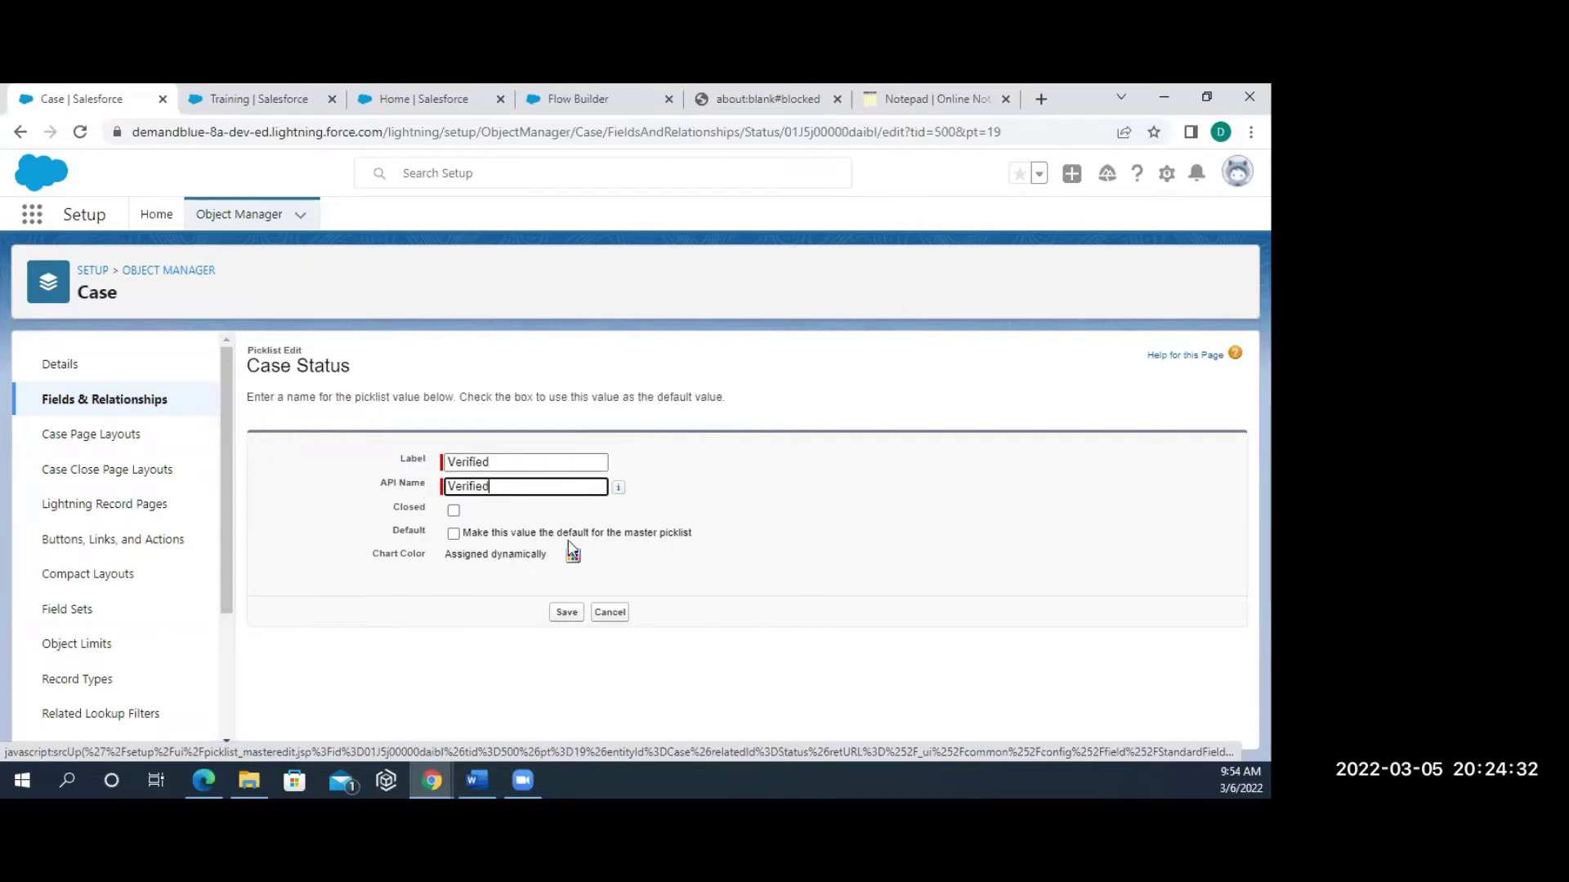
pyautogui.click(563, 613)
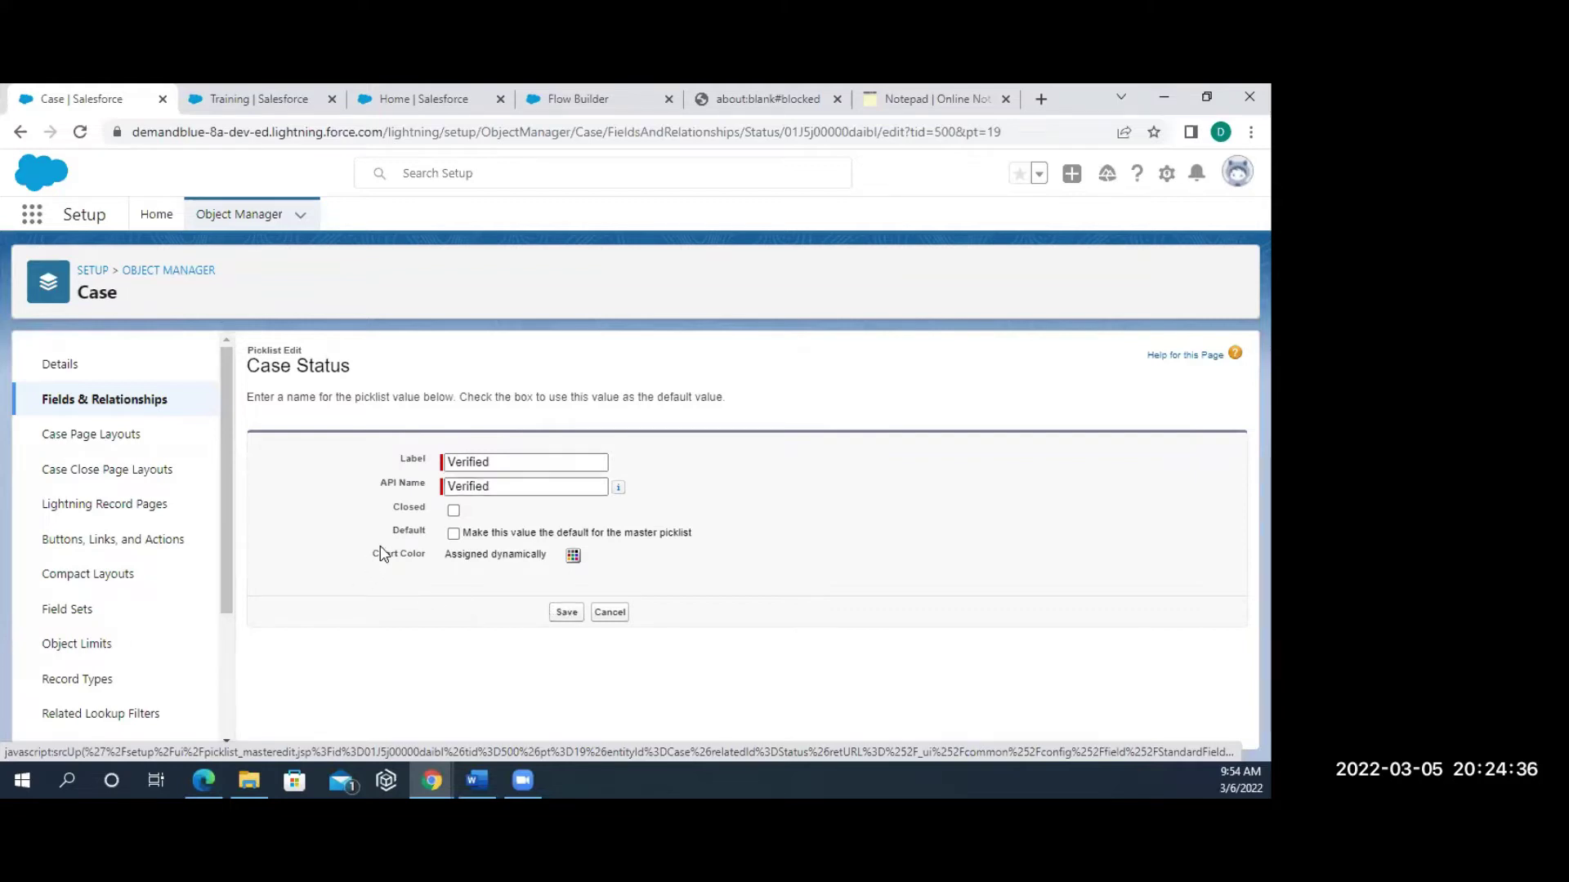
pyautogui.click(566, 613)
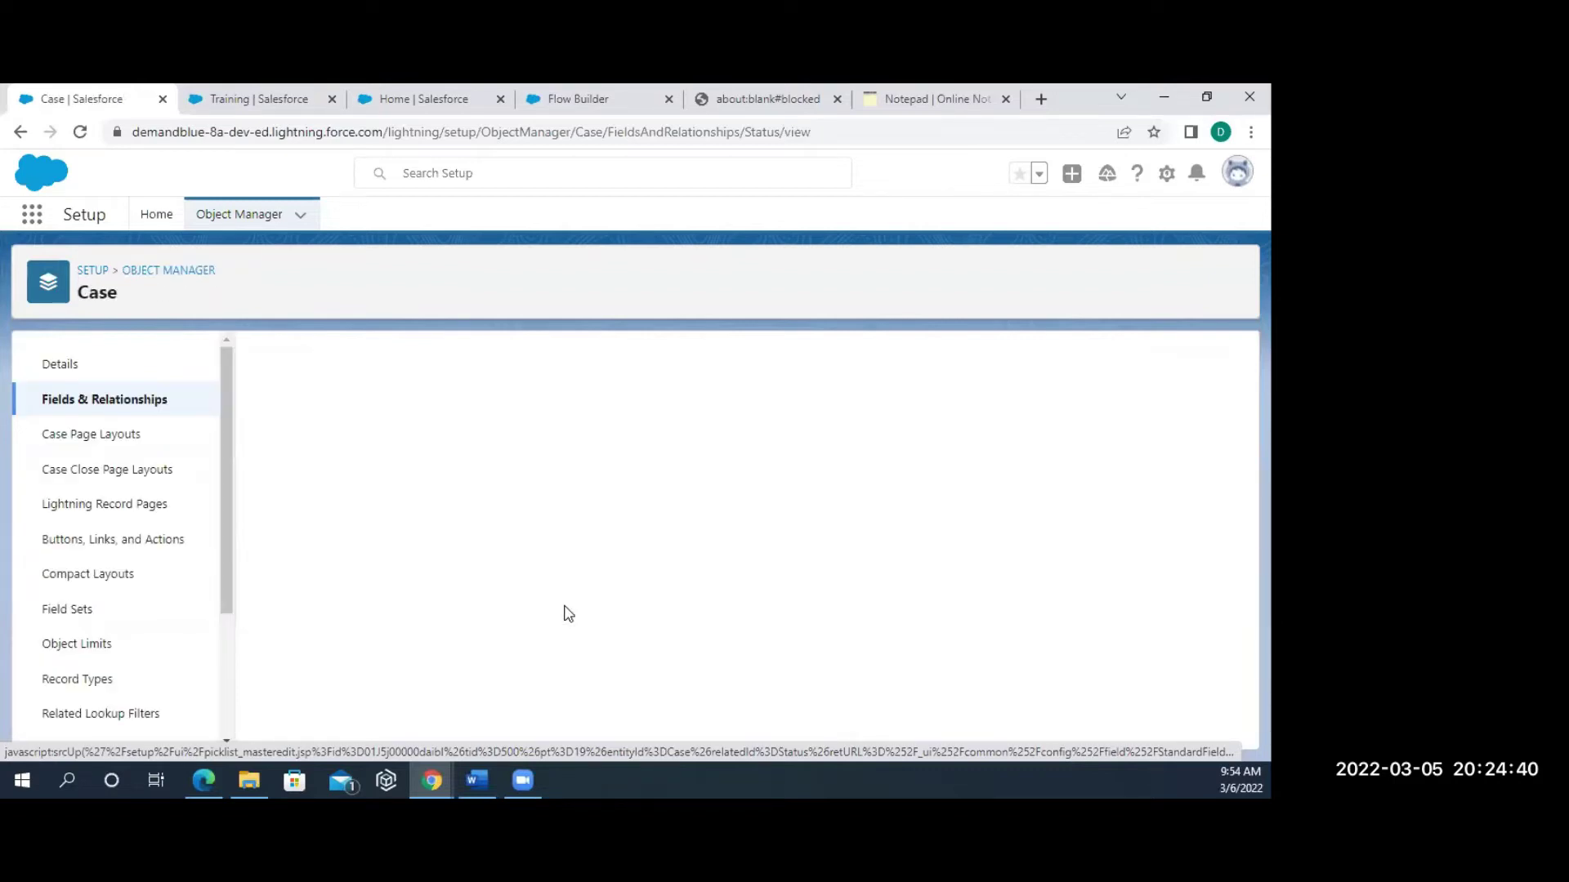
# Add a new Case Status picklist value named "Differed", save it, and check the value list.
pyautogui.scroll(-4, 448, 539)
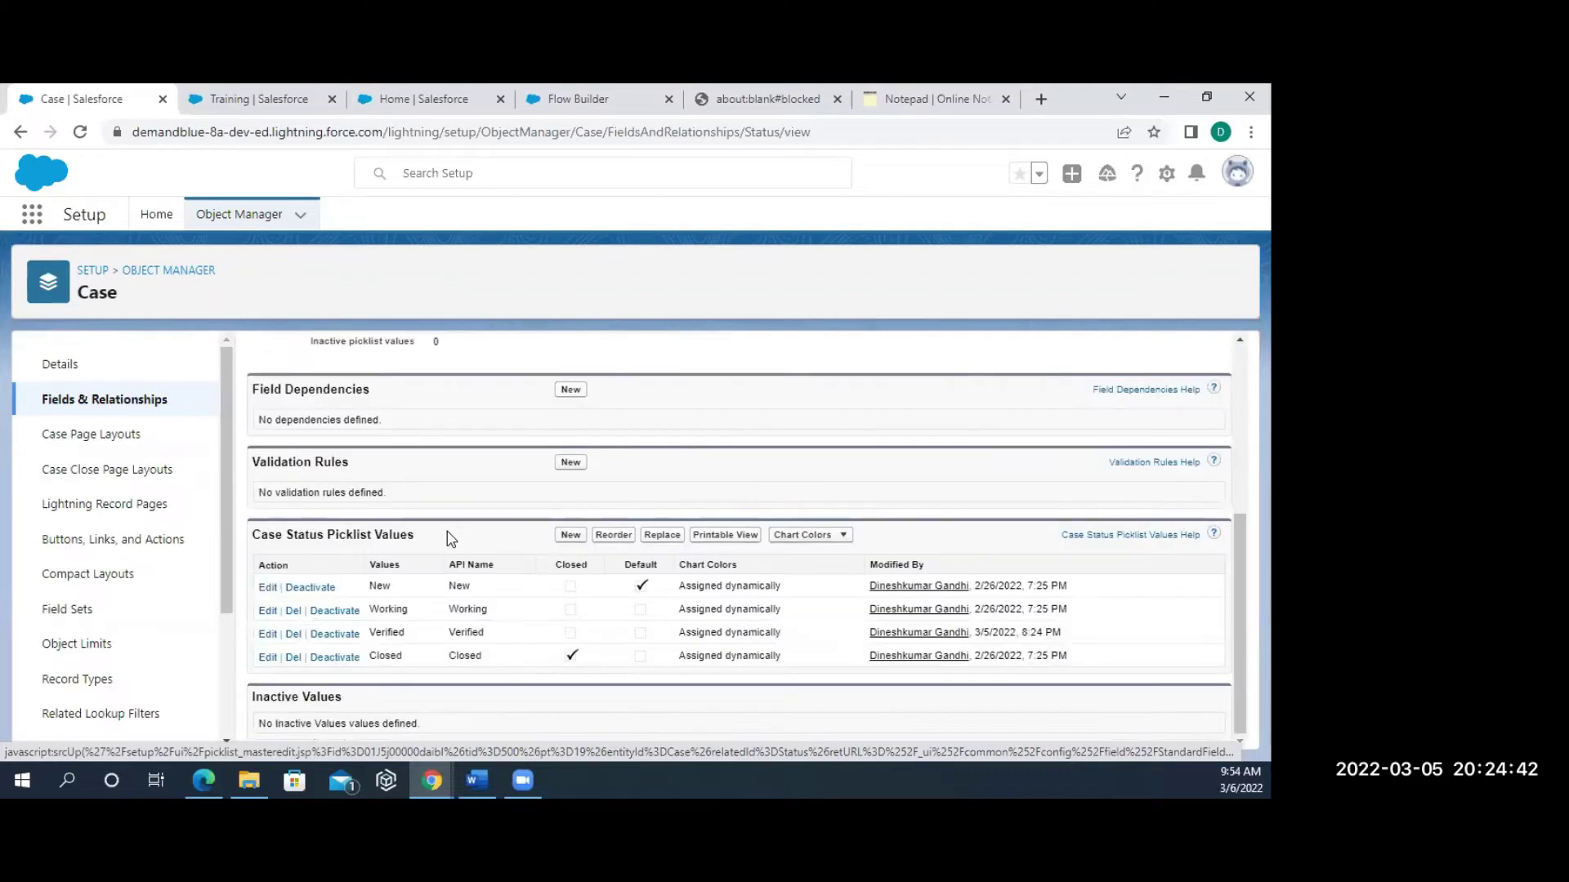
pyautogui.click(572, 539)
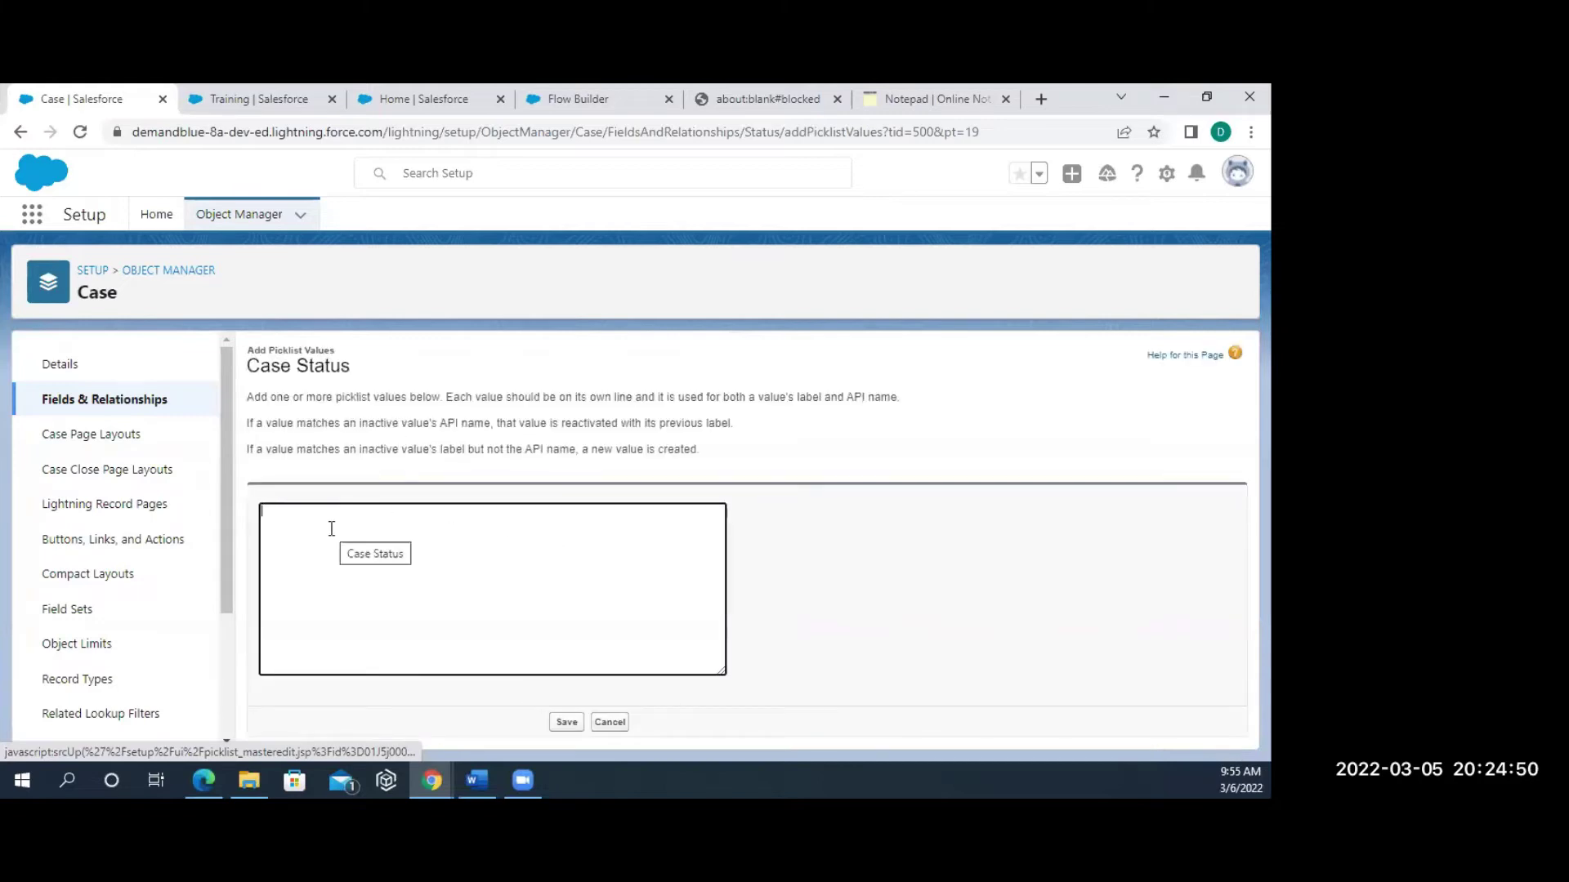
pyautogui.write('Differed')
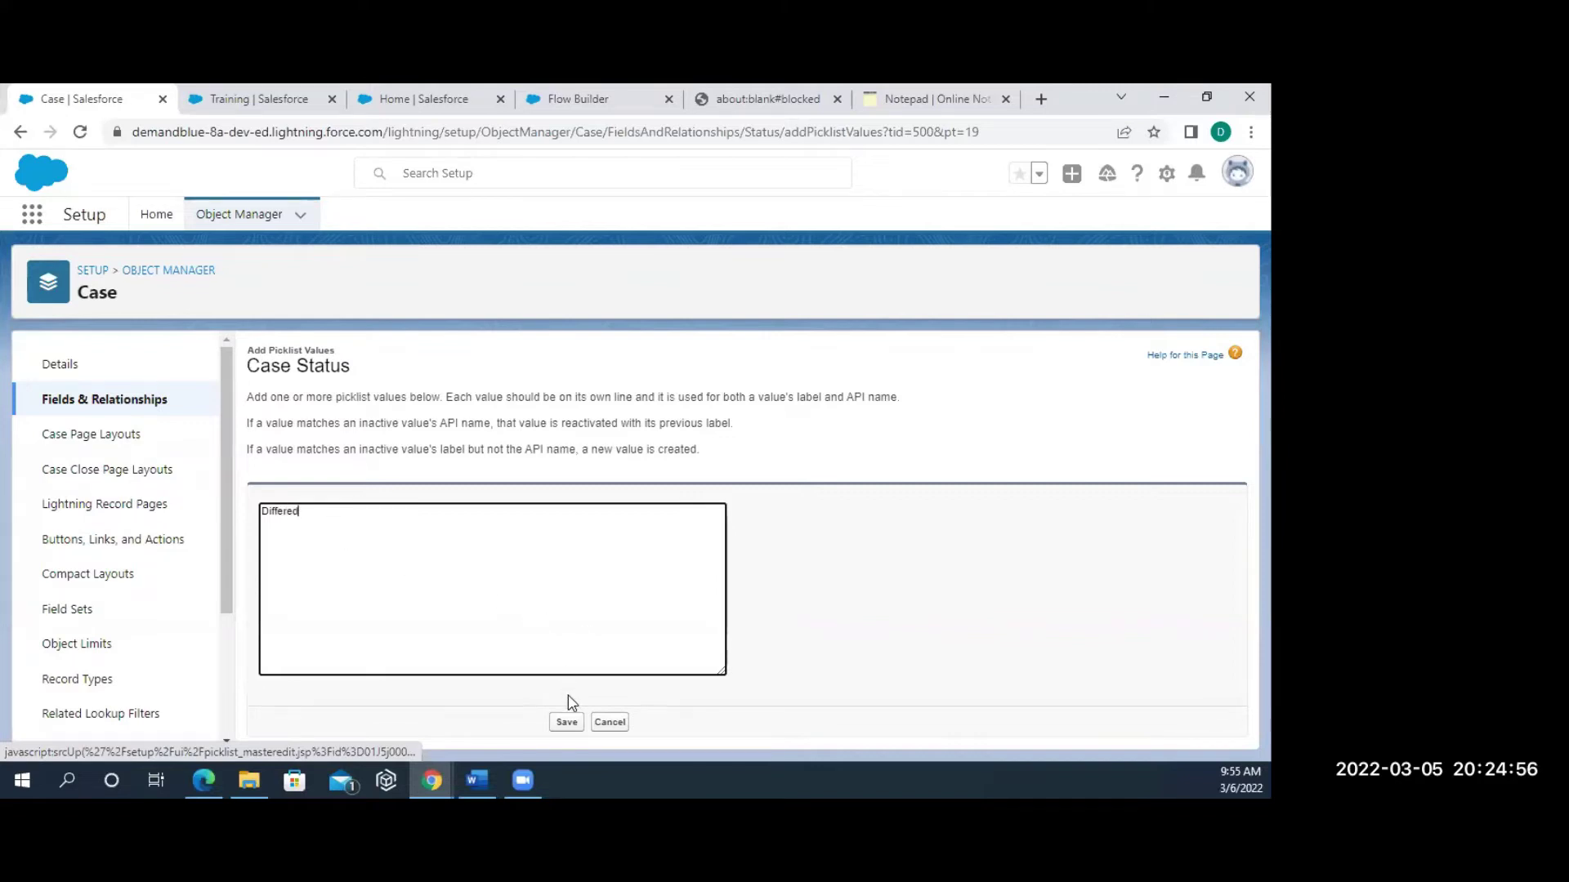
pyautogui.click(567, 722)
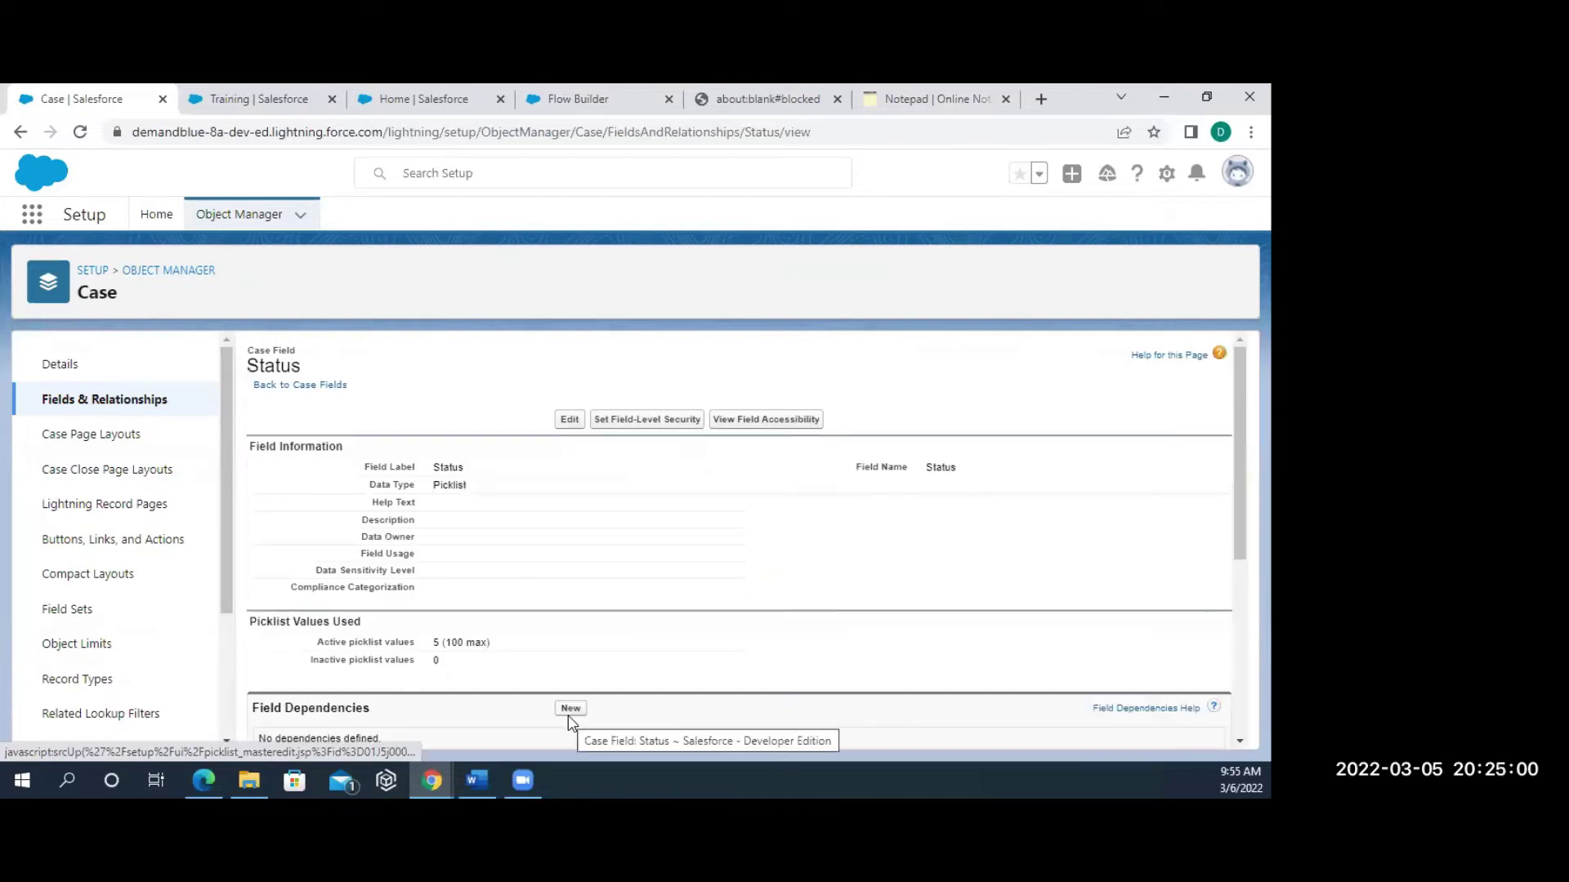
pyautogui.scroll(-4, 569, 722)
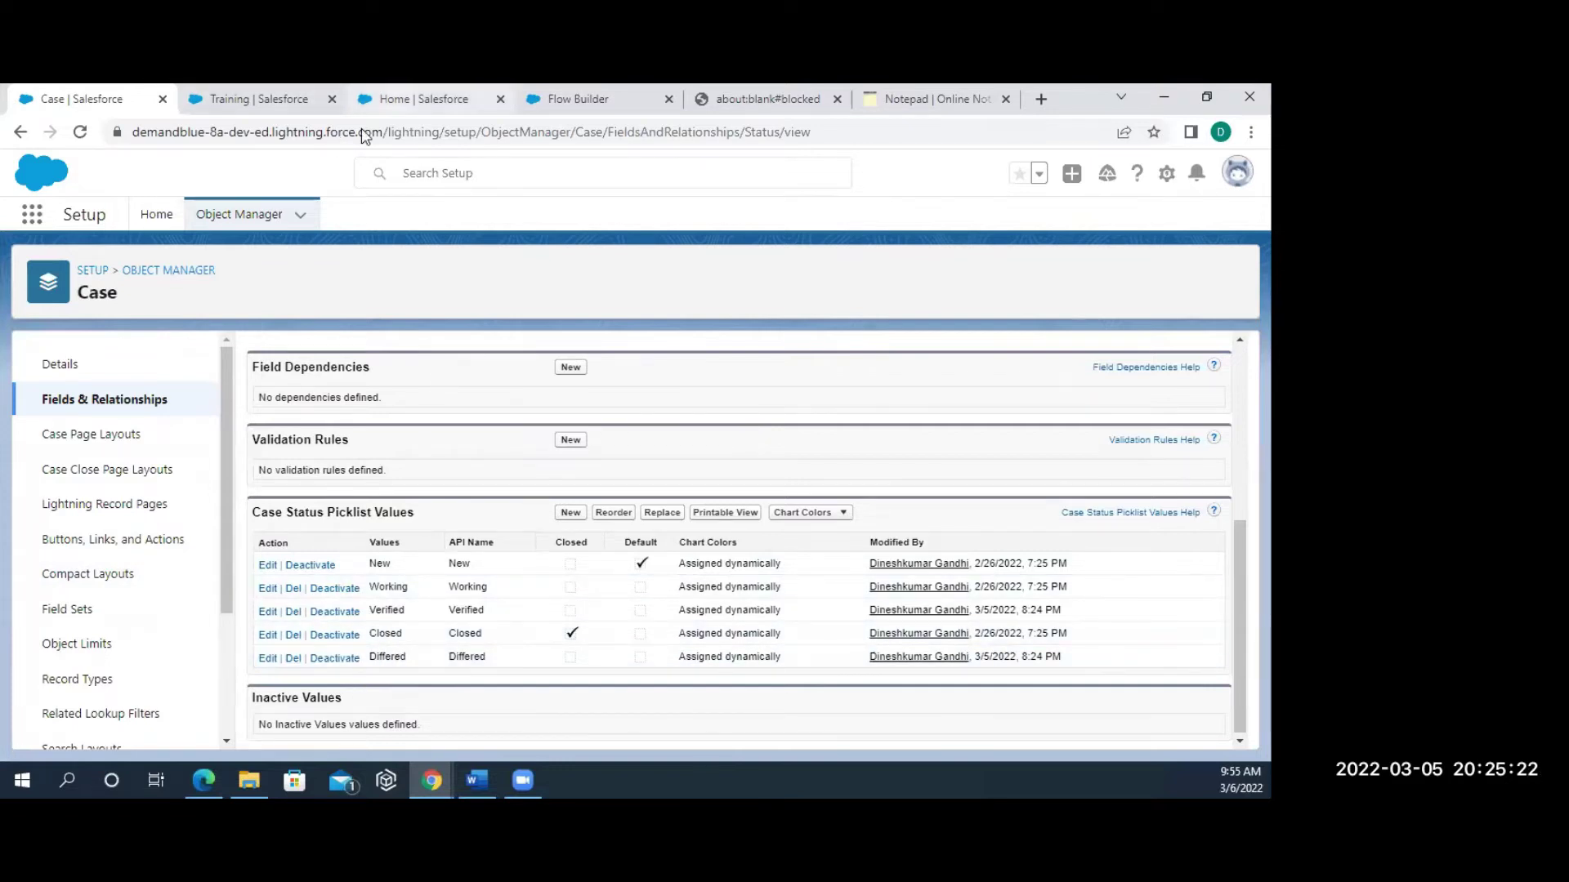
# Close the Training account page and return to the Flows setup list.
pyautogui.hotkey('ctrl', '3')
pyautogui.click(268, 102)
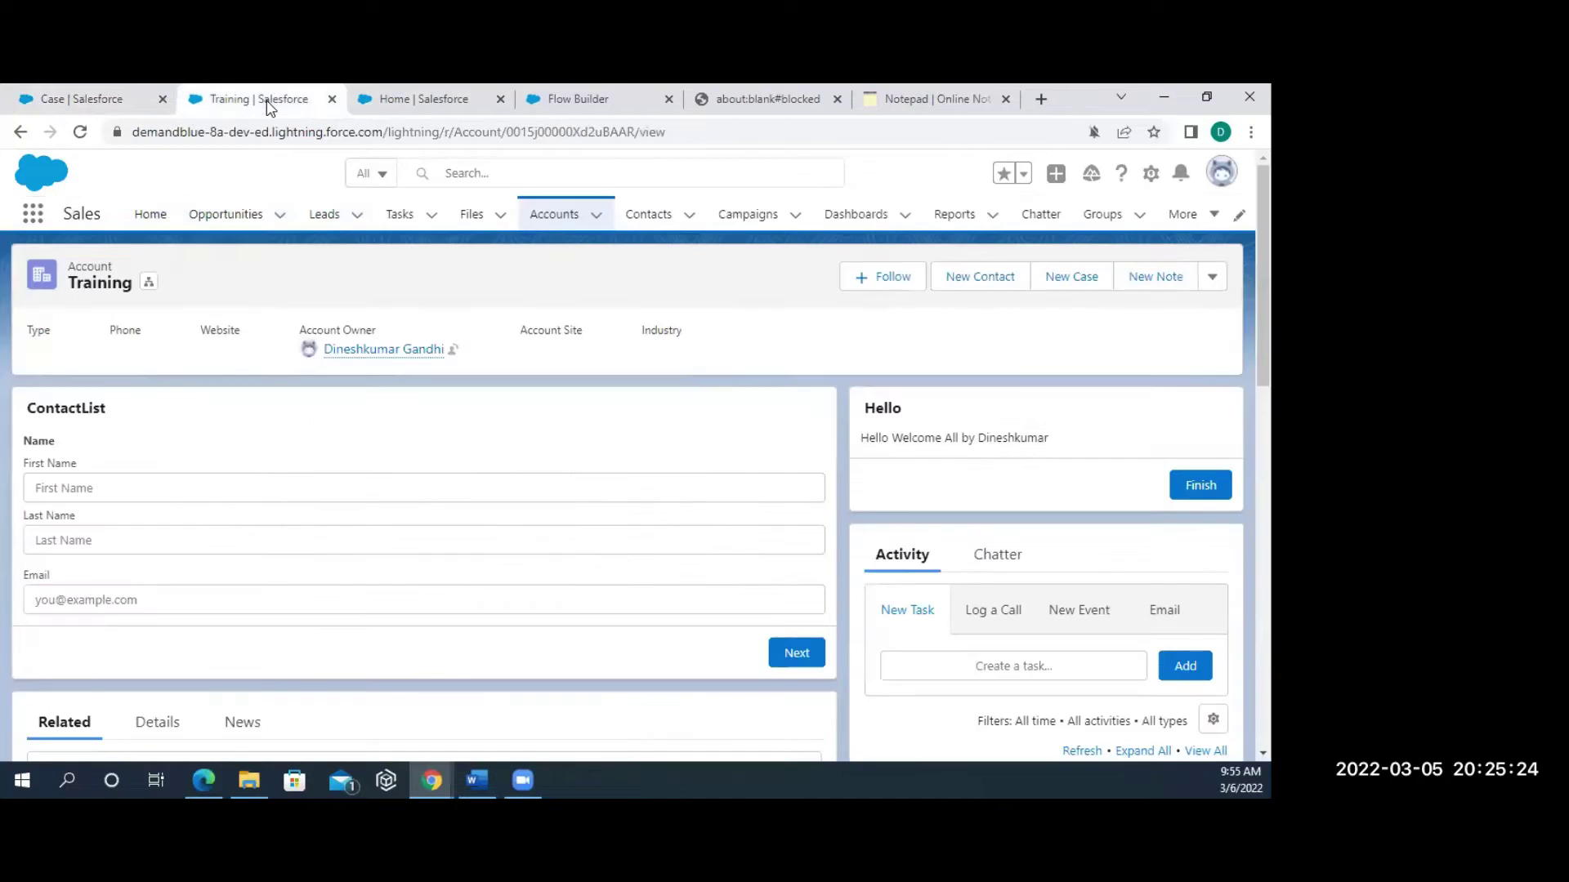
pyautogui.click(333, 99)
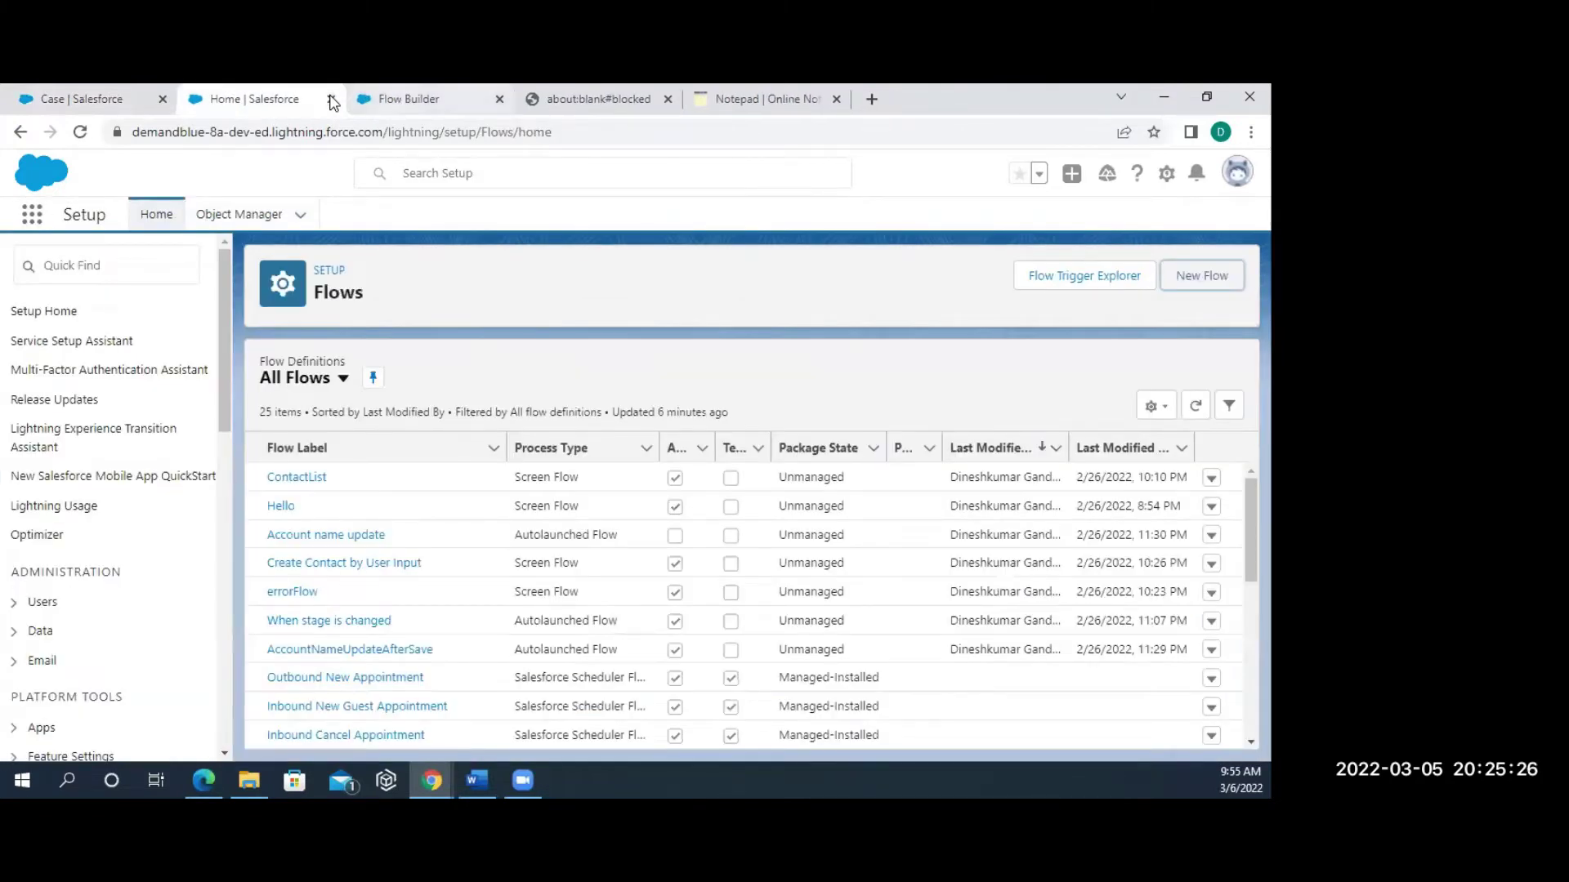
# Return to the Schedule-Triggered Flow in Flow Builder and set its schedule's start date to Mar 5, 2022.
pyautogui.click(403, 105)
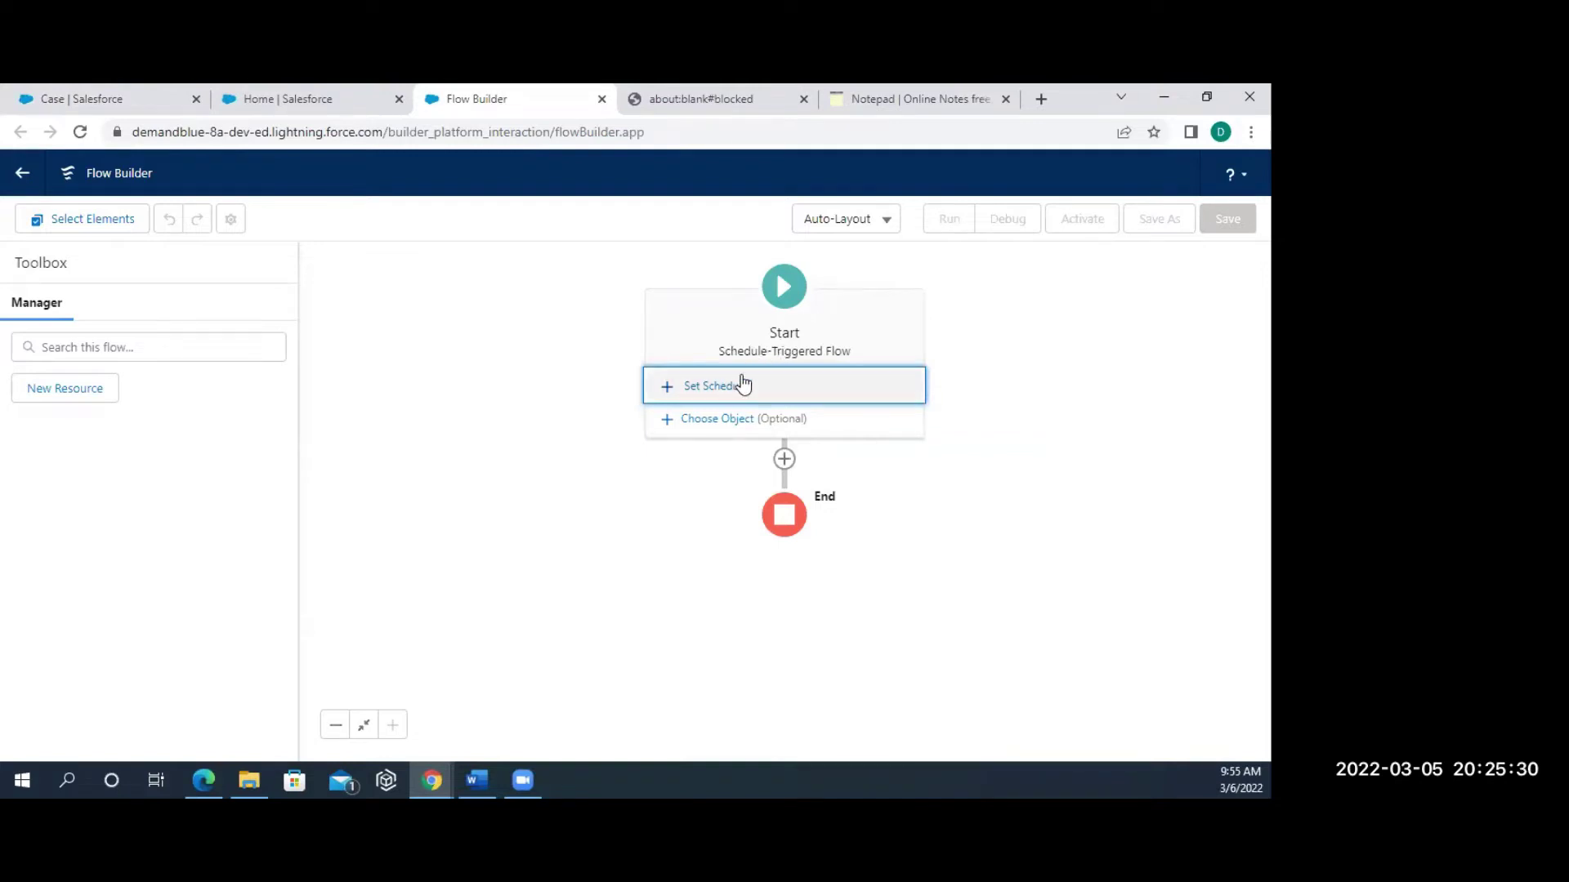
pyautogui.click(722, 395)
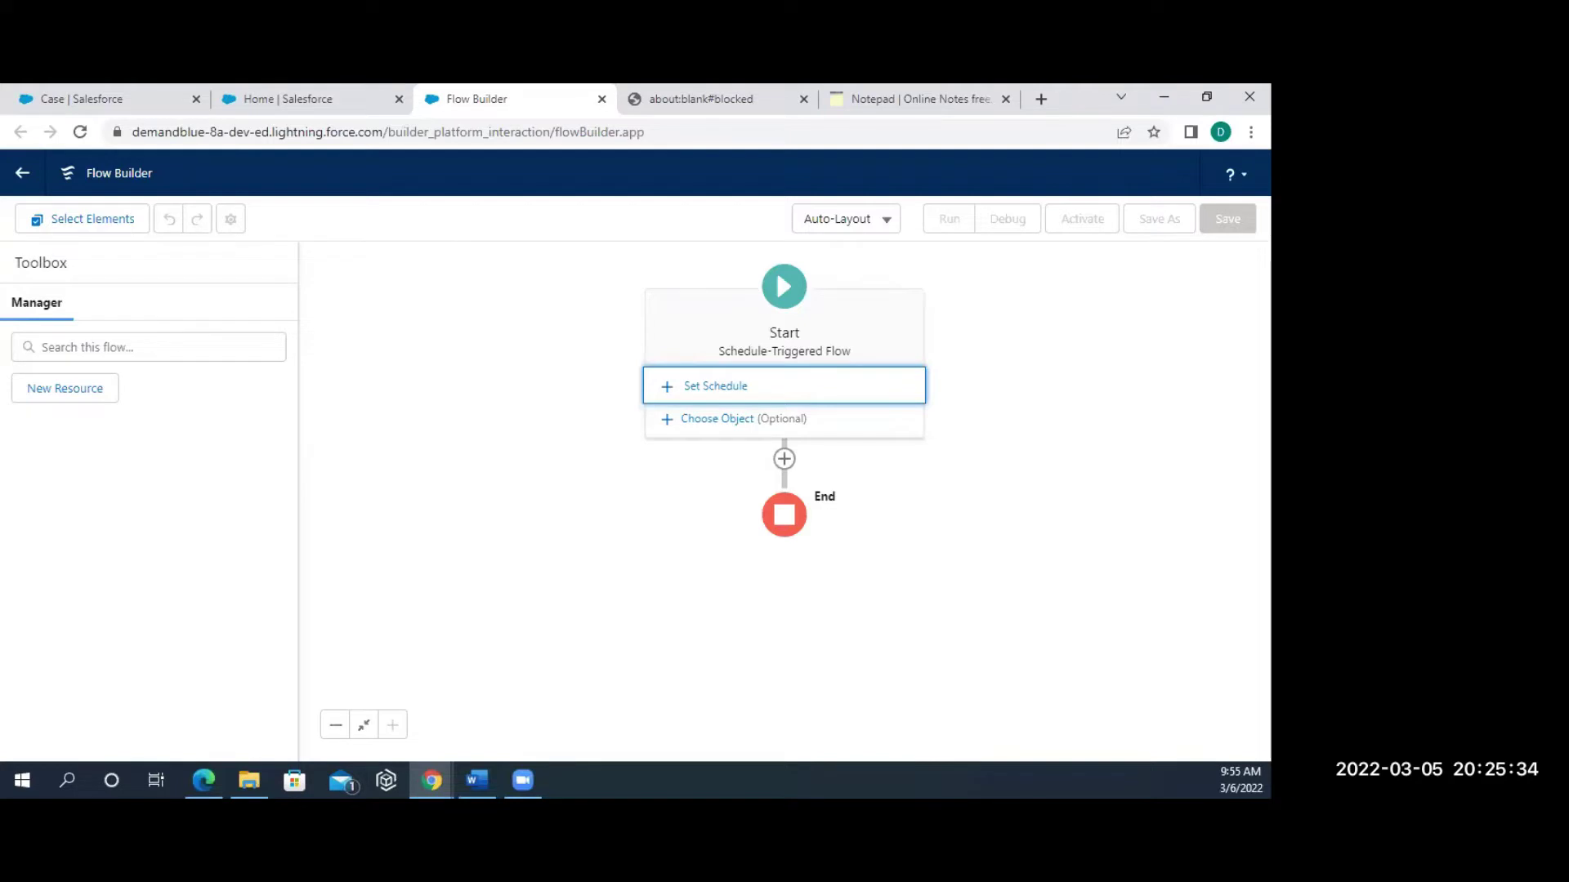
pyautogui.click(709, 394)
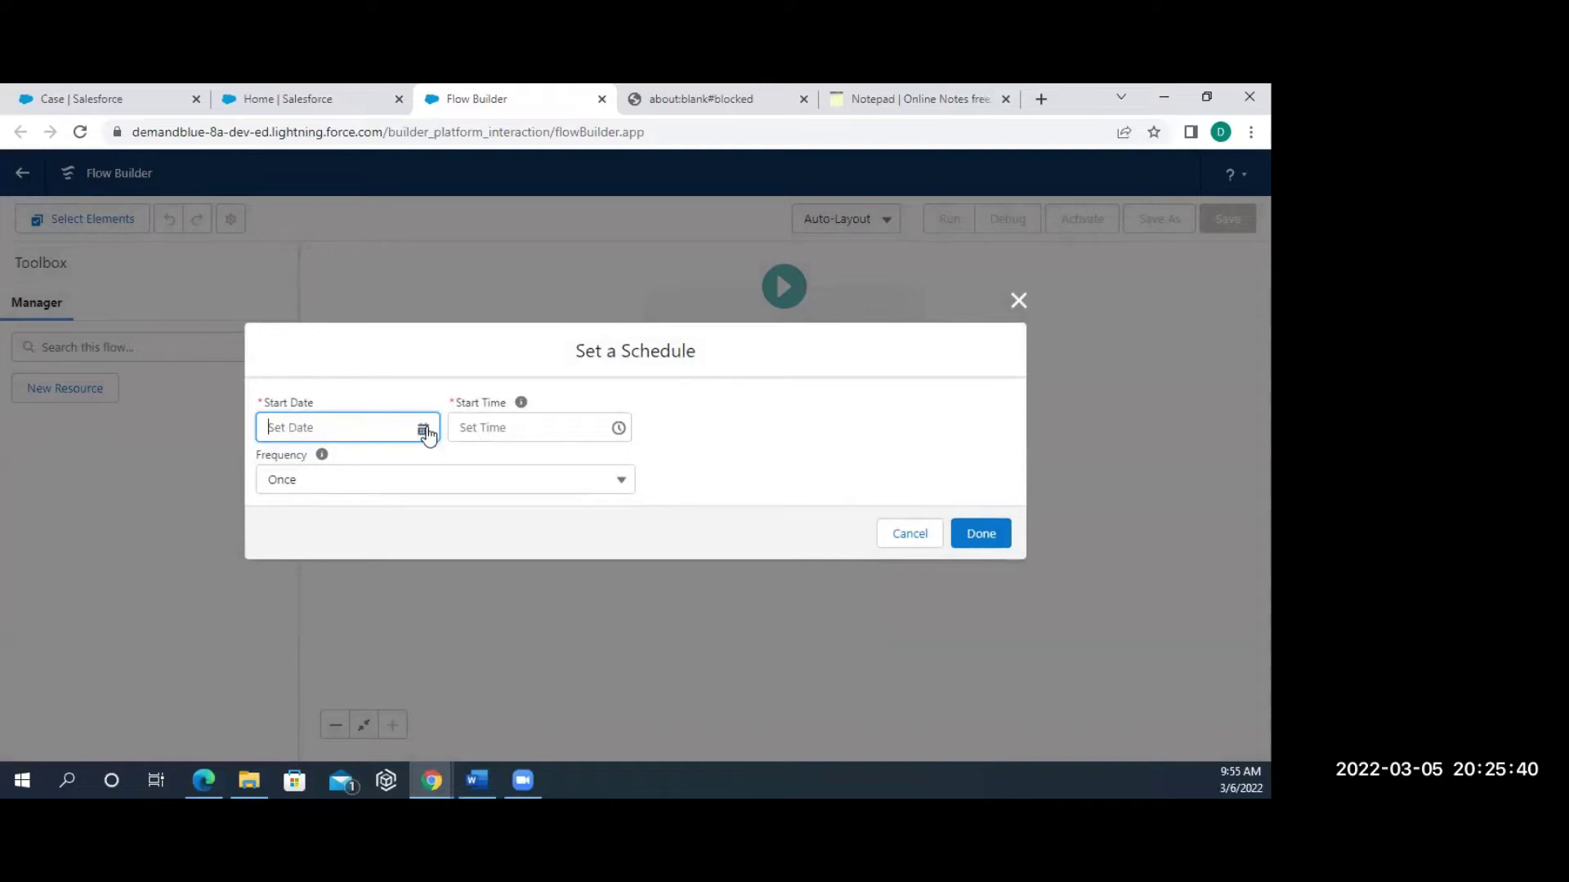
pyautogui.click(425, 429)
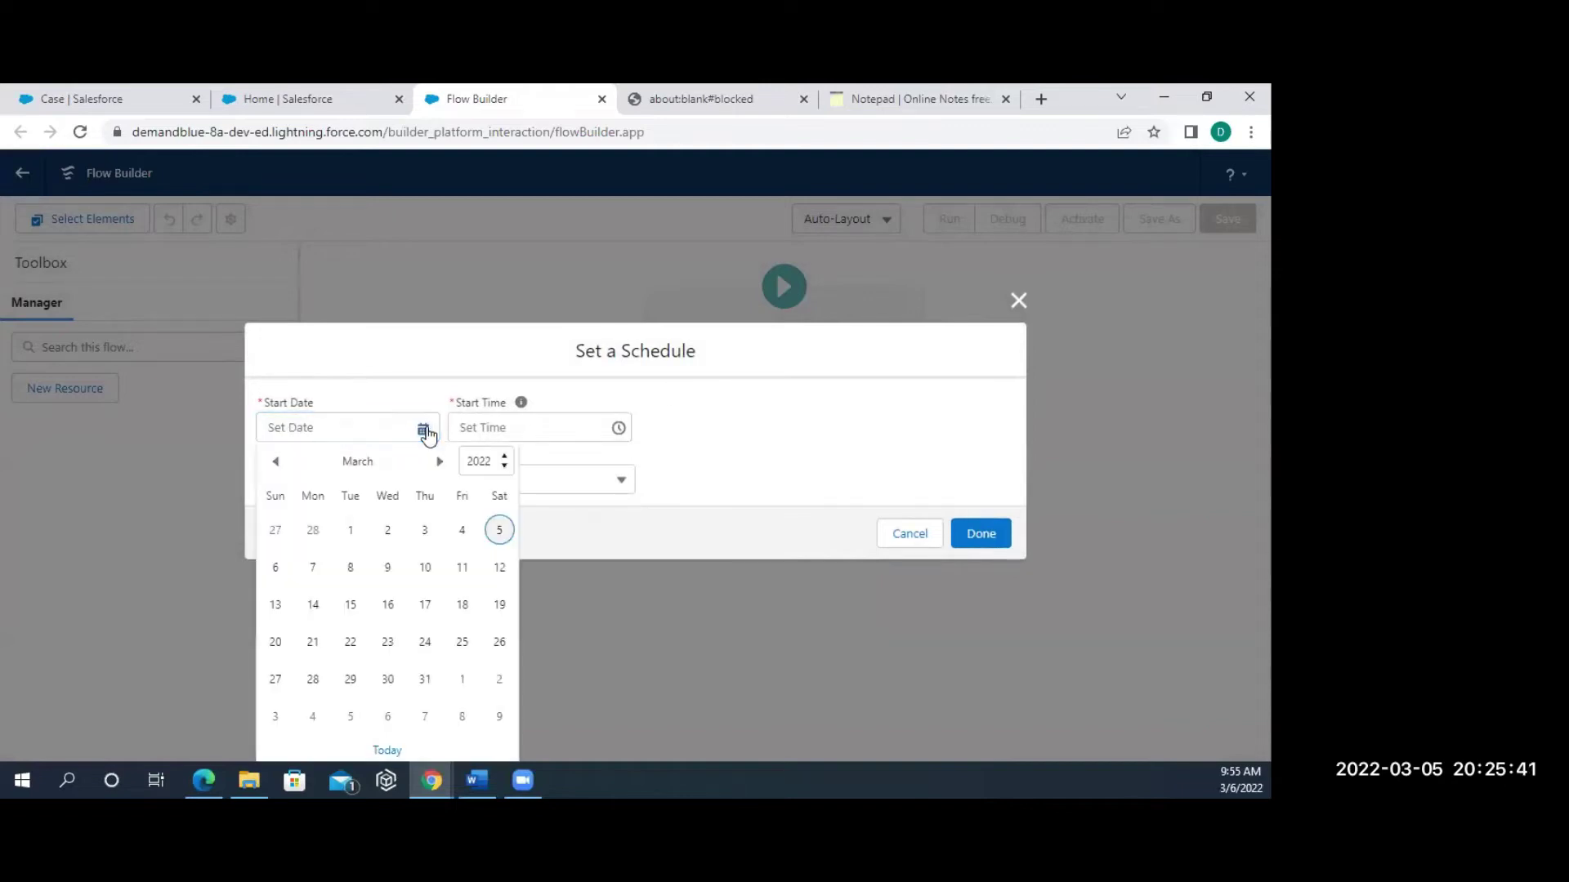
pyautogui.click(498, 529)
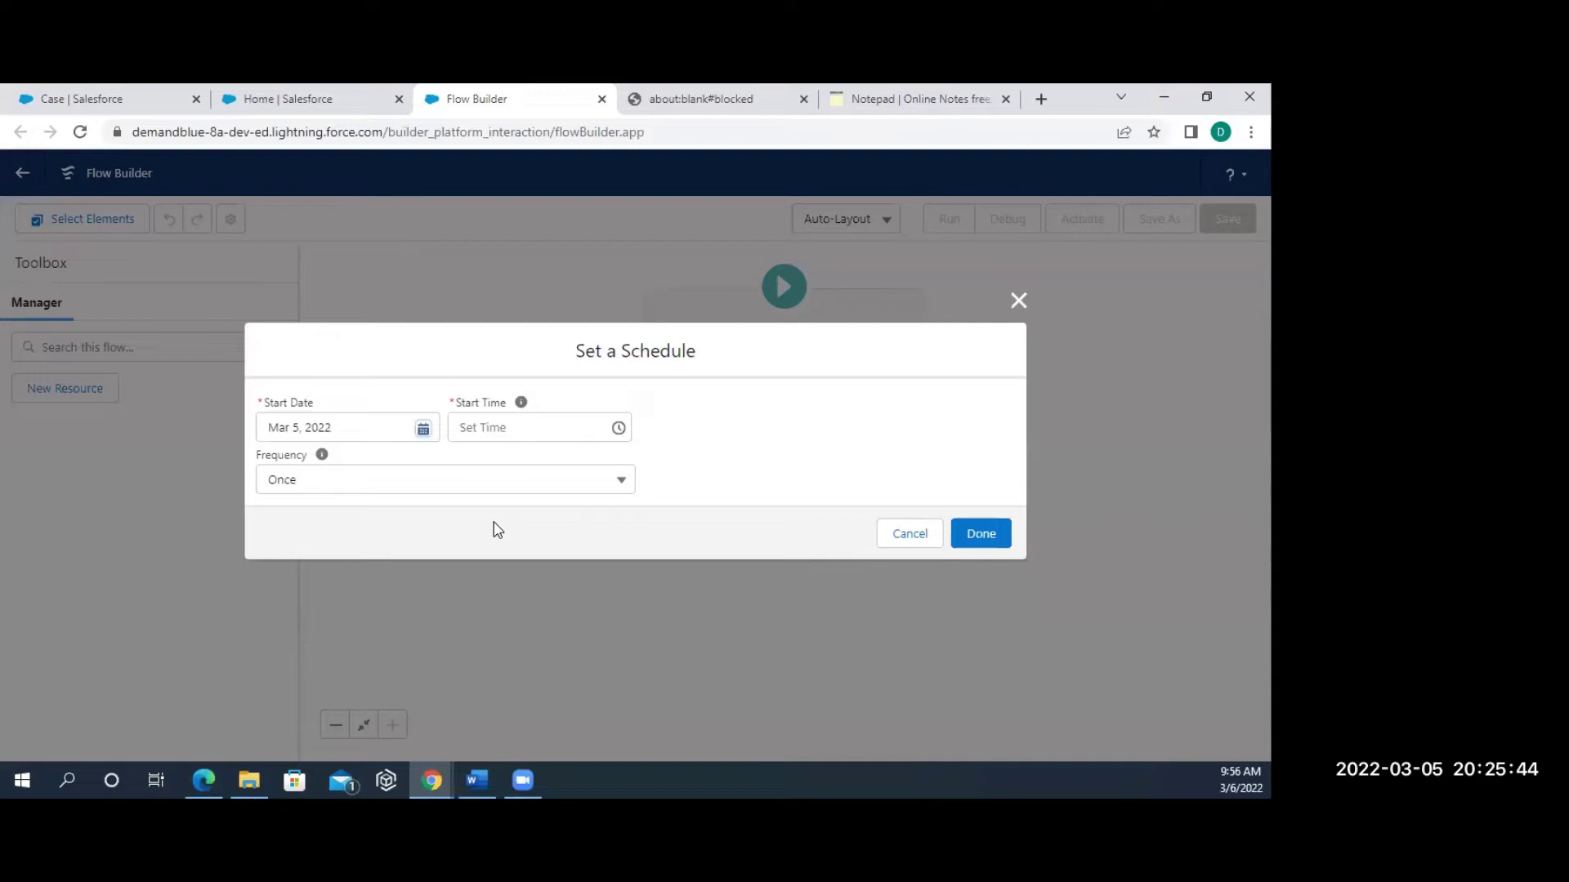
# Set the schedule's start time to 10:15 AM.
pyautogui.click(619, 429)
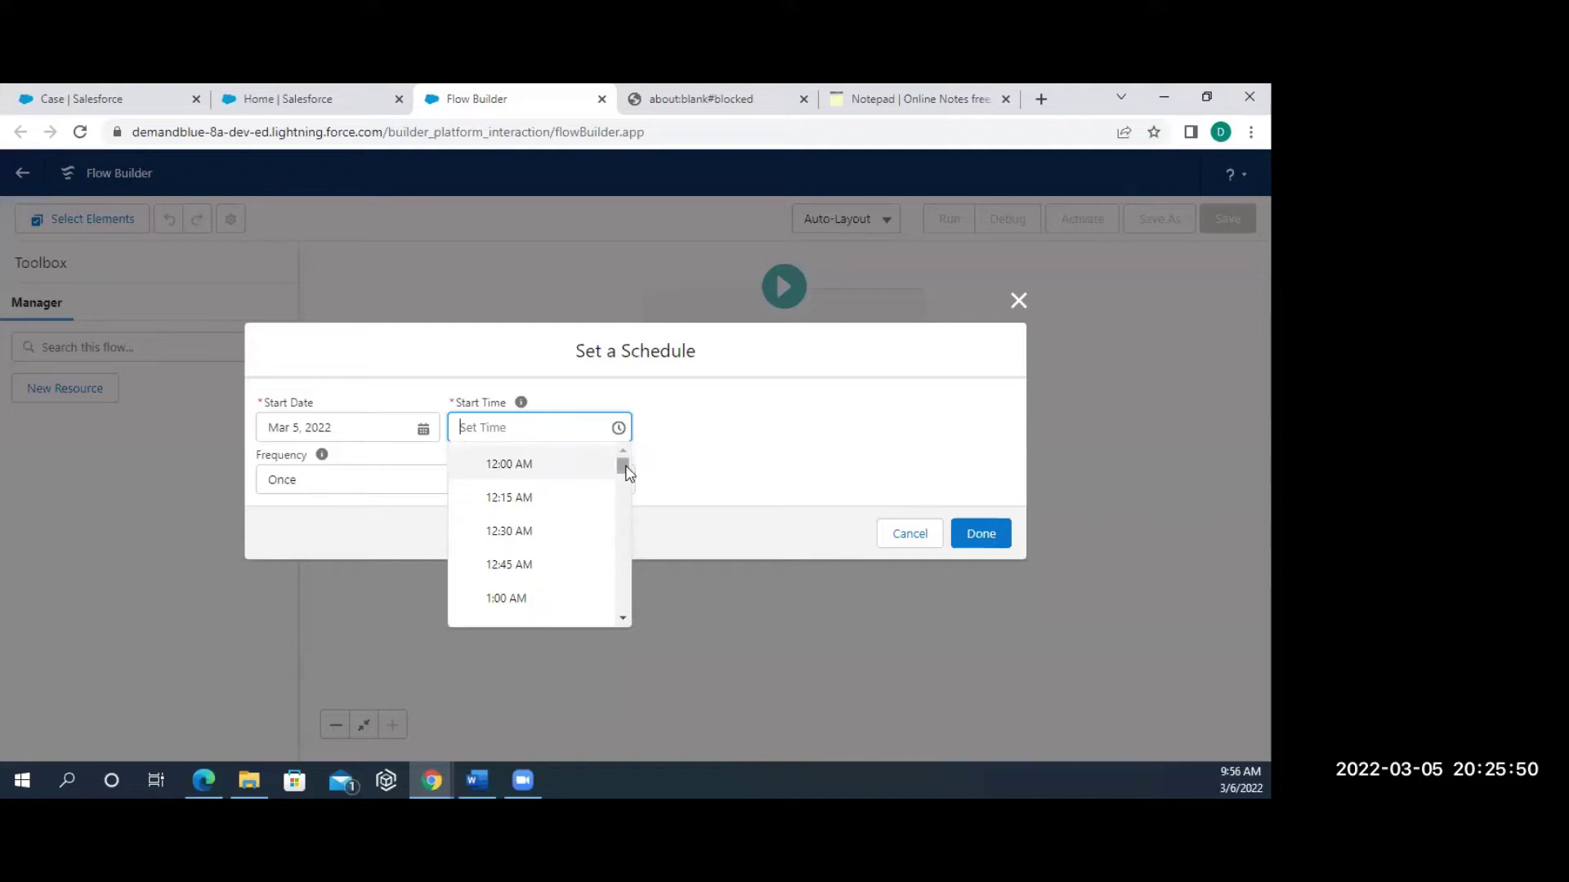
pyautogui.click(623, 451)
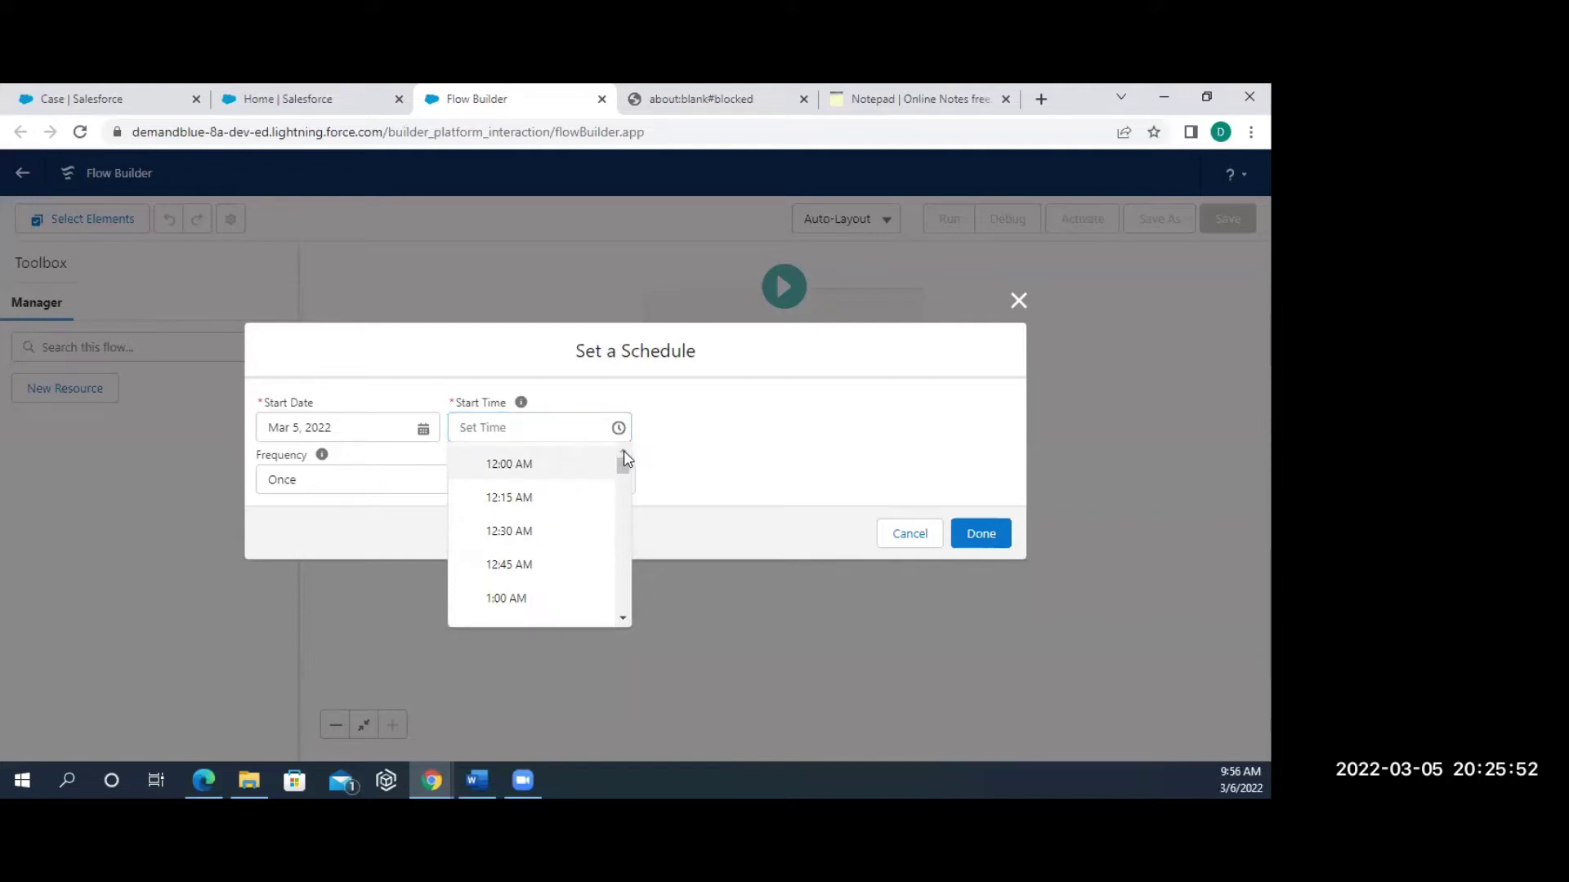
pyautogui.click(622, 620)
pyautogui.click(622, 620)
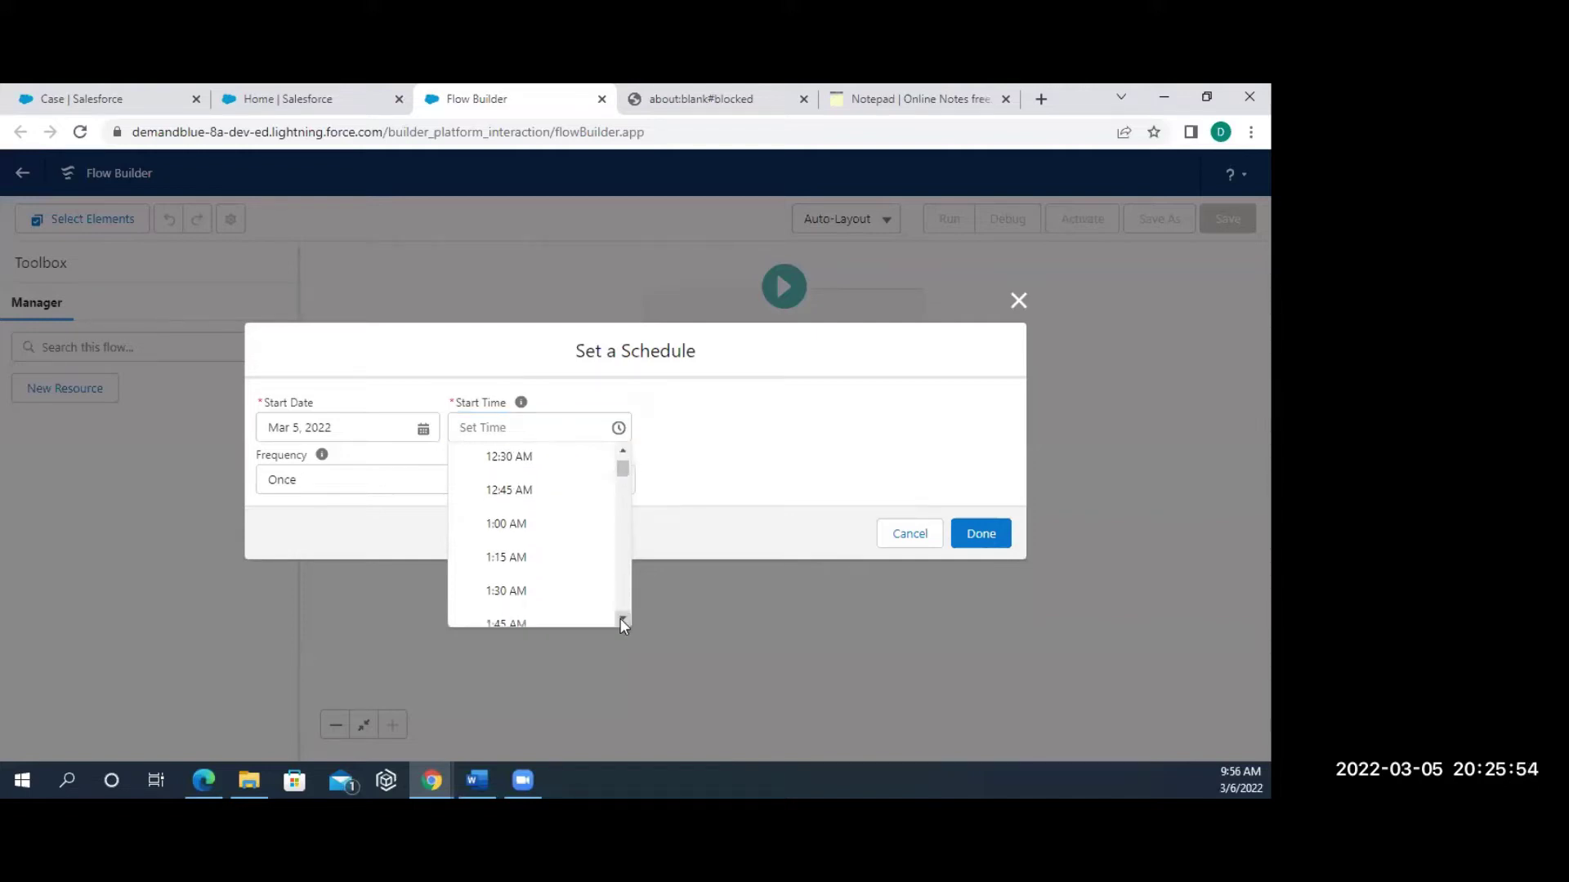
pyautogui.click(622, 620)
pyautogui.click(622, 620)
pyautogui.click(622, 620)
pyautogui.click(622, 620)
pyautogui.click(621, 620)
pyautogui.click(622, 620)
pyautogui.click(622, 621)
pyautogui.click(622, 620)
pyautogui.click(622, 621)
pyautogui.click(622, 620)
pyautogui.moveTo(622, 620); pyautogui.dragTo(622, 620)
pyautogui.click(510, 610)
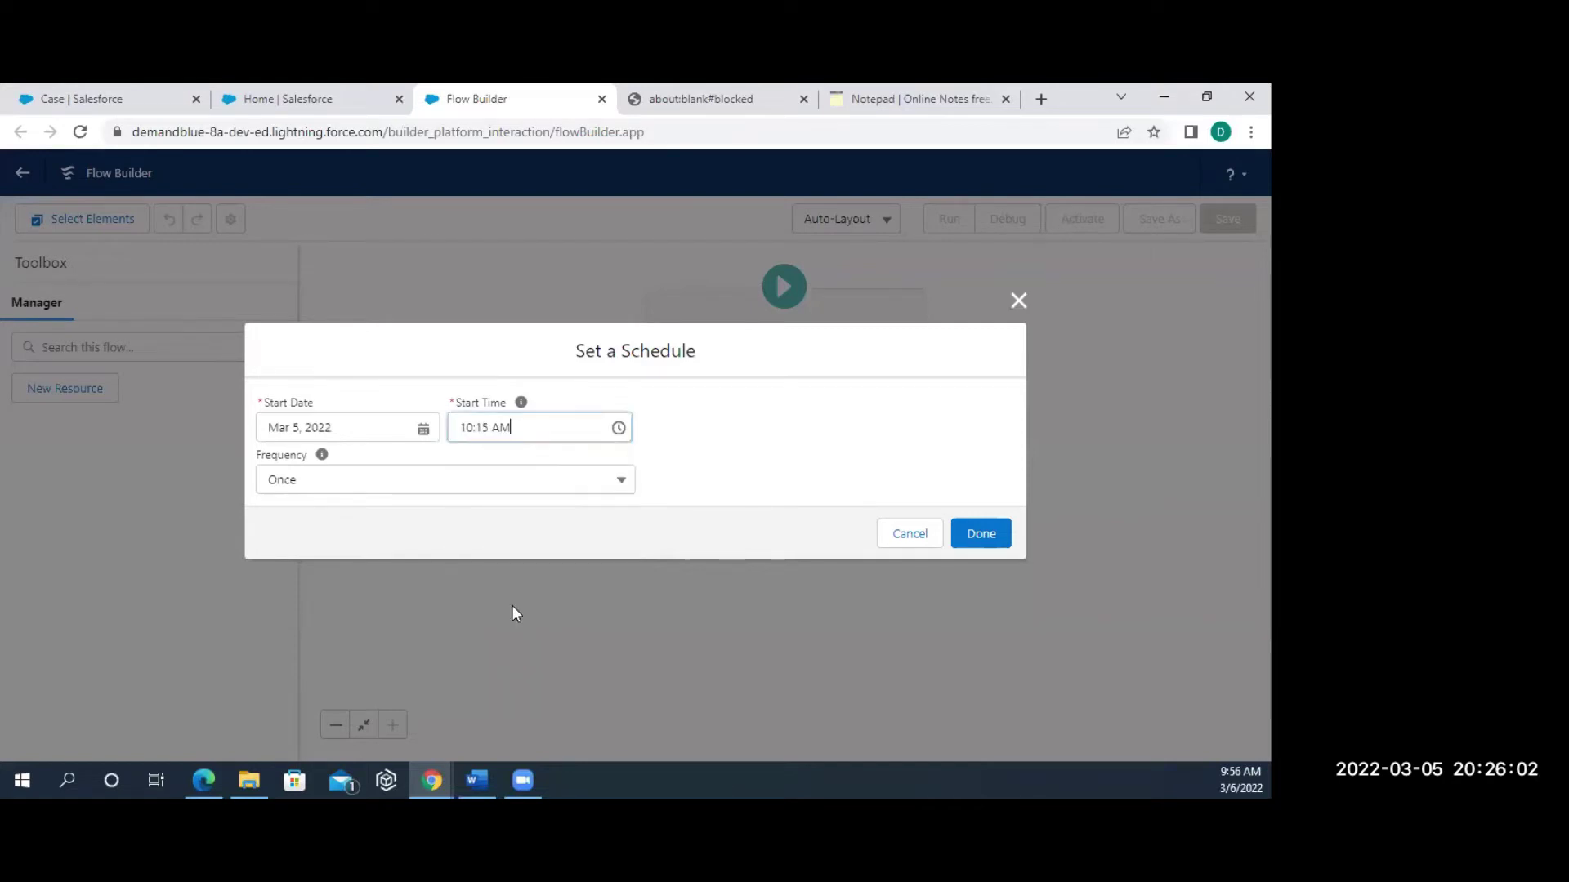
# Set the schedule's frequency to Daily and apply the schedule.
pyautogui.click(342, 482)
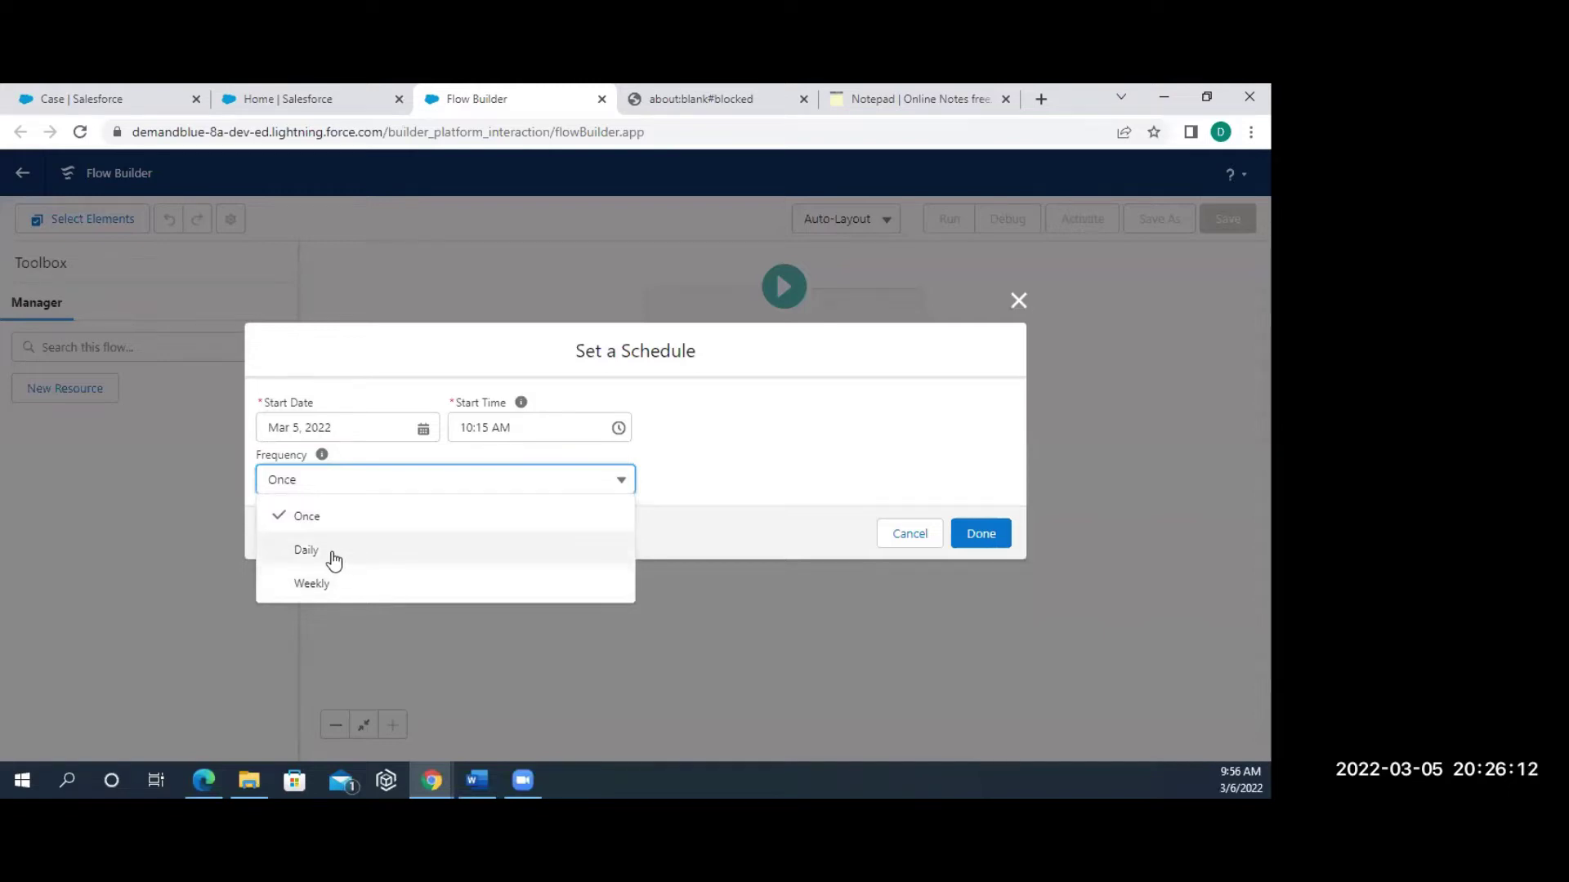
pyautogui.click(334, 559)
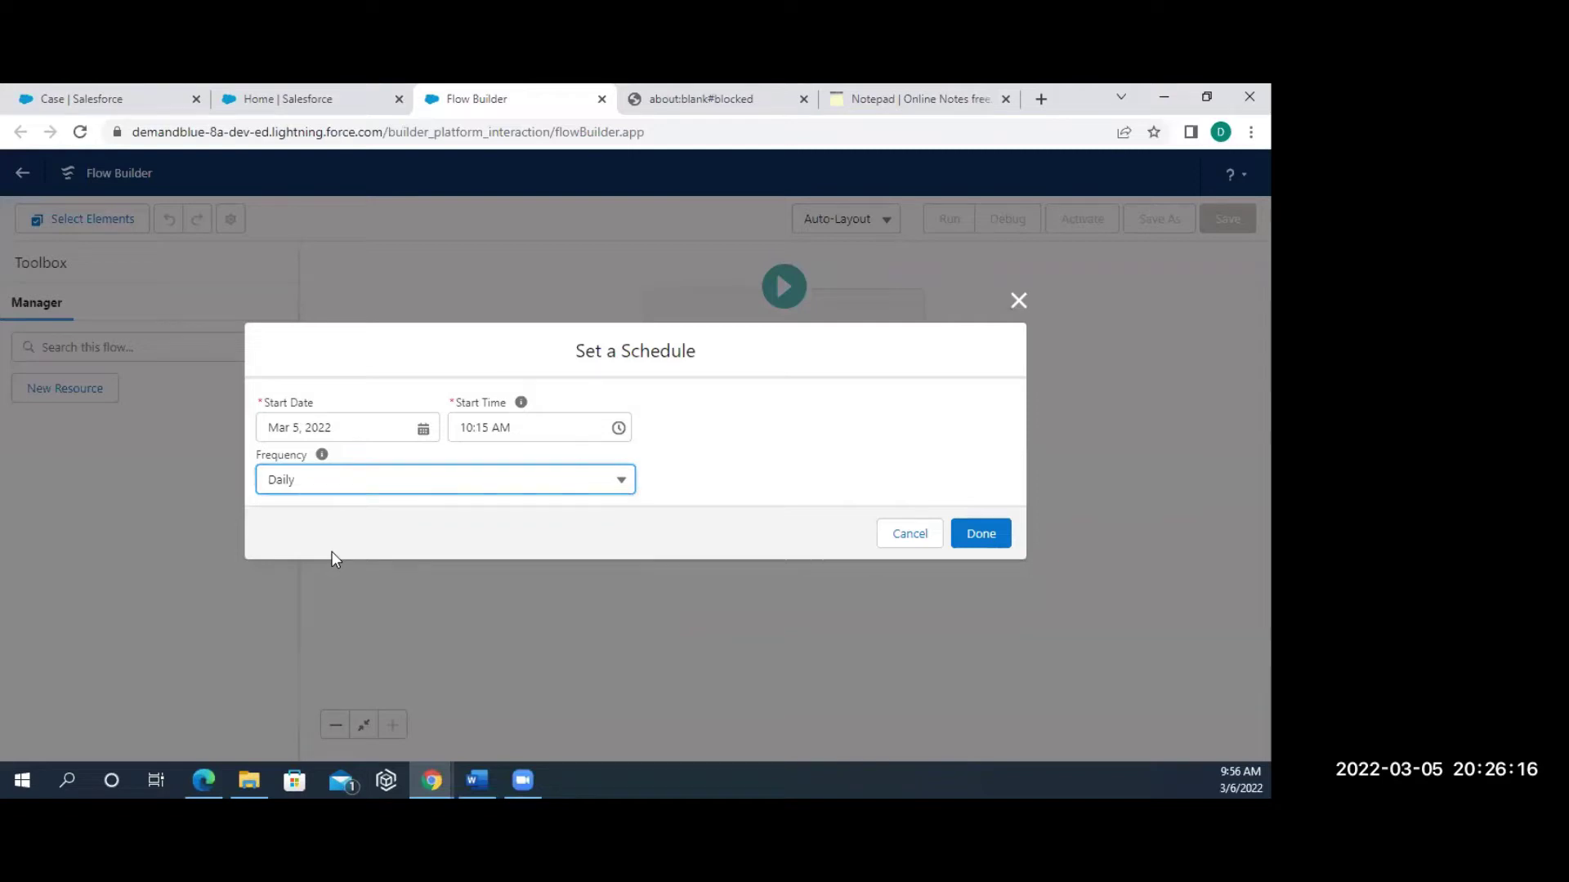
pyautogui.click(981, 545)
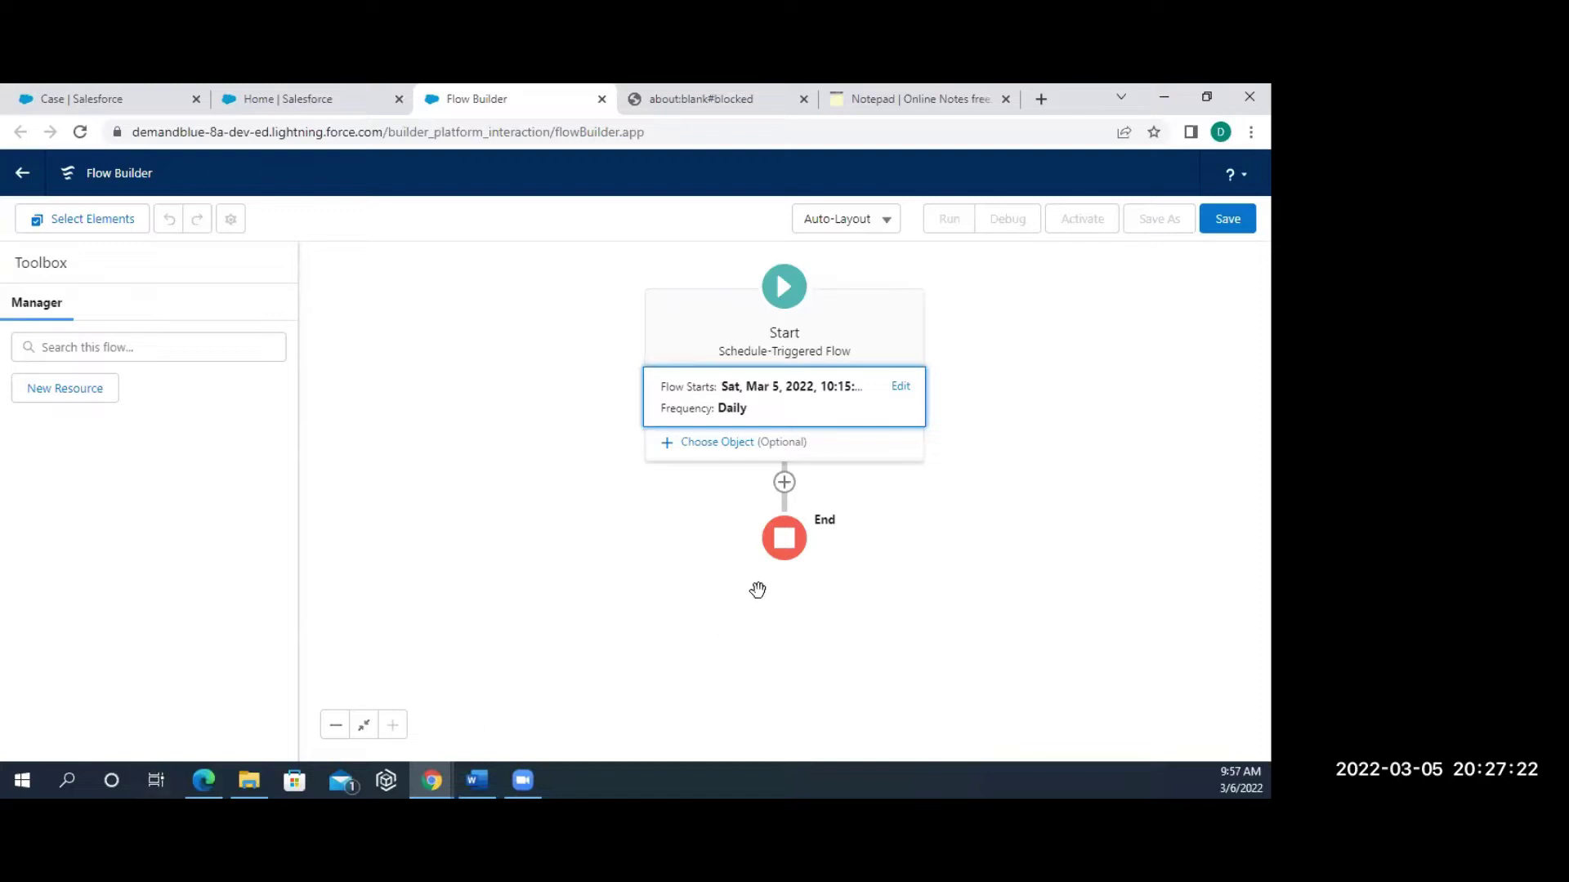
# Add a Get Records element between Start and End and label it "Get All Verified Cases".
pyautogui.click(785, 487)
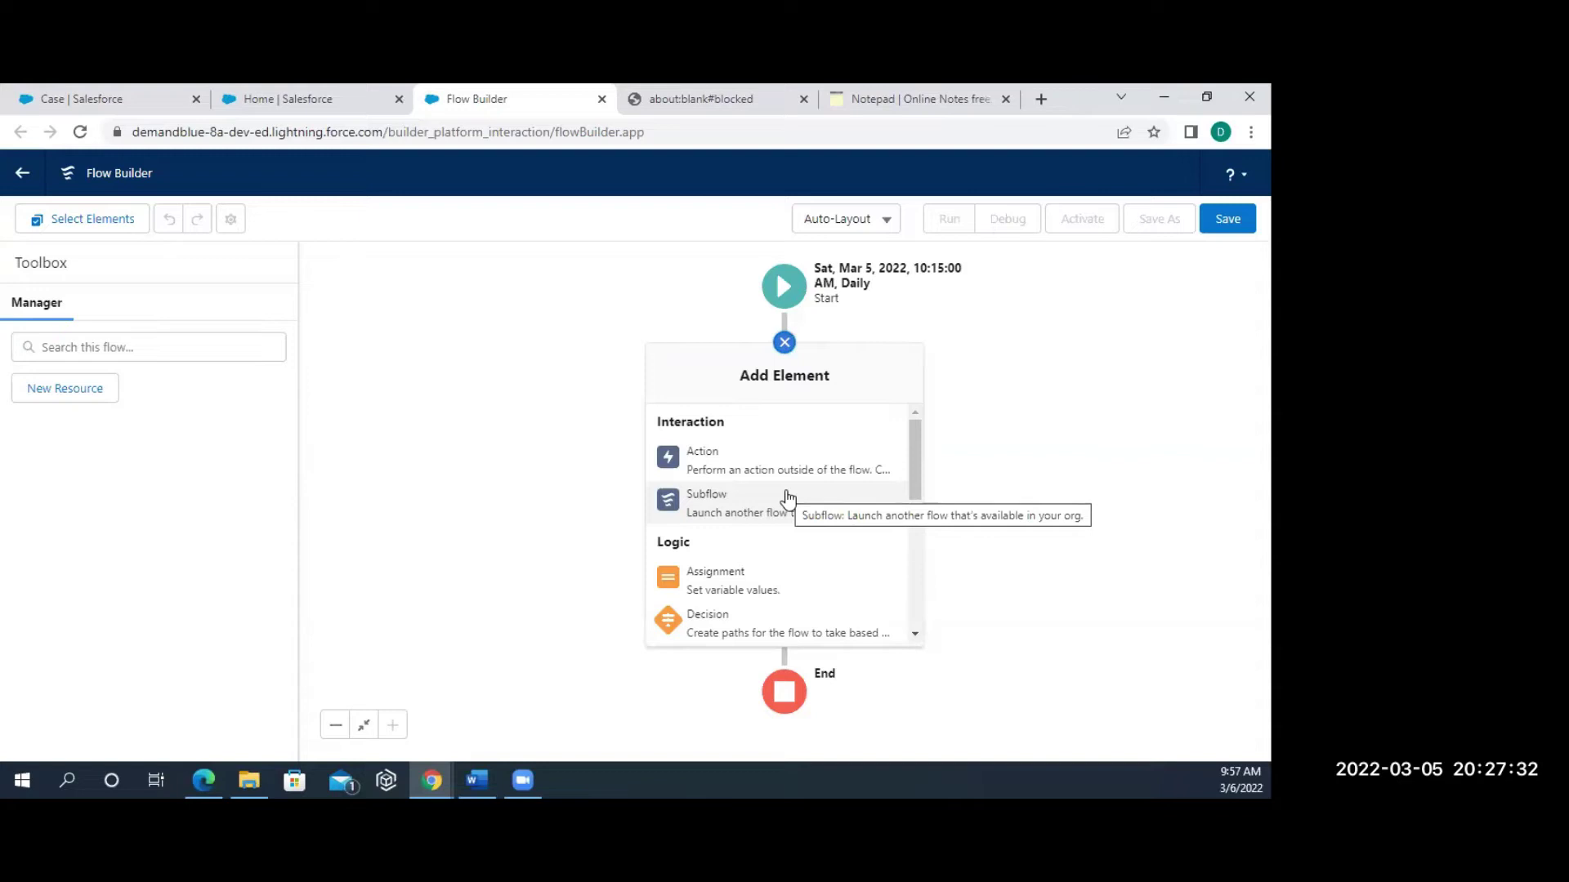
pyautogui.scroll(-3, 788, 498)
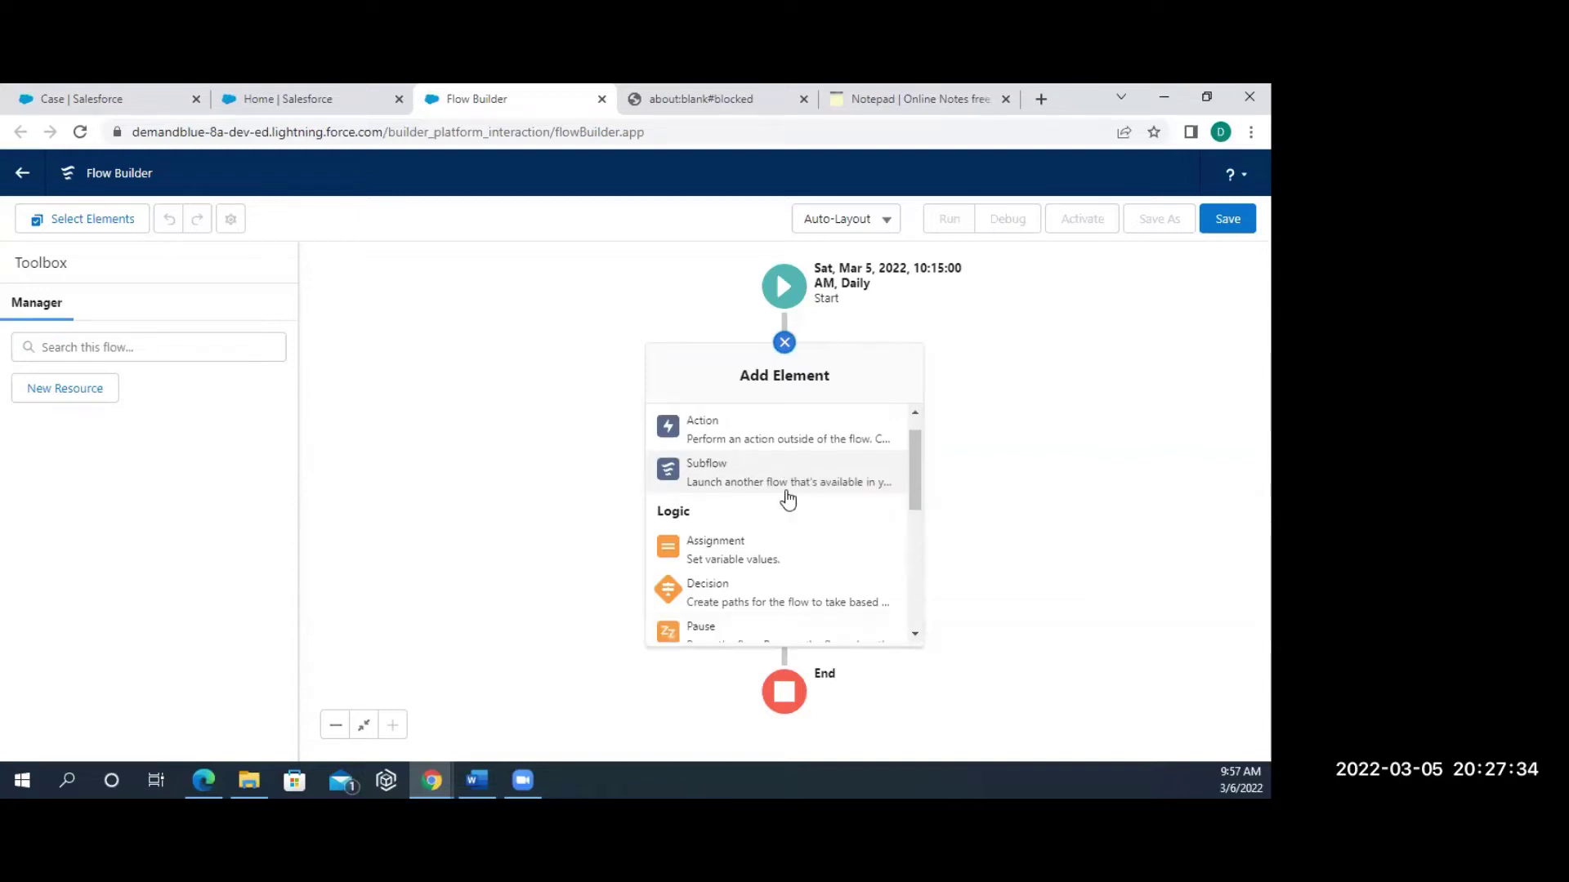
pyautogui.scroll(-4, 788, 498)
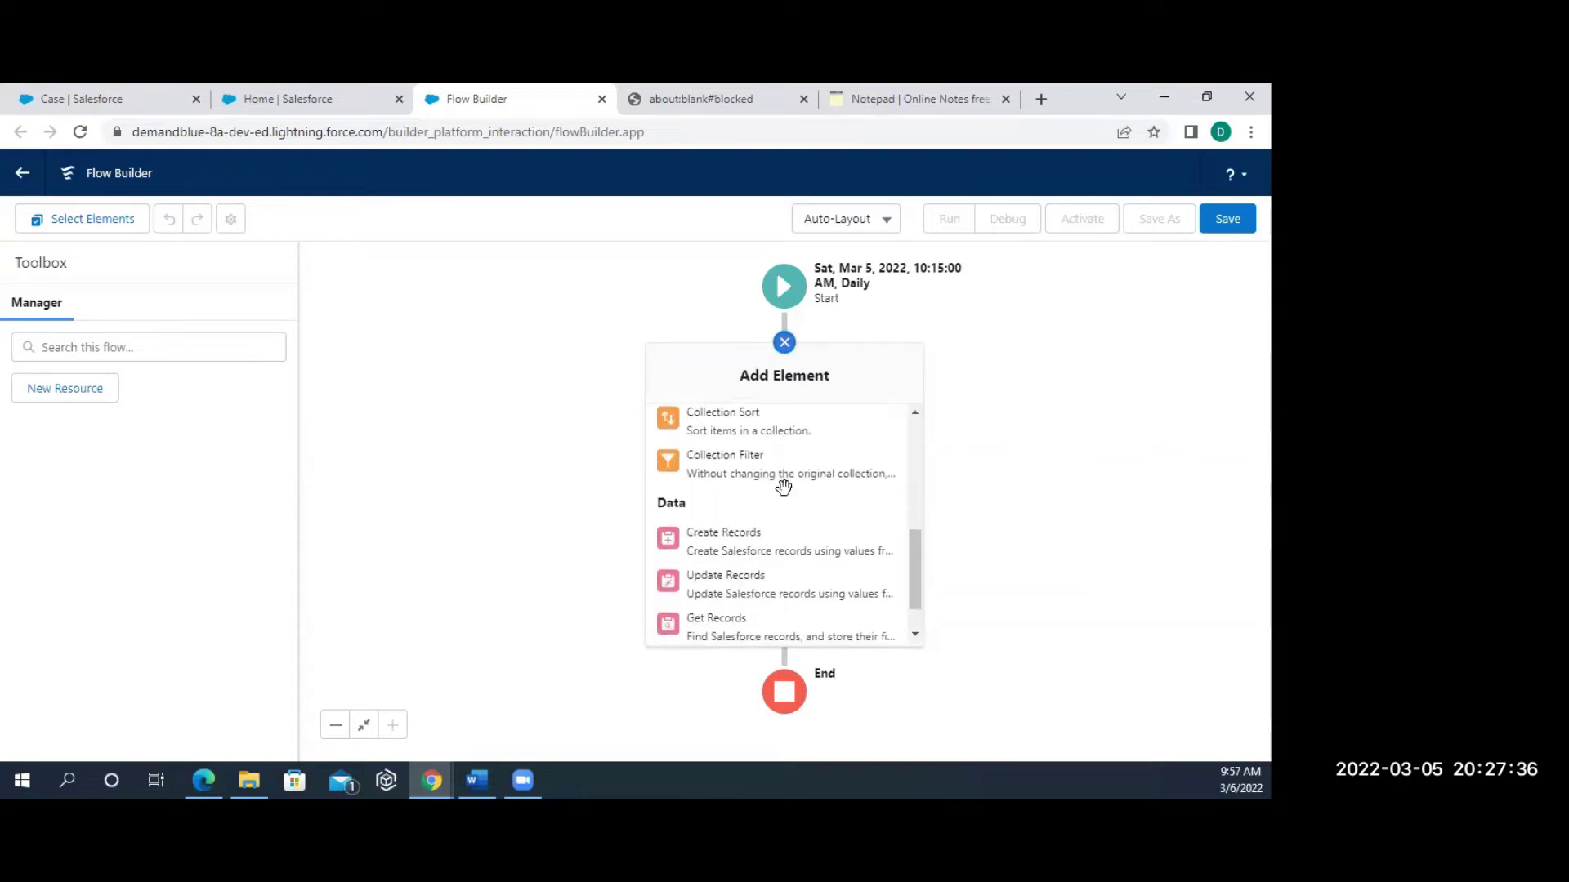
pyautogui.scroll(7, 785, 490)
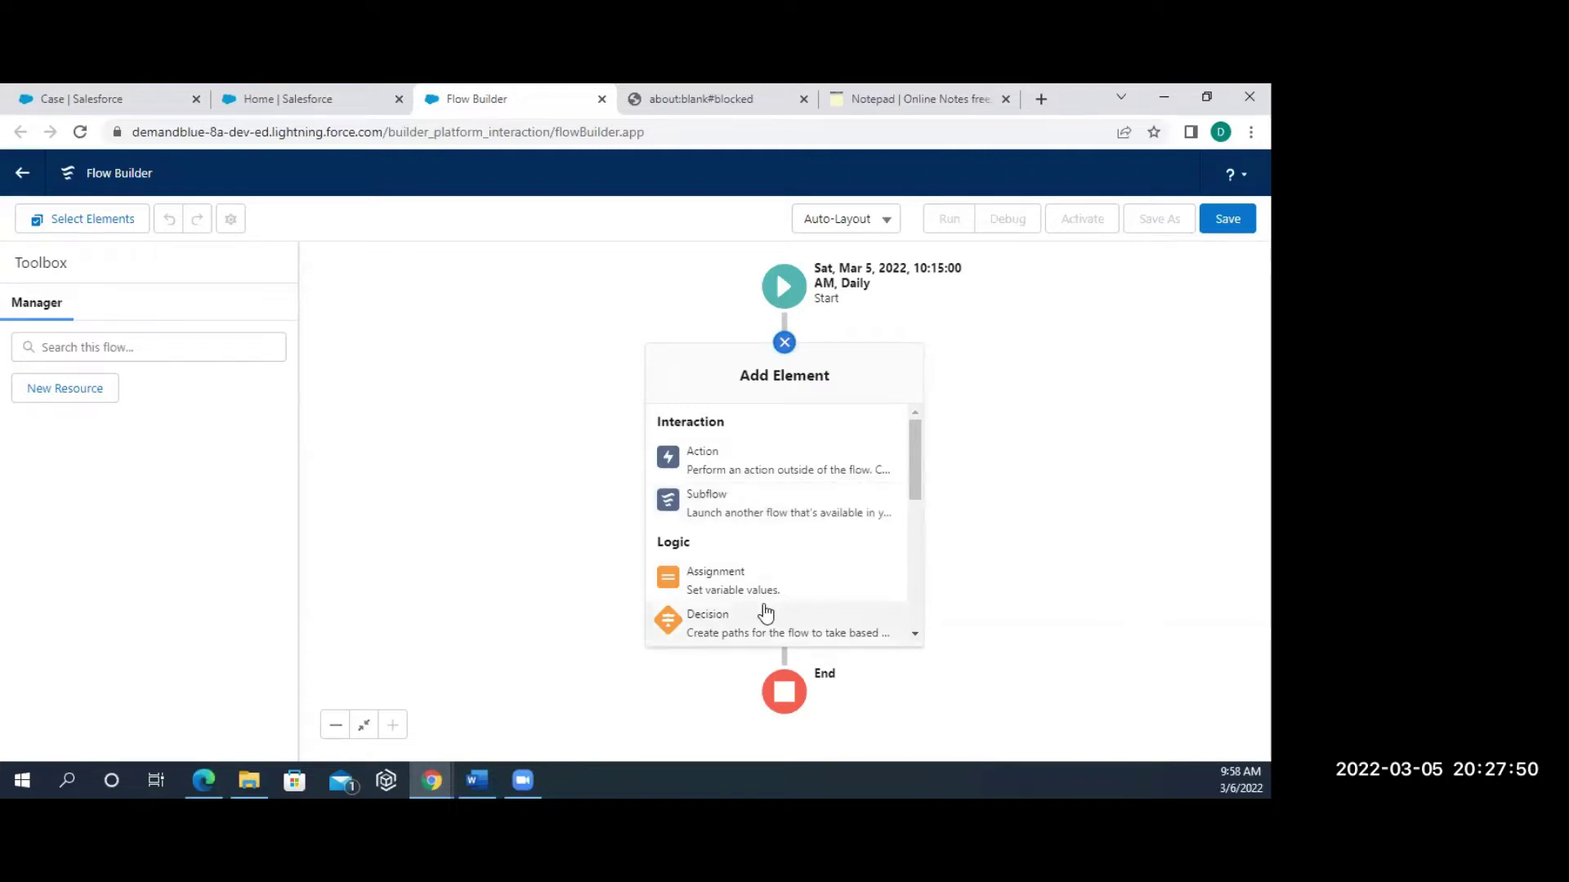
pyautogui.scroll(-4, 765, 613)
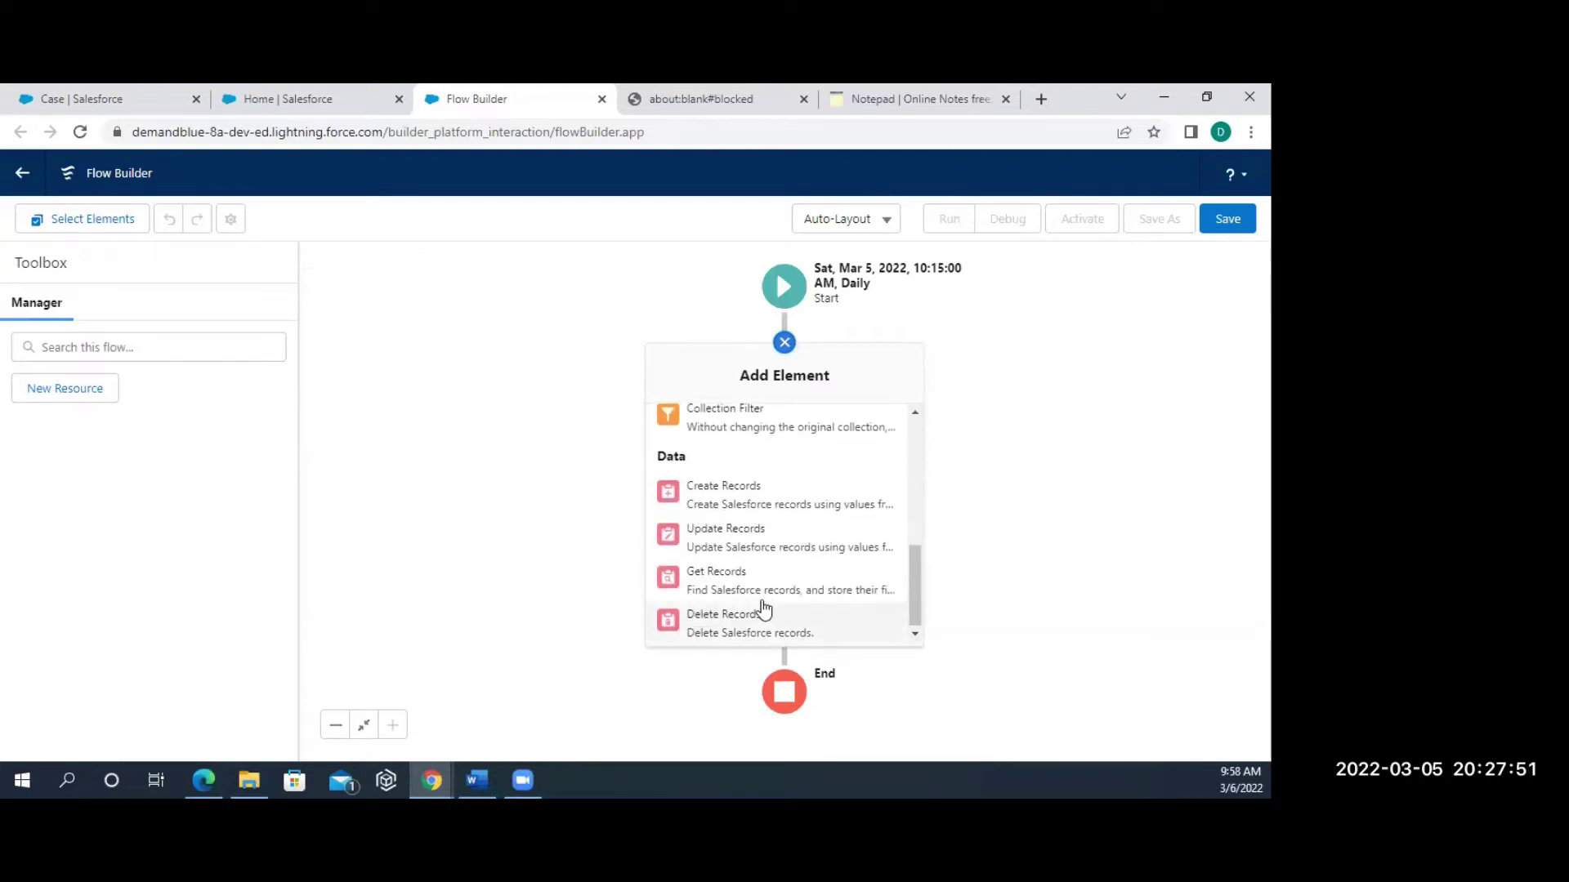
pyautogui.click(719, 576)
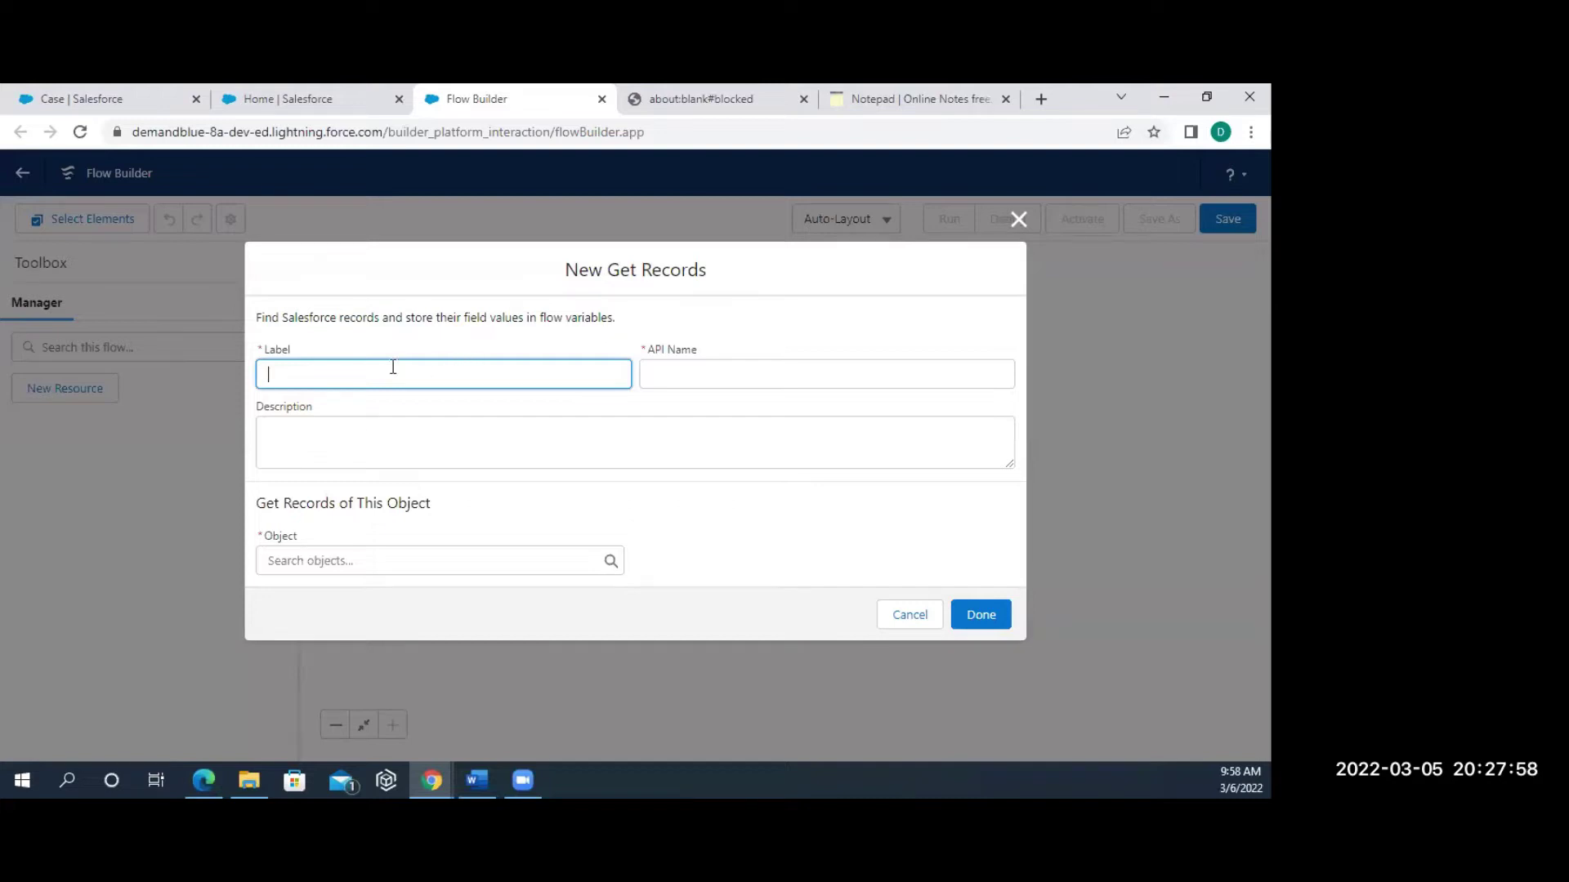
pyautogui.write('Get All Verified Cases')
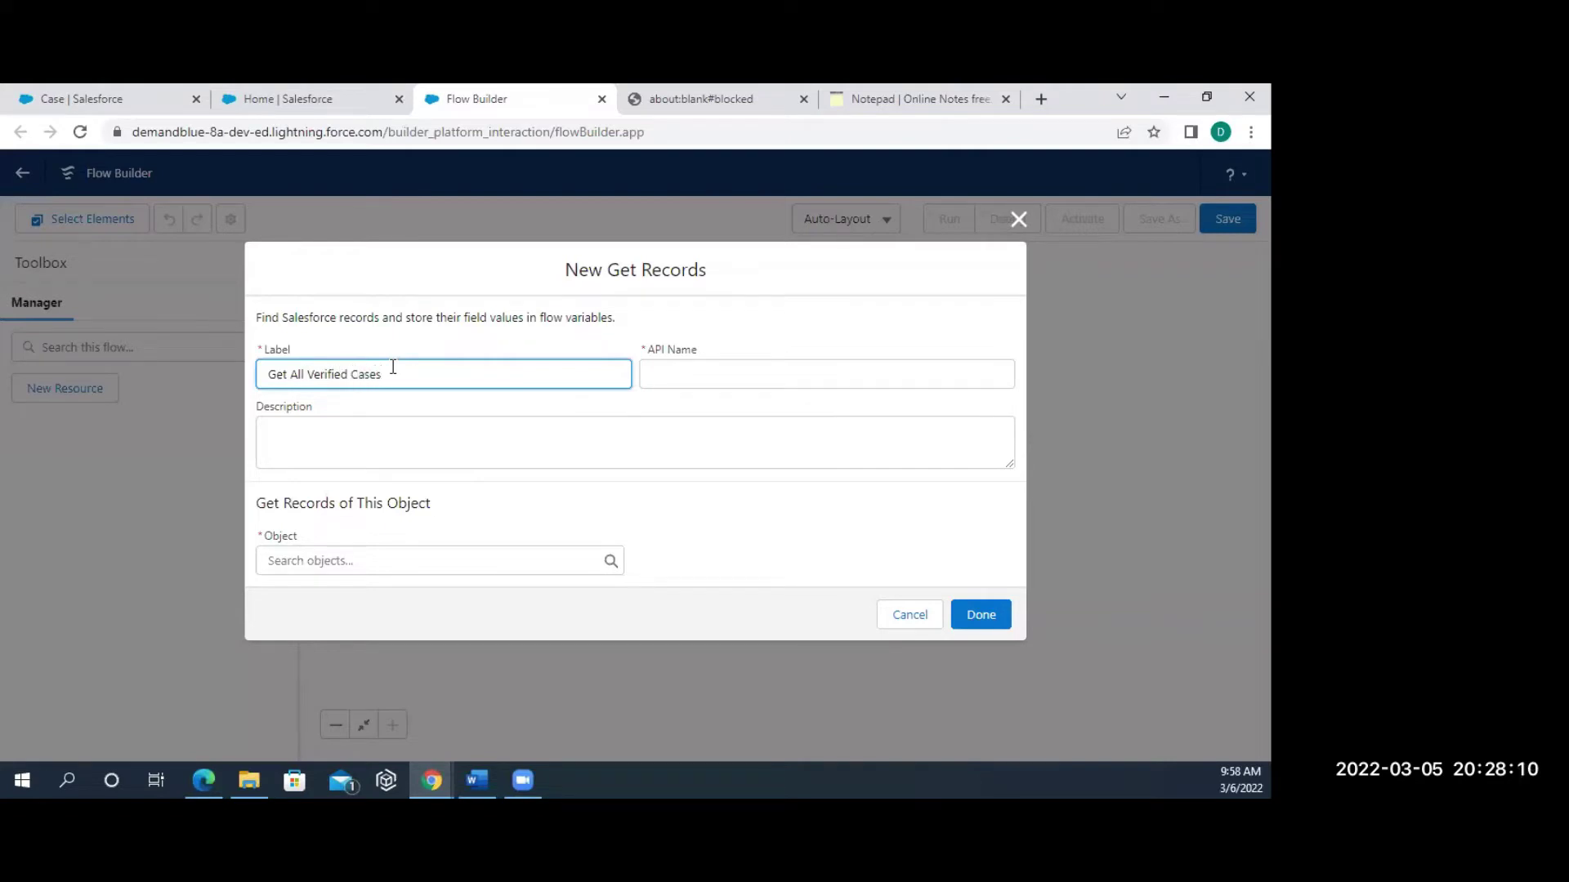
pyautogui.click(427, 454)
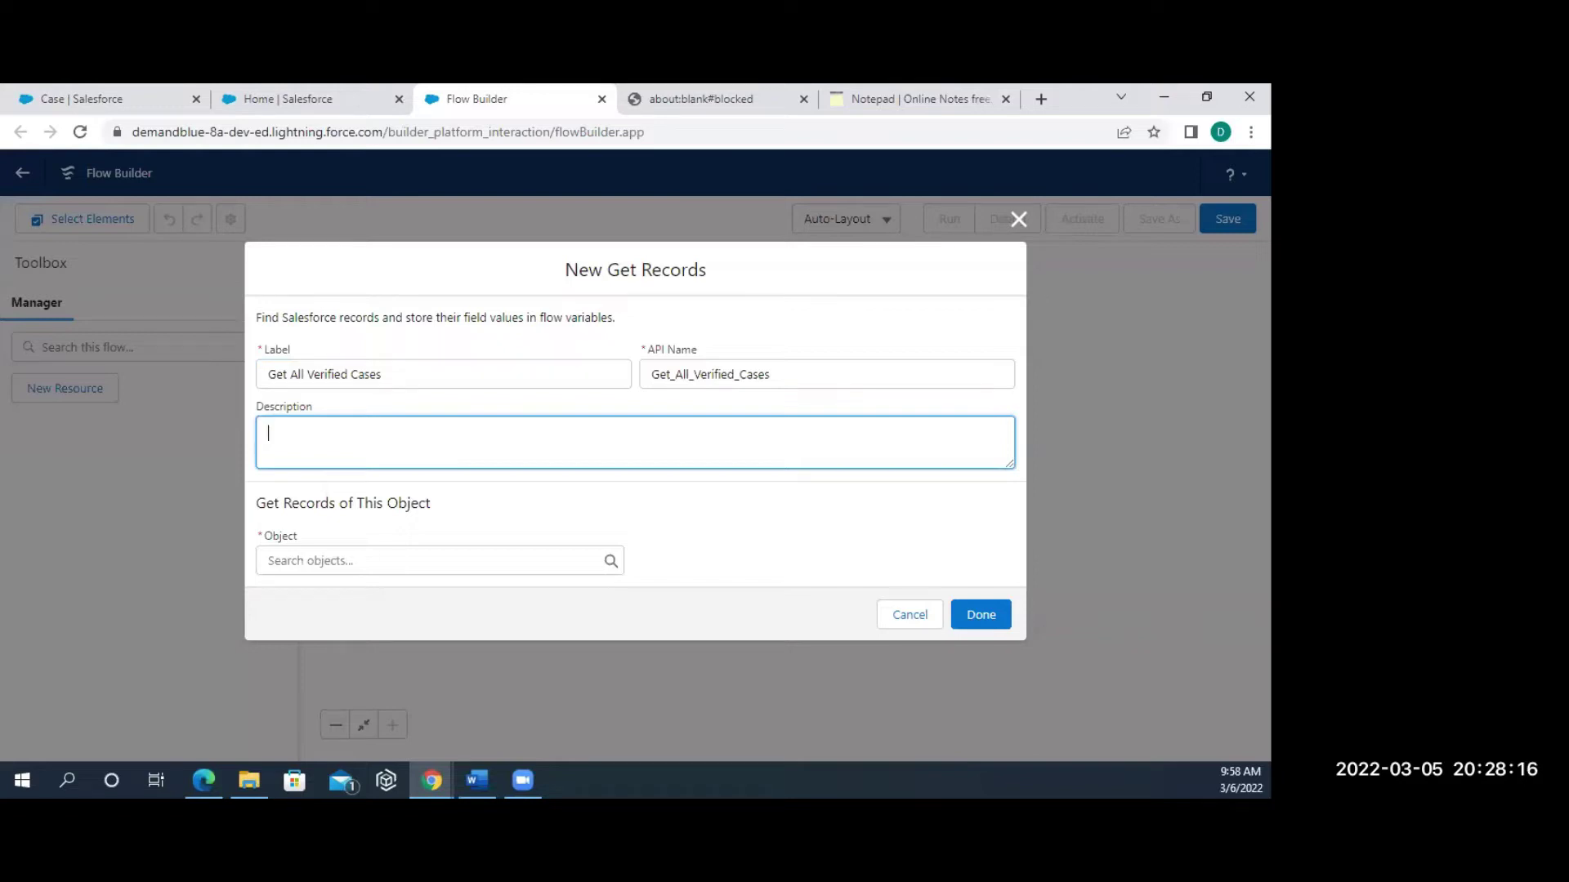
# Choose Case as the object whose records the Get Records element retrieves.
pyautogui.click(297, 558)
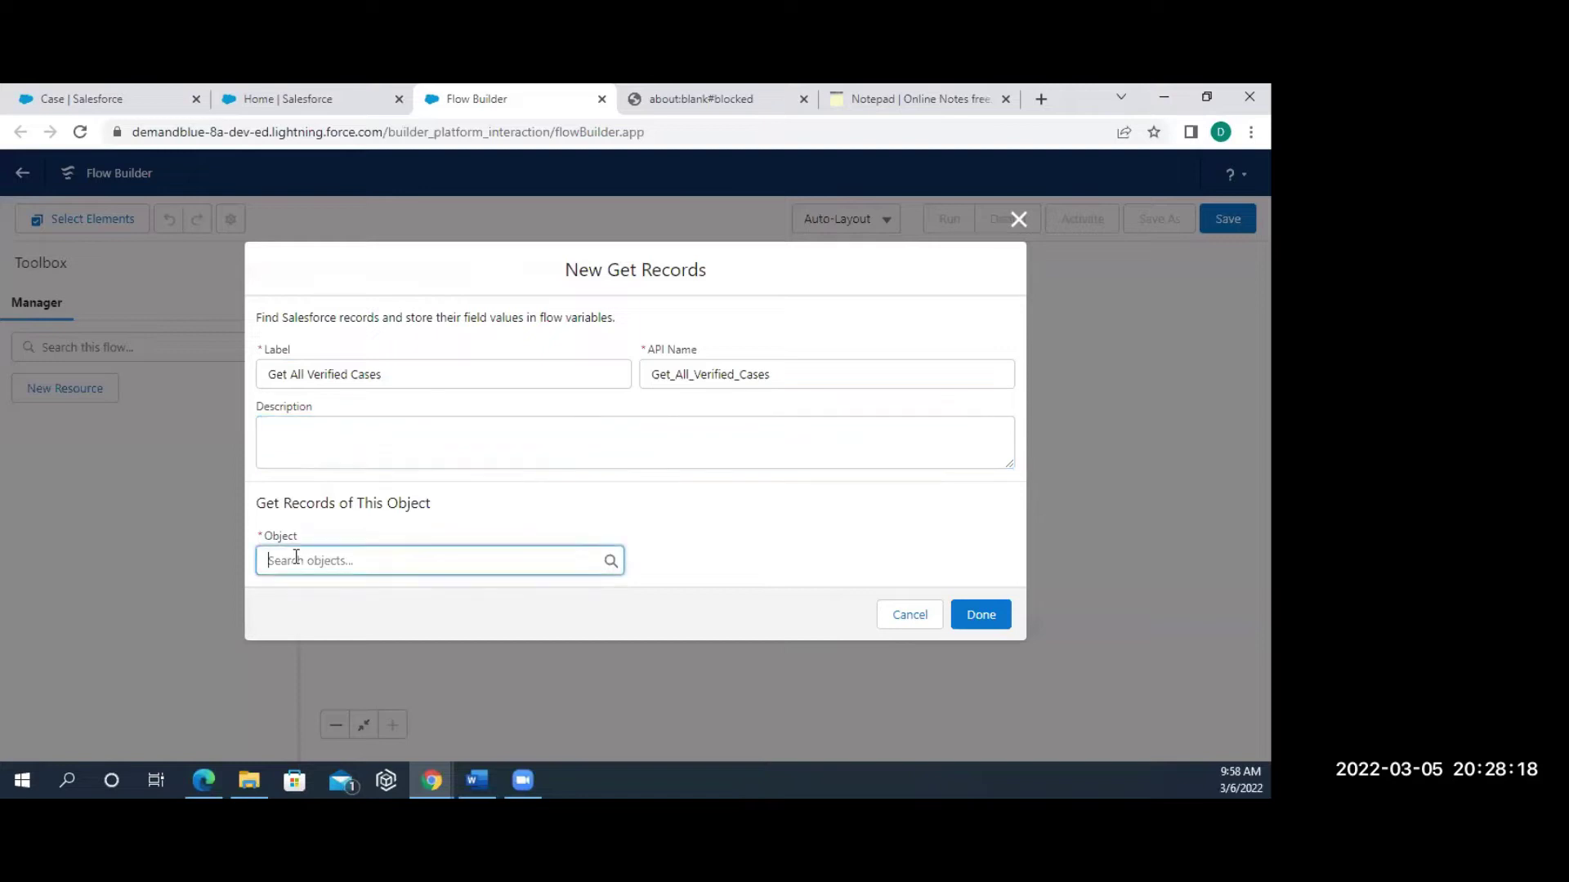
pyautogui.write('case')
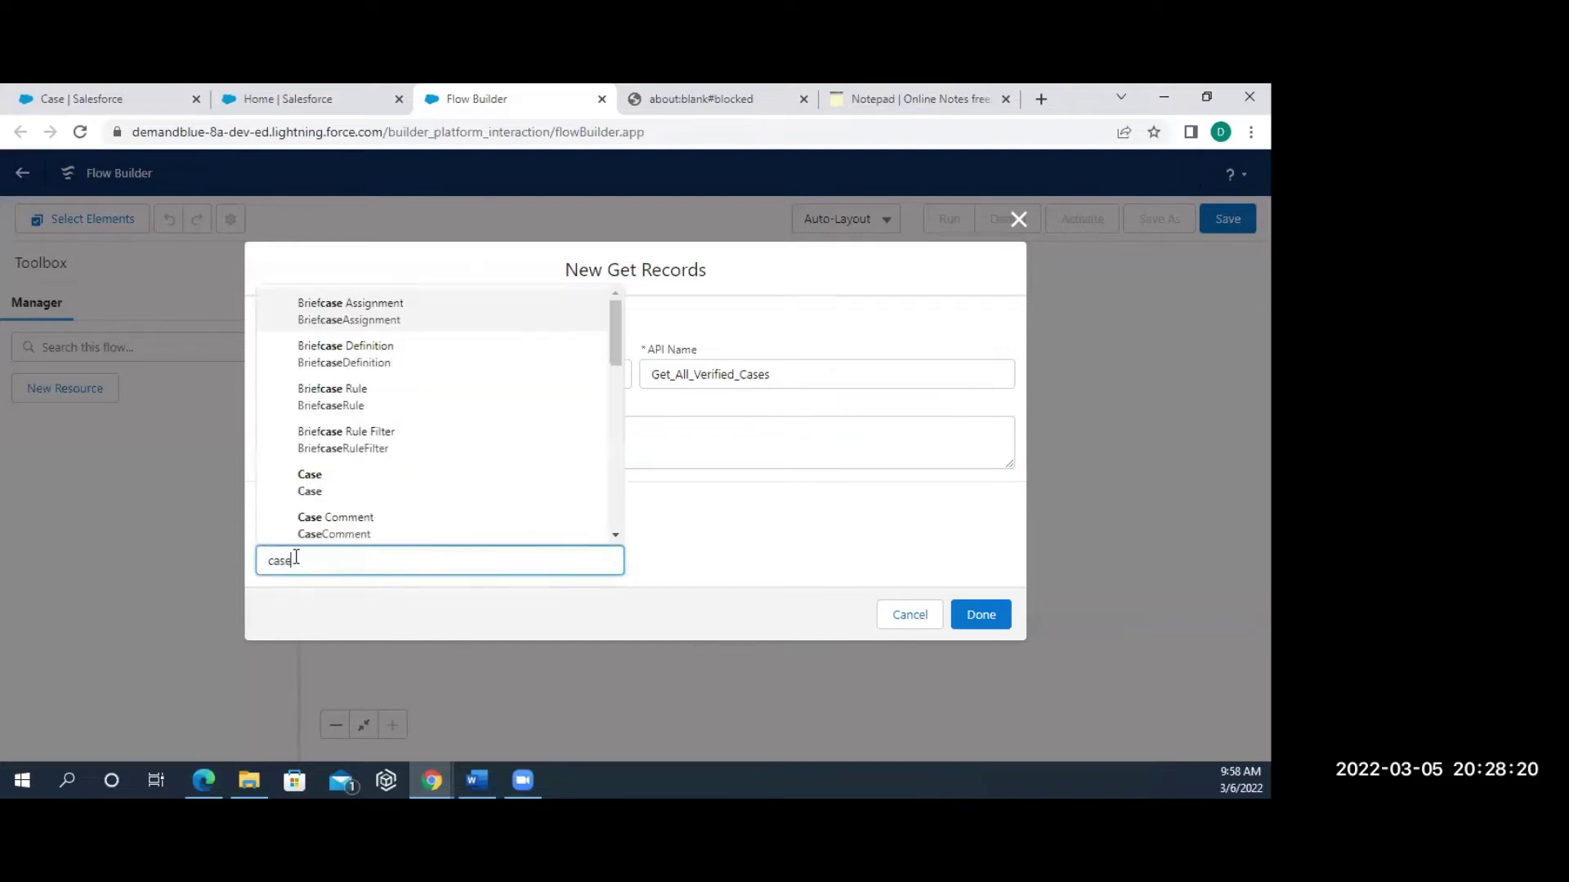
pyautogui.click(310, 482)
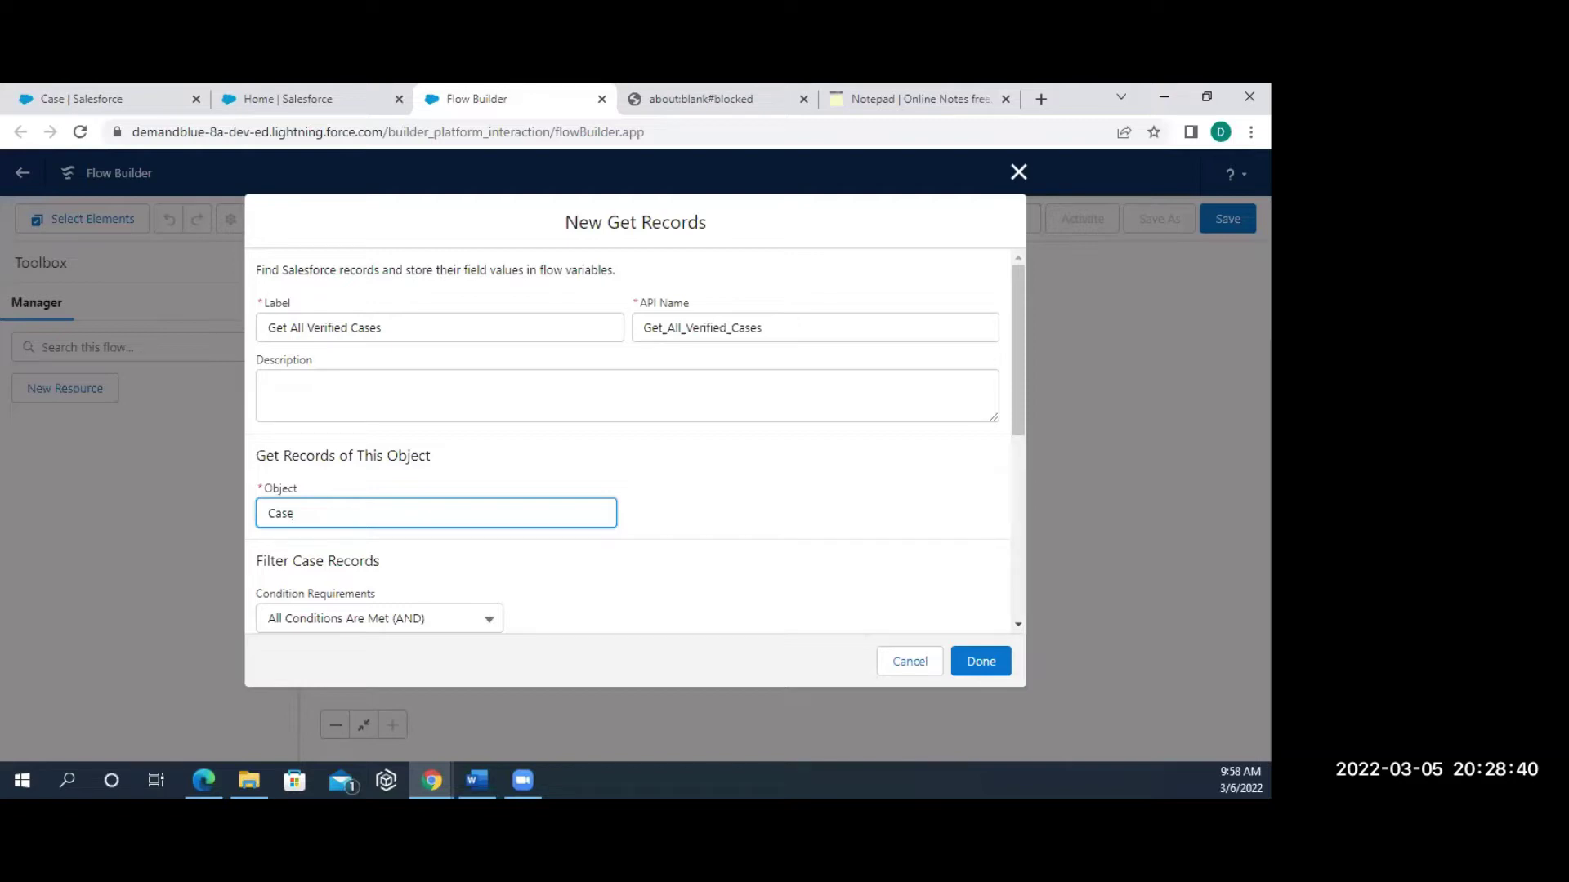
# Filter the case records with the condition Status Equals Verified.
pyautogui.scroll(-2, 428, 553)
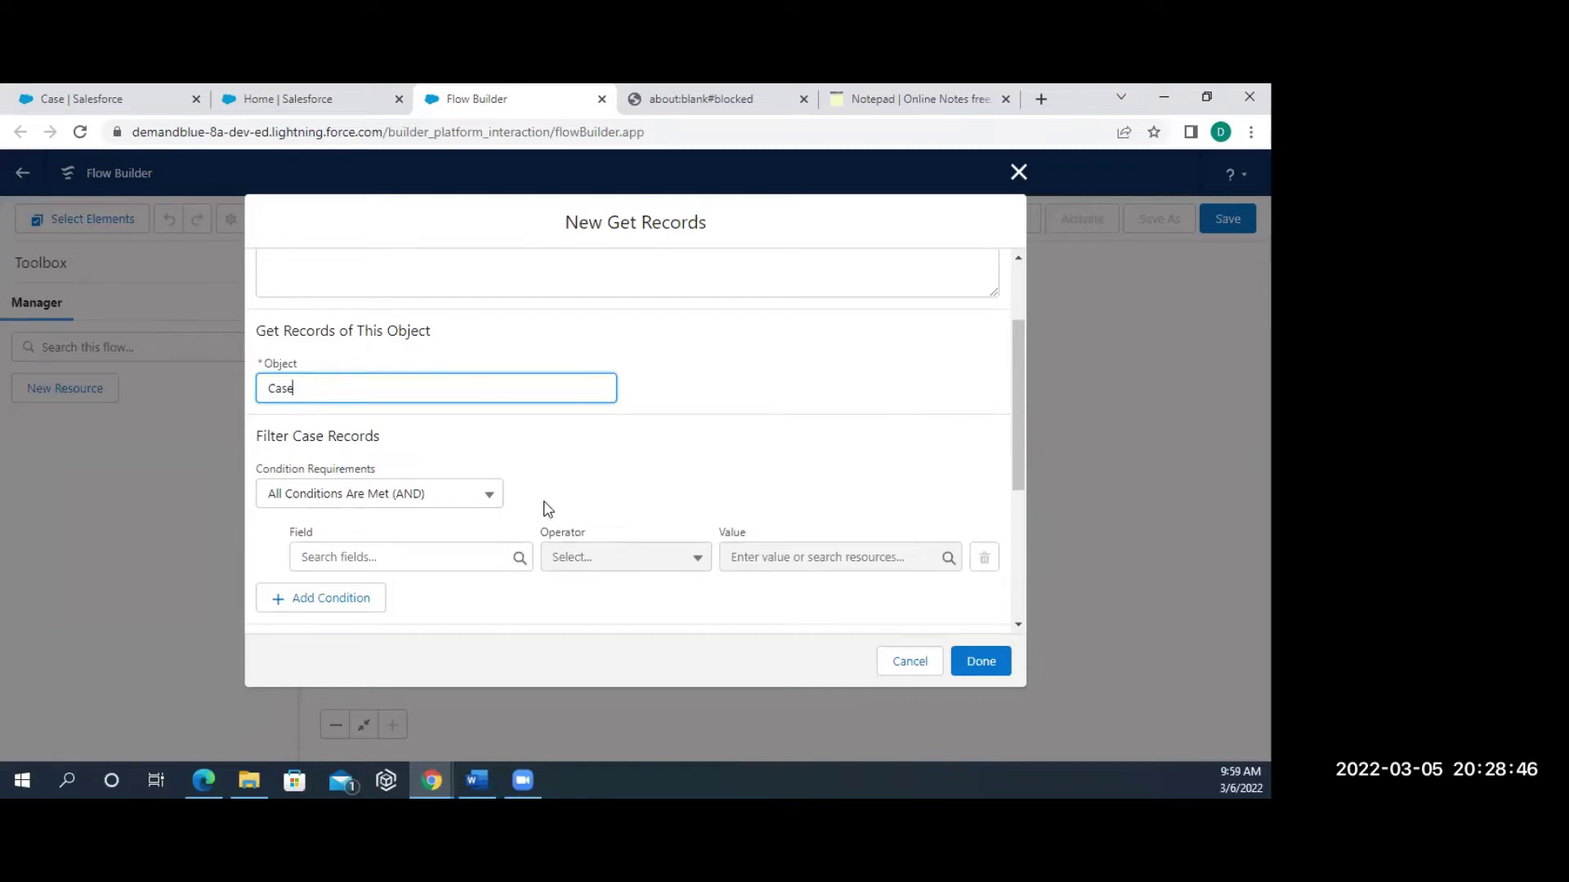
pyautogui.scroll(-1, 547, 509)
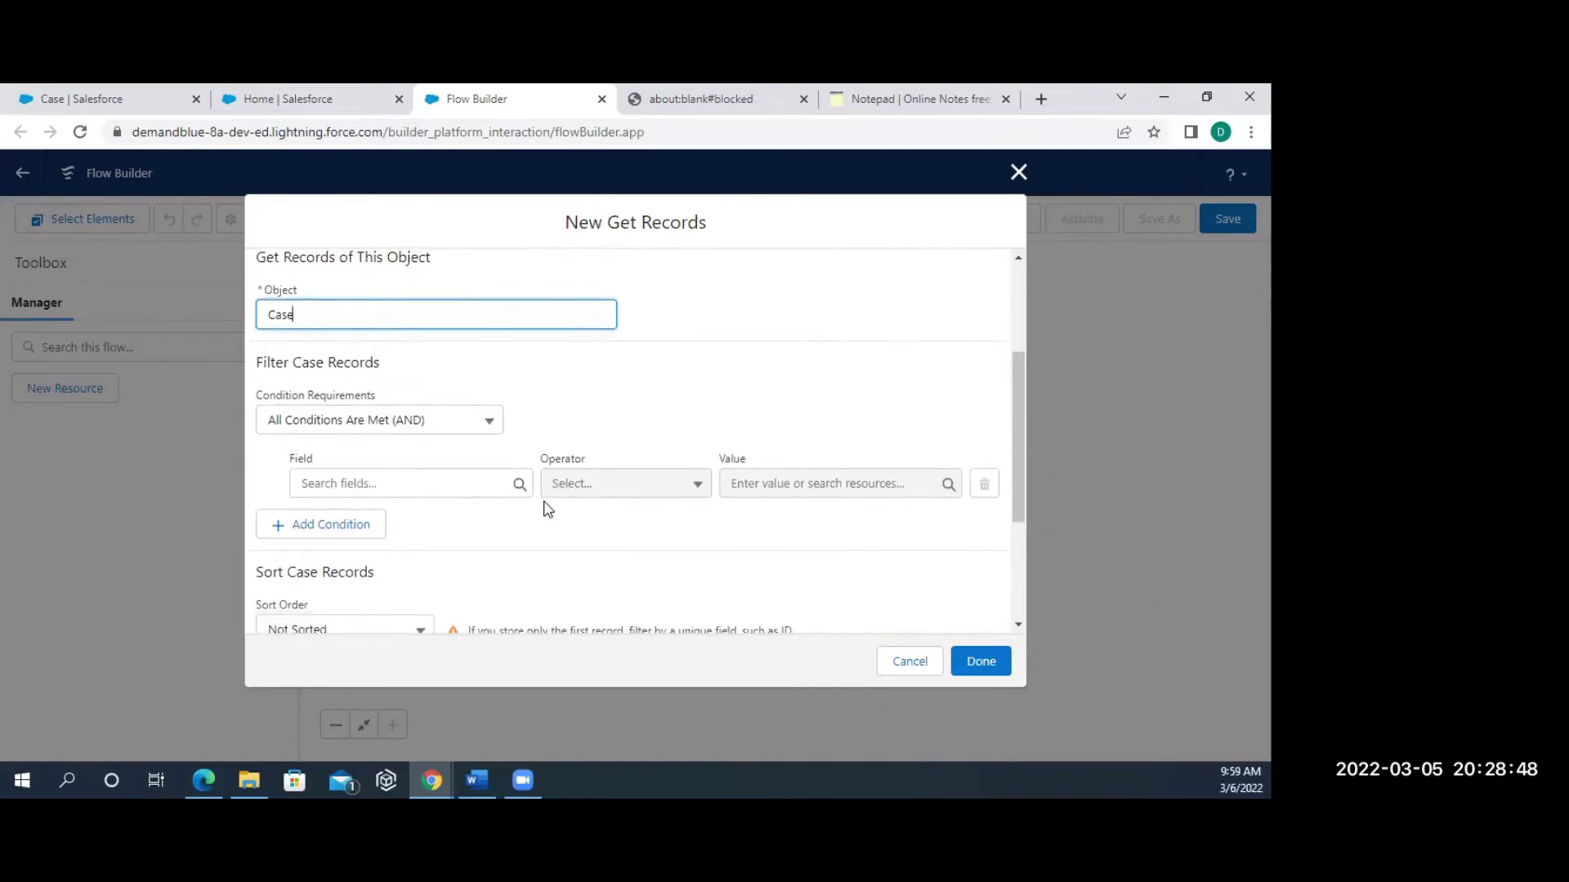
pyautogui.click(447, 475)
pyautogui.write('st')
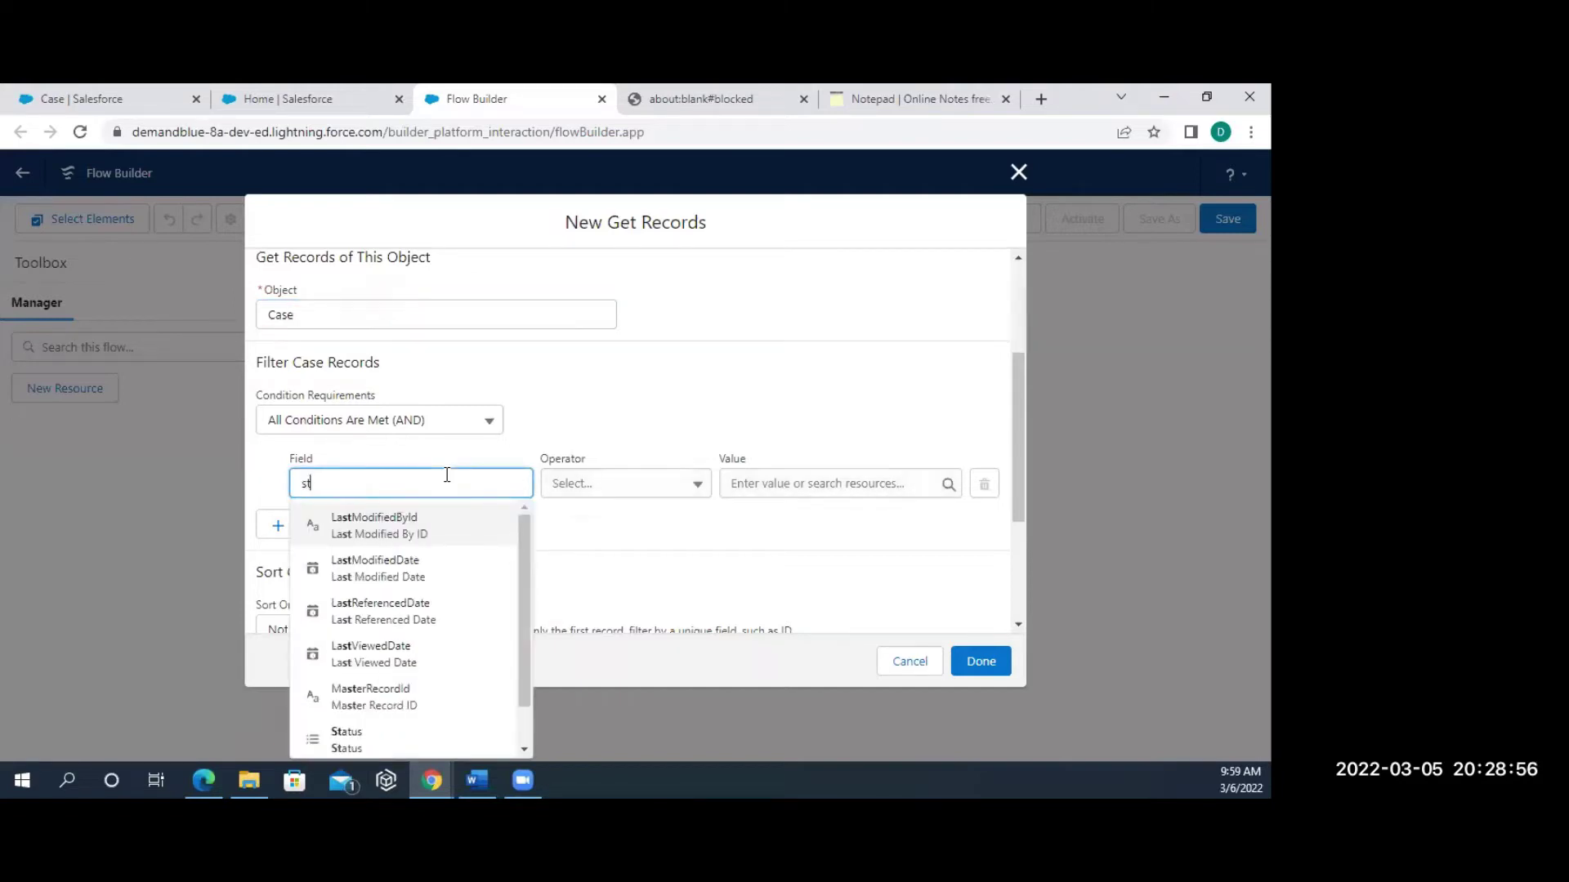
pyautogui.write('atus')
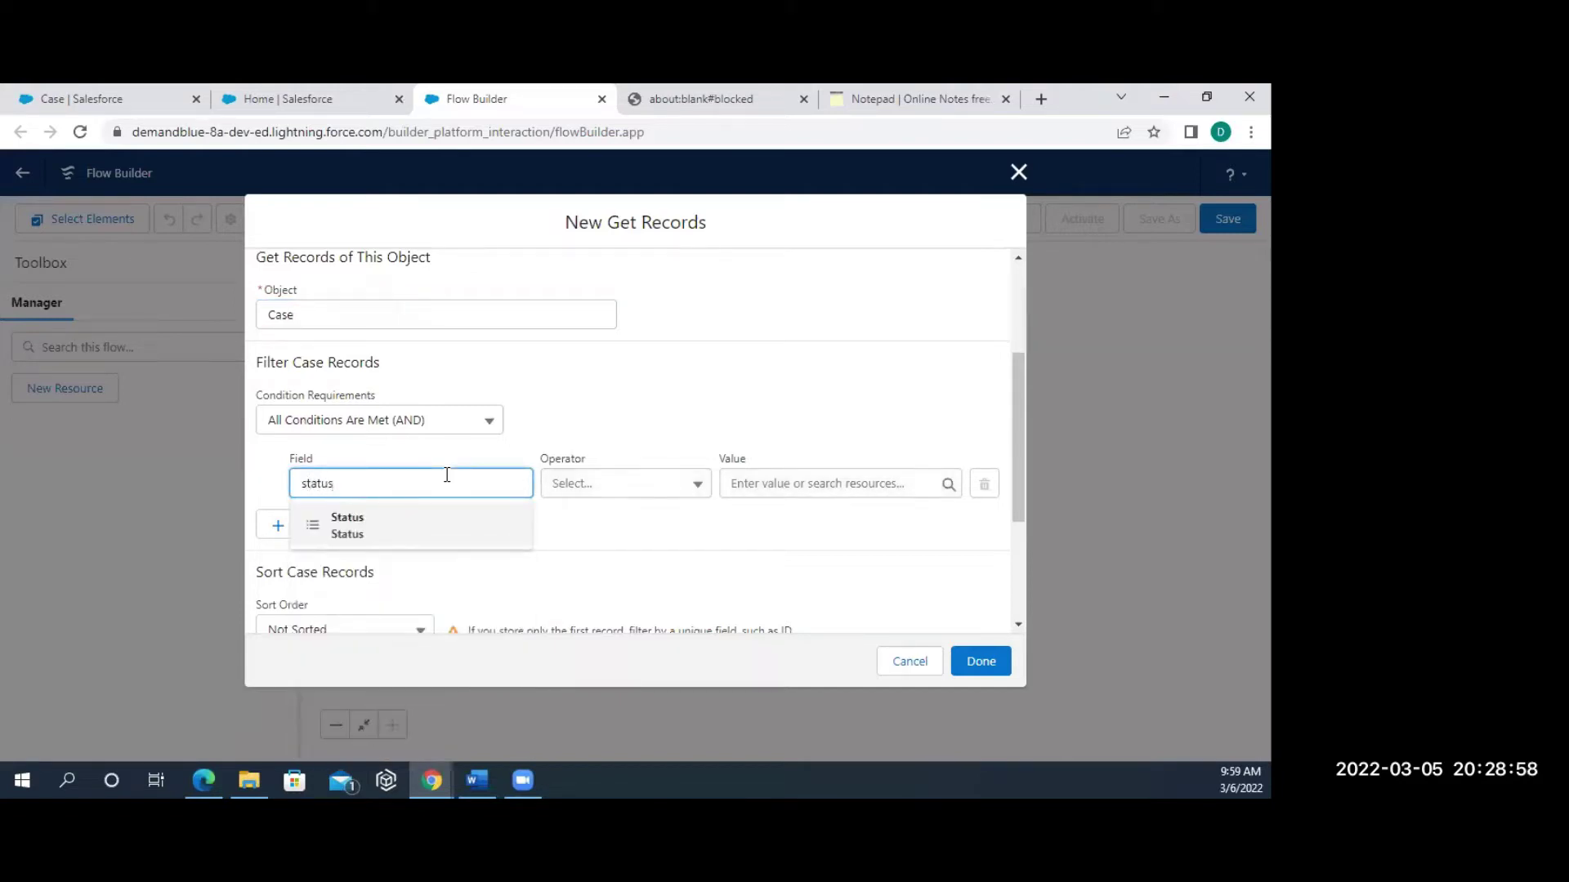
pyautogui.click(395, 522)
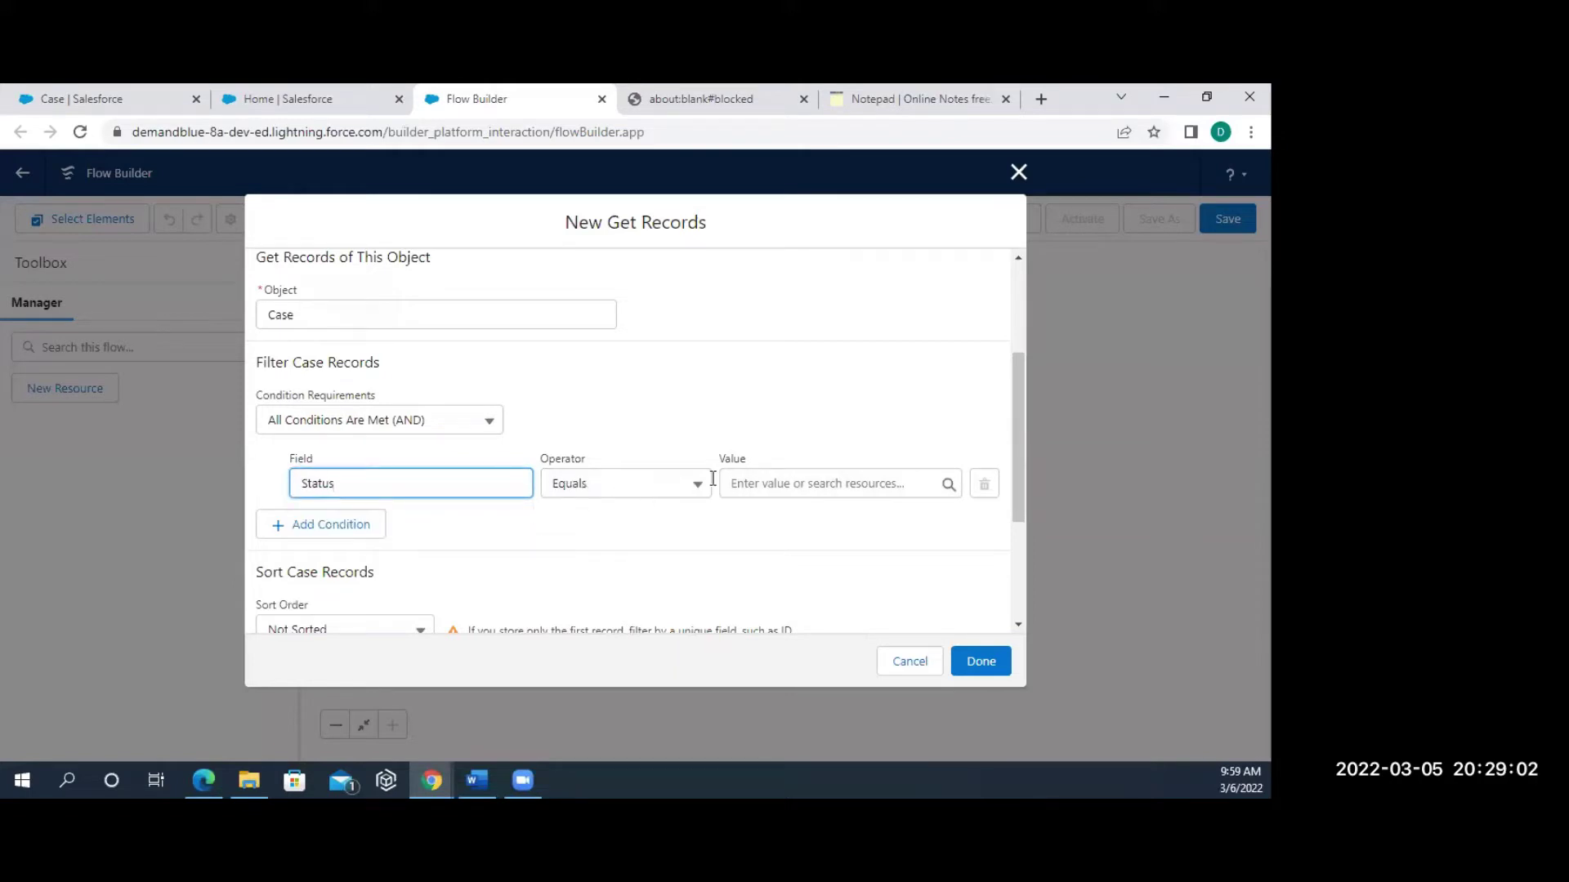
pyautogui.click(853, 488)
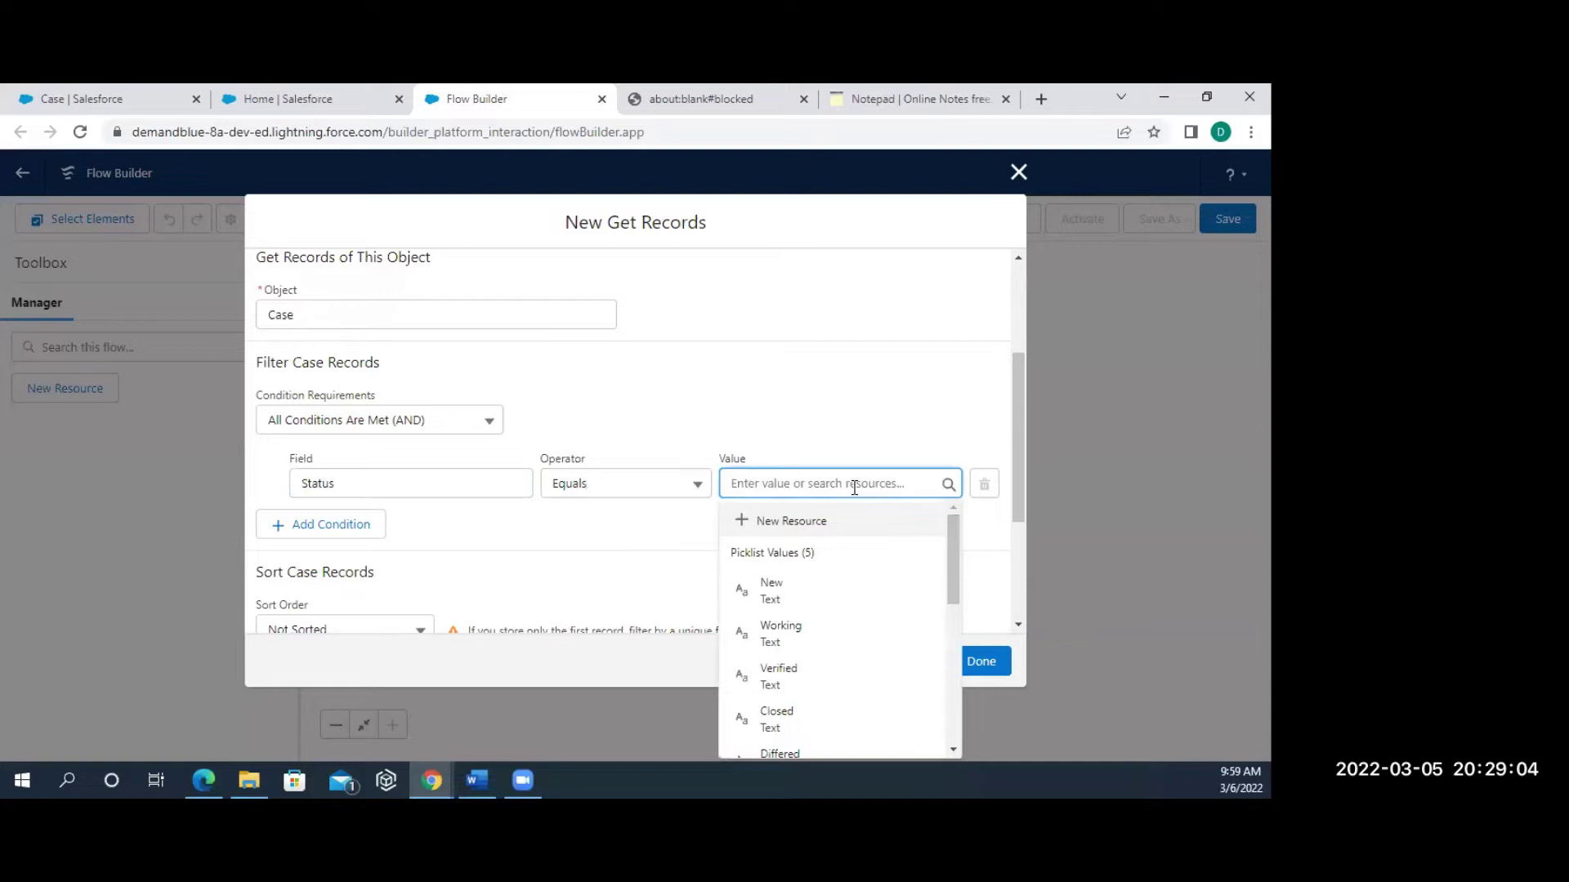
pyautogui.click(791, 670)
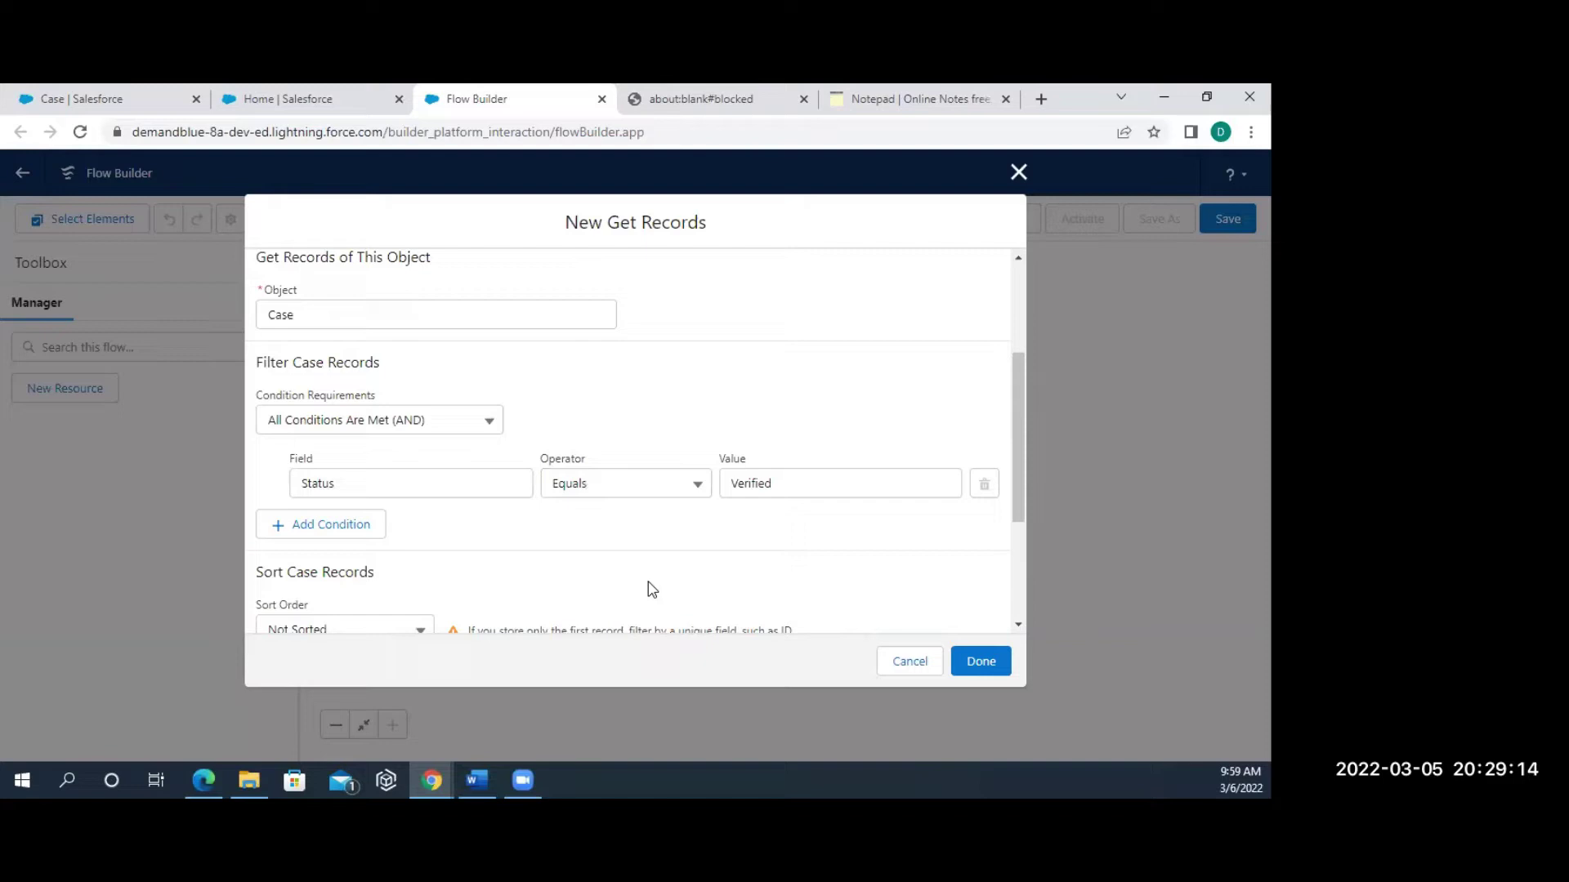
# Clear the Status condition's value and select Verified again from the picklist values.
pyautogui.click(828, 482)
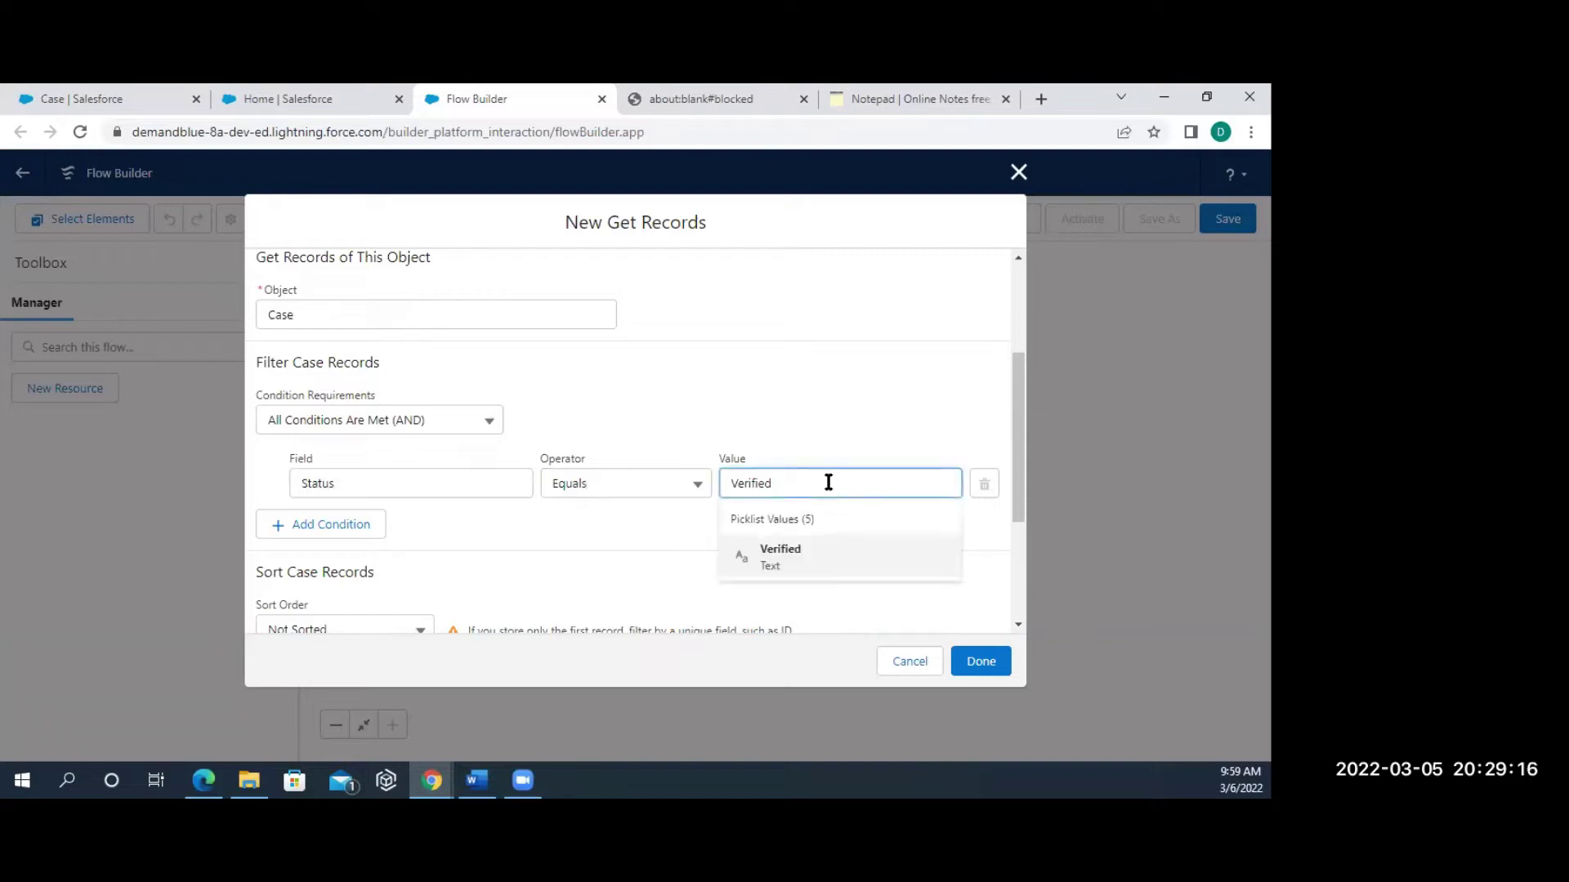
pyautogui.press('BackSpace')
pyautogui.press('BackSpace')
pyautogui.press('BackSpace')
pyautogui.press('BackSpace')
pyautogui.press('BackSpace')
pyautogui.press('BackSpace')
pyautogui.press('BackSpace')
pyautogui.press('BackSpace')
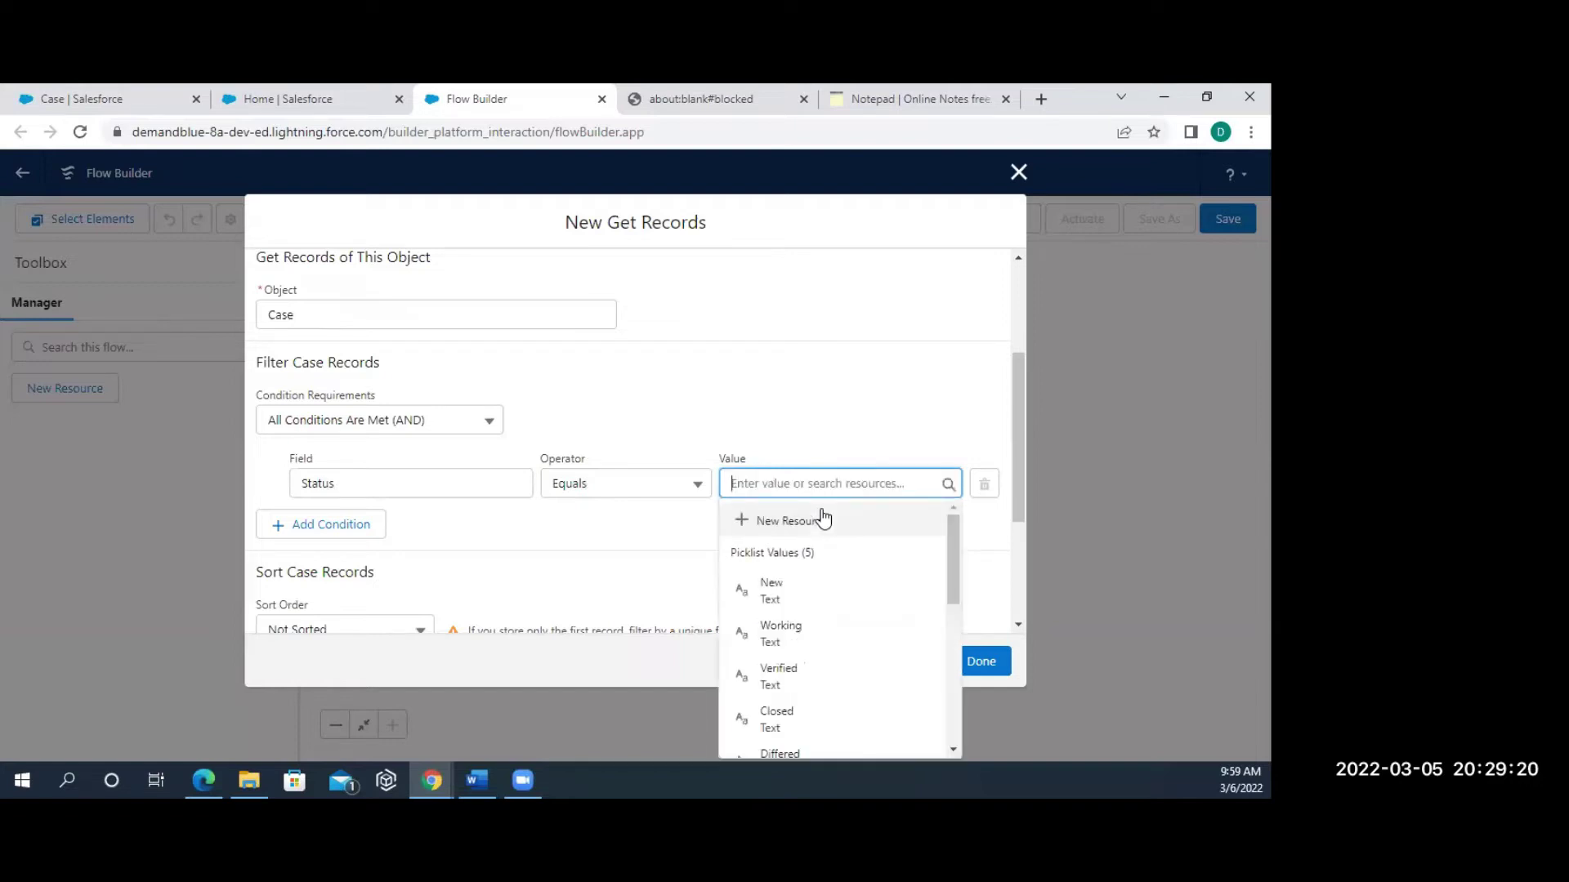
pyautogui.scroll(-1, 776, 646)
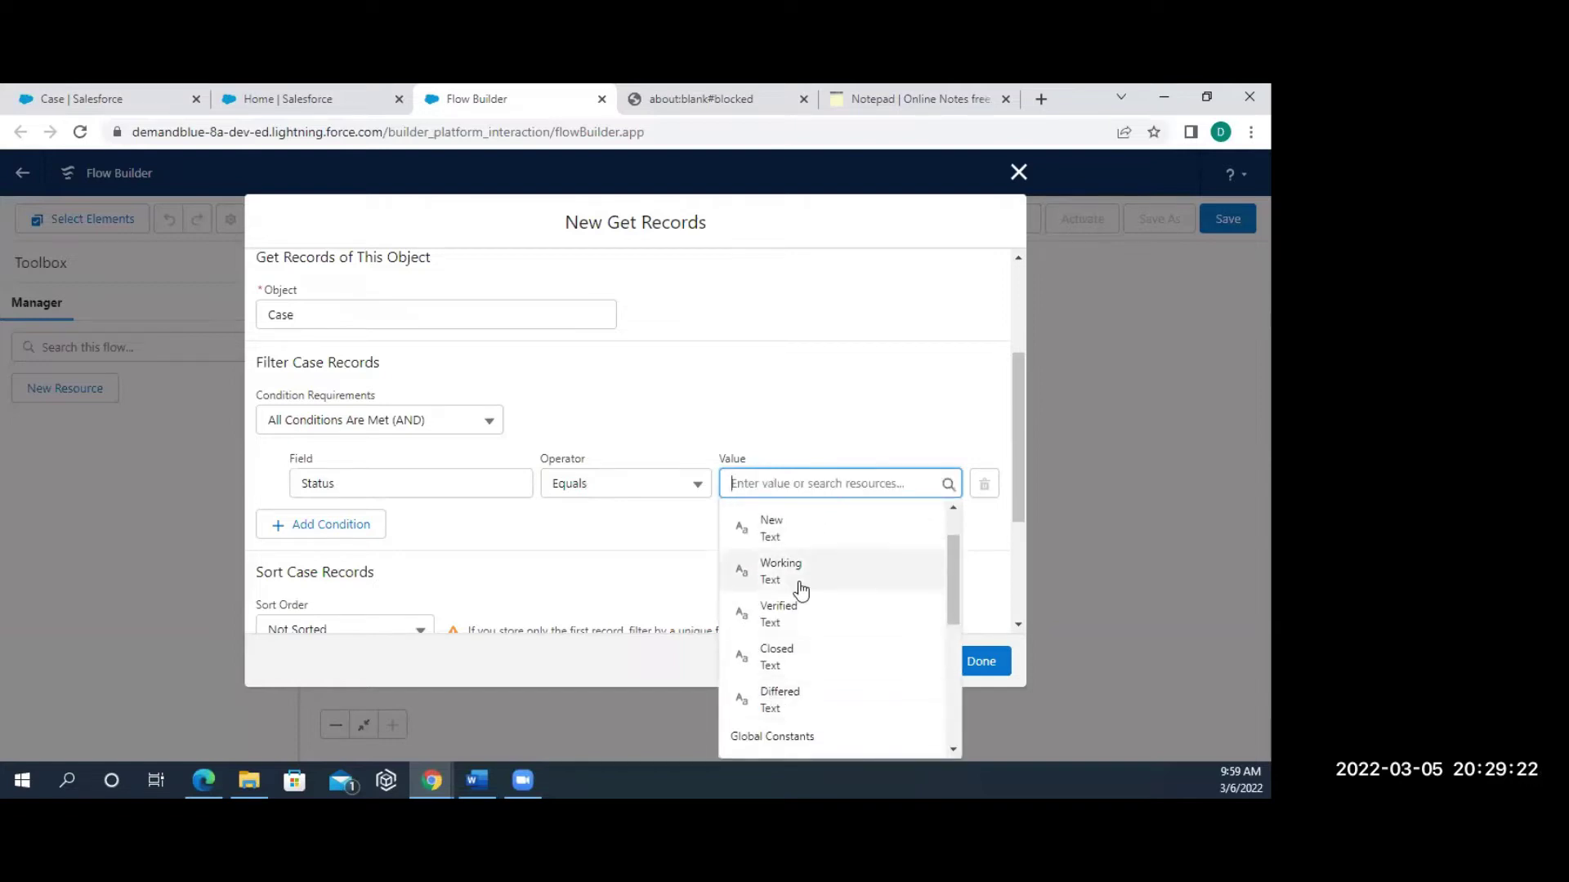
pyautogui.click(776, 605)
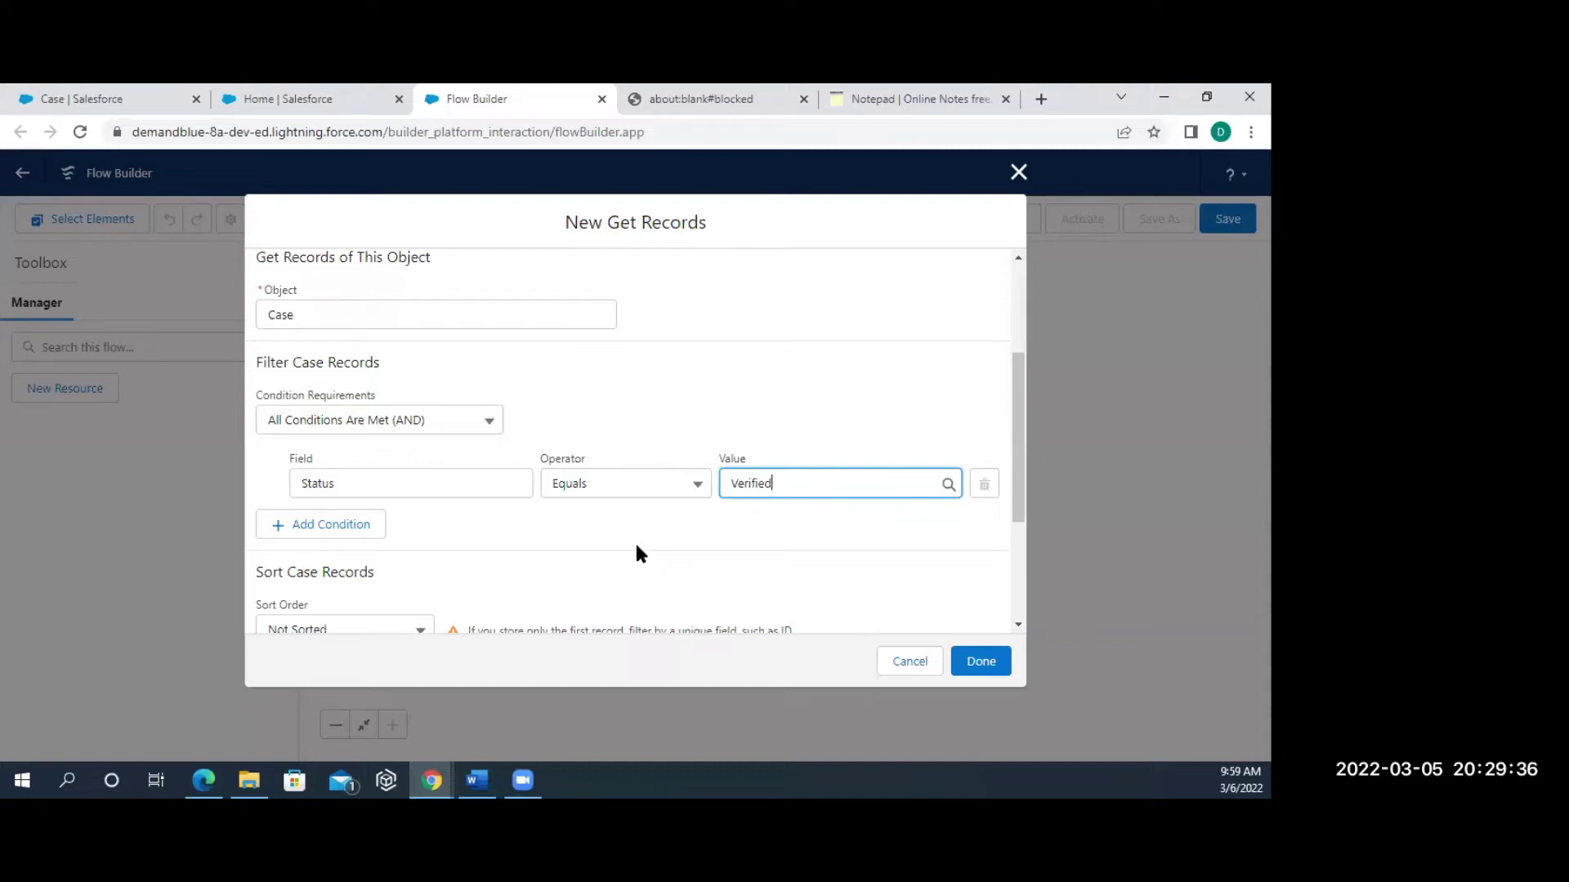
pyautogui.scroll(-3, 636, 545)
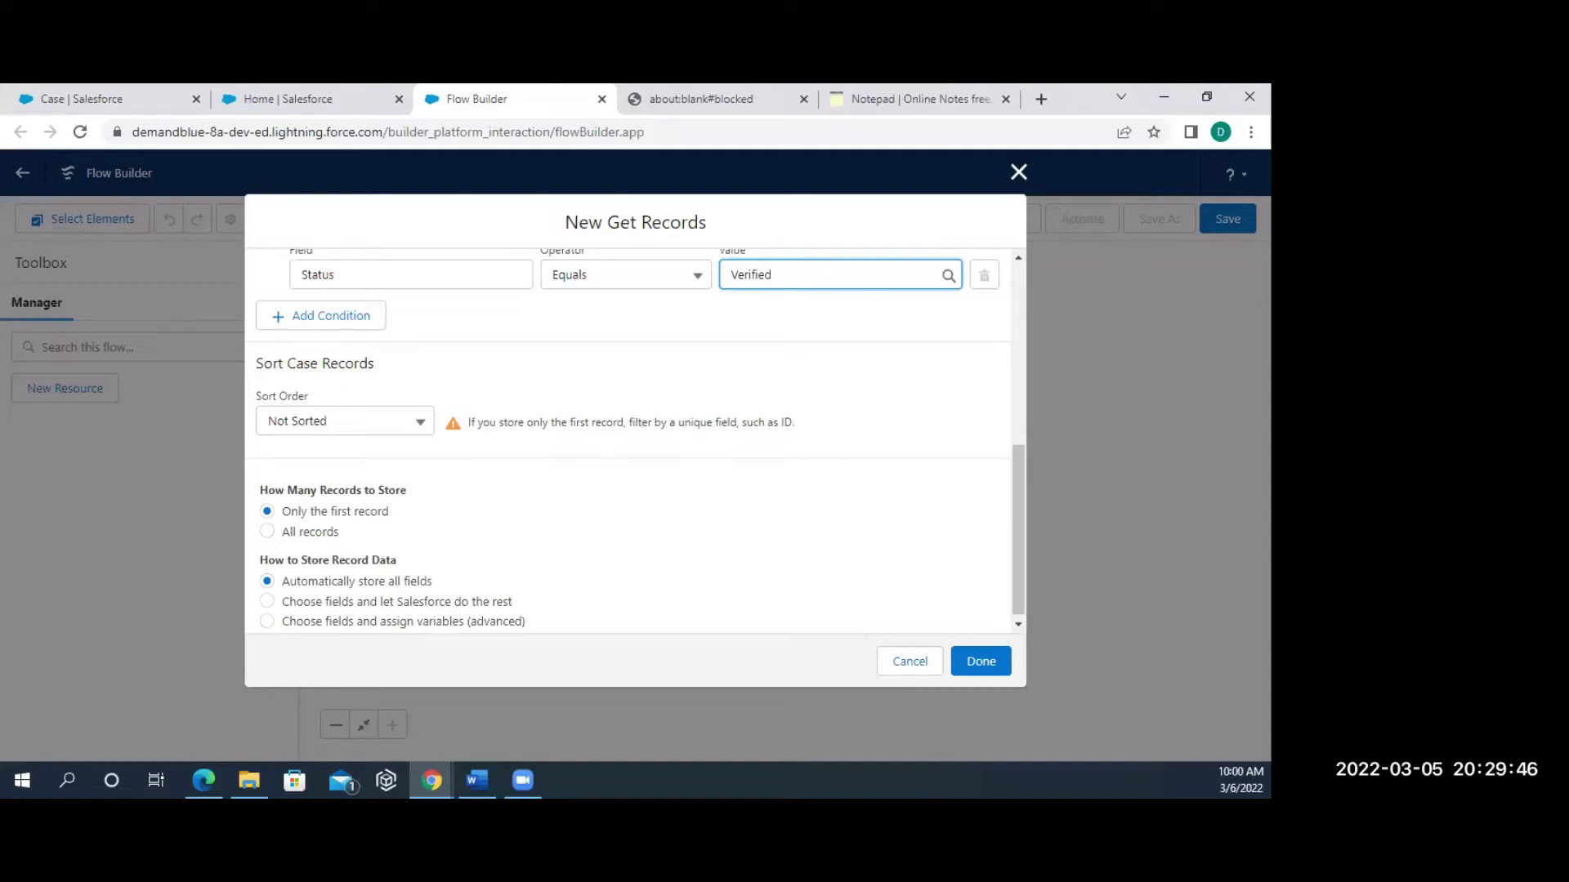
# Set the Get Records element to store all records and to choose fields while letting Salesforce do the rest.
pyautogui.scroll(-1, 583, 517)
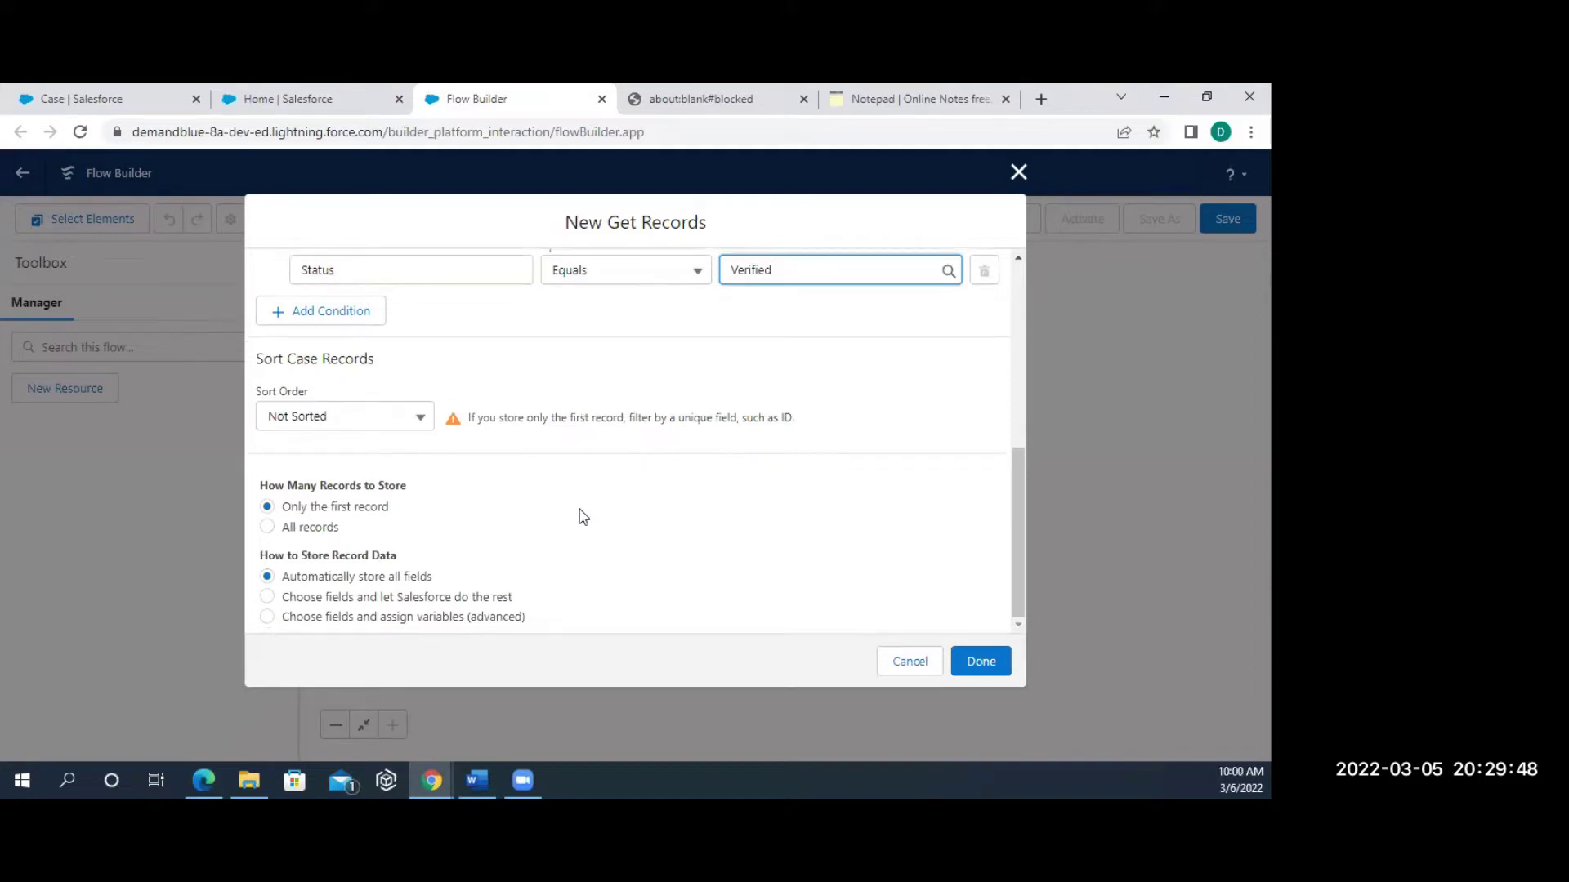
pyautogui.click(327, 532)
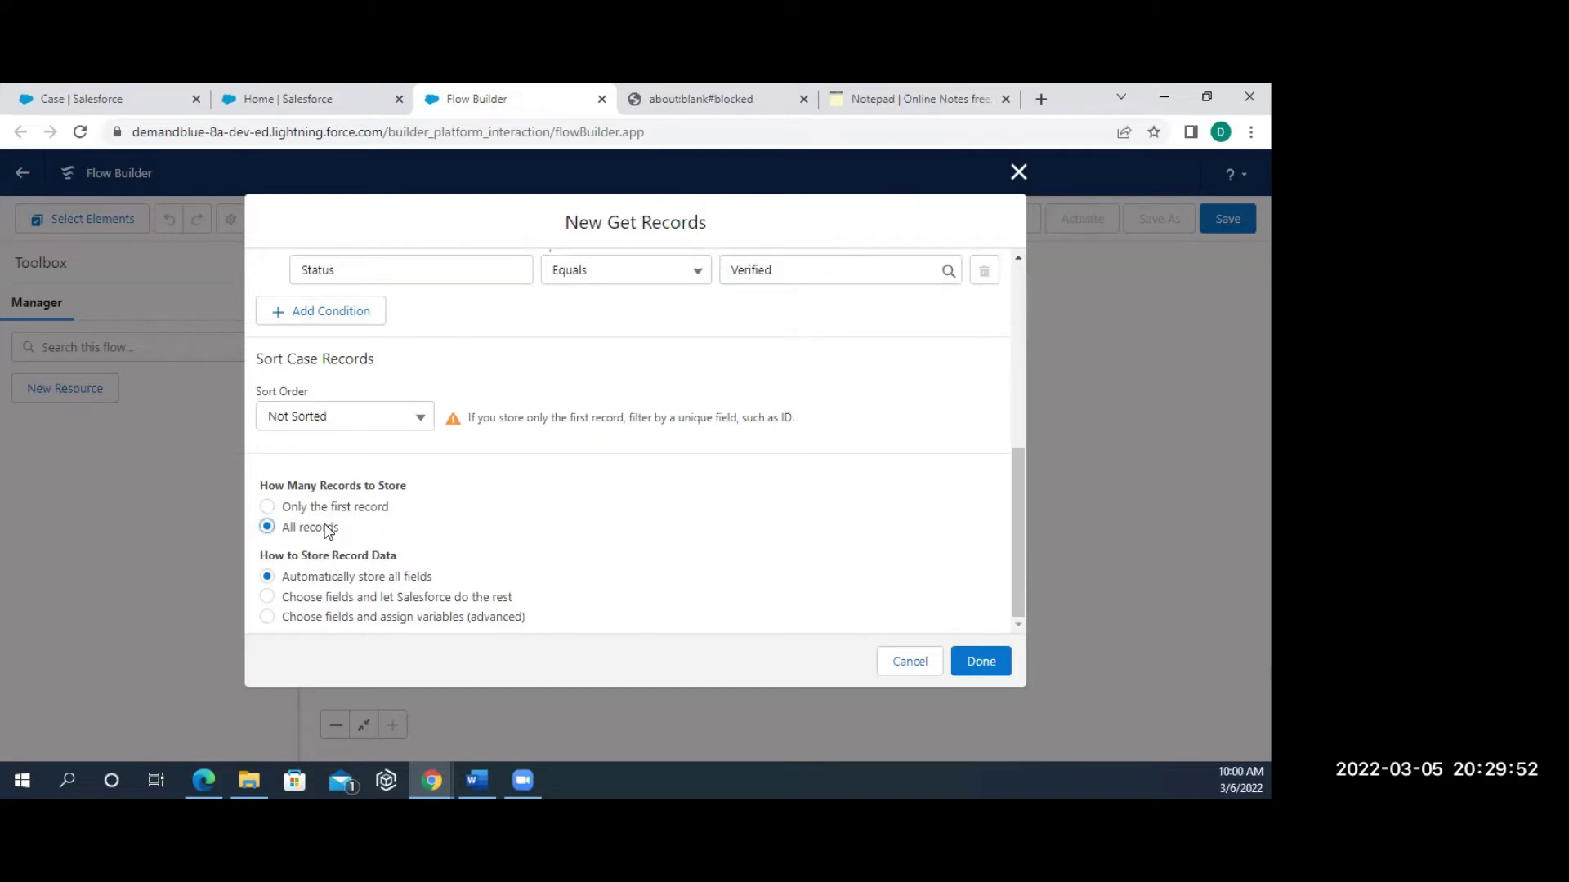
pyautogui.click(382, 604)
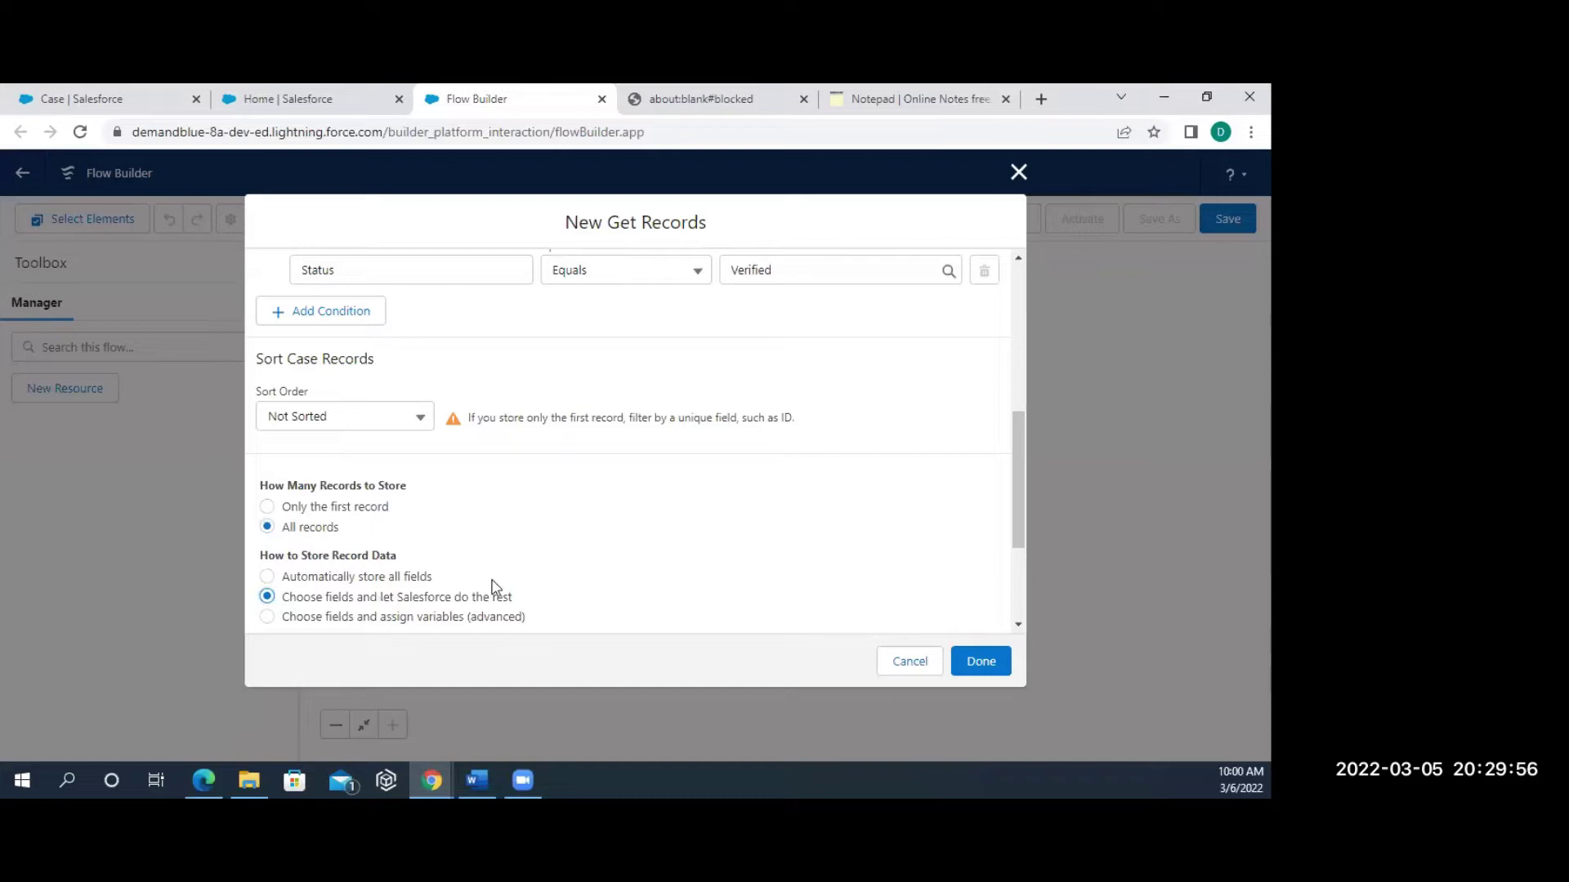
# Select Status as the additional Case field to store in the variable.
pyautogui.scroll(-3, 625, 557)
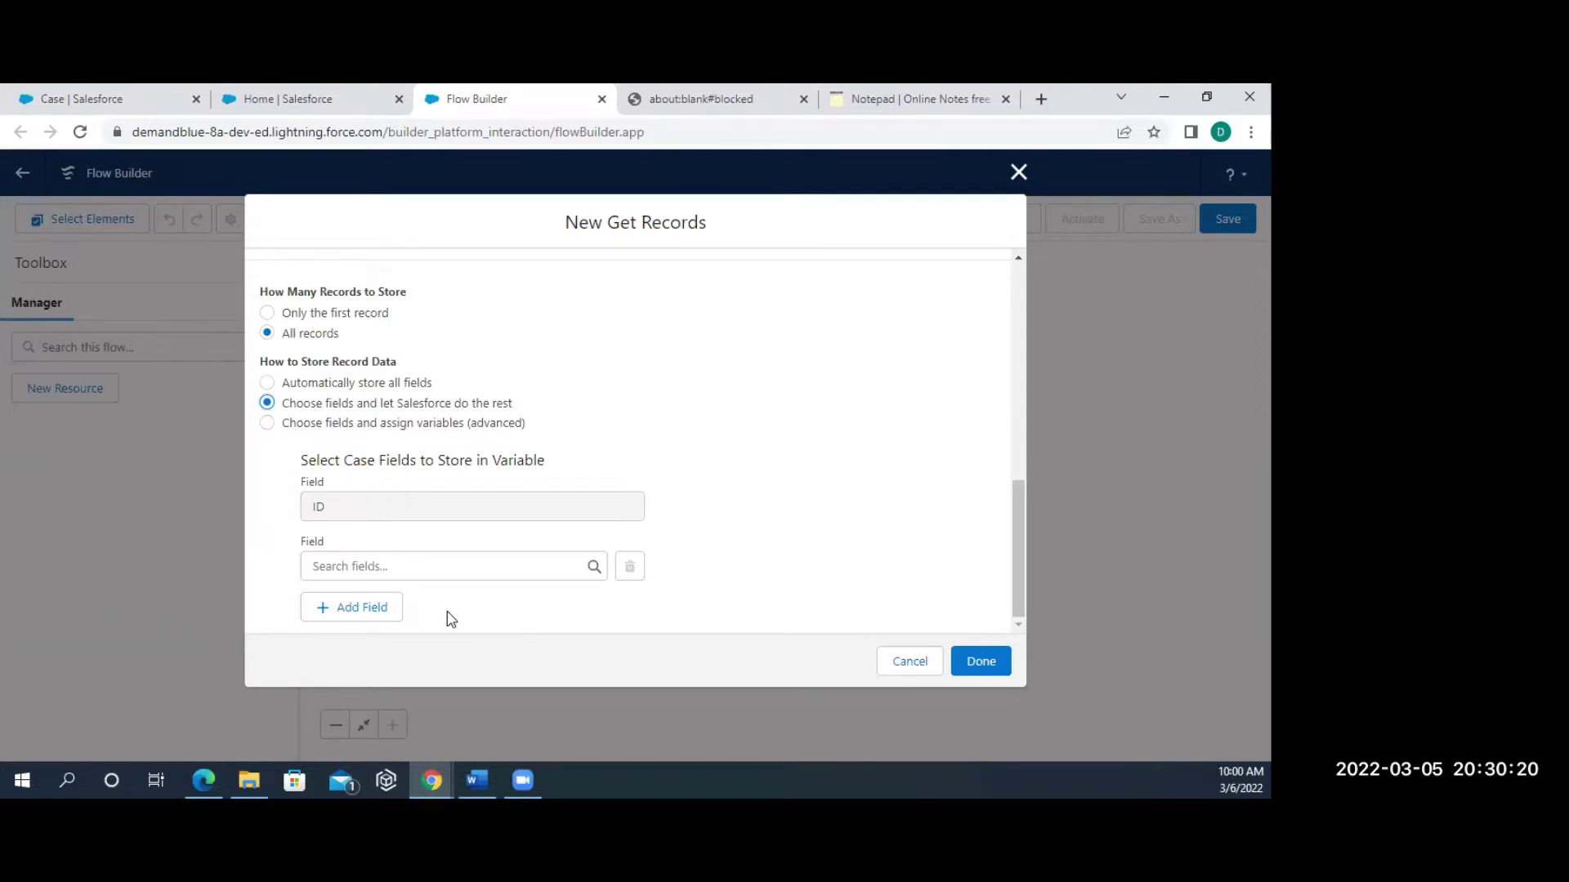
pyautogui.click(421, 565)
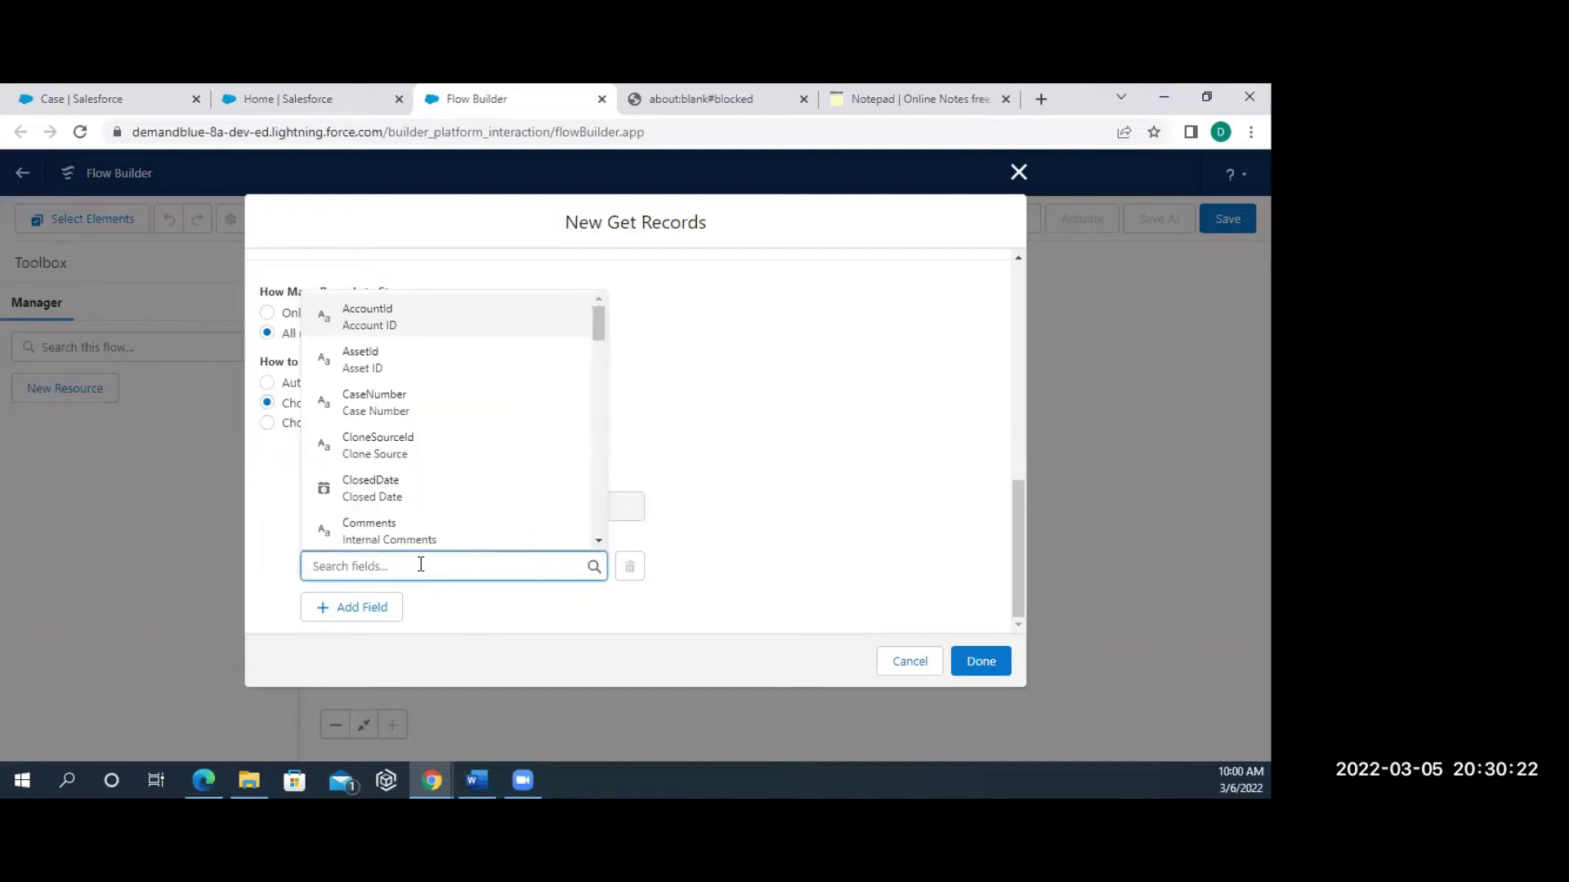
pyautogui.write('stat')
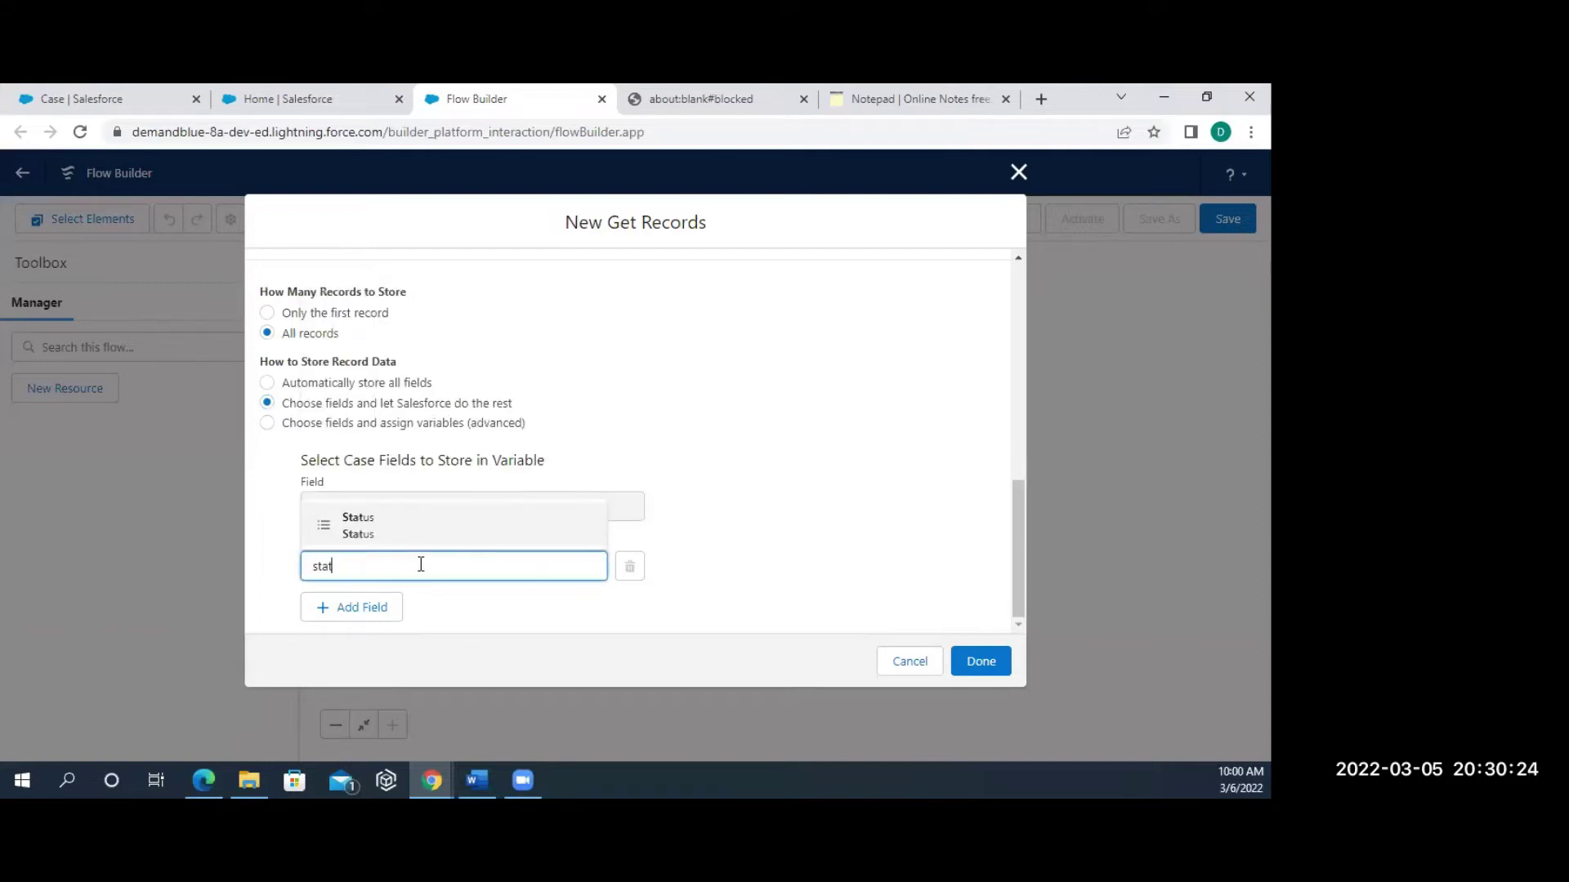
pyautogui.click(408, 530)
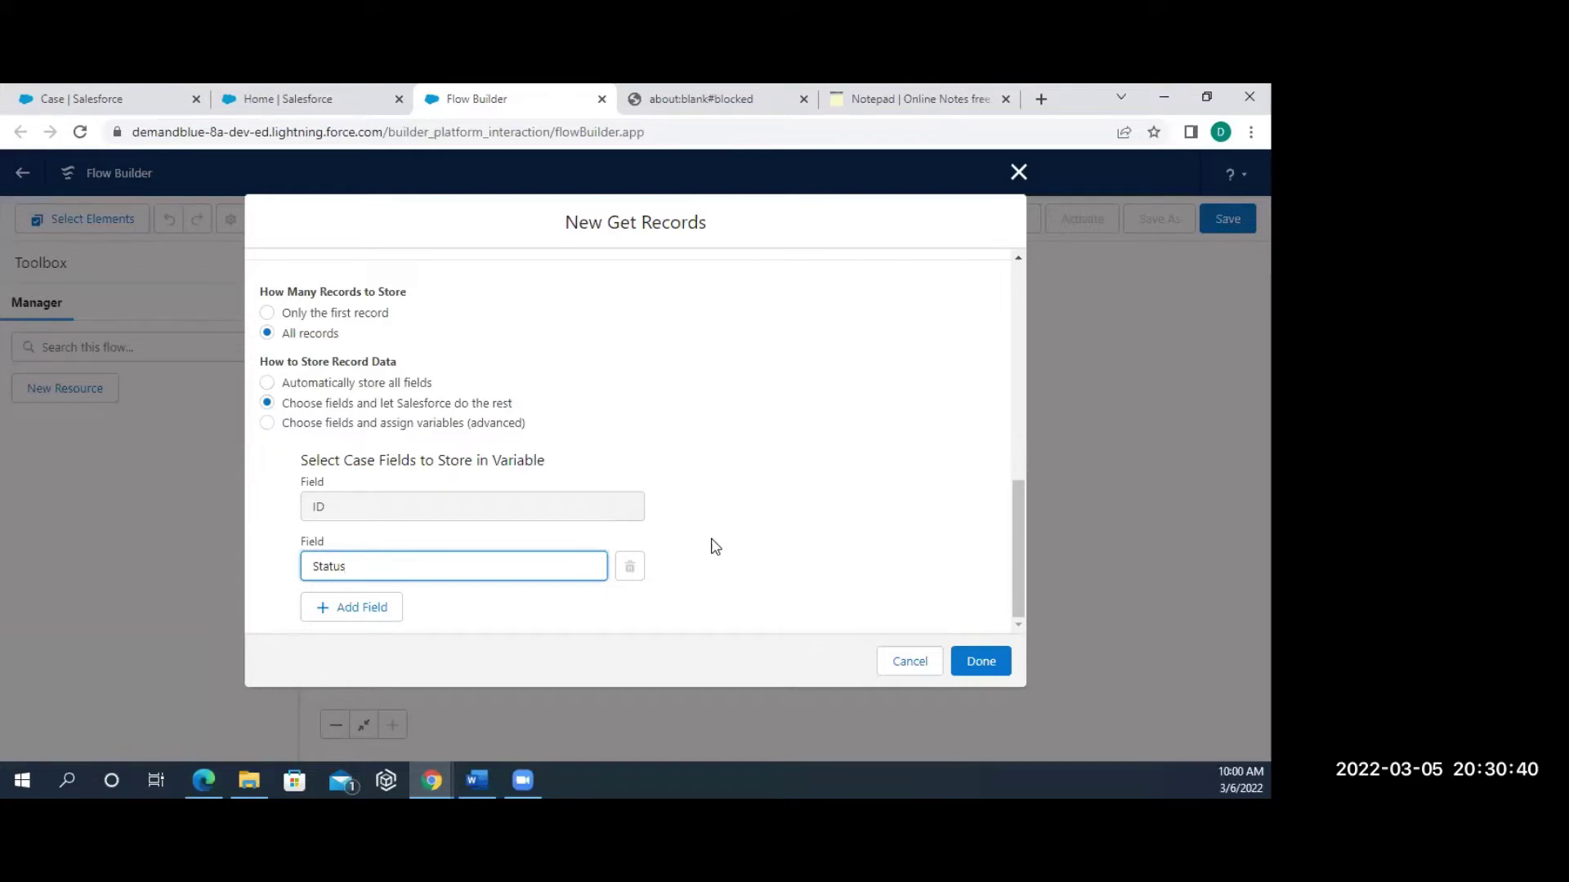
# Review the label, object, filter and stored fields of the Get All Verified Cases element, and complete it.
pyautogui.scroll(10, 837, 484)
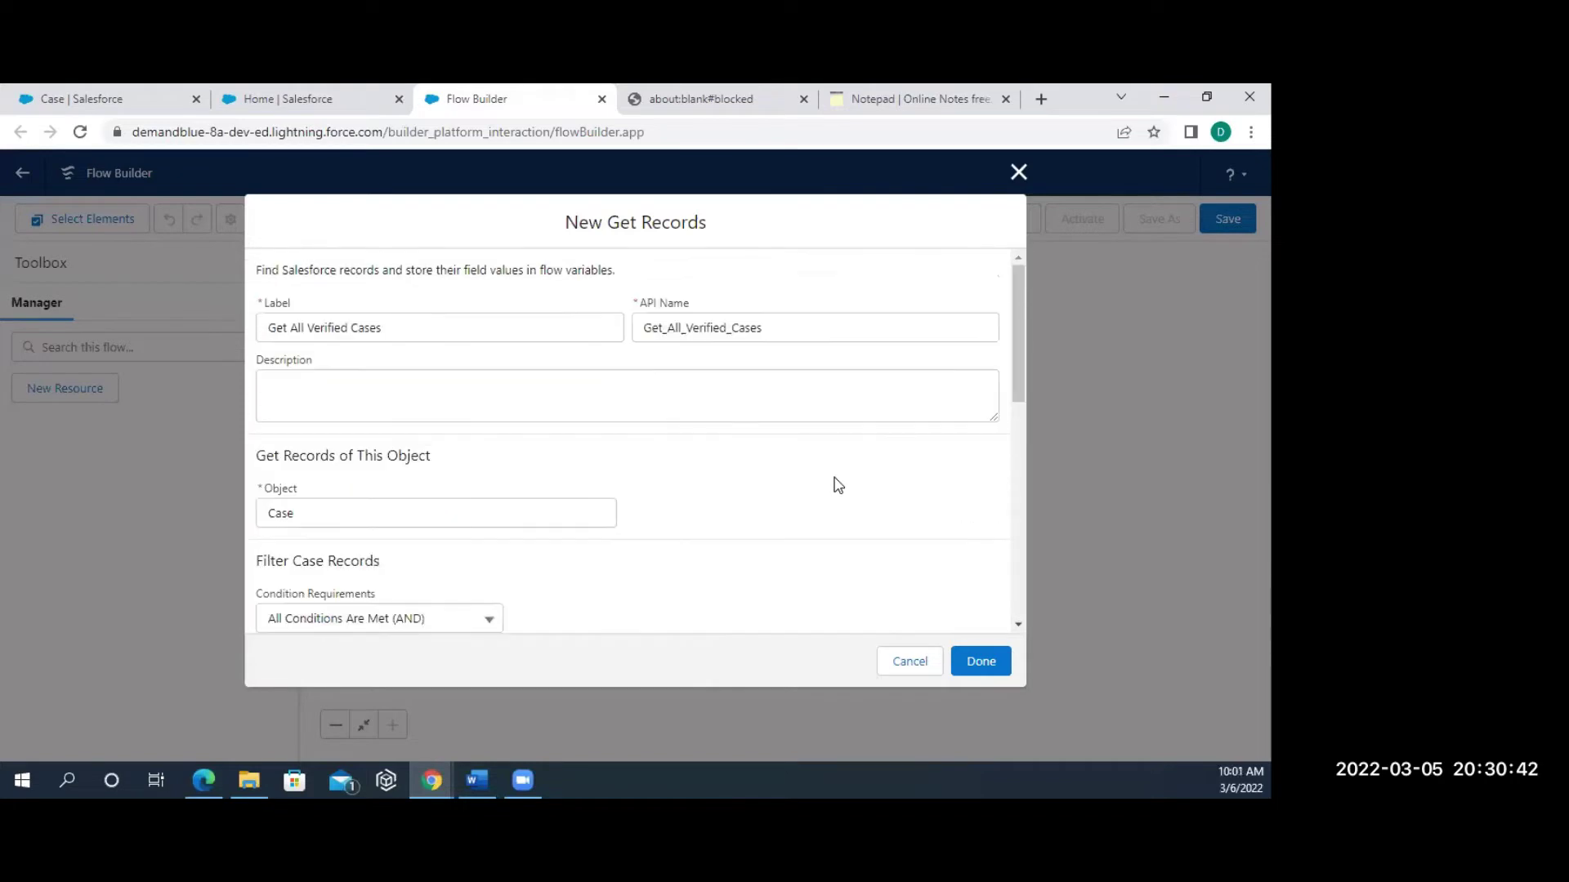
pyautogui.moveTo(414, 329); pyautogui.dragTo(249, 330)
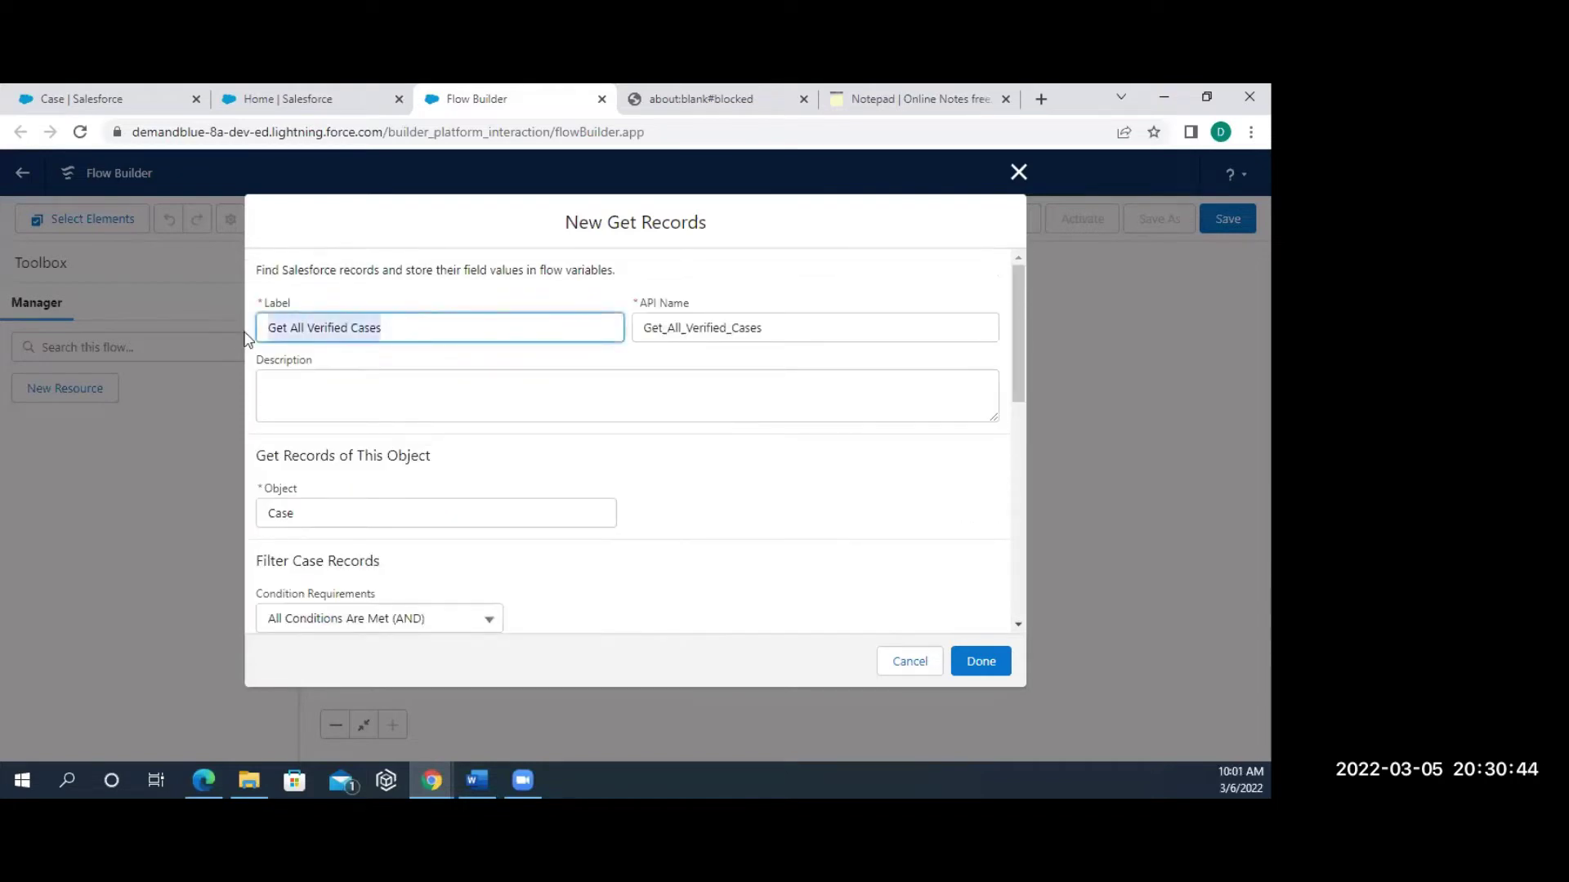
pyautogui.click(363, 512)
pyautogui.scroll(-2, 364, 510)
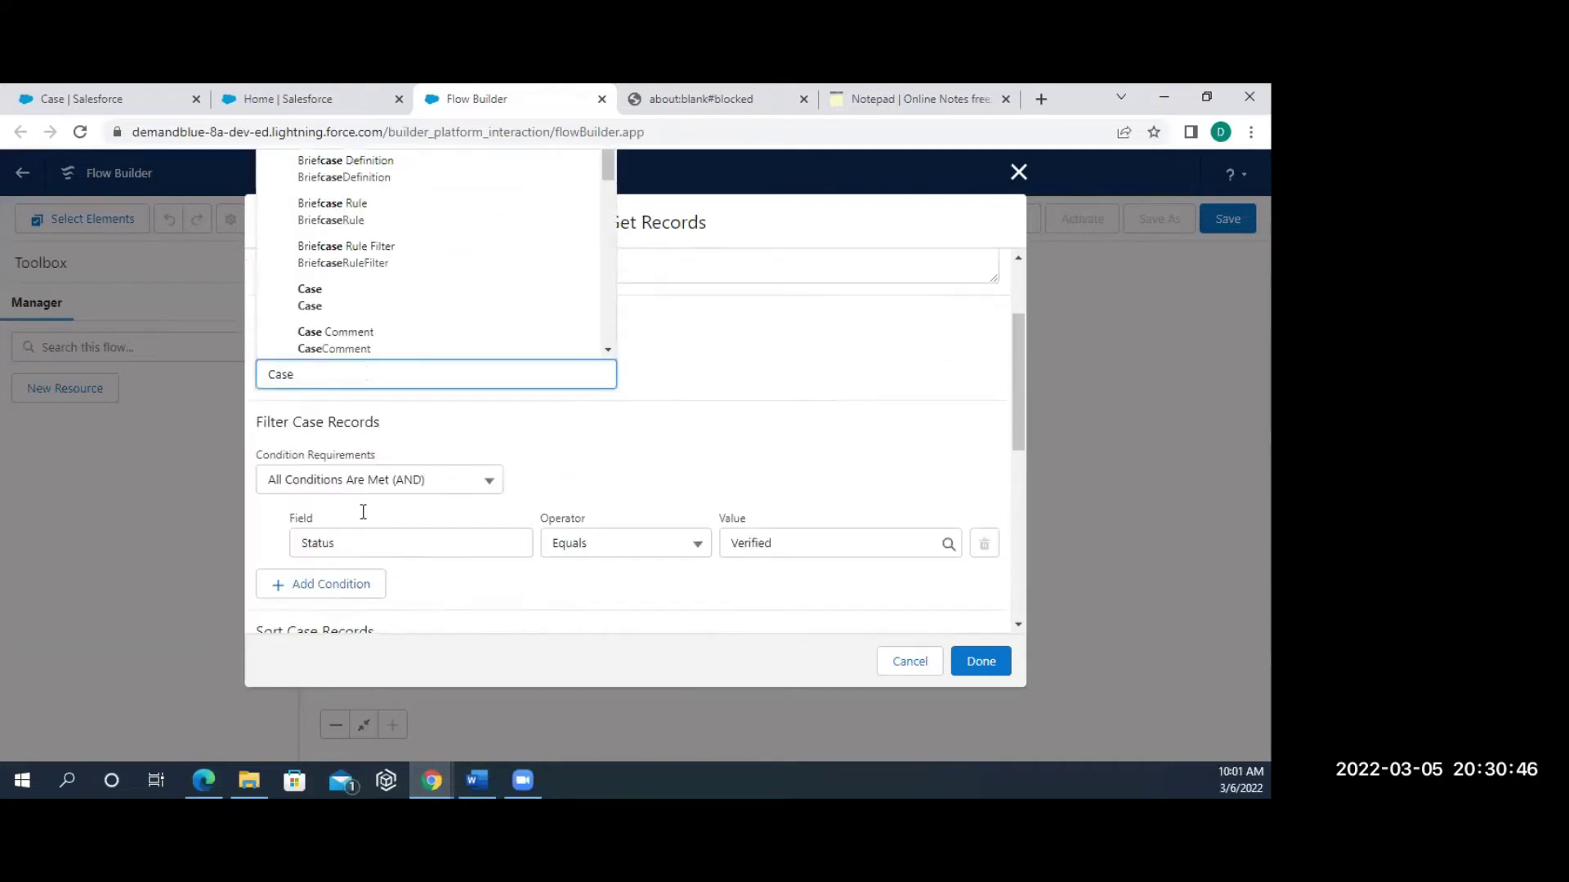
pyautogui.click(584, 561)
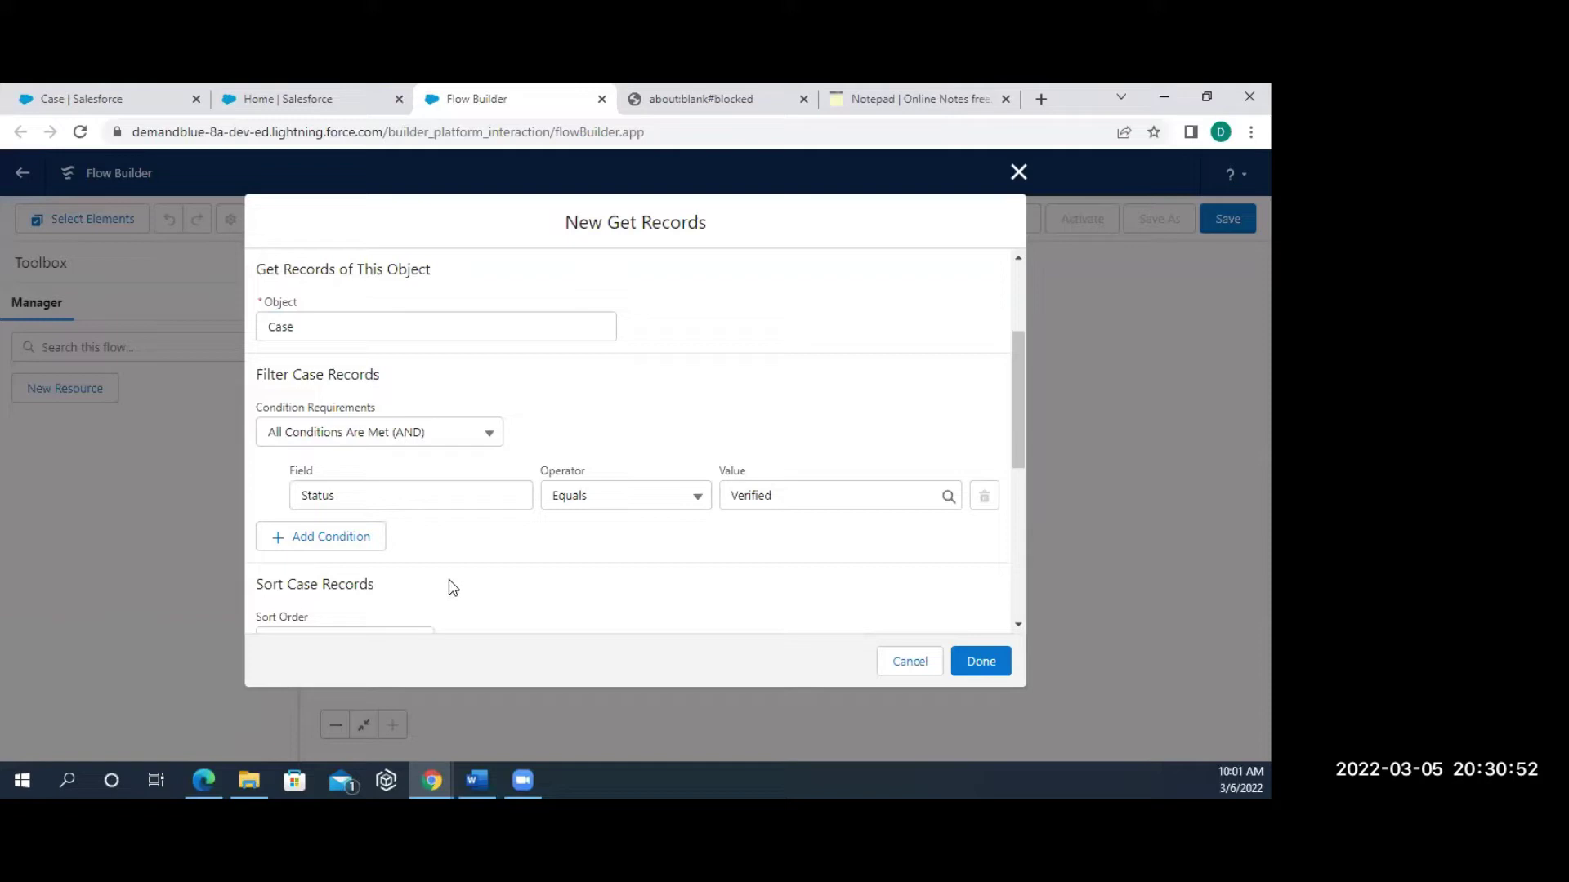
pyautogui.scroll(-5, 452, 586)
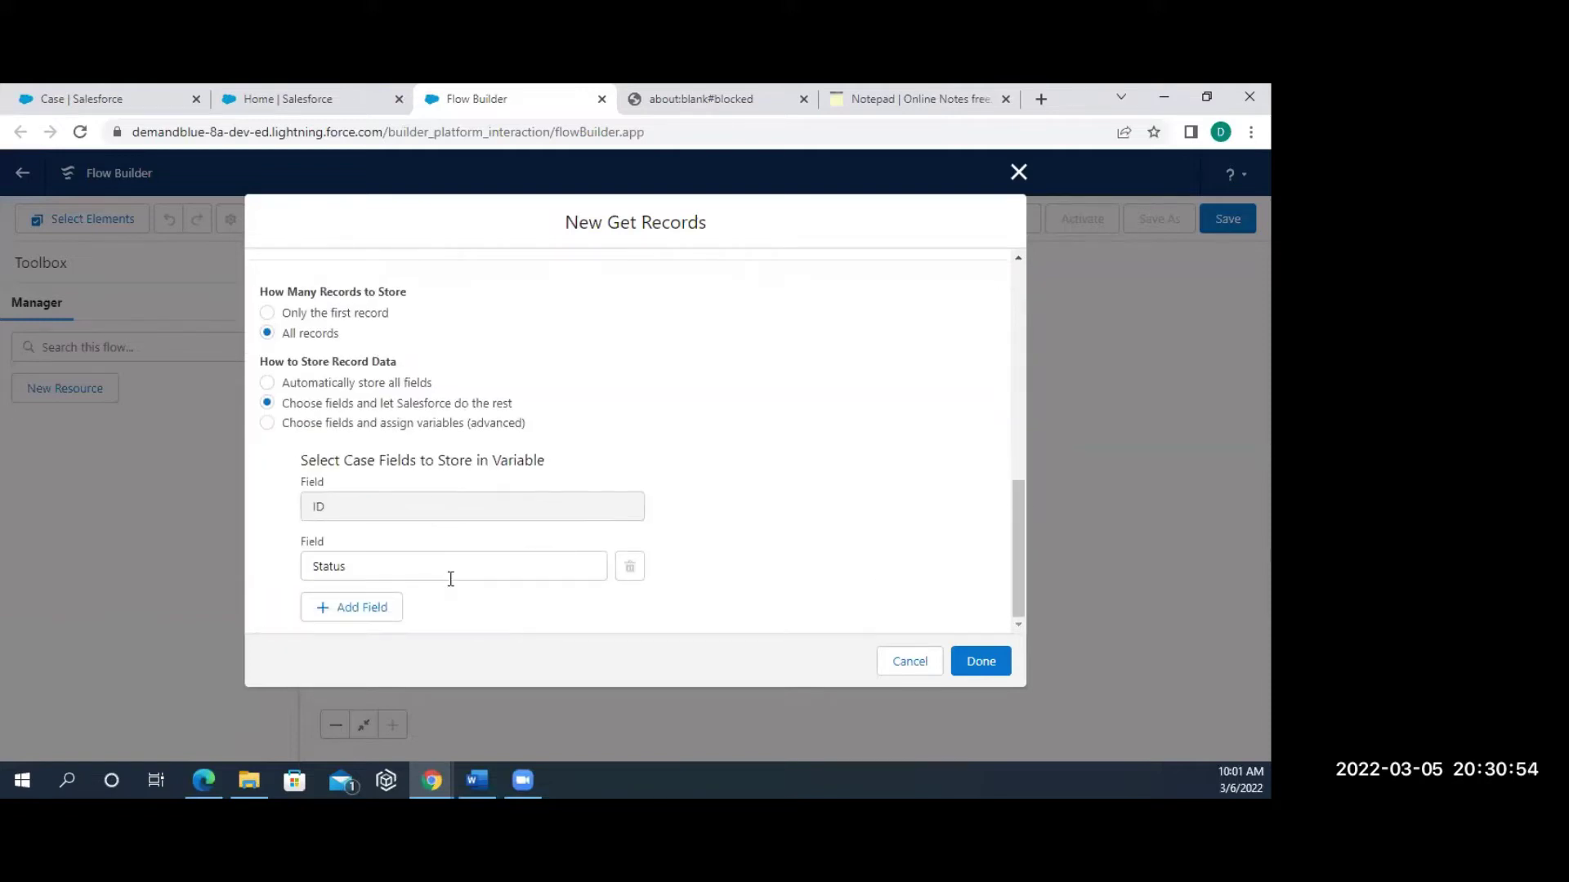
pyautogui.click(372, 566)
pyautogui.click(896, 553)
pyautogui.click(977, 670)
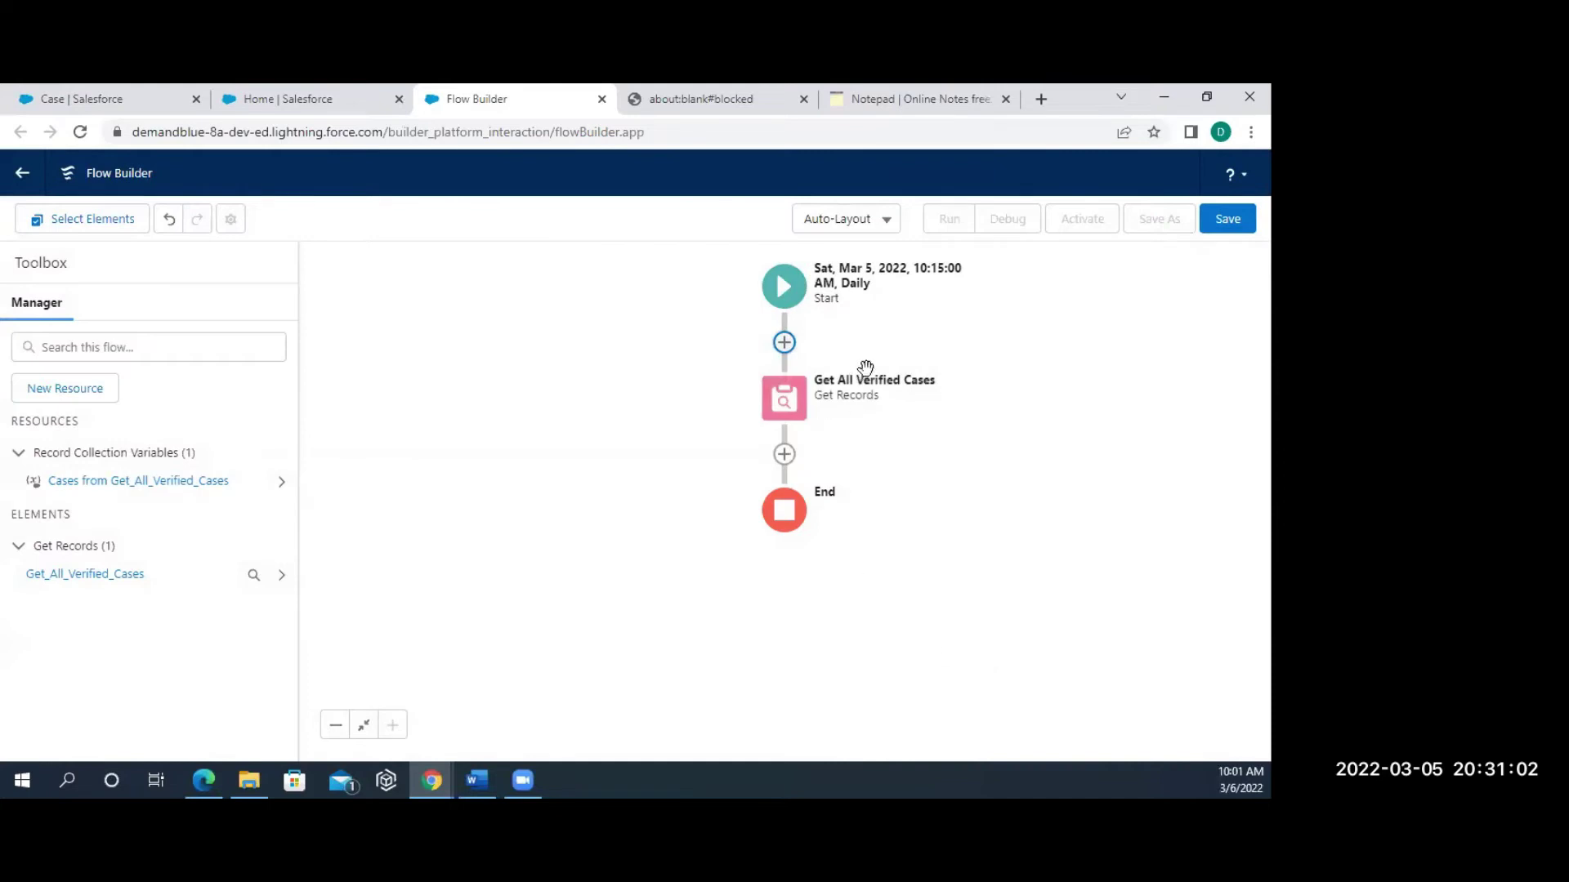
pyautogui.click(781, 293)
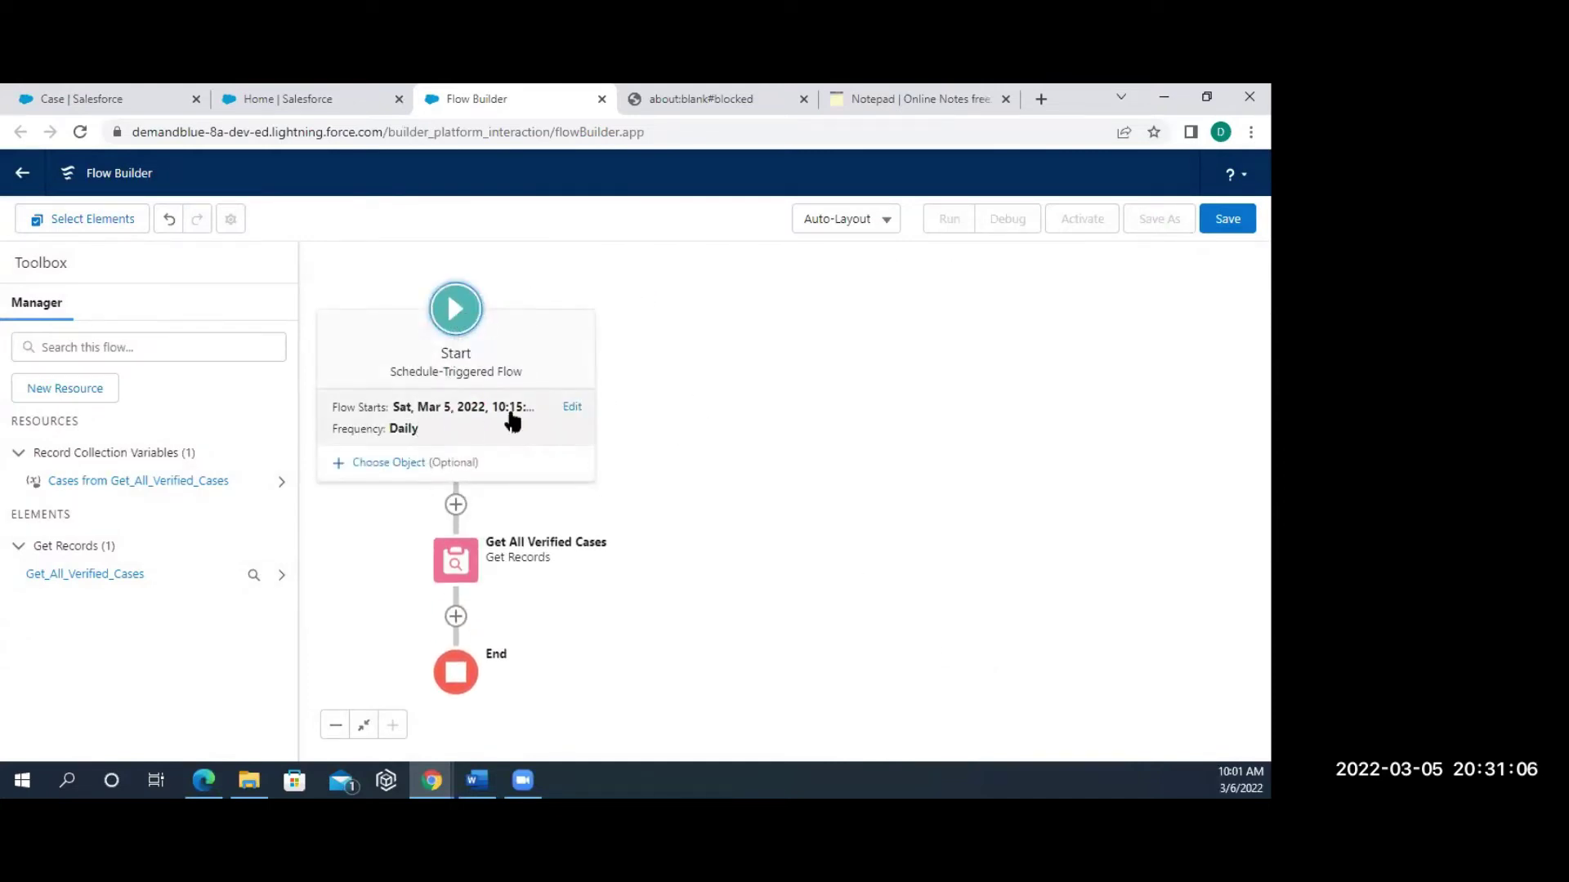
pyautogui.click(707, 524)
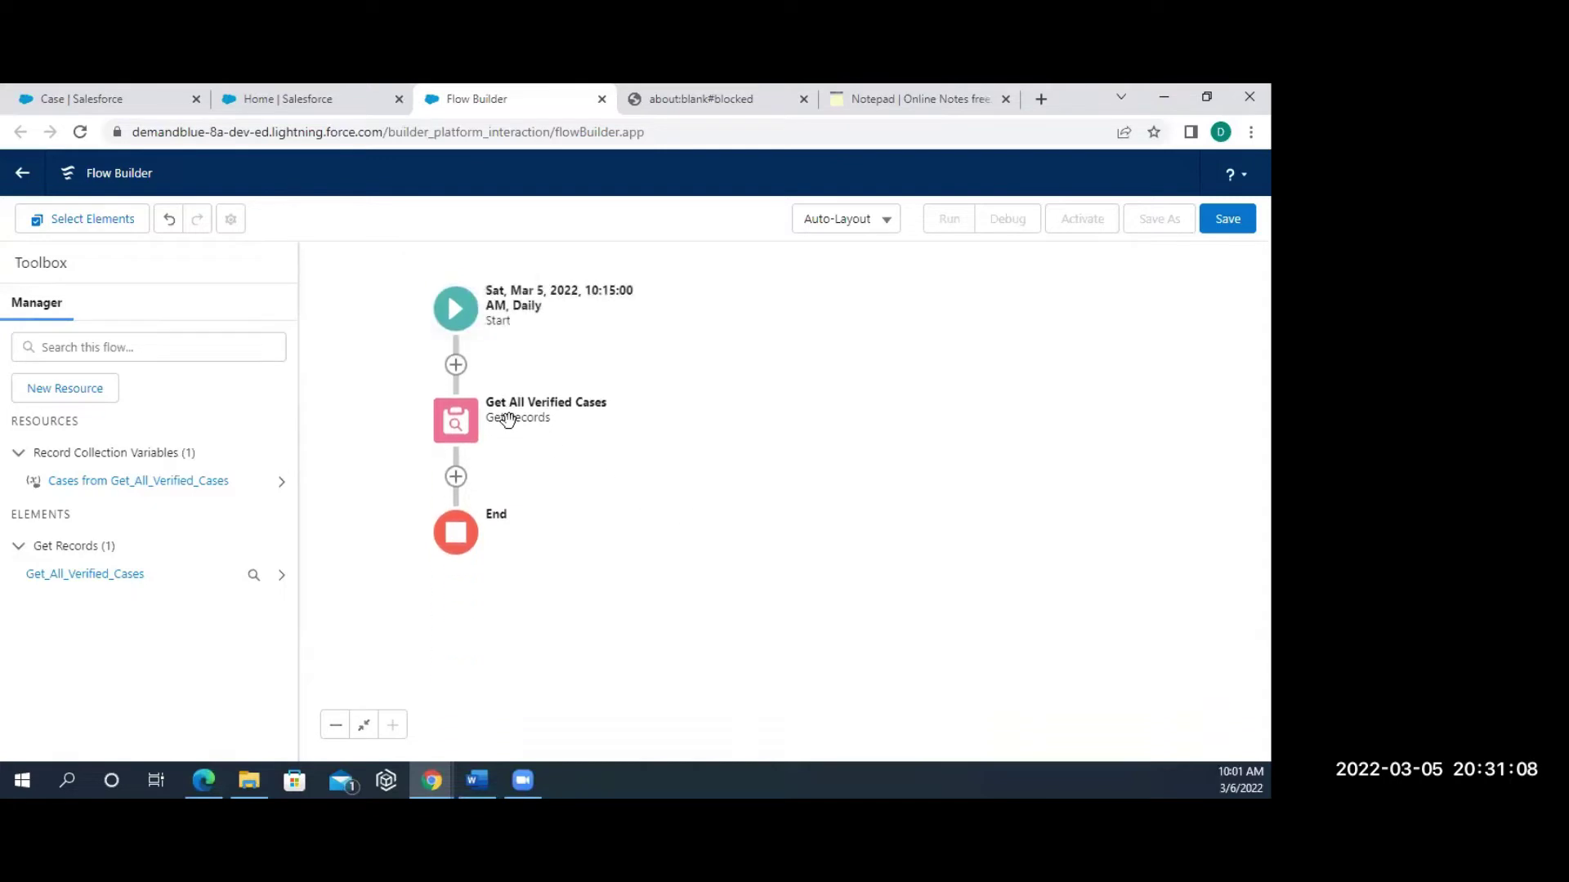
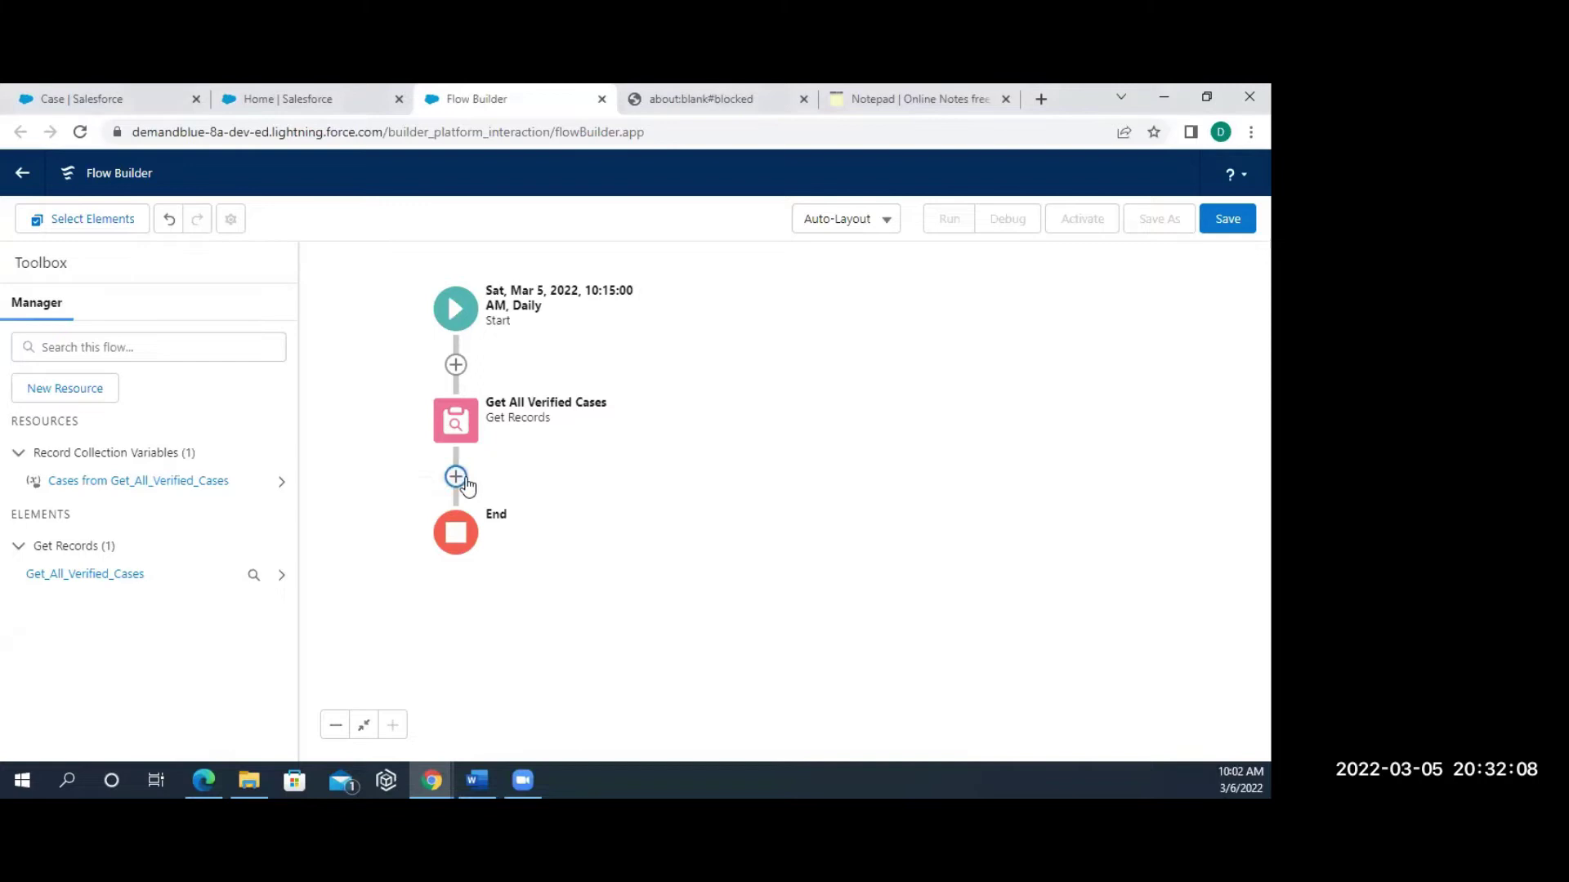
# Add a Decision element after Get All Verified Cases and label it "Check for Null".
pyautogui.click(456, 476)
pyautogui.scroll(-2, 432, 658)
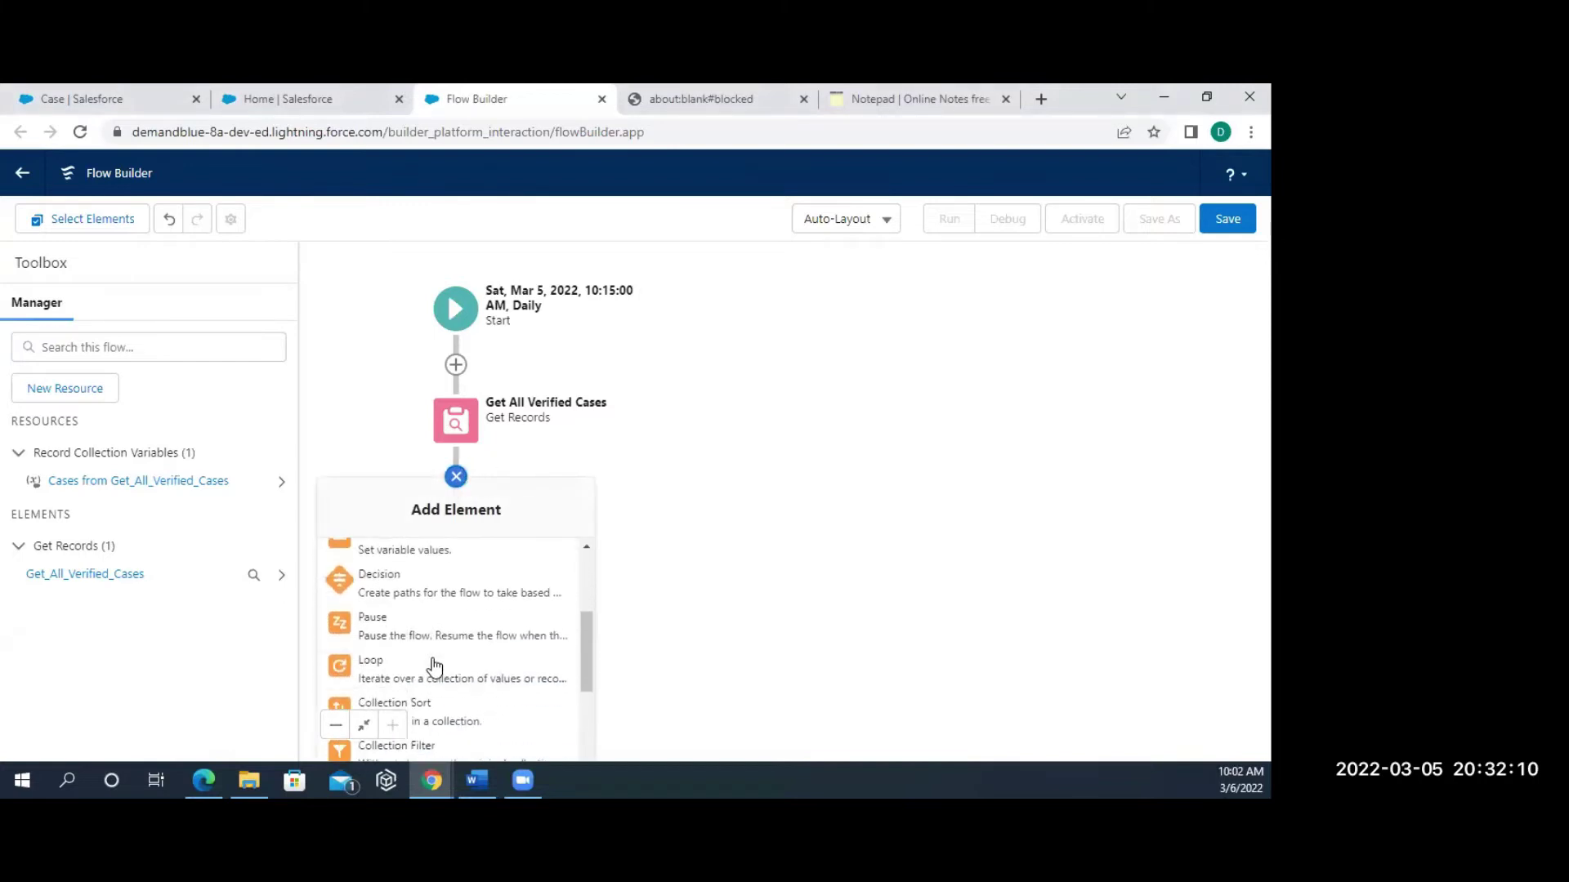
pyautogui.click(469, 583)
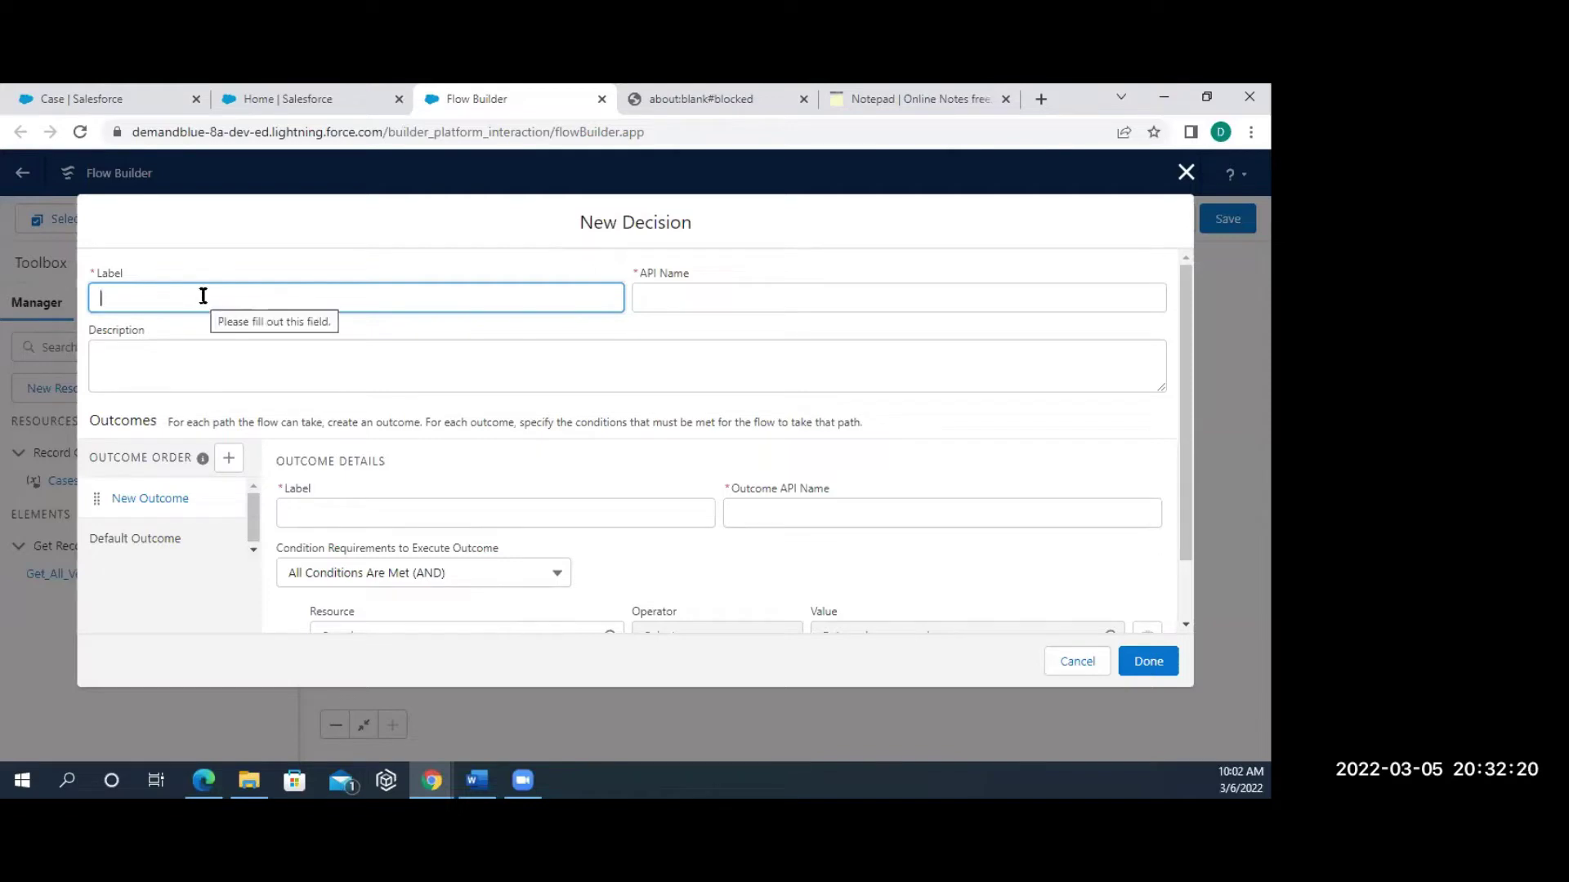
pyautogui.write('Check for Null')
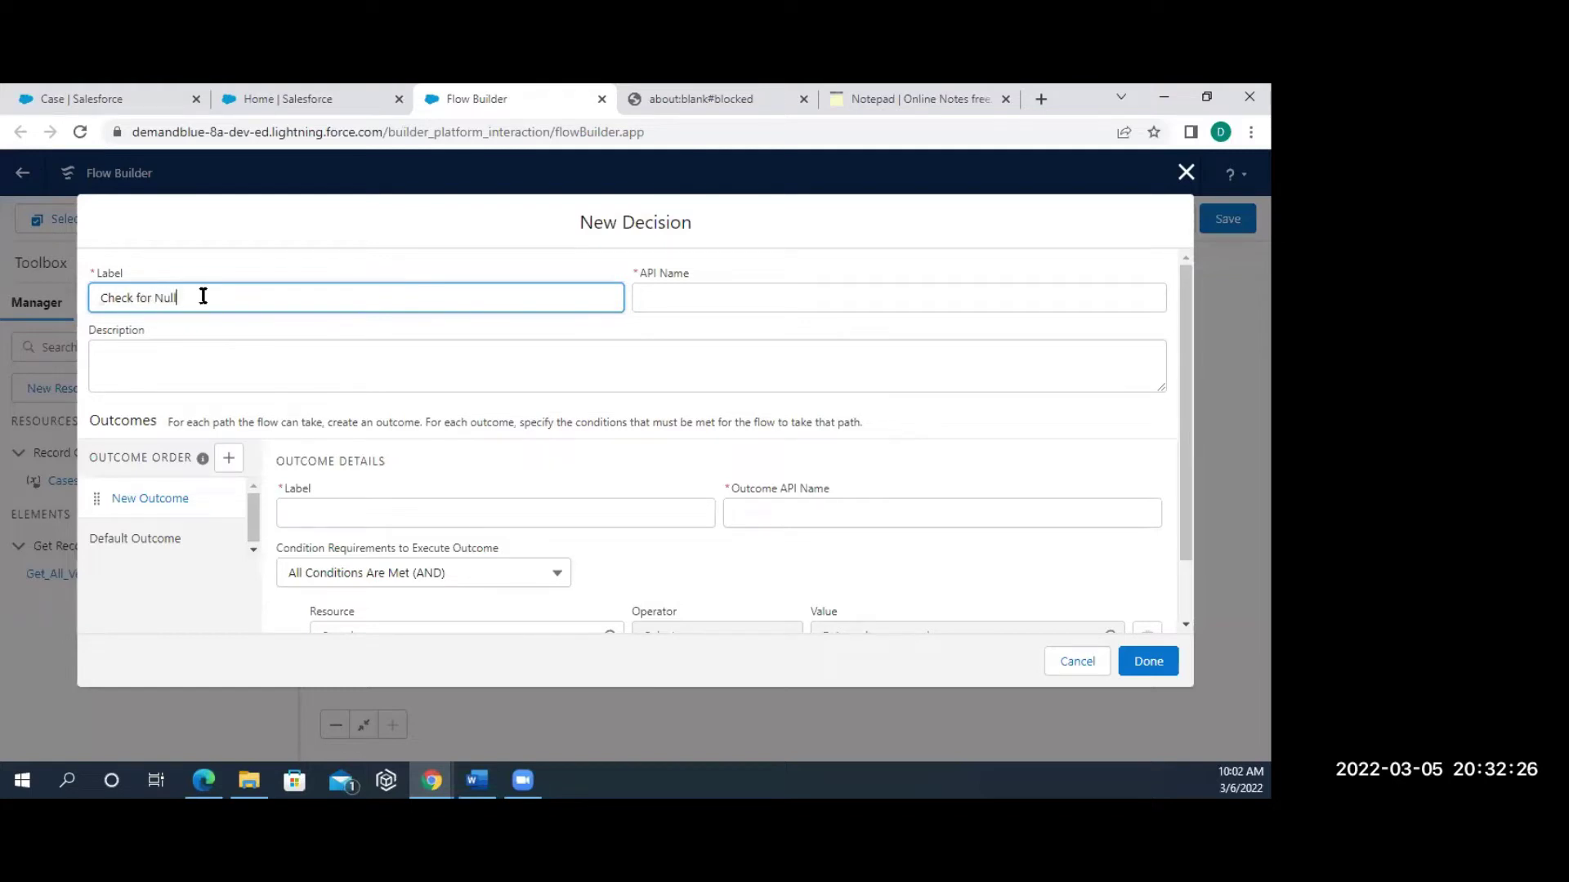
pyautogui.click(342, 382)
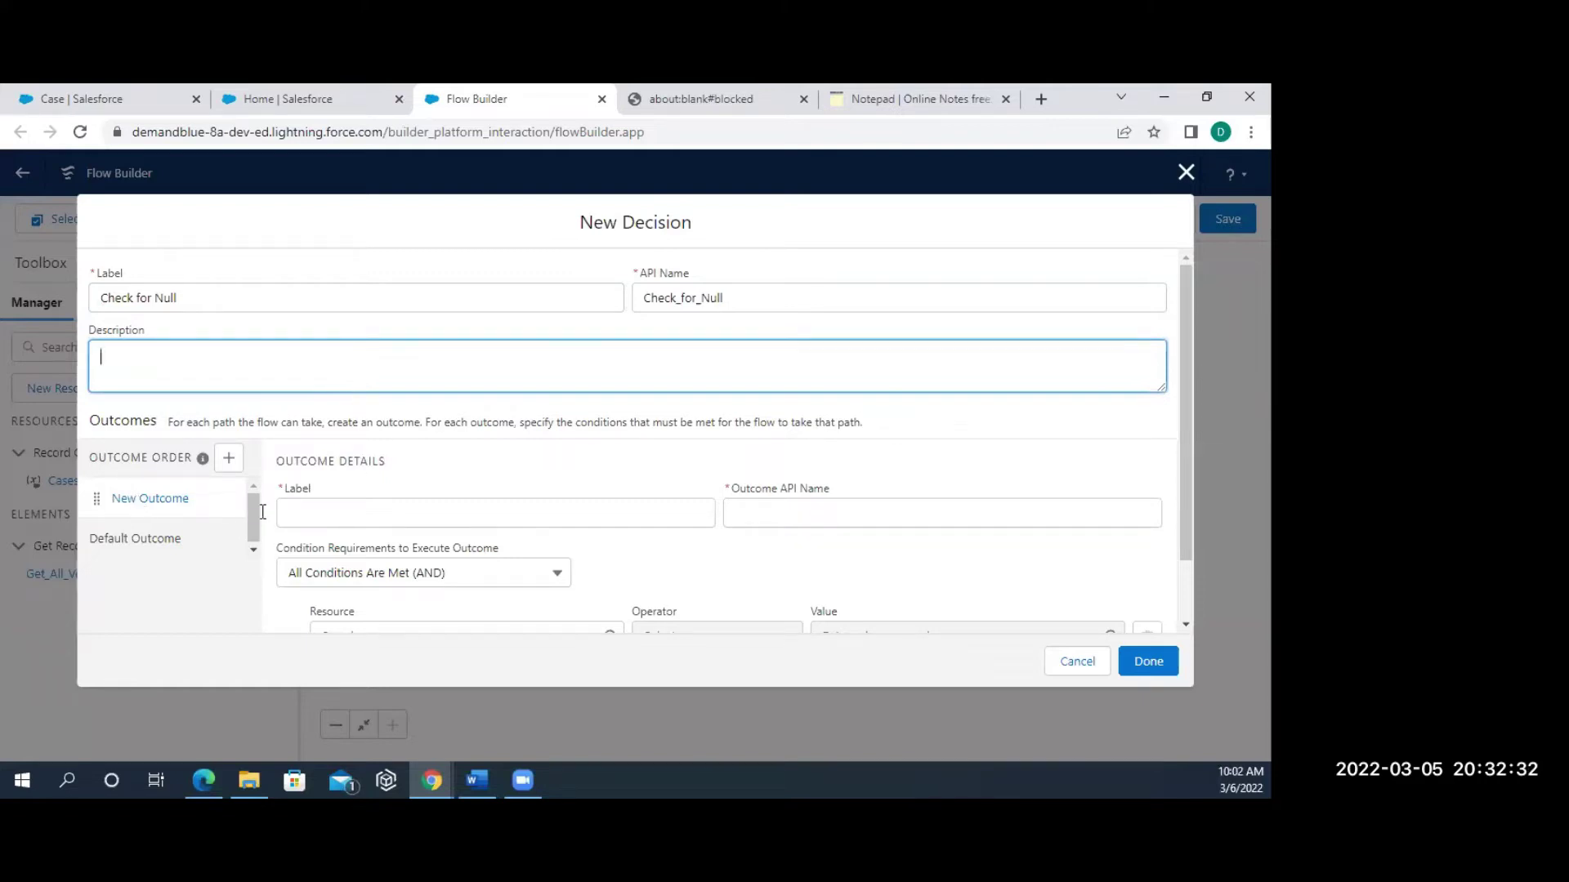
# Label the decision's first outcome "If not null".
pyautogui.click(320, 522)
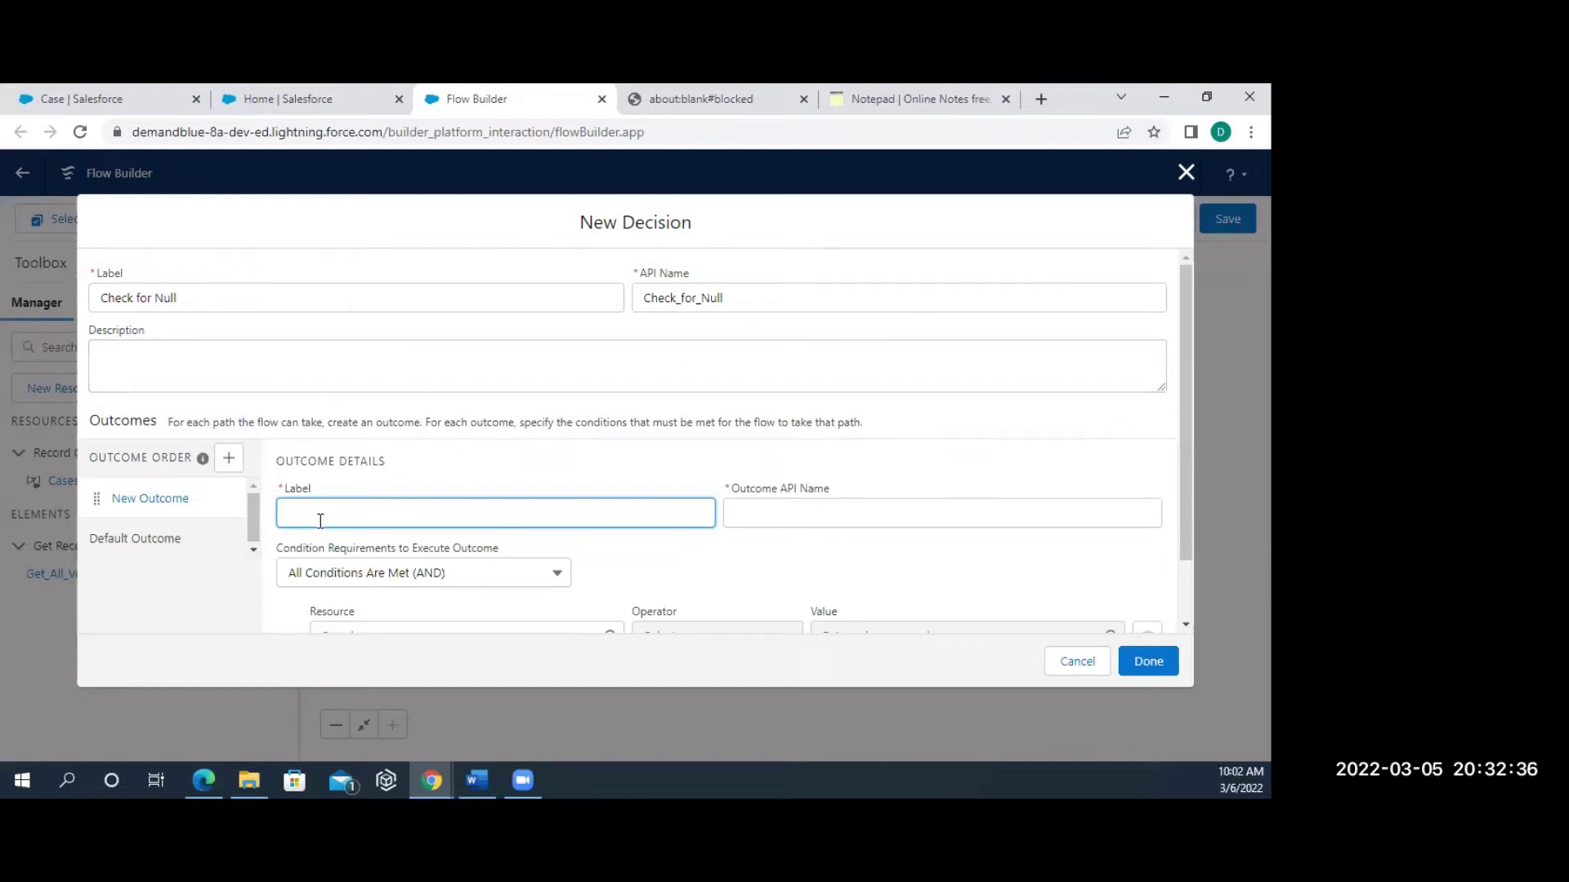
pyautogui.write('If not null')
pyautogui.click(704, 581)
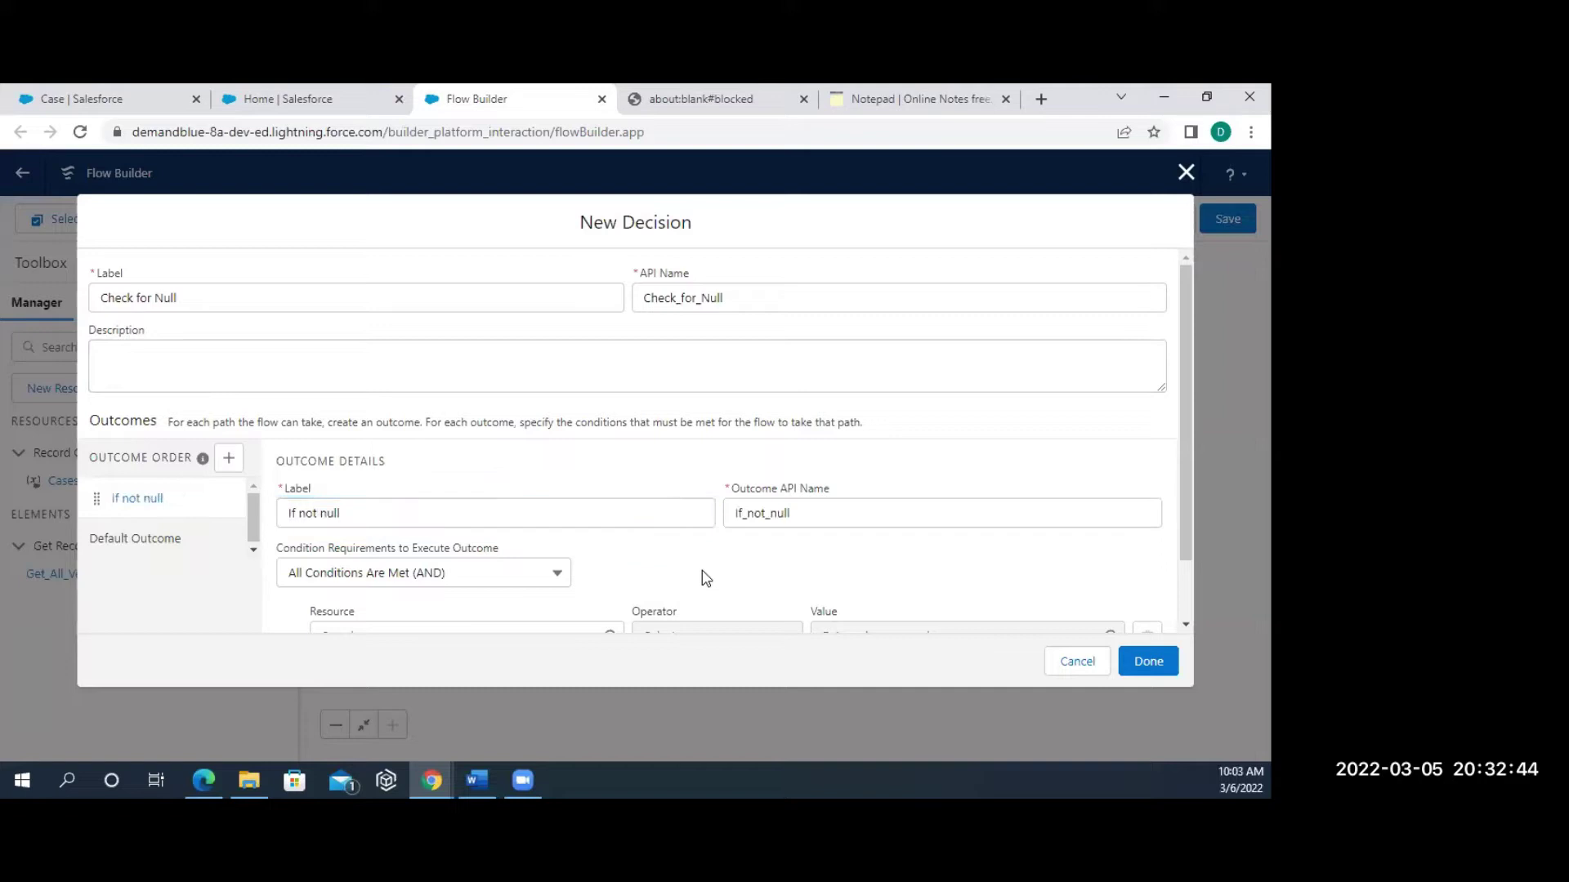
# Set the outcome's condition to Cases from Get_All_Verified_Cases Is Null False, and complete the Decision element.
pyautogui.scroll(-1, 705, 578)
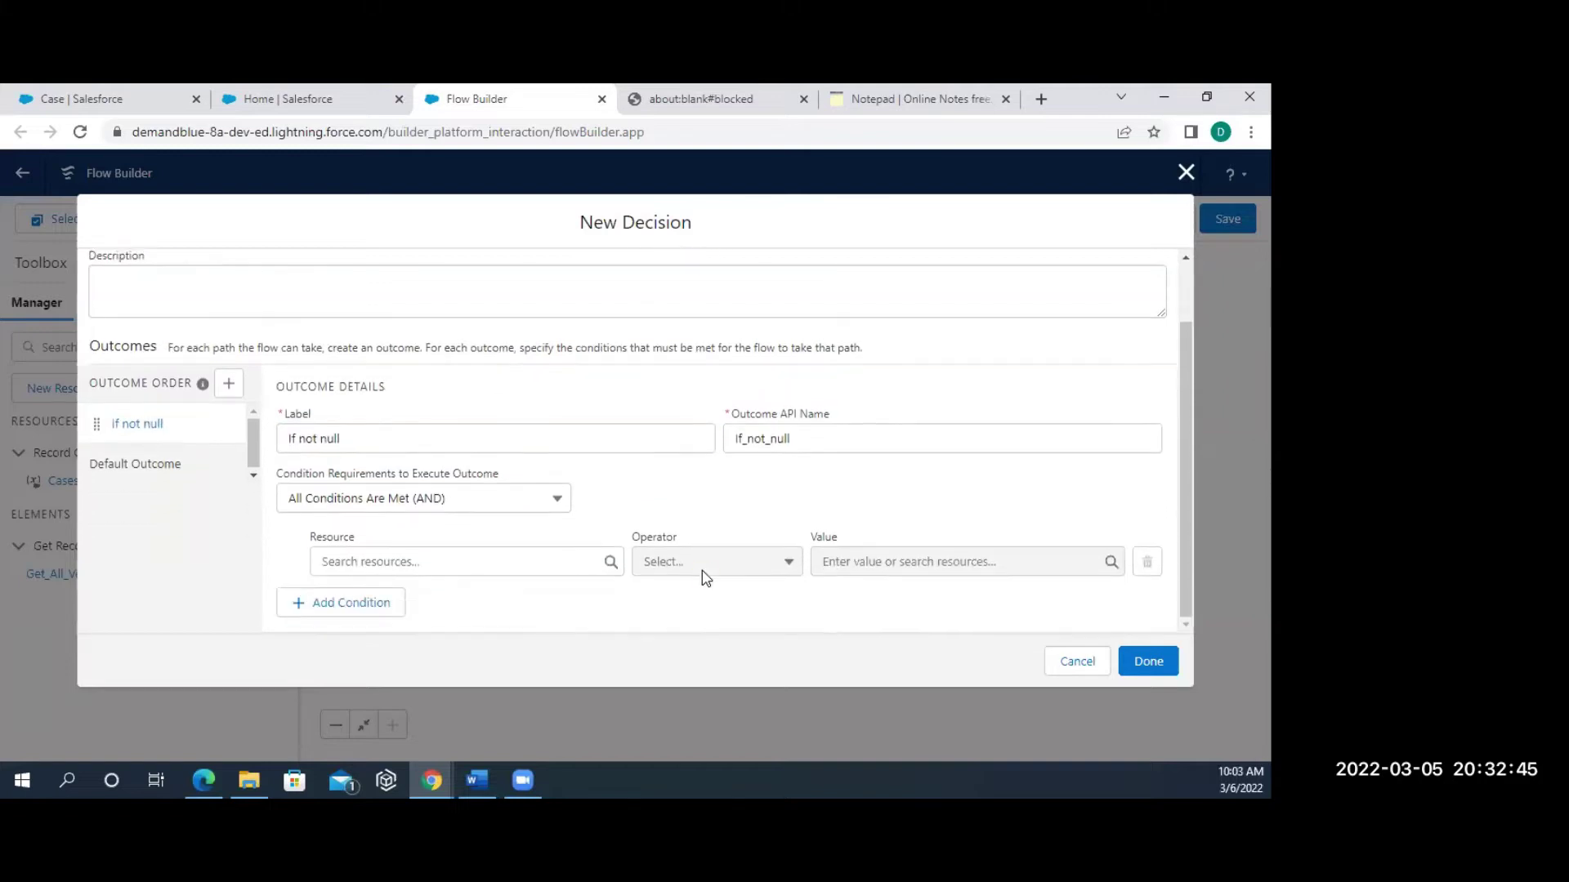
pyautogui.click(501, 564)
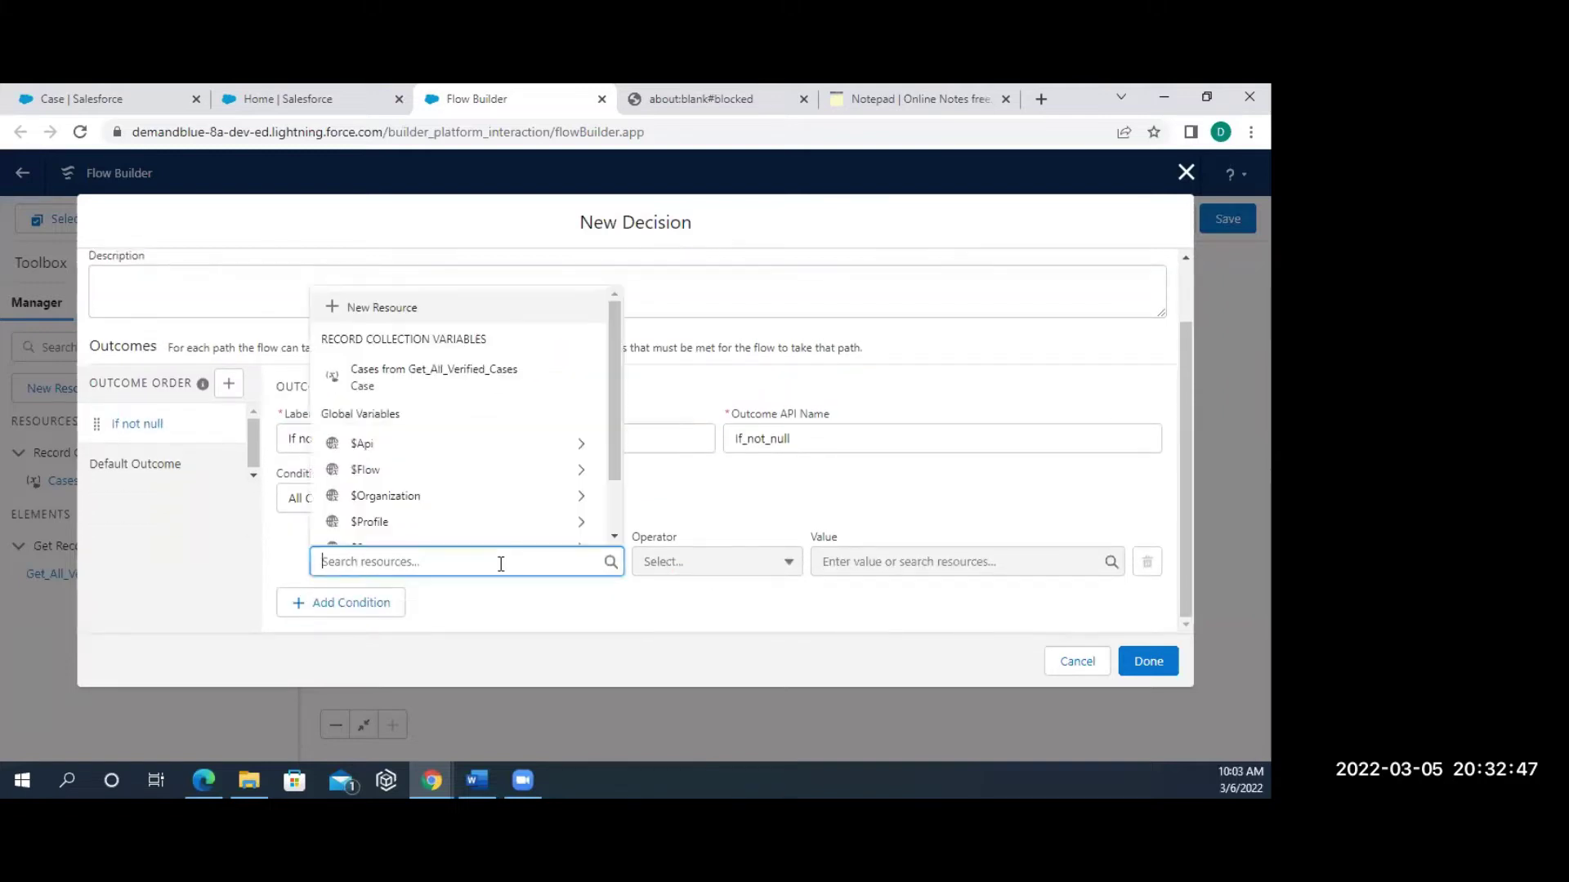
pyautogui.click(460, 378)
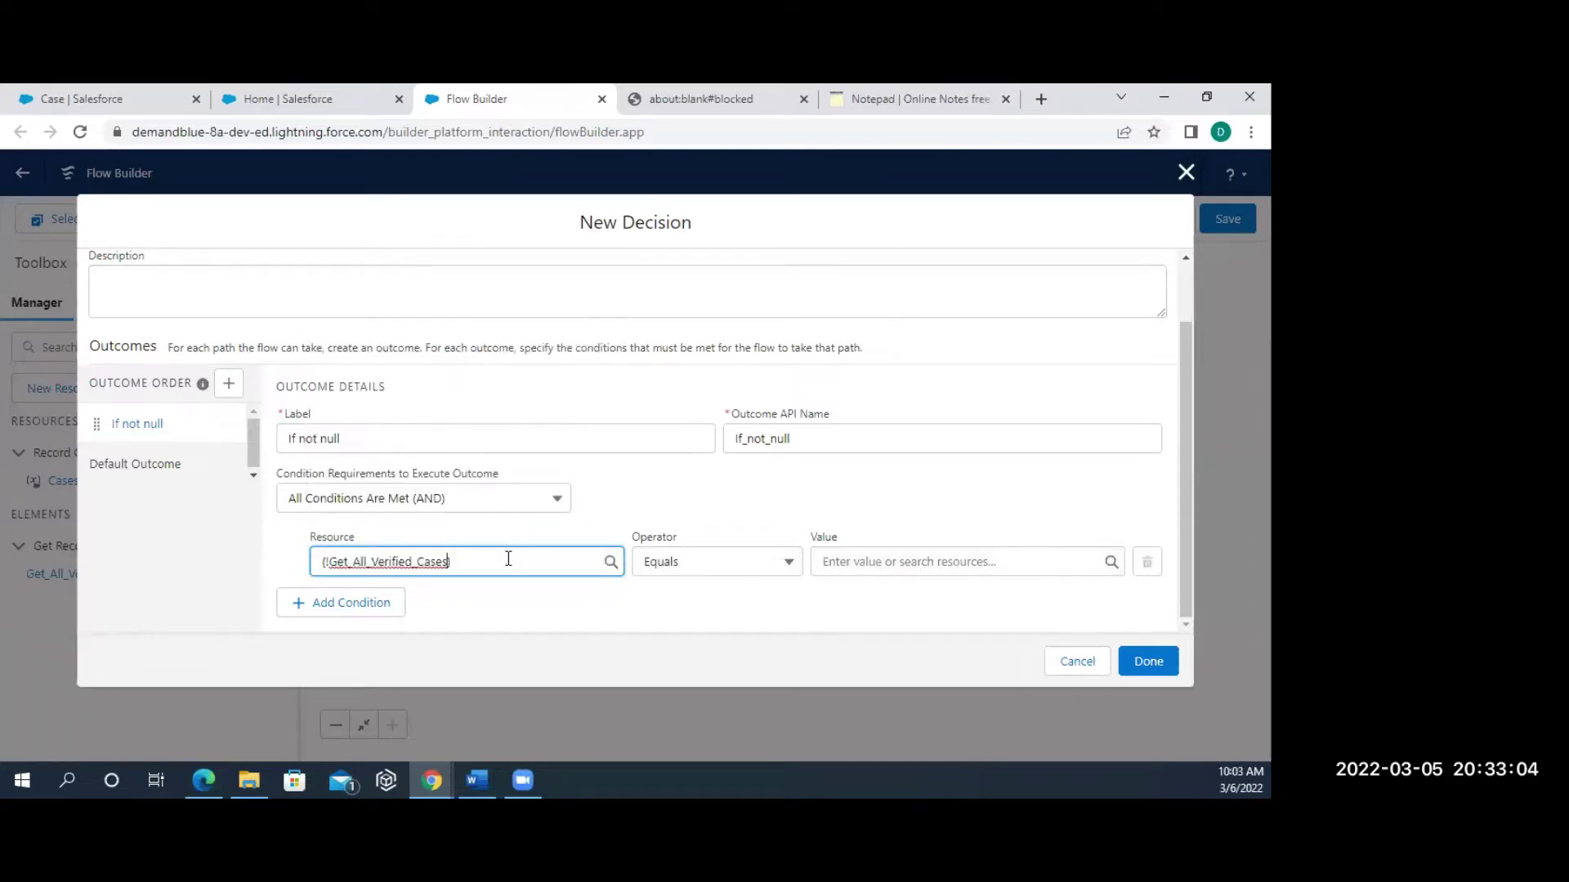
pyautogui.moveTo(445, 566); pyautogui.dragTo(317, 572)
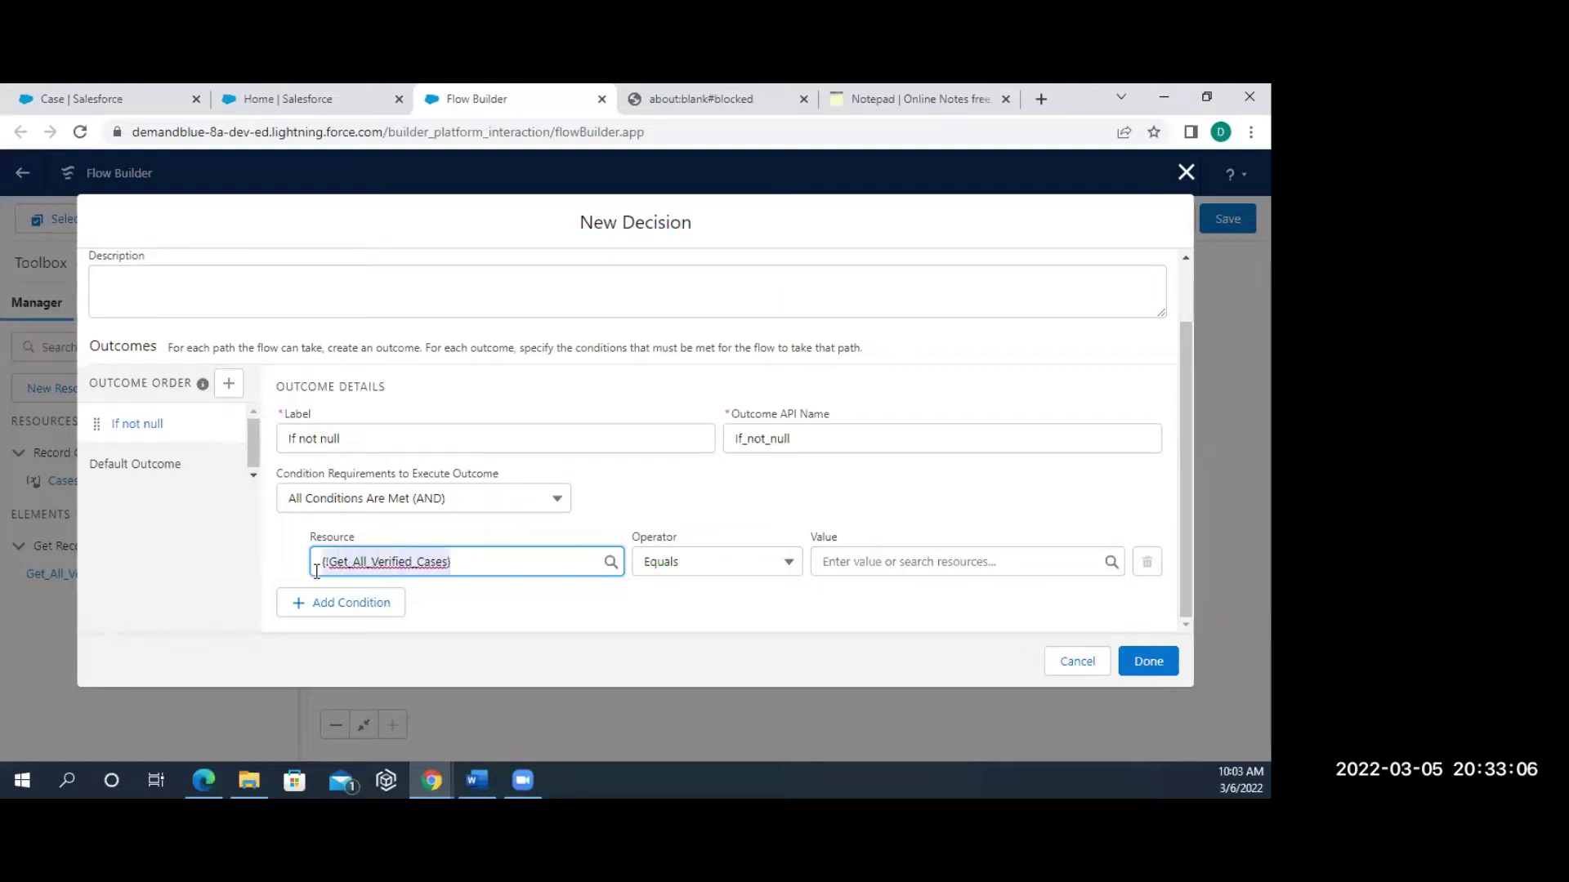
pyautogui.click(717, 572)
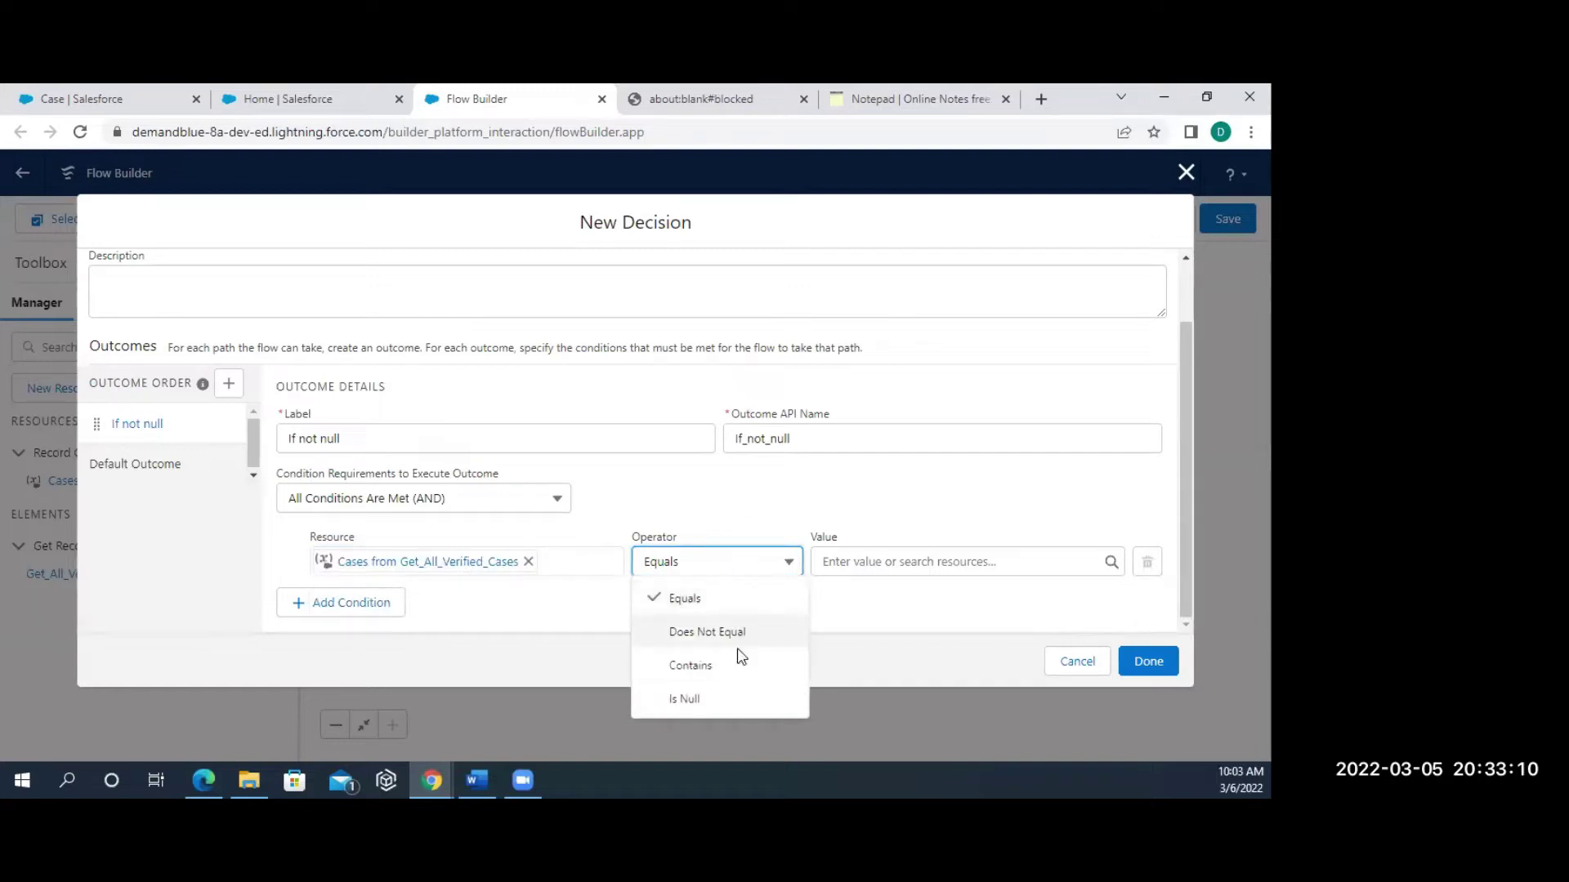
pyautogui.click(716, 700)
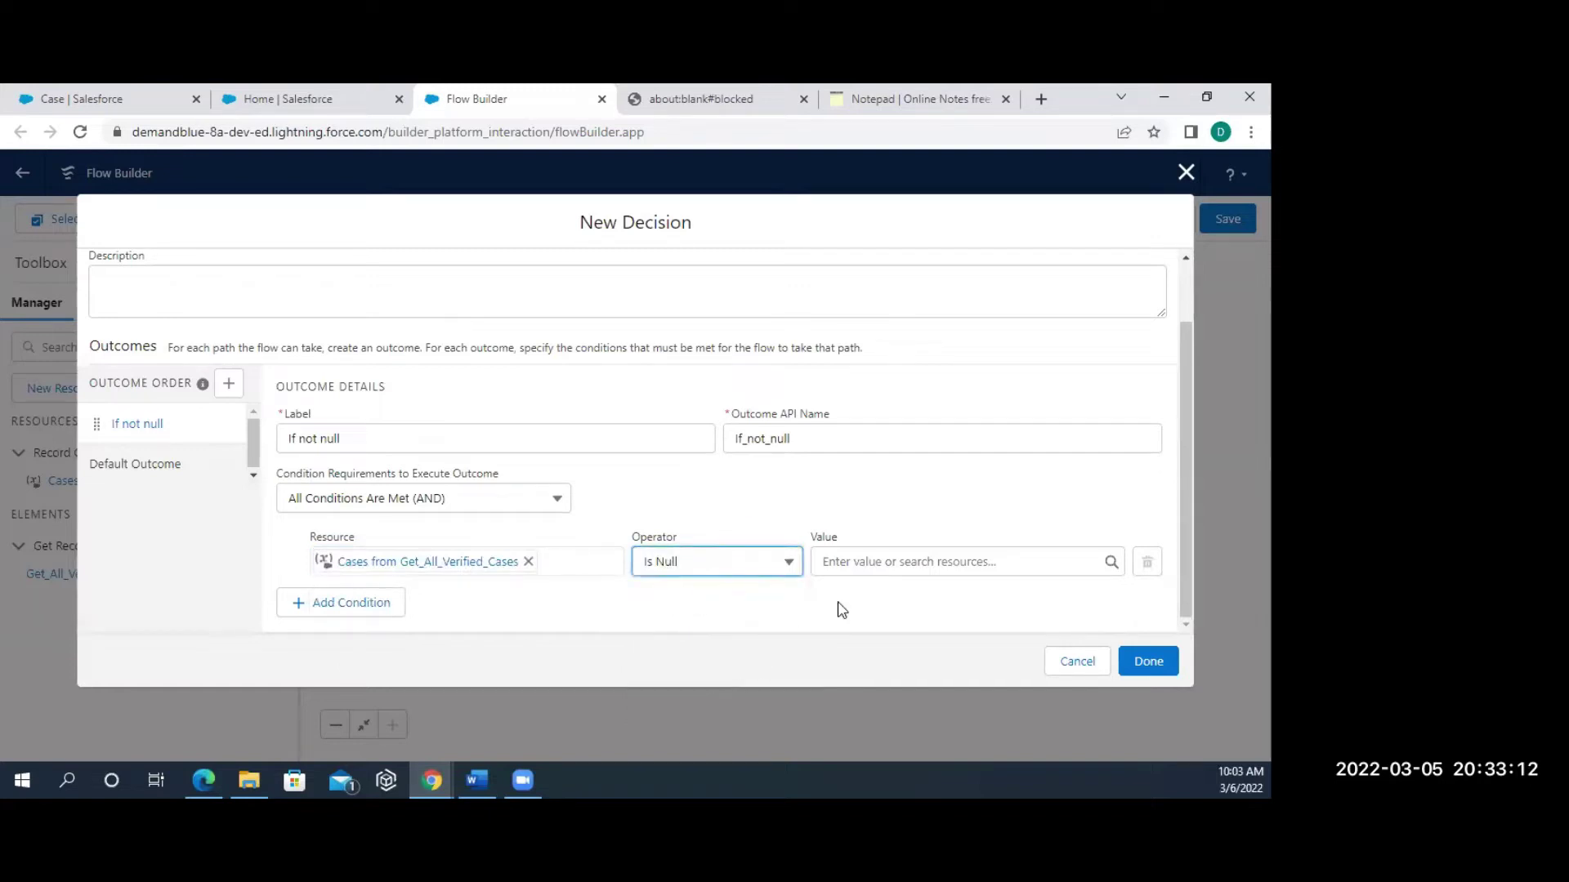
pyautogui.click(855, 561)
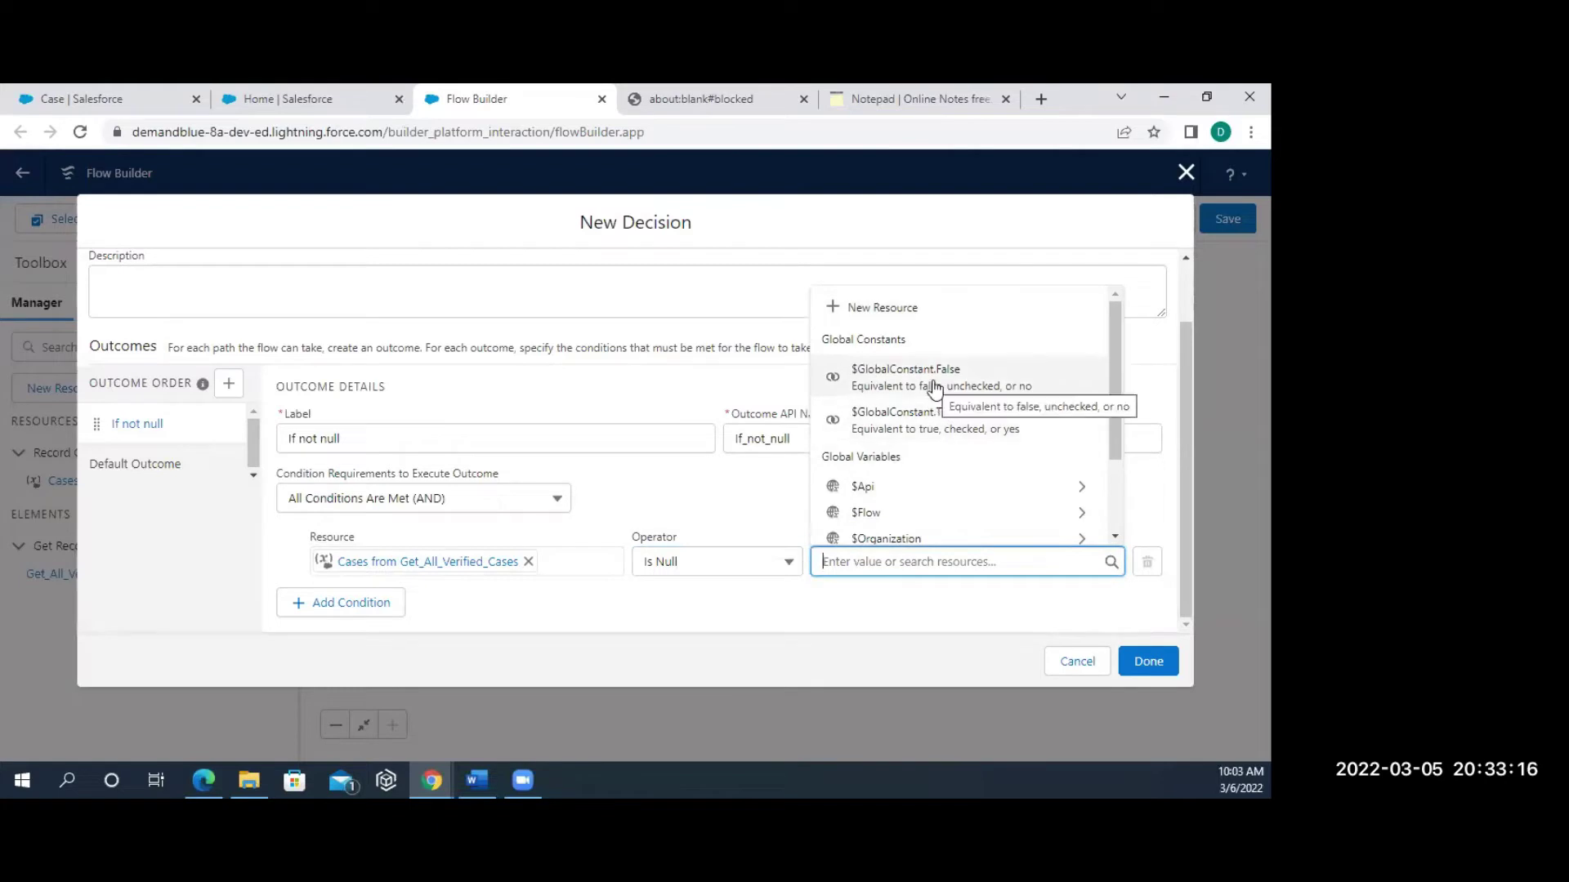
pyautogui.click(935, 390)
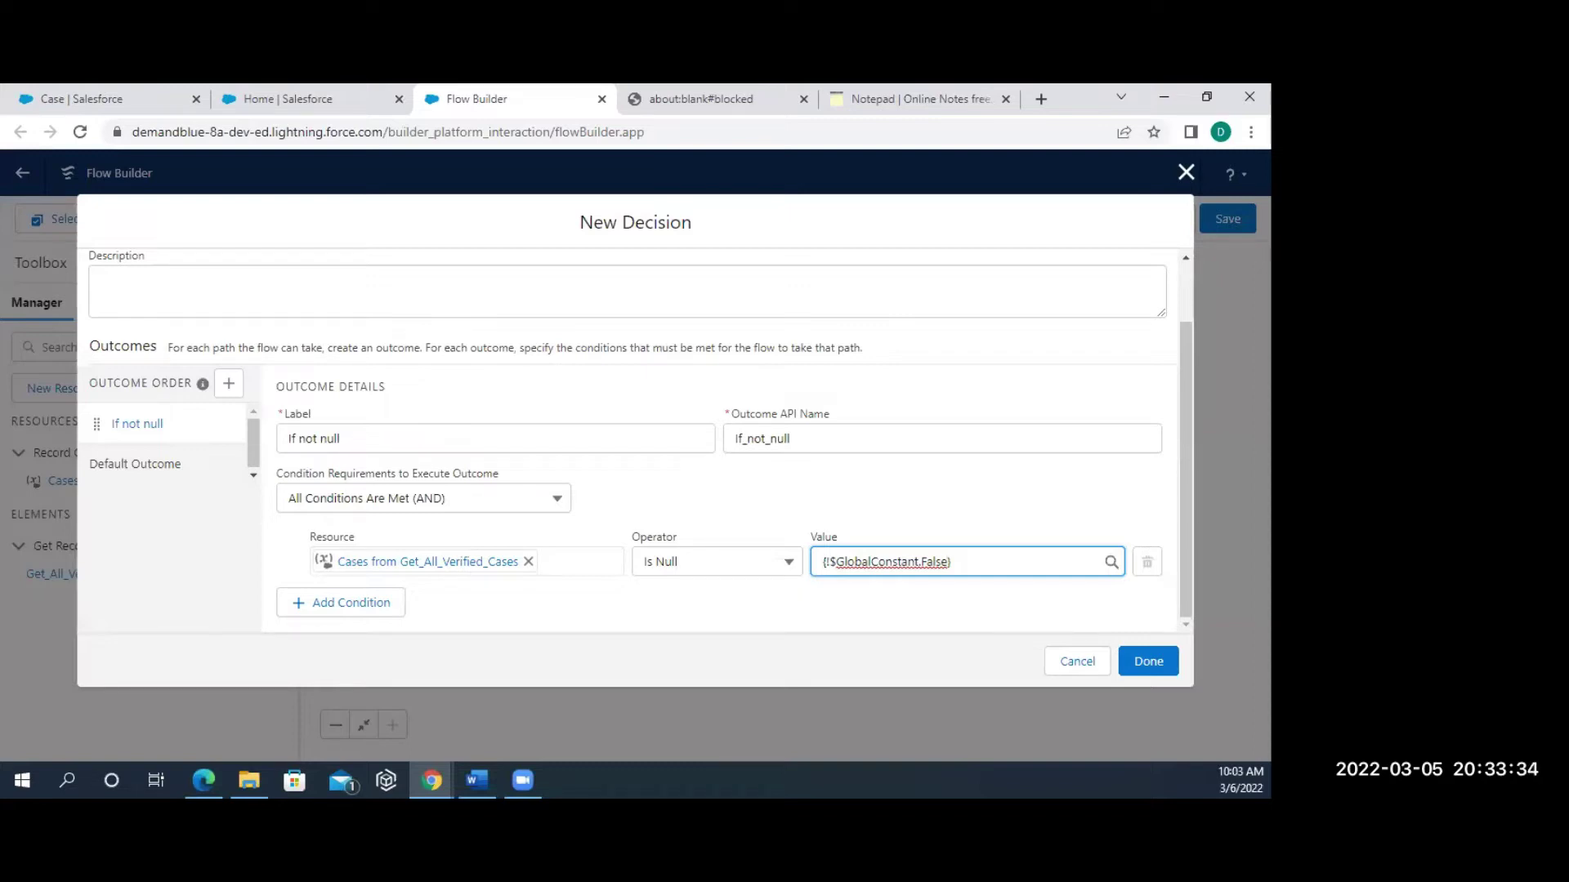
pyautogui.click(568, 621)
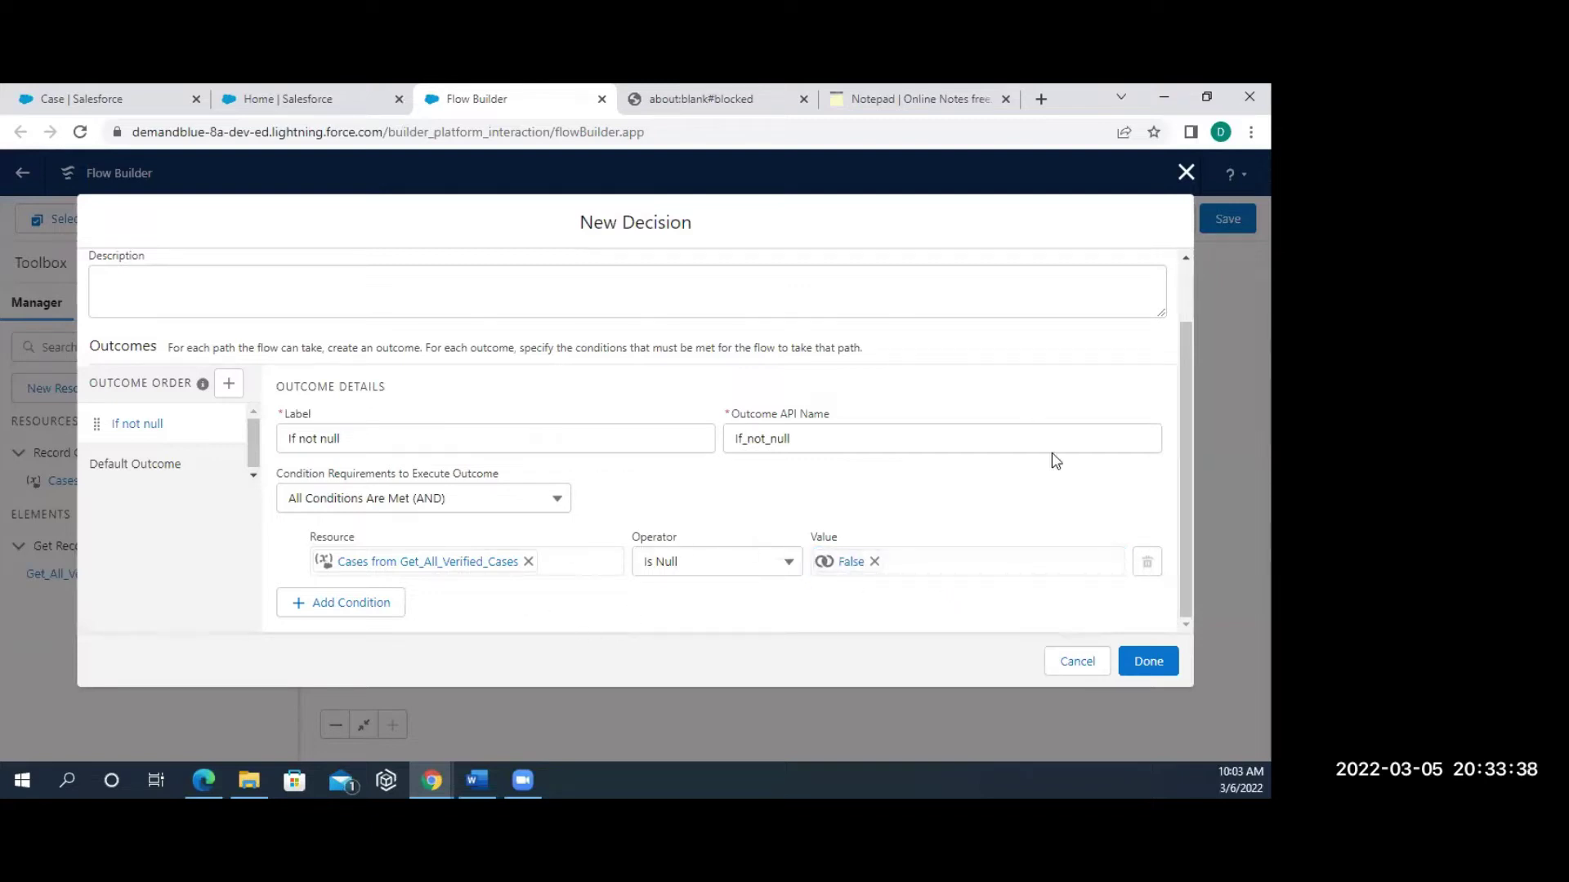
pyautogui.click(1144, 675)
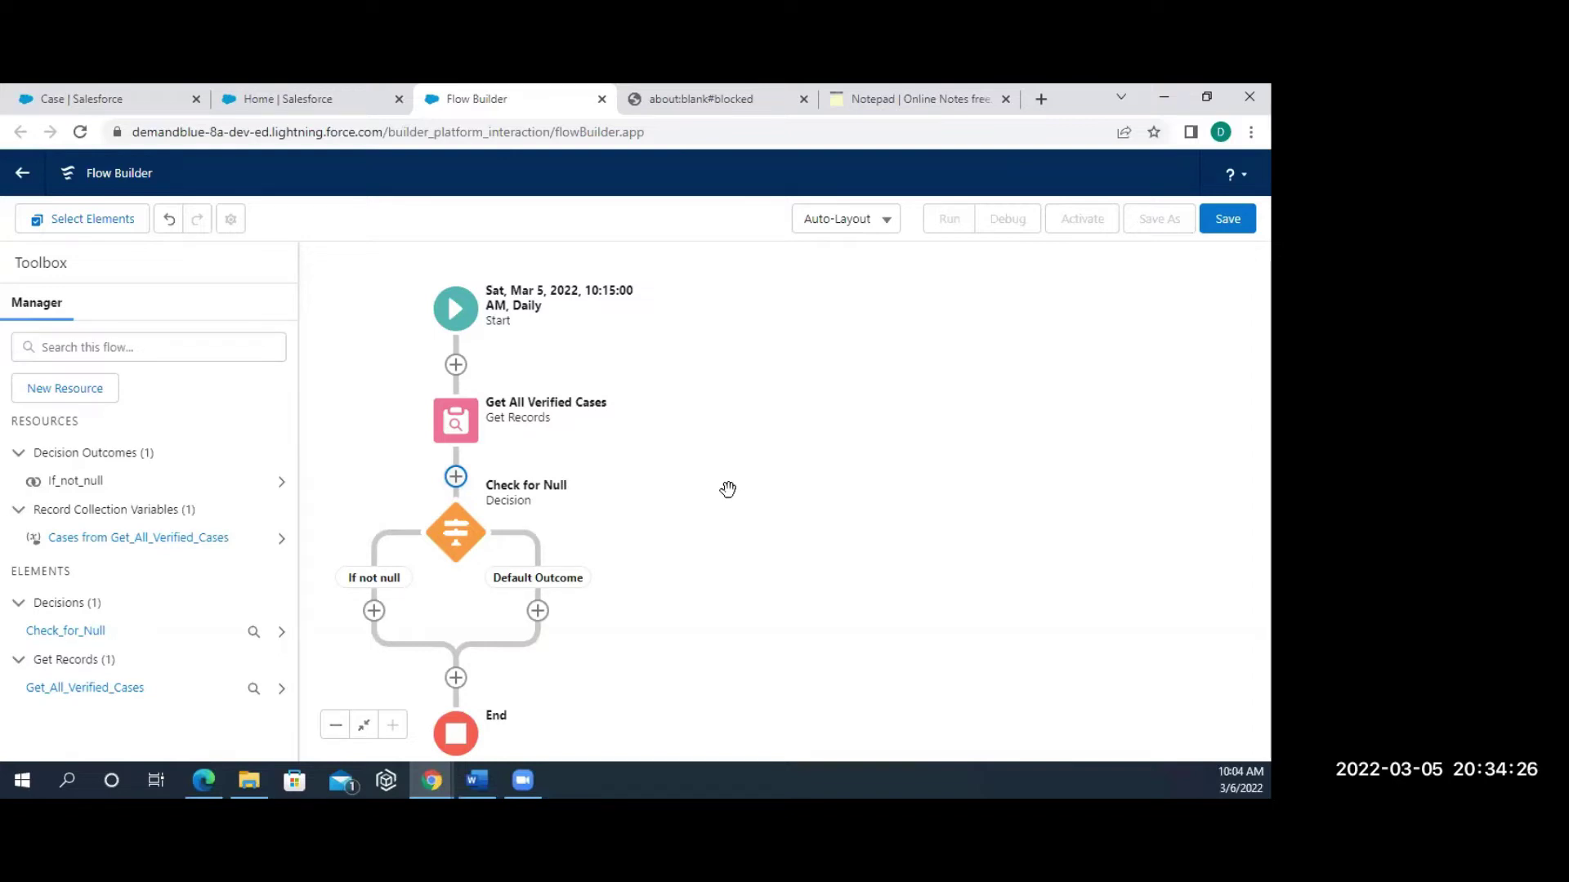
# Switch the flow canvas to Freeform layout and line up the Start, Get All Verified Cases and Check for Null elements in a row.
pyautogui.moveTo(655, 465); pyautogui.dragTo(663, 466)
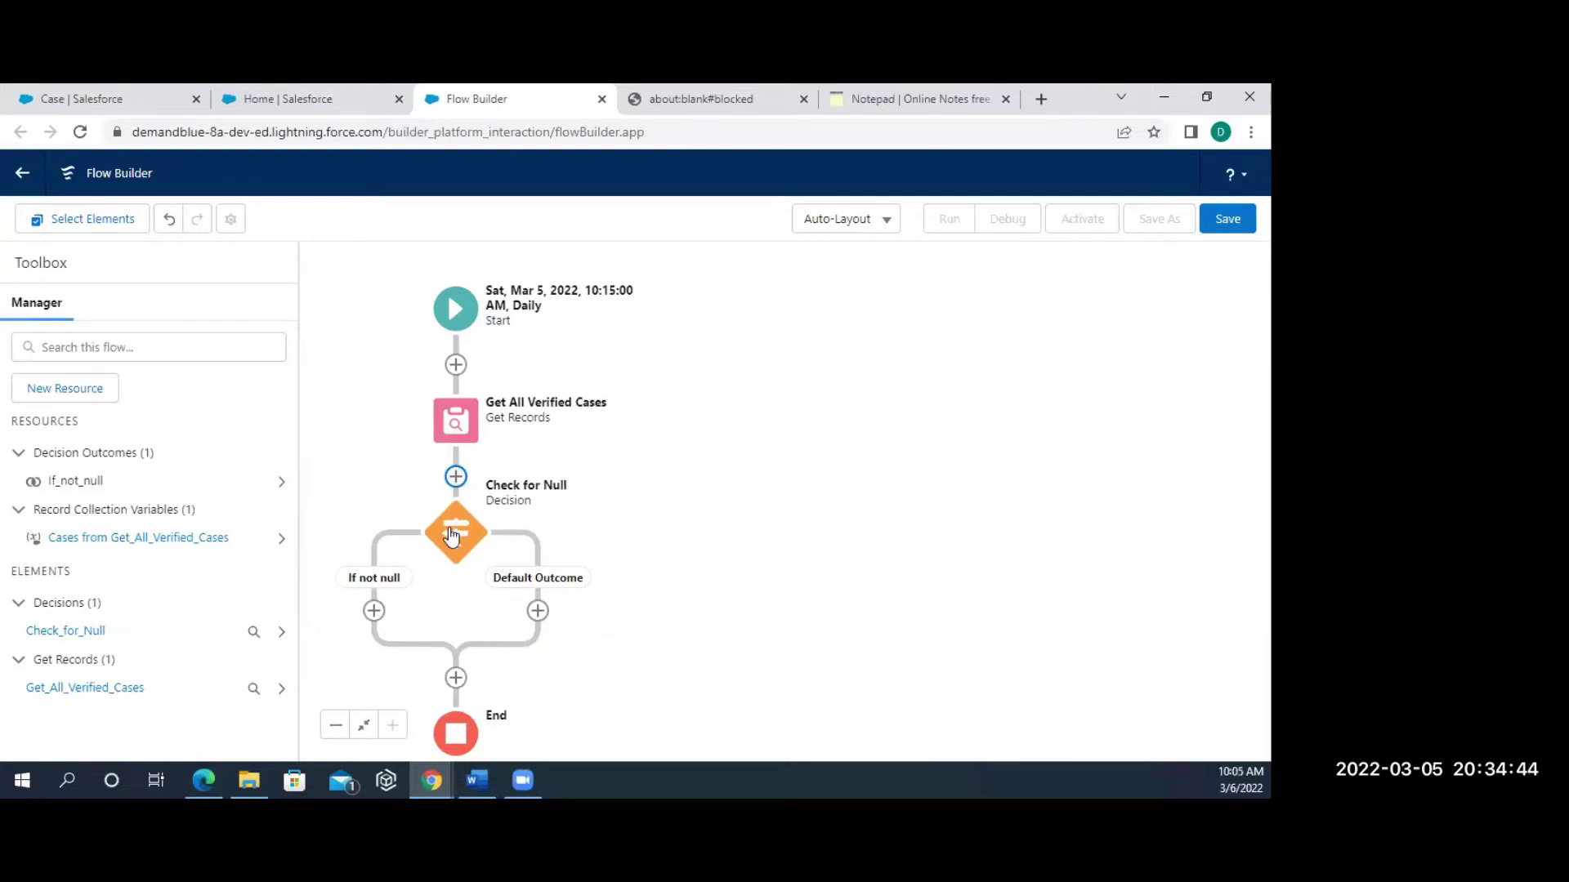
pyautogui.click(375, 613)
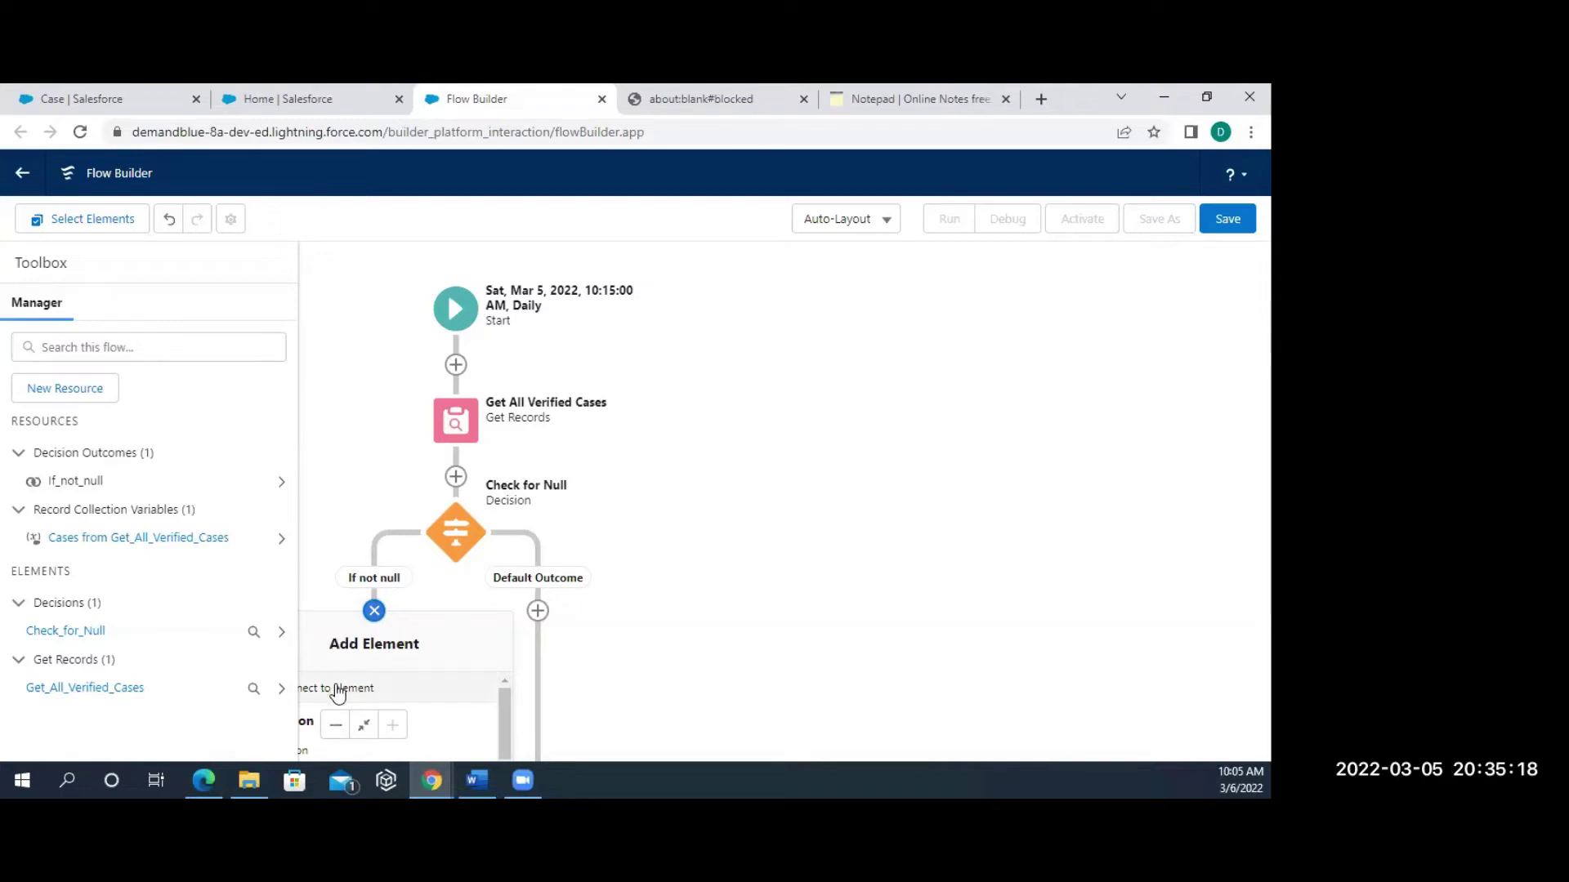
pyautogui.click(882, 222)
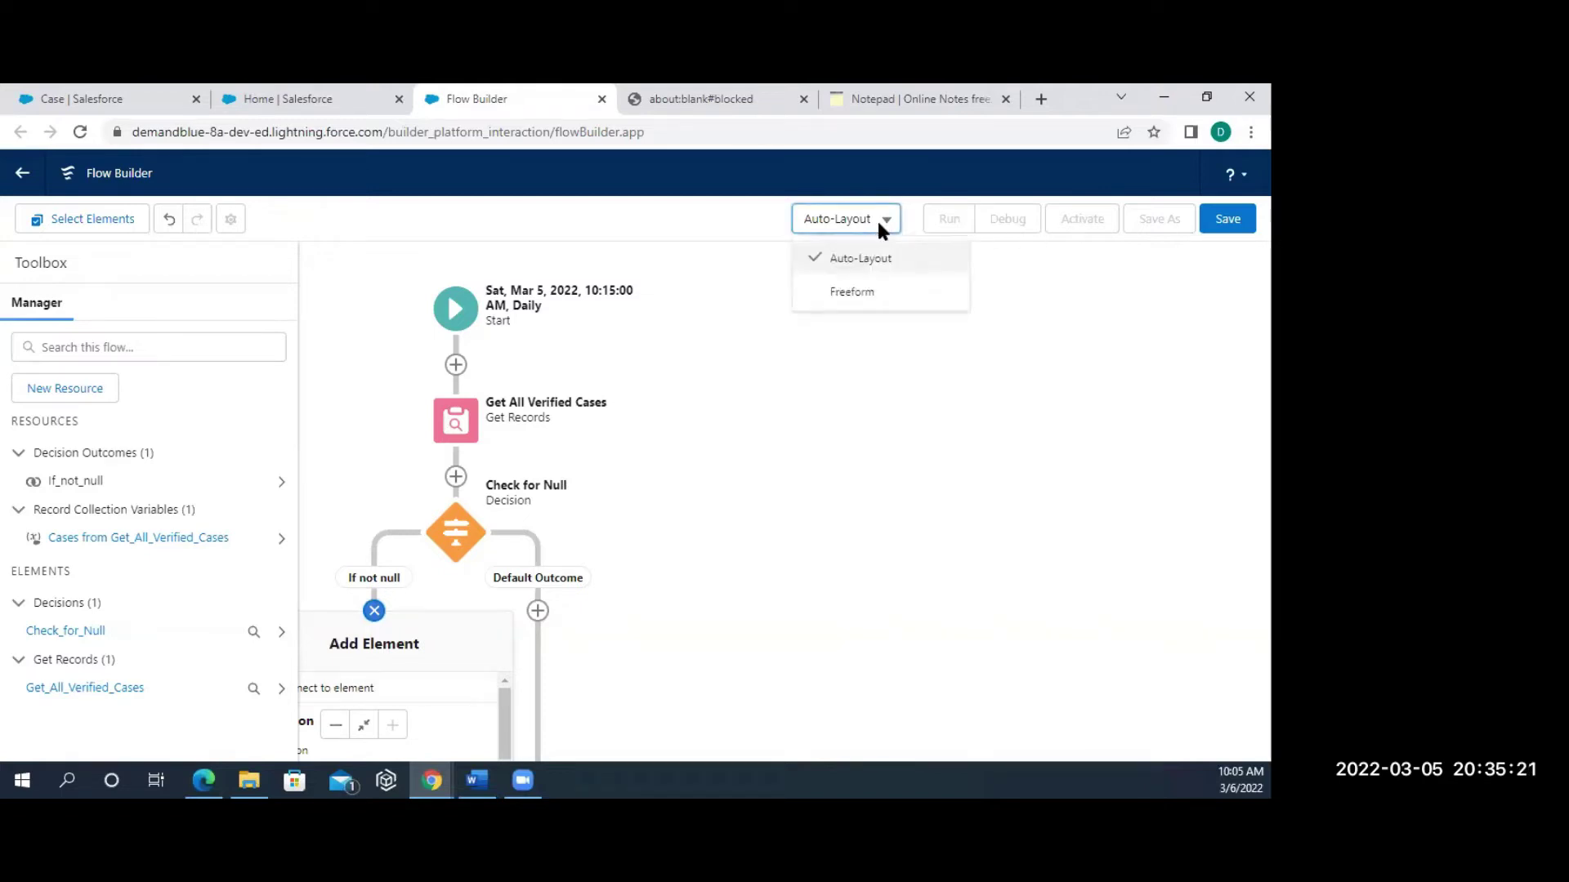
pyautogui.click(855, 291)
pyautogui.moveTo(773, 304); pyautogui.dragTo(455, 352)
pyautogui.moveTo(785, 572); pyautogui.dragTo(924, 418)
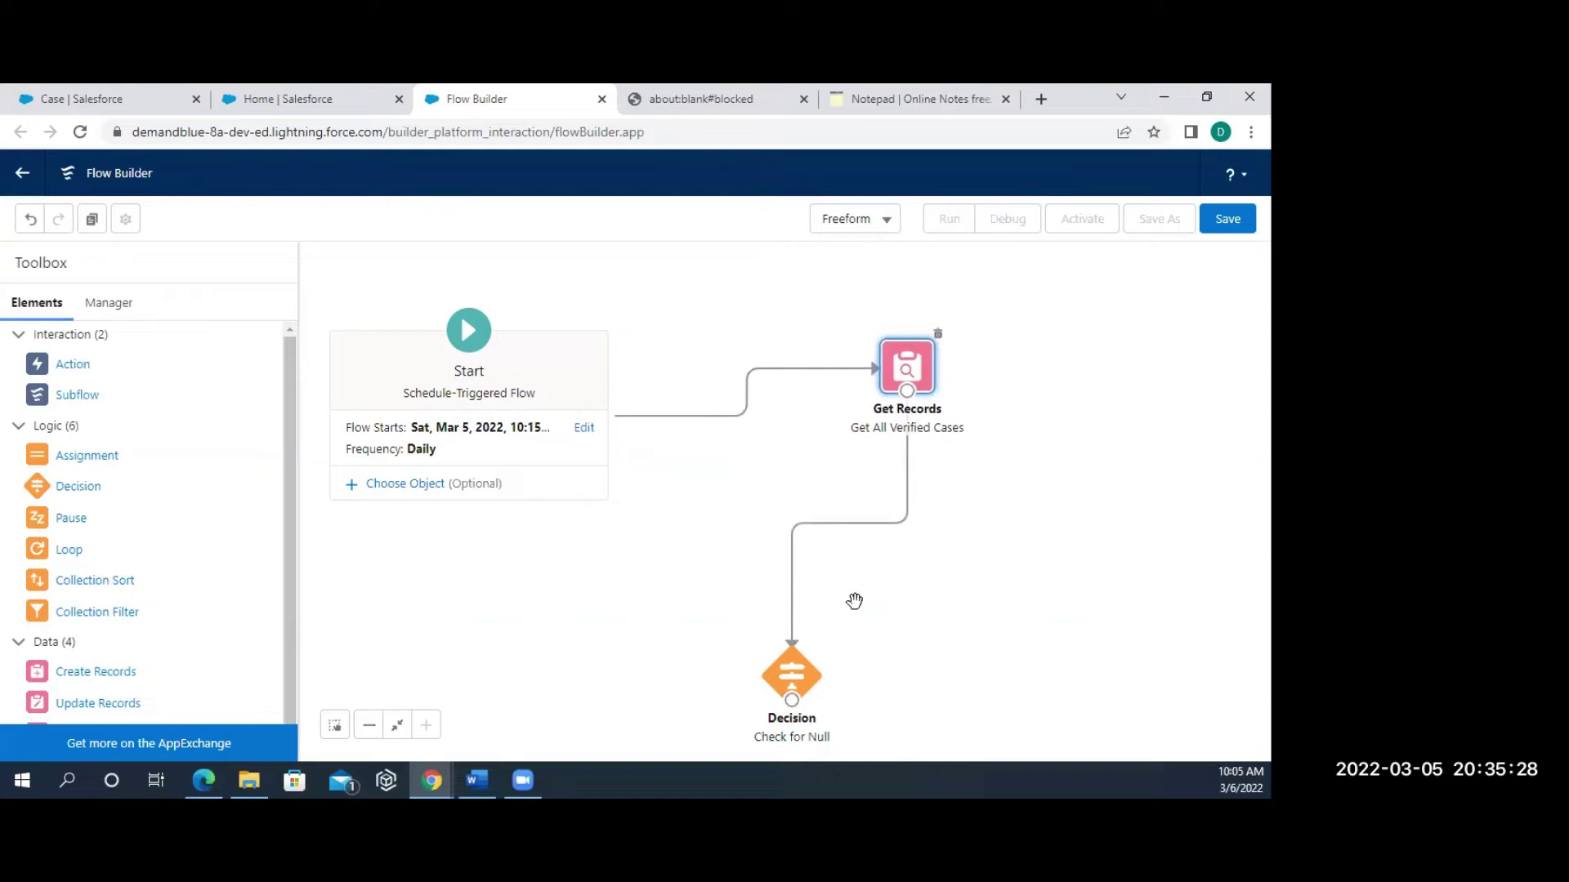
pyautogui.moveTo(808, 675); pyautogui.dragTo(1144, 363)
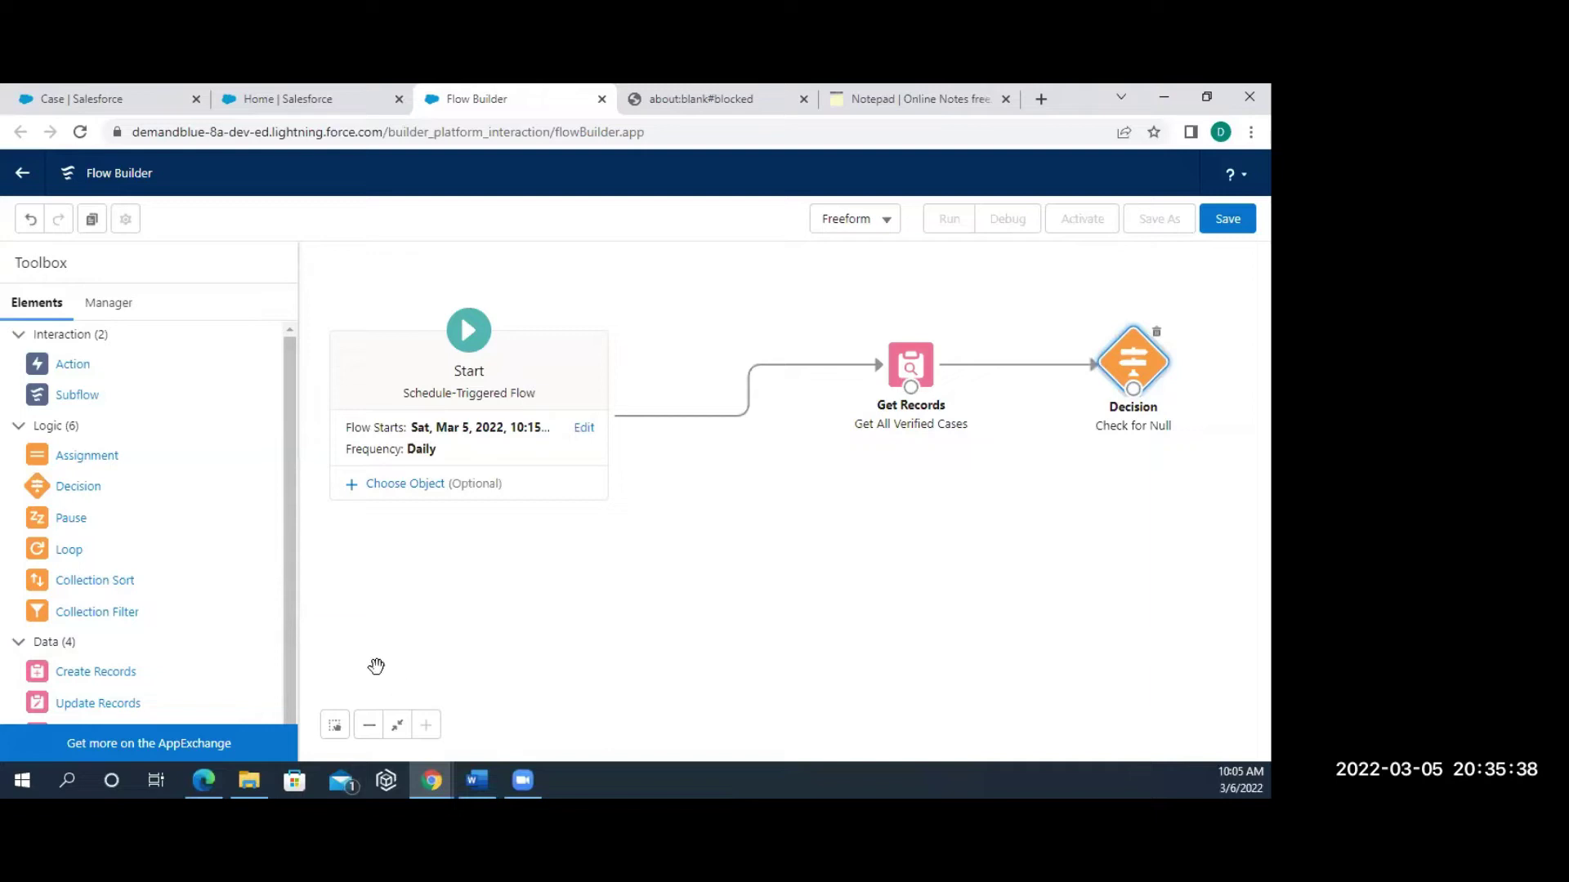
# Add a Loop element below the Check for Null decision and label it "Case".
pyautogui.moveTo(70, 558); pyautogui.dragTo(1062, 493)
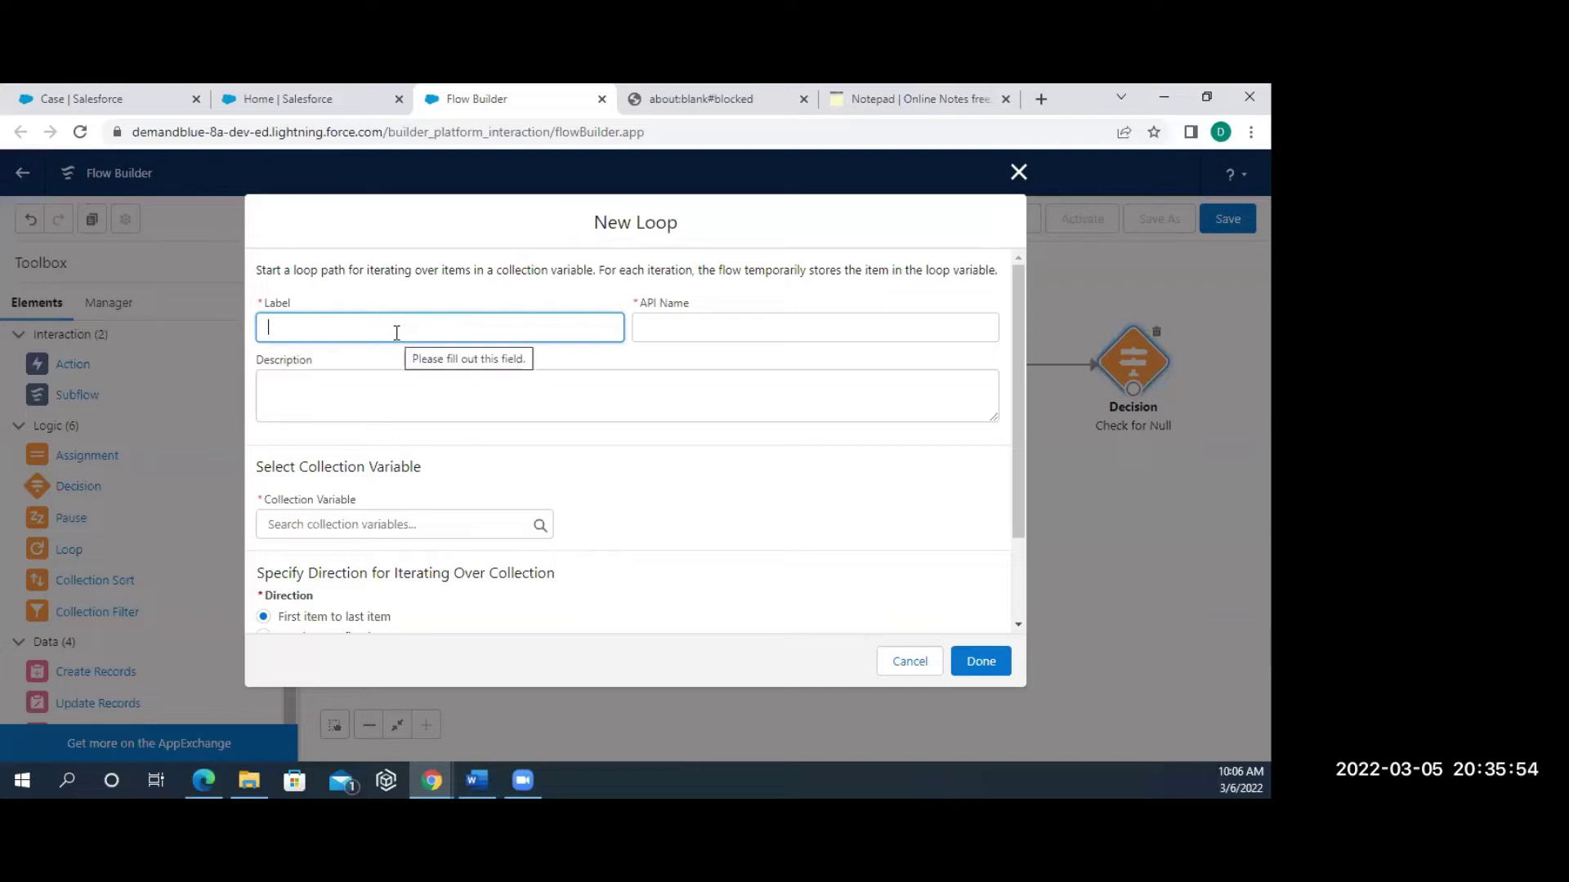
pyautogui.write('cCase')
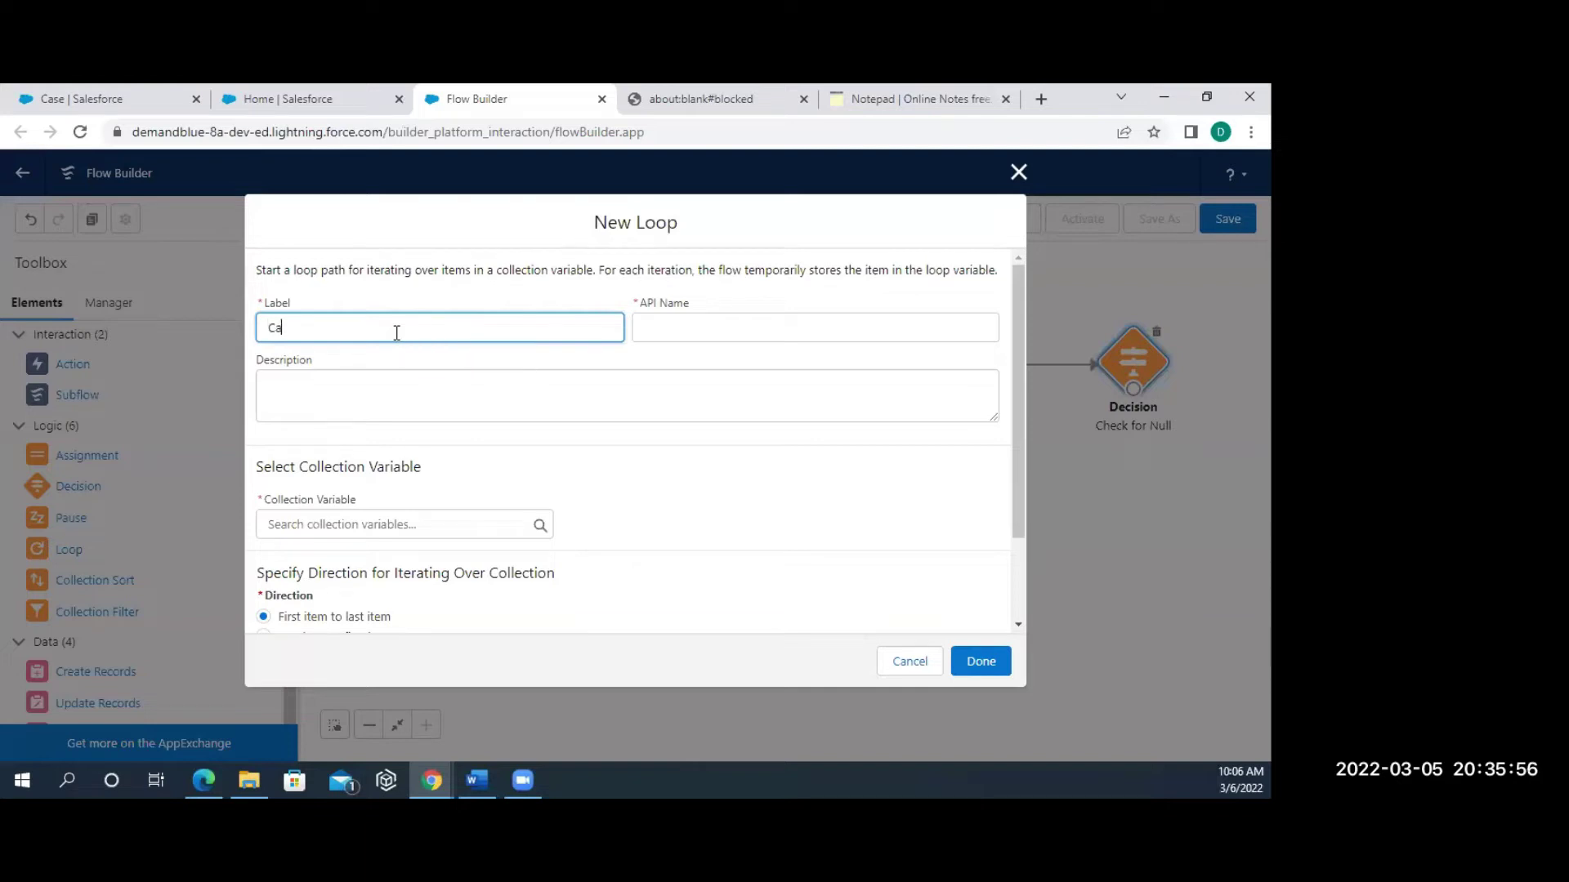
pyautogui.click(722, 322)
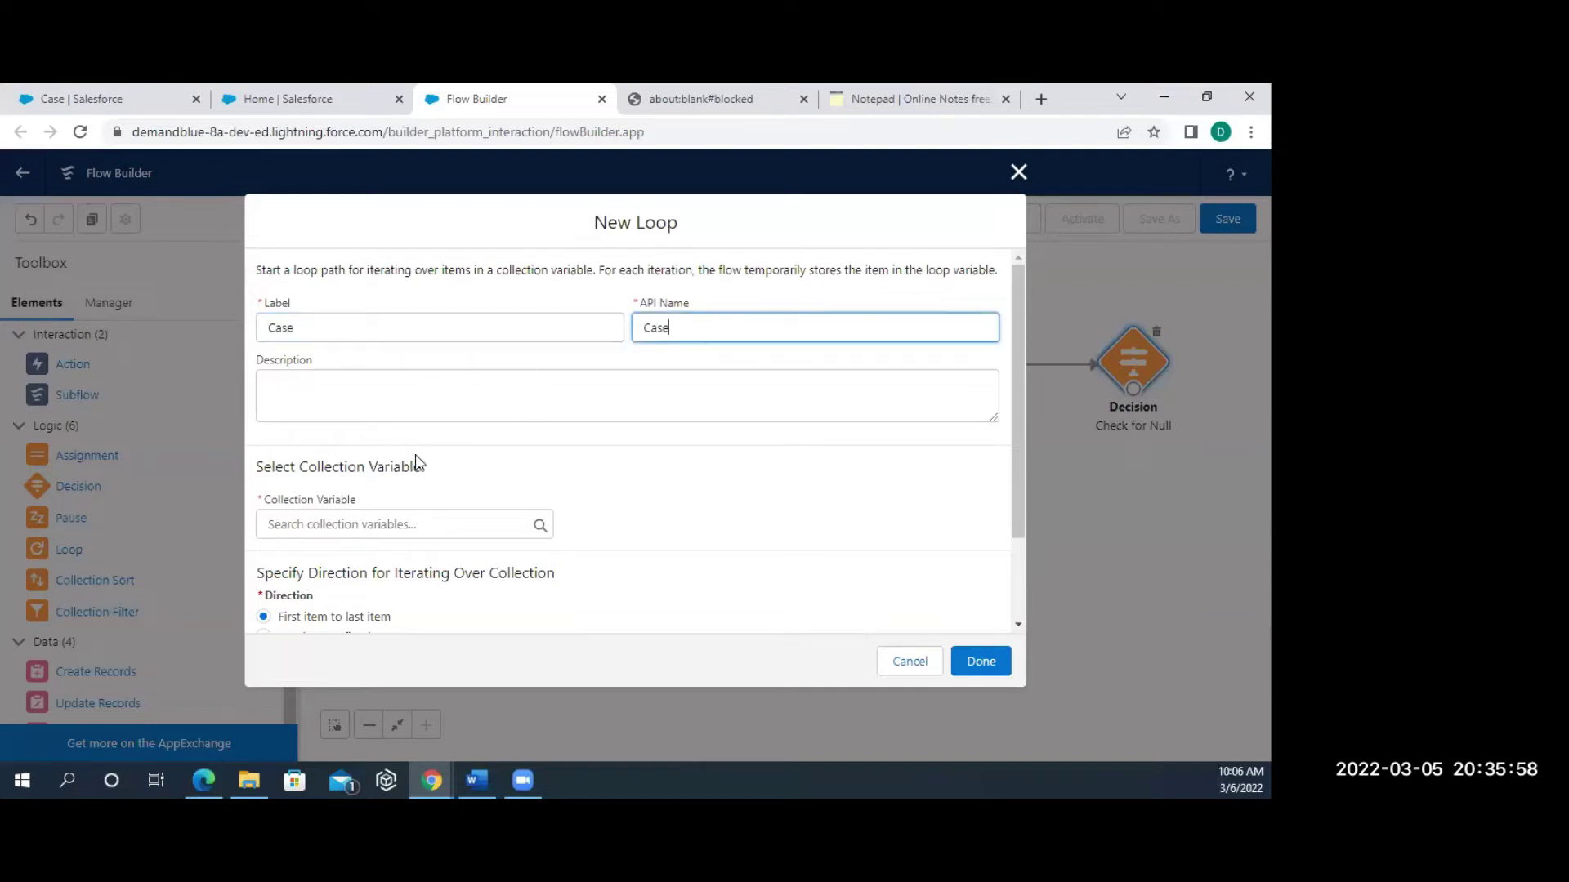
# Set the loop's collection variable to Cases from Get_All_Verified_Cases, and complete the Loop element.
pyautogui.click(365, 531)
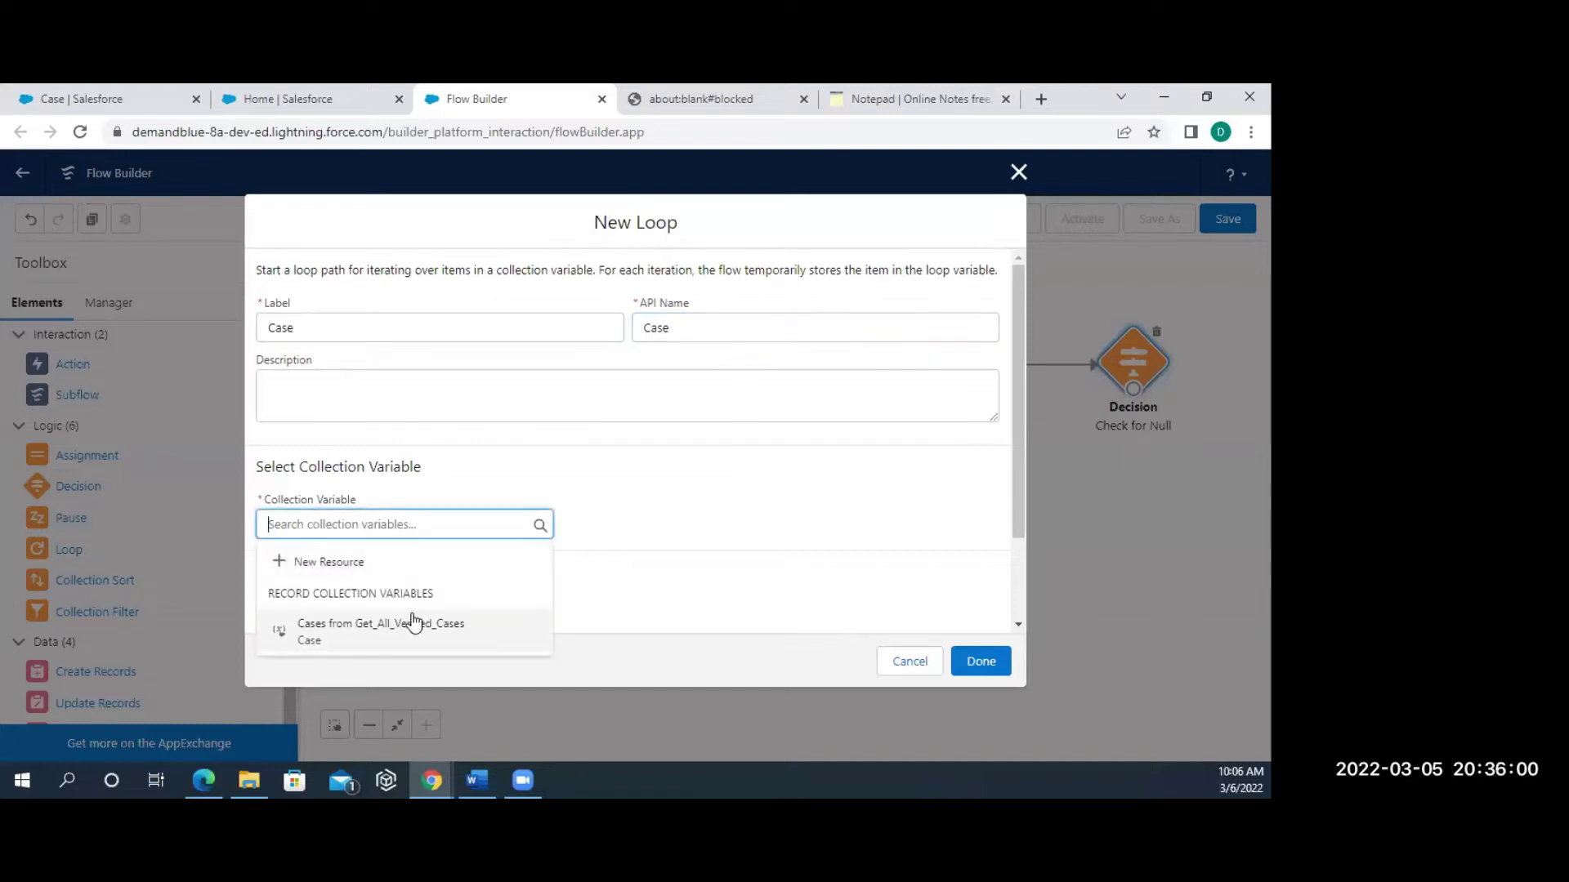
pyautogui.click(397, 634)
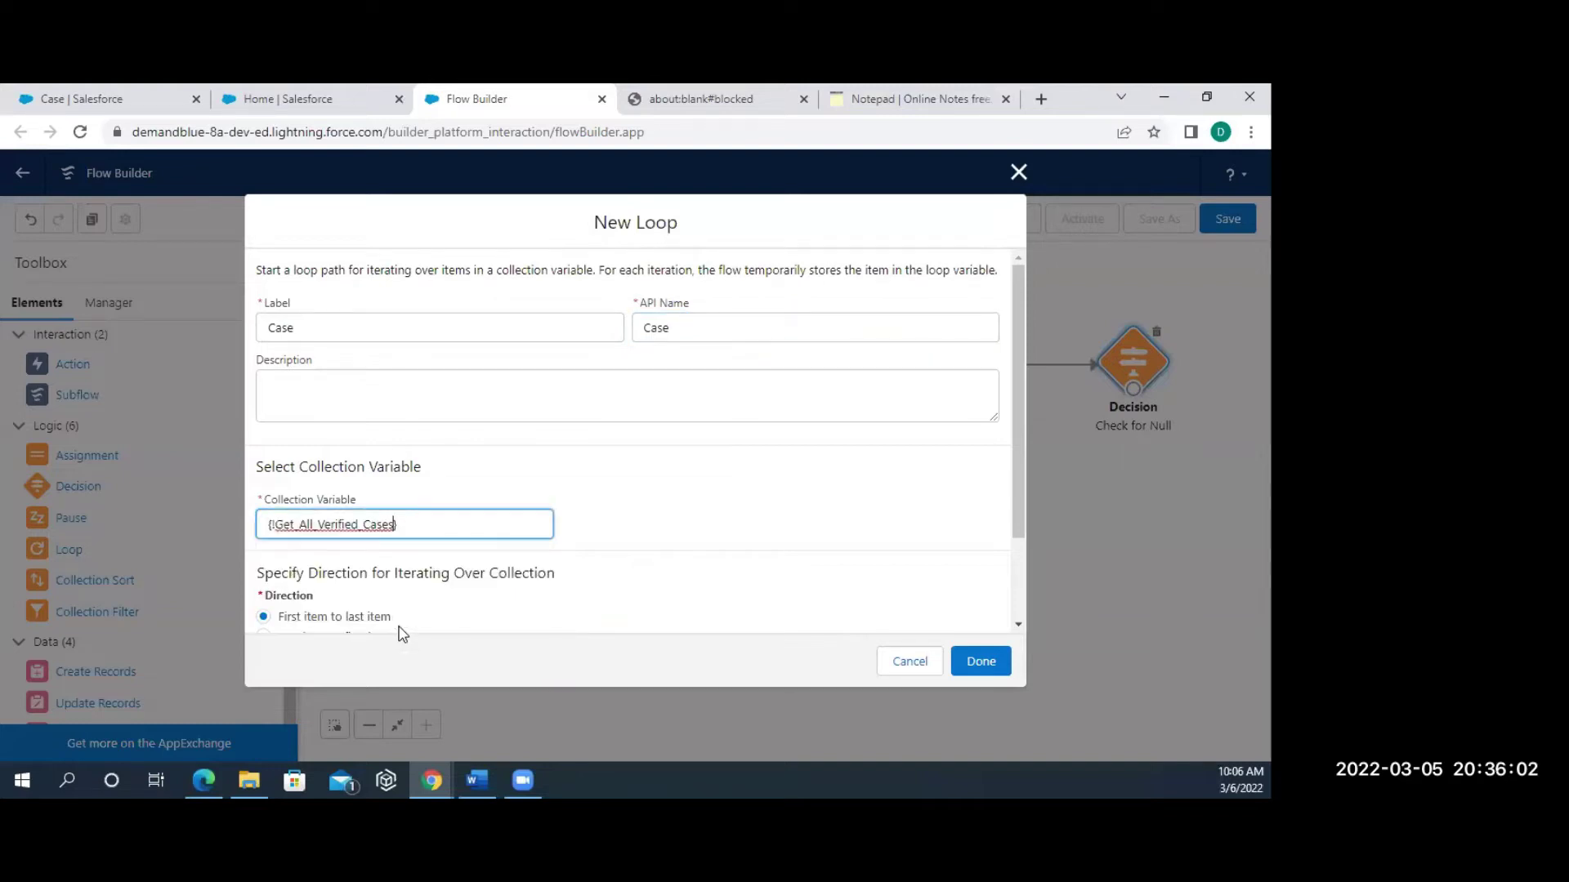
pyautogui.scroll(-2, 434, 596)
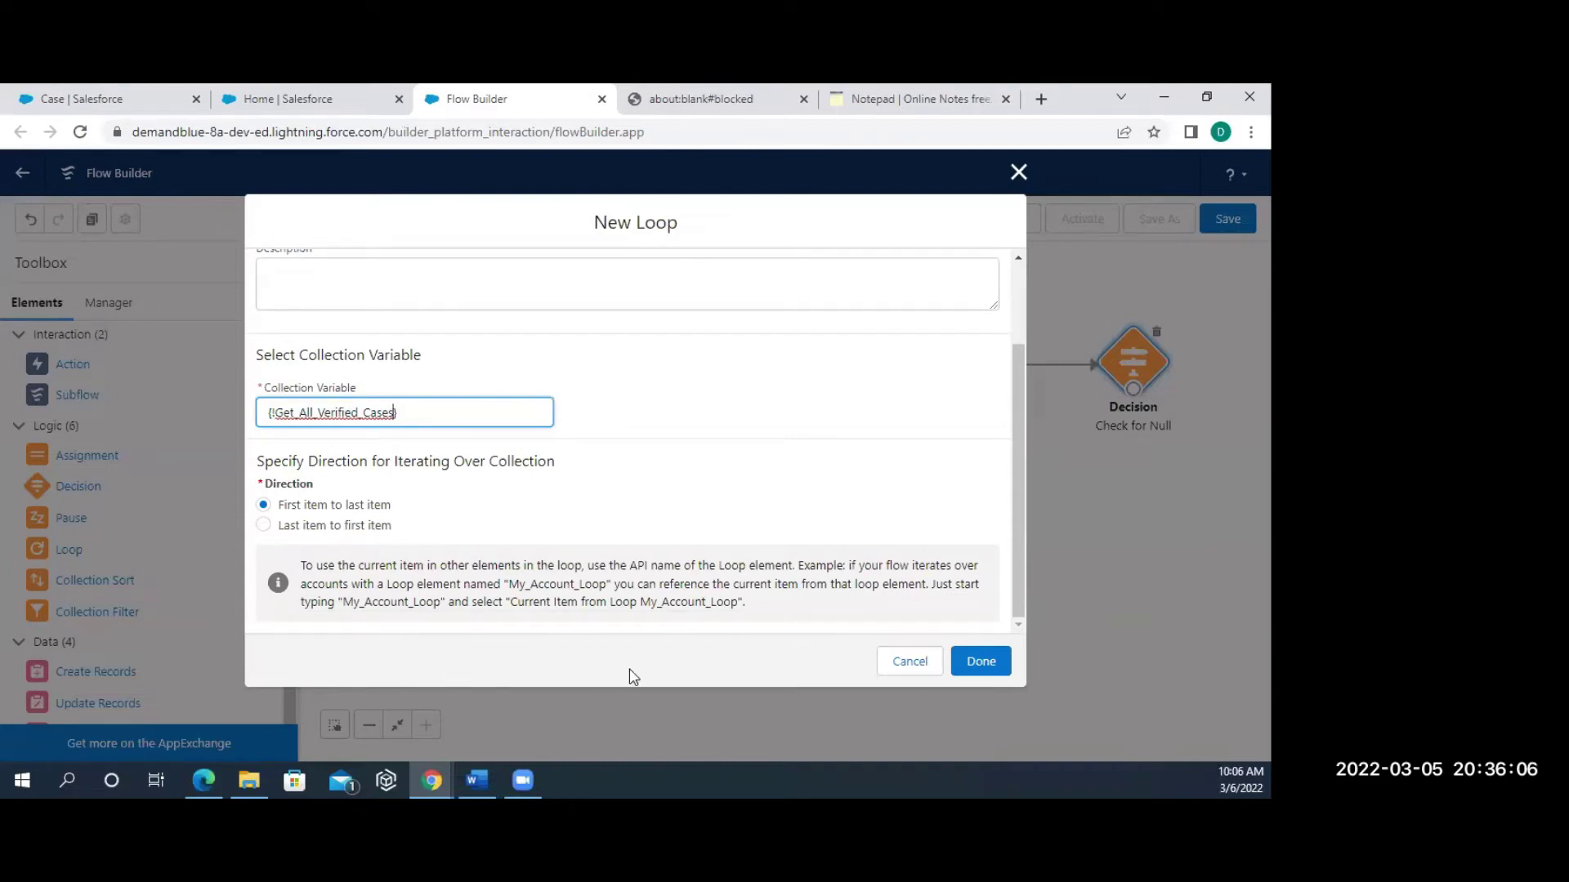
pyautogui.scroll(2, 766, 547)
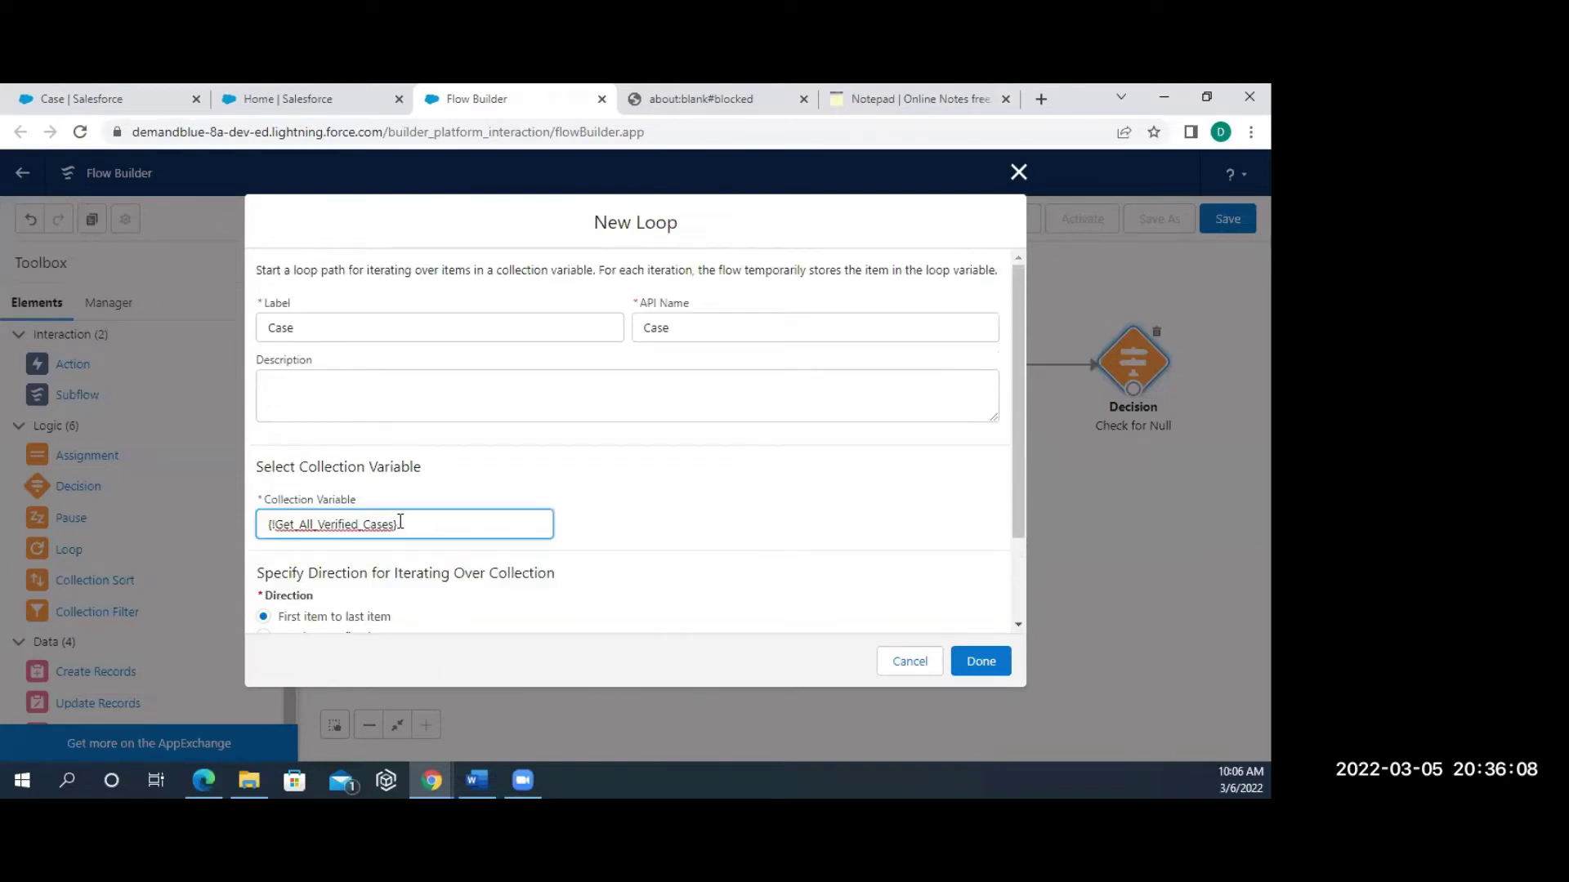
pyautogui.moveTo(400, 524); pyautogui.dragTo(247, 524)
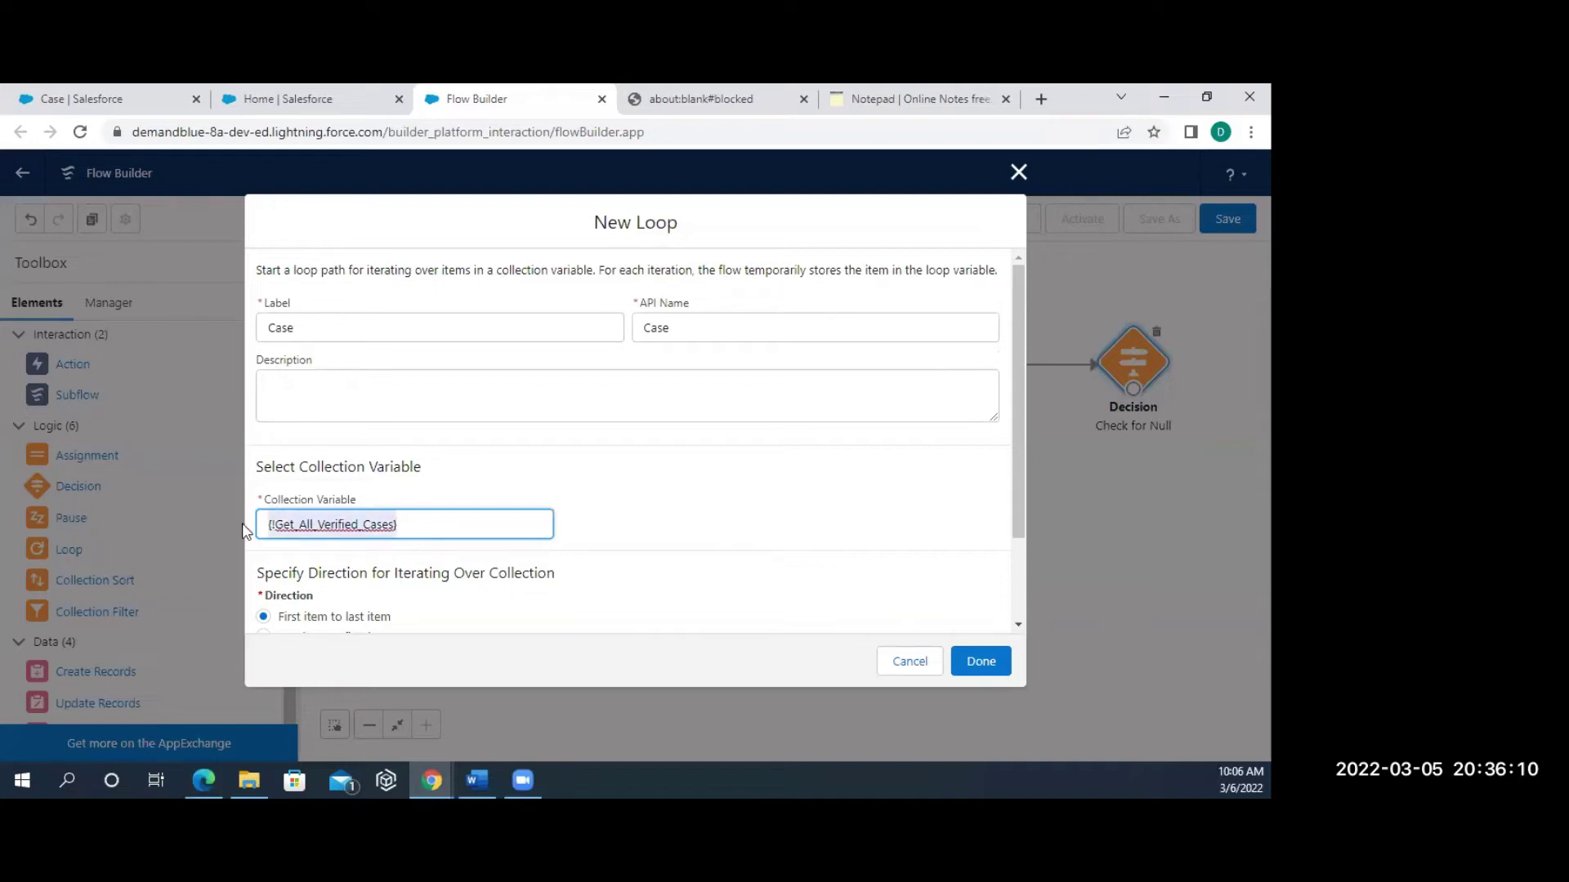
pyautogui.click(989, 662)
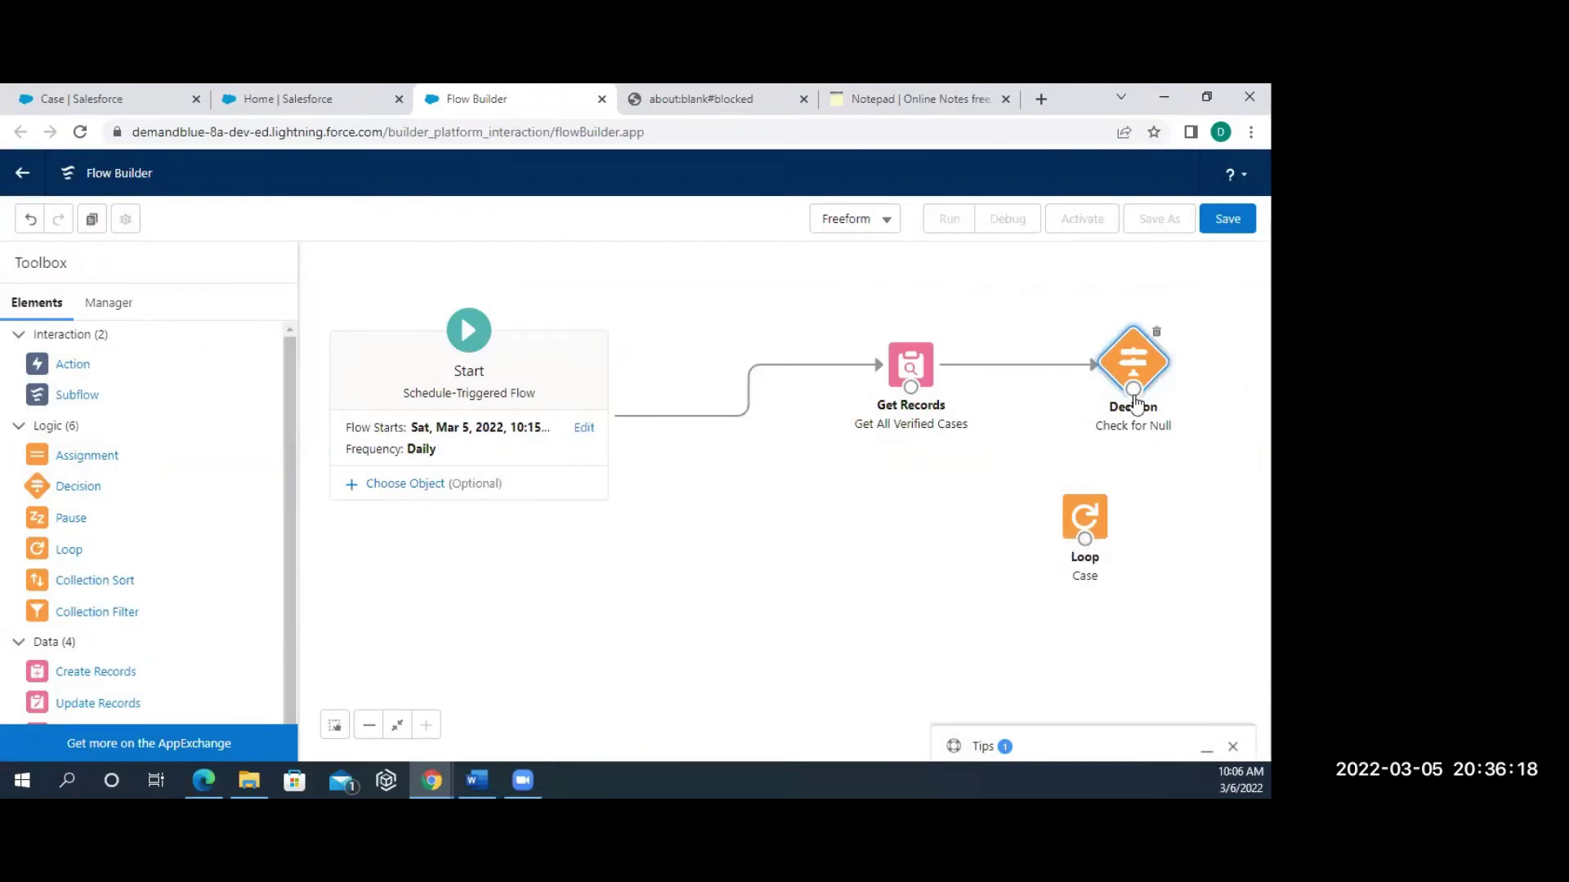
# Connect the Check for Null decision to the Case loop using the "If not null" outcome.
pyautogui.moveTo(1133, 389); pyautogui.dragTo(1086, 536)
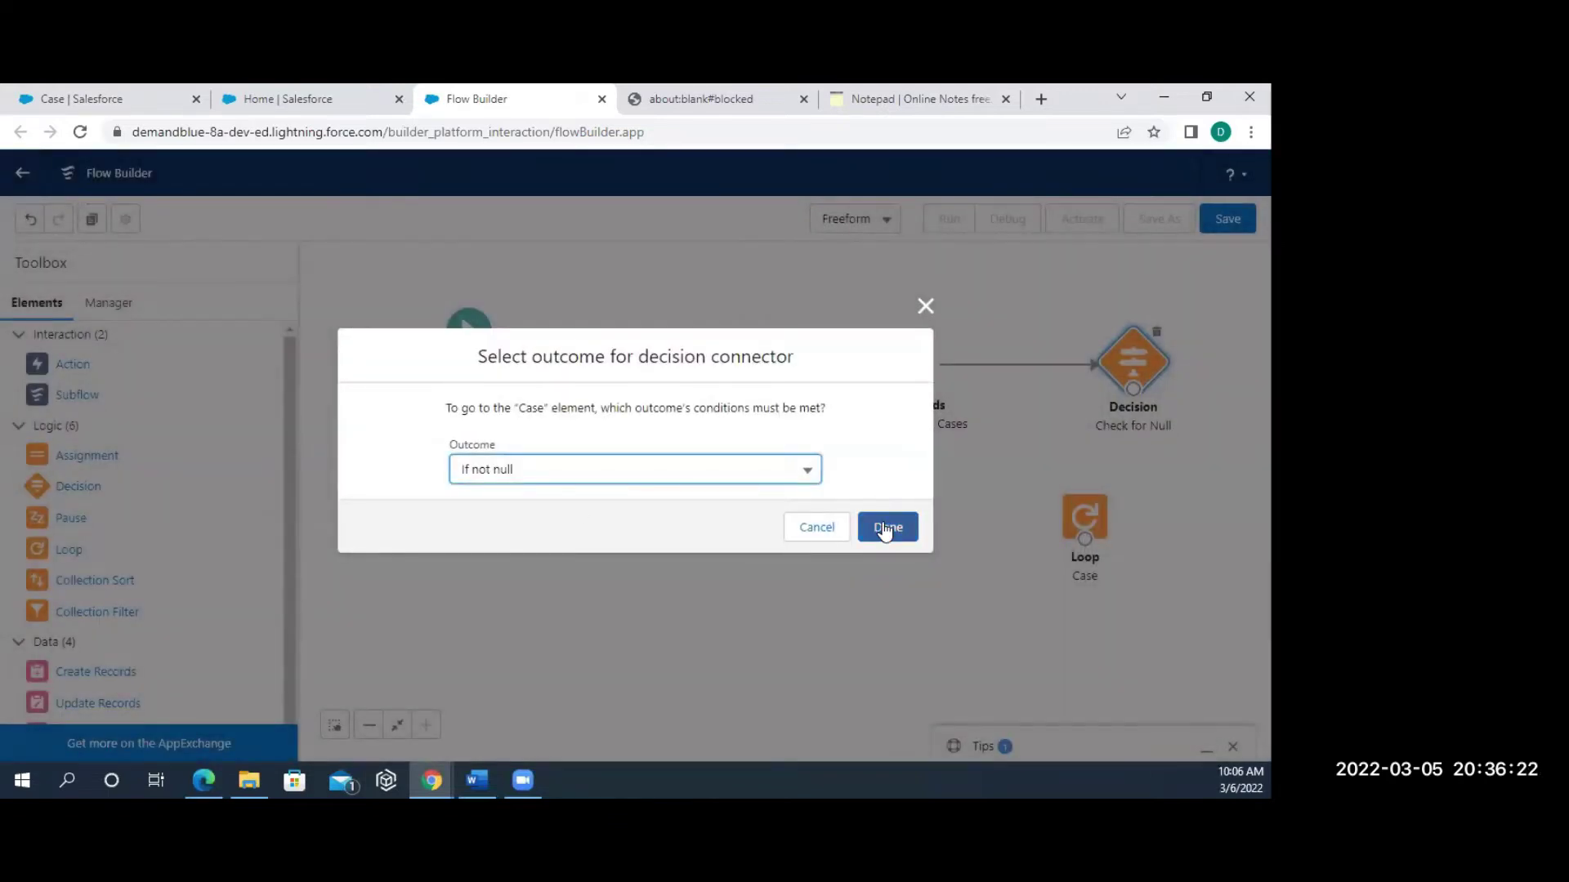
pyautogui.click(884, 528)
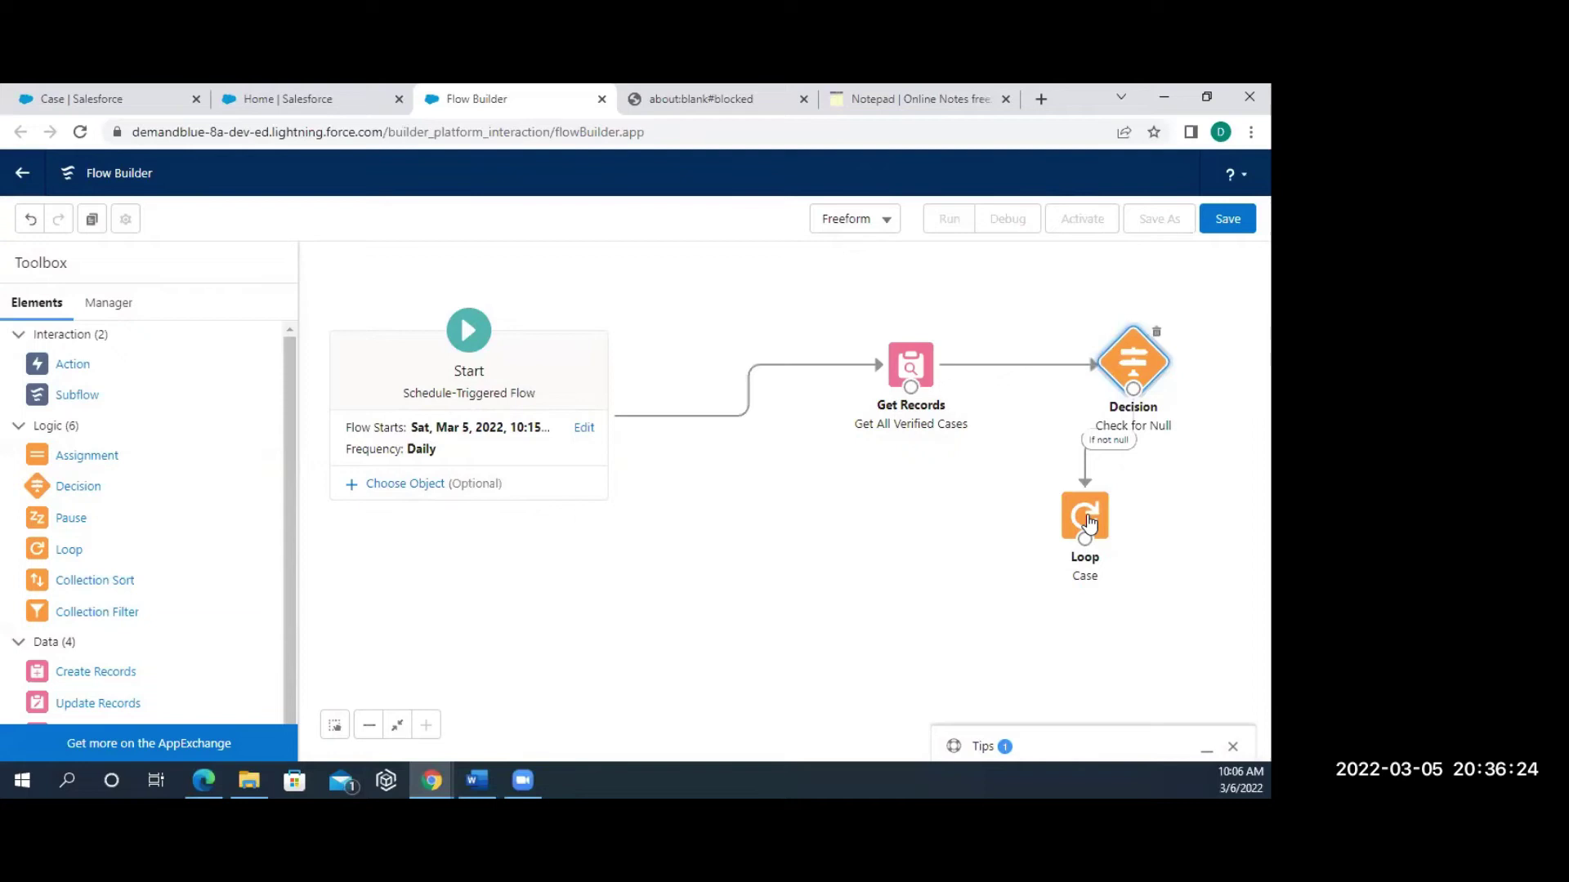
pyautogui.moveTo(1090, 523); pyautogui.dragTo(1034, 559)
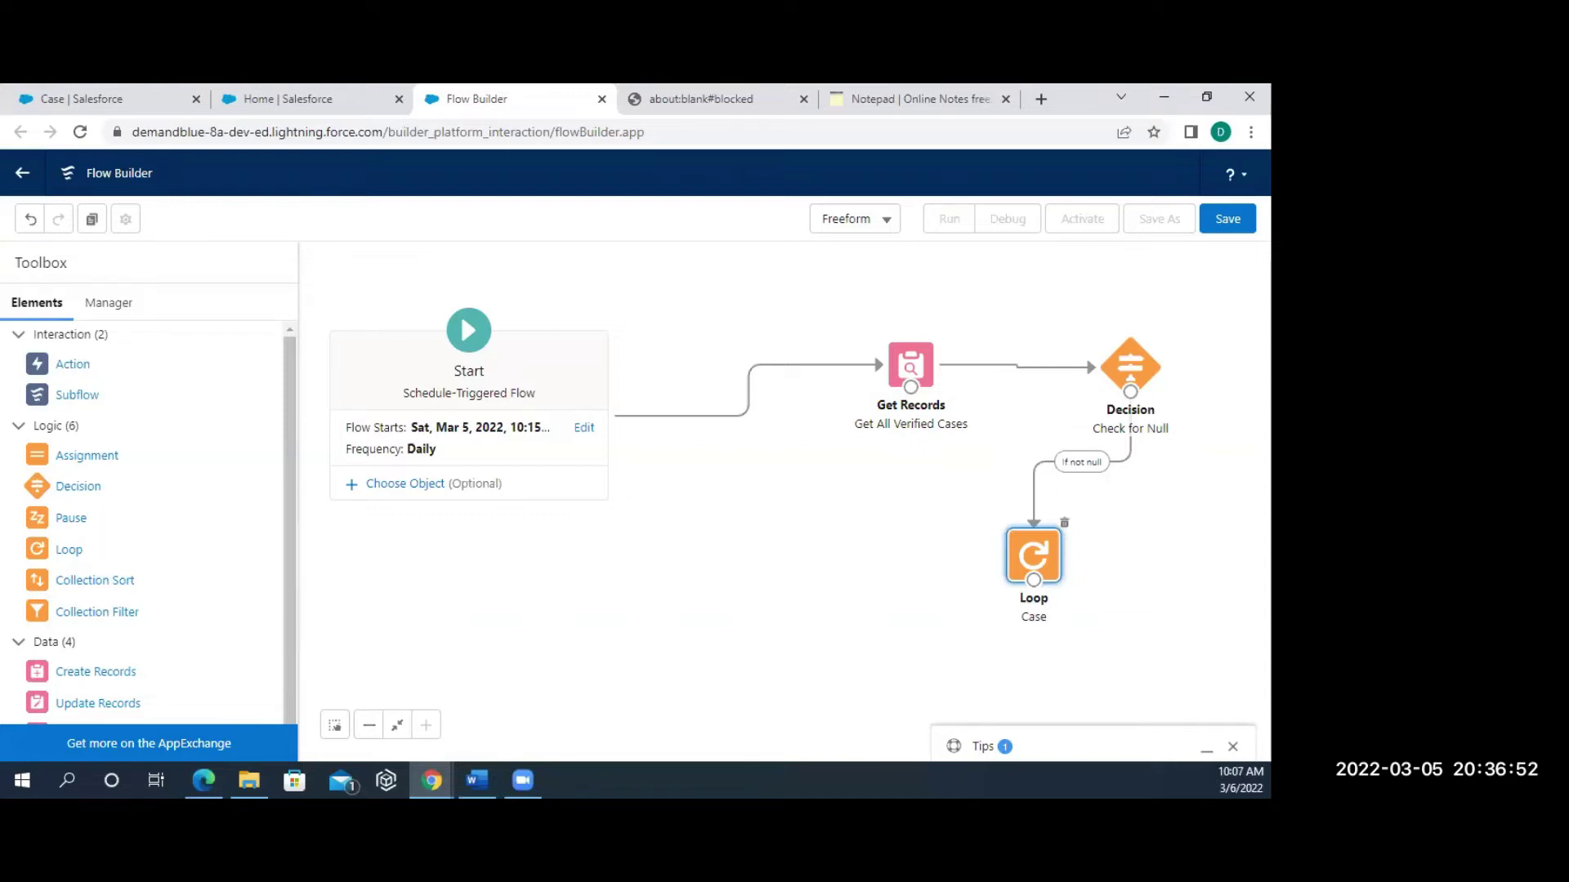
# Rearrange the Get Records, Decision and Loop elements into a single evenly spaced row after the Start element.
pyautogui.hotkey('alt', 'Tab')
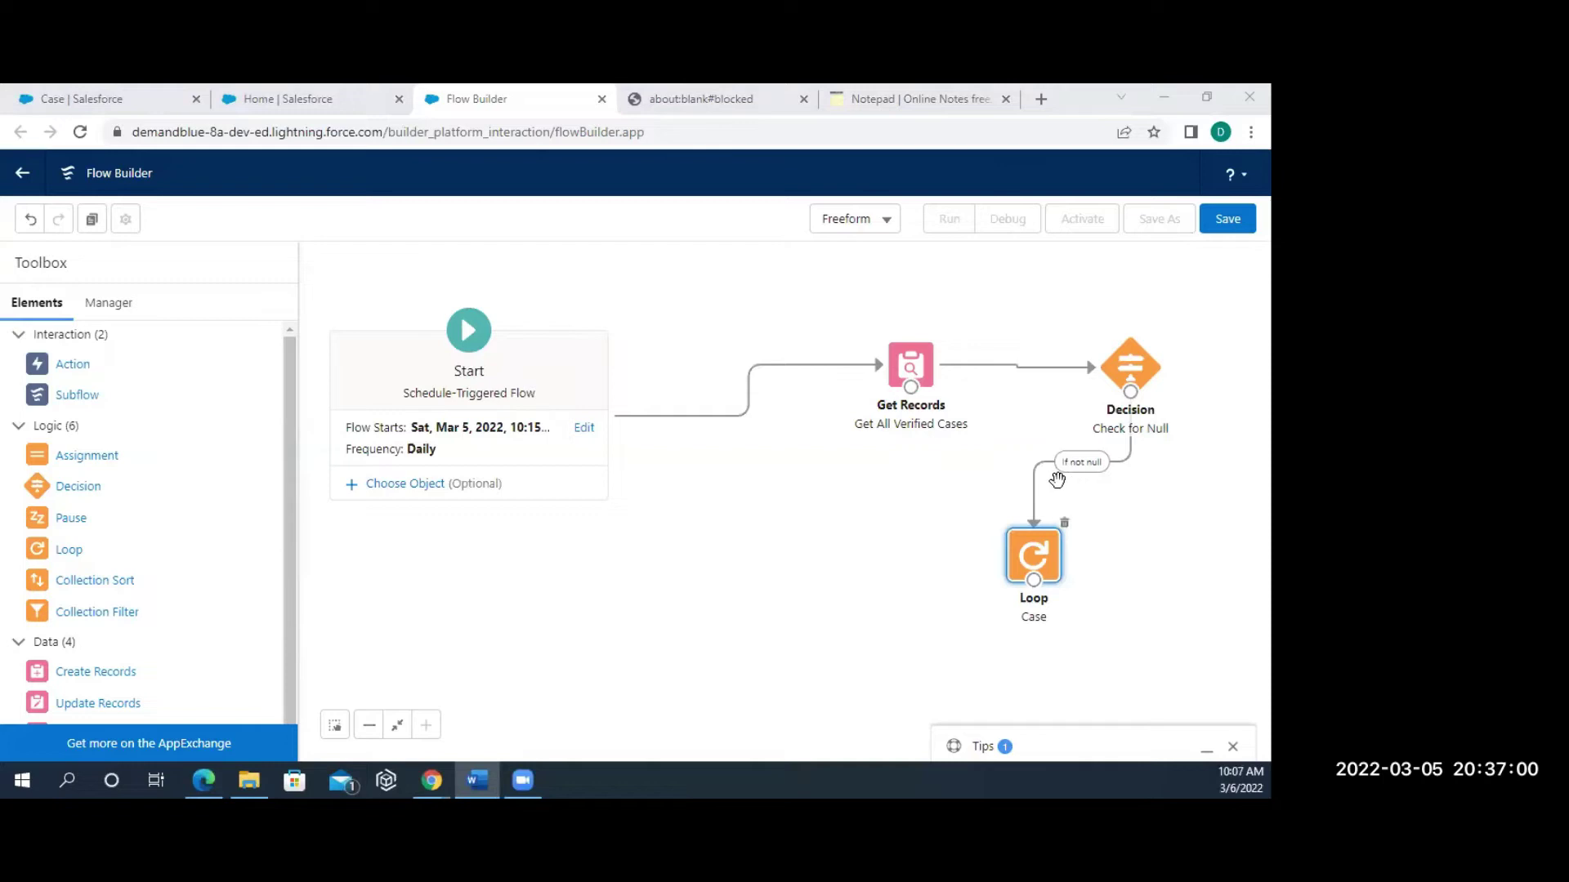
pyautogui.moveTo(888, 380); pyautogui.dragTo(763, 384)
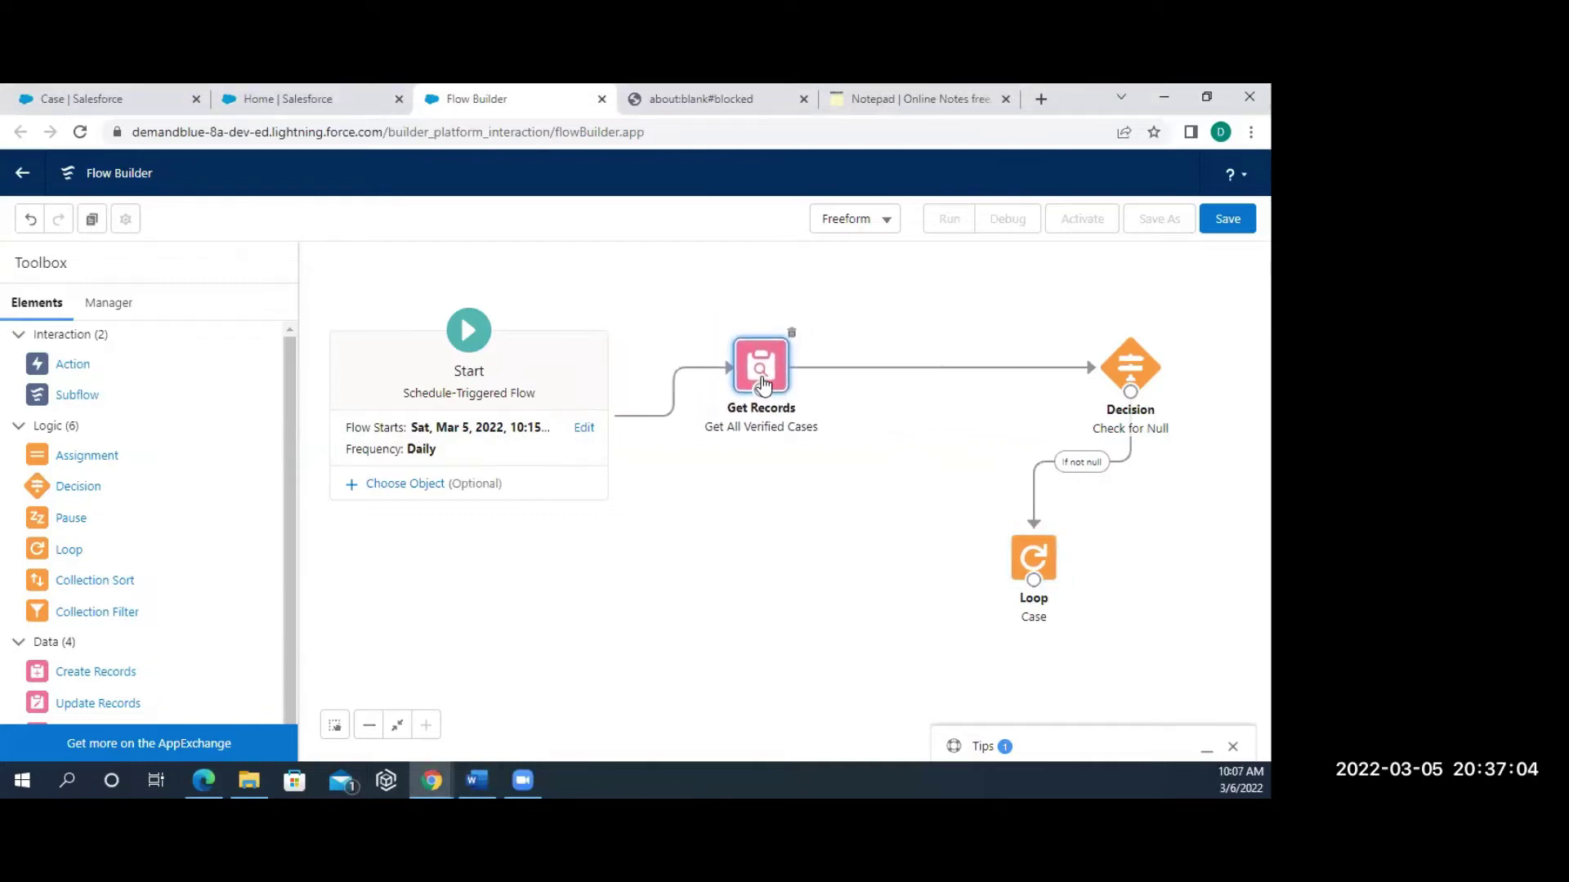
pyautogui.moveTo(1121, 391); pyautogui.dragTo(943, 381)
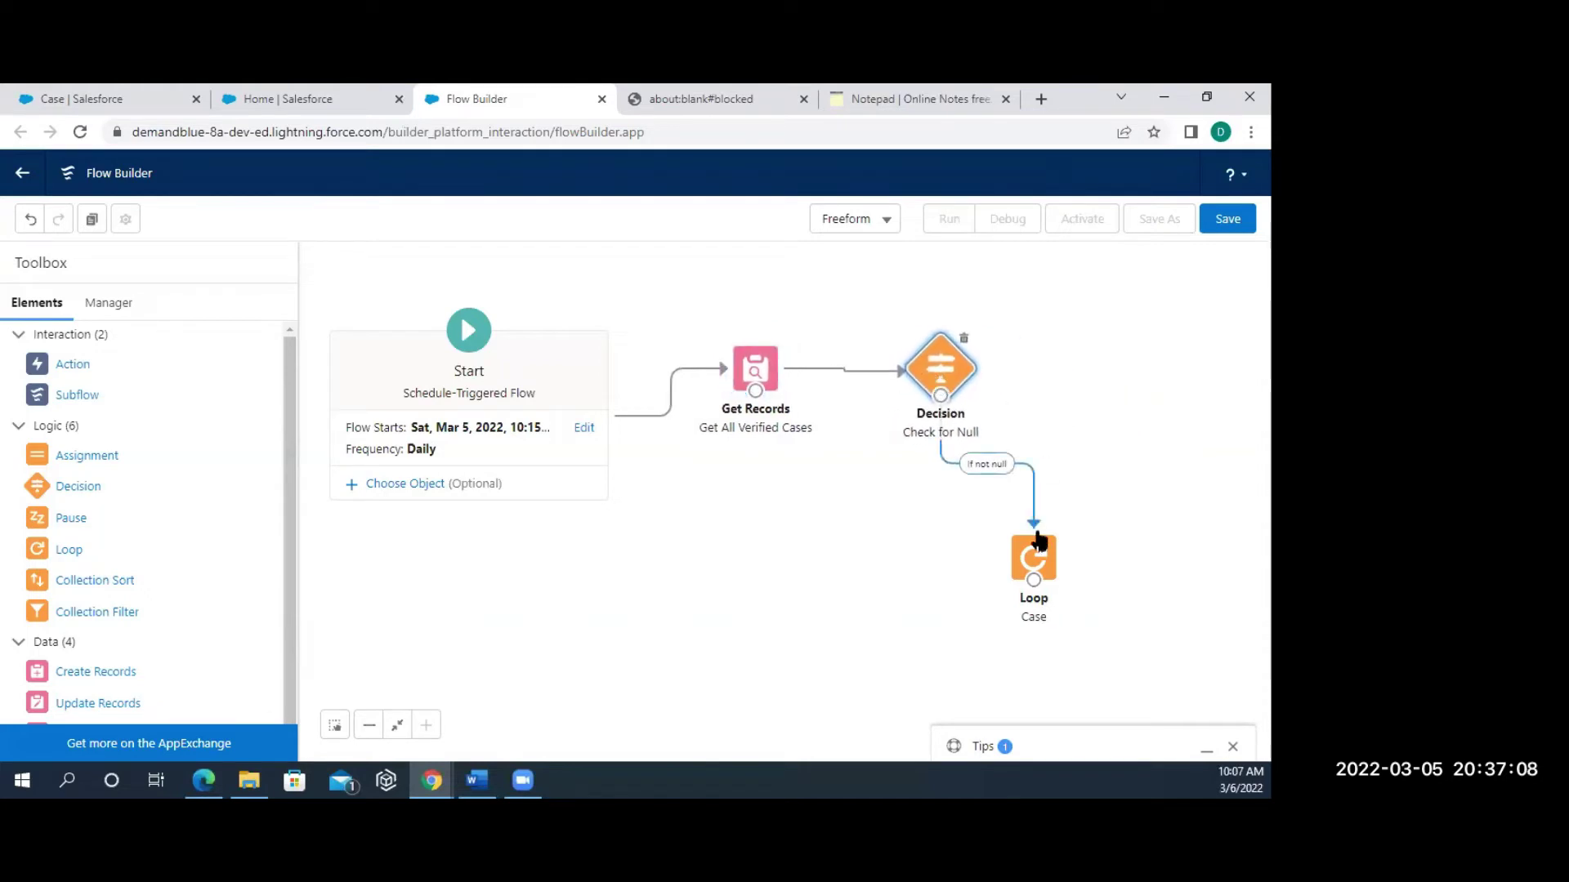
pyautogui.moveTo(1037, 564); pyautogui.dragTo(1193, 359)
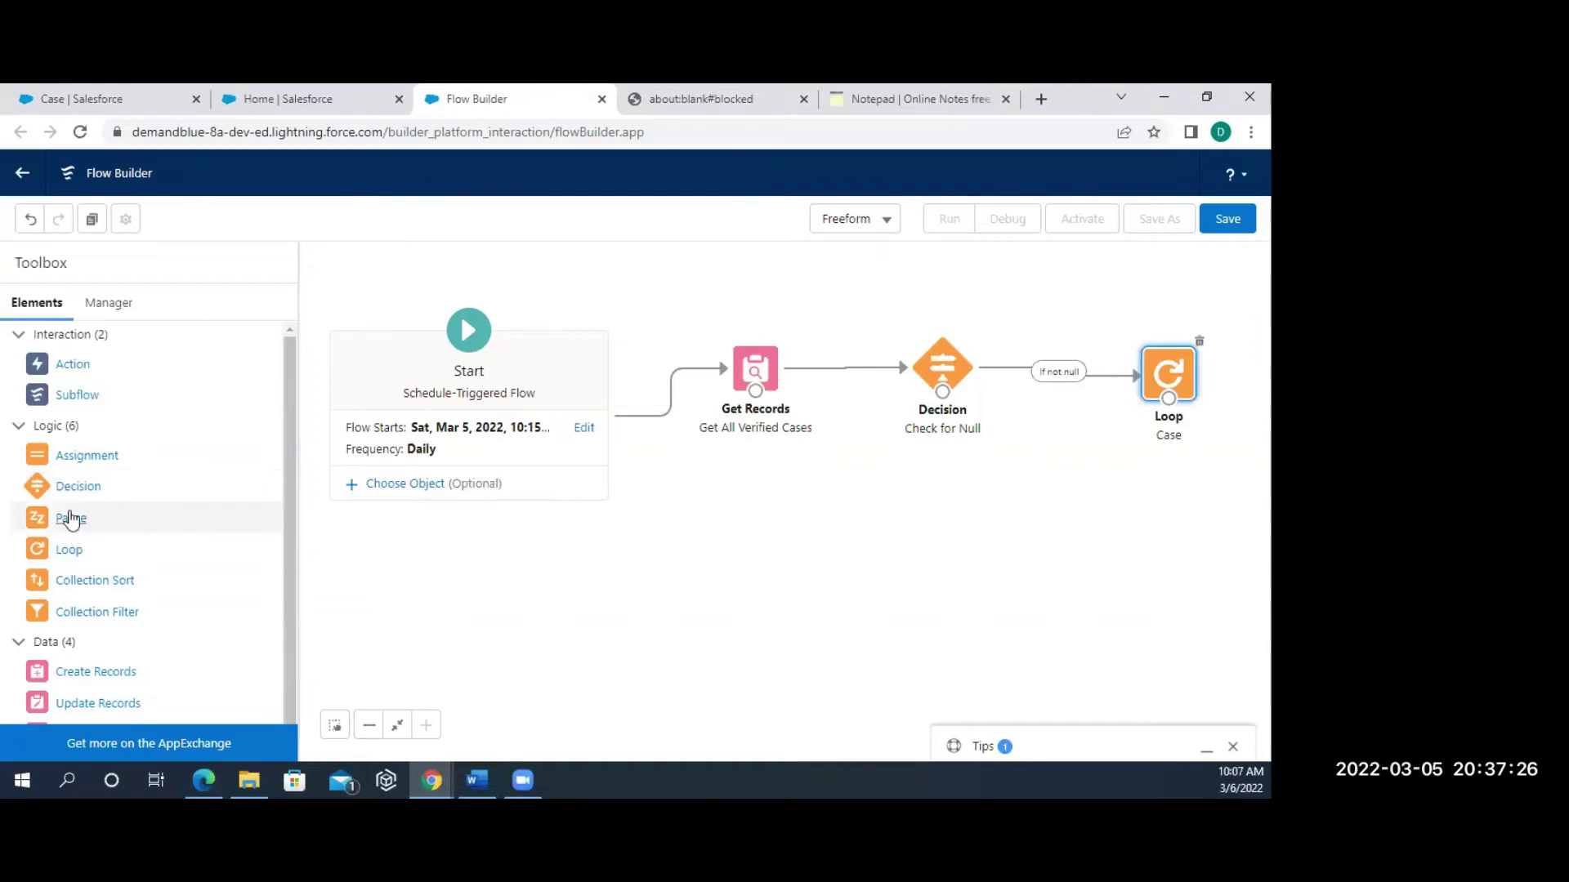
# Add an Assignment element below the decision and label it "Change Status".
pyautogui.moveTo(88, 467); pyautogui.dragTo(970, 513)
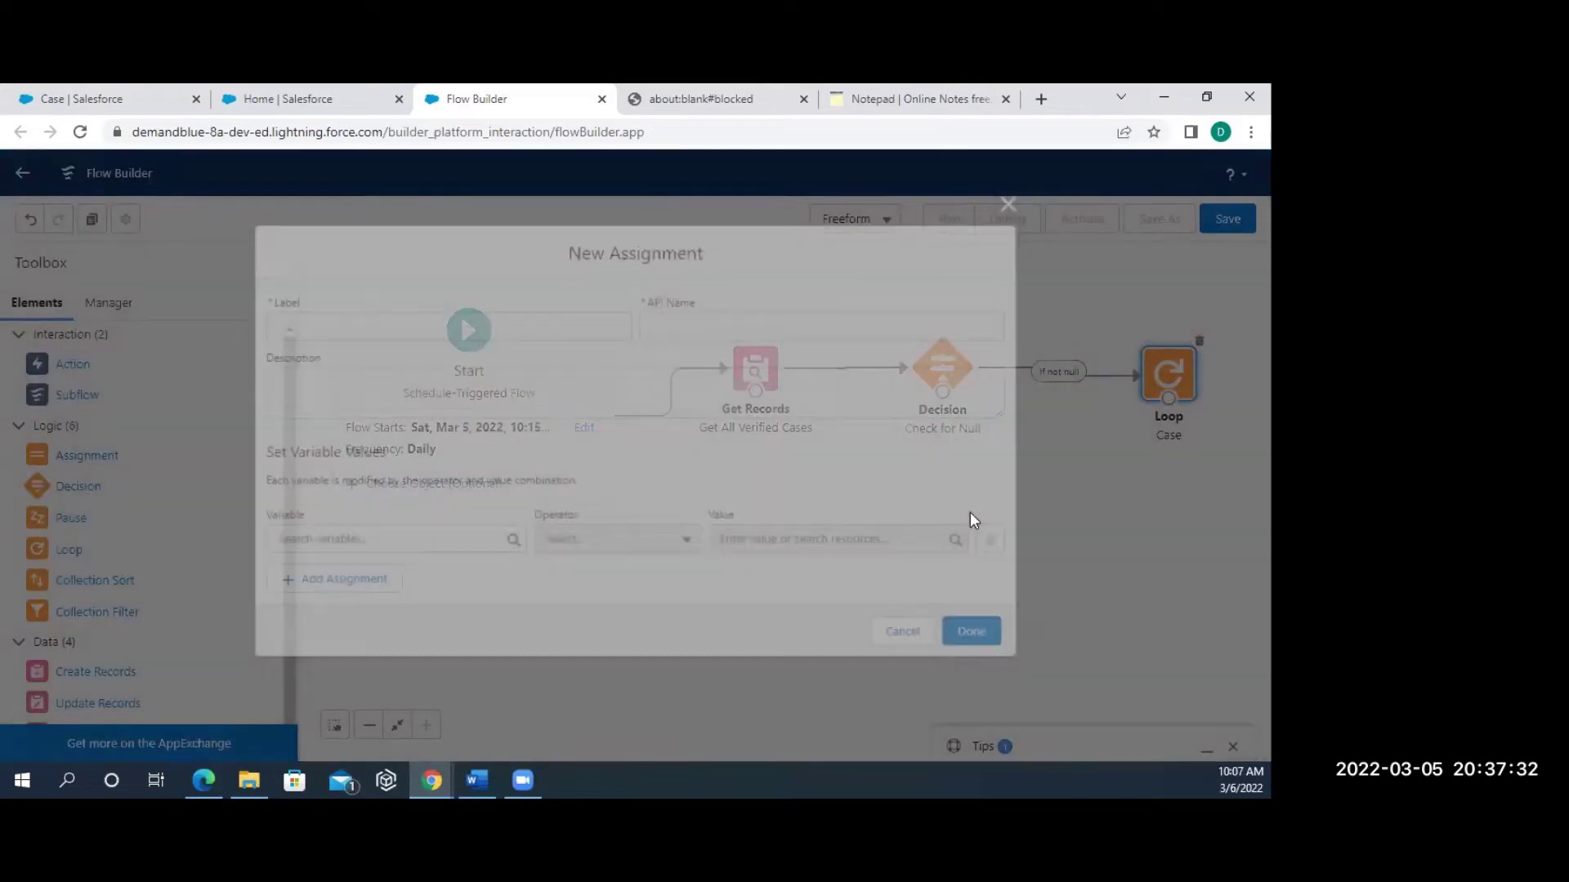
pyautogui.write('Change')
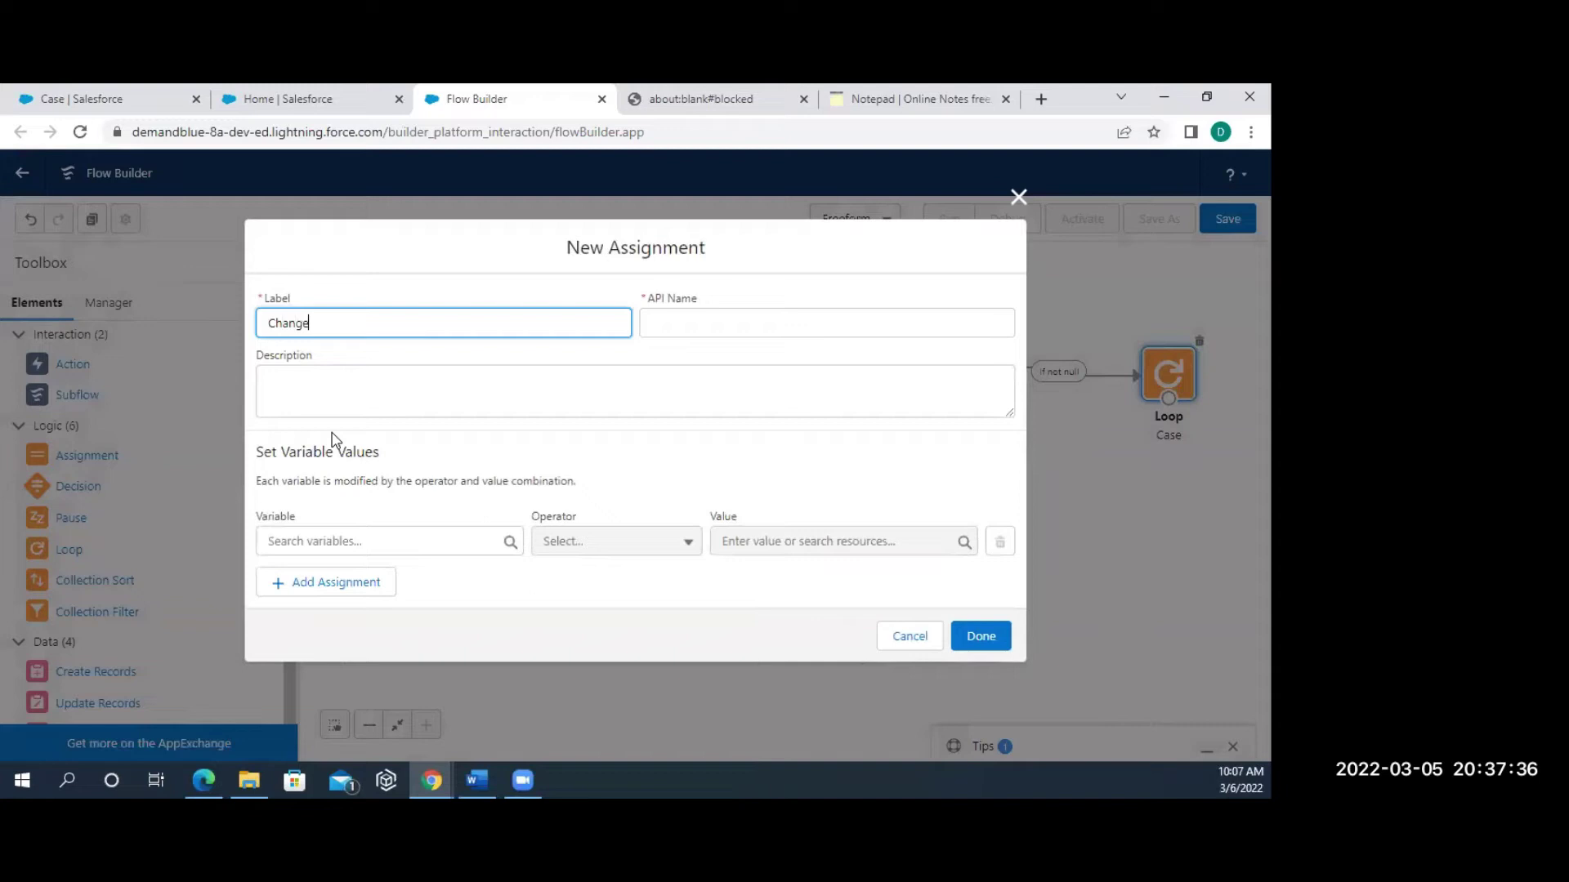
pyautogui.write(' Stau')
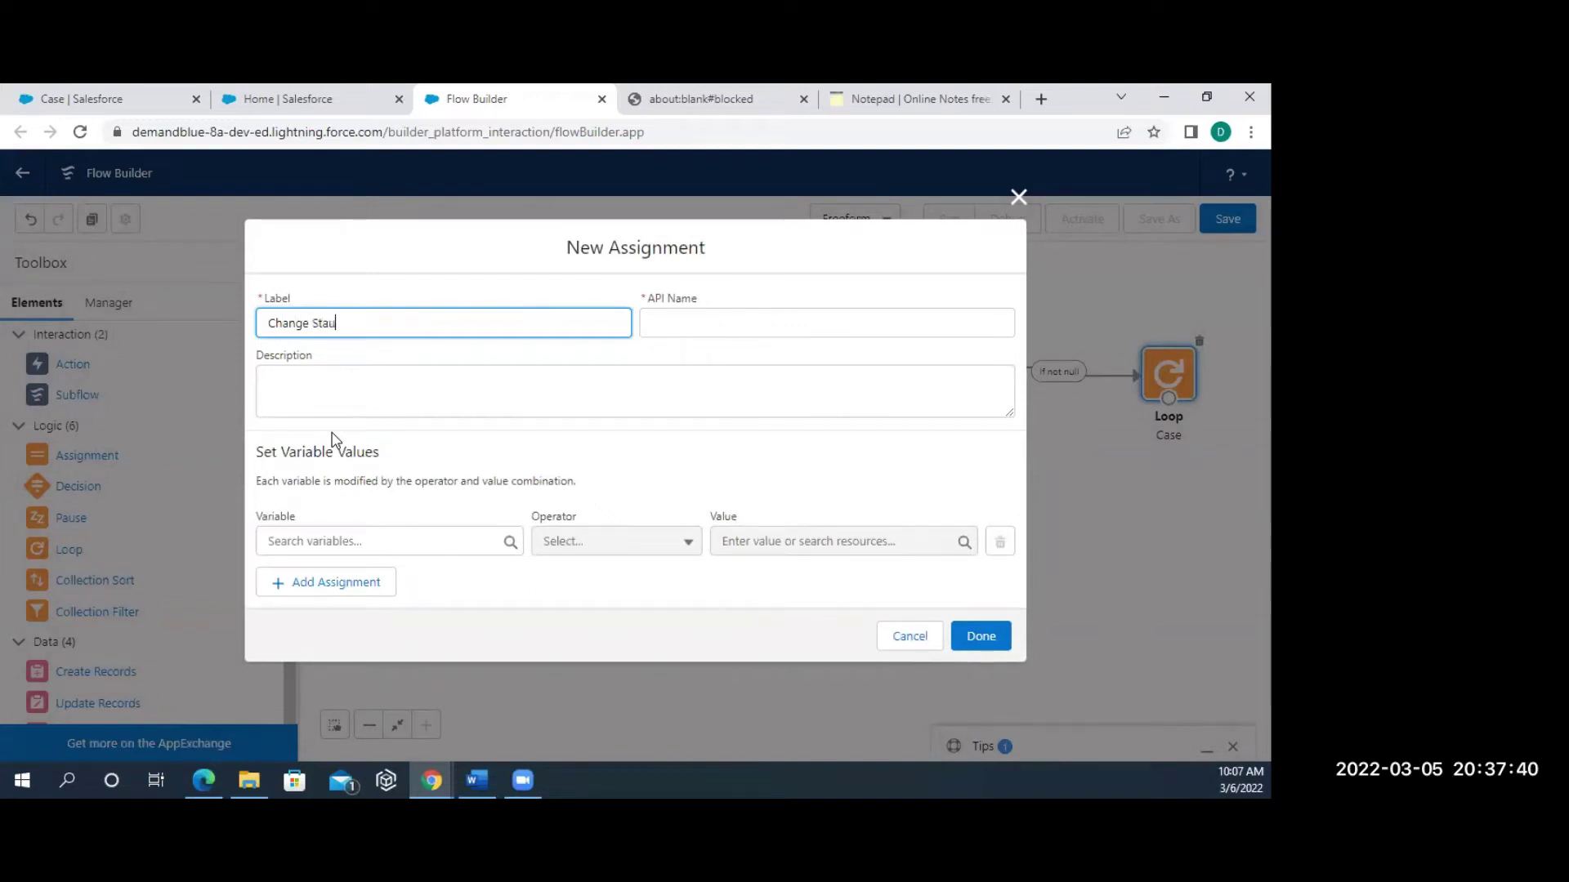
pyautogui.press('BackSpace')
pyautogui.write('tus')
pyautogui.click(408, 372)
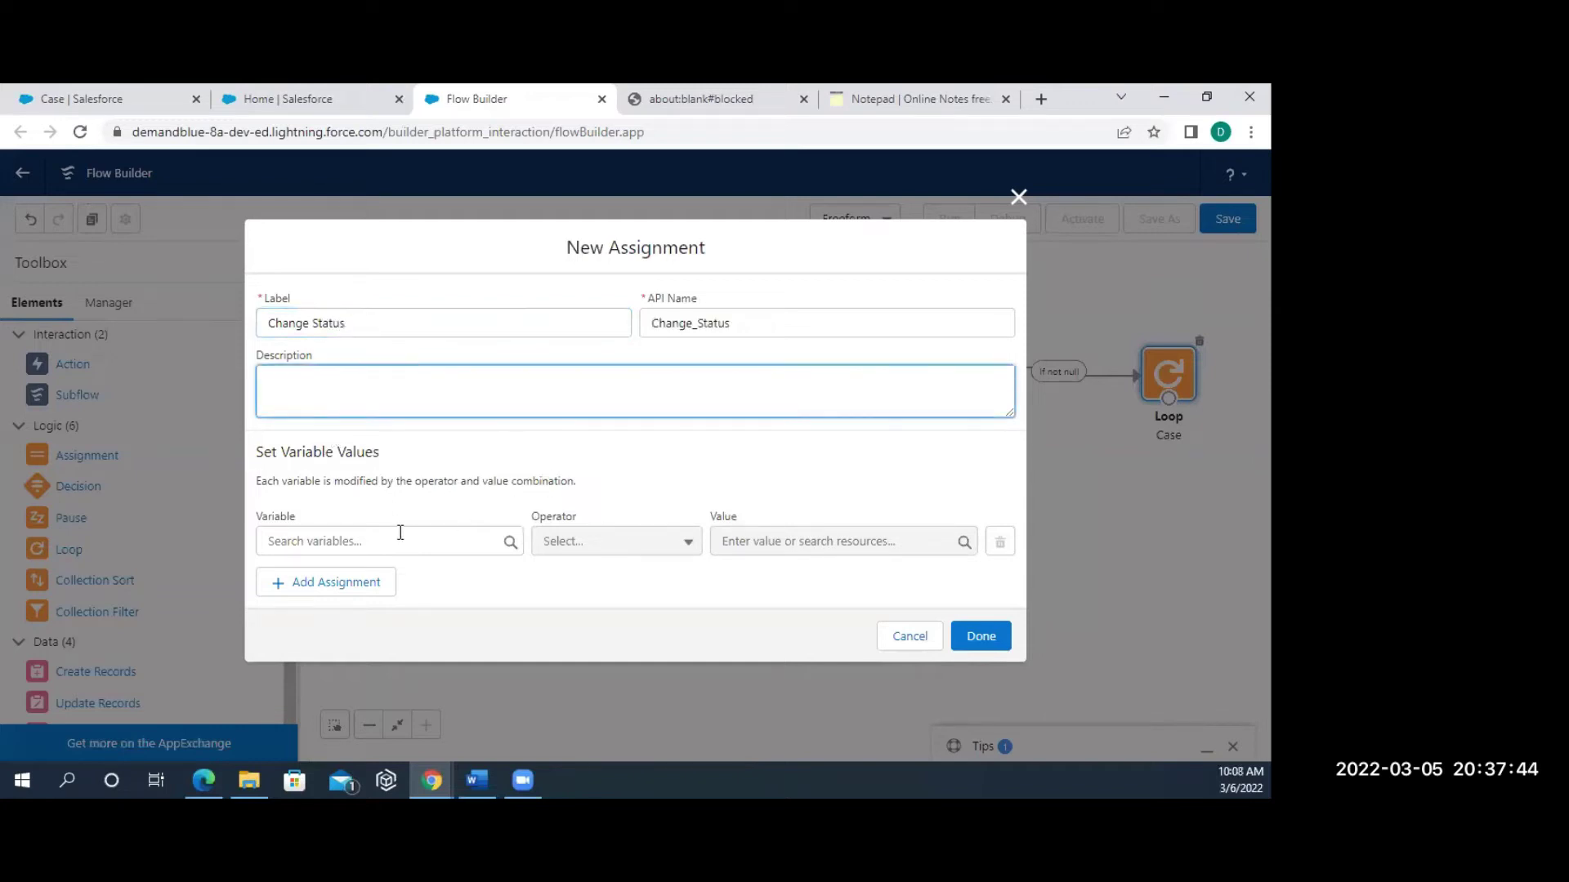
# Assign the Status field of the current item from loop Case with operator Equals and value Closed, and complete the Assignment element.
pyautogui.click(373, 533)
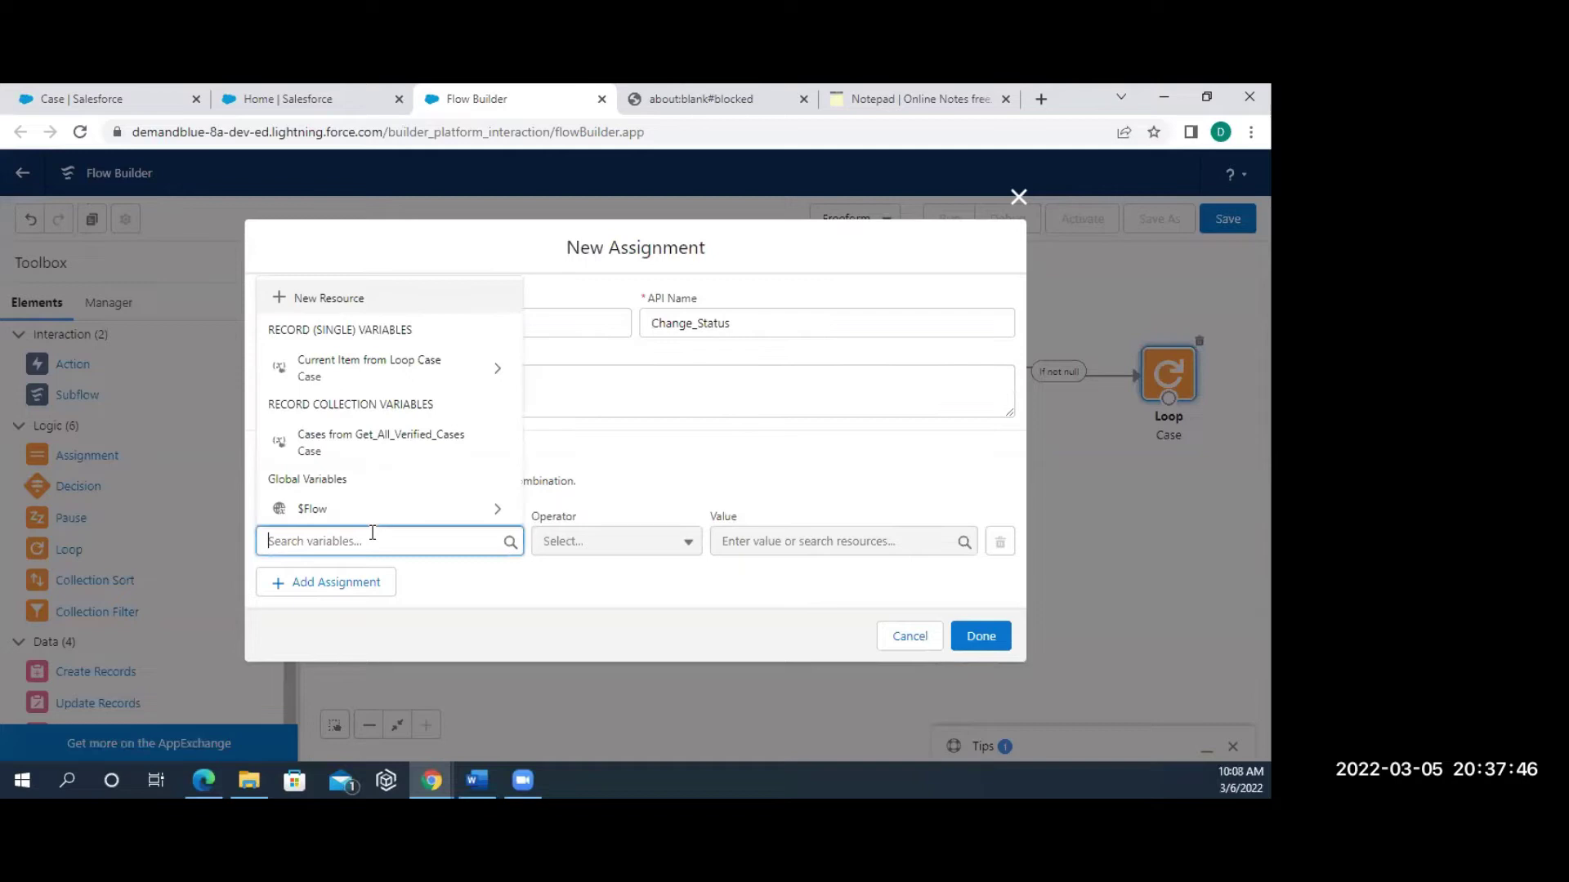
pyautogui.click(378, 369)
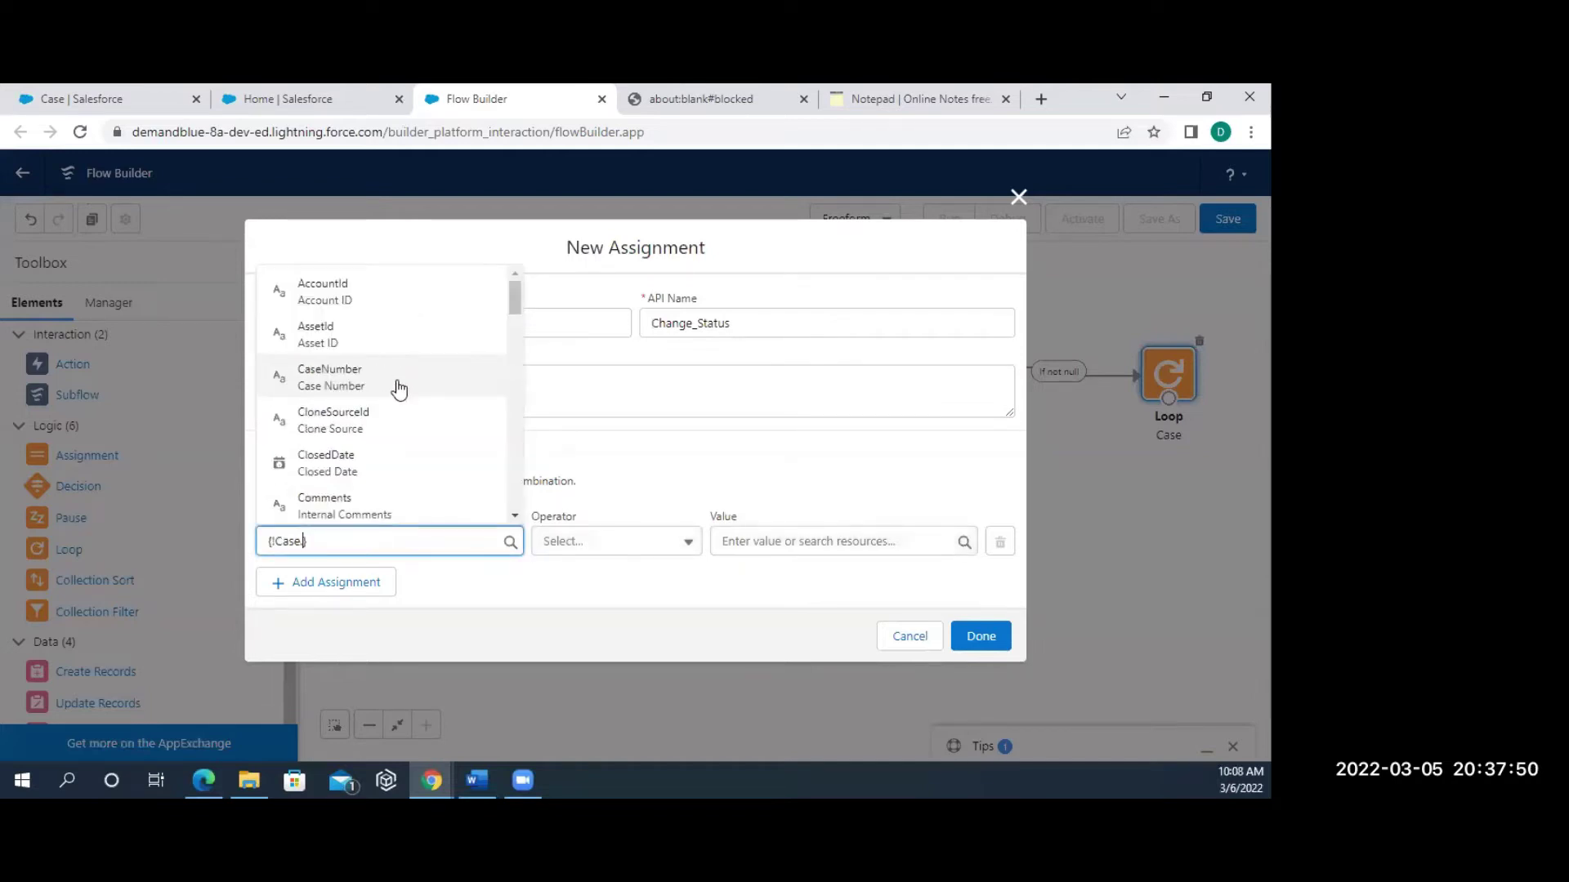
pyautogui.scroll(-6, 353, 462)
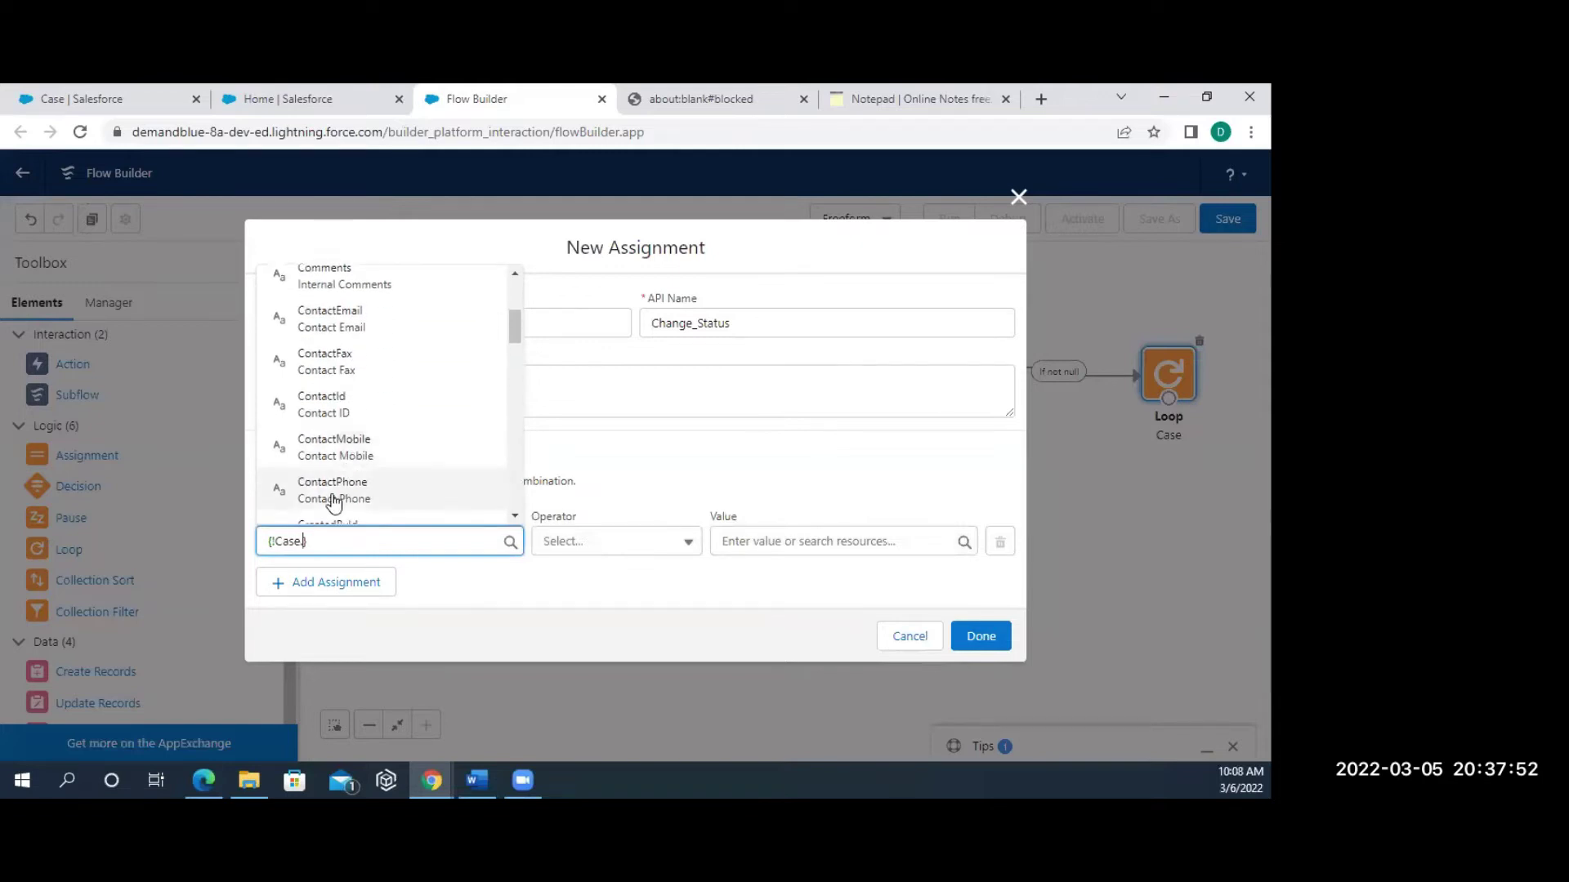
pyautogui.scroll(-5, 344, 466)
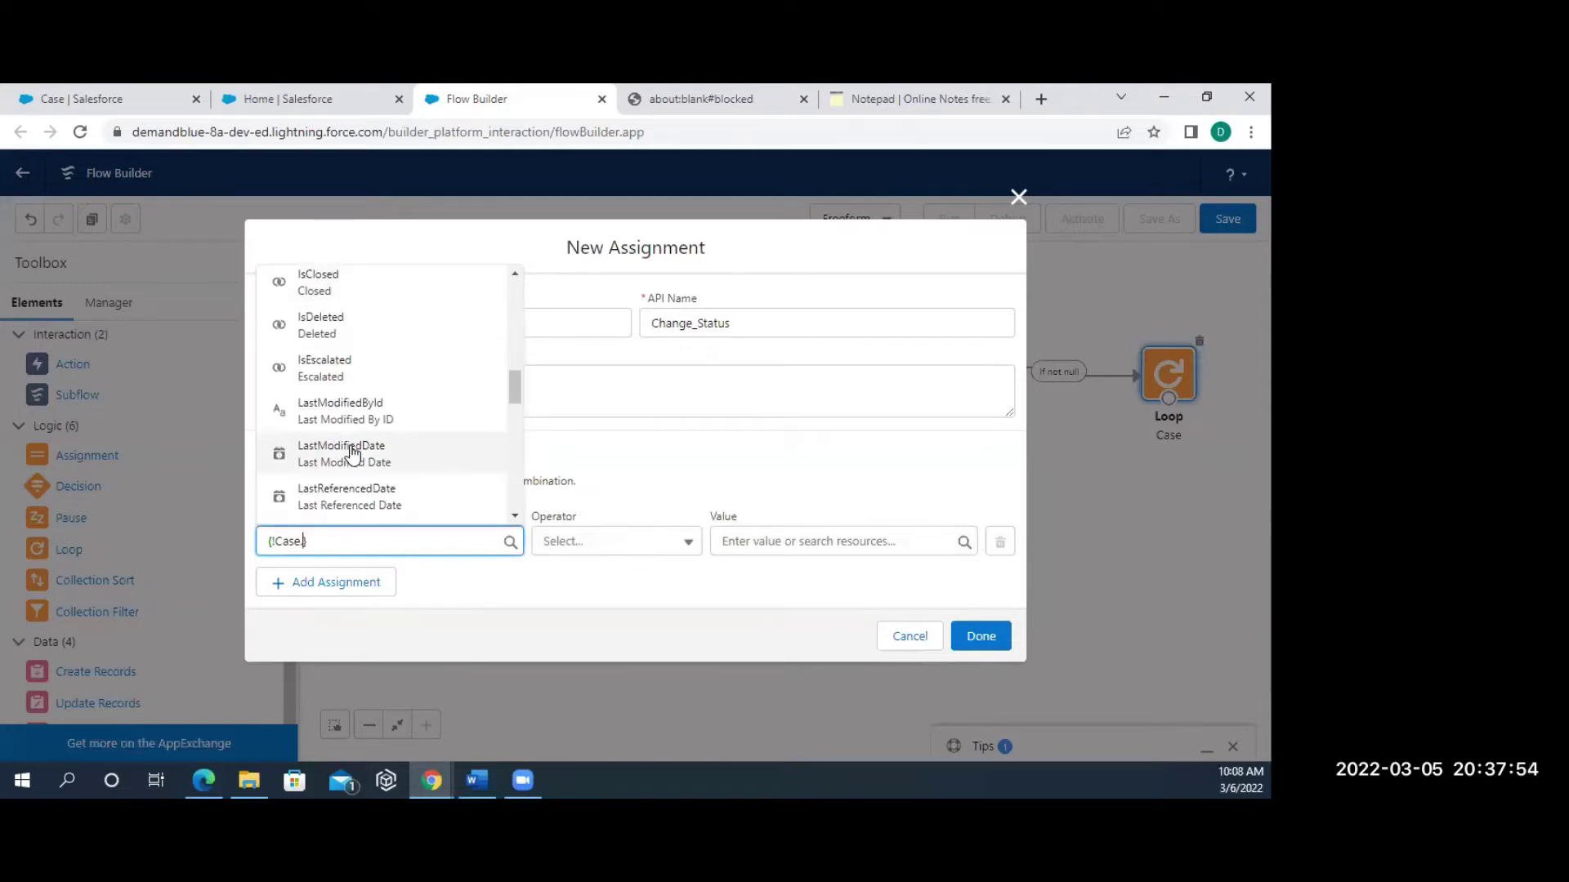
pyautogui.scroll(-6, 327, 372)
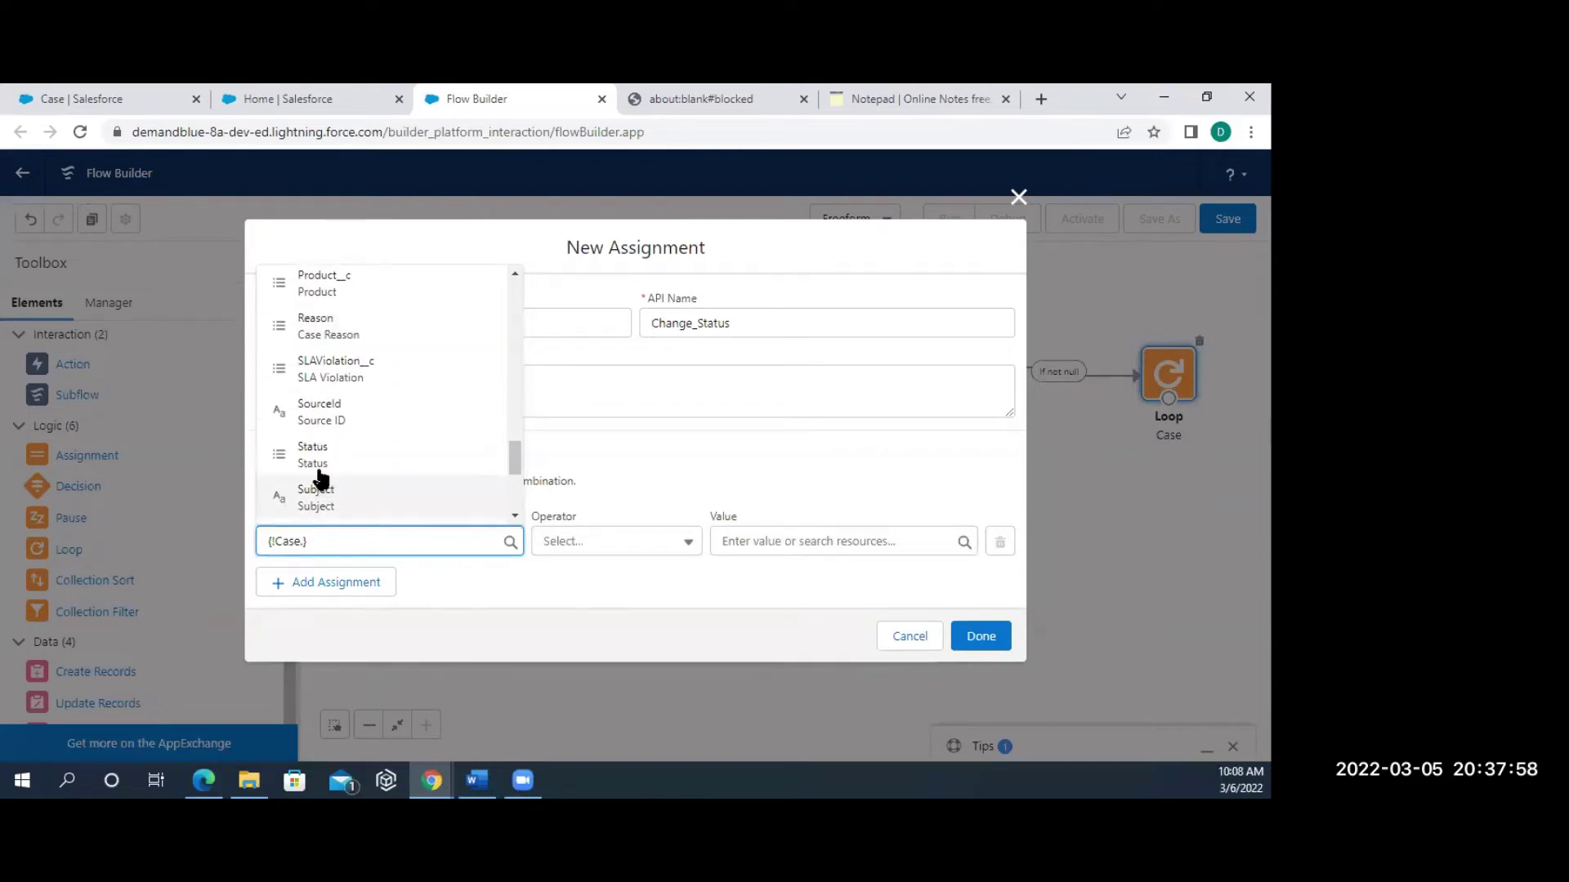
pyautogui.click(319, 457)
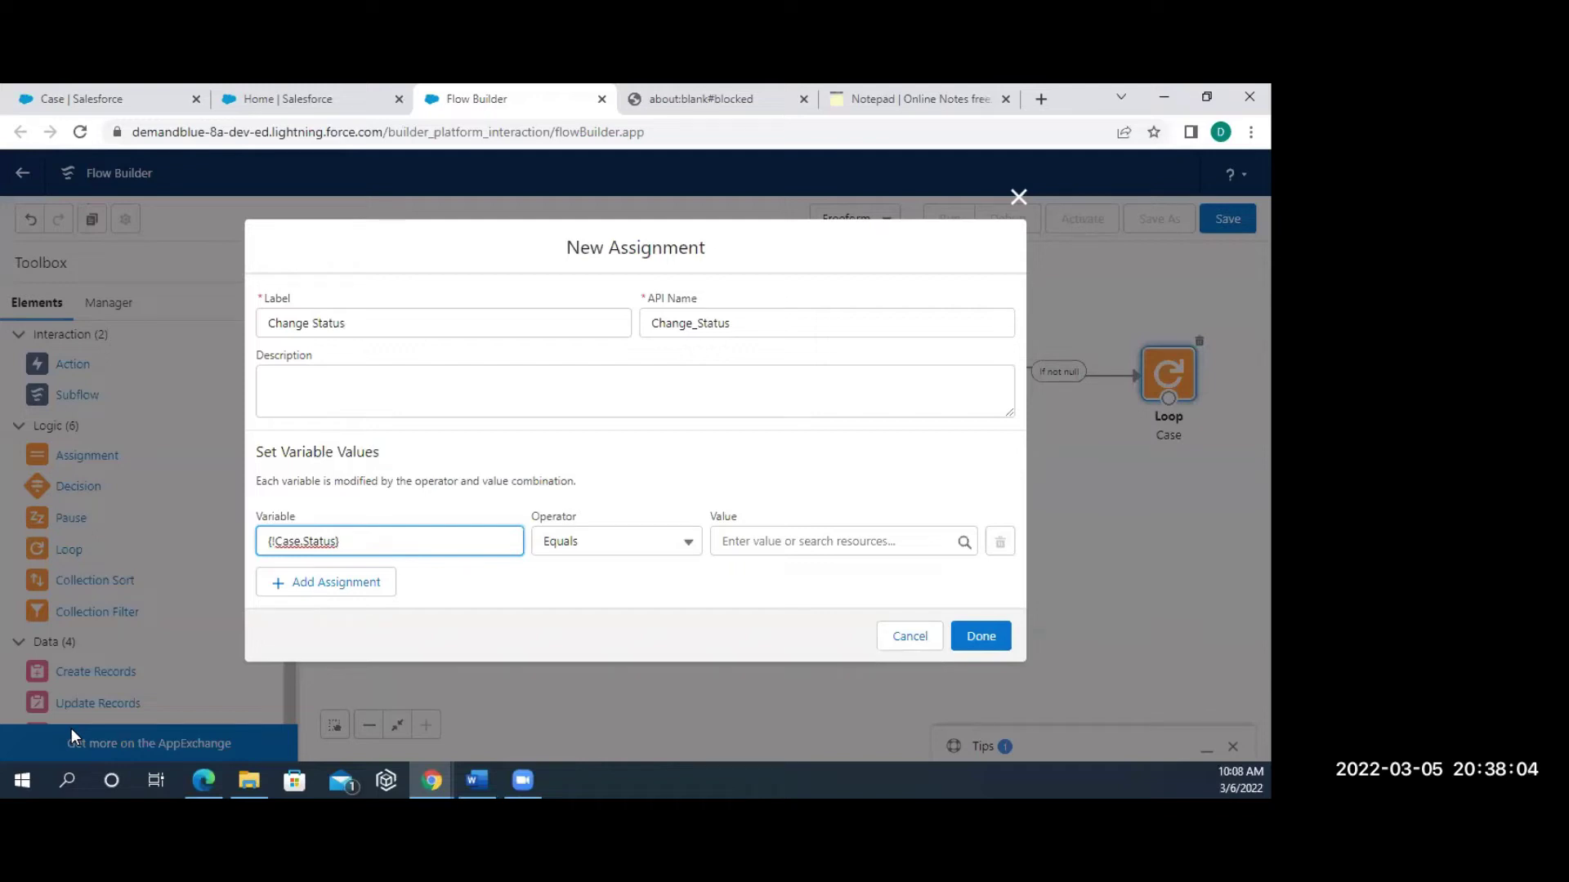
pyautogui.click(452, 532)
pyautogui.click(340, 572)
pyautogui.click(781, 537)
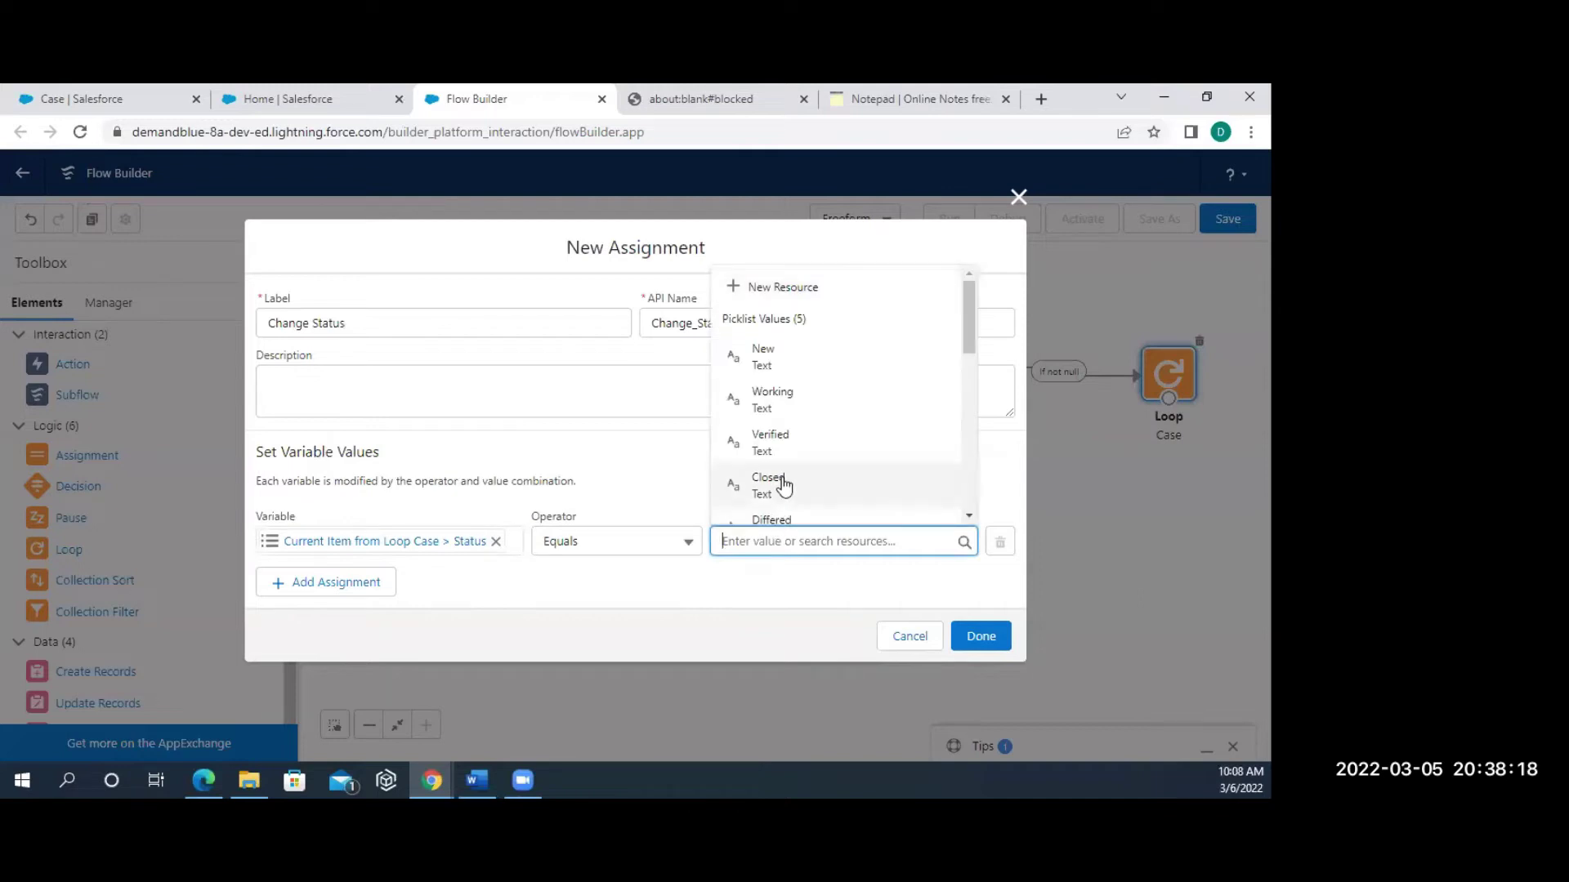
pyautogui.click(768, 483)
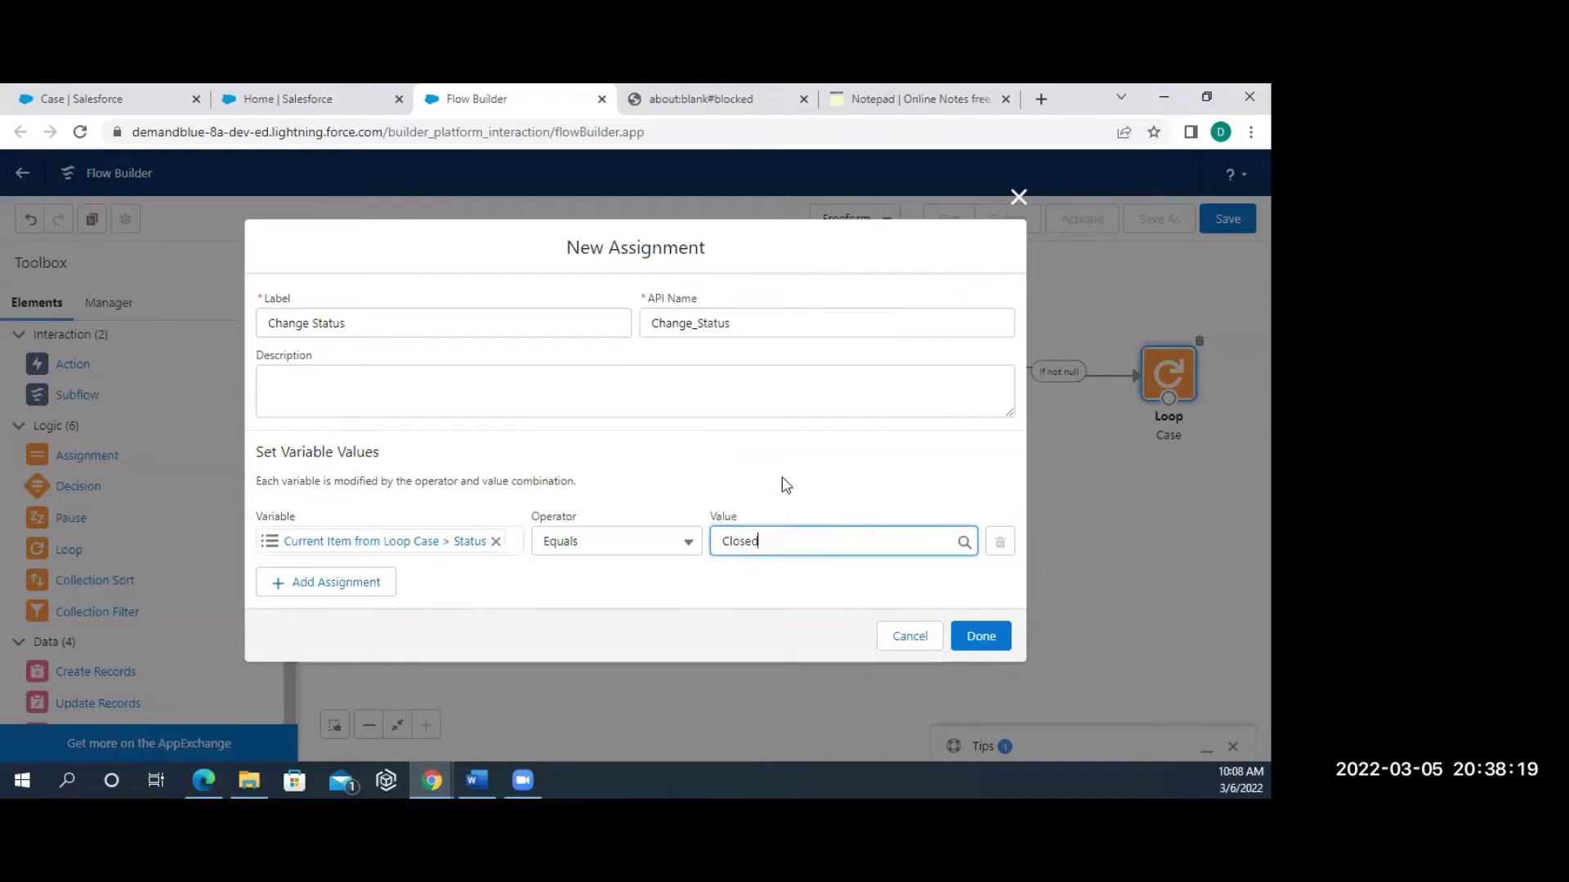
pyautogui.click(979, 635)
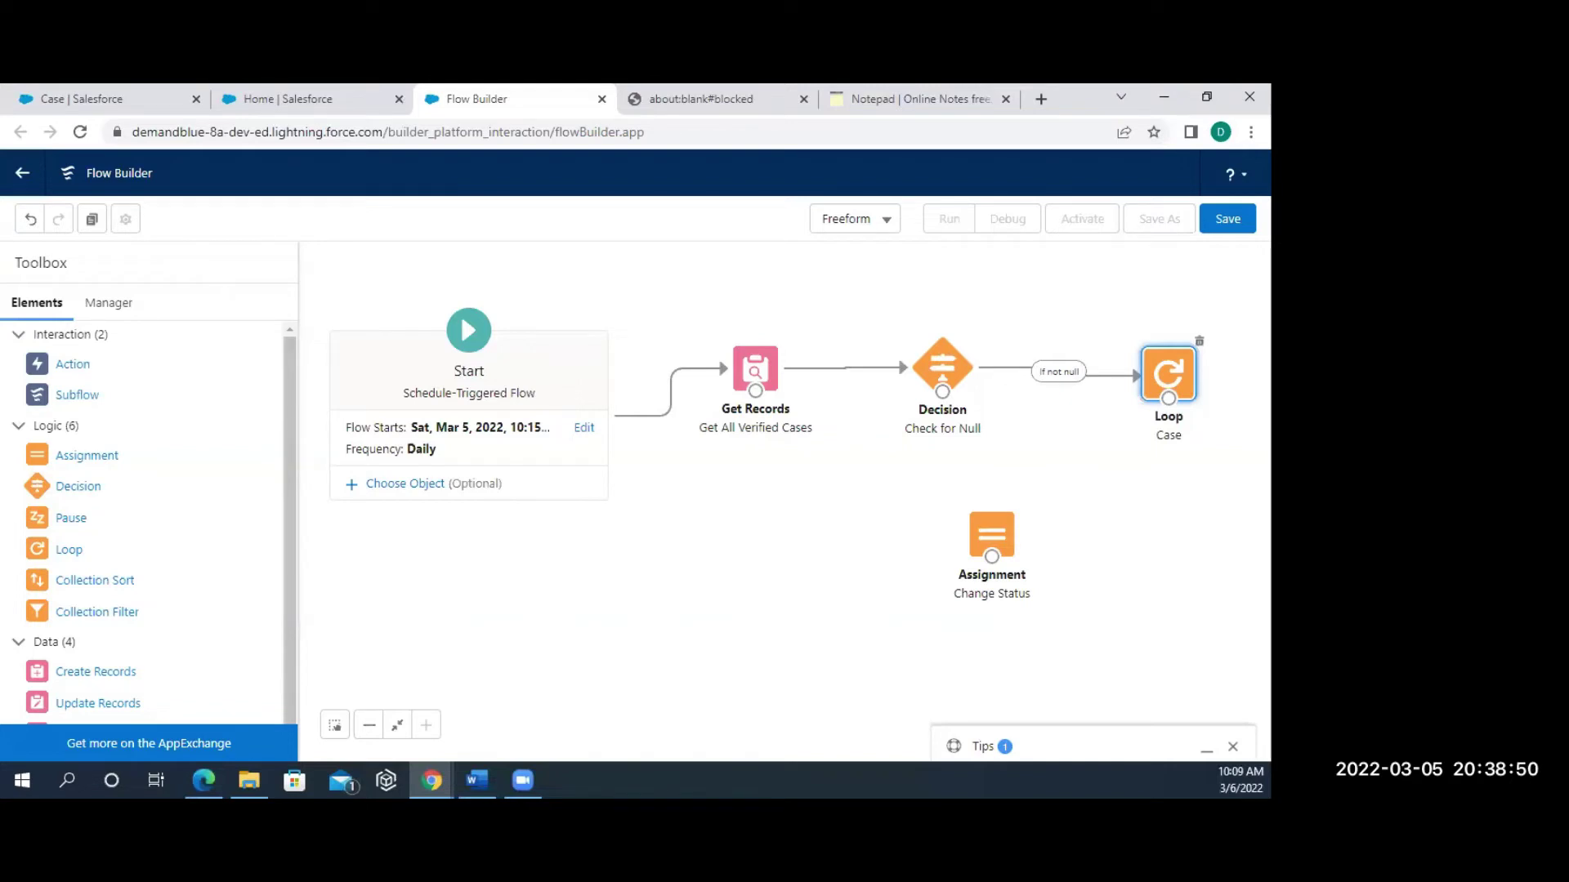
# Connect the Case loop to the Change Status assignment with "For each item in the collection", and move the assignment lower beneath the decision.
pyautogui.doubleClick(1163, 374)
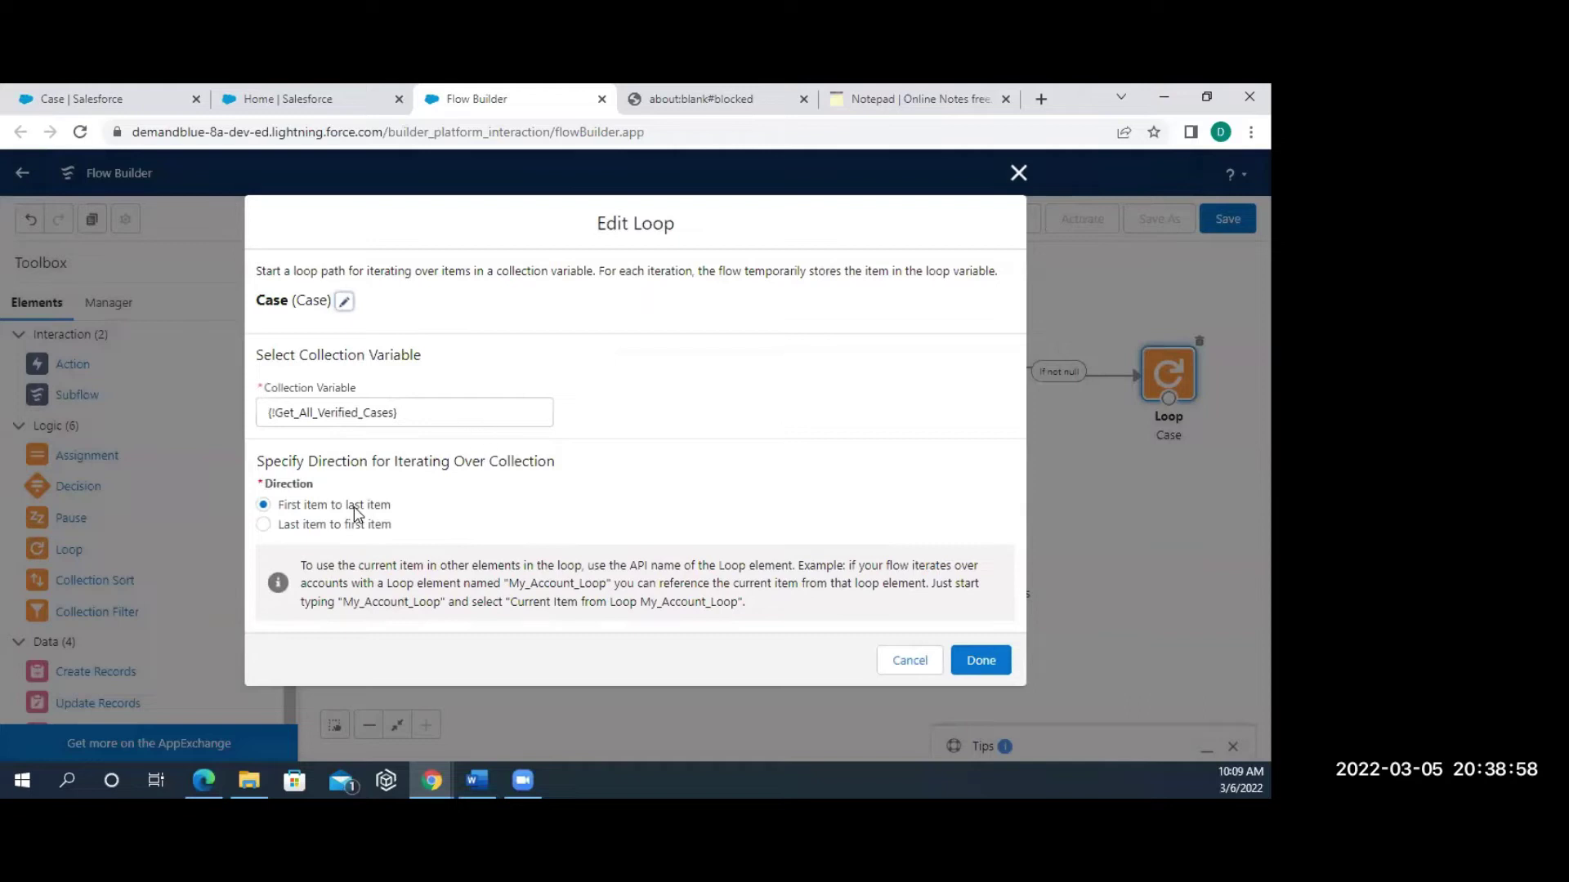
pyautogui.click(983, 663)
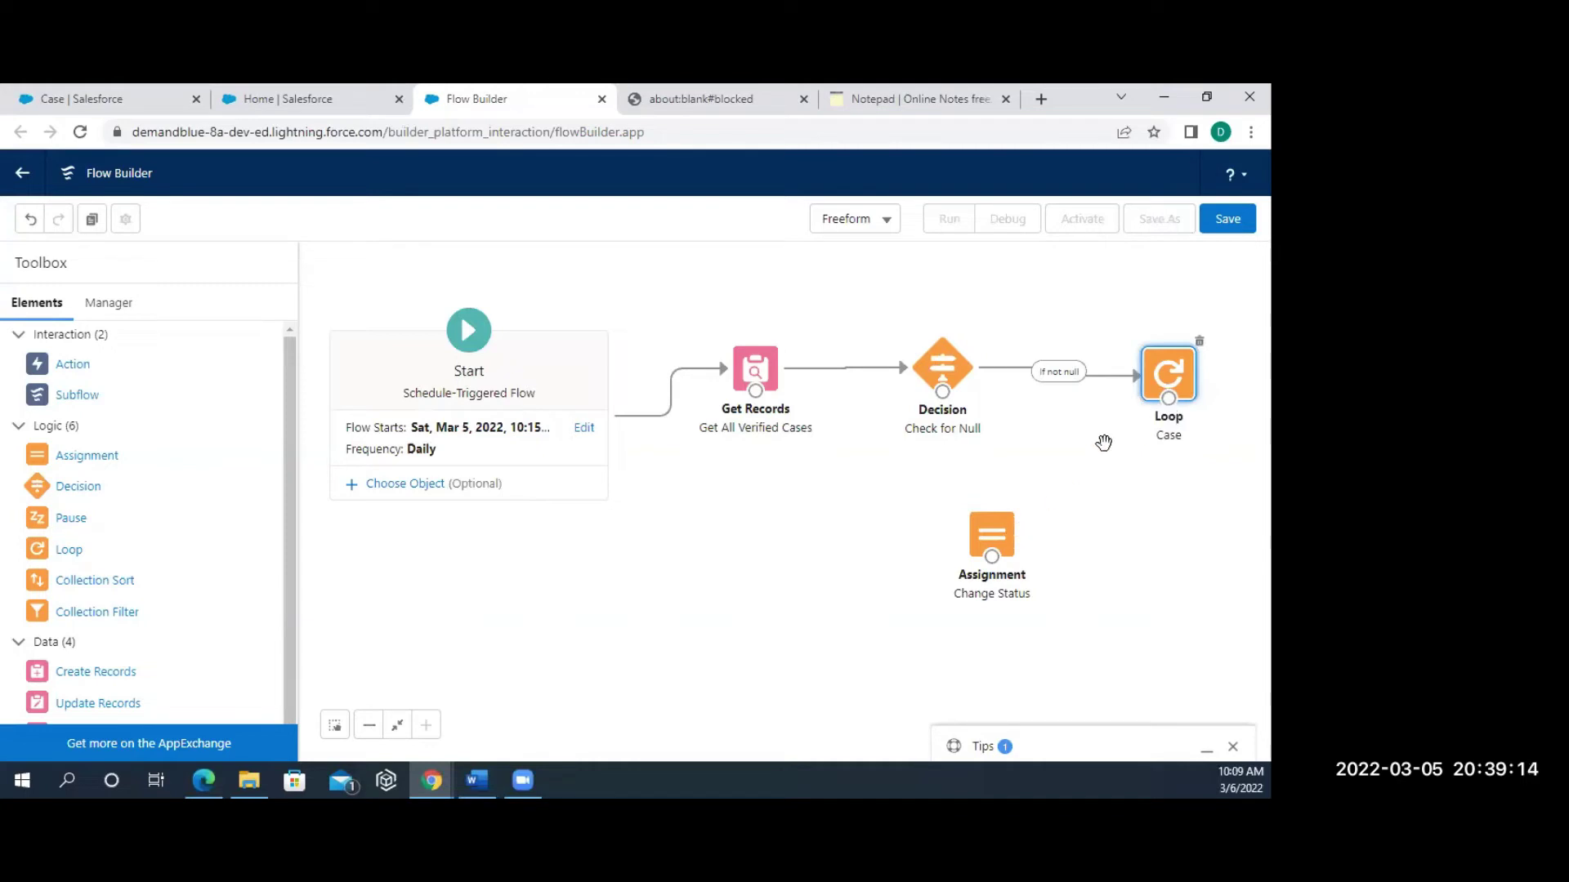
pyautogui.moveTo(1167, 406); pyautogui.dragTo(995, 566)
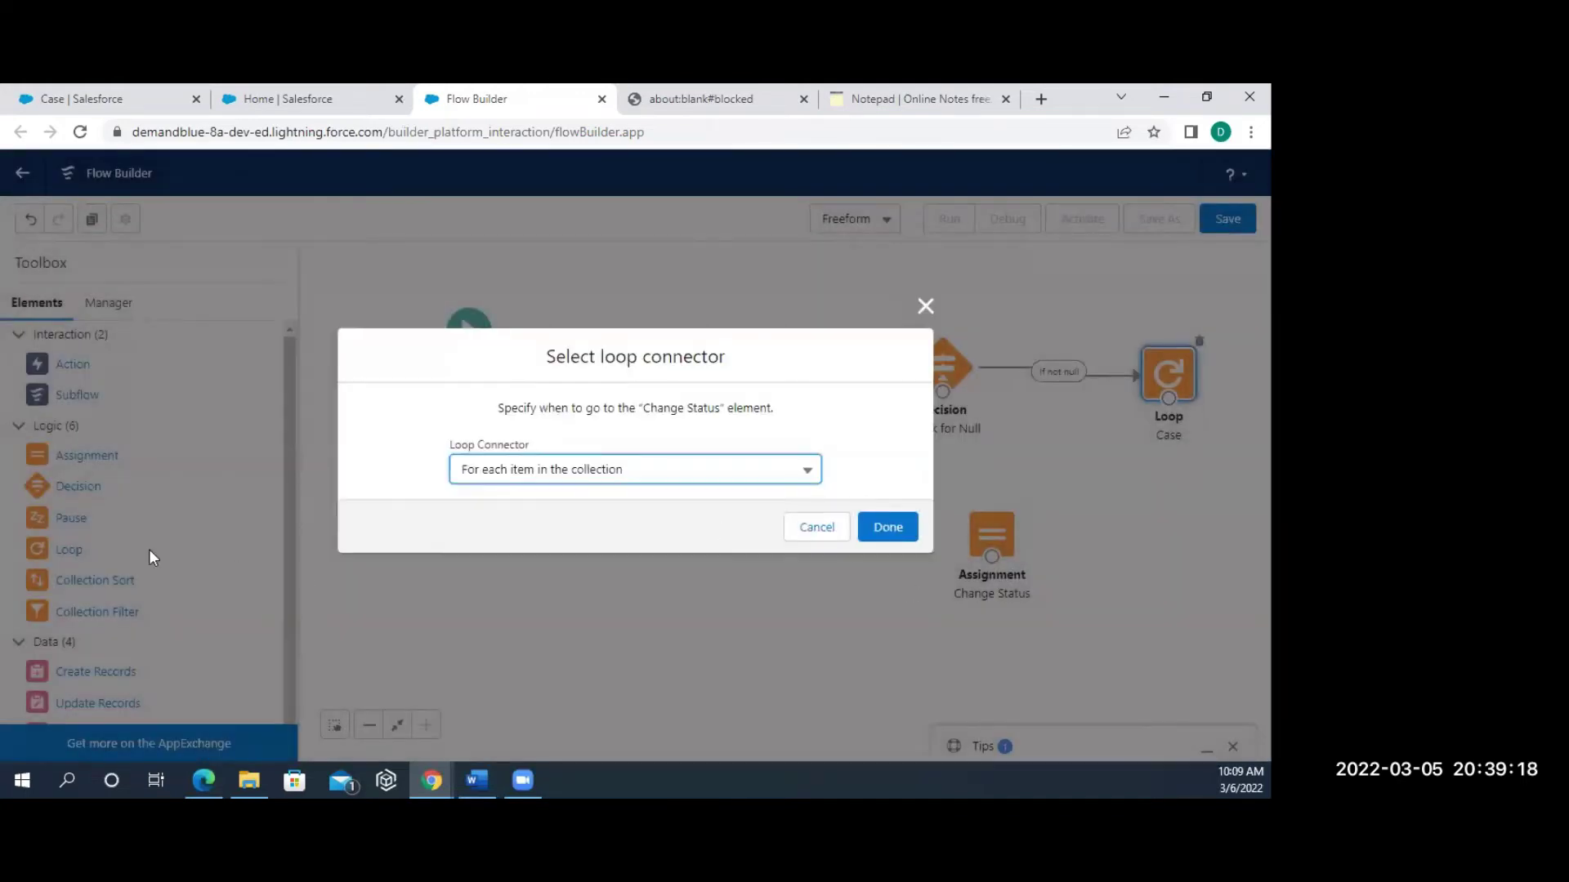
pyautogui.click(679, 481)
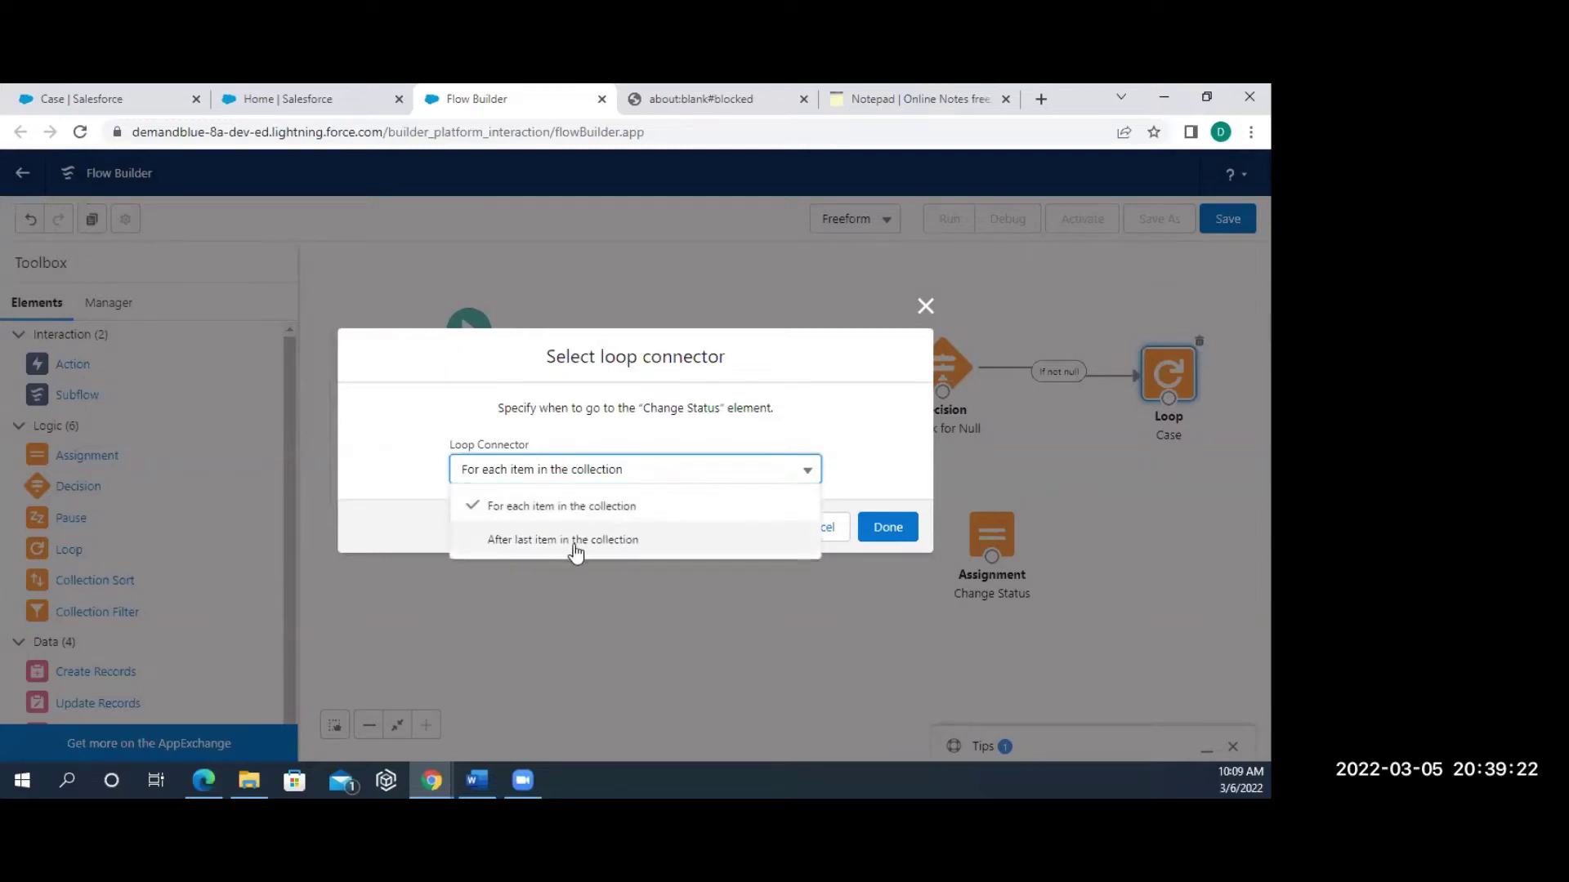
pyautogui.click(608, 506)
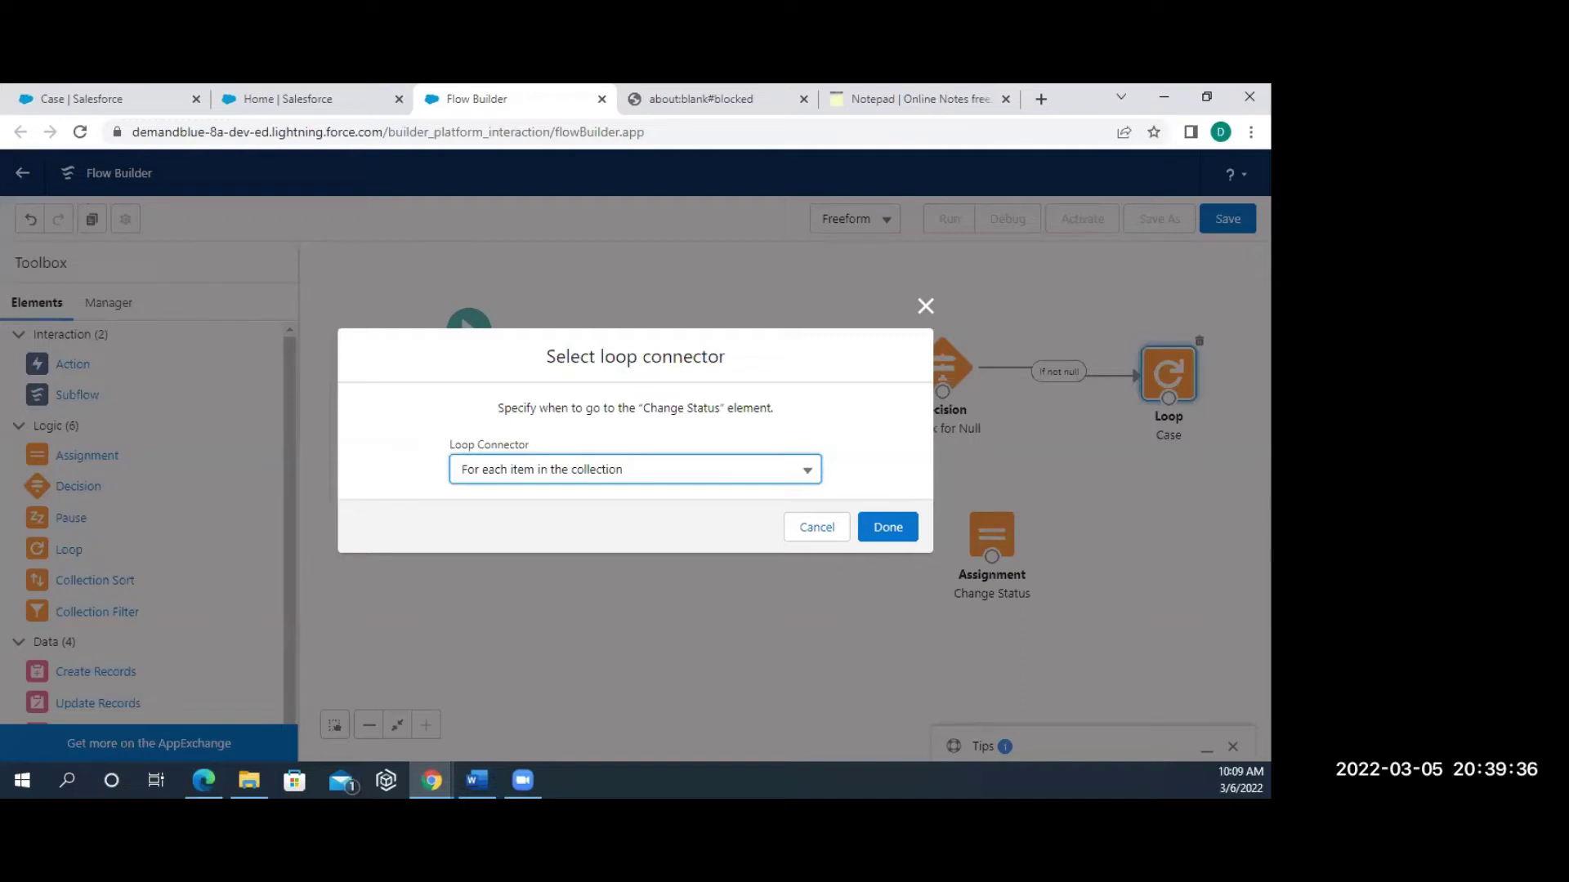
pyautogui.click(873, 524)
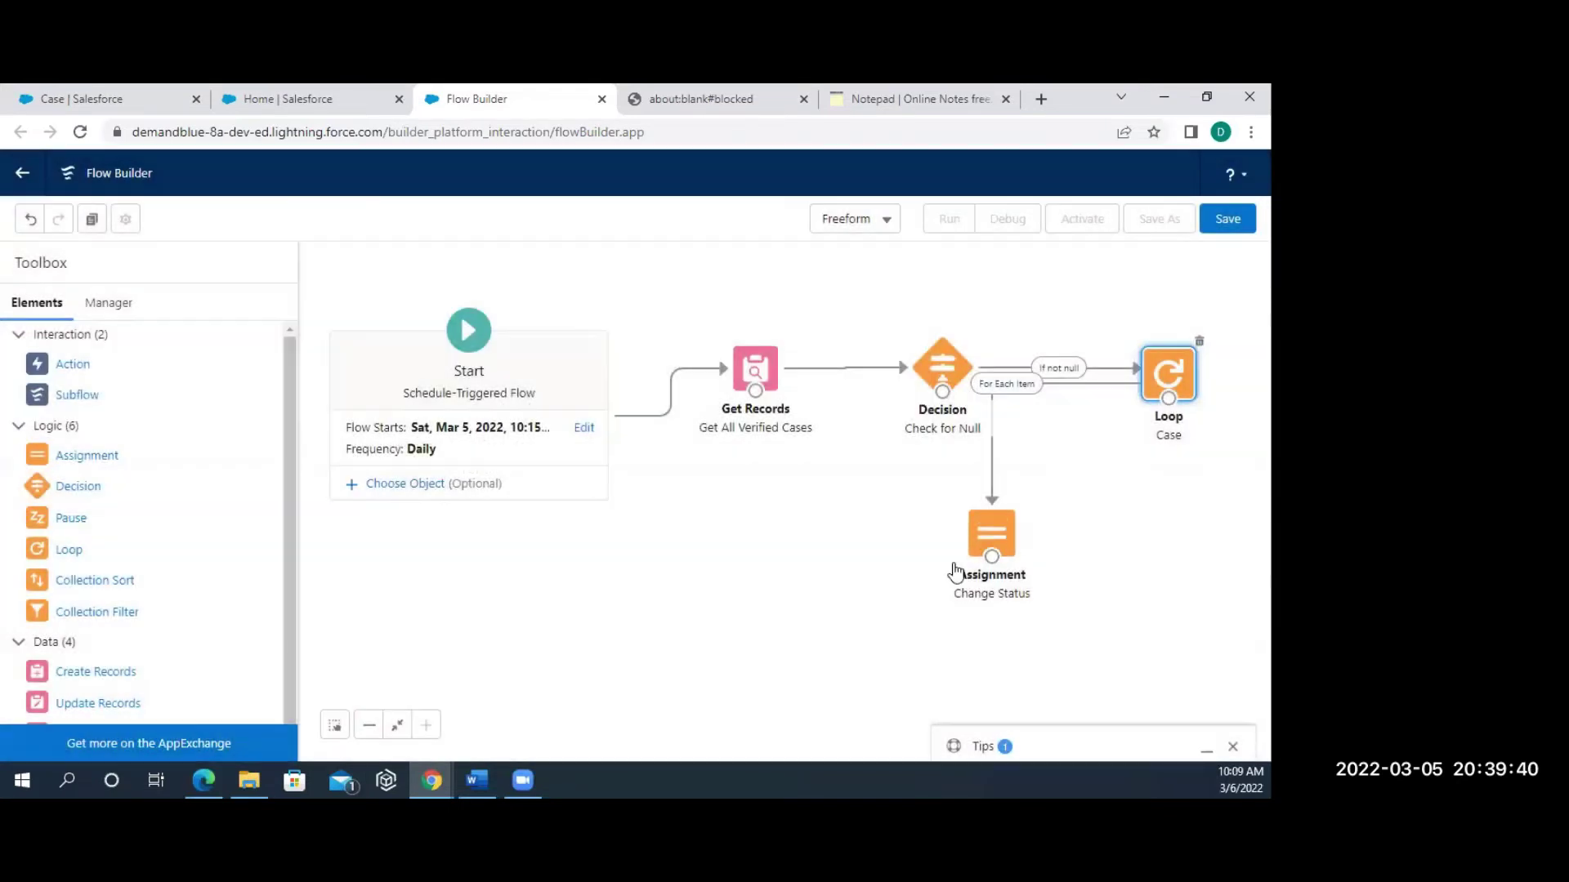
pyautogui.moveTo(993, 543); pyautogui.dragTo(929, 576)
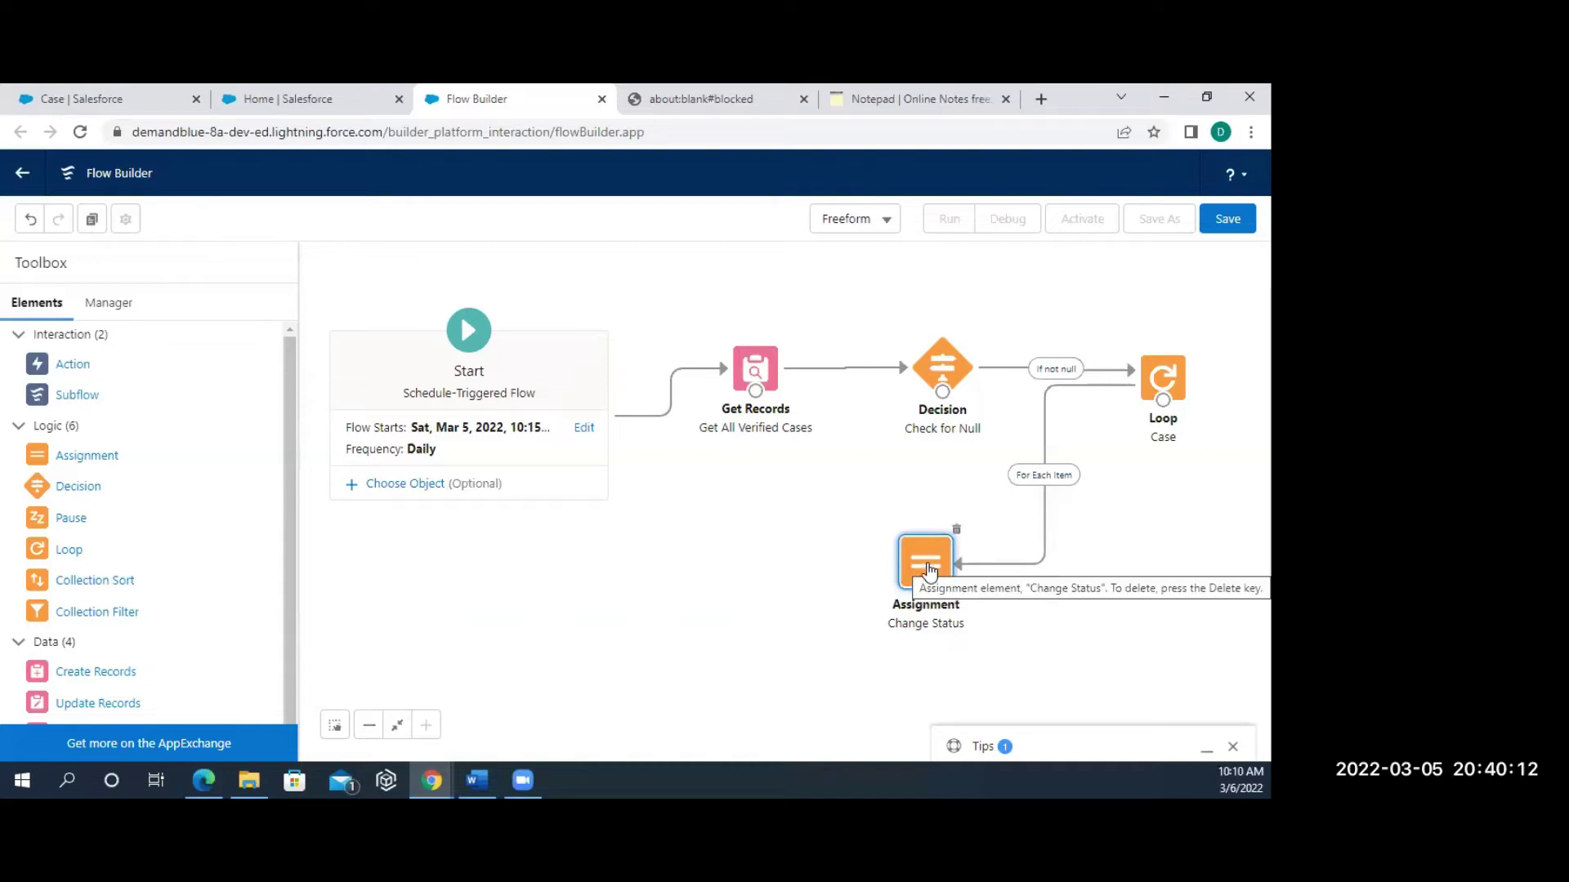
pyautogui.moveTo(929, 570); pyautogui.dragTo(969, 615)
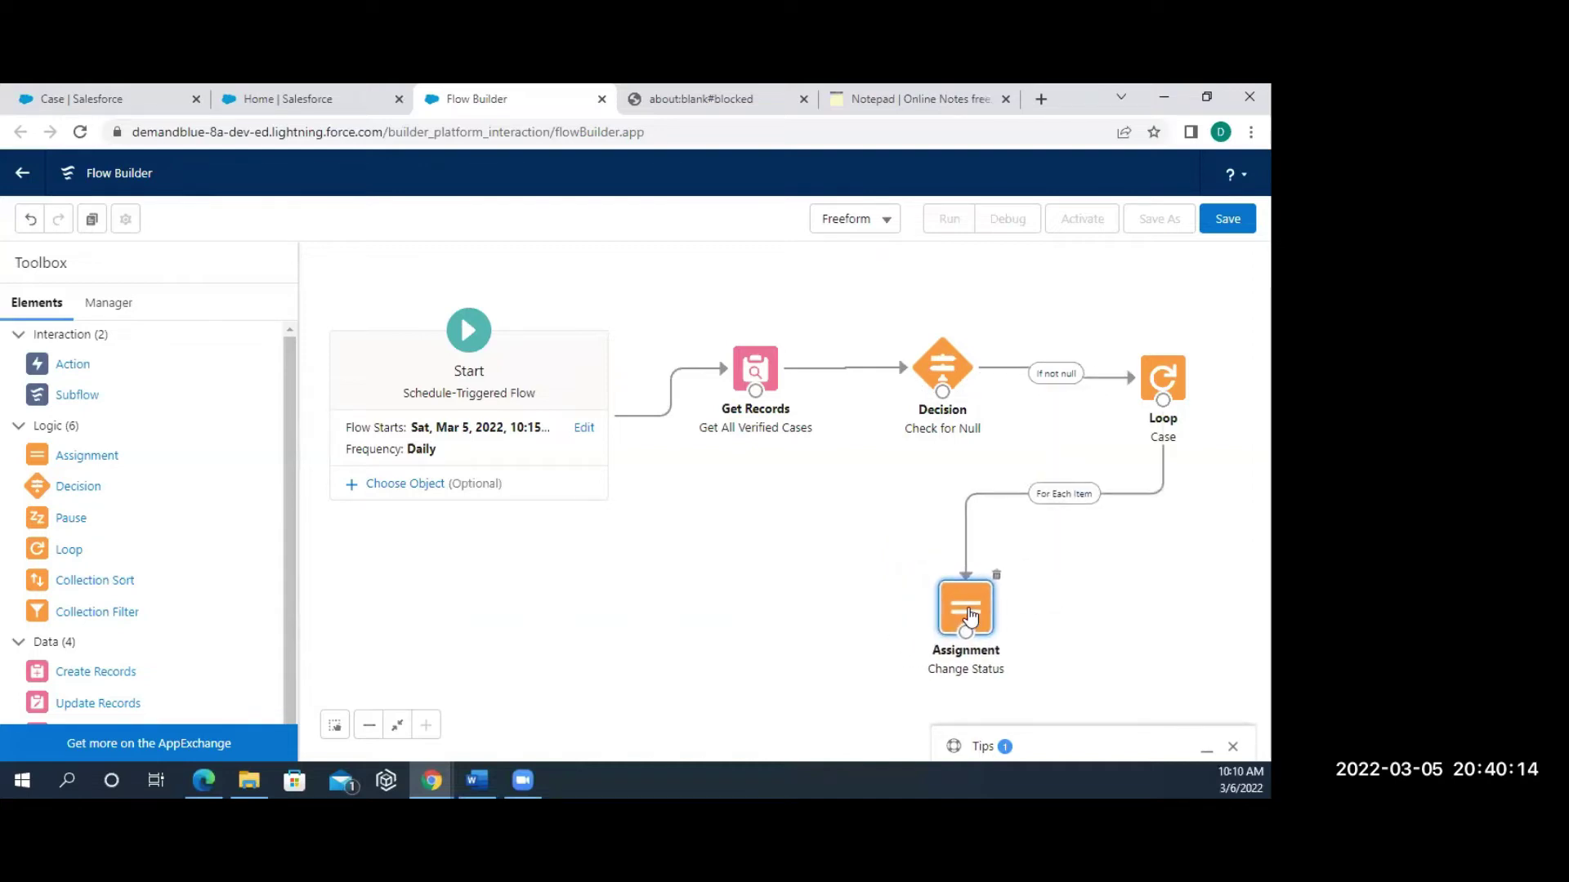
# Add a second Assignment element below the Case loop, with "Assignment" as its label and API name.
pyautogui.moveTo(97, 455); pyautogui.dragTo(1118, 594)
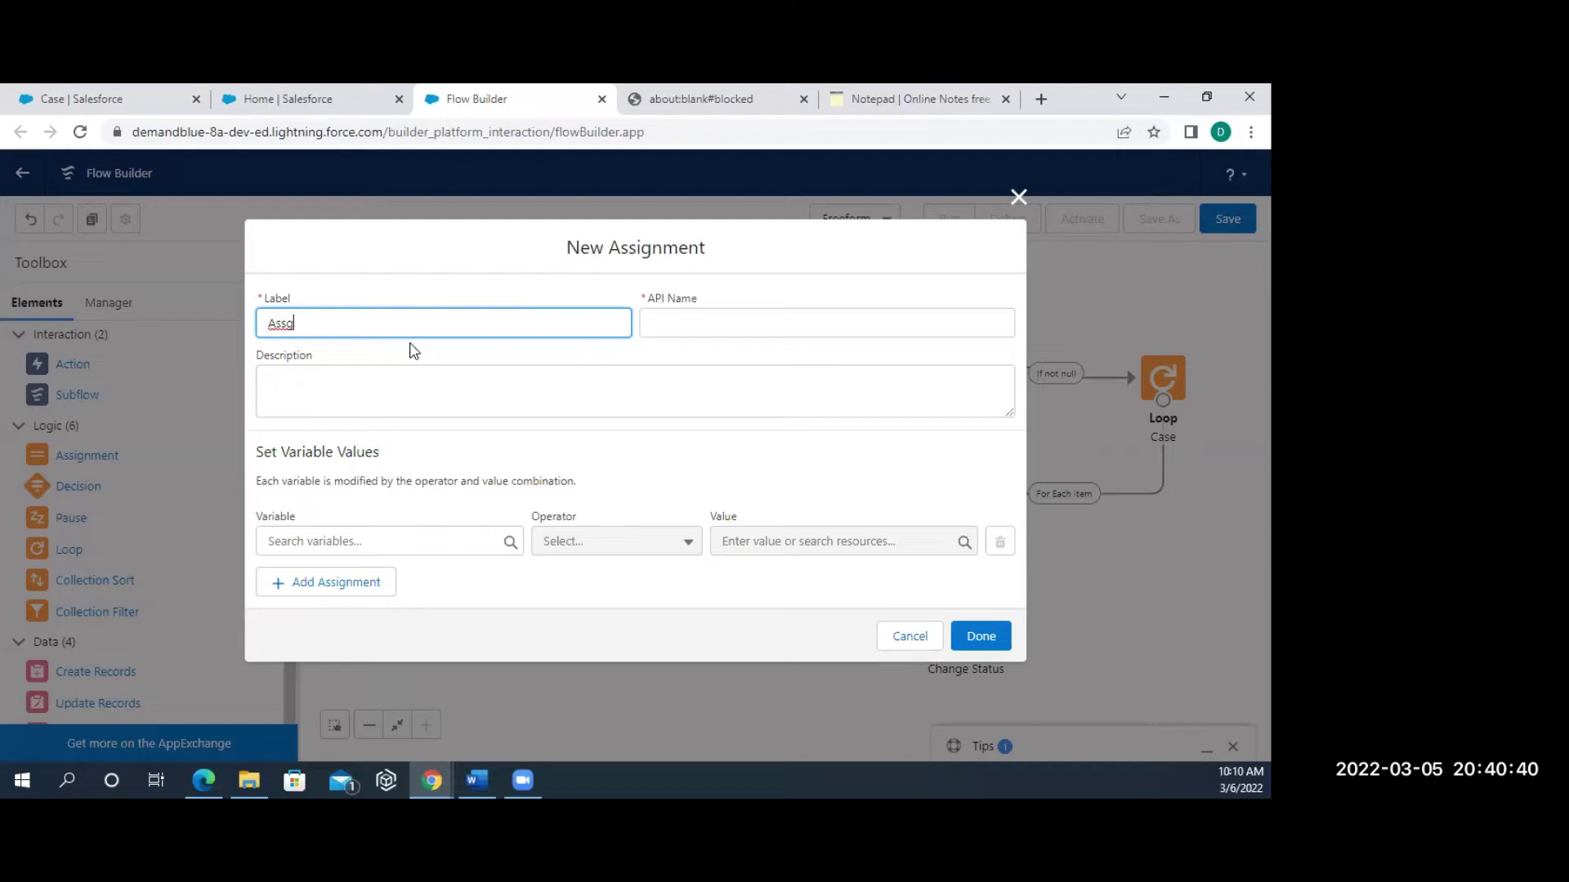
pyautogui.press('BackSpace')
pyautogui.press('BackSpace')
pyautogui.write('signment')
pyautogui.click(667, 324)
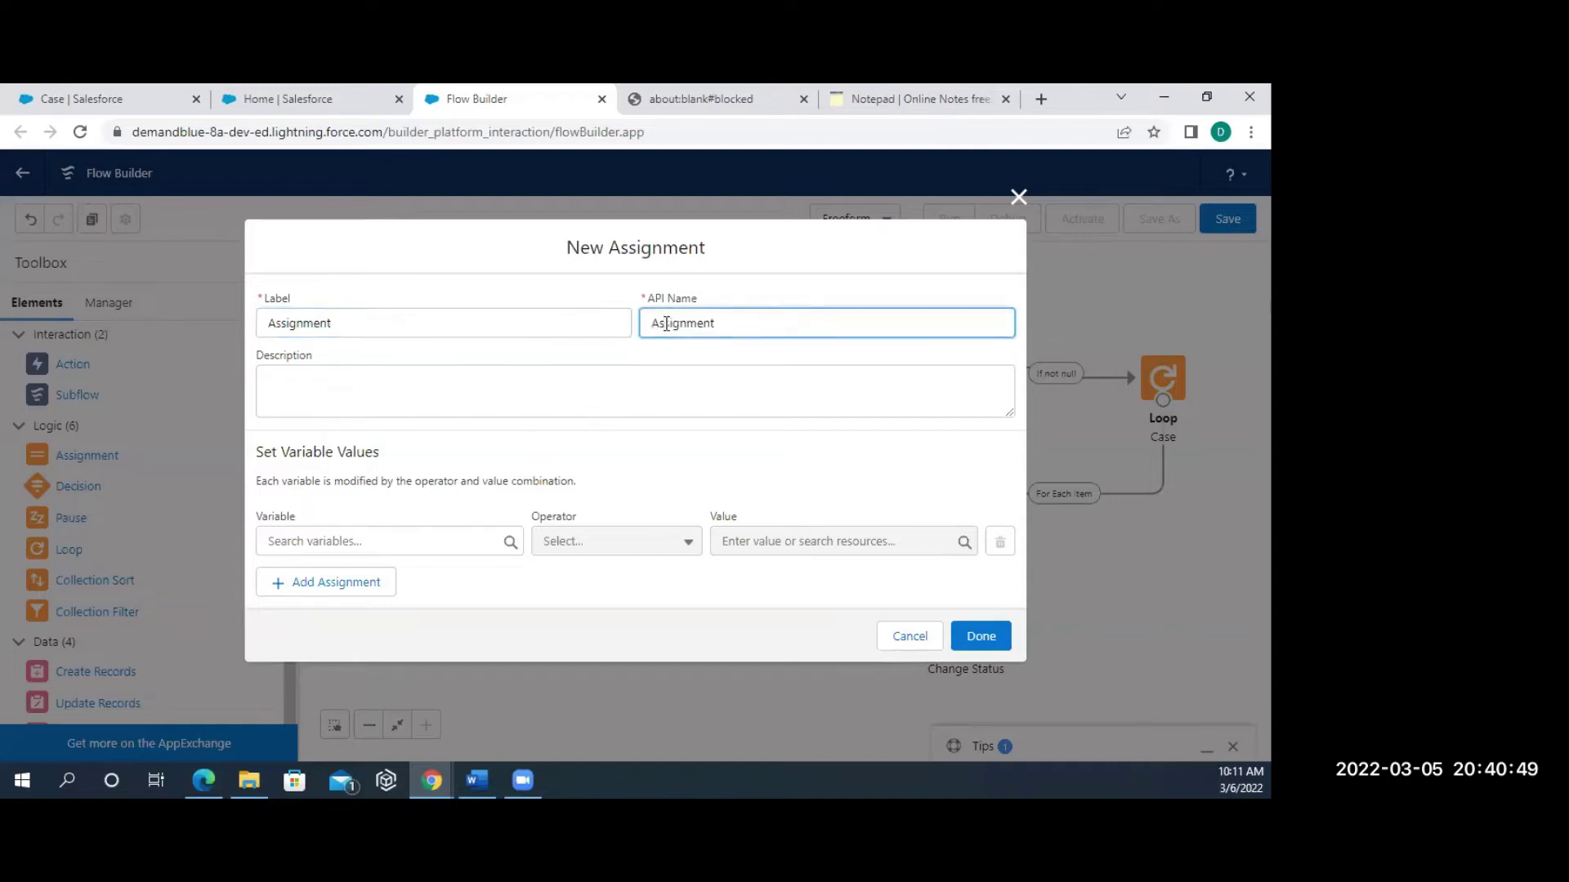
# Create a new variable resource named allClosedCases with data type Record and object Case for the new assignment.
pyautogui.click(350, 546)
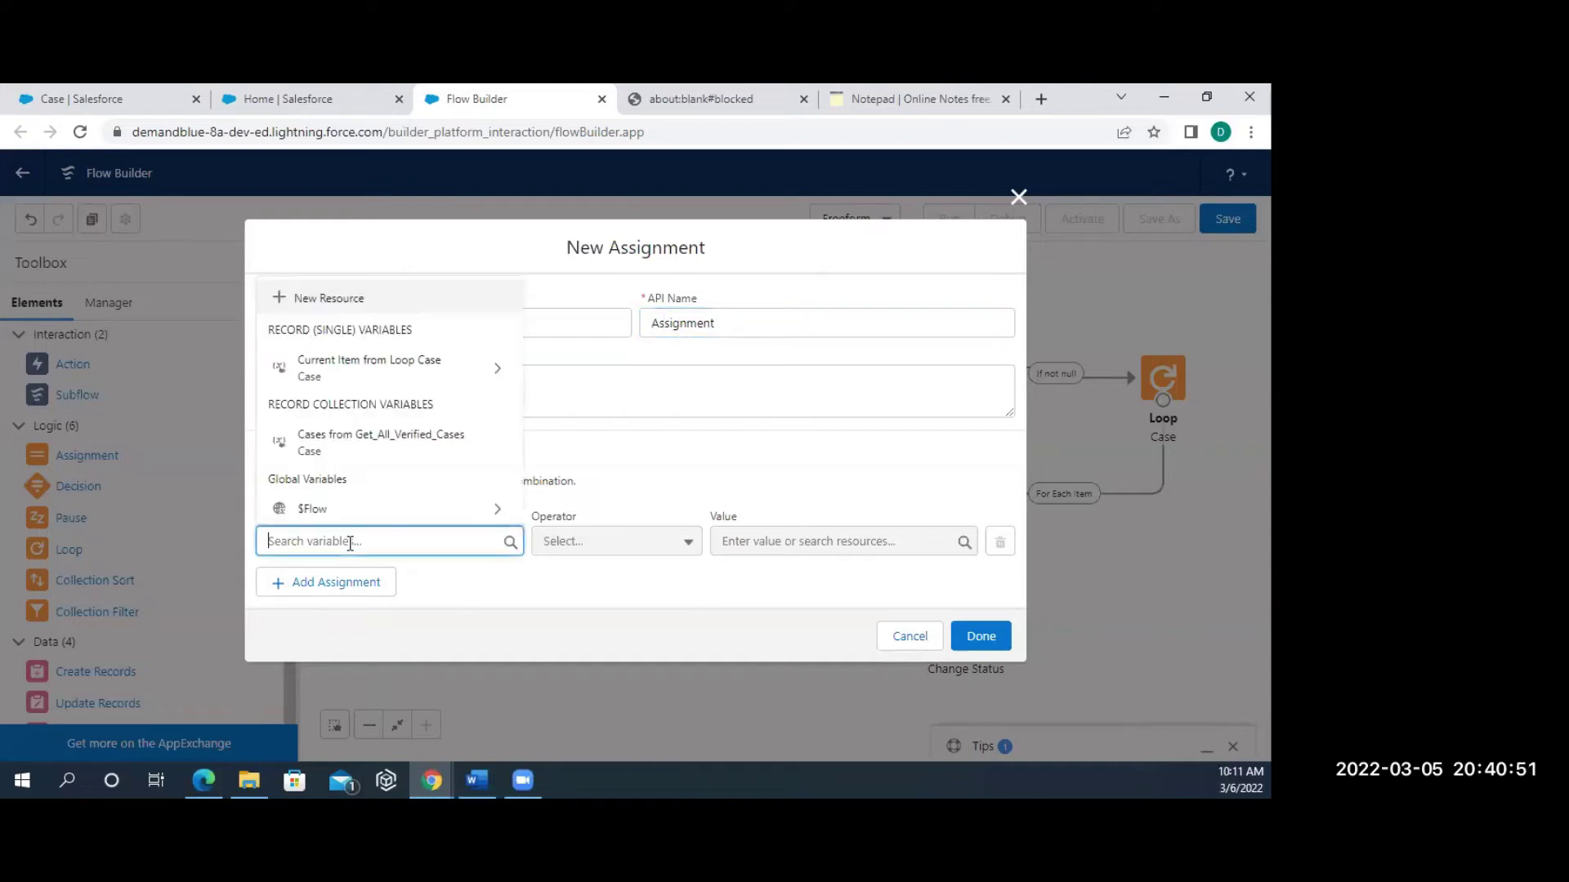
pyautogui.click(364, 299)
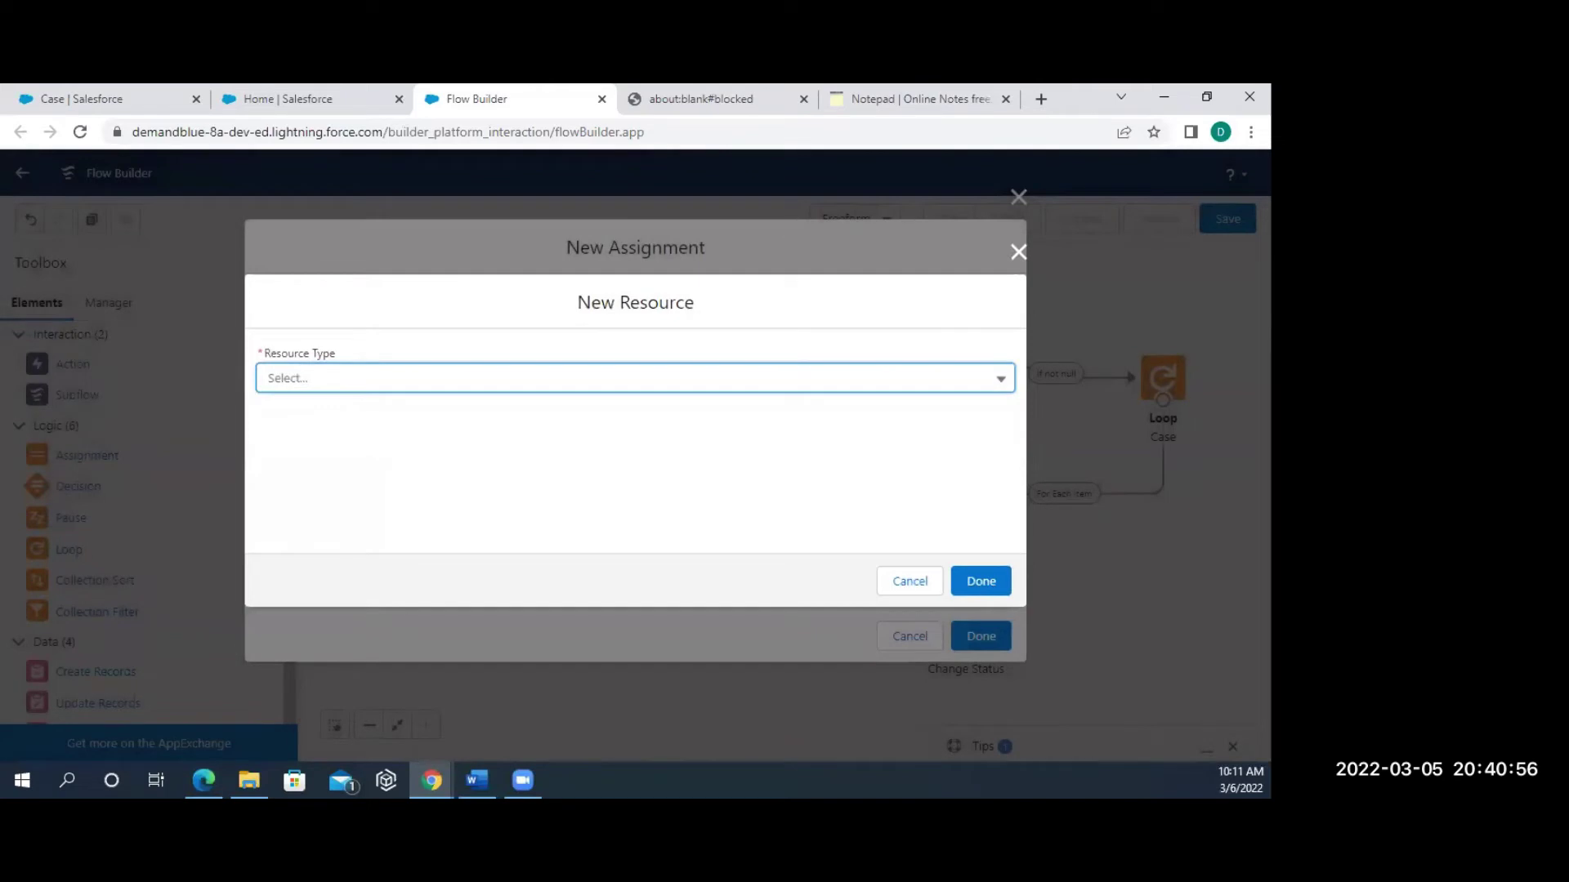
pyautogui.click(301, 383)
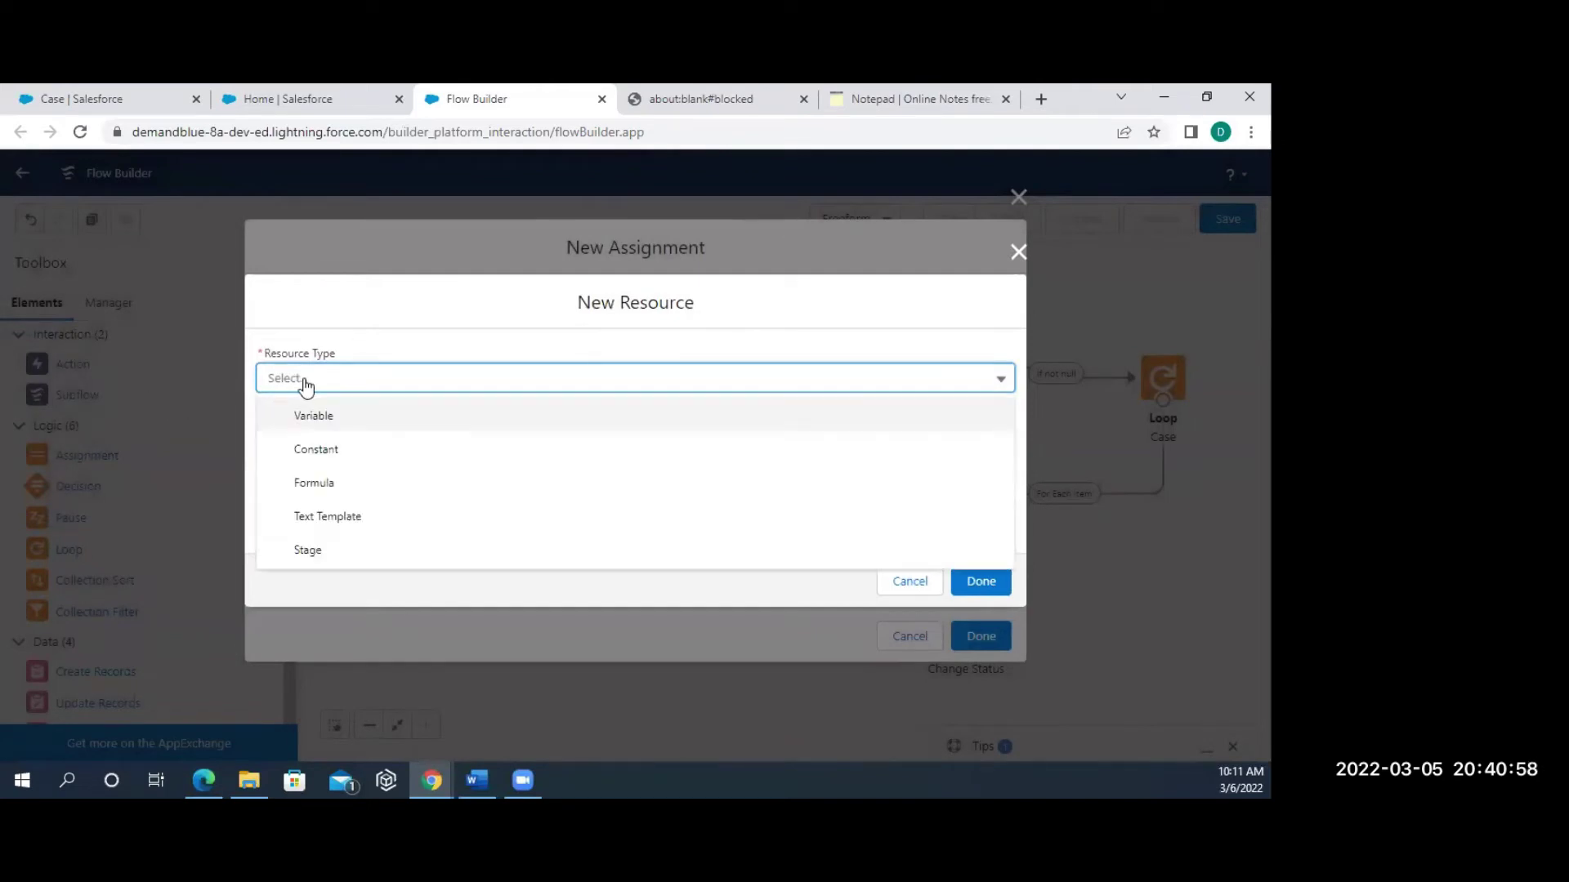
pyautogui.click(329, 423)
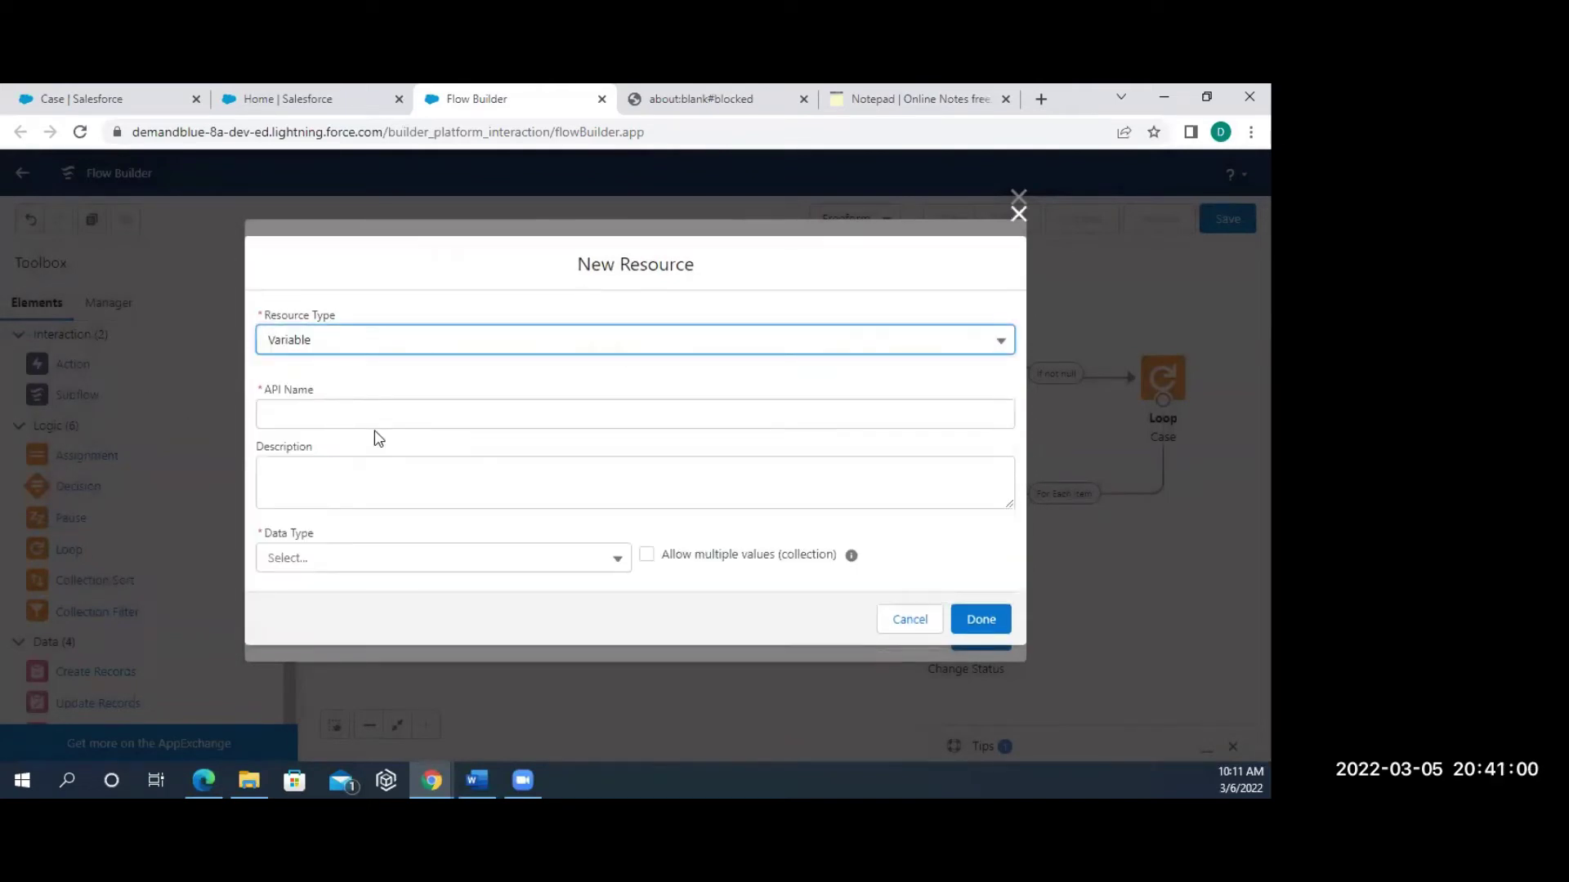
pyautogui.click(328, 419)
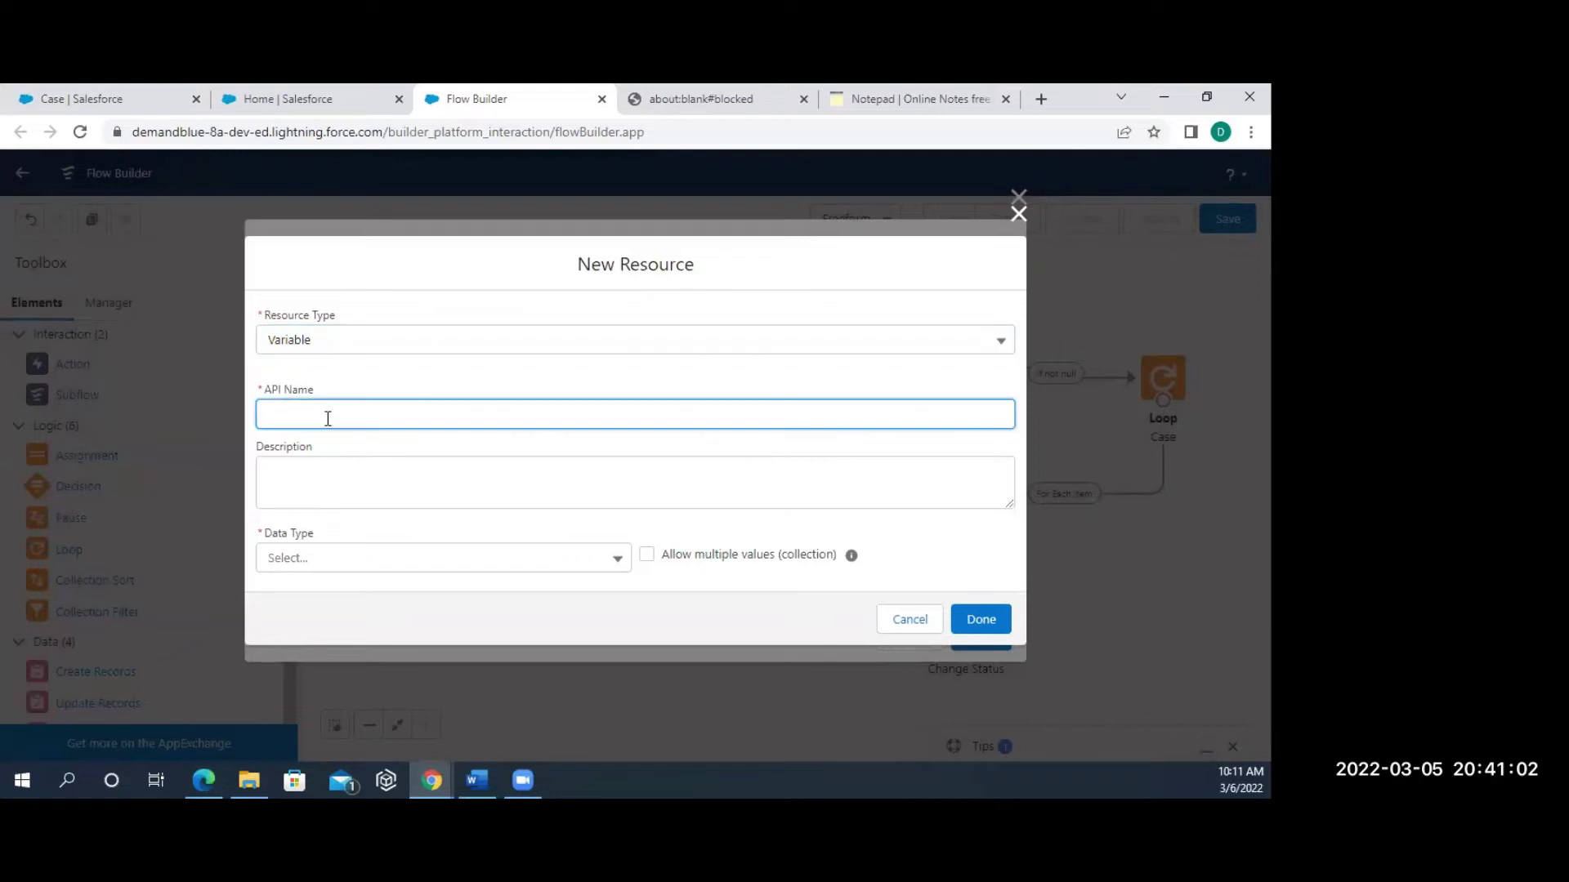
pyautogui.write('allClosedCases')
pyautogui.click(433, 559)
pyautogui.press('Down')
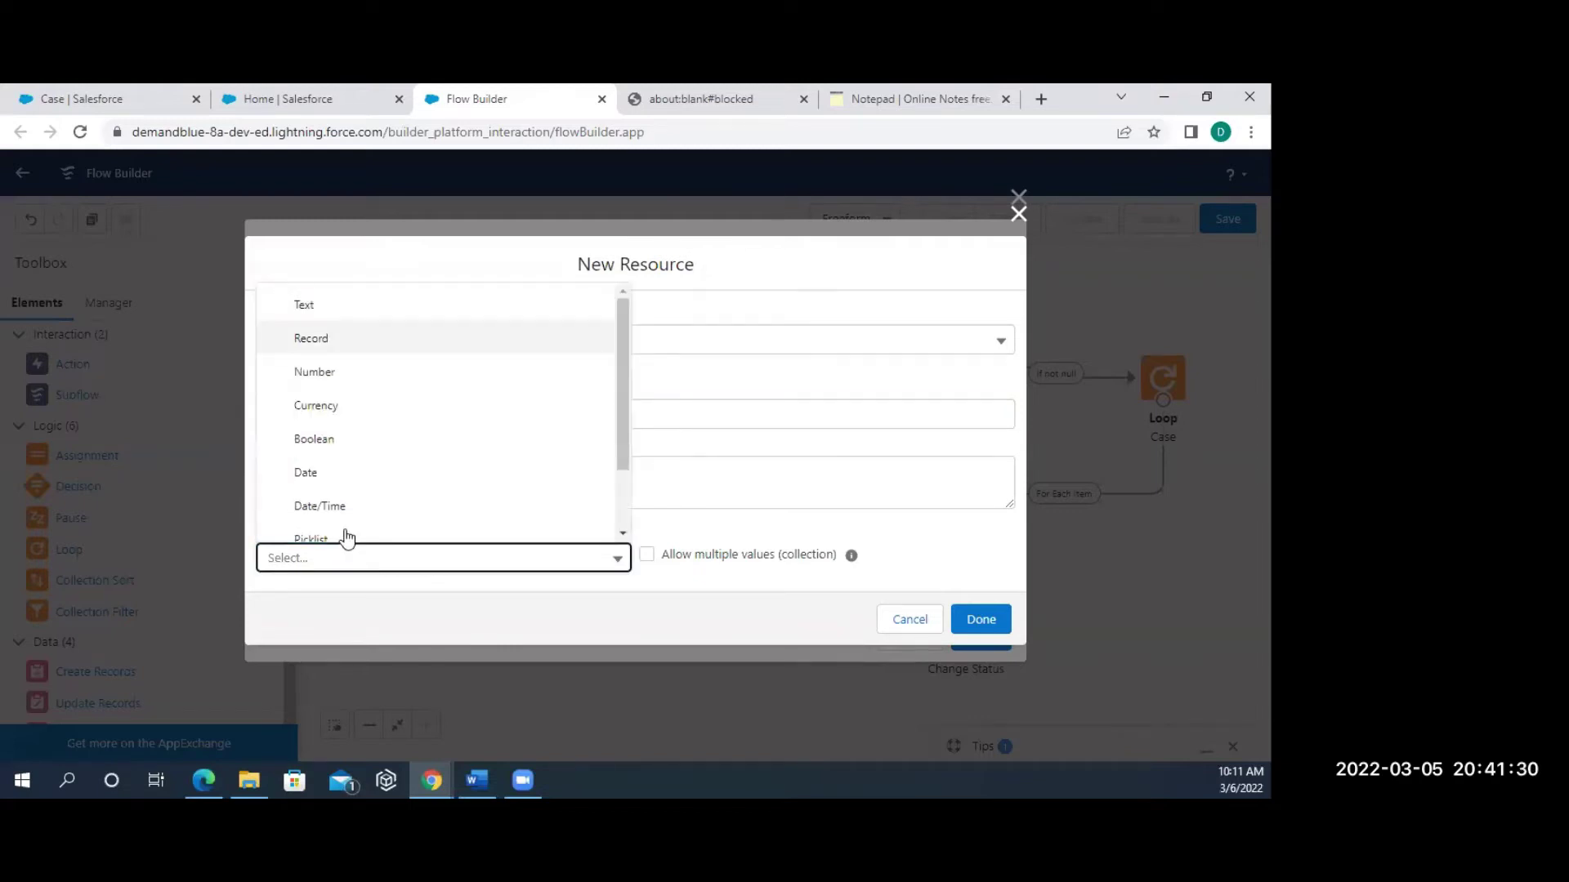
pyautogui.click(320, 339)
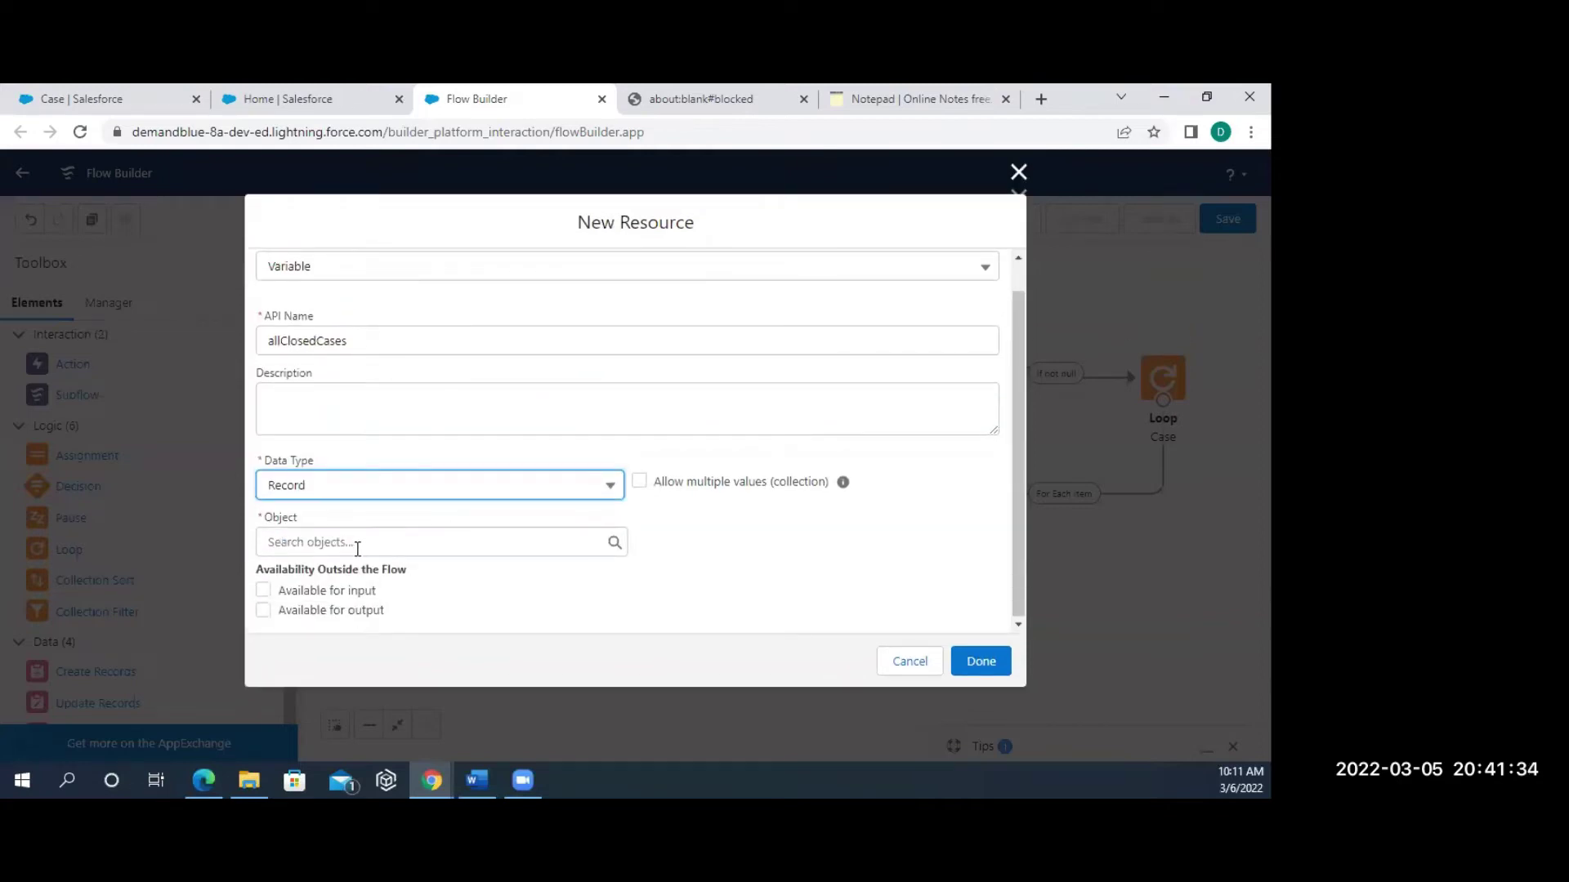
pyautogui.click(357, 549)
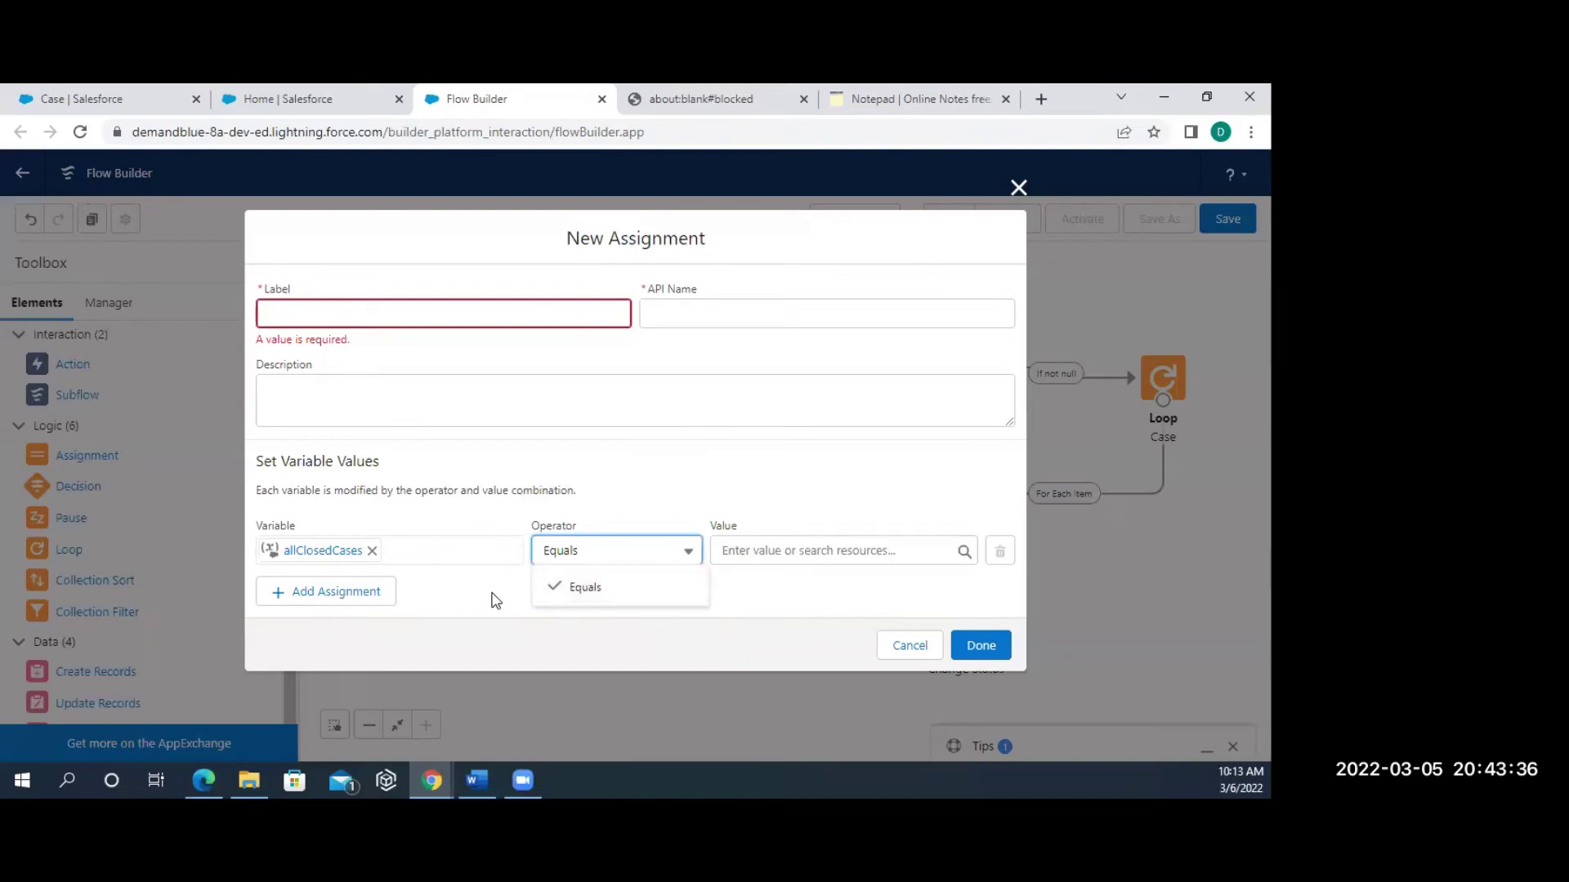
# Try to find a different operator for allClosedCases, including in an extra assignment row, and cancel the new Assignment.
pyautogui.click(493, 584)
pyautogui.click(639, 562)
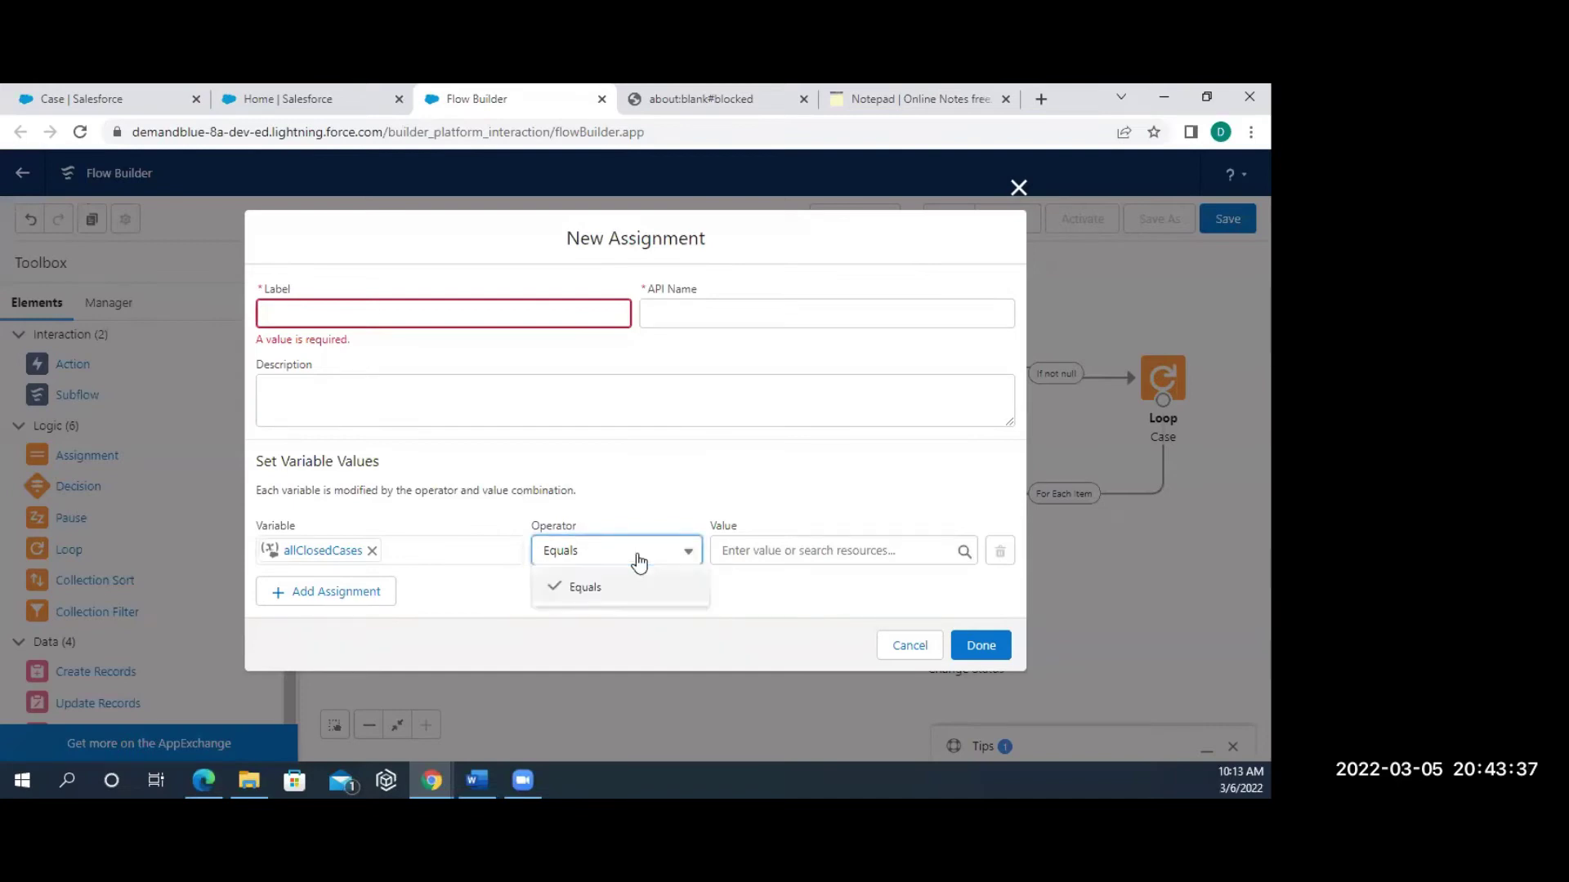
pyautogui.click(347, 593)
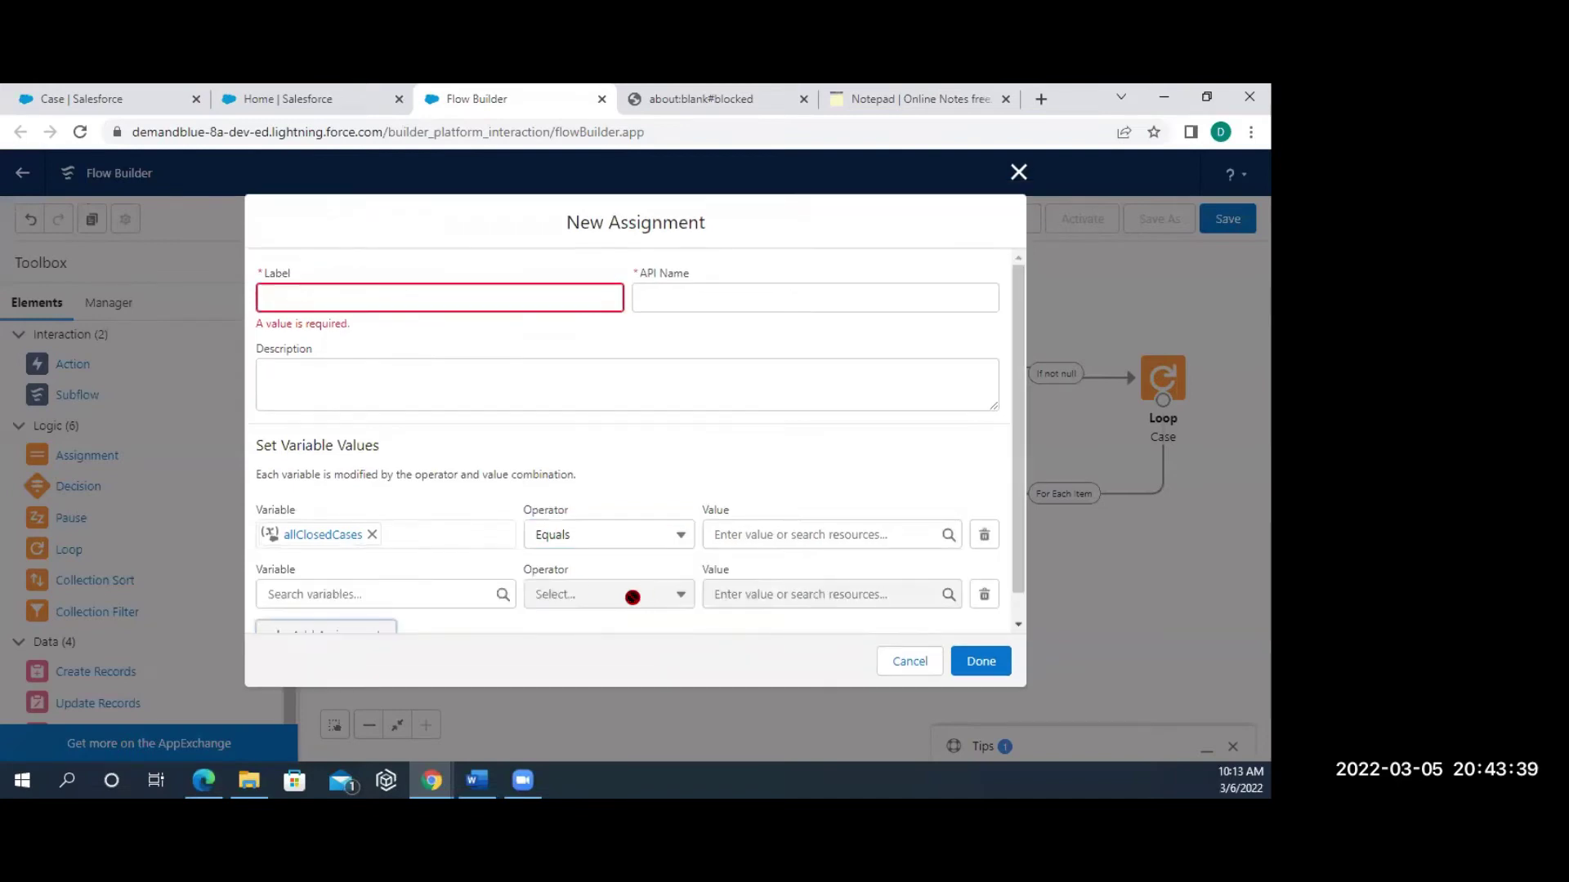
pyautogui.click(410, 595)
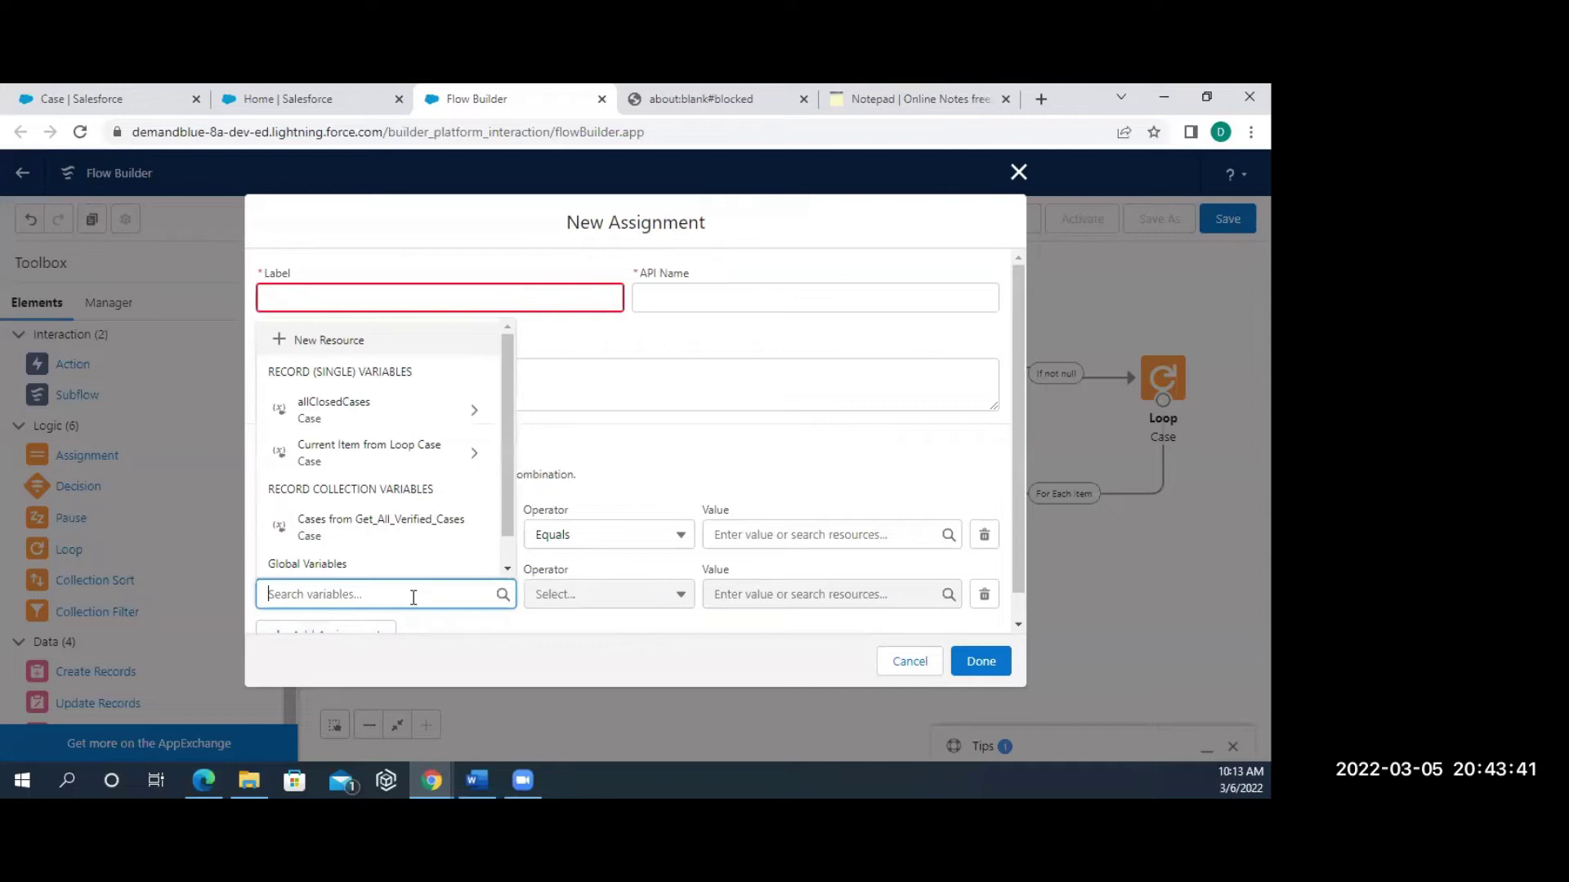
pyautogui.click(415, 411)
pyautogui.click(683, 594)
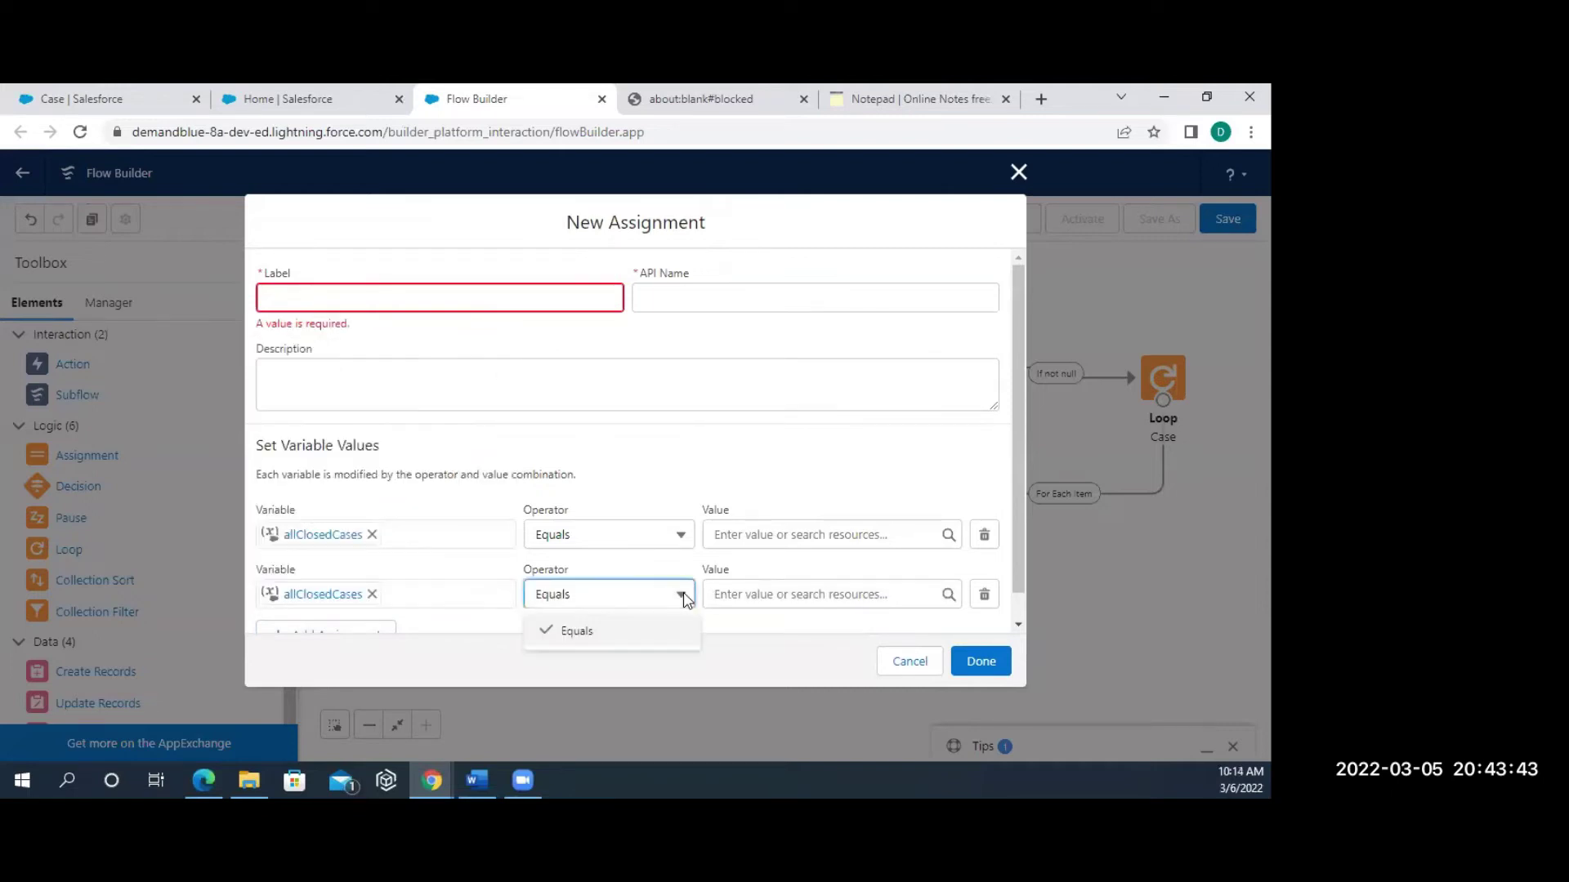
pyautogui.click(424, 587)
pyautogui.click(935, 664)
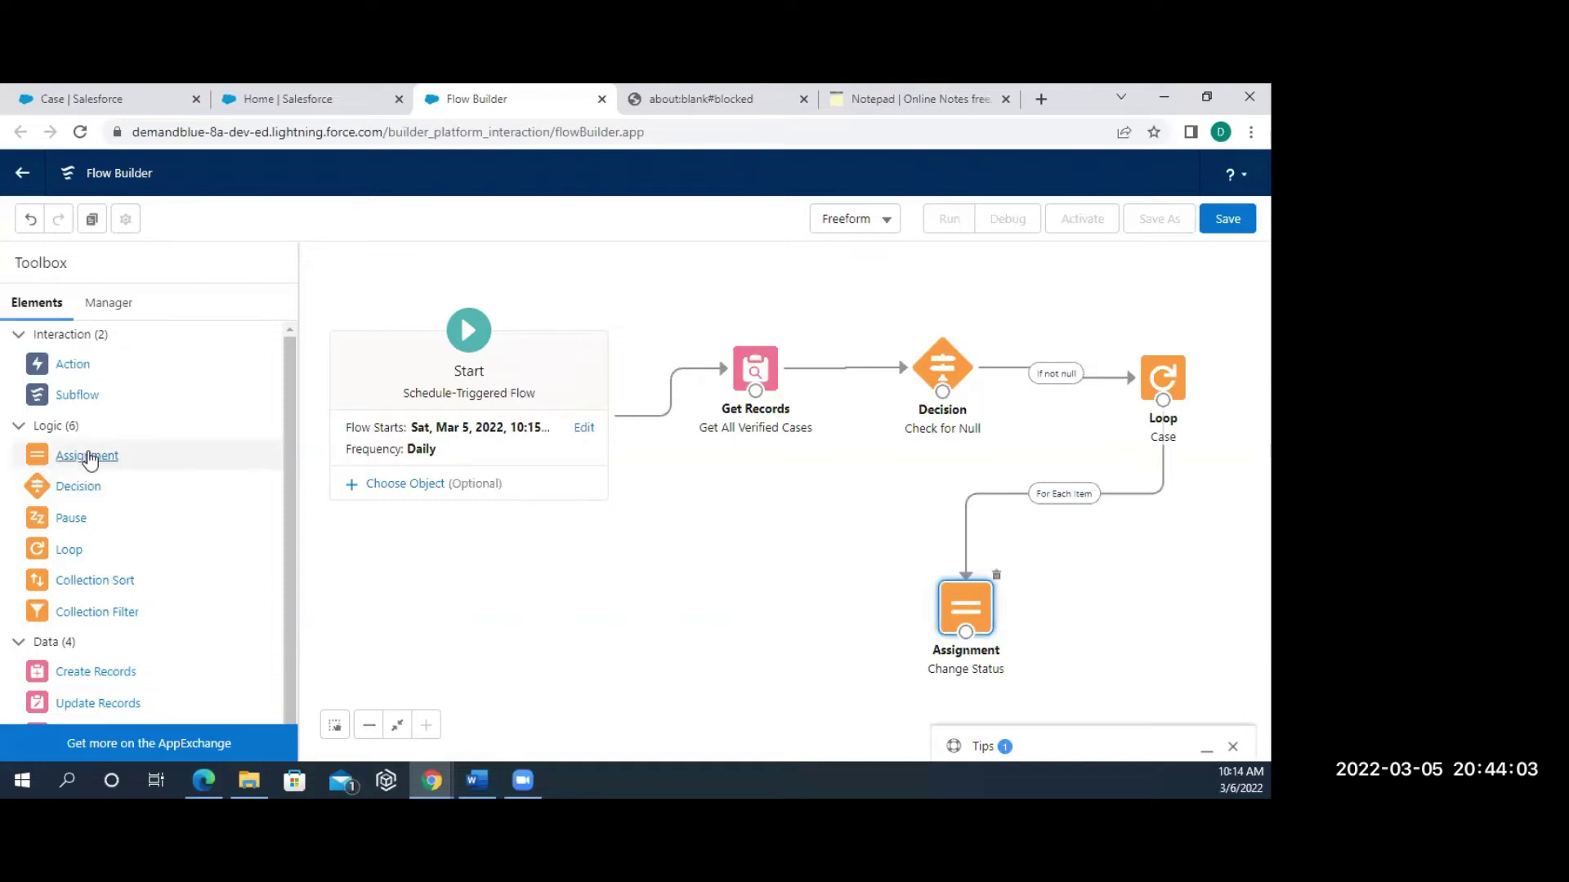
# Move the Change Status assignment up and slightly left of the Check for Null decision.
pyautogui.moveTo(980, 619); pyautogui.dragTo(898, 584)
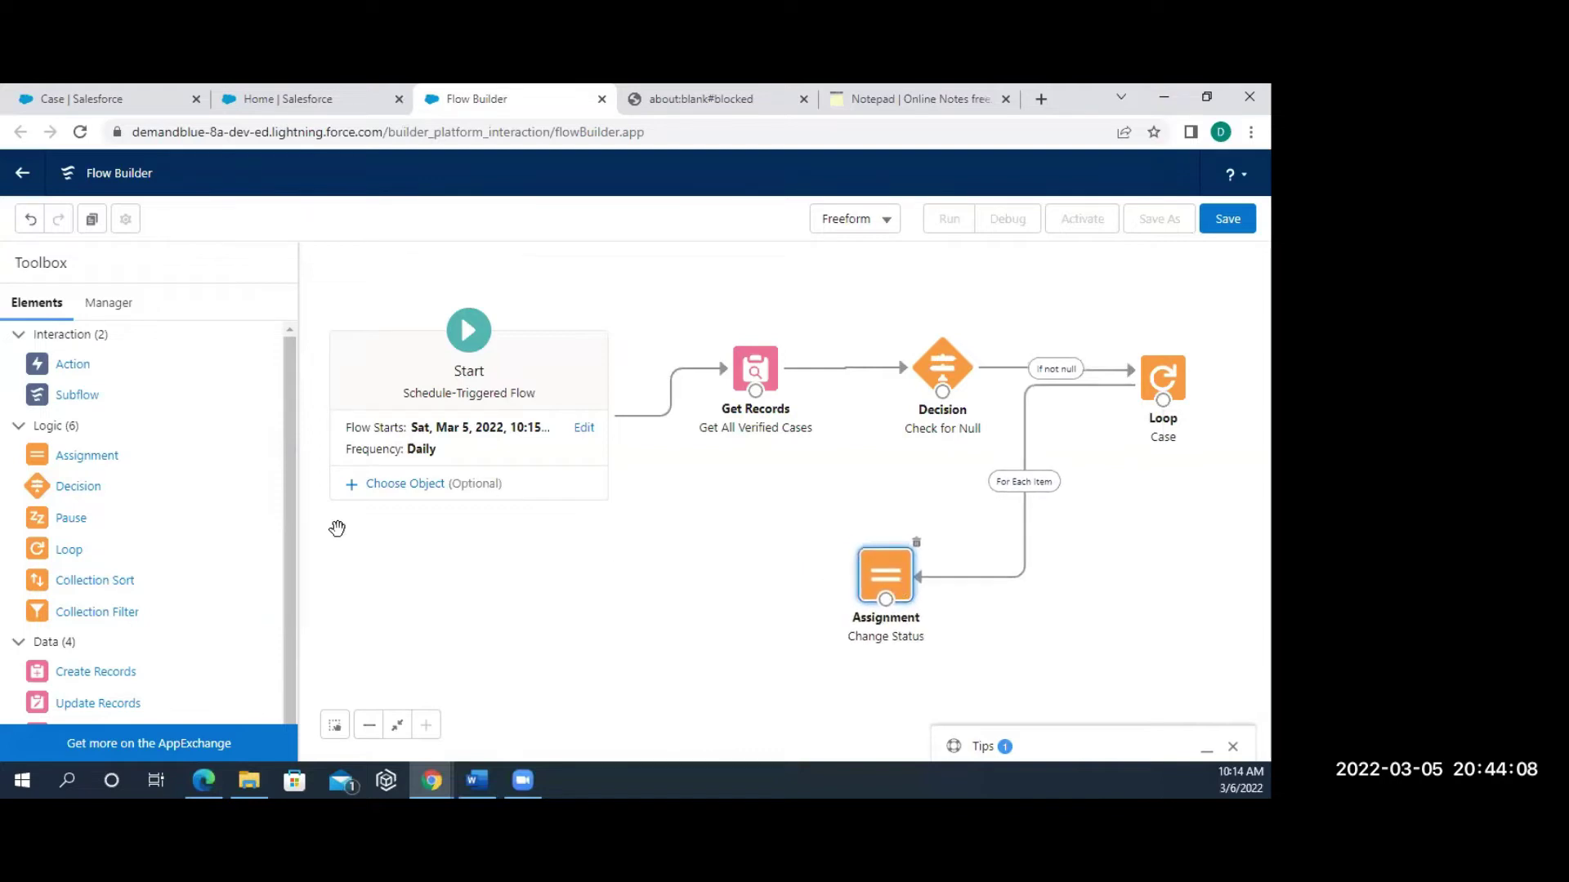
pyautogui.doubleClick(894, 579)
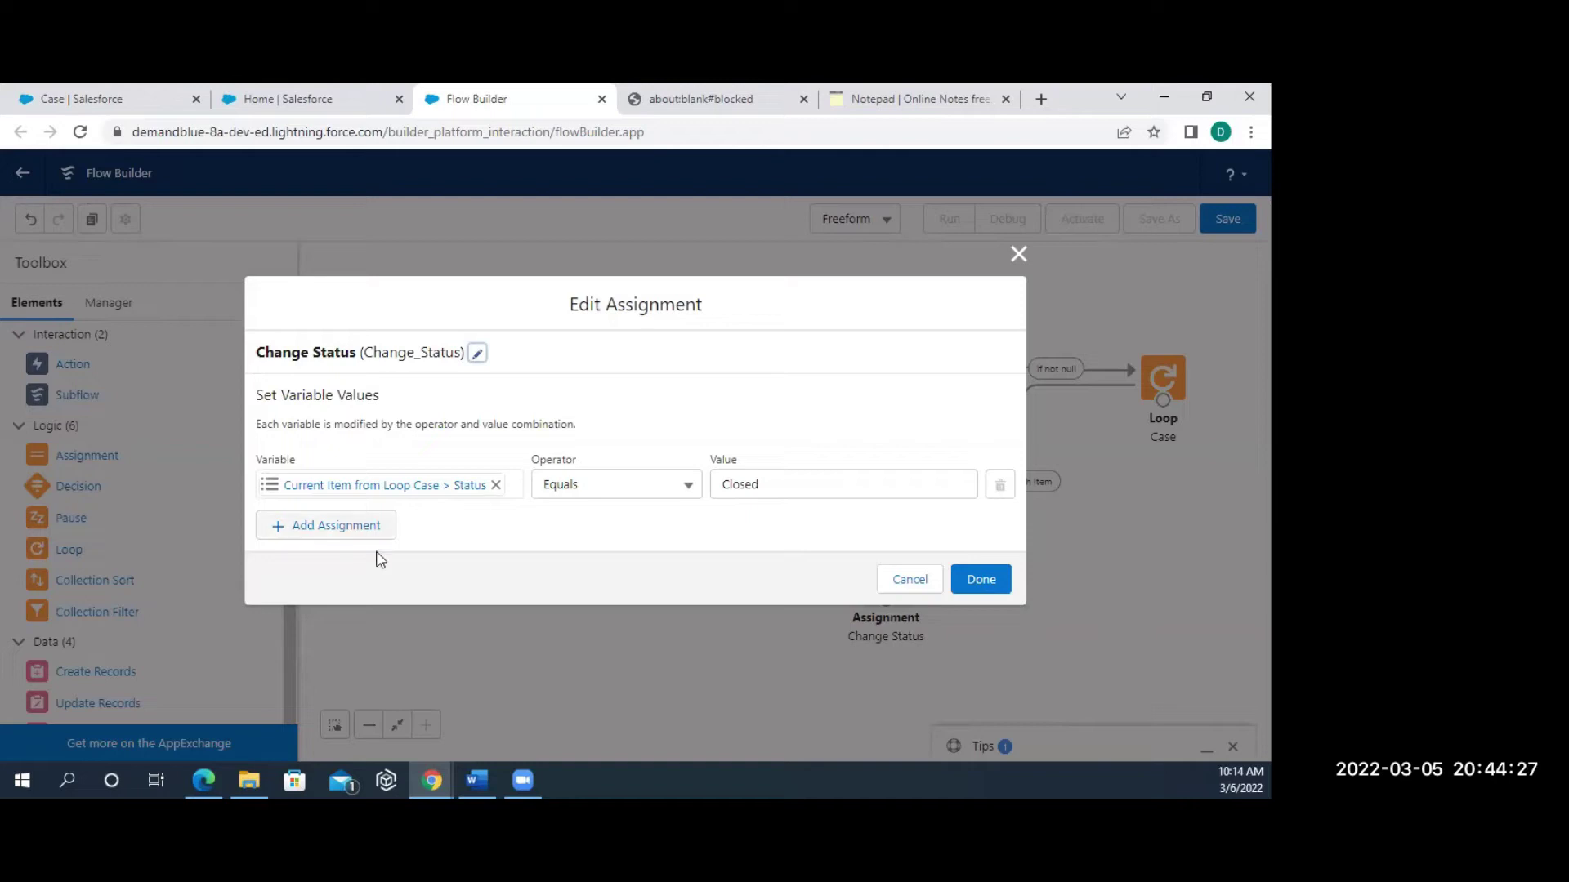
pyautogui.click(367, 524)
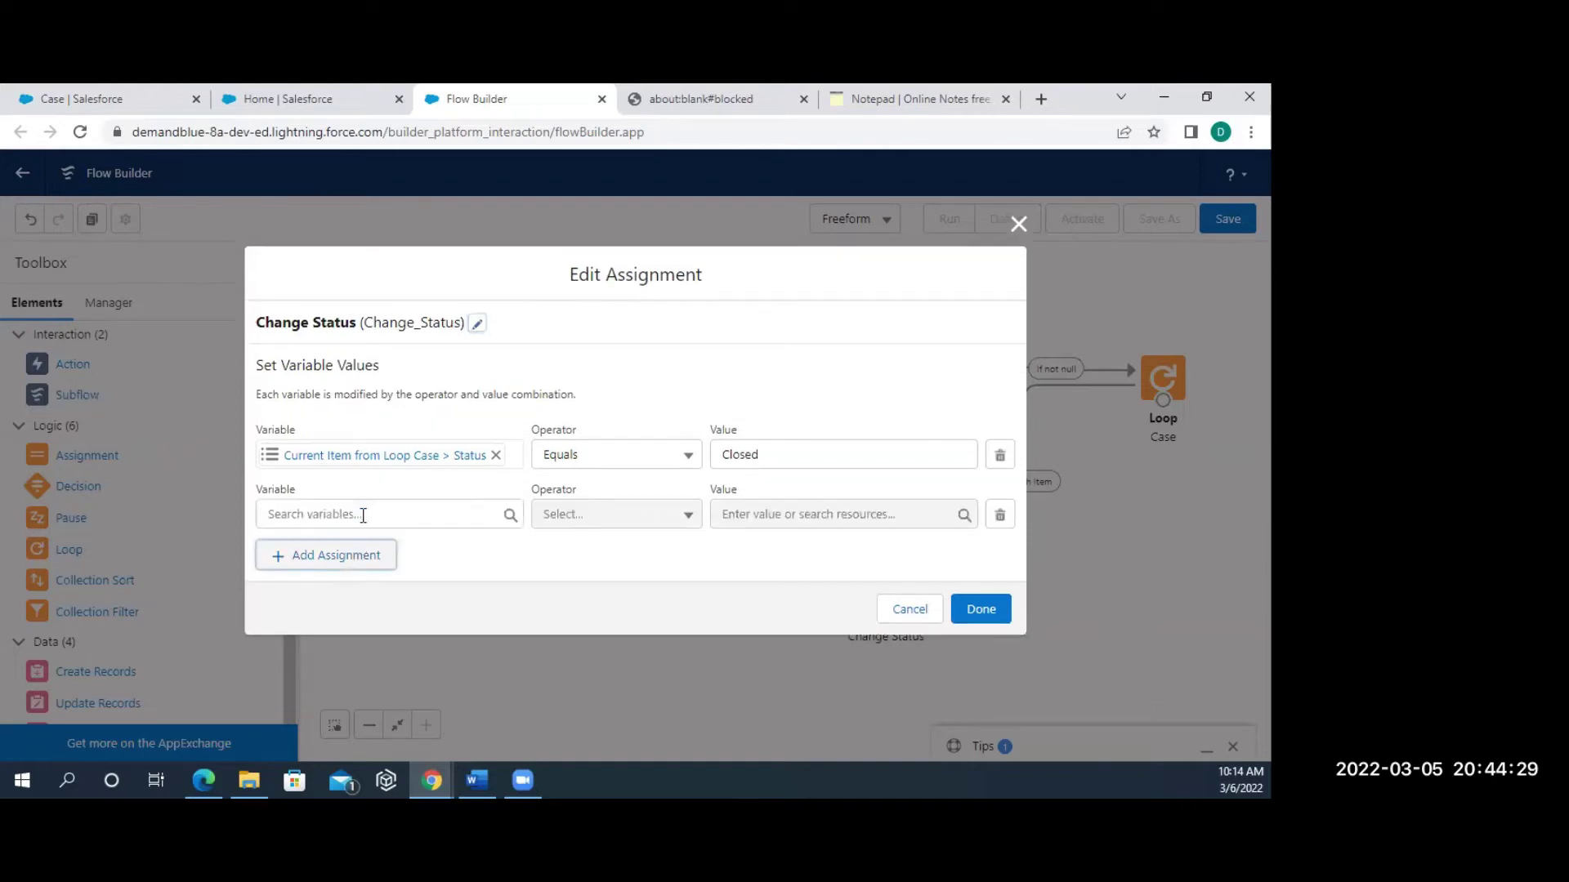
pyautogui.click(382, 514)
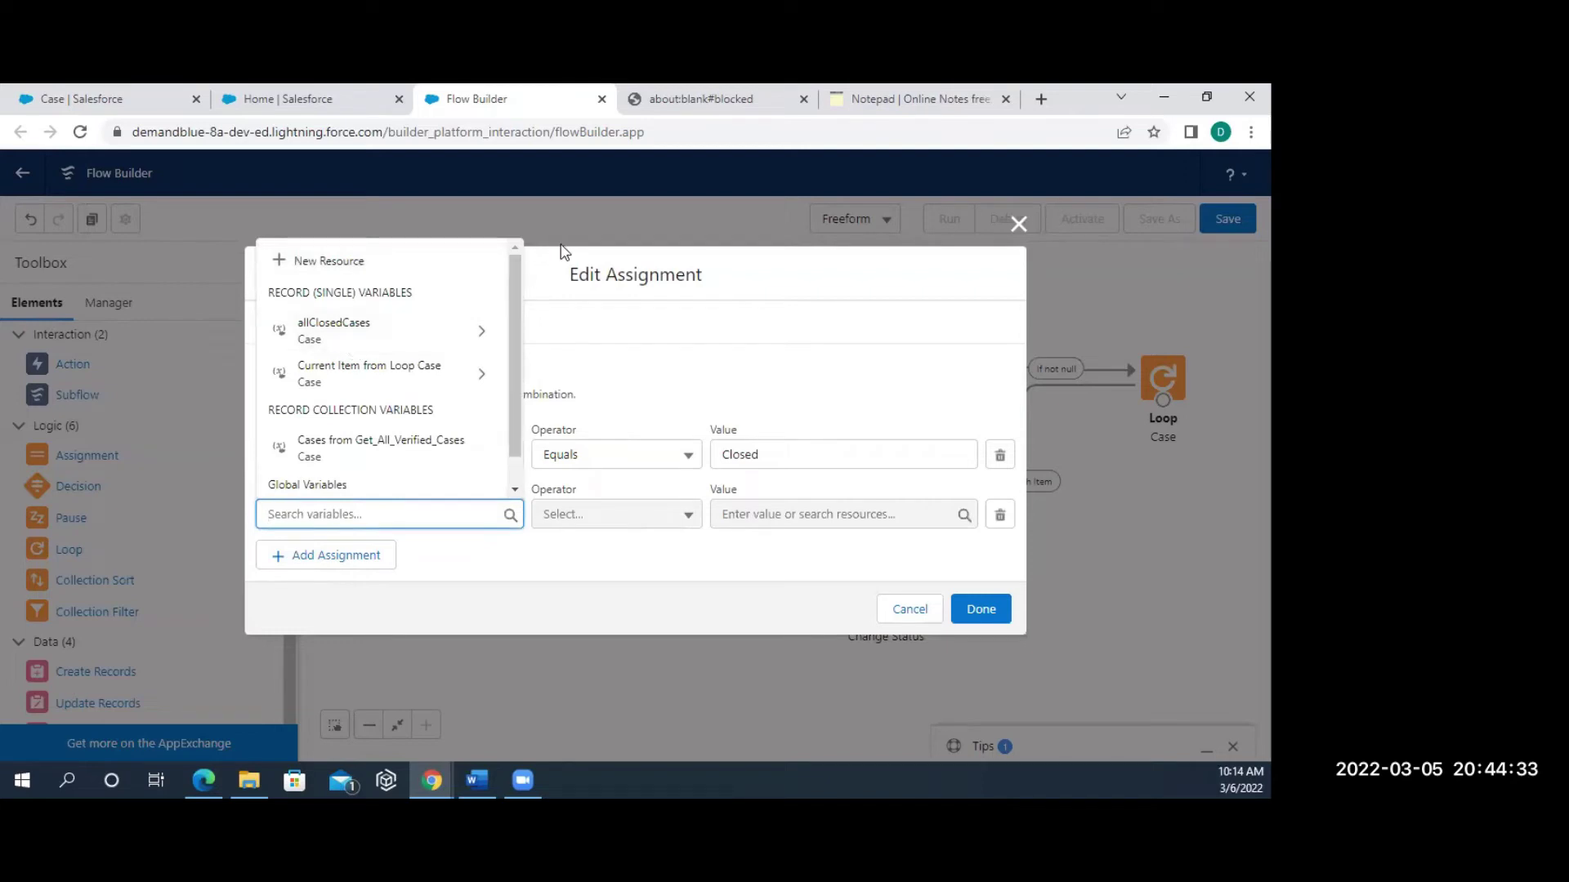
pyautogui.click(1019, 225)
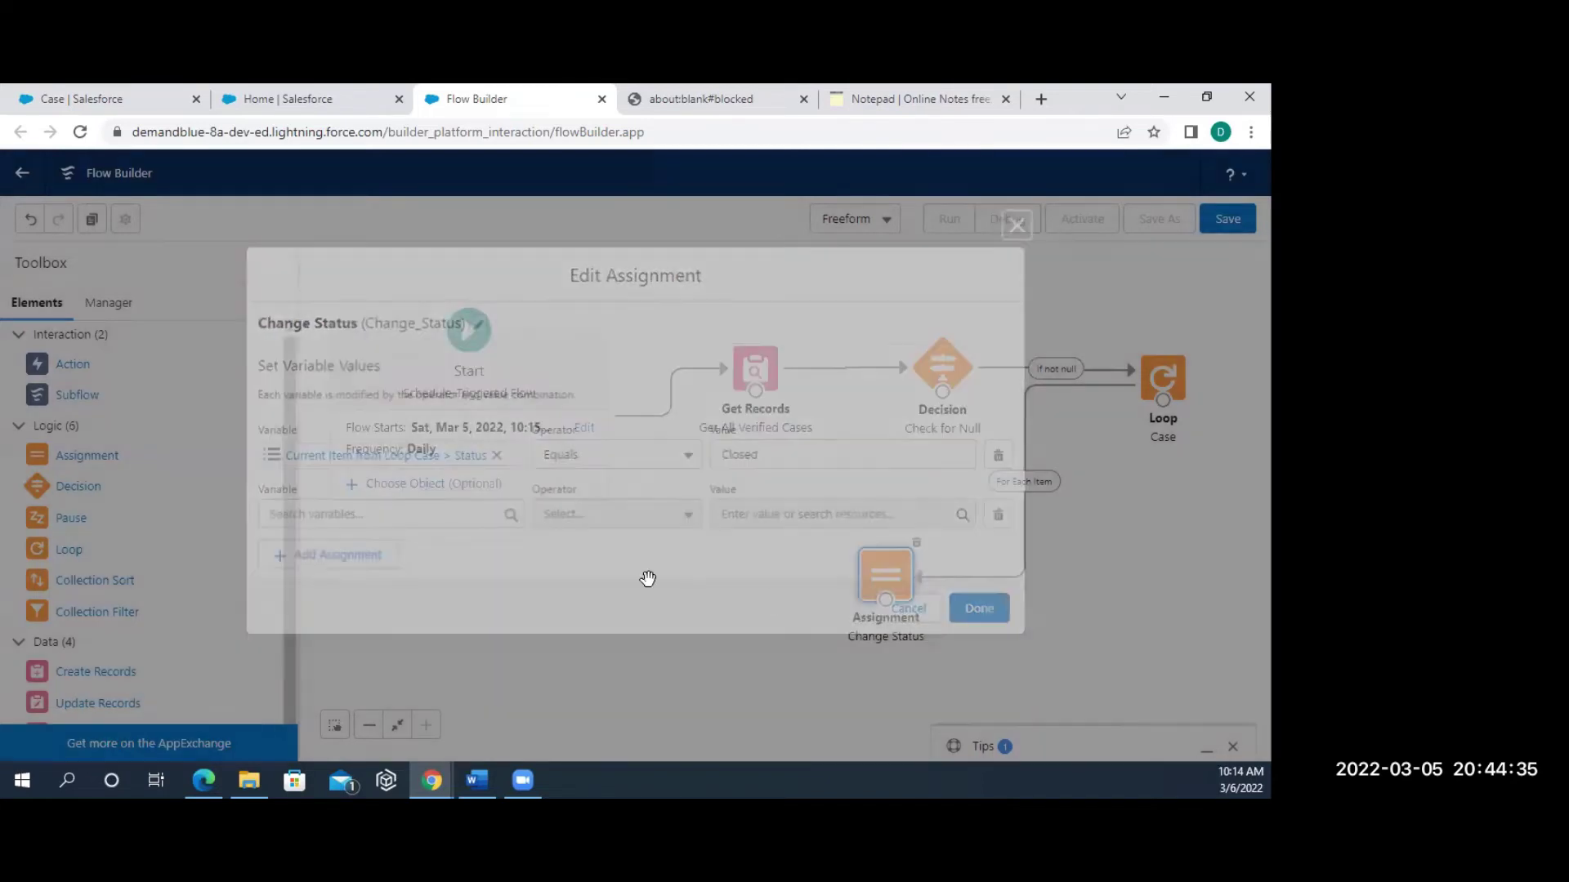
# Delete the allClosedCases variable from the flow's resources.
pyautogui.click(113, 305)
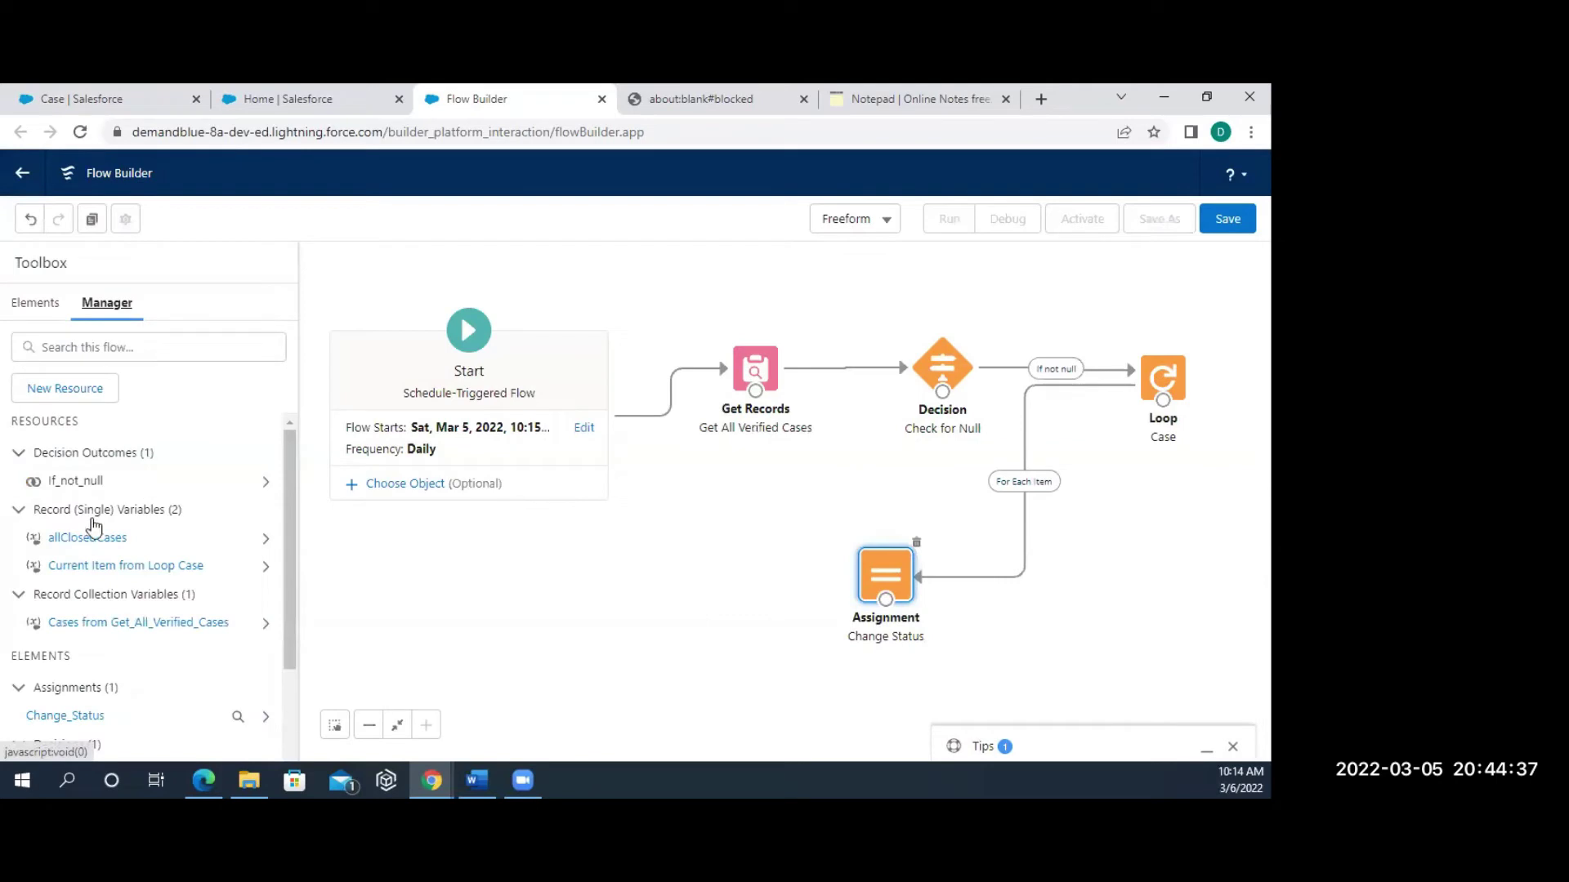
pyautogui.click(263, 549)
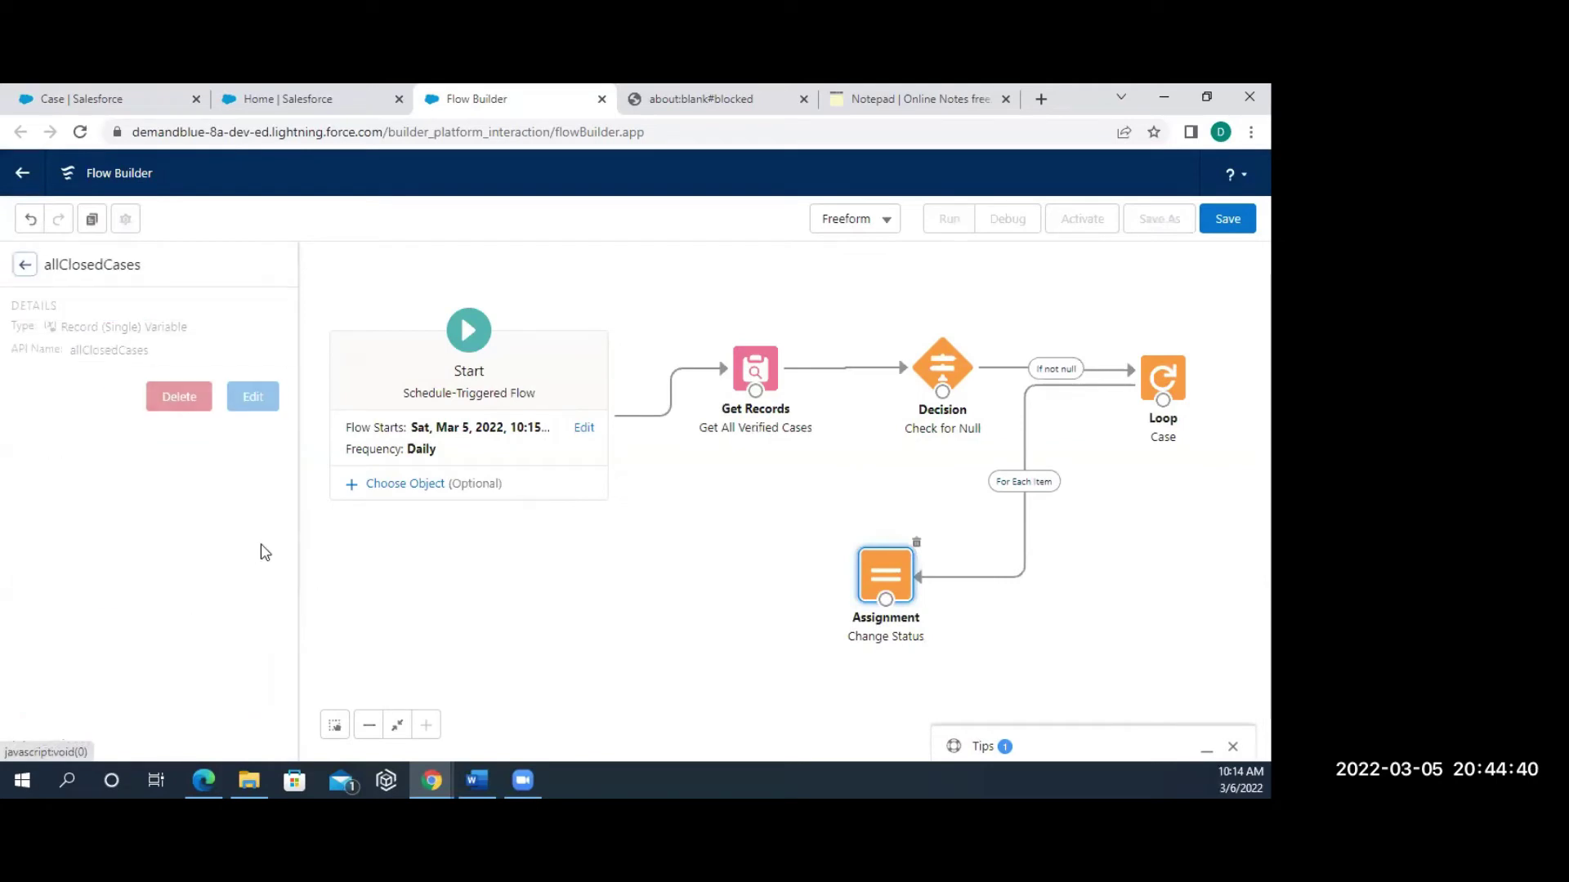
pyautogui.click(173, 397)
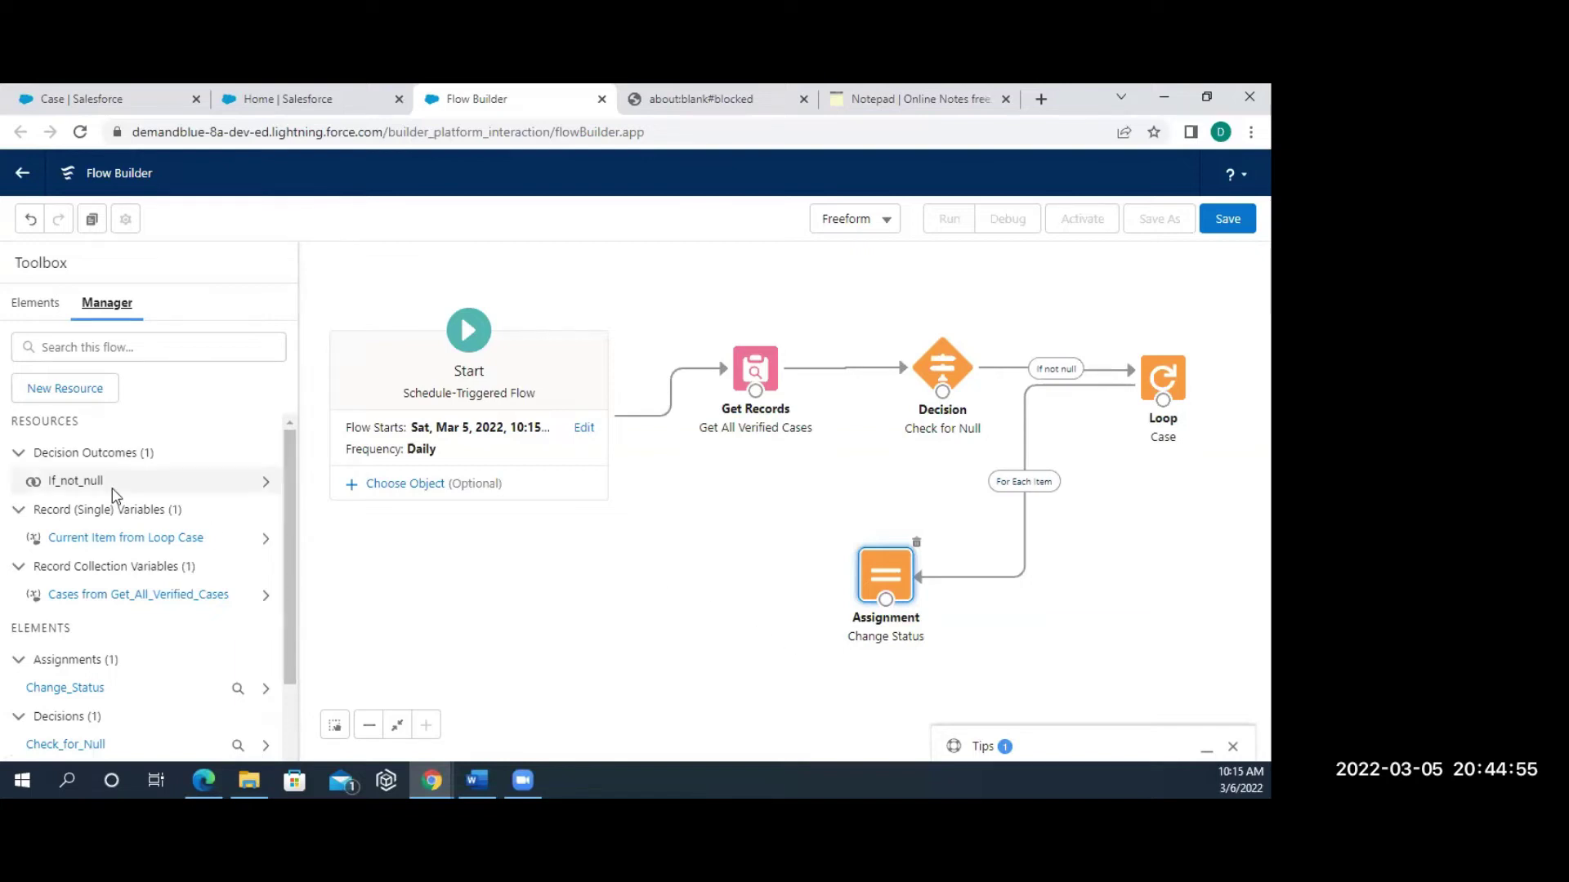
# Add a new Assignment element below the loop and start a new resource of type Variable for its variable.
pyautogui.click(46, 304)
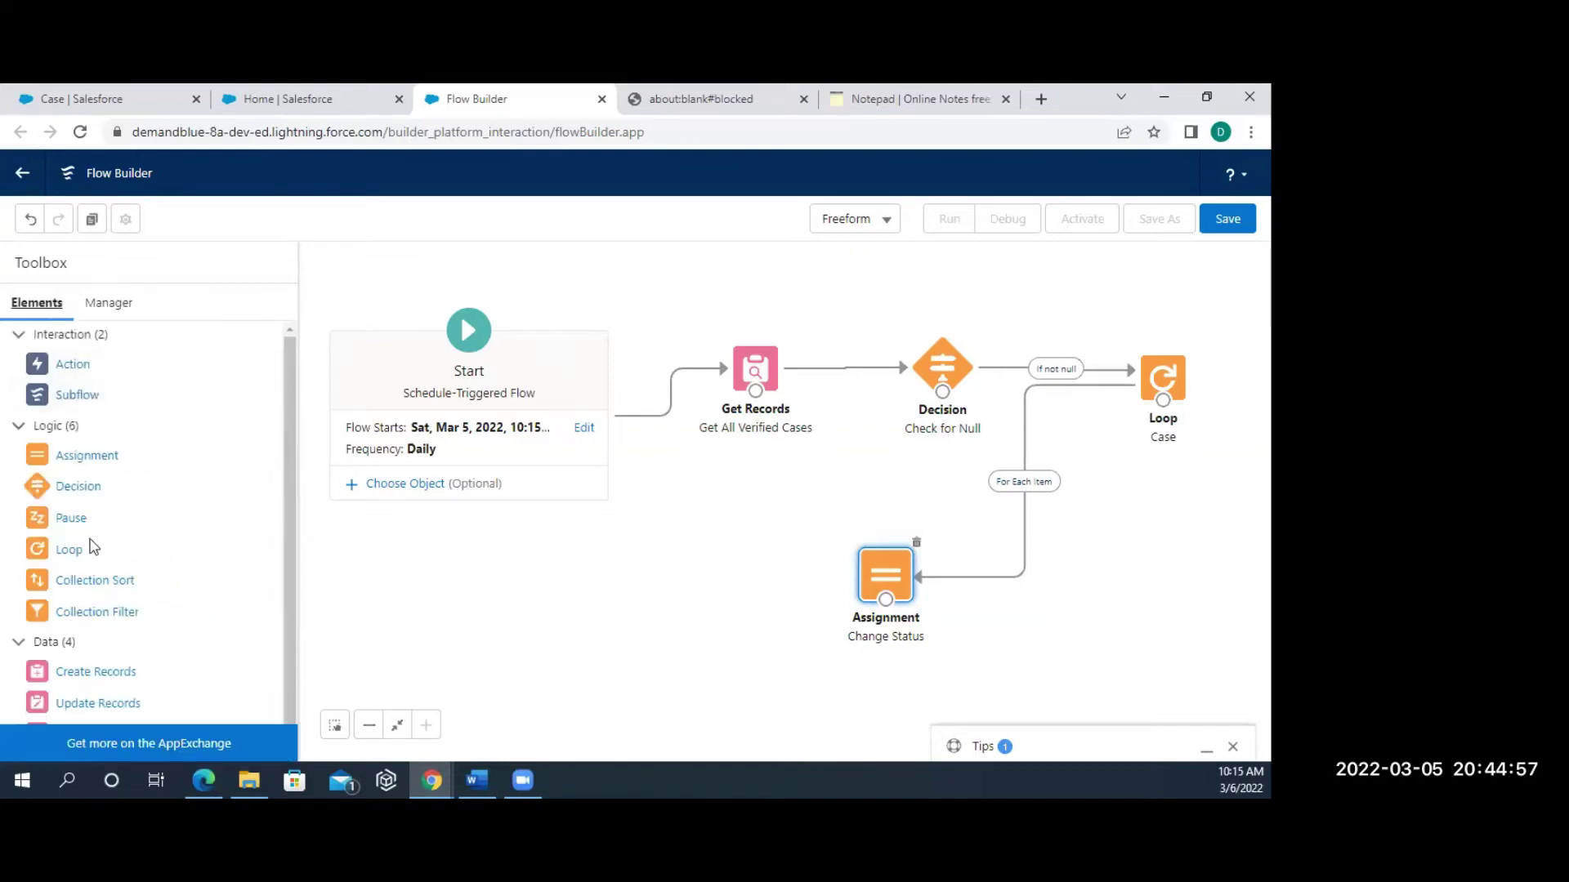
pyautogui.moveTo(87, 472); pyautogui.dragTo(1098, 553)
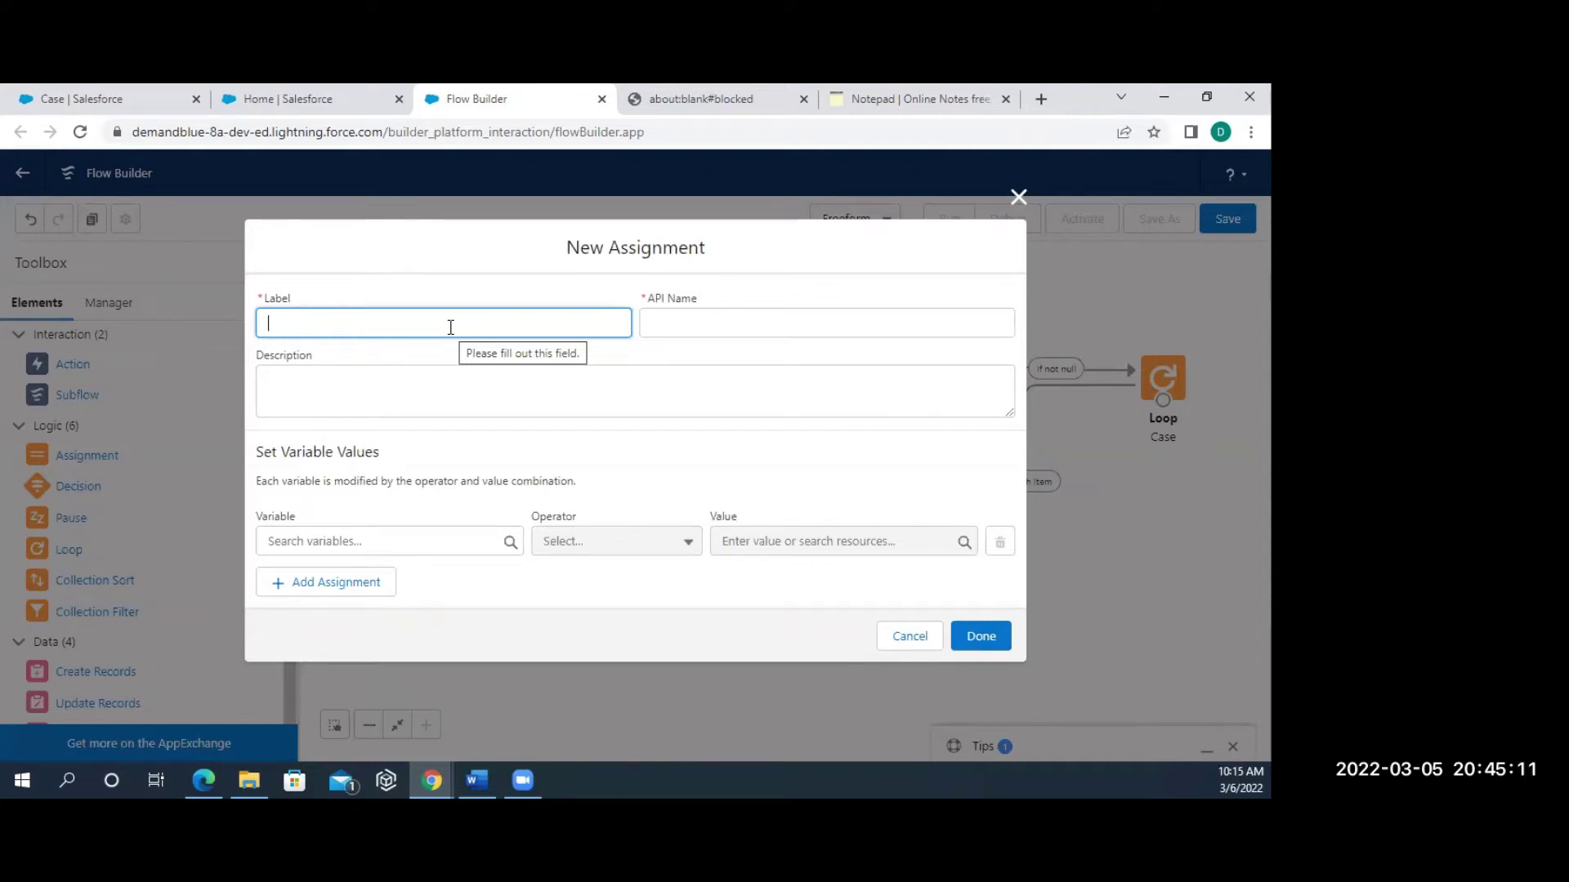
pyautogui.click(335, 544)
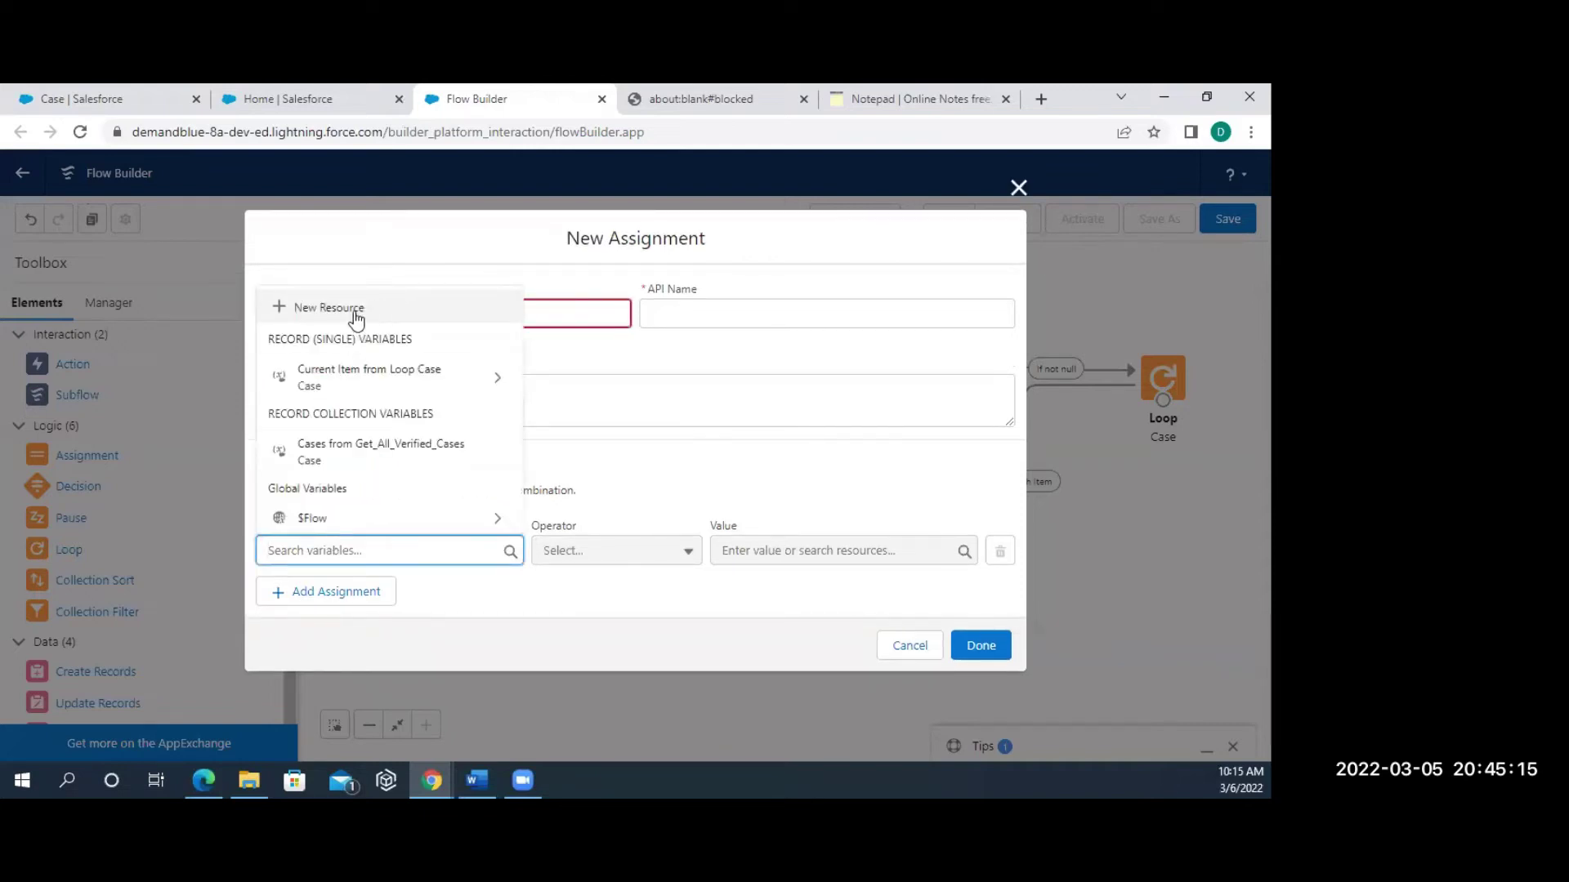
pyautogui.click(355, 315)
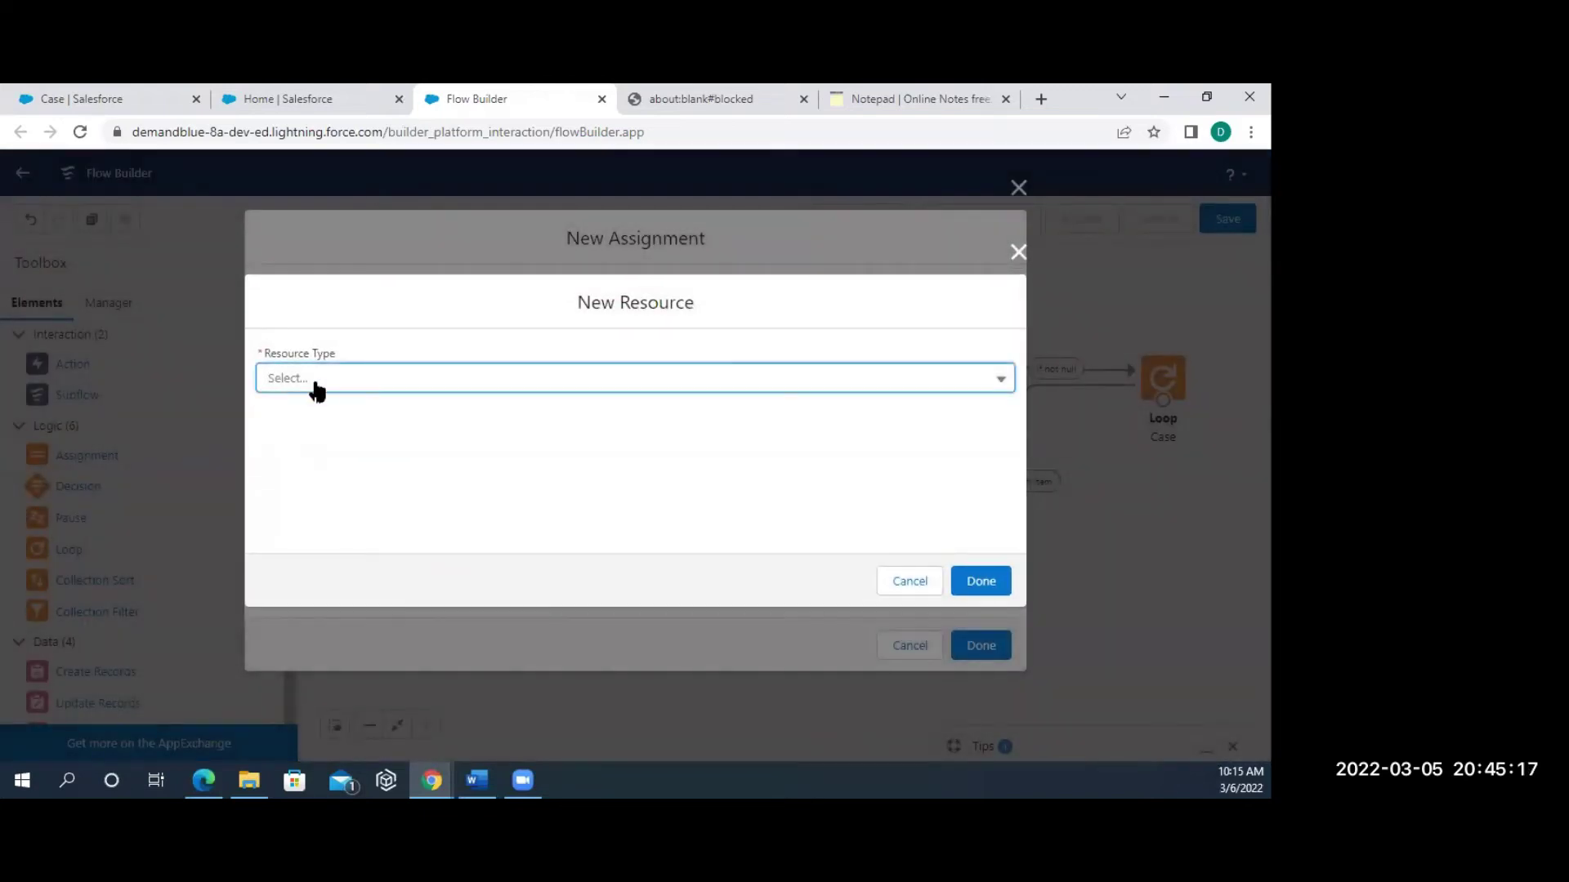
pyautogui.click(317, 384)
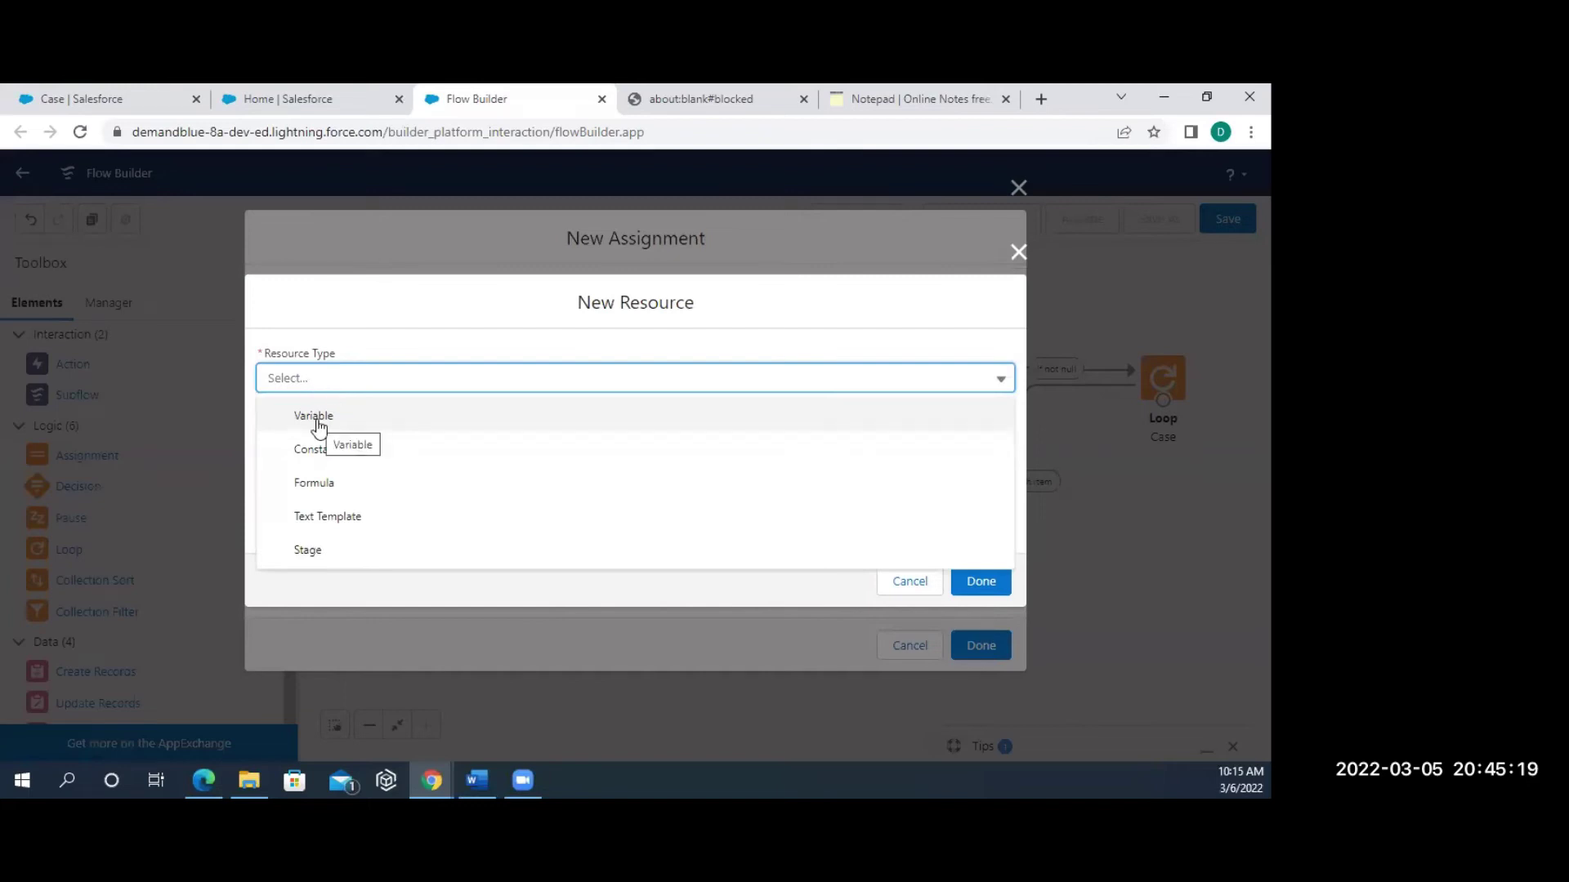
pyautogui.click(319, 421)
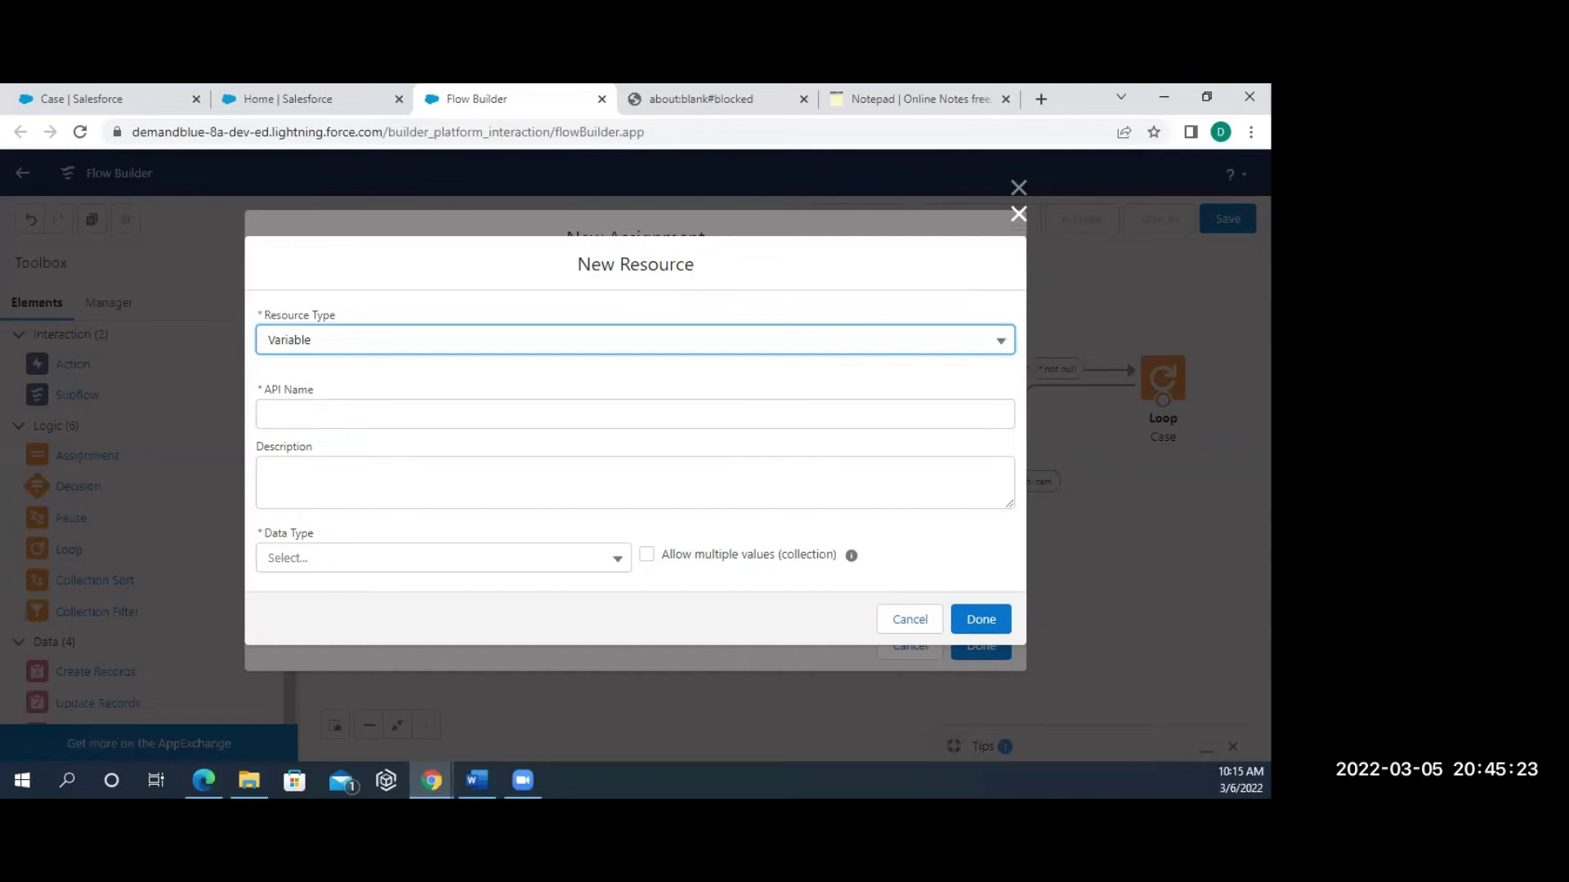
# Give the new variable the API name allClosedCases.
pyautogui.click(298, 419)
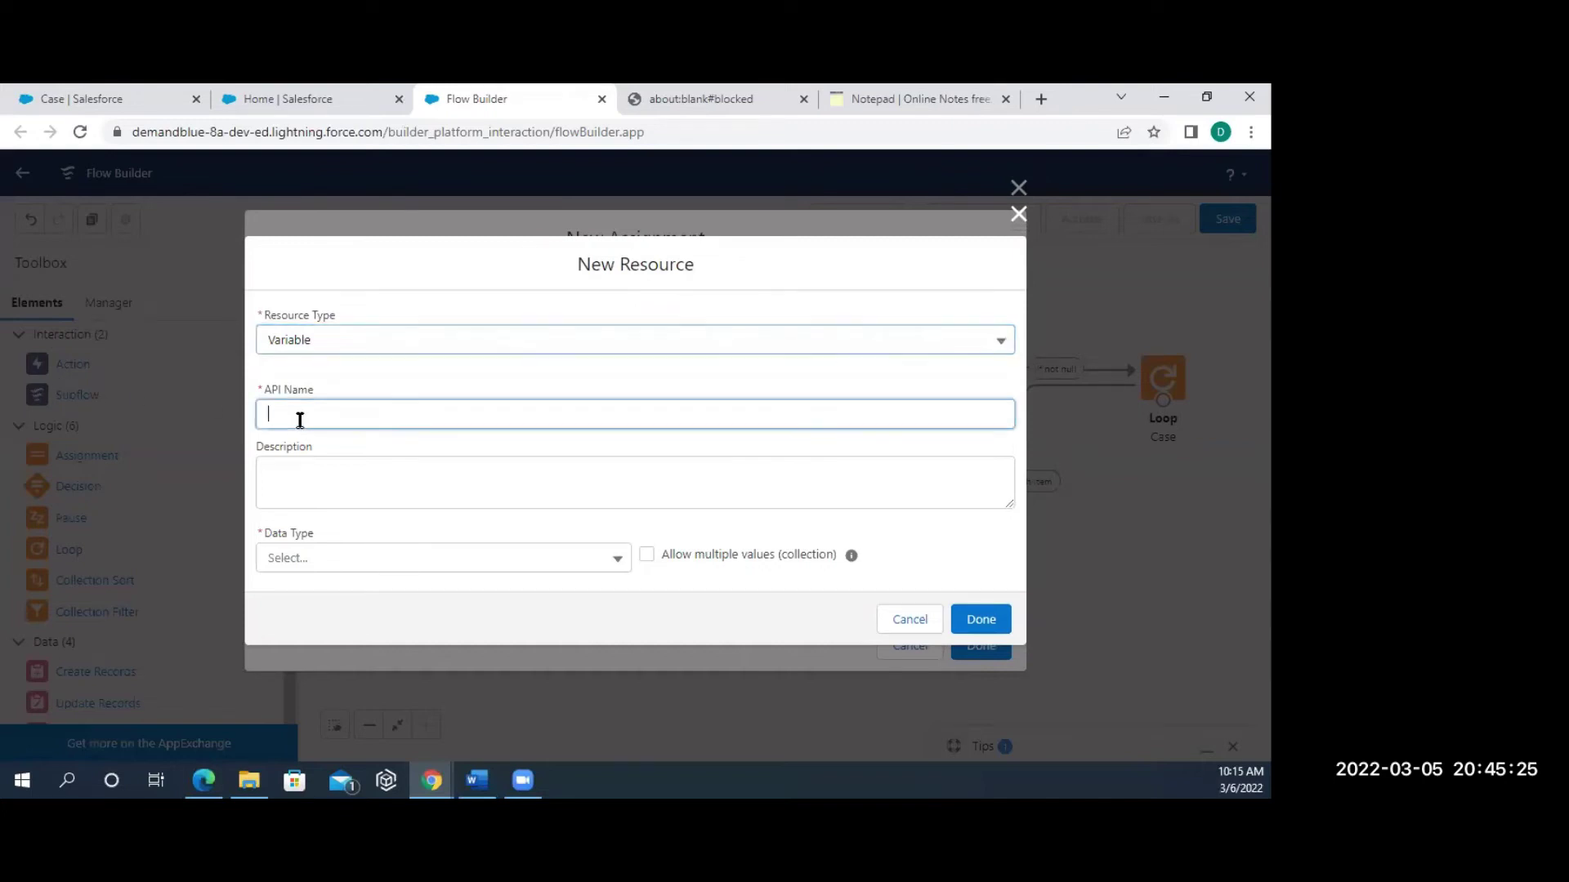
pyautogui.write('allClo')
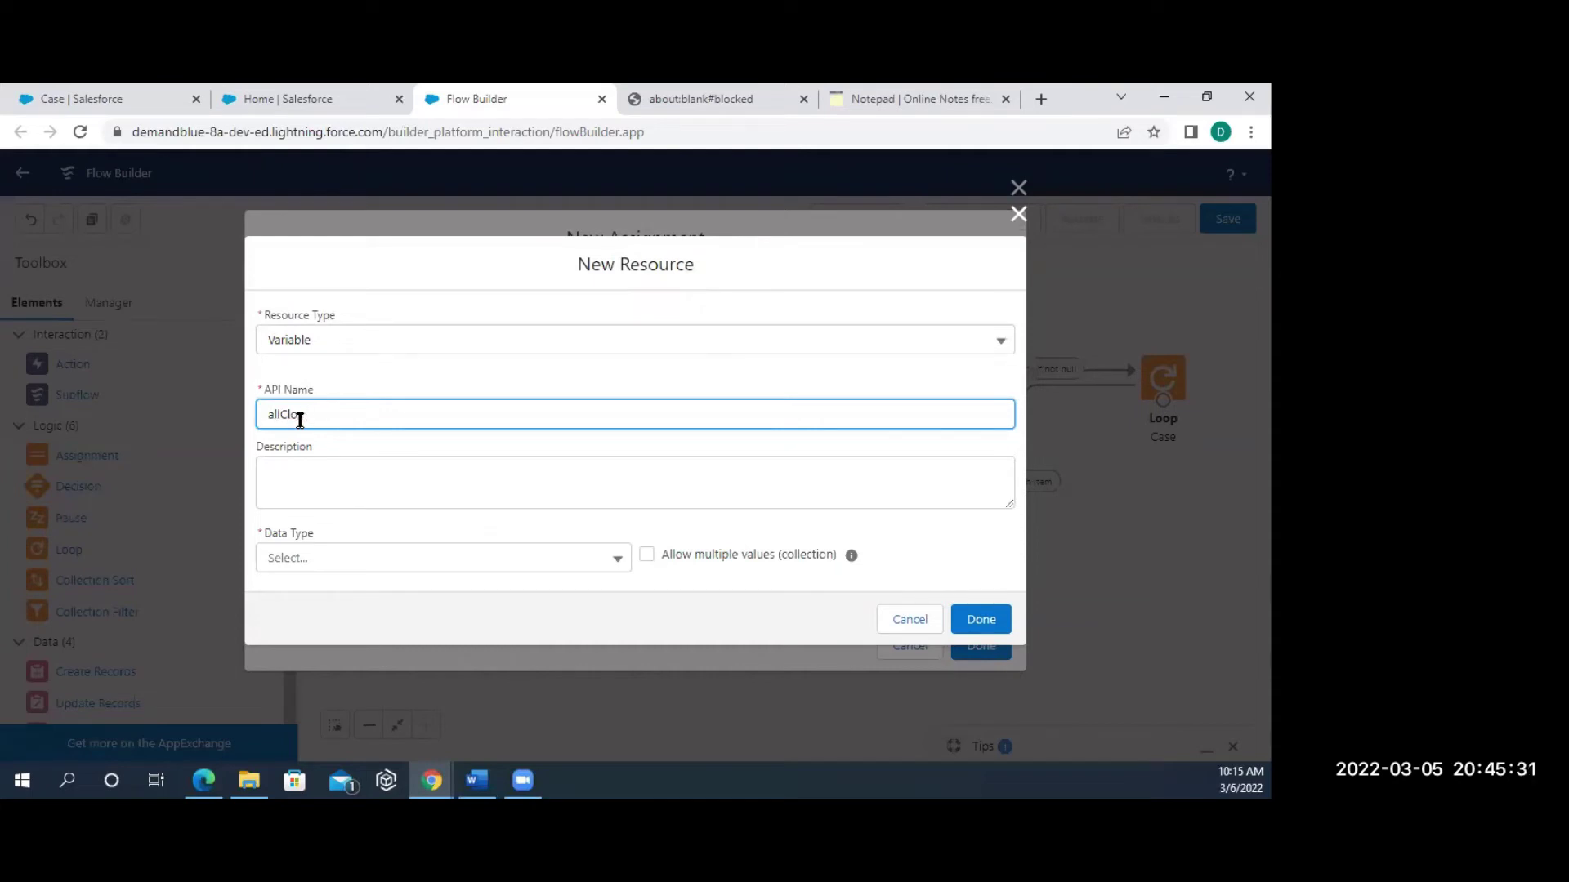
pyautogui.write('sedBse')
pyautogui.press('BackSpace')
pyautogui.press('BackSpace')
pyautogui.press('BackSpace')
pyautogui.write('Ca')
# Set the variable's data type to Record and object to Case, make it available for input, and create it.
pyautogui.click(364, 566)
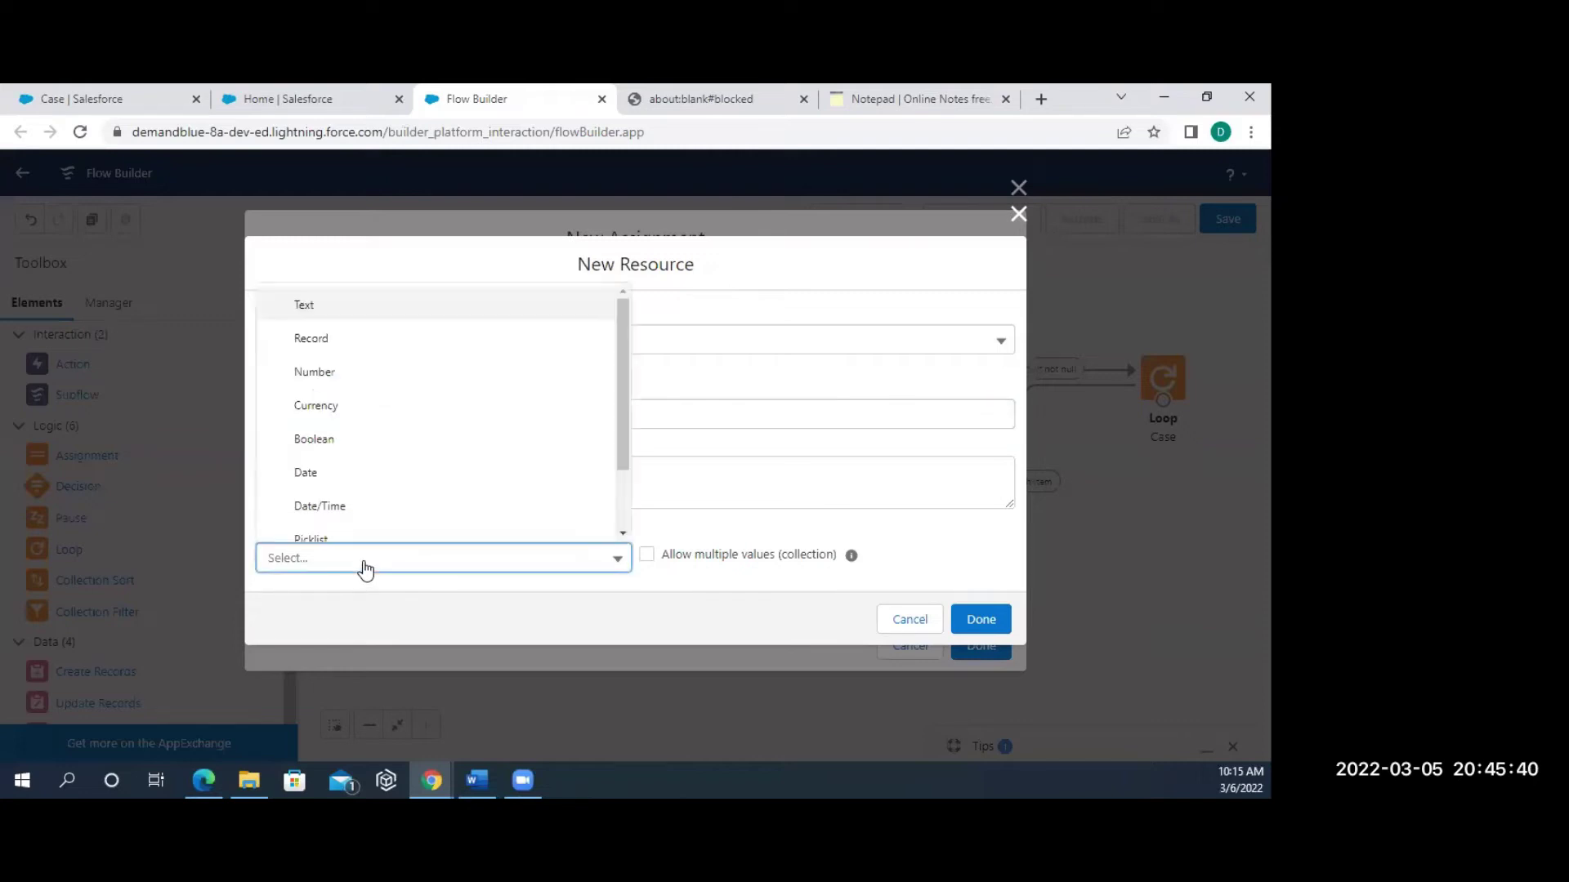
pyautogui.click(336, 341)
pyautogui.click(300, 573)
pyautogui.write('case')
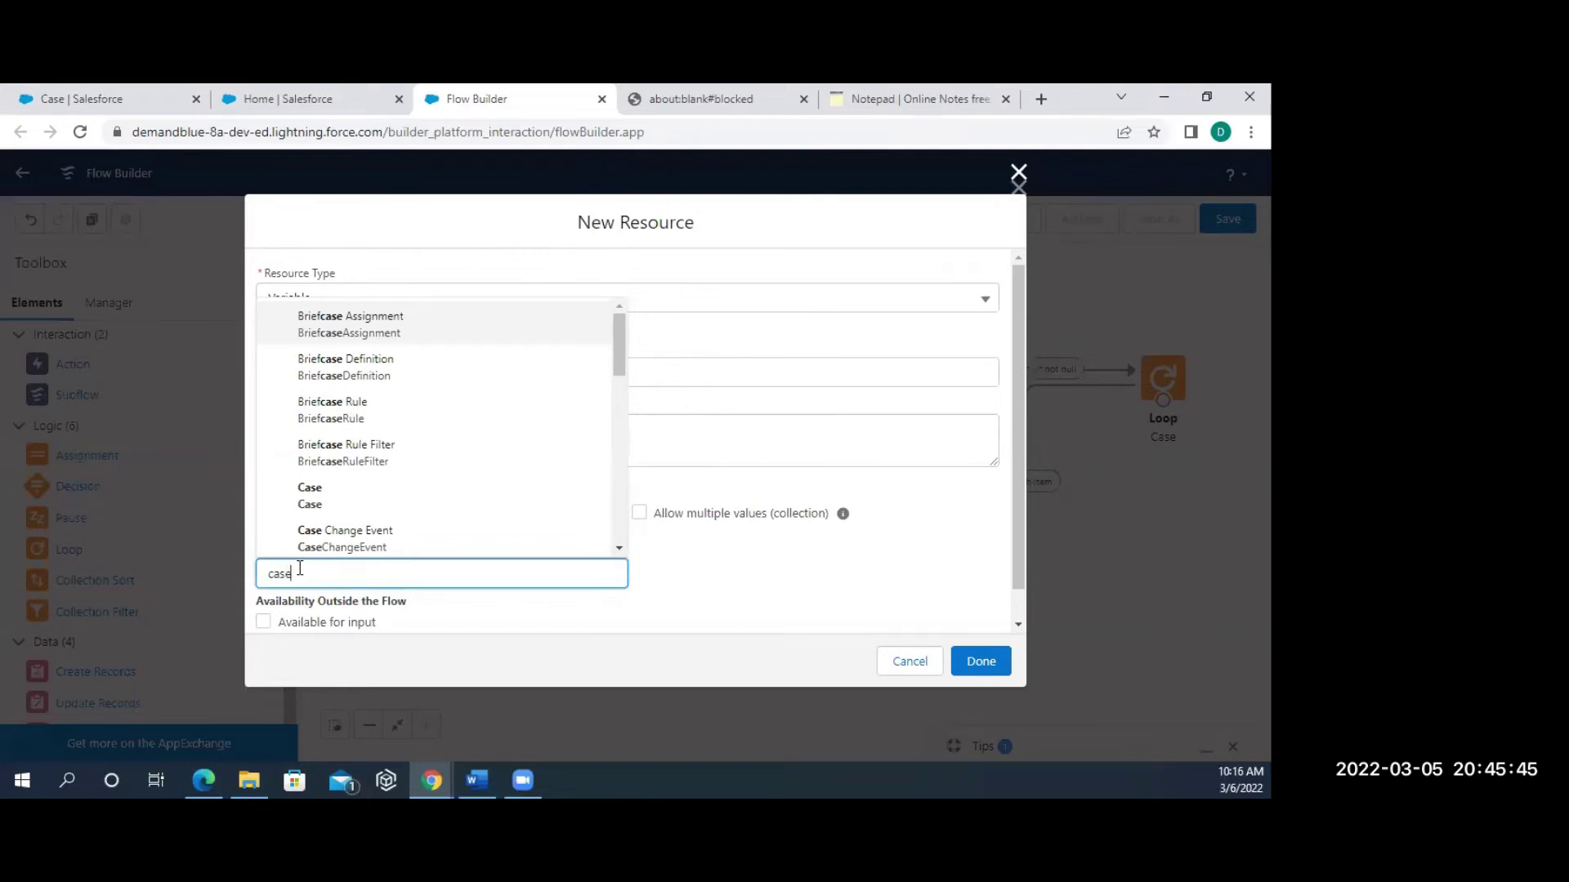
pyautogui.click(317, 494)
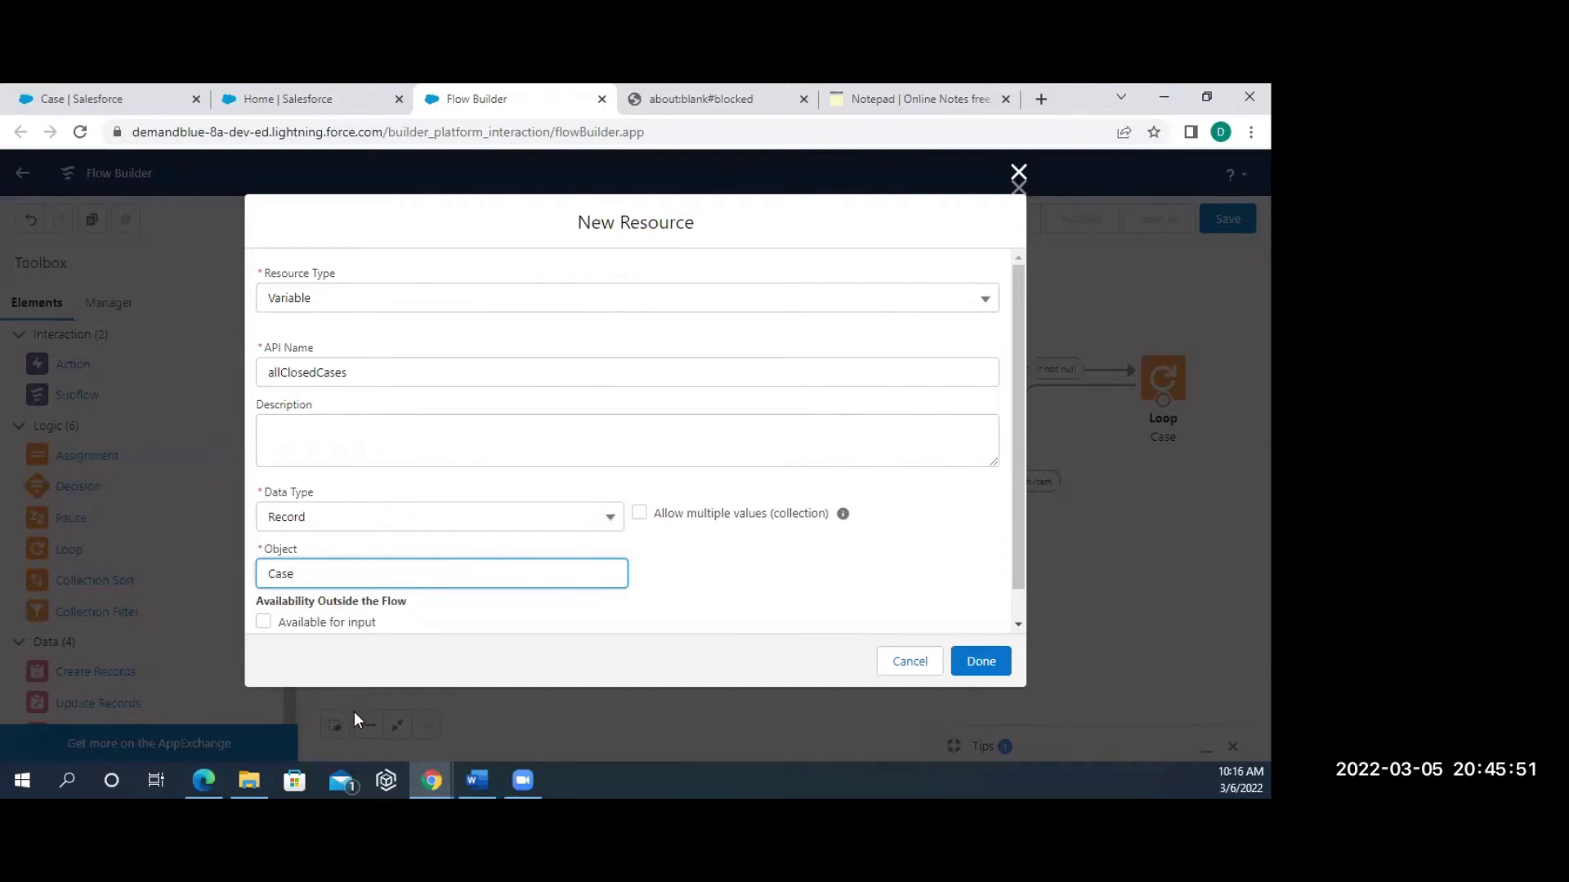
pyautogui.click(367, 633)
pyautogui.click(364, 626)
pyautogui.click(971, 662)
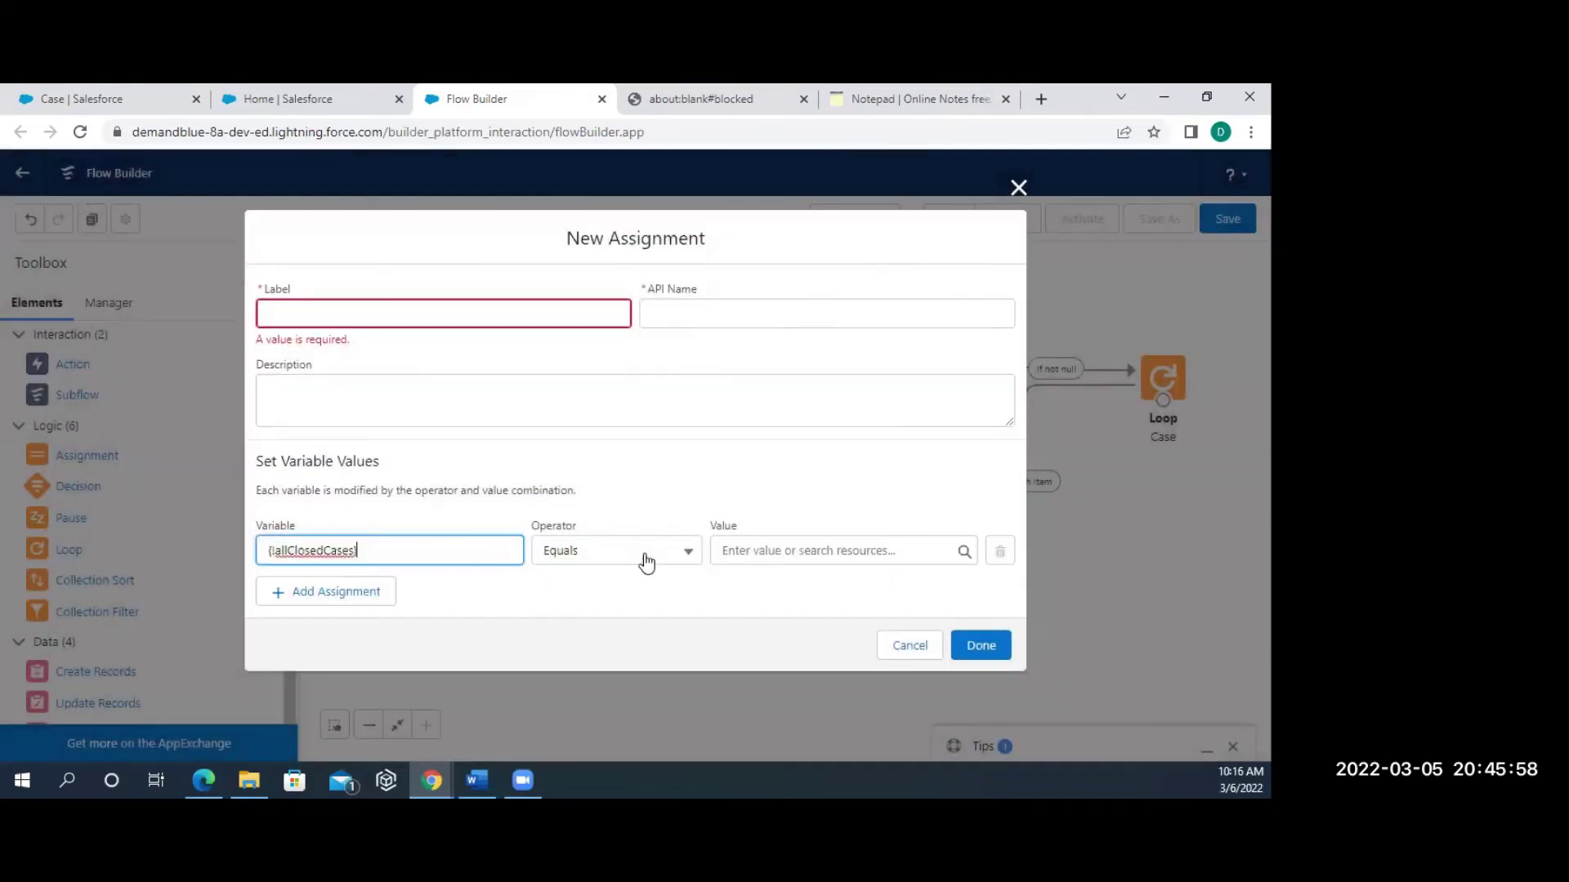
# Check the operators offered for allClosedCases and cancel the new Assignment.
pyautogui.click(644, 559)
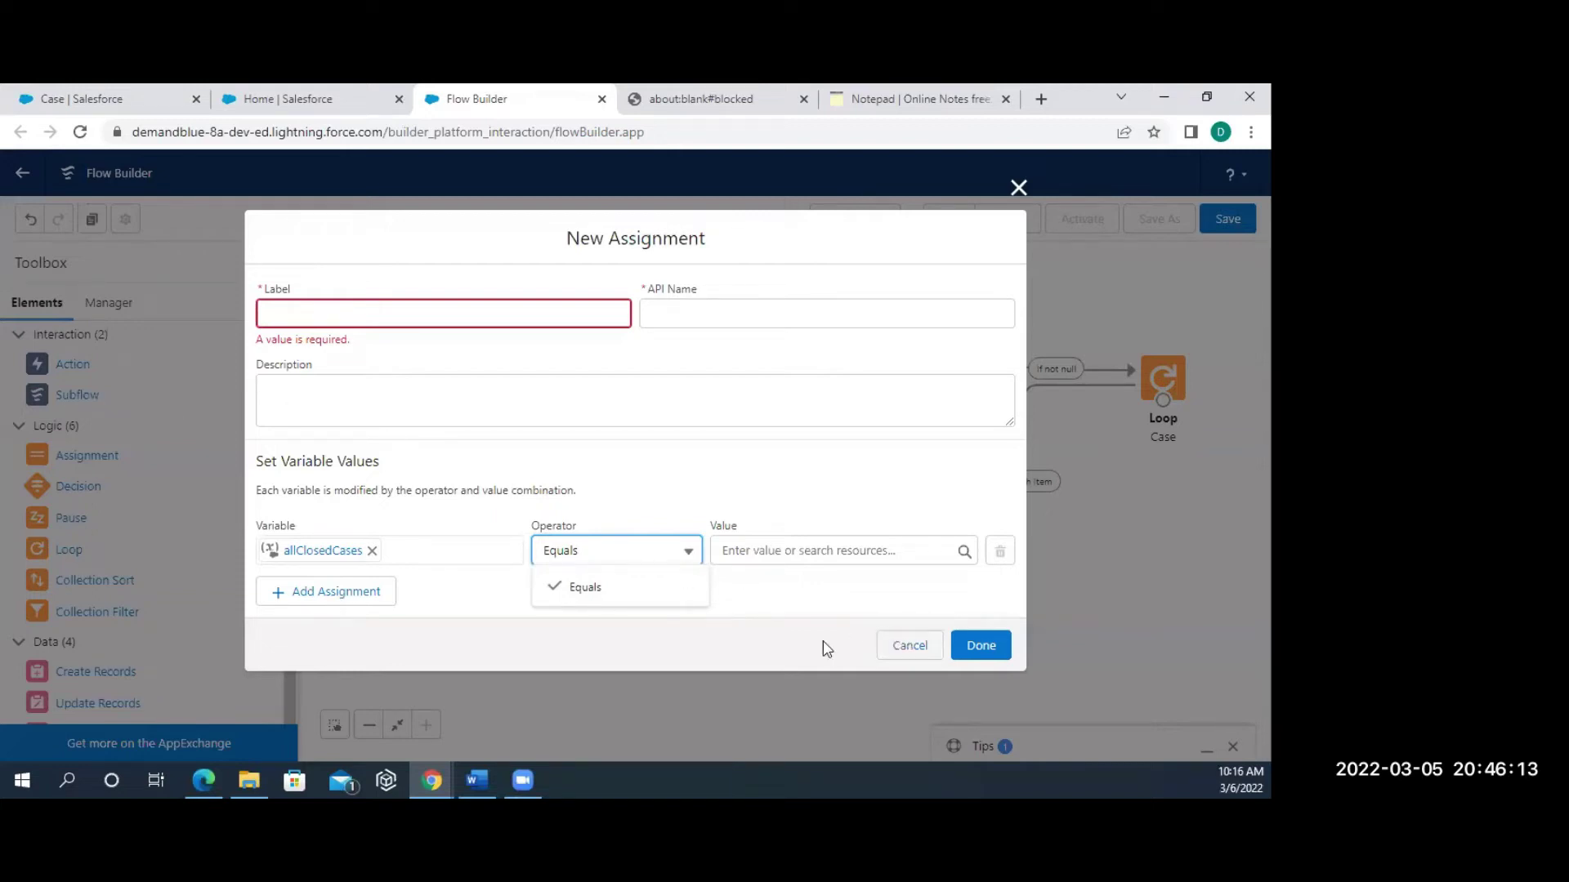
pyautogui.click(349, 556)
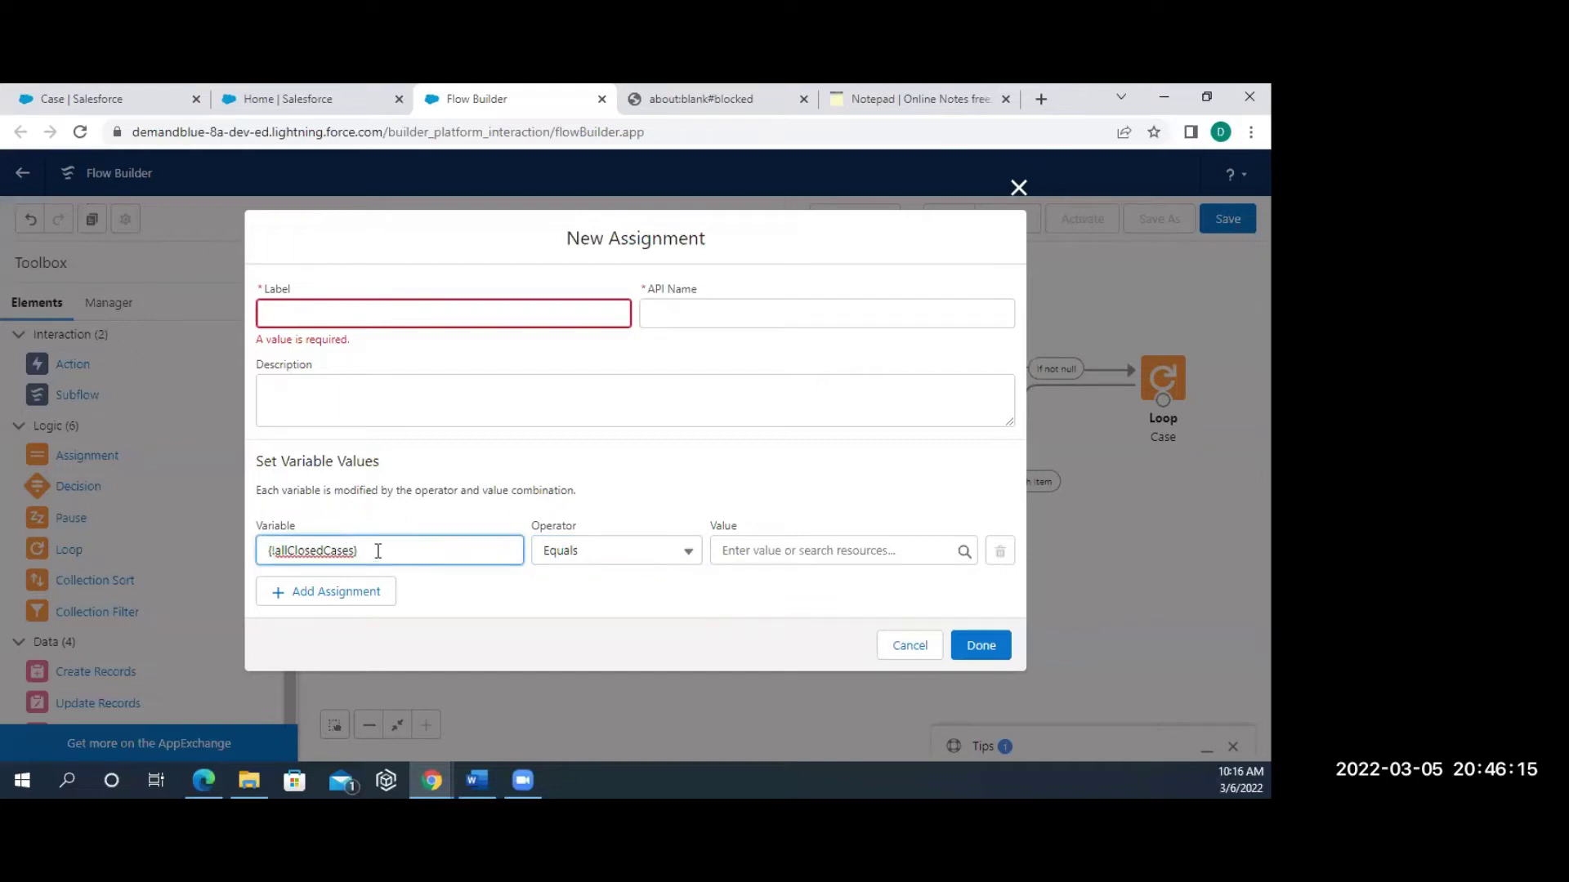
pyautogui.click(904, 645)
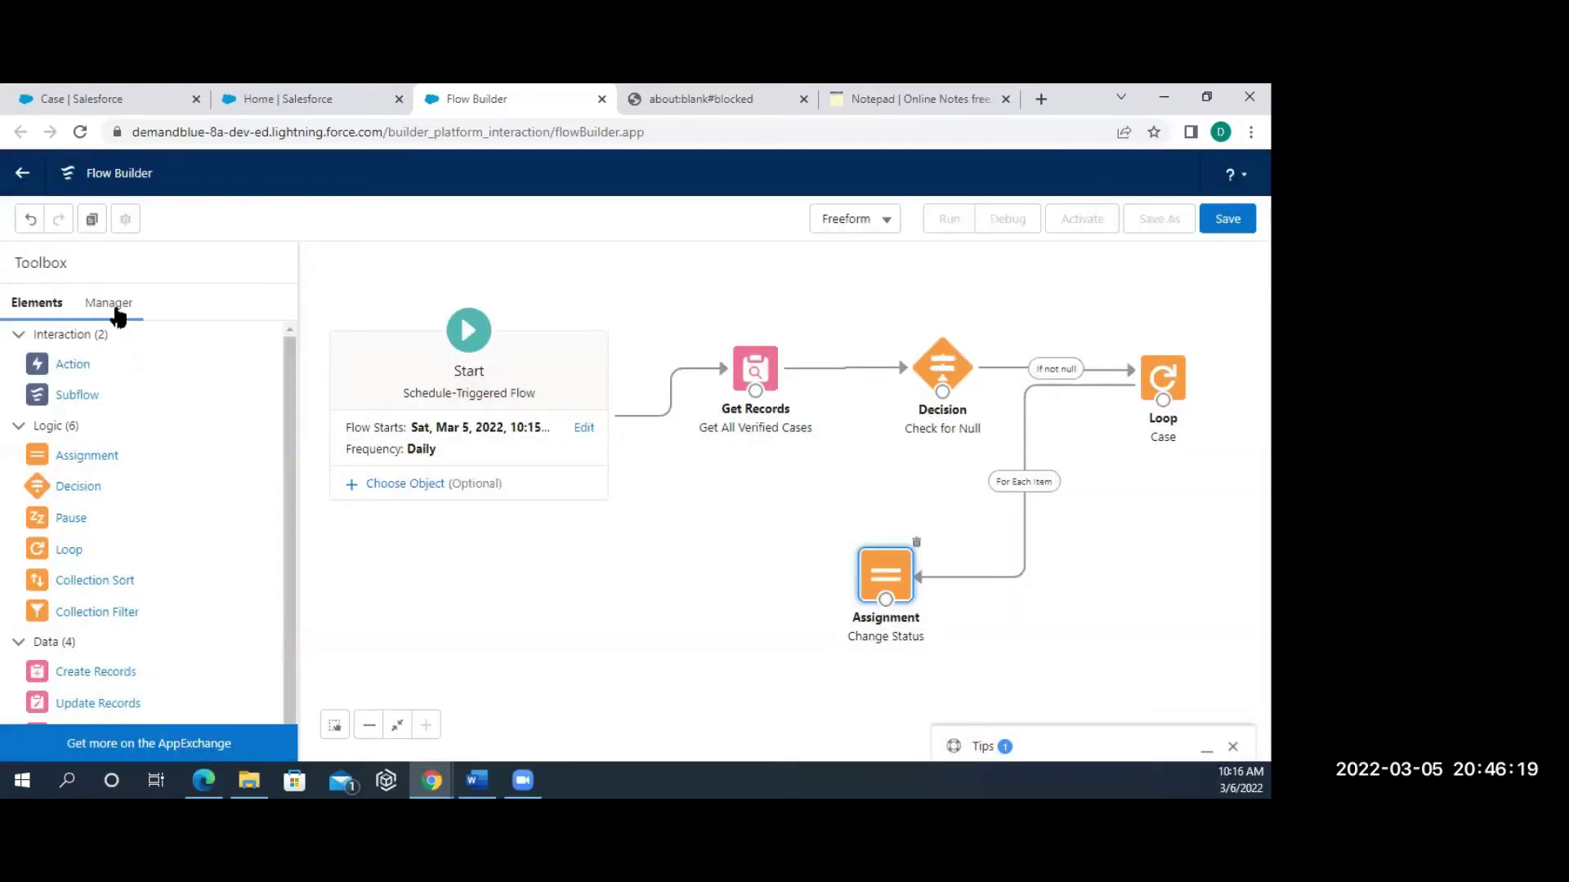
# Try to allow multiple values (collection) for the existing allClosedCases variable and to turn off Available for input, and cancel the edit.
pyautogui.click(111, 306)
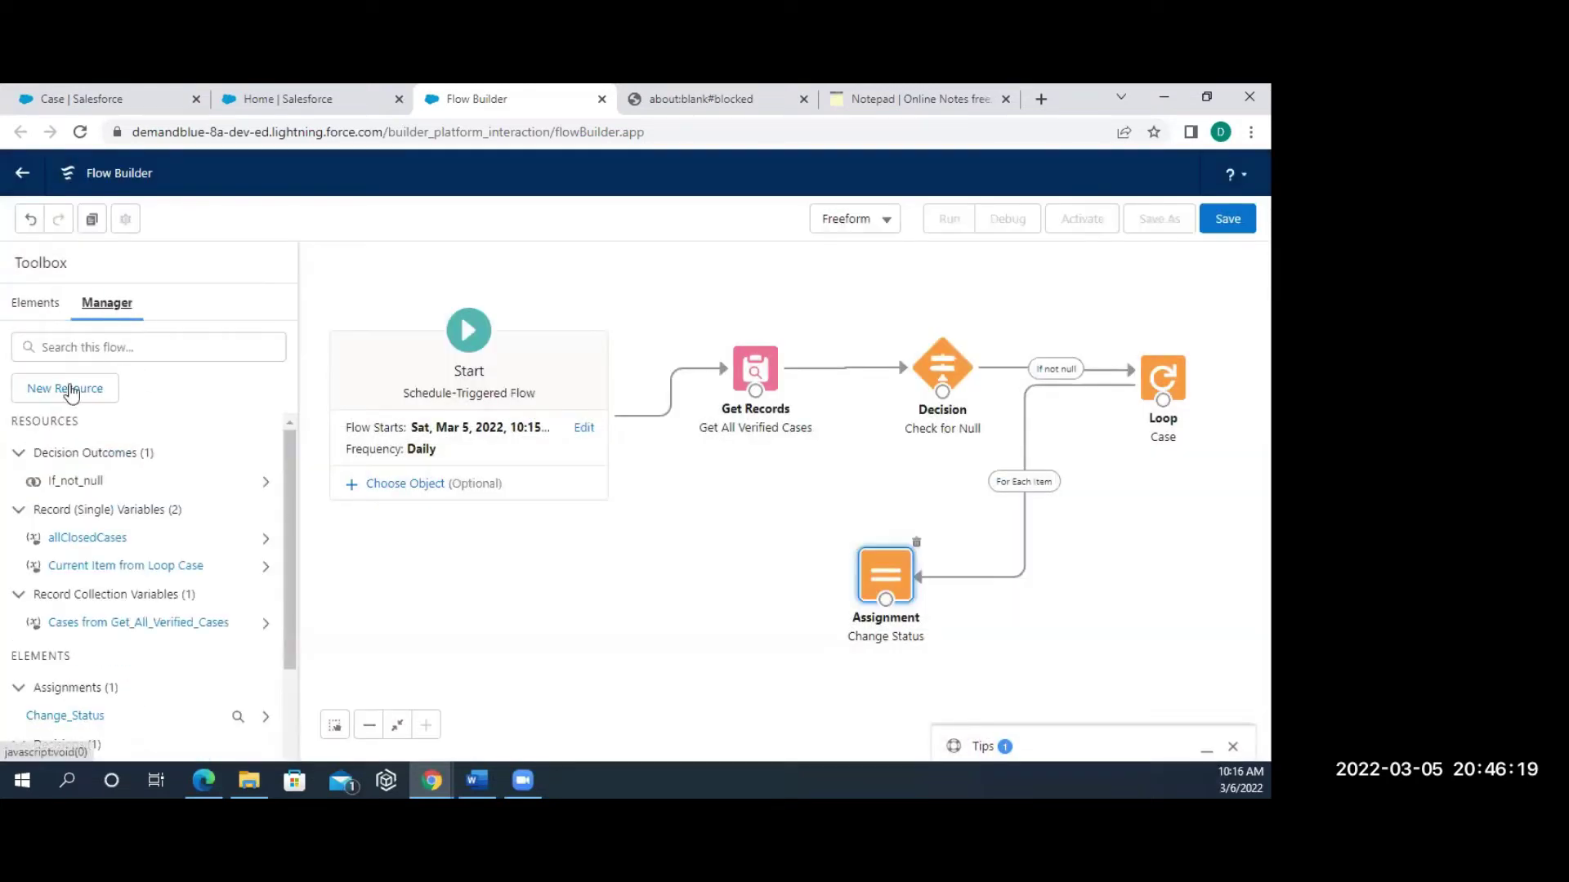
pyautogui.click(83, 537)
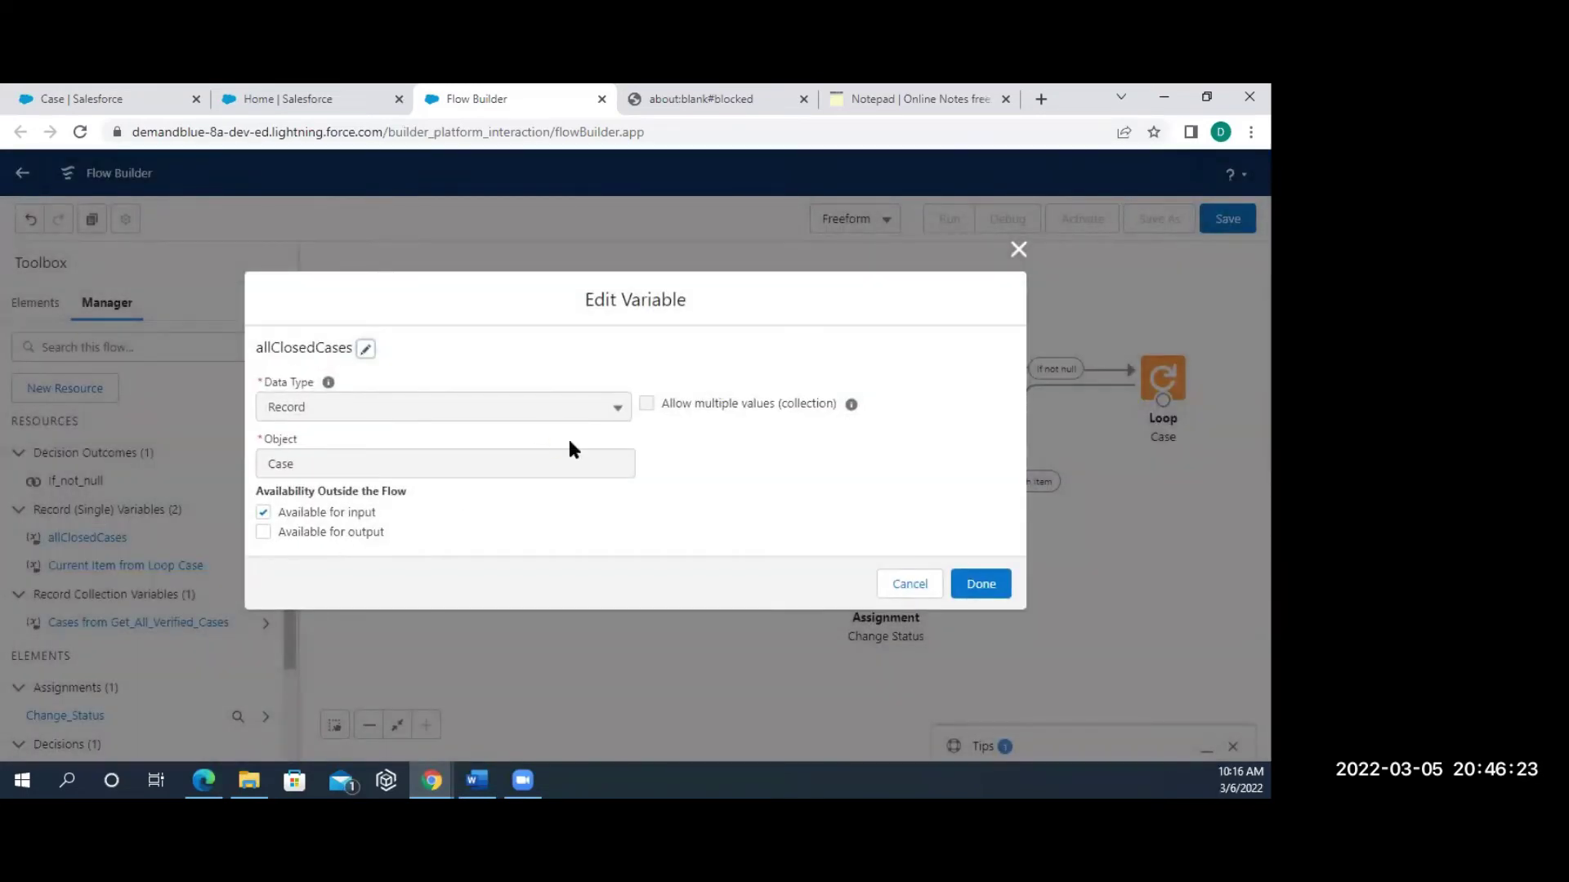
pyautogui.tripleClick(650, 410)
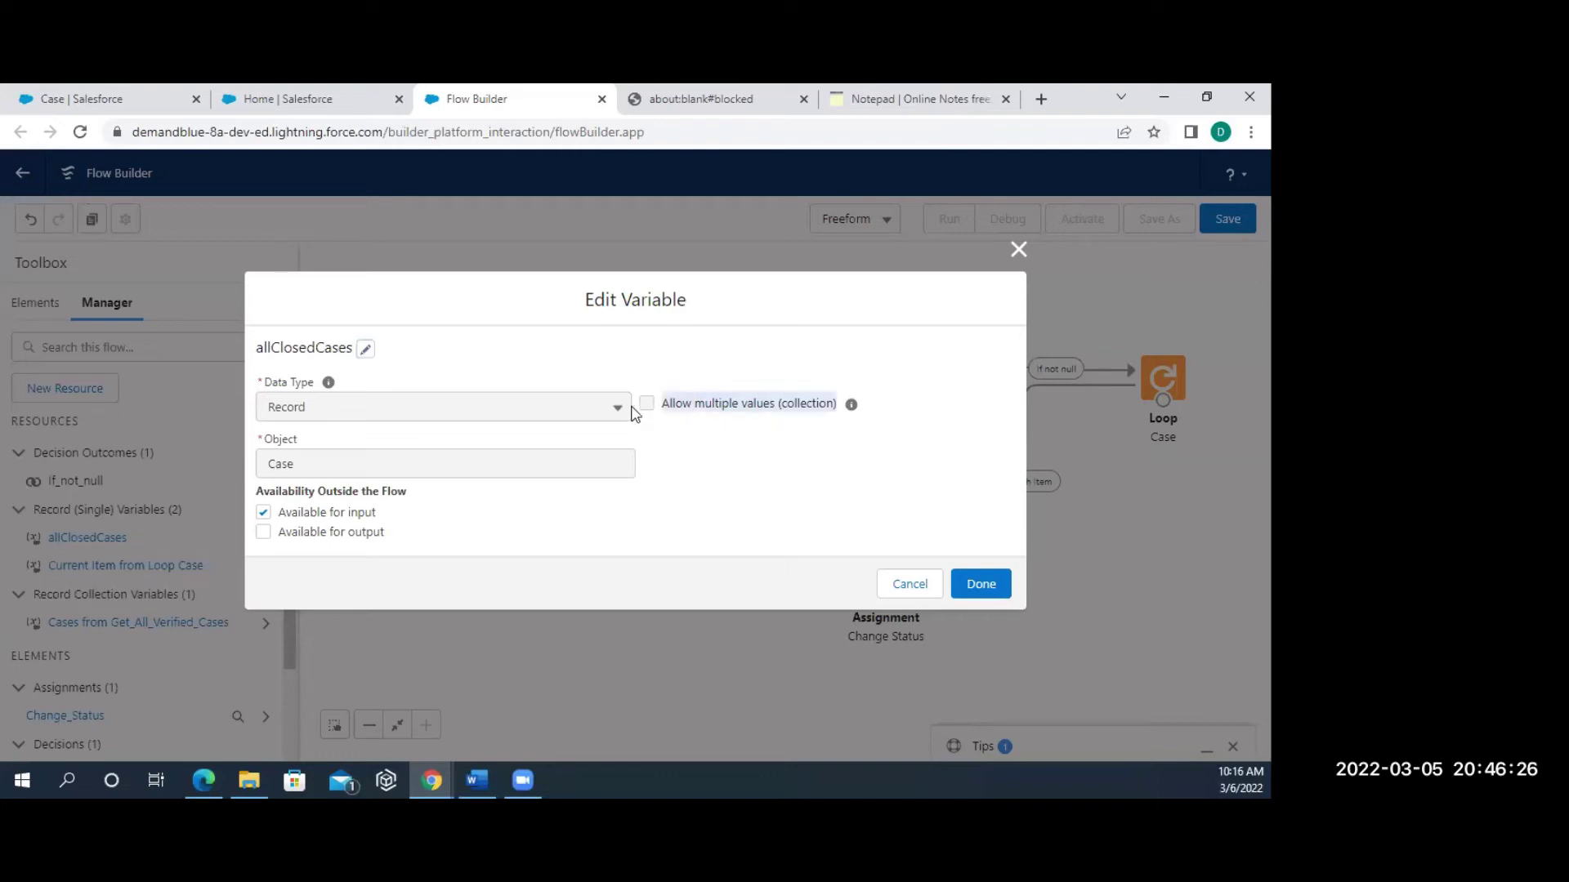
pyautogui.click(364, 352)
pyautogui.click(646, 464)
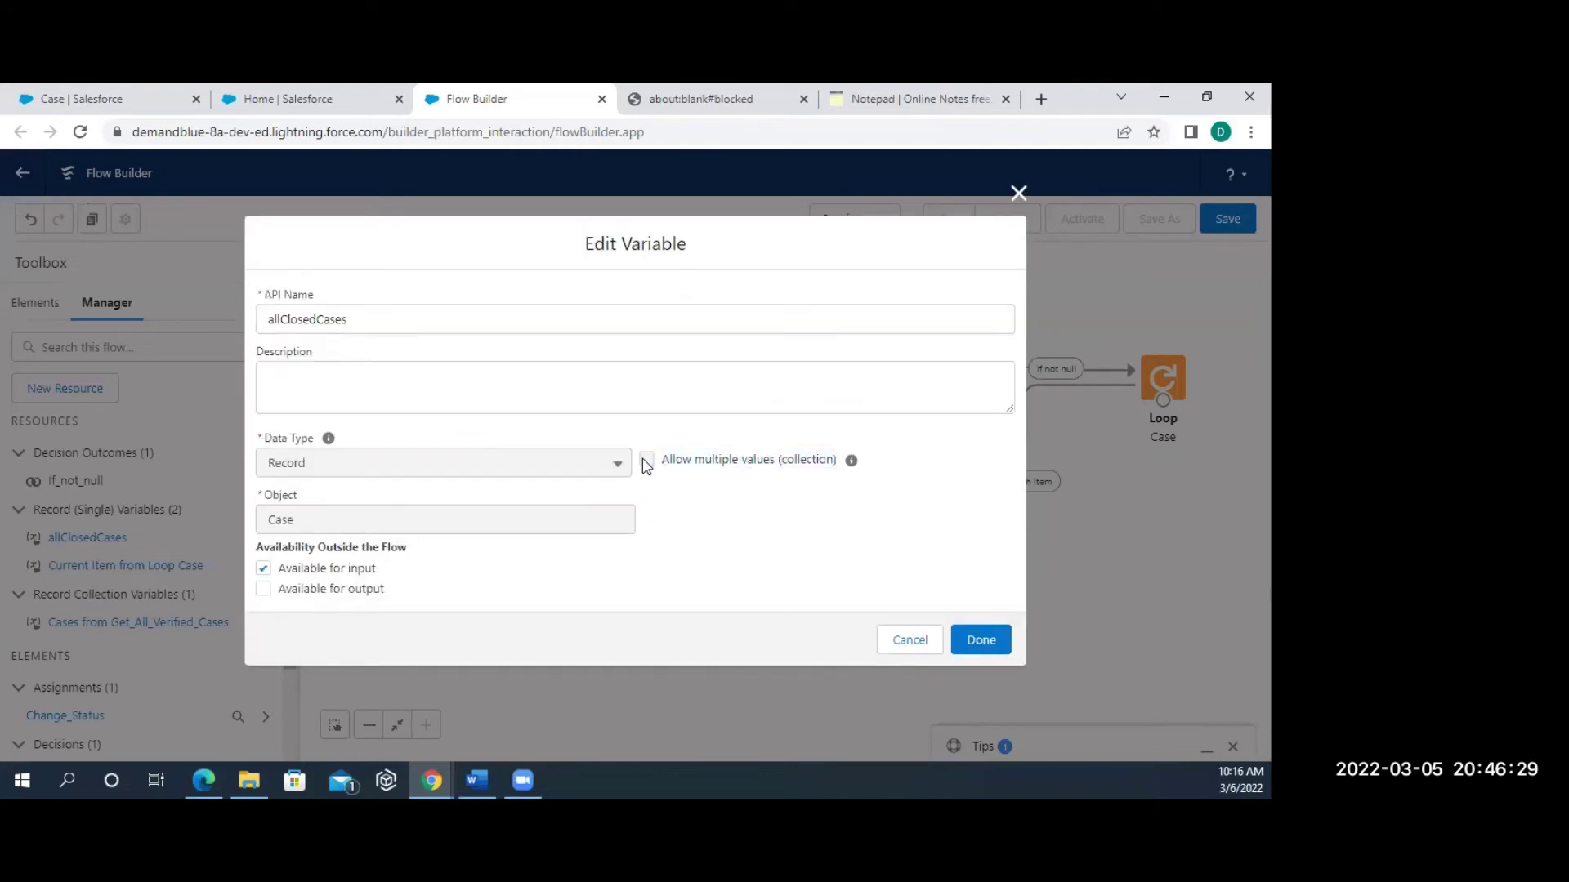
pyautogui.moveTo(646, 464); pyautogui.dragTo(693, 463)
pyautogui.moveTo(847, 471)
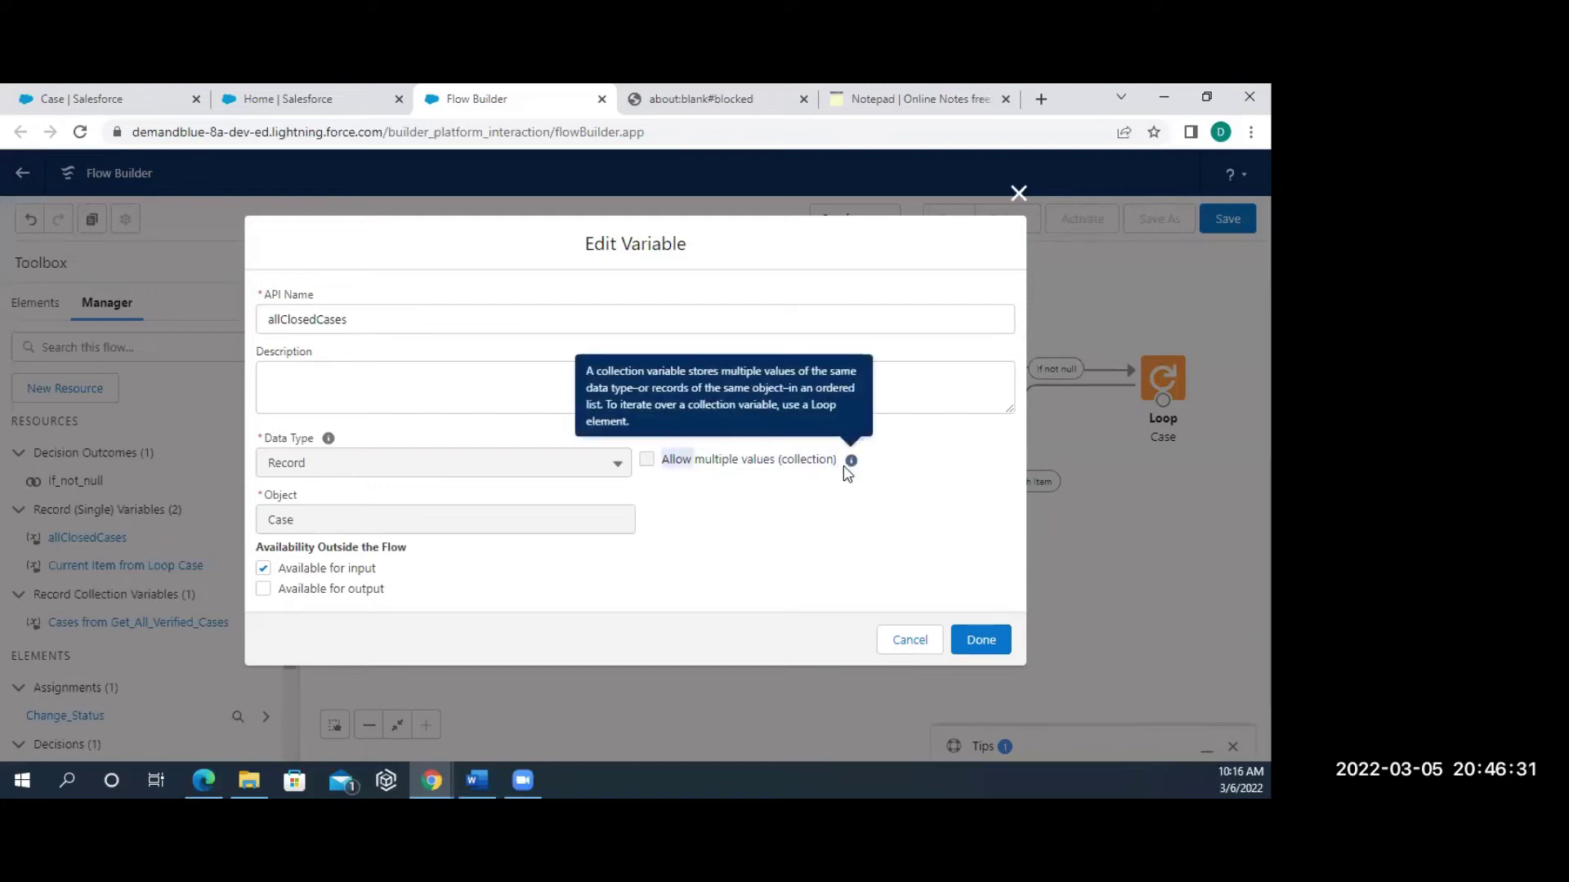
pyautogui.tripleClick(641, 458)
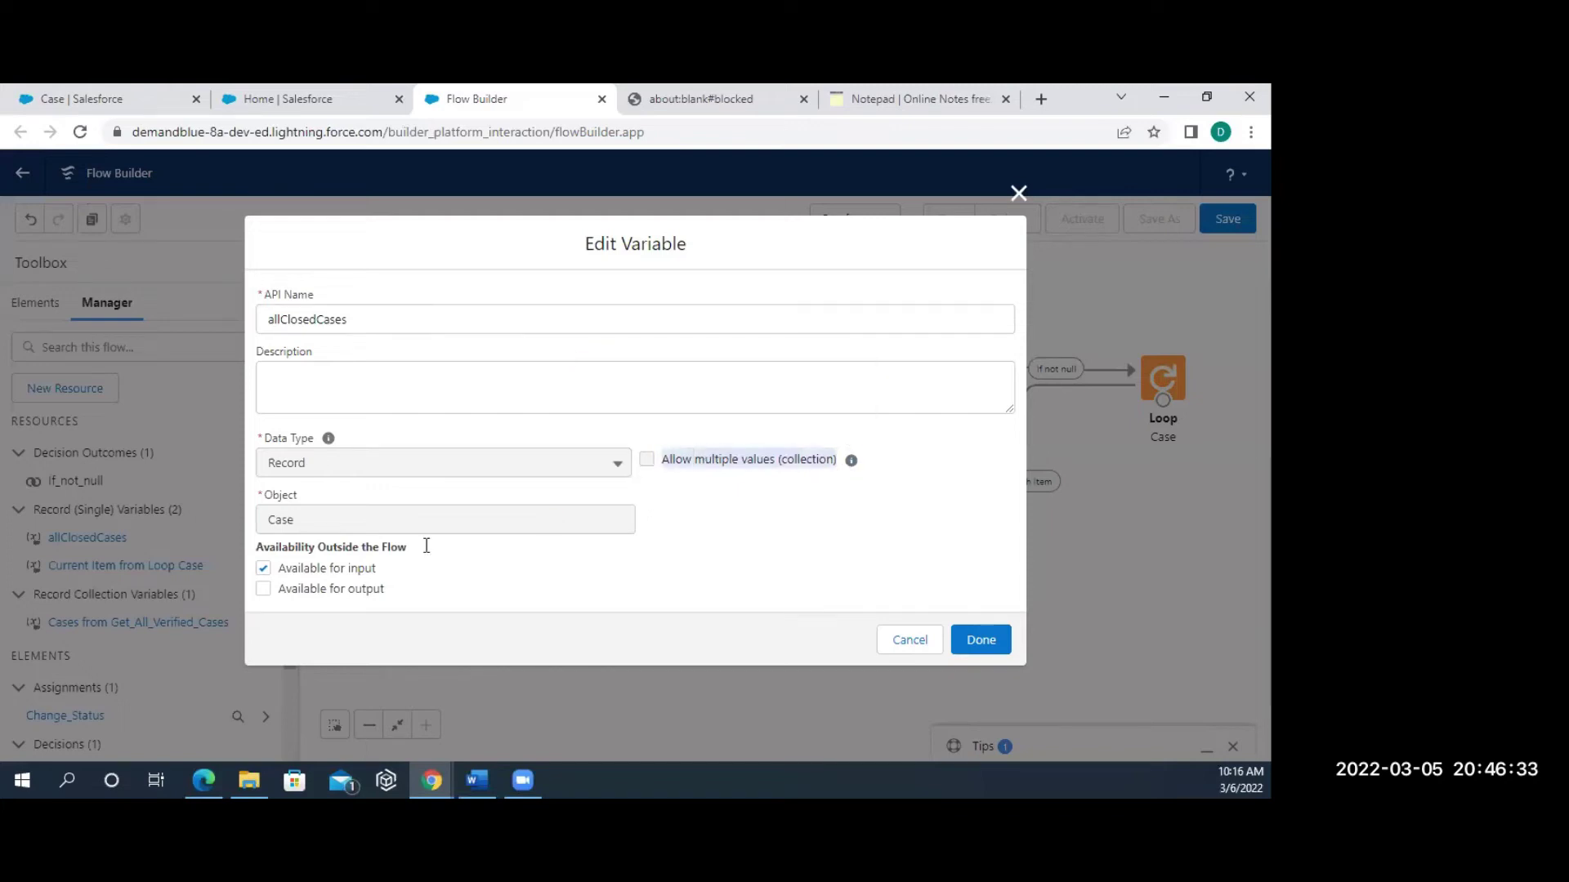
pyautogui.click(262, 568)
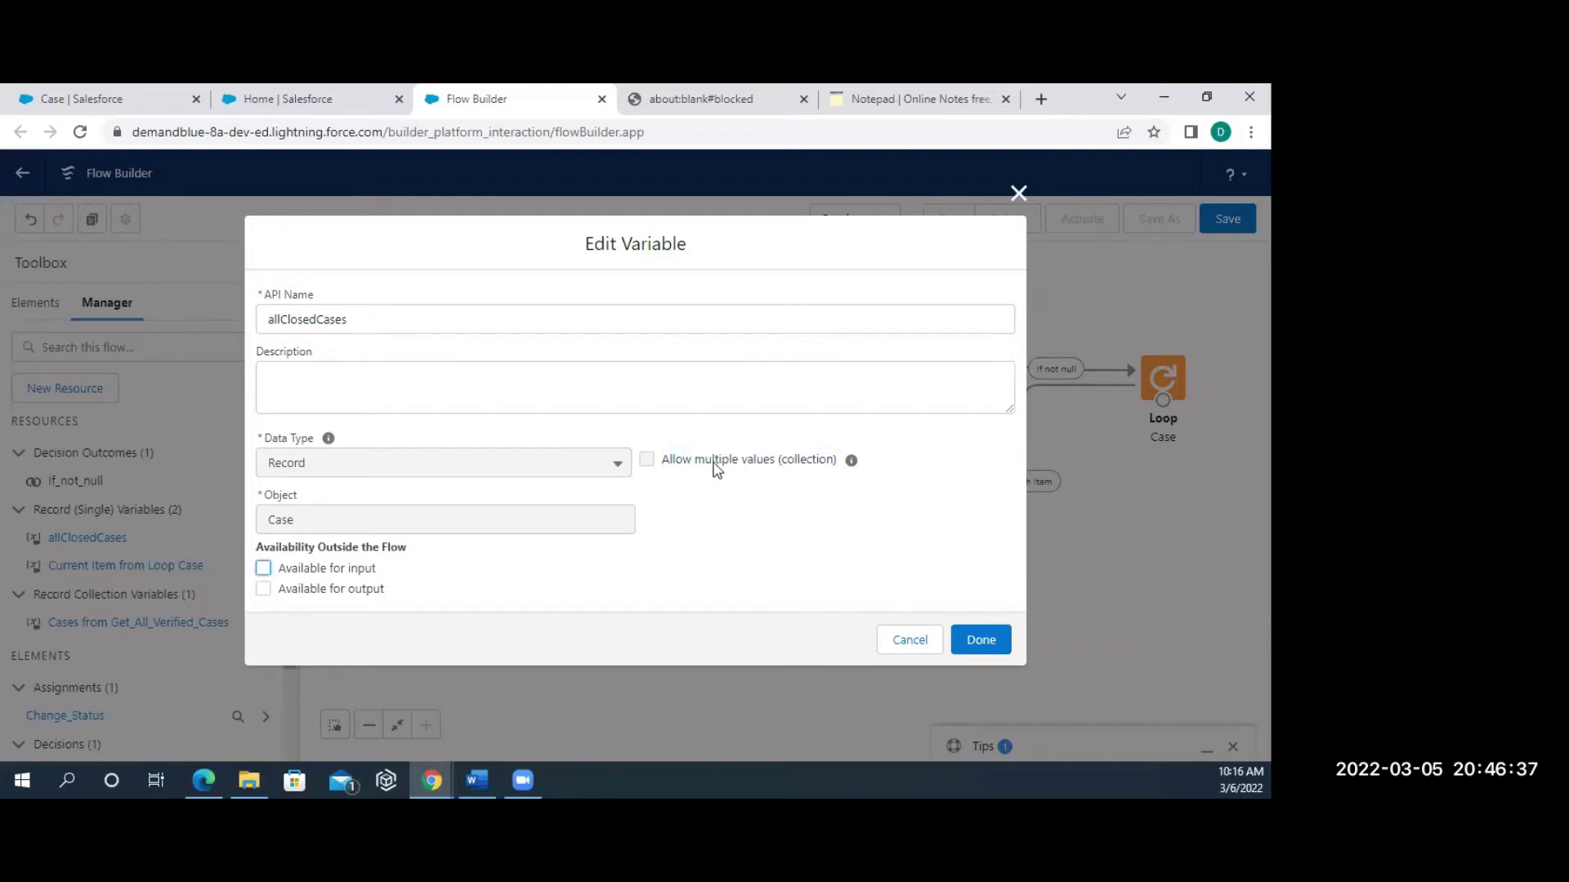
pyautogui.doubleClick(646, 459)
pyautogui.click(928, 645)
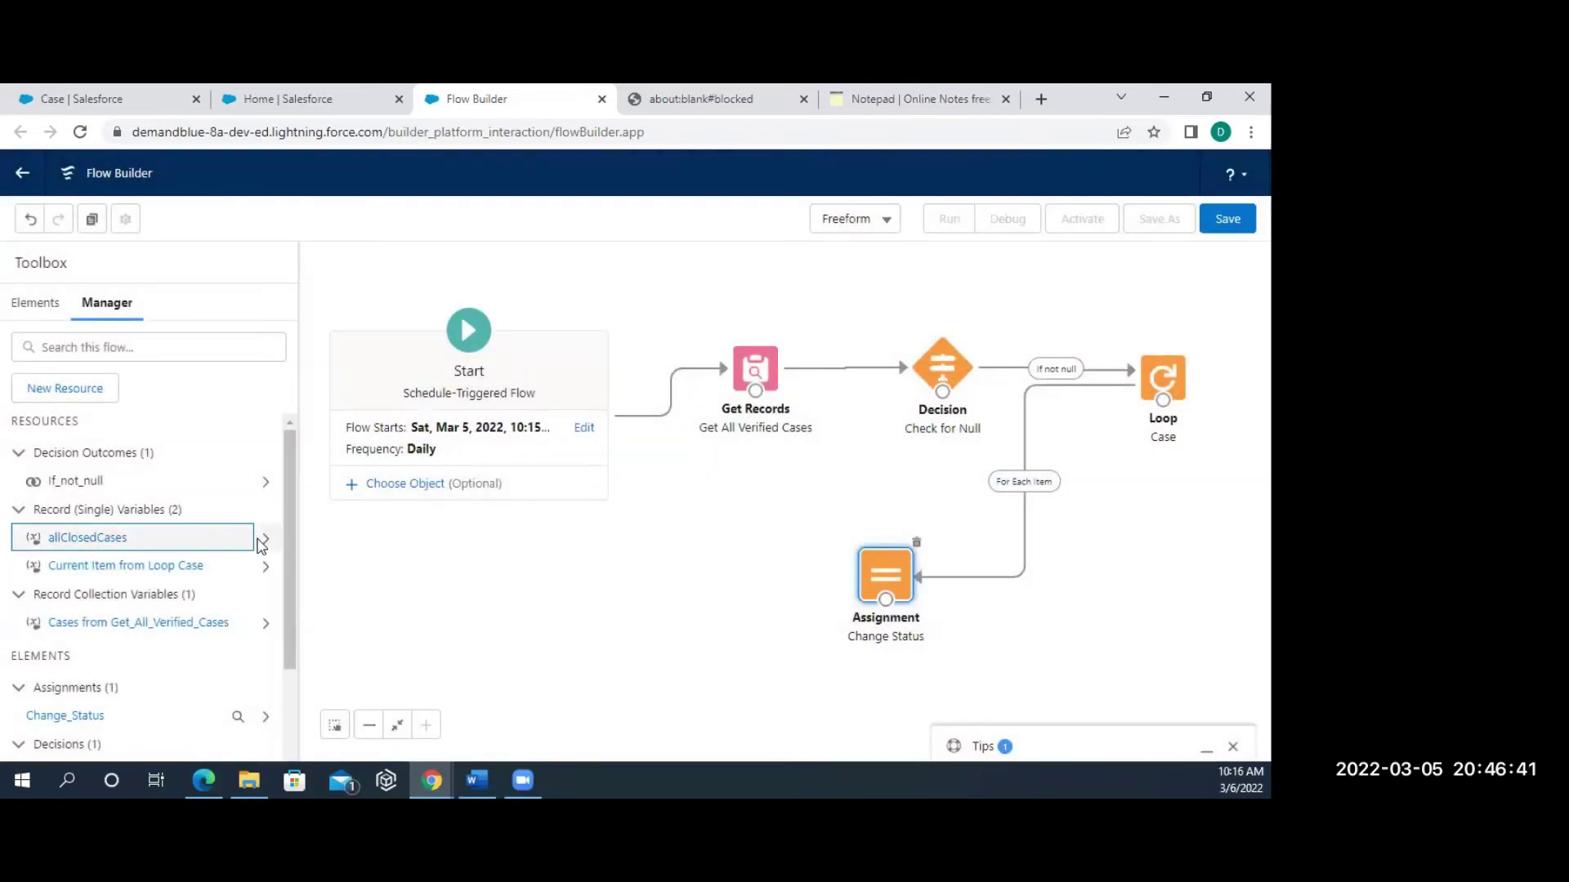
# Delete the allClosedCases variable from the flow's resources.
pyautogui.click(264, 541)
pyautogui.click(188, 398)
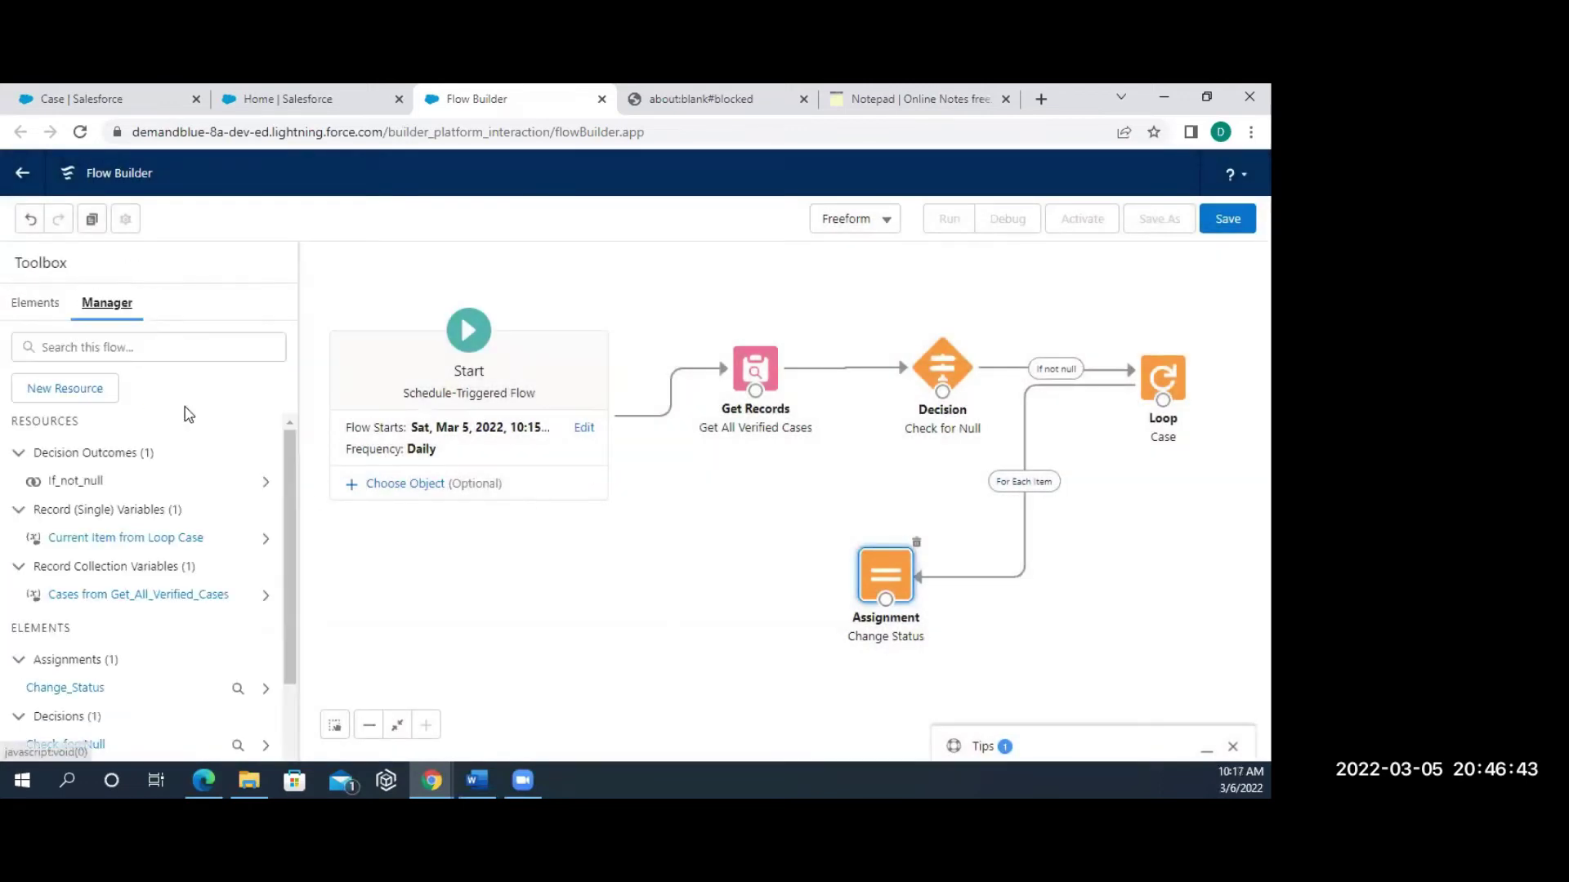
# Start a new Variable resource in the flow and give it the API name allClosesCases.
pyautogui.click(84, 391)
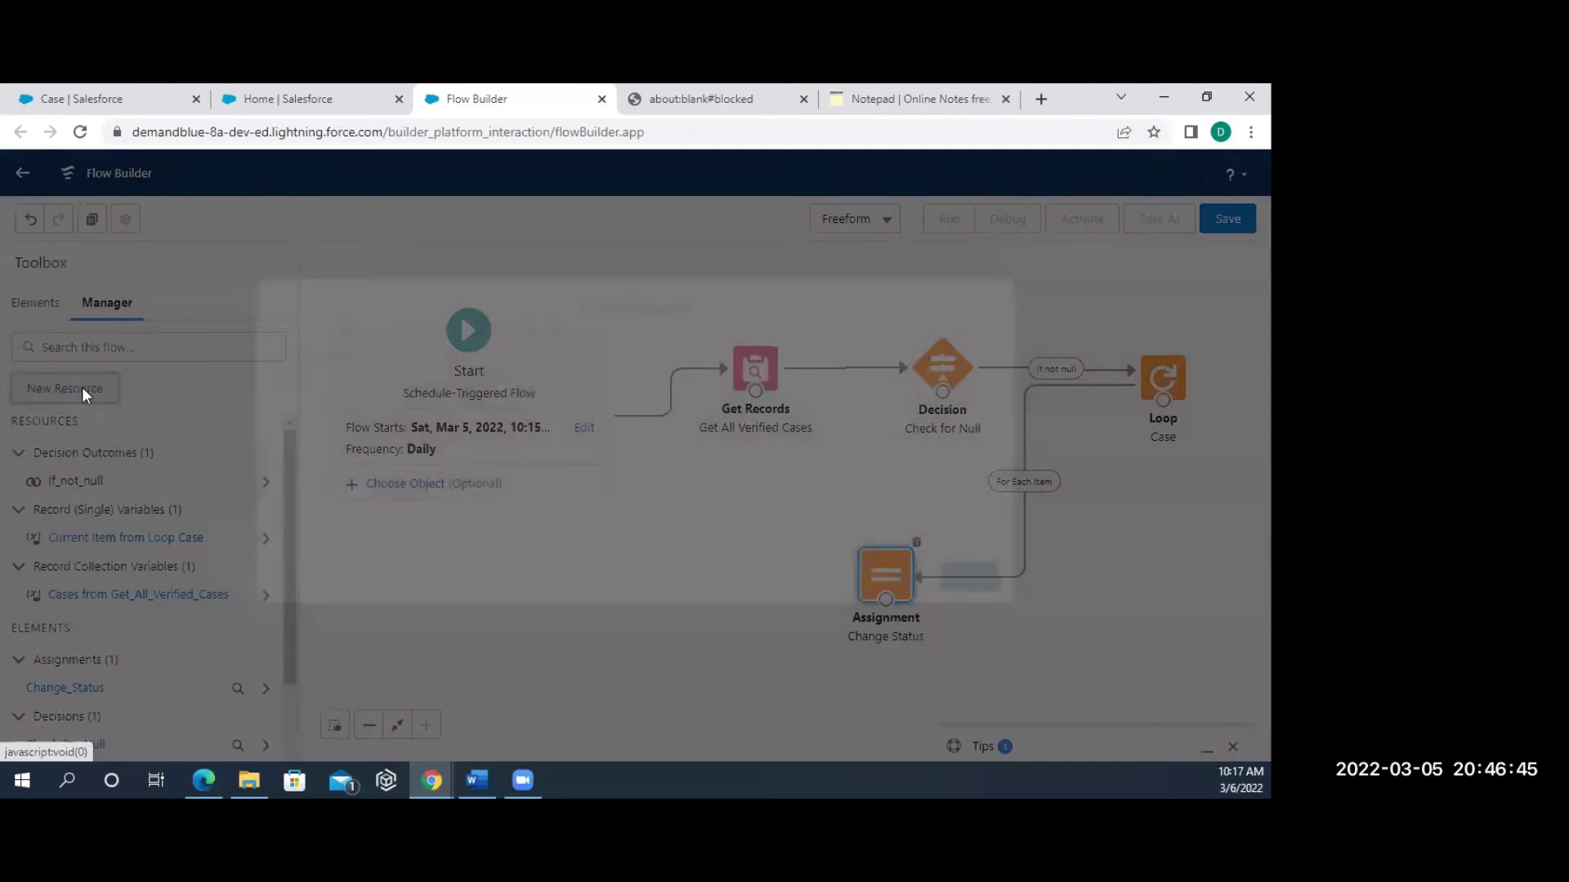
pyautogui.click(347, 378)
pyautogui.click(331, 416)
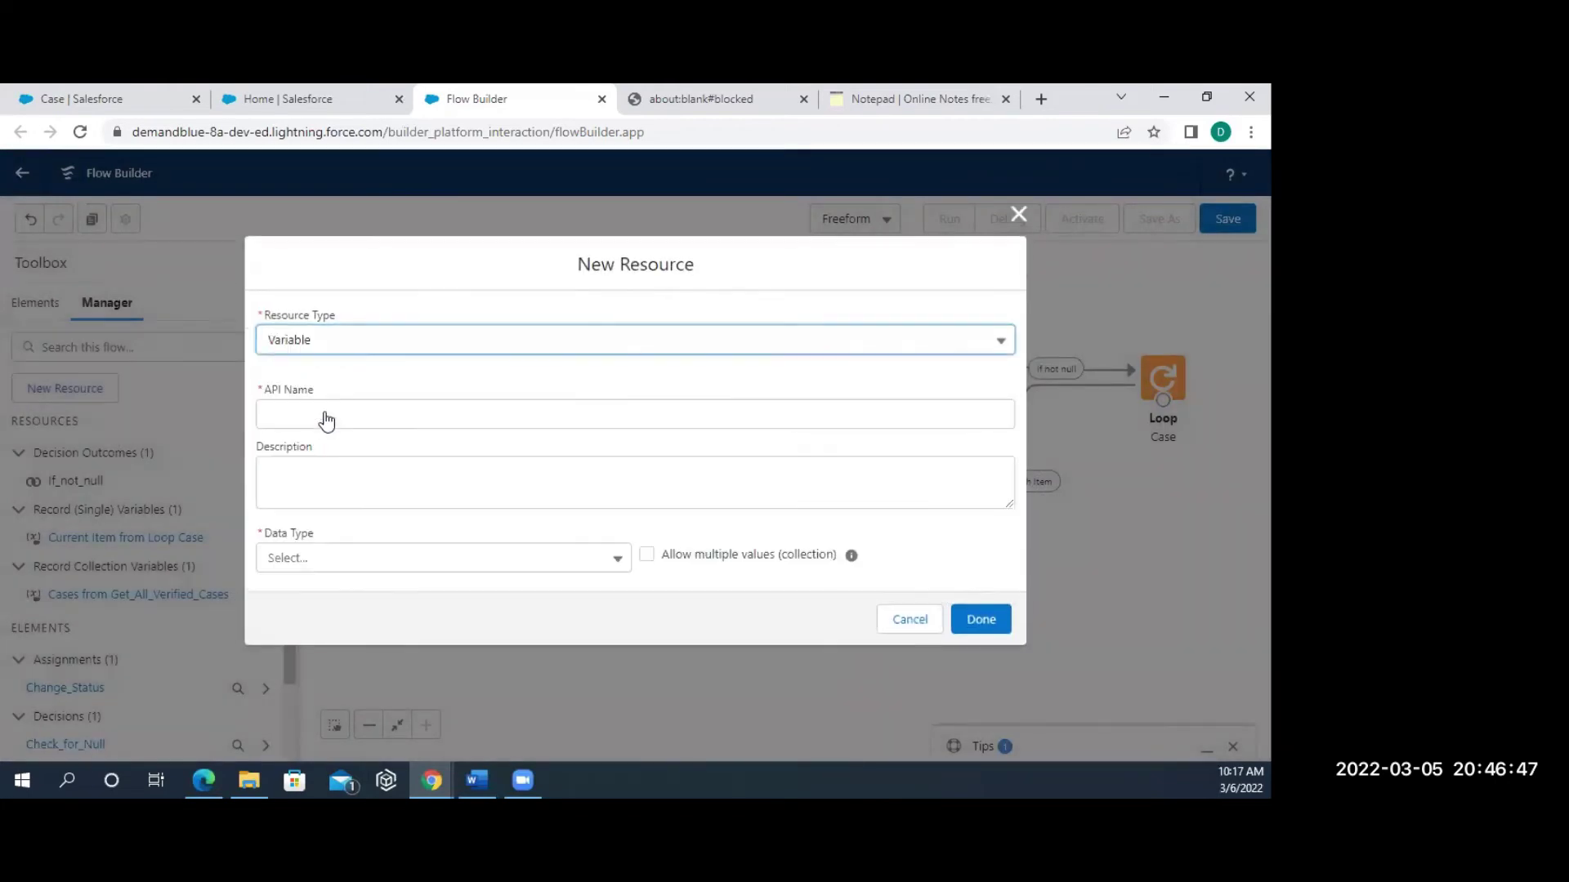
pyautogui.click(292, 411)
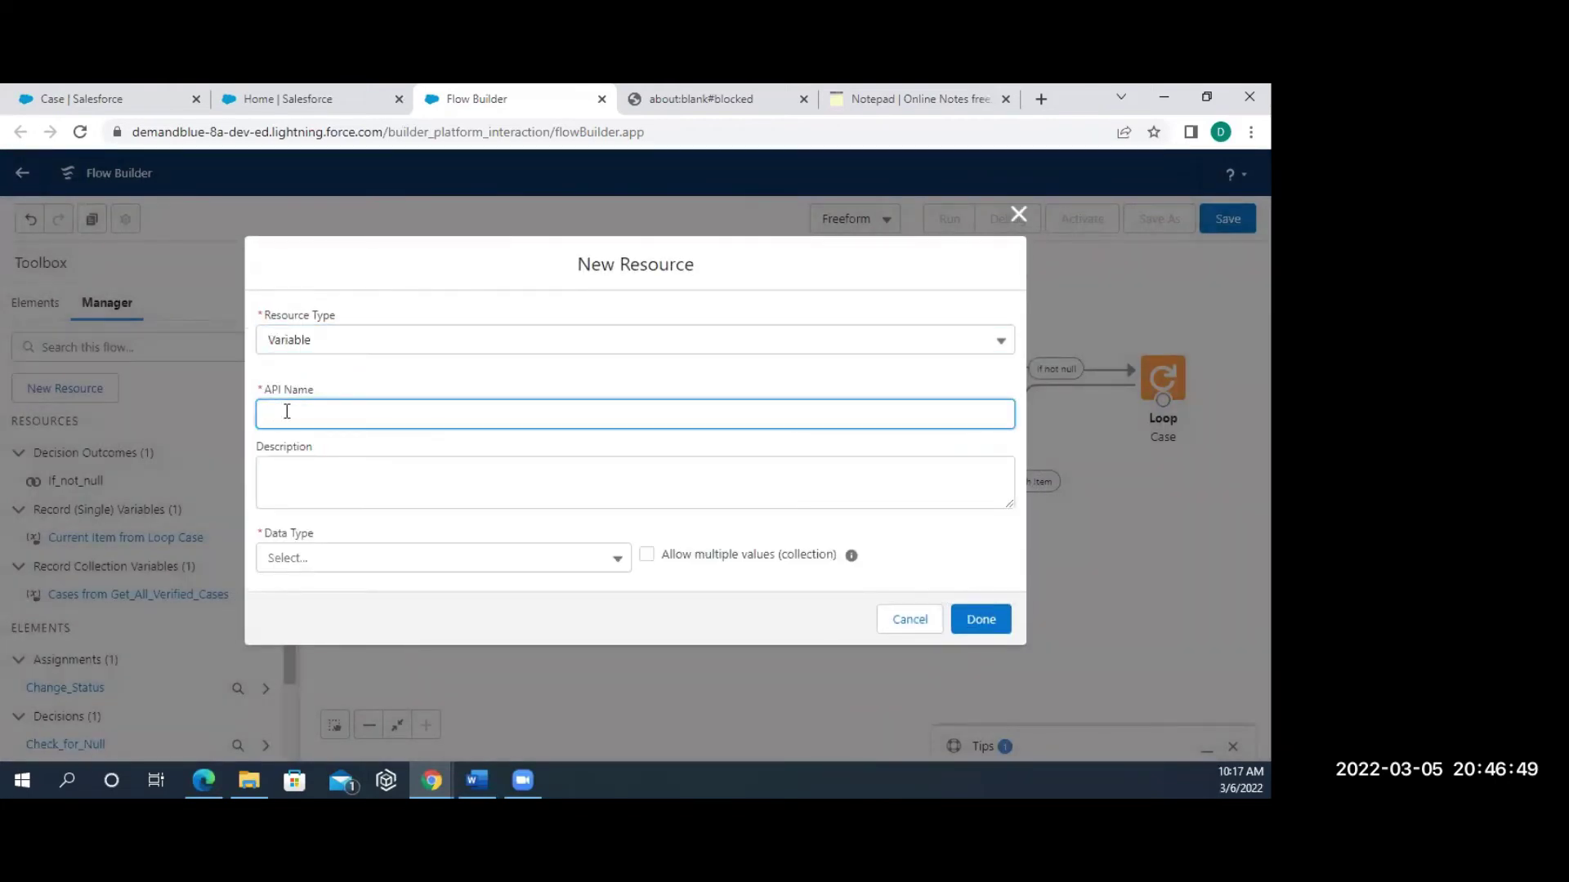
pyautogui.write('allClosesCases')
# Set the variable's data type to Record and object to Case, allow multiple values (collection), and create it.
pyautogui.click(338, 552)
pyautogui.click(344, 348)
pyautogui.click(290, 572)
pyautogui.write('ca')
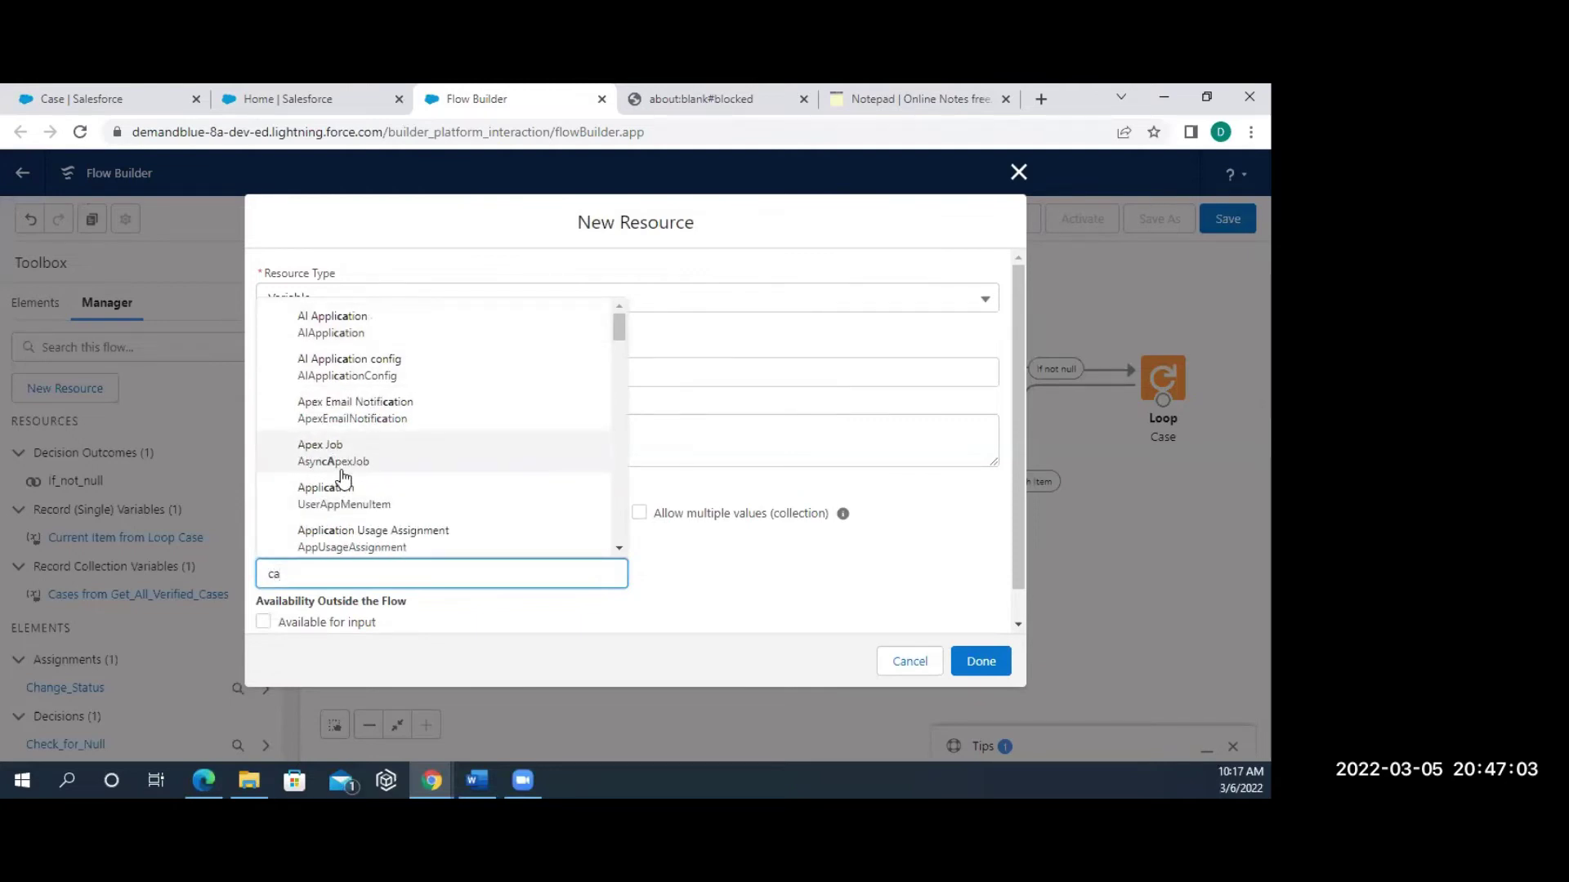
pyautogui.write('se')
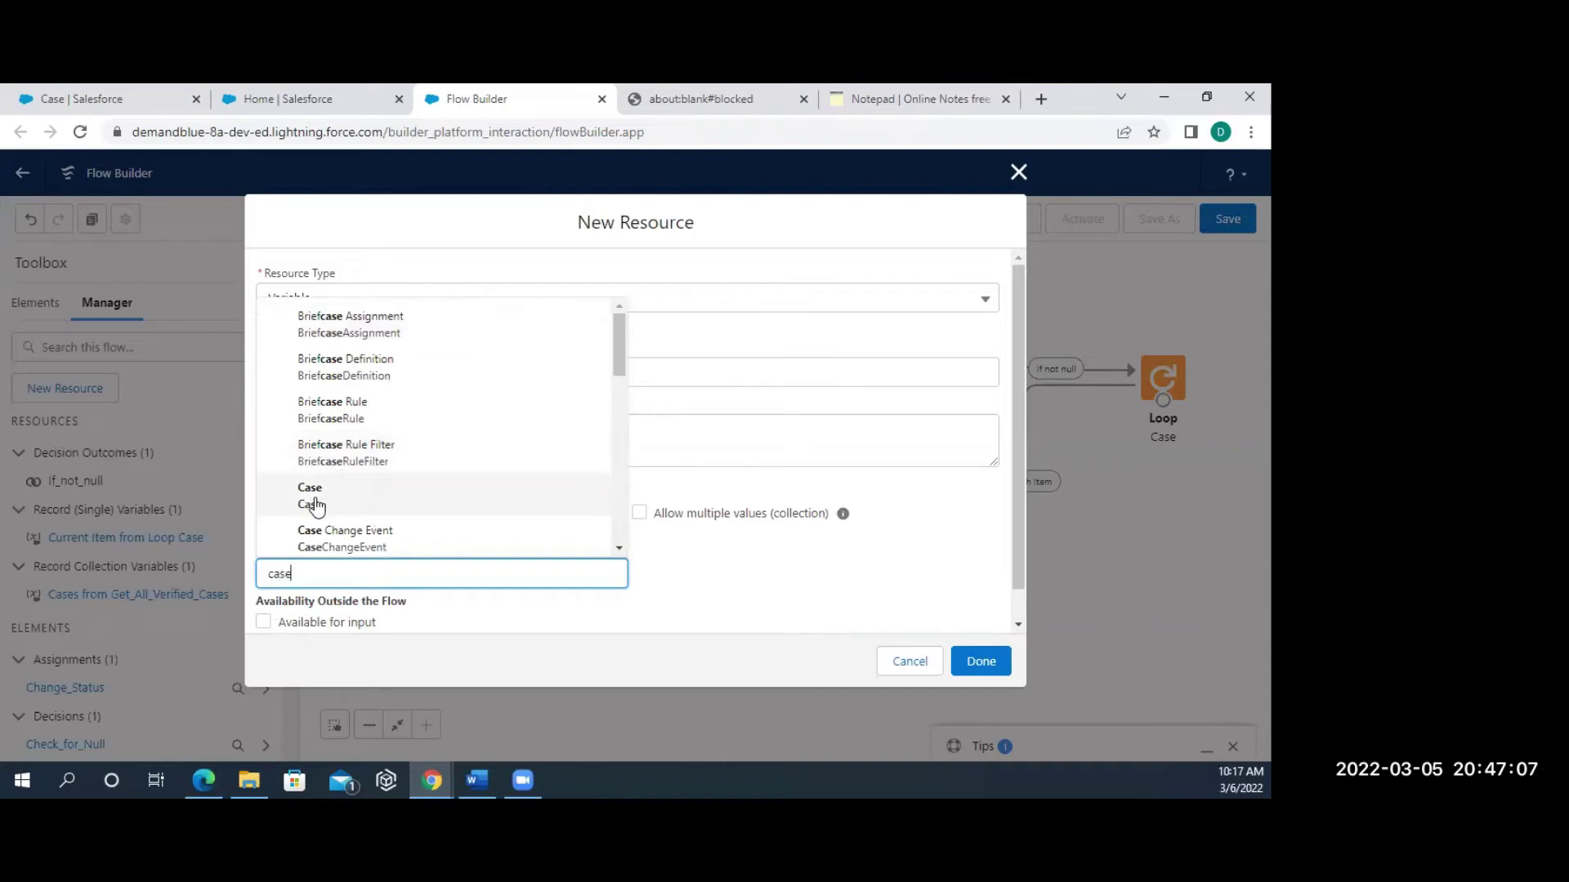
pyautogui.click(312, 498)
pyautogui.click(640, 514)
pyautogui.click(980, 660)
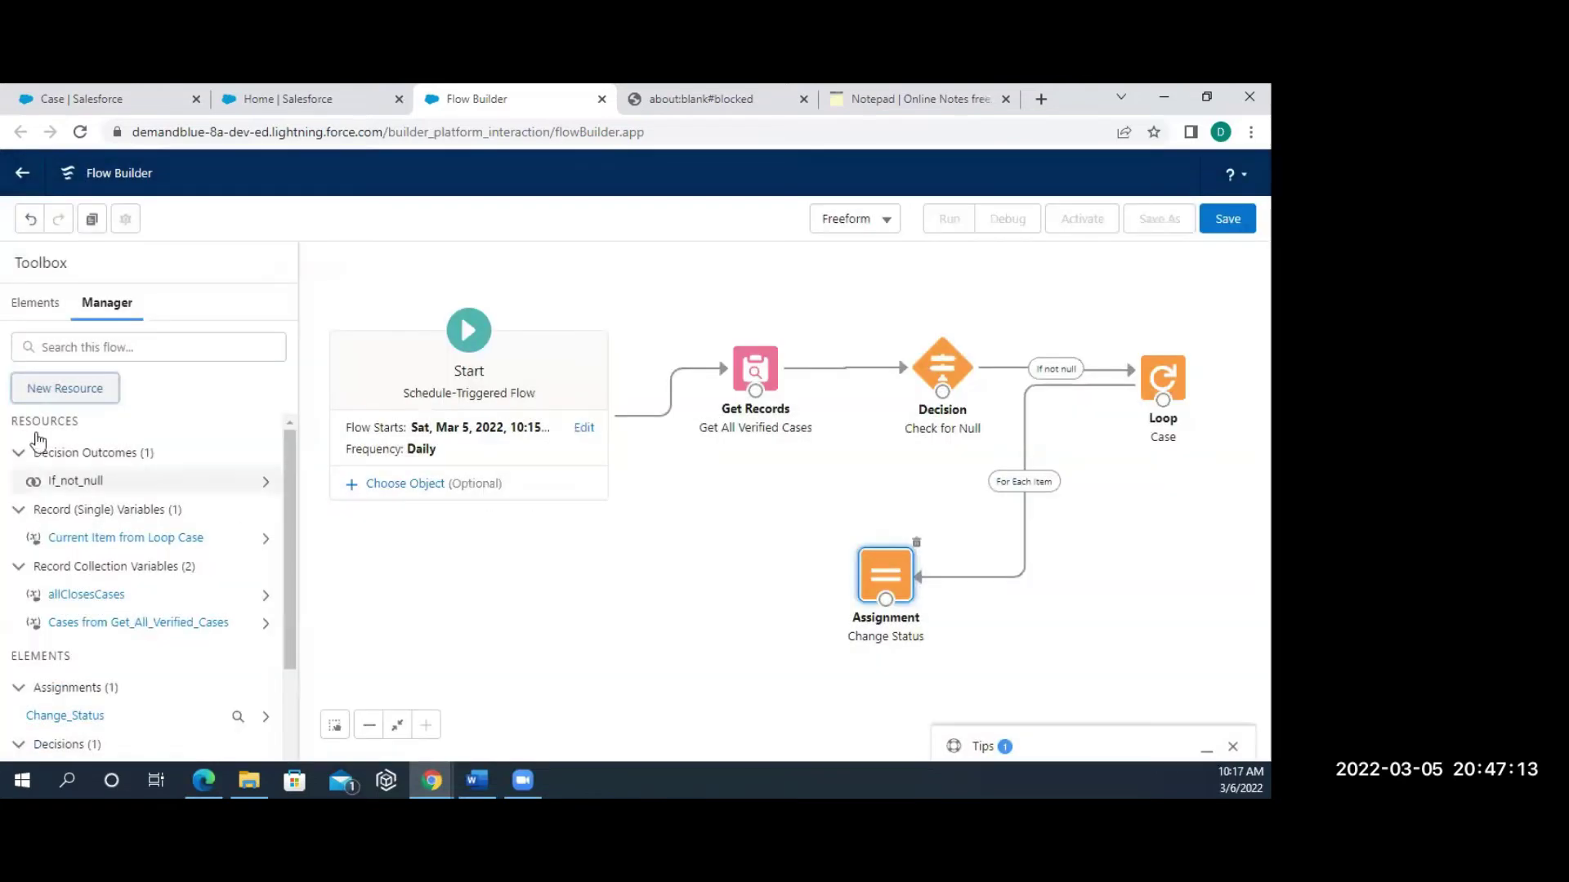
# Try a new Assignment element with allClosesCases as its variable, check the available operators, and discard the element.
pyautogui.click(35, 303)
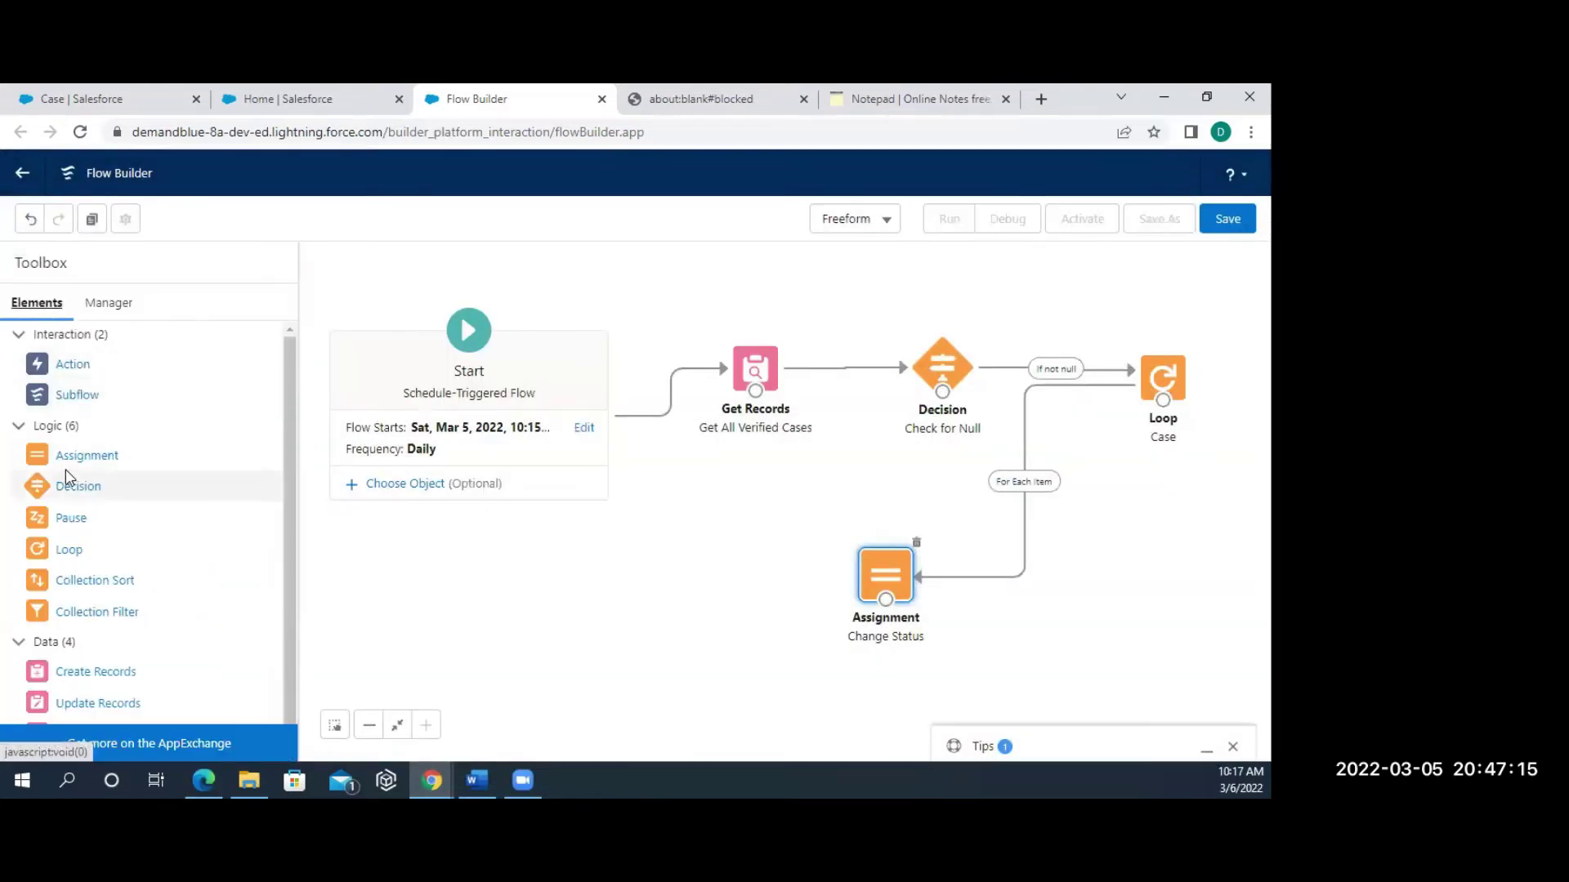
pyautogui.moveTo(71, 455); pyautogui.dragTo(1106, 546)
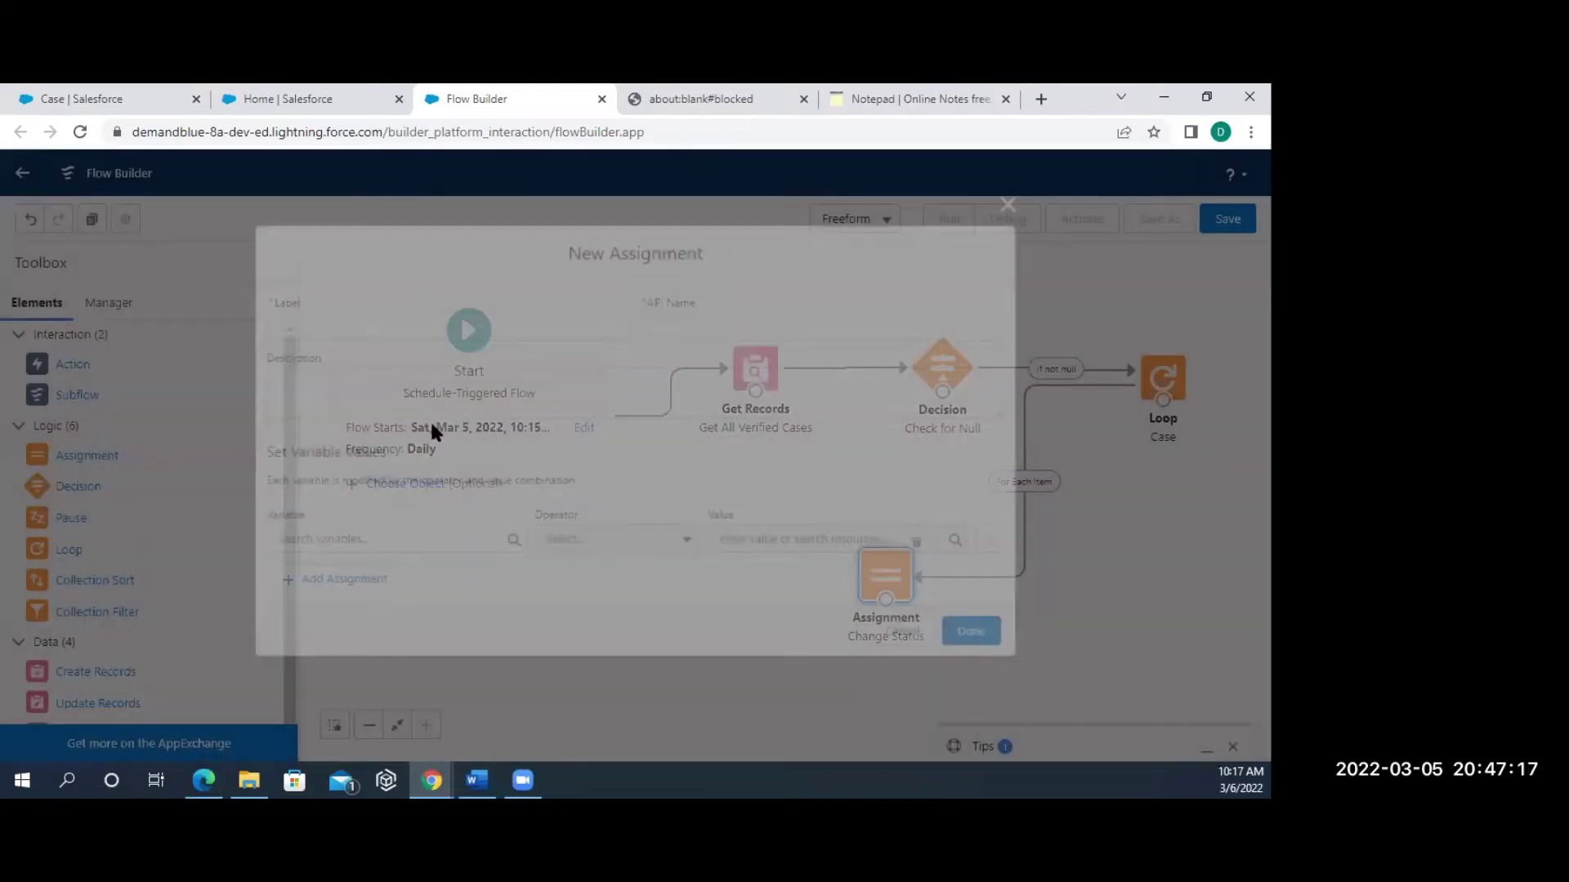
pyautogui.click(449, 539)
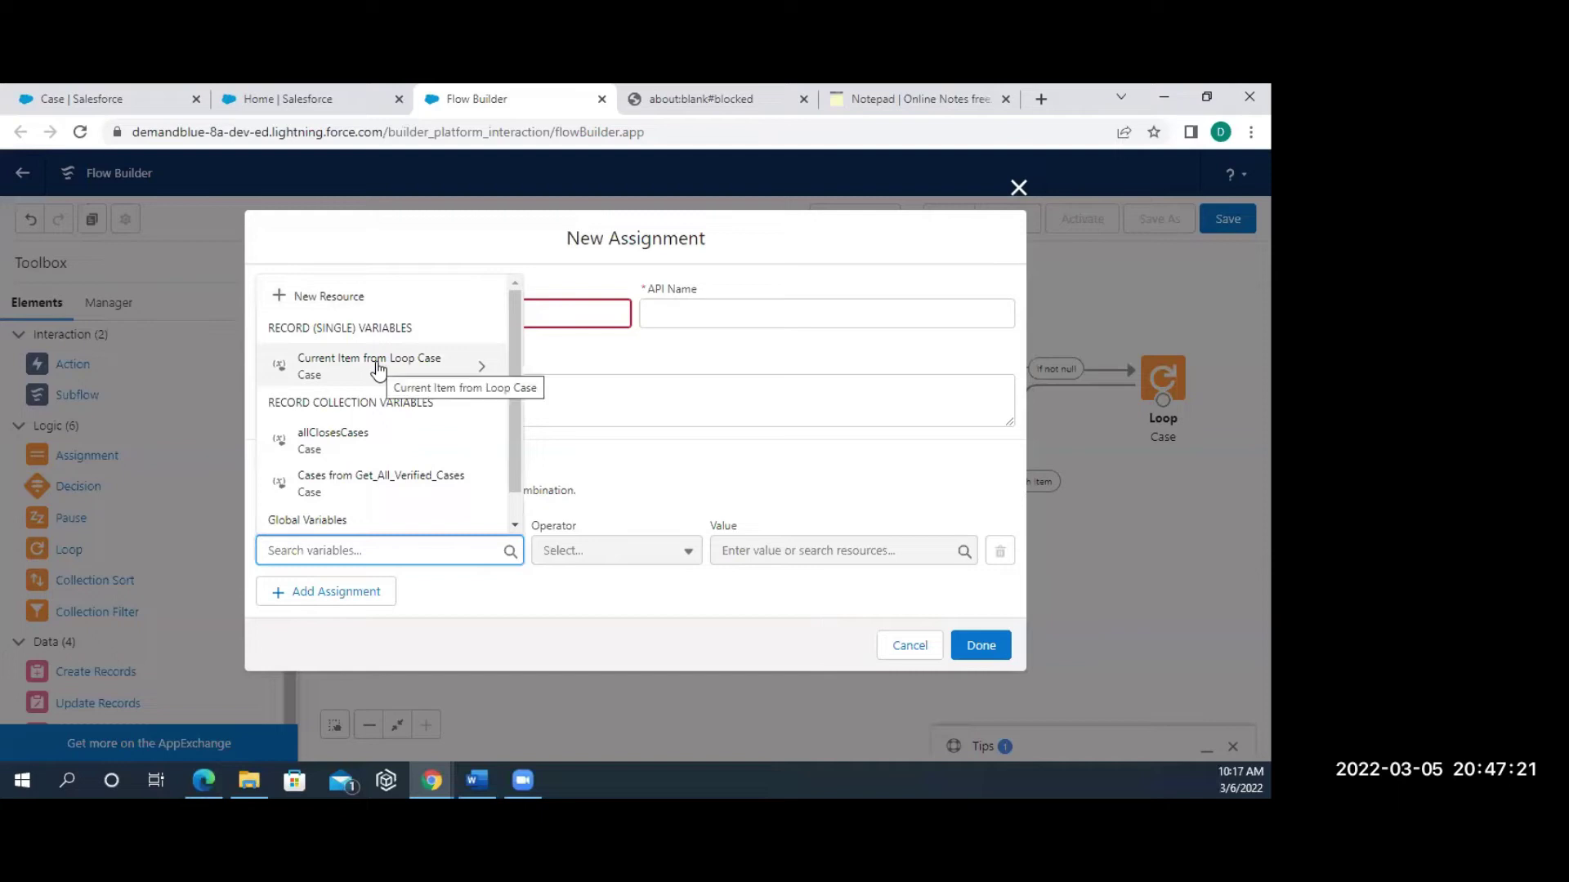
pyautogui.click(342, 437)
pyautogui.click(642, 557)
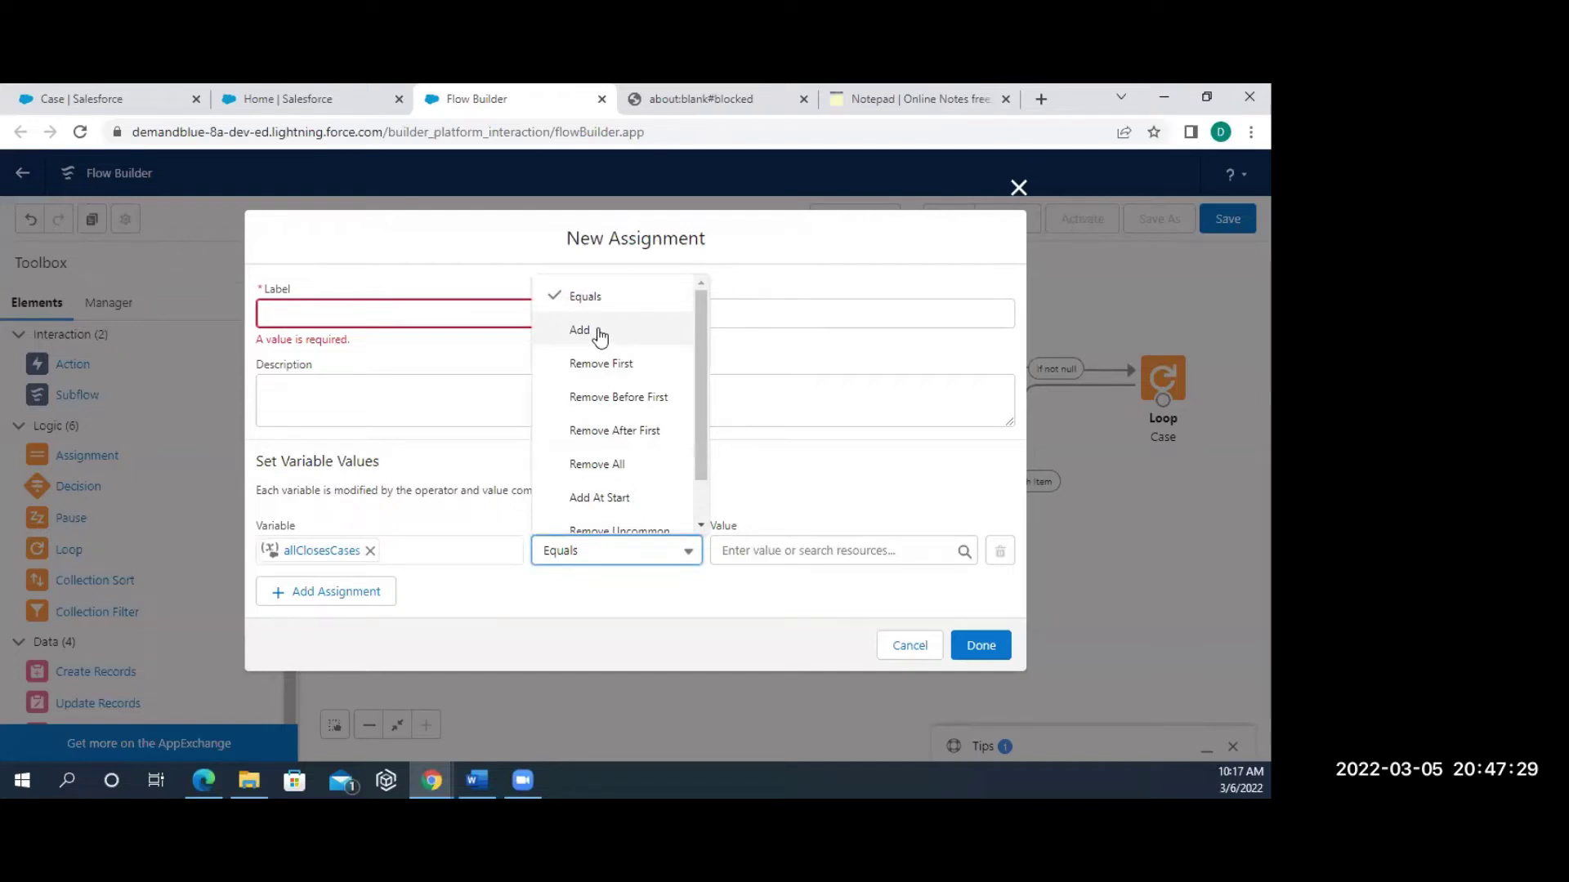
pyautogui.click(1018, 187)
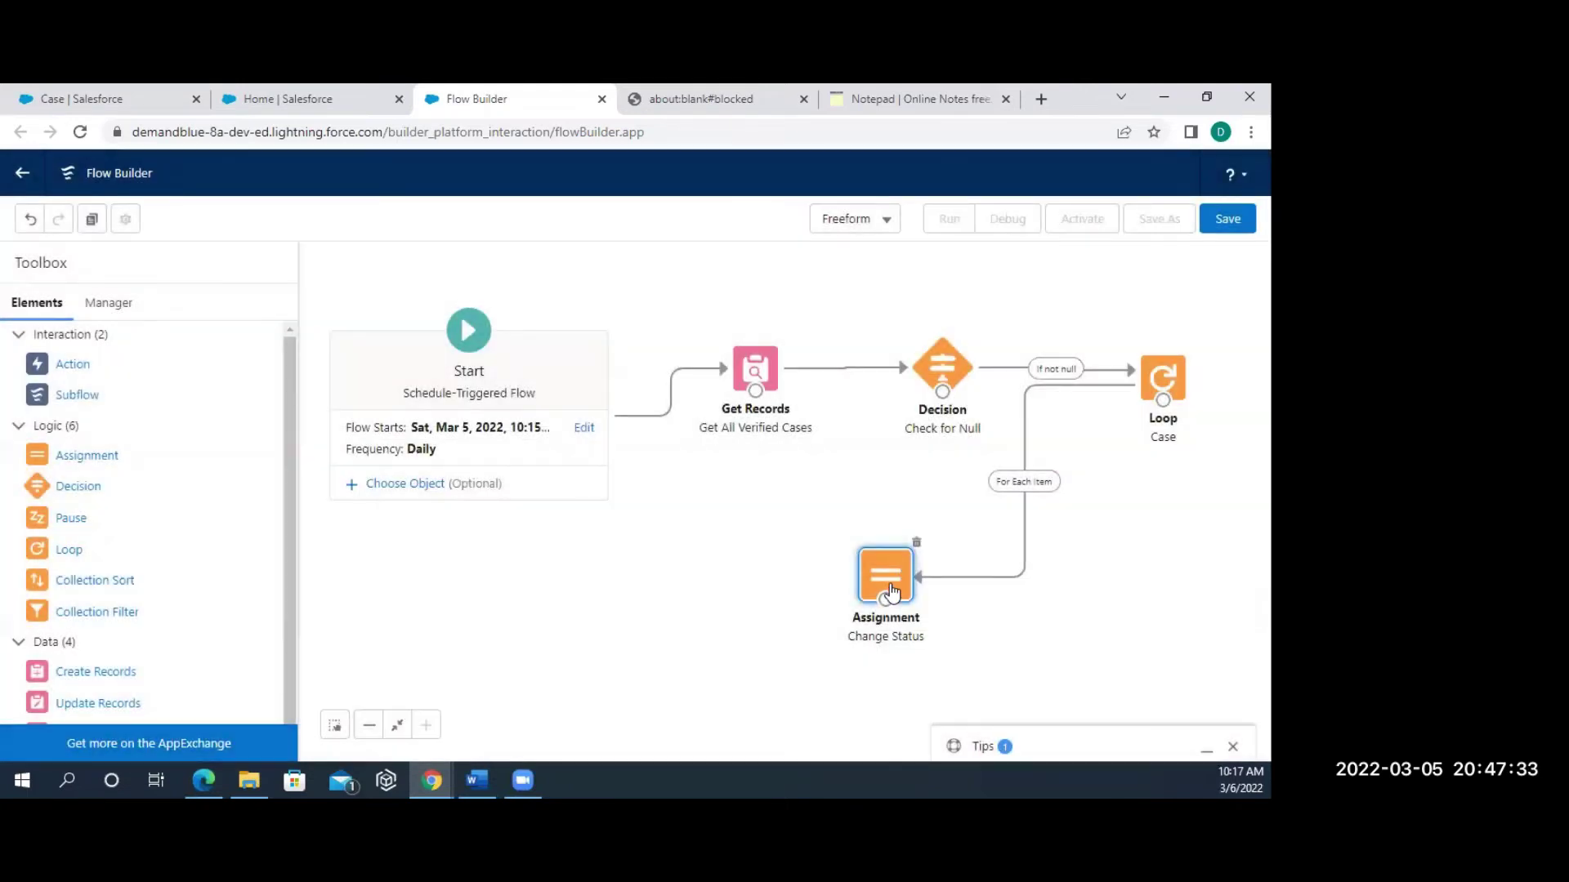
# Move the Change Status assignment beneath the Loop and add a new Assignment element labelled Closed Cases beside it.
pyautogui.moveTo(891, 591); pyautogui.dragTo(1012, 635)
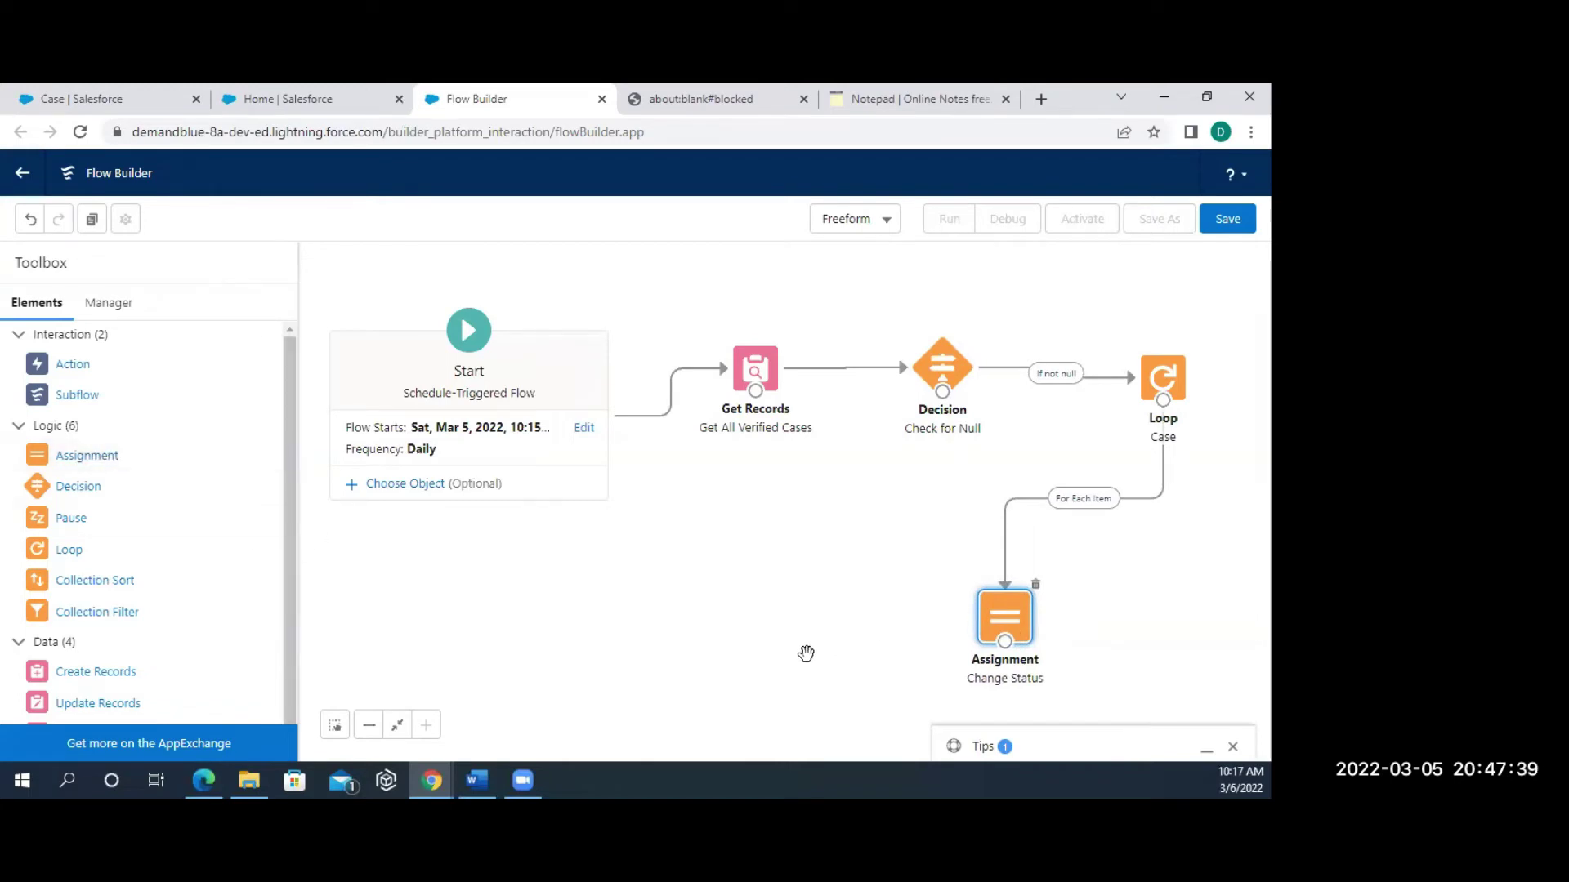
pyautogui.moveTo(91, 455); pyautogui.dragTo(1113, 551)
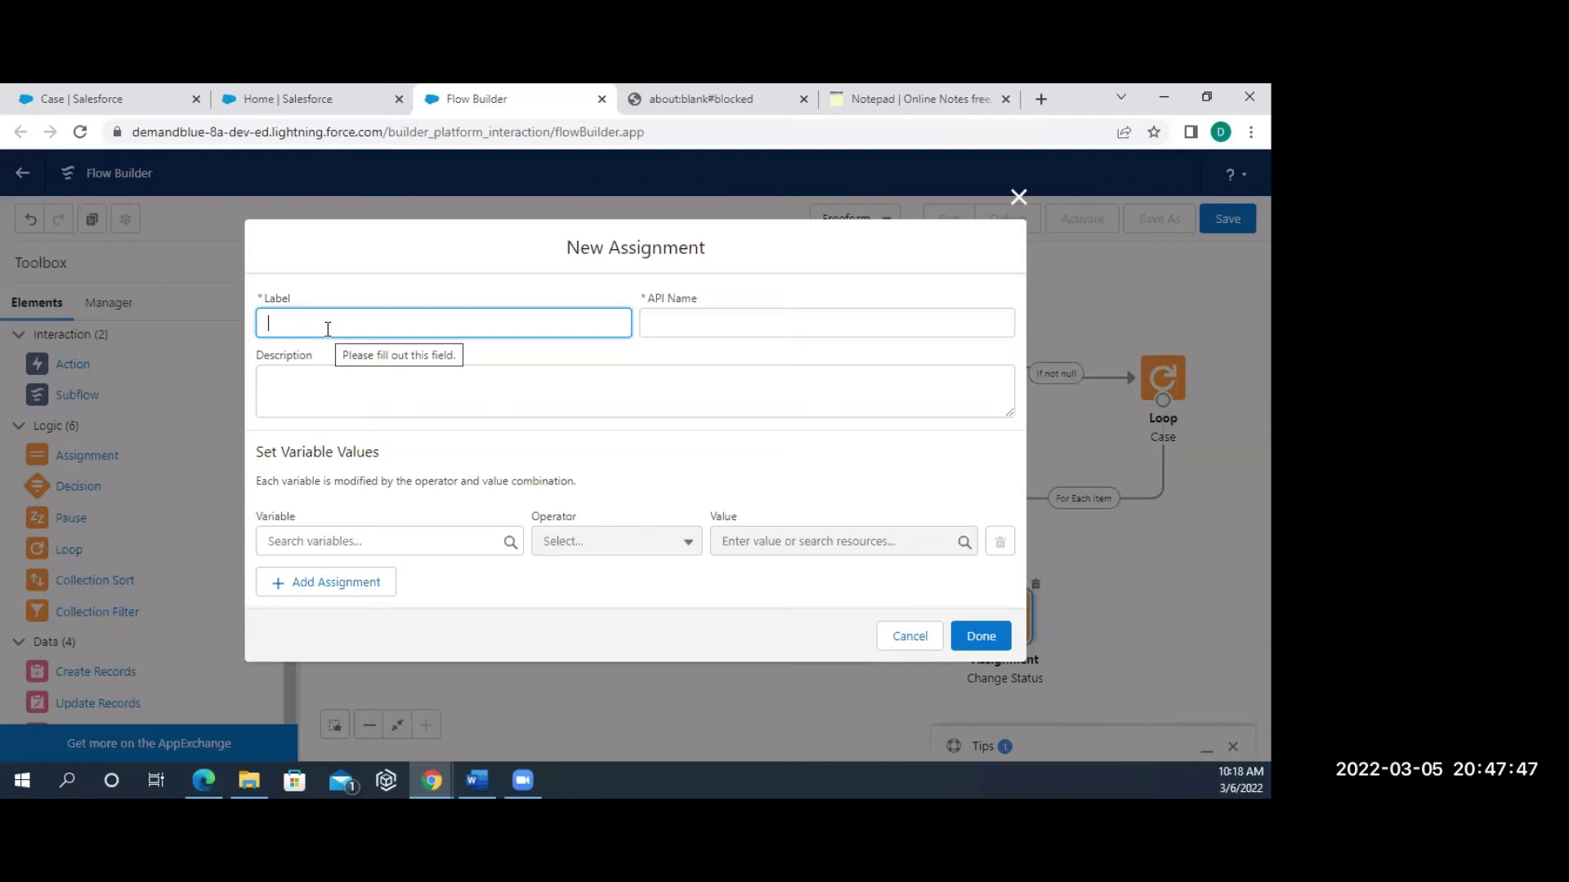
pyautogui.write('C')
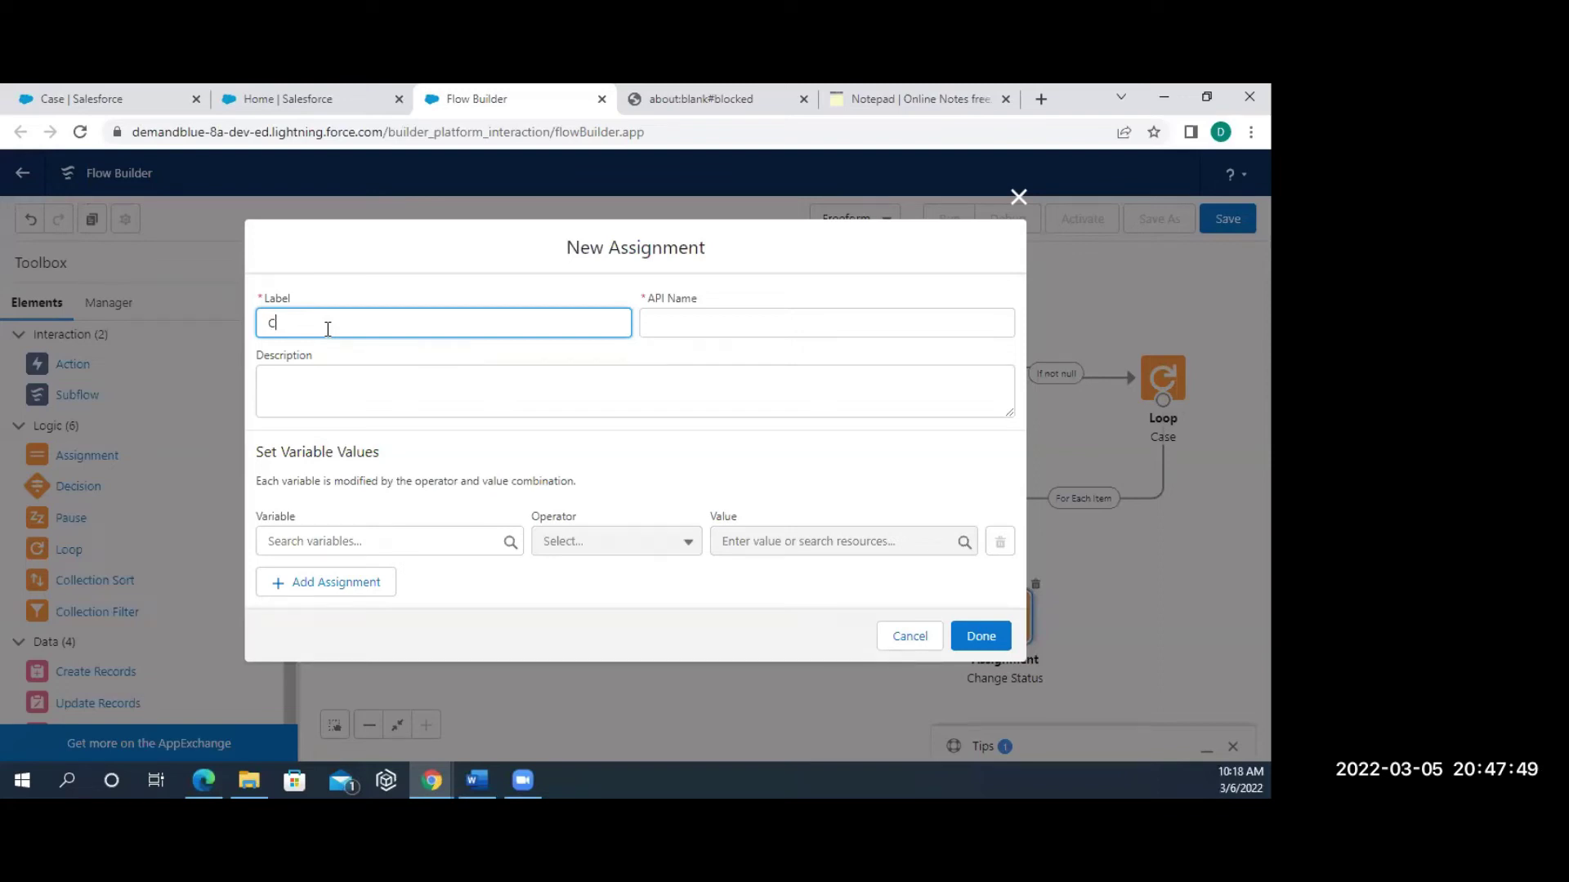
pyautogui.write('loased Casesa')
pyautogui.press('BackSpace')
pyautogui.click(603, 408)
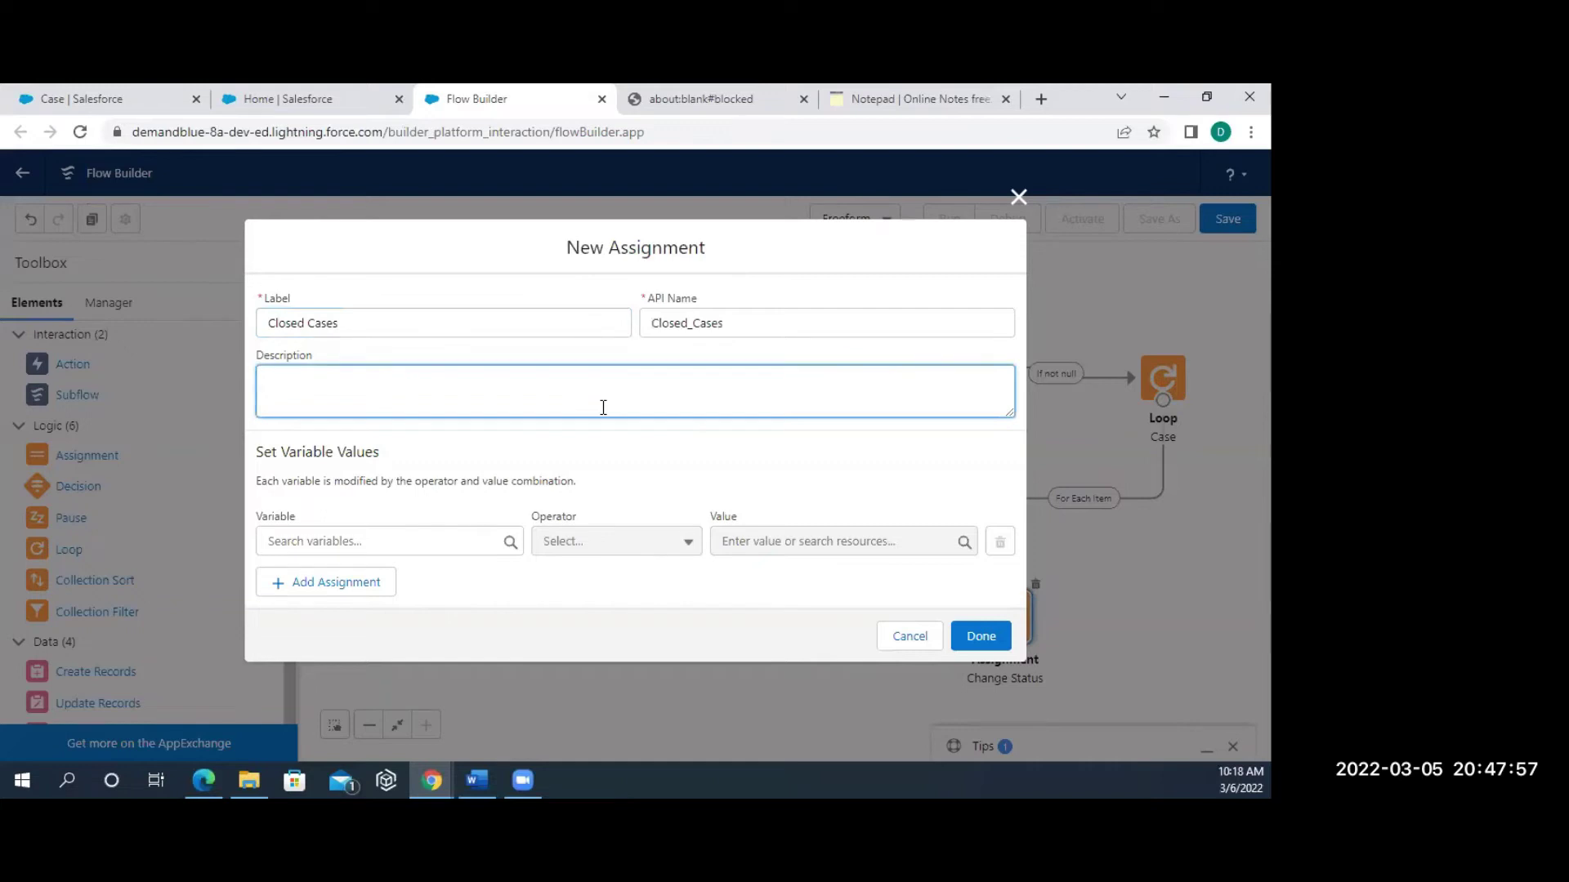
# Set the Closed Cases assignment's variable to allClosesCases with the Add operator.
pyautogui.click(345, 543)
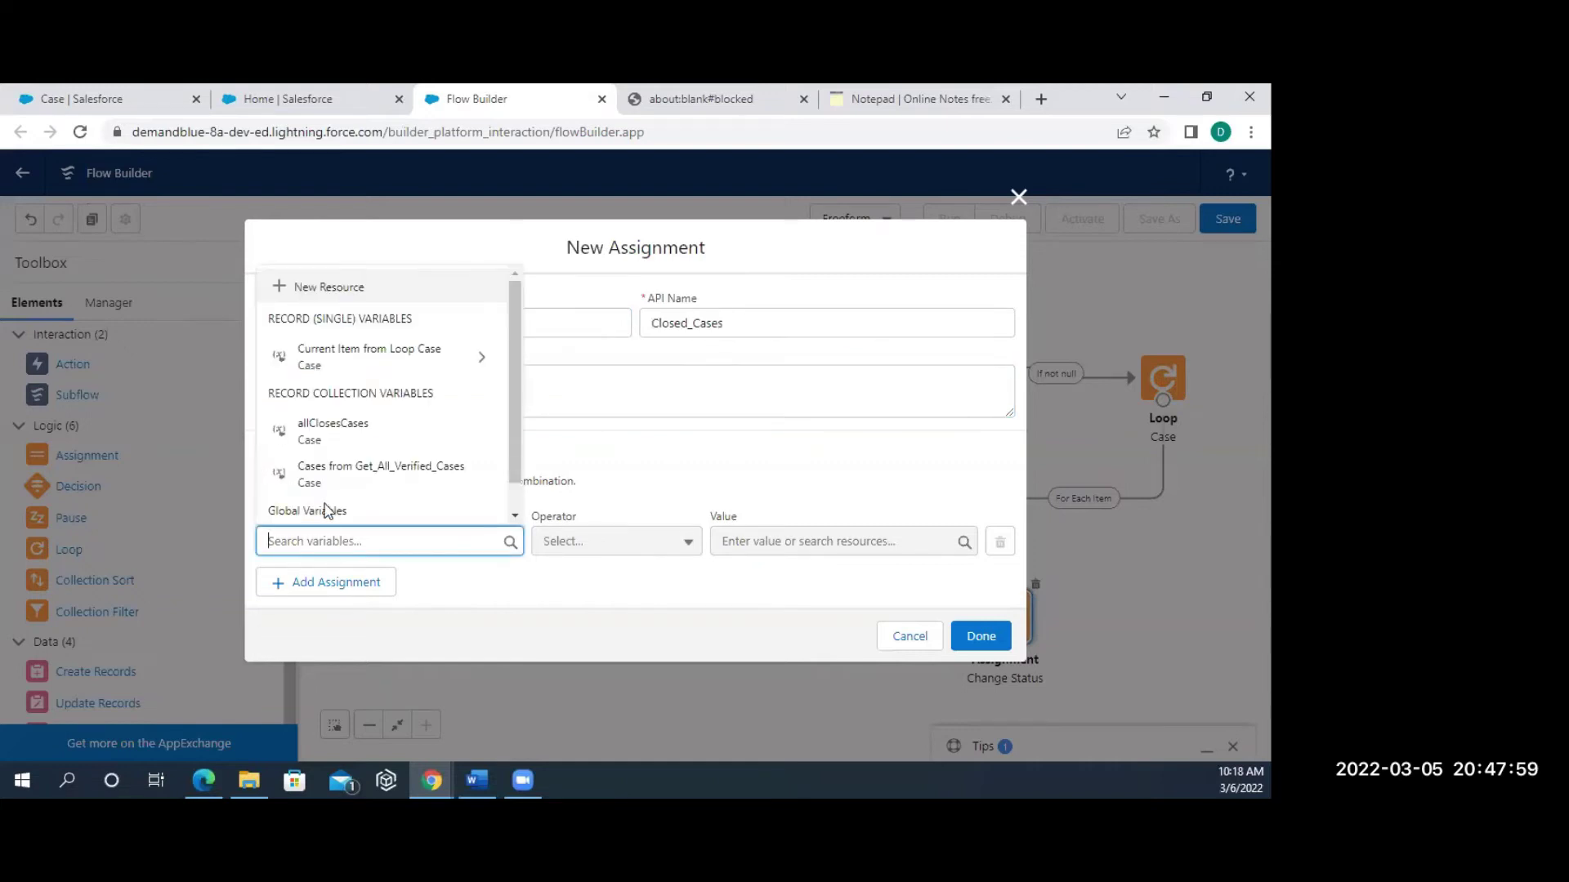
pyautogui.click(317, 433)
pyautogui.click(654, 549)
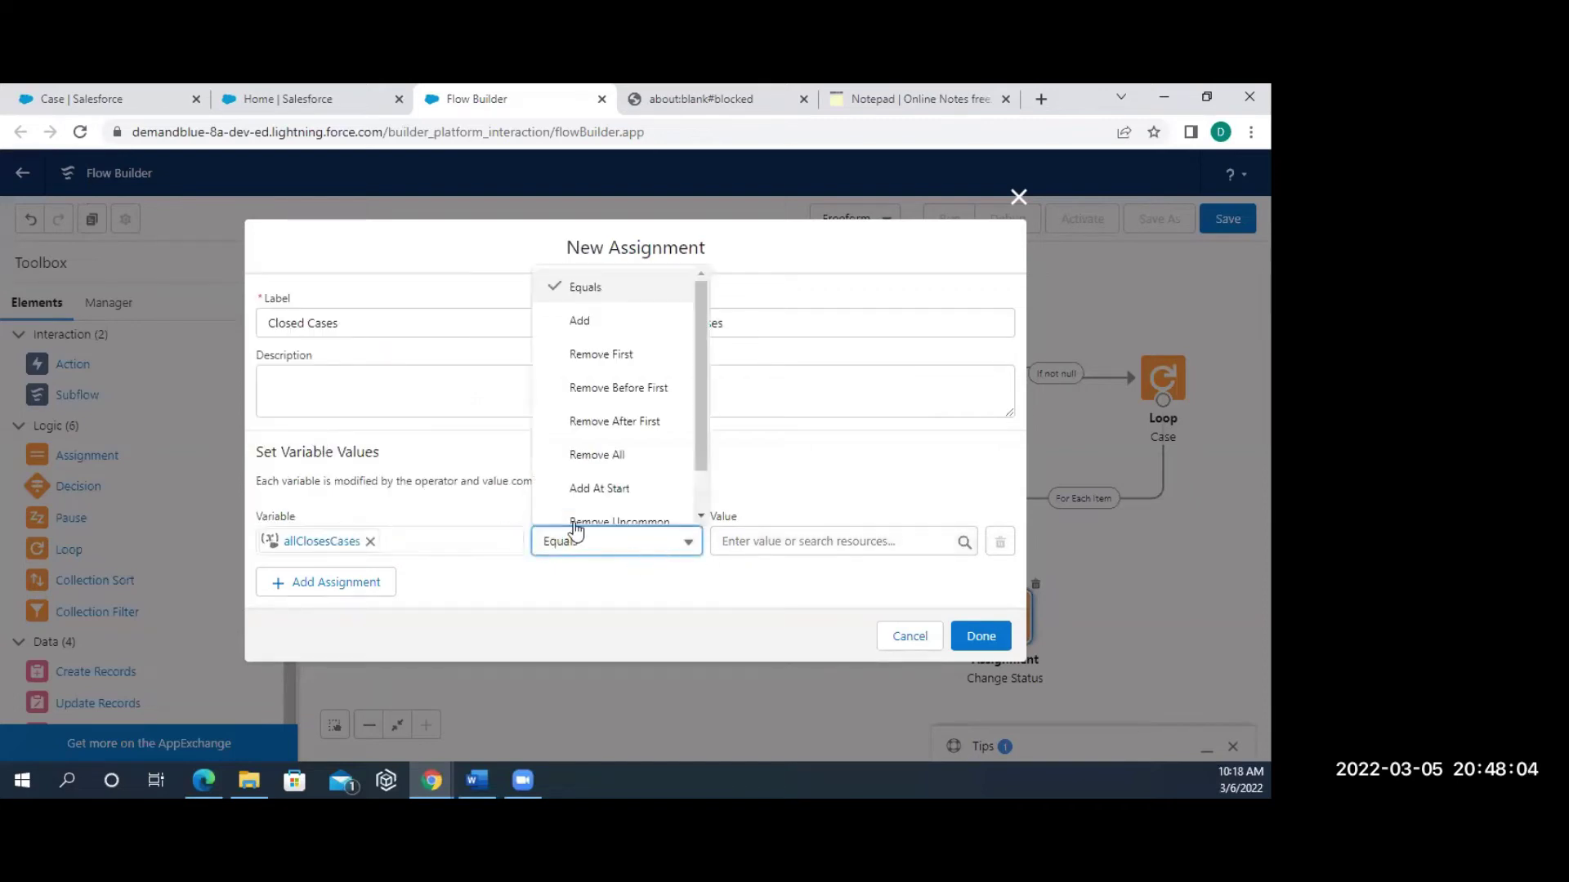
pyautogui.click(602, 321)
pyautogui.click(768, 542)
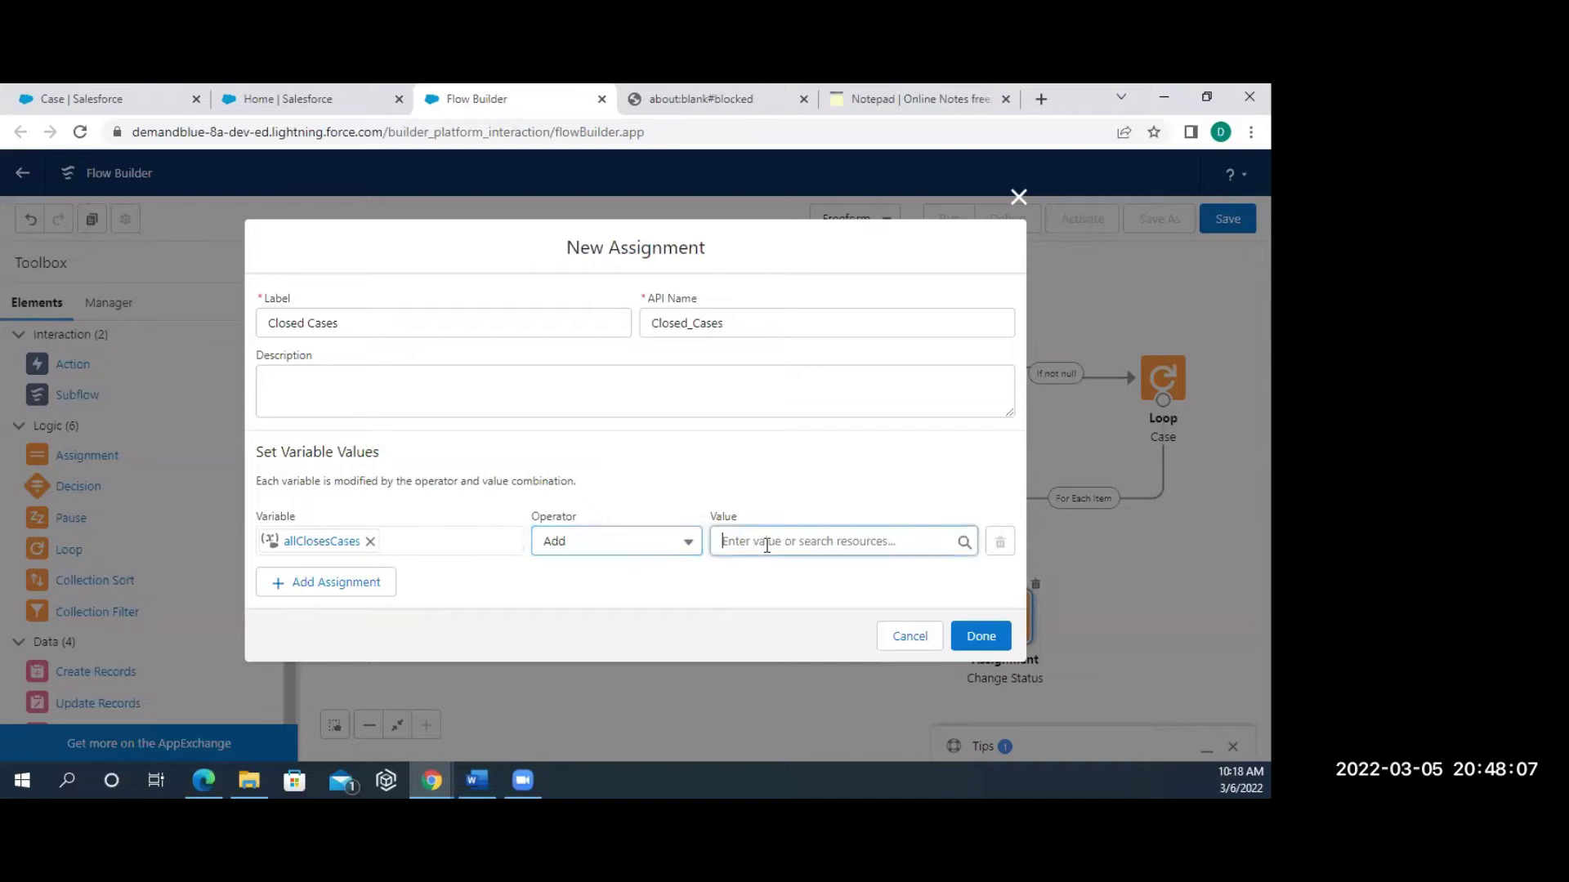
pyautogui.write('{!Case}')
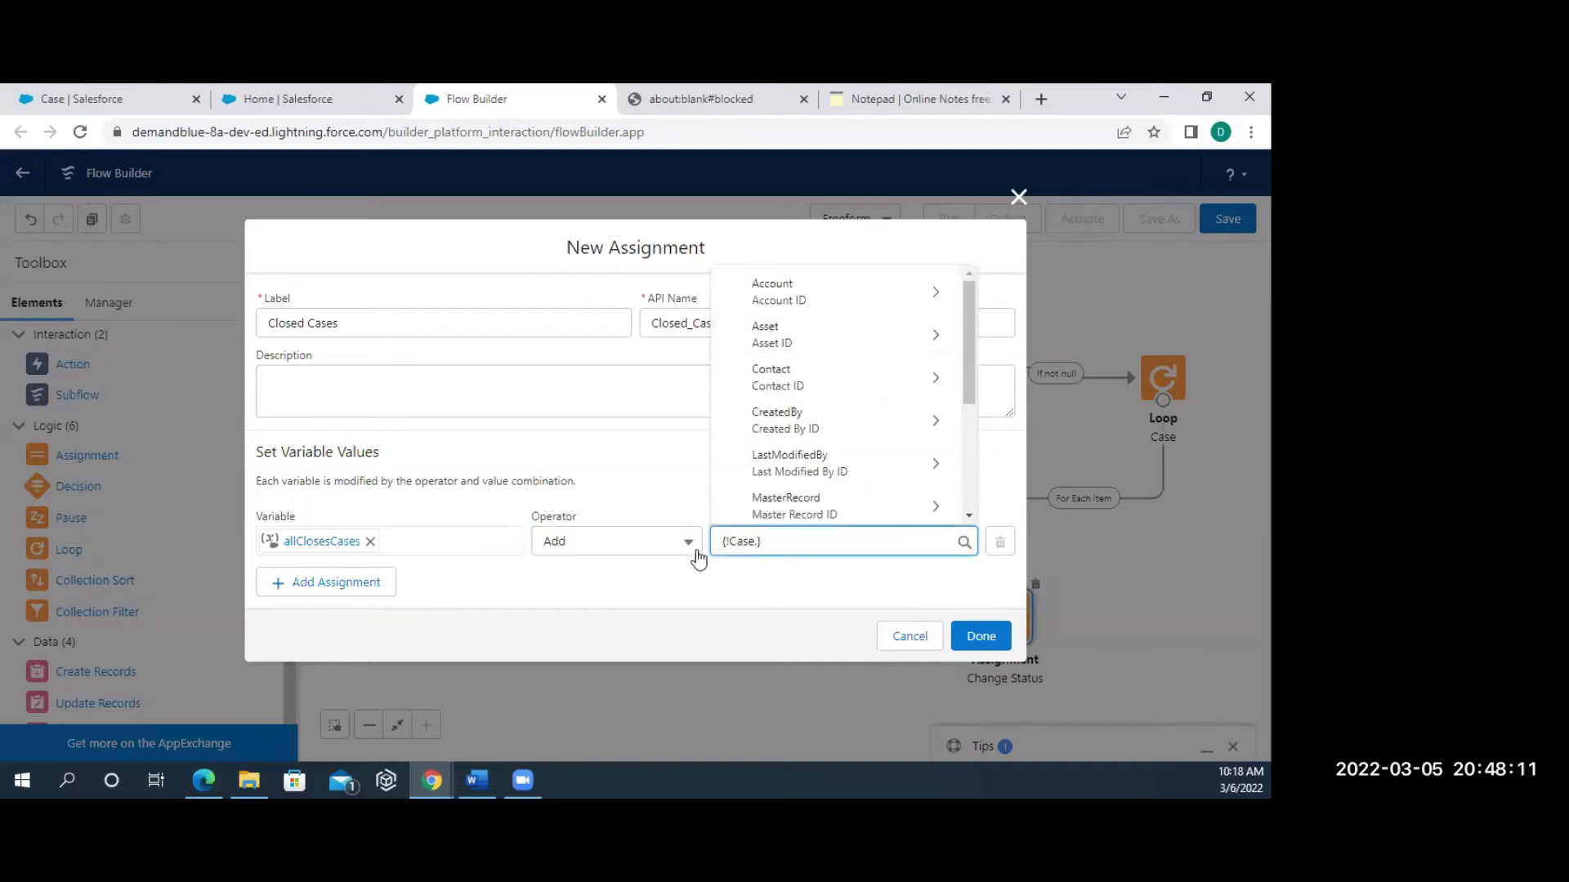
pyautogui.write('.')
pyautogui.press('BackSpace')
pyautogui.press('BackSpace')
pyautogui.press('BackSpace')
pyautogui.press('BackSpace')
pyautogui.press('BackSpace')
pyautogui.press('BackSpace')
pyautogui.press('BackSpace')
pyautogui.press('BackSpace')
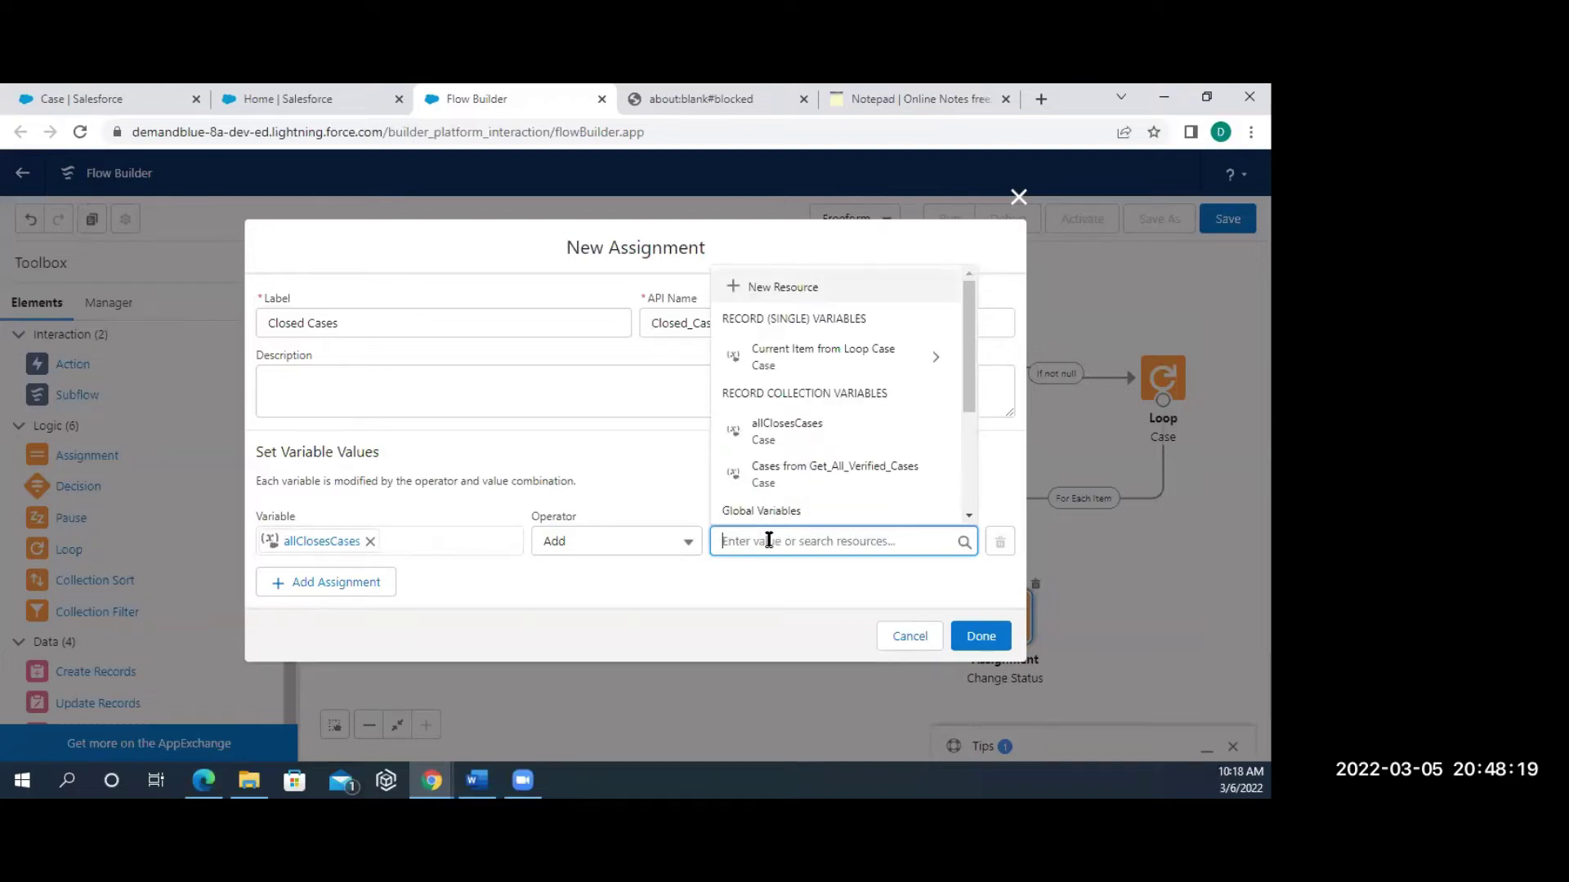
# Look through the related Case fields offered for the loop's current item as the assignment value, and clear the value.
pyautogui.click(812, 368)
pyautogui.write('.')
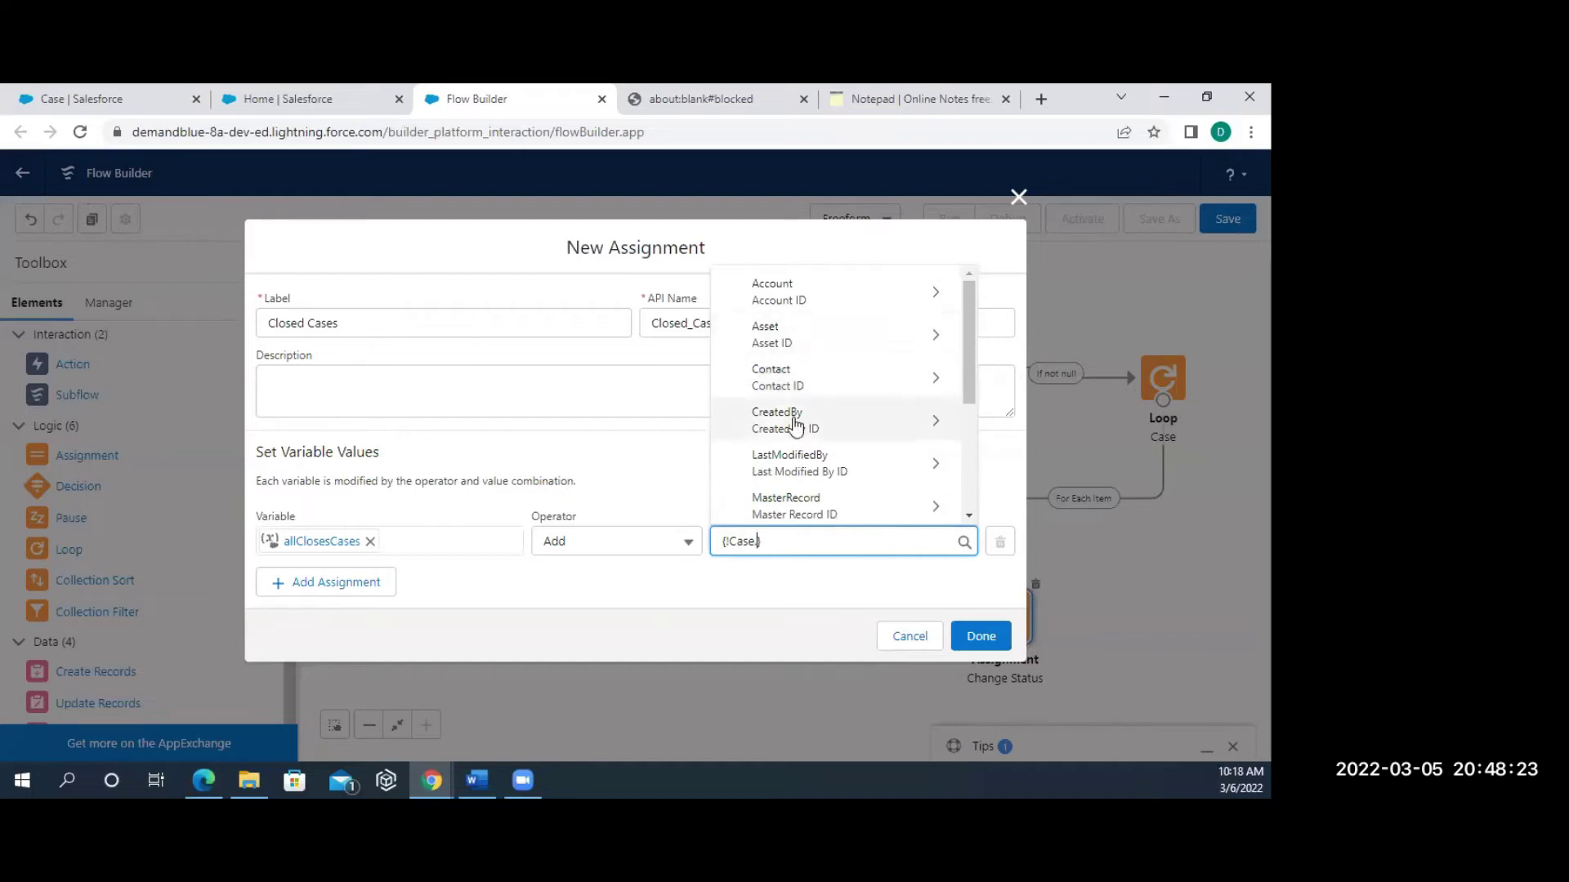
pyautogui.scroll(-3, 796, 424)
pyautogui.scroll(-1, 795, 424)
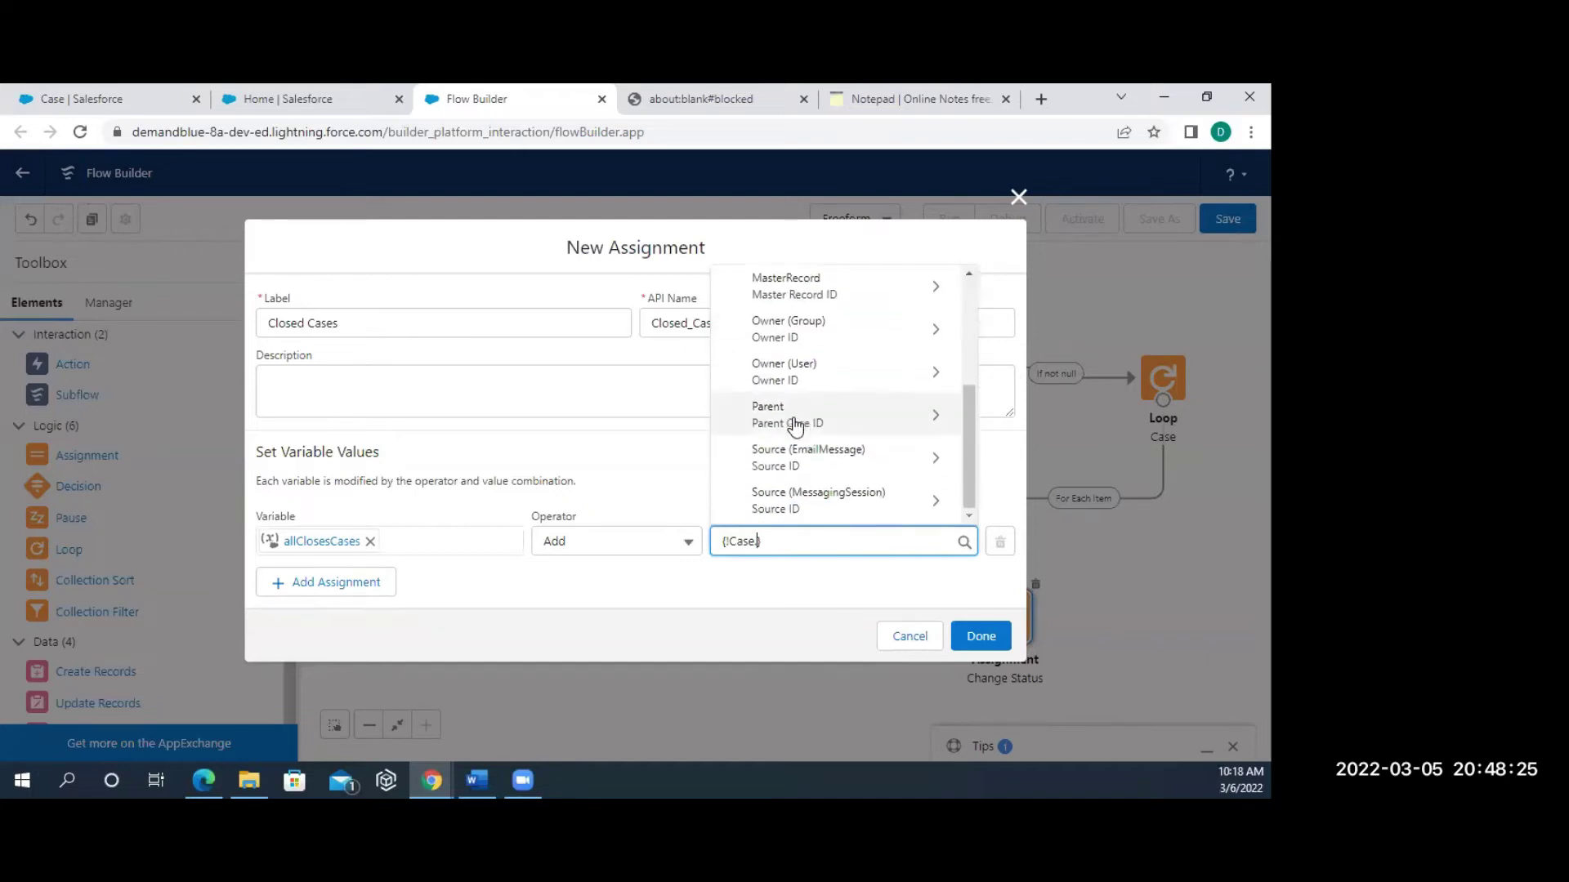
pyautogui.scroll(3, 795, 425)
pyautogui.scroll(-3, 795, 426)
pyautogui.scroll(5, 796, 425)
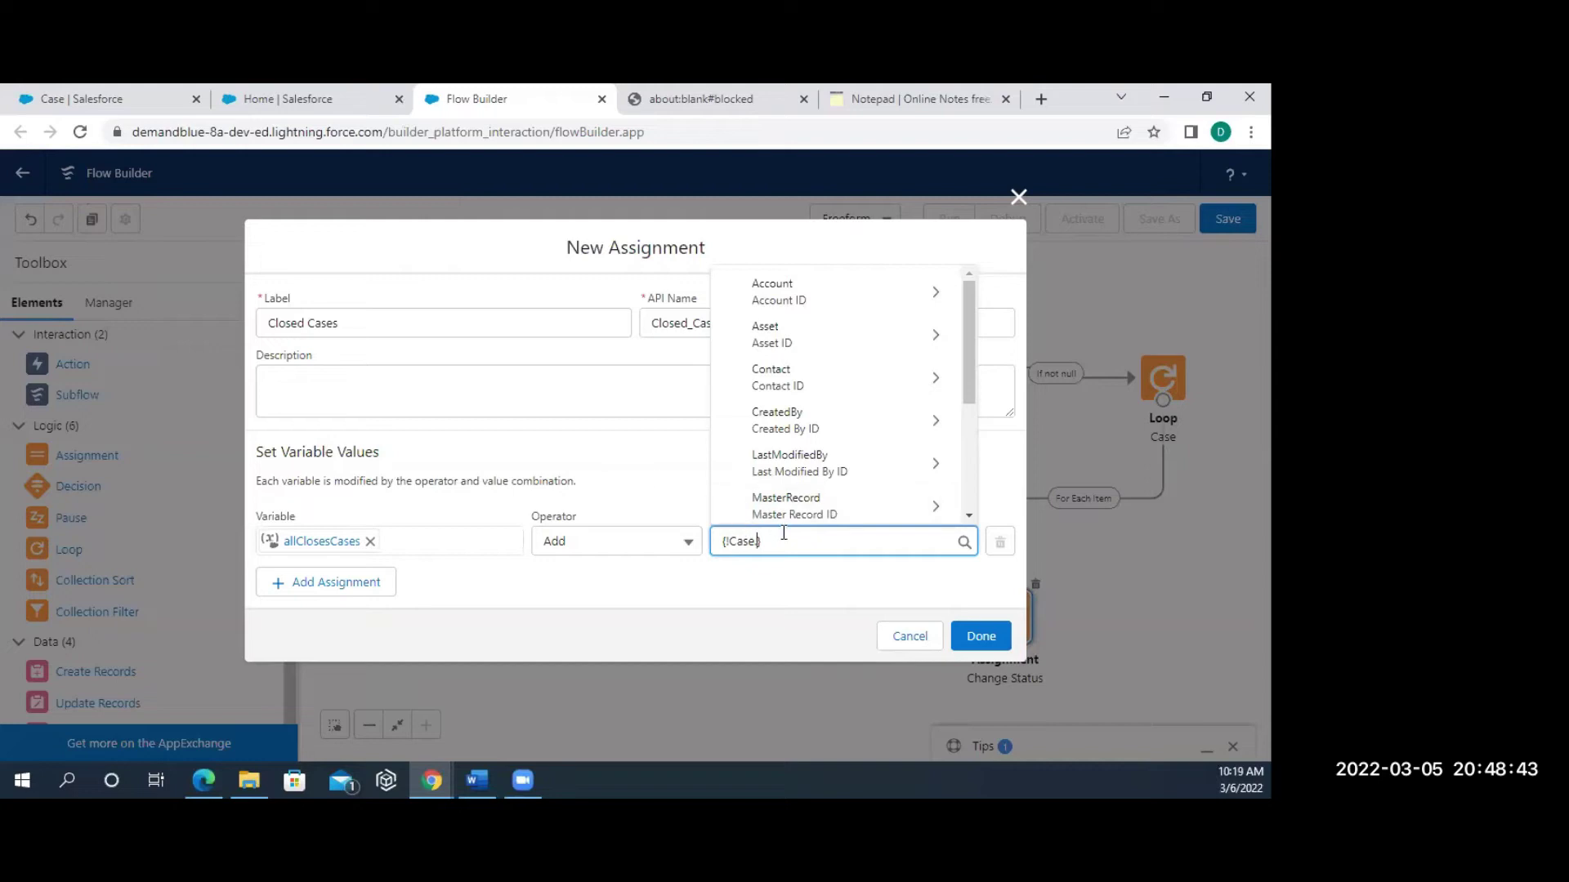
pyautogui.press('BackSpace')
pyautogui.press('BackSpace')
pyautogui.press('BackSpace')
pyautogui.press('BackSpace')
pyautogui.press('BackSpace')
pyautogui.press('BackSpace')
pyautogui.press('BackSpace')
pyautogui.press('BackSpace')
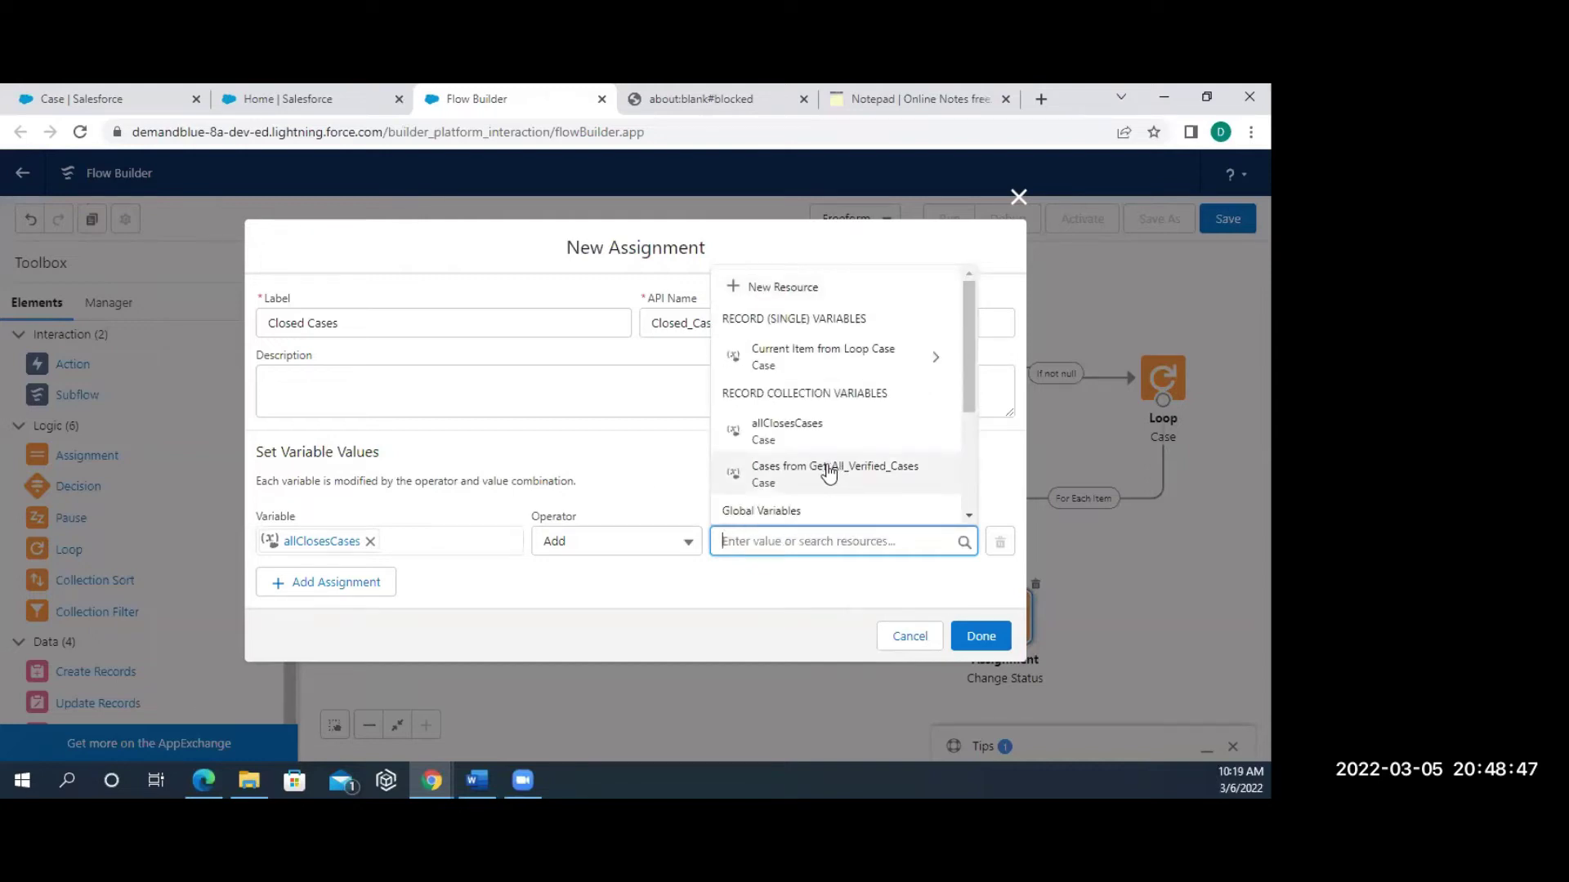
# Set the assignment value to the loop's current item, {!Case}, without any field, and finish the Closed Cases element.
pyautogui.click(851, 358)
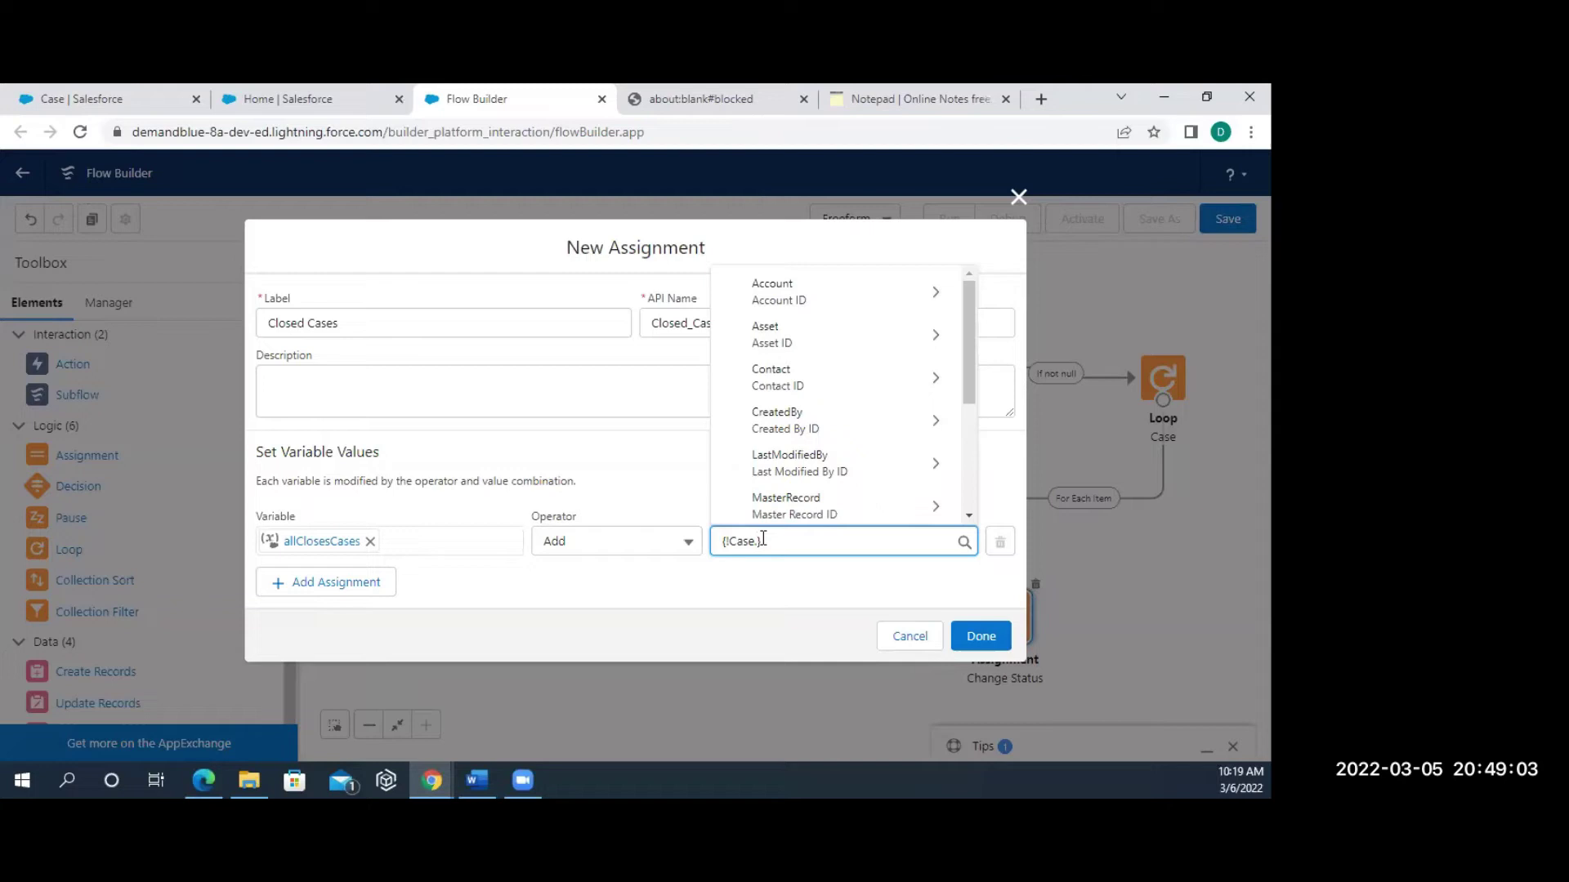
pyautogui.press('BackSpace')
pyautogui.press('BackSpace')
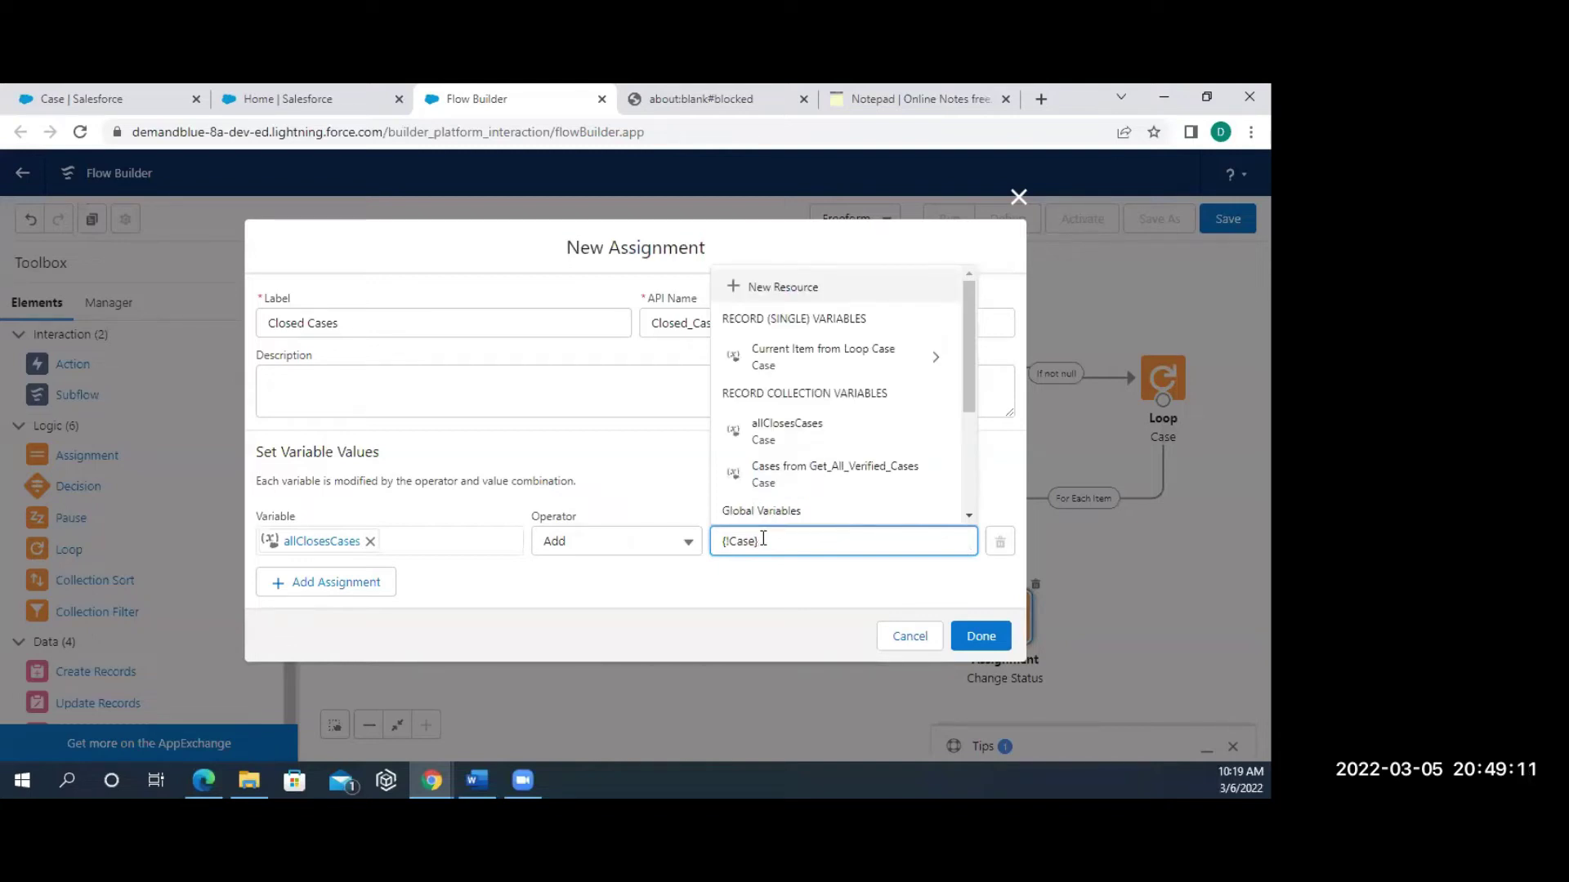
pyautogui.write('.')
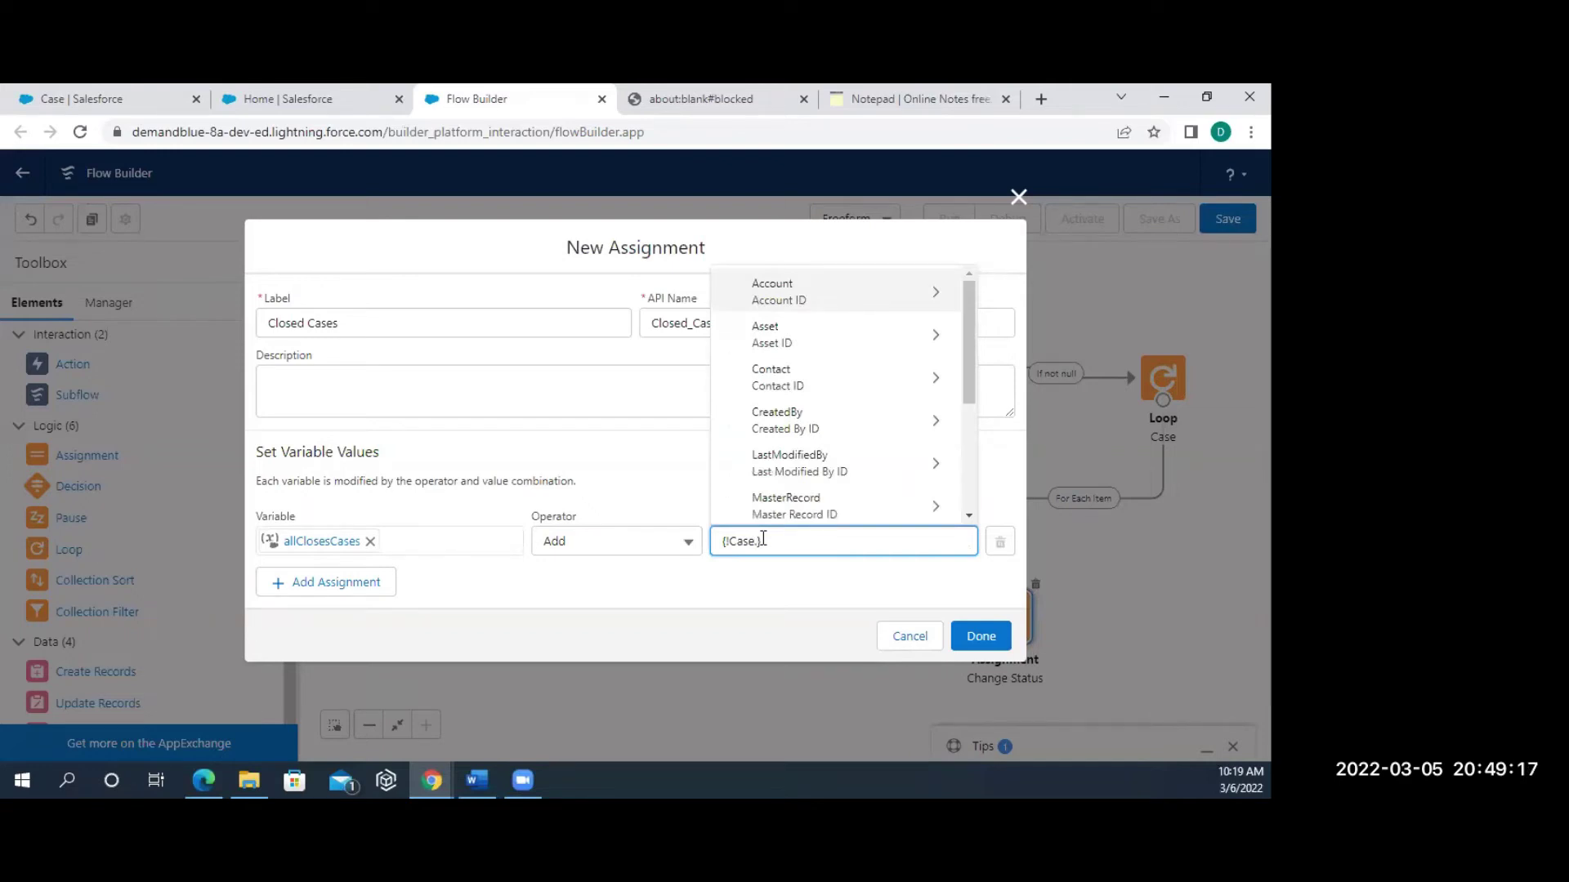
pyautogui.press('BackSpace')
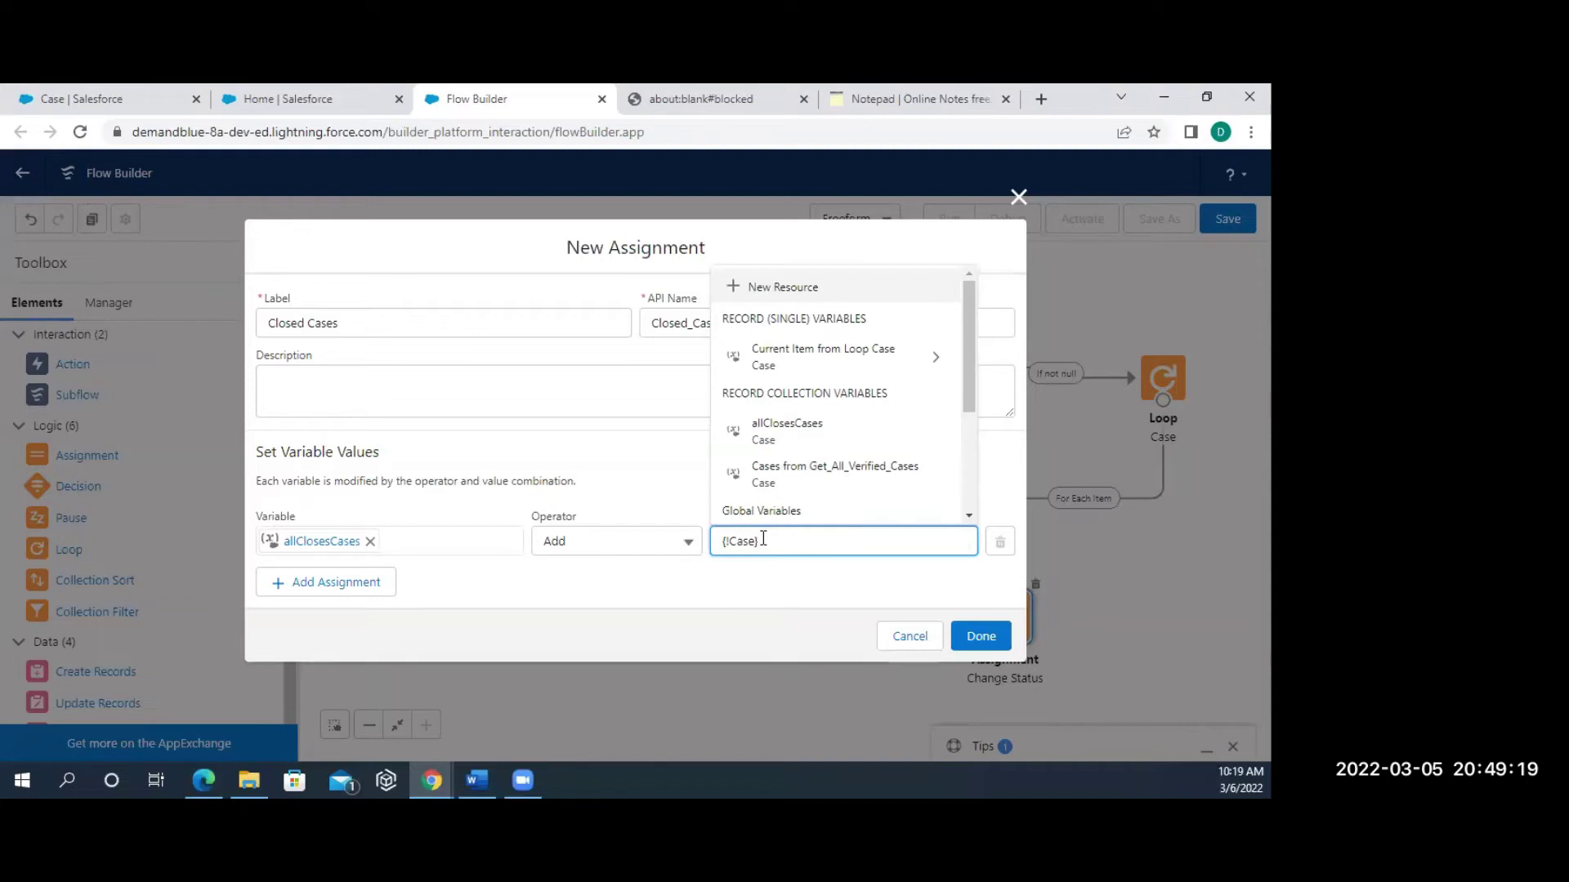
pyautogui.click(977, 633)
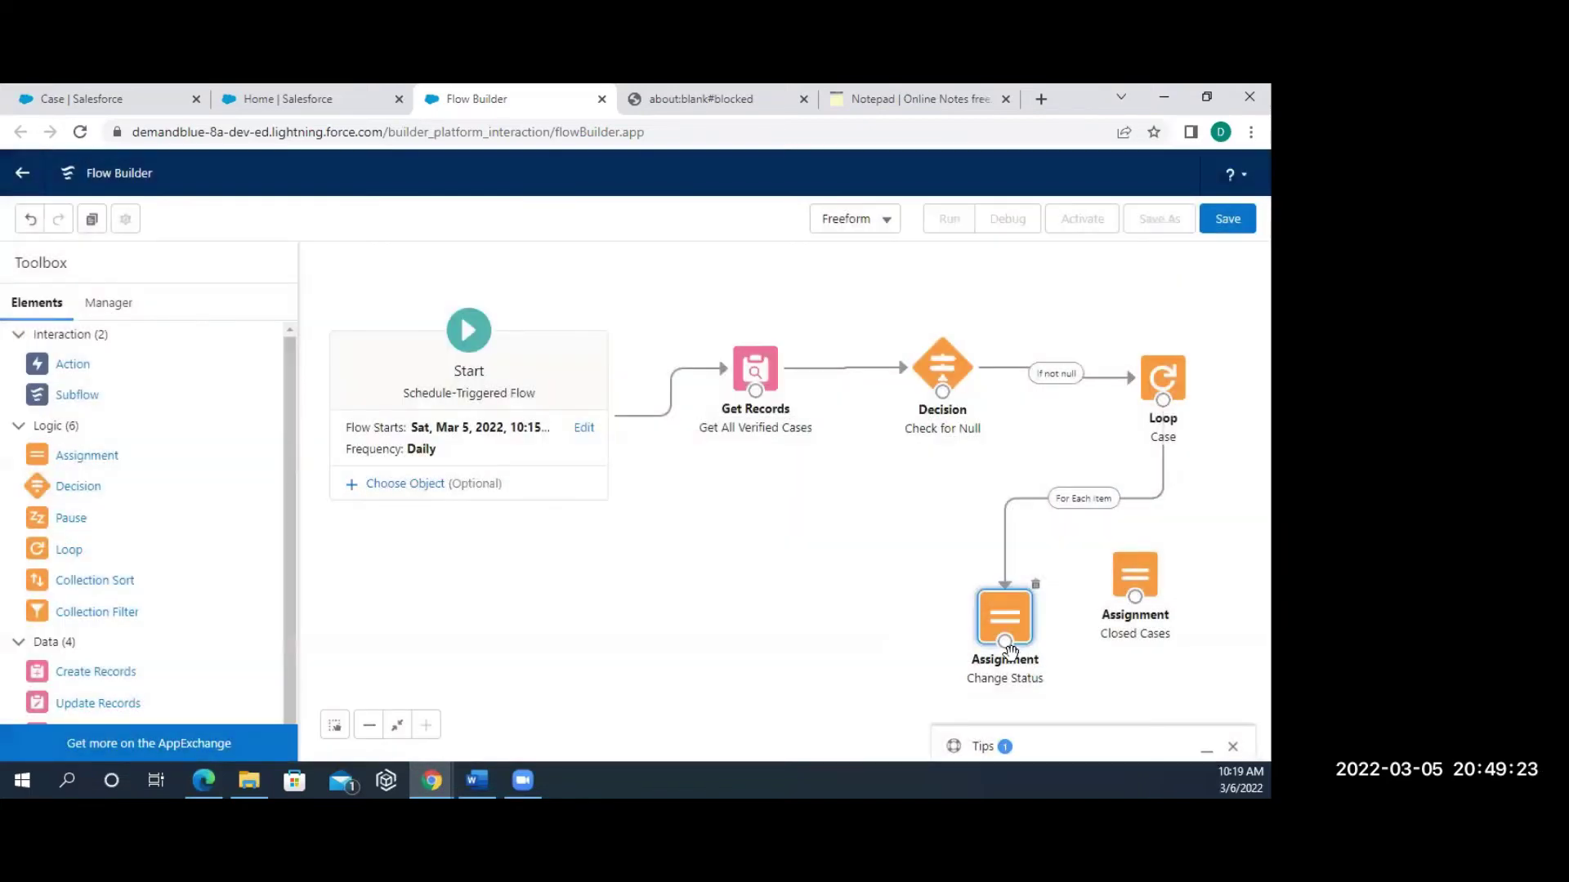
# Connect Change Status to Closed Cases and Closed Cases back to the Loop, placing Closed Cases level with Change Status.
pyautogui.moveTo(1006, 643); pyautogui.dragTo(1163, 380)
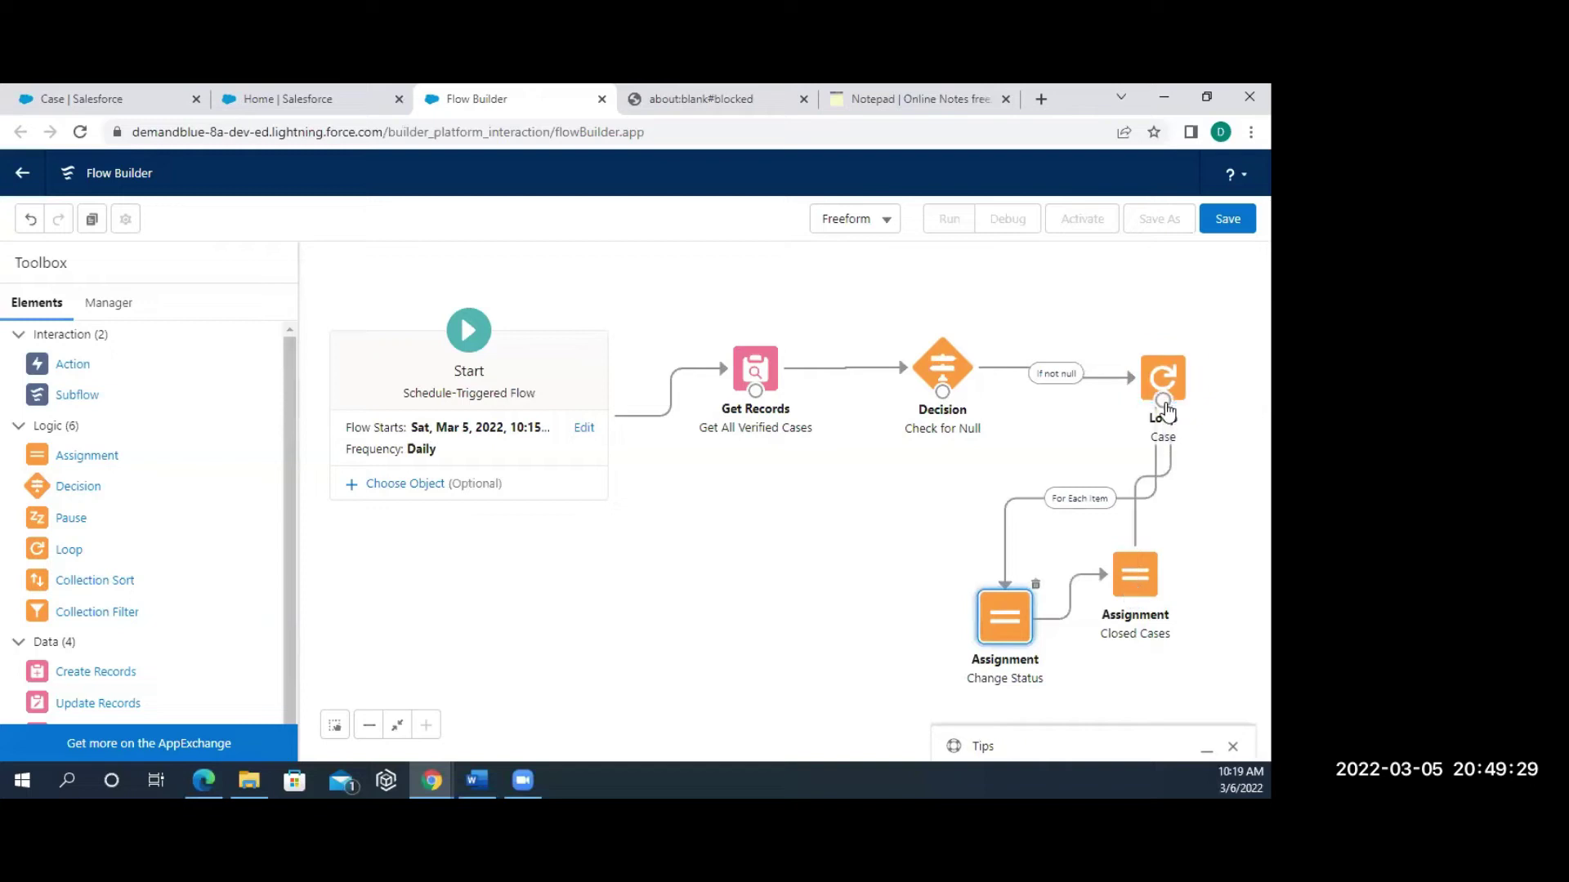
pyautogui.moveTo(1139, 597); pyautogui.dragTo(1223, 635)
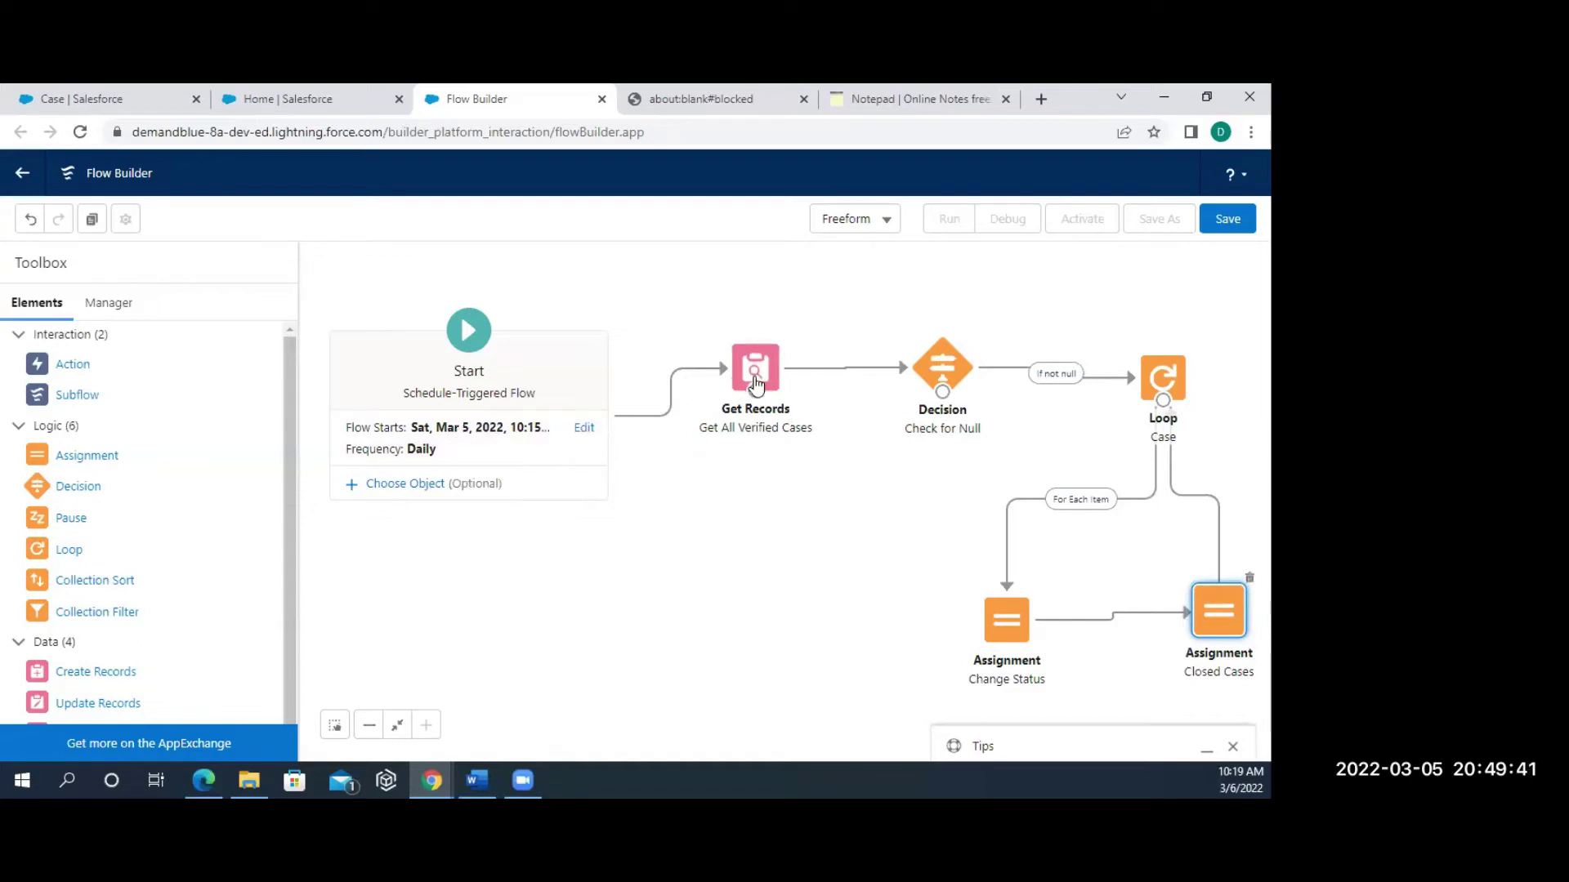
# Add an Update Records element labelled Updated Cases that updates the allClosesCases record collection.
pyautogui.click(756, 384)
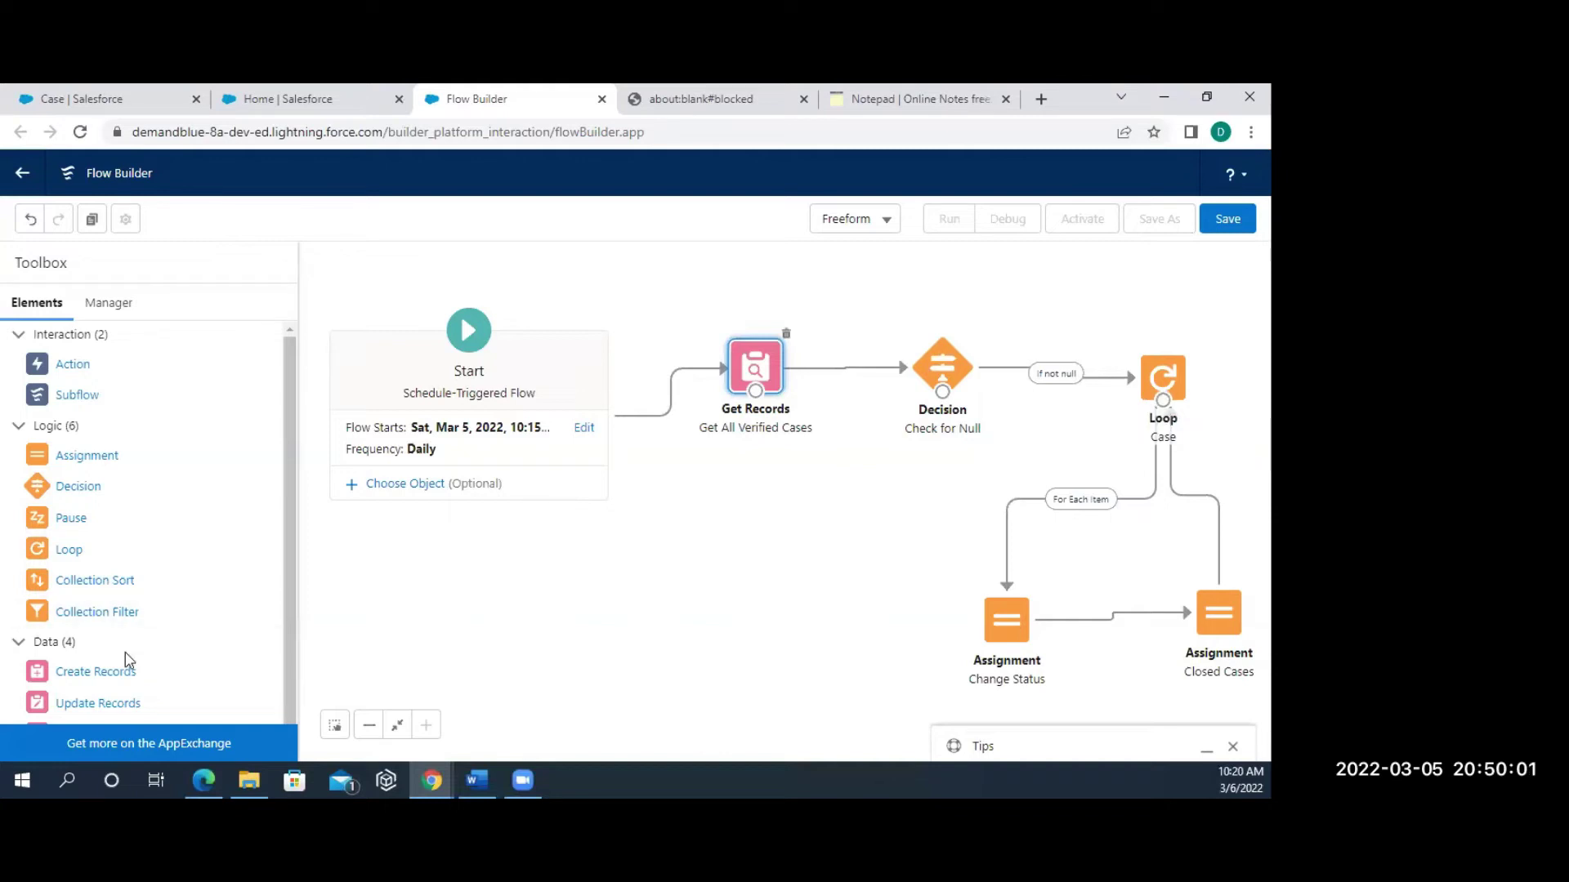
pyautogui.moveTo(94, 713); pyautogui.dragTo(514, 605)
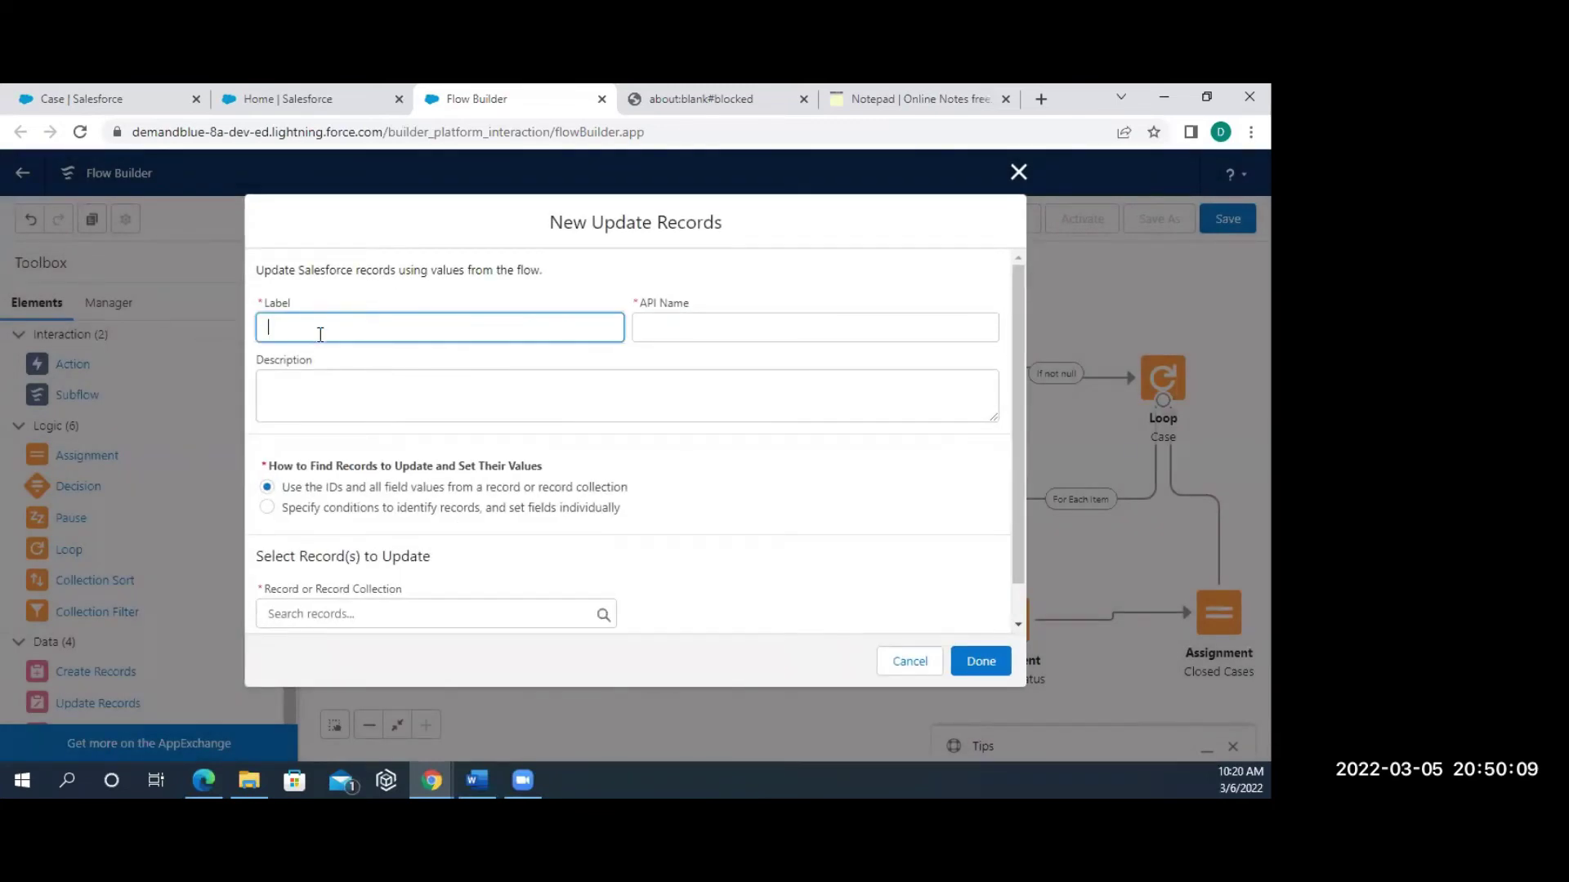
pyautogui.write('Updated Cases')
pyautogui.click(320, 376)
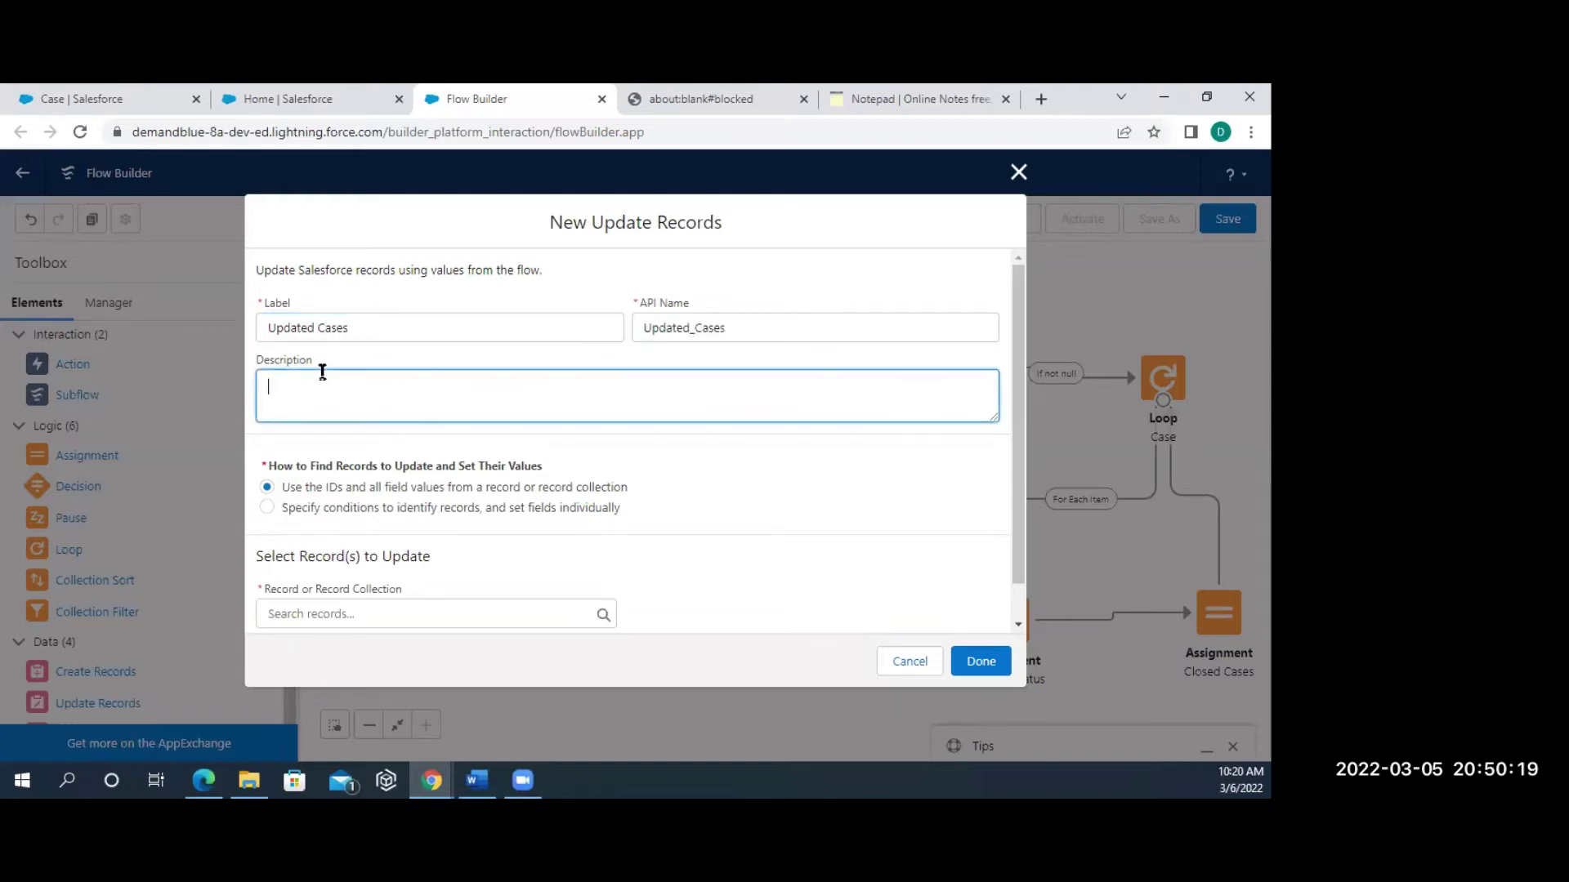
pyautogui.scroll(-1, 390, 506)
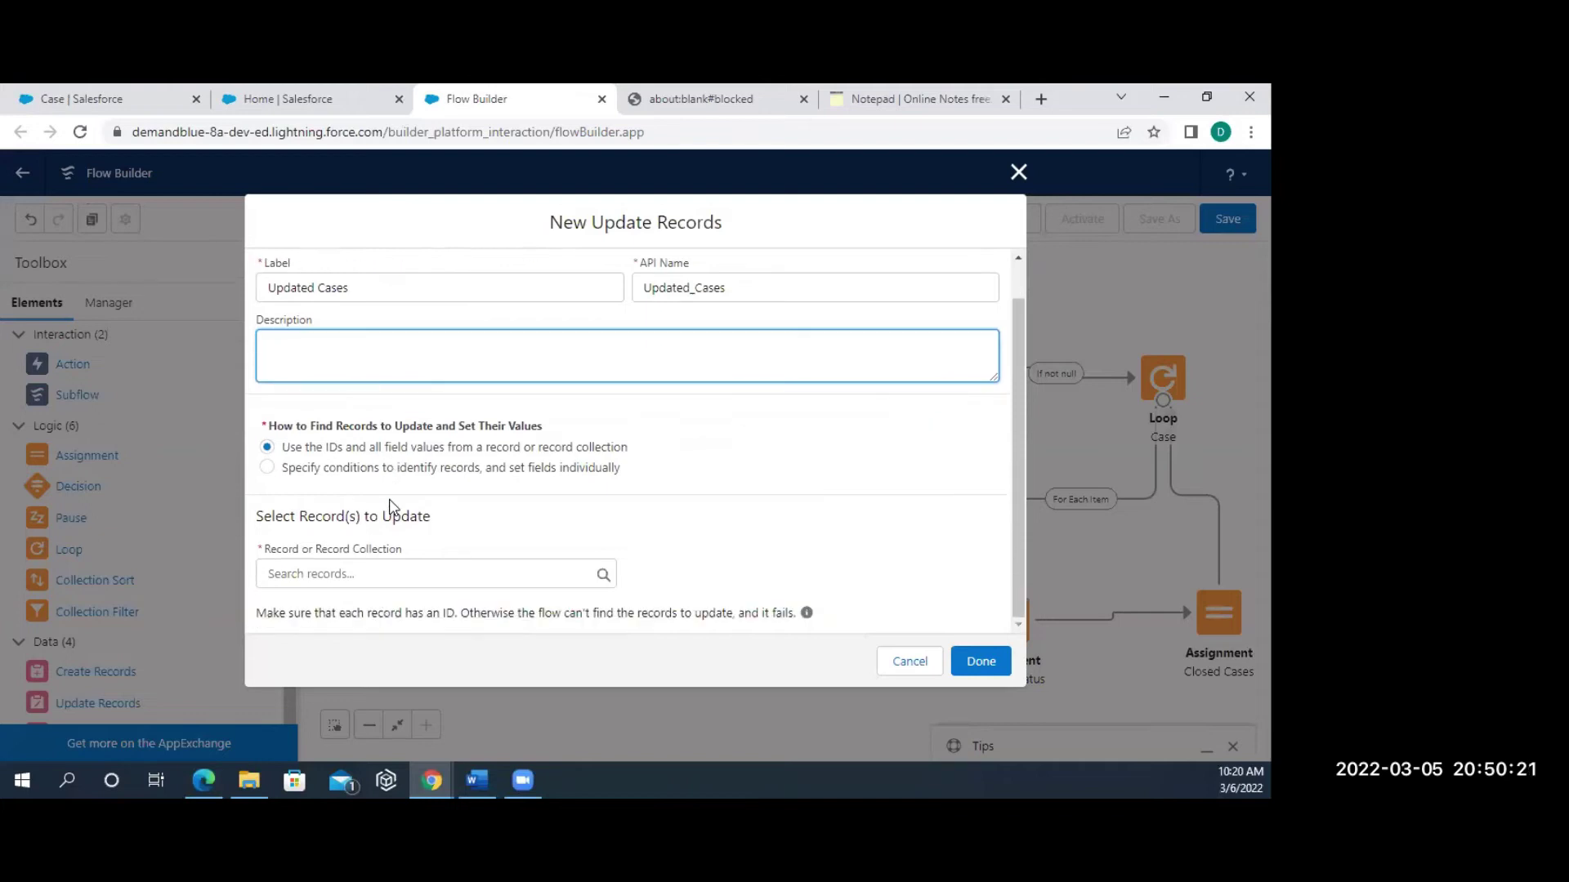
pyautogui.click(324, 573)
pyautogui.click(339, 502)
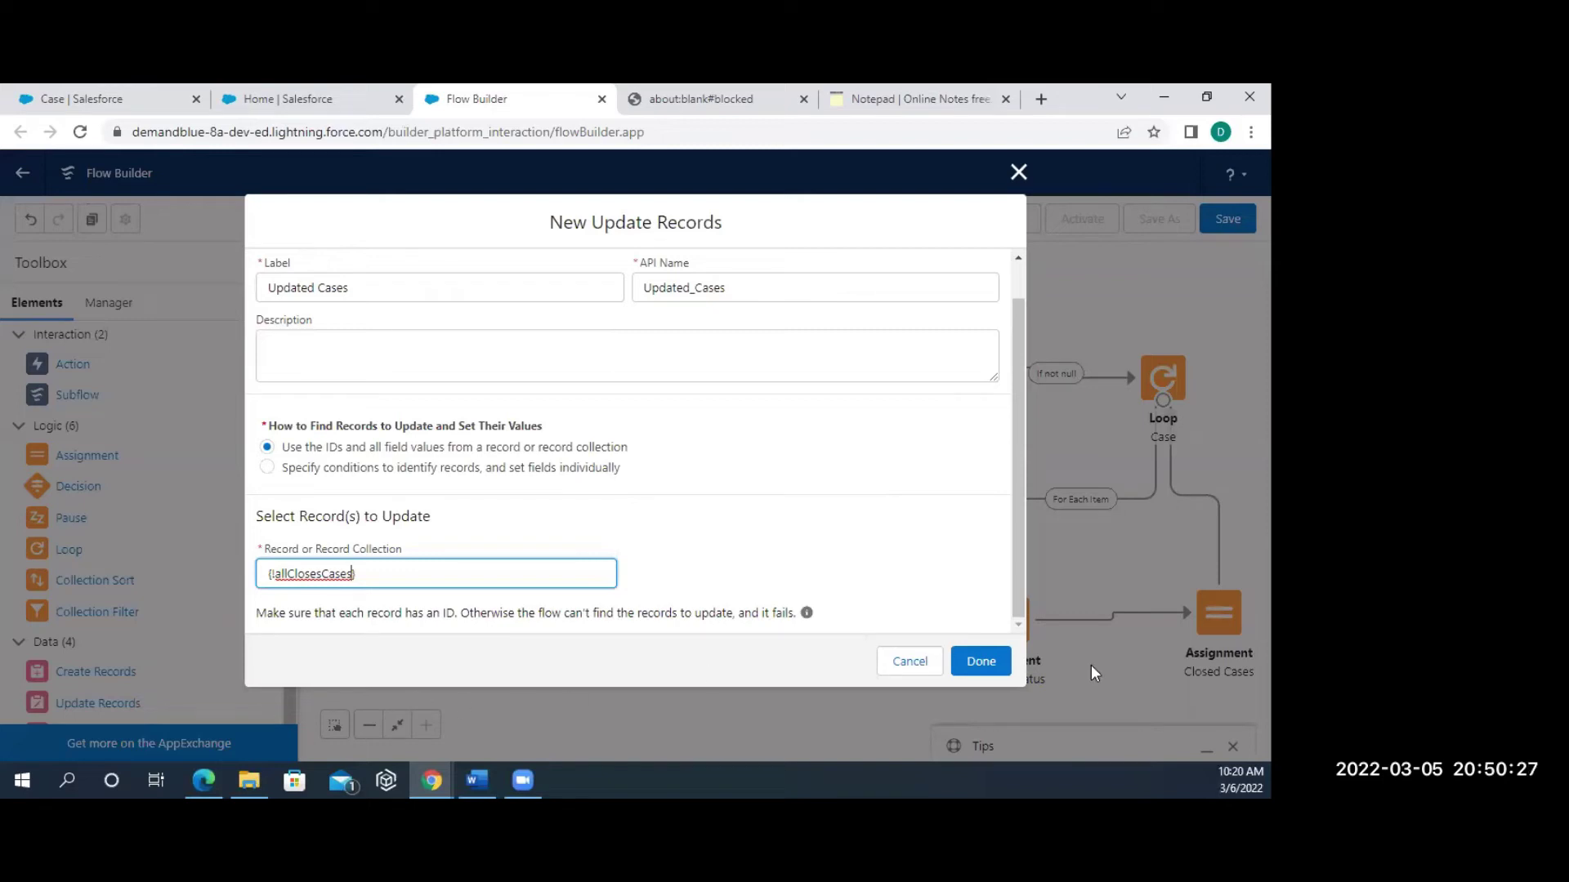
pyautogui.click(992, 661)
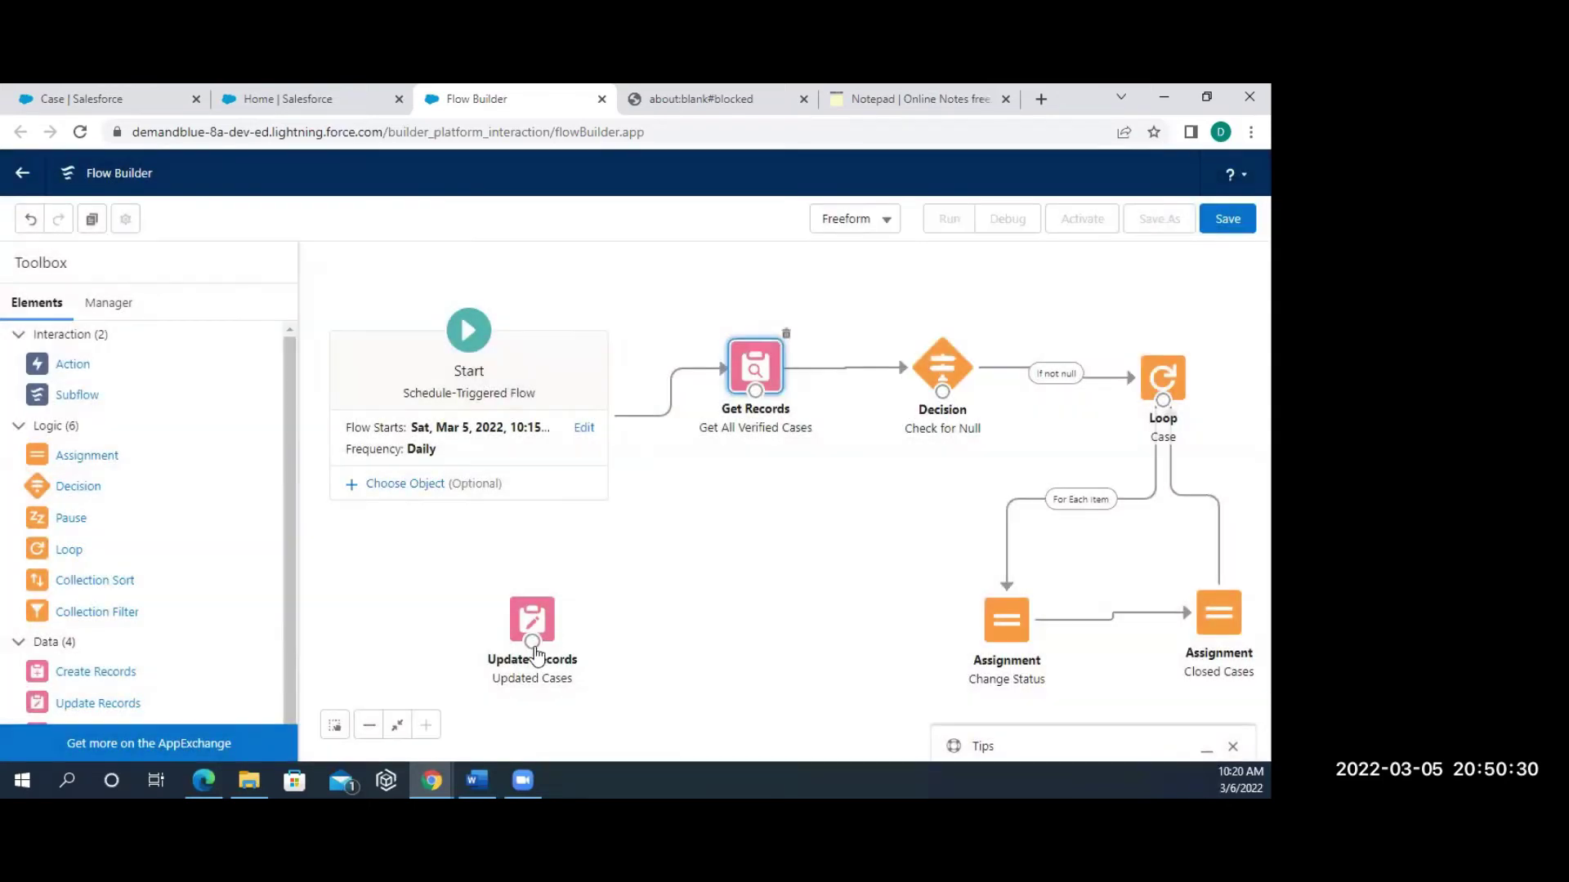
# Connect the Updated Cases element to the Case loop and move it closer to the assignments.
pyautogui.moveTo(532, 642); pyautogui.dragTo(1164, 411)
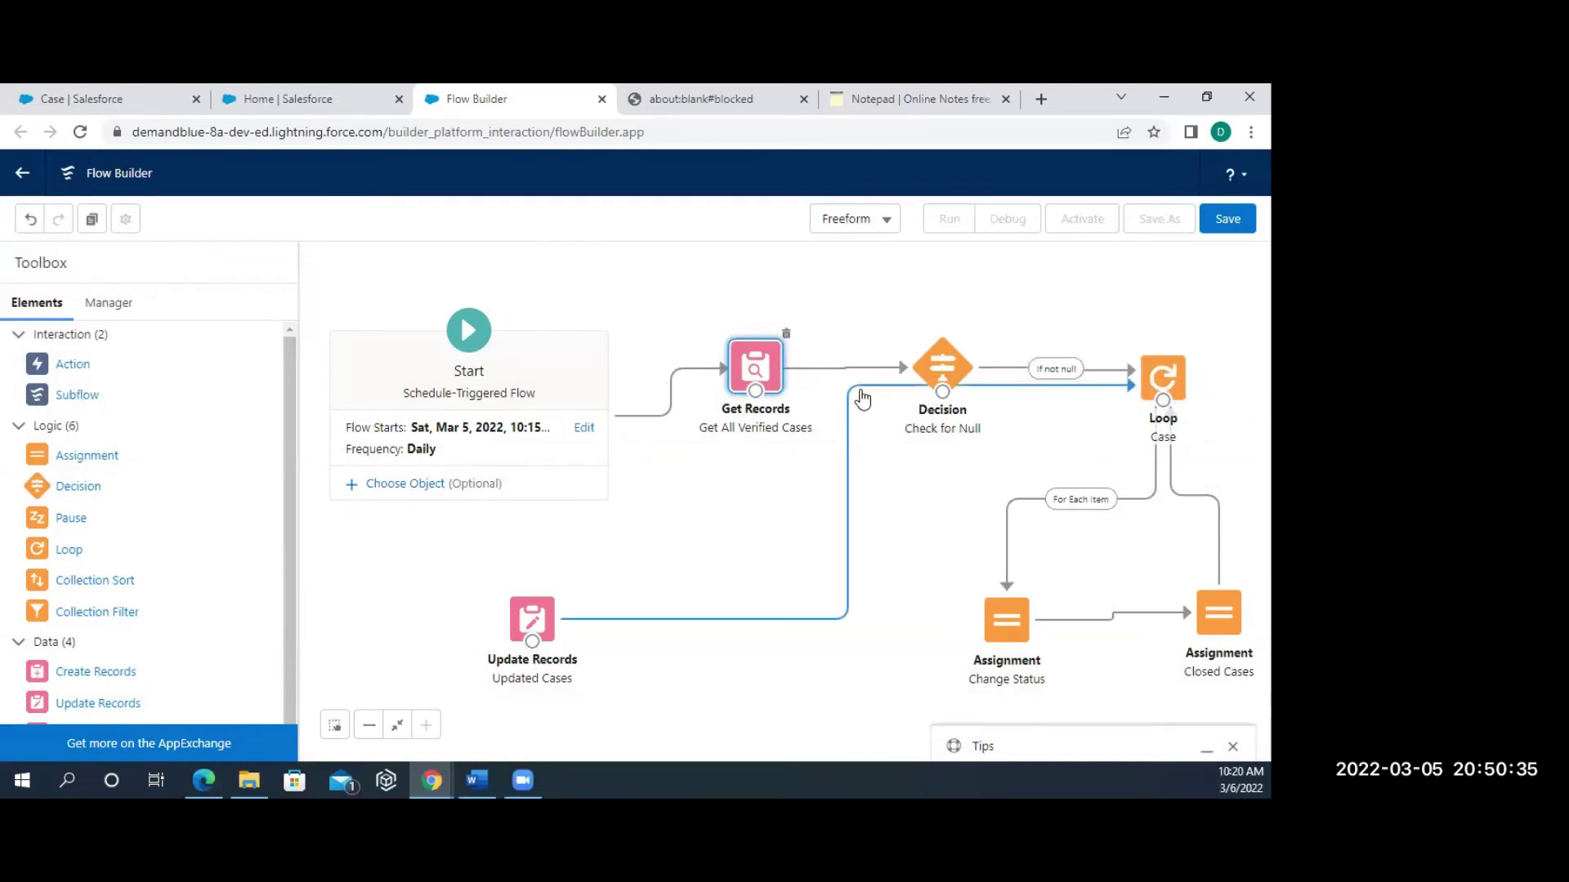
pyautogui.moveTo(862, 398)
pyautogui.mouseDown()
pyautogui.moveTo(874, 381)
pyautogui.moveTo(866, 393)
pyautogui.mouseUp()
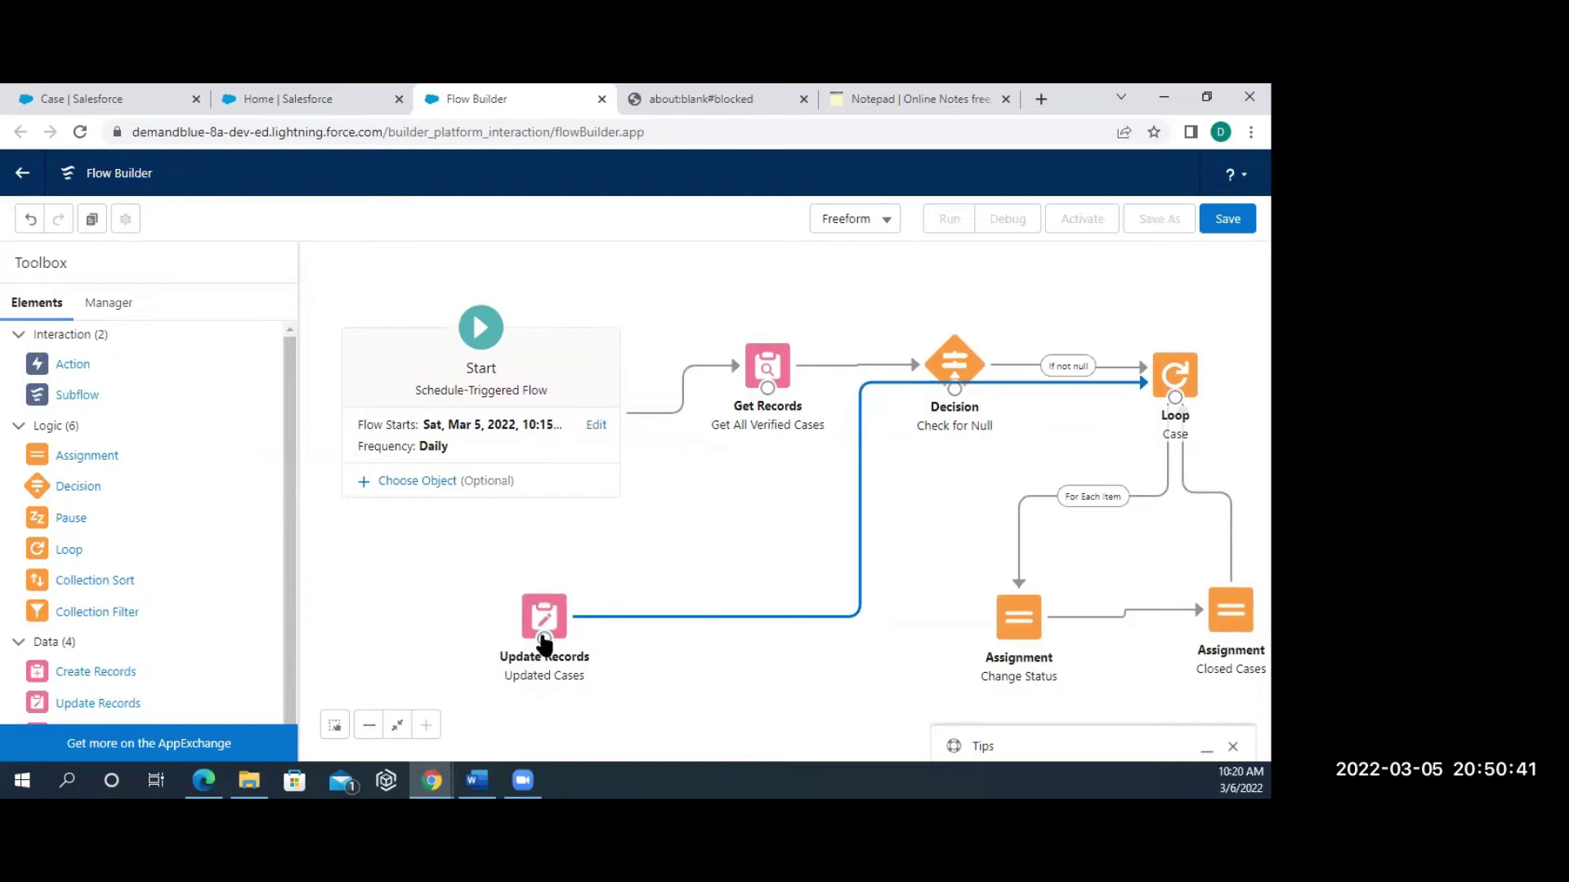
pyautogui.moveTo(544, 642); pyautogui.dragTo(707, 667)
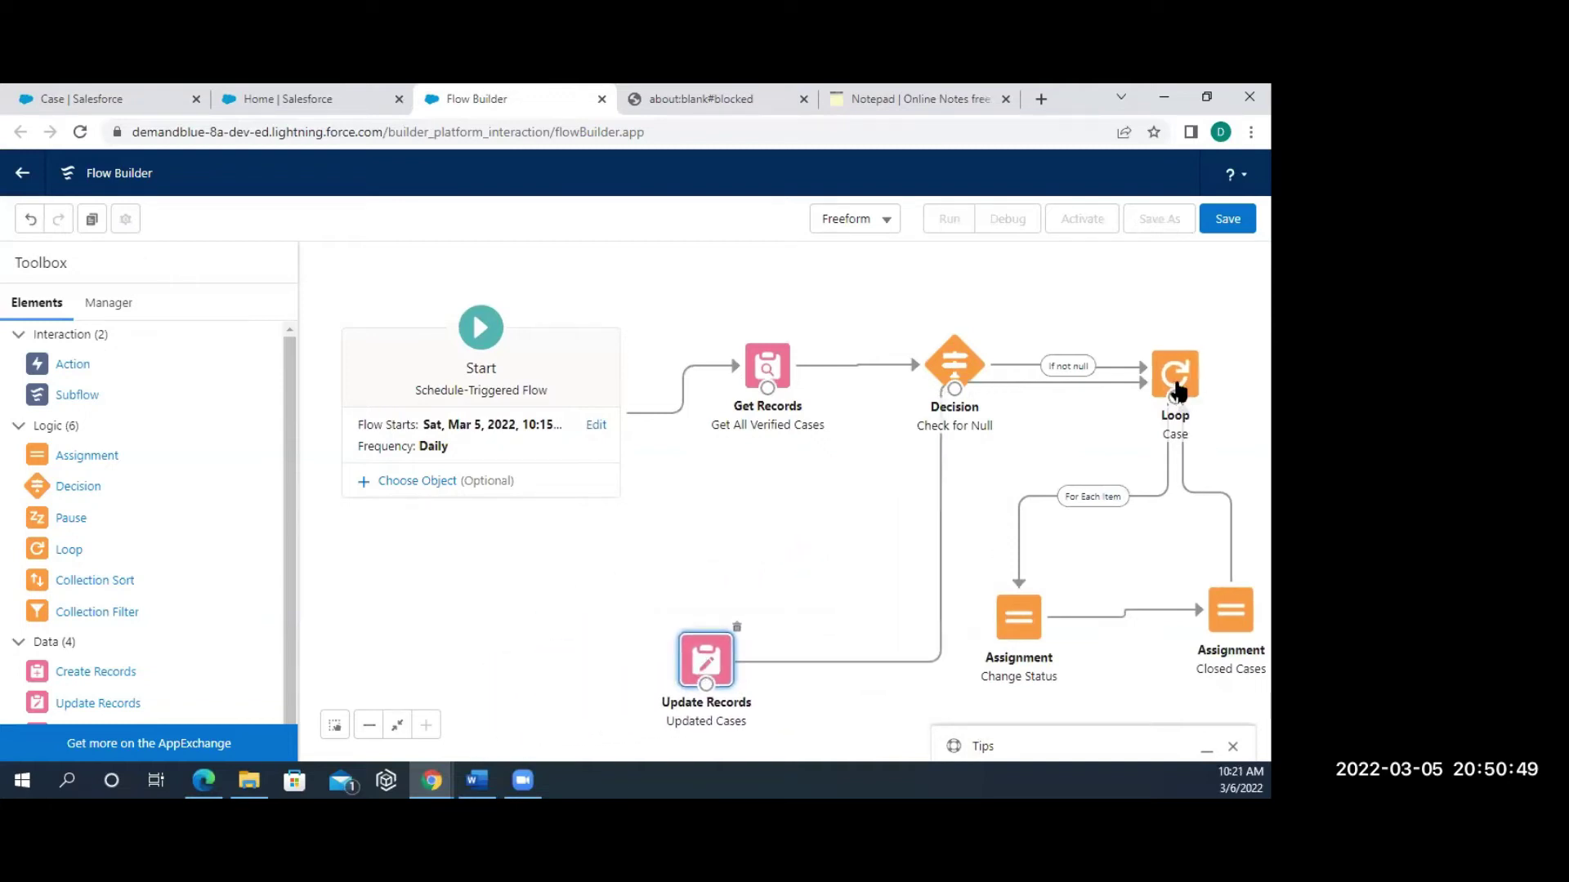
# Move the Case loop, the Check for Null decision and the Get All Verified Cases element higher on the canvas.
pyautogui.moveTo(1178, 393); pyautogui.dragTo(1172, 329)
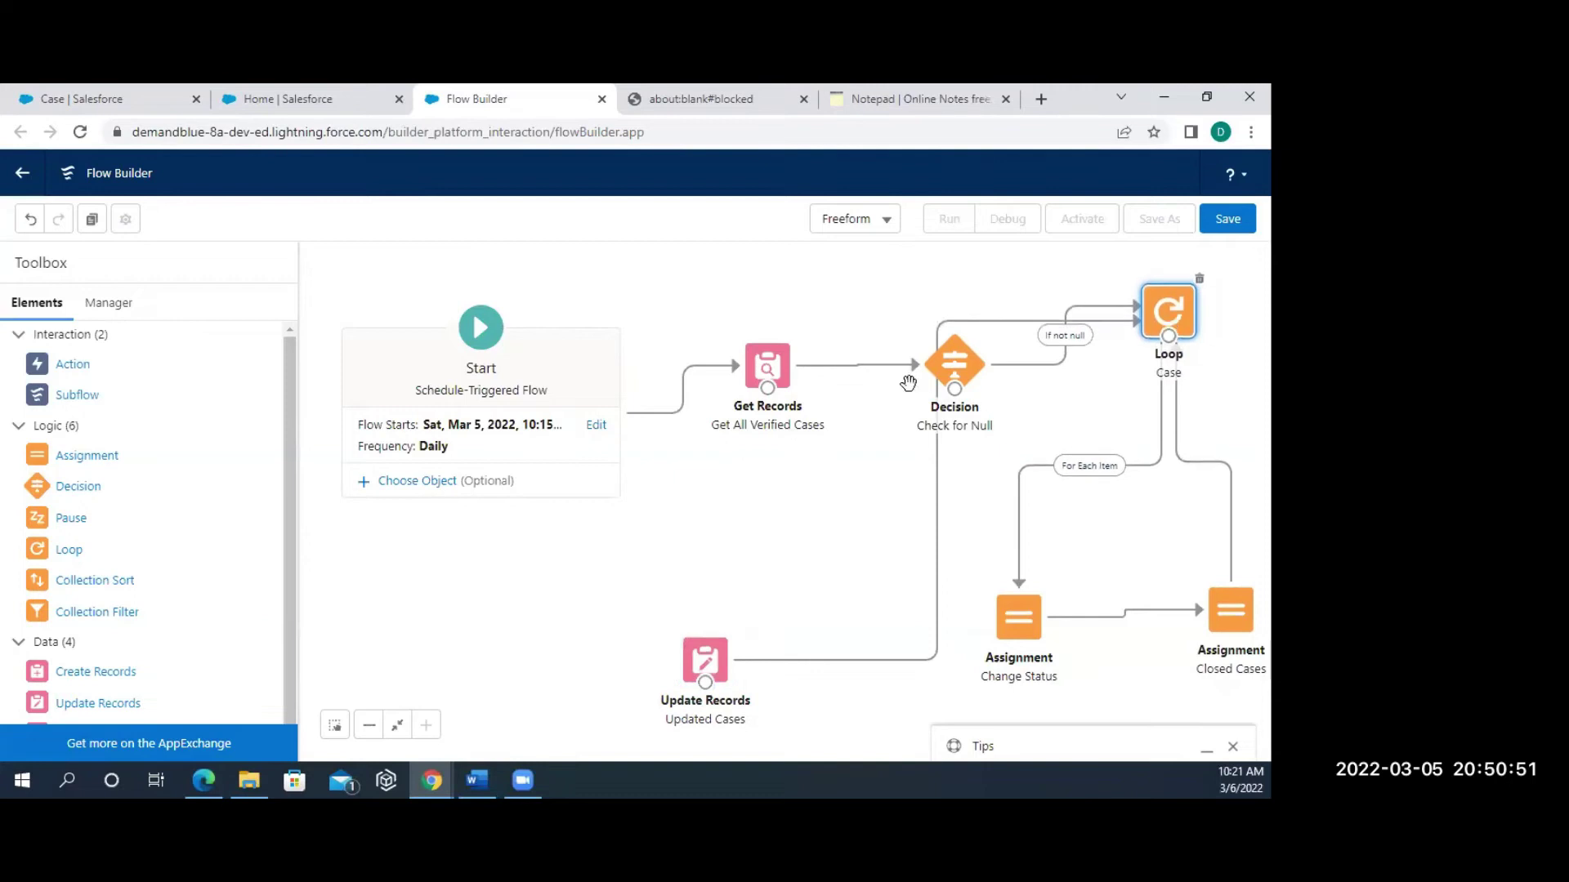
pyautogui.moveTo(964, 370); pyautogui.dragTo(850, 298)
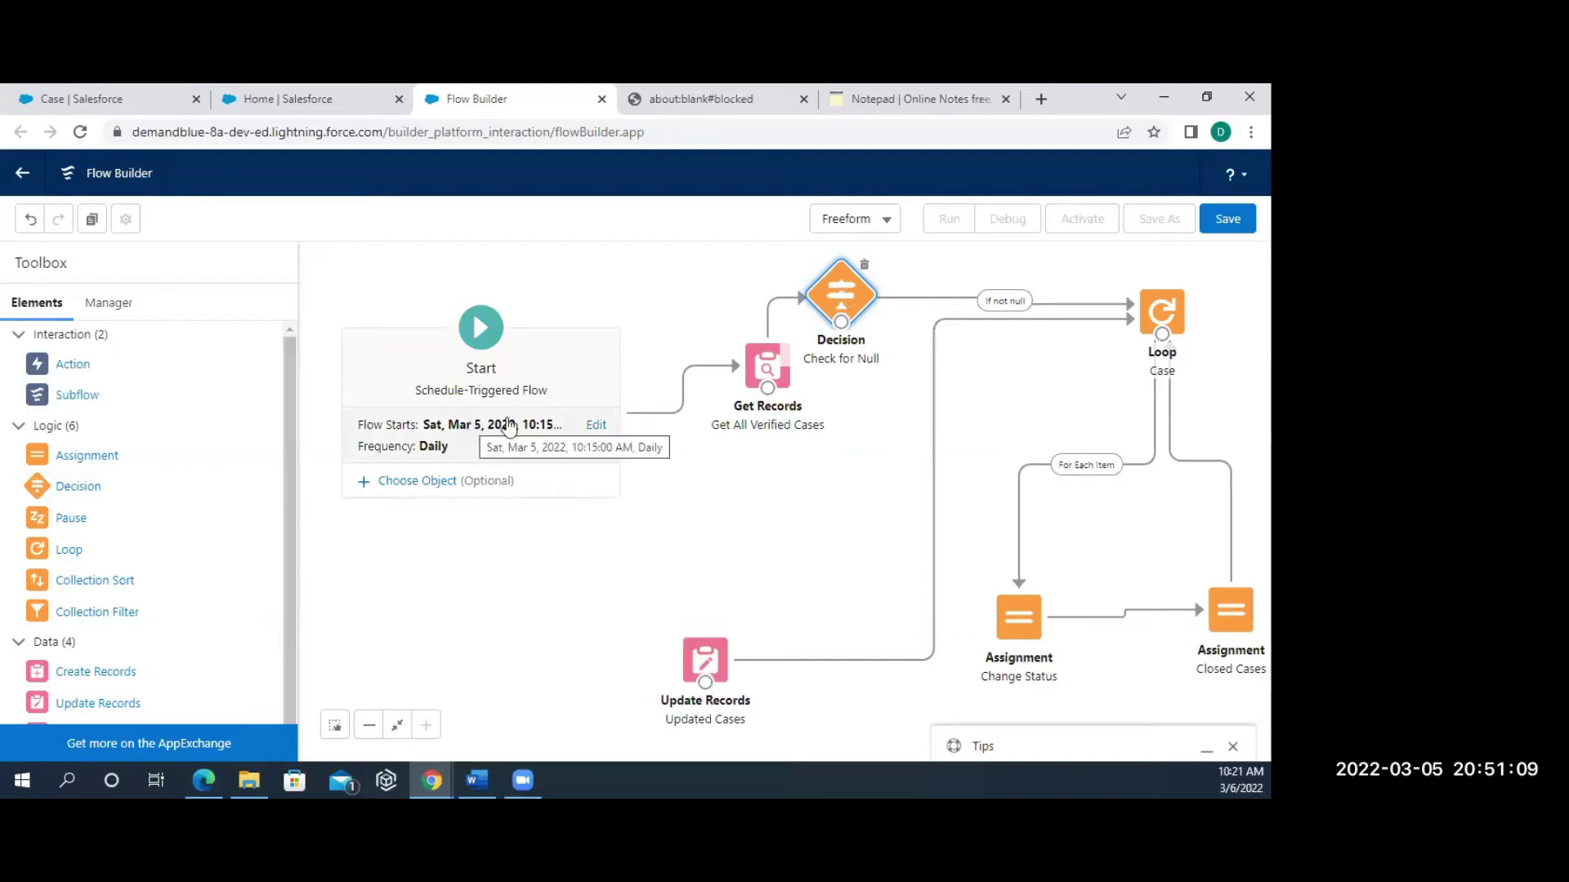
pyautogui.moveTo(766, 375); pyautogui.dragTo(695, 290)
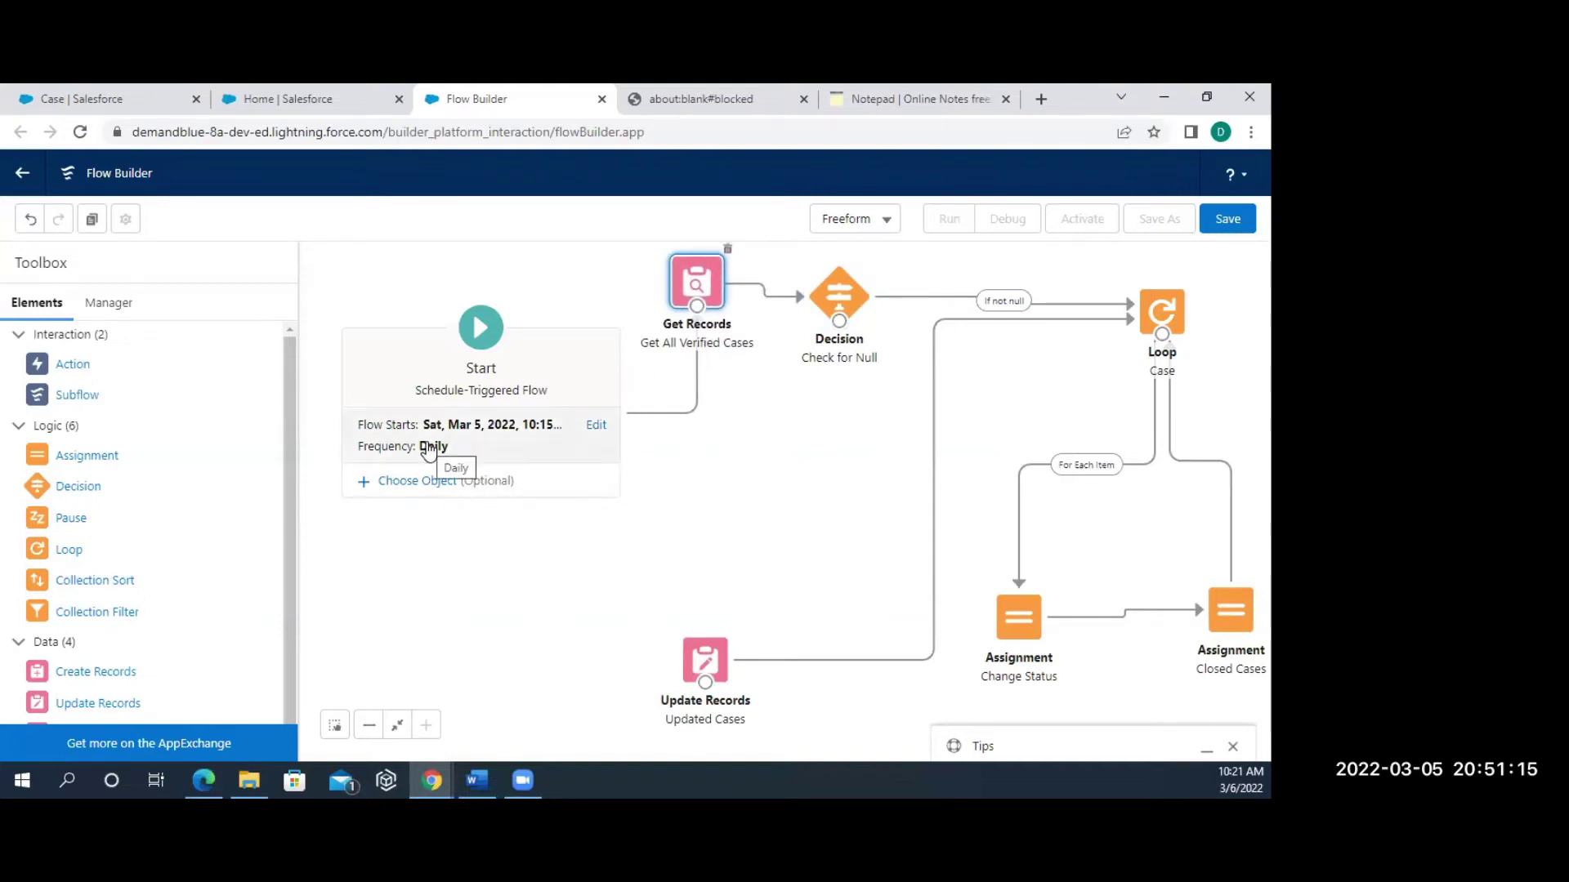
# Review the start date, start time and frequency in the flow's schedule.
pyautogui.click(595, 426)
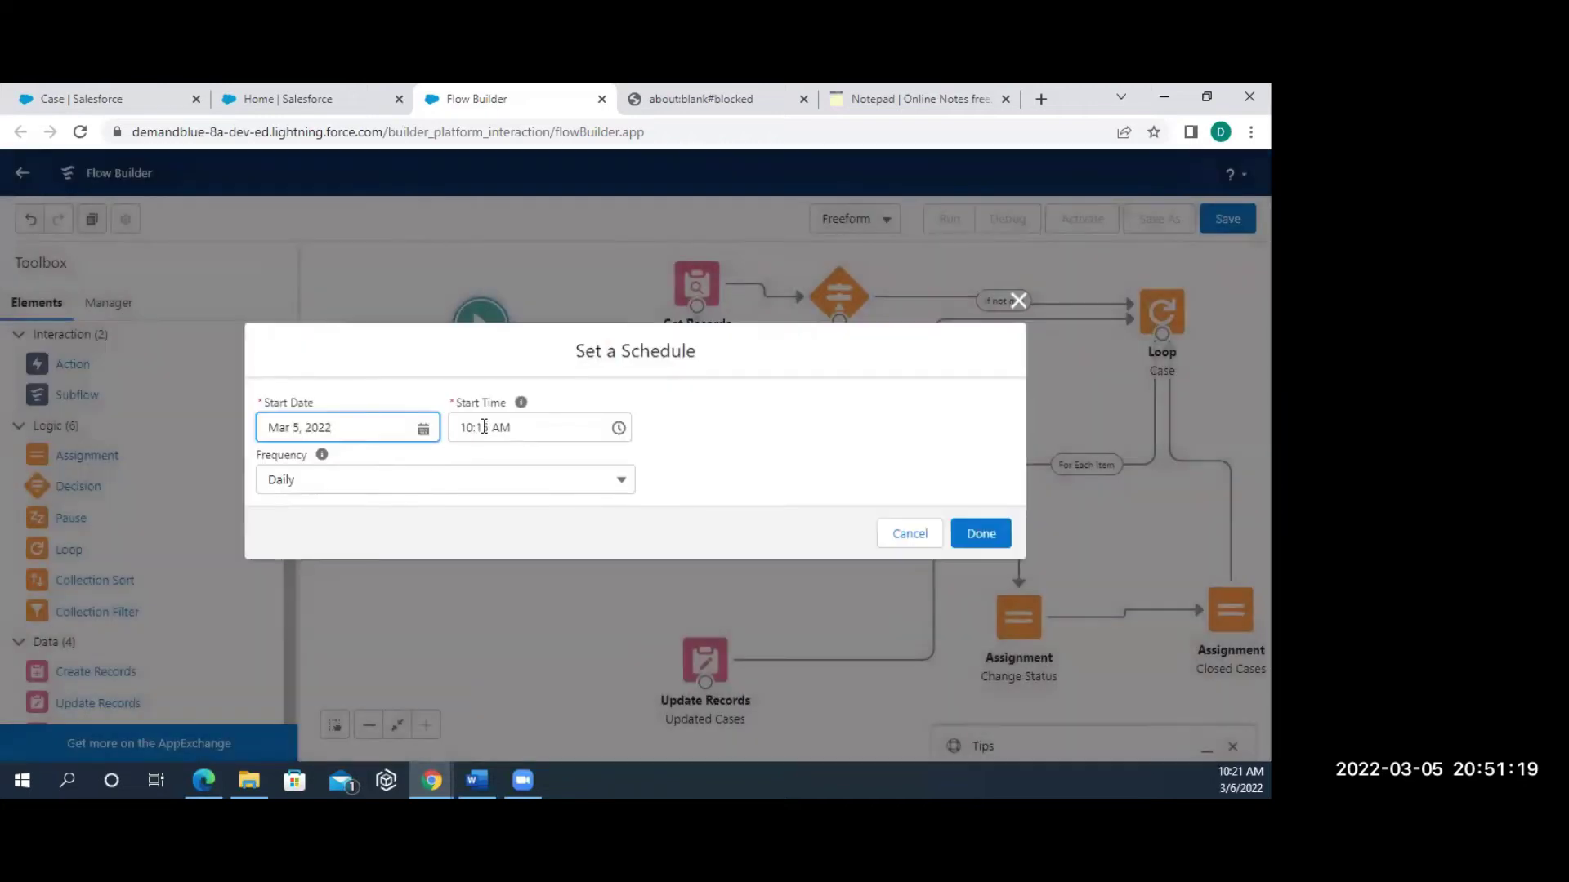
pyautogui.click(969, 527)
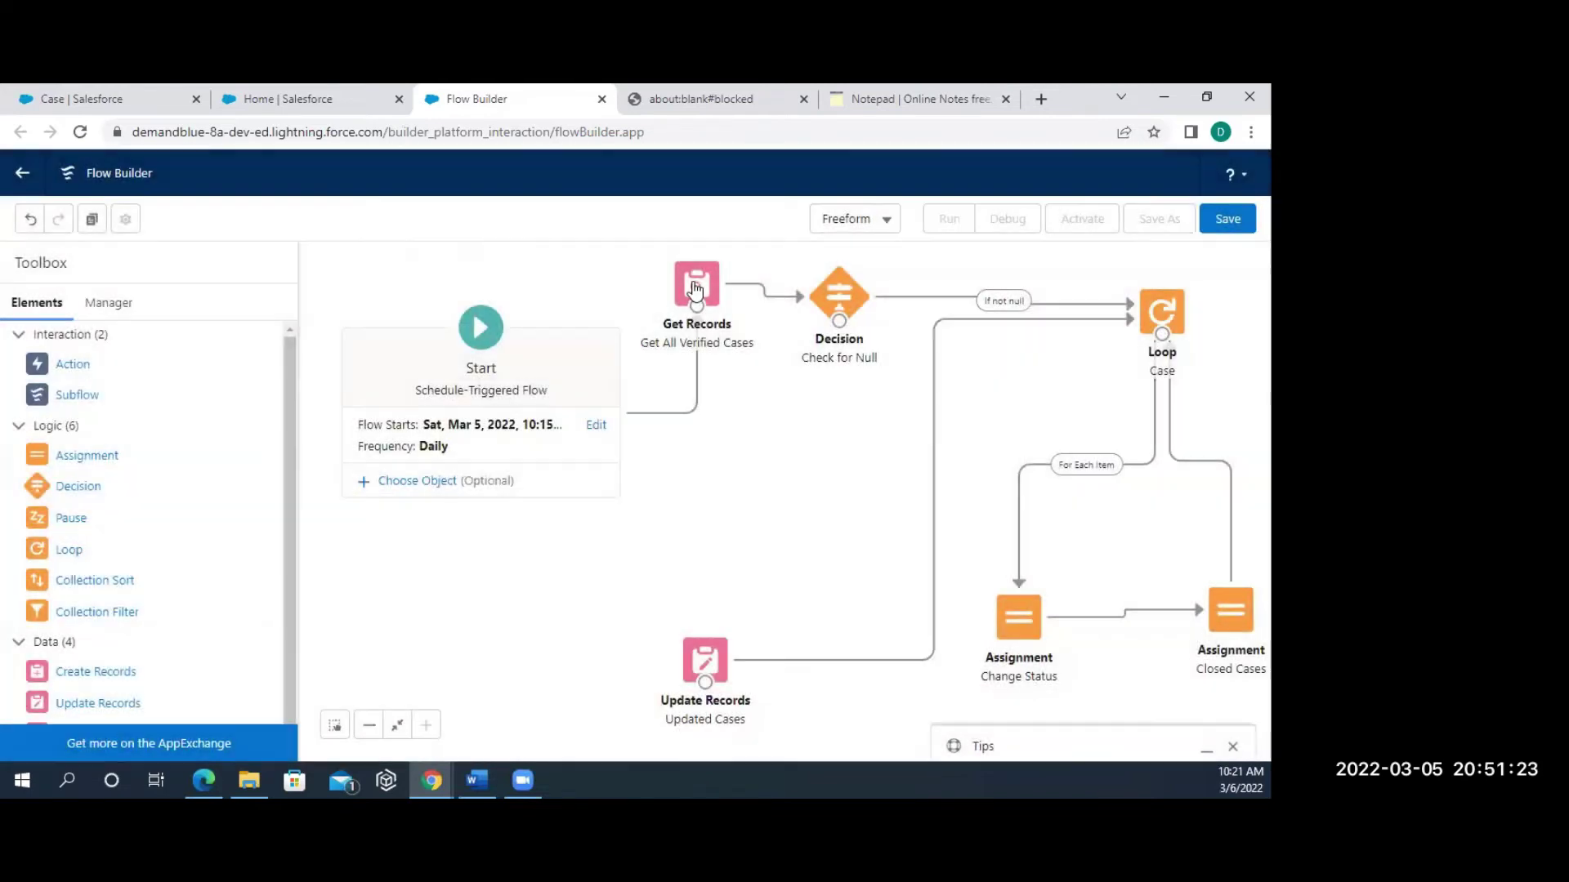
# Align the Check for Null decision with Get Records and connect the Case loop's After Last Item path to Updated Cases.
pyautogui.moveTo(844, 297); pyautogui.dragTo(853, 285)
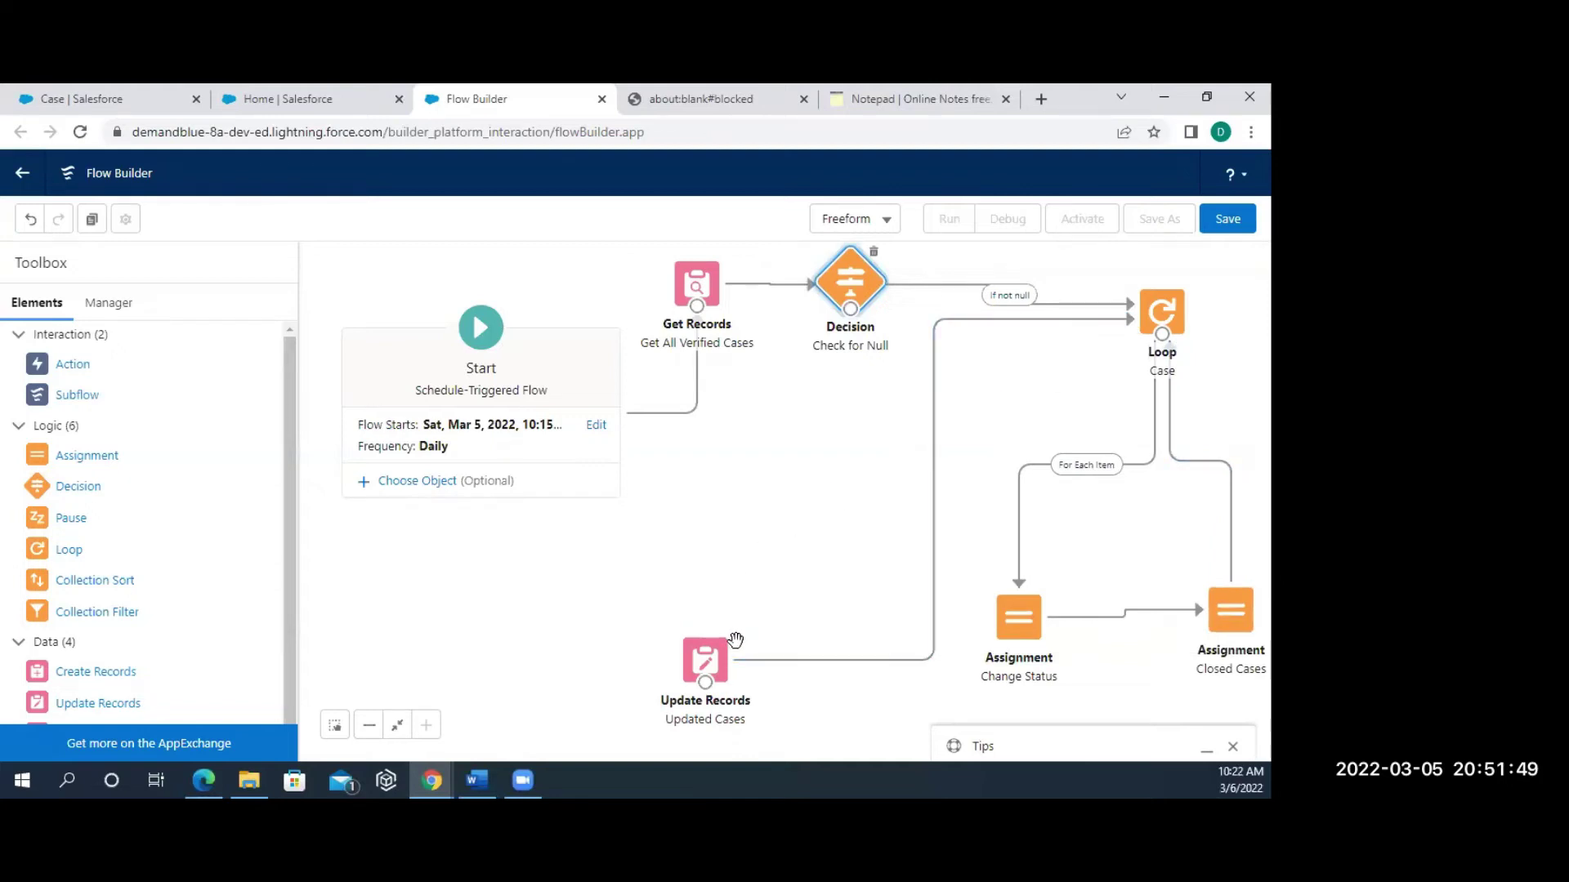
pyautogui.click(940, 326)
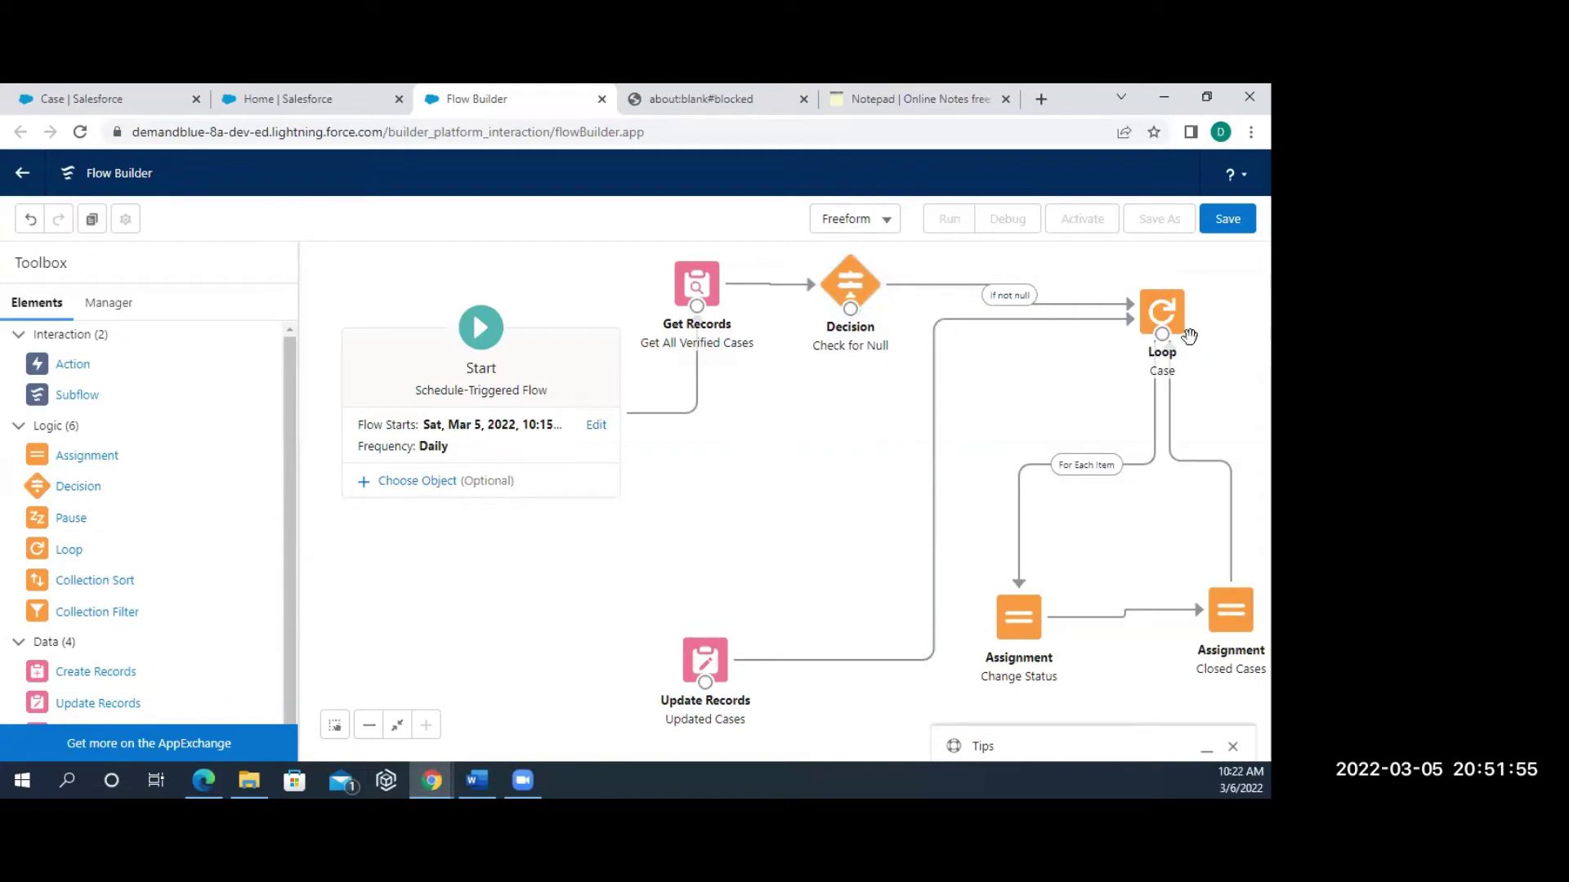
pyautogui.moveTo(1162, 334); pyautogui.dragTo(717, 681)
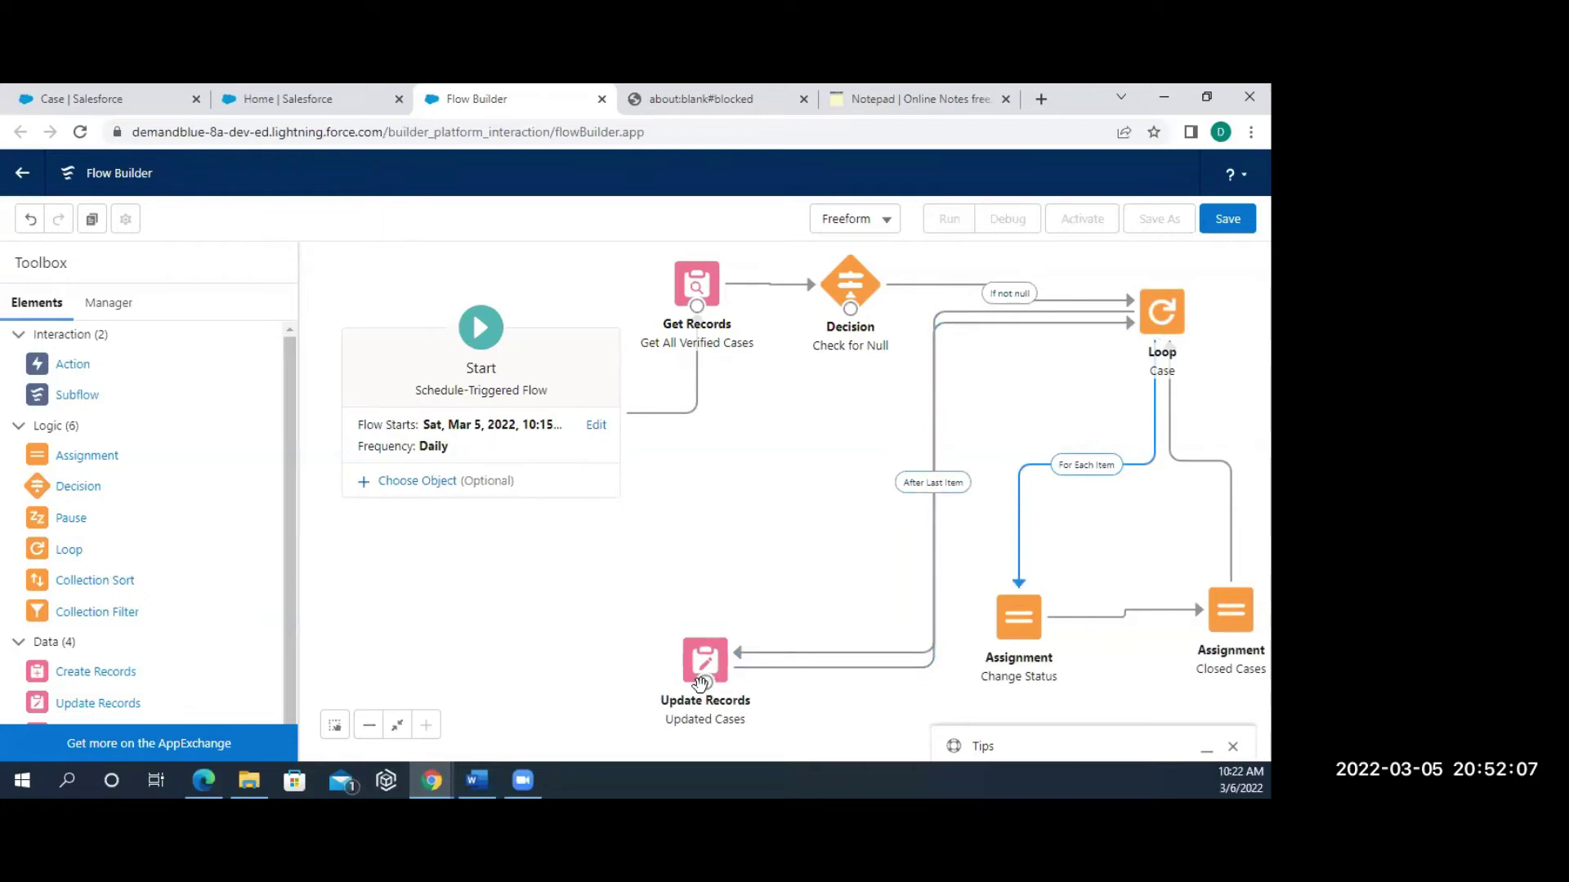
# Delete the connector running from Updated Cases back to the Case loop and place Updated Cases below Get Records.
pyautogui.moveTo(703, 660); pyautogui.dragTo(450, 645)
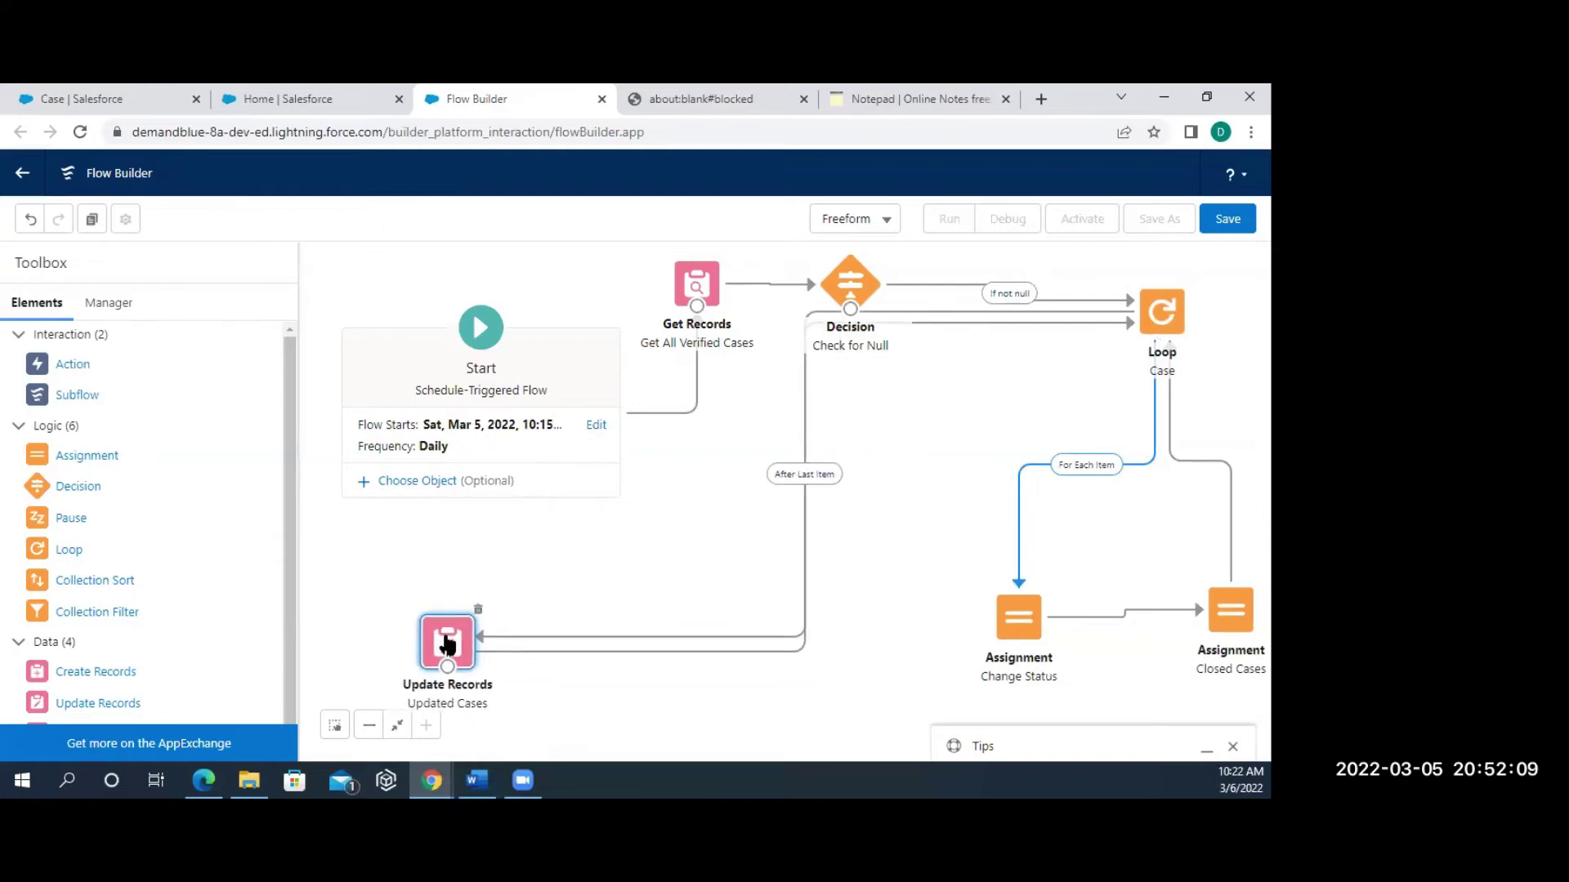
pyautogui.click(500, 655)
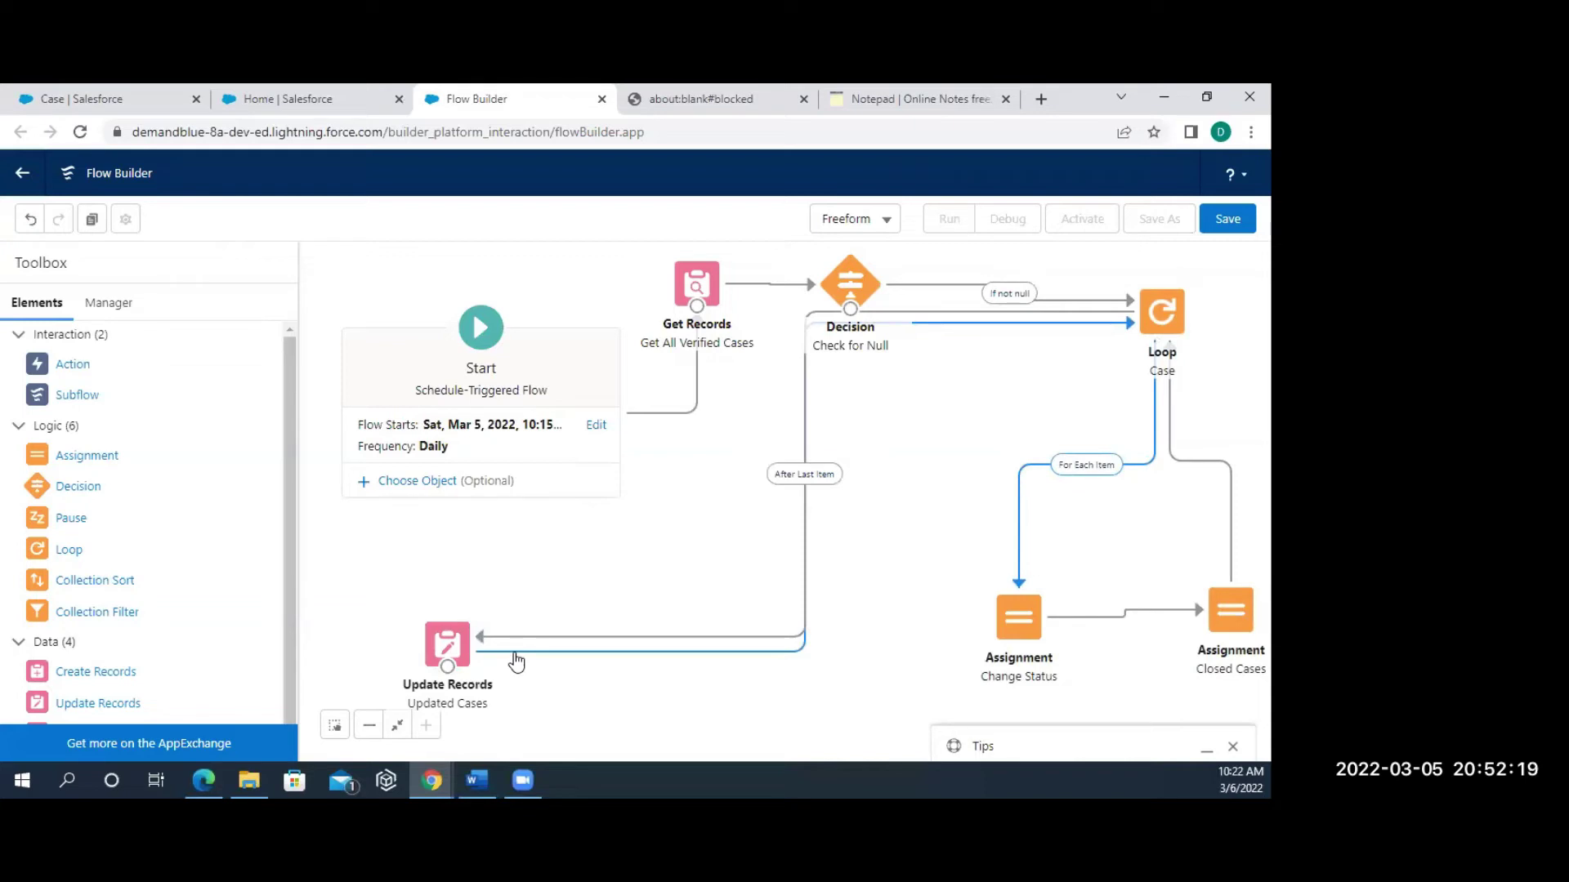
pyautogui.press('Delete')
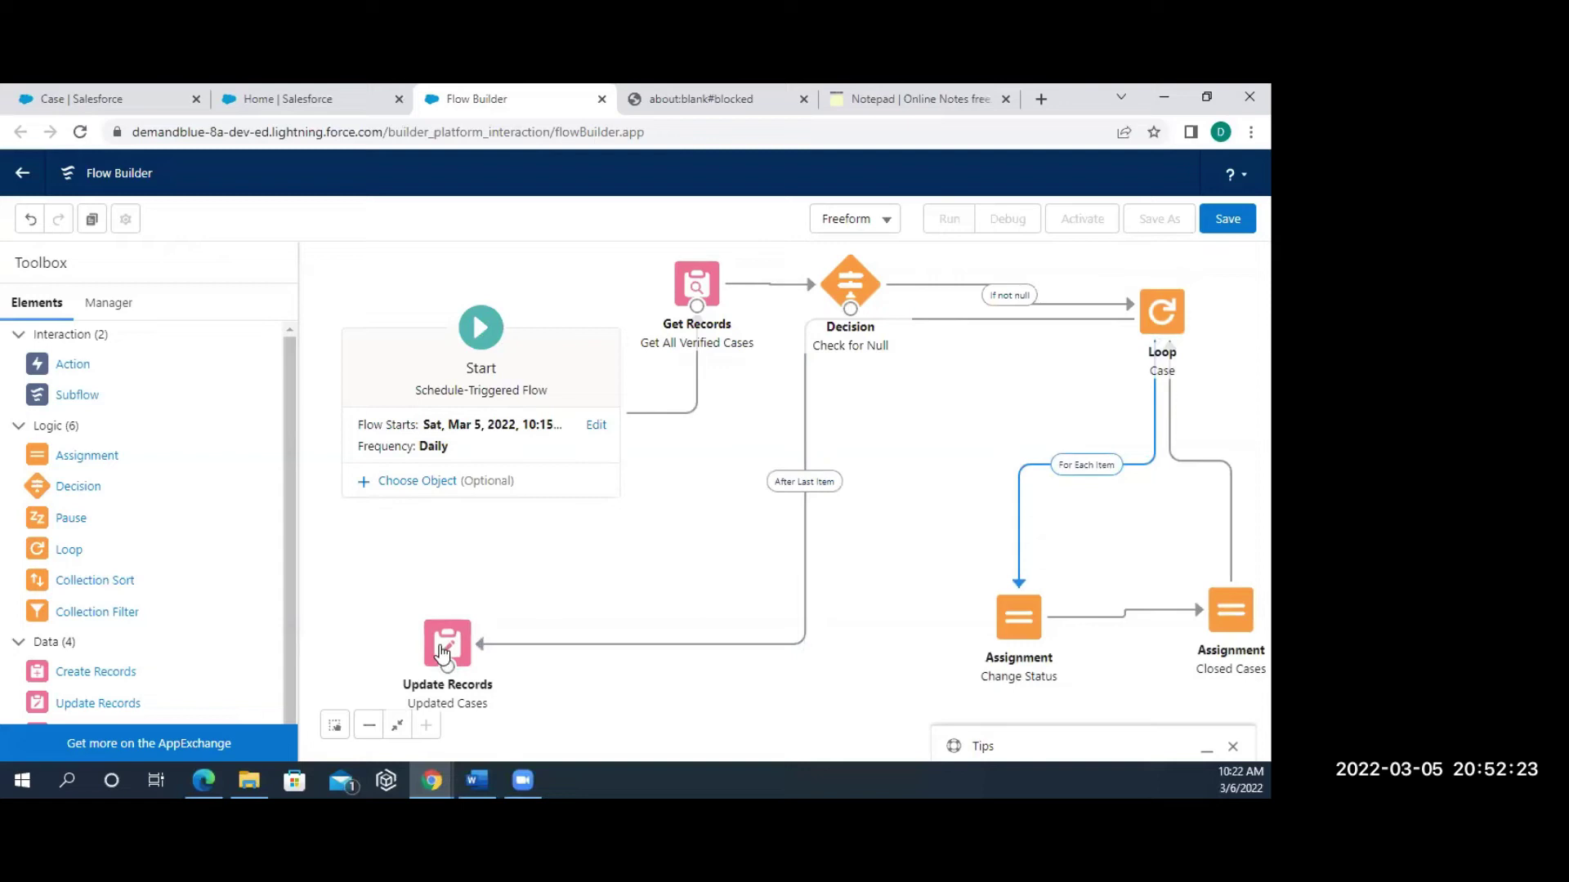
pyautogui.moveTo(441, 651); pyautogui.dragTo(717, 491)
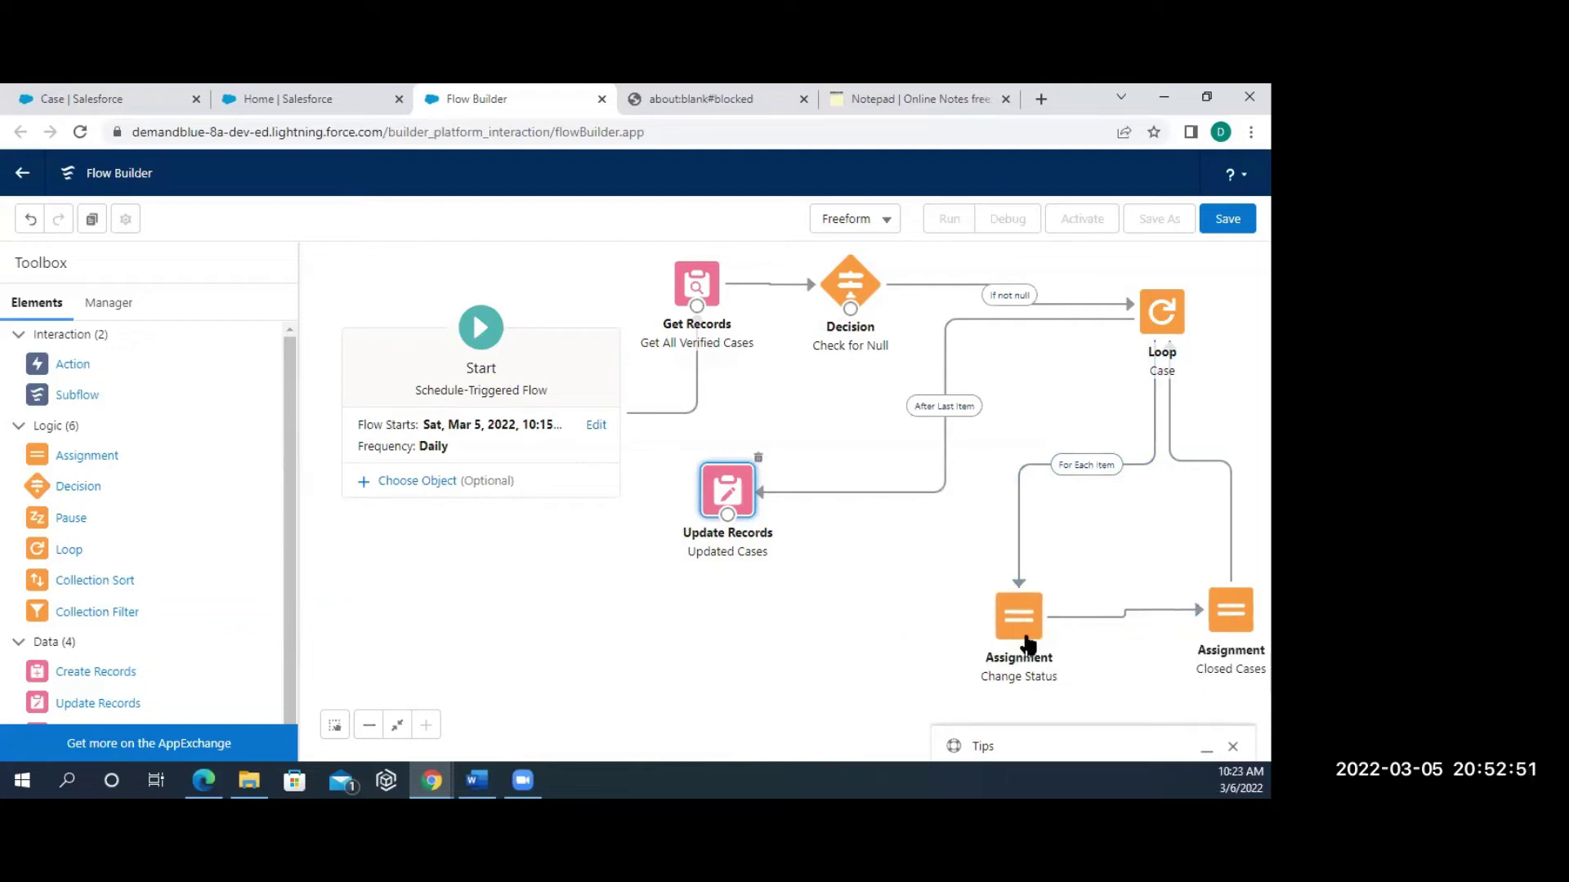
# Review the variable assignment in Closed Cases and the record collection used by Updated Cases.
pyautogui.click(1225, 625)
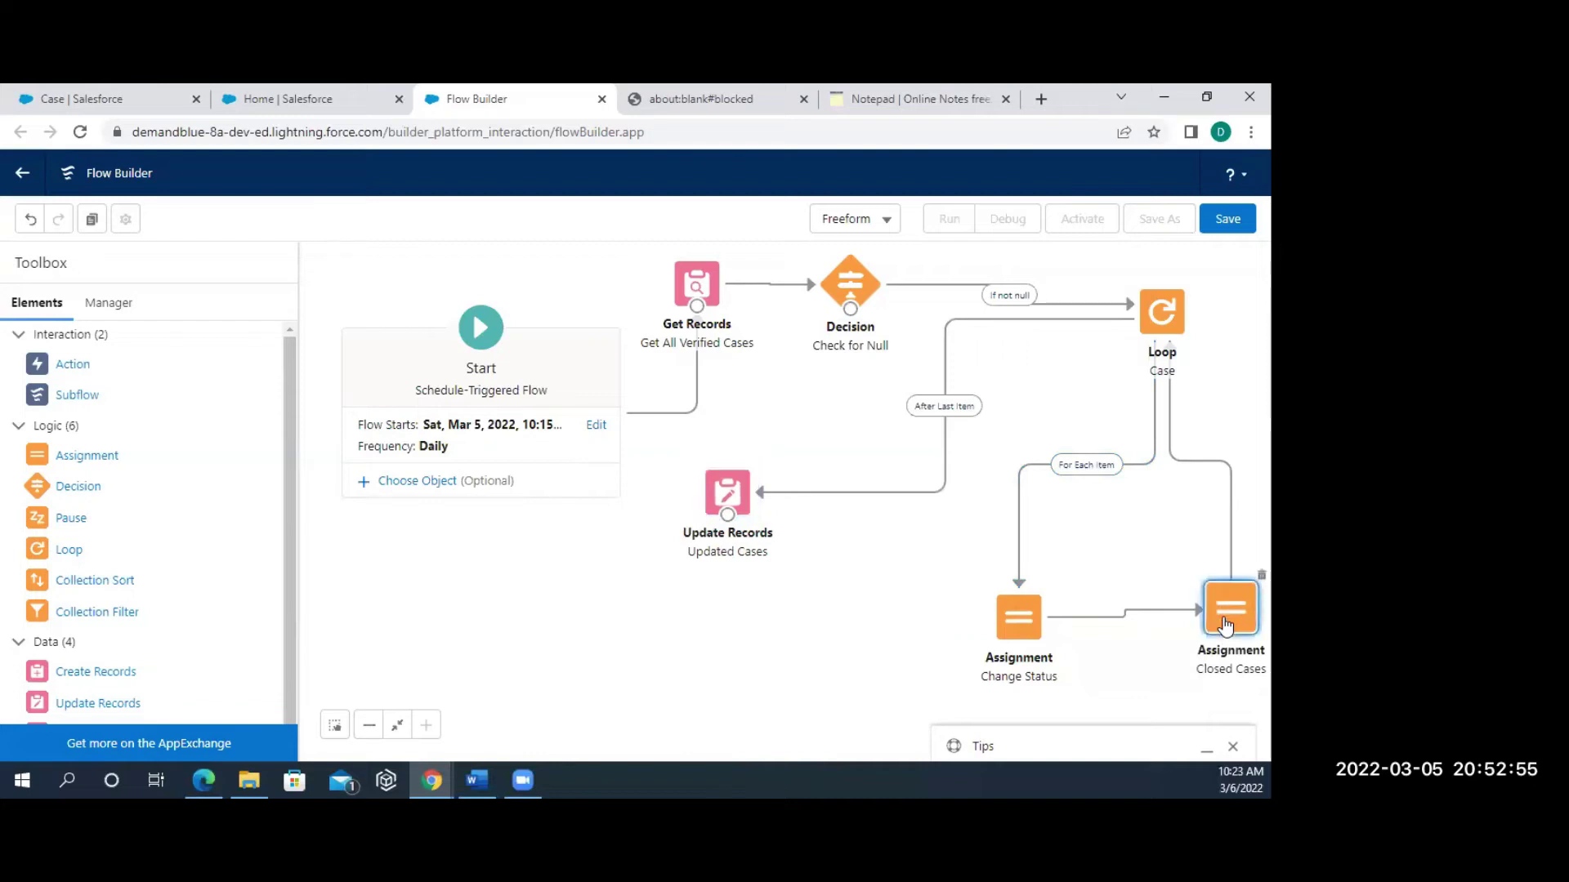
pyautogui.doubleClick(1225, 625)
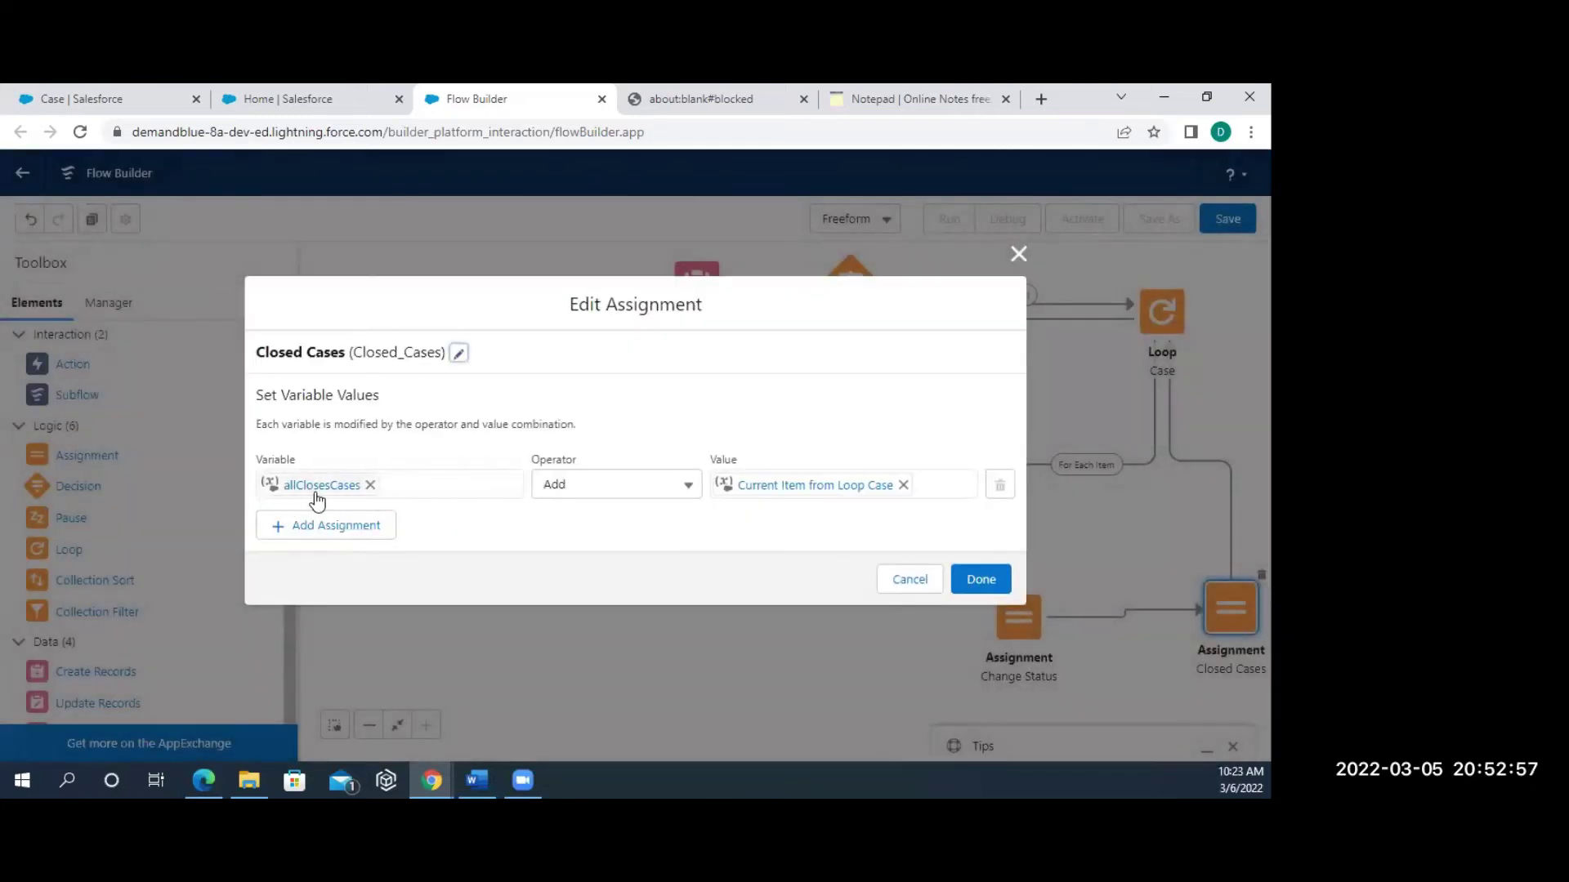
pyautogui.click(1019, 256)
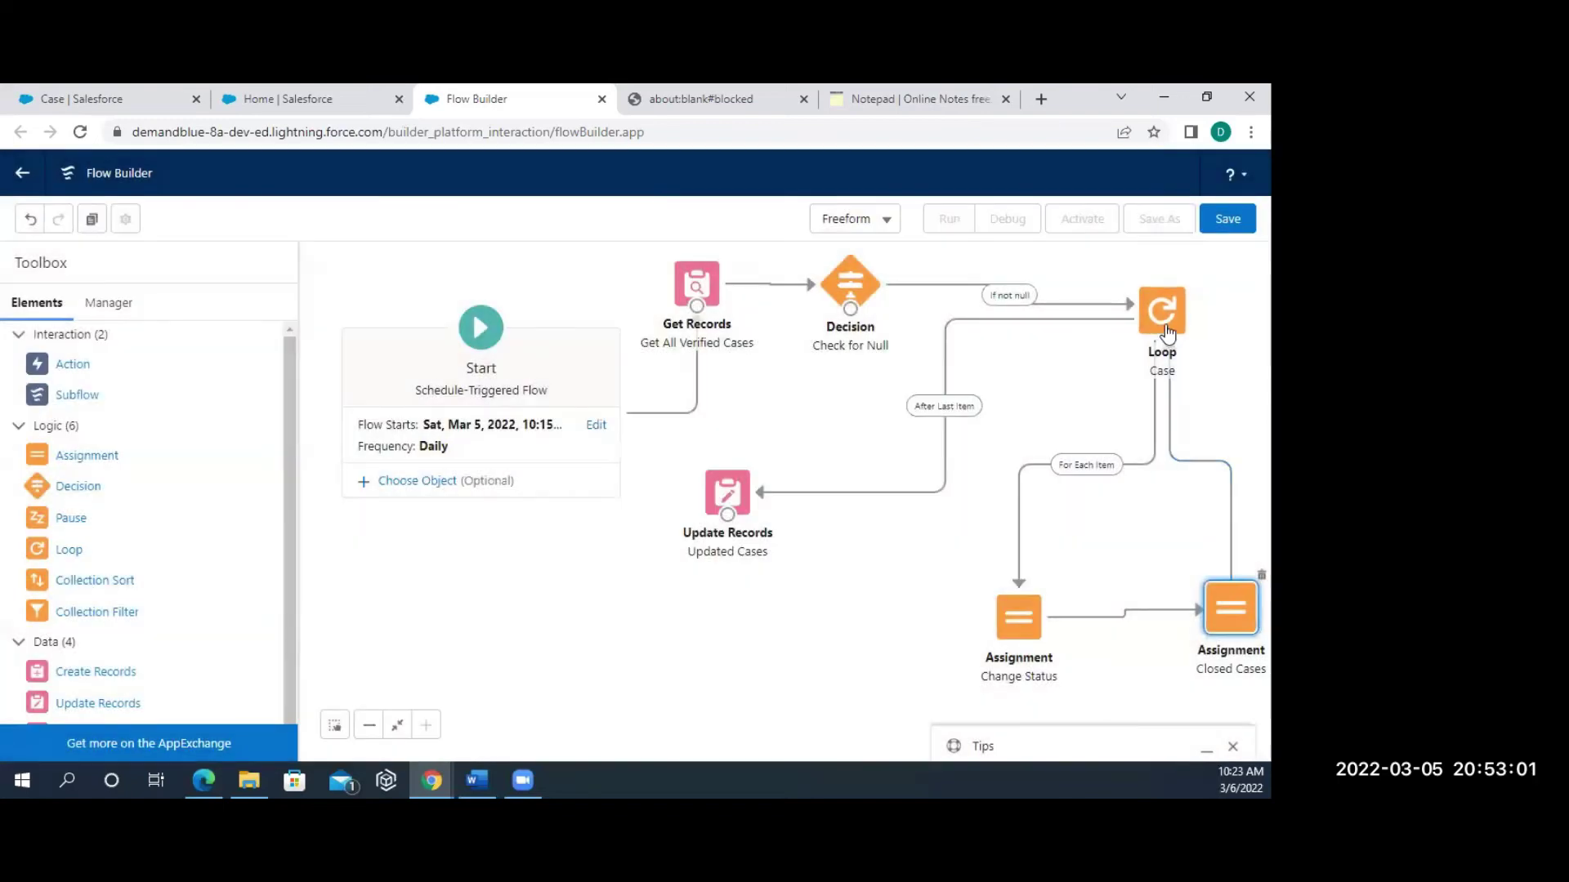
pyautogui.click(731, 509)
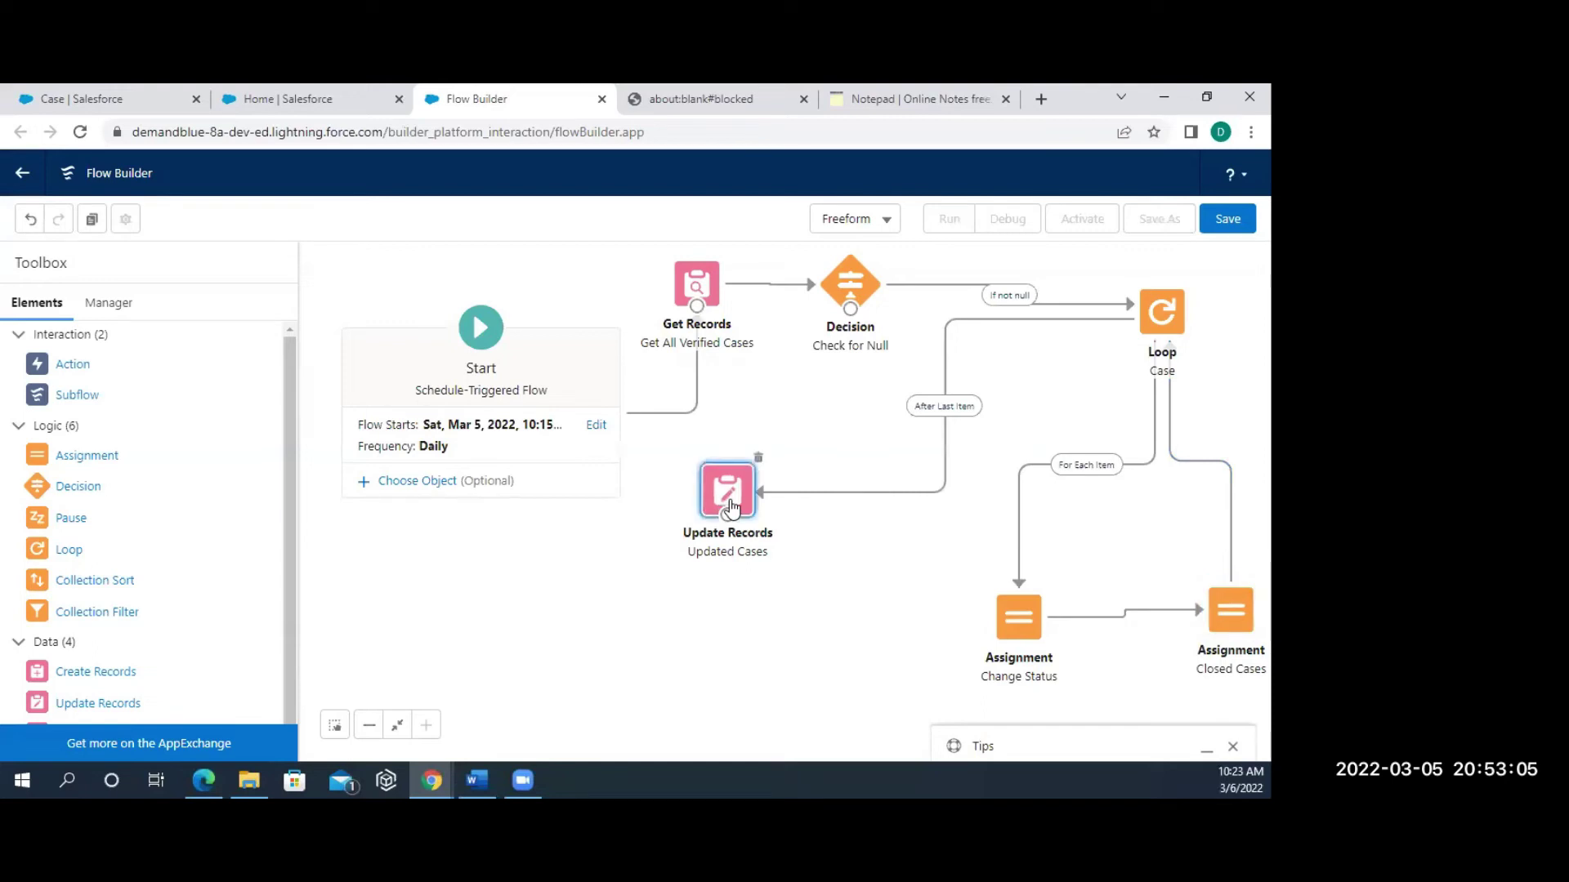
pyautogui.doubleClick(729, 501)
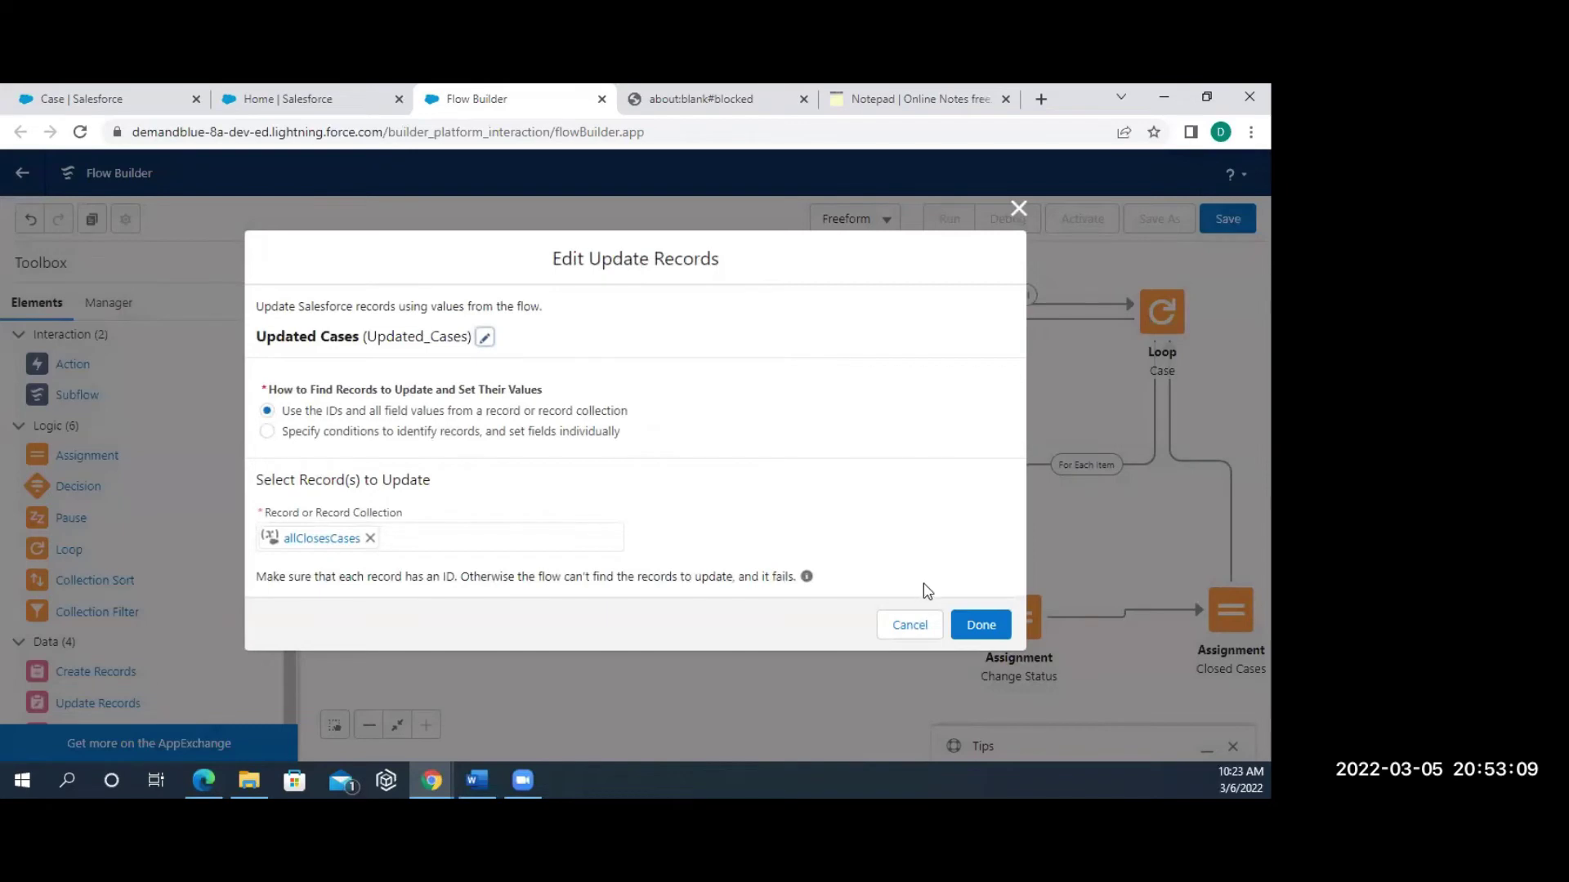
pyautogui.click(977, 629)
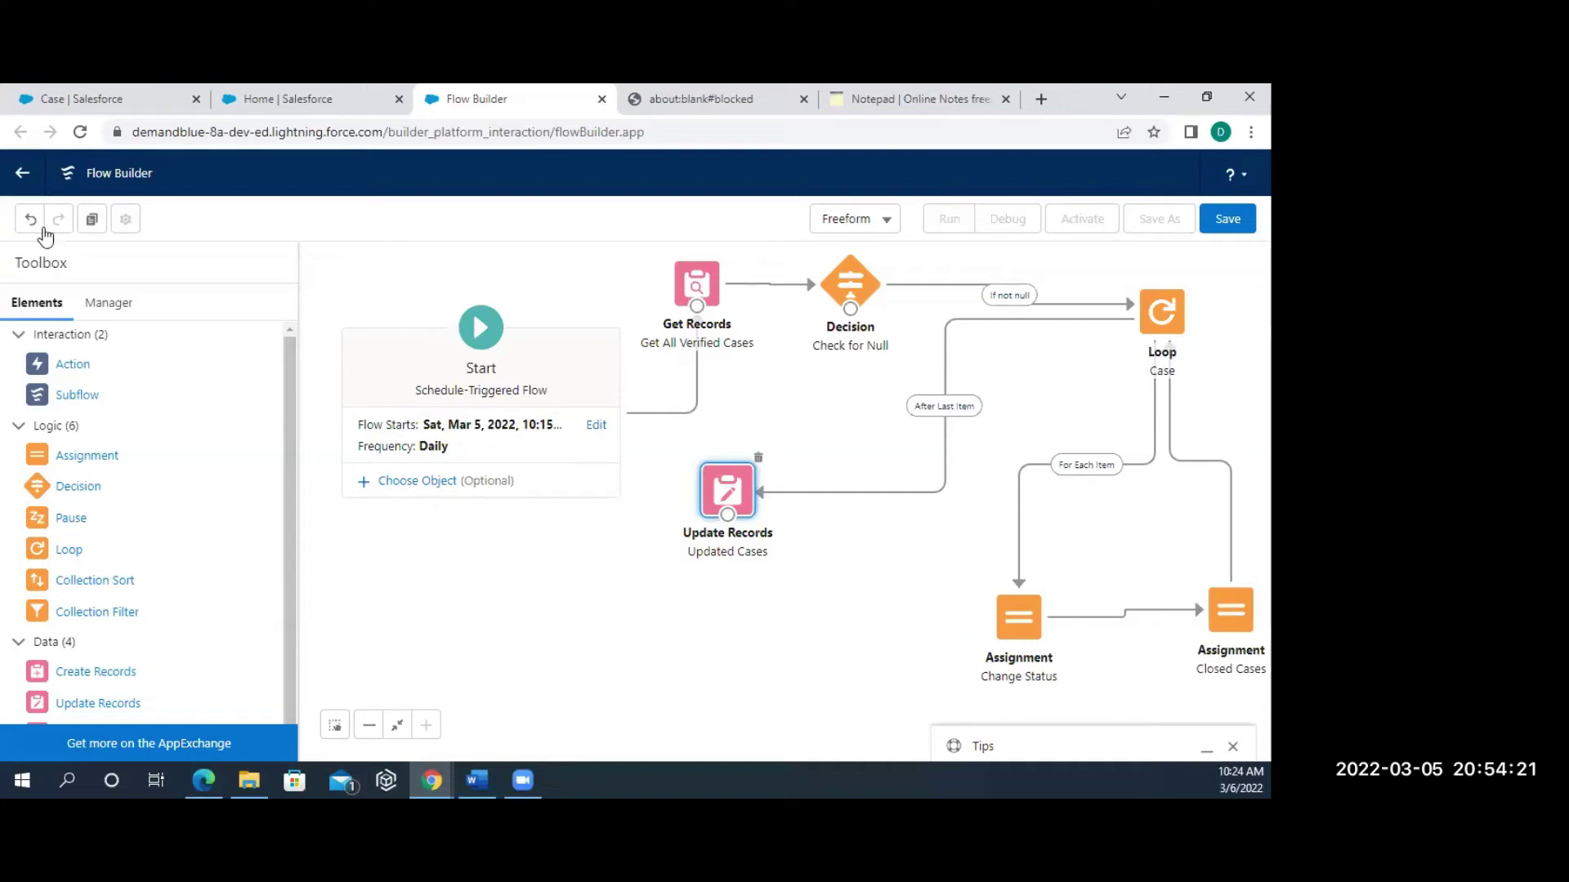
# Open the ContactList flow from the Flows list, bring its Contacts and SuccessScreen elements into view, and inspect its resources.
pyautogui.click(131, 99)
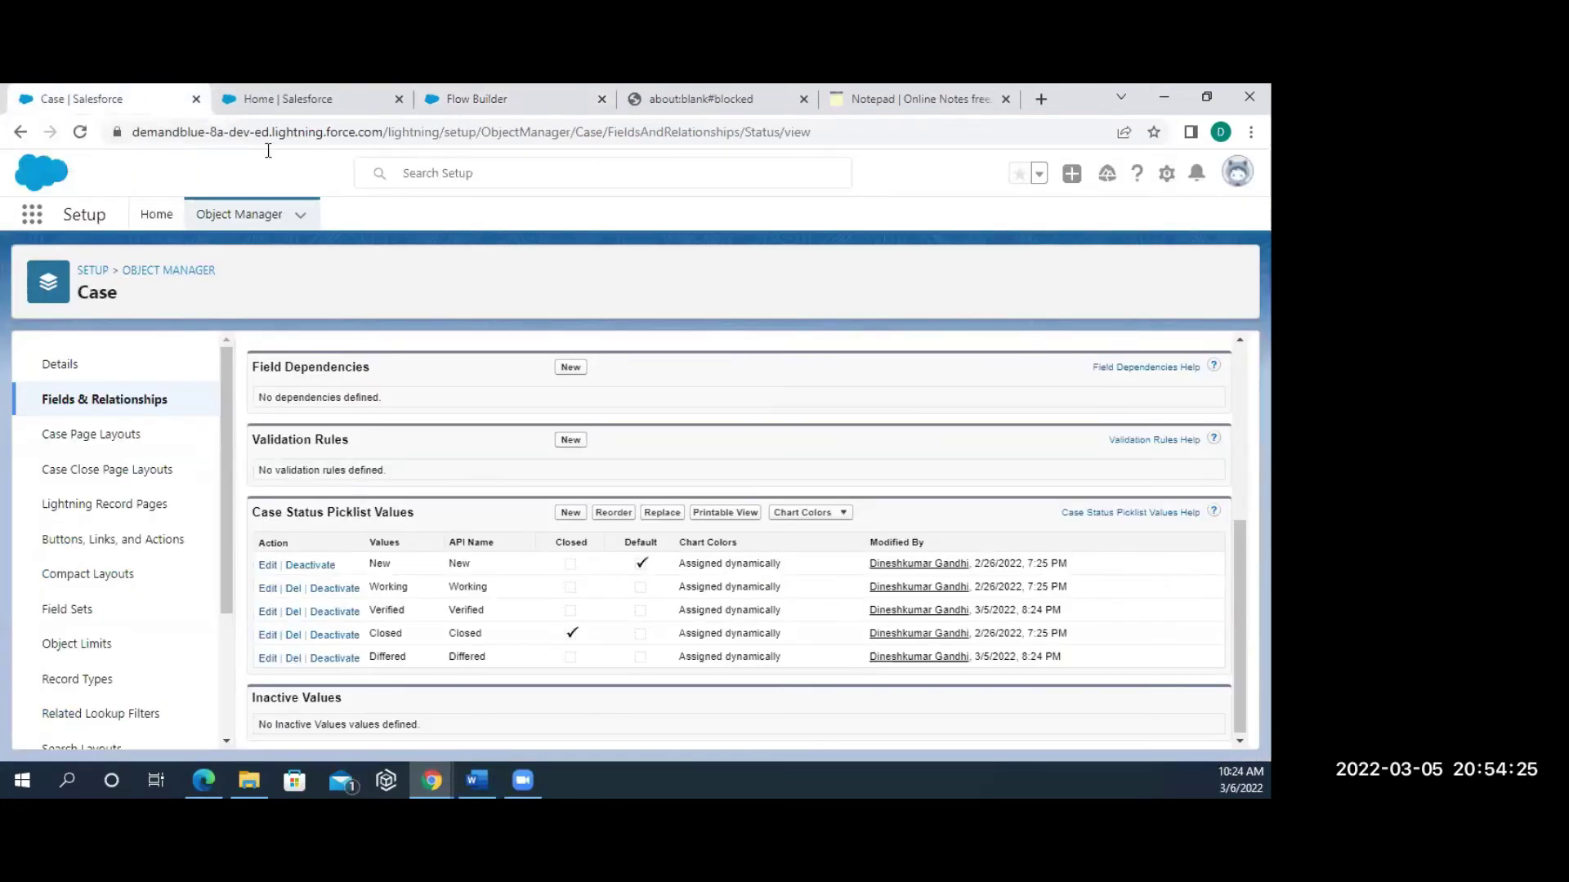
pyautogui.click(304, 104)
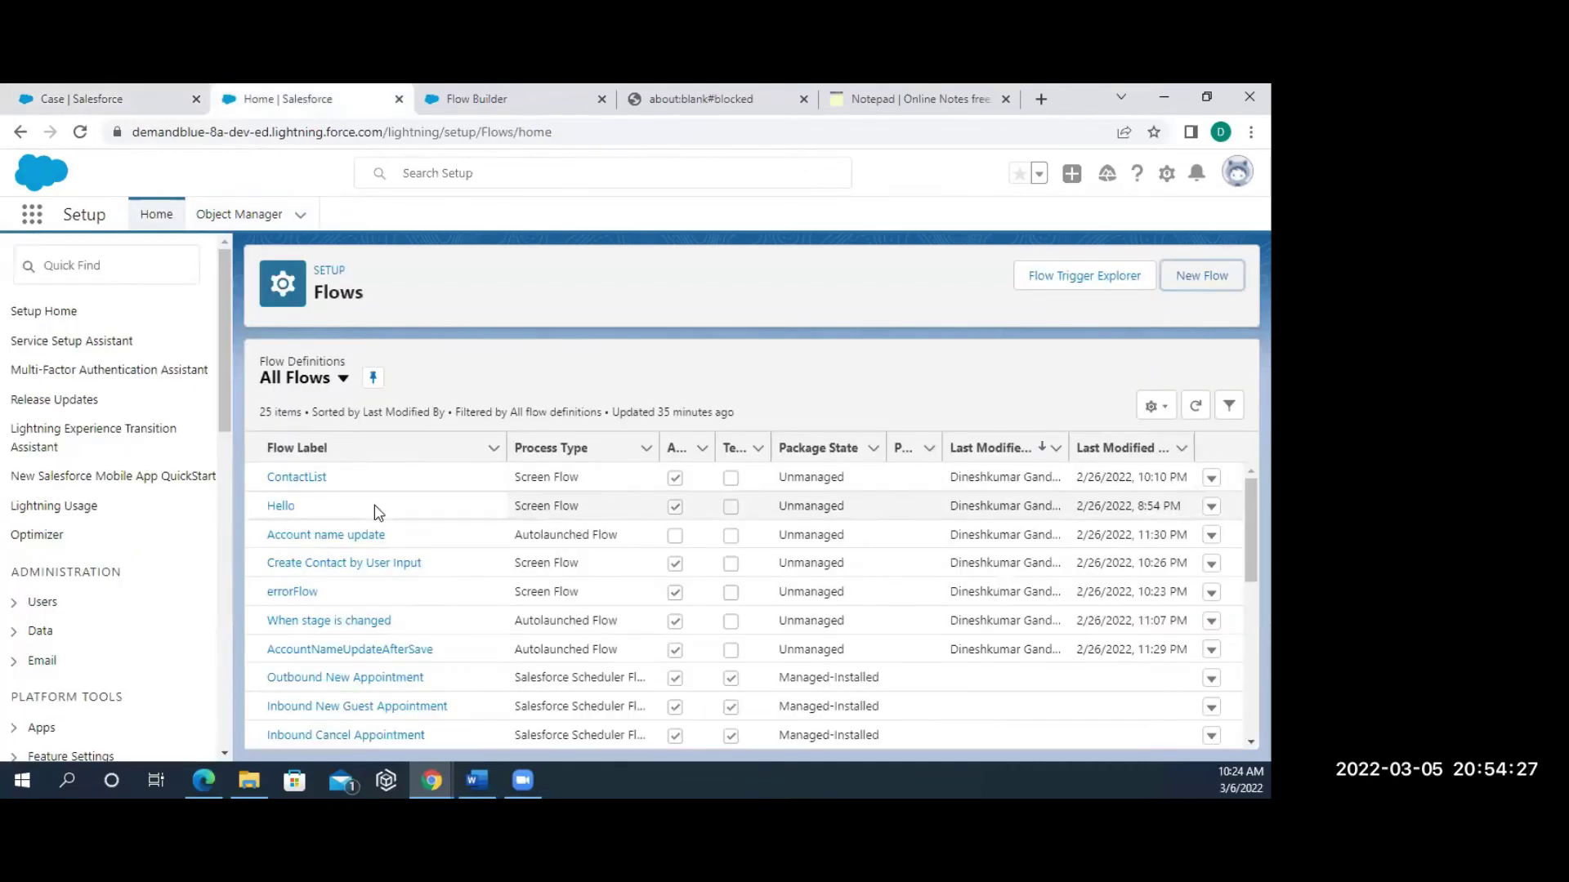
pyautogui.click(298, 478)
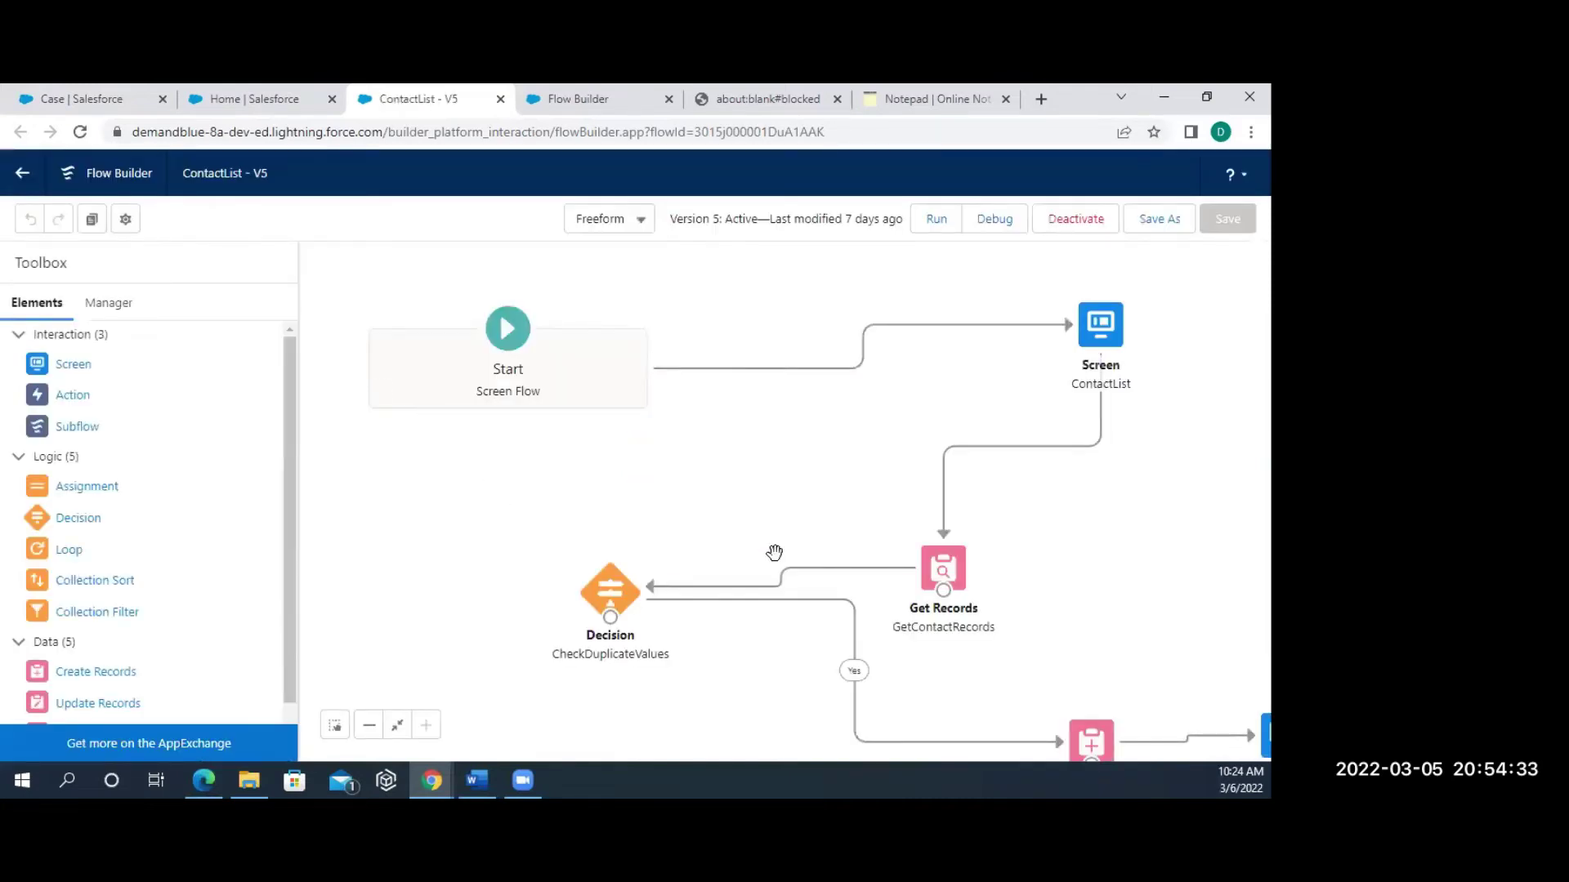
pyautogui.moveTo(1091, 742); pyautogui.dragTo(954, 678)
pyautogui.moveTo(1266, 734); pyautogui.dragTo(1115, 563)
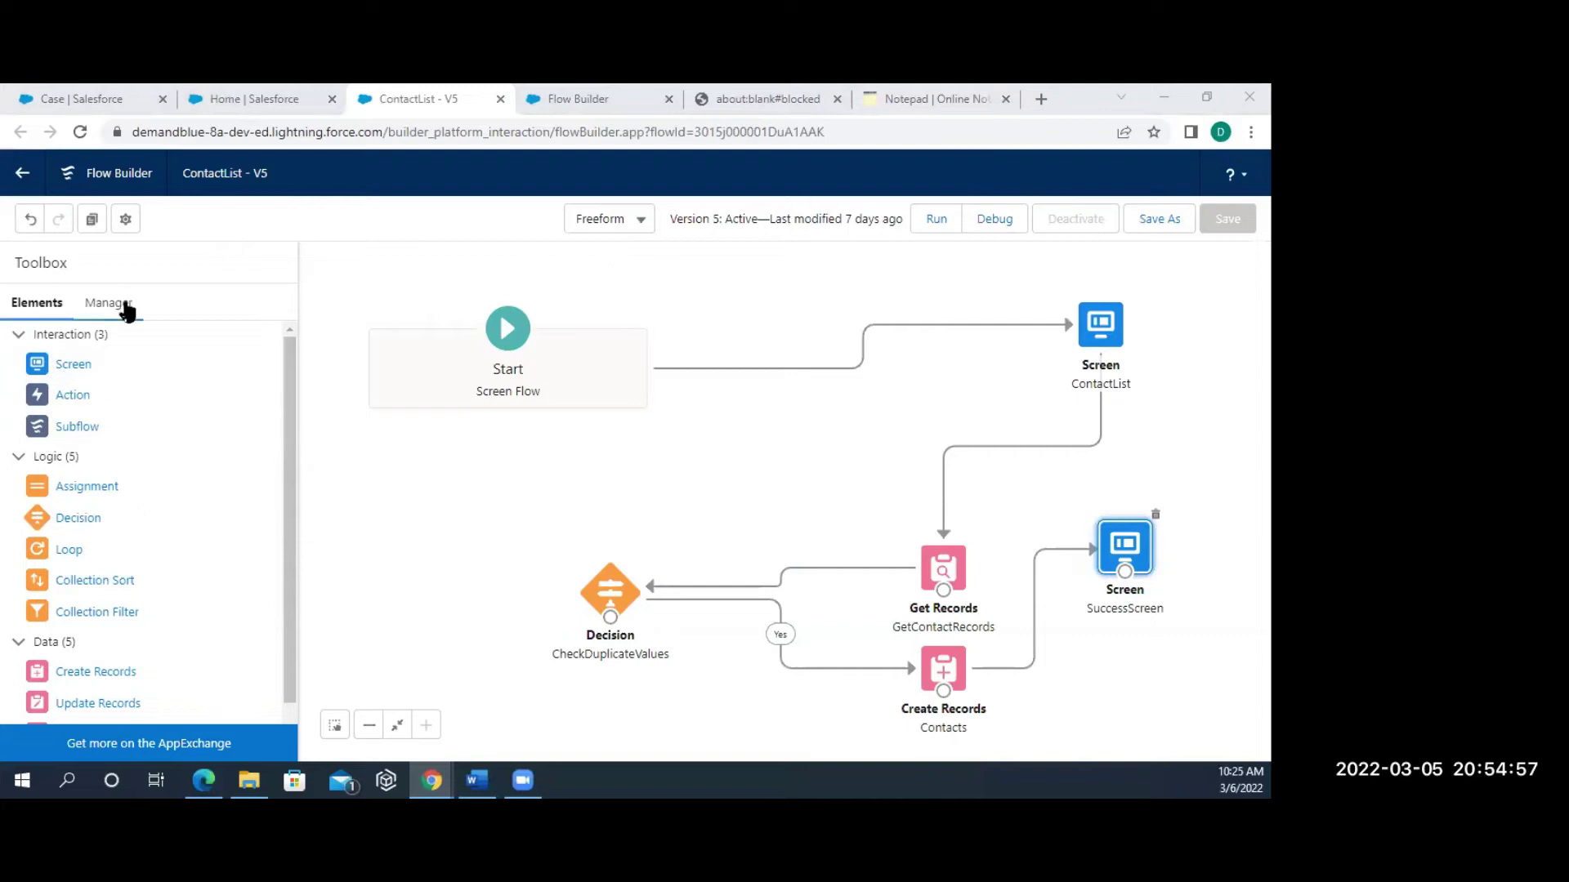
pyautogui.click(85, 304)
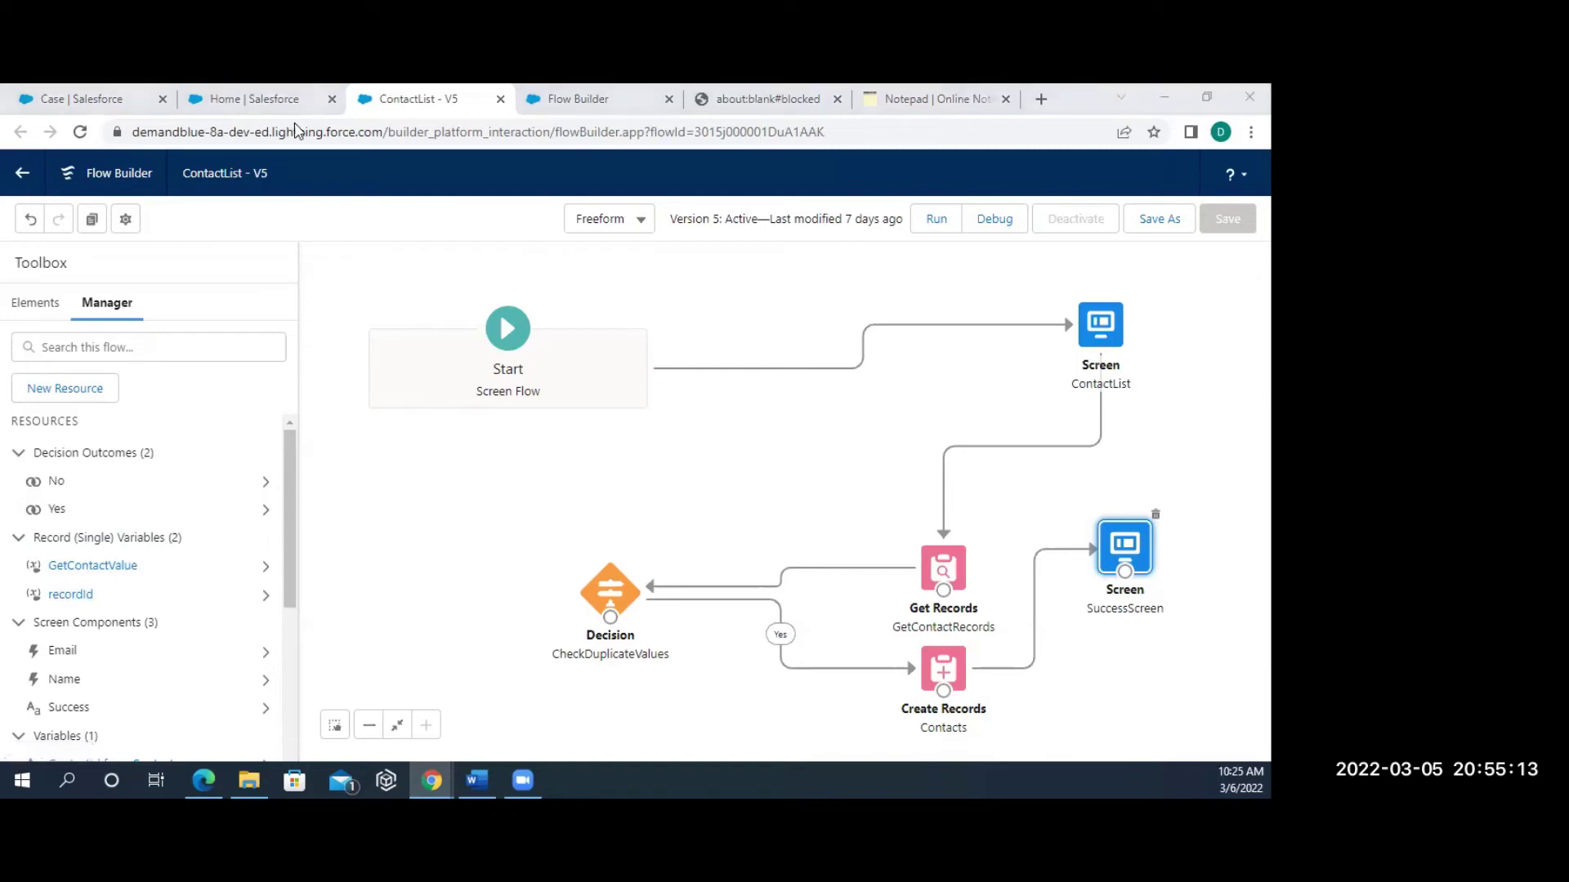
# Close the ContactList flow without saving its changes and return to the unsaved schedule-triggered flow.
pyautogui.click(99, 103)
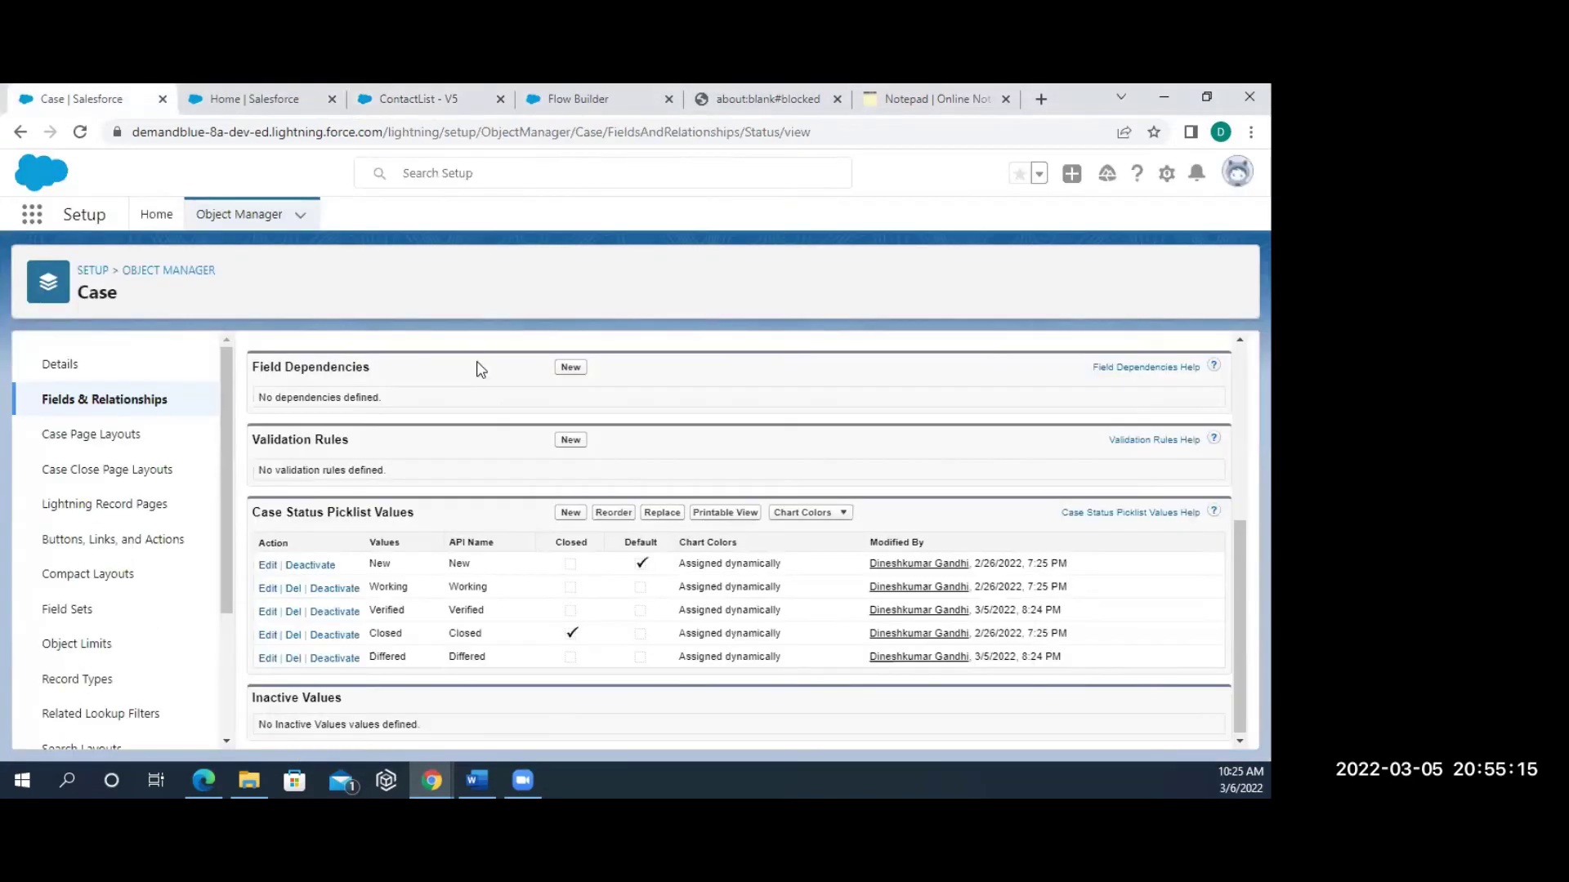
pyautogui.click(294, 101)
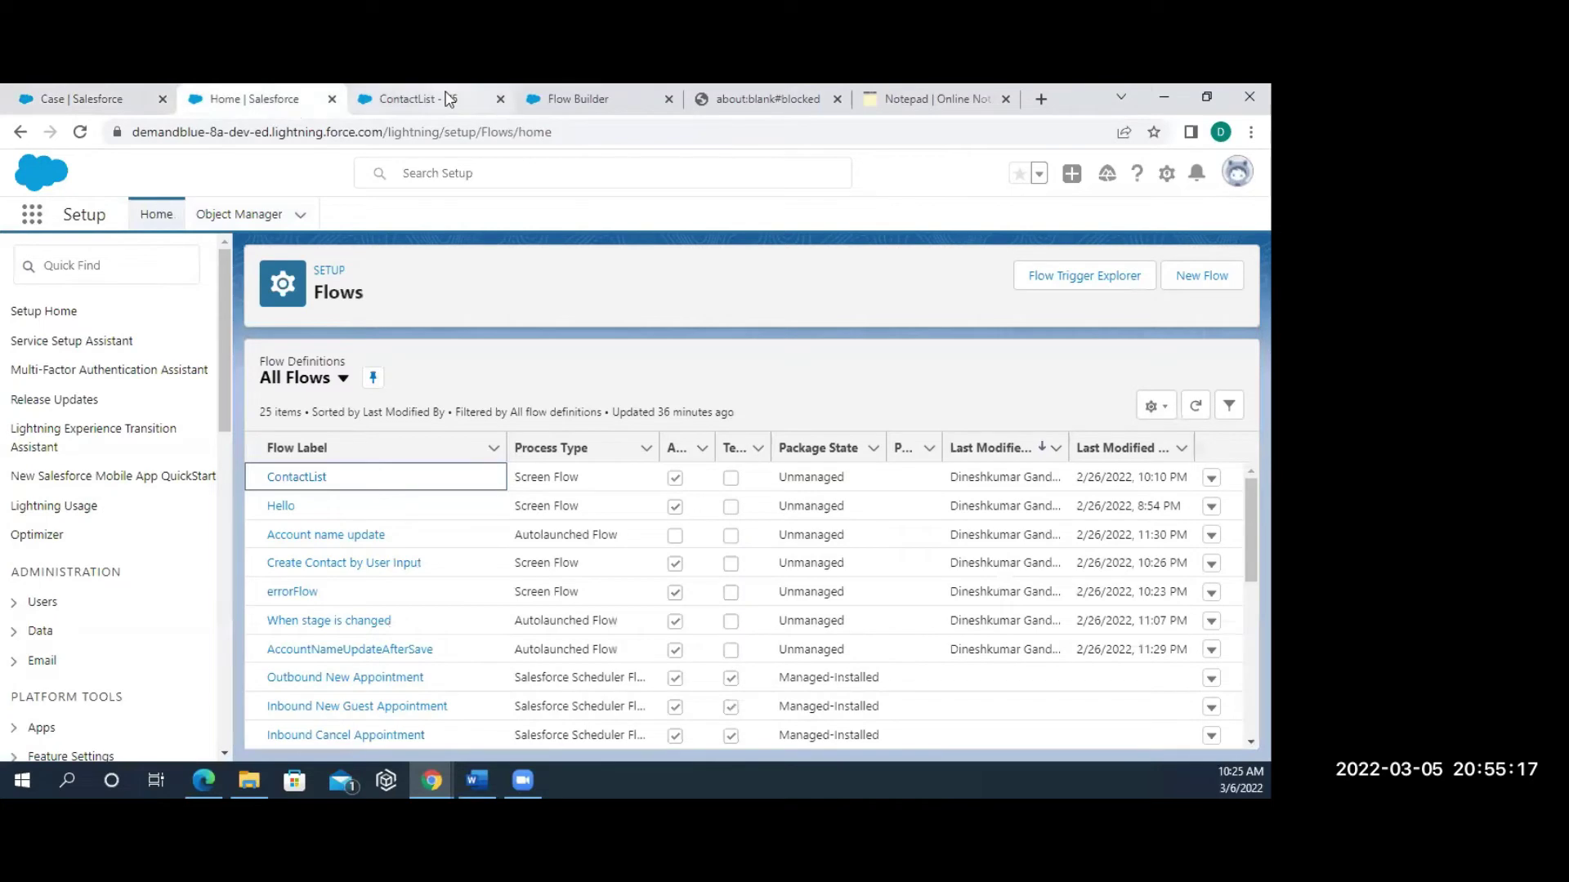
pyautogui.click(449, 99)
pyautogui.moveTo(450, 99); pyautogui.dragTo(319, 109)
pyautogui.click(331, 99)
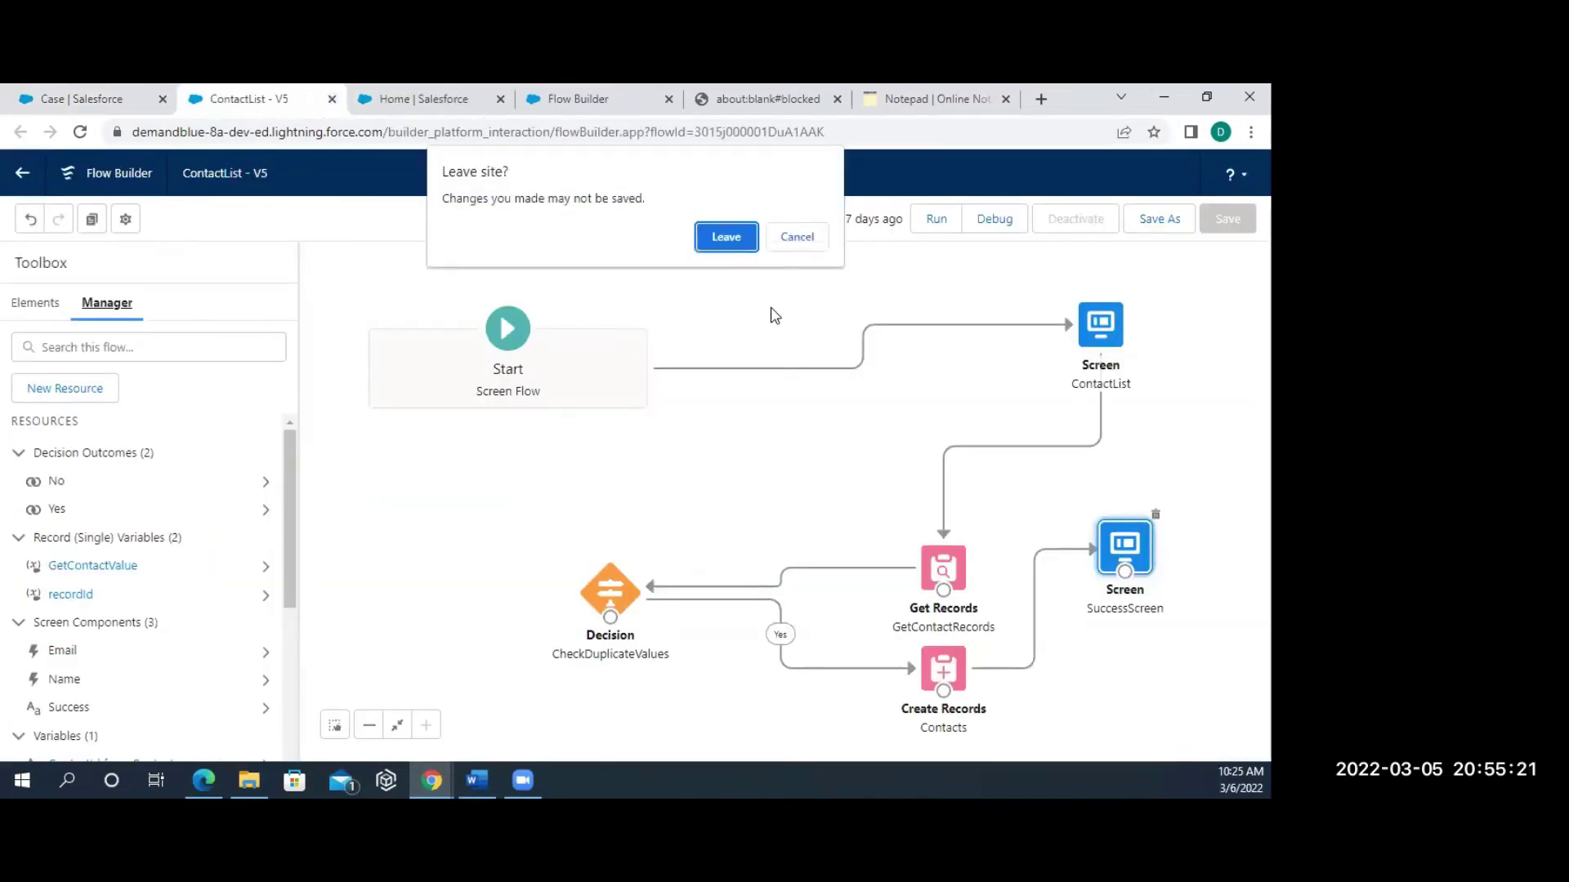
pyautogui.click(714, 245)
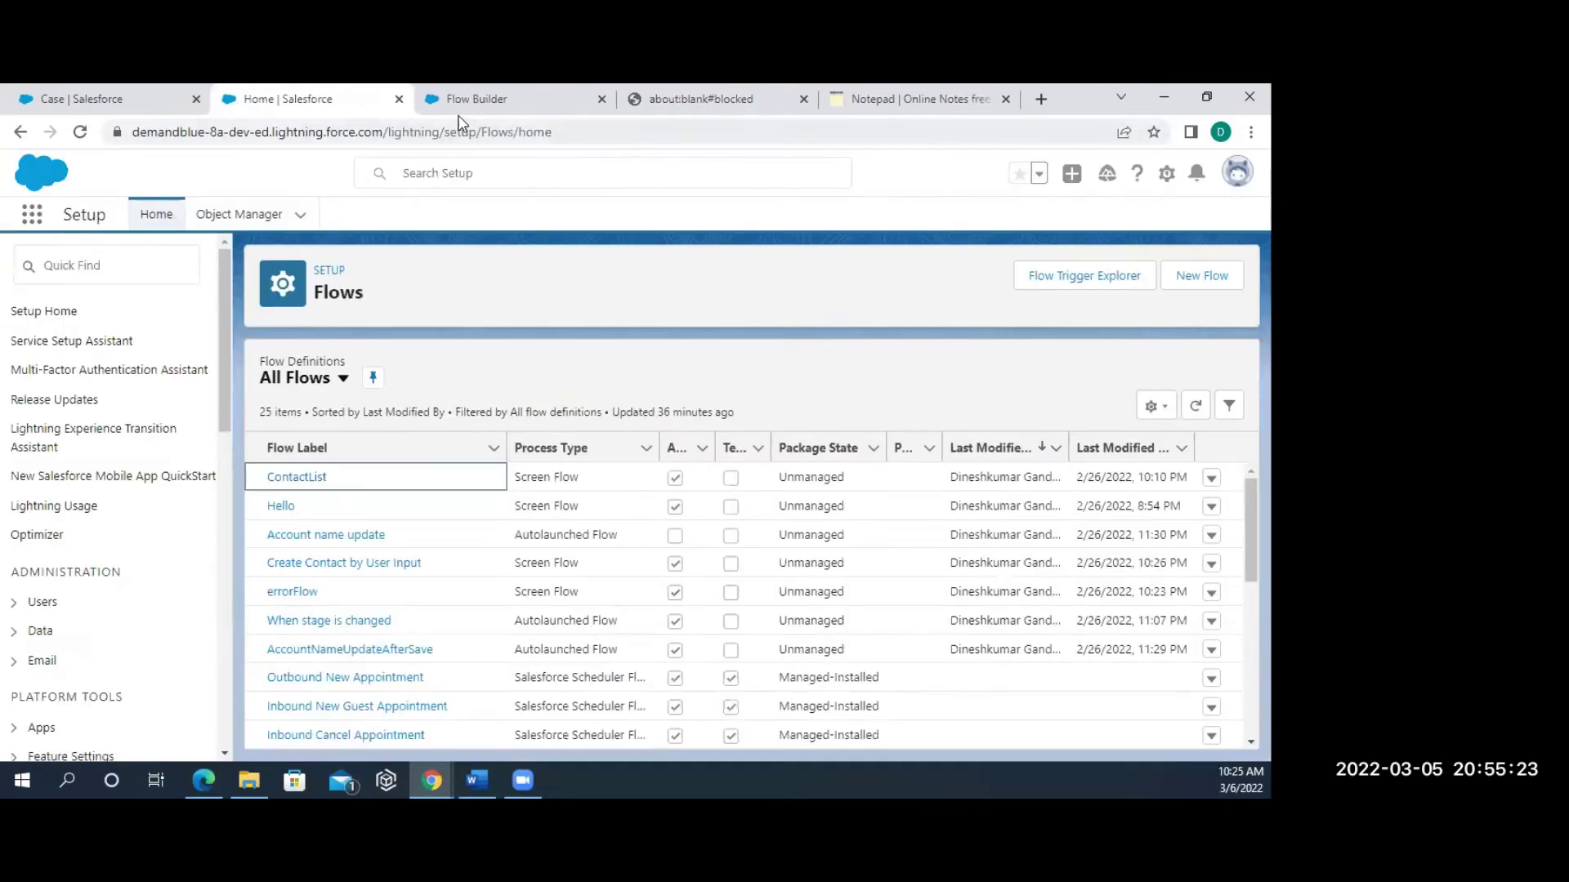
pyautogui.click(455, 109)
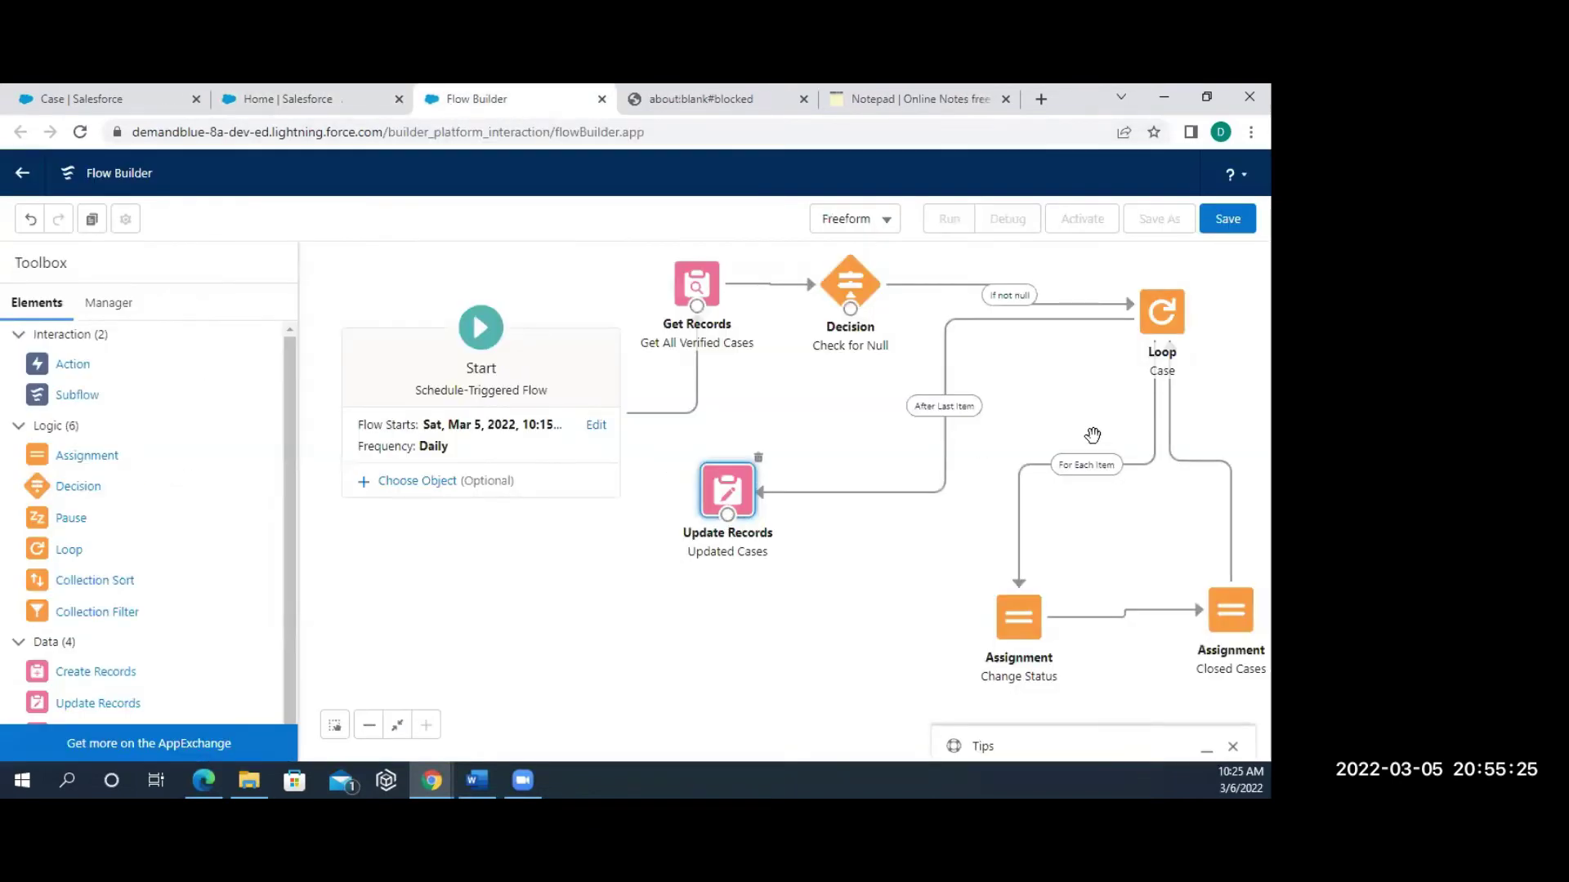
# Review the filter condition, record storage options and stored Case fields of Get All Verified Cases, leaving its settings as they are.
pyautogui.click(703, 291)
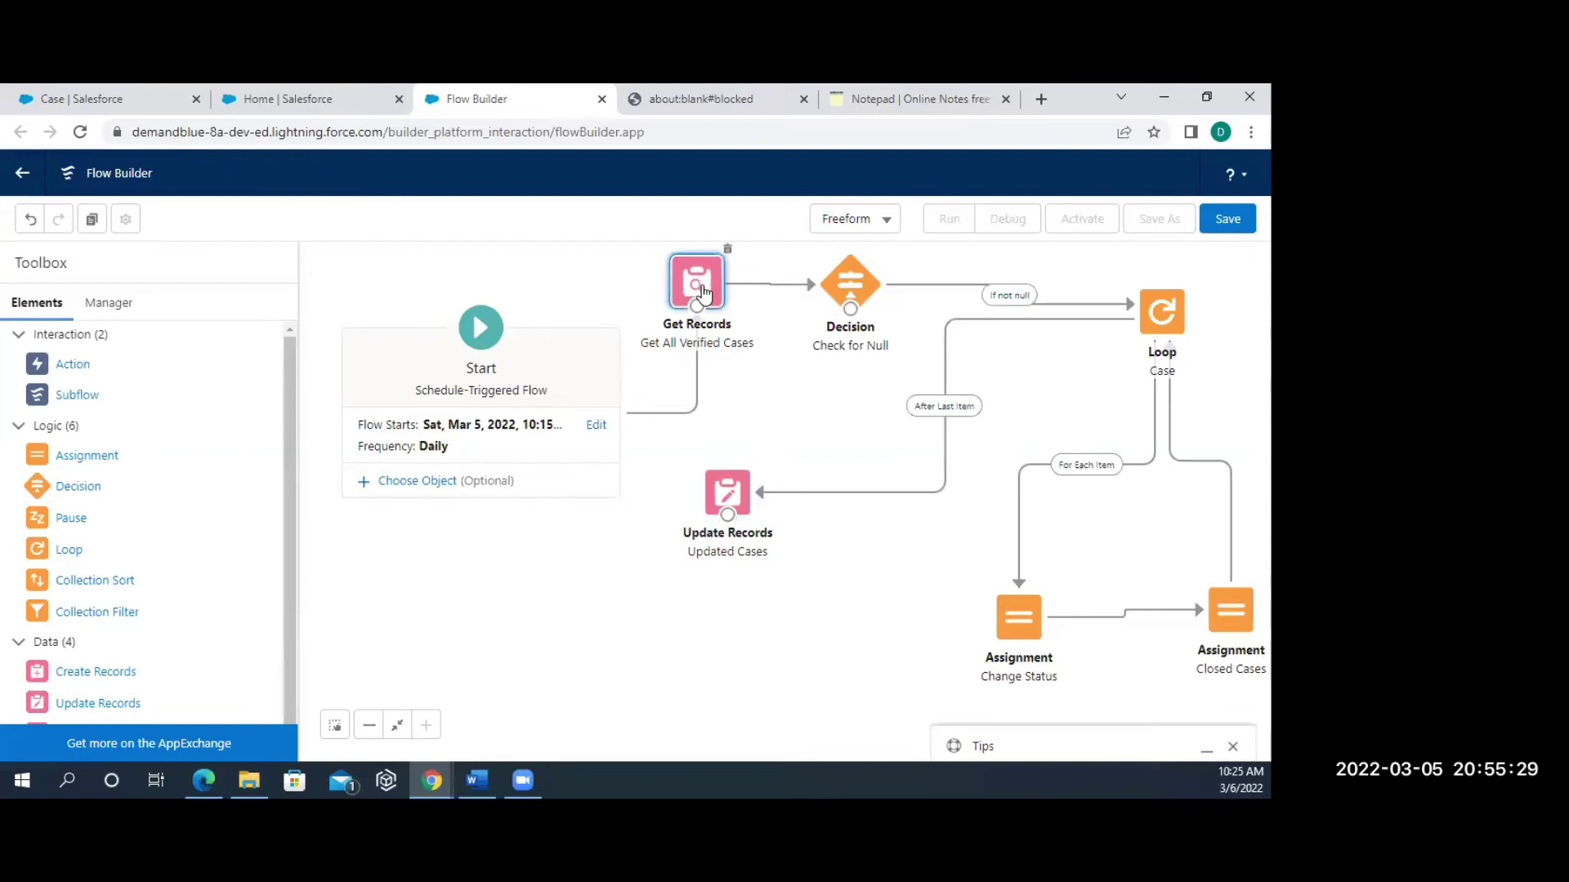
pyautogui.doubleClick(703, 290)
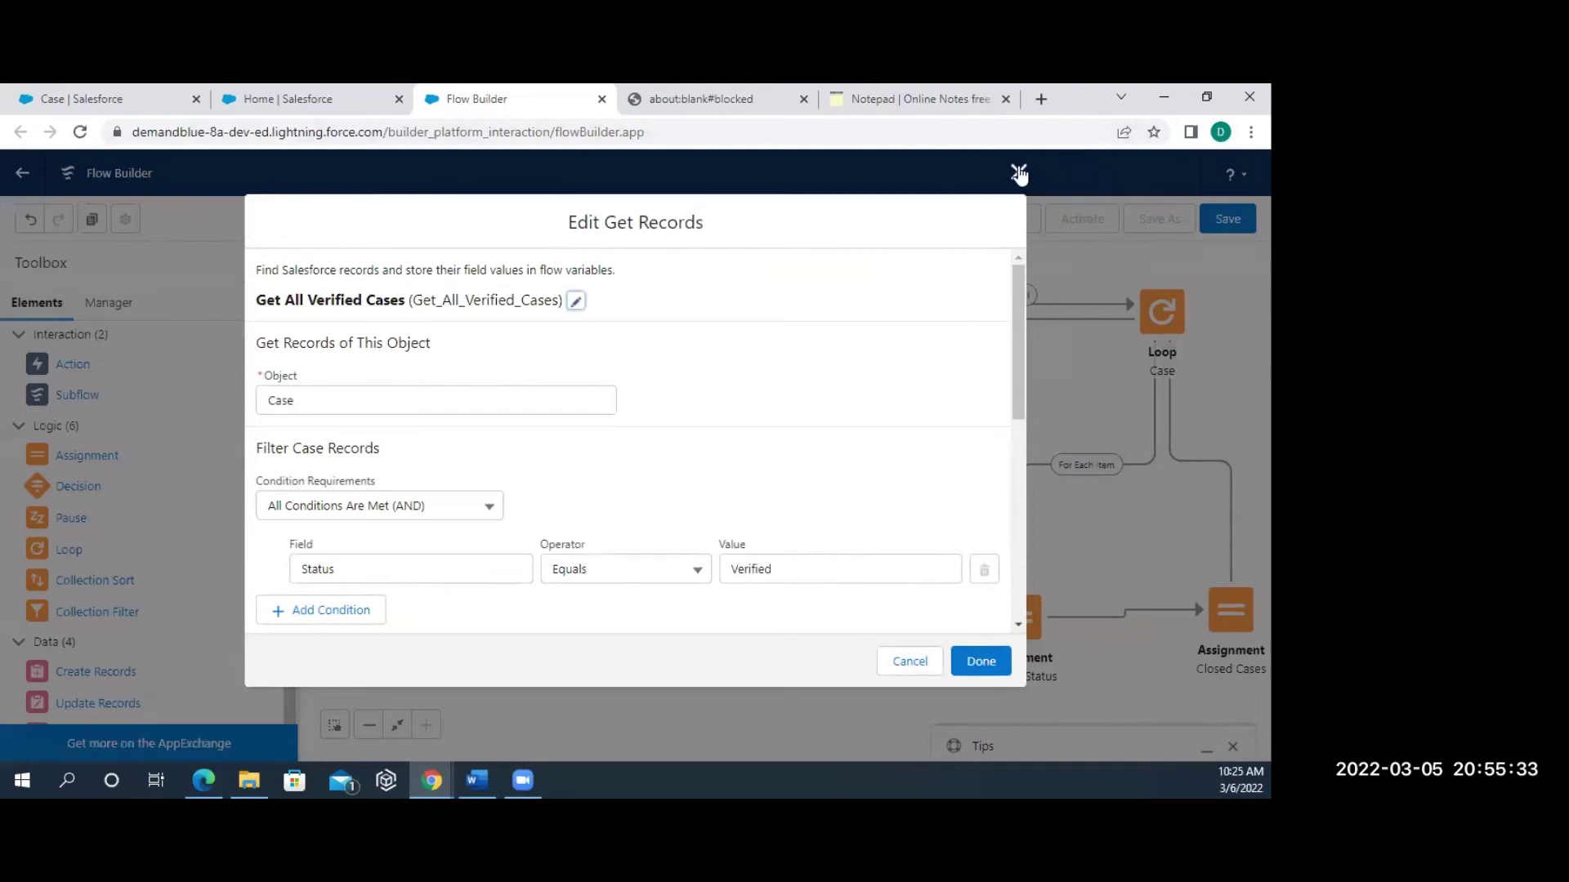
pyautogui.scroll(-5, 769, 402)
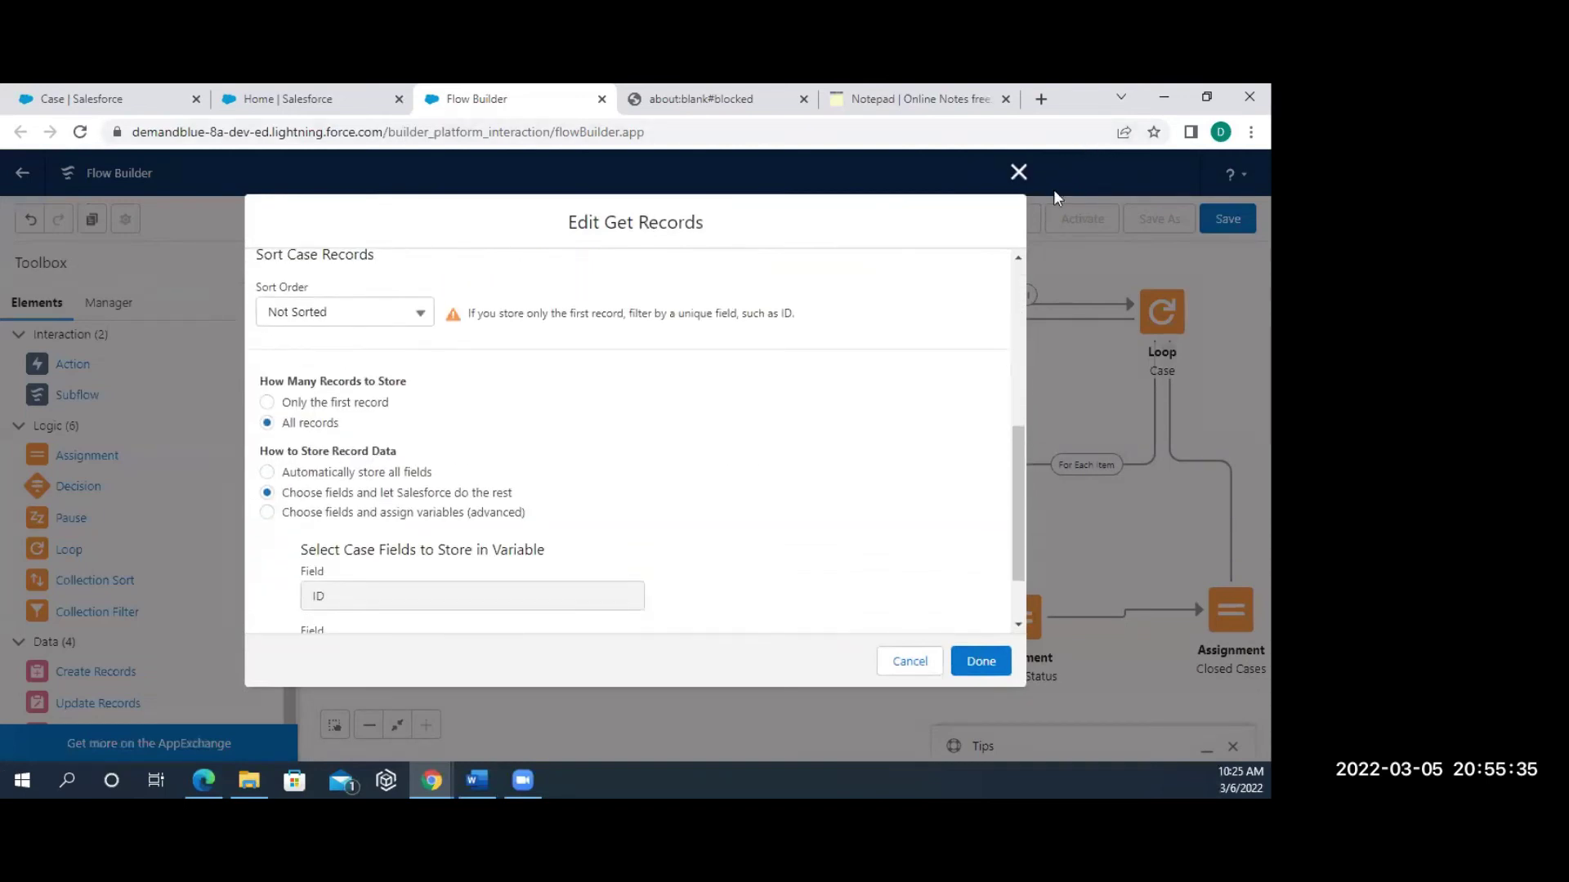
pyautogui.scroll(-1, 433, 519)
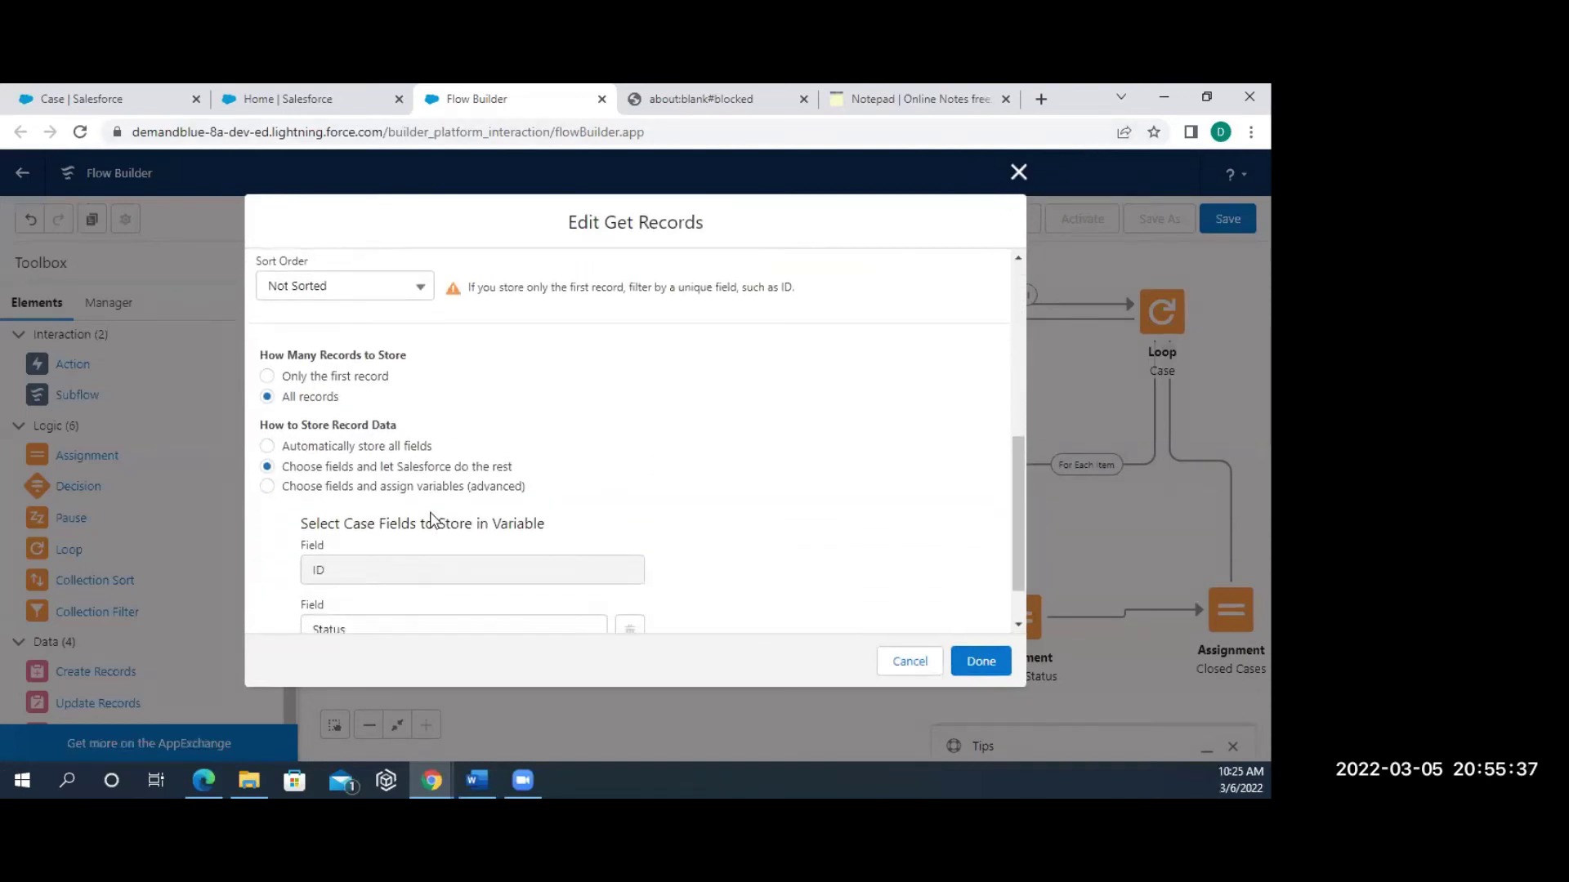
pyautogui.scroll(-1, 433, 519)
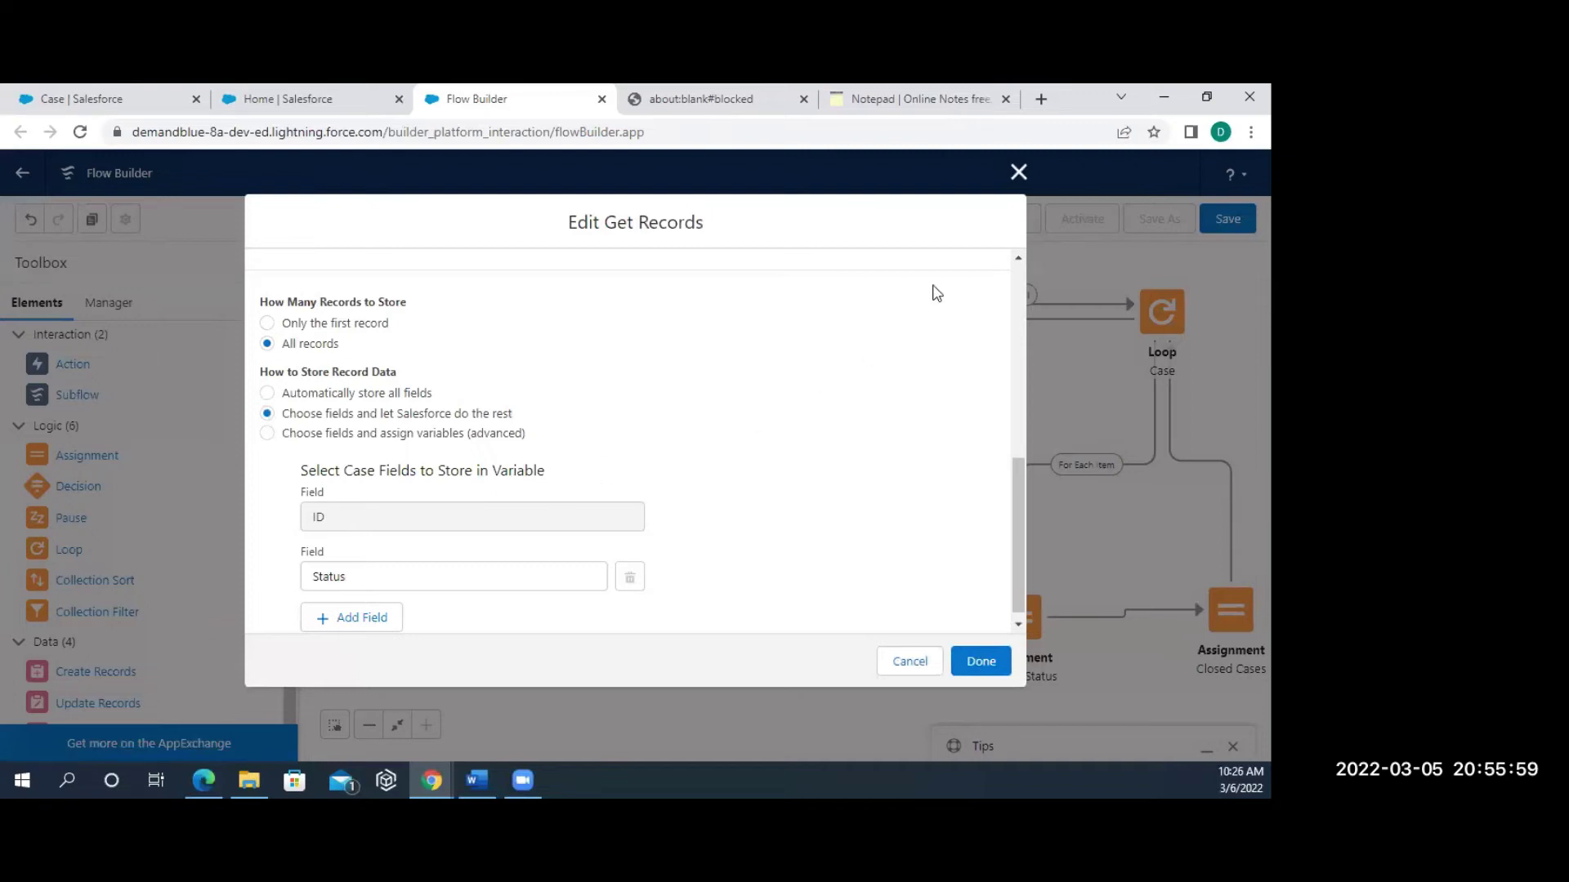
pyautogui.click(1019, 172)
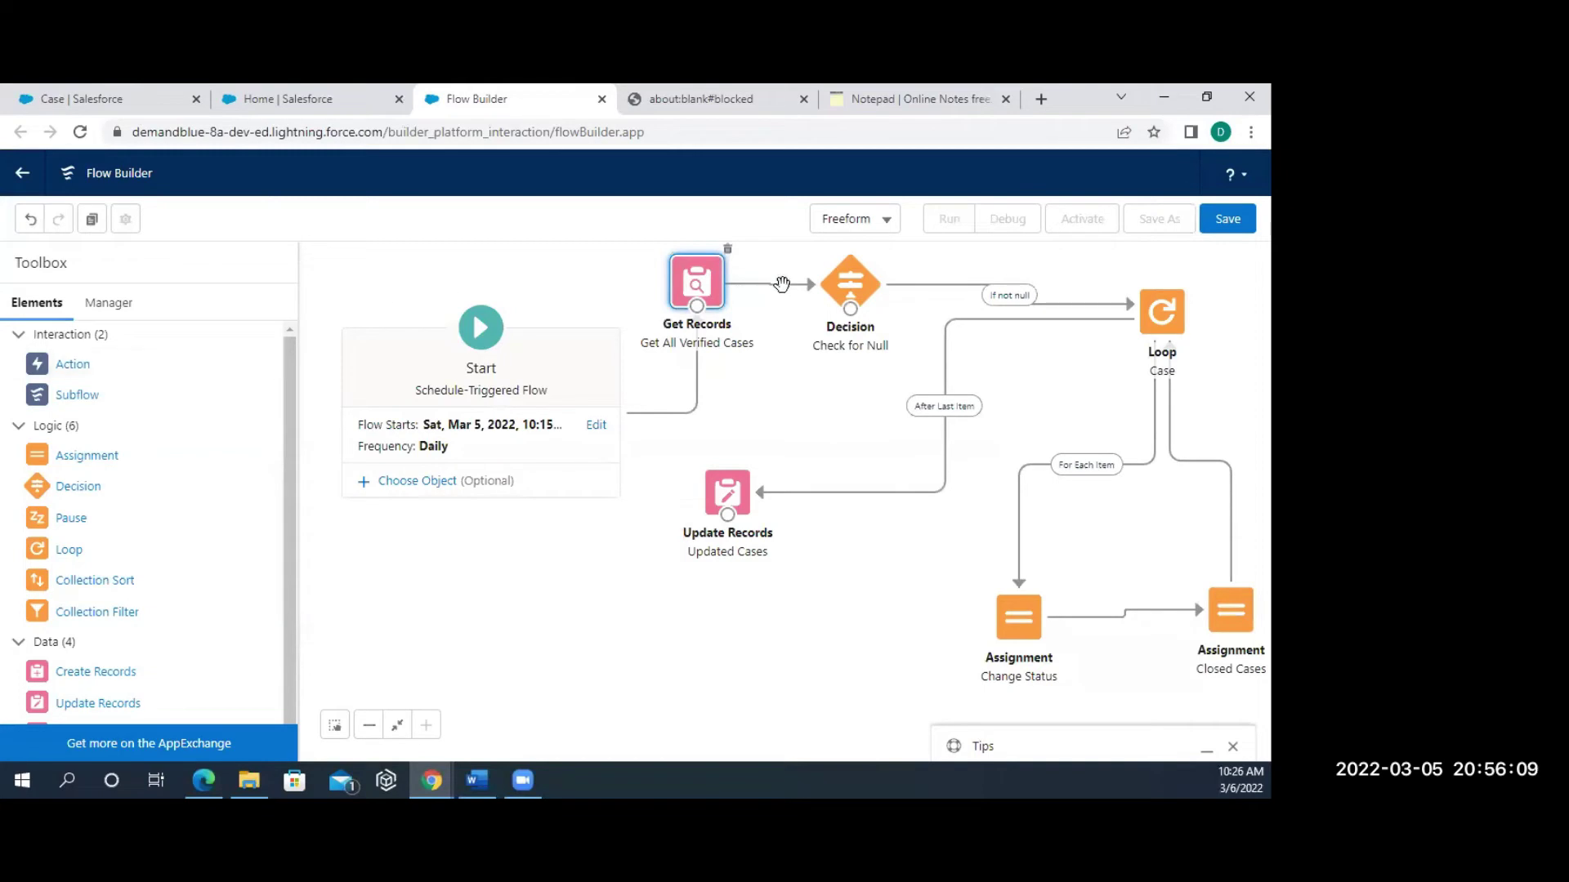
# Start saving the flow and enter the flow label "Schedule Trigger Example Change The Status as When Its Verified".
pyautogui.click(1227, 219)
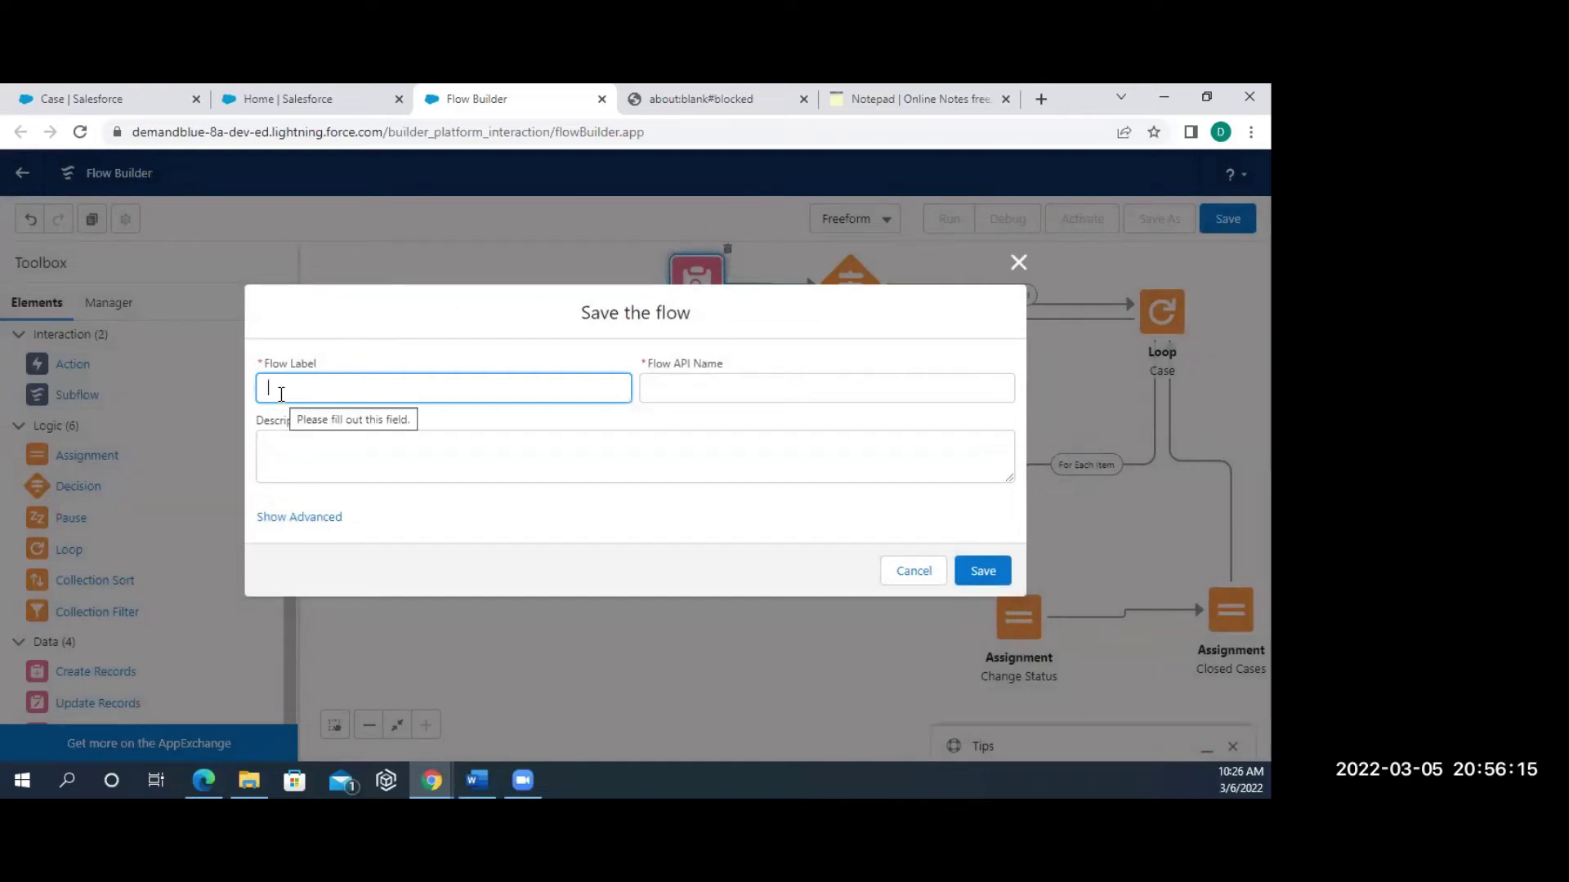
pyautogui.write('Sc')
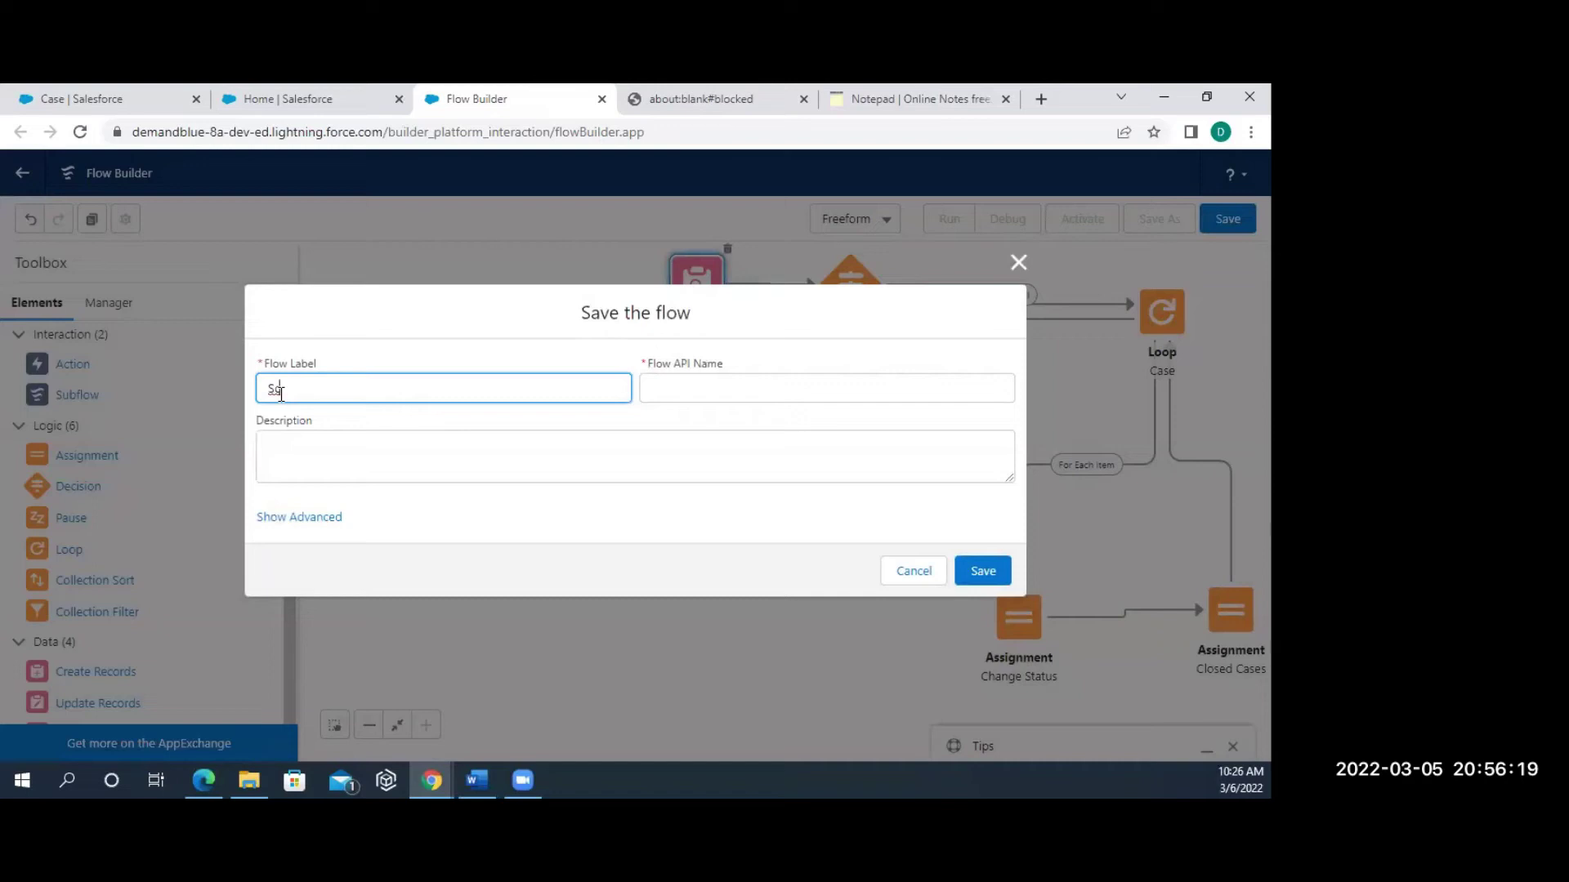
pyautogui.write('hedule')
pyautogui.write(' Trigger')
pyautogui.write(' Example')
pyautogui.write(' Cas')
pyautogui.press('BackSpace')
pyautogui.write('hang')
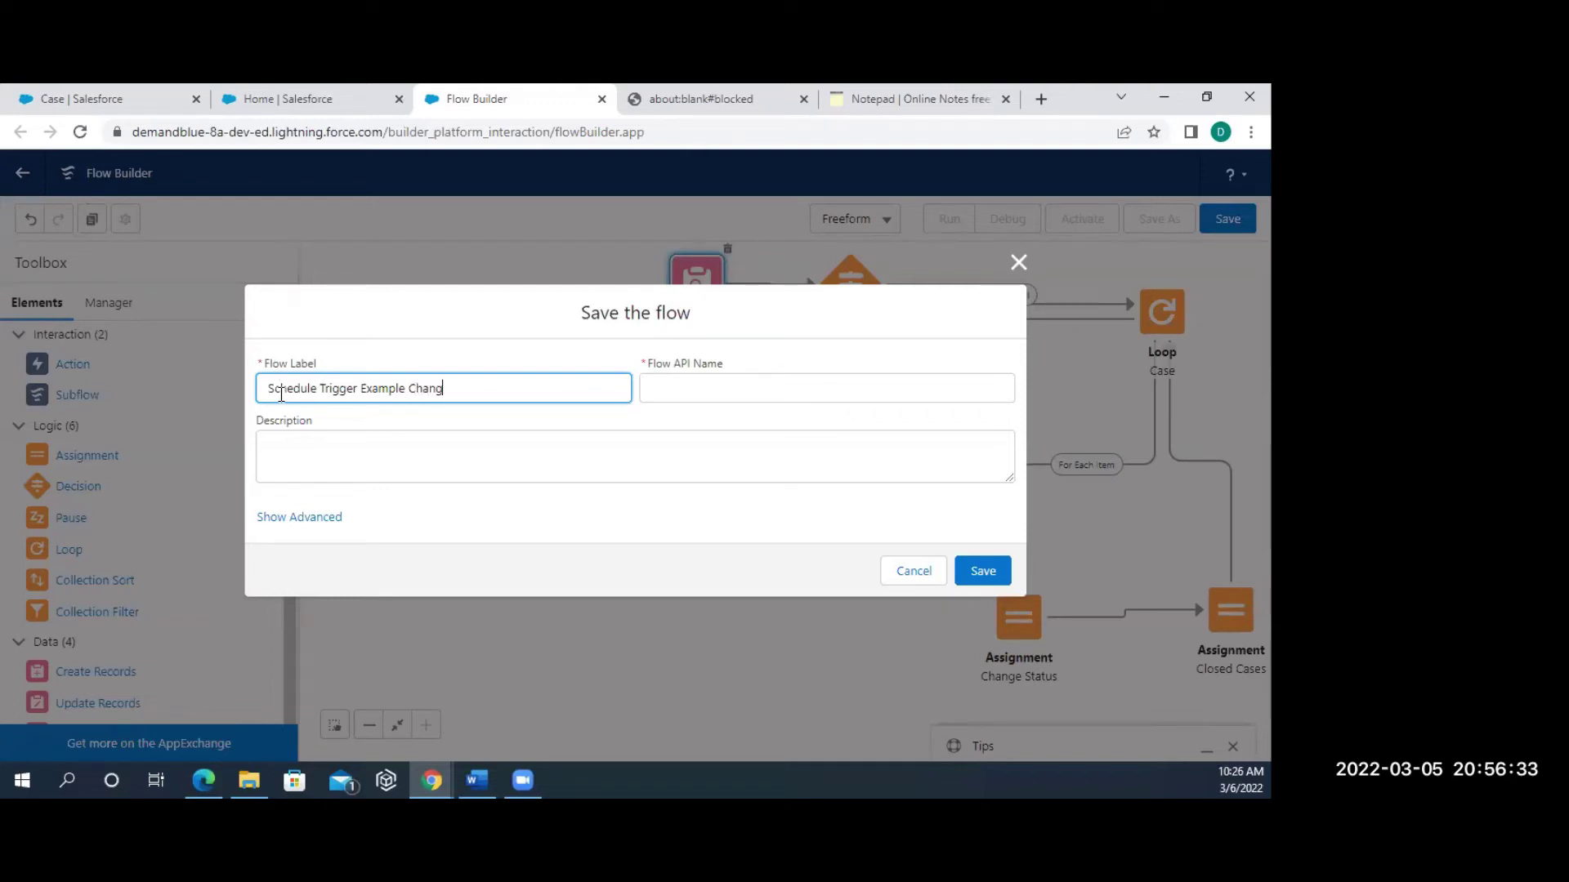
pyautogui.write('e The Staut')
pyautogui.press('BackSpace')
pyautogui.write('us as When Its Verifo')
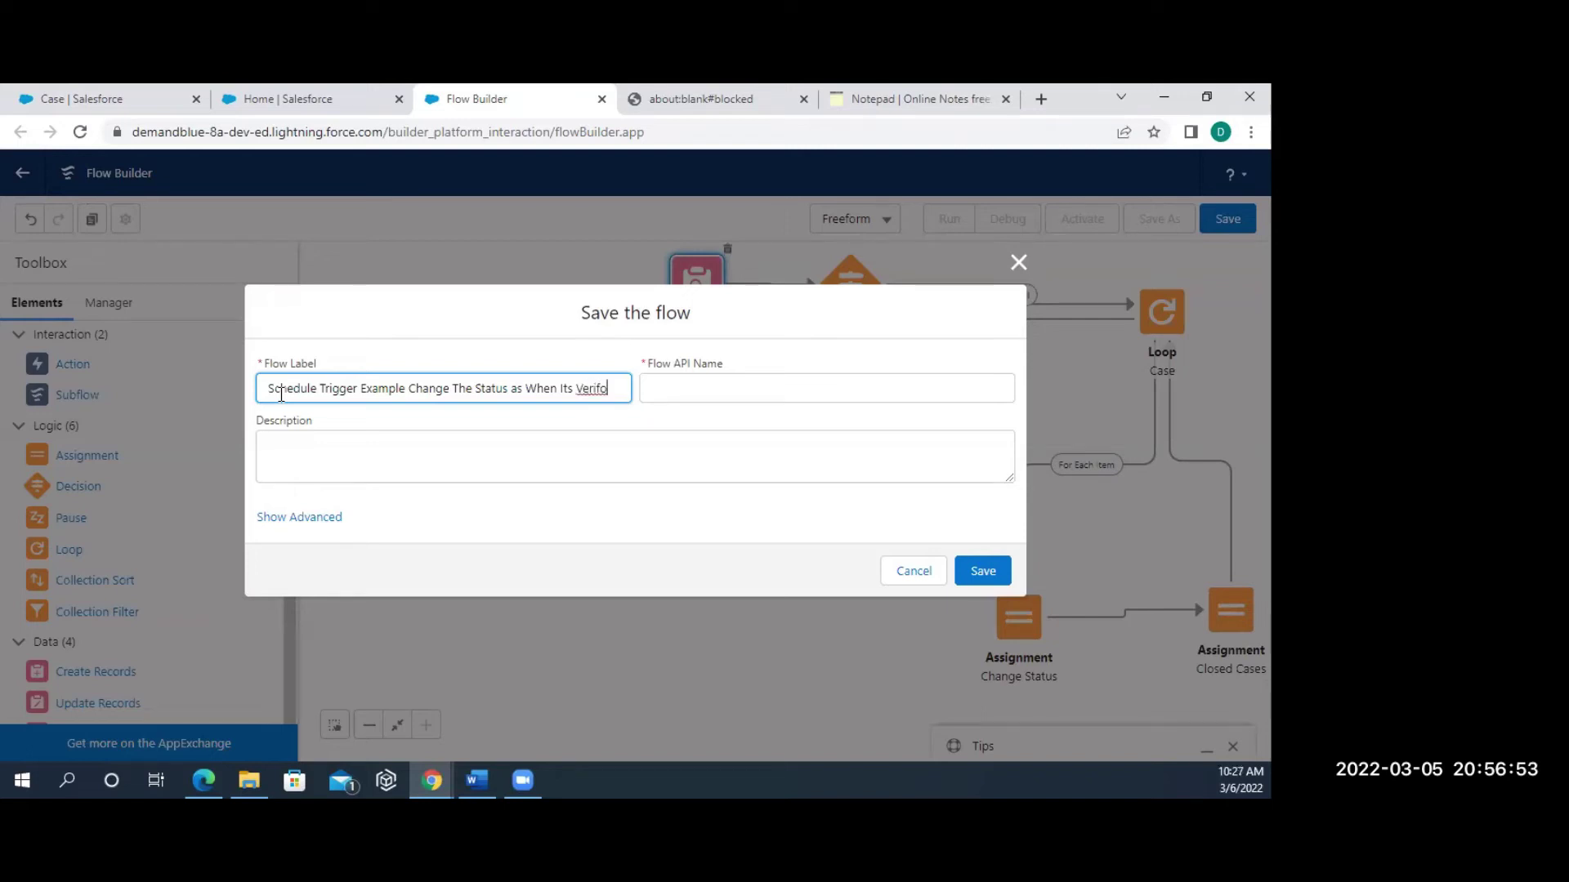
pyautogui.write('=ied')
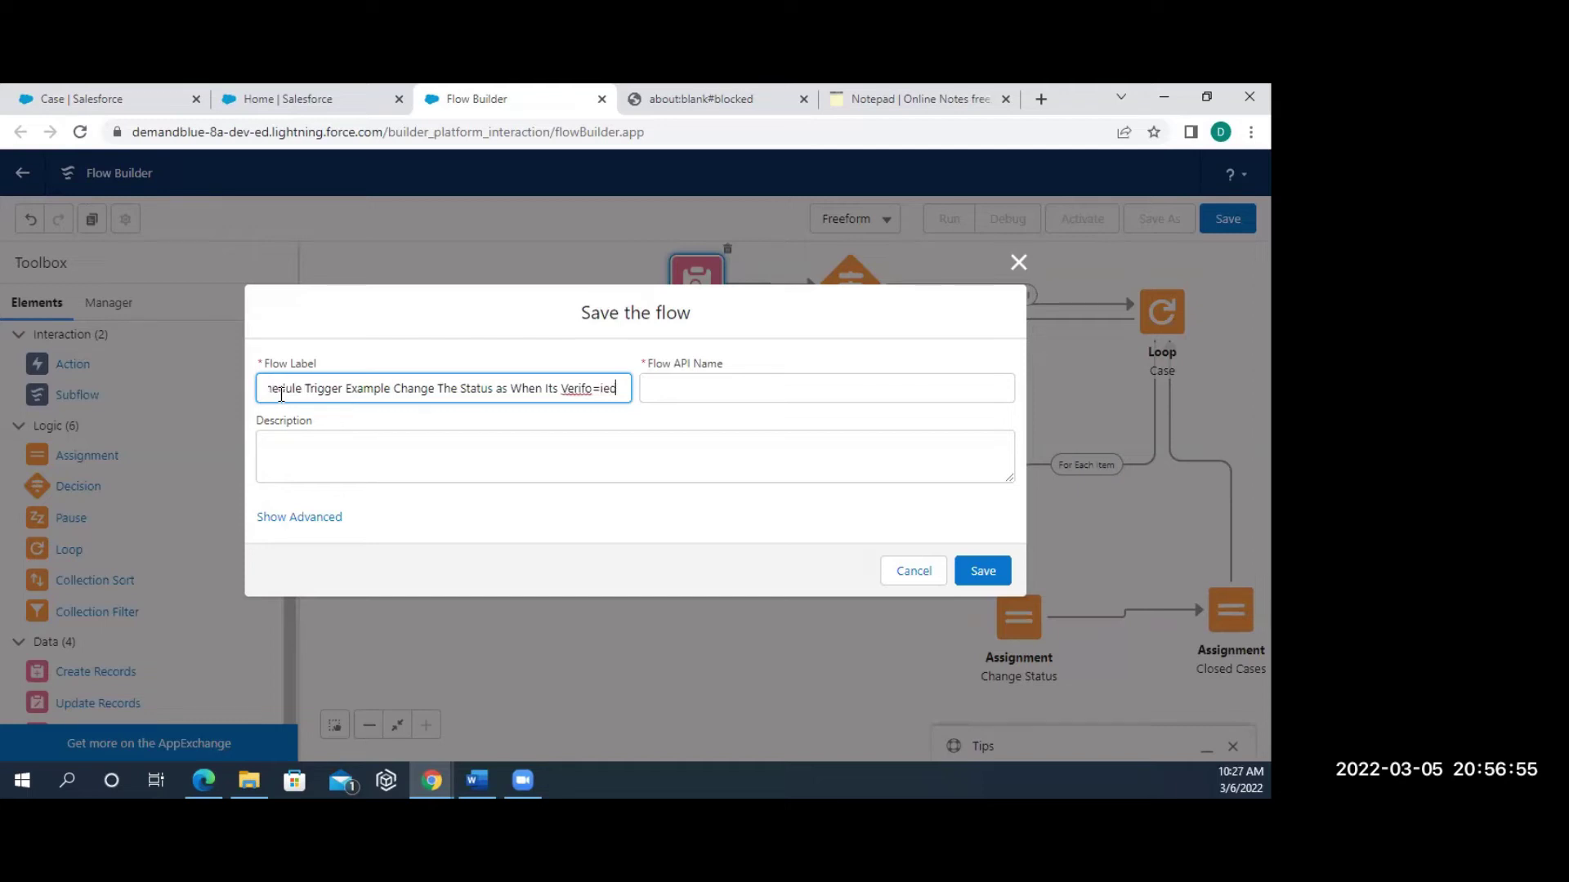
pyautogui.press('BackSpace')
pyautogui.press('BackSpace')
pyautogui.press('BackSpace')
pyautogui.press('BackSpace')
pyautogui.press('BackSpace')
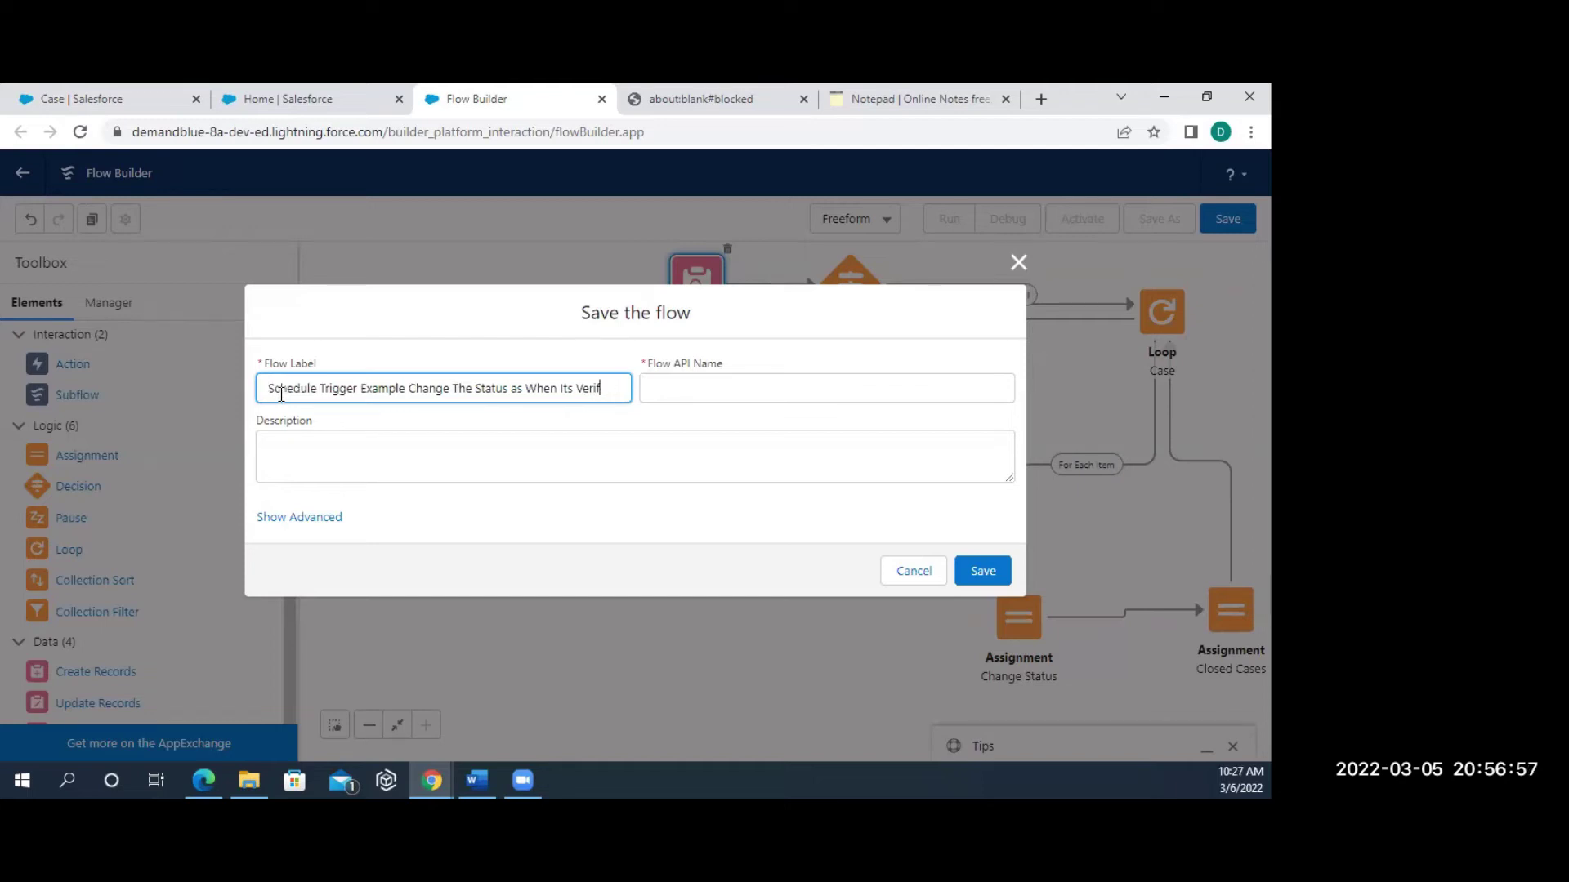
pyautogui.write('ied')
# Save the labelled flow with its description left empty and activate it.
pyautogui.click(469, 454)
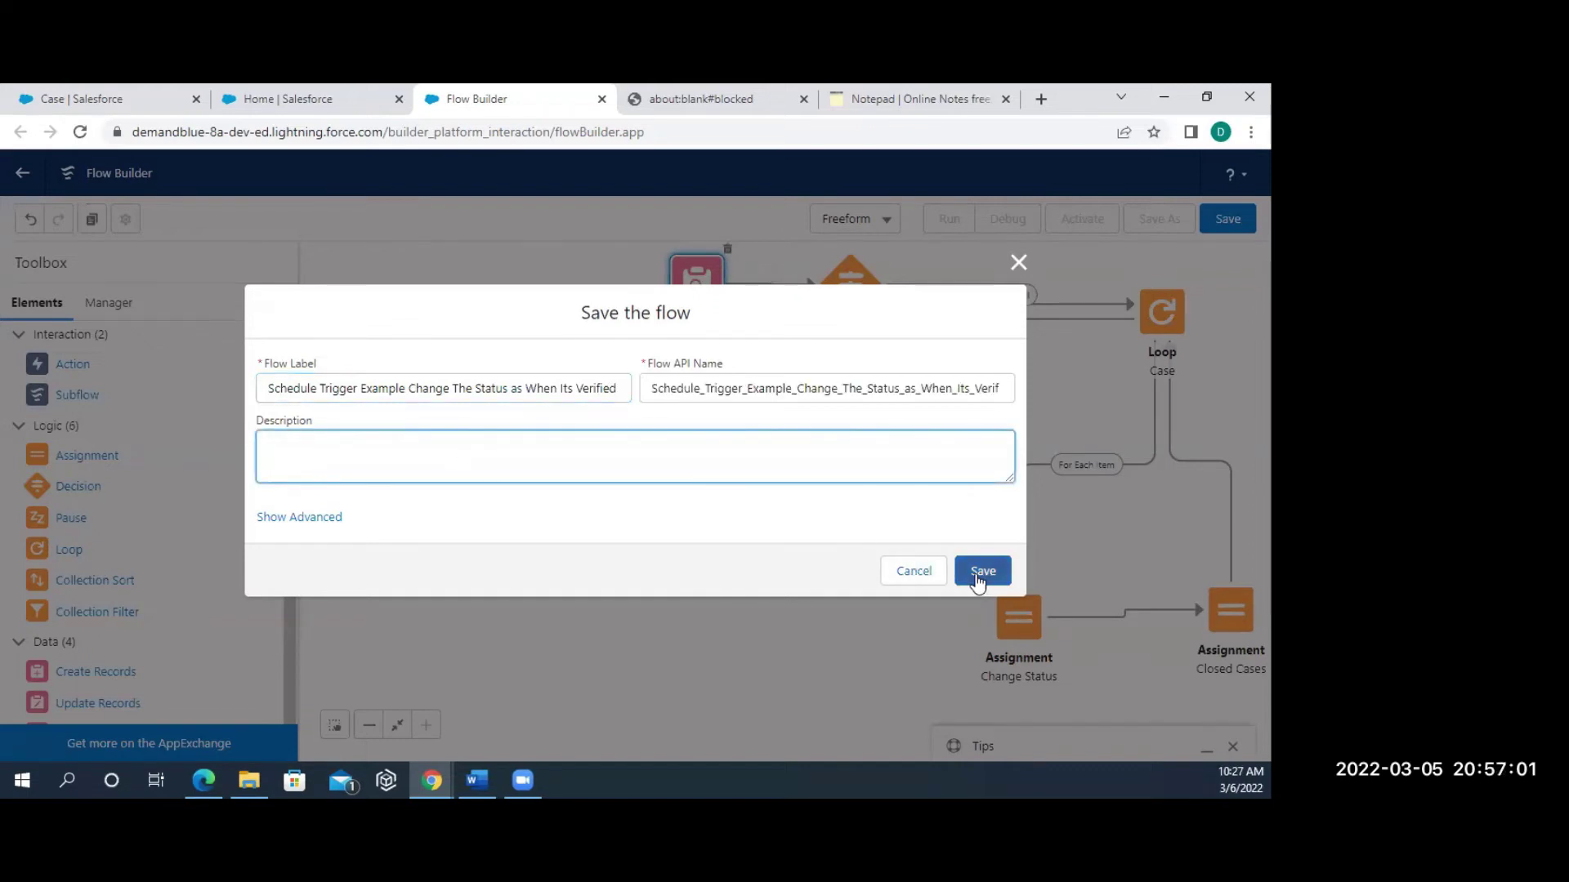
pyautogui.click(982, 572)
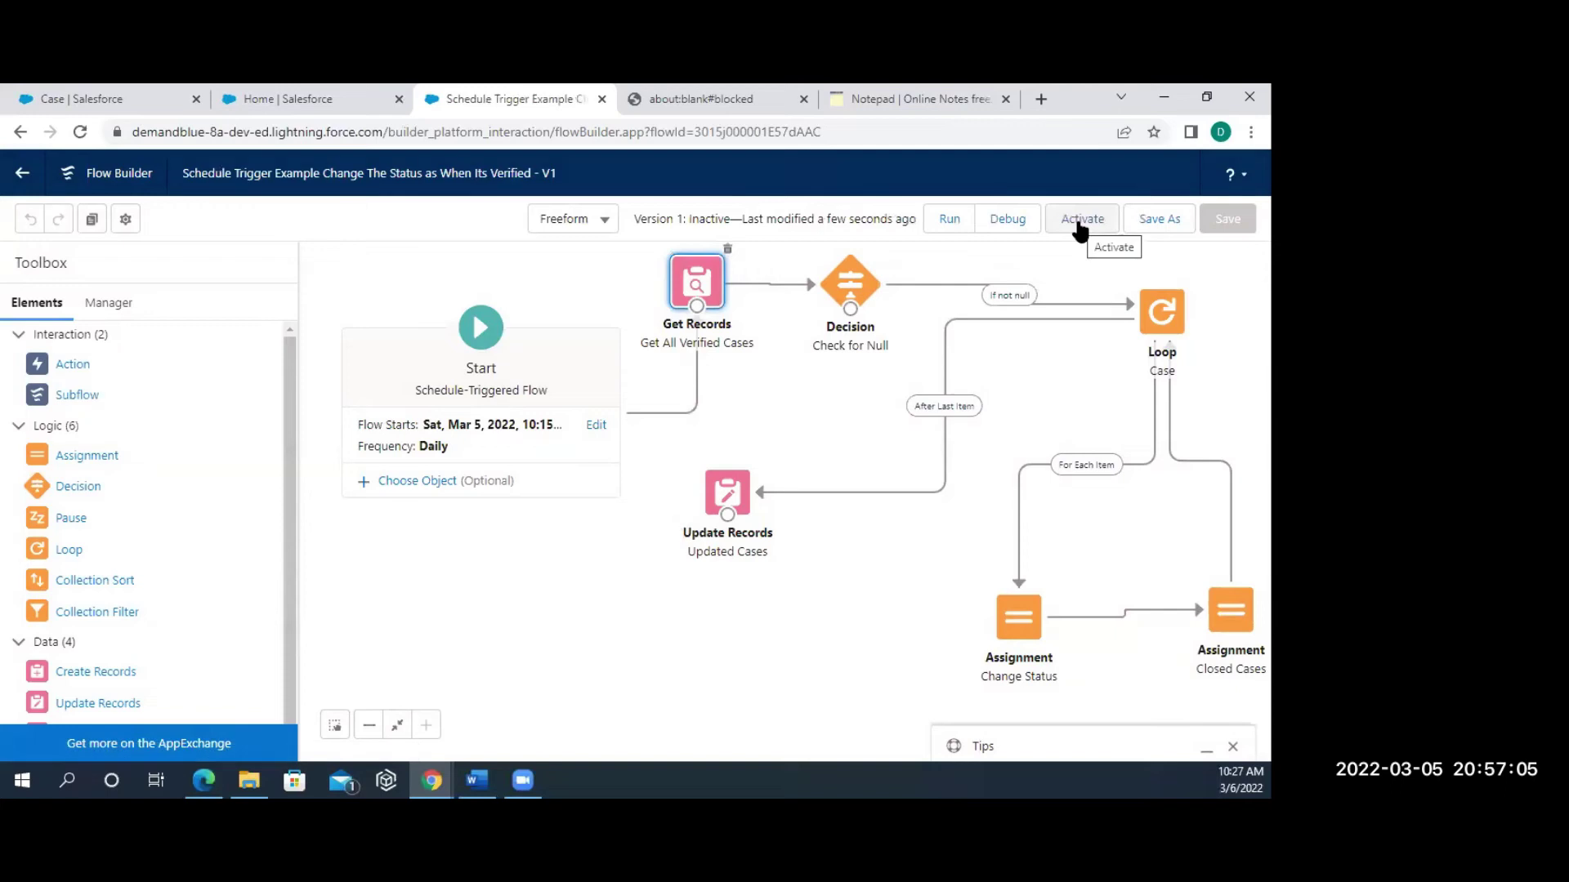
pyautogui.click(1080, 220)
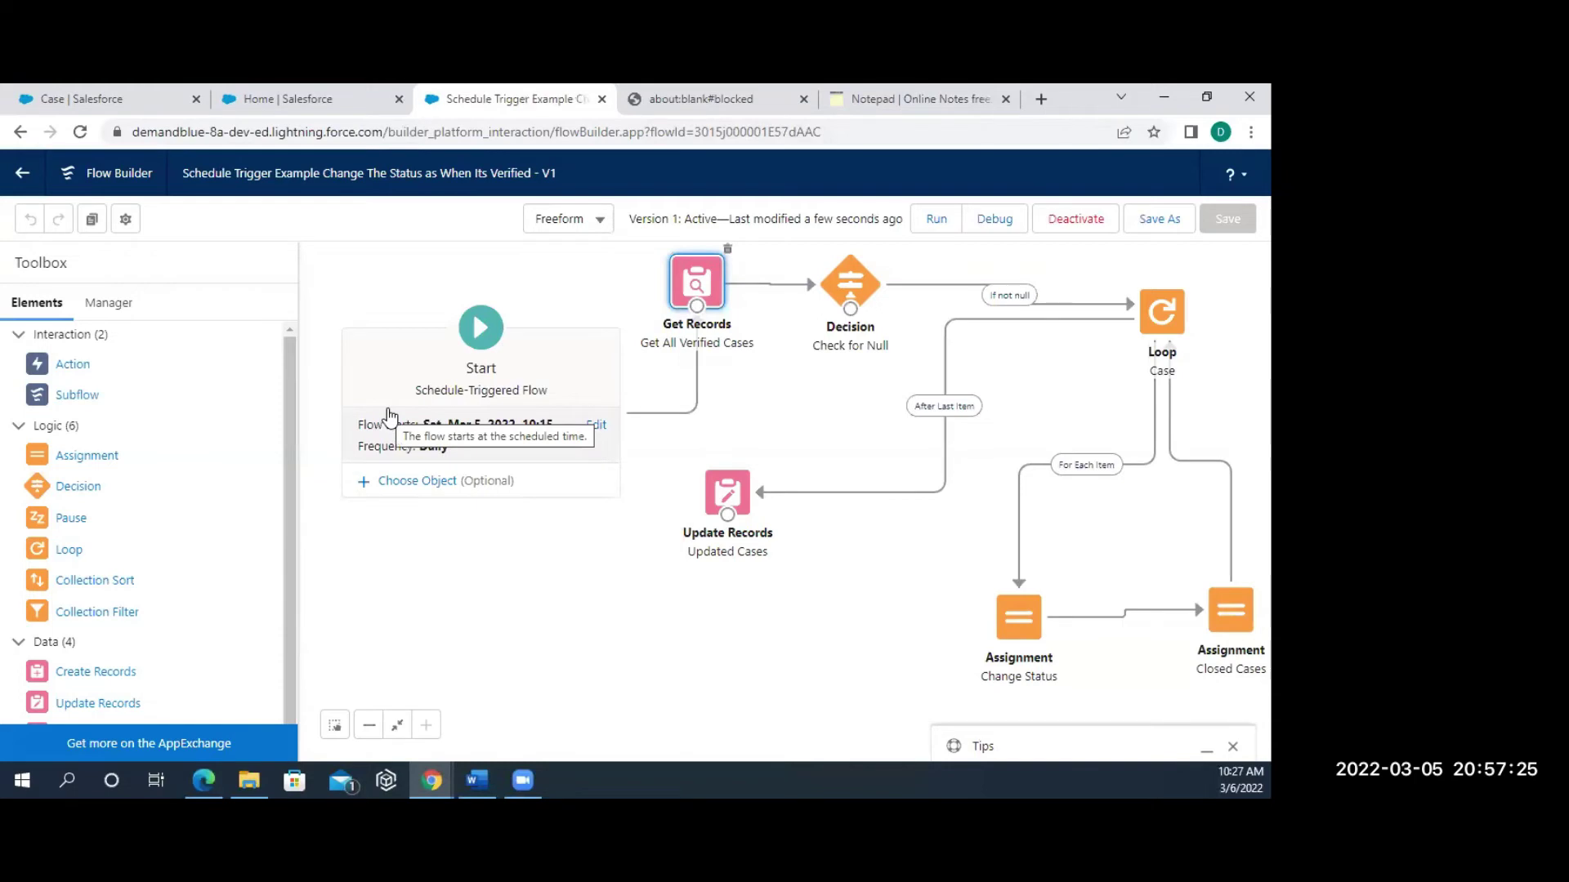
# Search Setup for "sche" and open the Scheduled Jobs page under Environments.
pyautogui.click(329, 96)
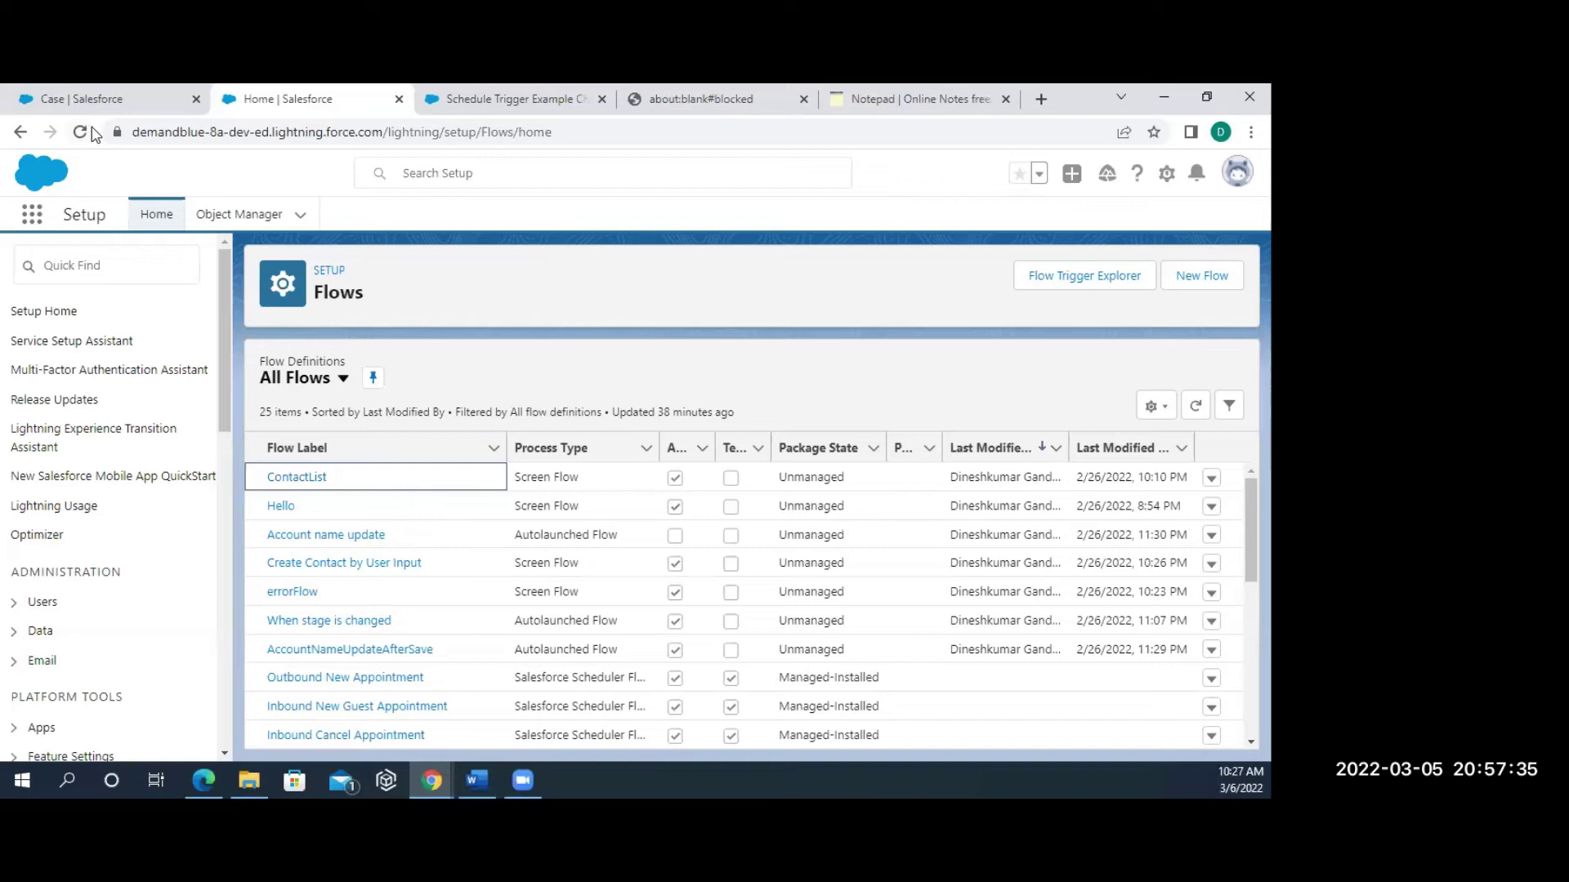
pyautogui.click(65, 271)
pyautogui.write('a')
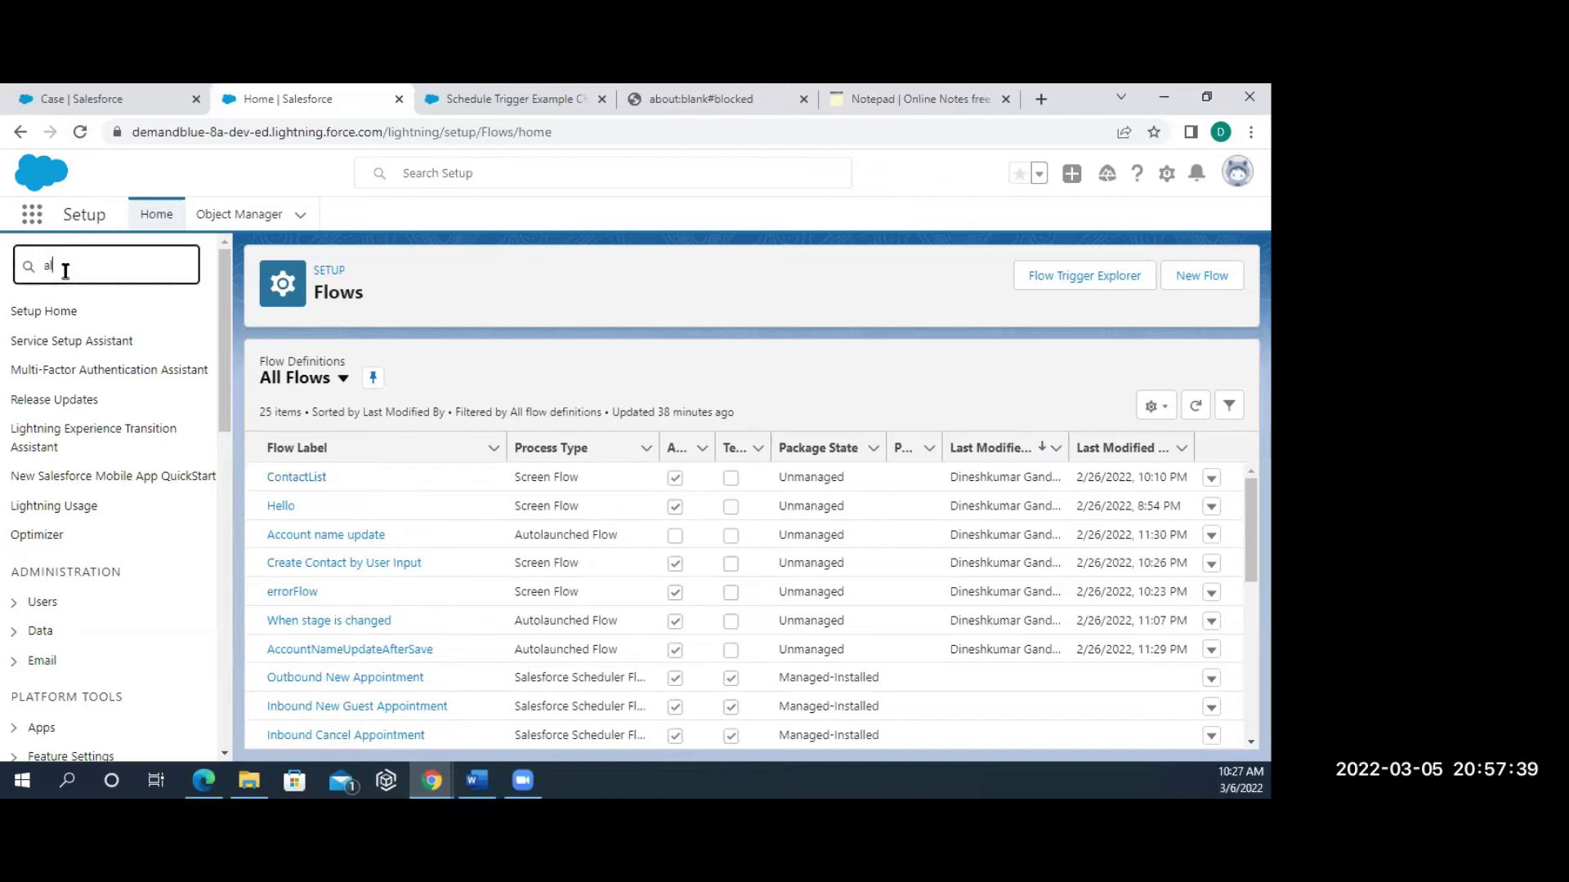
pyautogui.write('ll sc')
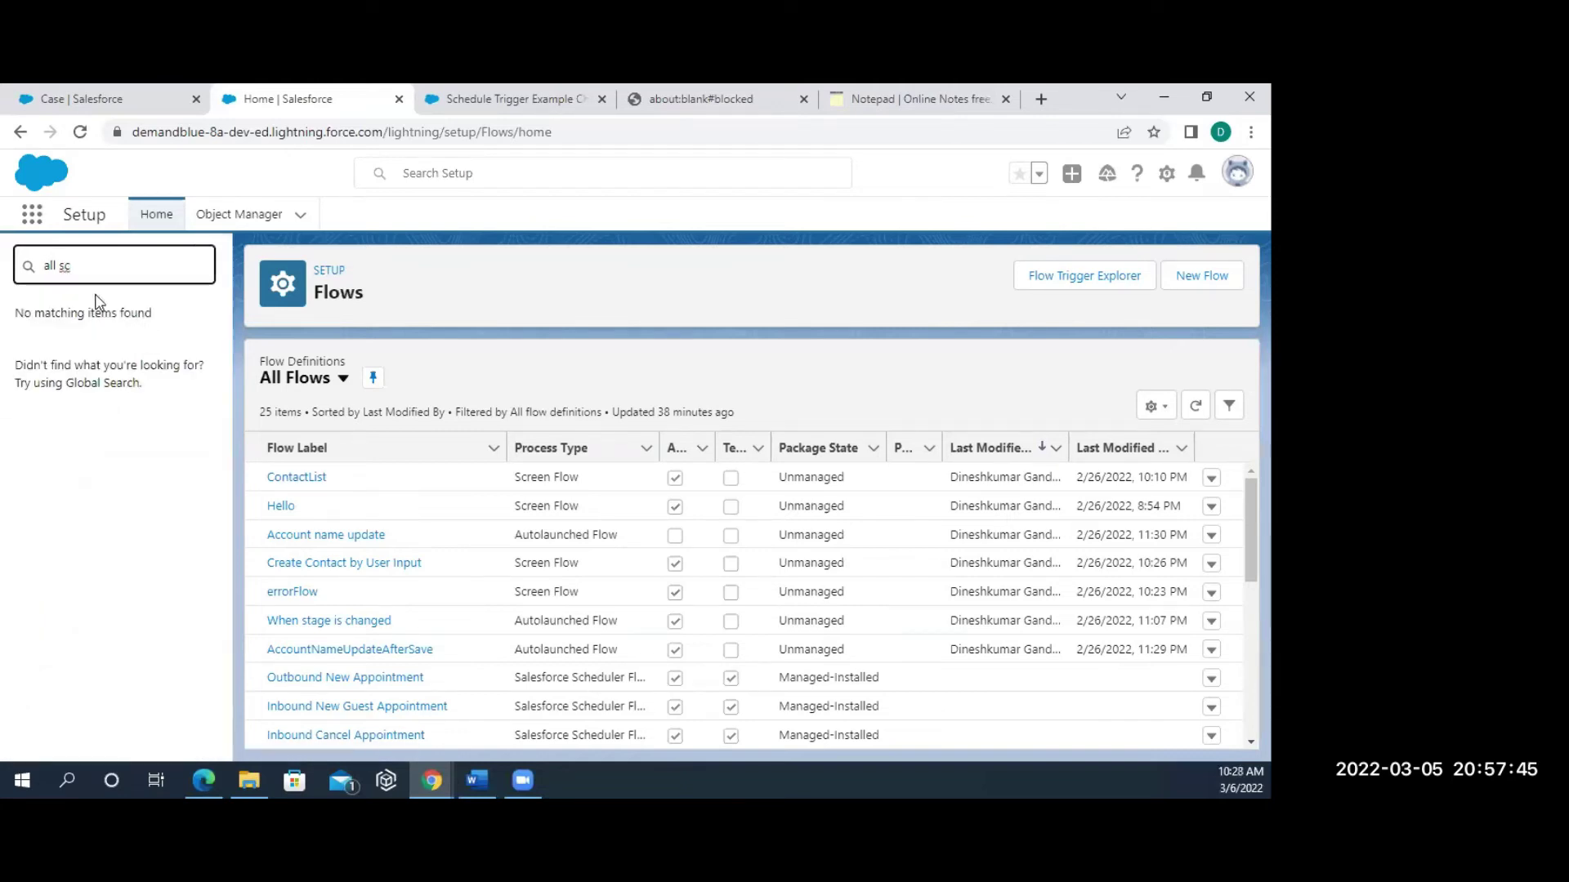
pyautogui.press('BackSpace')
pyautogui.press('BackSpace')
pyautogui.press('BackSpace')
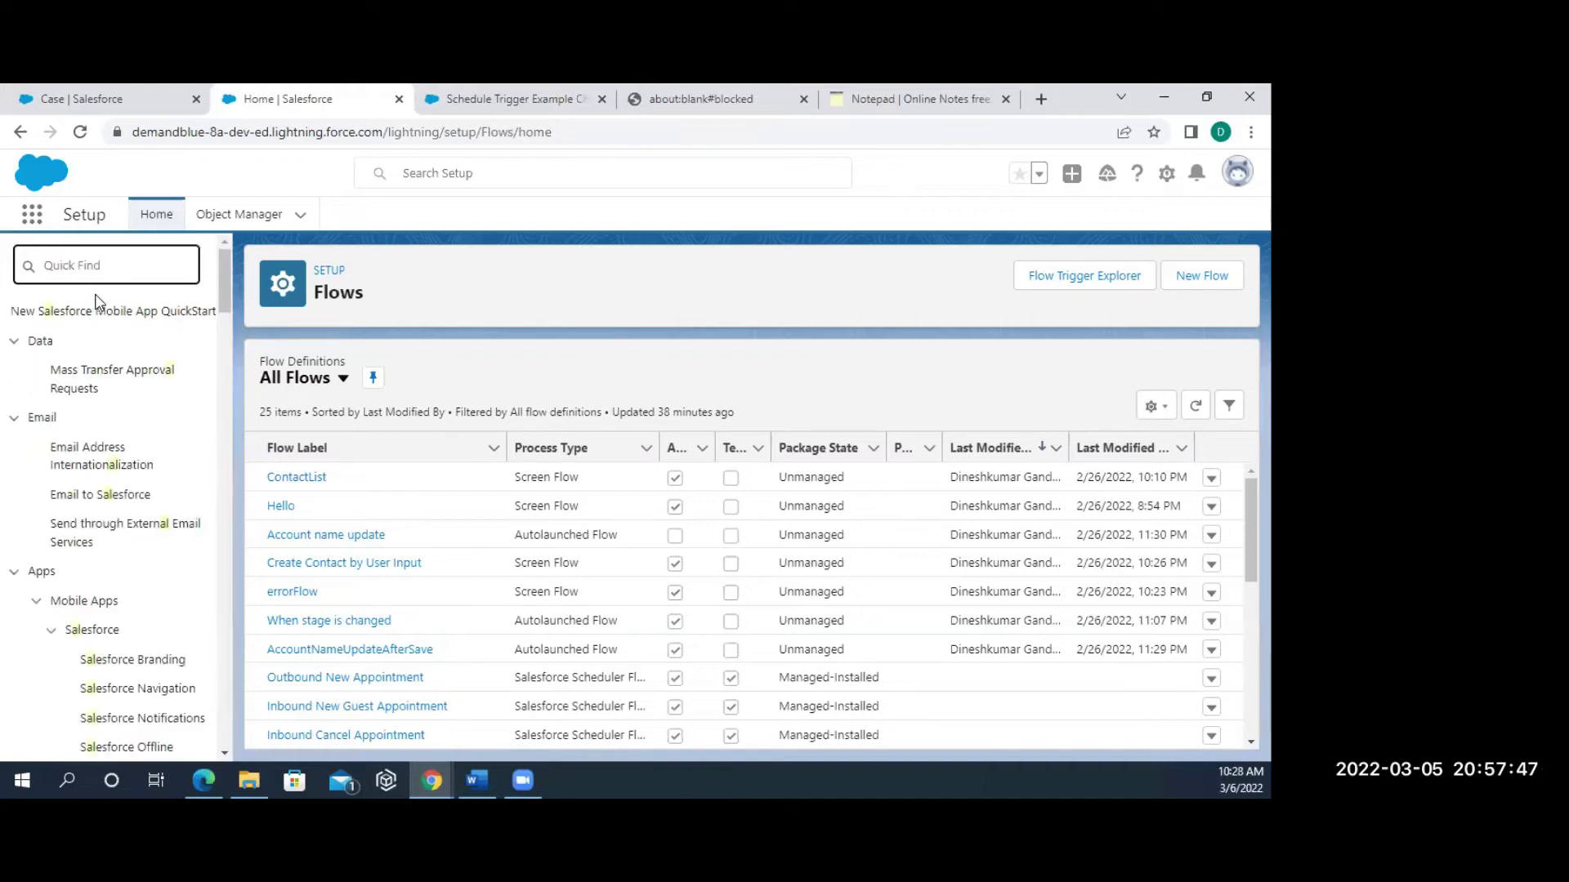
pyautogui.write('sc')
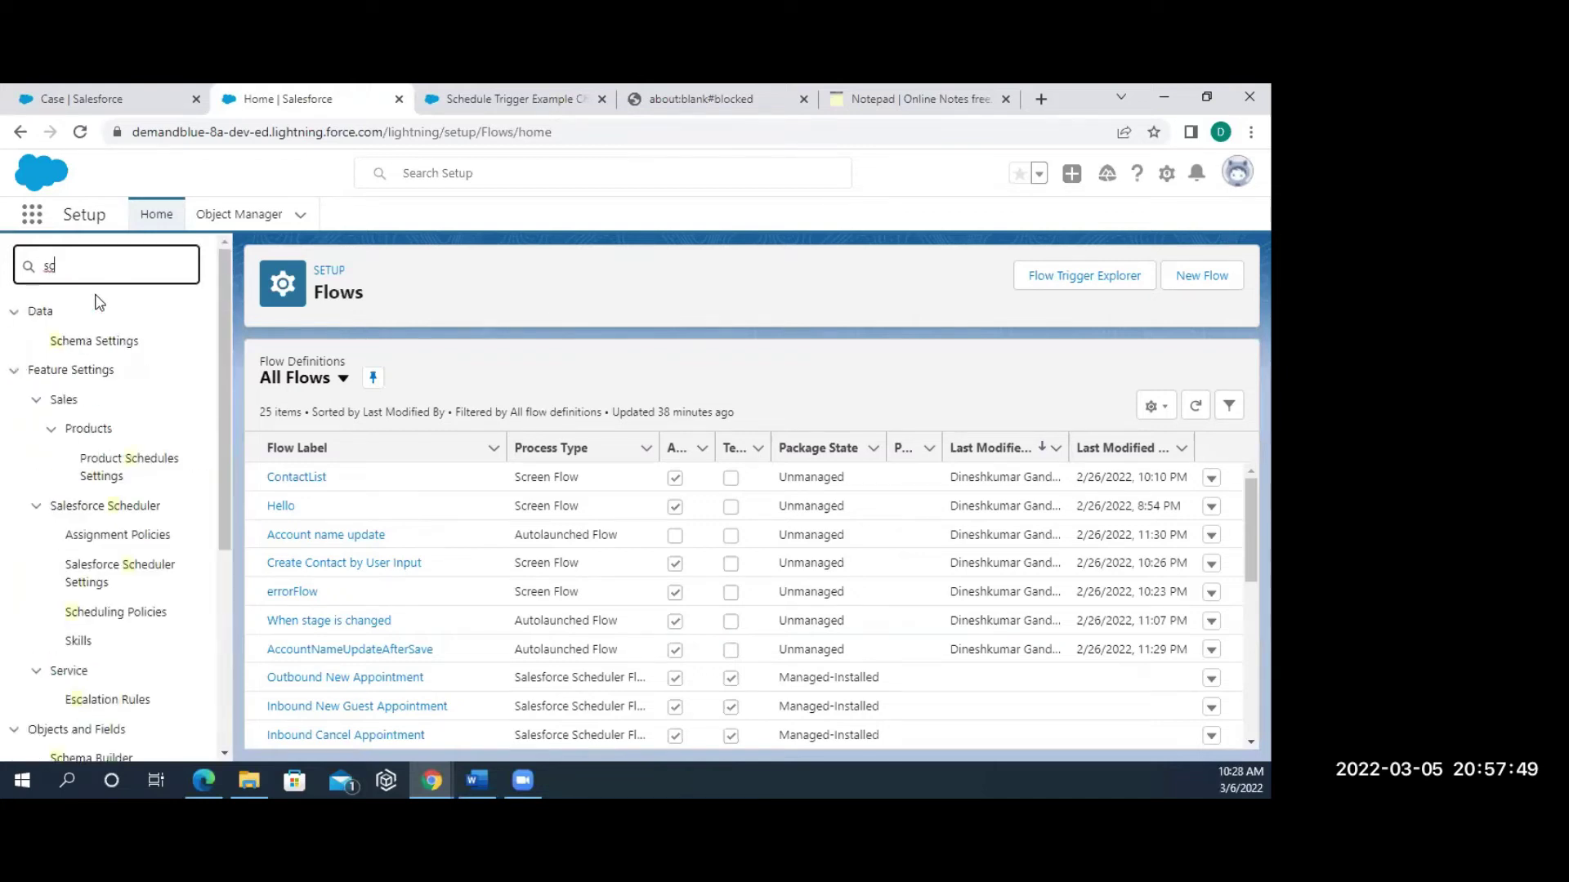
pyautogui.write('he')
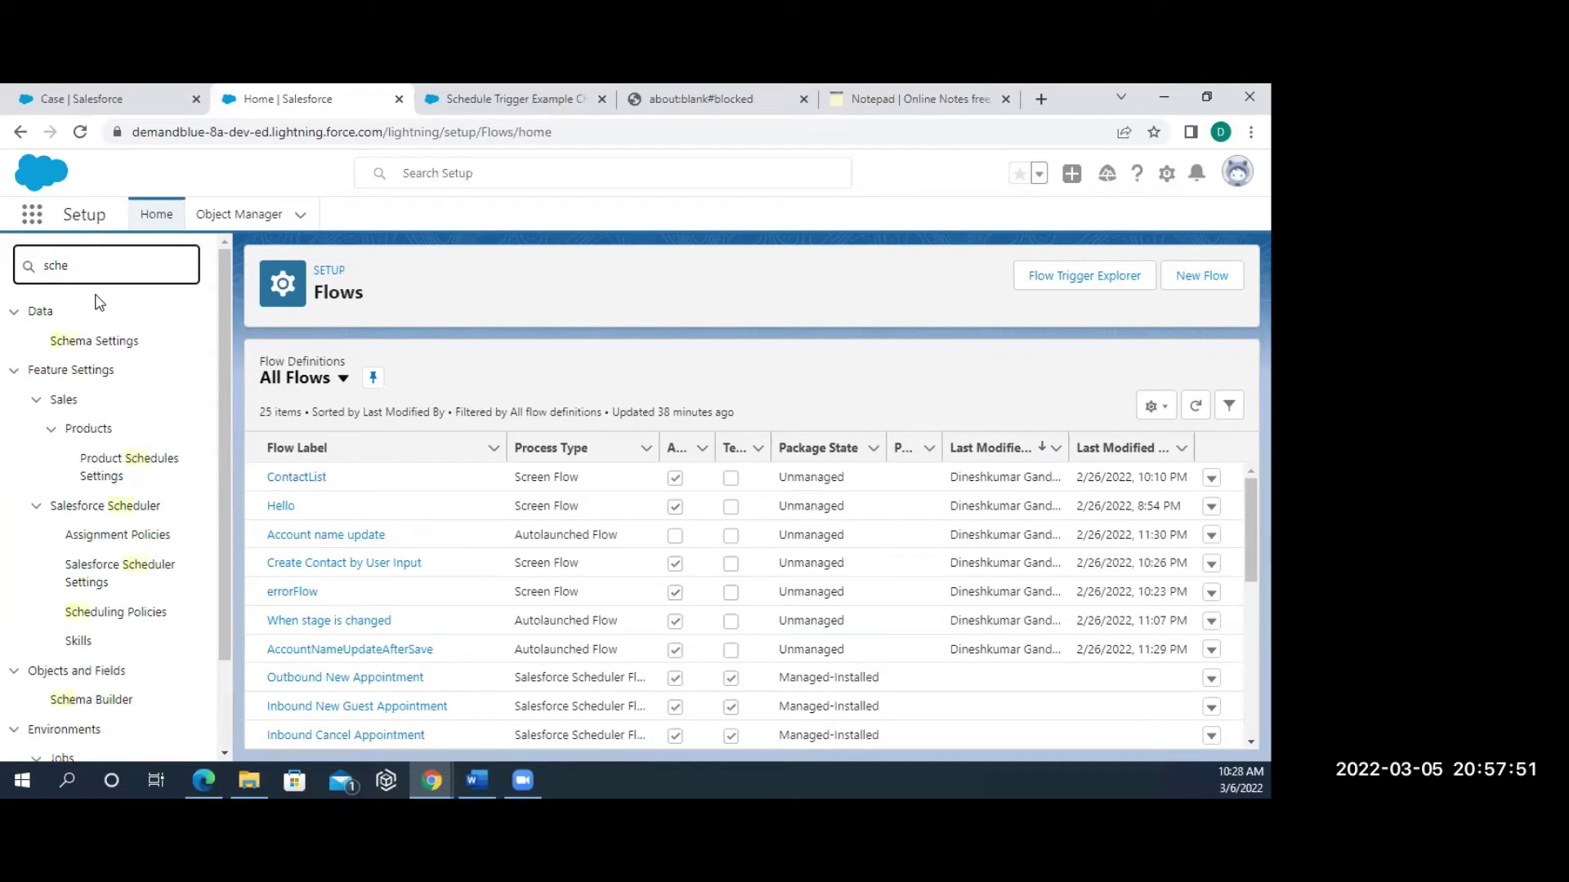
pyautogui.scroll(-2, 90, 674)
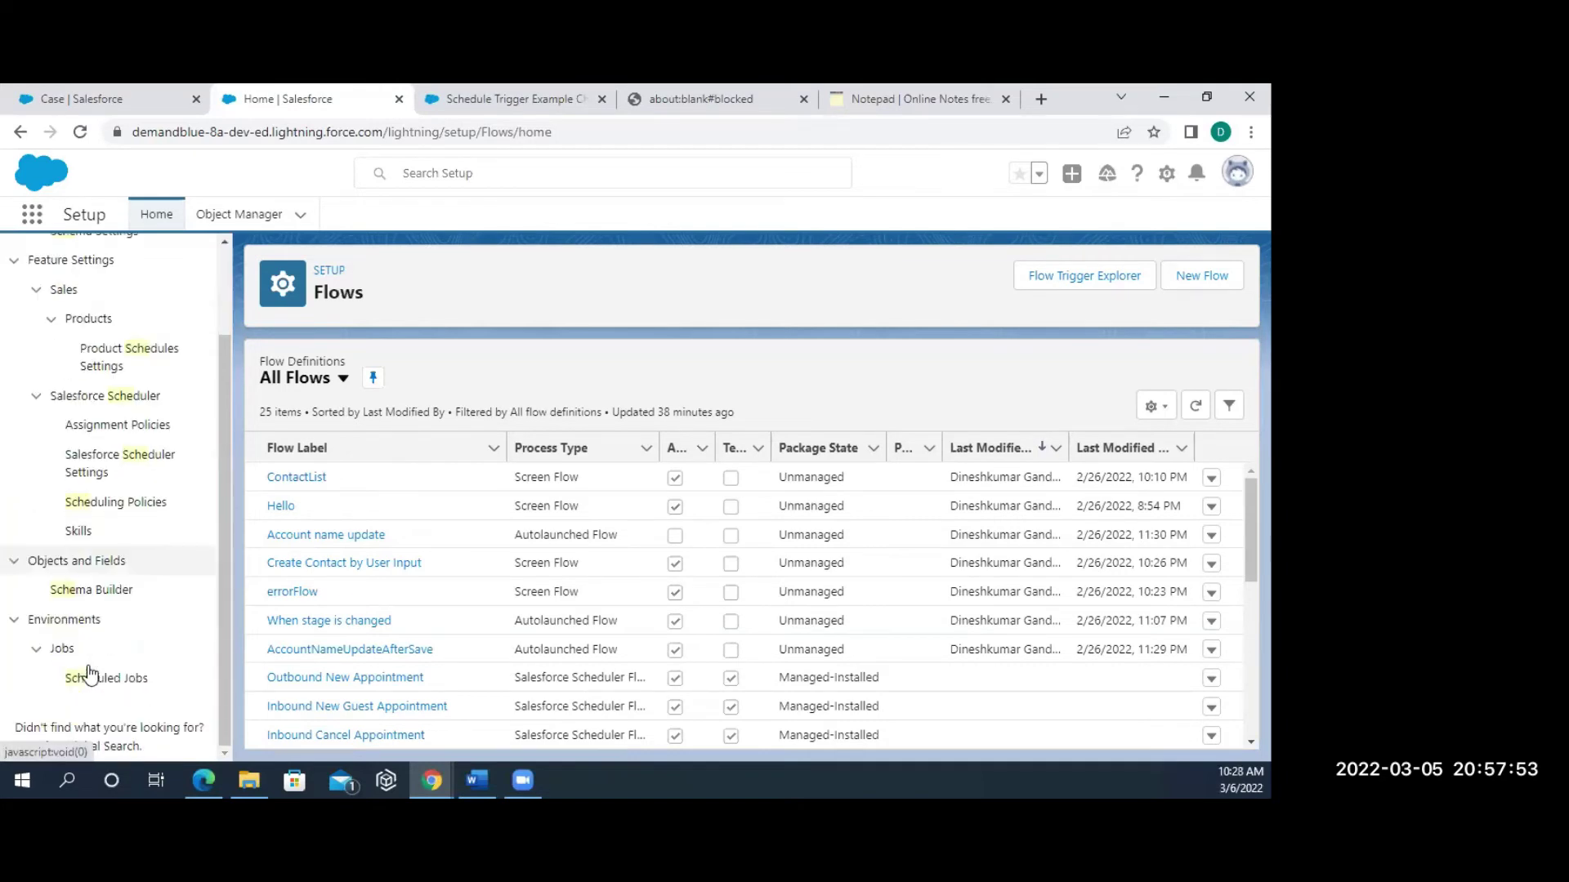
pyautogui.click(119, 682)
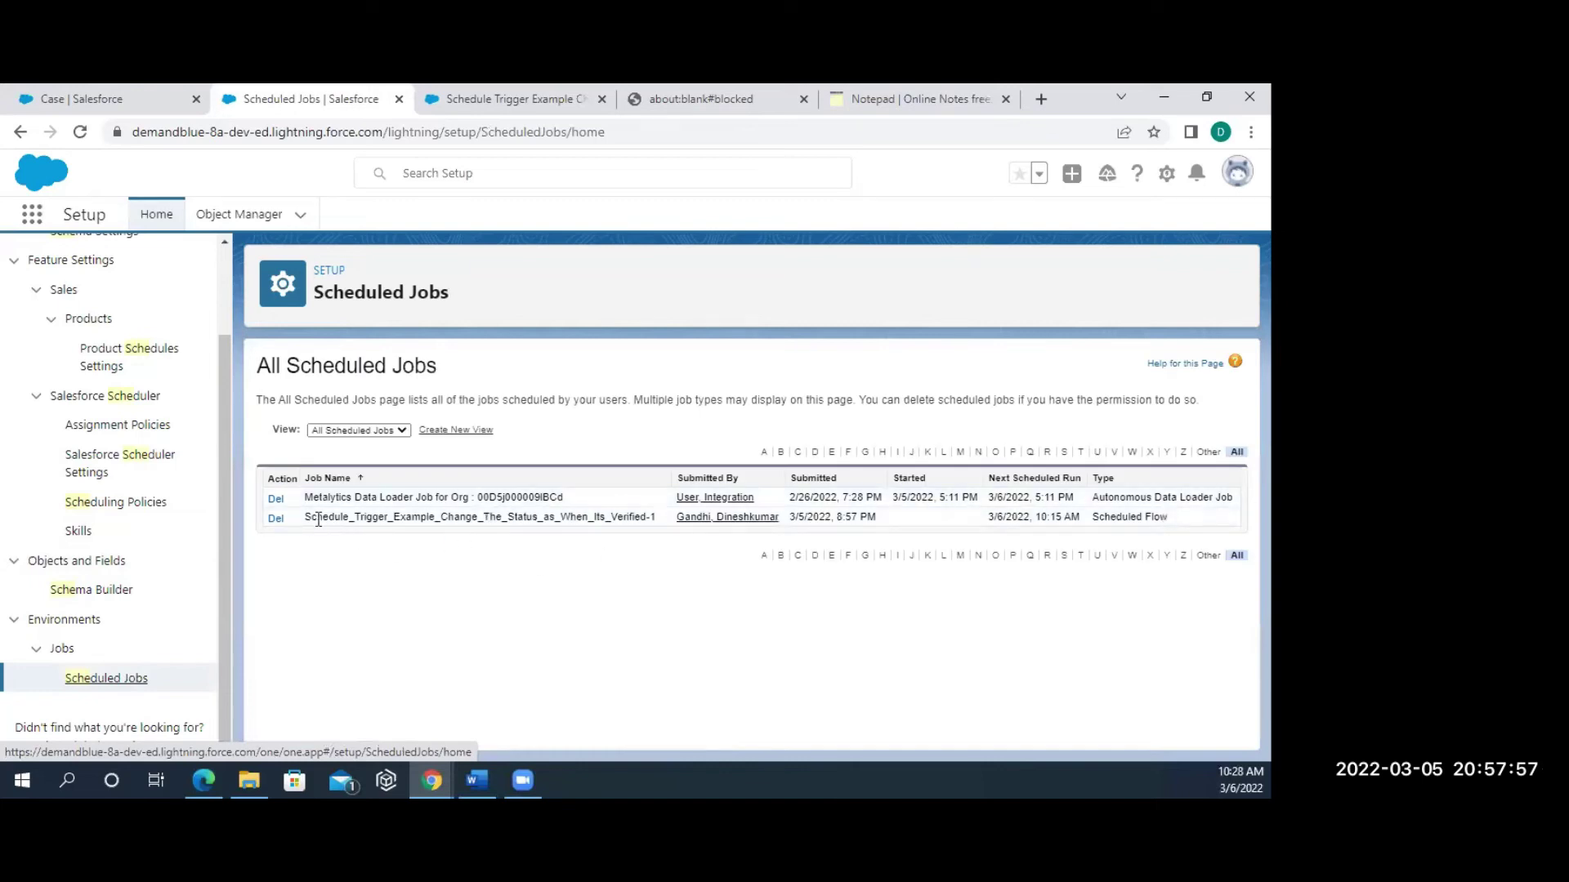
# Examine the new flow's scheduled job, checking its name, next scheduled run and type, and check the available list views.
pyautogui.moveTo(304, 518); pyautogui.dragTo(651, 518)
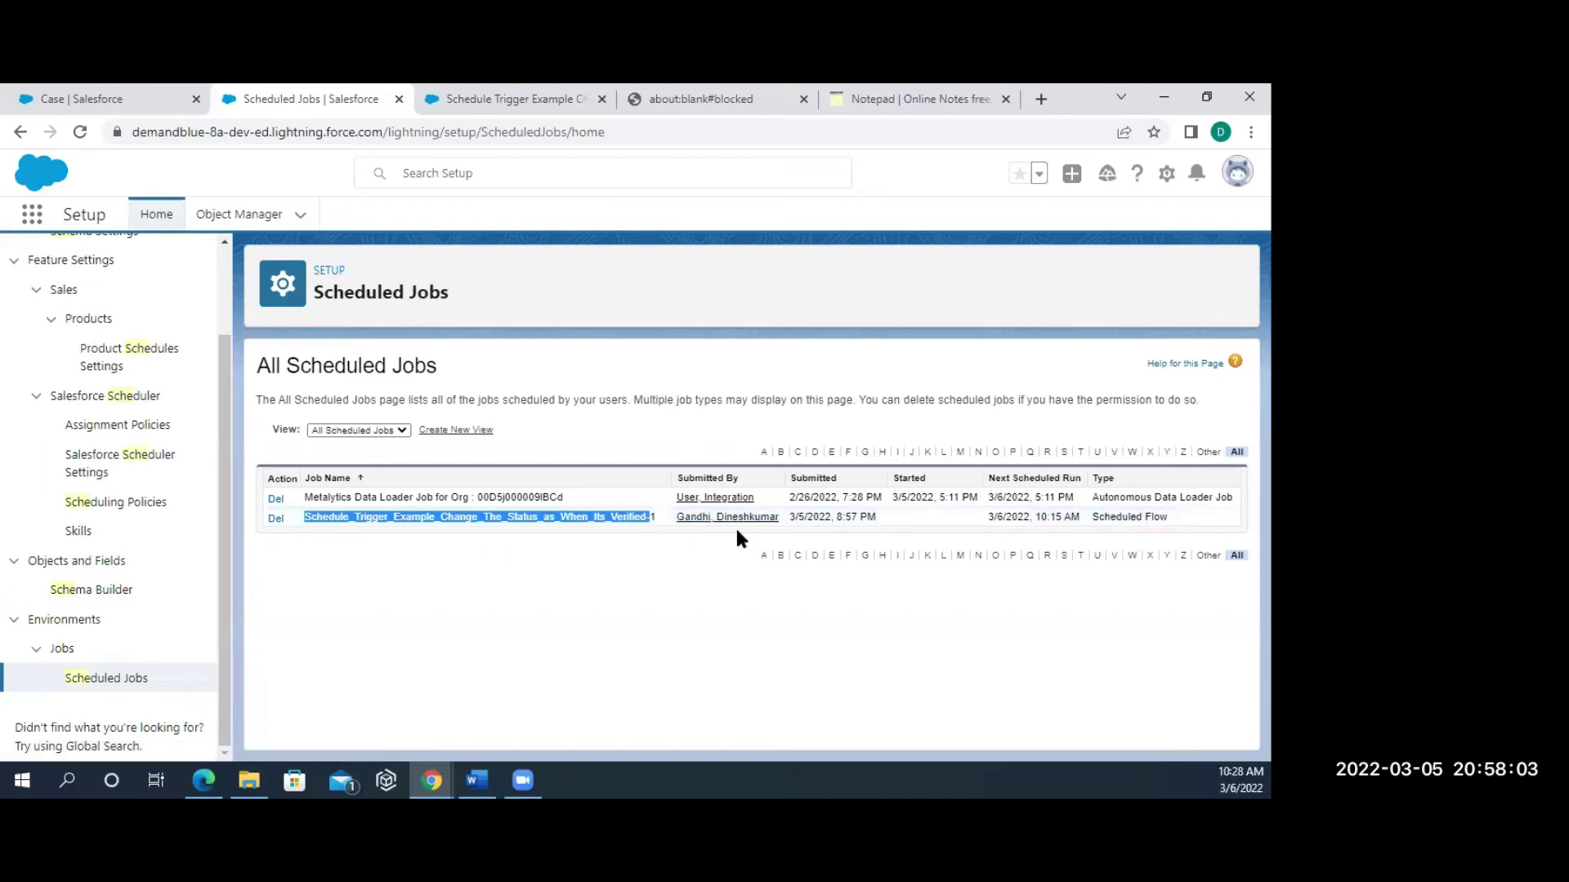
pyautogui.moveTo(993, 515); pyautogui.dragTo(1017, 516)
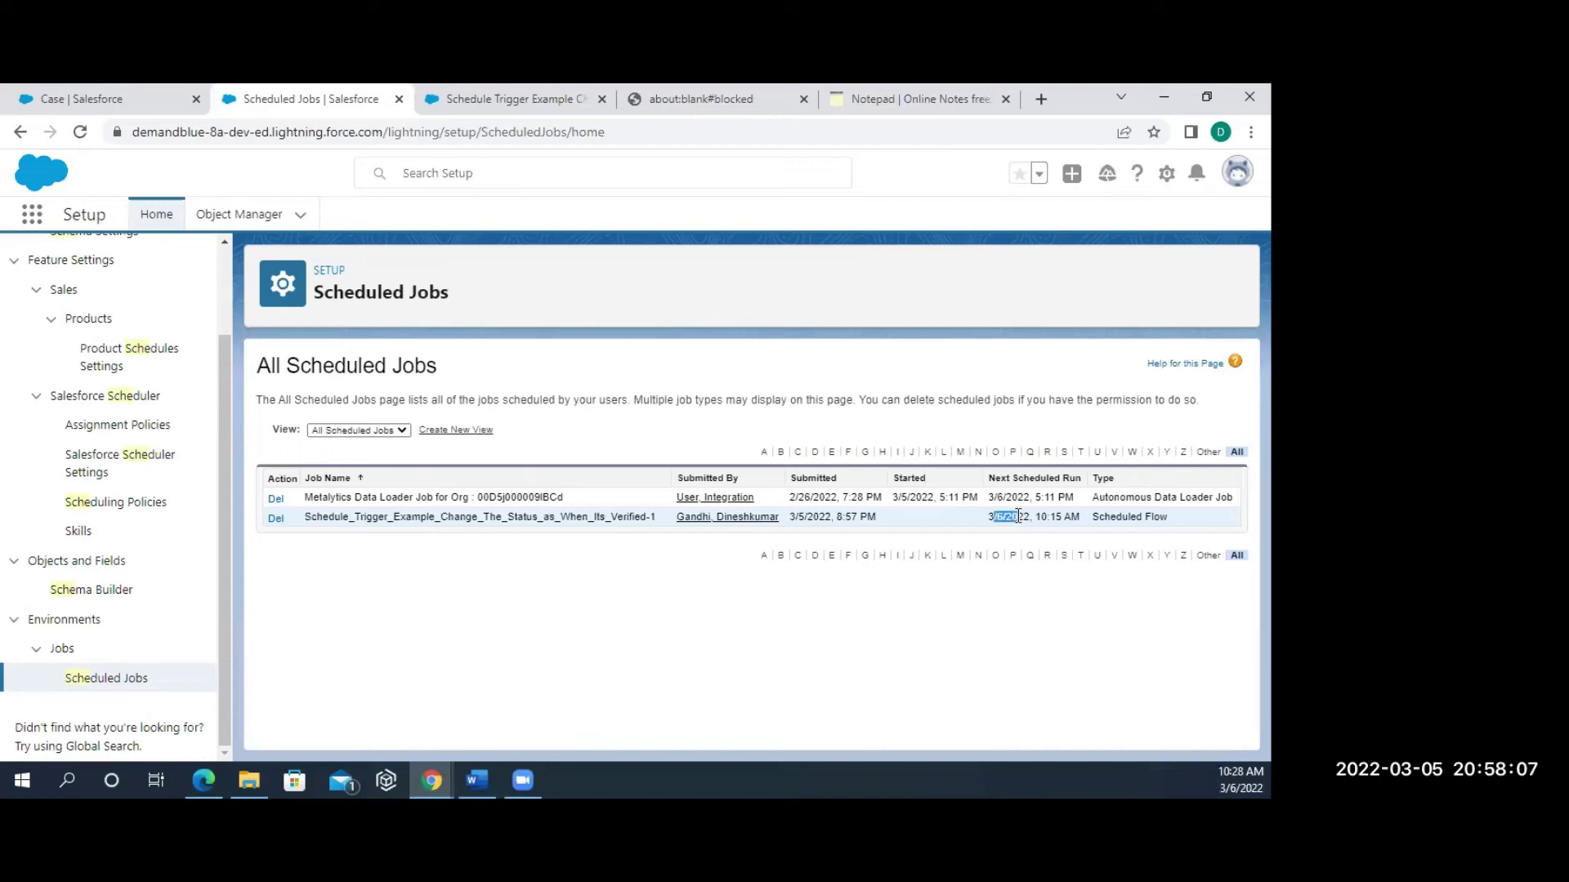
pyautogui.moveTo(1079, 517); pyautogui.dragTo(1042, 522)
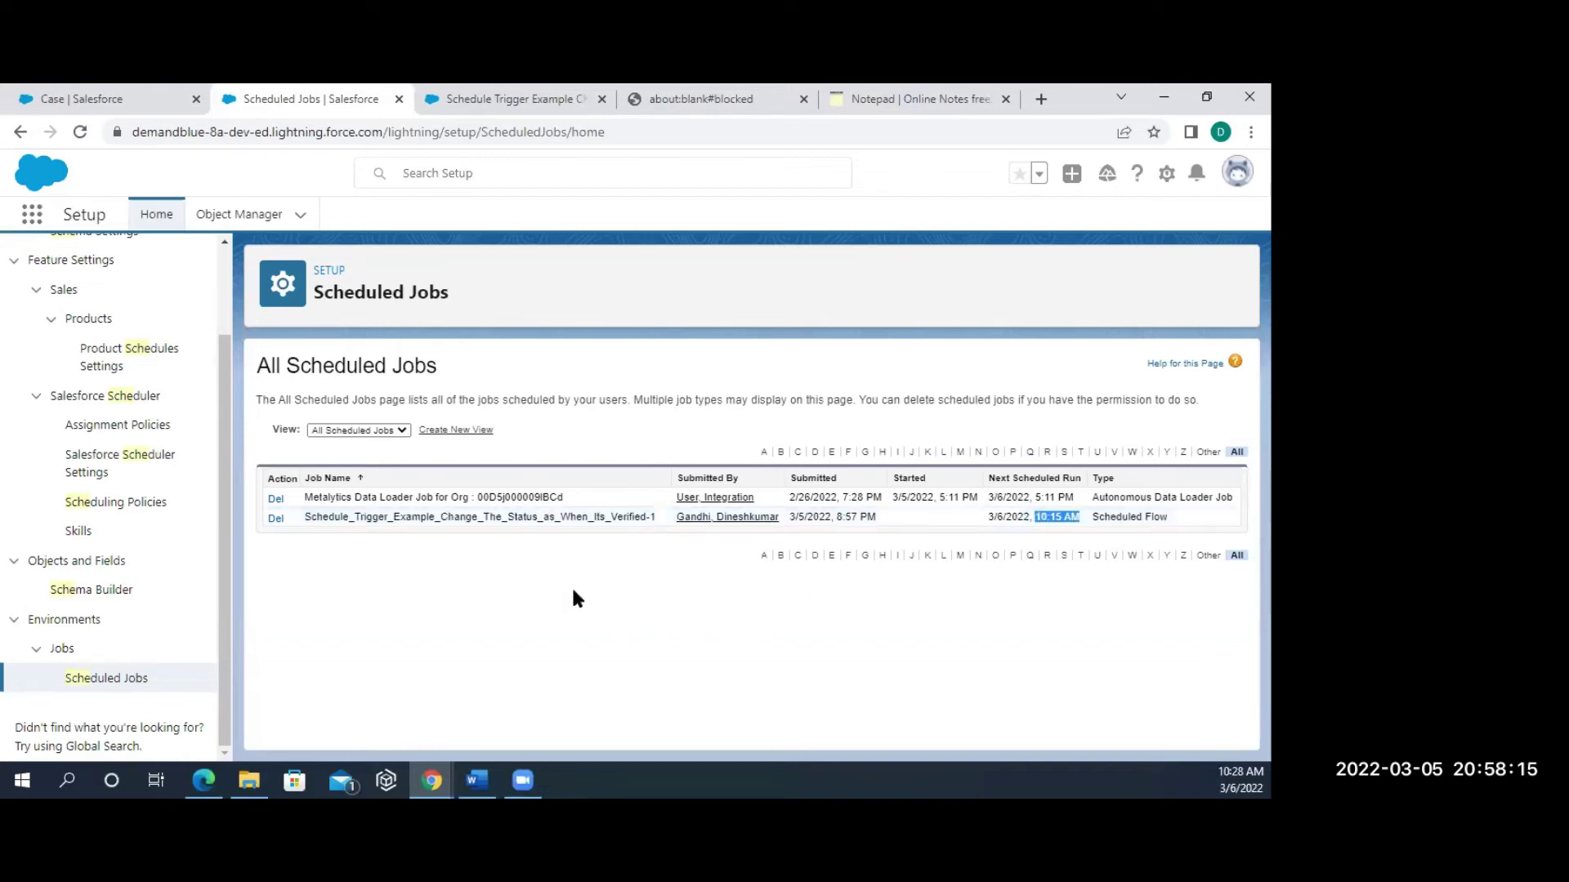
pyautogui.click(654, 625)
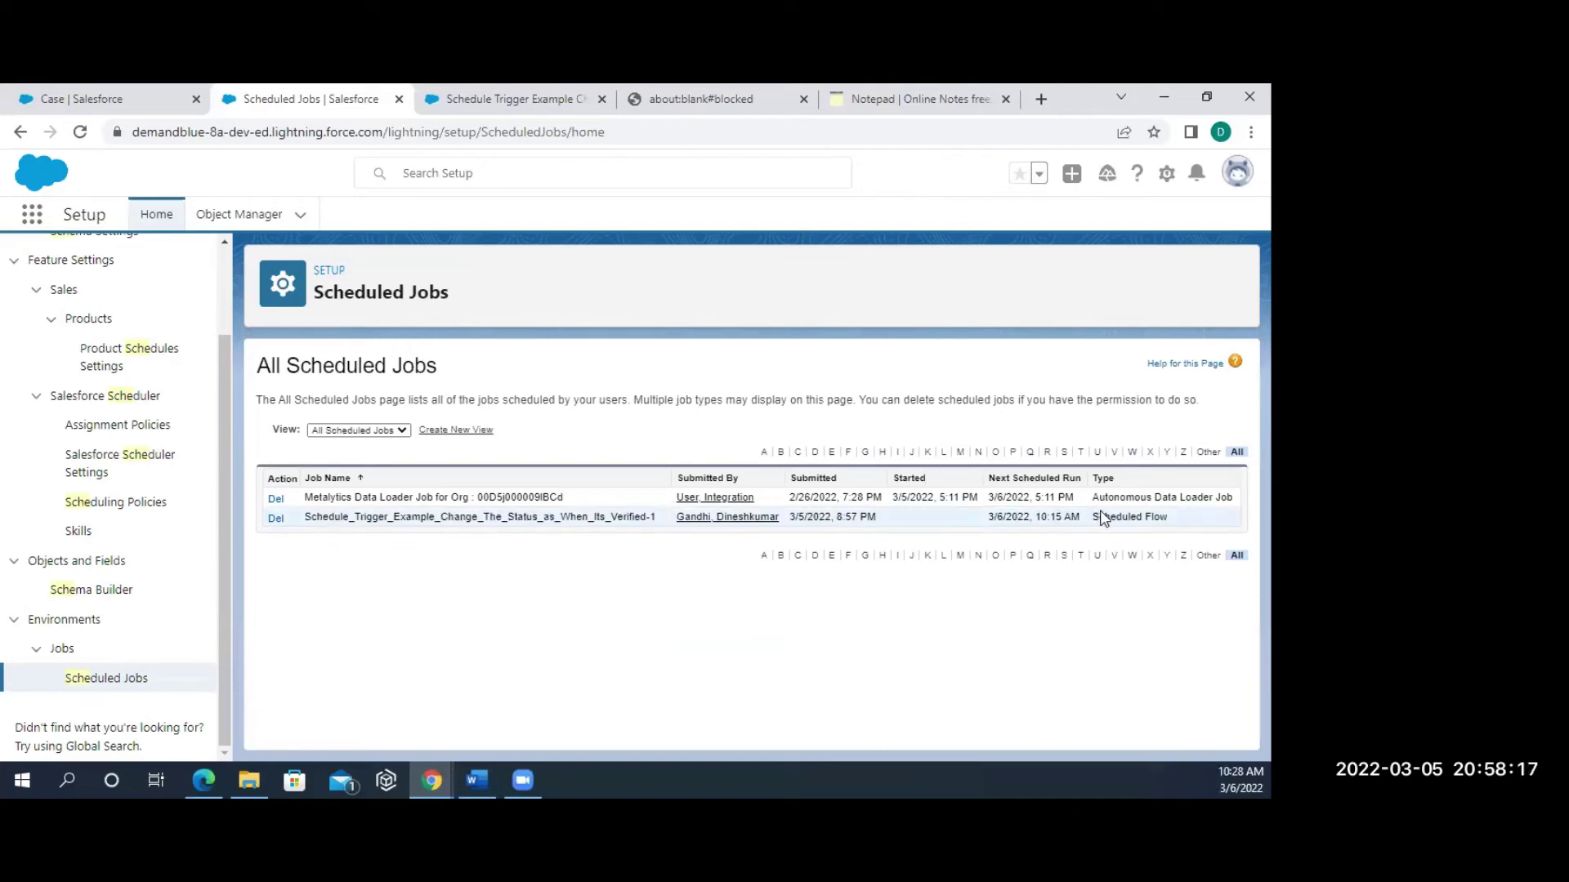
pyautogui.moveTo(1094, 518); pyautogui.dragTo(896, 520)
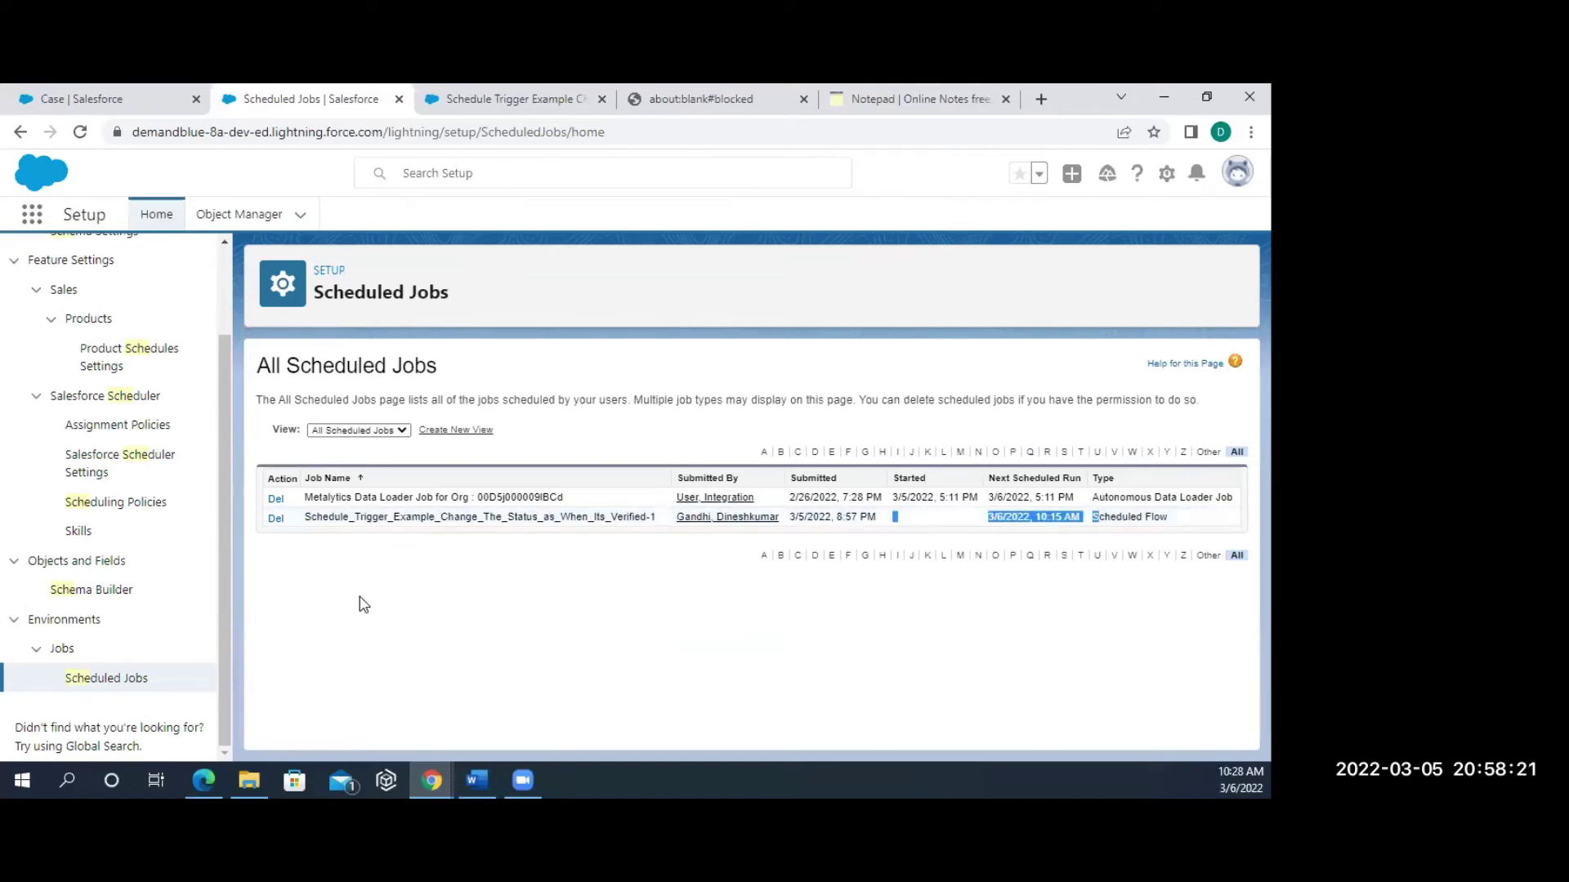
pyautogui.click(351, 431)
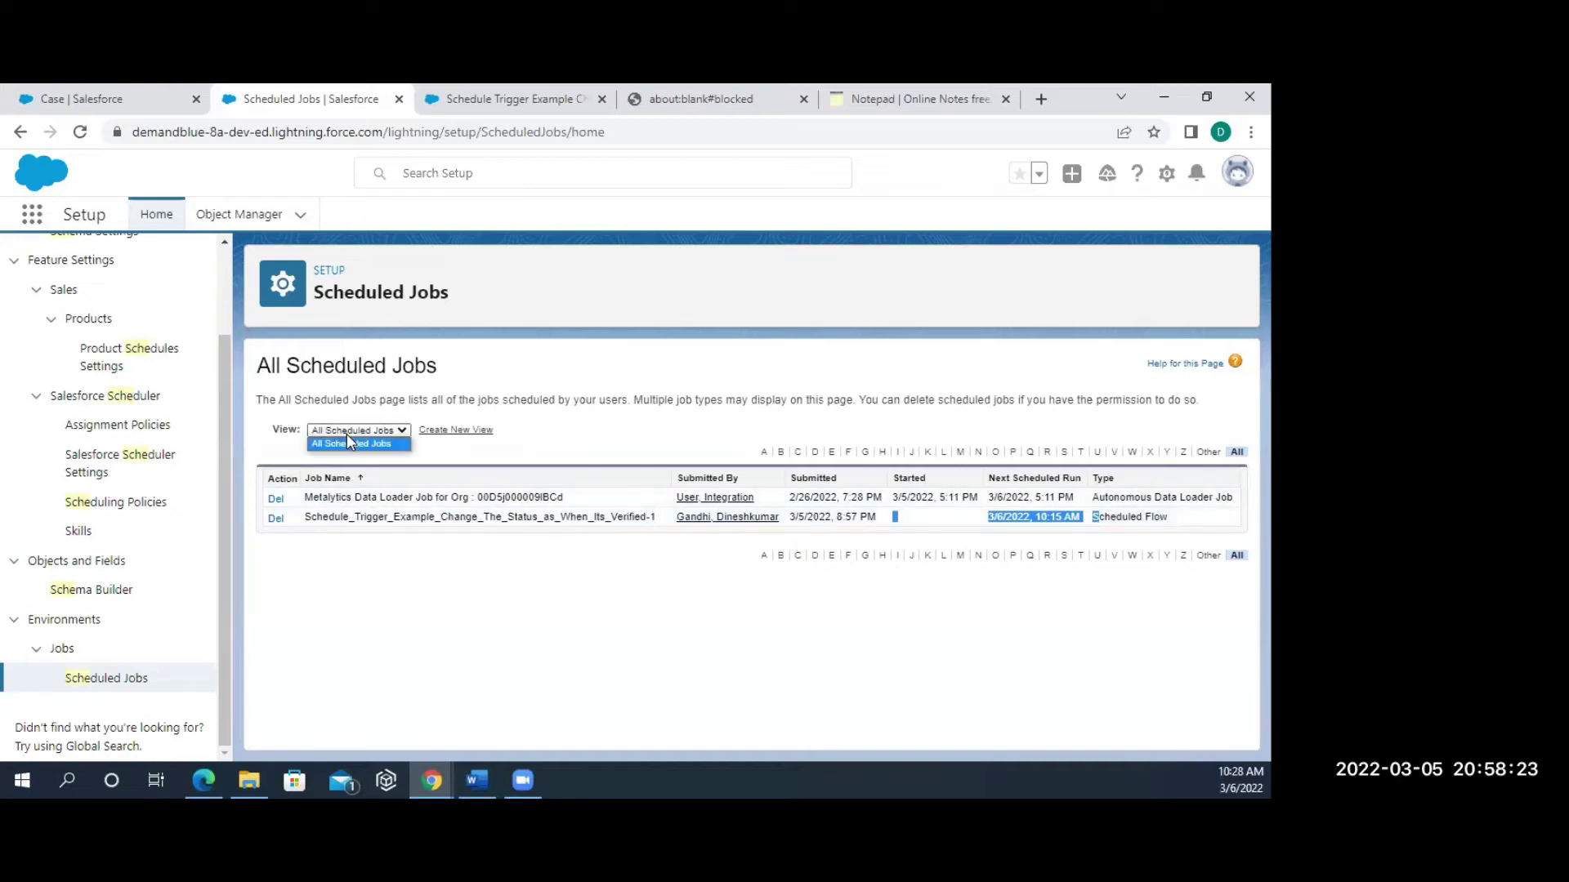
pyautogui.click(524, 447)
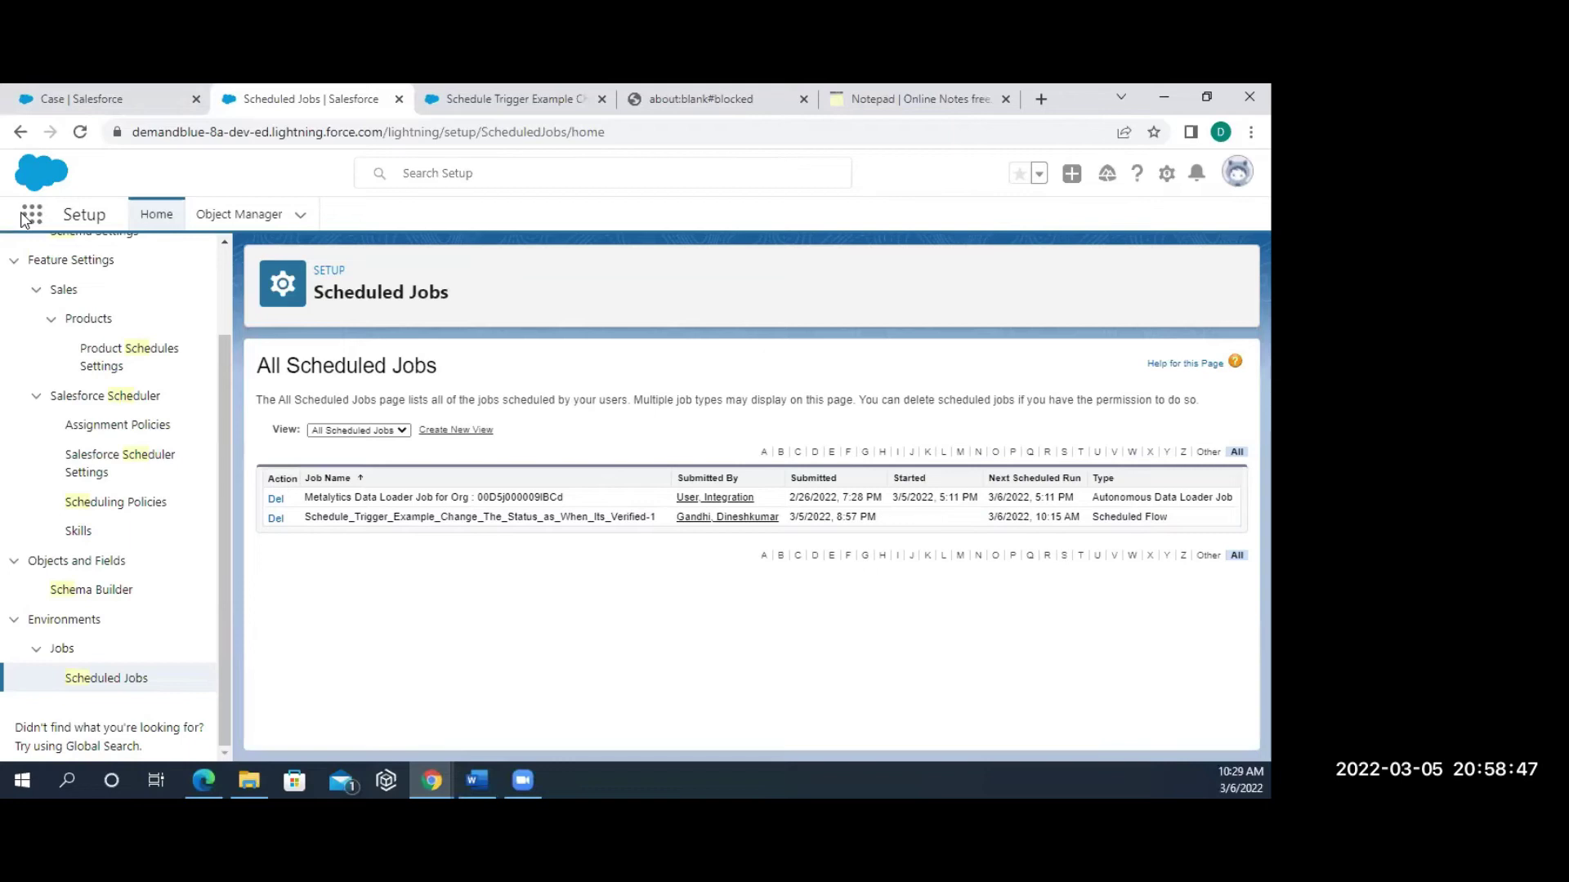
pyautogui.click(491, 99)
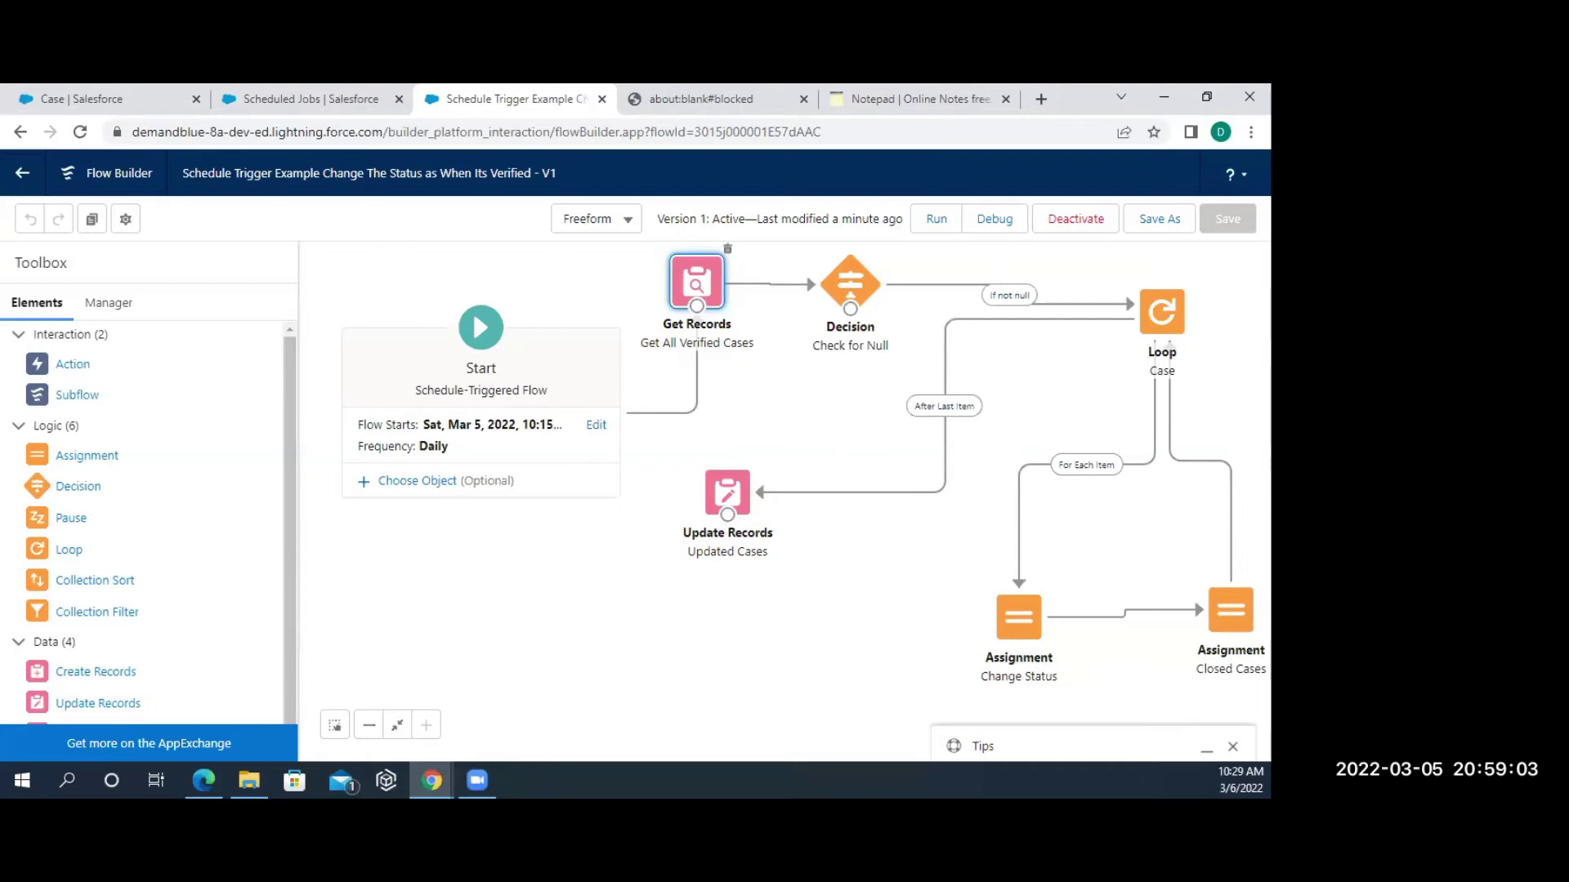
pyautogui.press('super+e')
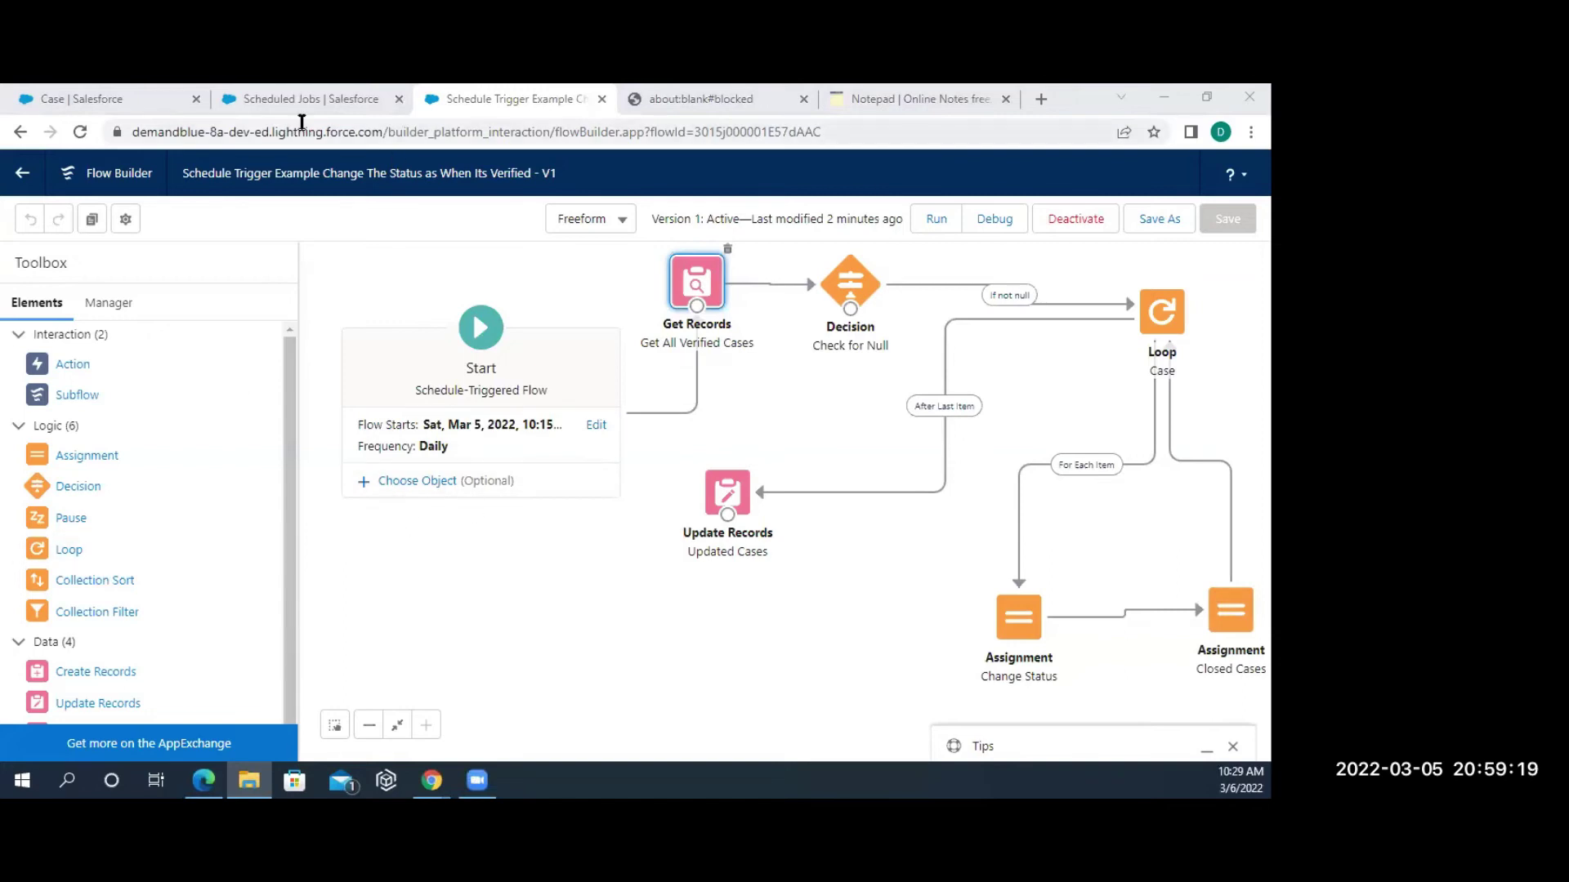
pyautogui.click(266, 97)
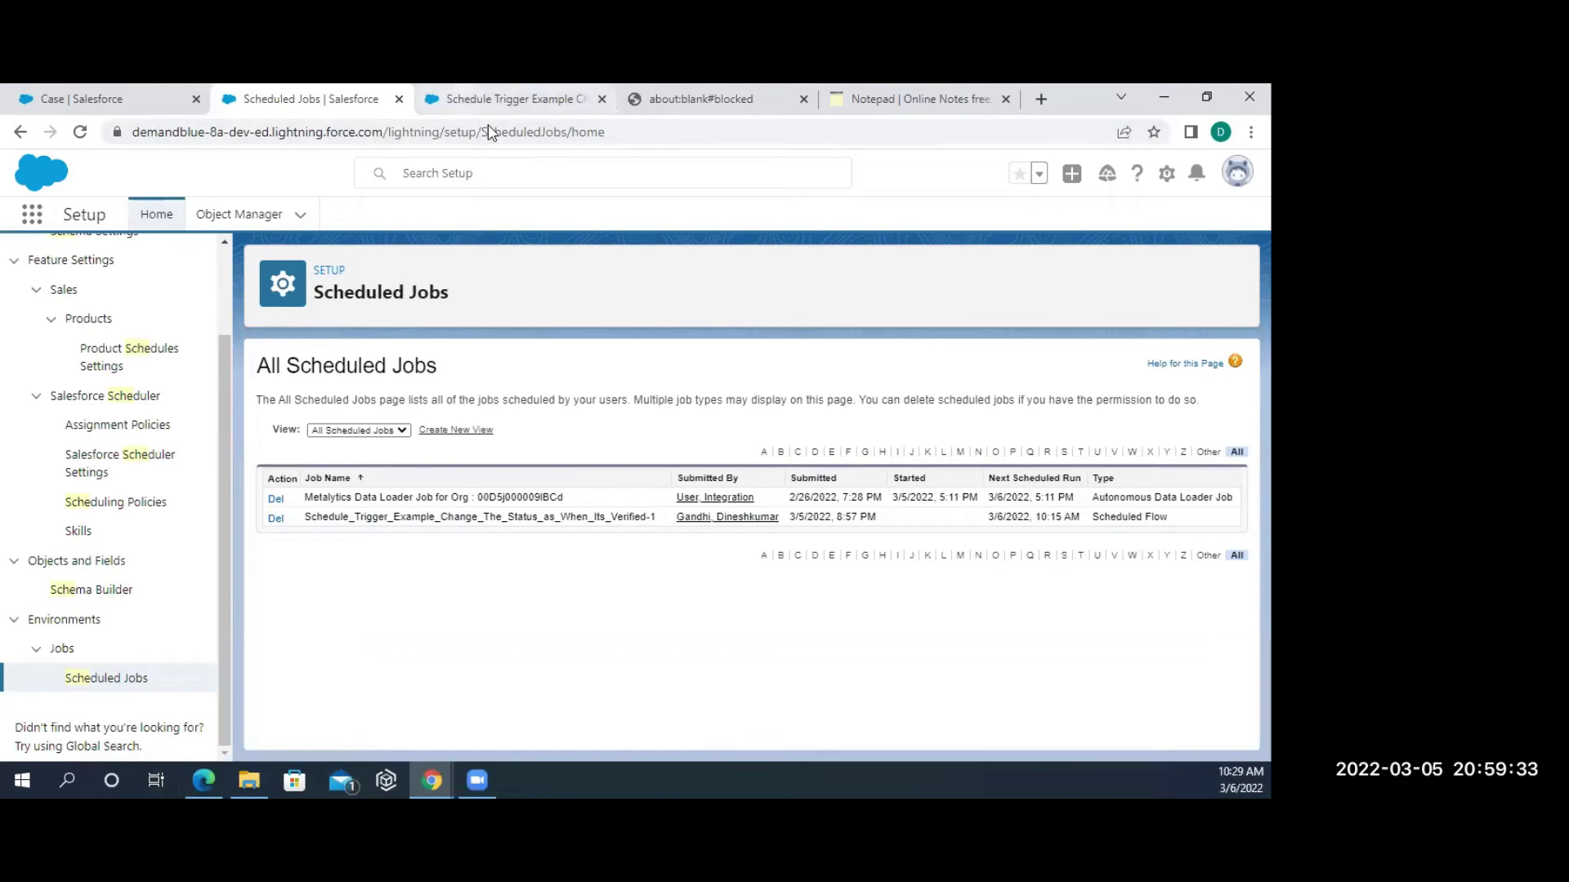
pyautogui.click(464, 102)
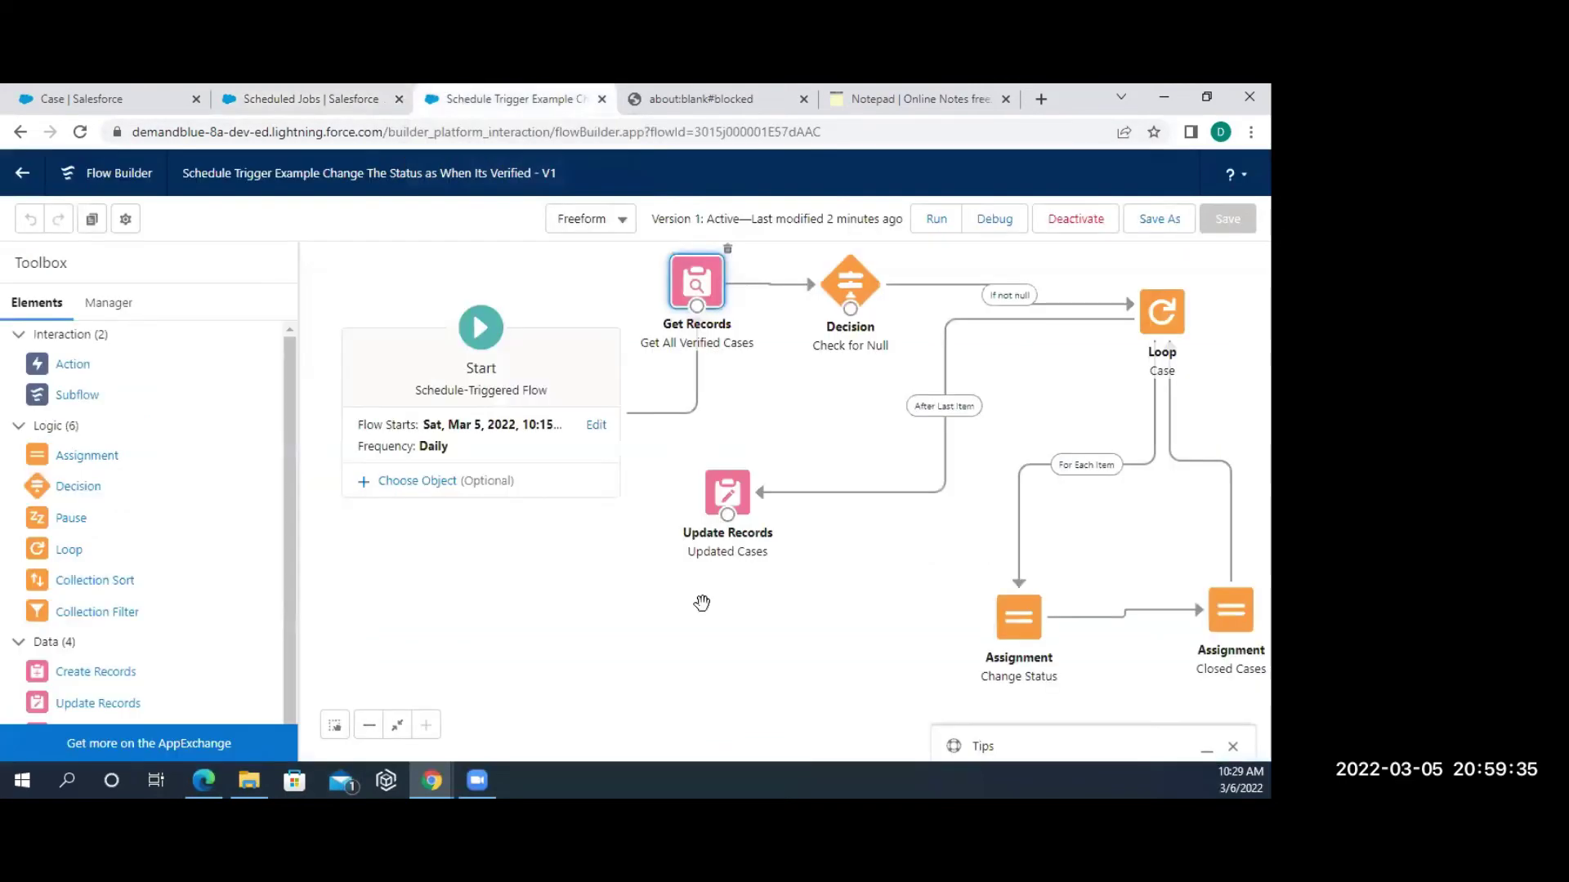
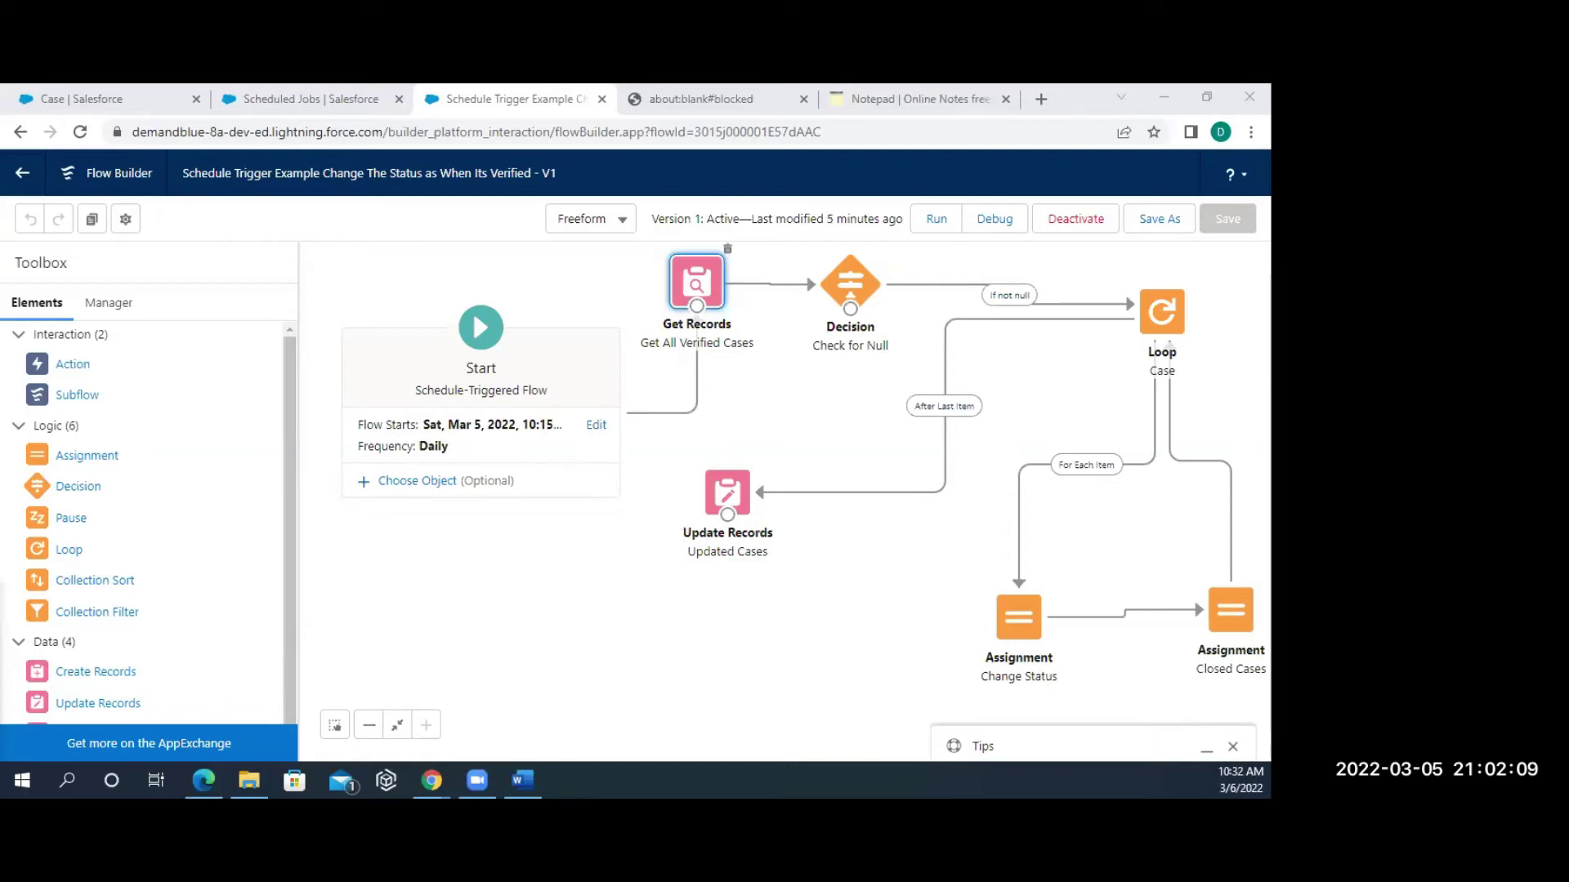
# Leave the finished flow, start a new flow from the Flows list and select the Platform Event—Triggered Flow type.
pyautogui.click(13, 182)
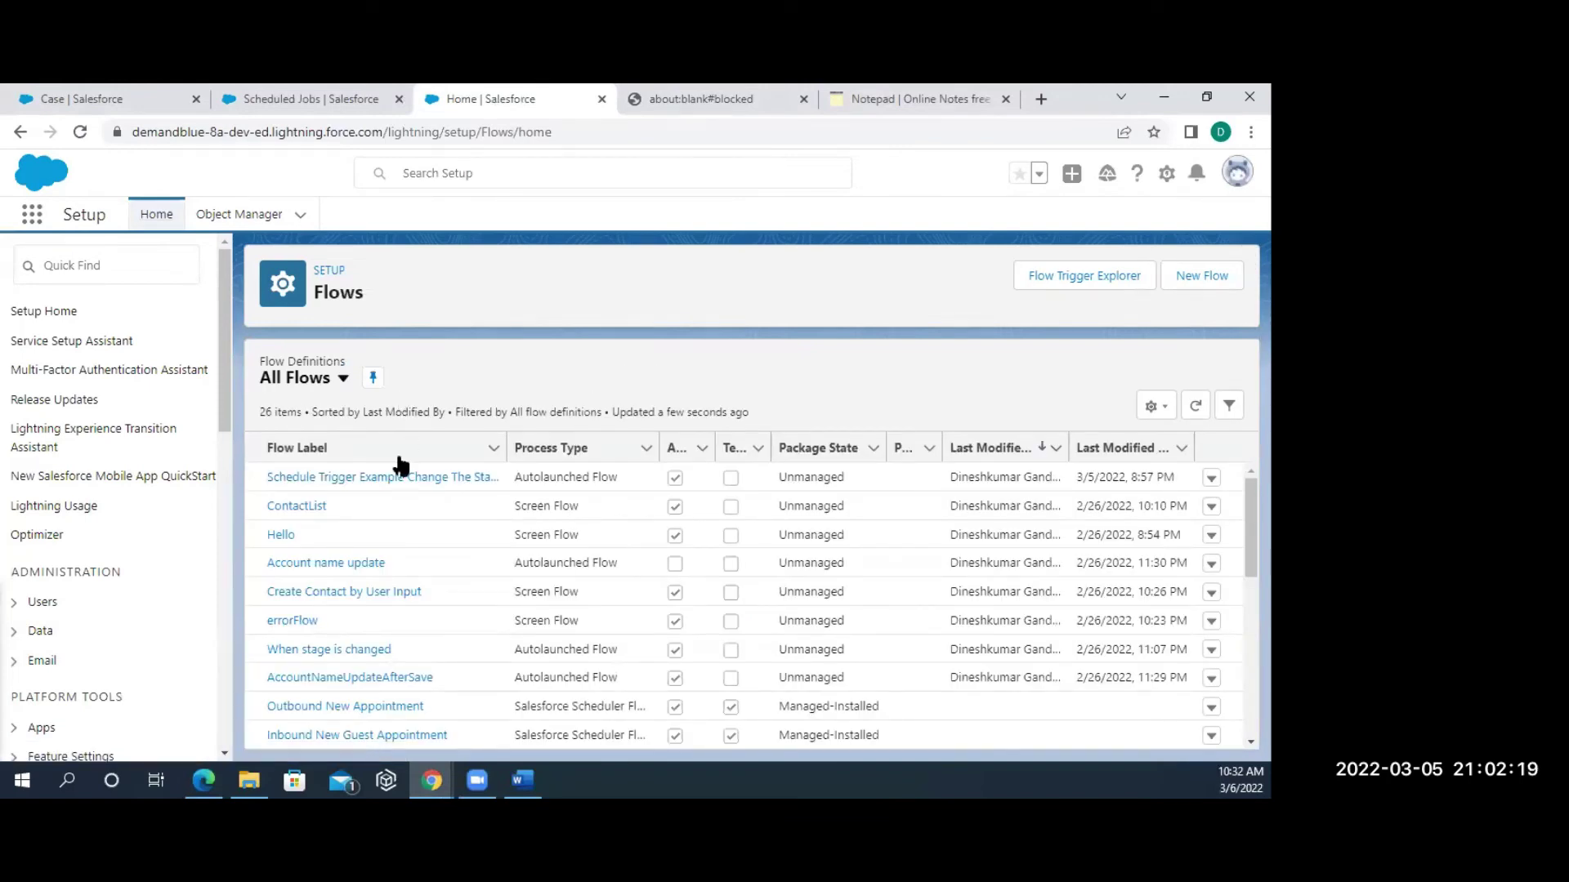
pyautogui.click(1194, 296)
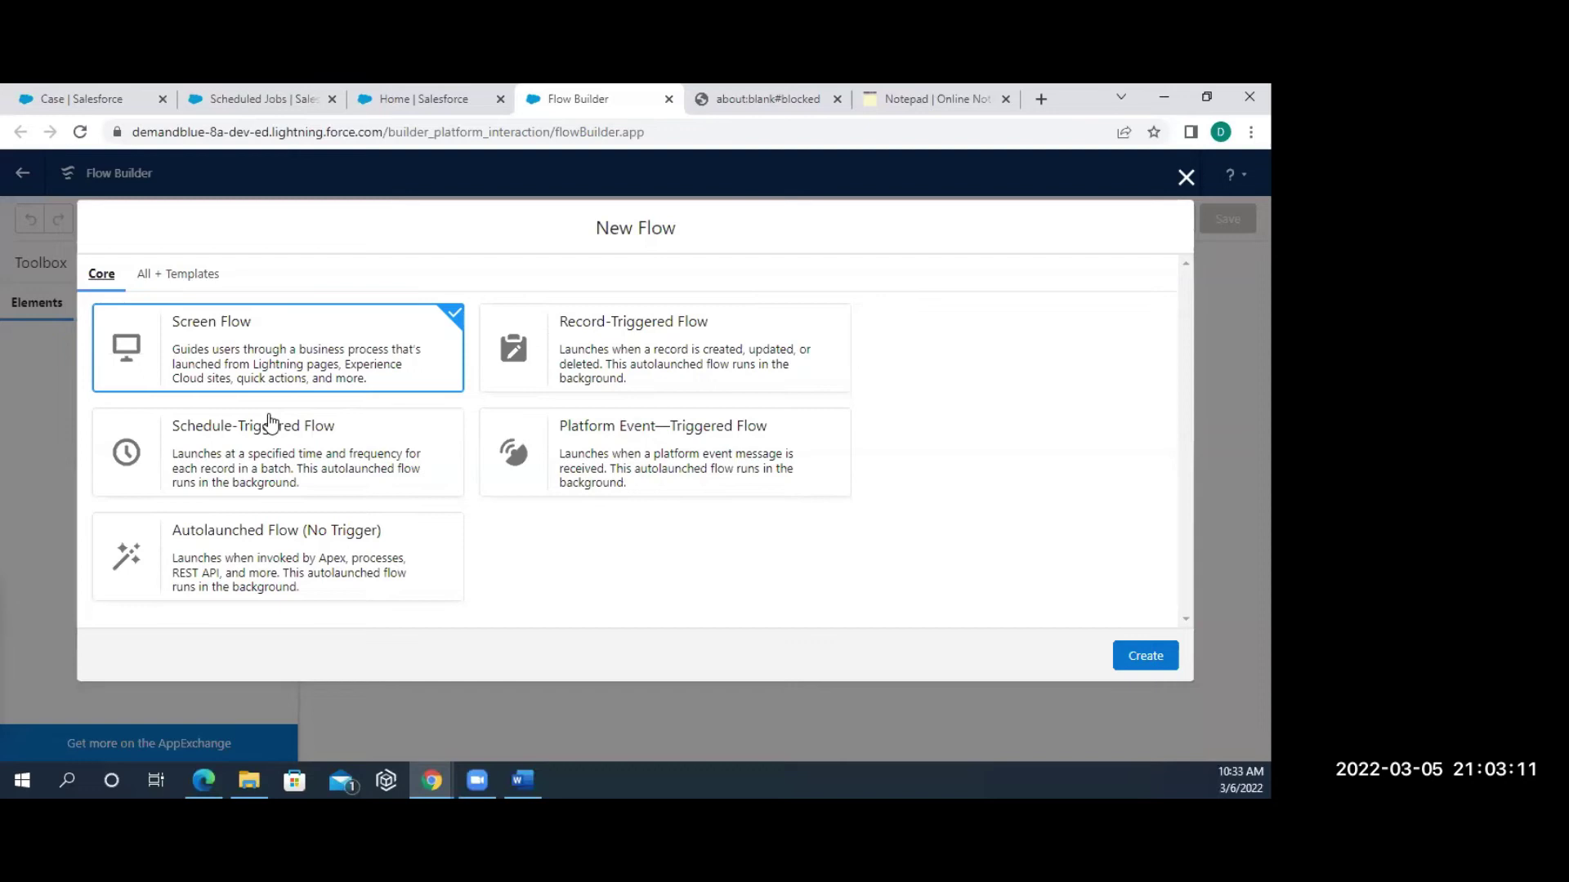
pyautogui.click(623, 483)
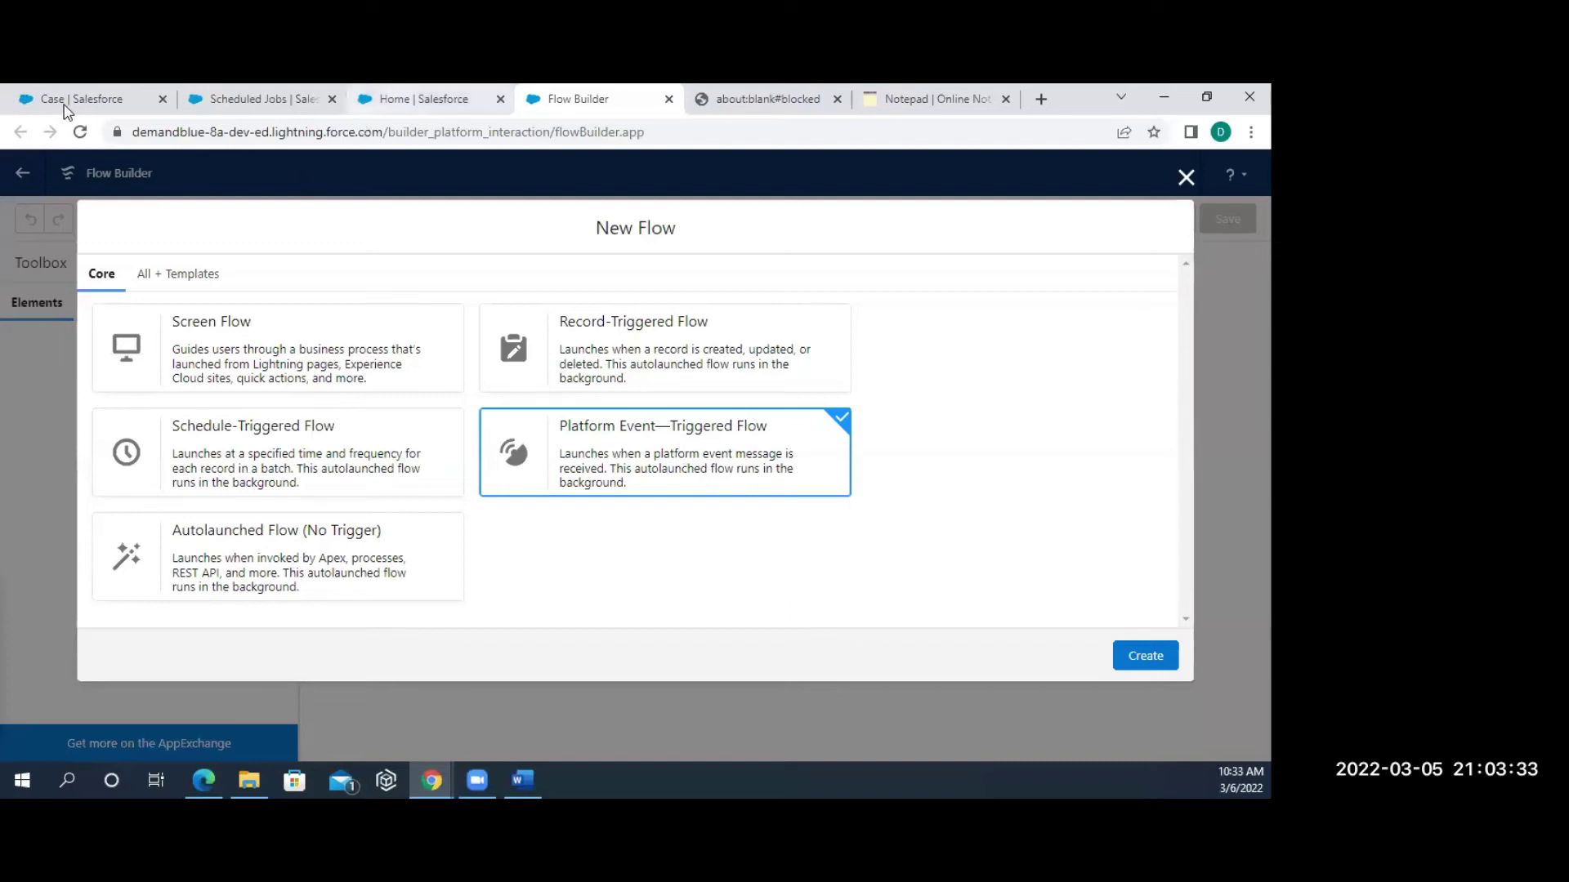
# Replace the Setup search on the Scheduled Jobs page with "platform" and open Platform Events under Integrations.
pyautogui.click(275, 99)
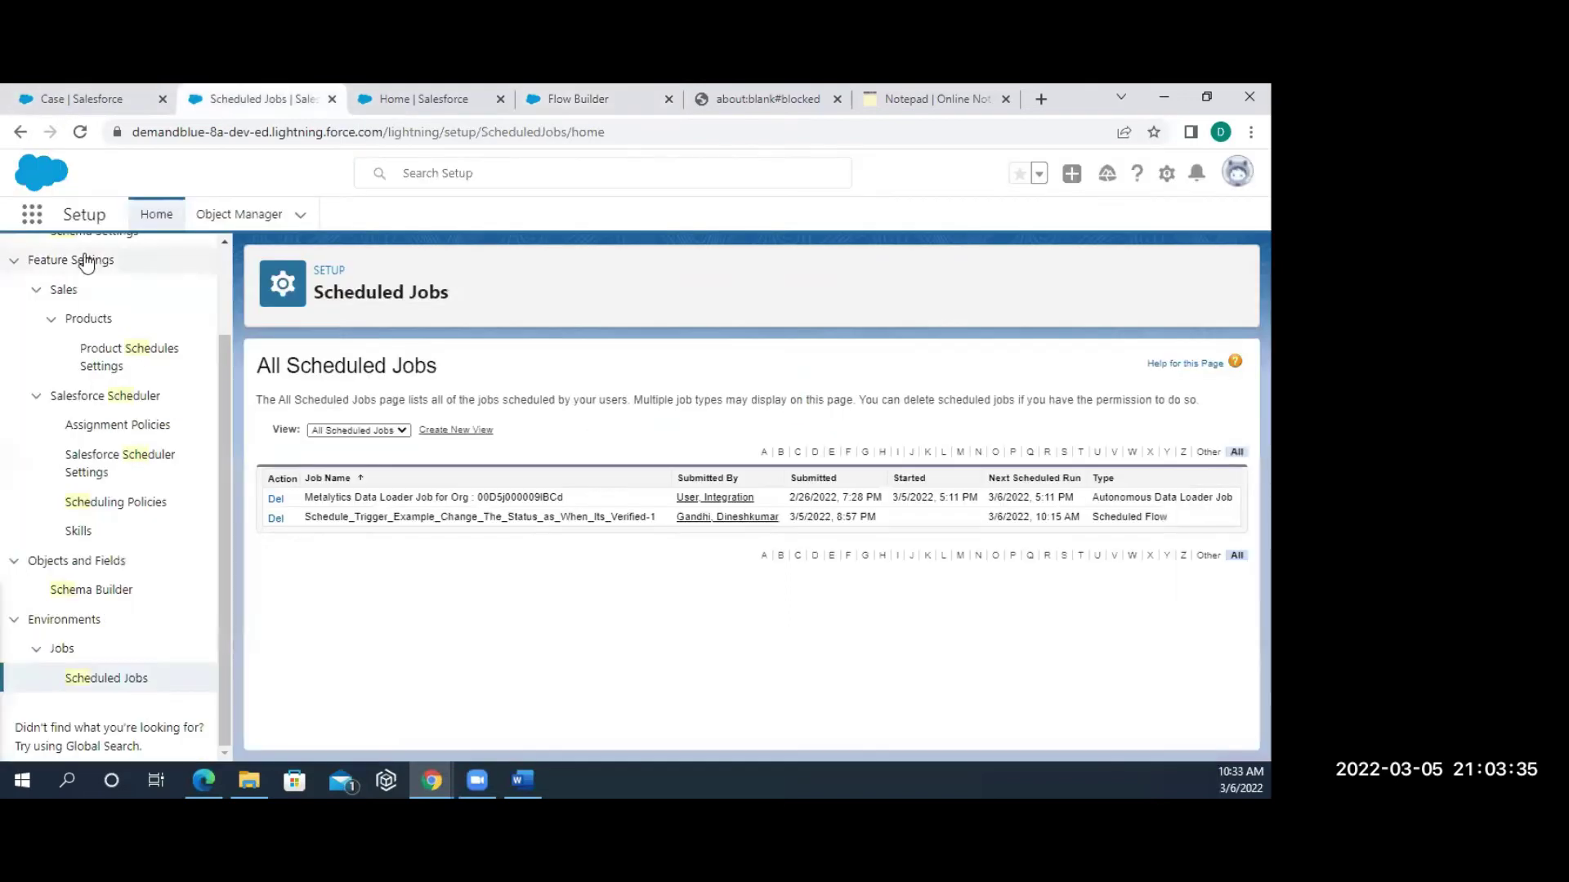
pyautogui.scroll(1, 116, 385)
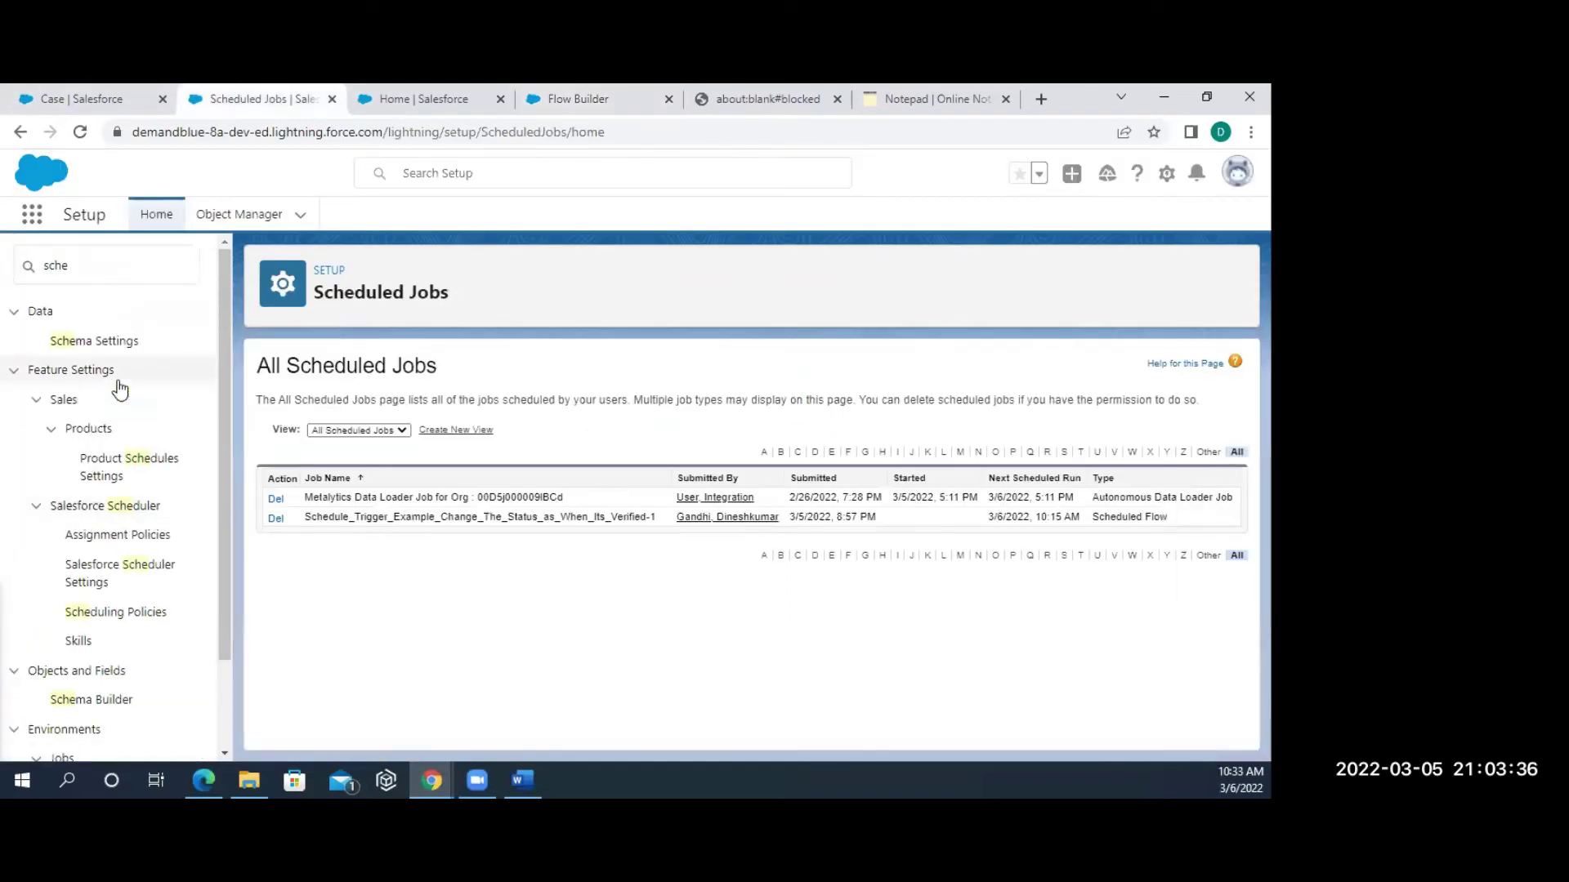
pyautogui.click(76, 262)
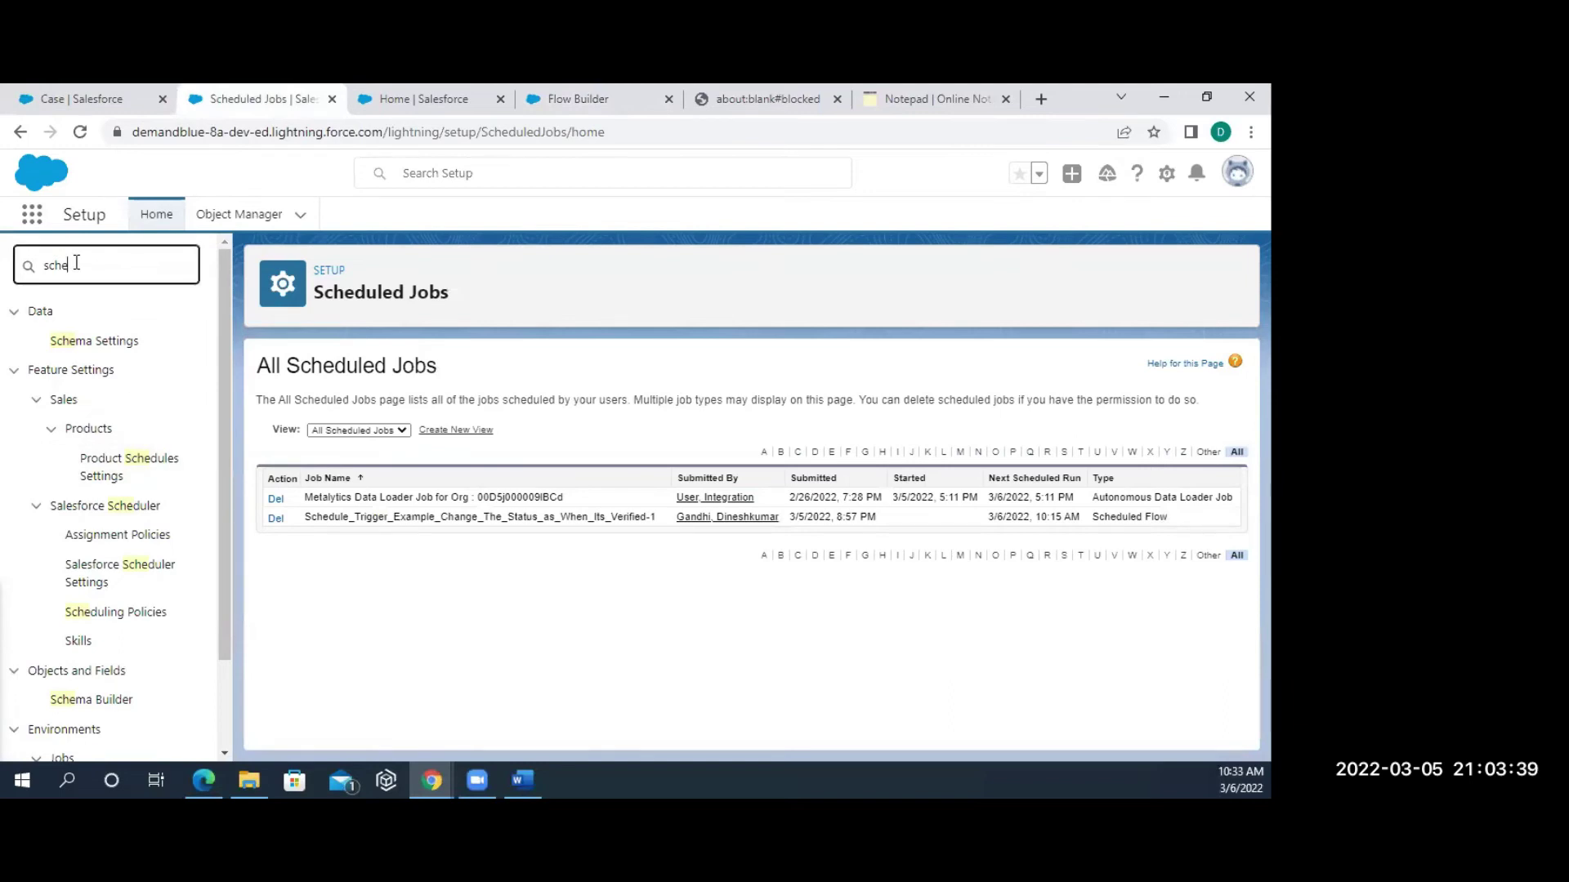
pyautogui.press('BackSpace')
pyautogui.press('BackSpace')
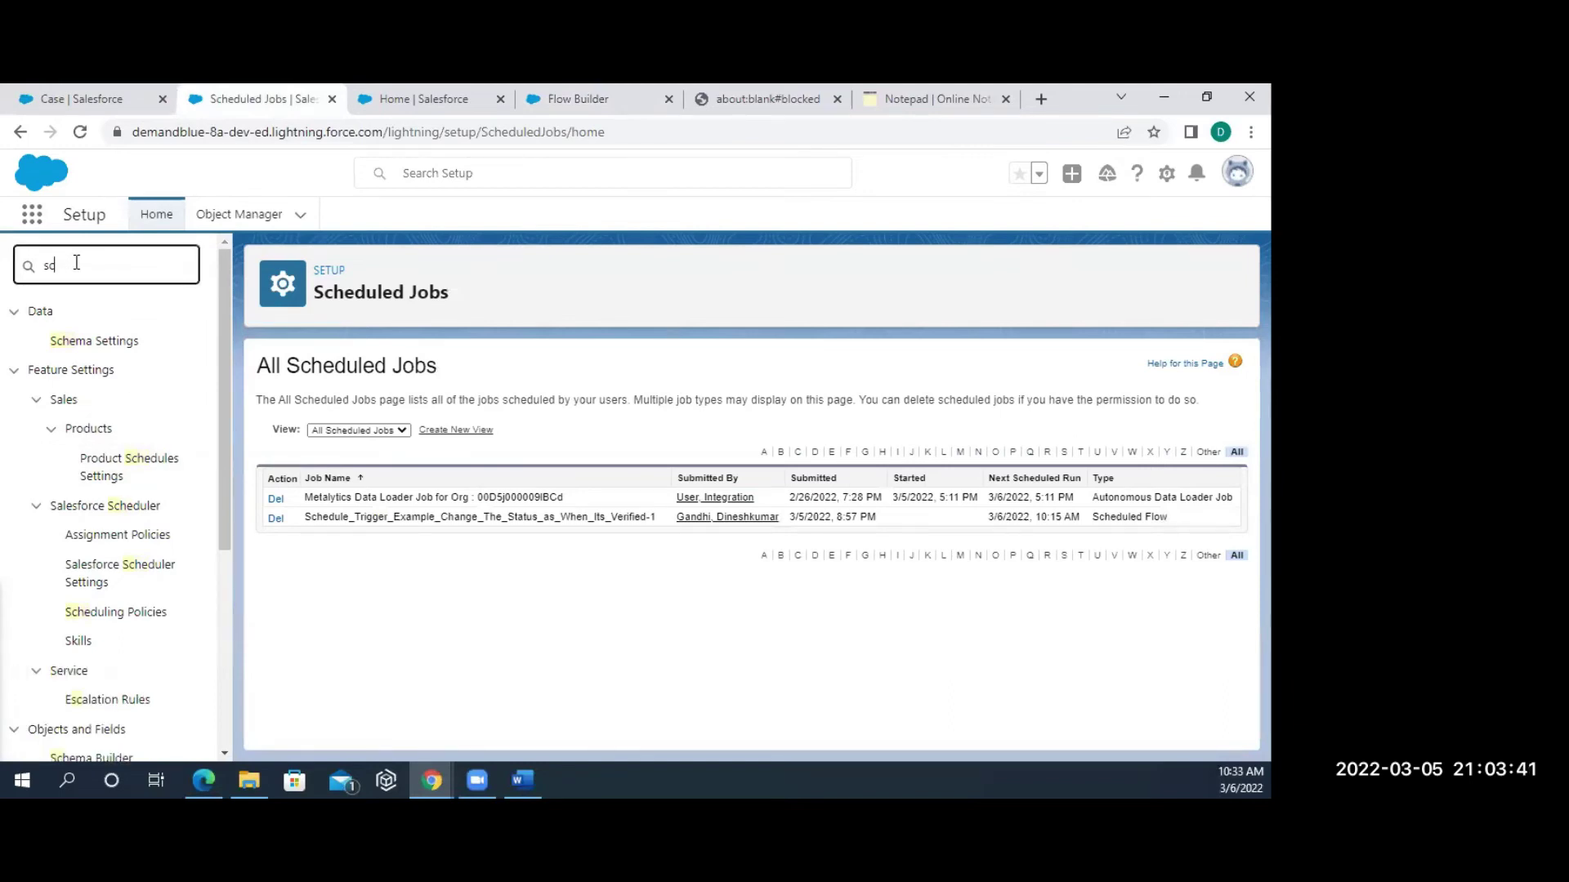
pyautogui.press('BackSpace')
pyautogui.press('BackSpace')
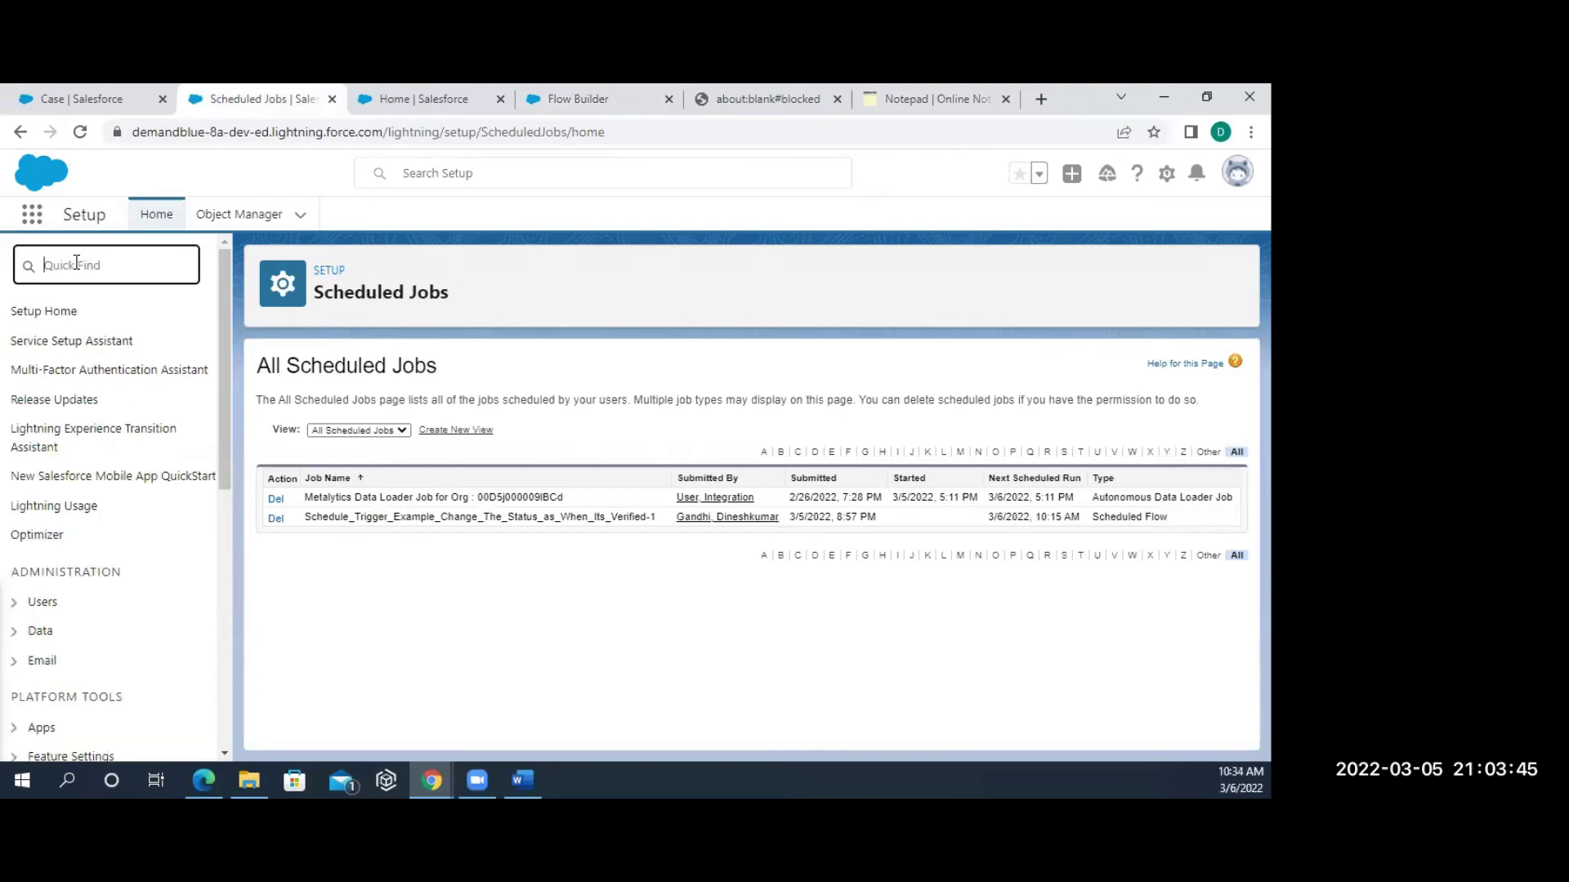
pyautogui.write('plat')
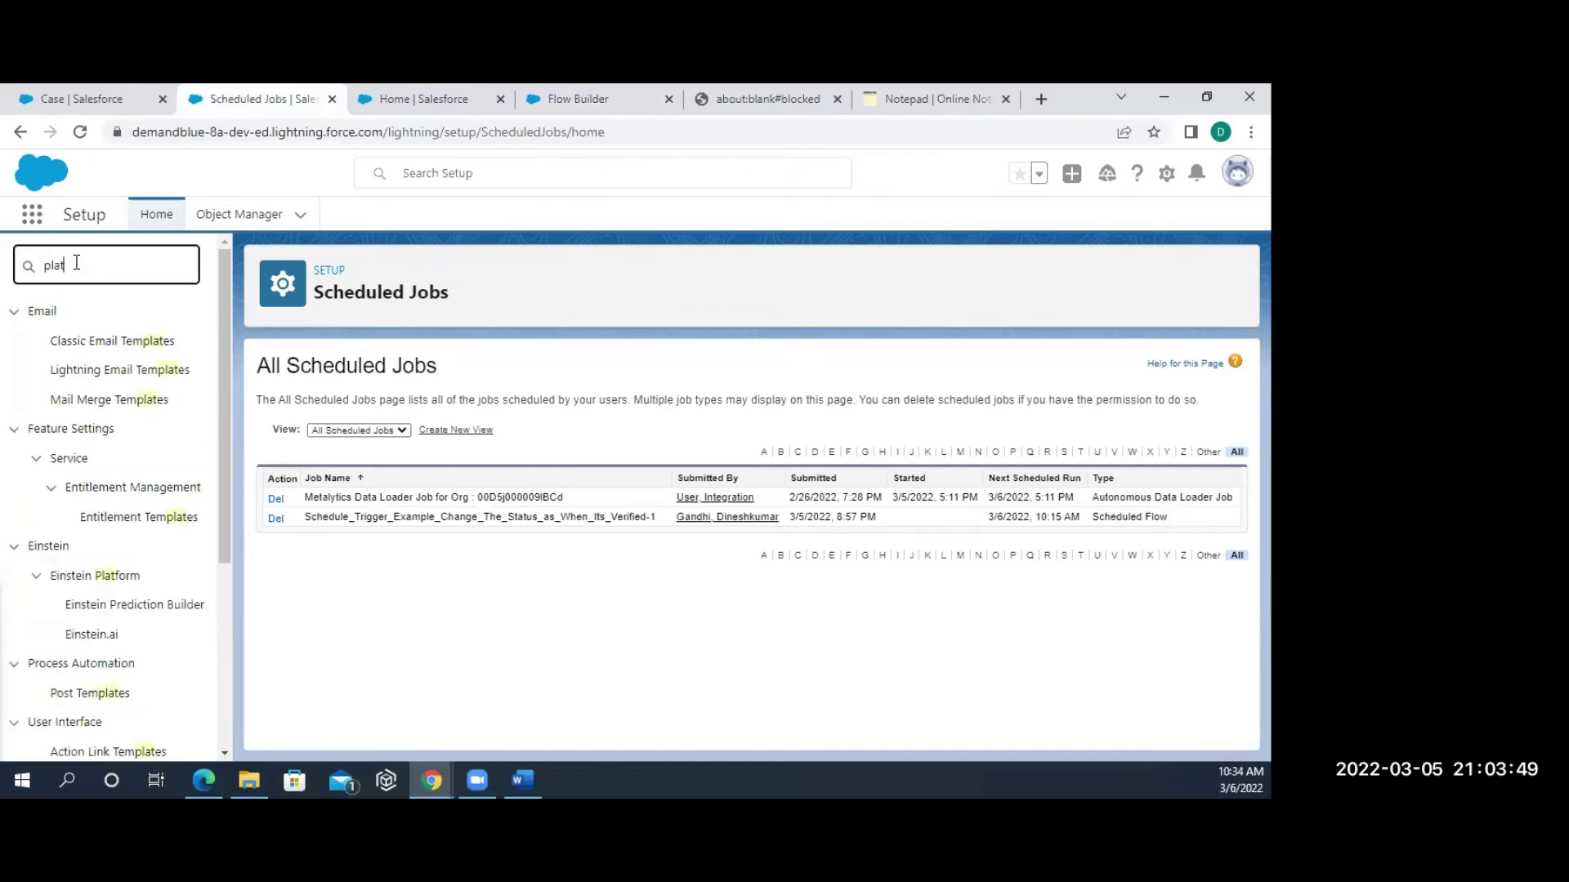
pyautogui.write('form')
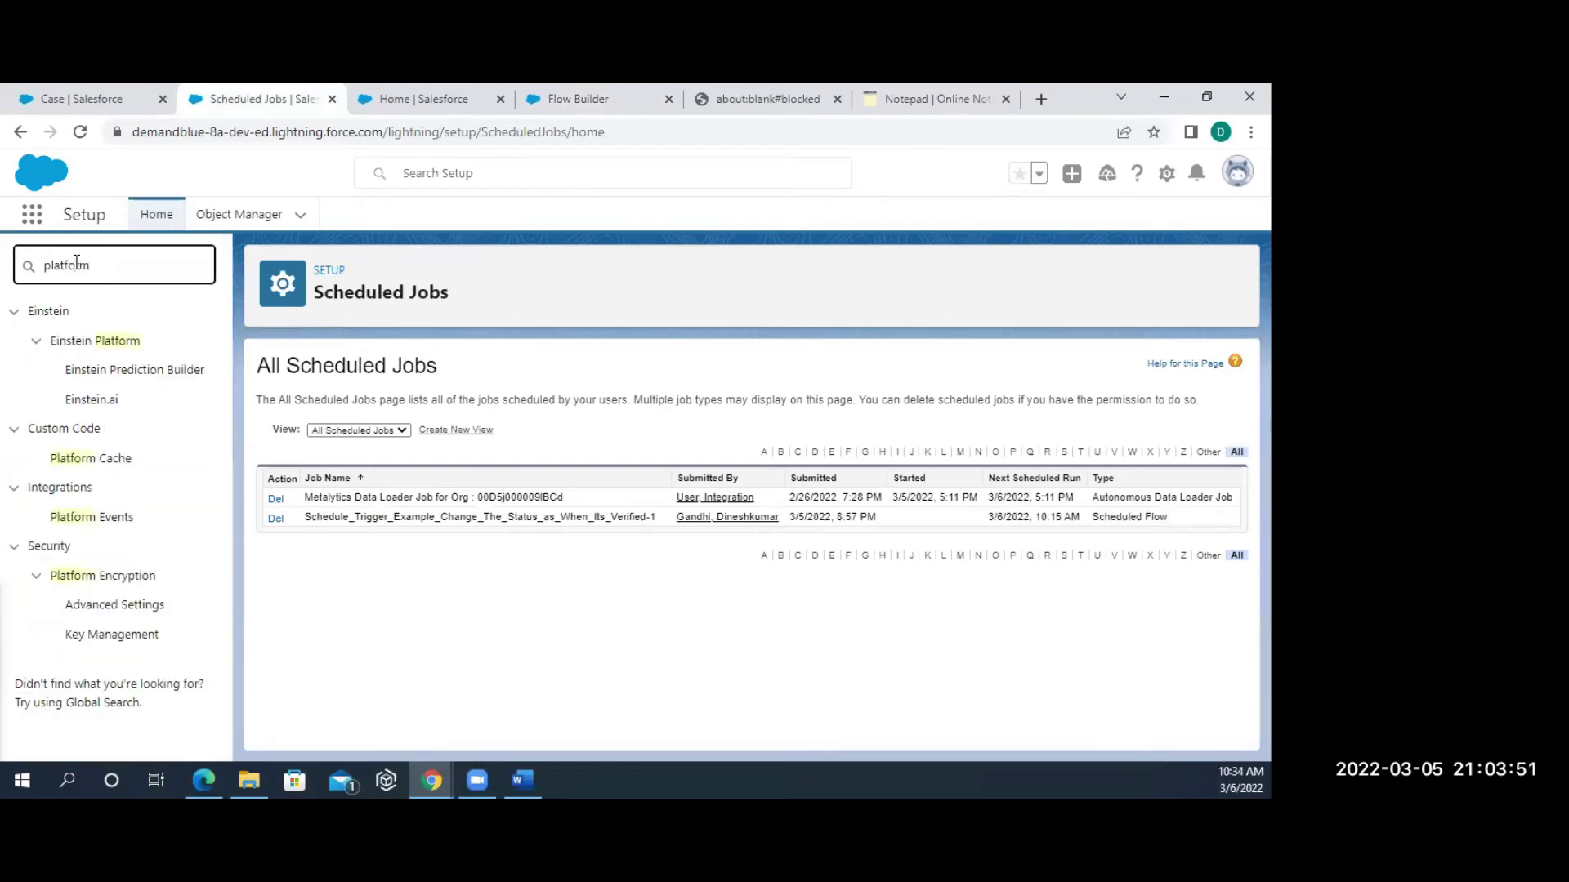
pyautogui.click(115, 526)
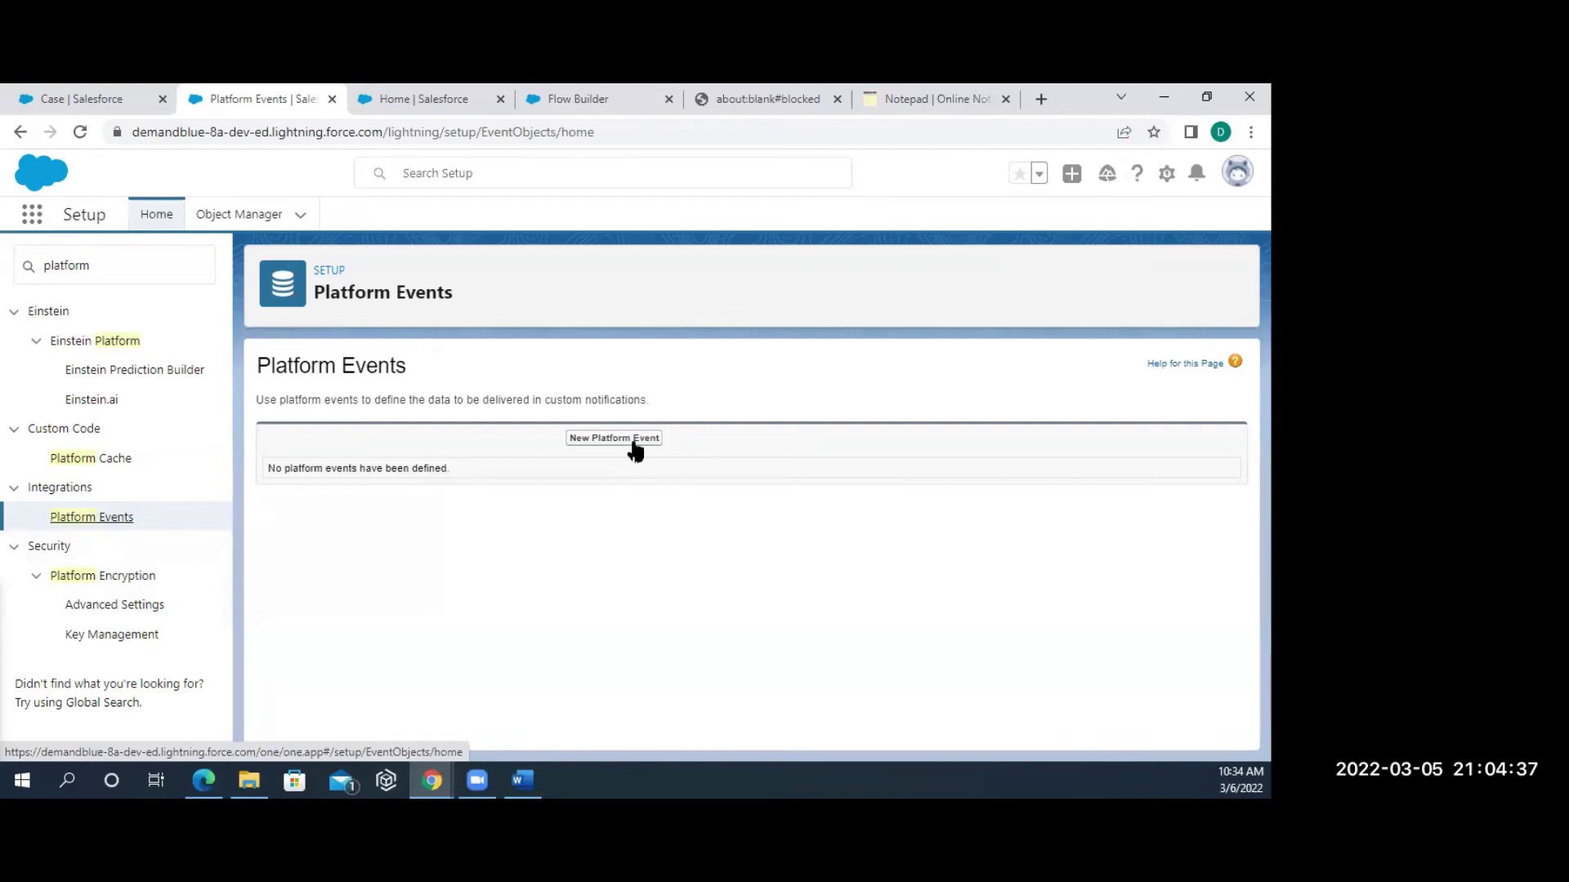
# Close the browser tab with the Flows list, check the selected new flow type and return to the Platform Events page.
pyautogui.click(438, 106)
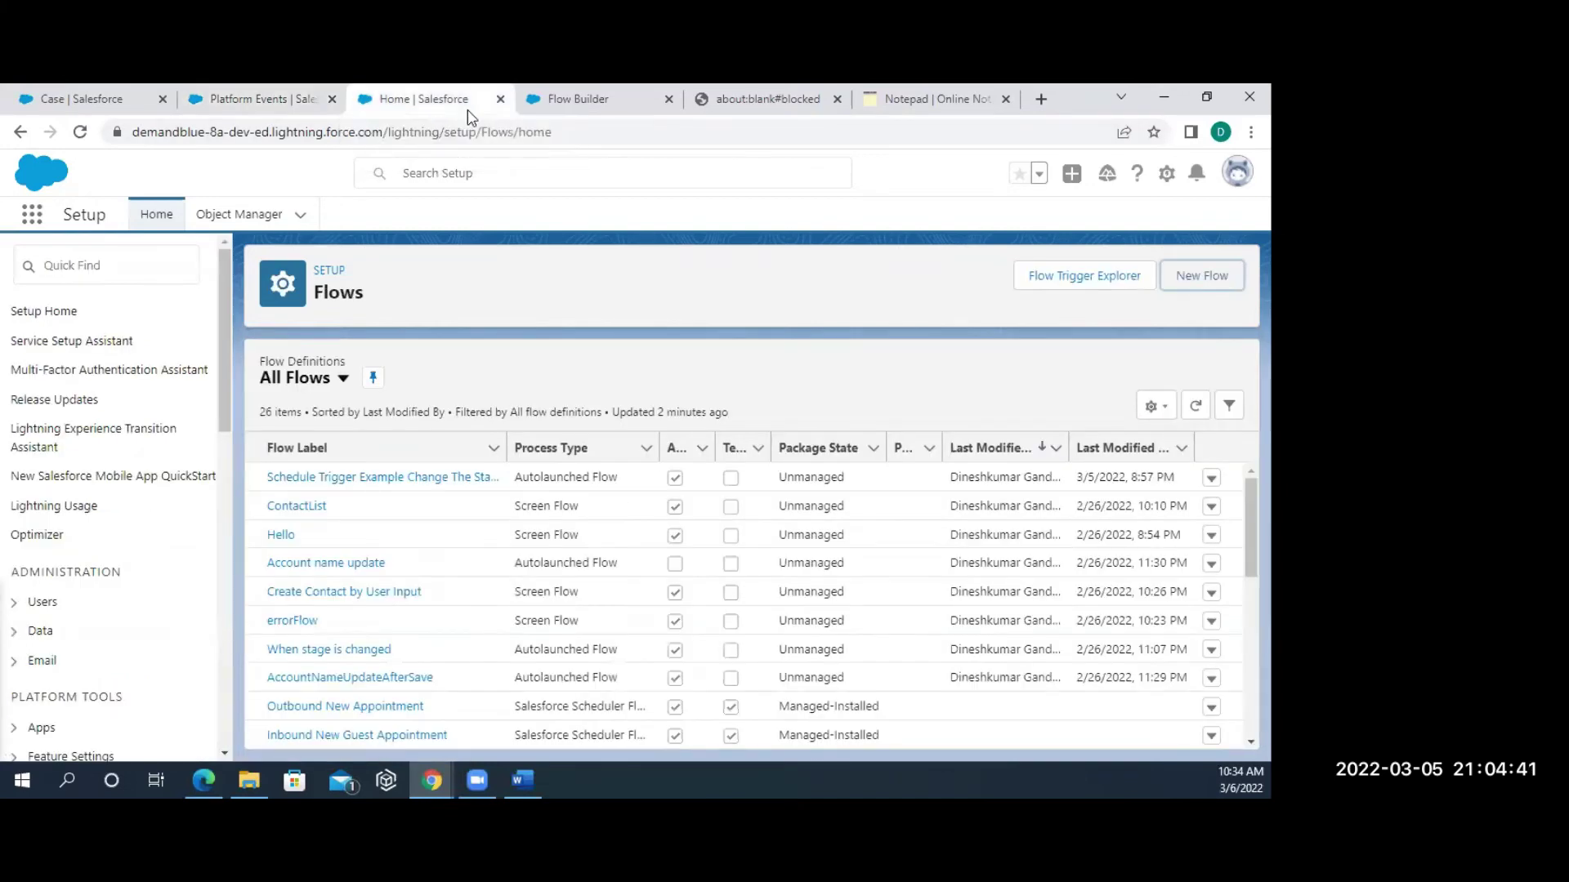
pyautogui.moveTo(466, 107); pyautogui.dragTo(317, 112)
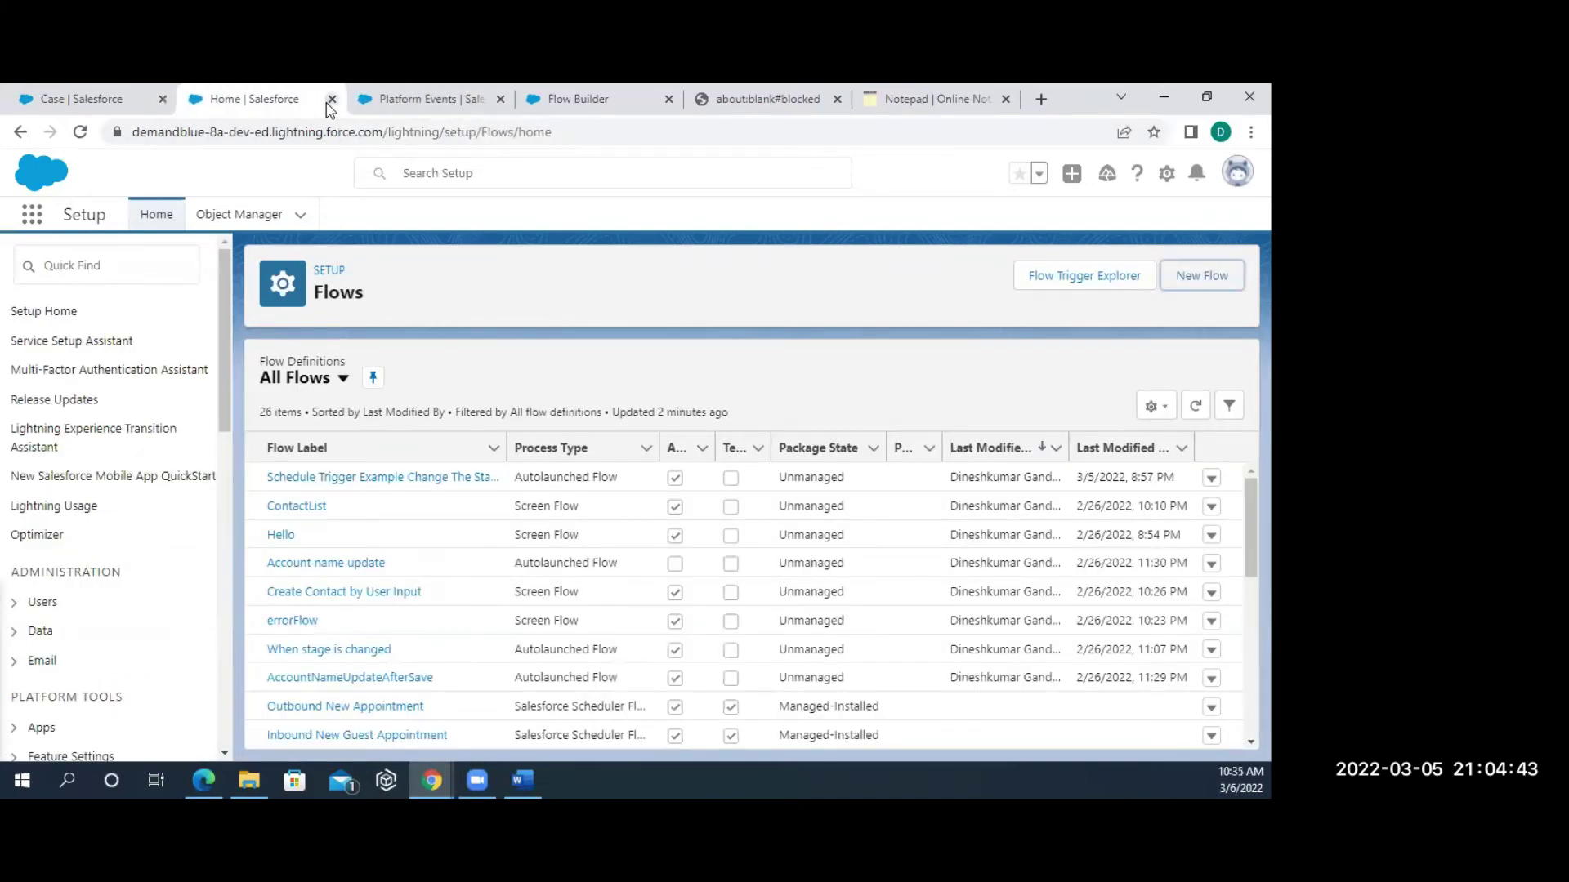
pyautogui.click(332, 98)
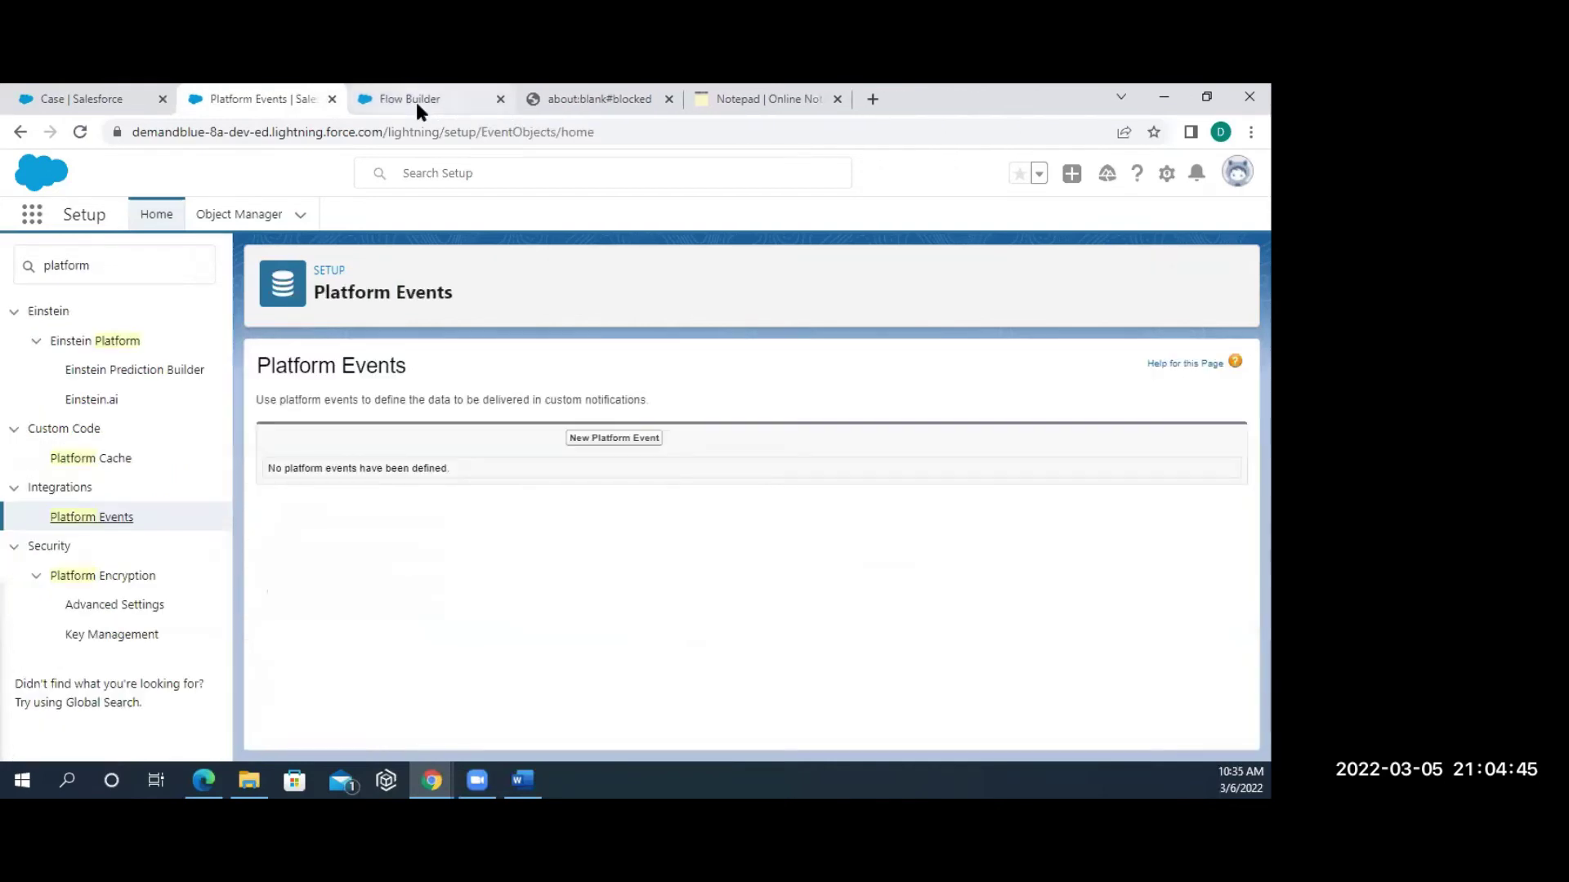
pyautogui.click(417, 101)
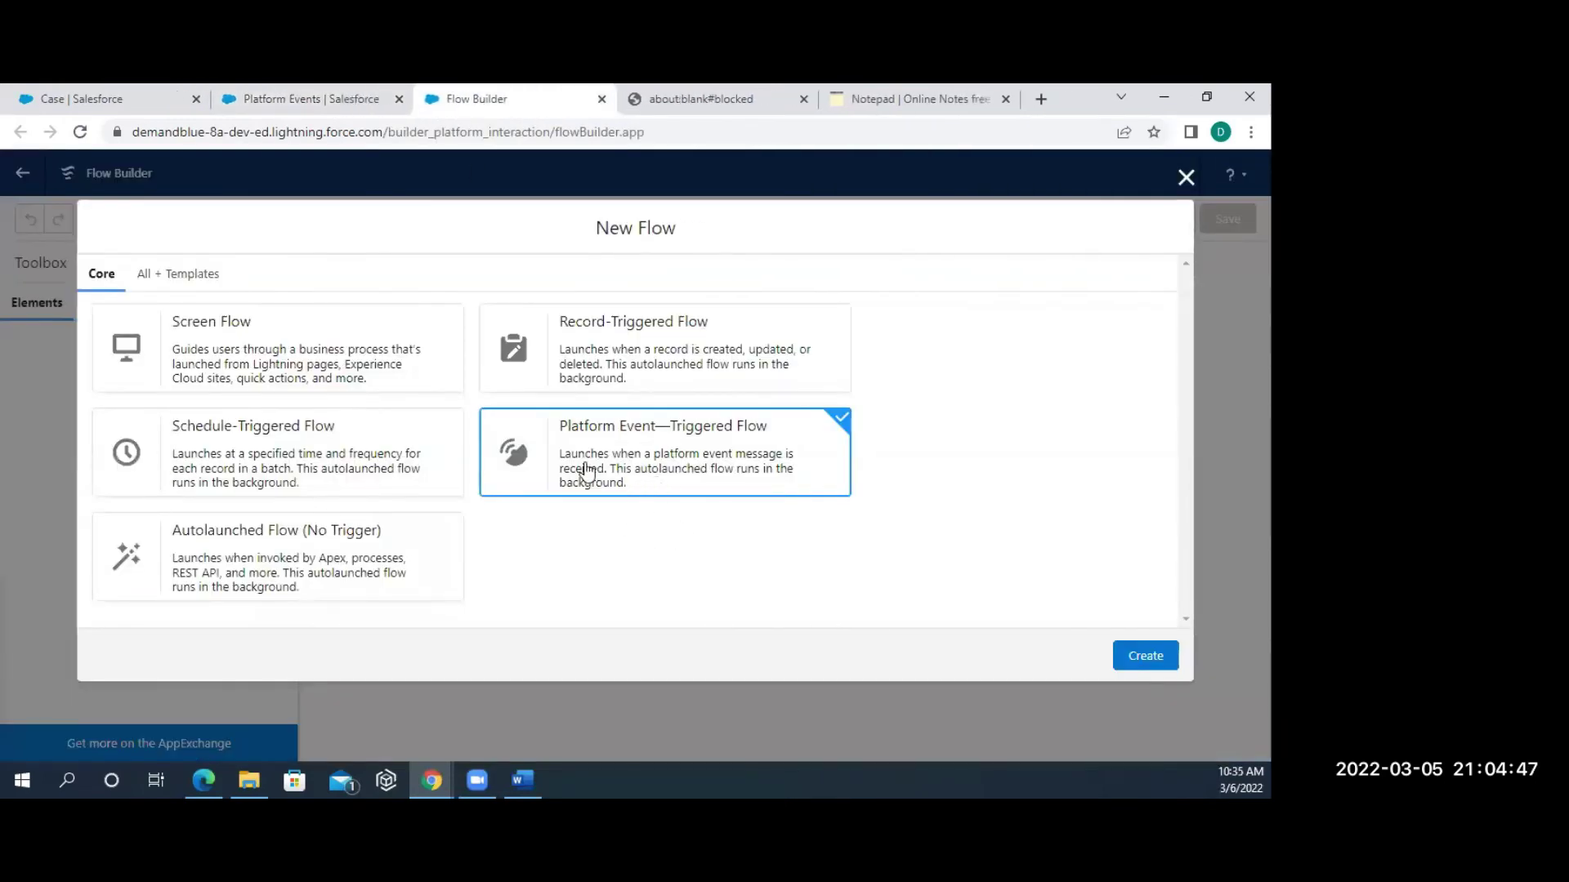
pyautogui.click(304, 102)
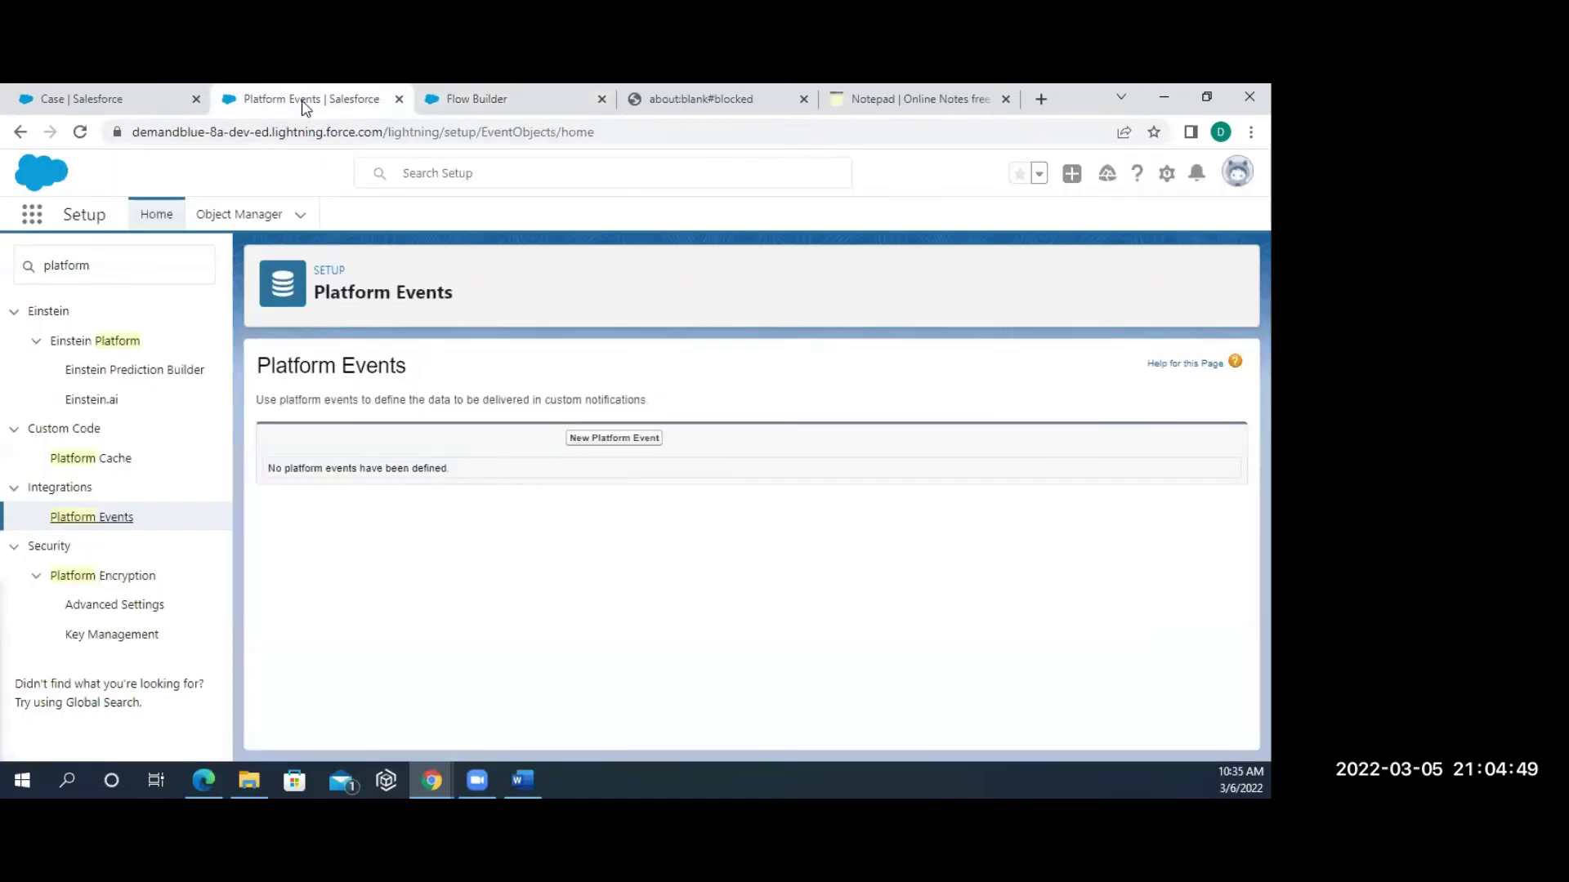
# Create and save a platform event with label PE and plural label PEs, and look through its definition and fields.
pyautogui.click(597, 439)
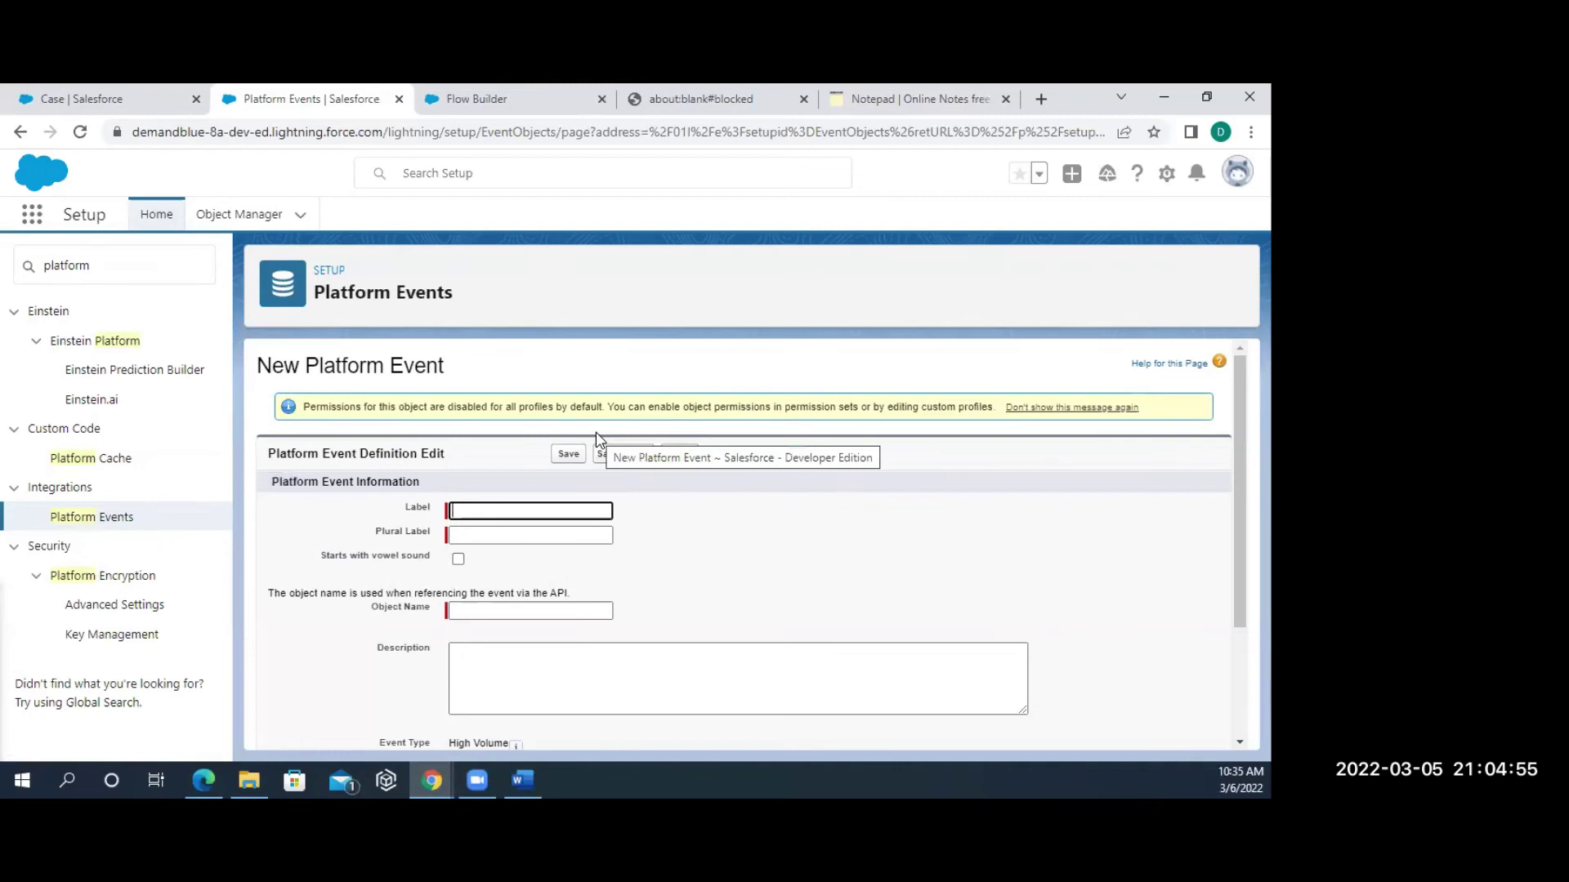
pyautogui.write('PE')
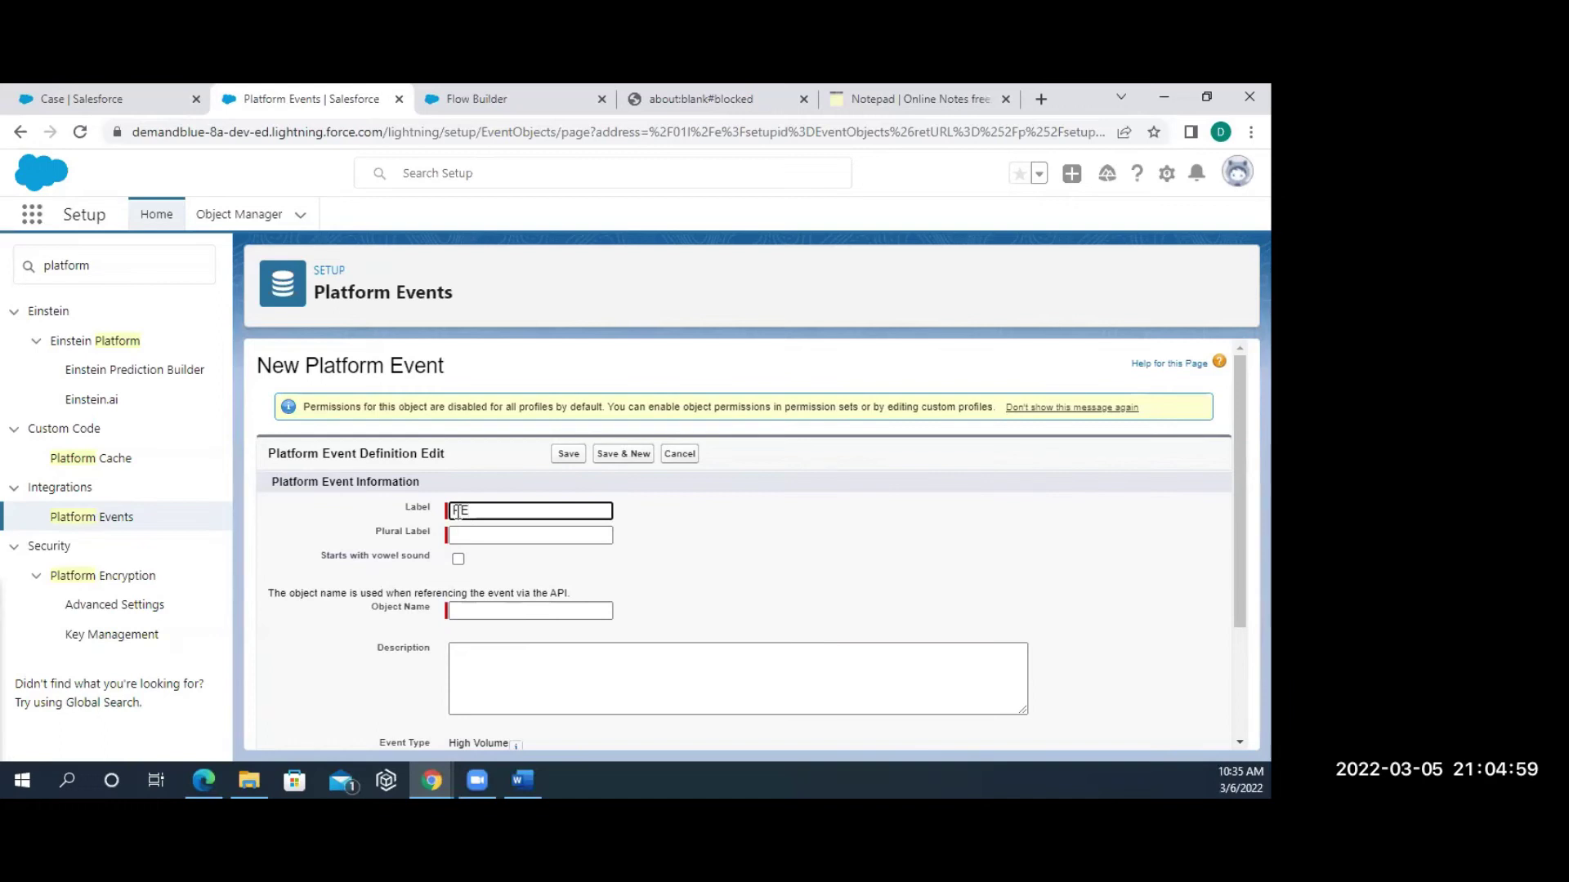
pyautogui.click(481, 531)
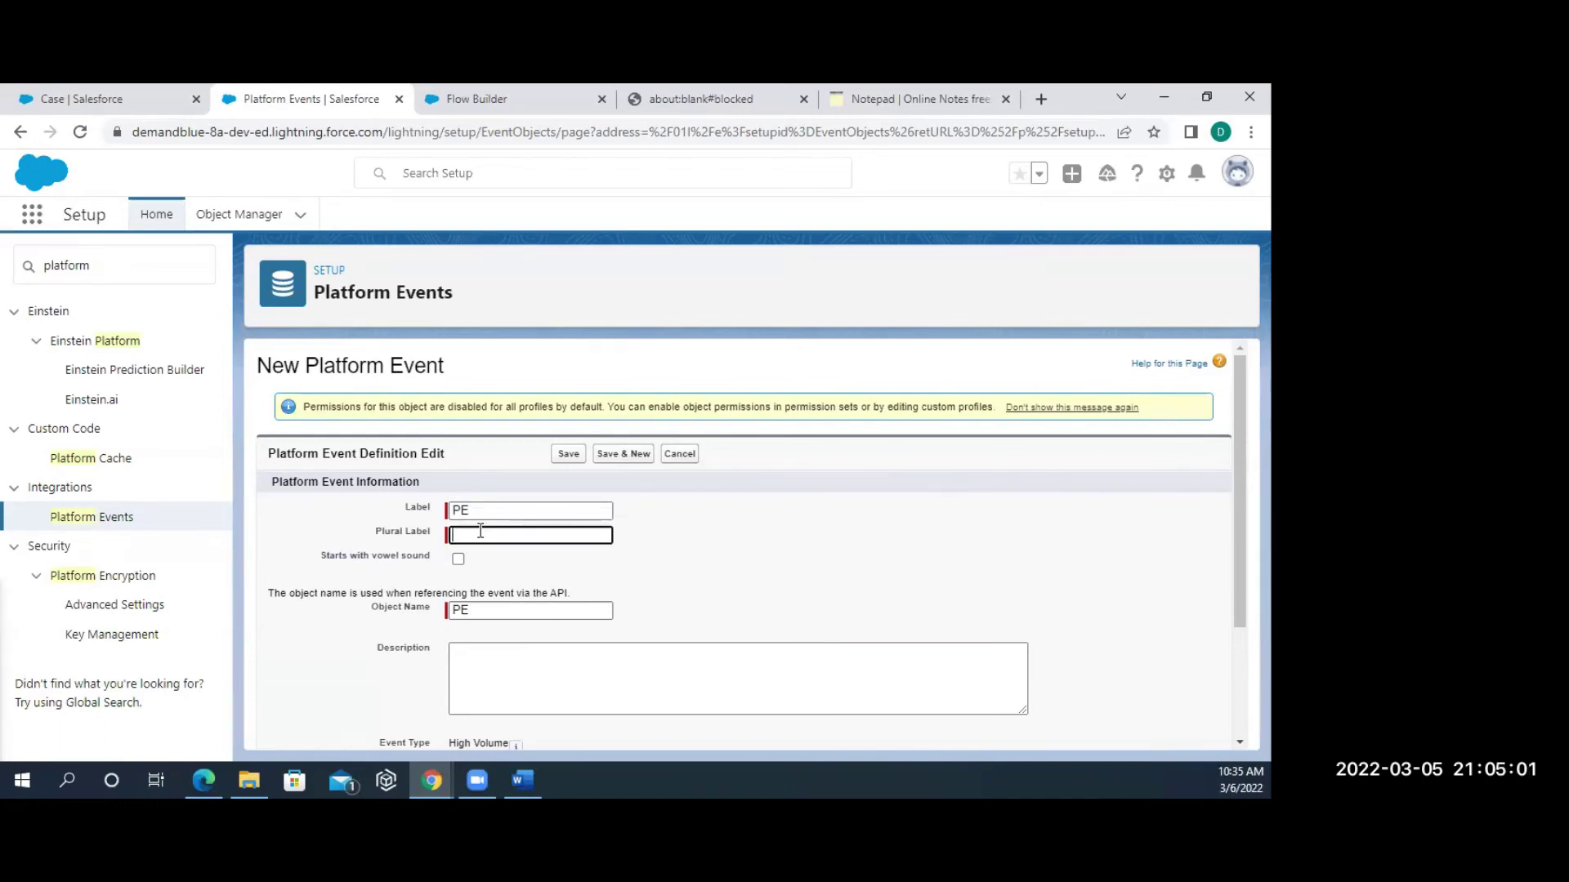
pyautogui.write('PEs')
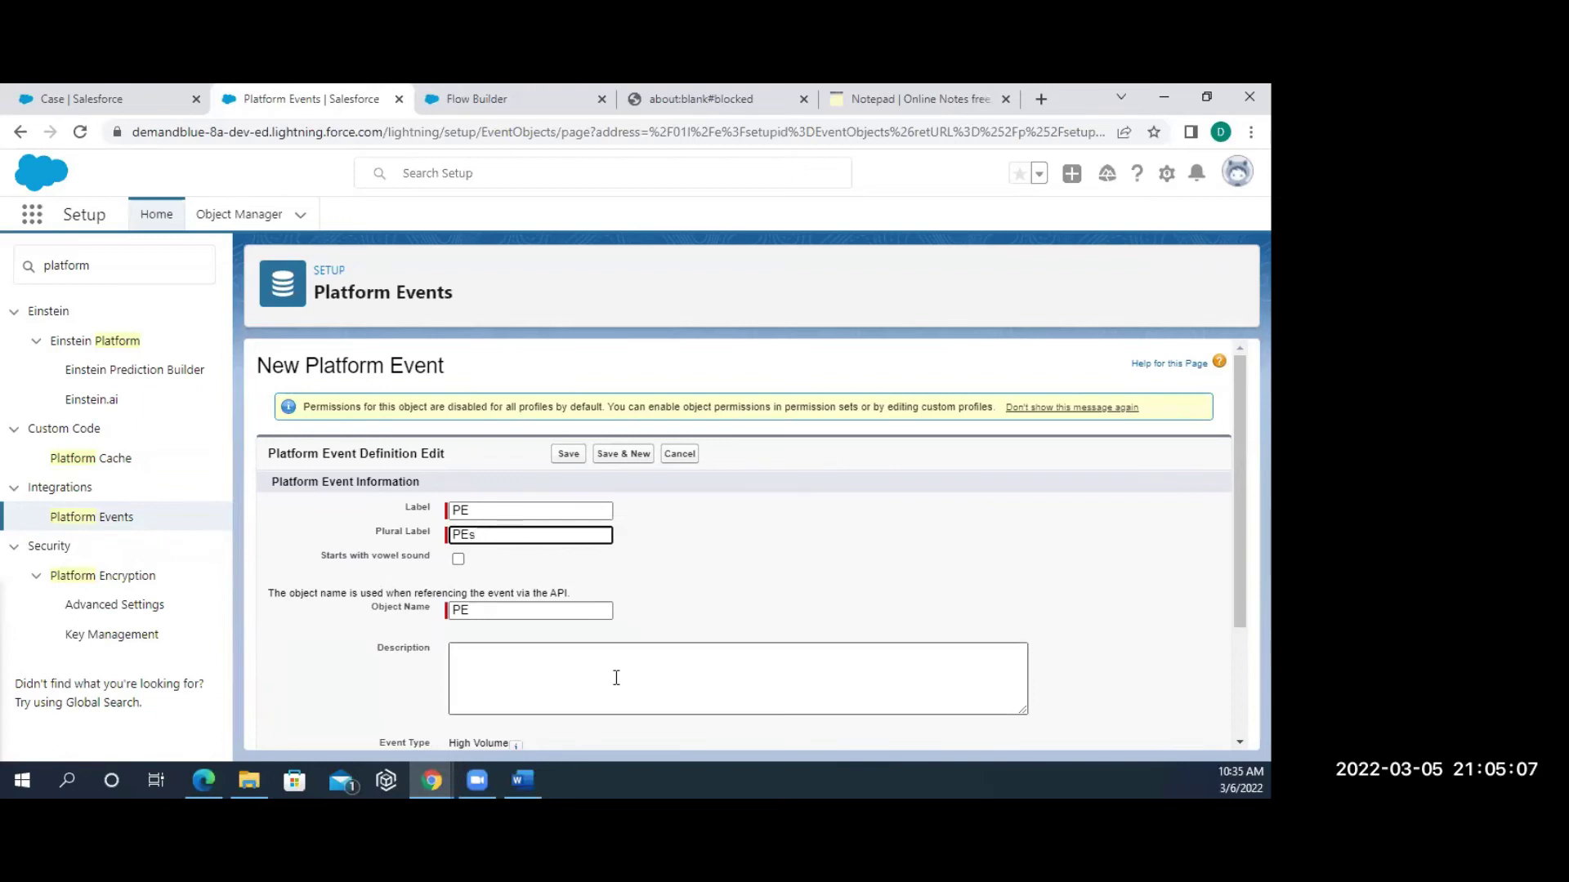
pyautogui.scroll(-2, 617, 678)
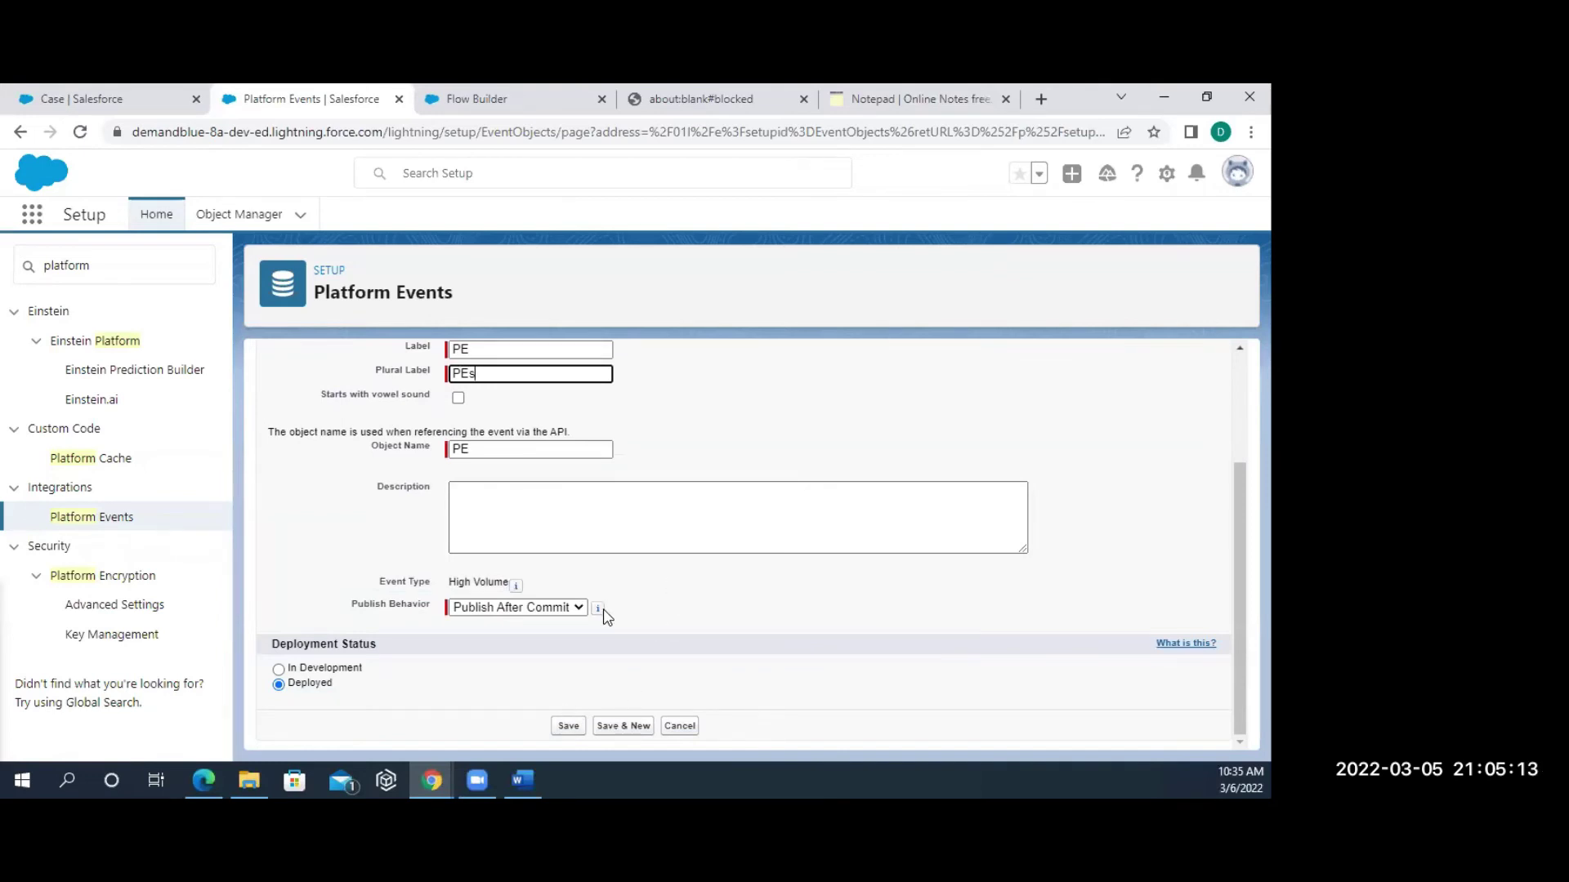
pyautogui.click(567, 726)
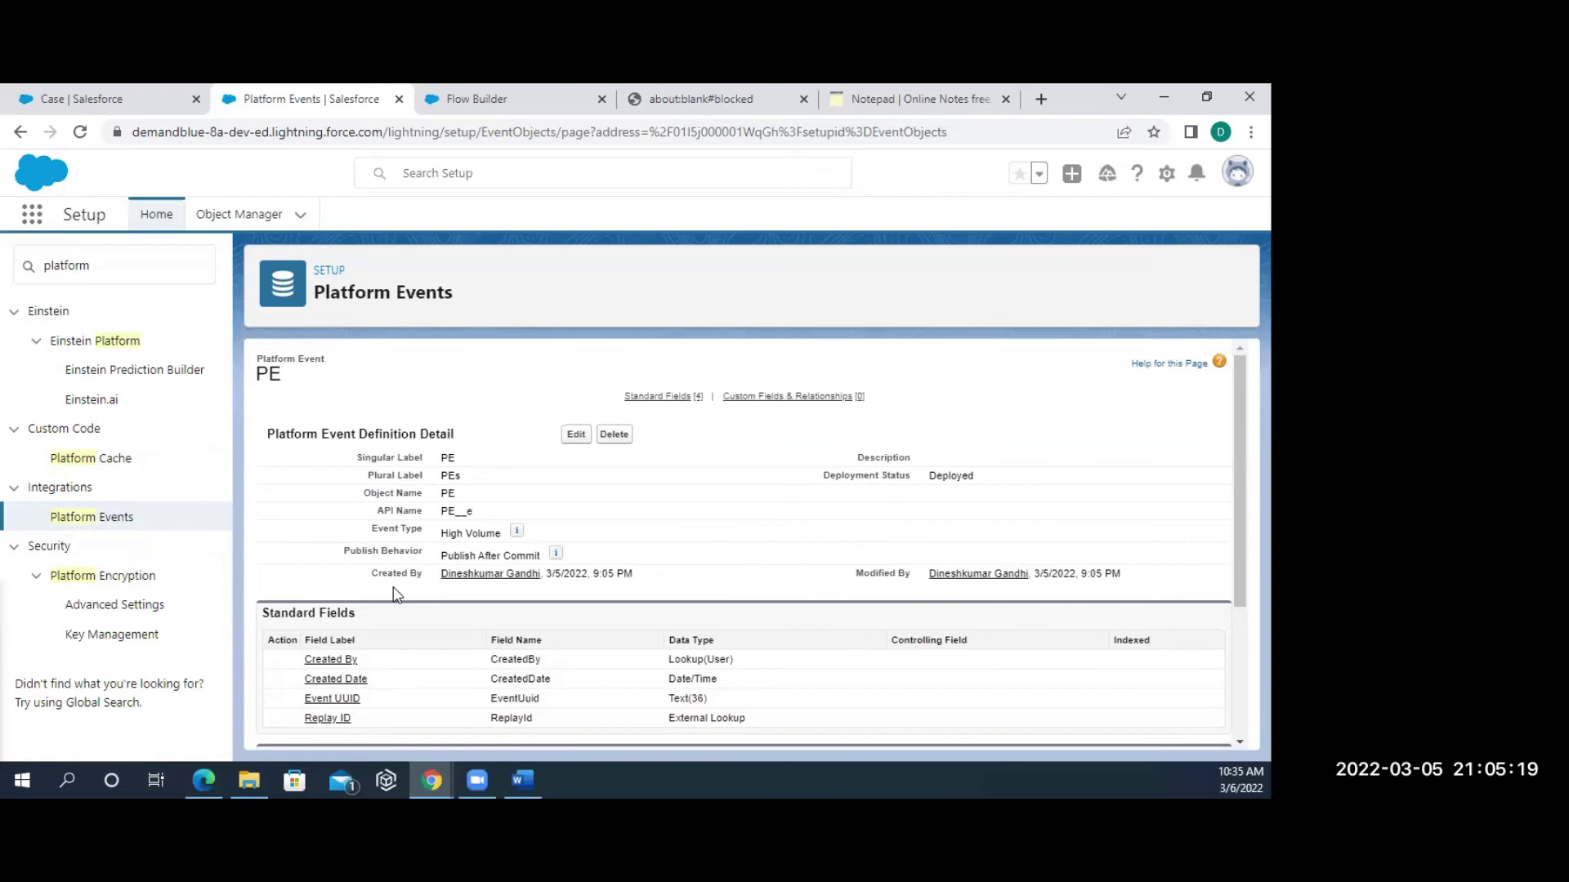
pyautogui.scroll(-2, 396, 588)
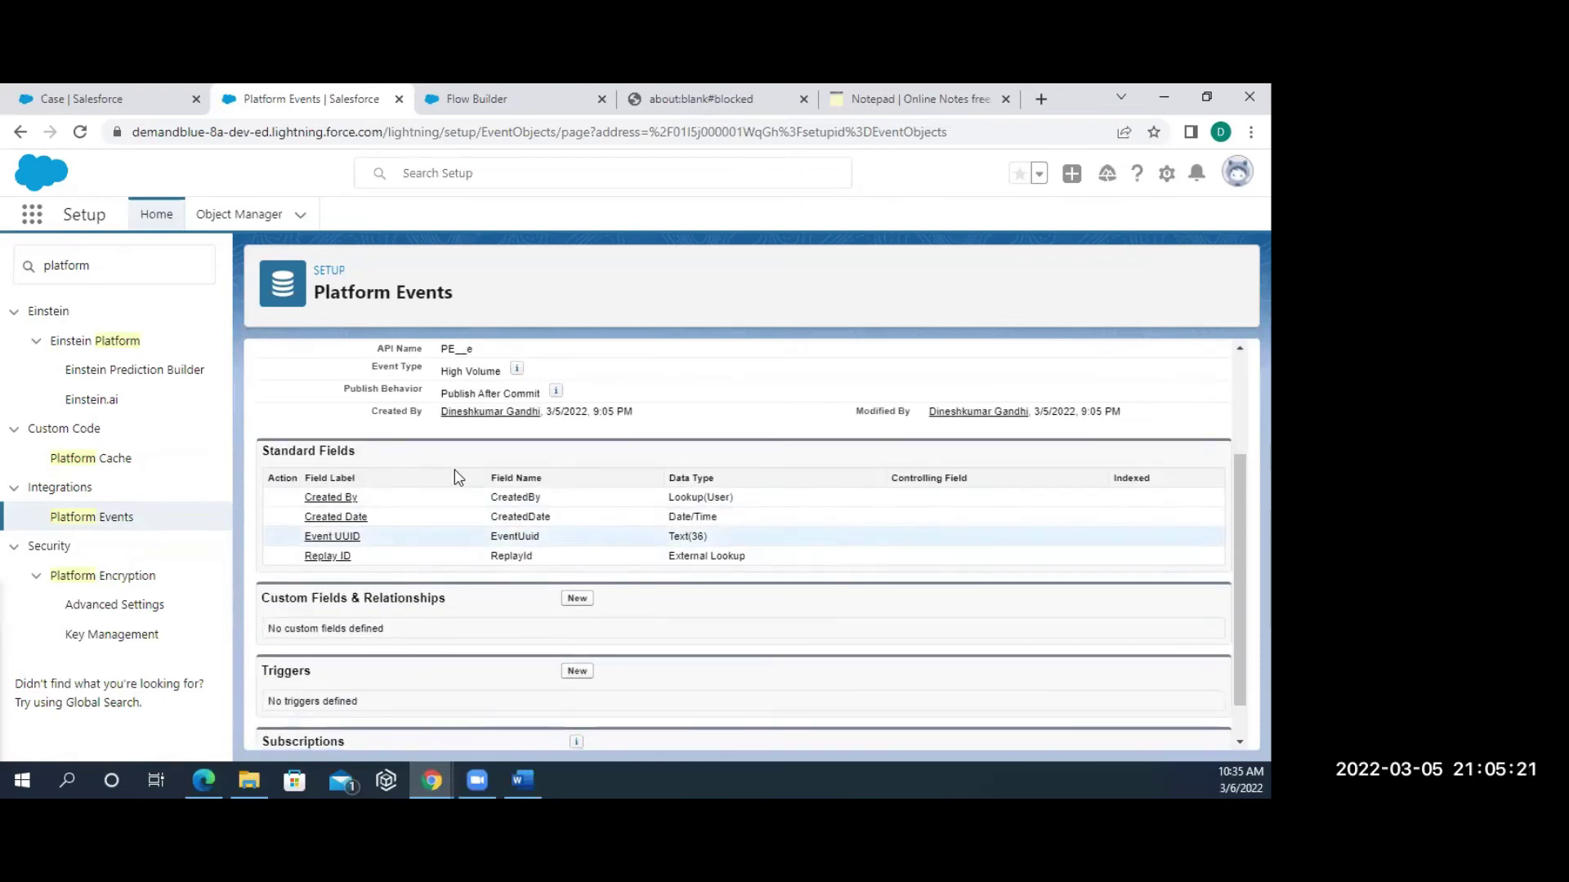
pyautogui.scroll(-1, 415, 654)
pyautogui.scroll(3, 415, 658)
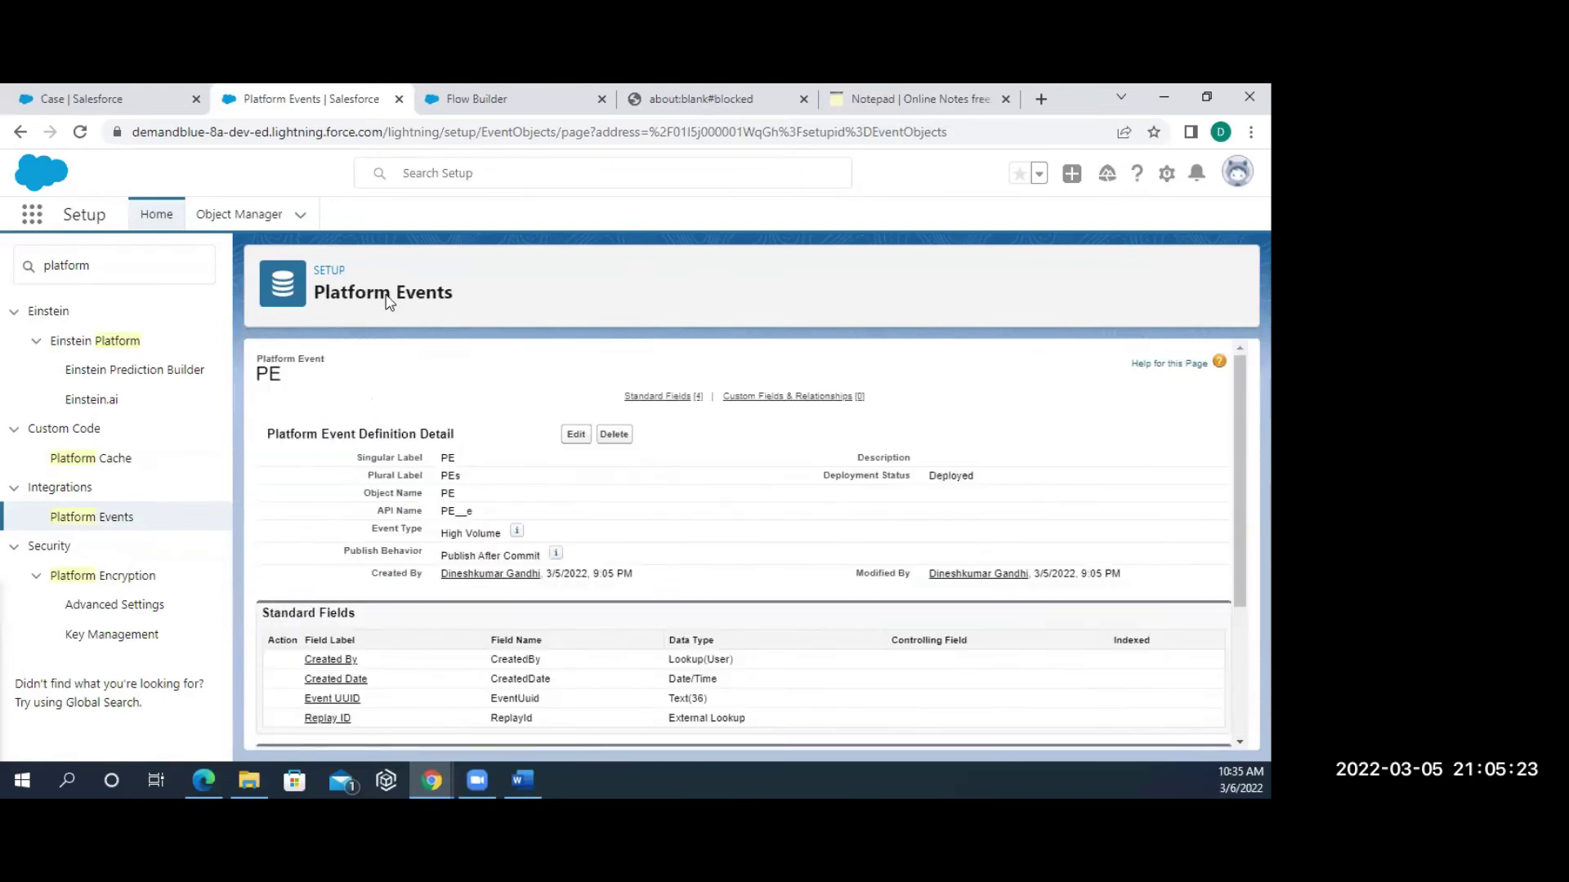
# Create the Platform Event—Triggered Flow and choose PE as the platform event it subscribes to.
pyautogui.click(471, 110)
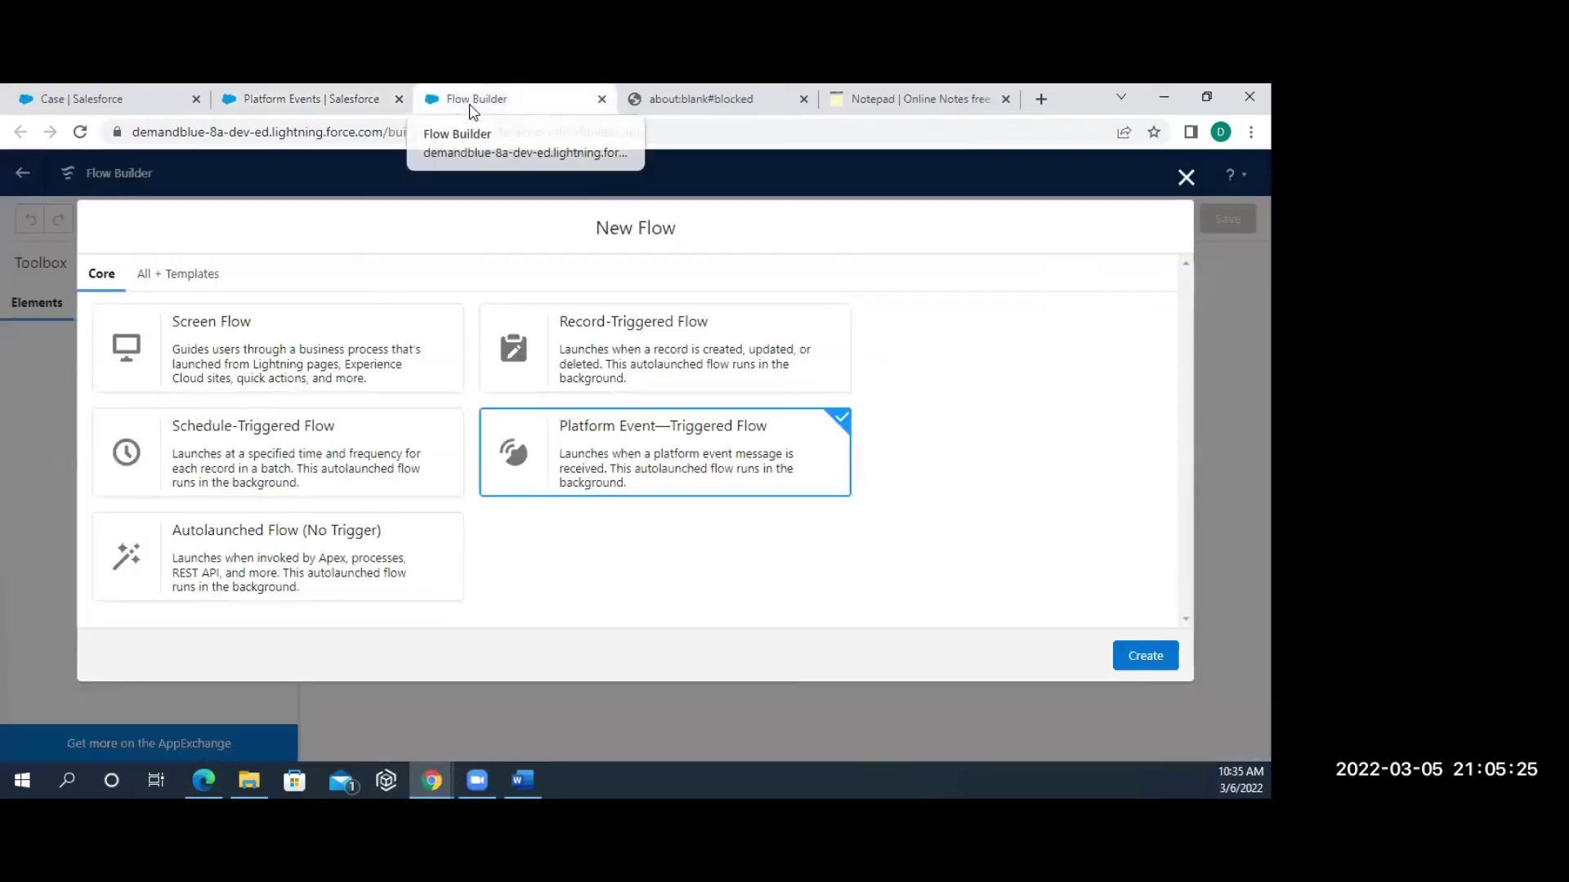
pyautogui.click(1141, 652)
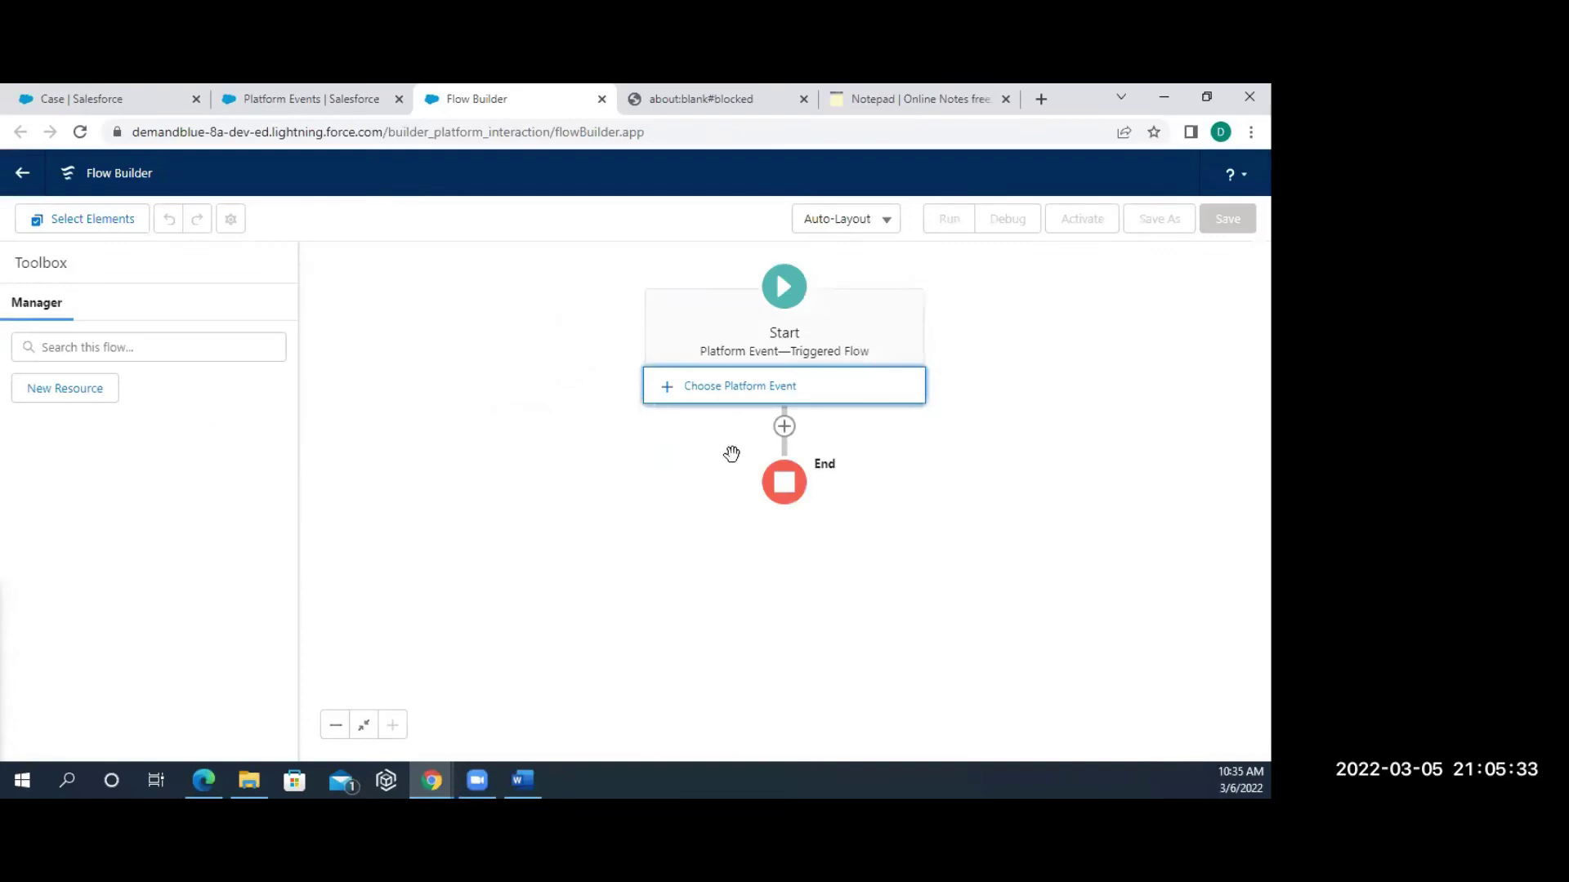
pyautogui.click(735, 381)
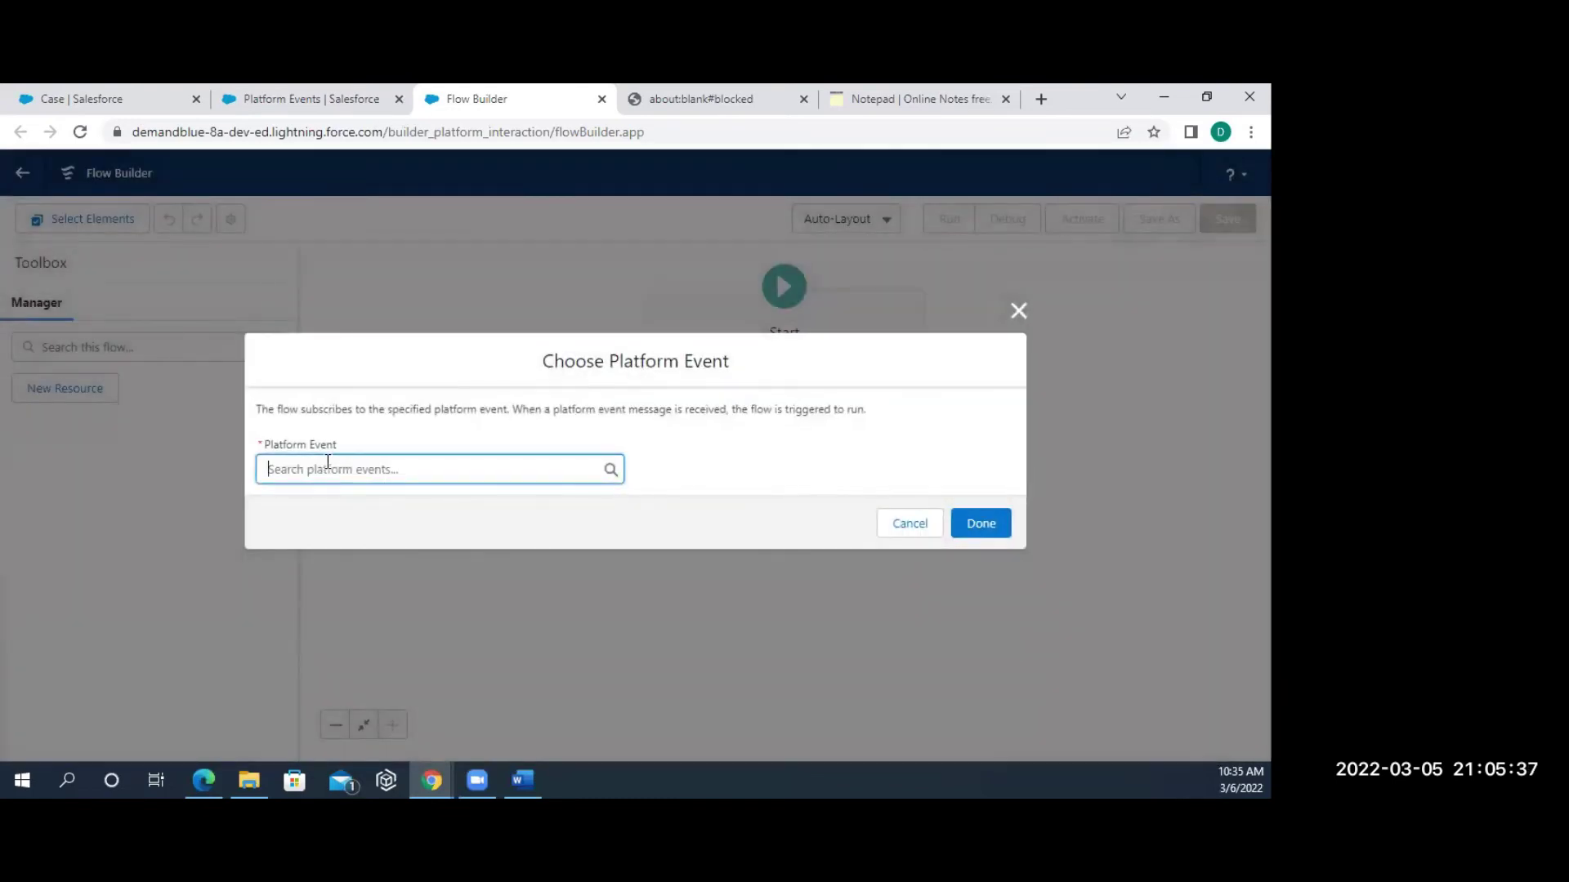
pyautogui.write('PE')
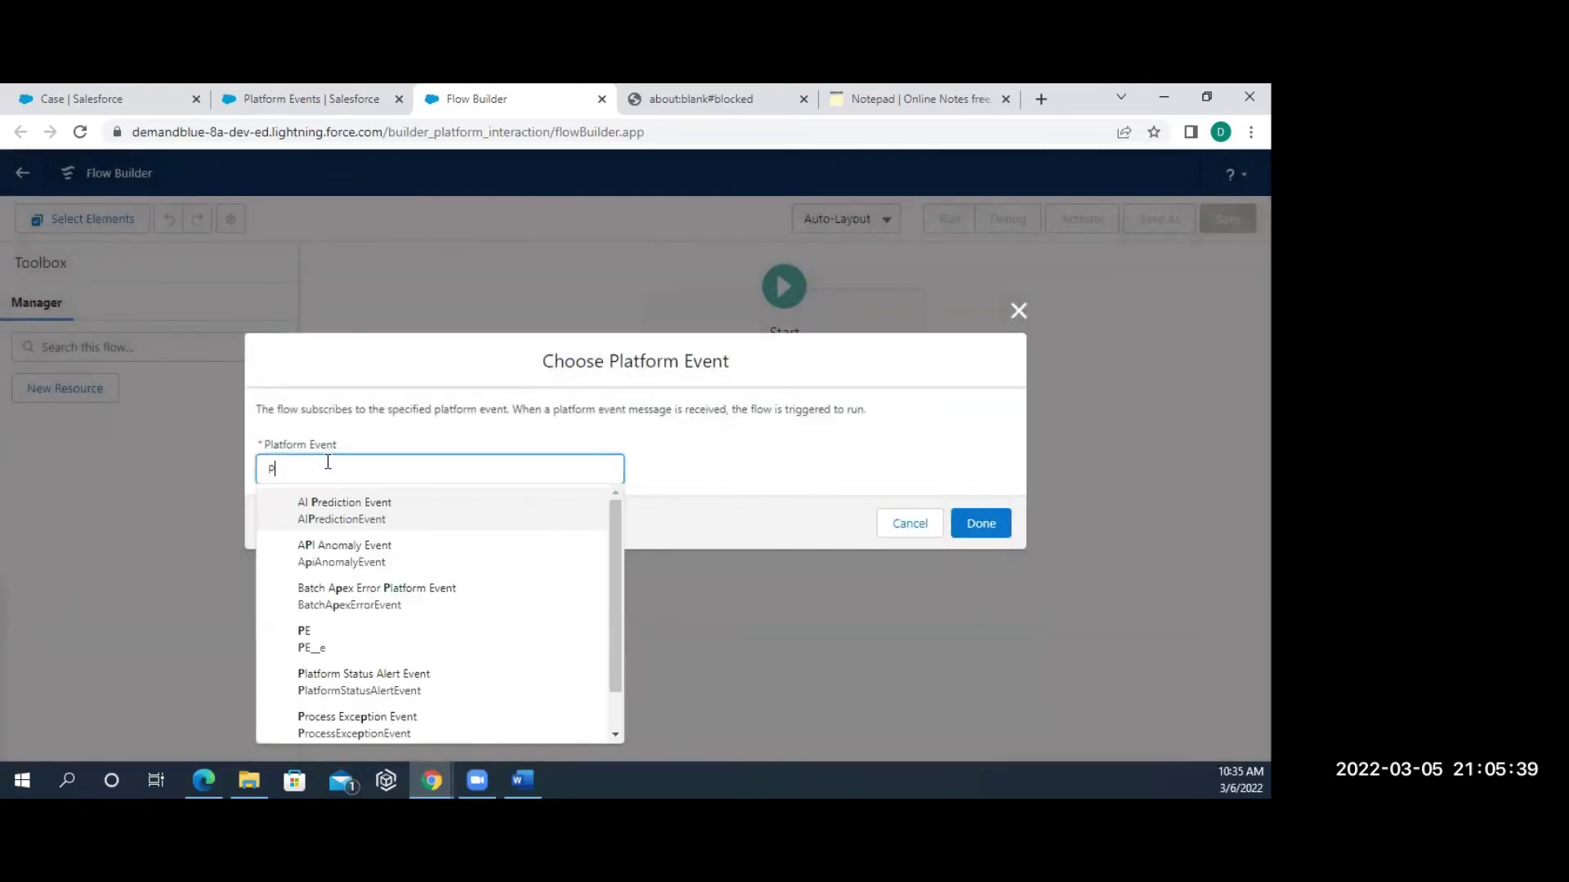
pyautogui.click(313, 652)
pyautogui.click(982, 523)
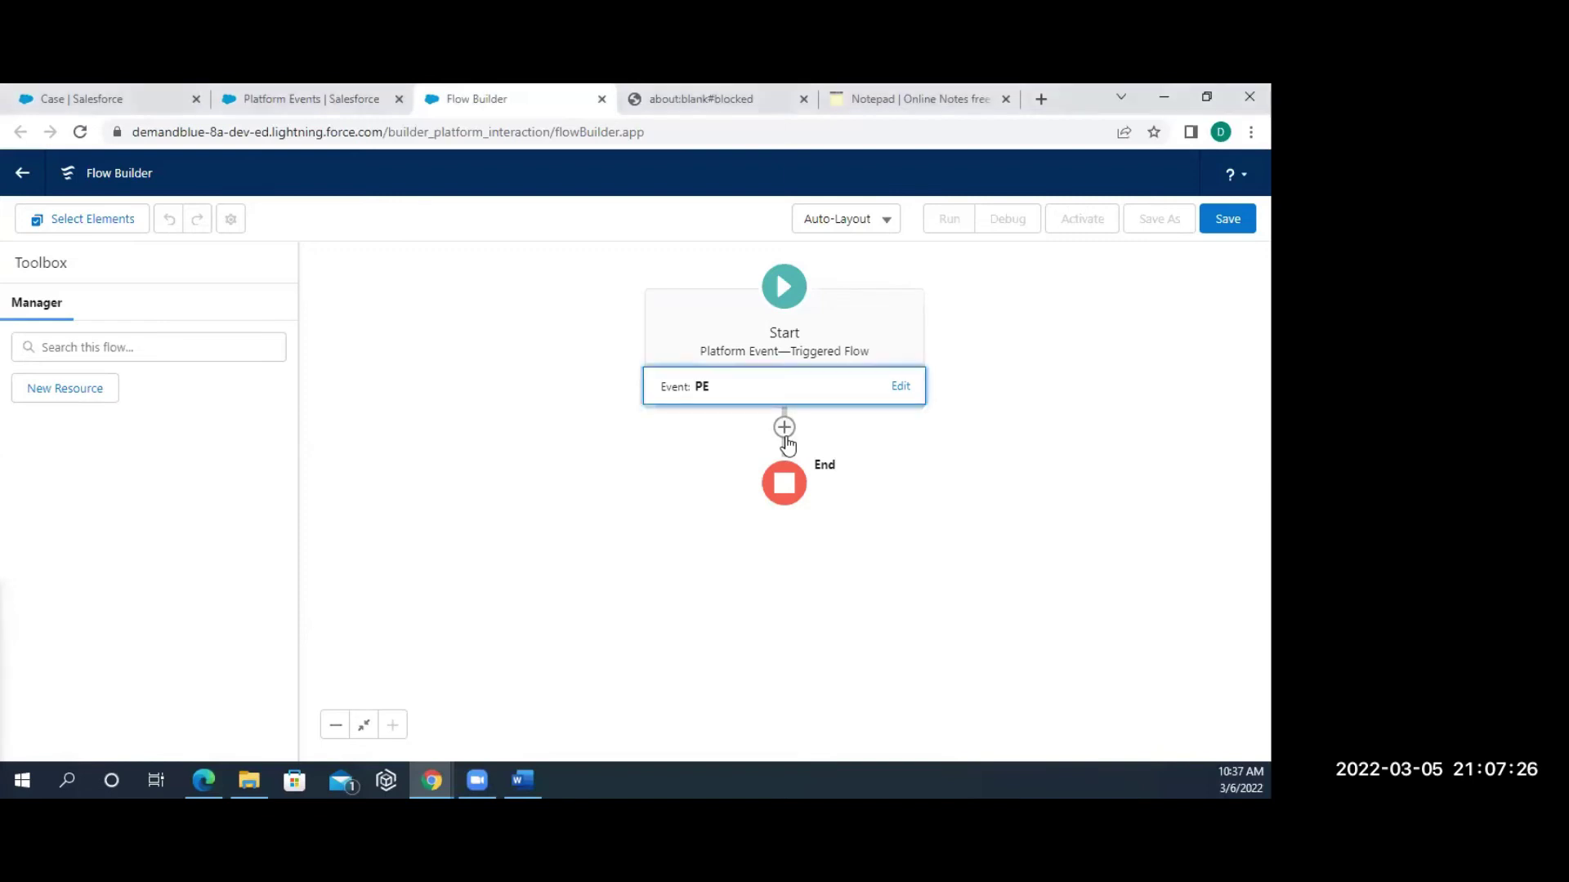
# Add a New Contact action to the flow with label Create Contact and API name Create_Contact.
pyautogui.click(785, 426)
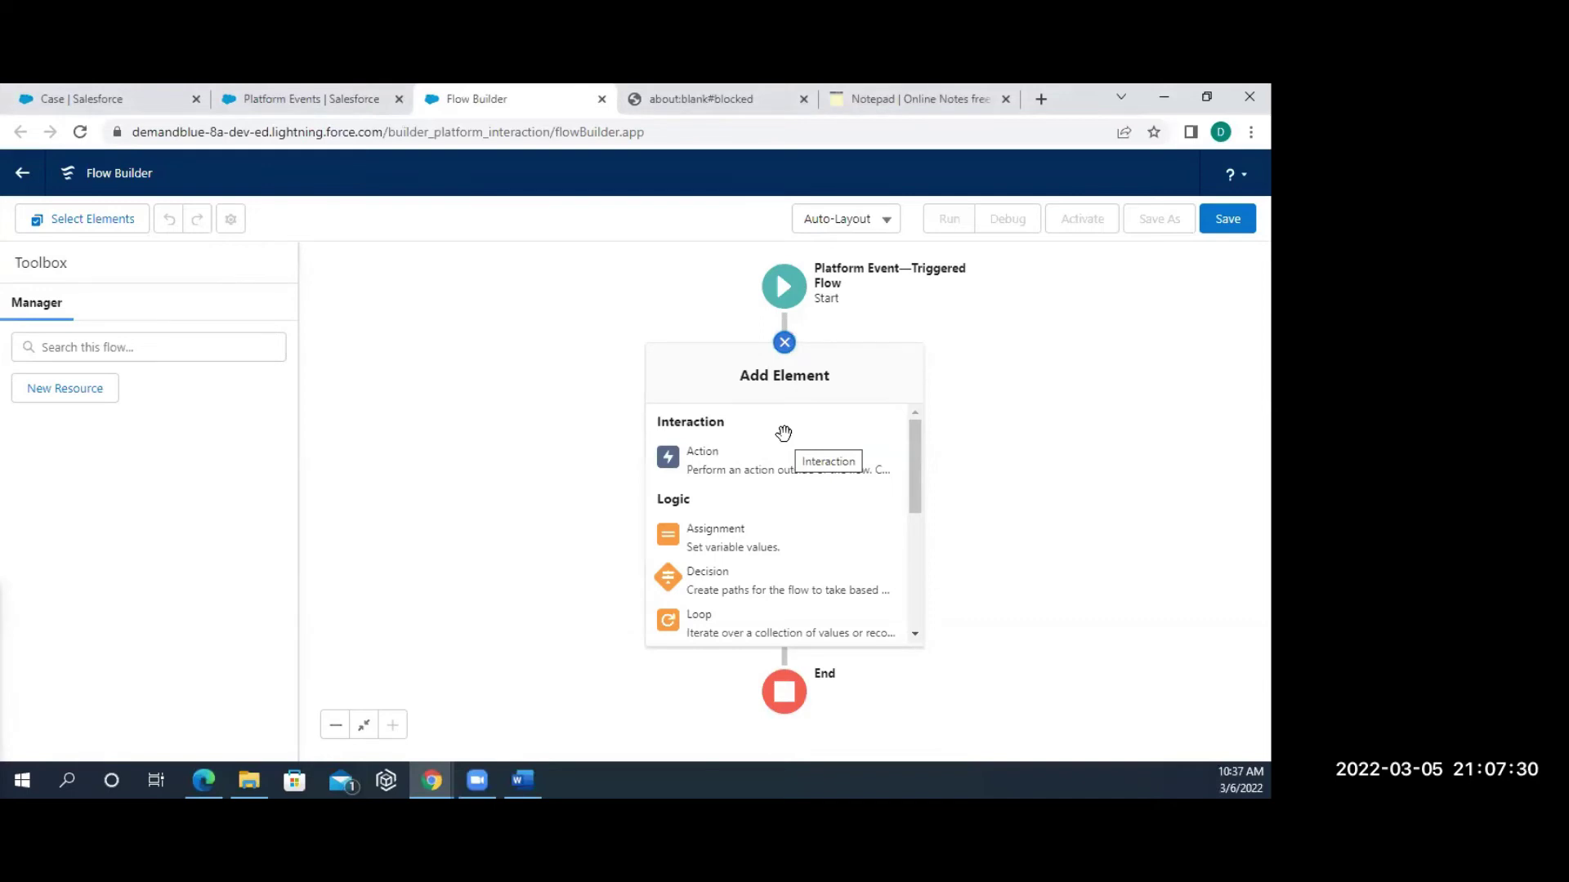
pyautogui.click(757, 460)
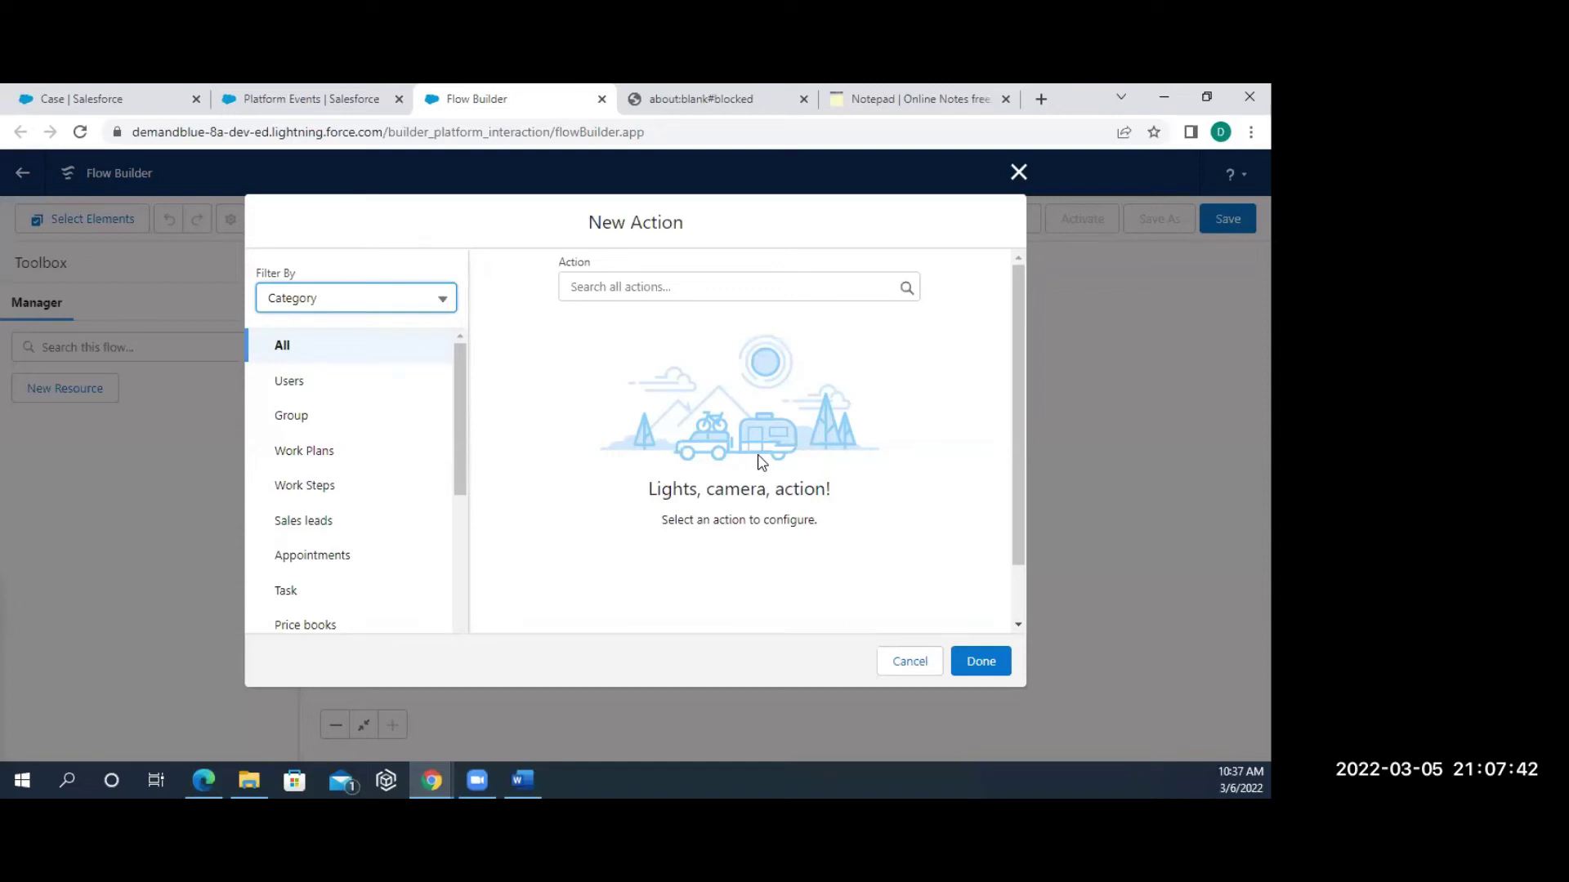
pyautogui.click(724, 286)
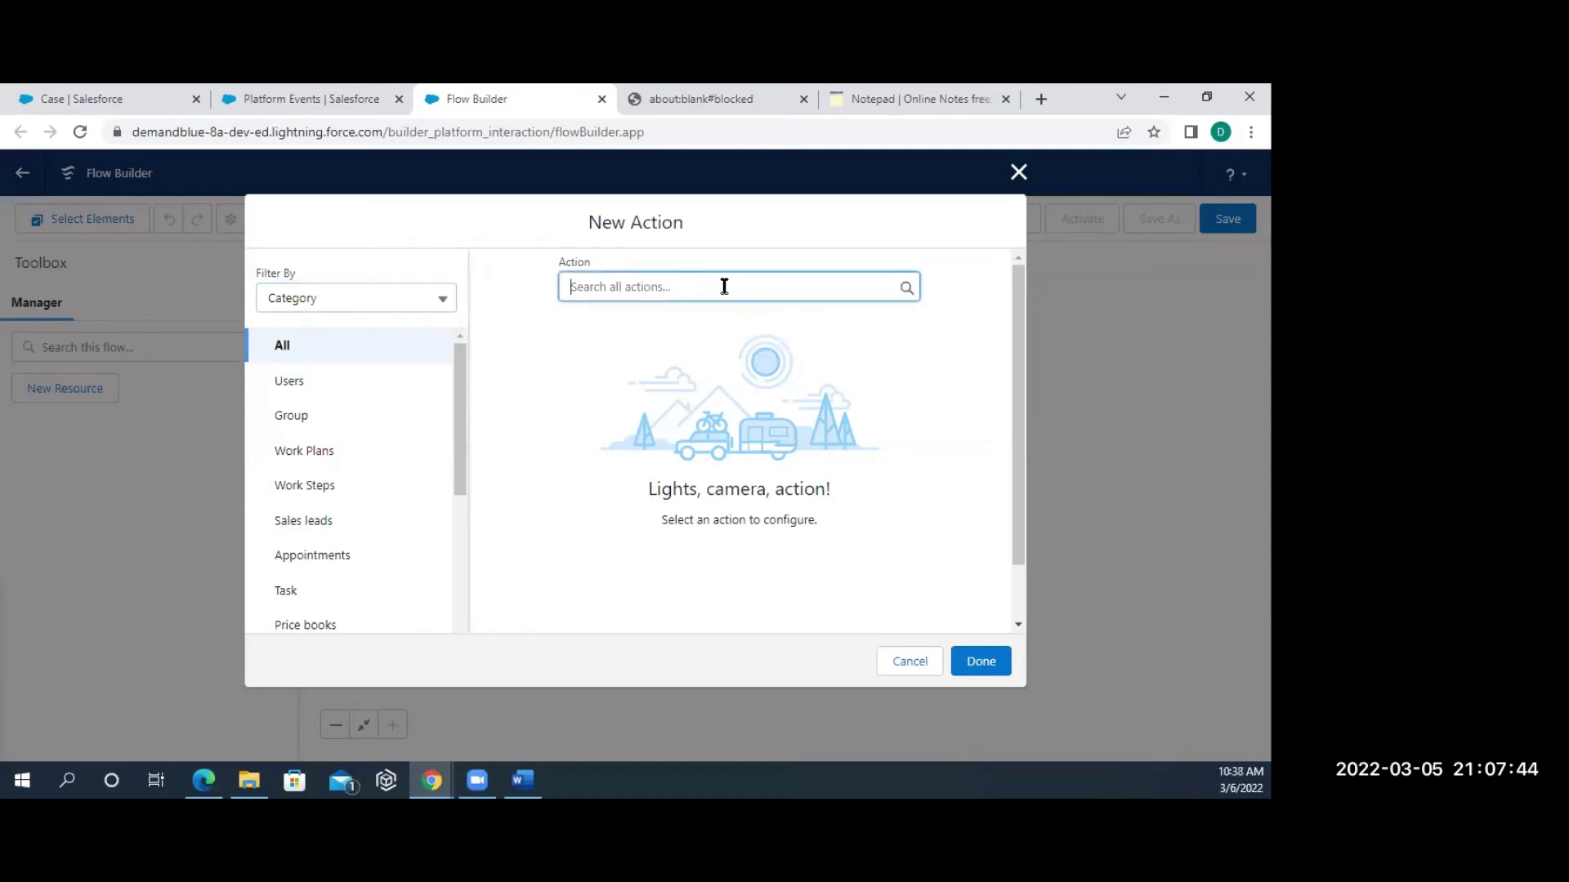
pyautogui.write('n')
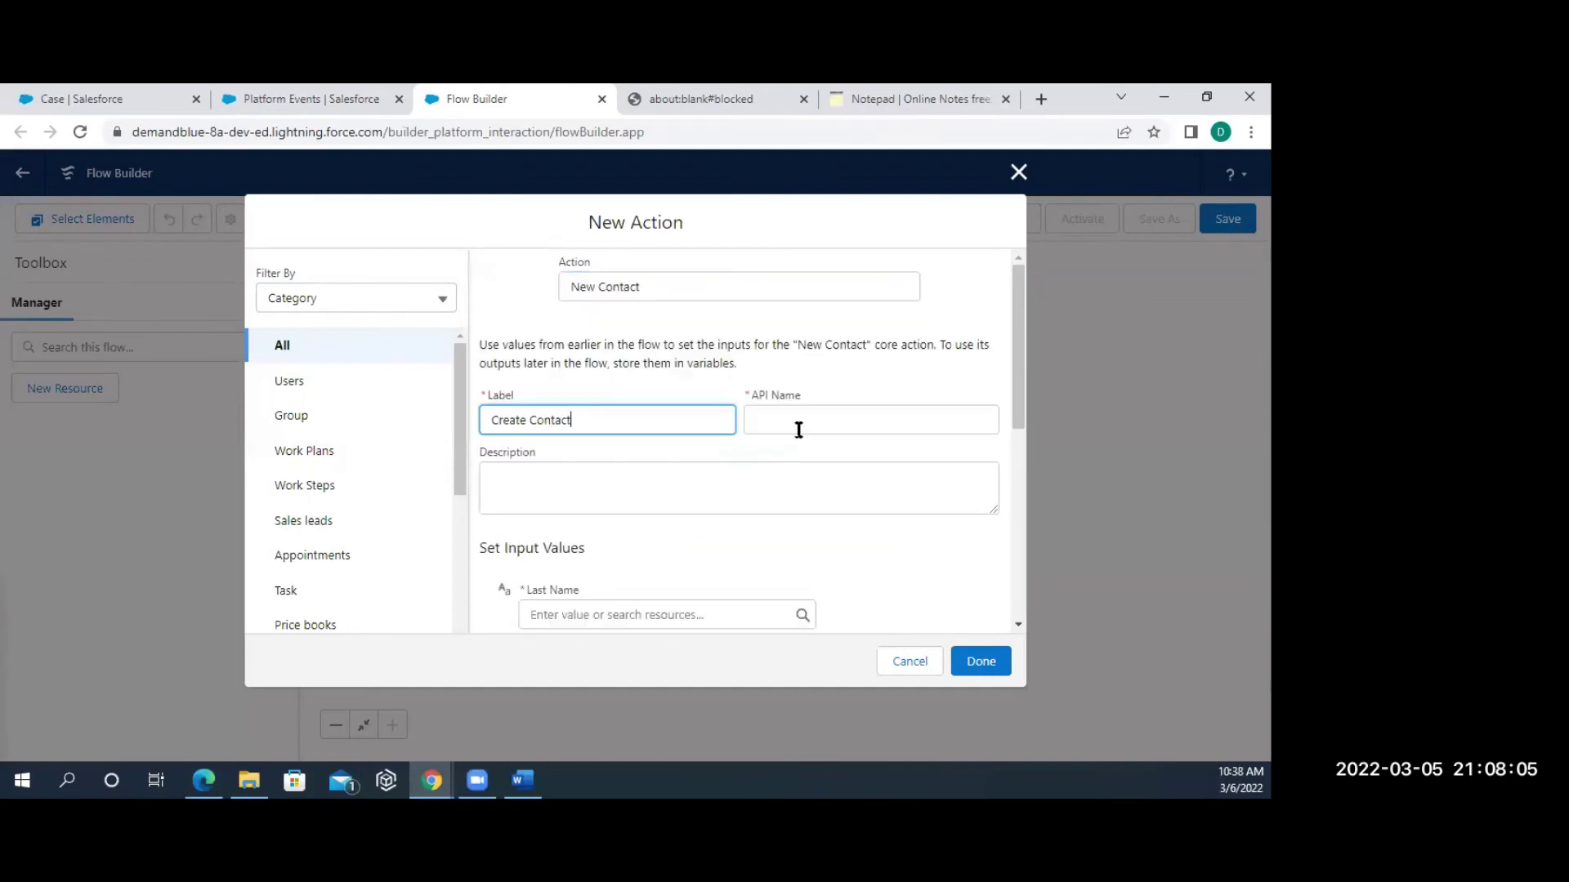
pyautogui.click(798, 420)
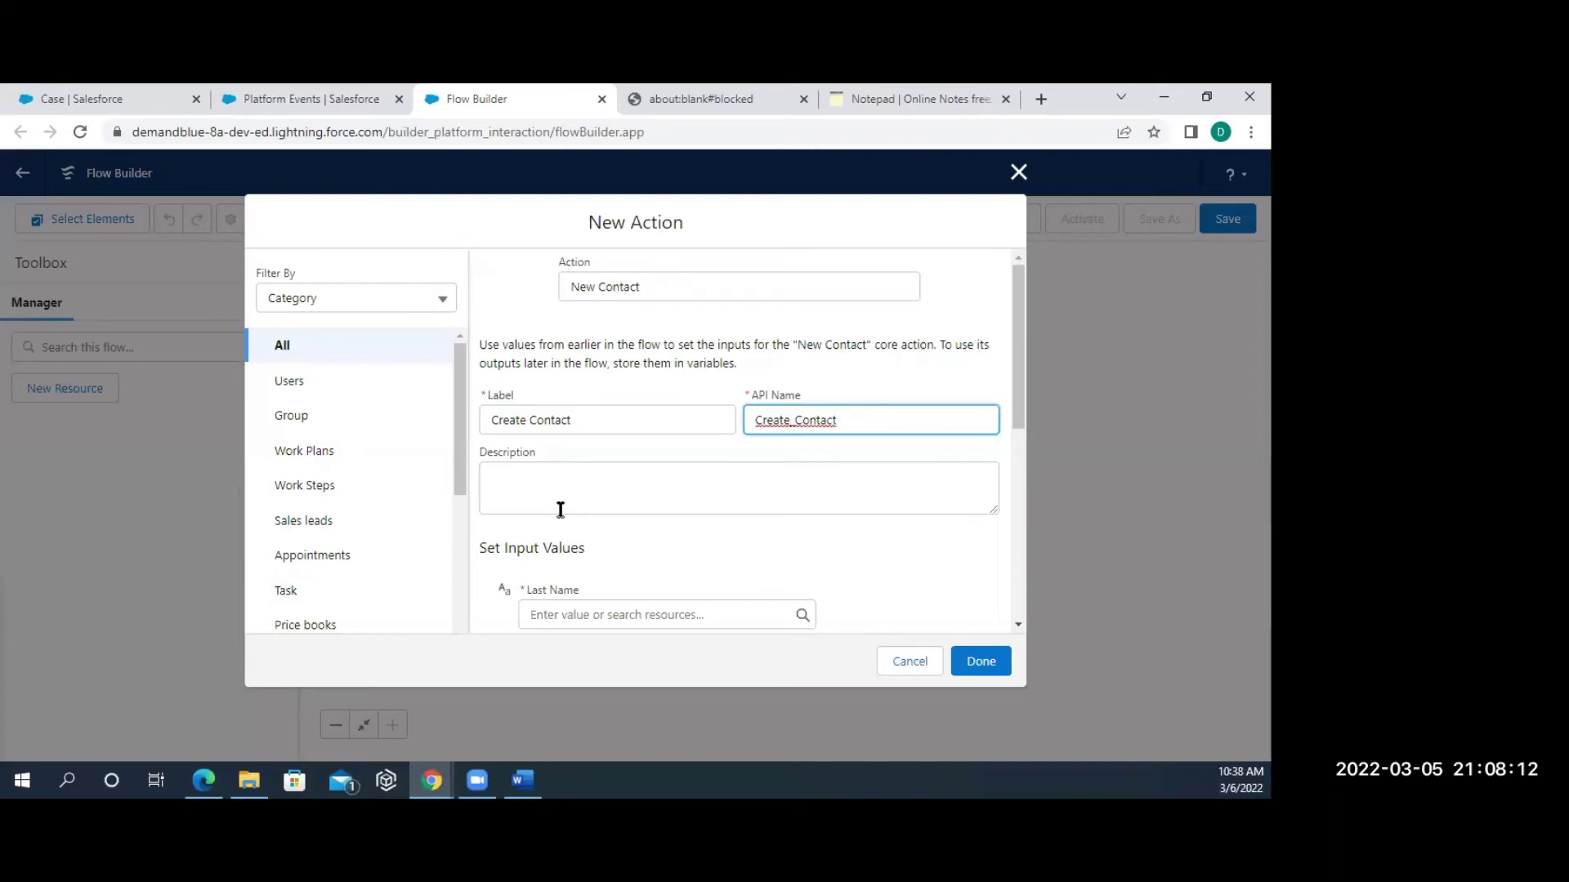
# Enter the contact's last name, include the First Name input with its value, and finish the Create Contact action.
pyautogui.scroll(-2, 561, 511)
pyautogui.click(582, 448)
pyautogui.write('DD')
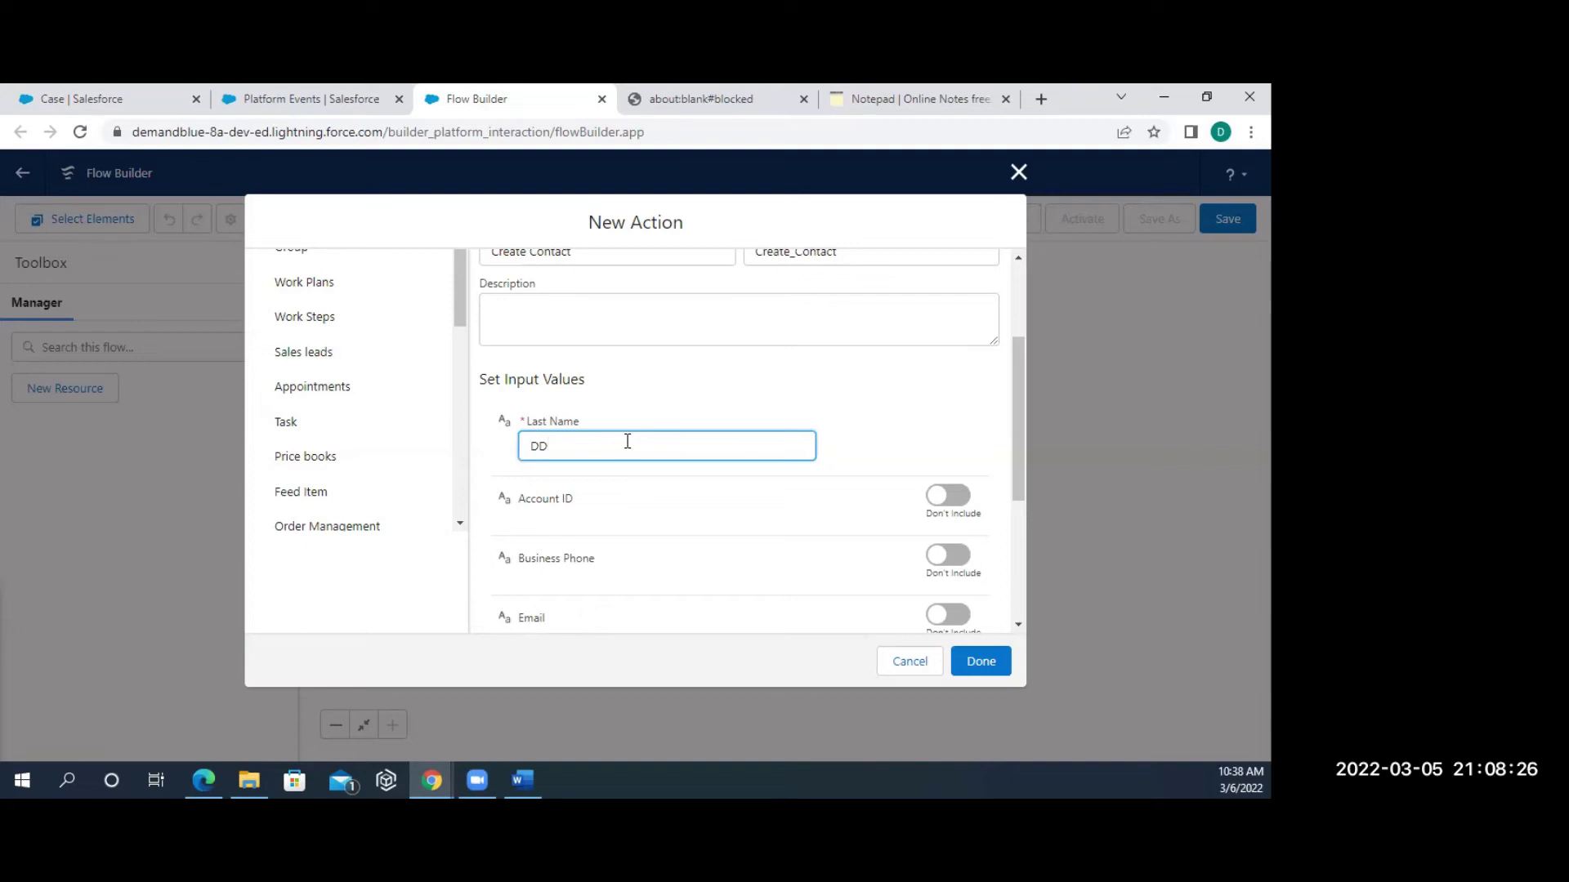
pyautogui.scroll(-2, 627, 441)
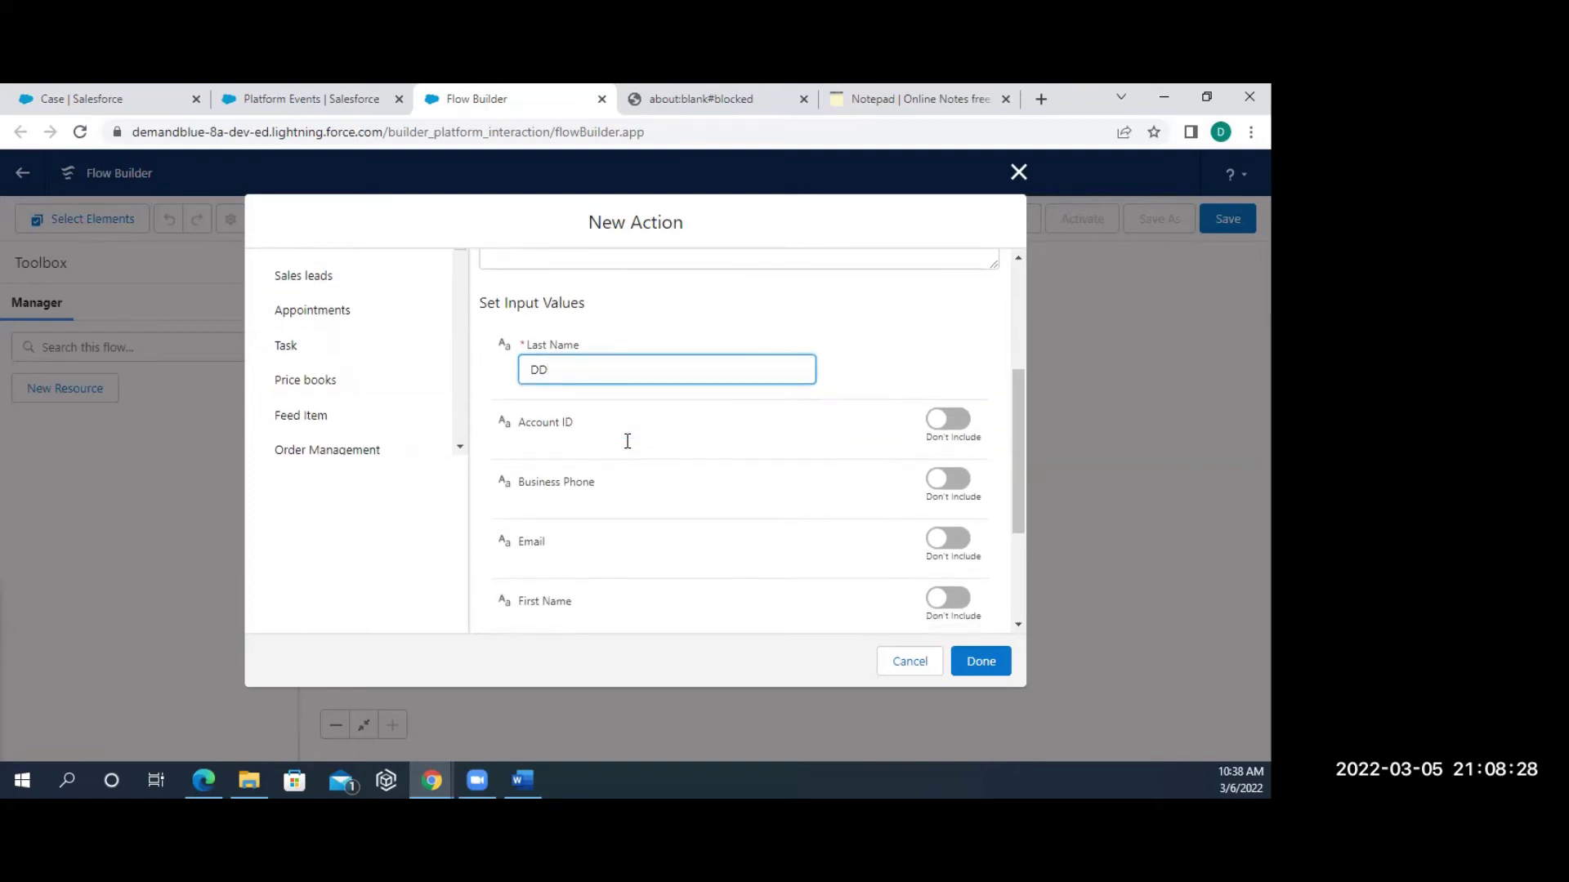
pyautogui.click(950, 584)
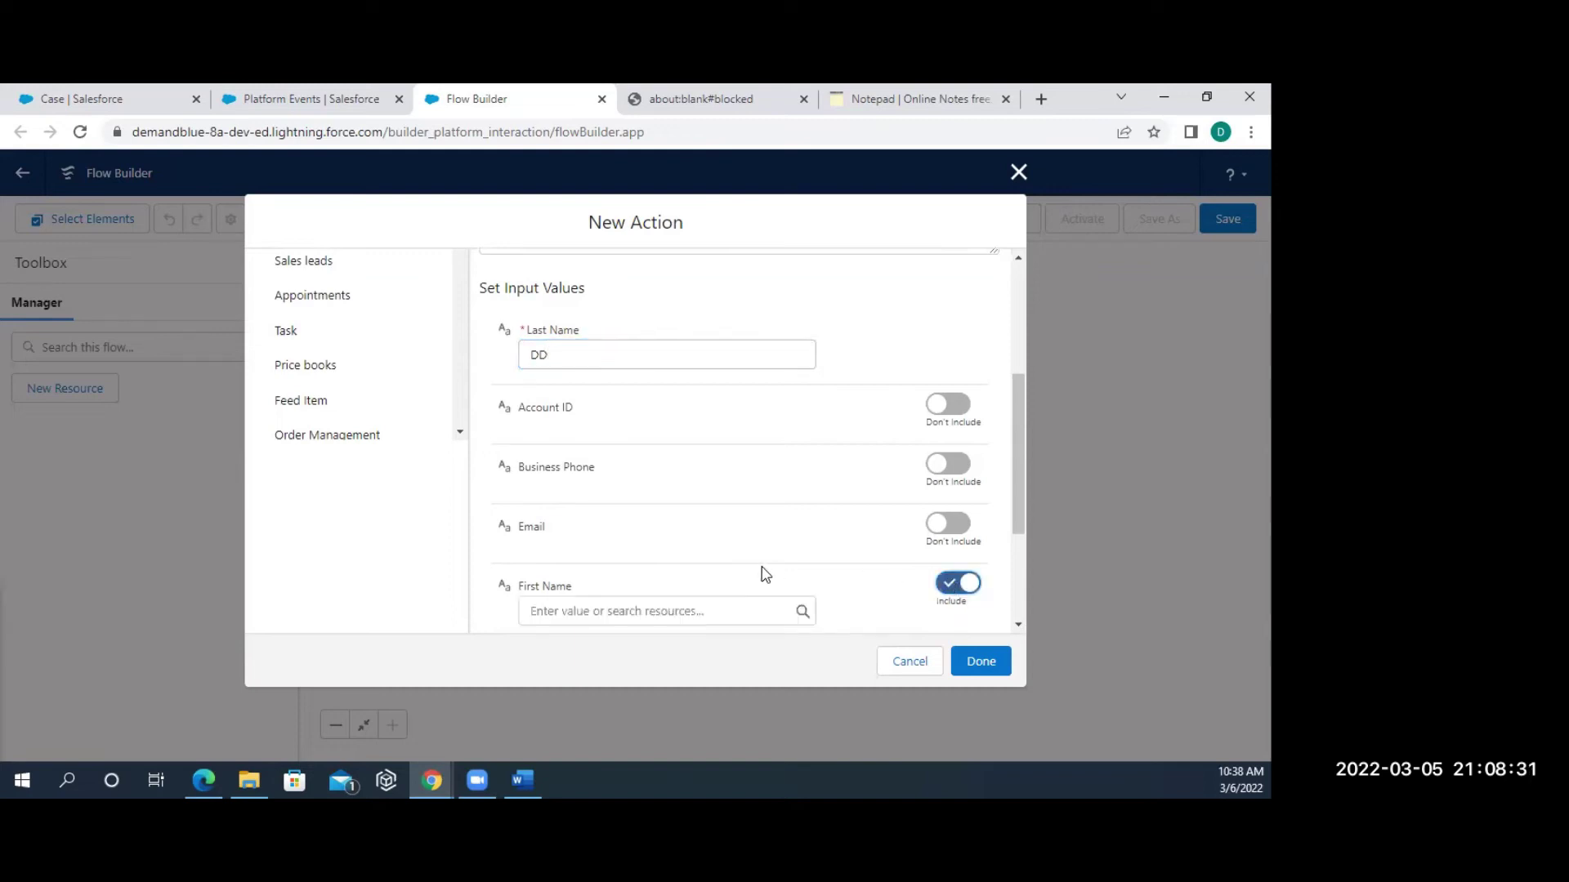
pyautogui.click(603, 610)
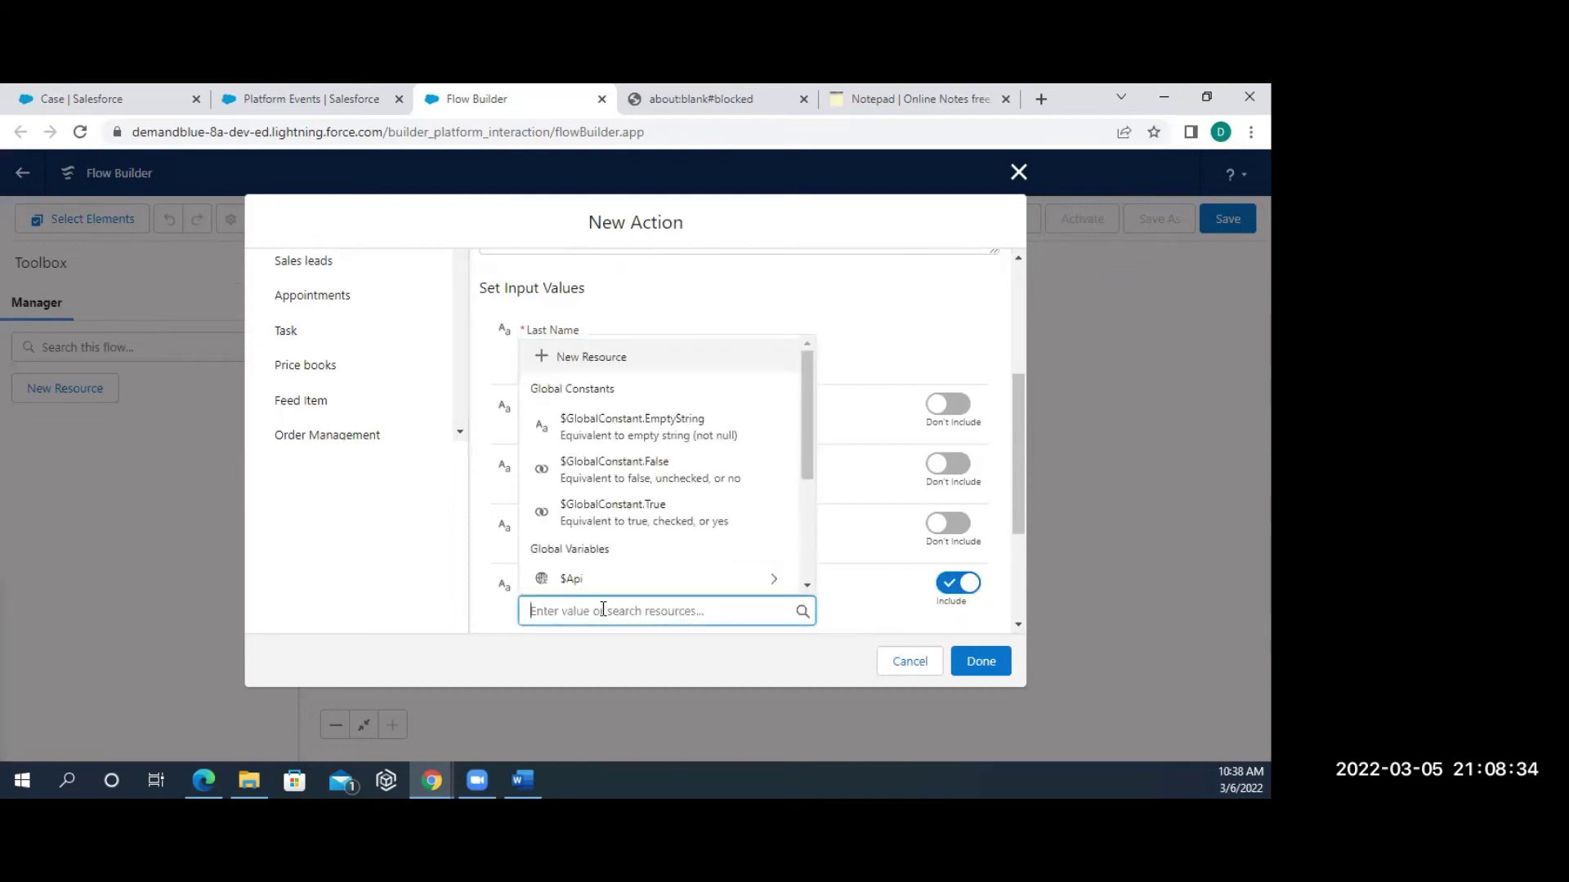
pyautogui.write('Pre')
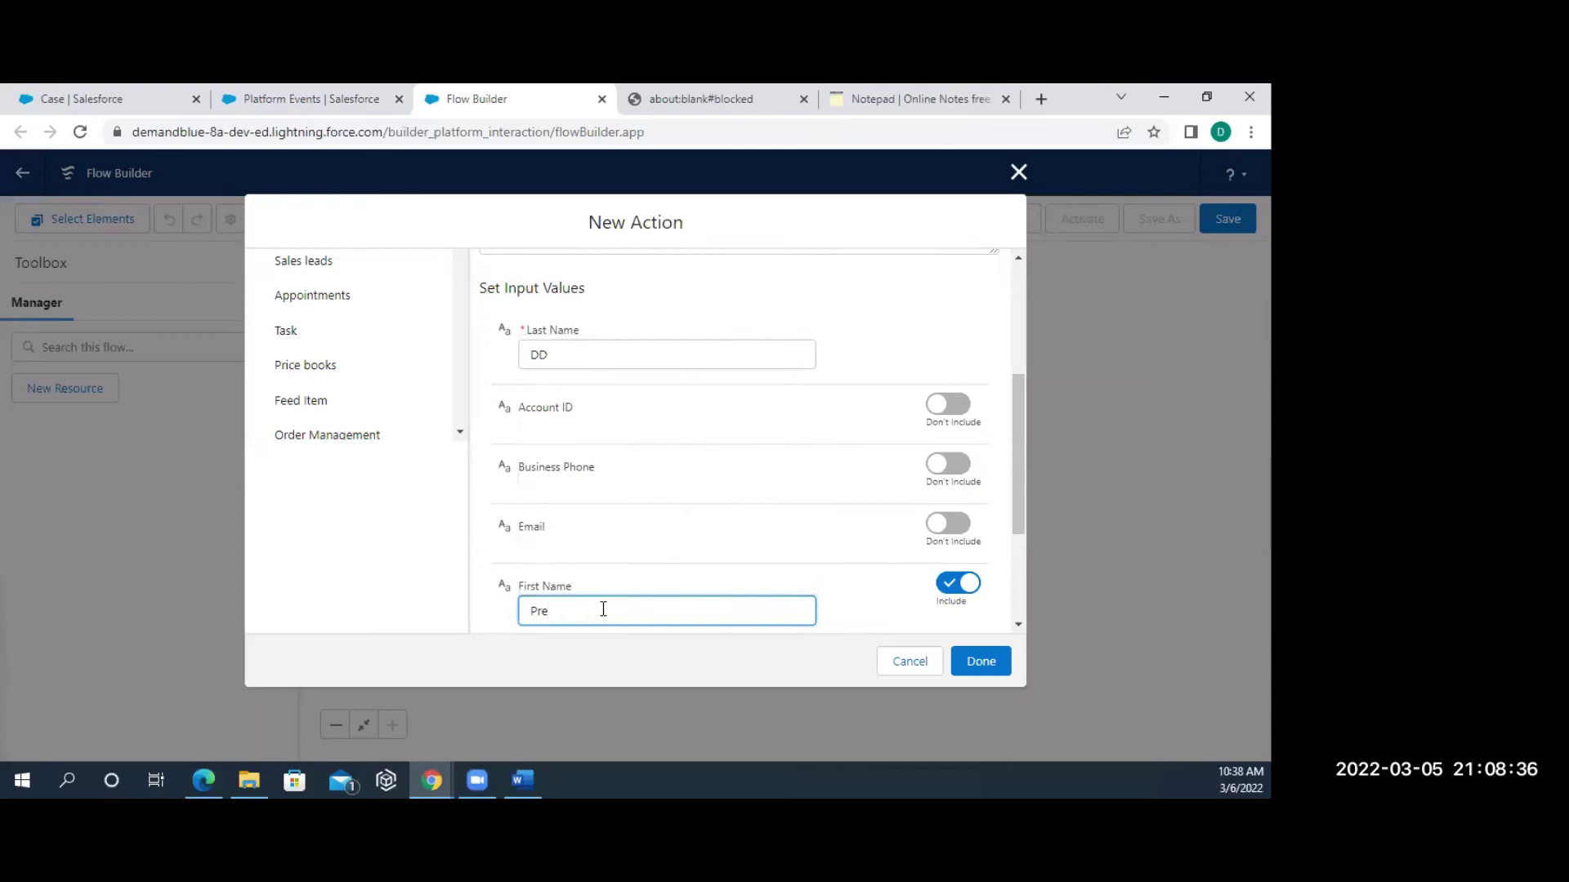
pyautogui.write('LudeSys')
pyautogui.press('BackSpace')
pyautogui.write('l')
pyautogui.click(972, 658)
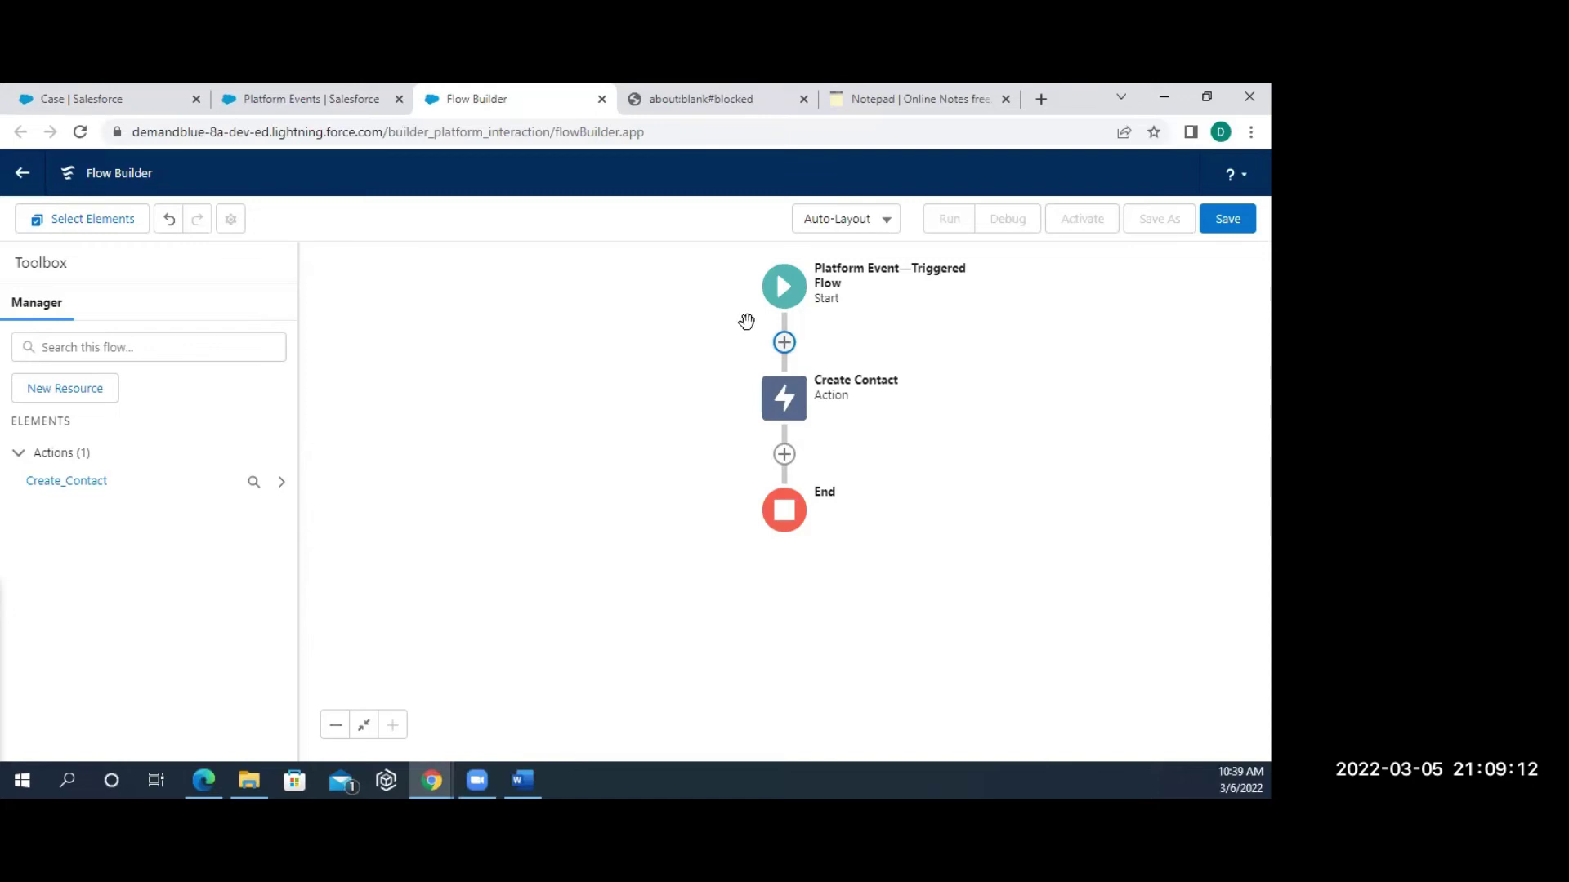
# Save the flow with the label PEFlow and activate it.
pyautogui.click(1232, 224)
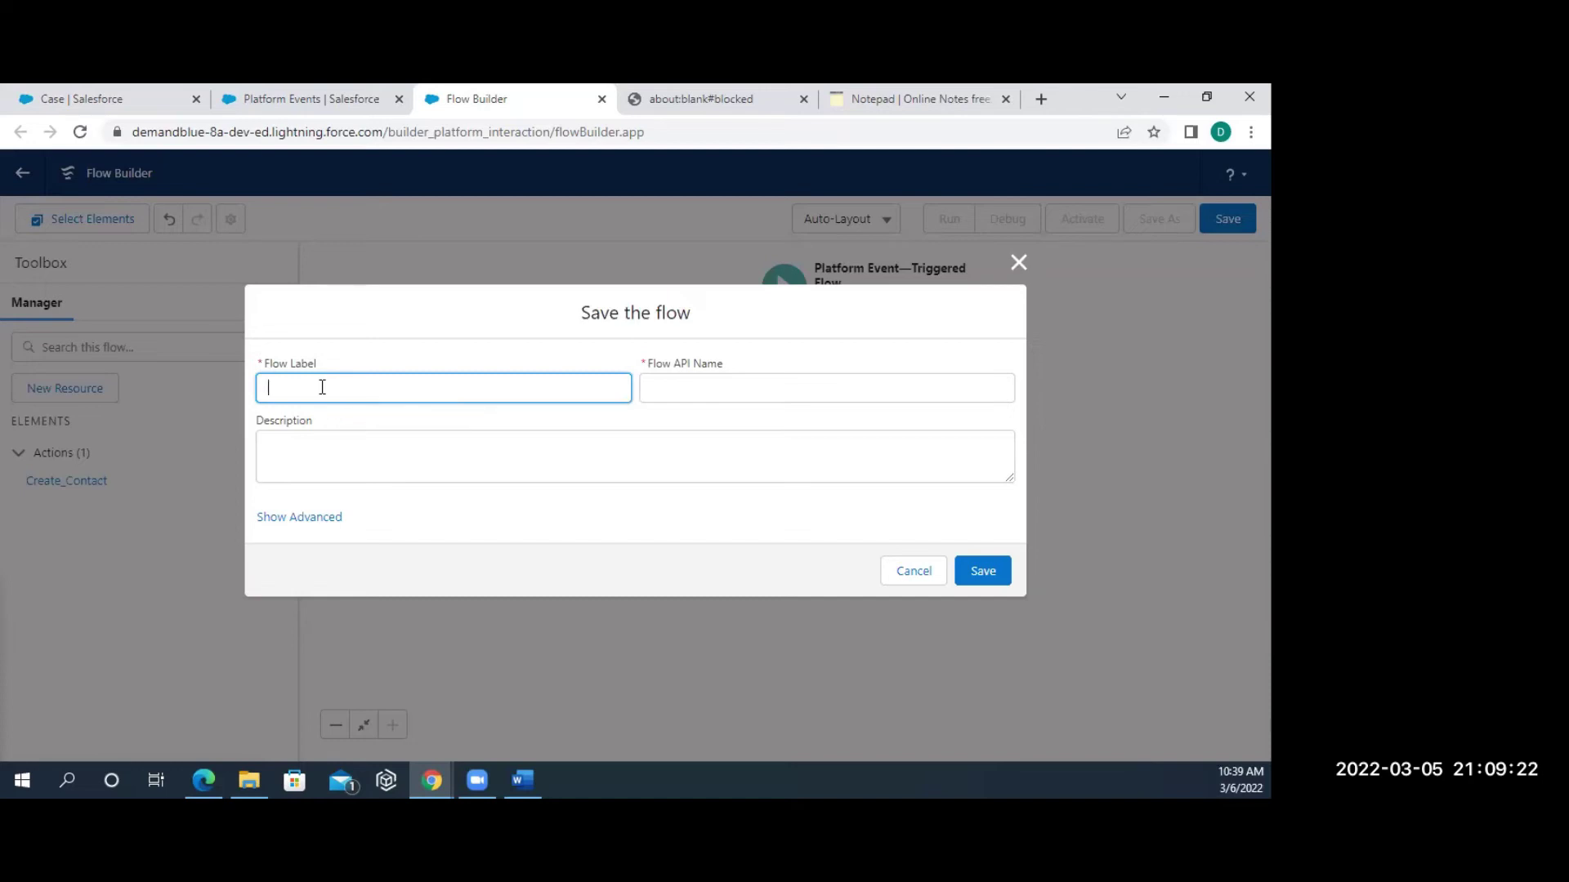
pyautogui.write('PEFlow')
pyautogui.click(707, 393)
pyautogui.click(995, 574)
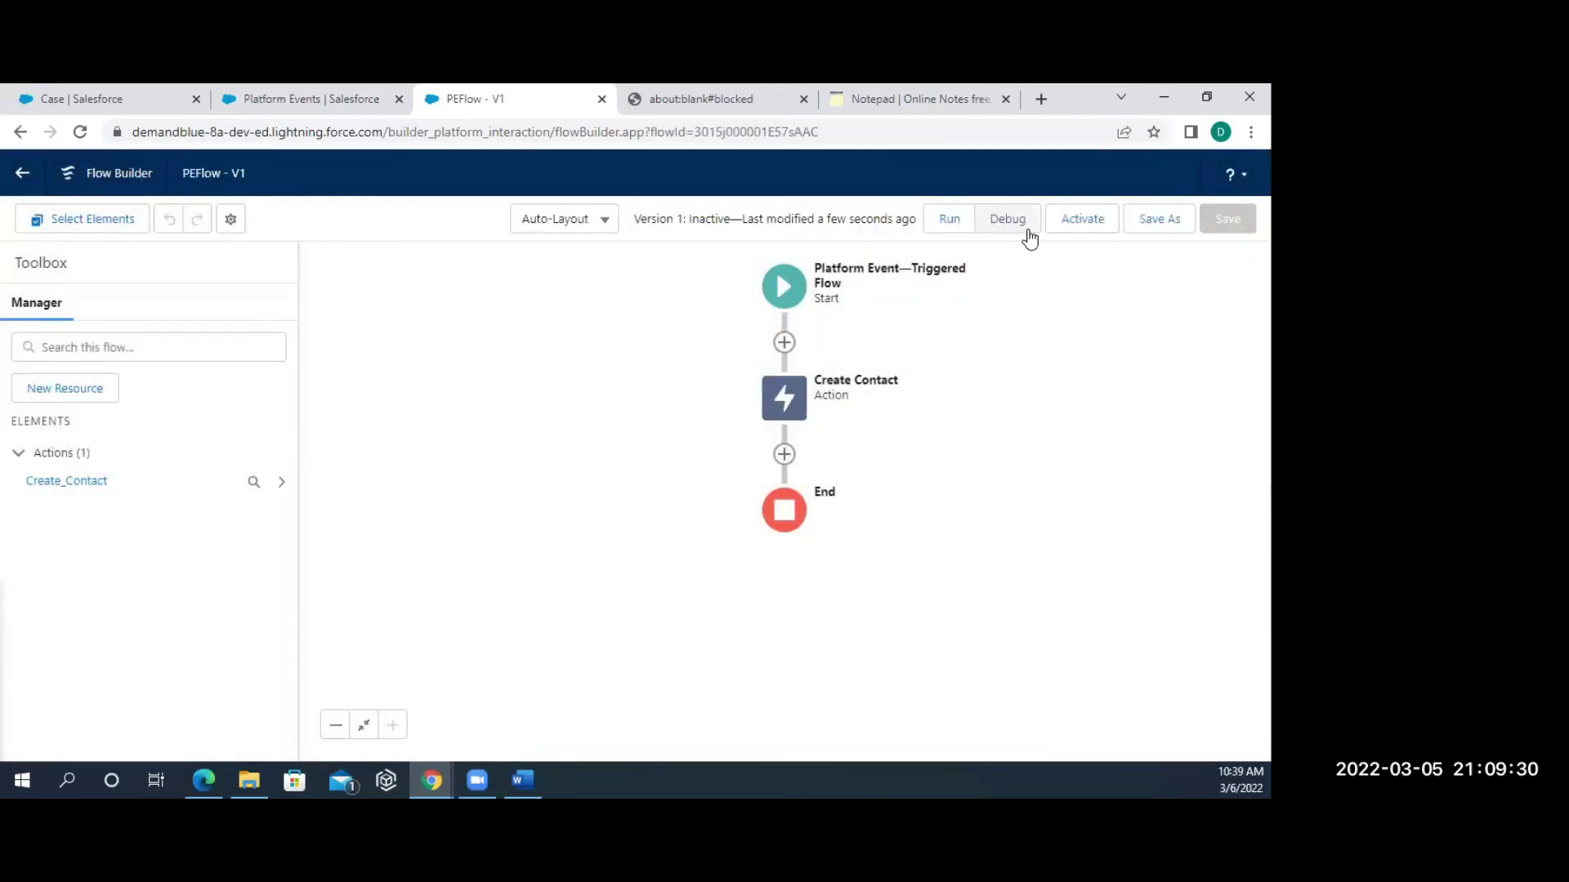
pyautogui.click(1066, 235)
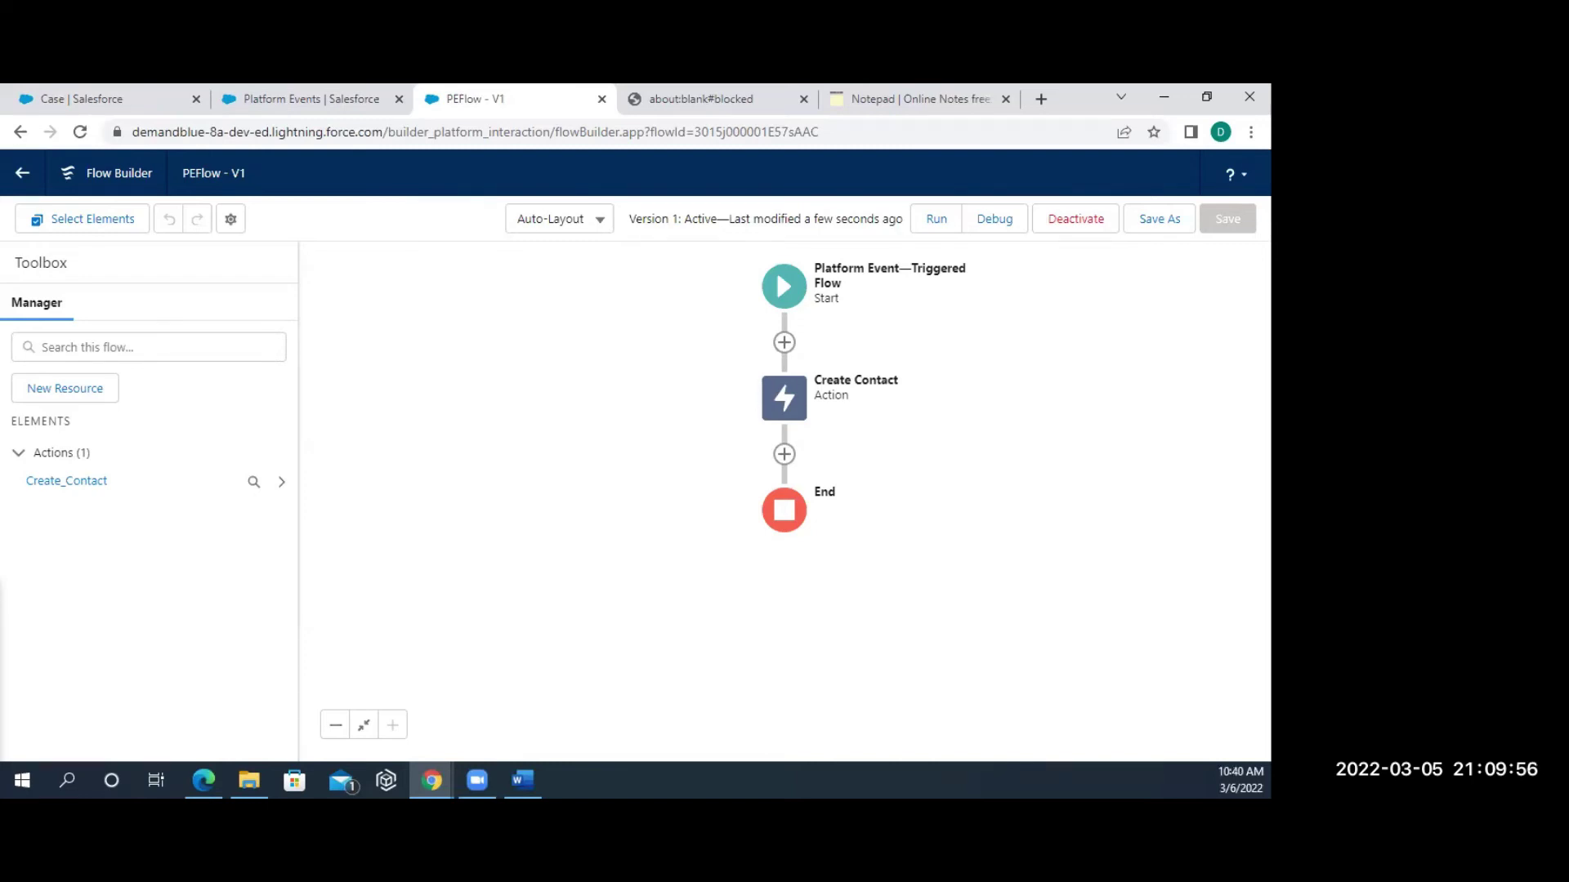
# Return to the Platform Events page, launch the Developer Console and open an Execute Anonymous window.
pyautogui.click(295, 107)
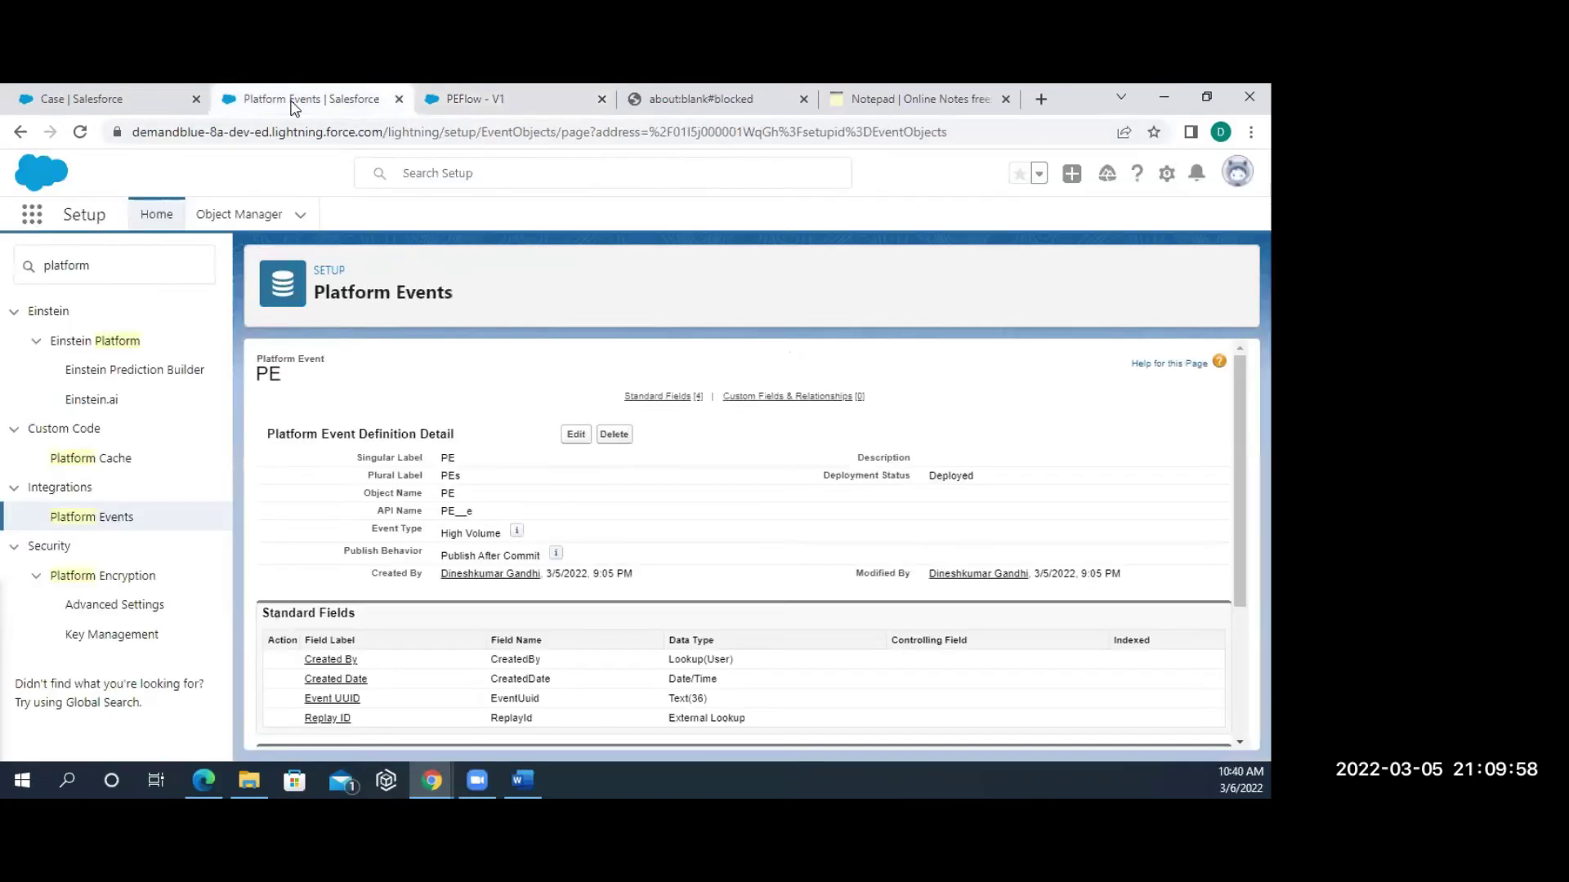
pyautogui.click(1168, 174)
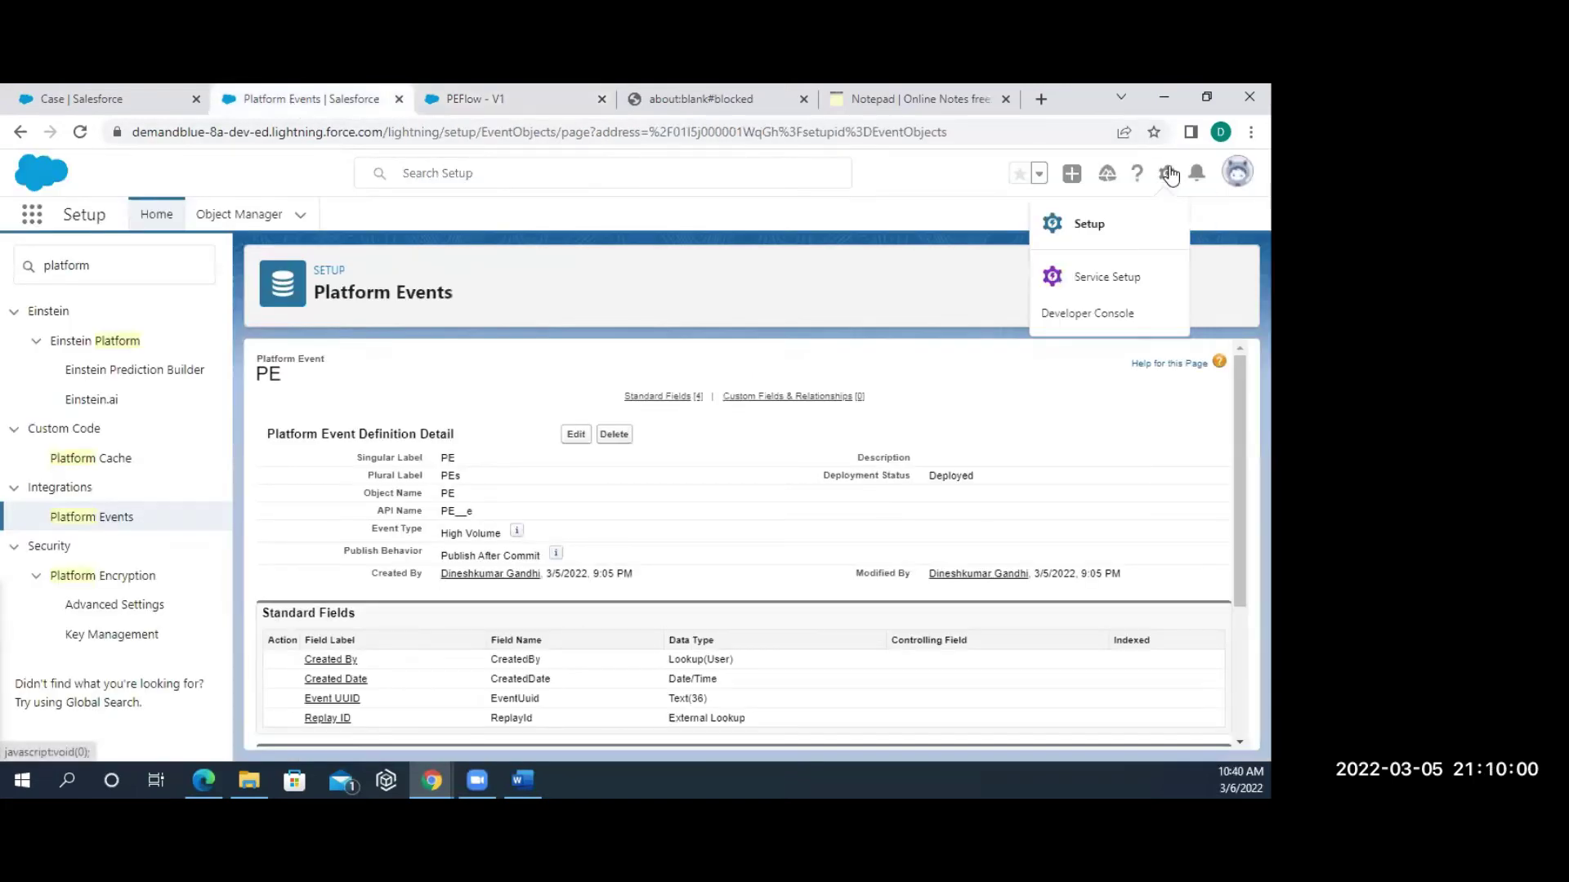
pyautogui.click(1090, 314)
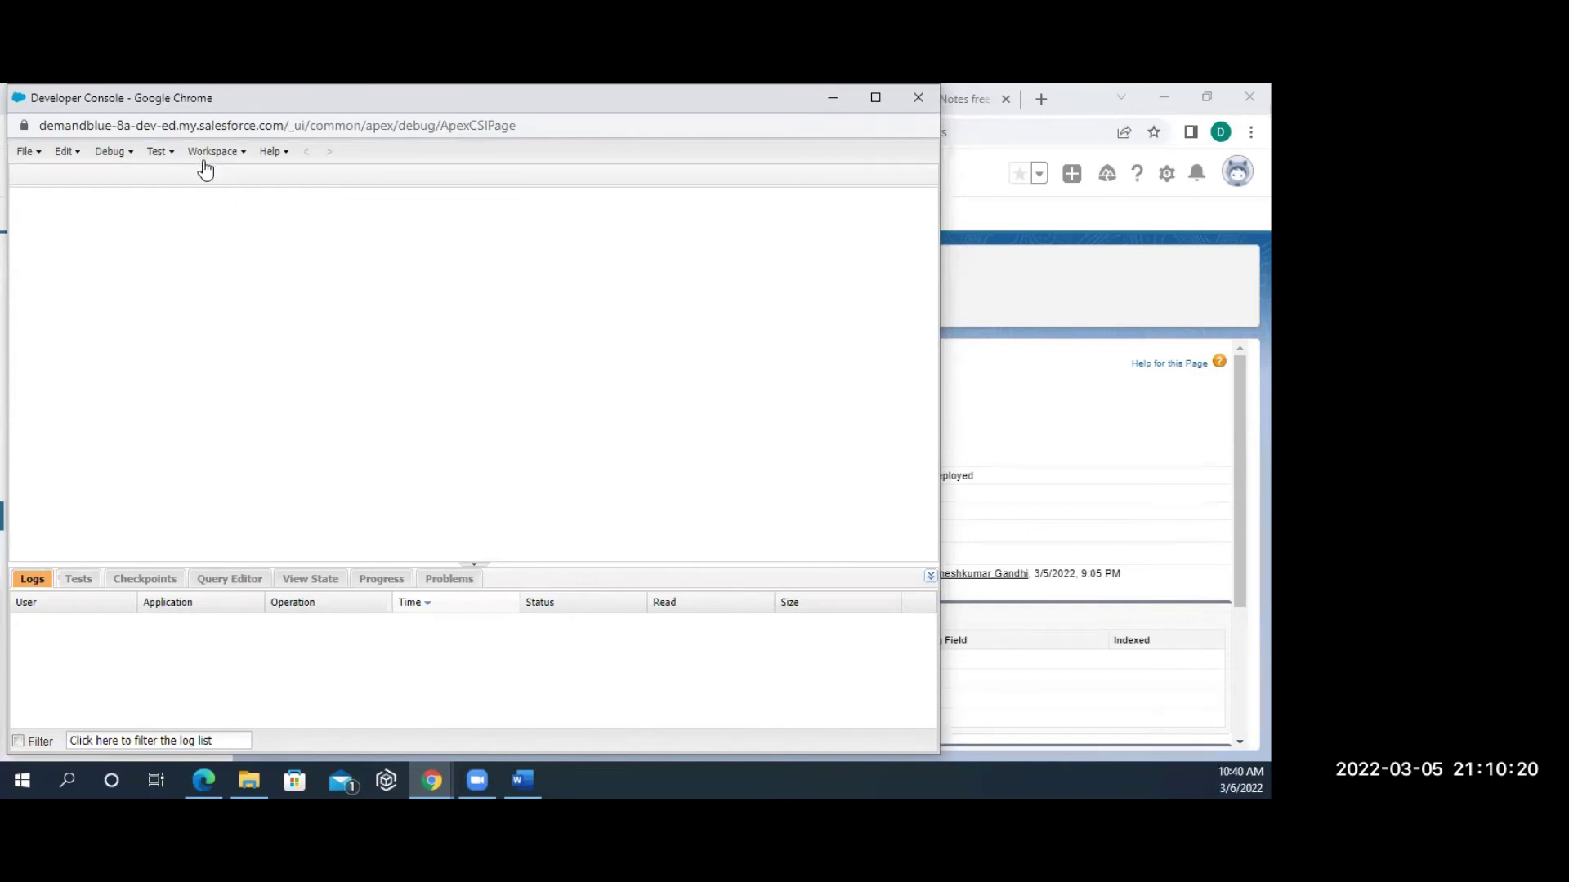
pyautogui.click(126, 157)
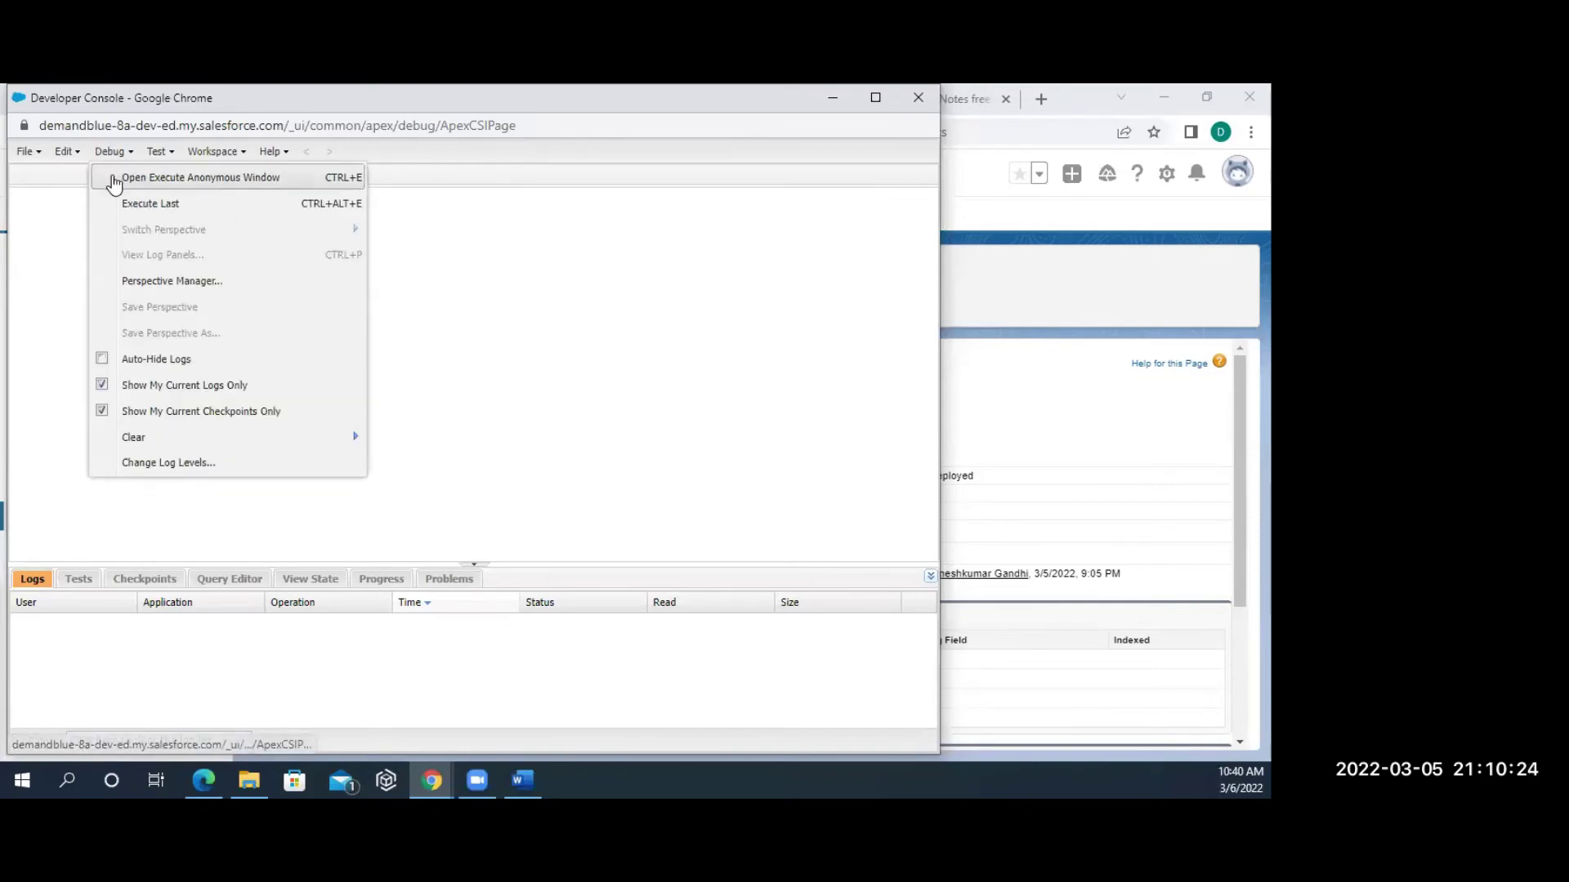
pyautogui.click(113, 179)
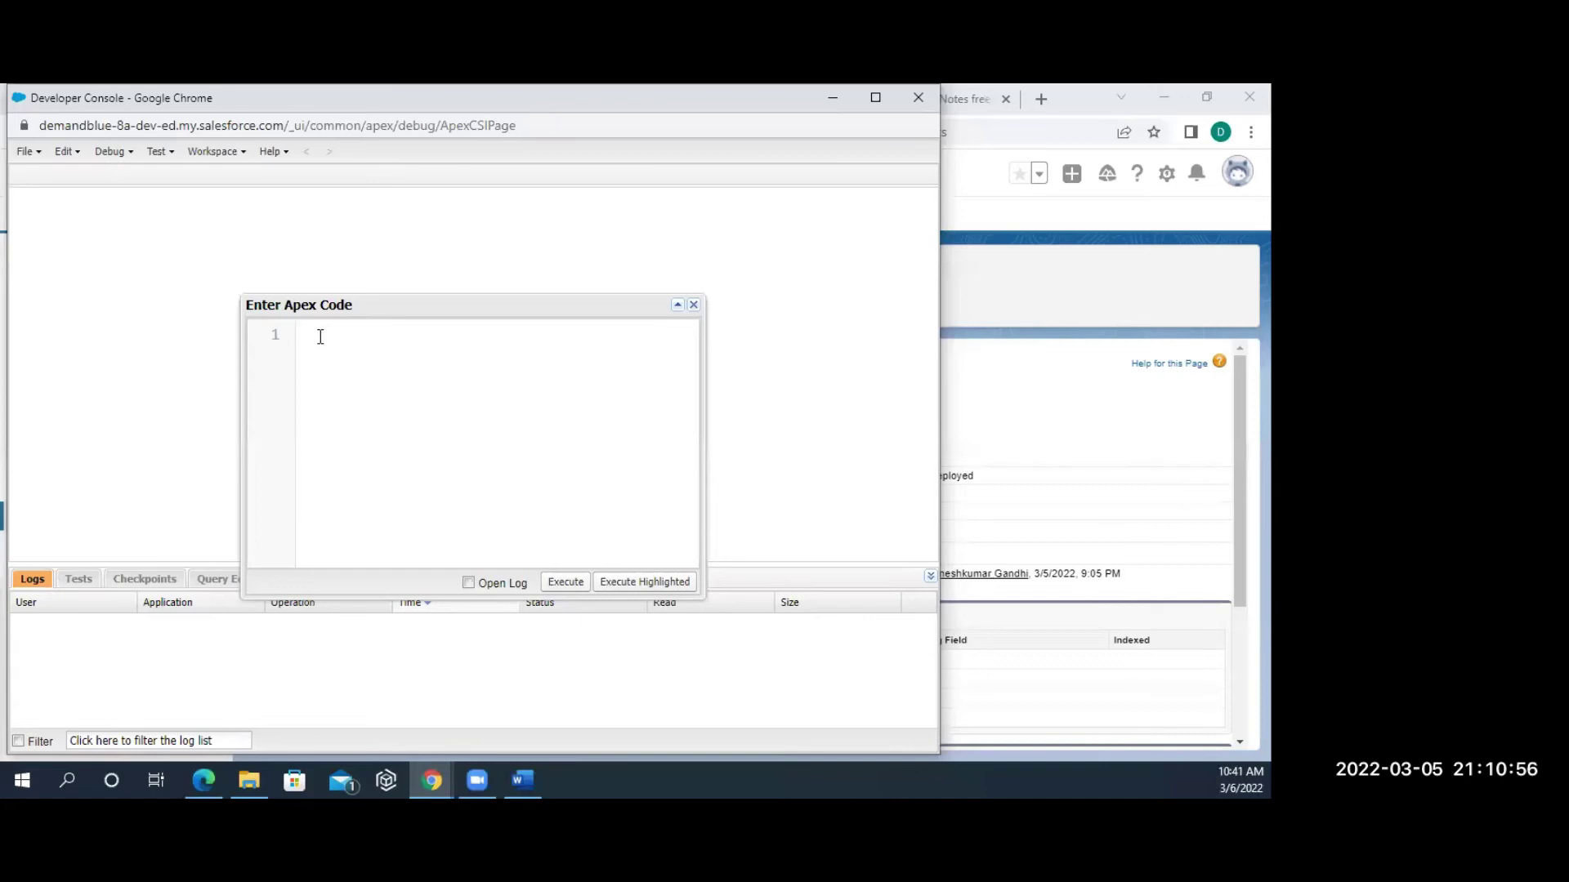
# Write the Apex line that instantiates the platform event: PE__e NV = new PE__e();.
pyautogui.write('PE__e NV =')
pyautogui.write('new PE__')
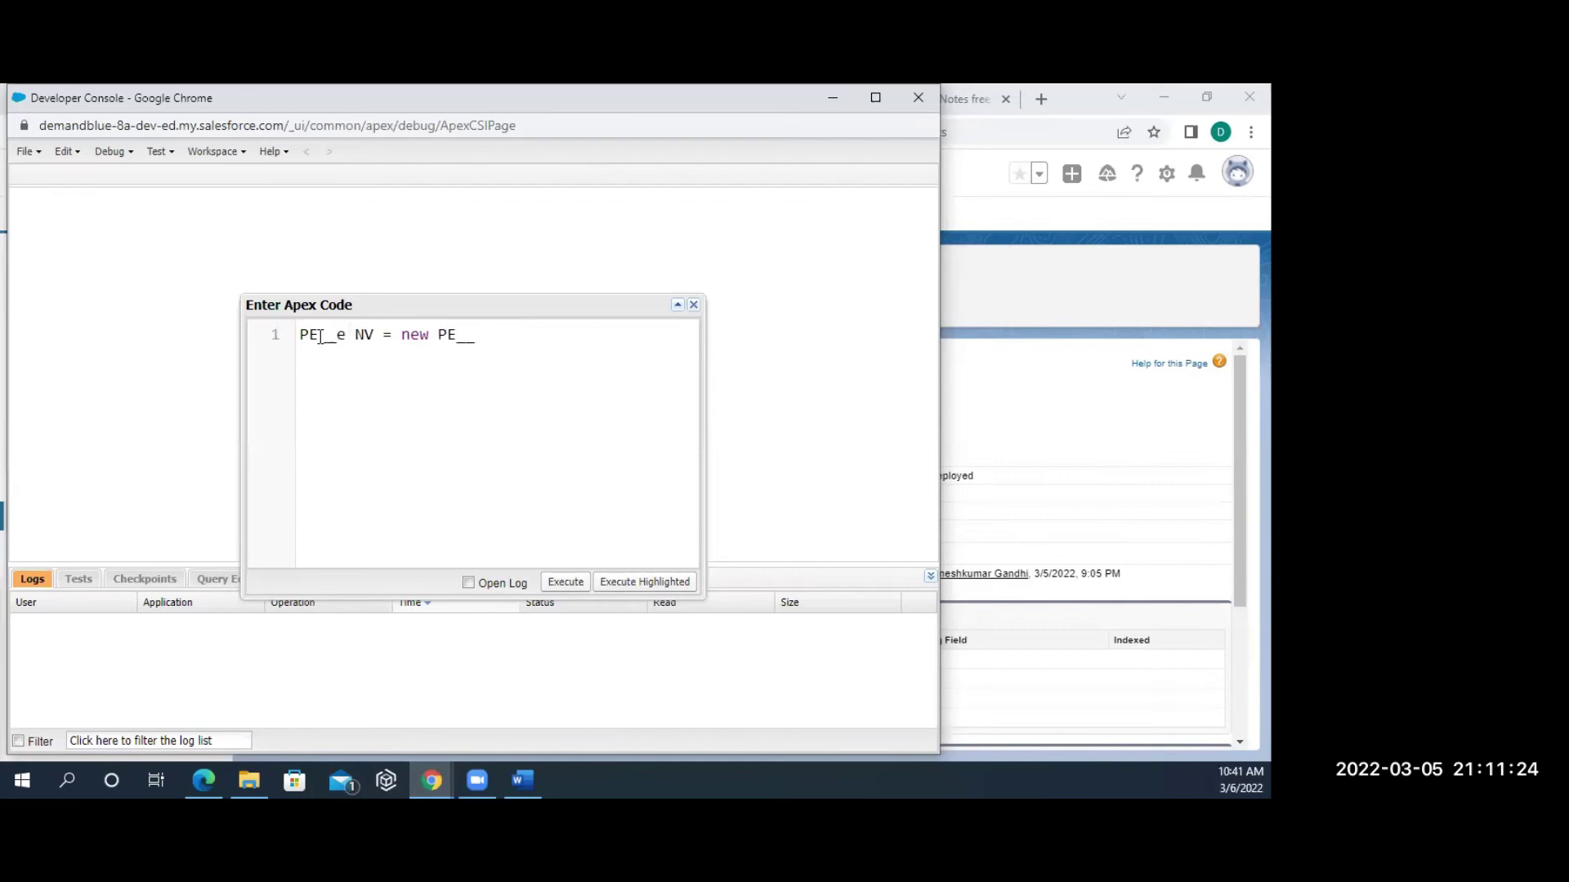
pyautogui.write('e();')
pyautogui.moveTo(344, 335)
pyautogui.mouseDown()
pyautogui.moveTo(296, 335)
pyautogui.moveTo(360, 335)
pyautogui.mouseUp()
pyautogui.click(376, 336)
pyautogui.click(531, 337)
# Start the second code line with Database.SaveResult sr = EventBus.
pyautogui.press('Return')
pyautogui.write('DataB')
pyautogui.press('BackSpace')
pyautogui.write('bas')
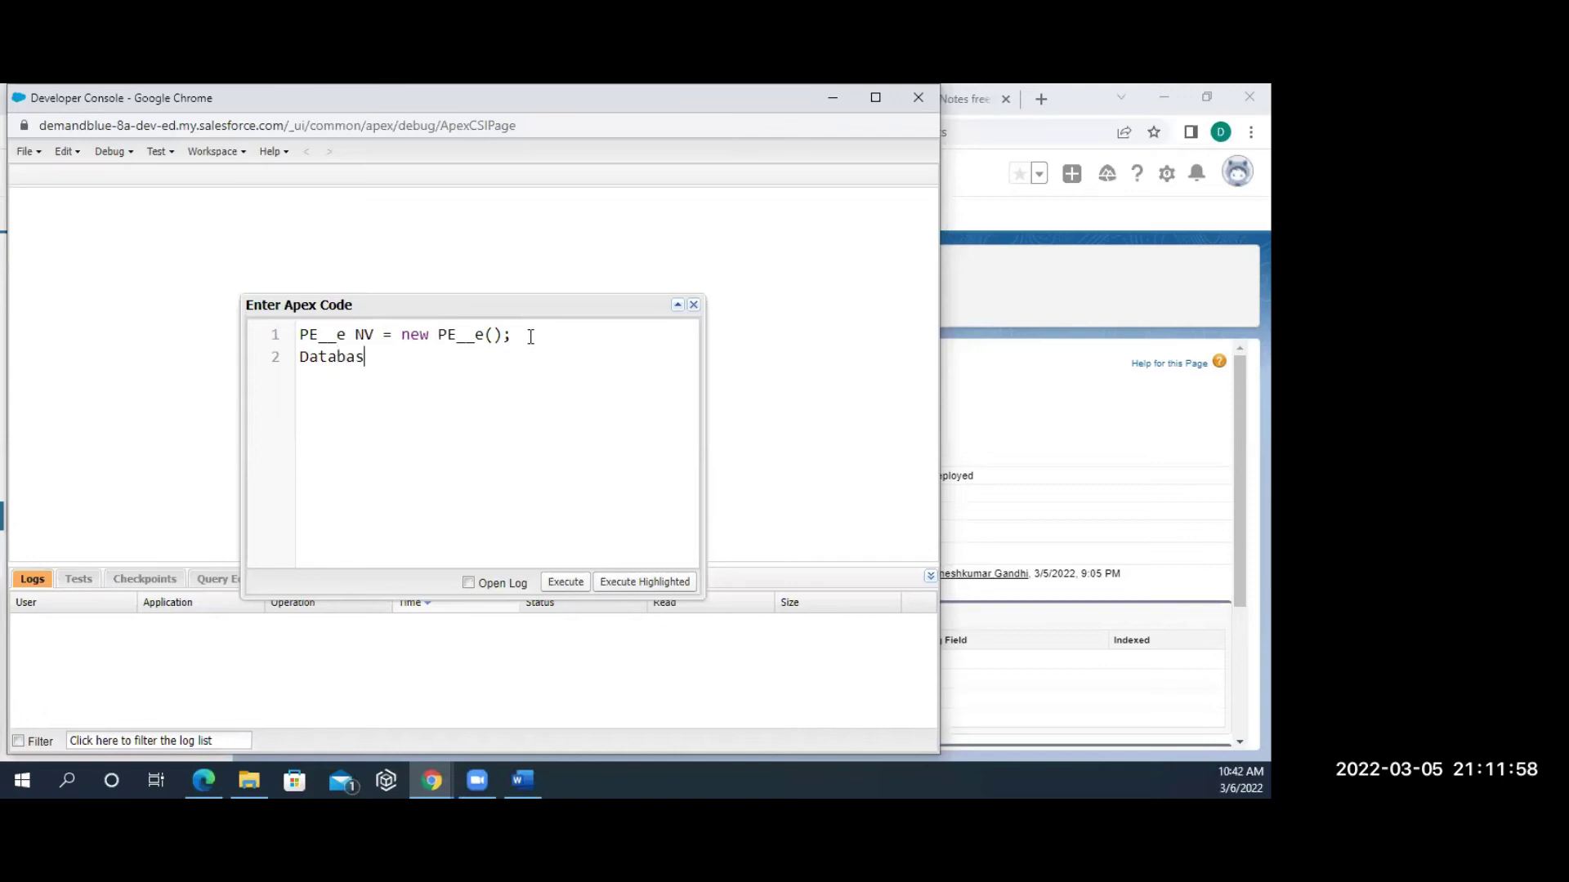
pyautogui.write('e.sa')
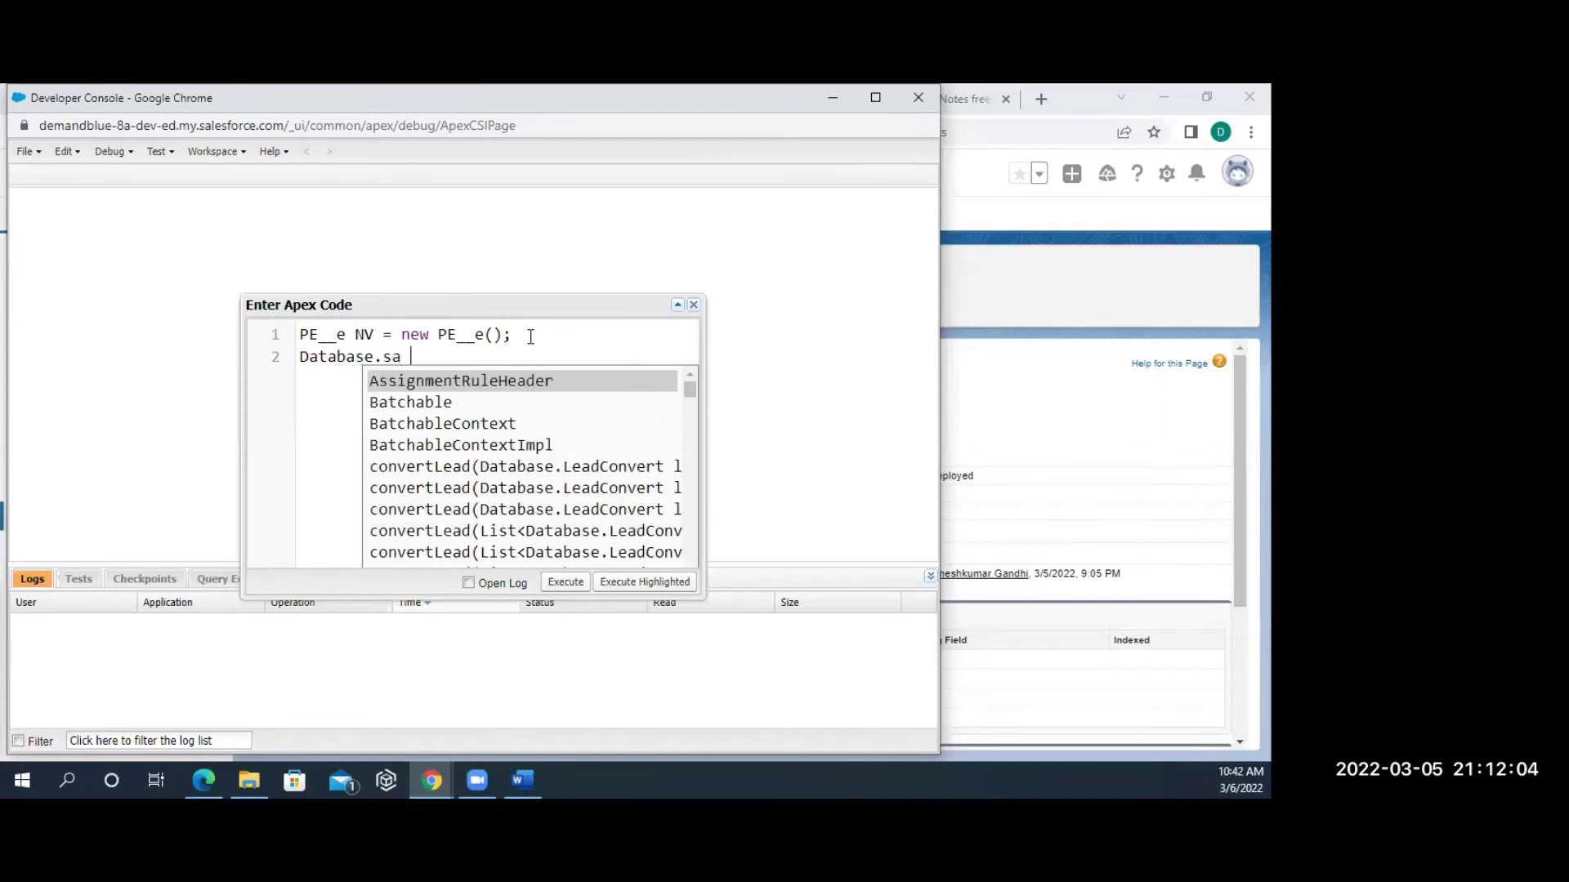
pyautogui.press('BackSpace')
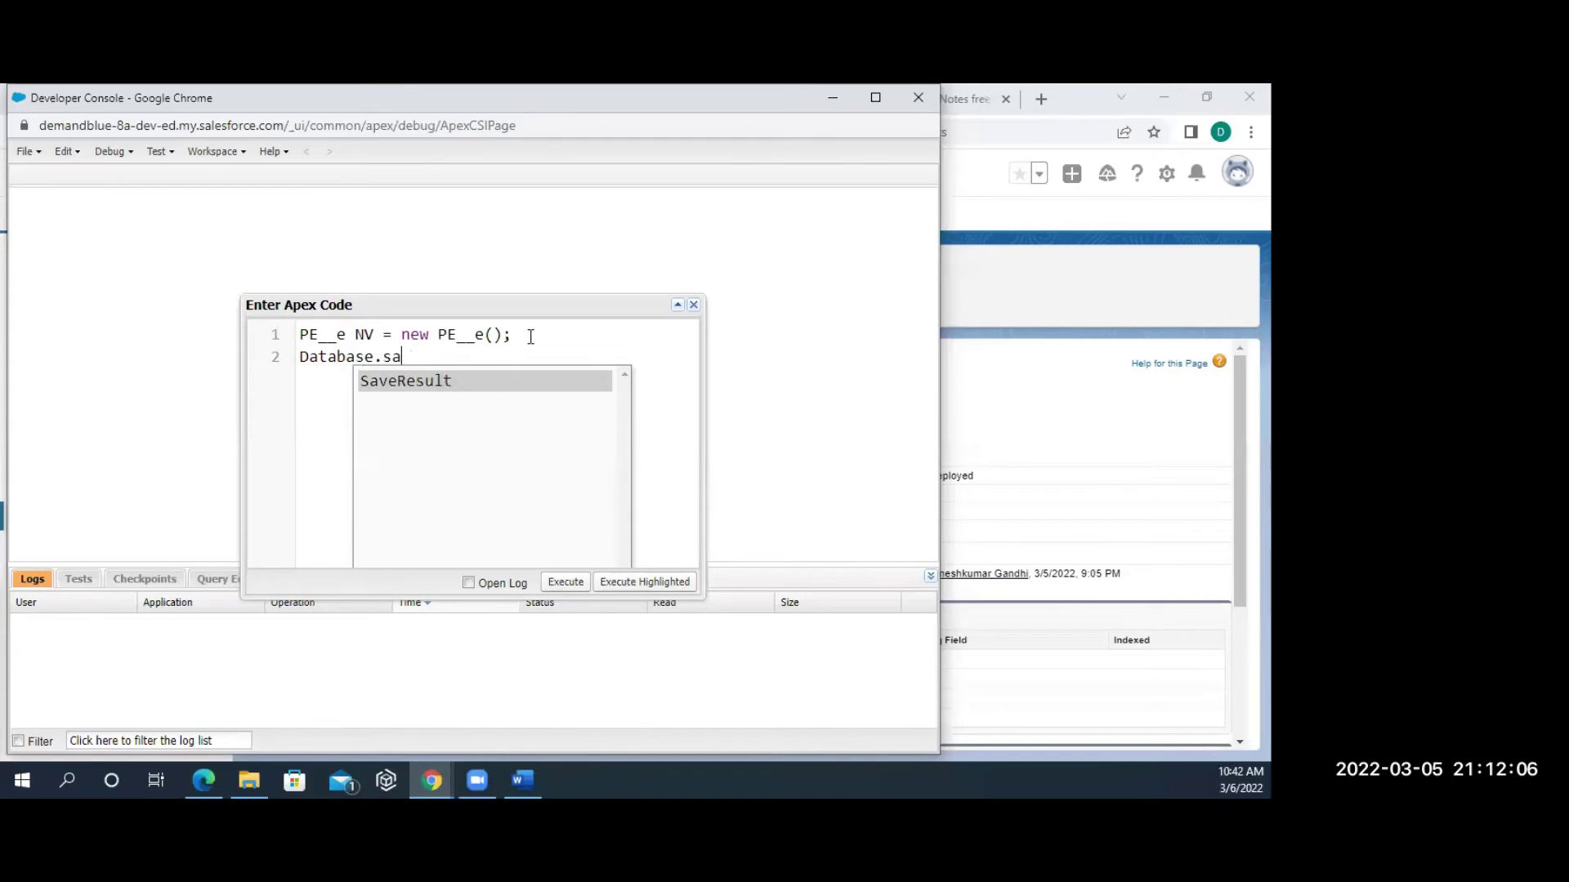
pyautogui.click(420, 385)
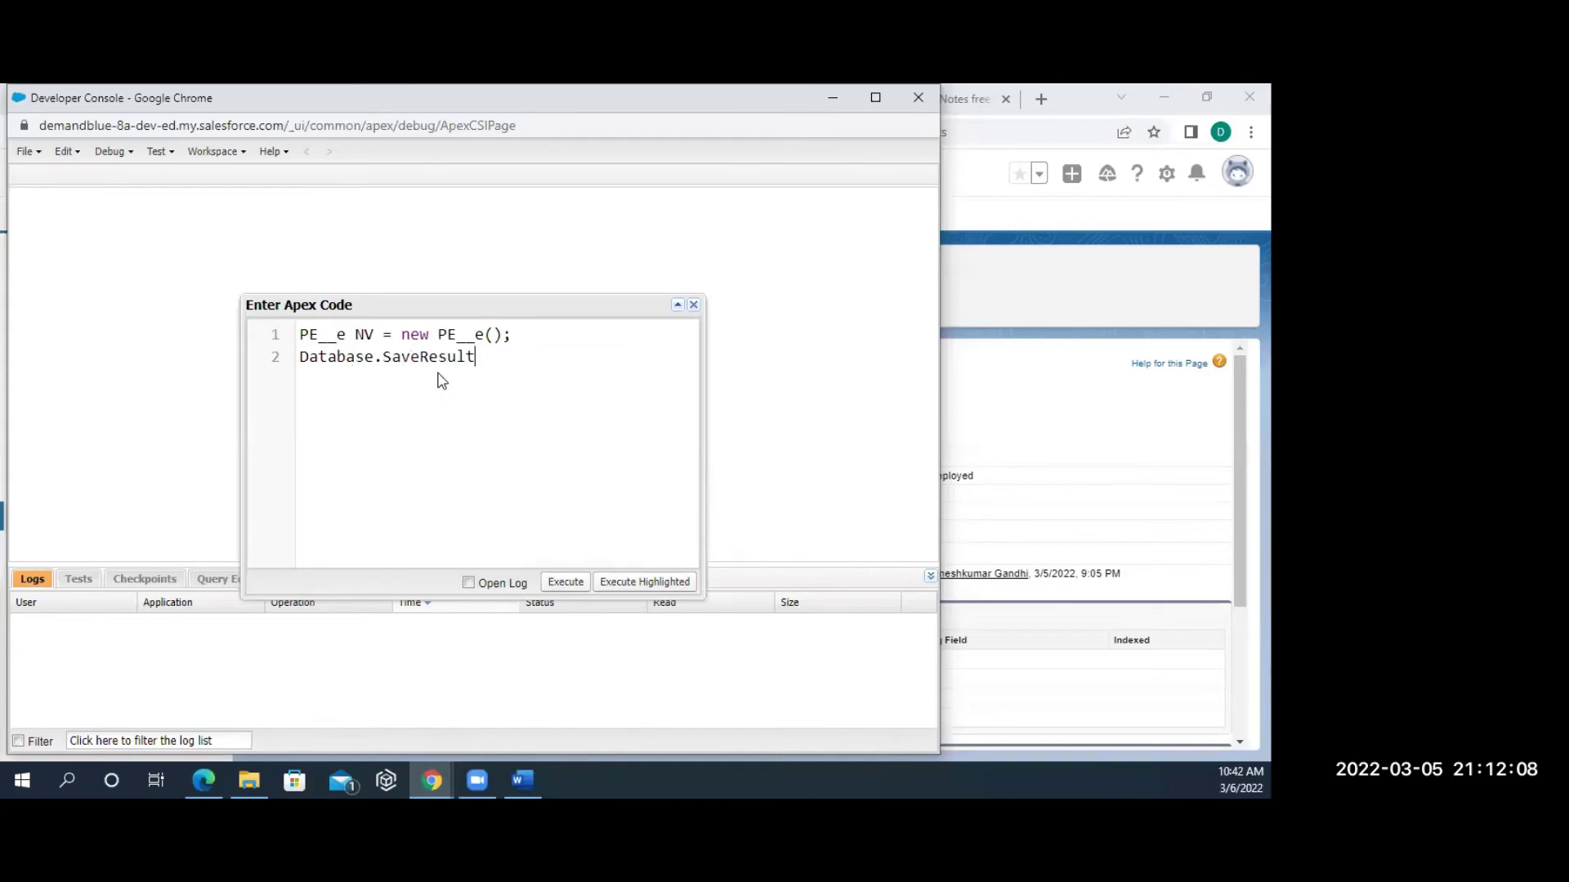
pyautogui.write('sr = EventBux.')
pyautogui.press('BackSpace')
pyautogui.press('BackSpace')
pyautogui.write('s.')
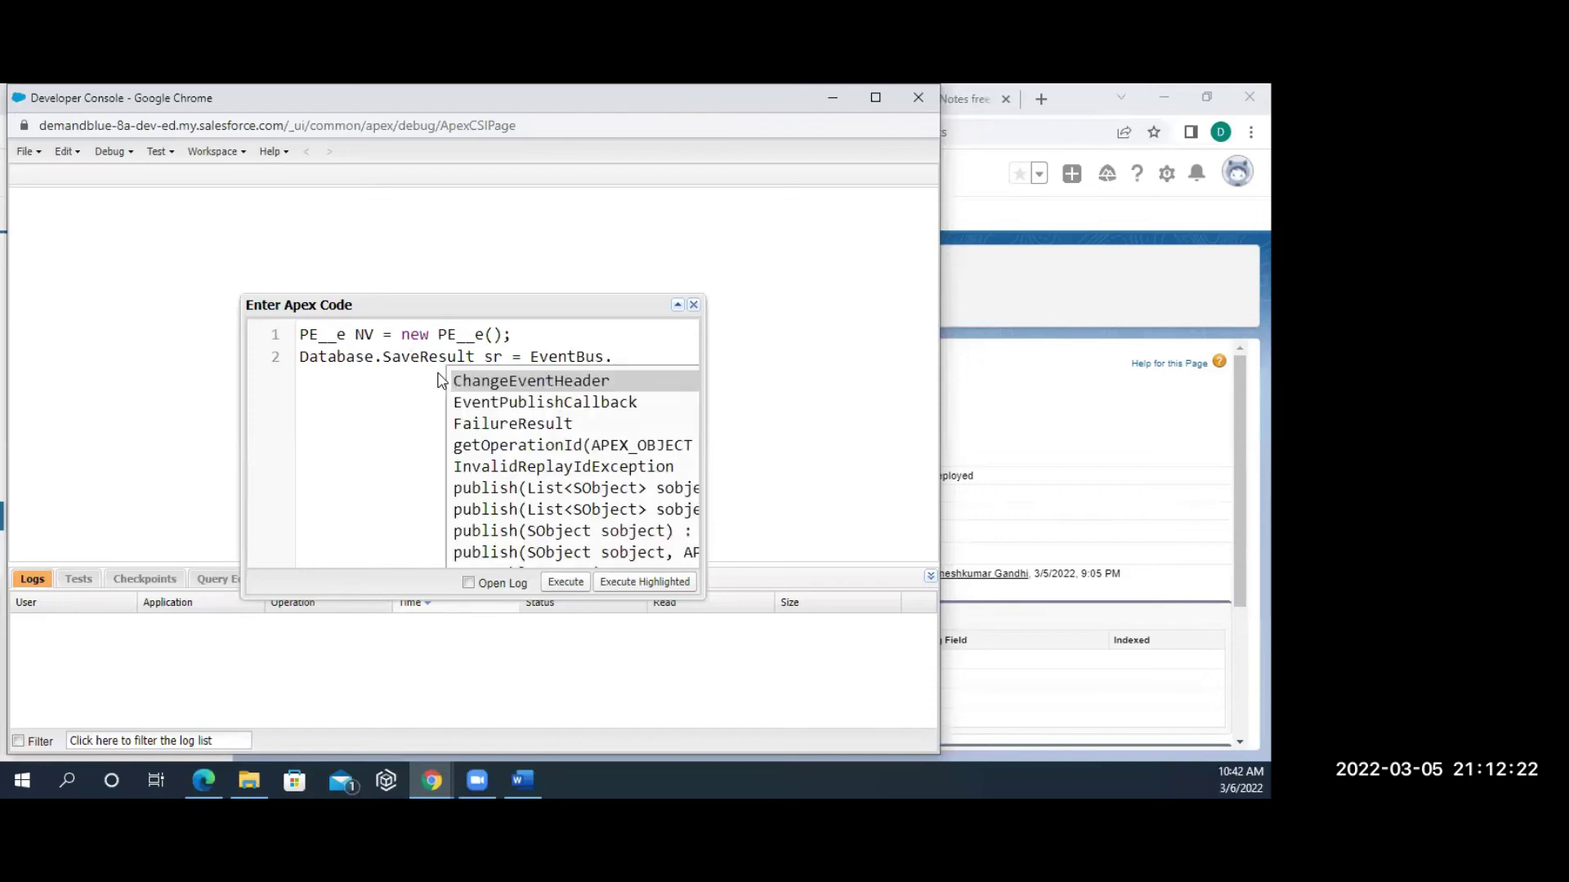
# Complete the EventBus statement with publish(NV); and widen the Apex code window to fit the line.
pyautogui.write('pu')
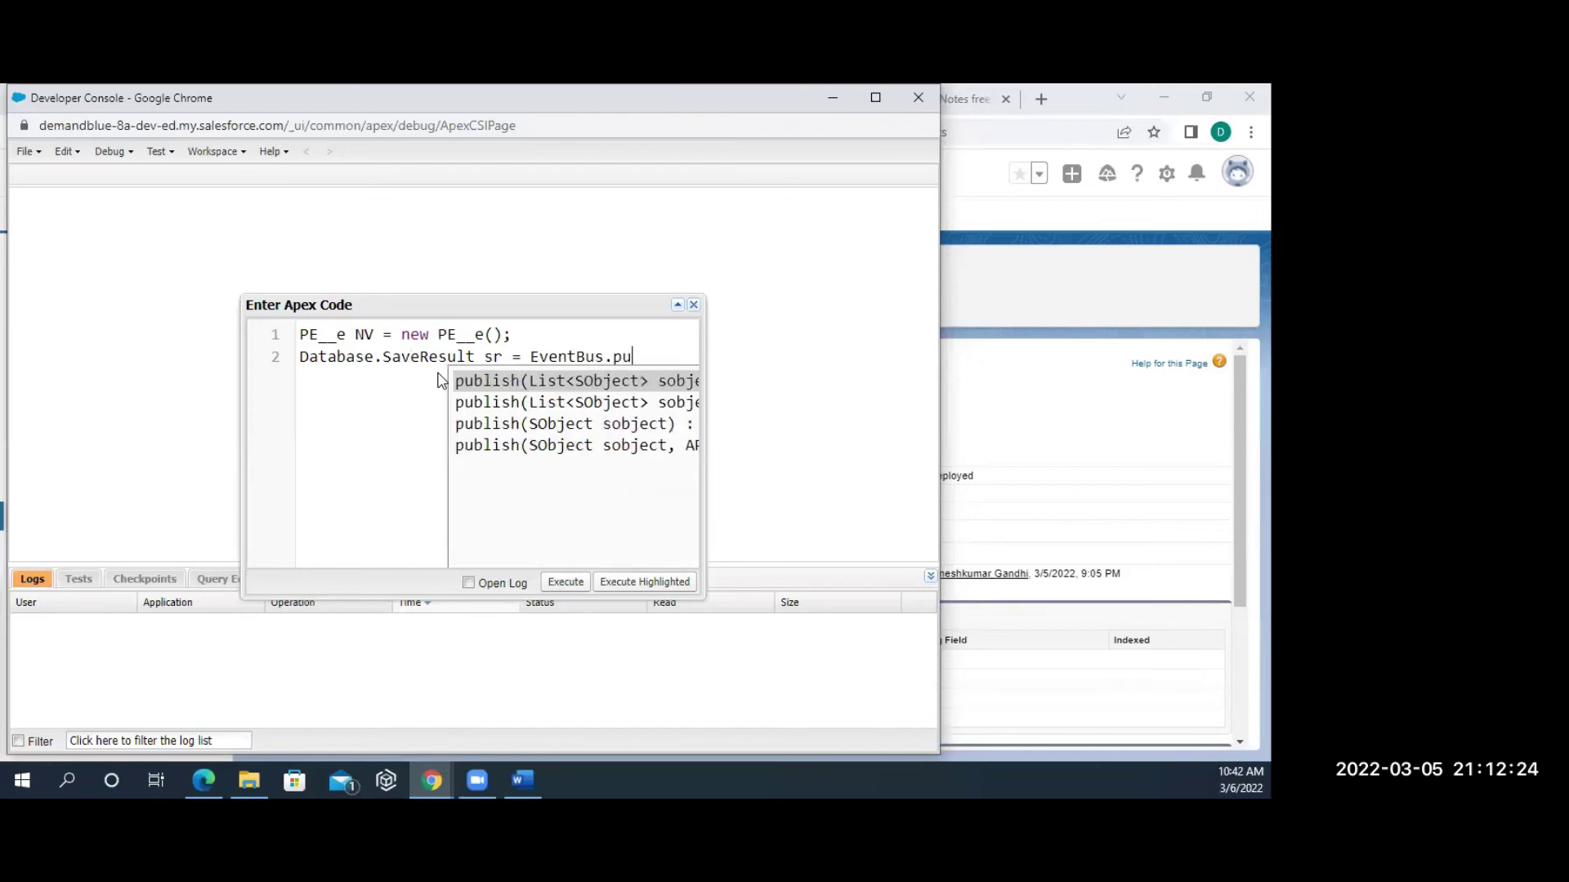
pyautogui.click(520, 435)
pyautogui.press('Return')
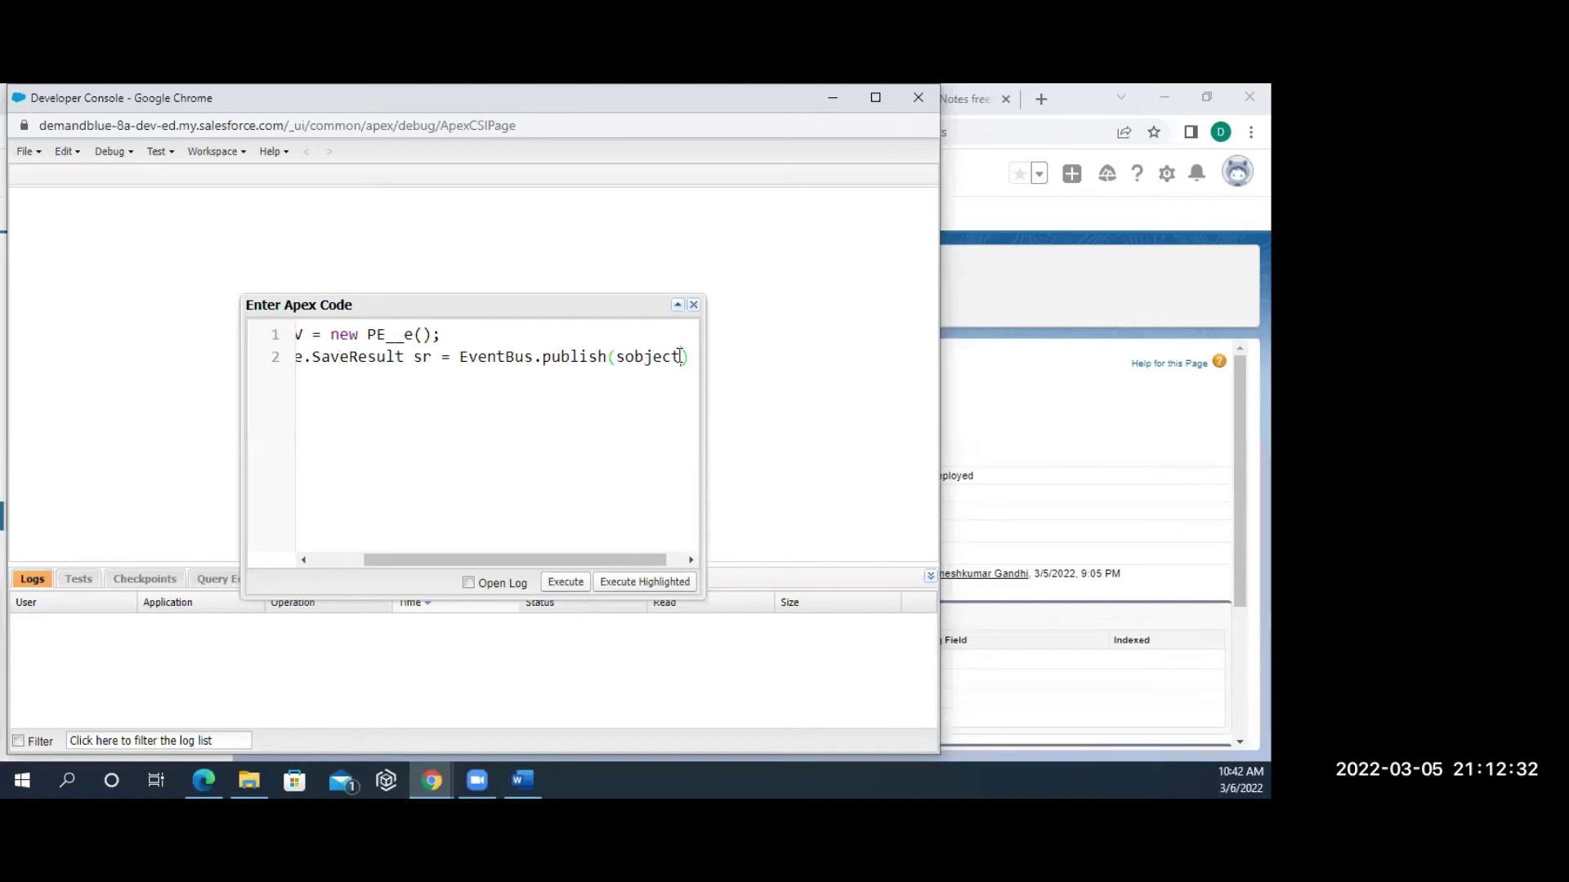
pyautogui.press('BackSpace')
pyautogui.press('BackSpace')
pyautogui.press('BackSpace')
pyautogui.press('BackSpace')
pyautogui.press('BackSpace')
pyautogui.press('BackSpace')
pyautogui.press('BackSpace')
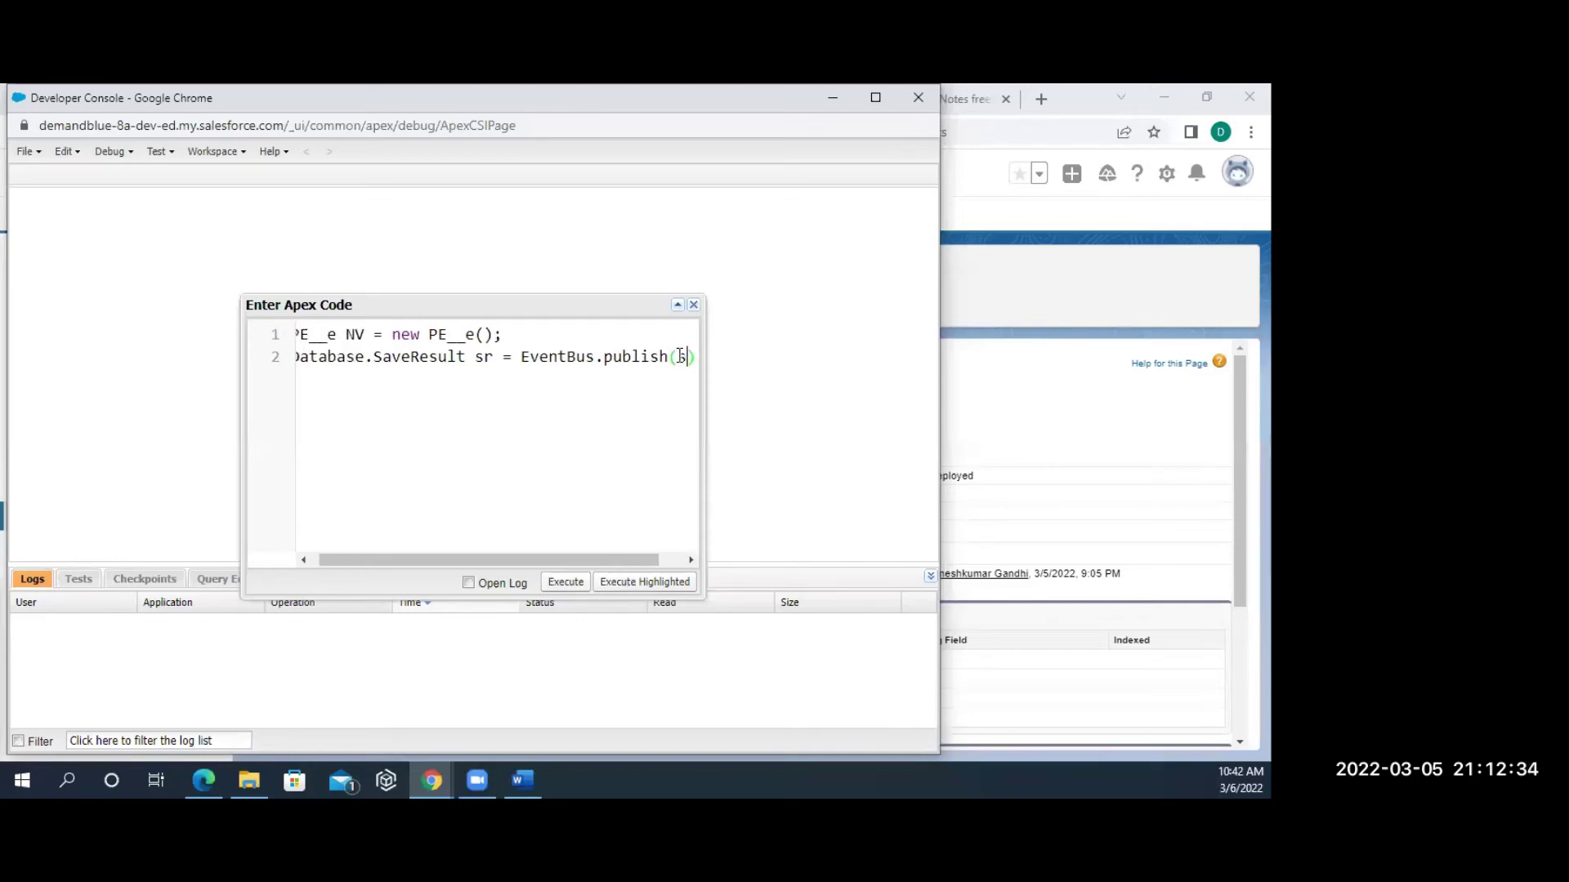
pyautogui.write('NV')
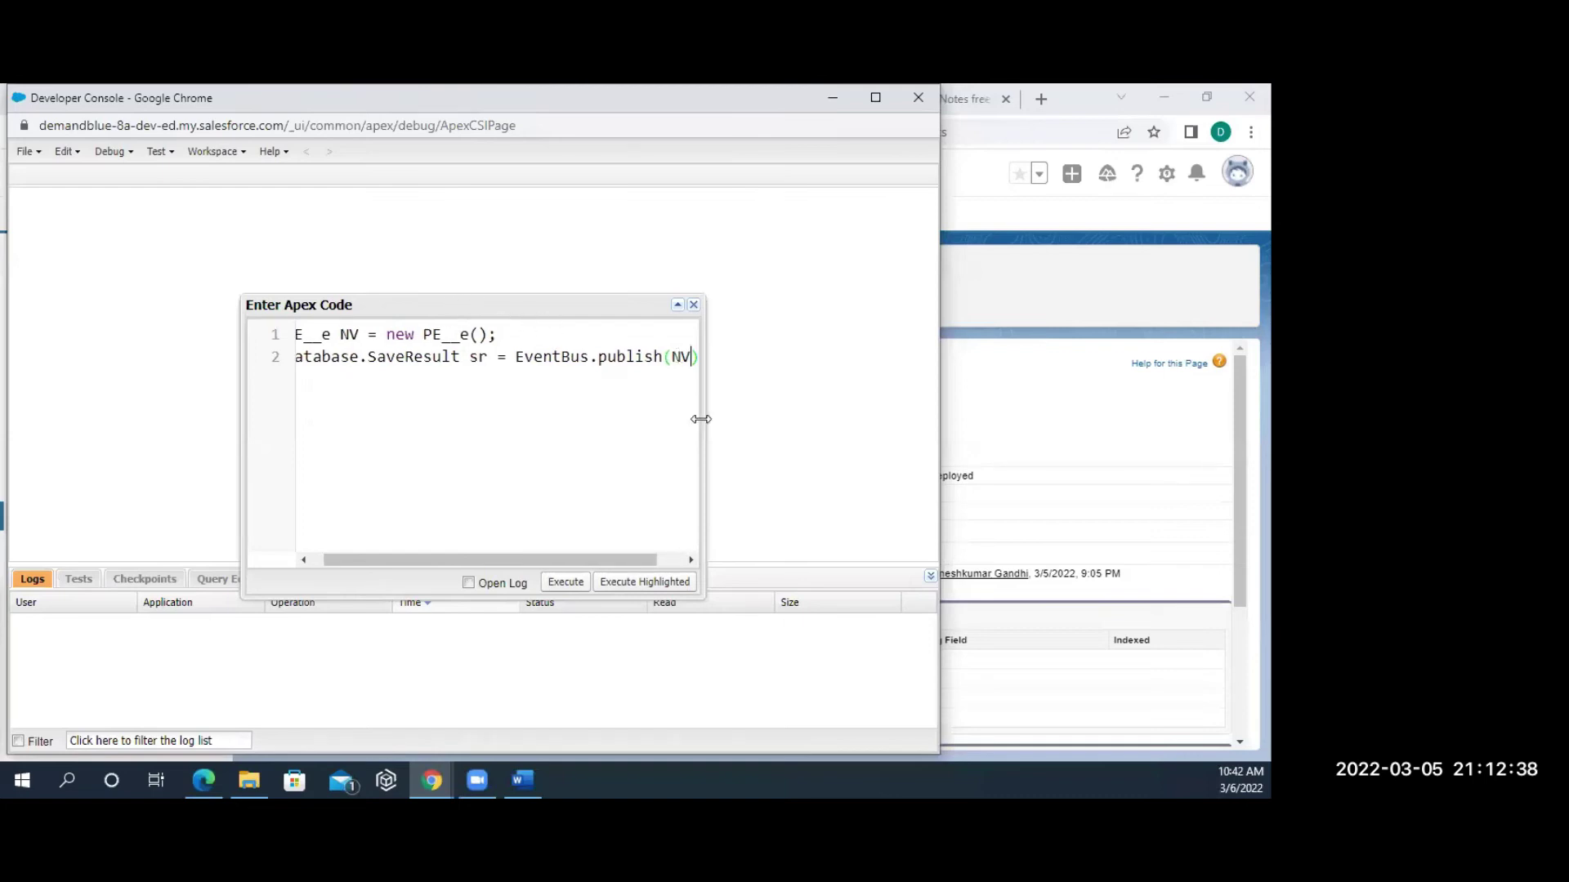
pyautogui.moveTo(703, 420); pyautogui.dragTo(863, 433)
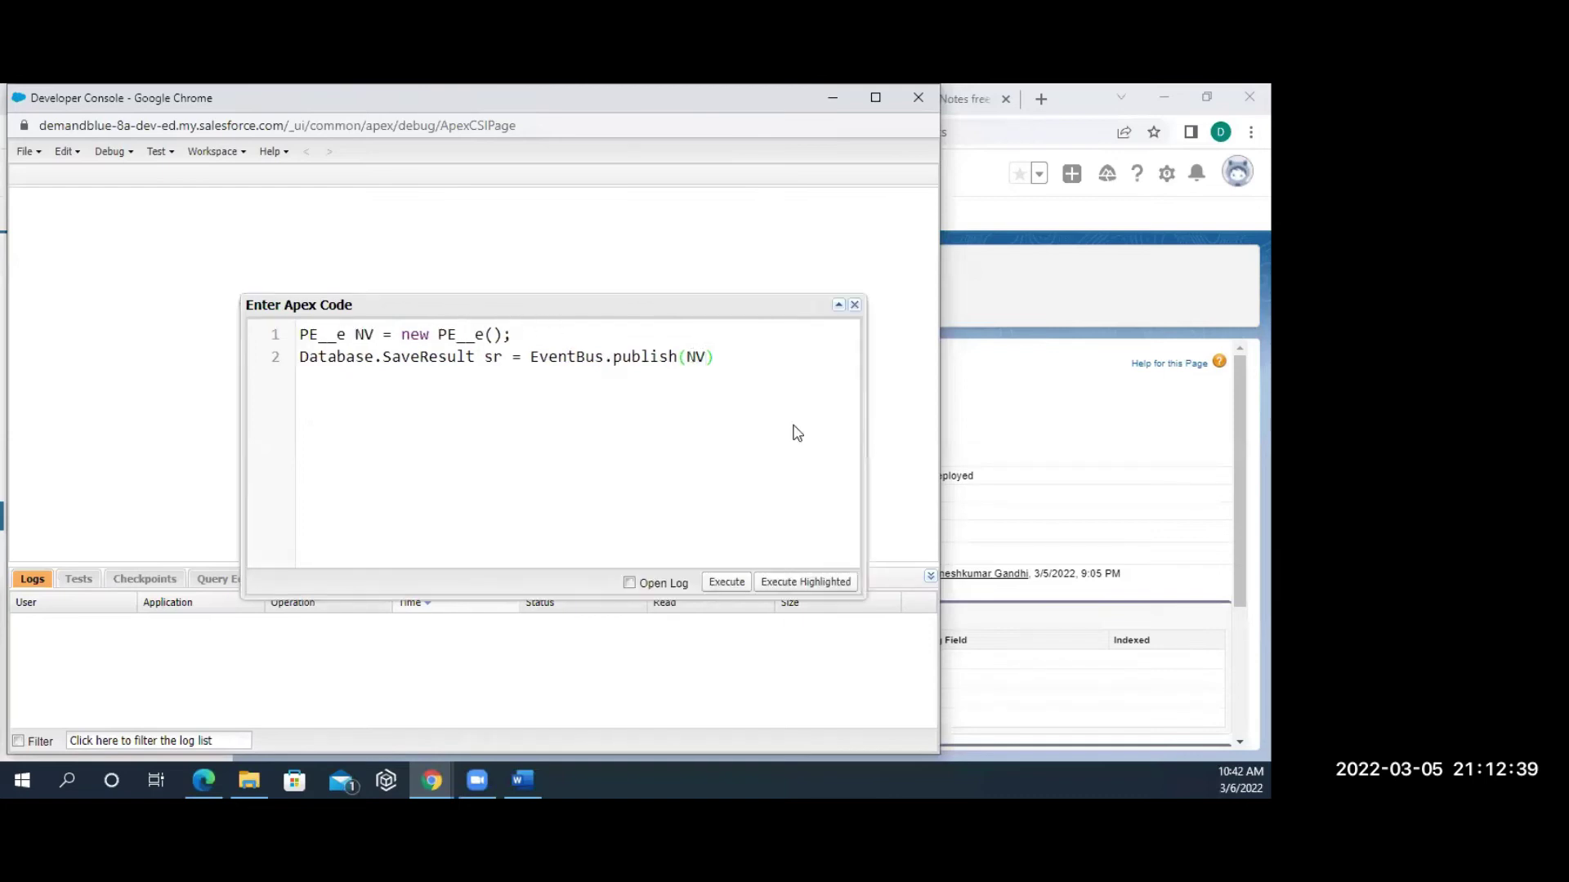
pyautogui.click(415, 335)
pyautogui.click(729, 360)
pyautogui.write(';')
# Add an if(sr.isSuccess()){ } block on the line below the publish statement.
pyautogui.press('Return')
pyautogui.write('if')
pyautogui.write('(')
pyautogui.write('sr.')
pyautogui.write('isS')
pyautogui.write('u')
pyautogui.press('BackSpace')
pyautogui.write('ucc')
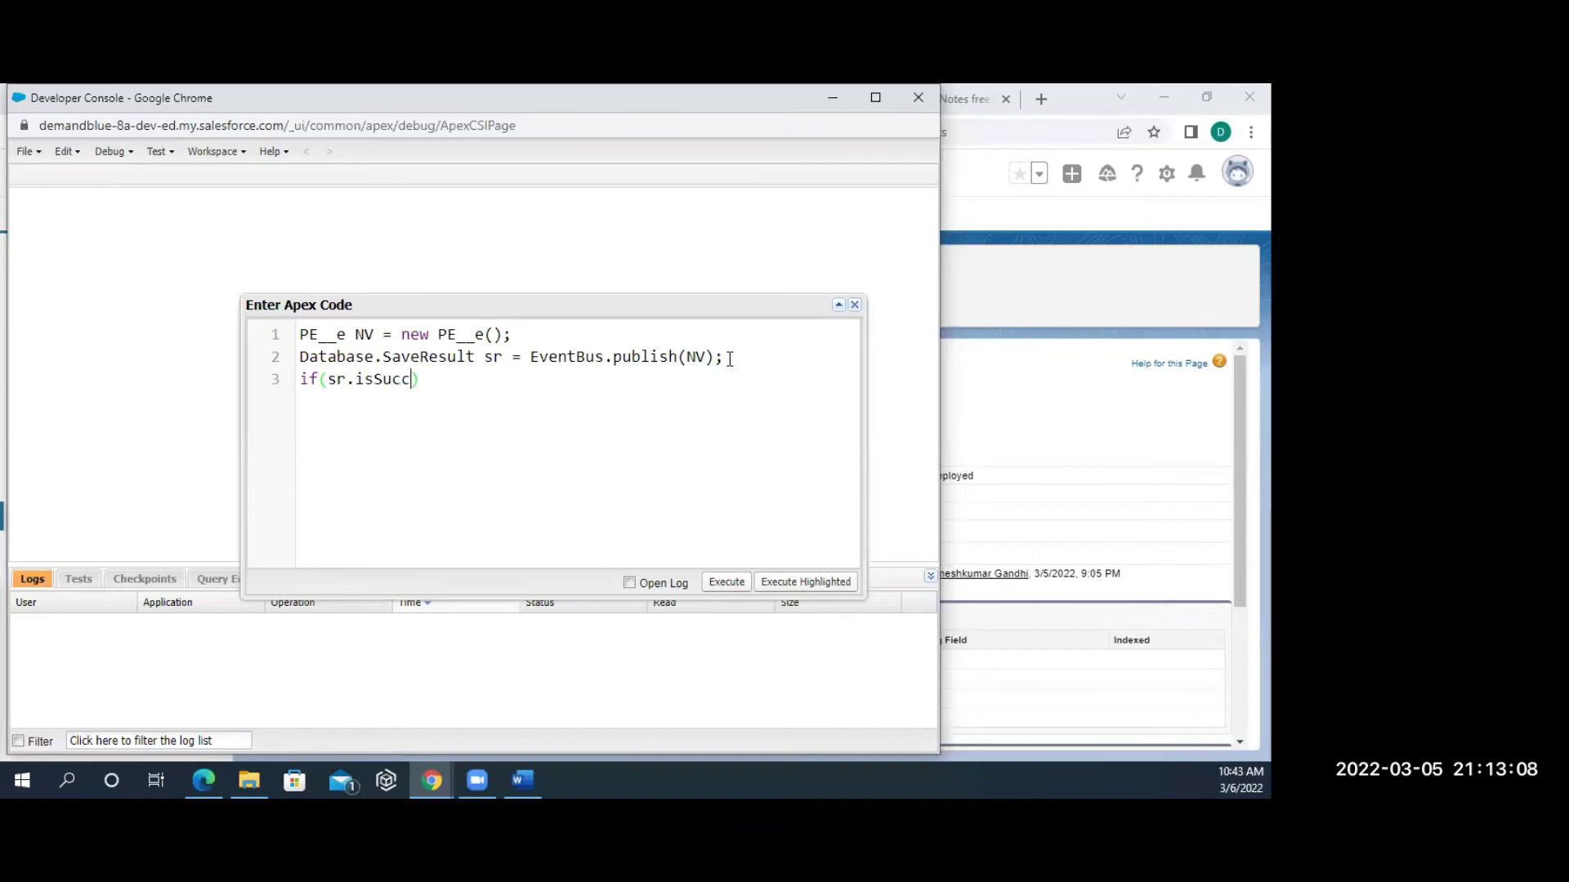
pyautogui.write('ess()')
pyautogui.press('Right')
pyautogui.write('{}')
pyautogui.press('Left')
pyautogui.press('Return')
# Insert System.debug(''); inside the isSuccess block.
pyautogui.write('Sys')
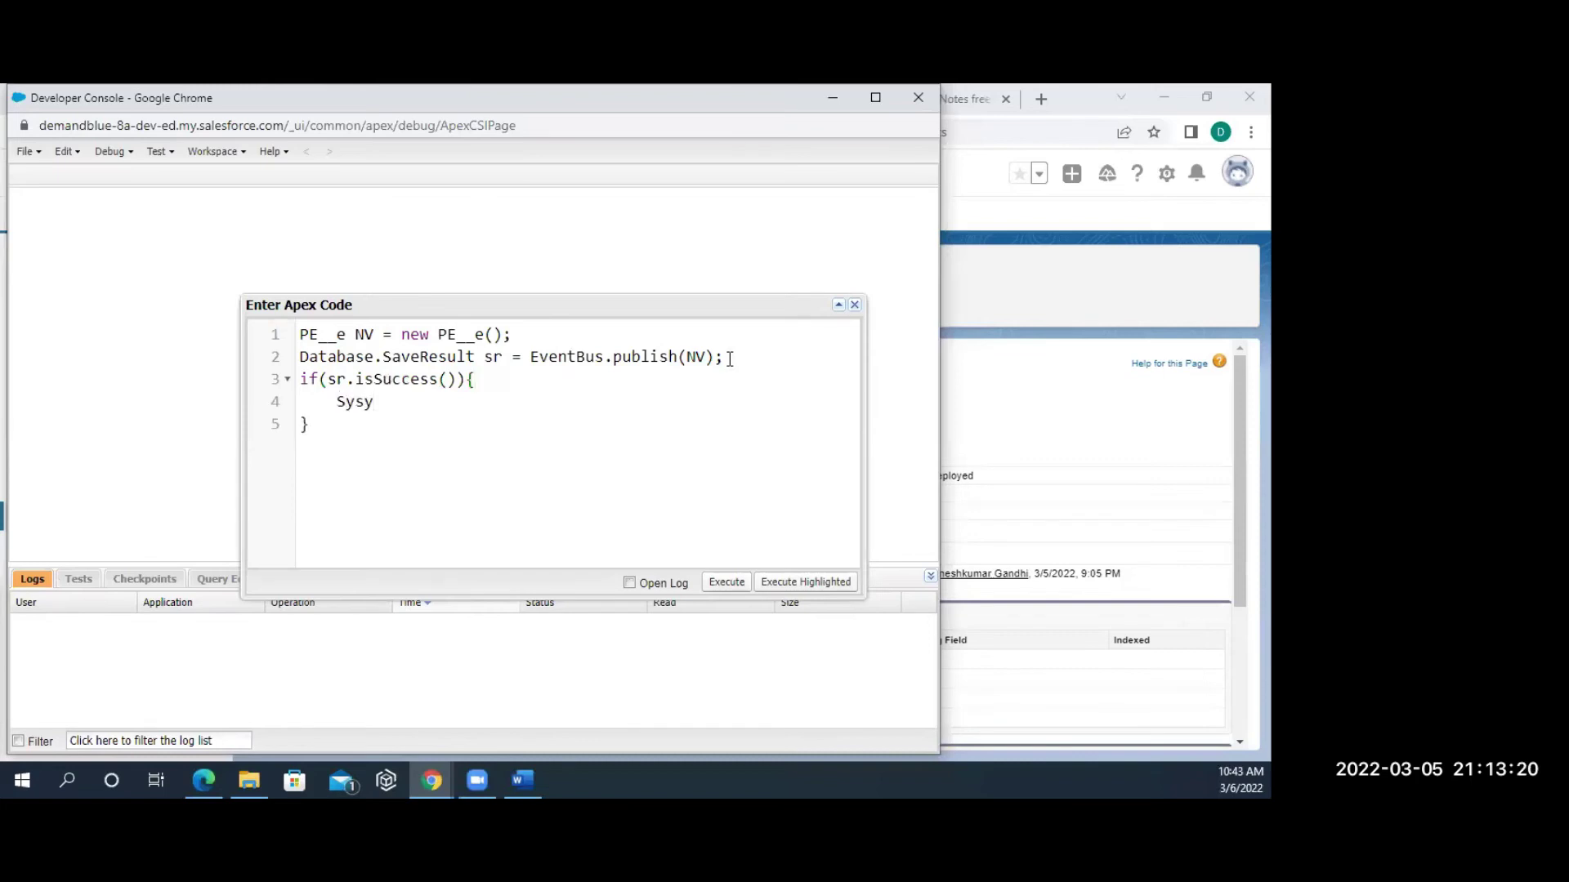
pyautogui.write('tem.')
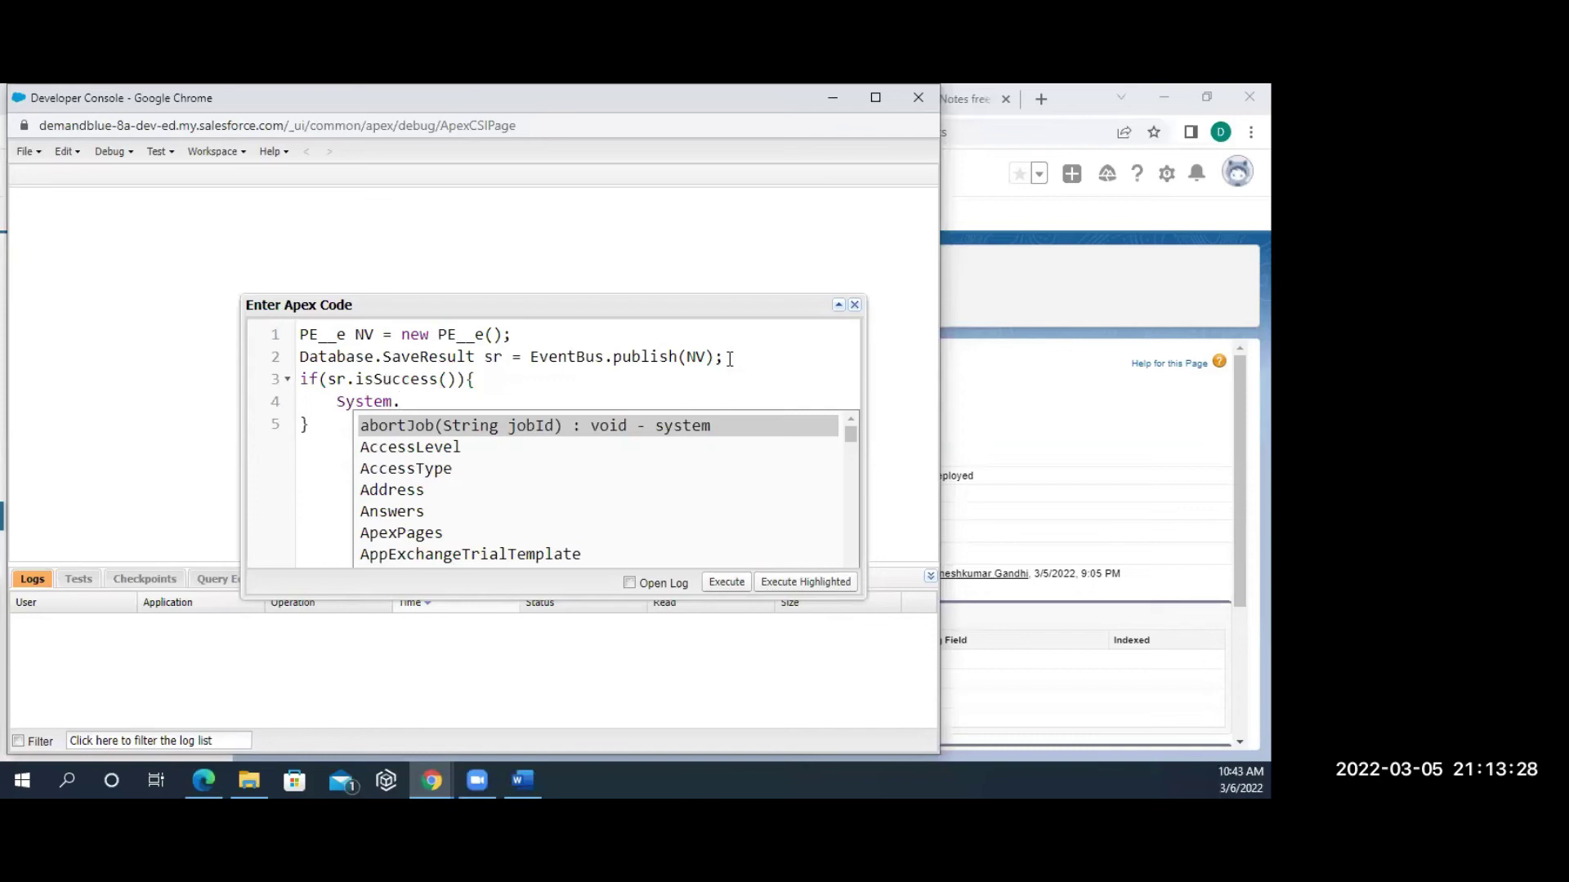
pyautogui.write('de')
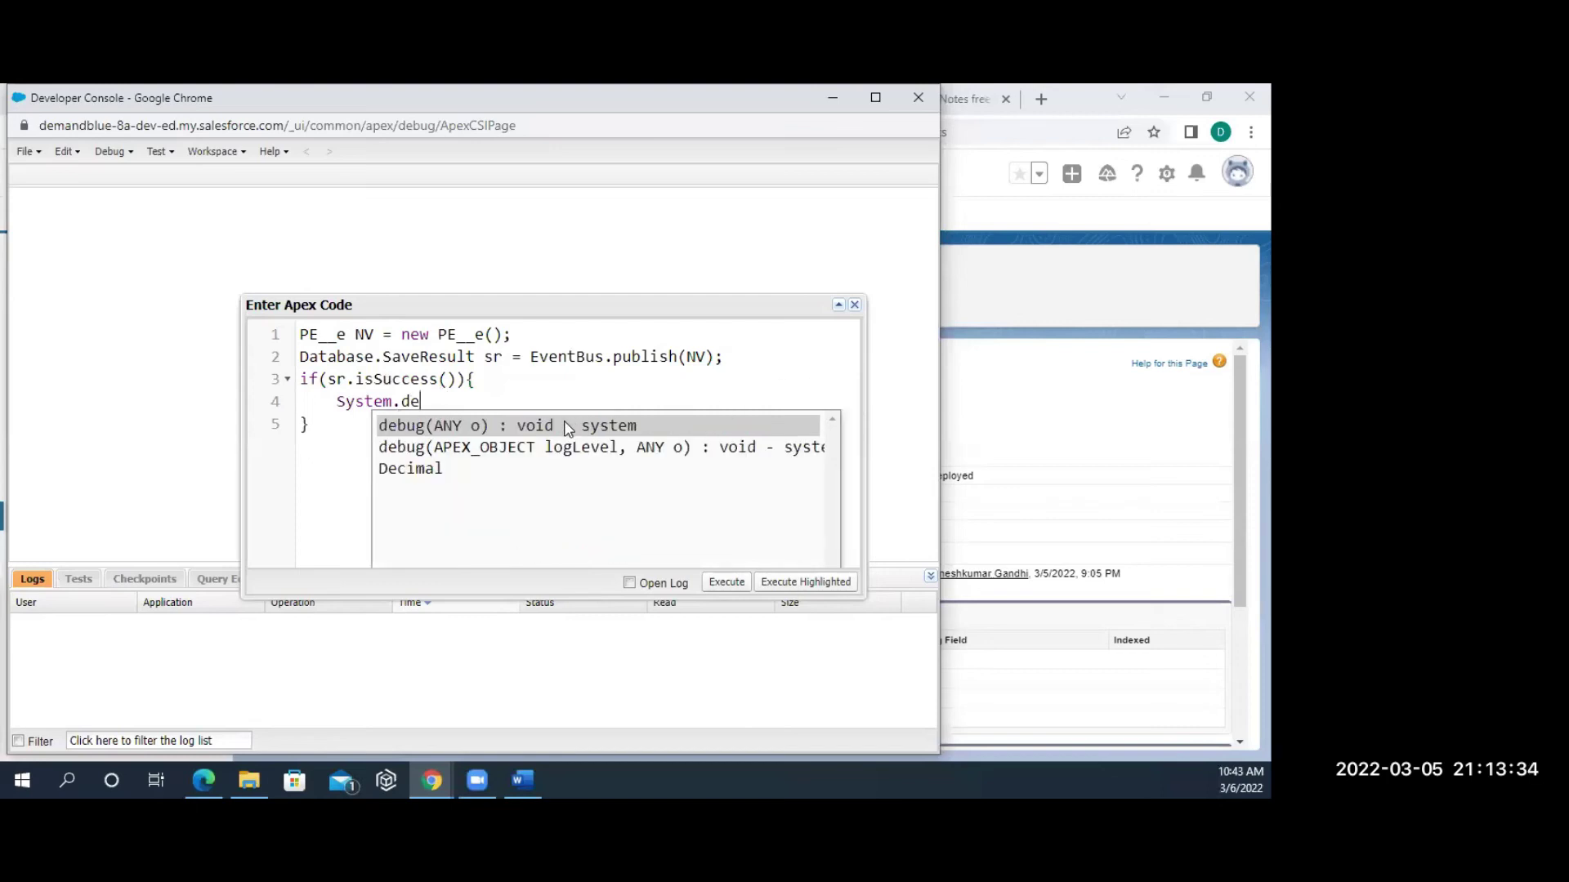
pyautogui.click(538, 418)
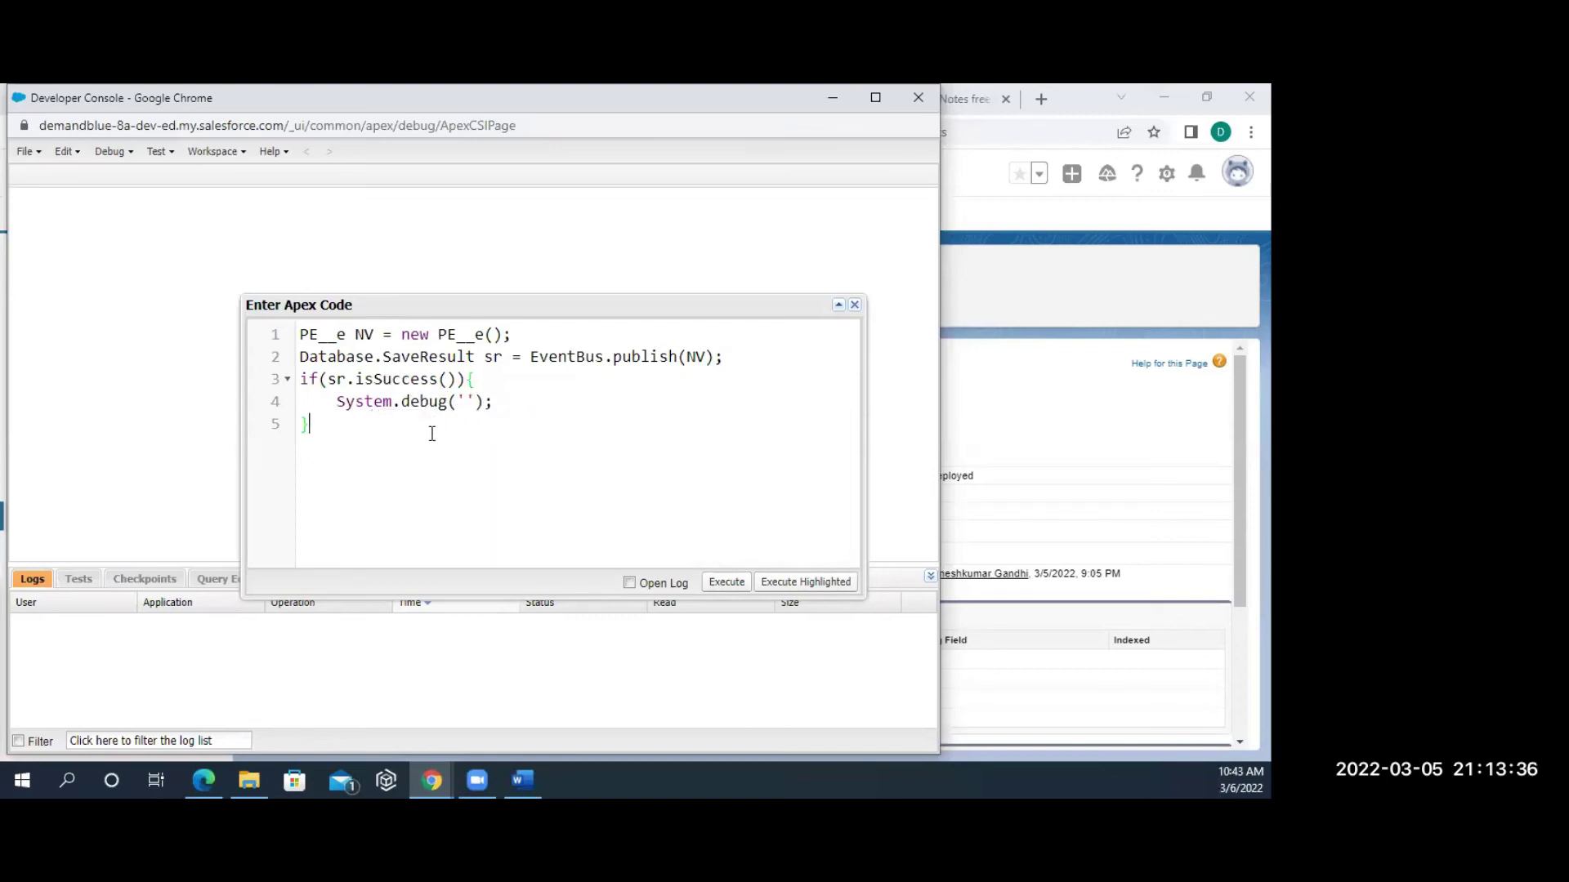
# Enter 'Successfully Published Event' as the System.debug message inside the isSuccess block.
pyautogui.click(466, 400)
pyautogui.write('Succ')
pyautogui.write('essfu')
pyautogui.write('lly ')
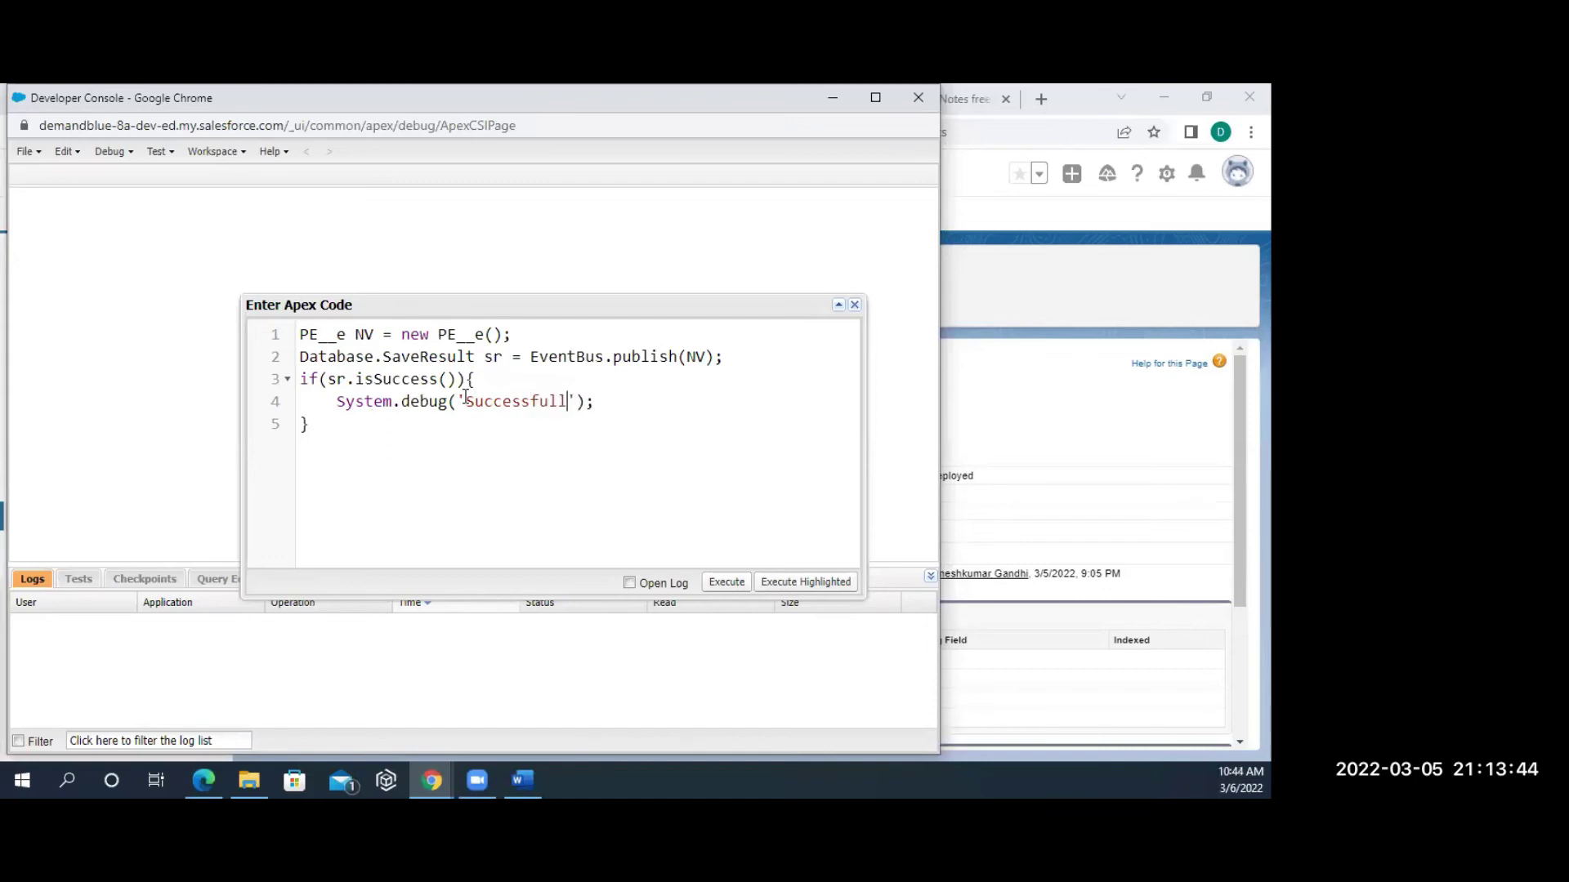
pyautogui.write('Published ')
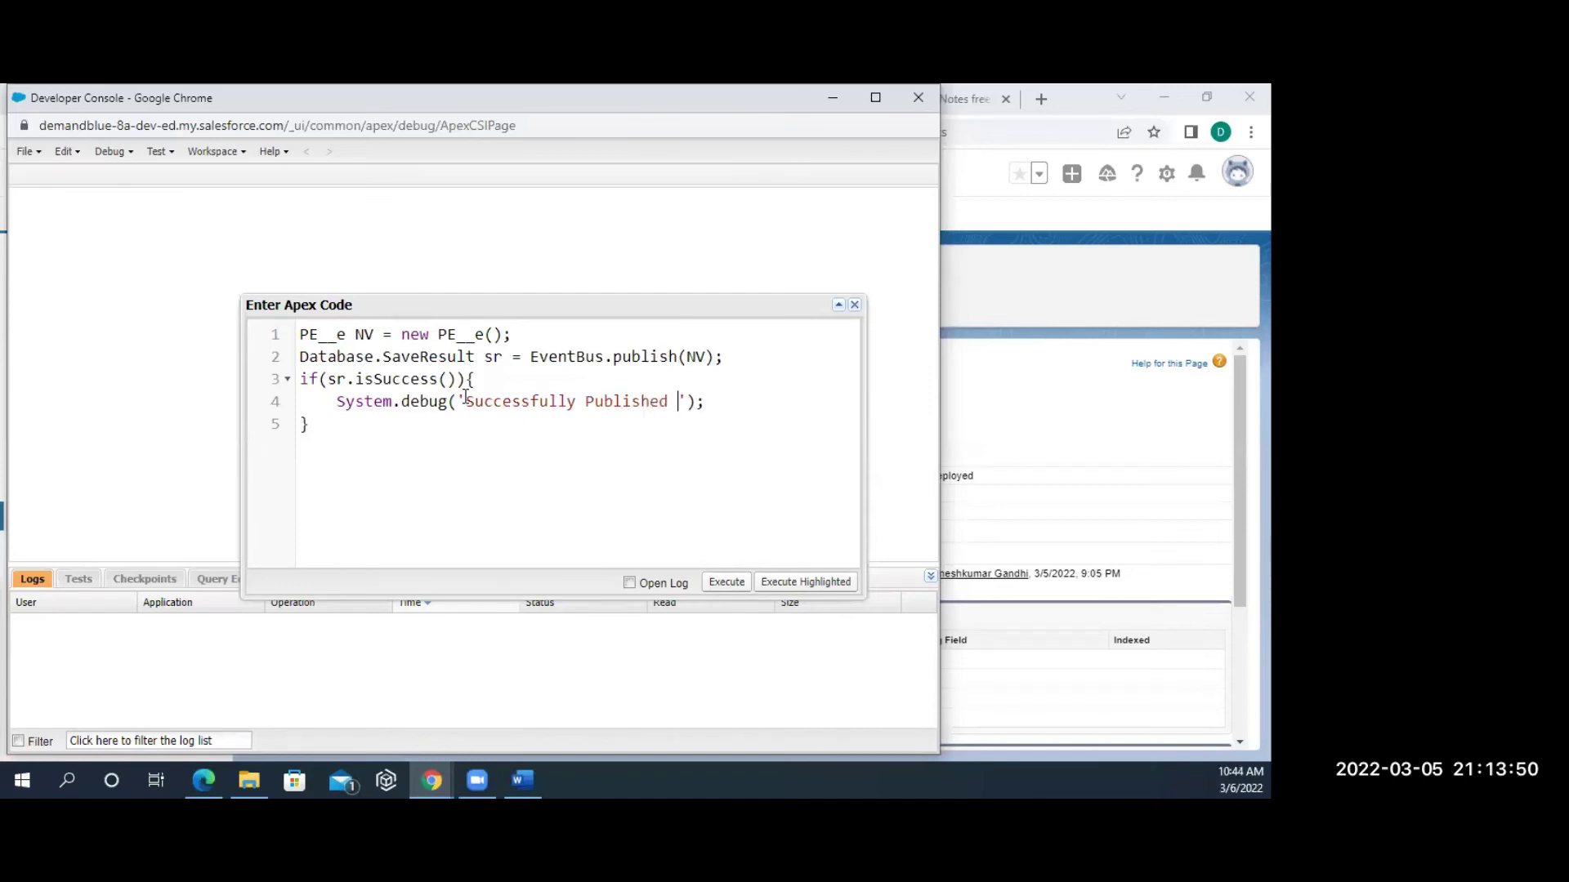
pyautogui.write('Event')
pyautogui.press('Down')
# Review the Apex publish code alongside the PE platform event definition and the PEFlow flow.
pyautogui.moveTo(330, 402); pyautogui.dragTo(294, 336)
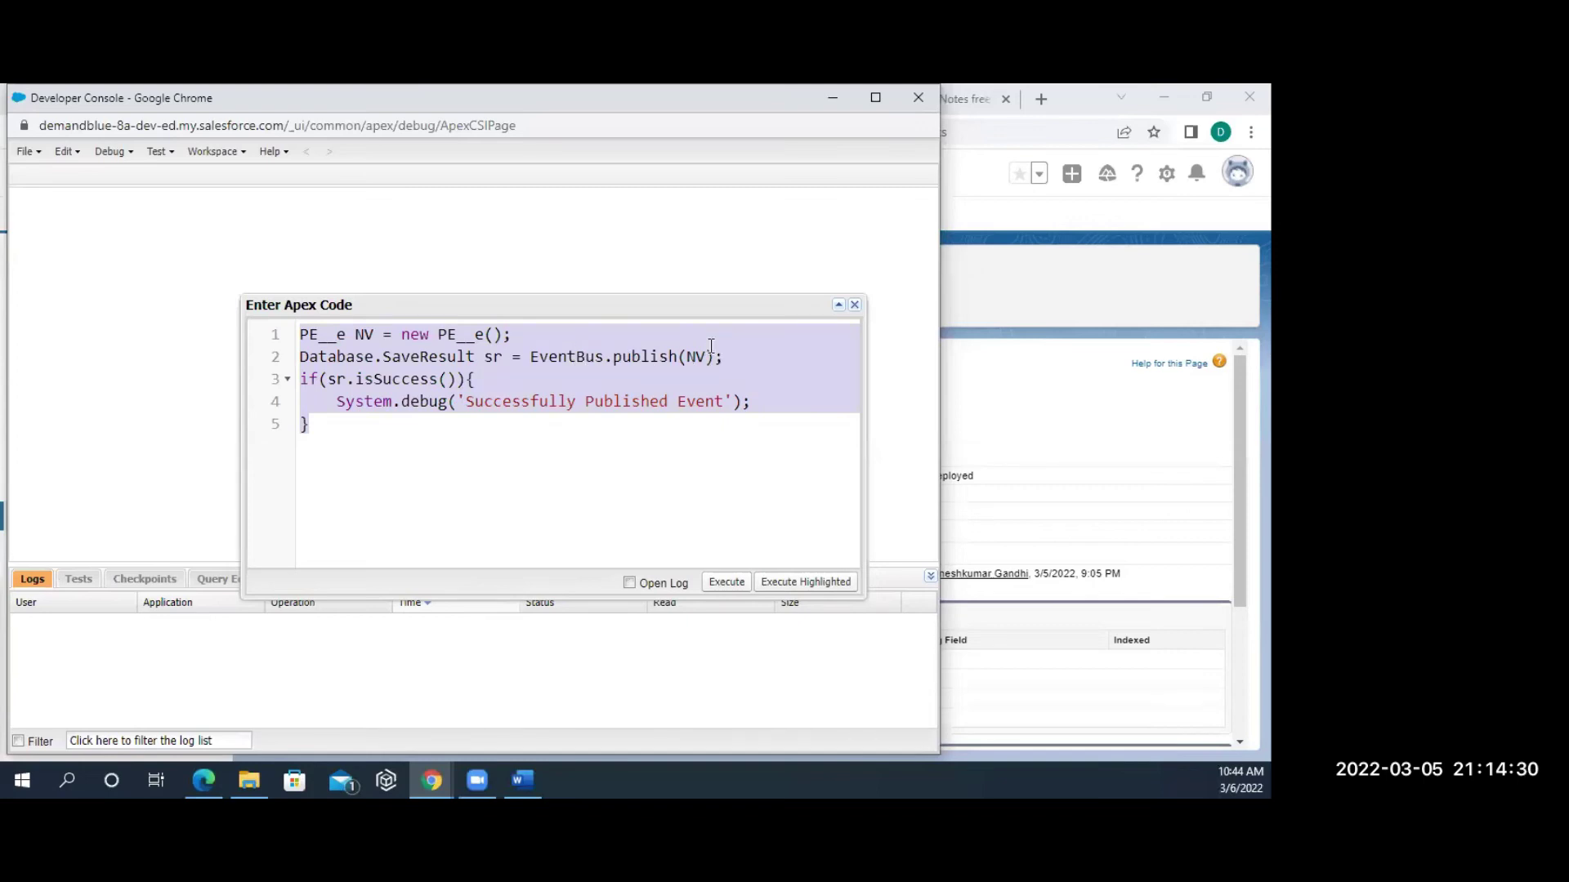
pyautogui.moveTo(726, 356); pyautogui.dragTo(299, 334)
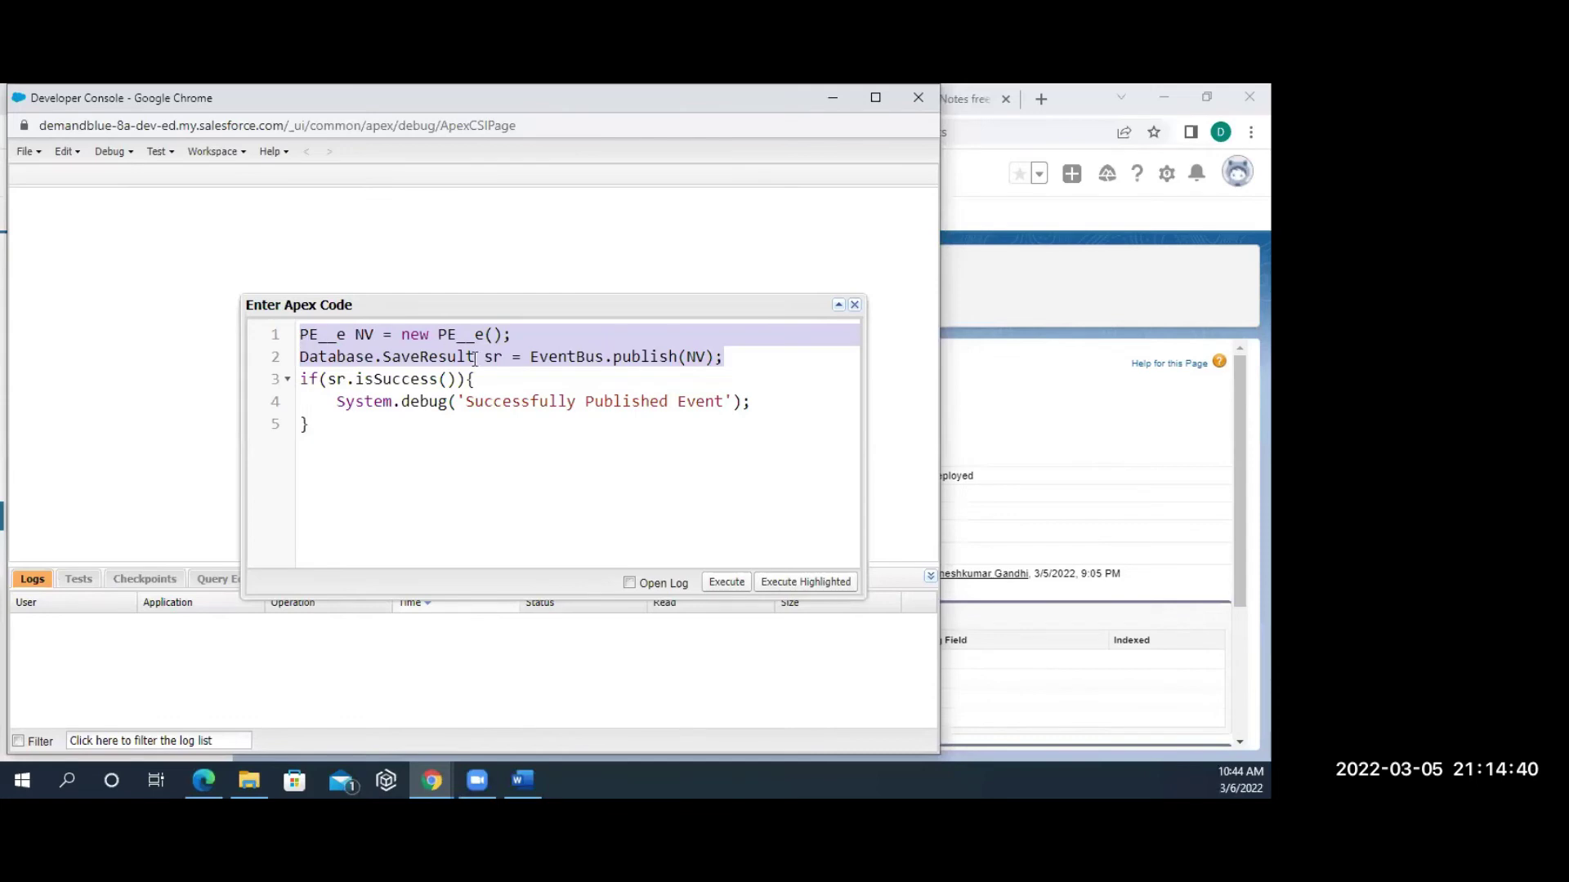
pyautogui.click(711, 357)
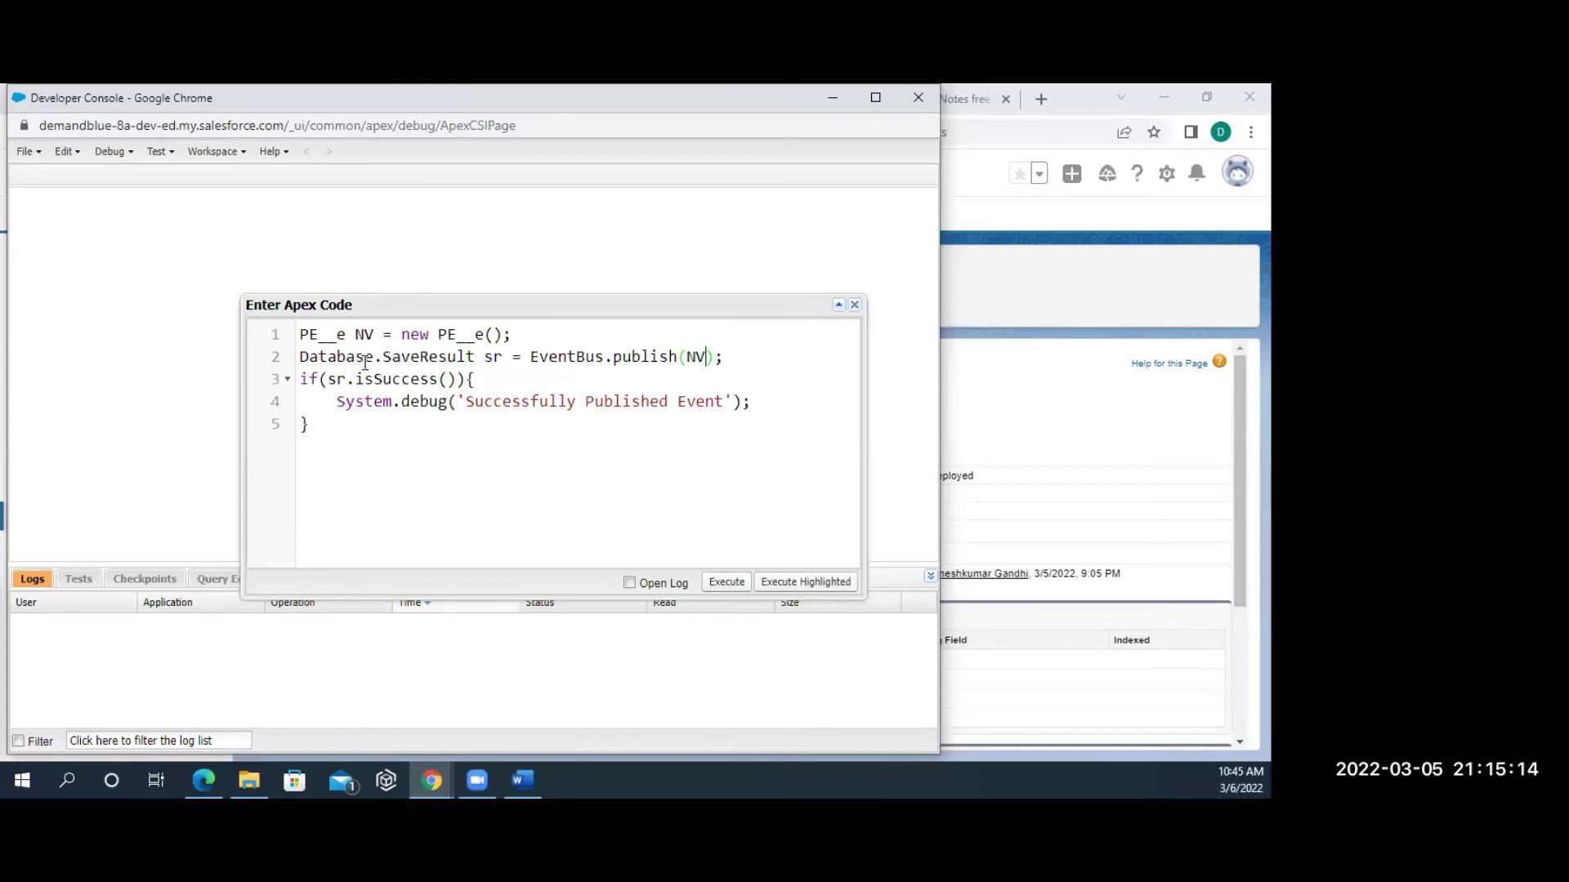
pyautogui.click(1057, 384)
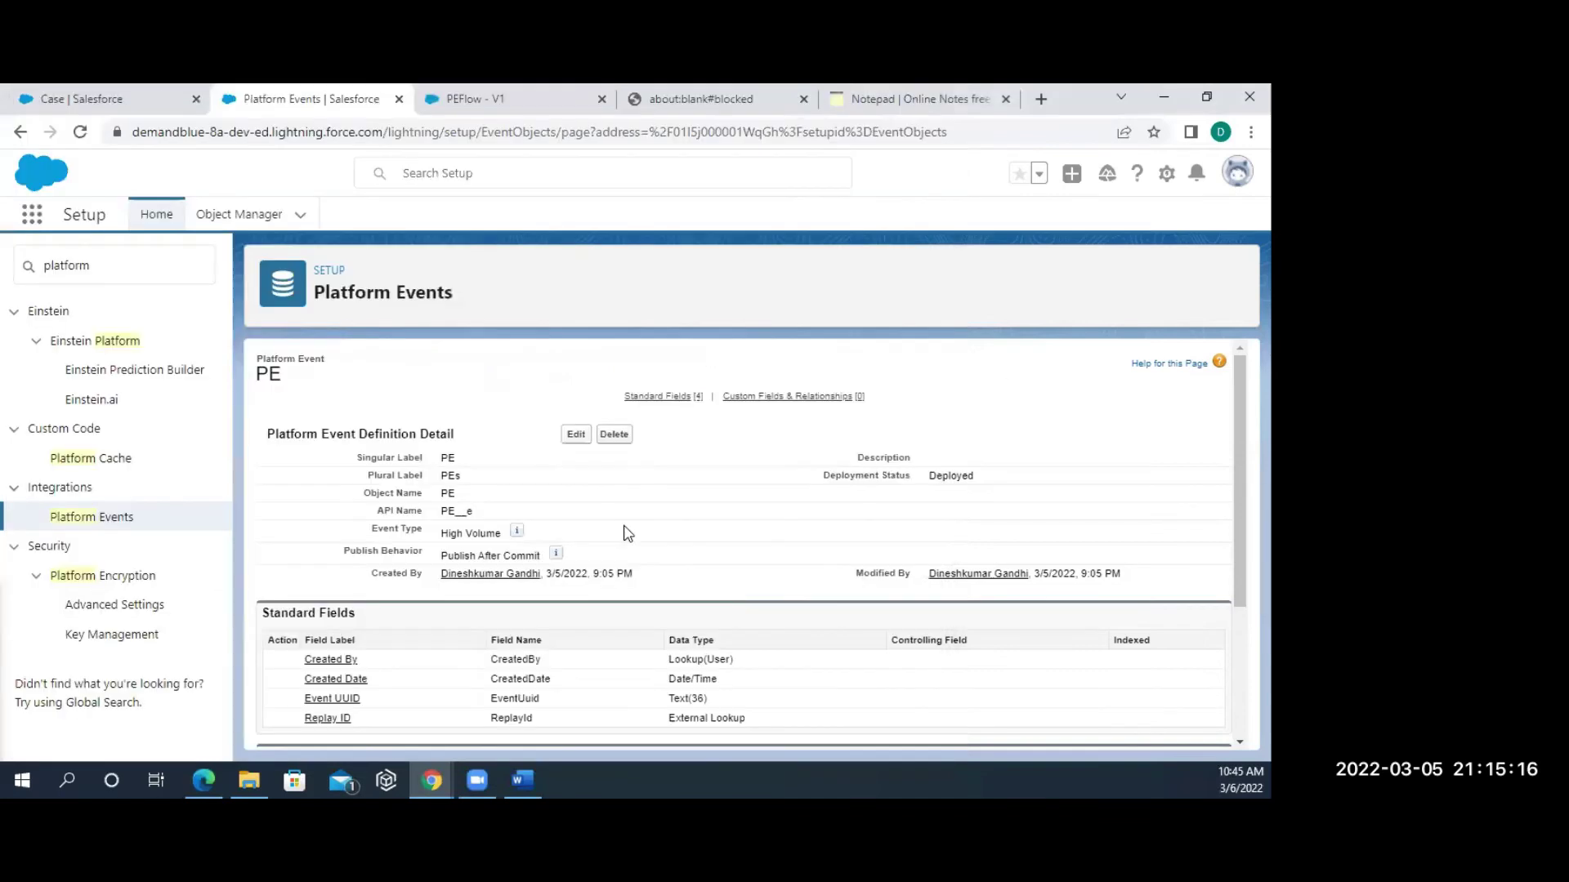
pyautogui.scroll(-3, 625, 666)
pyautogui.scroll(3, 626, 666)
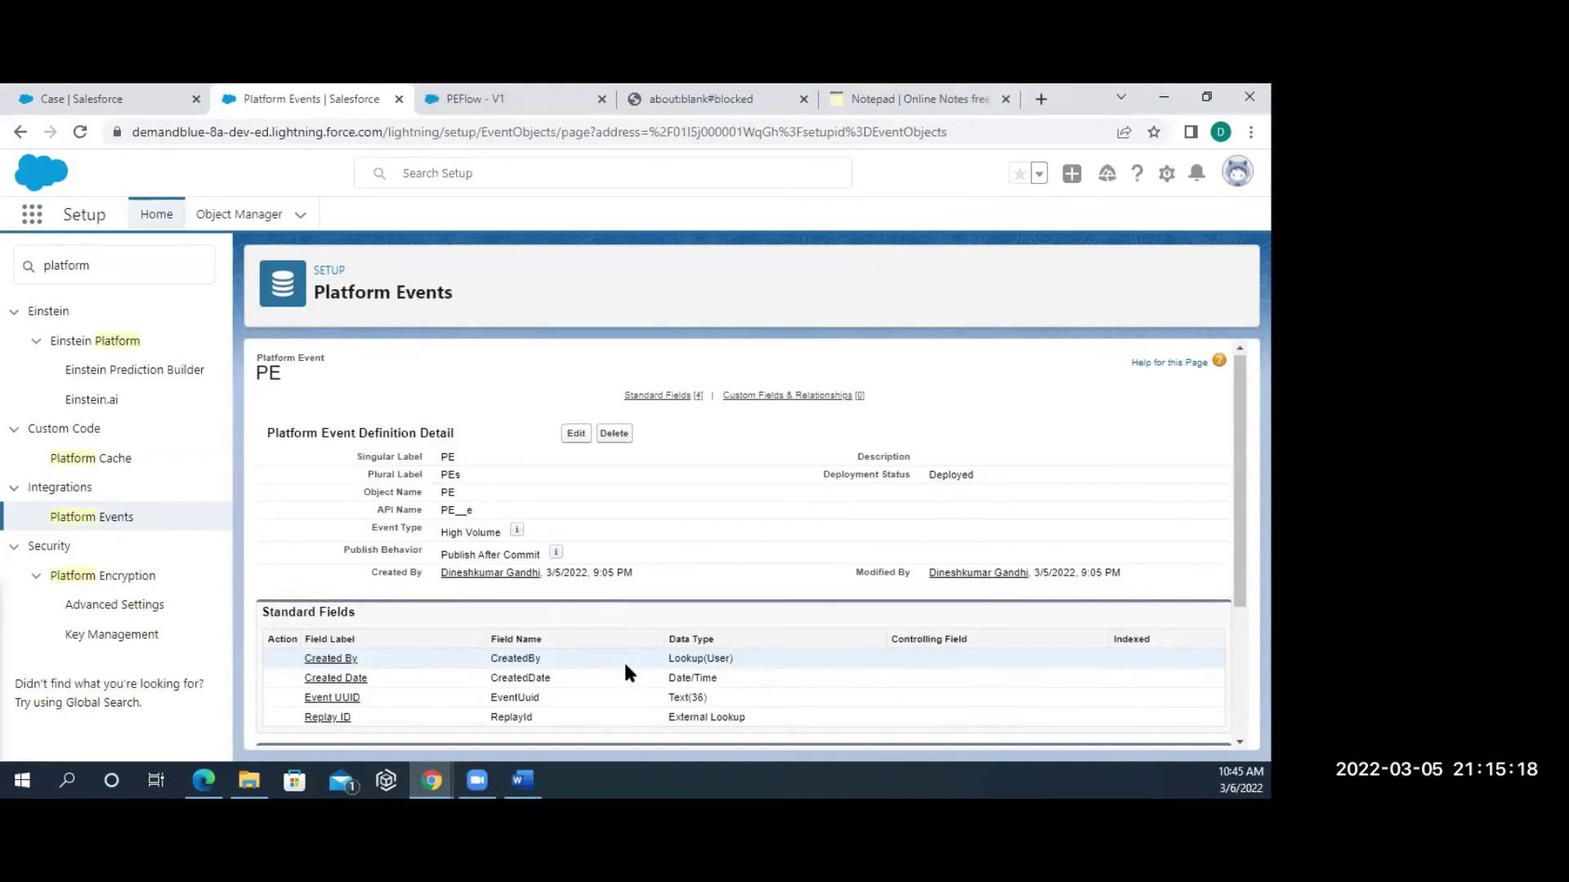
pyautogui.click(467, 99)
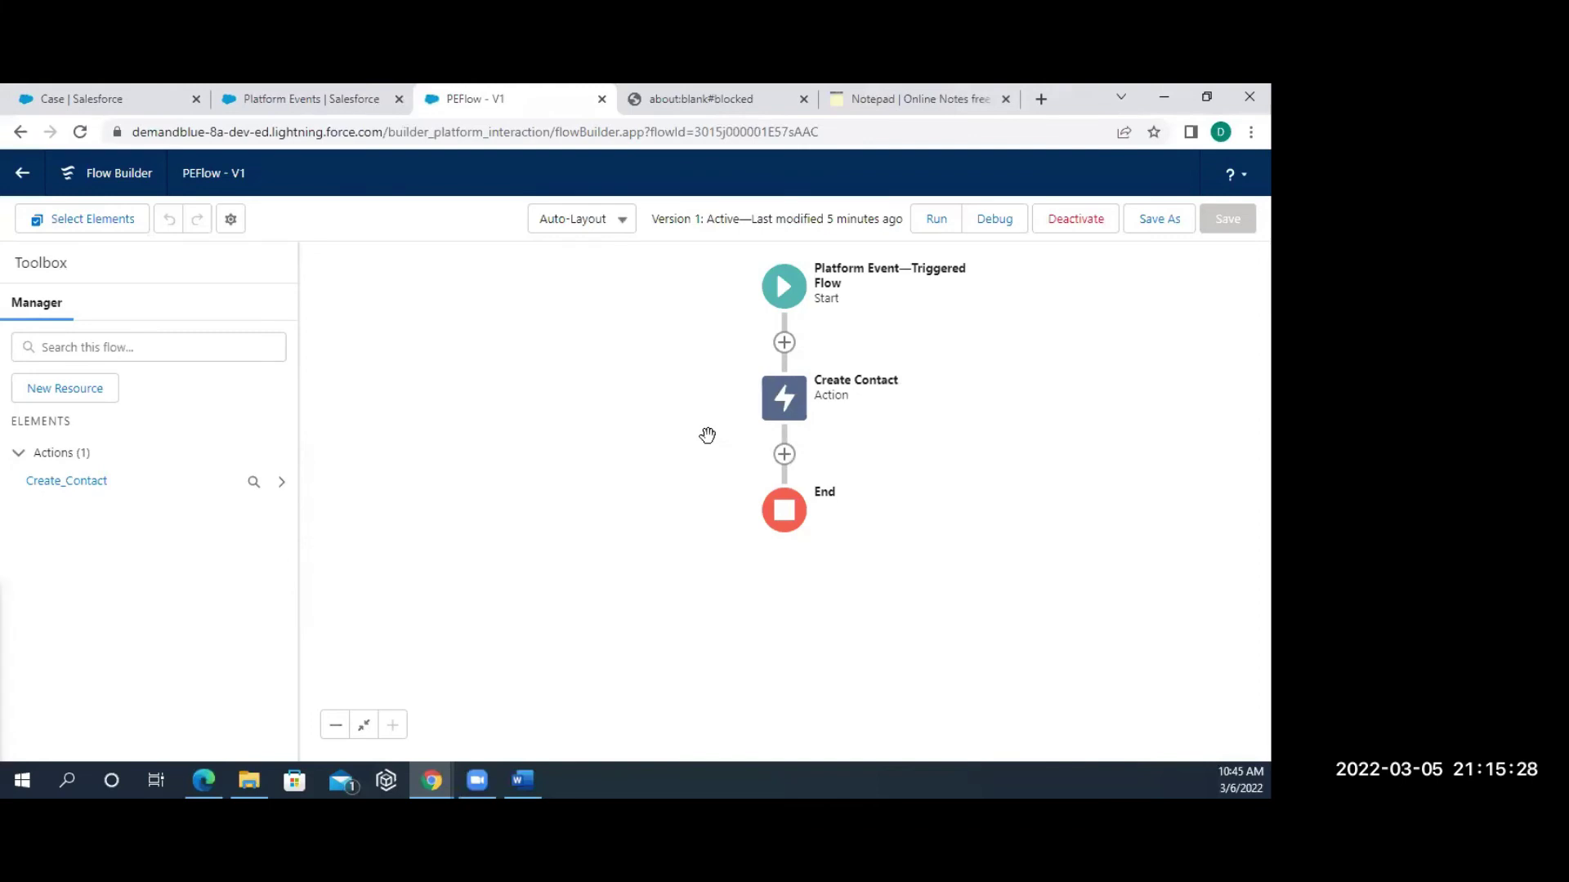
pyautogui.hotkey('alt', 'Tab')
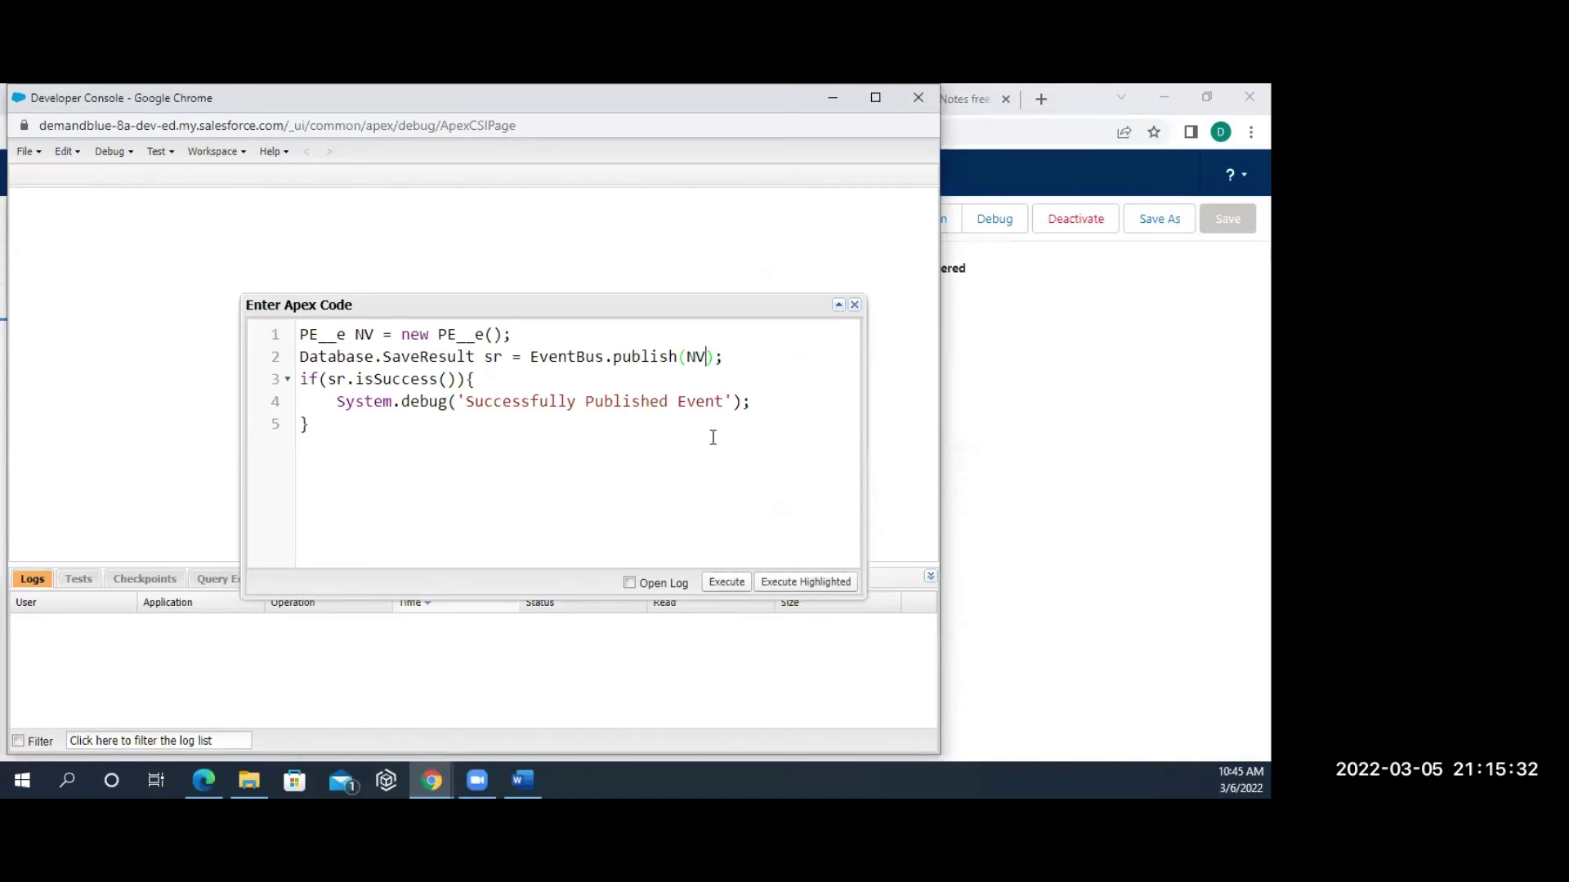
pyautogui.doubleClick(365, 335)
pyautogui.moveTo(732, 356); pyautogui.dragTo(300, 339)
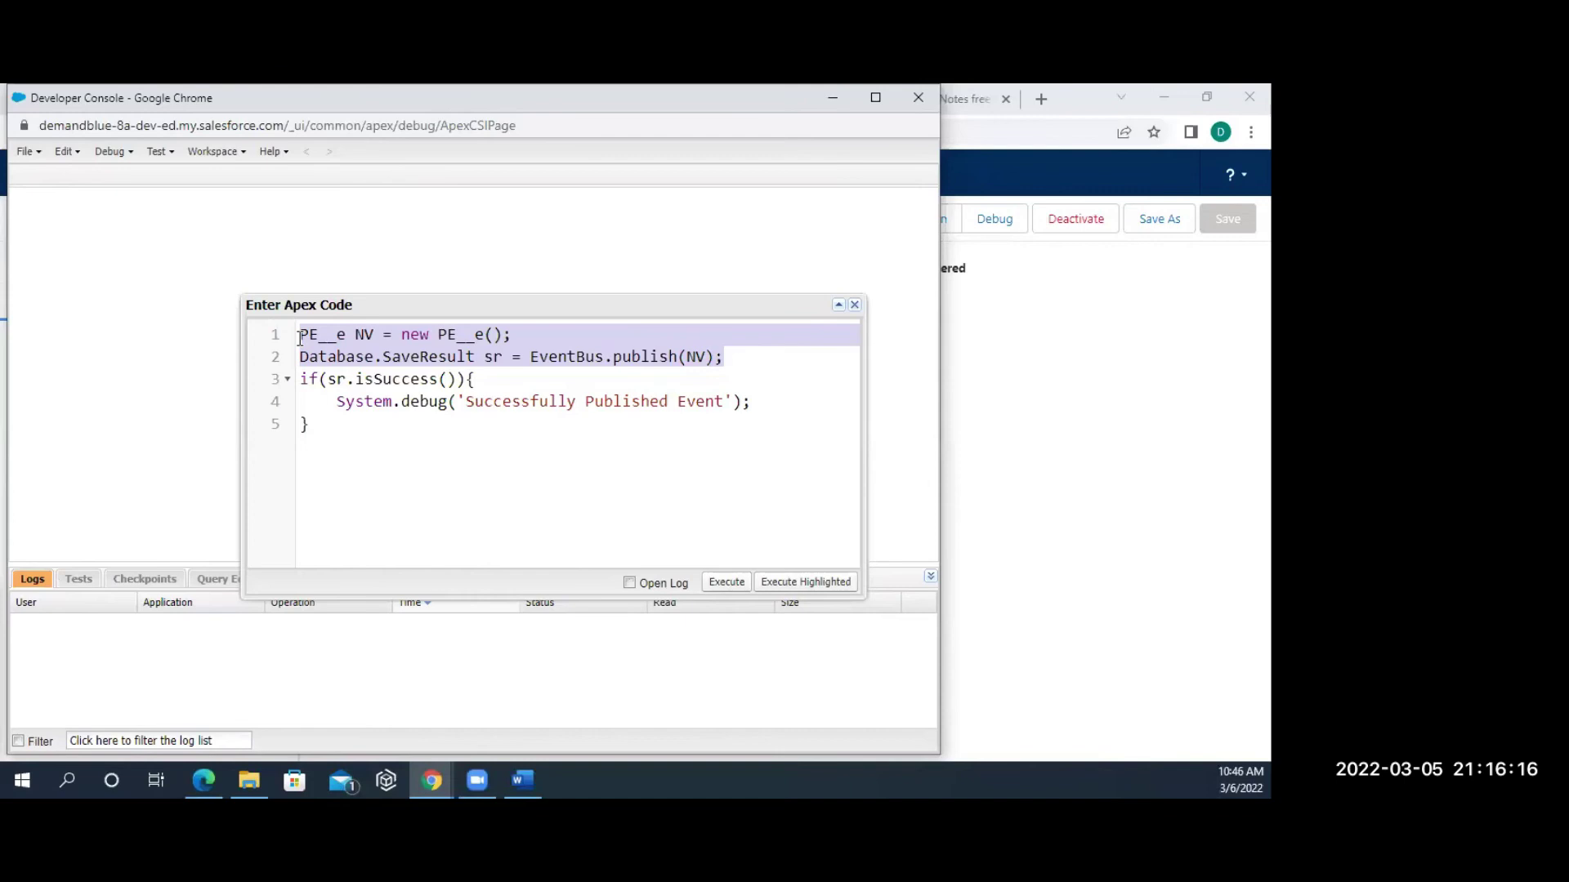
# Compare the PE event definition with PEFlow's Create Contact action, and examine the NV variable and EventBus.publish call in the Apex code.
pyautogui.click(1045, 421)
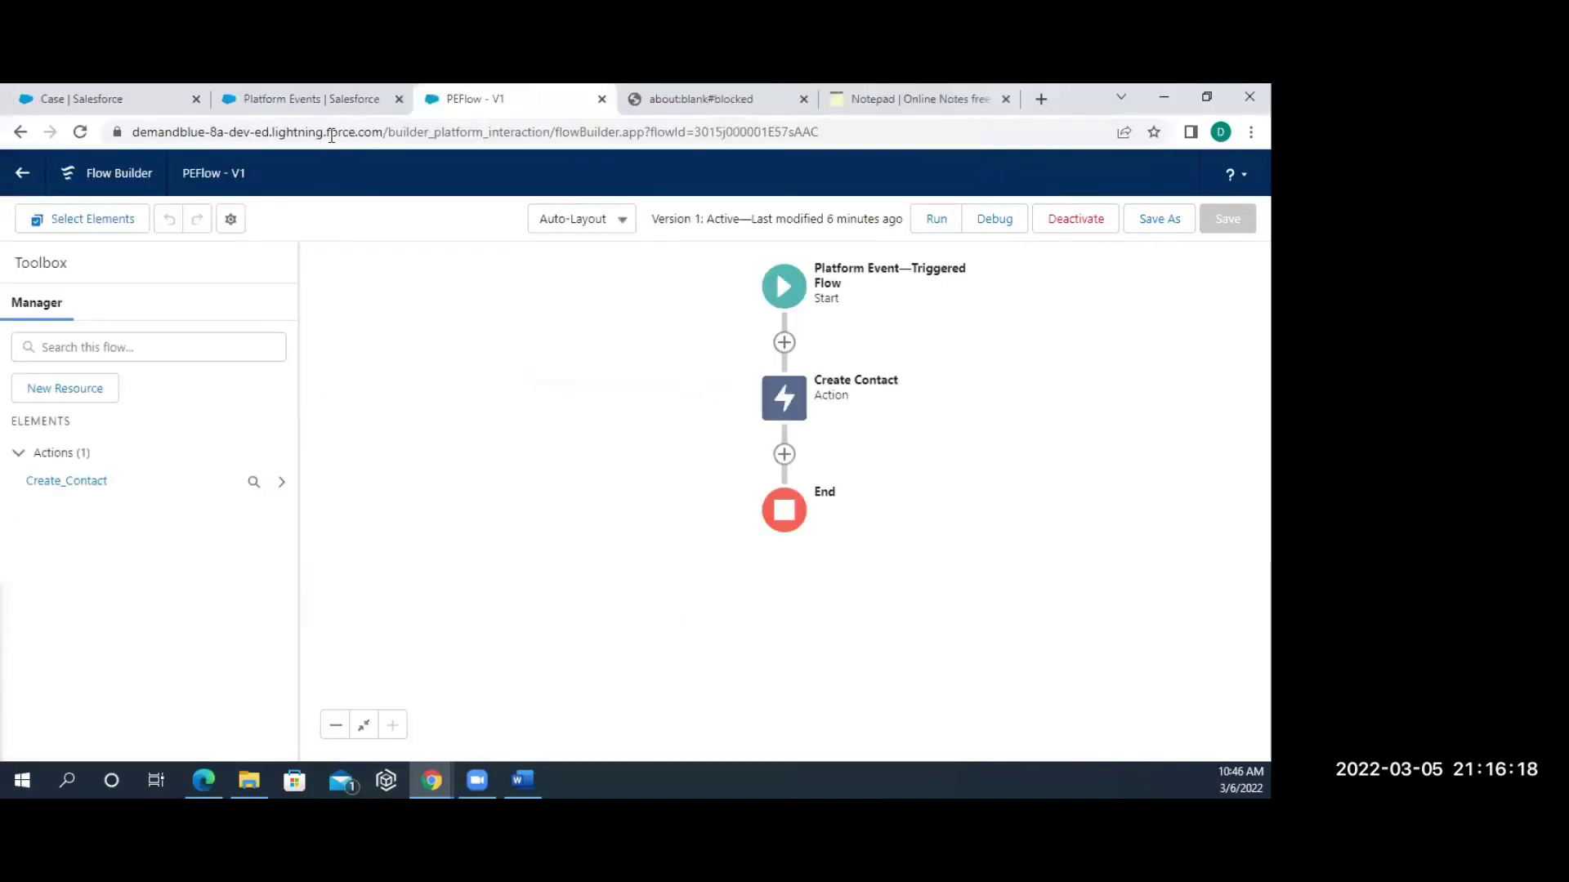
pyautogui.click(313, 105)
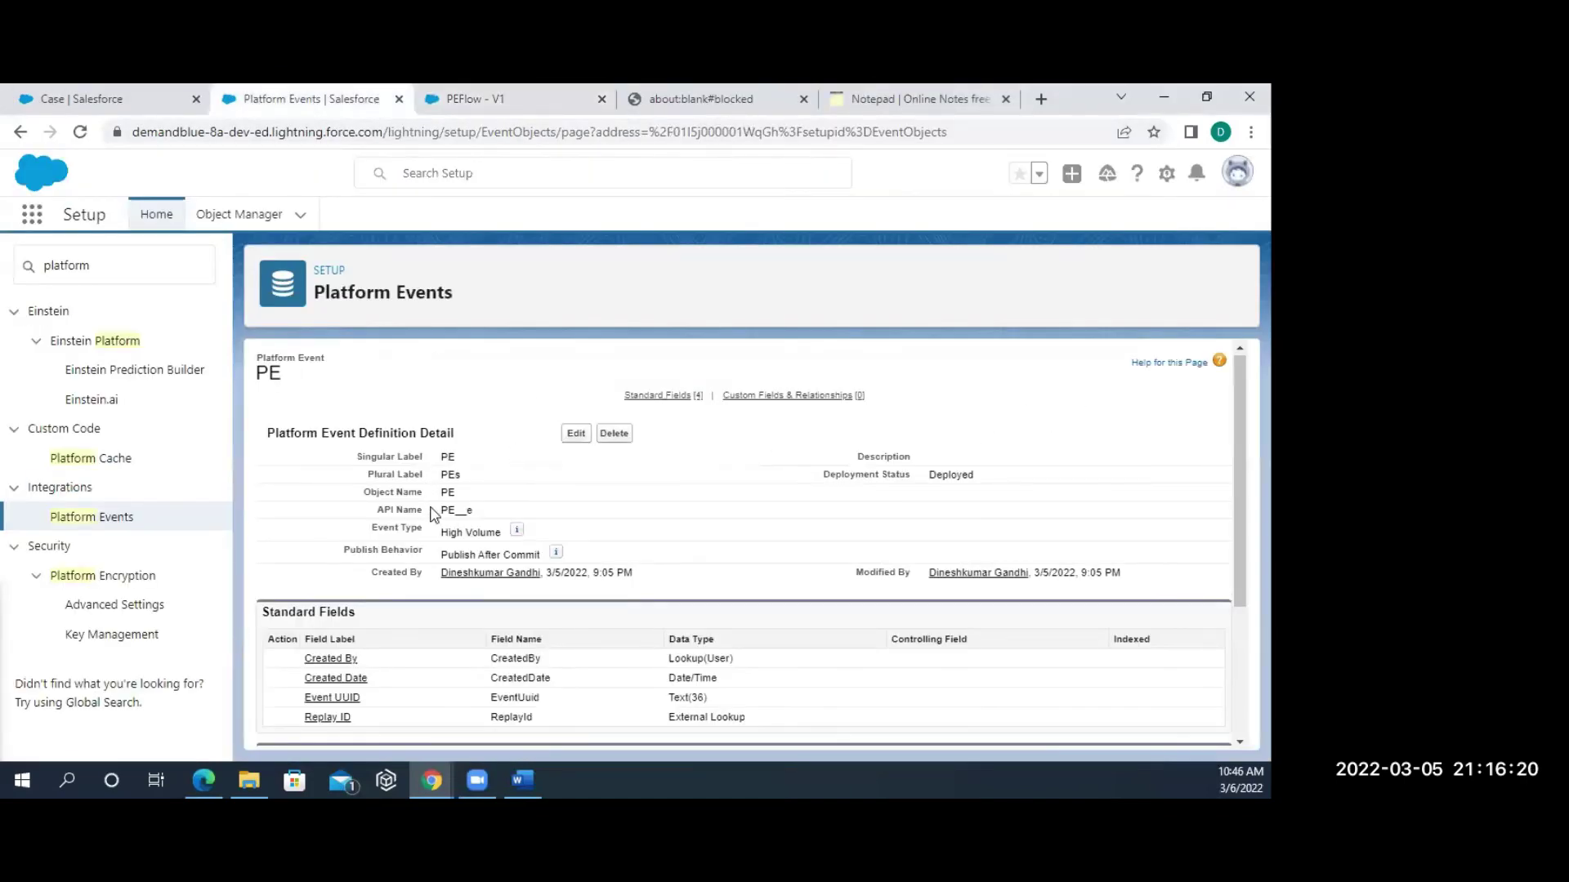
pyautogui.click(455, 103)
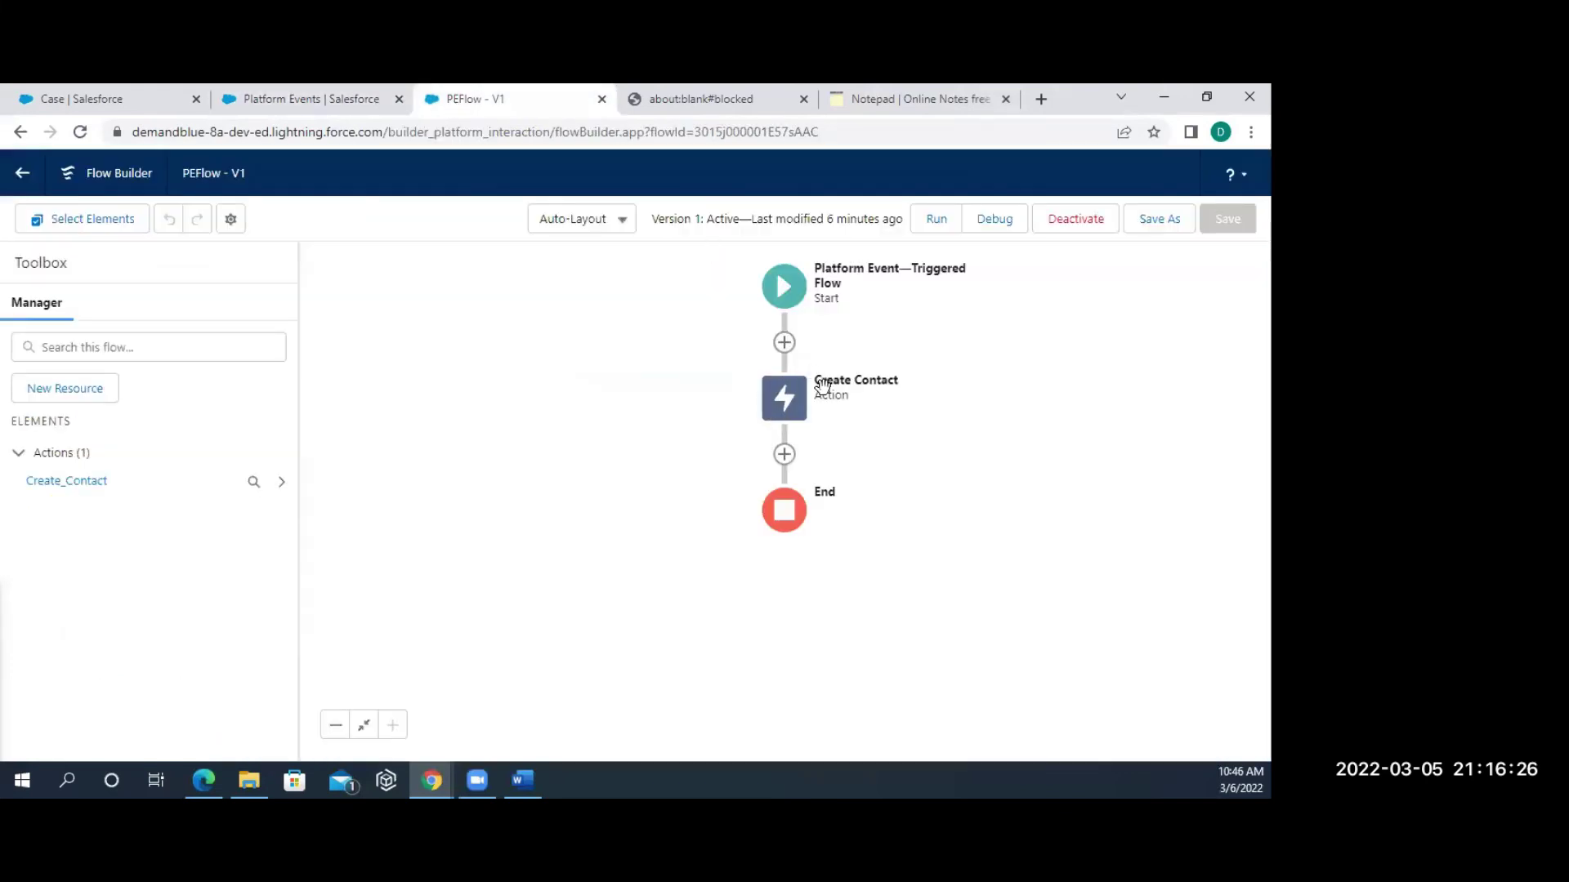
pyautogui.click(334, 107)
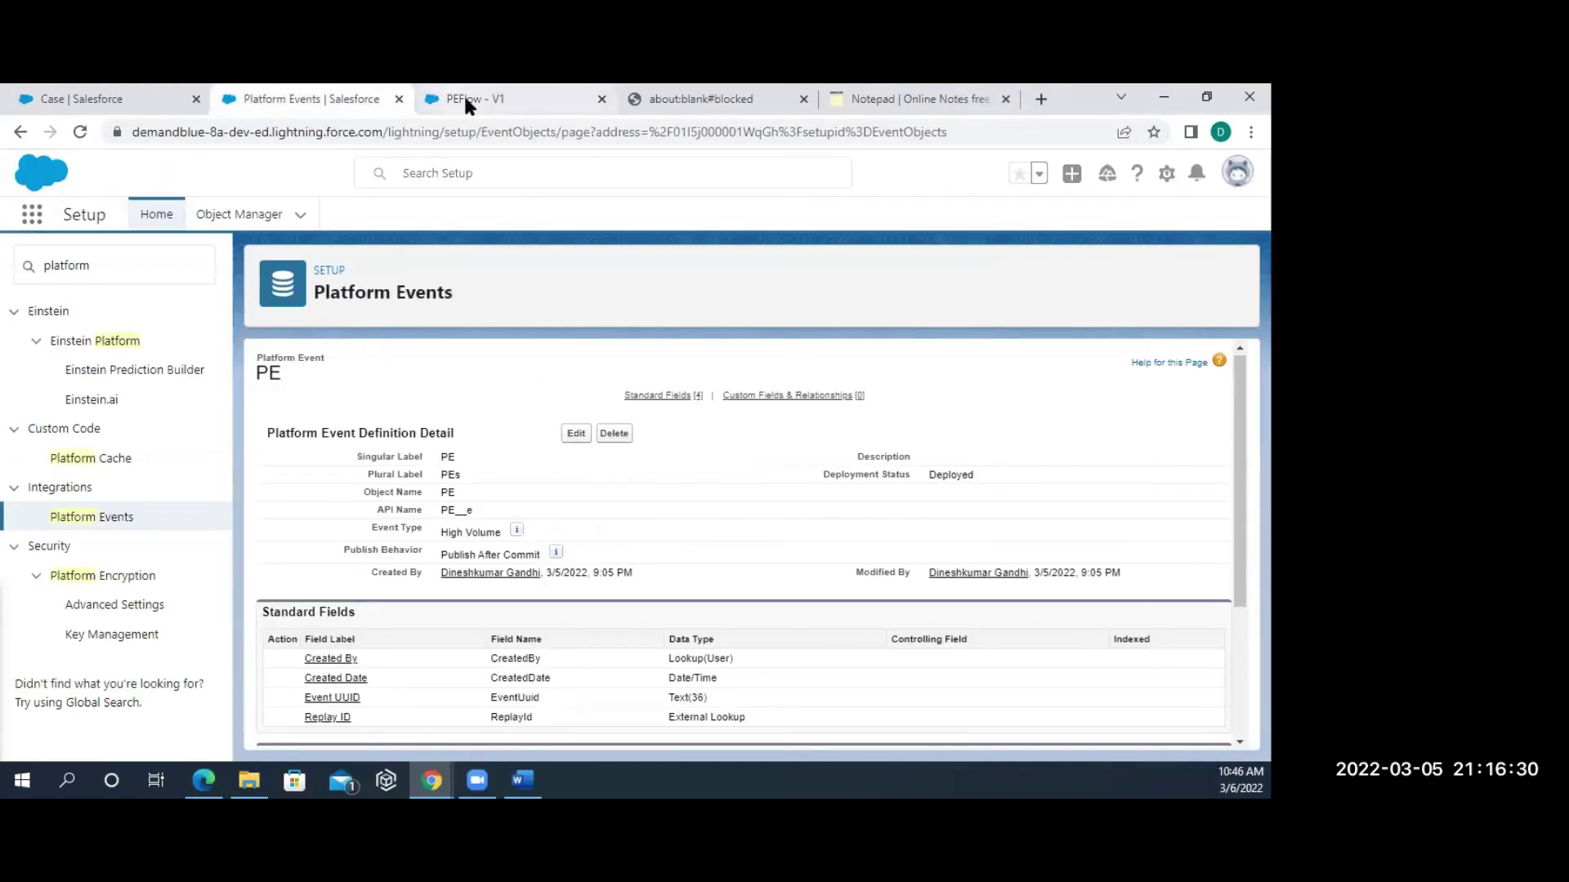
pyautogui.click(466, 101)
pyautogui.click(334, 101)
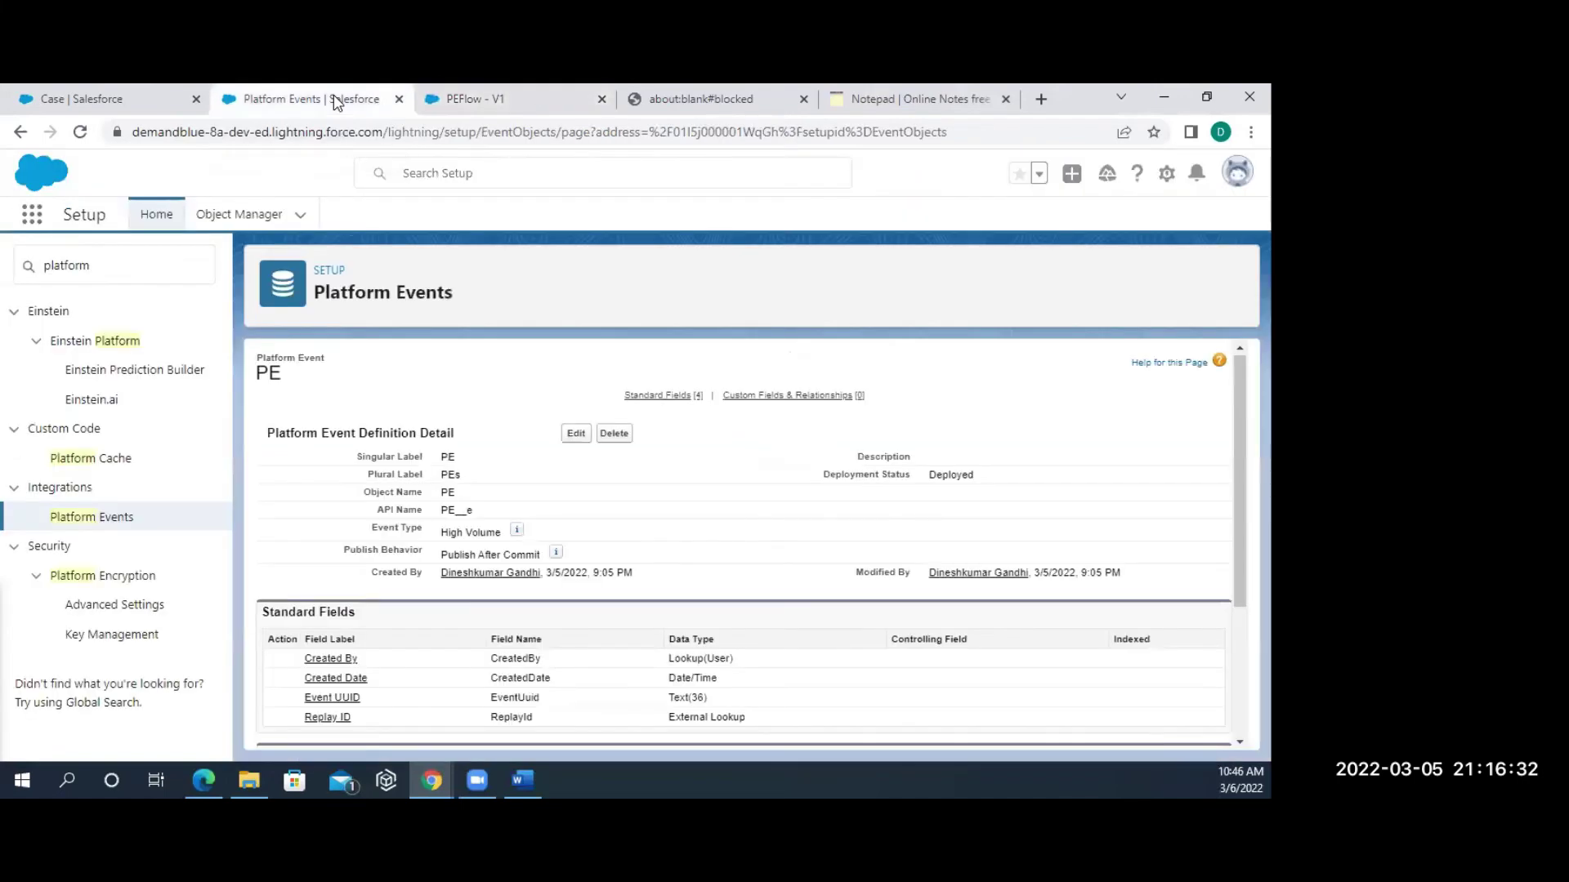
pyautogui.click(463, 101)
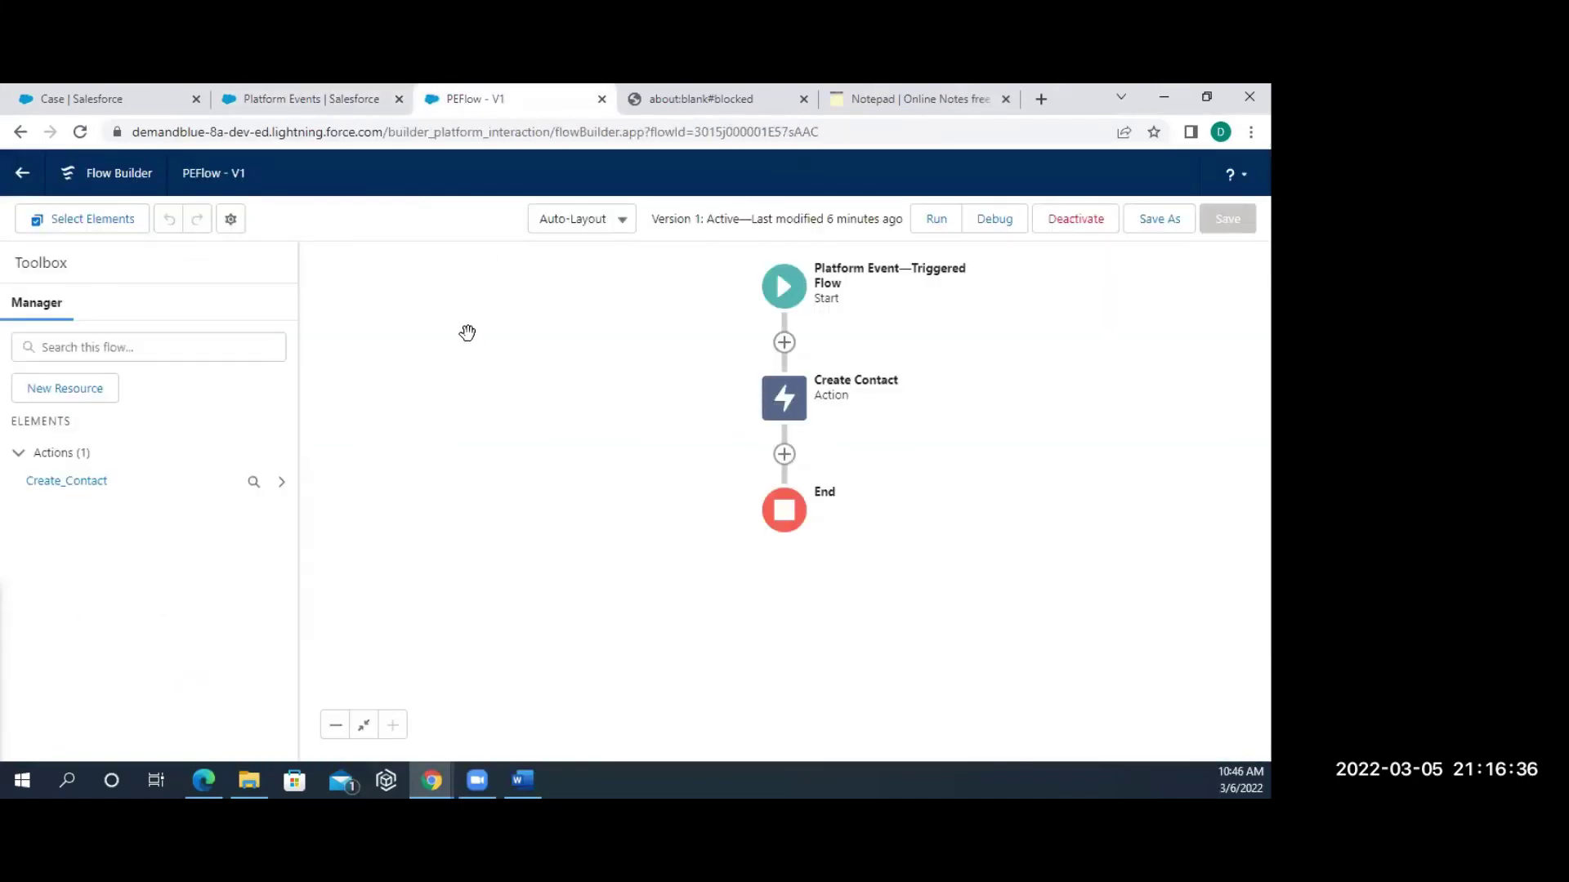
pyautogui.hotkey('alt', 'Tab')
pyautogui.click(414, 357)
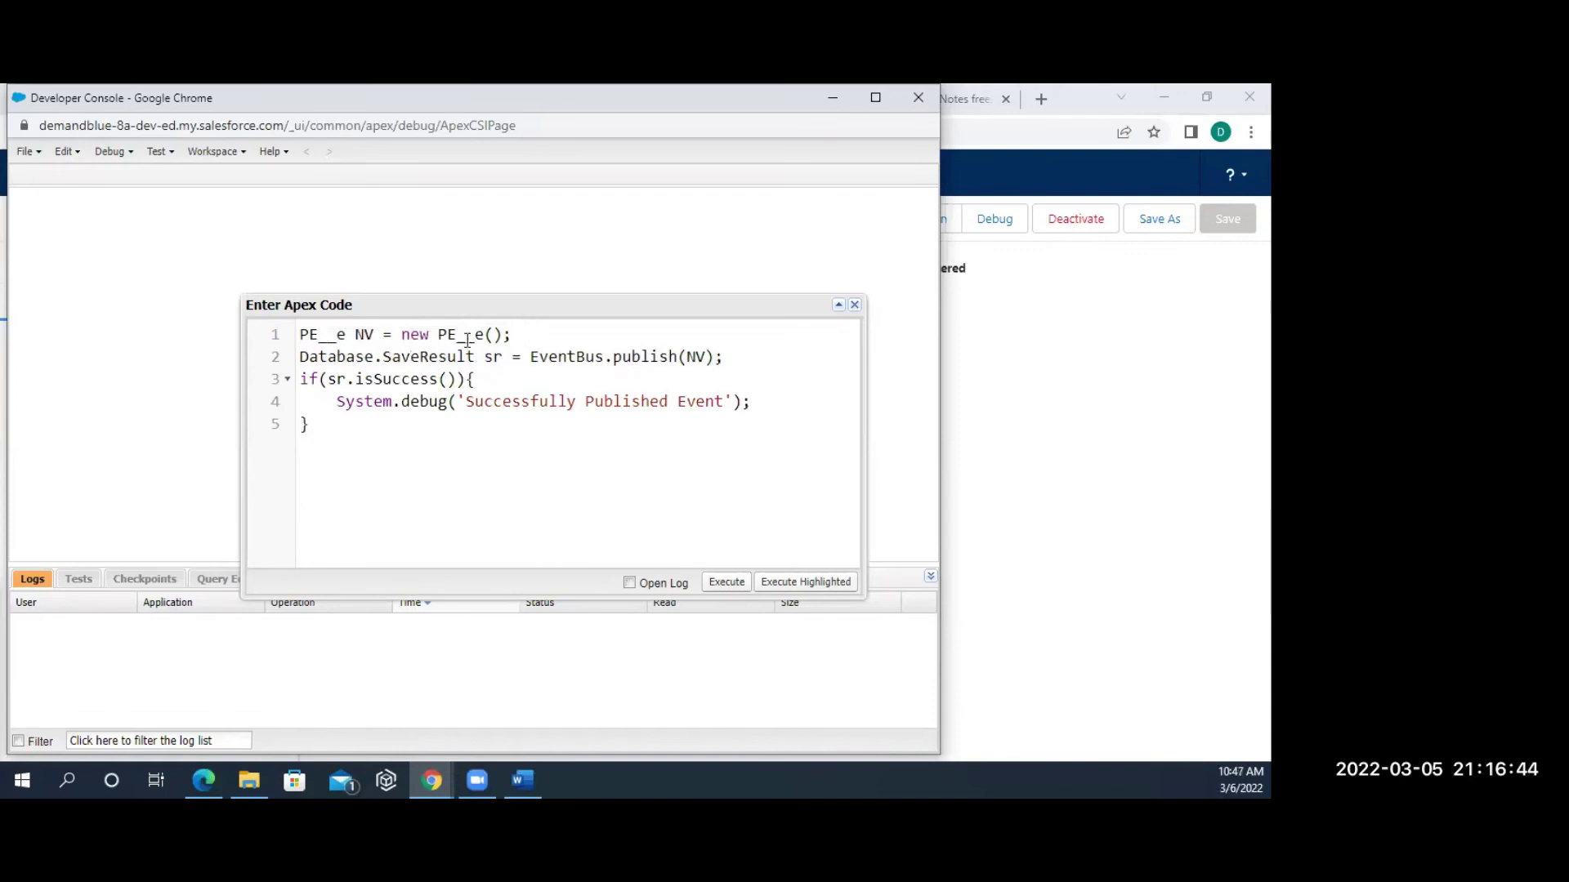
pyautogui.doubleClick(368, 333)
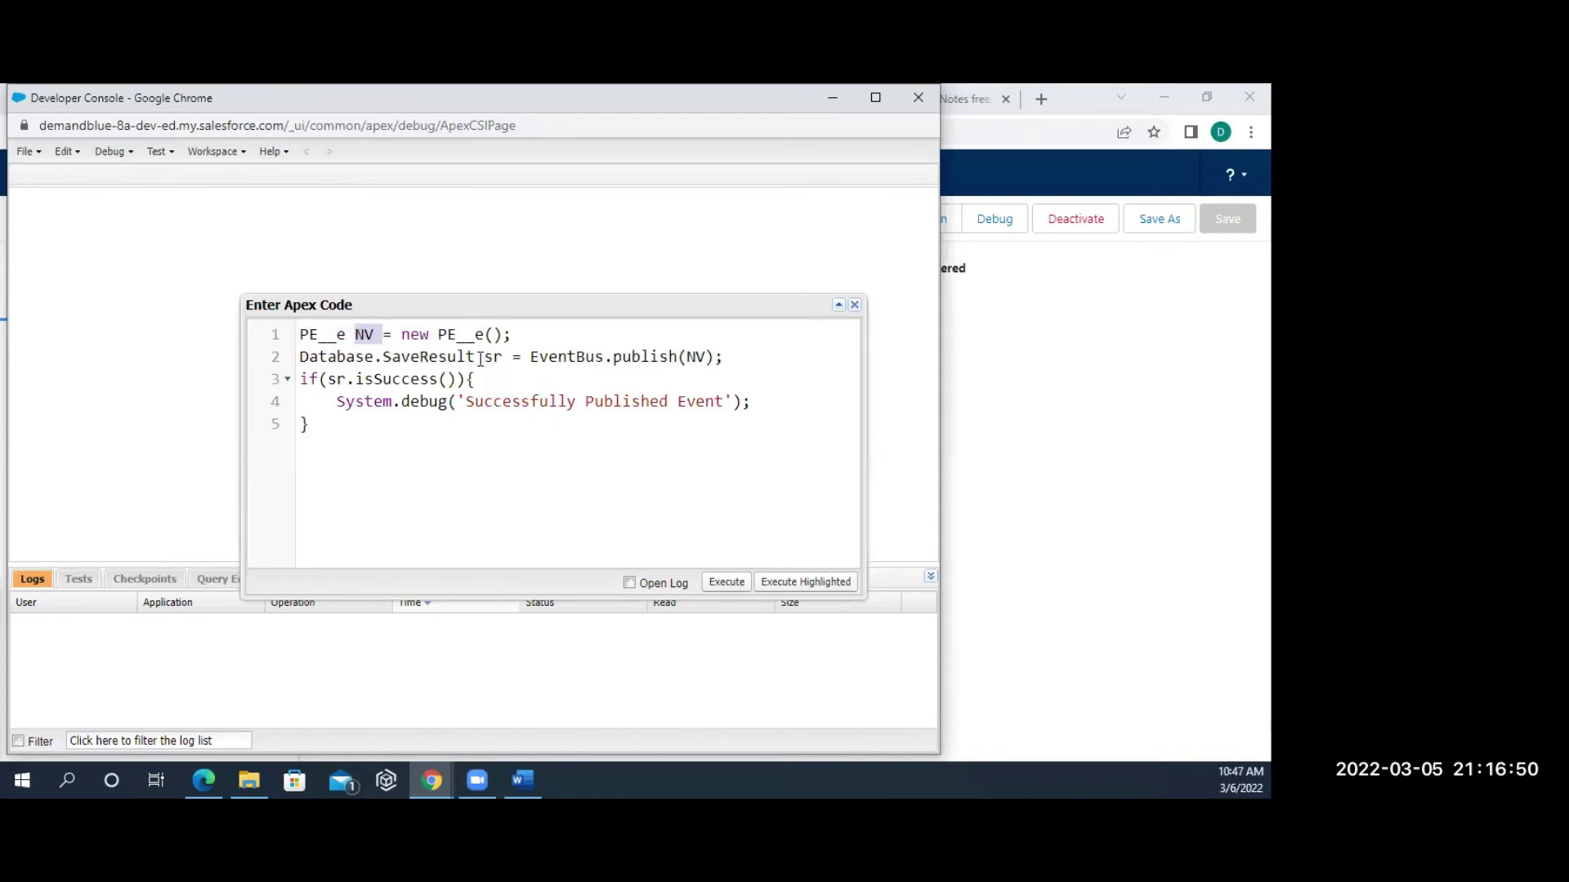
pyautogui.moveTo(530, 357); pyautogui.dragTo(679, 358)
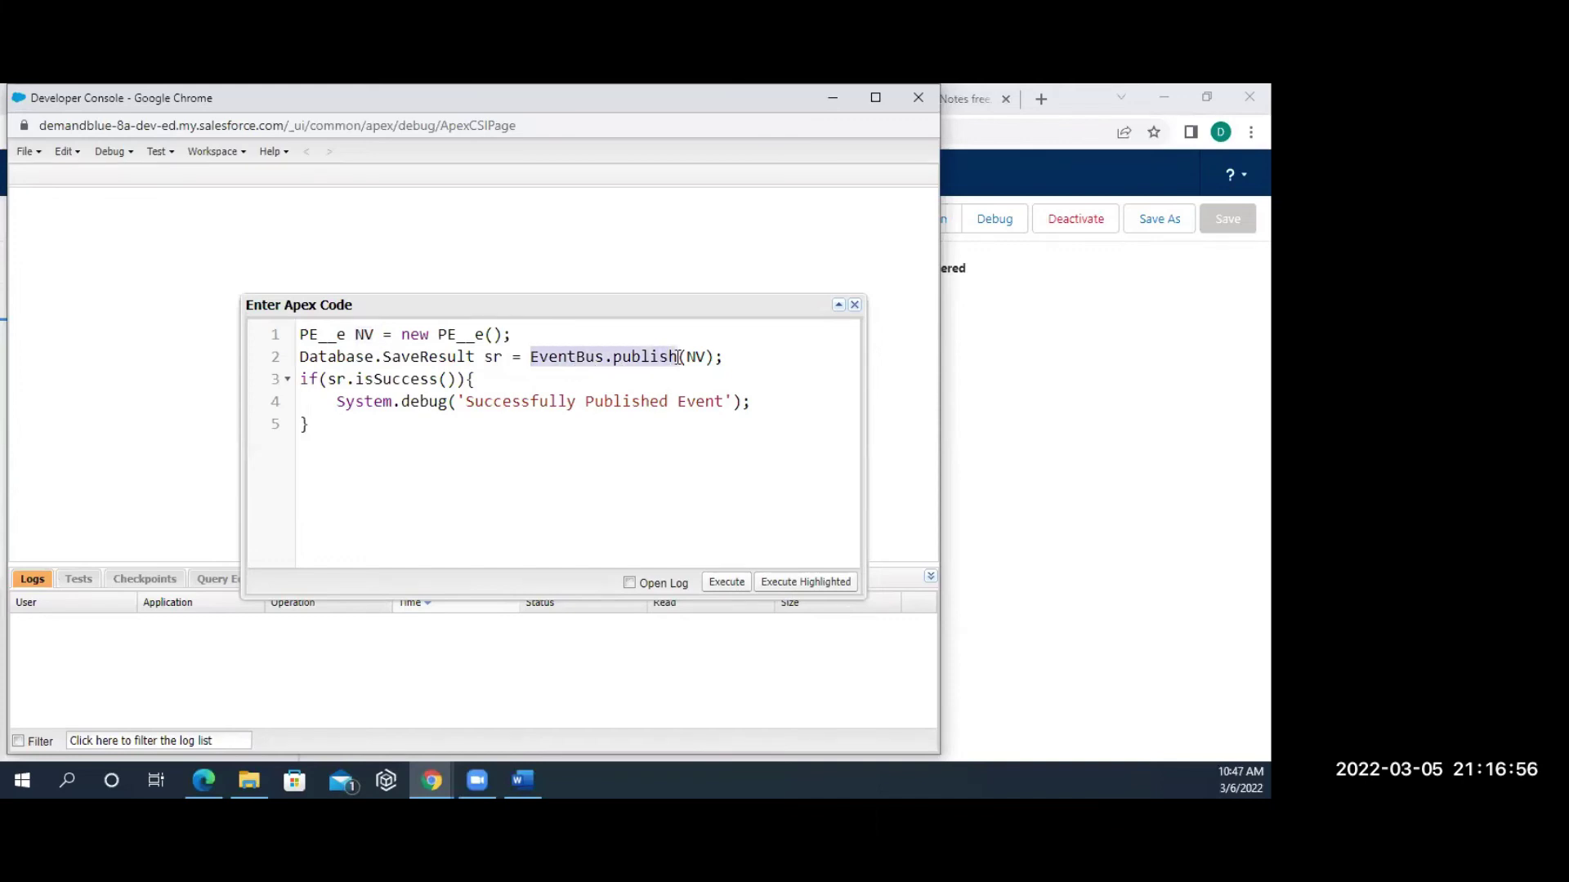
pyautogui.click(1030, 394)
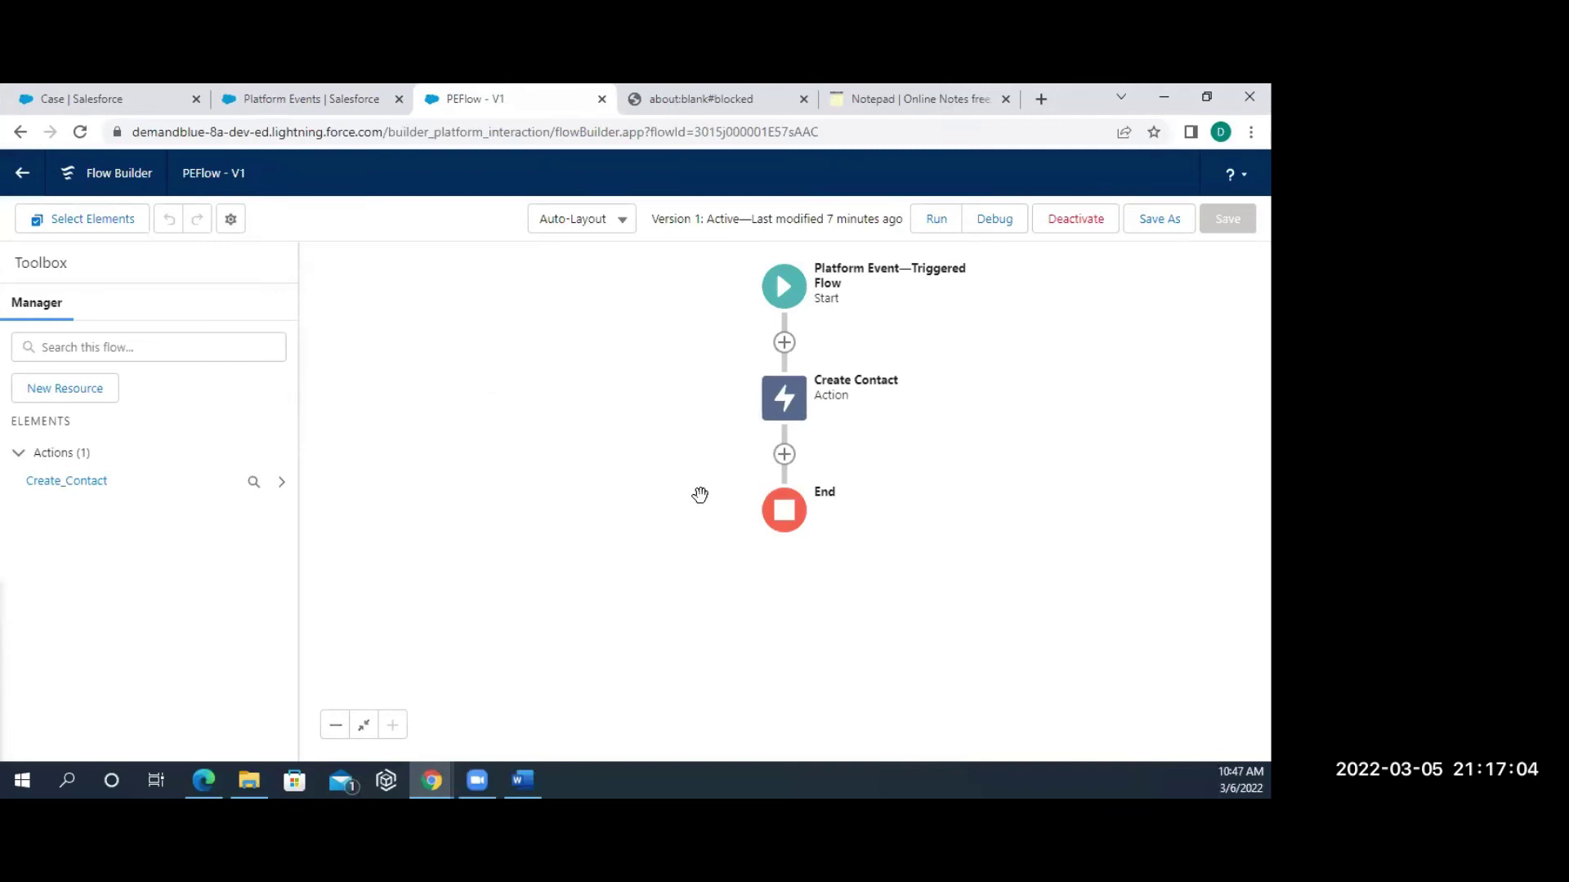
pyautogui.hotkey('alt', 'Tab')
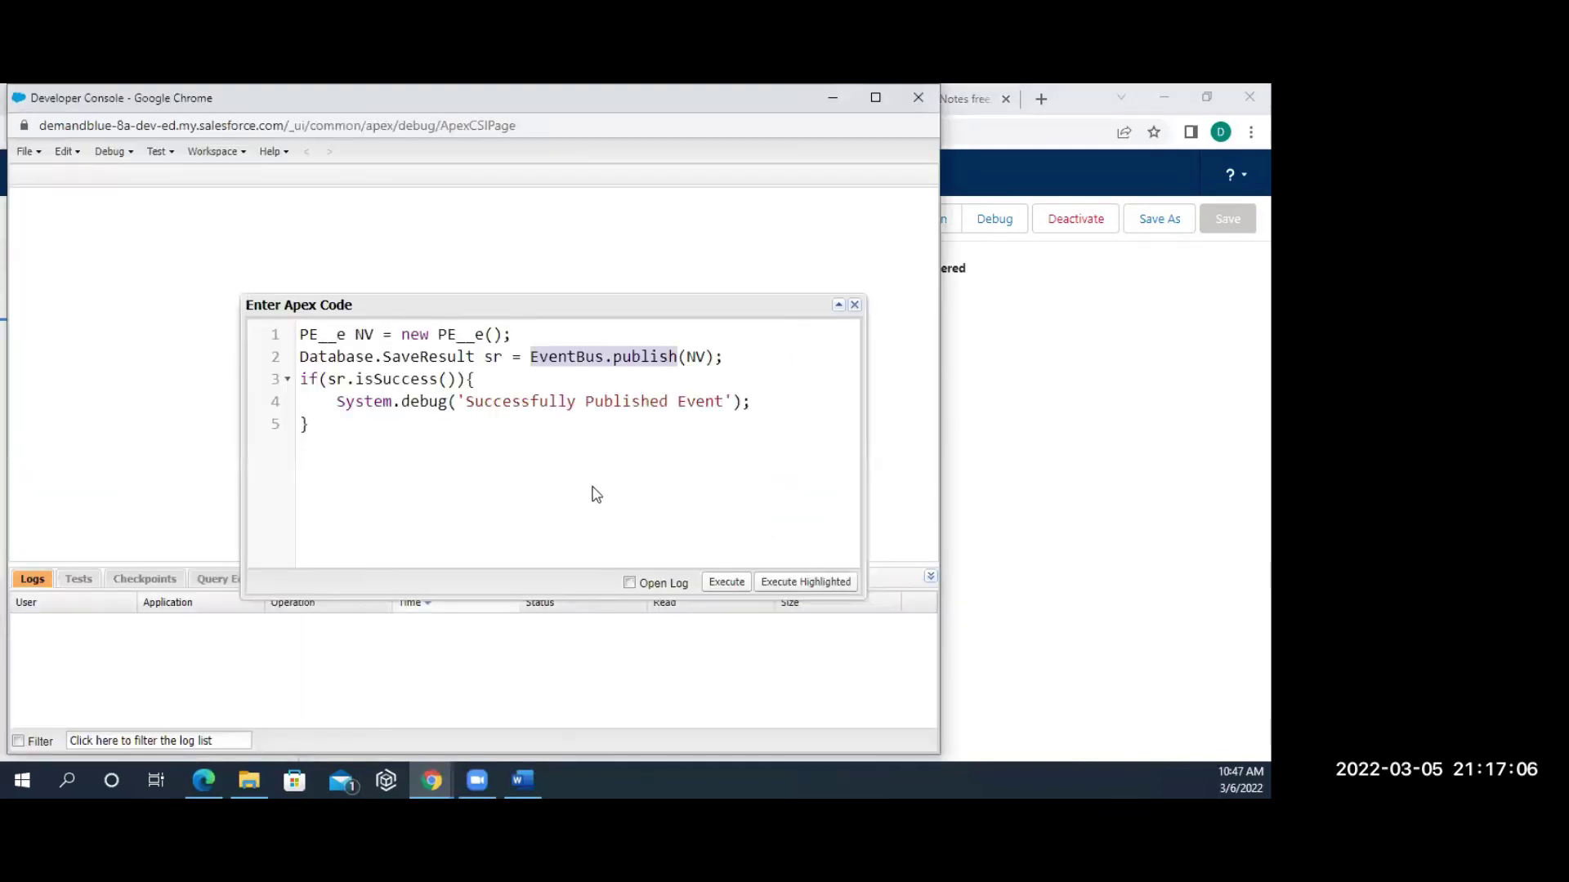
# Add the comment //Instance of th event on a new line above the PE__e NV declaration.
pyautogui.click(339, 421)
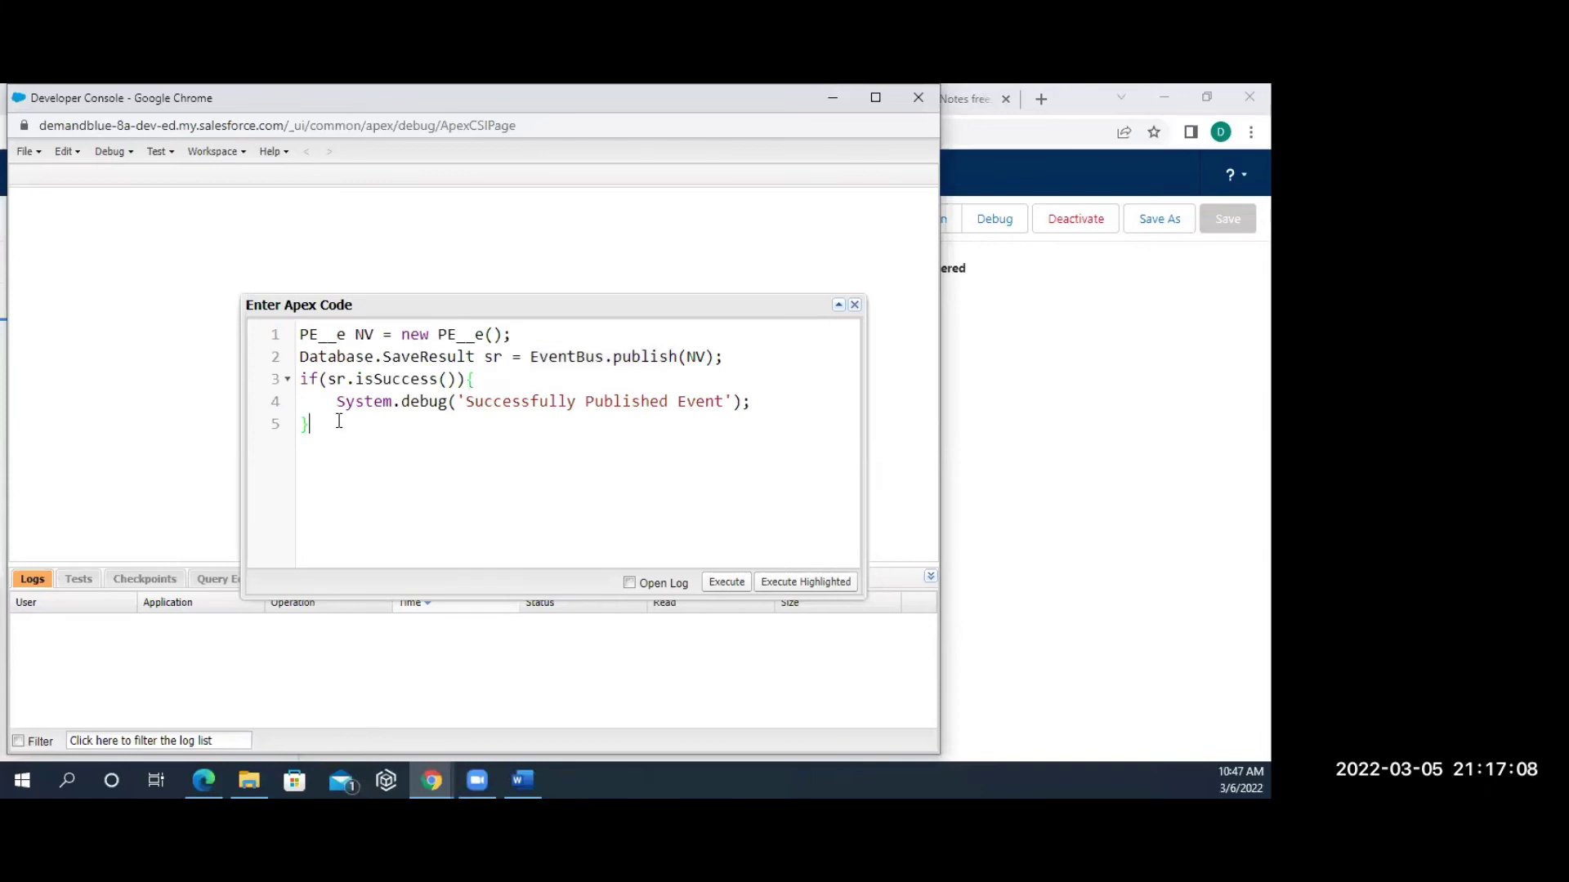
pyautogui.press('Up')
pyautogui.press('Up')
pyautogui.press('Left')
pyautogui.press('Return')
pyautogui.press('Return')
pyautogui.press('Up')
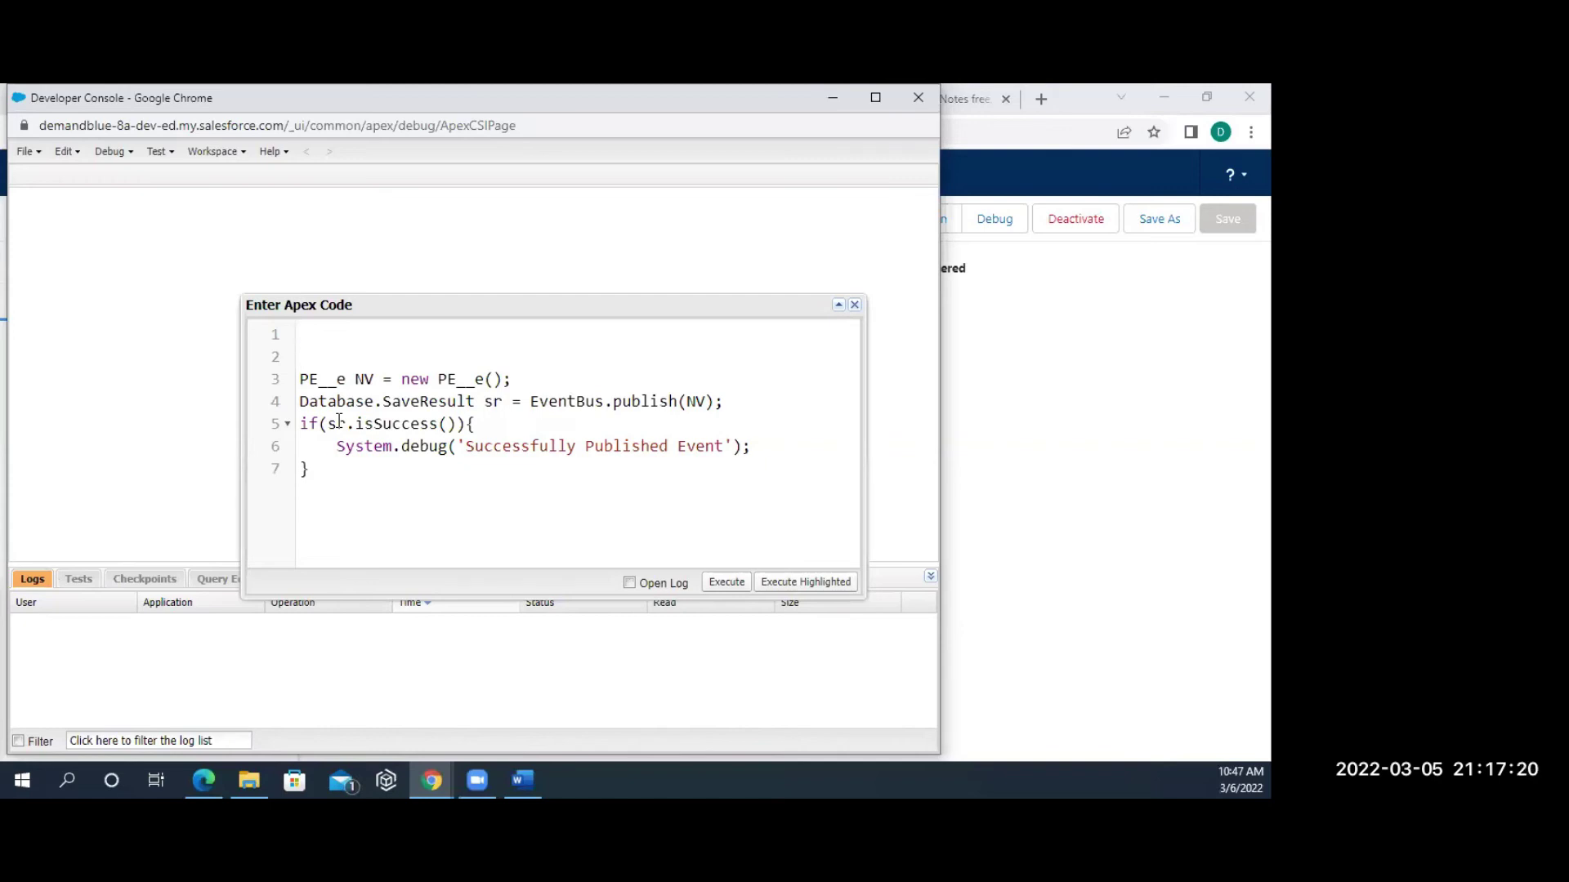
pyautogui.press('Delete')
pyautogui.write('//')
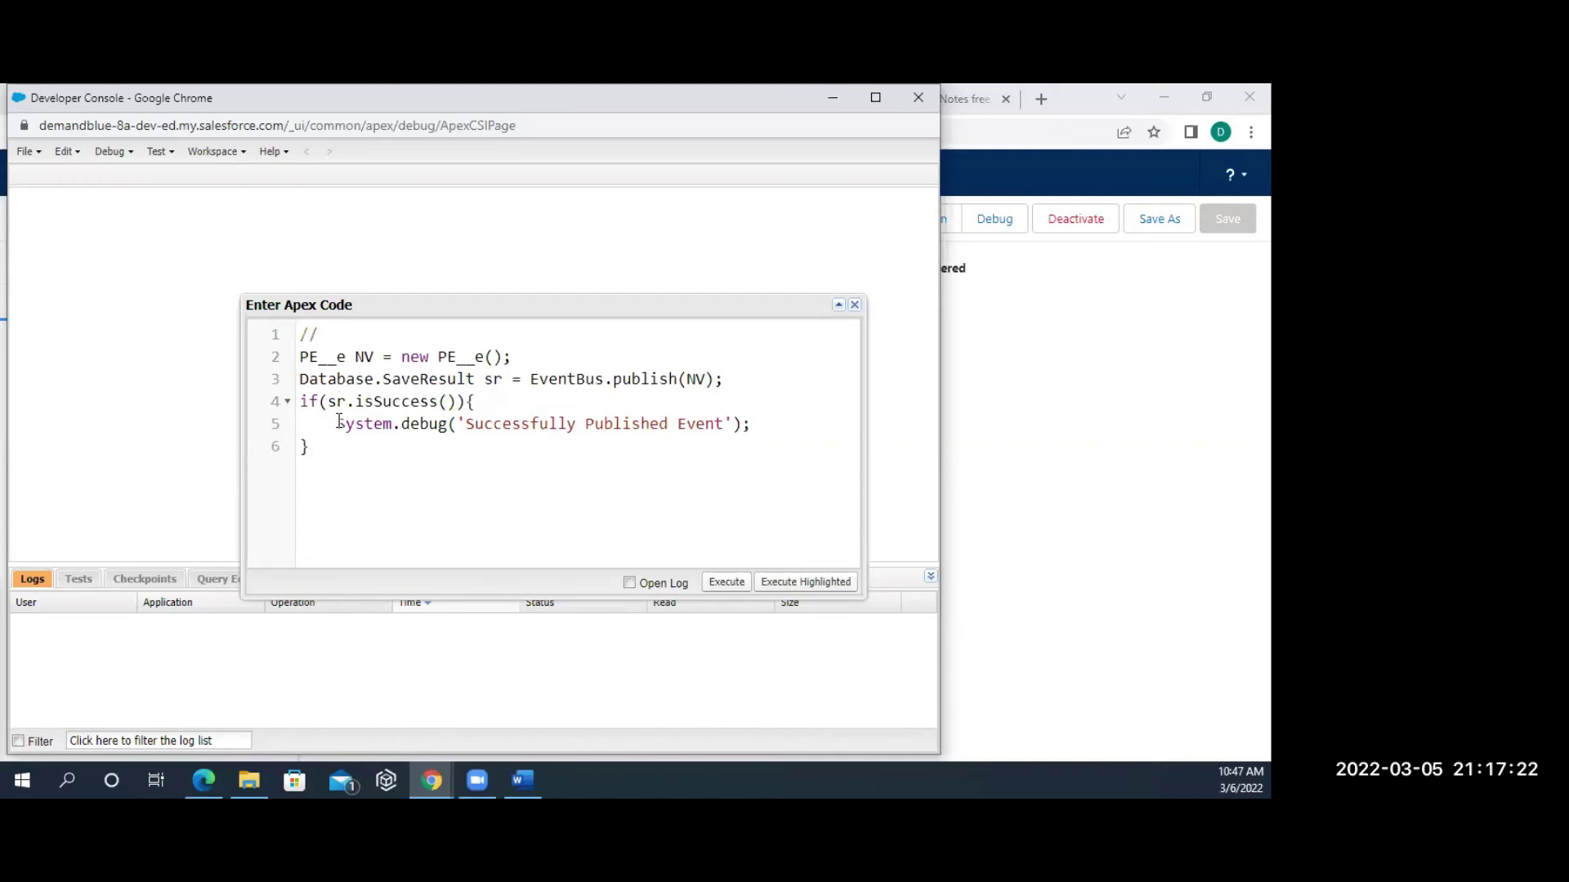
pyautogui.write('Instance of th event')
# Add the comment //method to publish events on a new line above the Database.SaveResult statement.
pyautogui.press('Down')
pyautogui.press('End')
pyautogui.press('Return')
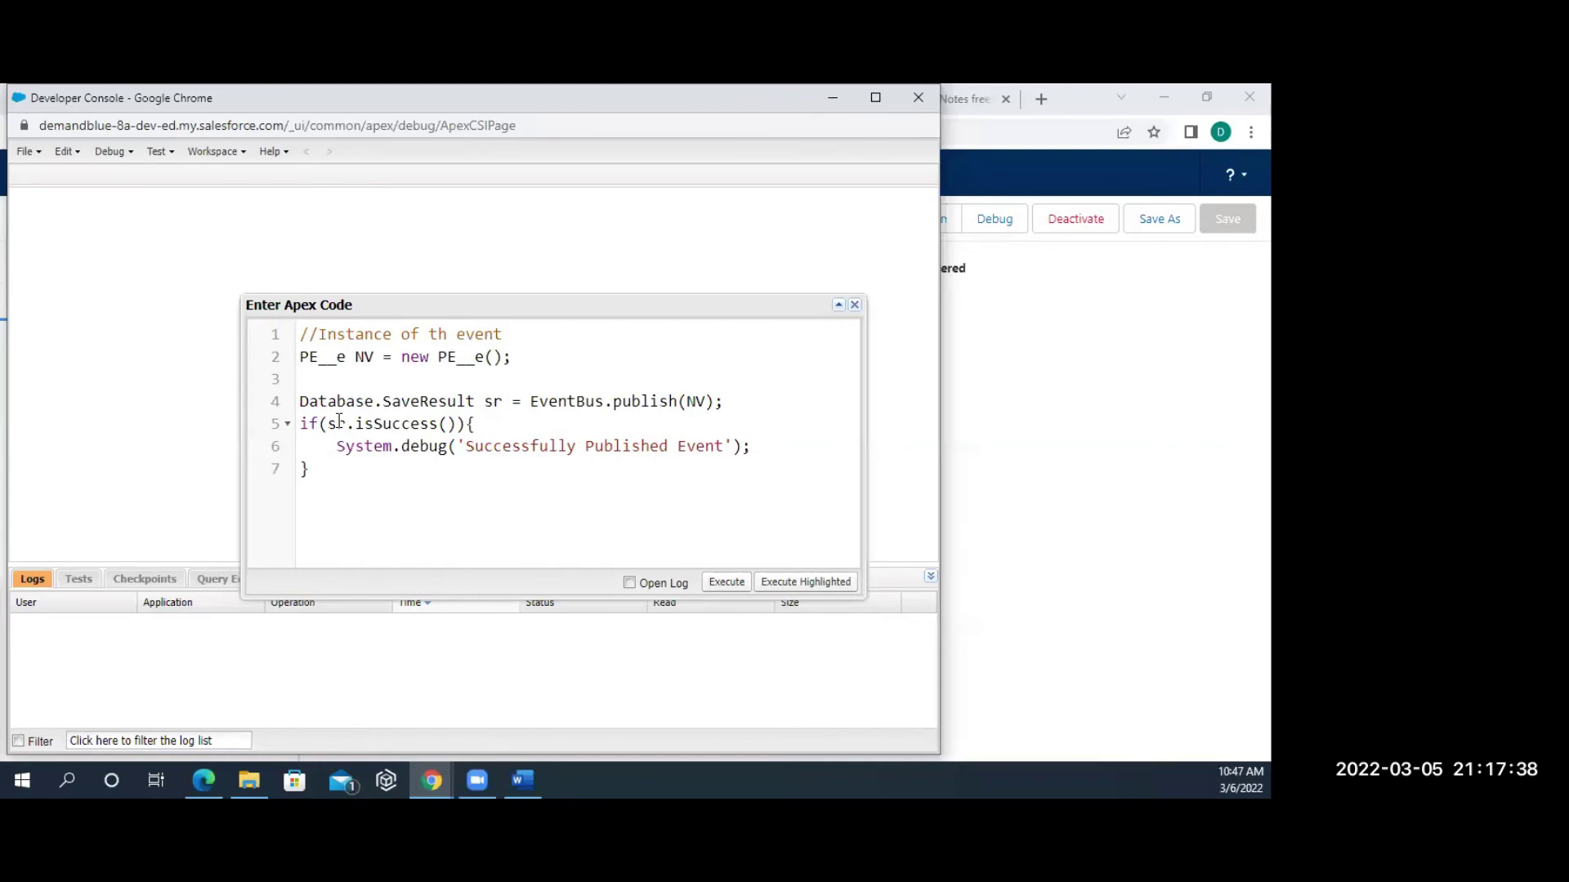
pyautogui.write('//method to publish')
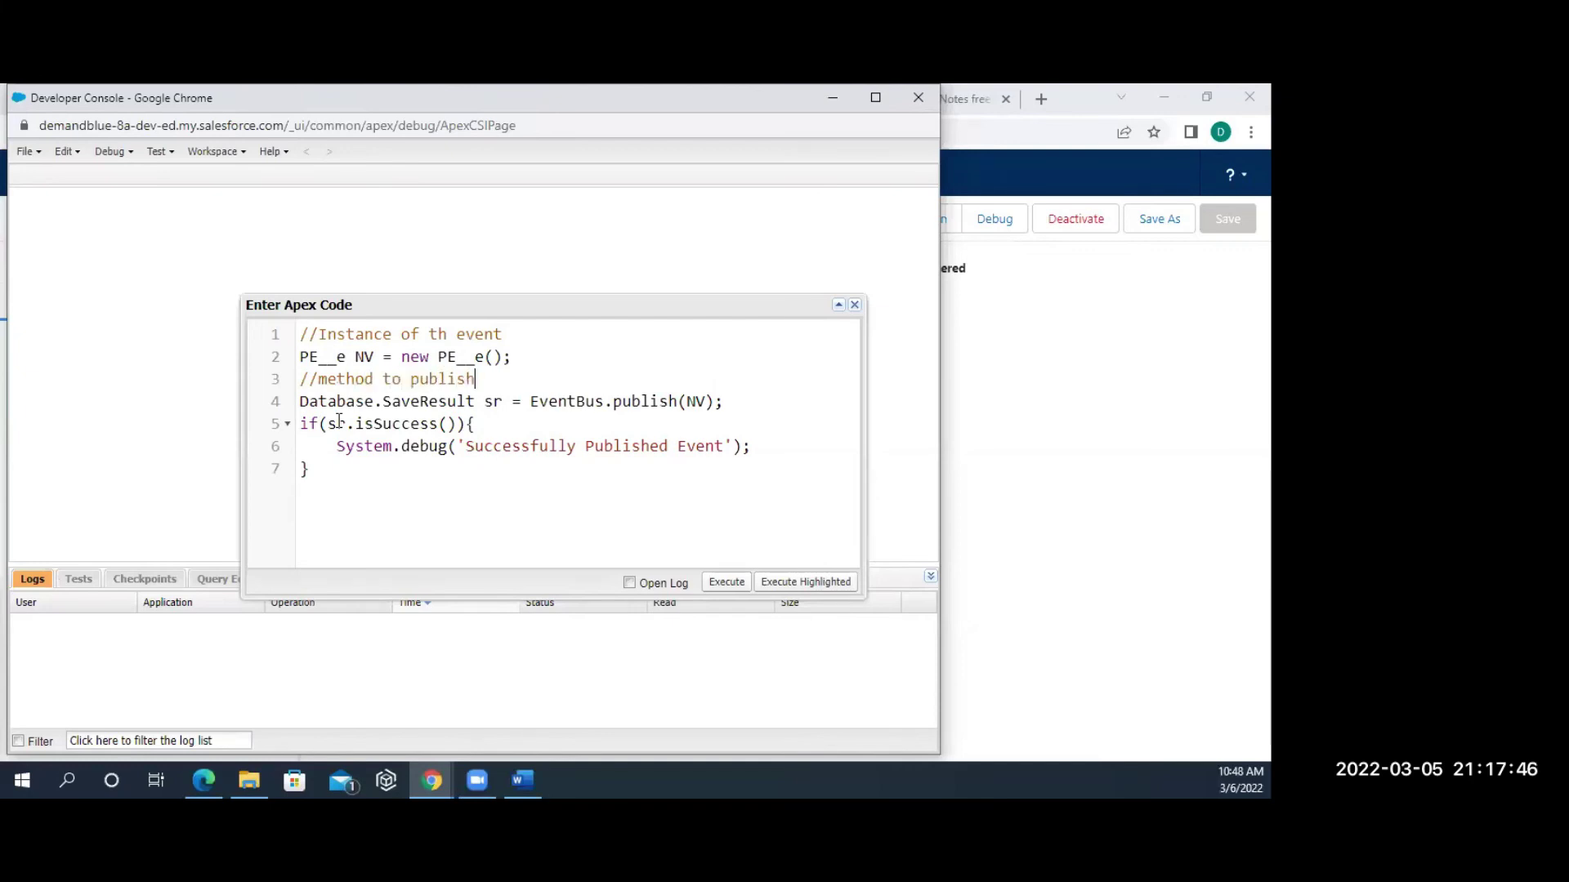
pyautogui.write(' events')
# Add the comment //inspect on a new line above the if(sr.isSuccess()) statement.
pyautogui.press('Down')
pyautogui.click(301, 424)
pyautogui.press('Return')
pyautogui.press('Up')
pyautogui.write('/')
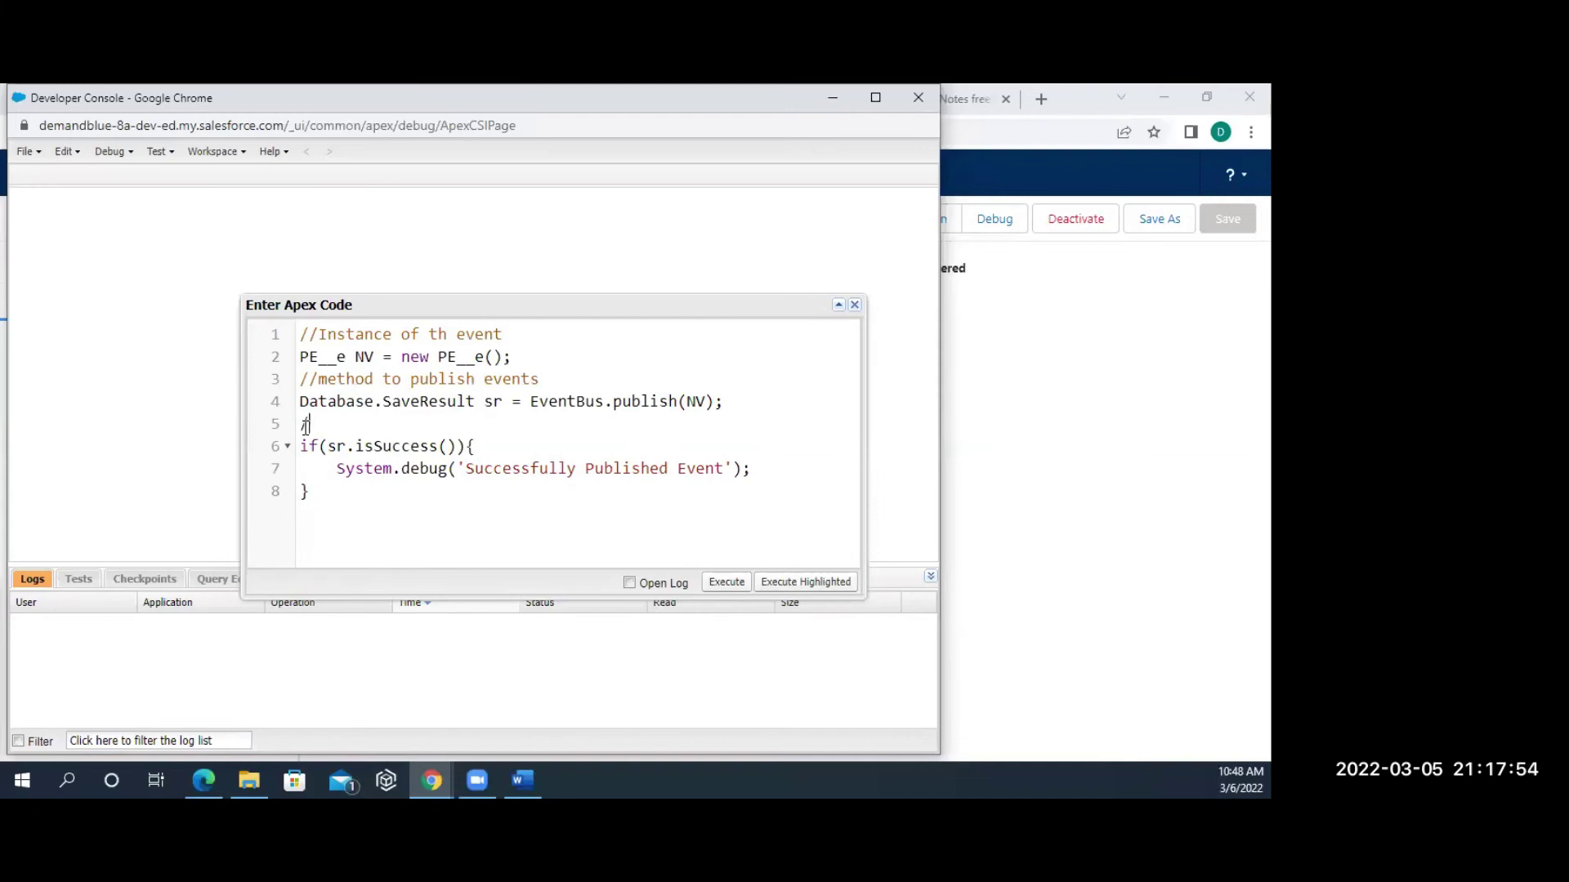
pyautogui.write('/inspect')
# Append an else{ } block to the closing brace of the if statement, with an empty line inside.
pyautogui.click(316, 491)
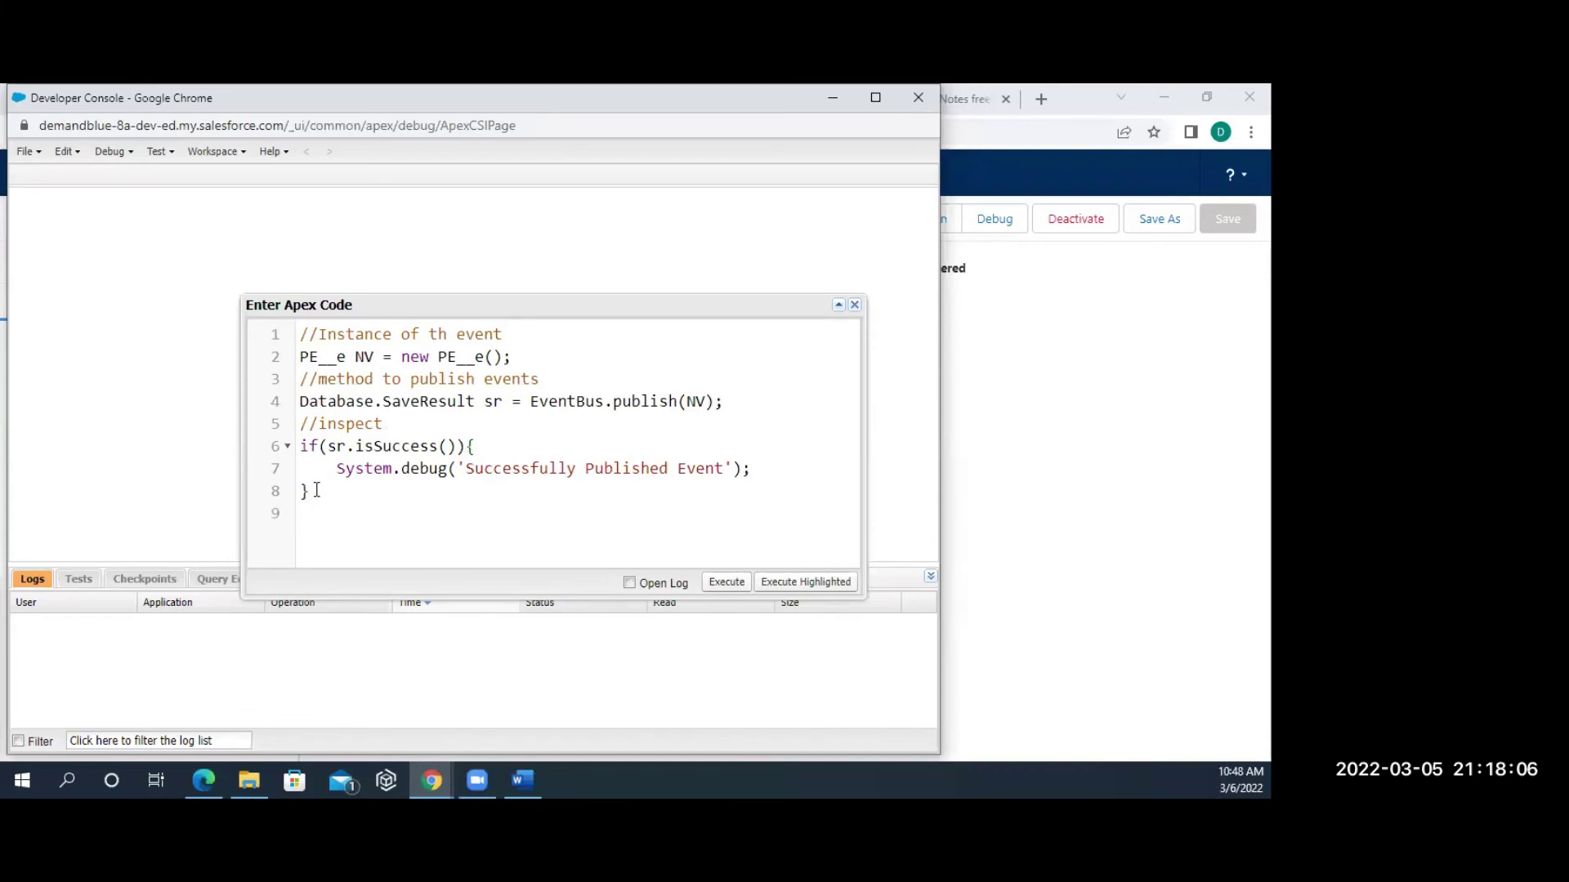
pyautogui.press('BackSpace')
pyautogui.write('else{}')
pyautogui.press('Return')
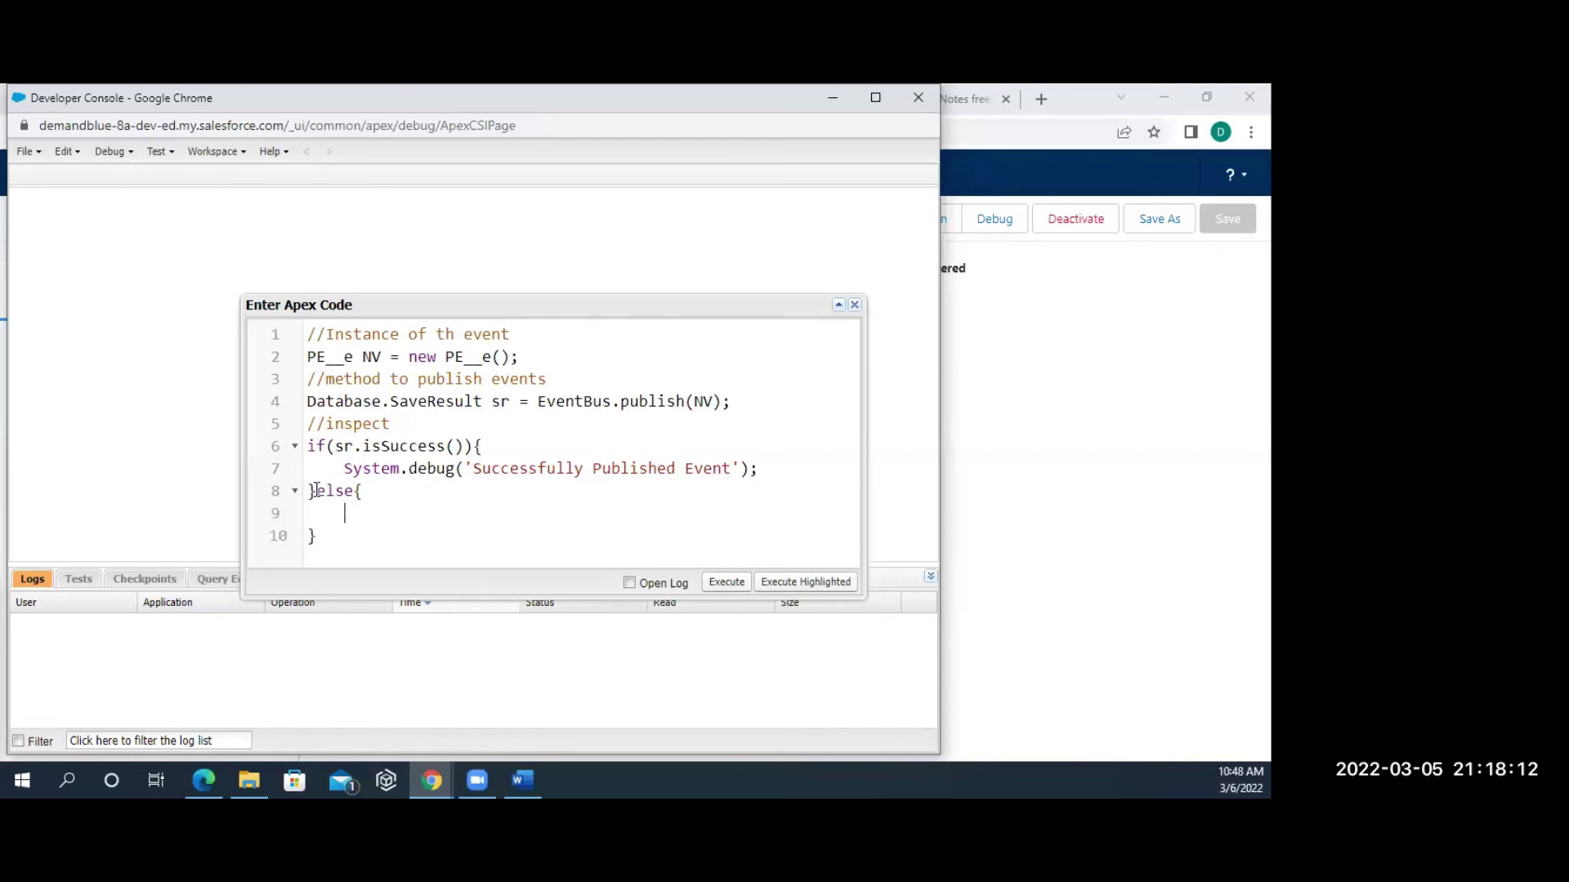
# Start a for loop with the type Database.Error inside the else block.
pyautogui.write('for(Database.')
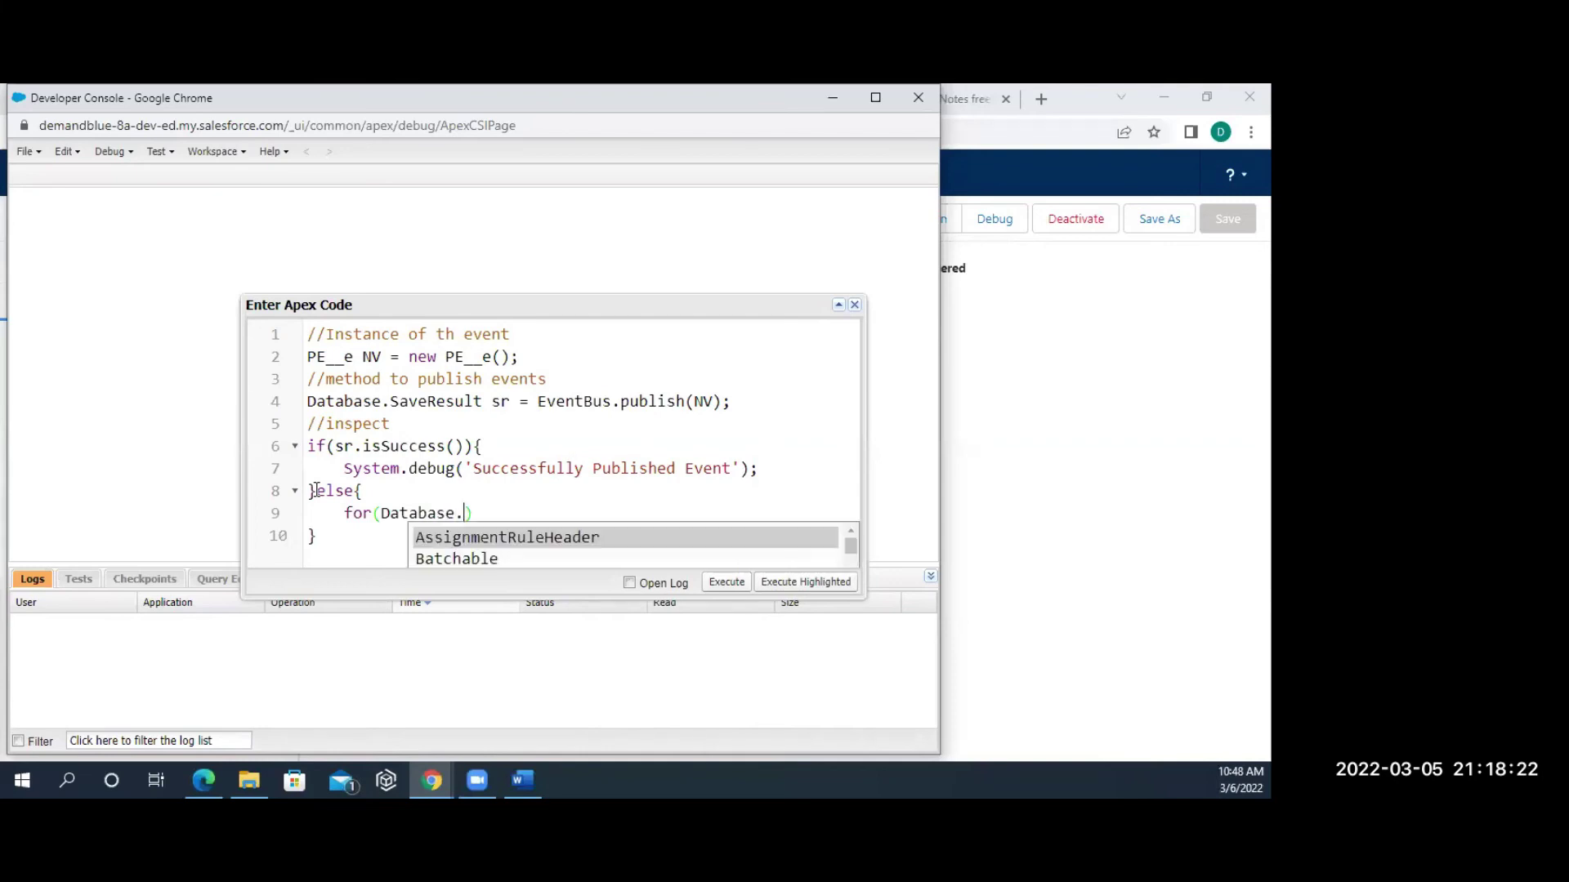
pyautogui.write('E')
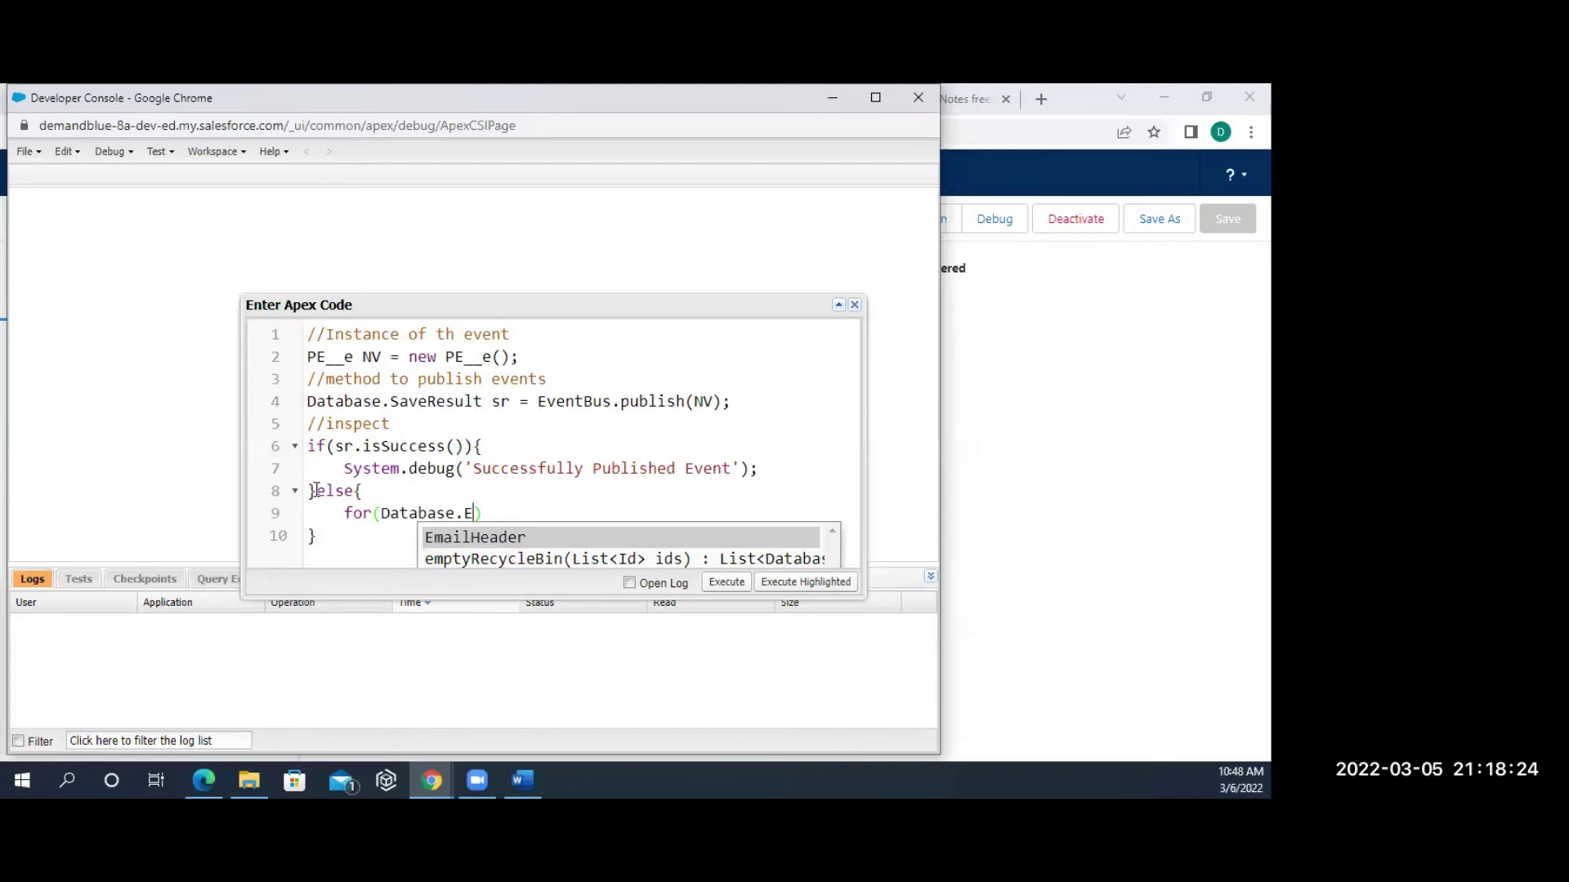
pyautogui.write('rr')
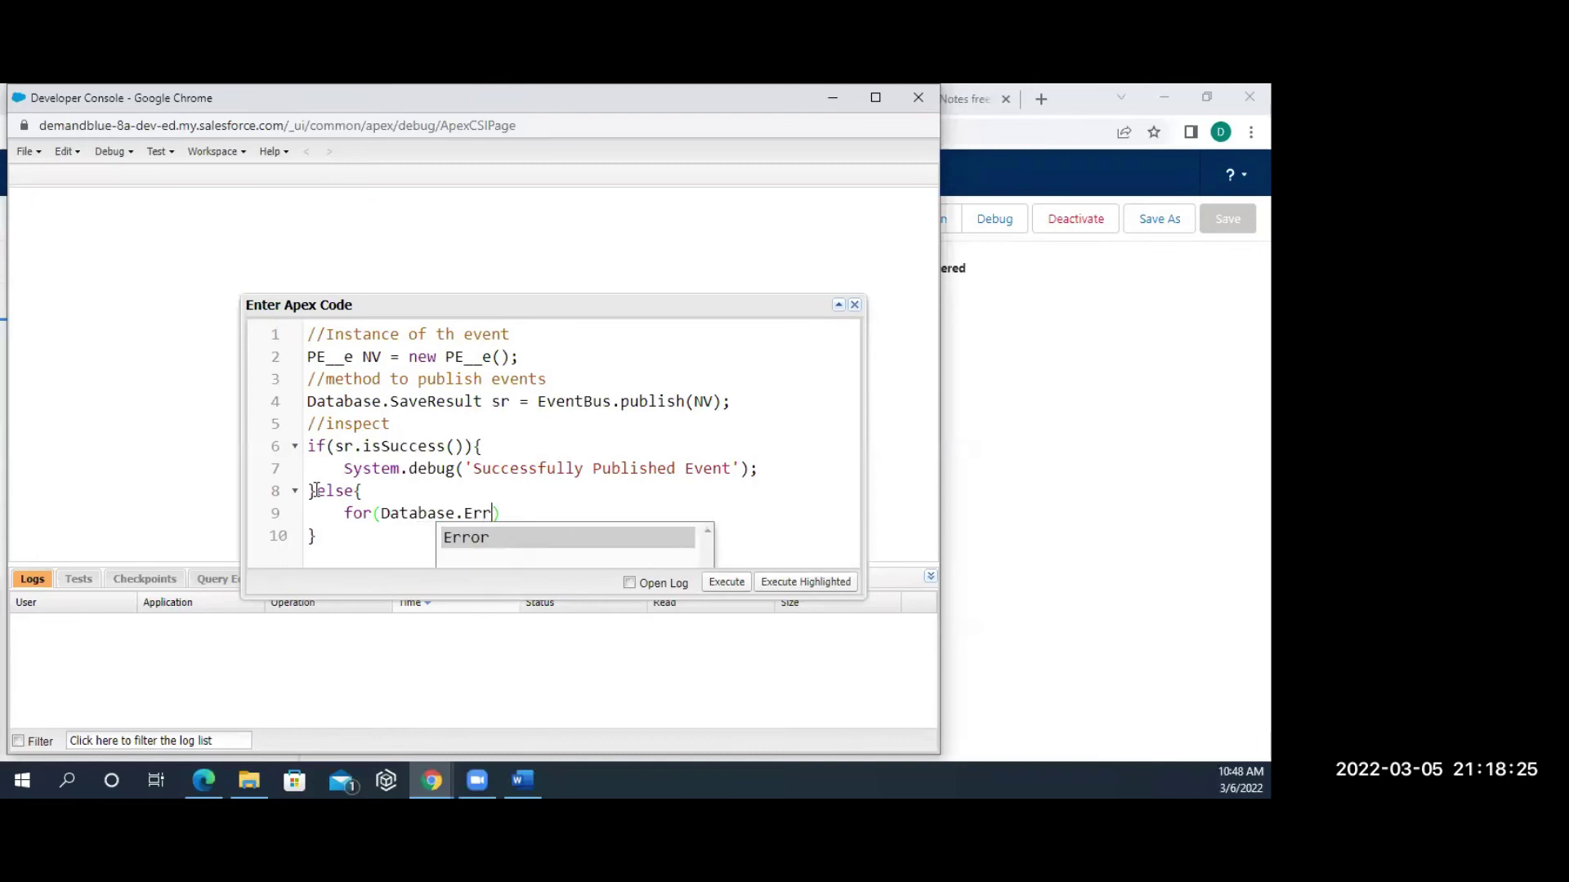
pyautogui.click(471, 537)
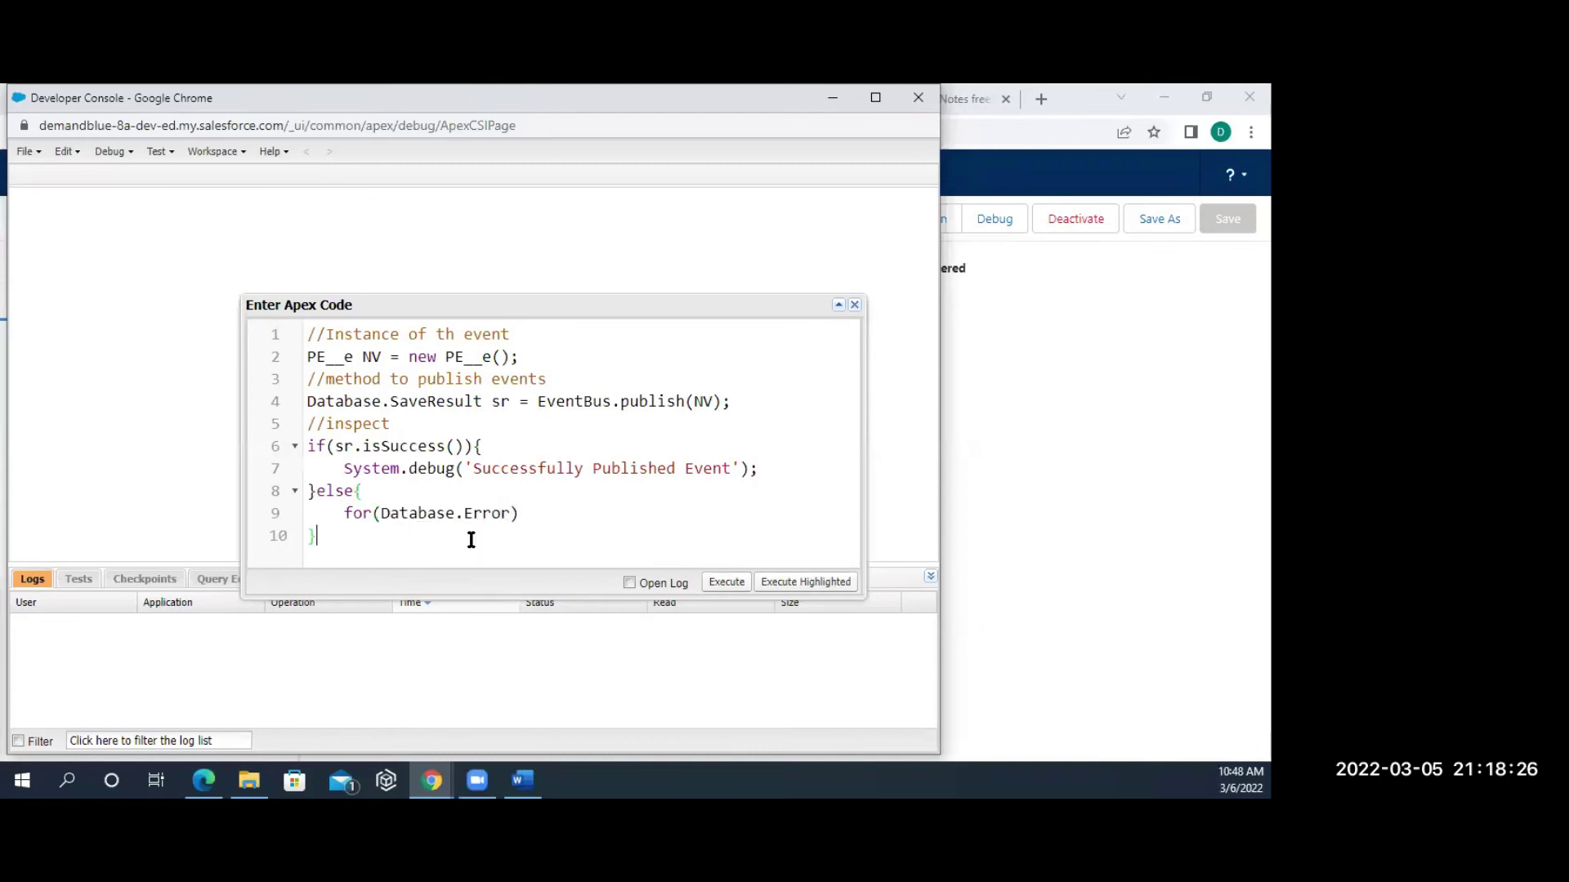
# Complete the for loop header as for(Database.Error err:sr.getErrors()) and add an opening and closing brace after it.
pyautogui.click(517, 512)
pyautogui.write('er')
pyautogui.write('r')
pyautogui.write(':')
pyautogui.write('dr')
pyautogui.press('BackSpace')
pyautogui.press('BackSpace')
pyautogui.write('sr.')
pyautogui.press('BackSpace')
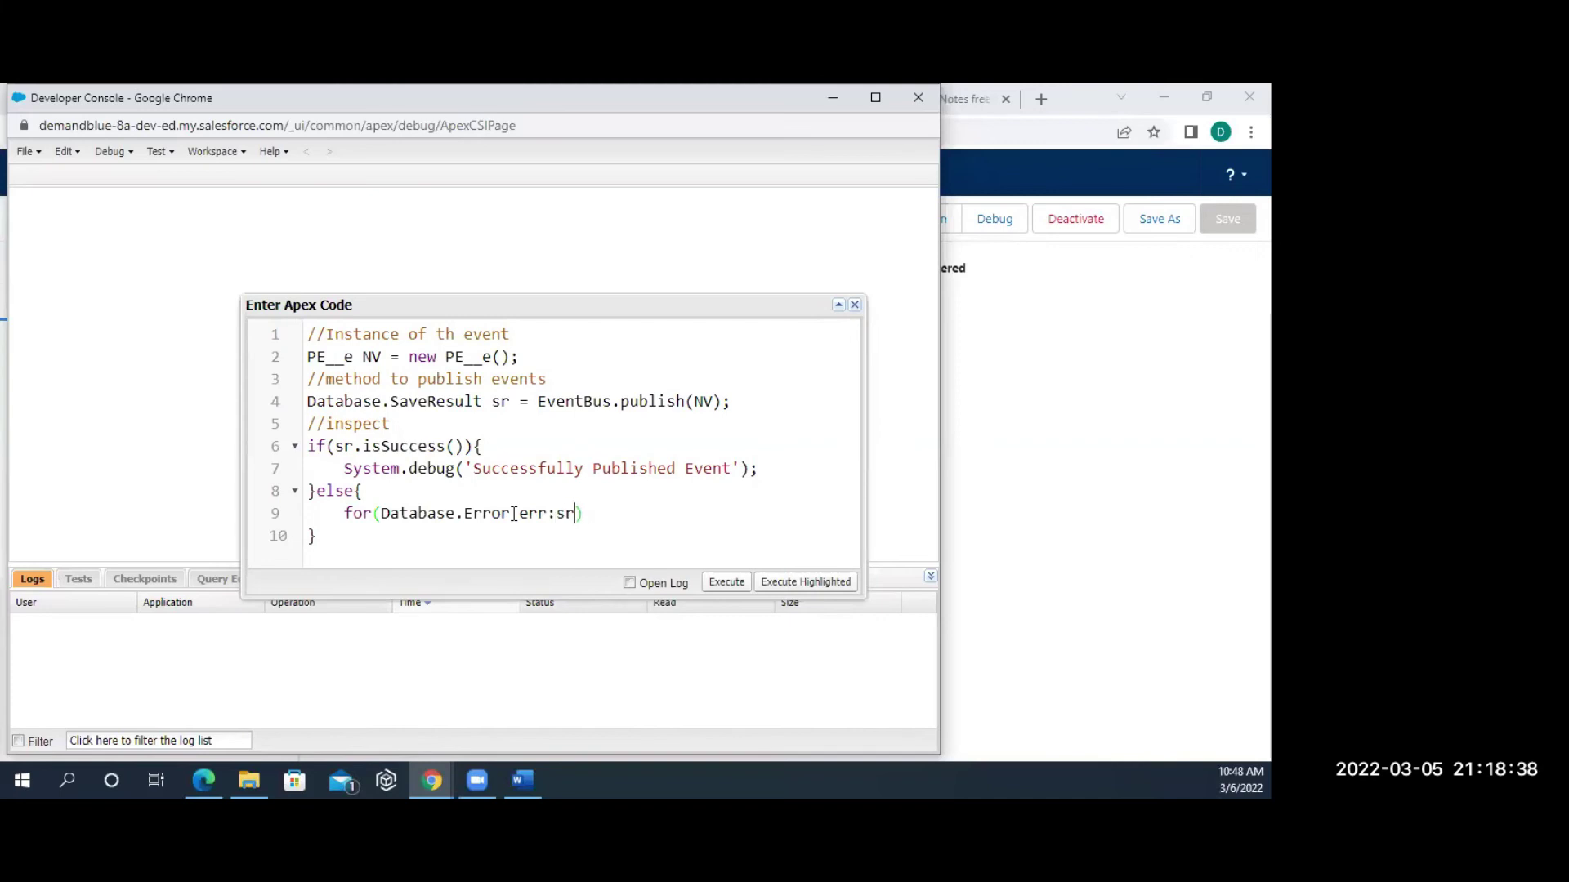
pyautogui.write('.get')
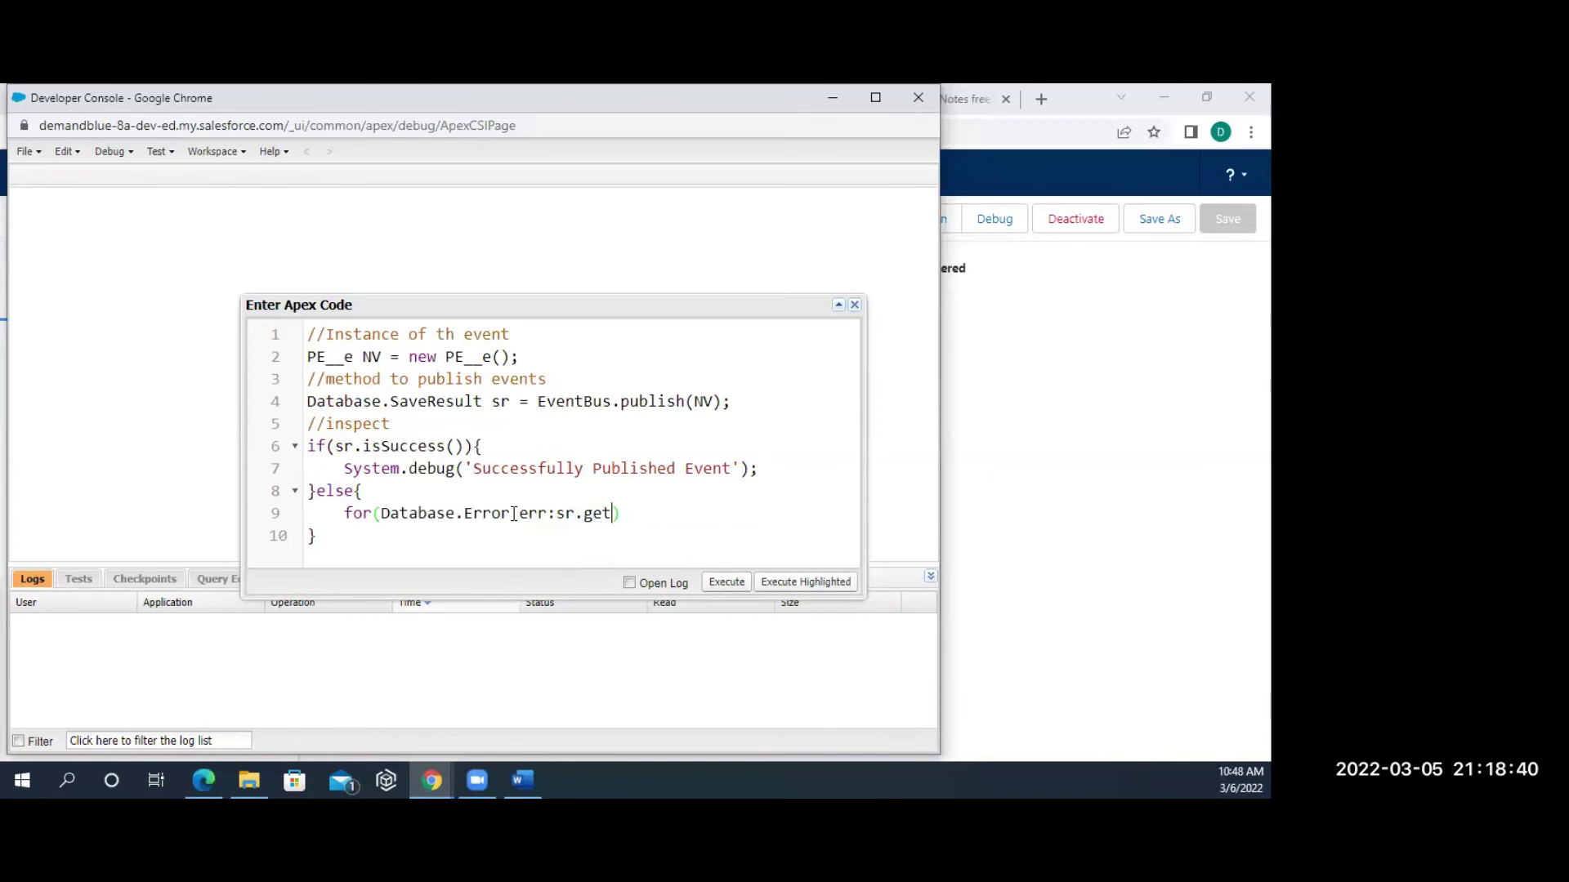
pyautogui.write('Erroe')
pyautogui.press('BackSpace')
pyautogui.write('rrors()){}')
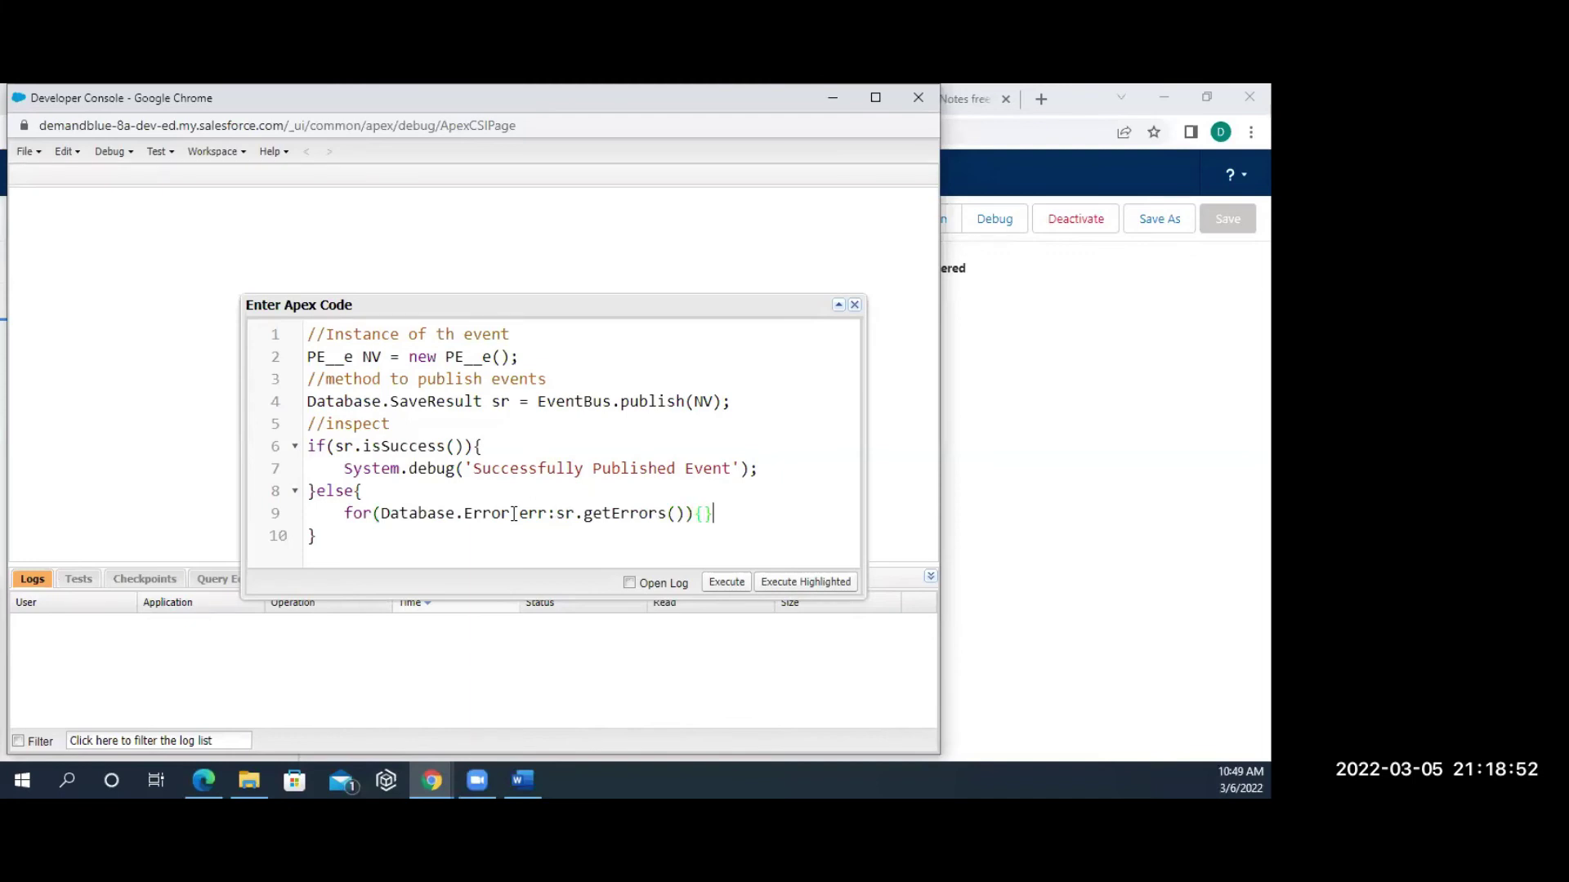
# On a new line inside the for loop, start the statement System.debug('Error' + err.getStatusCode.
pyautogui.press('Left')
pyautogui.press('Return')
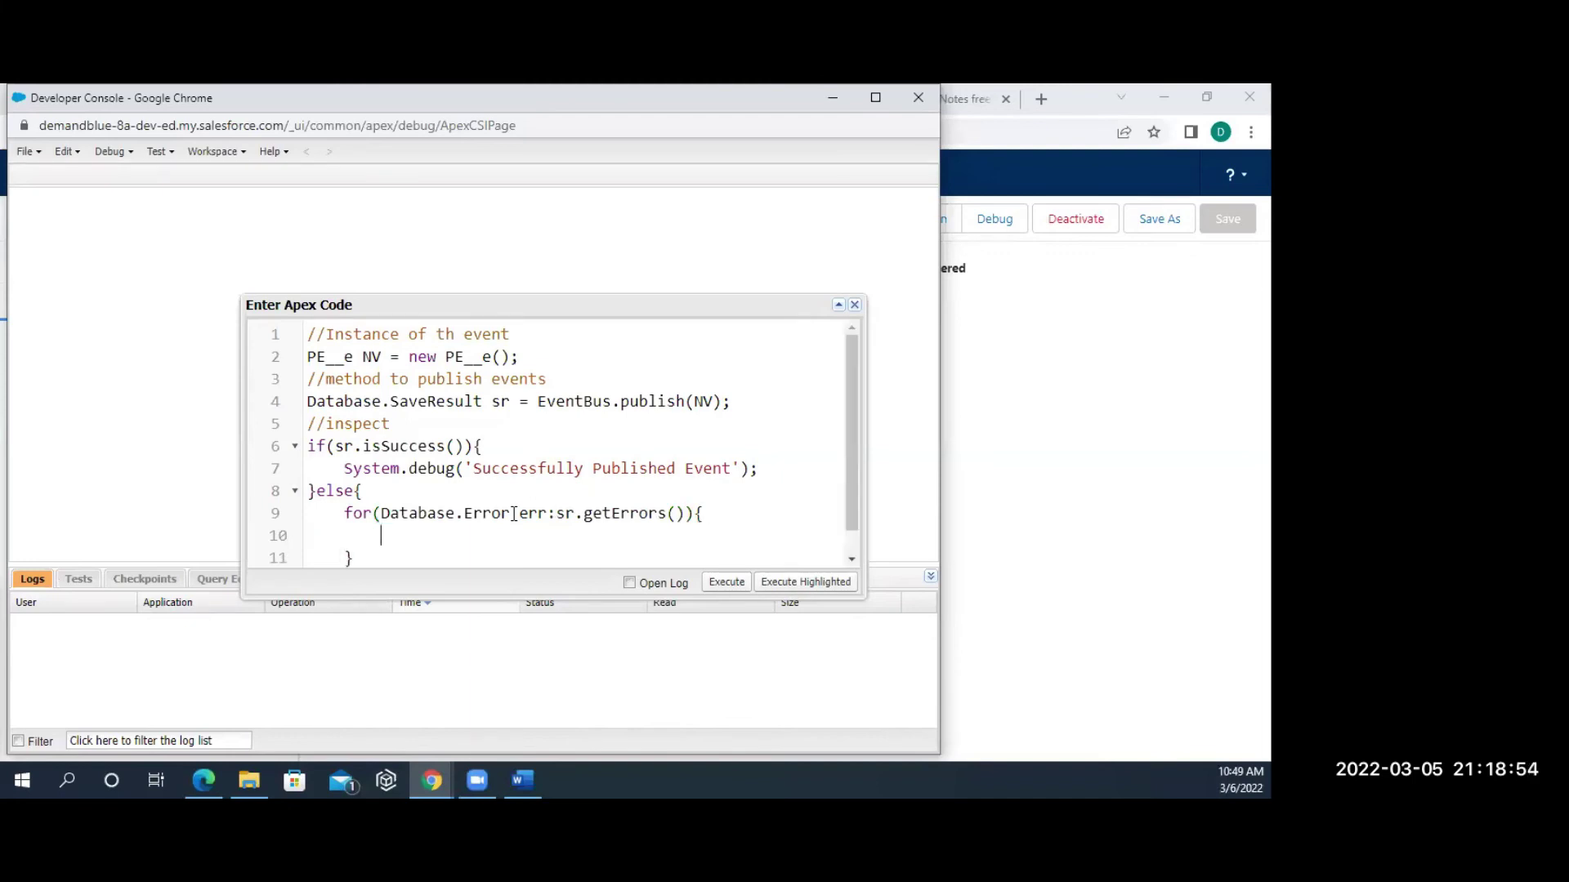
pyautogui.write('System.debug')
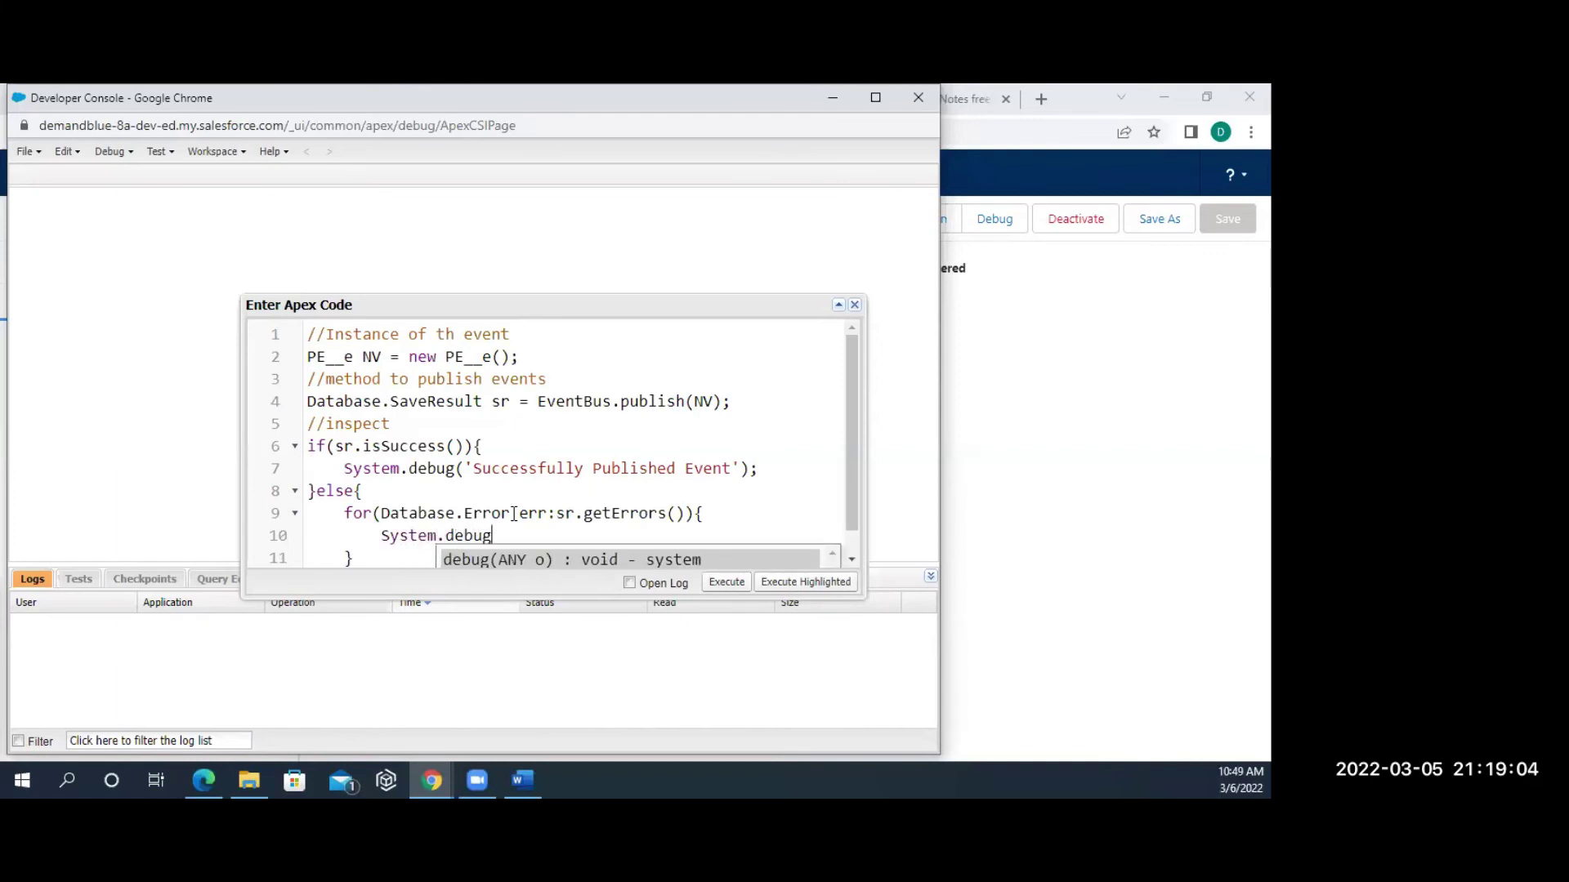
pyautogui.write('(')
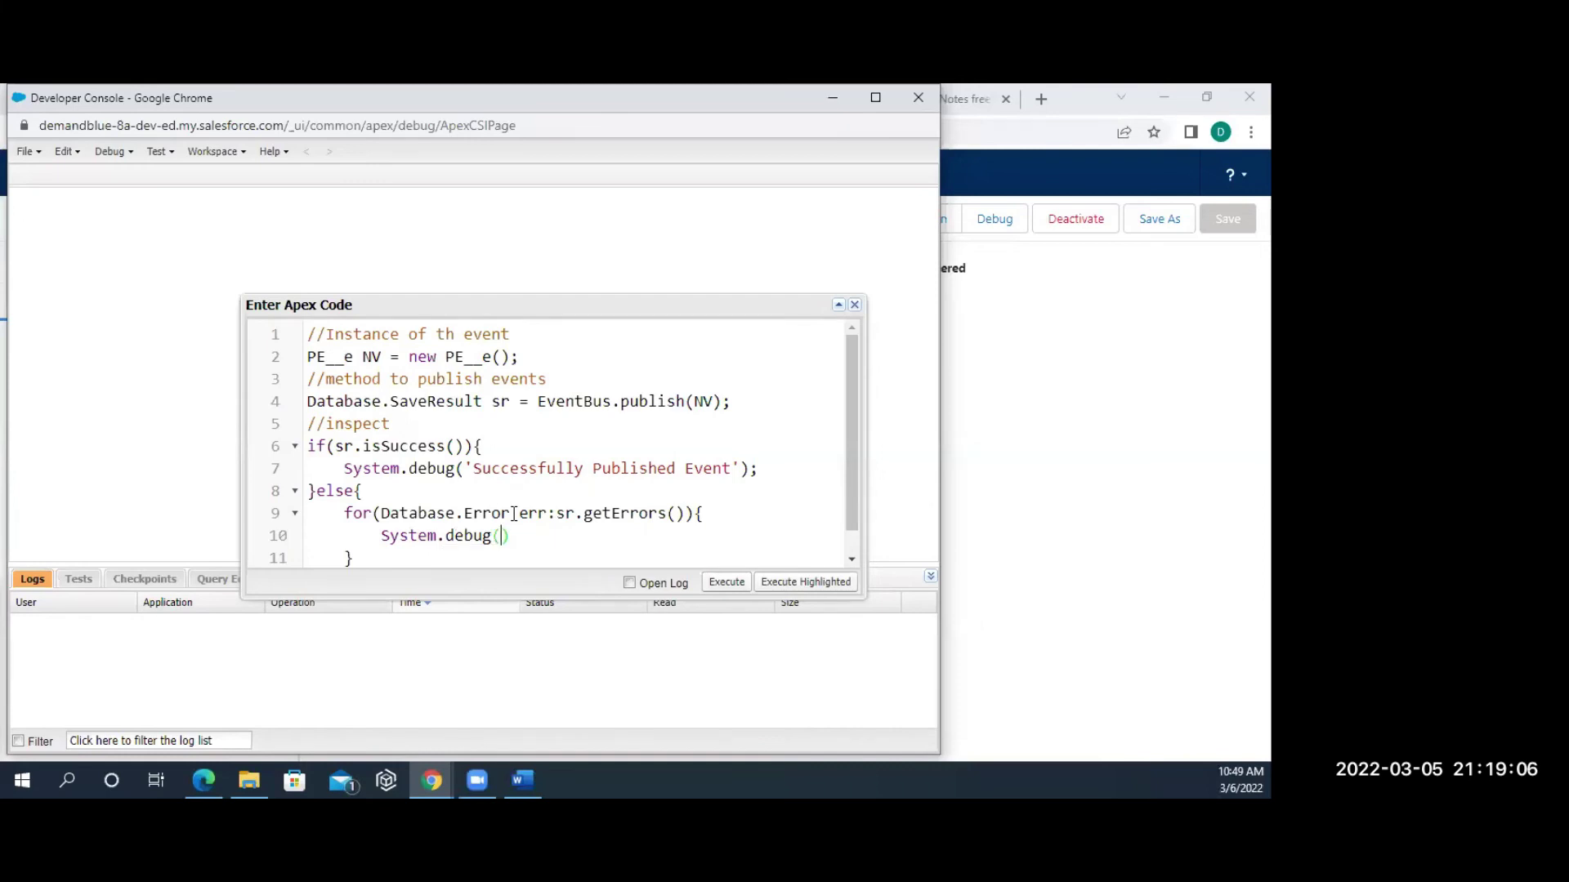
pyautogui.write("'")
pyautogui.press('BackSpace')
pyautogui.write("'")
pyautogui.write('Error')
pyautogui.write('+')
pyautogui.write(' err')
pyautogui.write('.get')
pyautogui.write('Sts')
pyautogui.write('a')
pyautogui.write('tus')
pyautogui.write('Code')
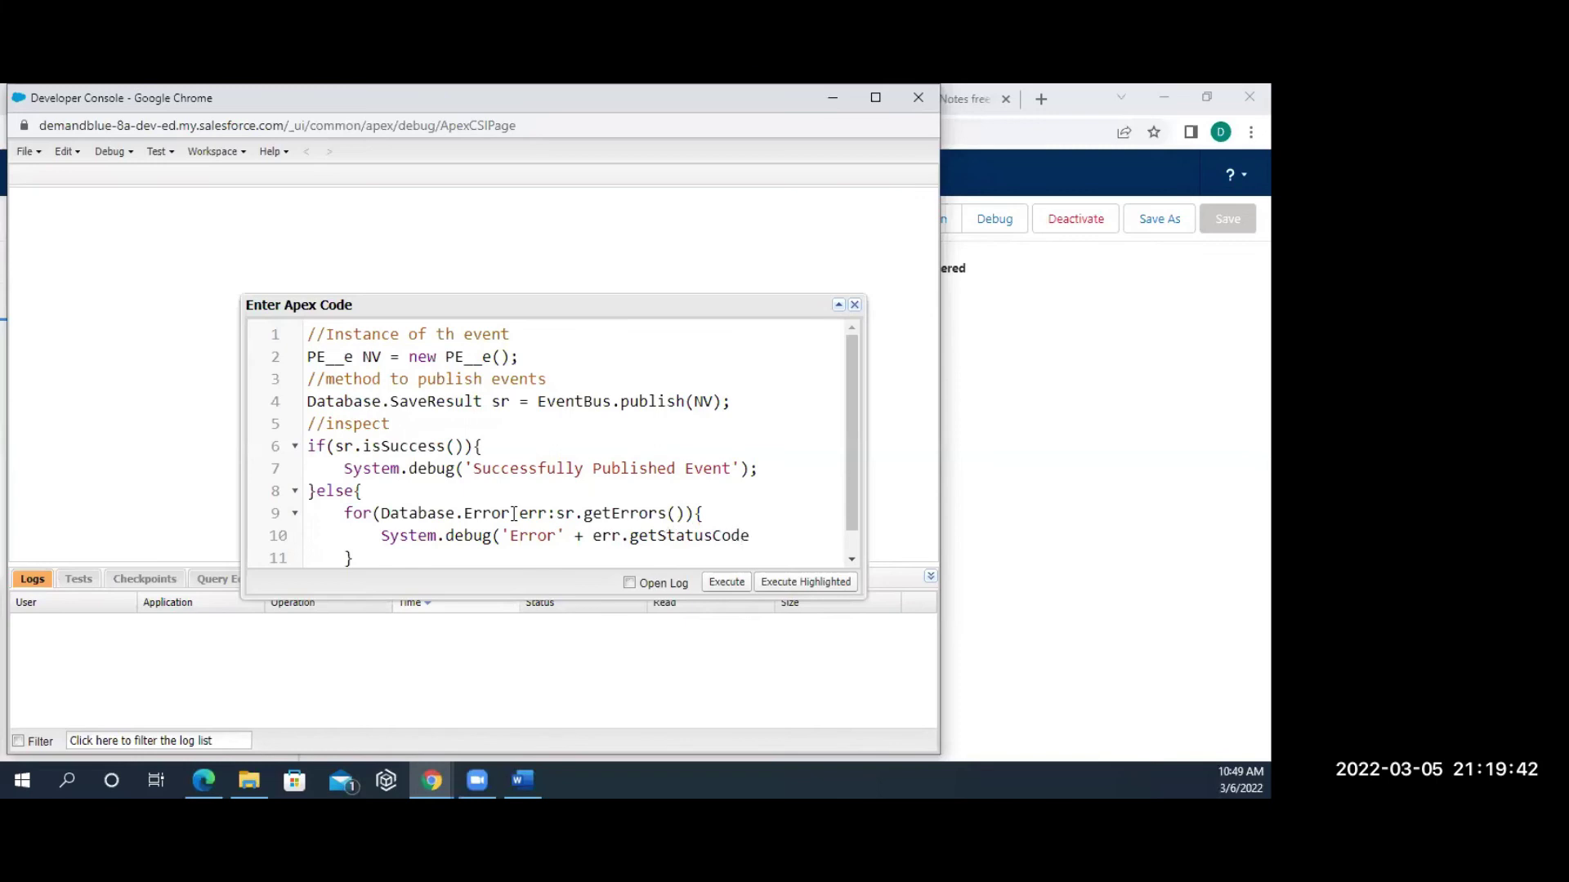
# Finish the loop's debug statement with ()+err.getMessage()); after getStatusCode.
pyautogui.write('(')
pyautogui.write('+err.get')
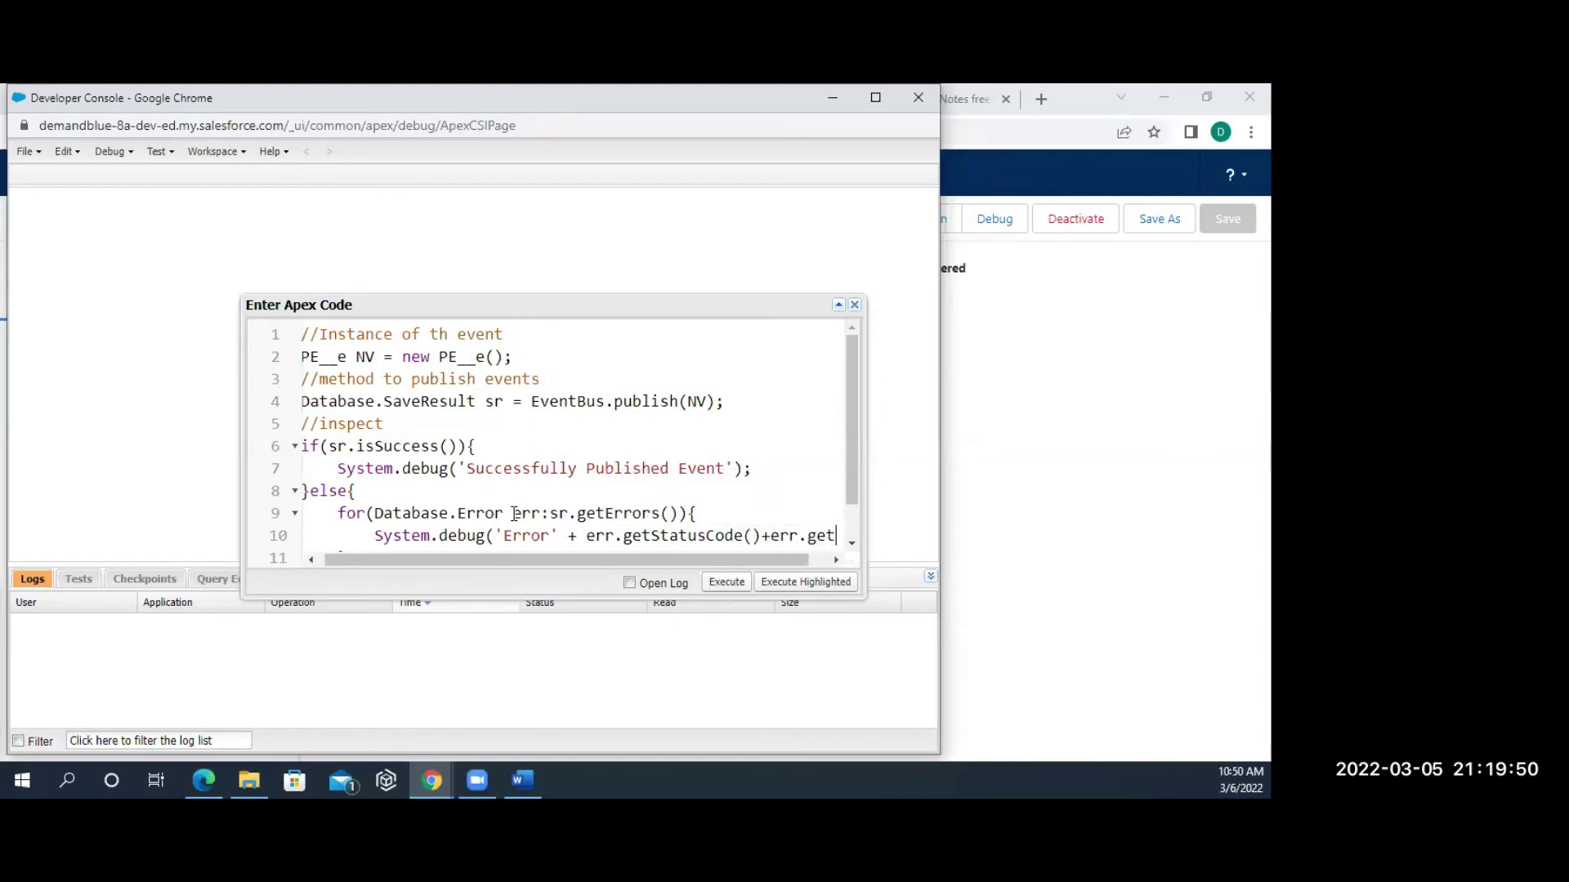
pyautogui.write('Mess')
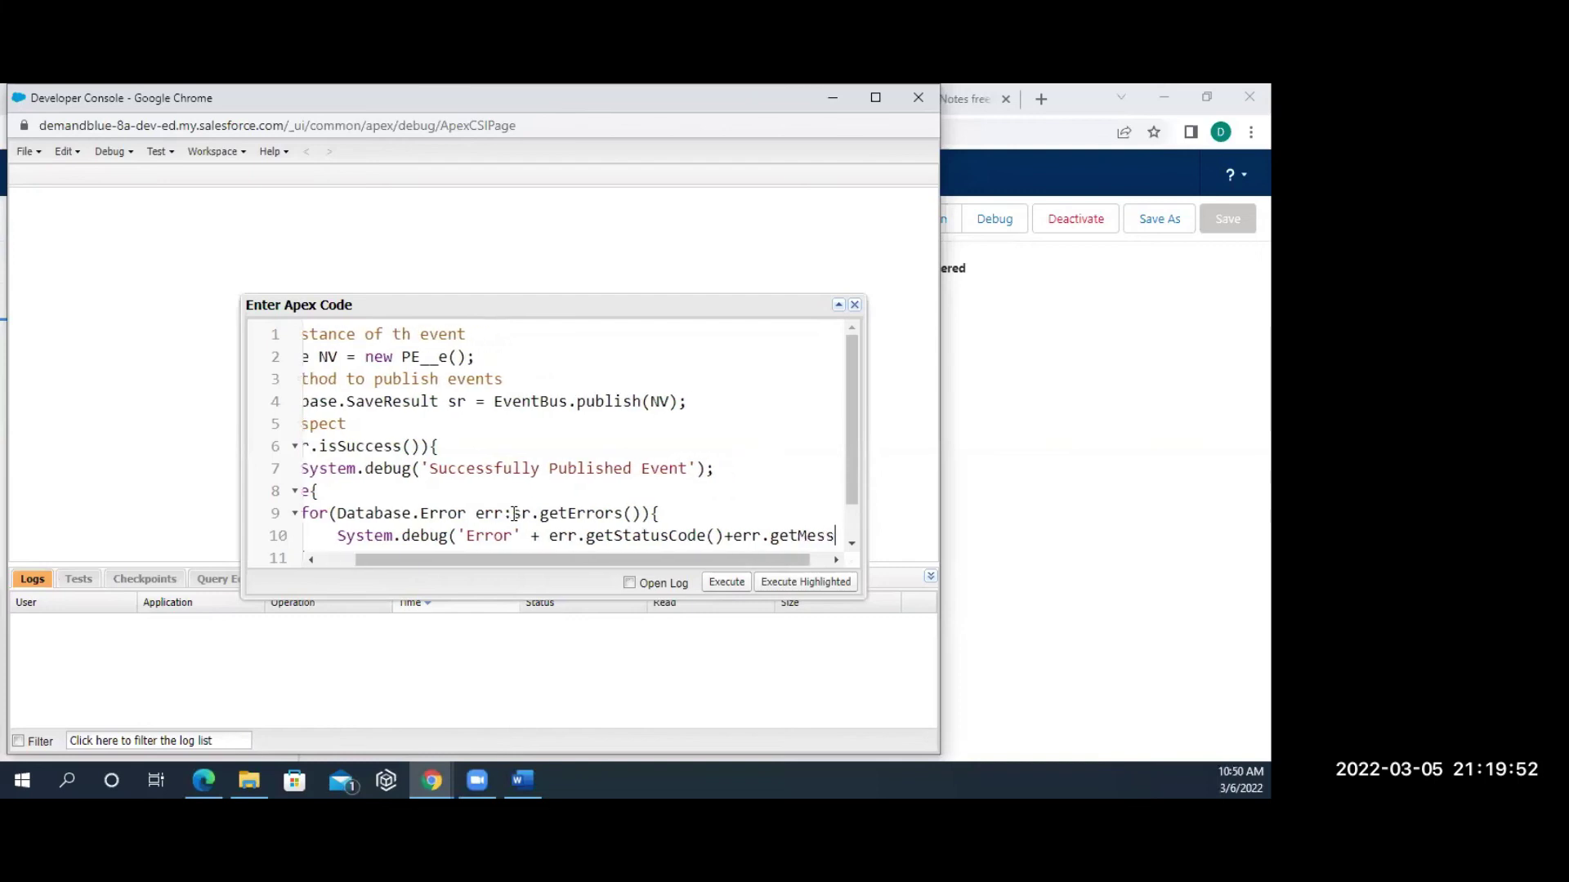
pyautogui.write('age()')
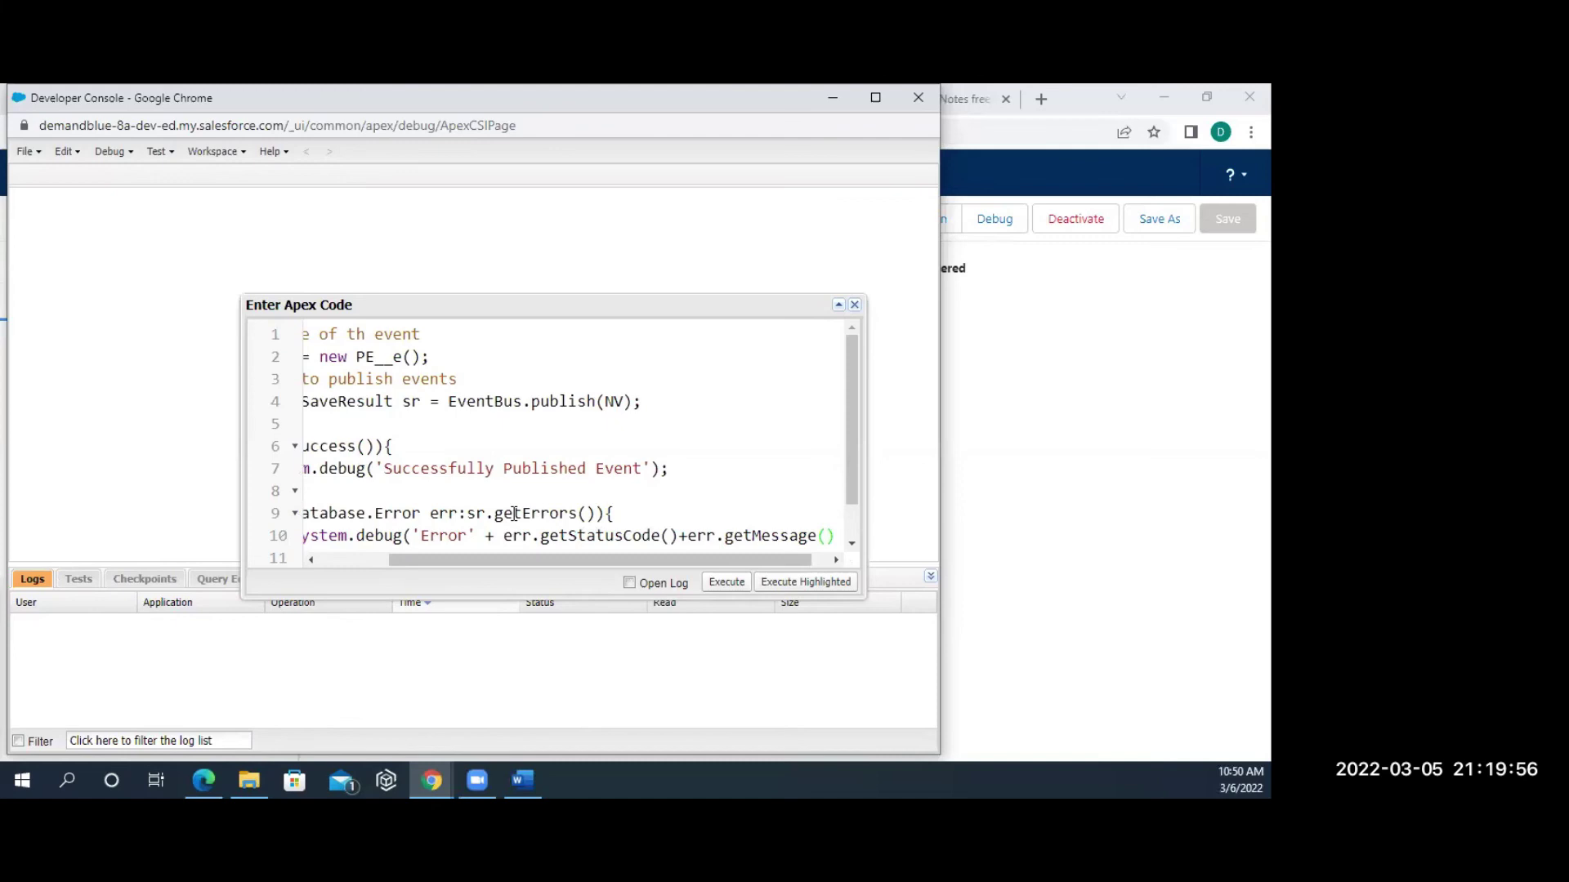
pyautogui.write(');')
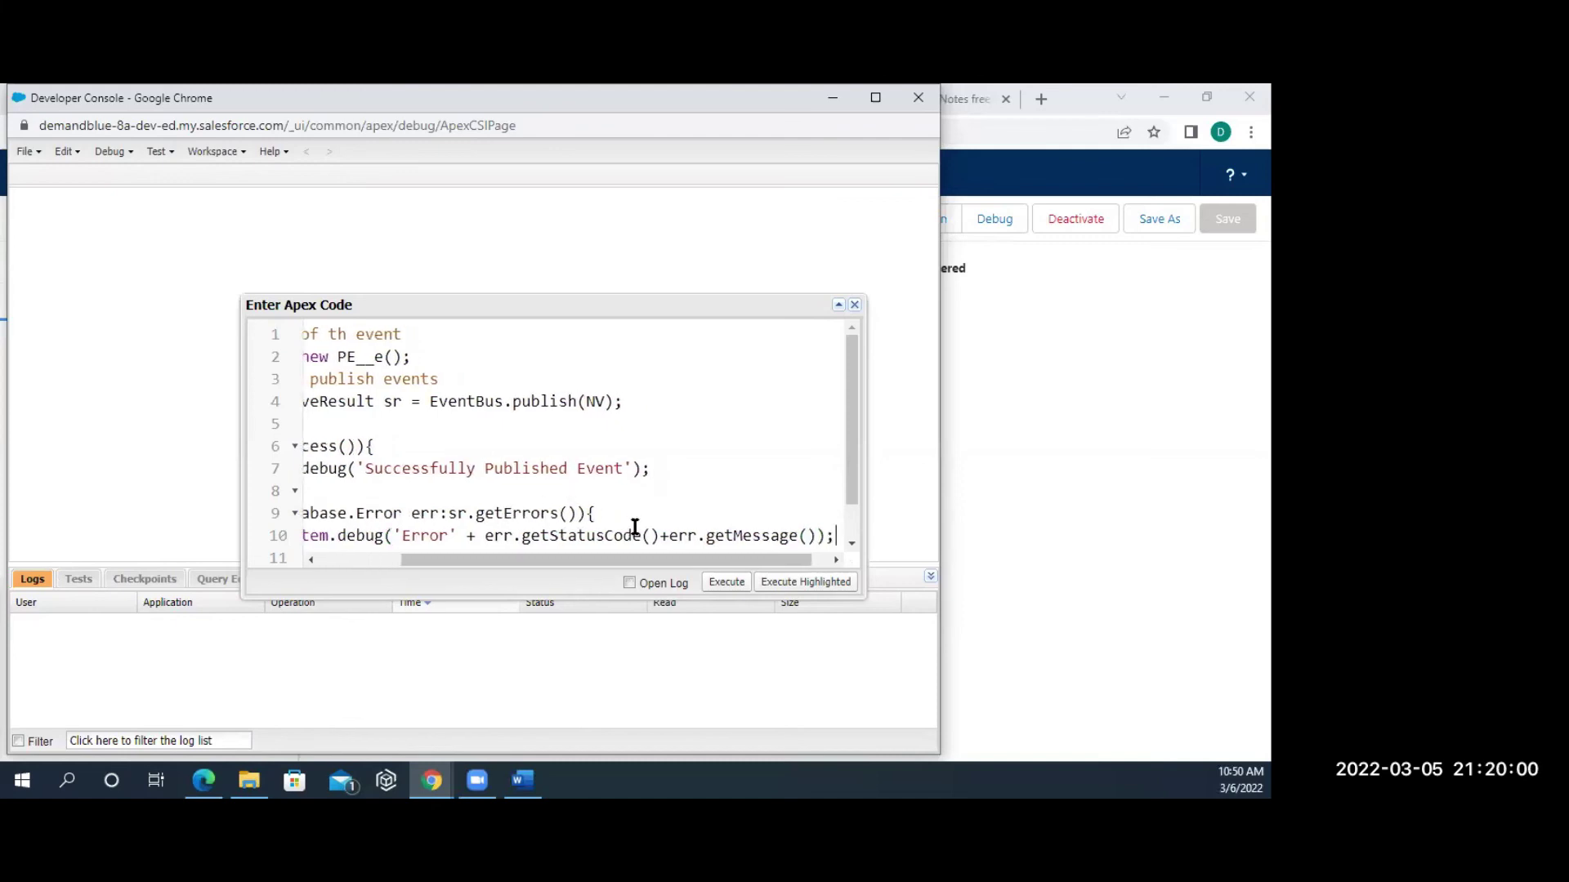
# Review the loop's debug line from start to end and execute the anonymous Apex code.
pyautogui.press('Home')
pyautogui.press('End')
pyautogui.press('Home')
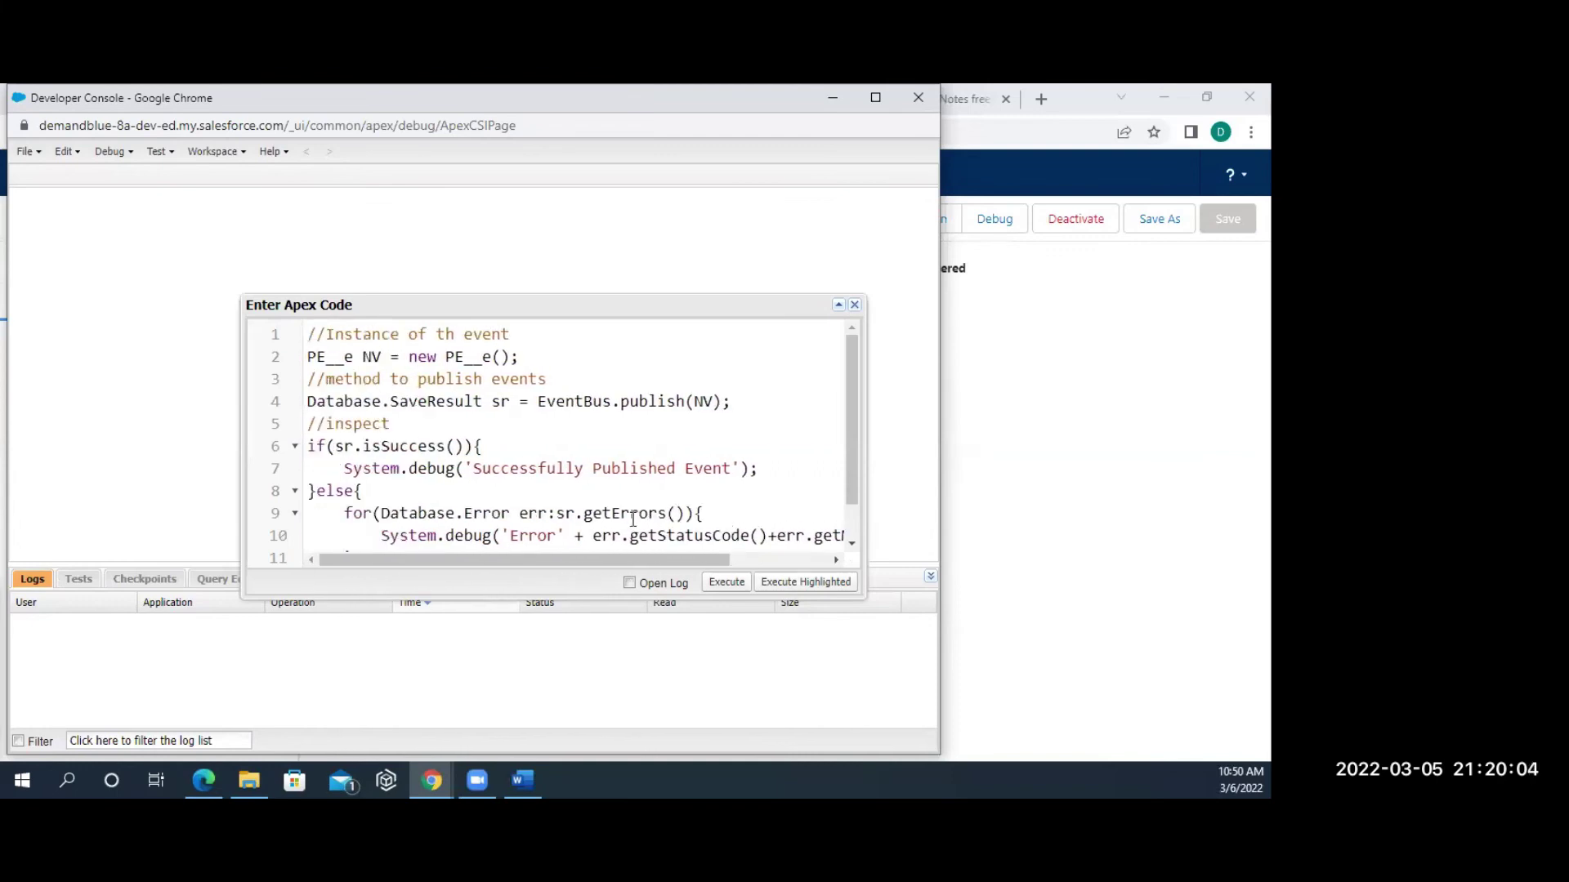
pyautogui.scroll(-1, 633, 519)
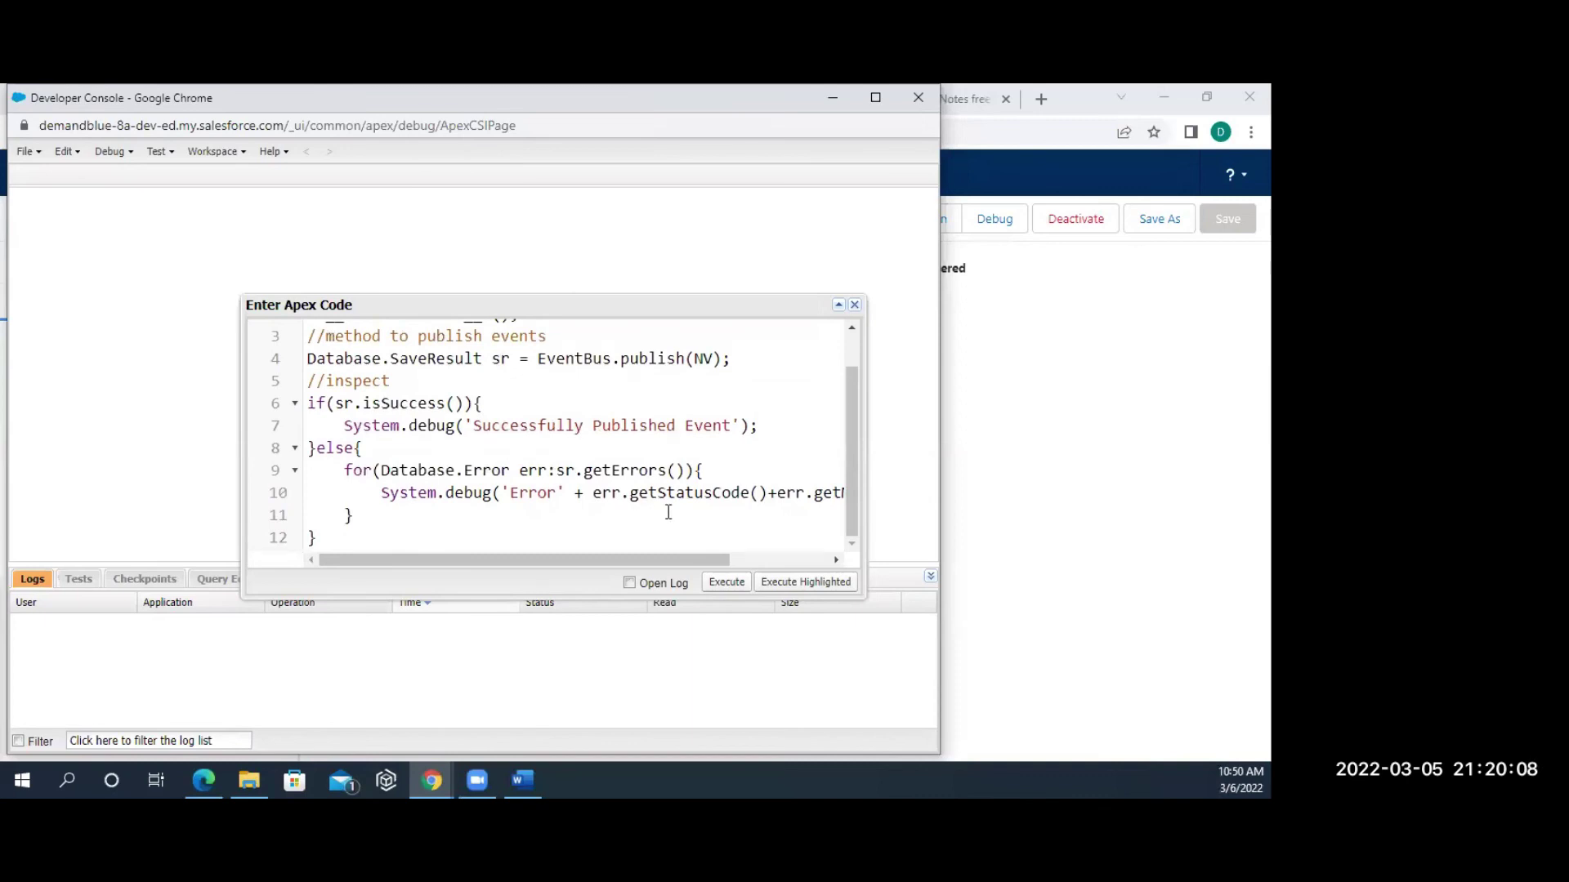
pyautogui.click(720, 501)
pyautogui.press('End')
pyautogui.press('Home')
pyautogui.click(720, 585)
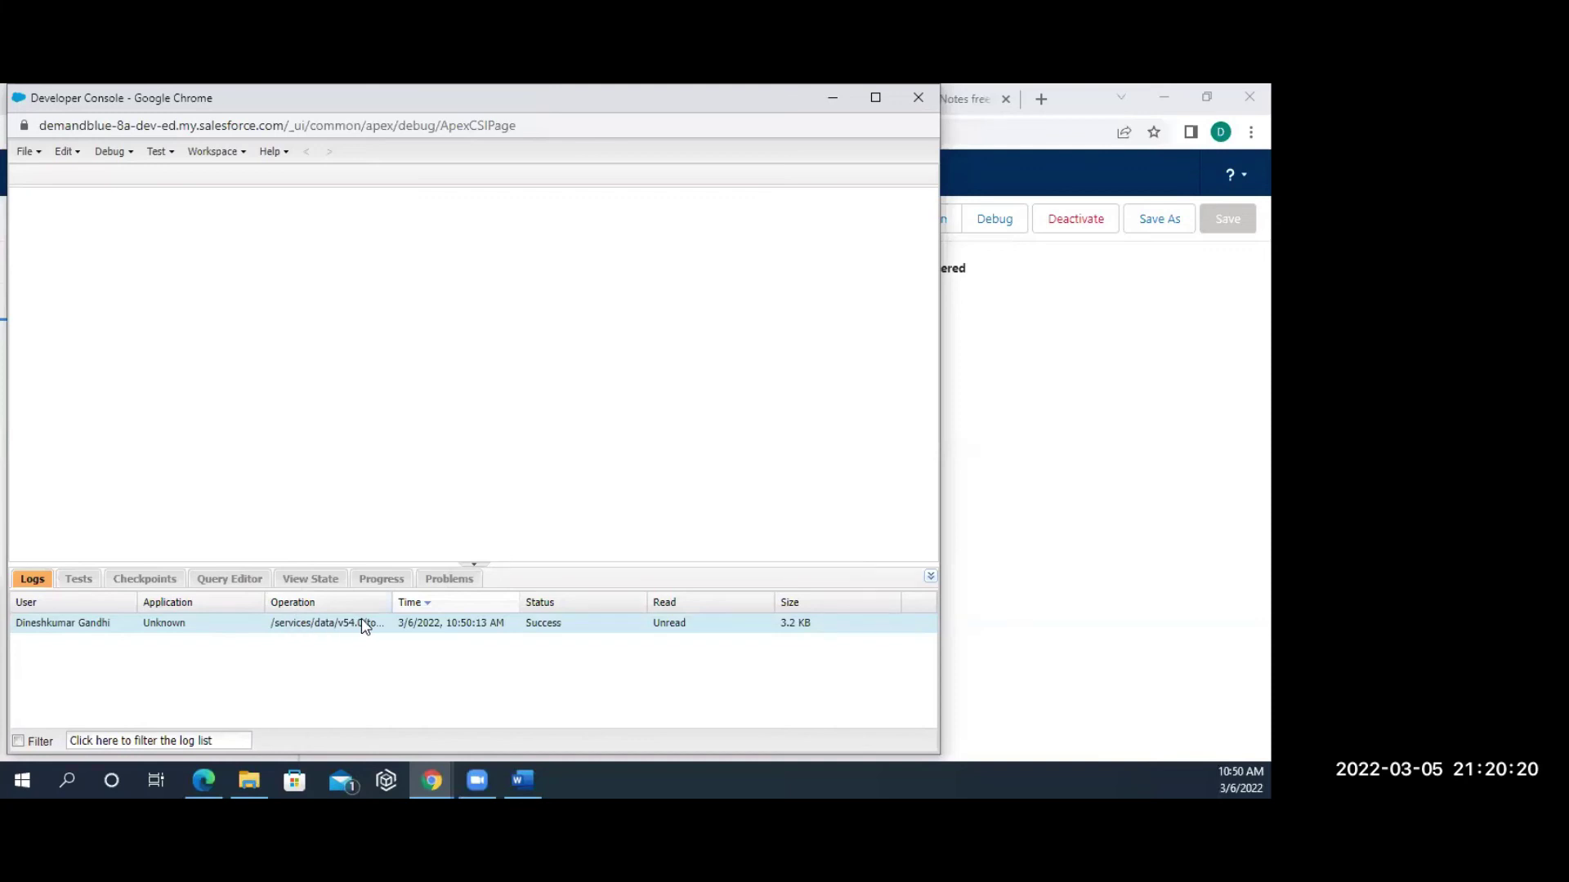
pyautogui.click(88, 584)
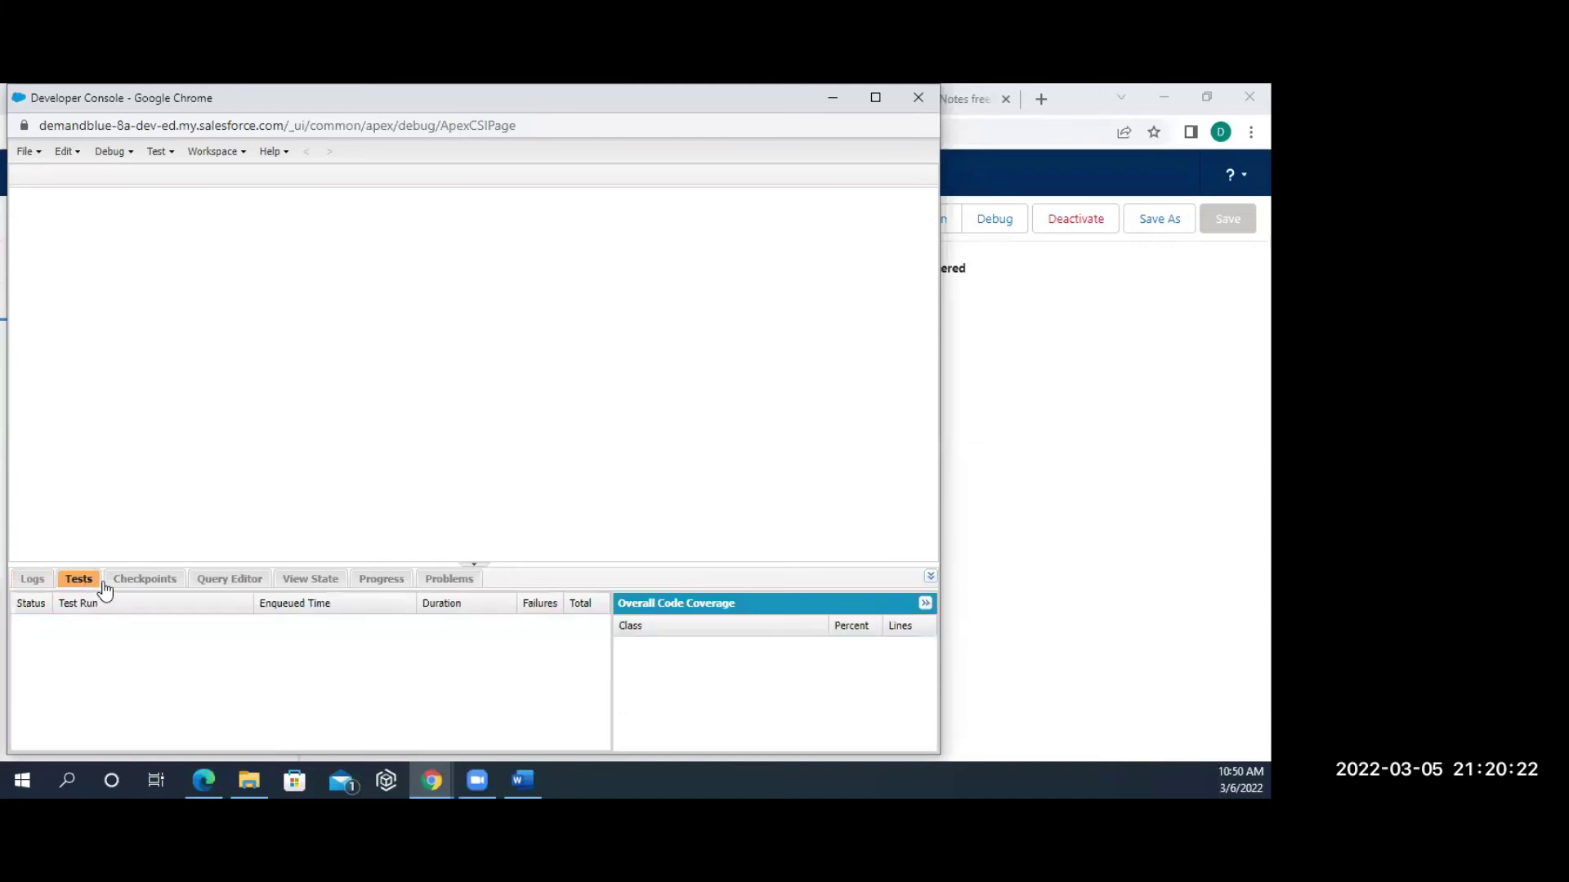
pyautogui.click(163, 581)
pyautogui.click(234, 582)
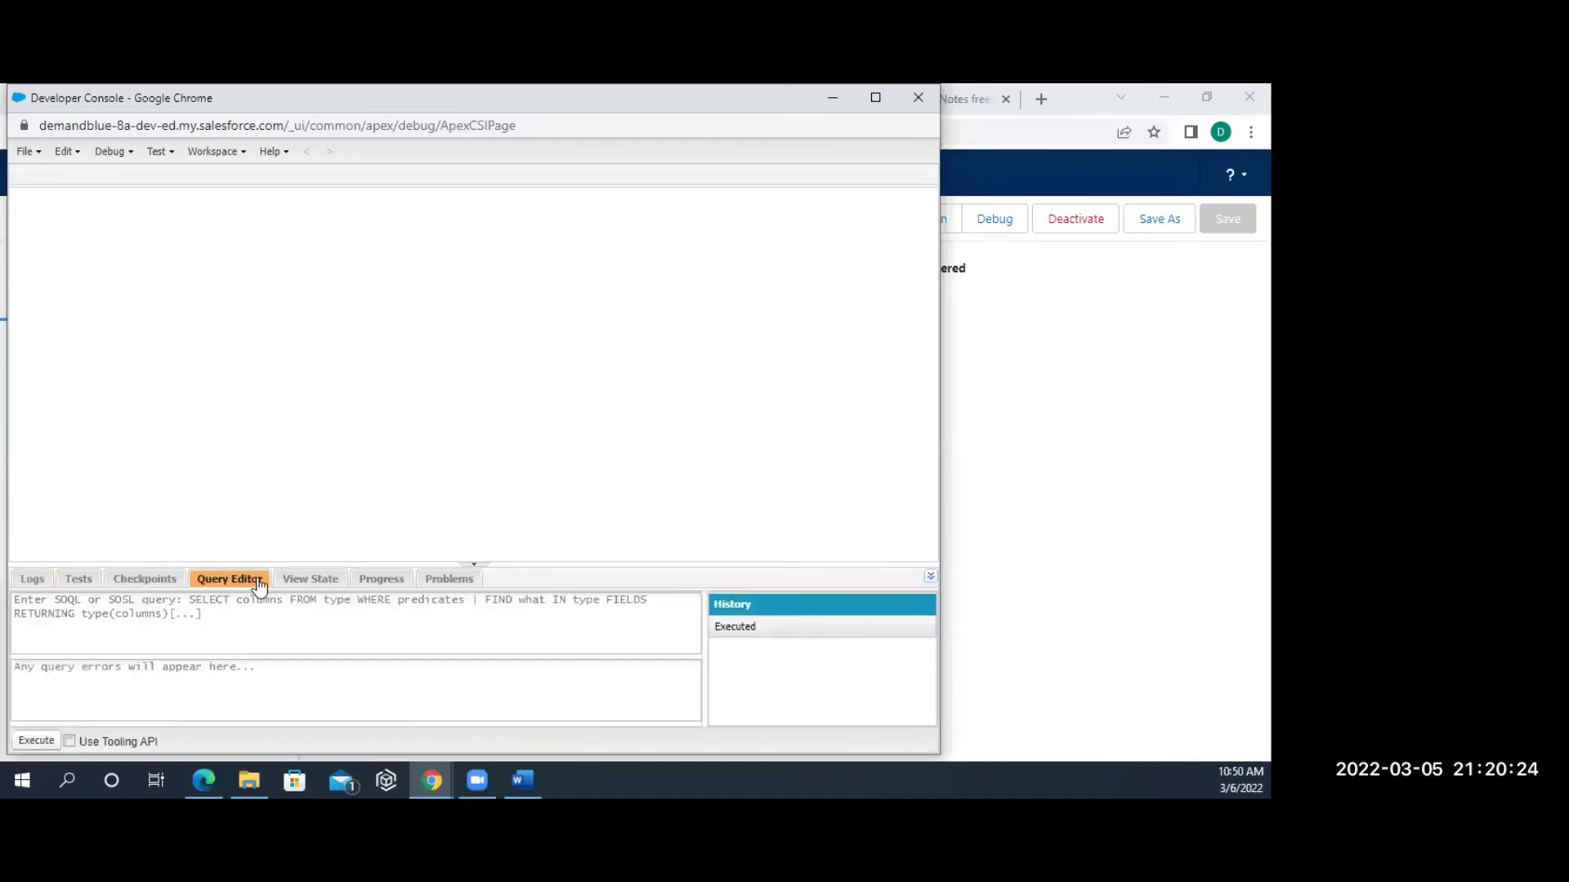
pyautogui.click(339, 582)
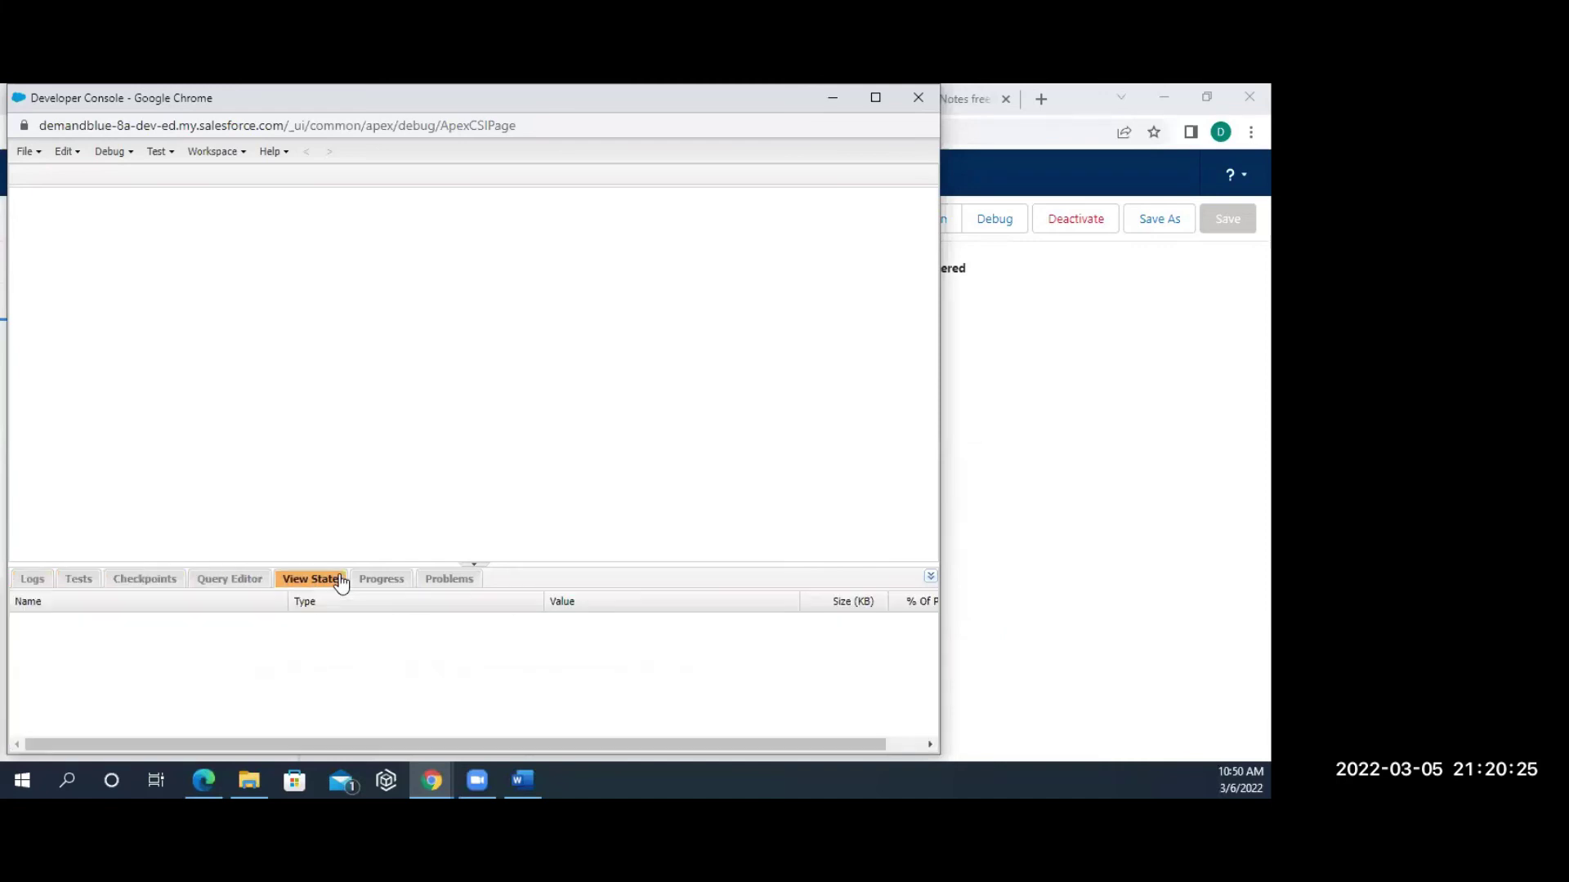
pyautogui.click(383, 582)
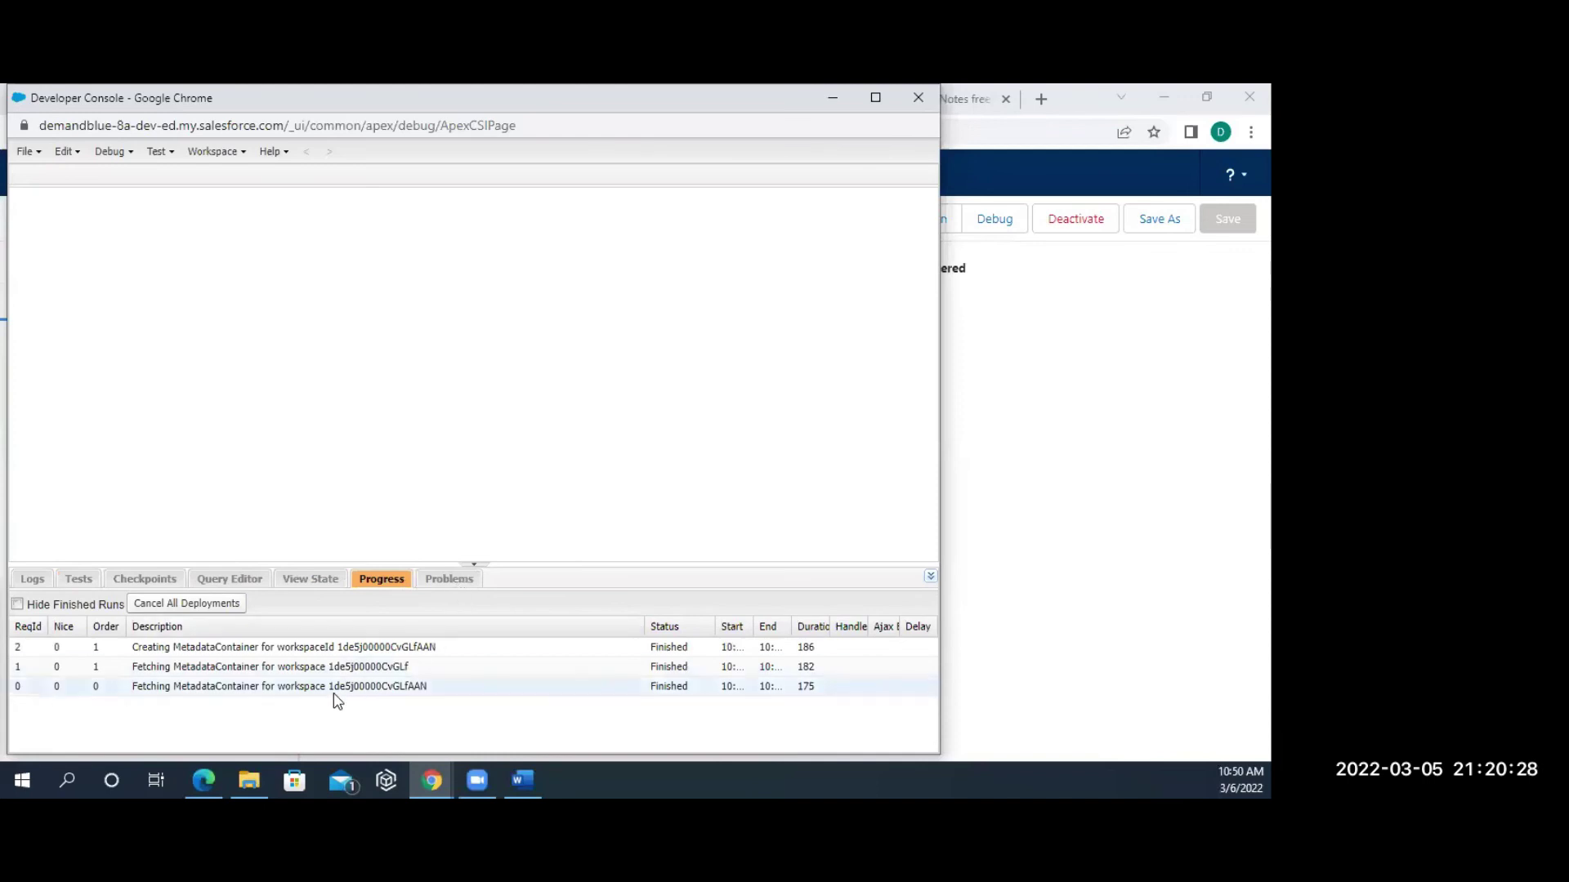
pyautogui.click(449, 582)
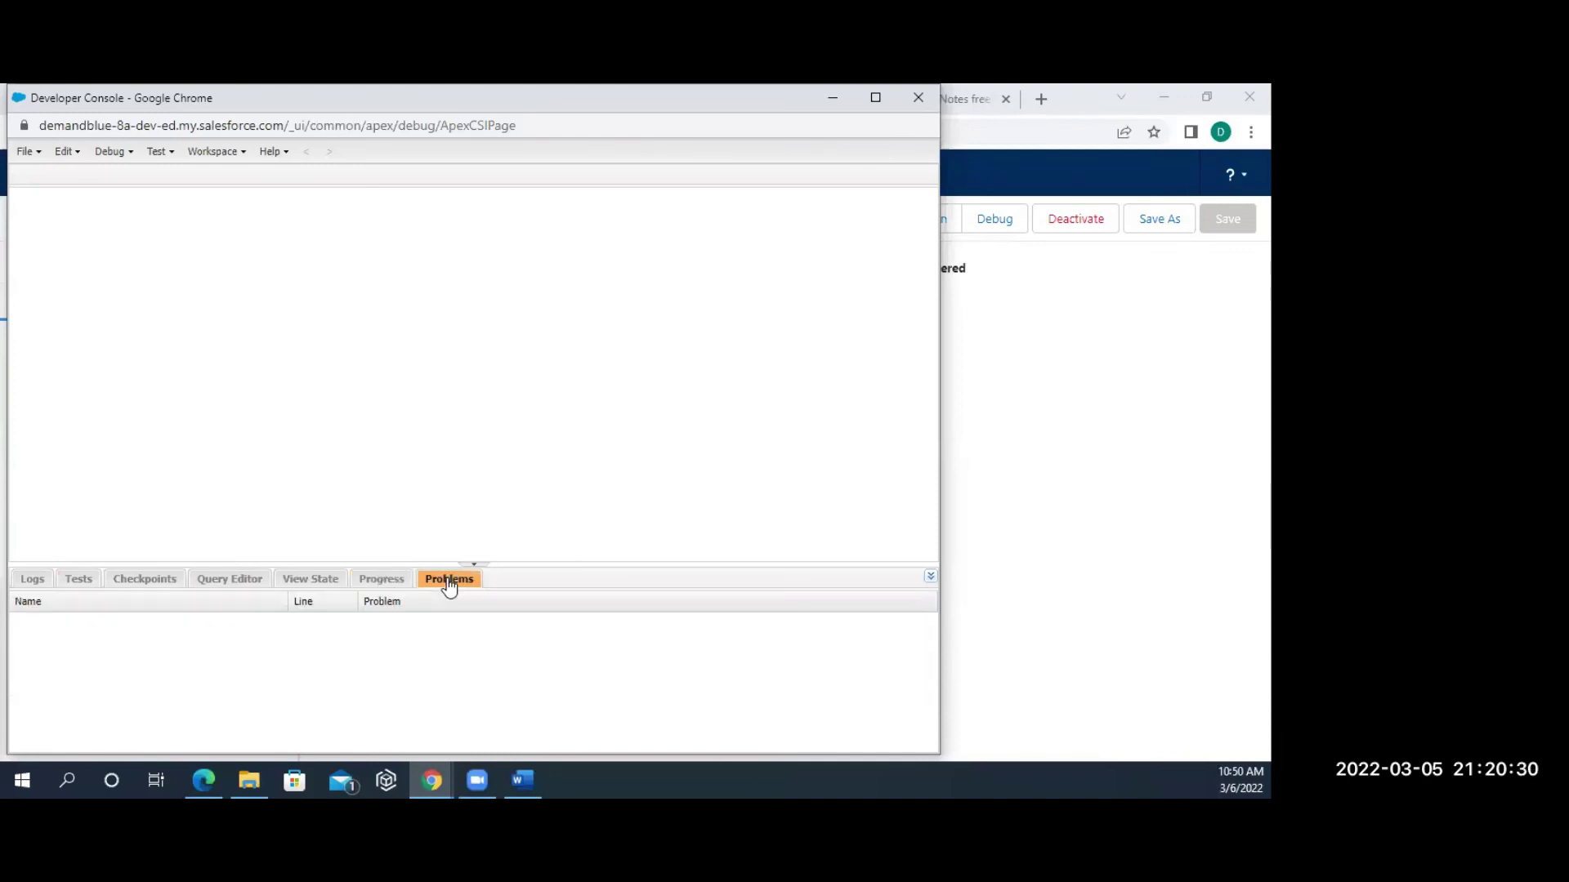
# Open the log of the anonymous Apex run and filter it to debug entries only.
pyautogui.click(31, 578)
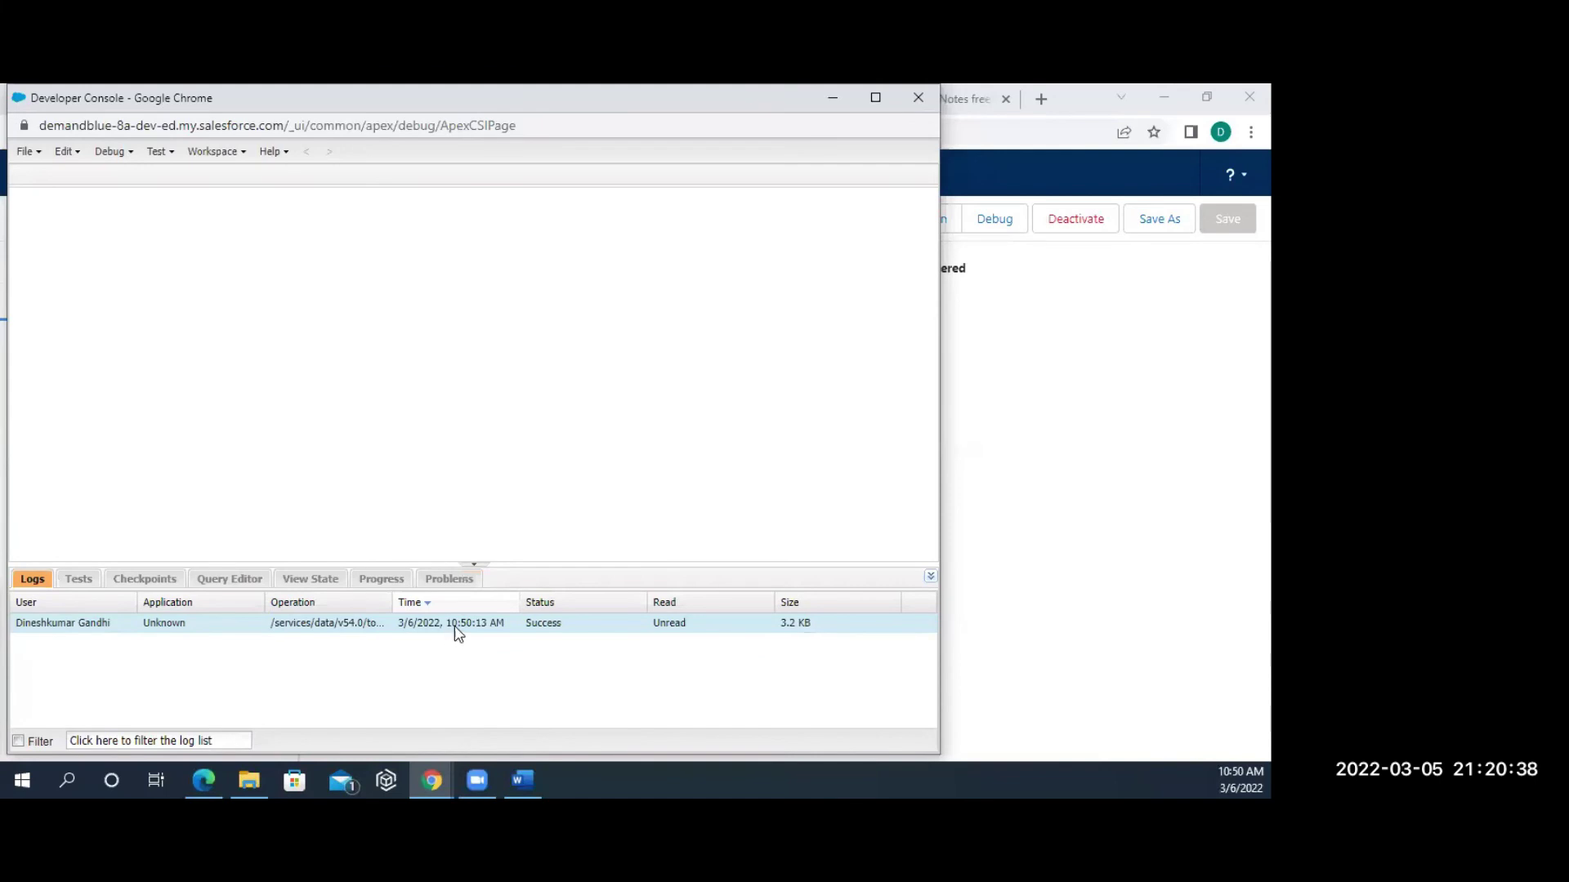
pyautogui.doubleClick(501, 625)
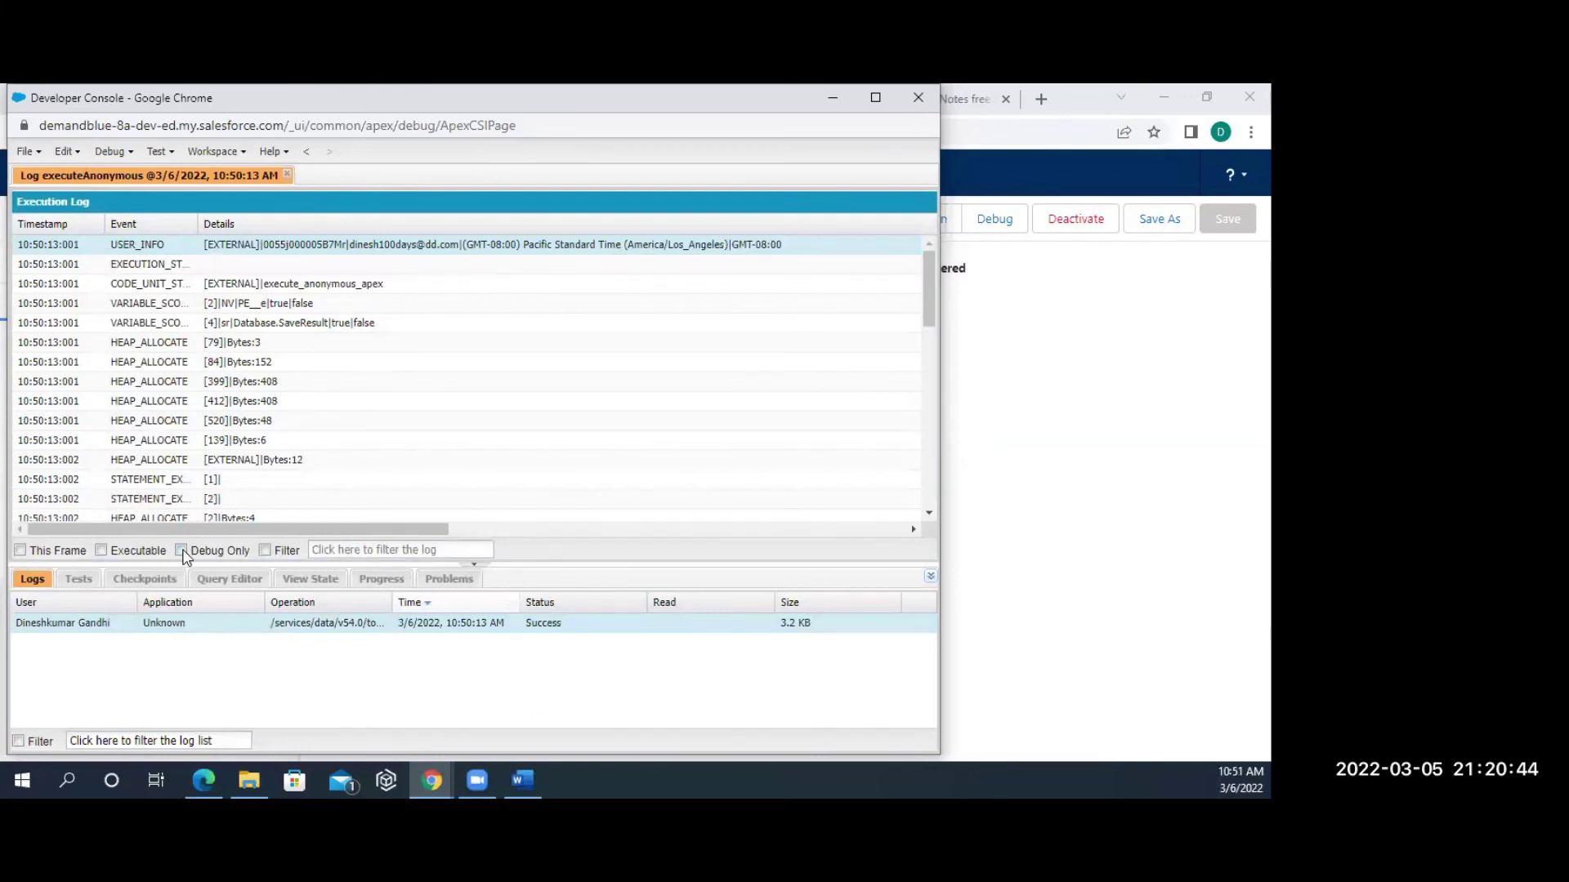
pyautogui.click(182, 551)
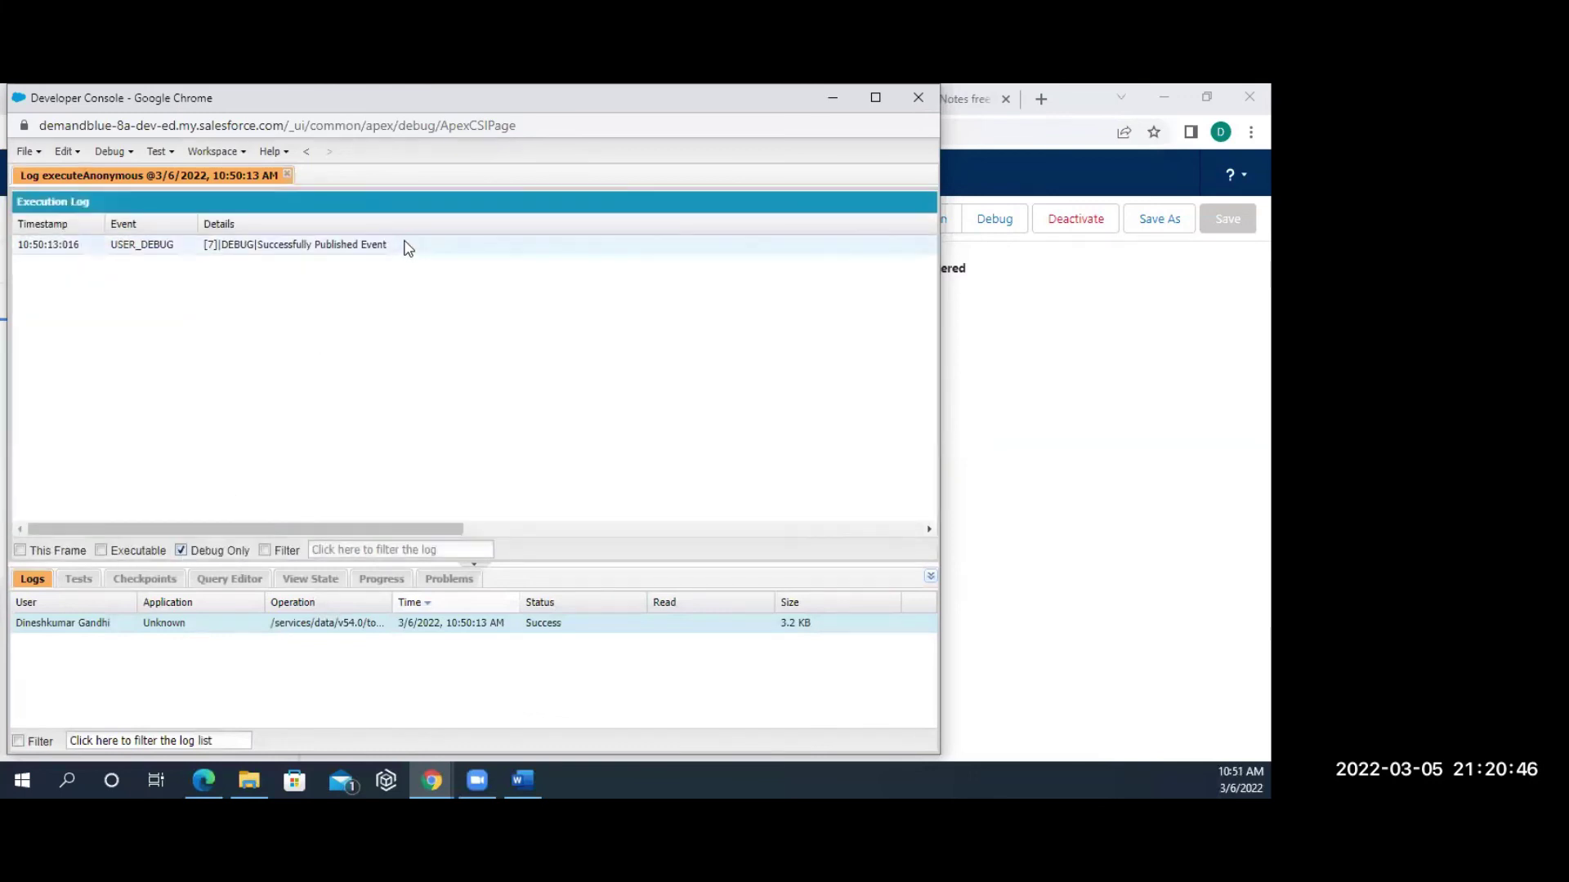
pyautogui.click(260, 247)
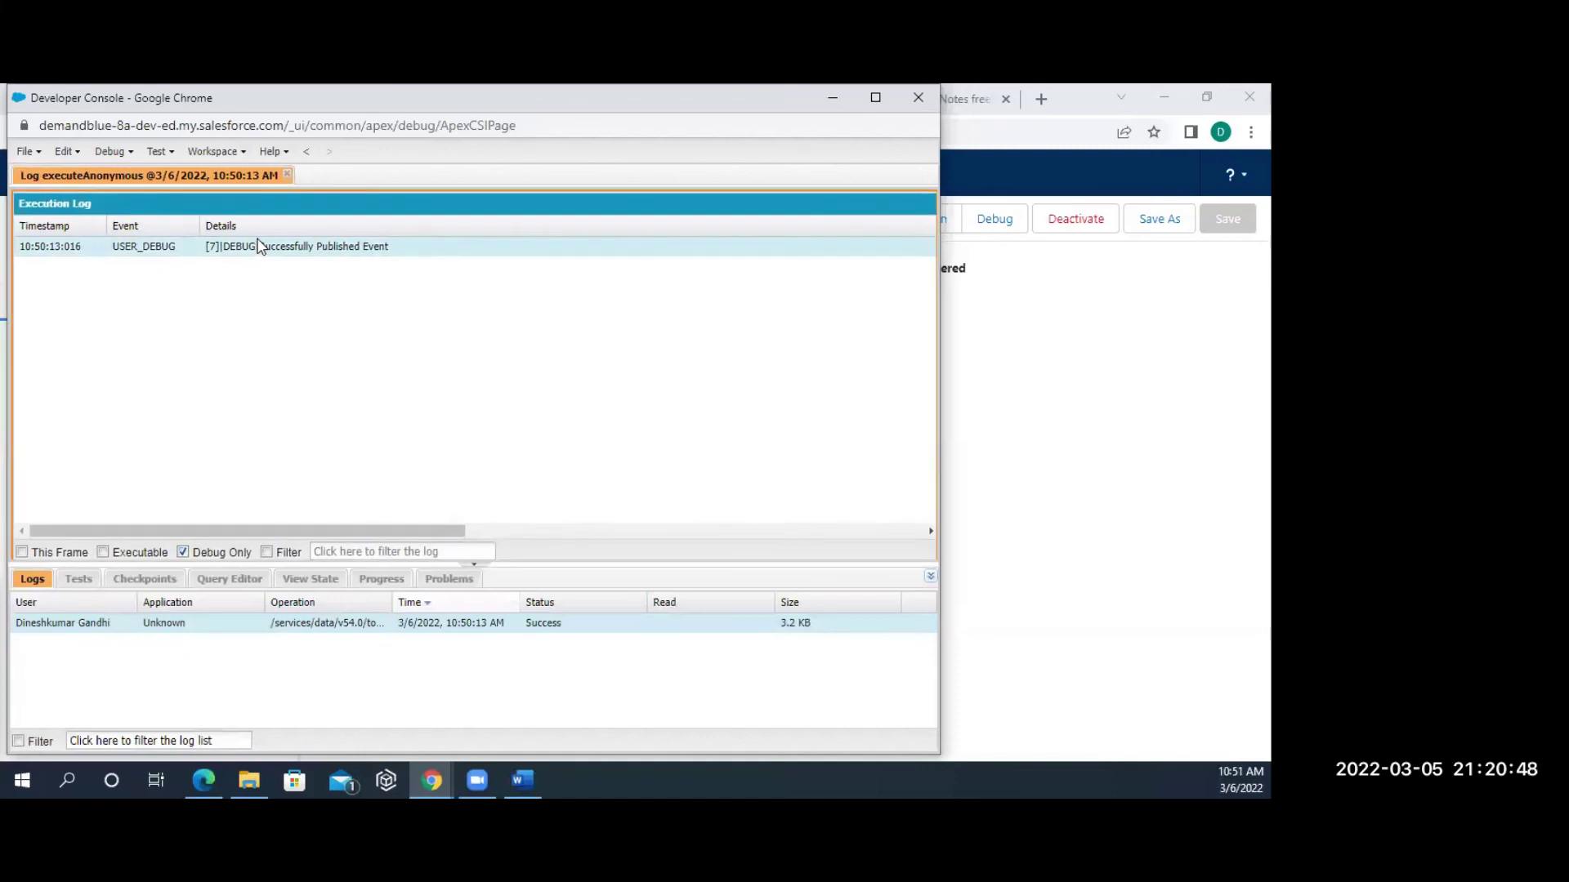
# Return to the main browser window and review the PEFlow diagram alongside the PE platform event definition.
pyautogui.click(989, 465)
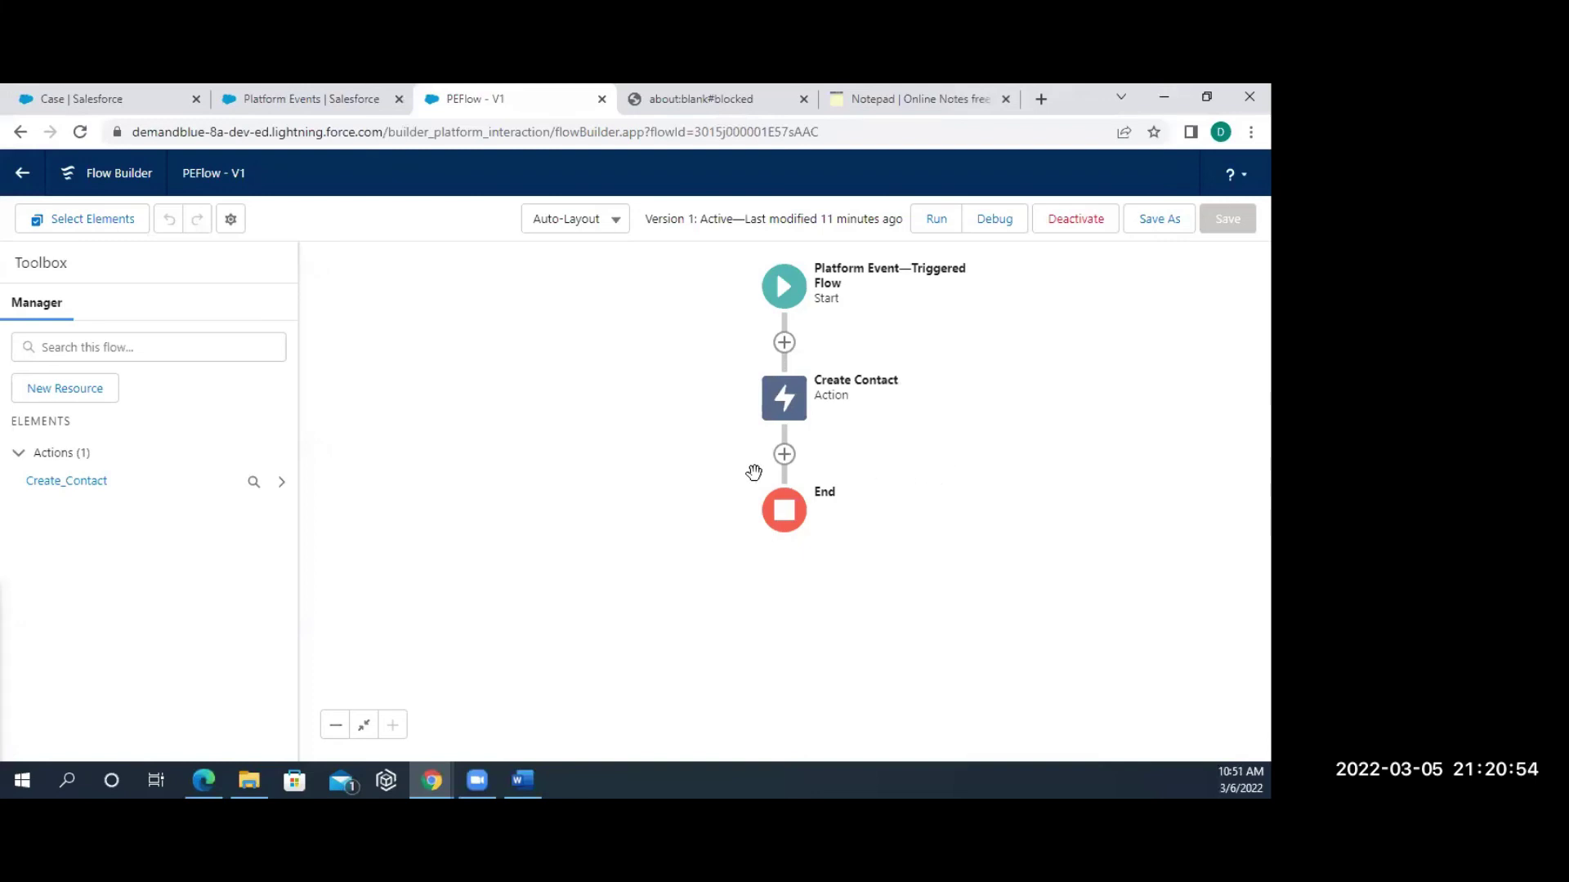
pyautogui.click(298, 96)
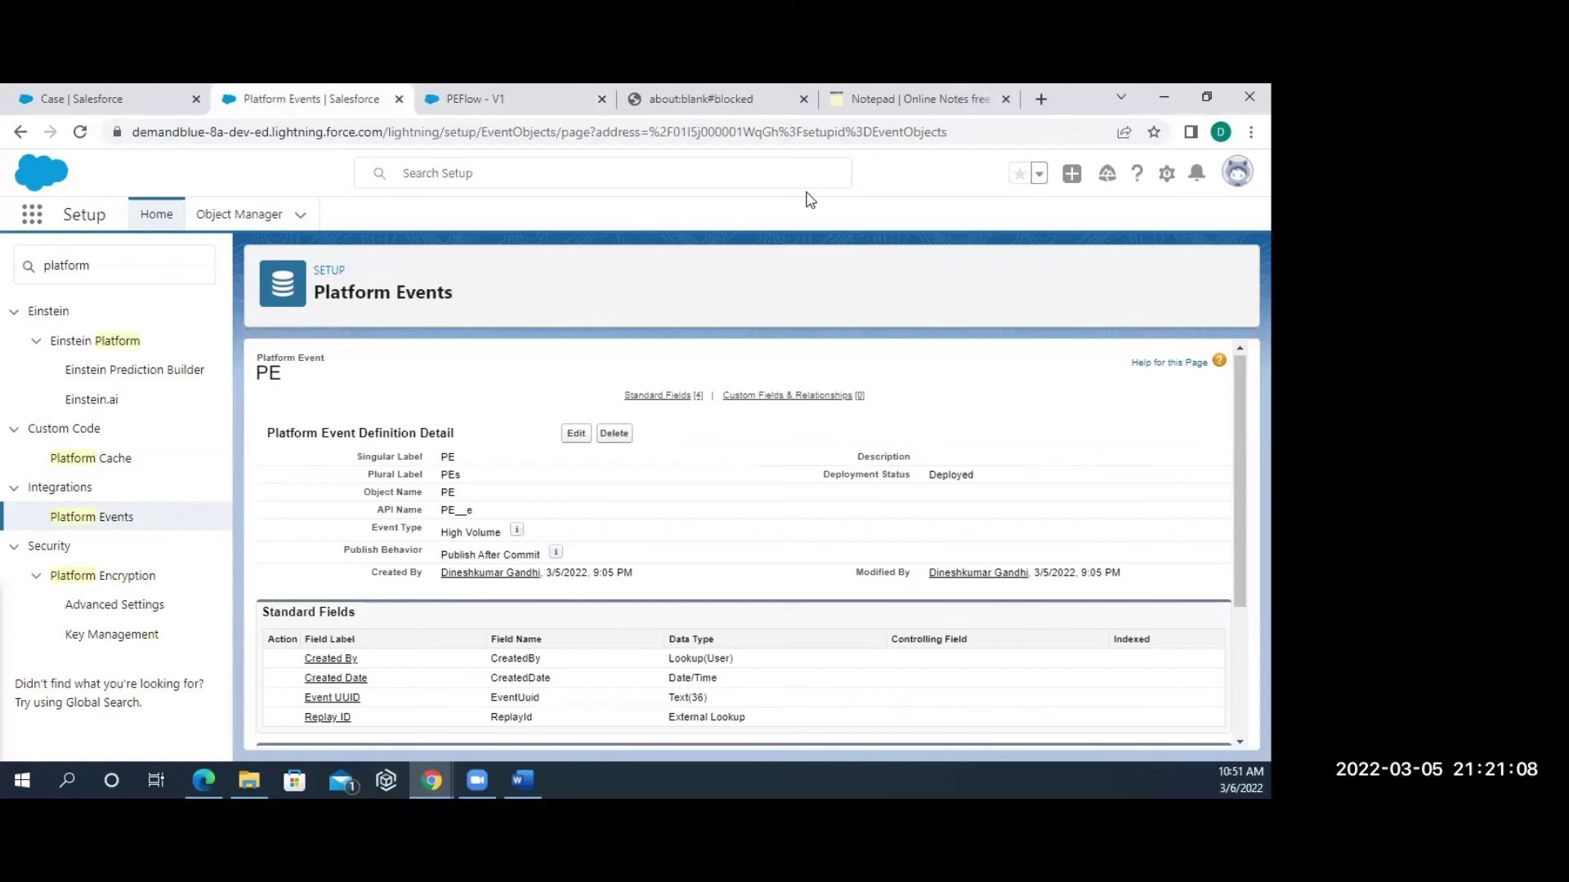
pyautogui.hotkey('ctrl', 'Tab')
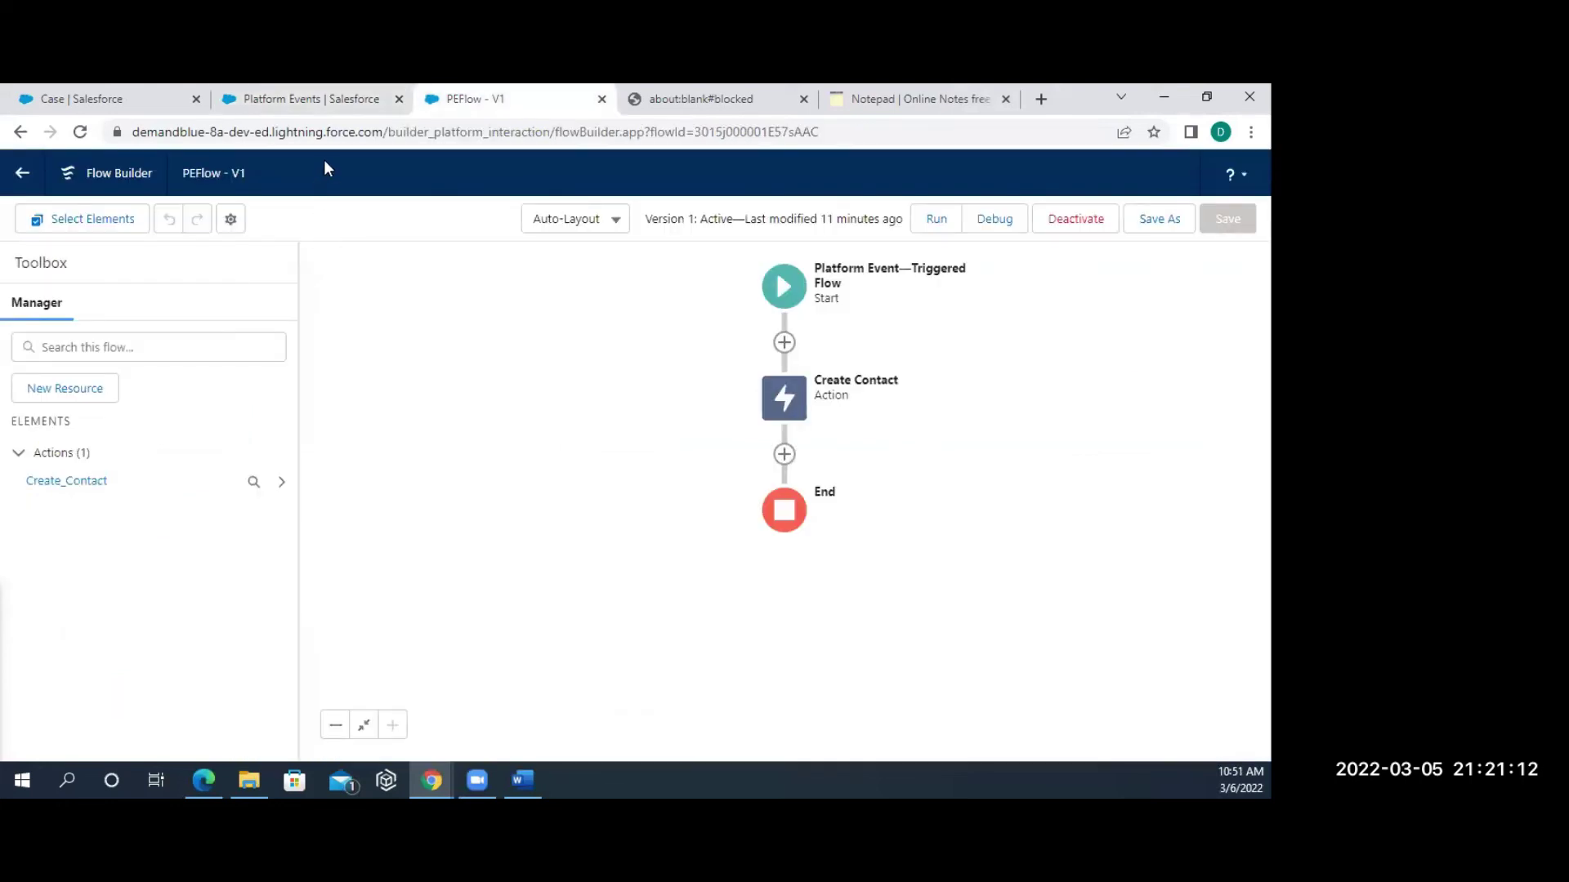
pyautogui.click(317, 104)
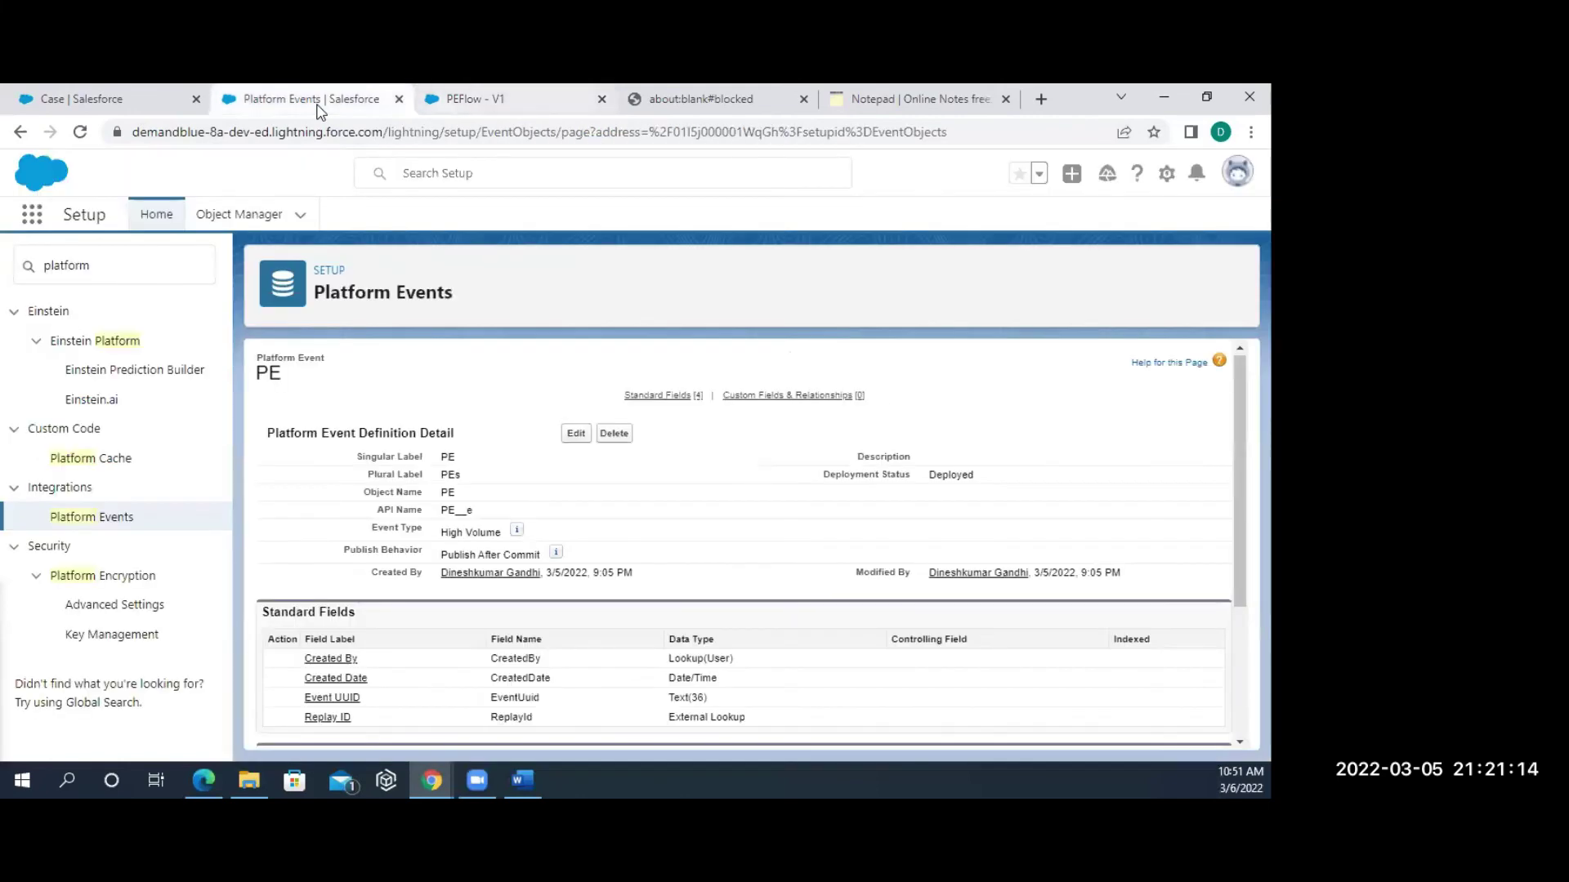
pyautogui.click(456, 110)
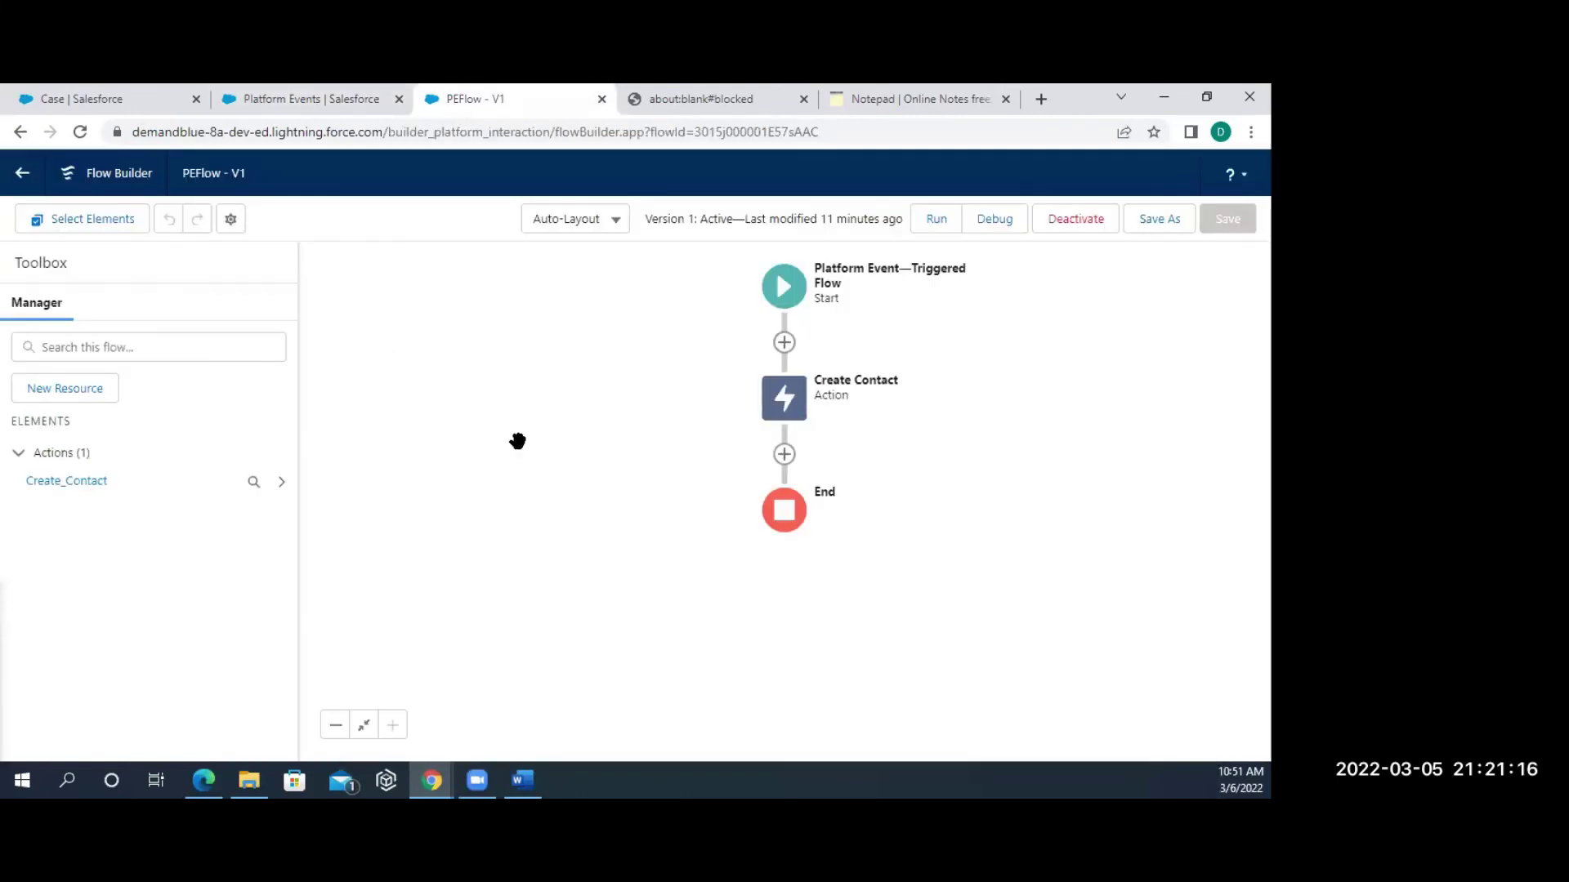
# From the Case setup page, search the apps and items for contact and open the Contacts list.
pyautogui.click(120, 101)
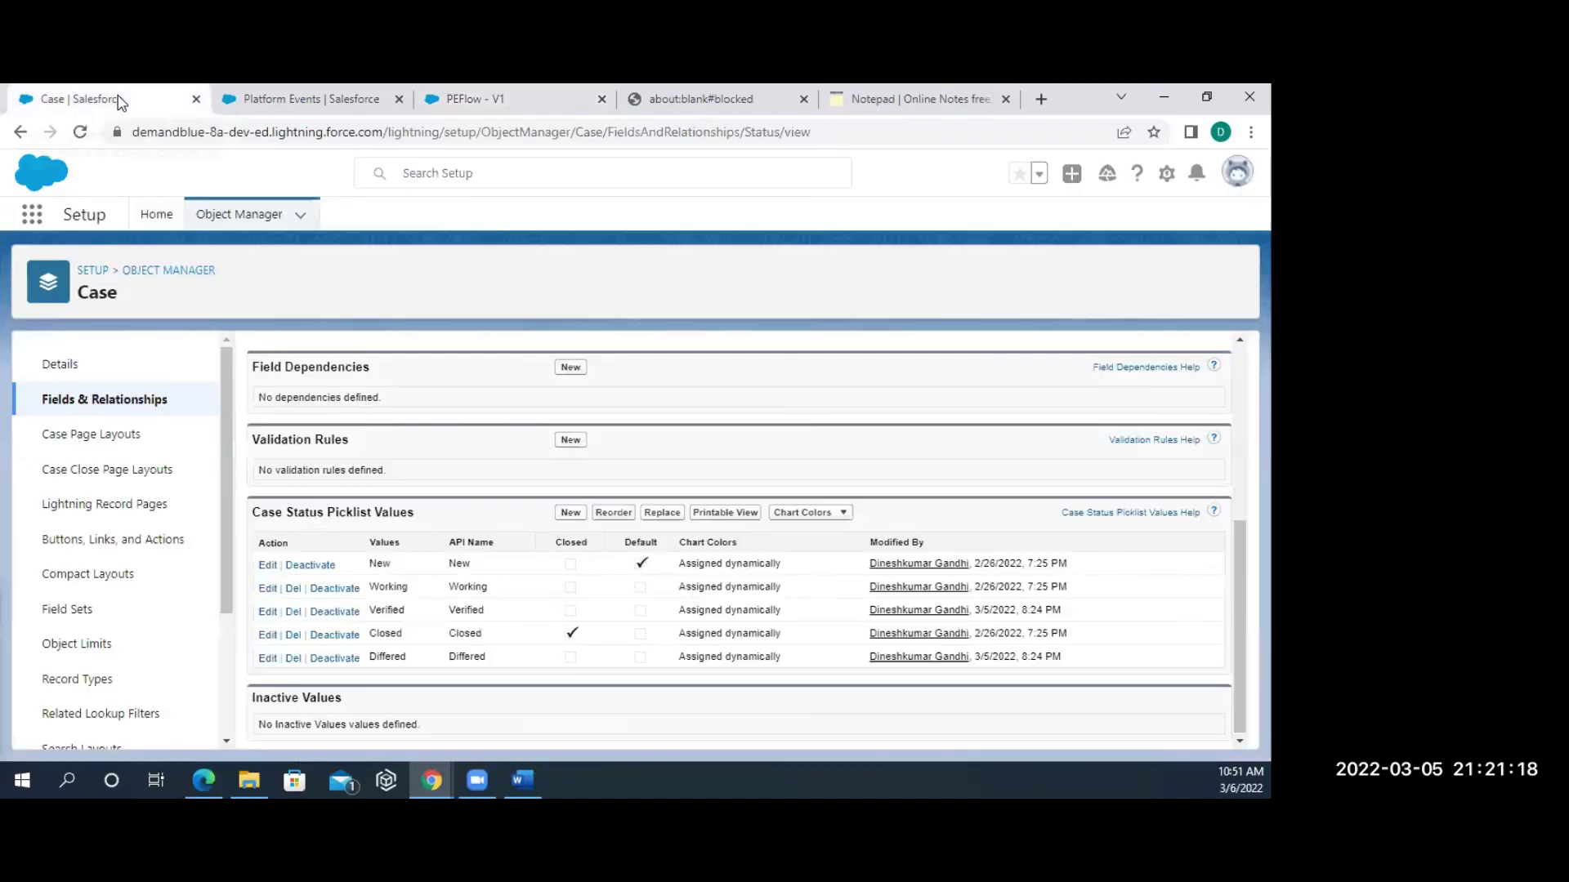
pyautogui.click(37, 229)
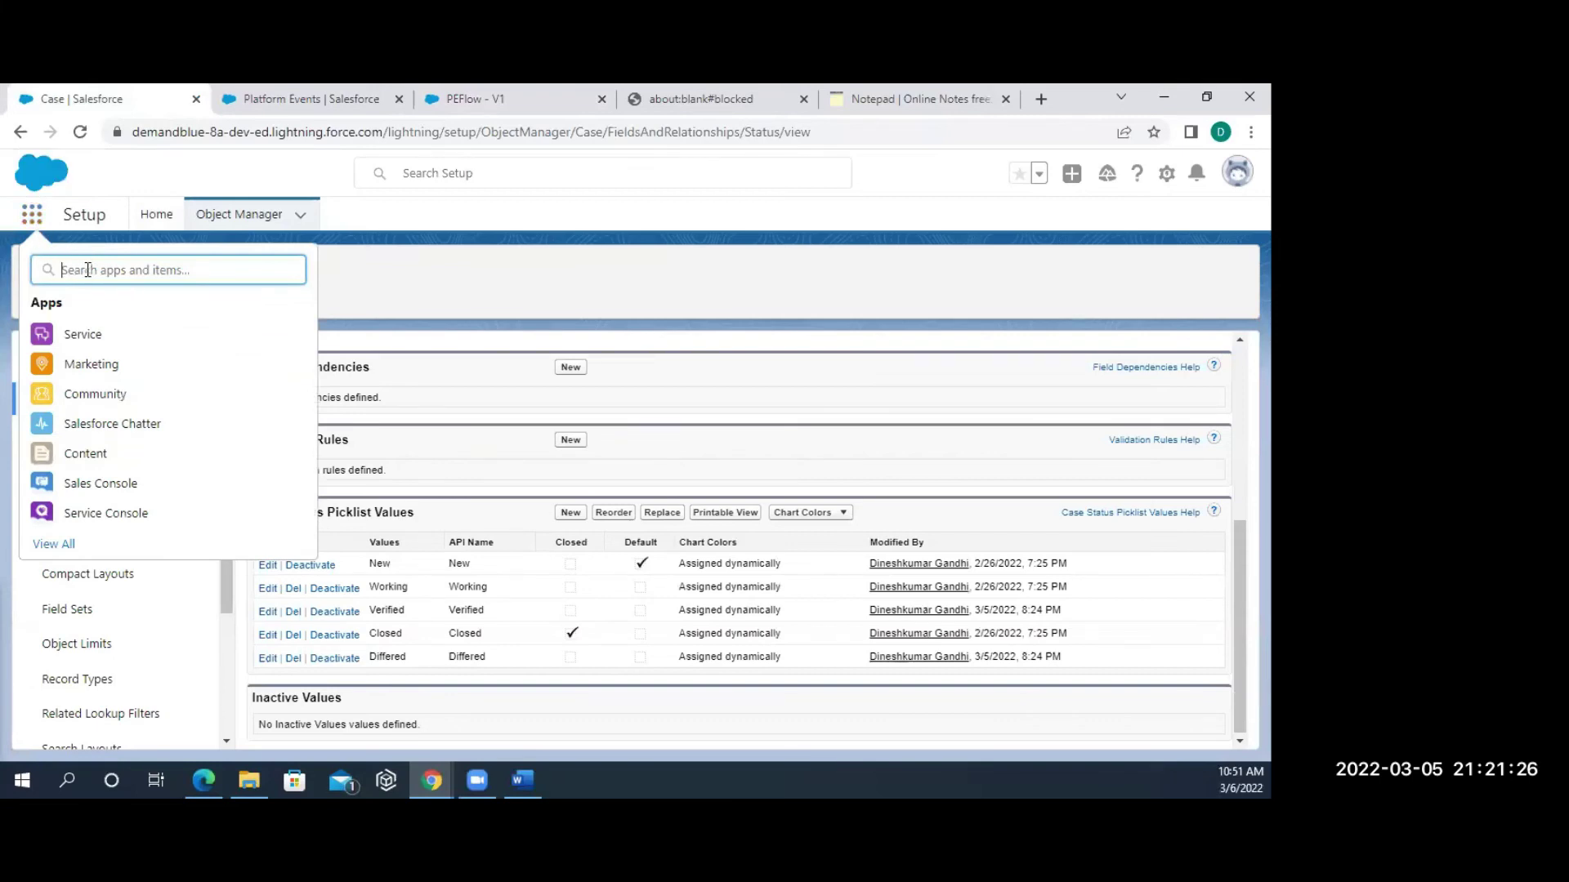
pyautogui.write('contact')
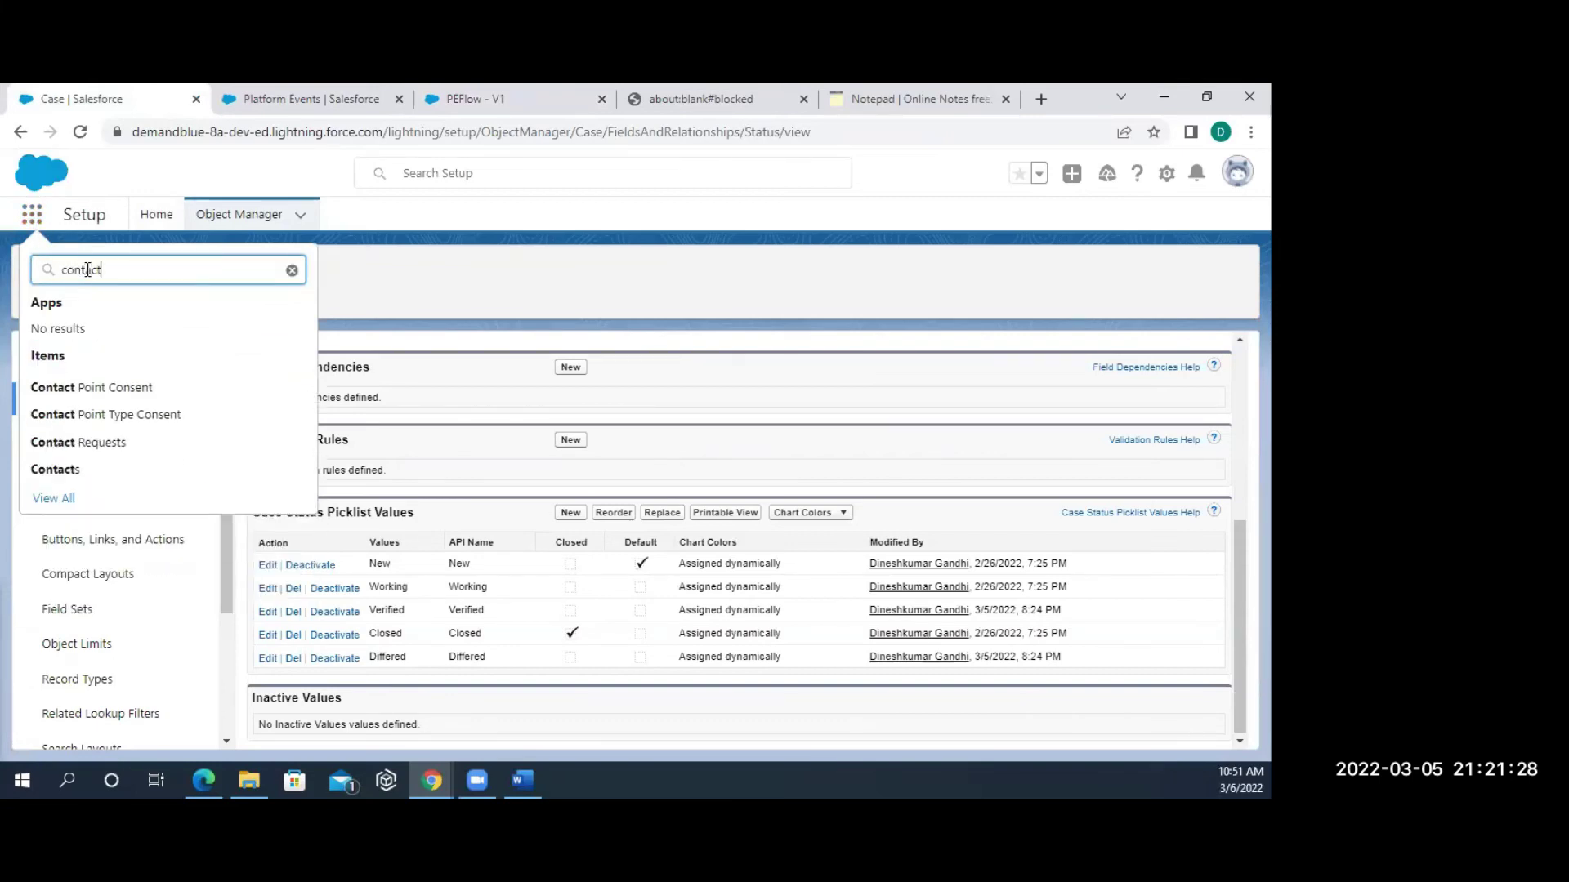
pyautogui.click(57, 471)
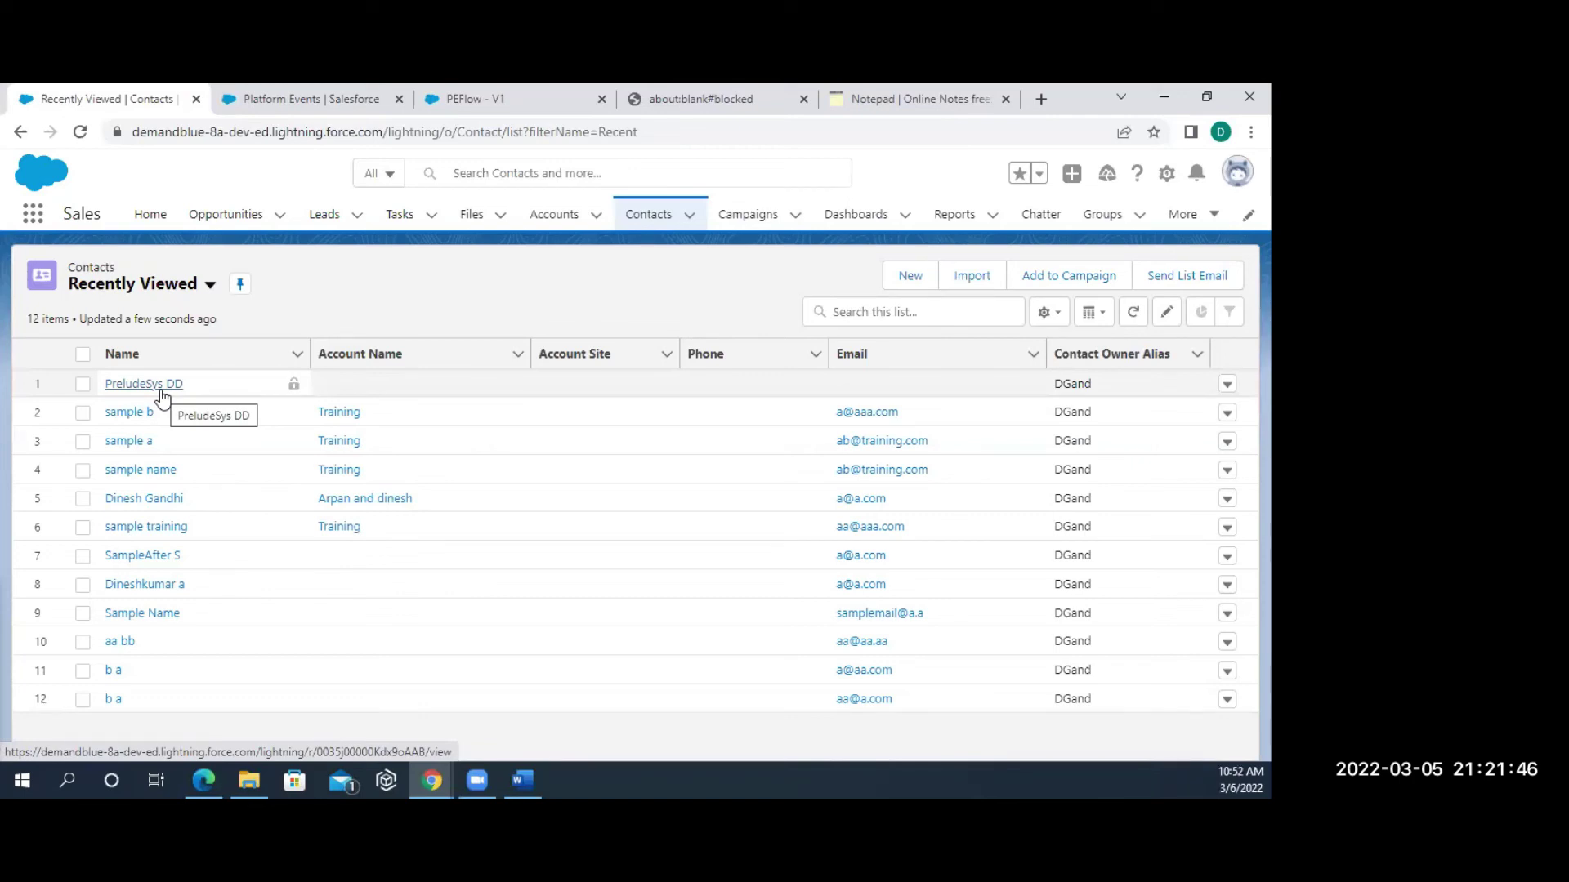
pyautogui.click(321, 103)
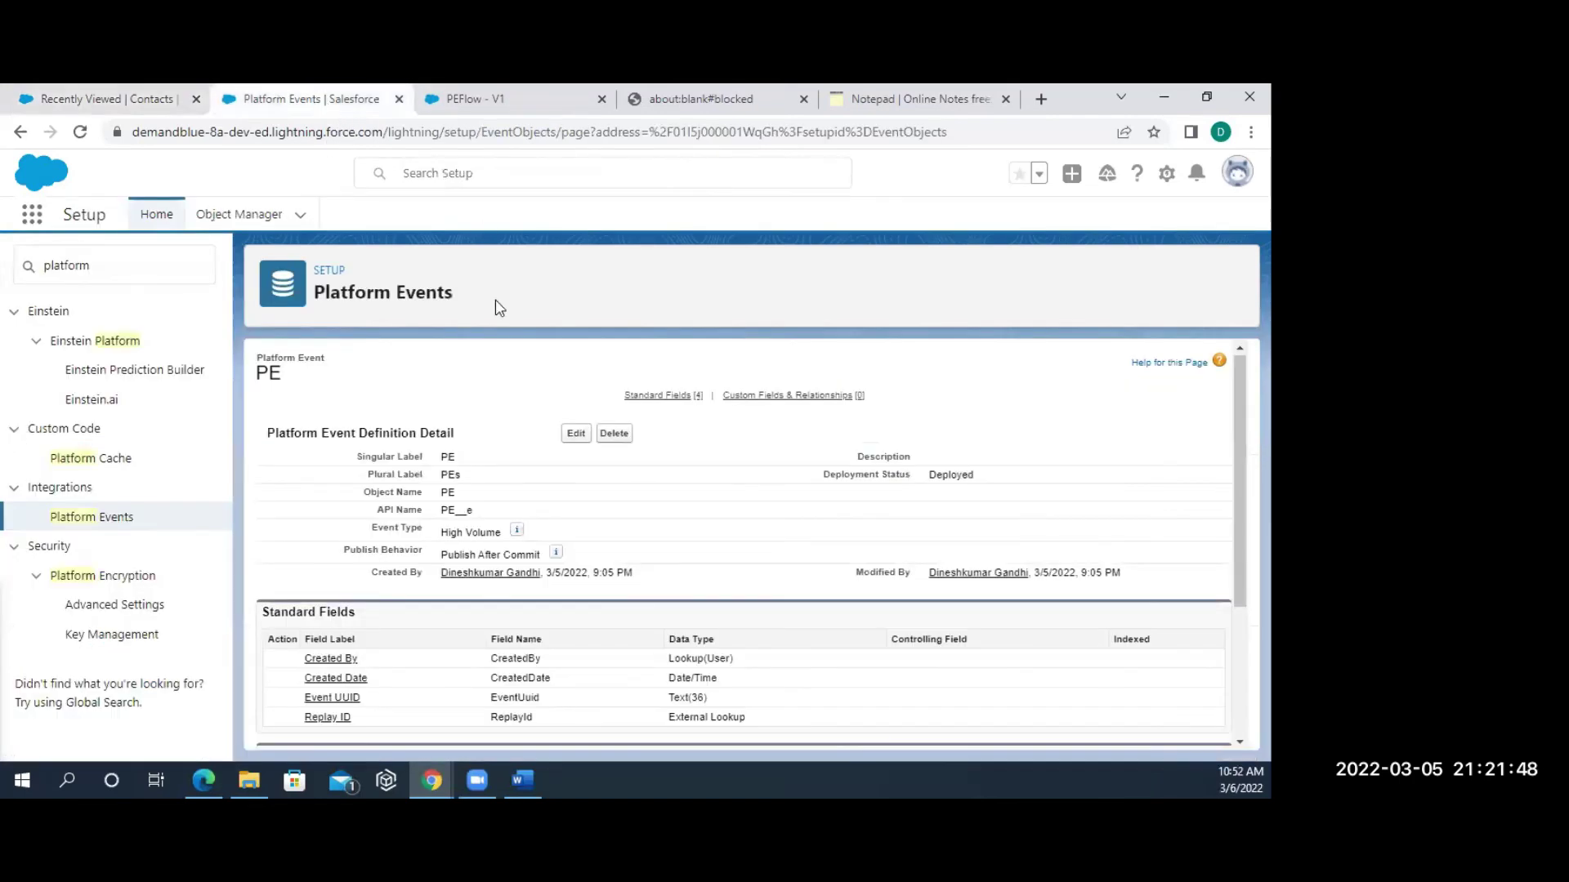
pyautogui.click(463, 94)
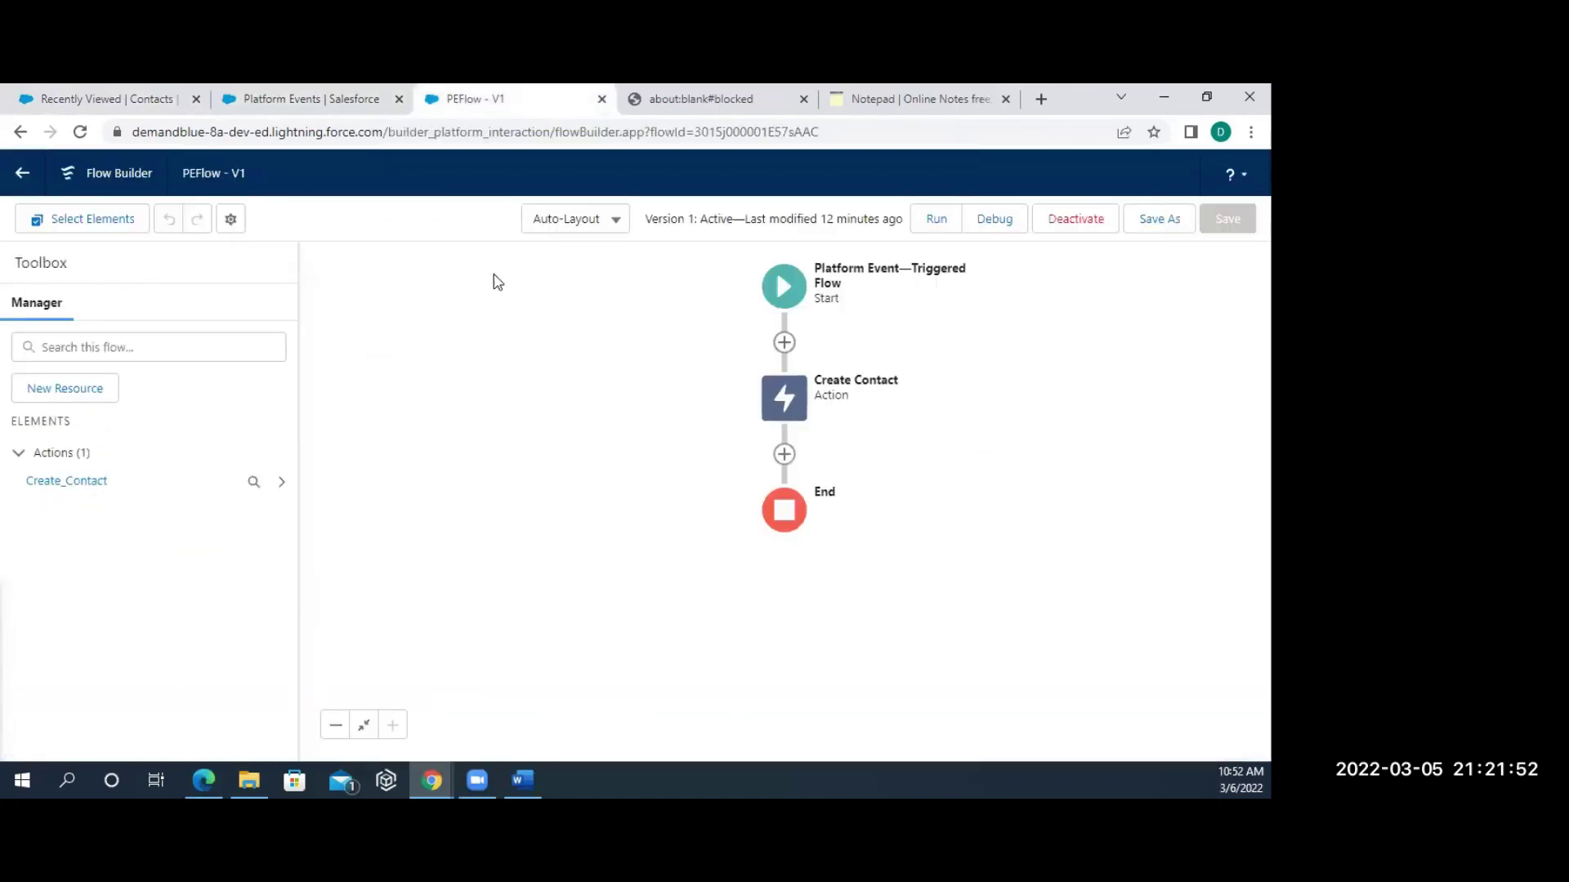
pyautogui.click(311, 100)
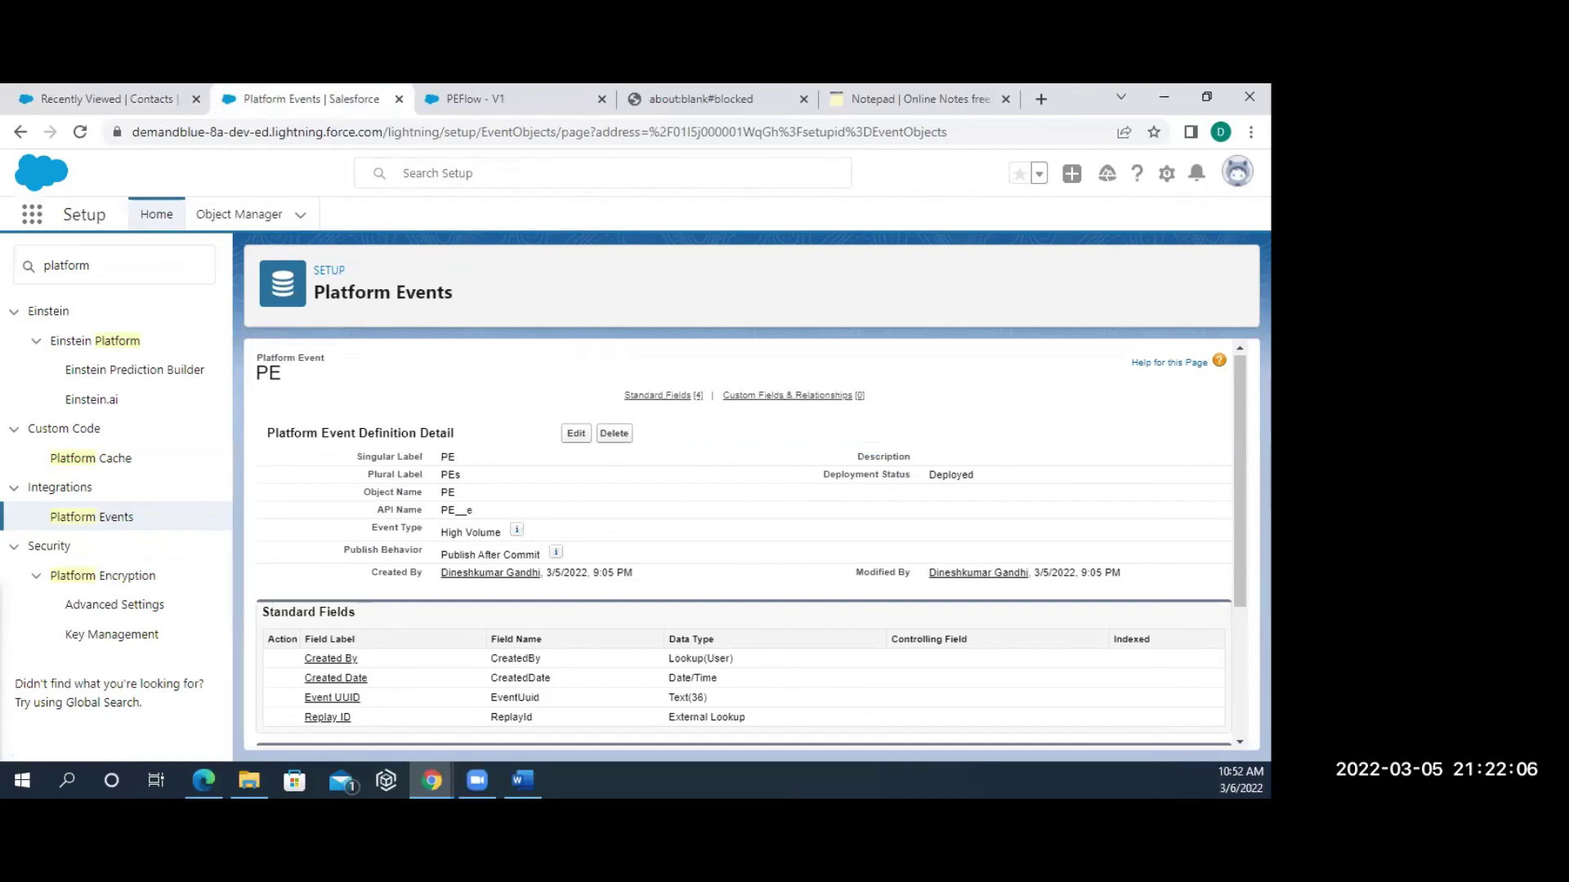
# Switch to the Developer Console, reopen the anonymous Apex code and select all of its lines.
pyautogui.hotkey('alt', 'Tab')
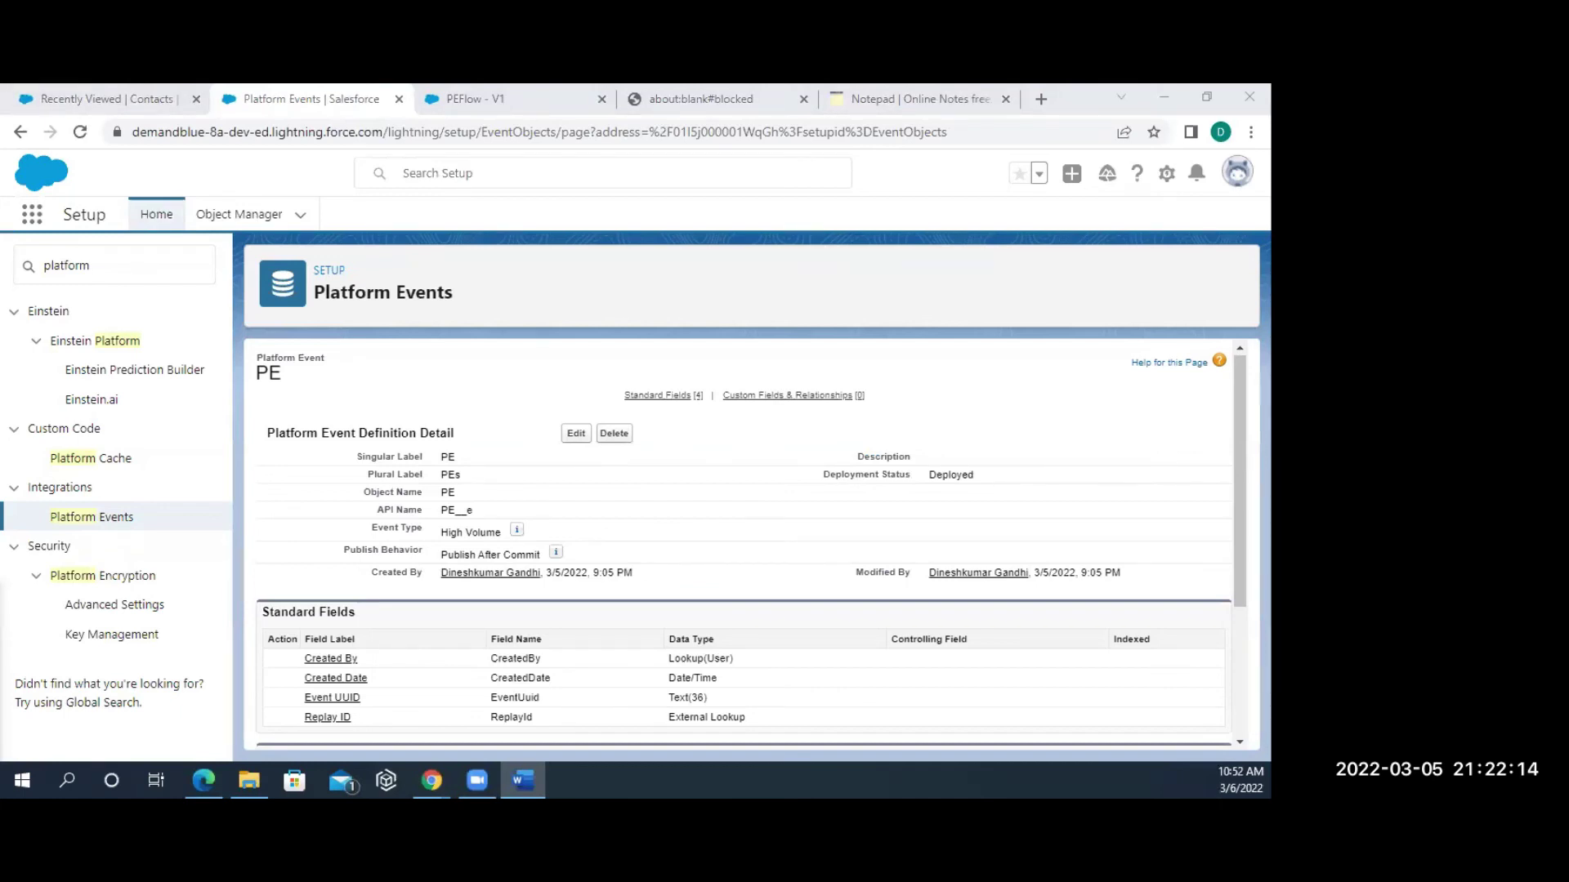
pyautogui.hotkey('alt', 'Tab')
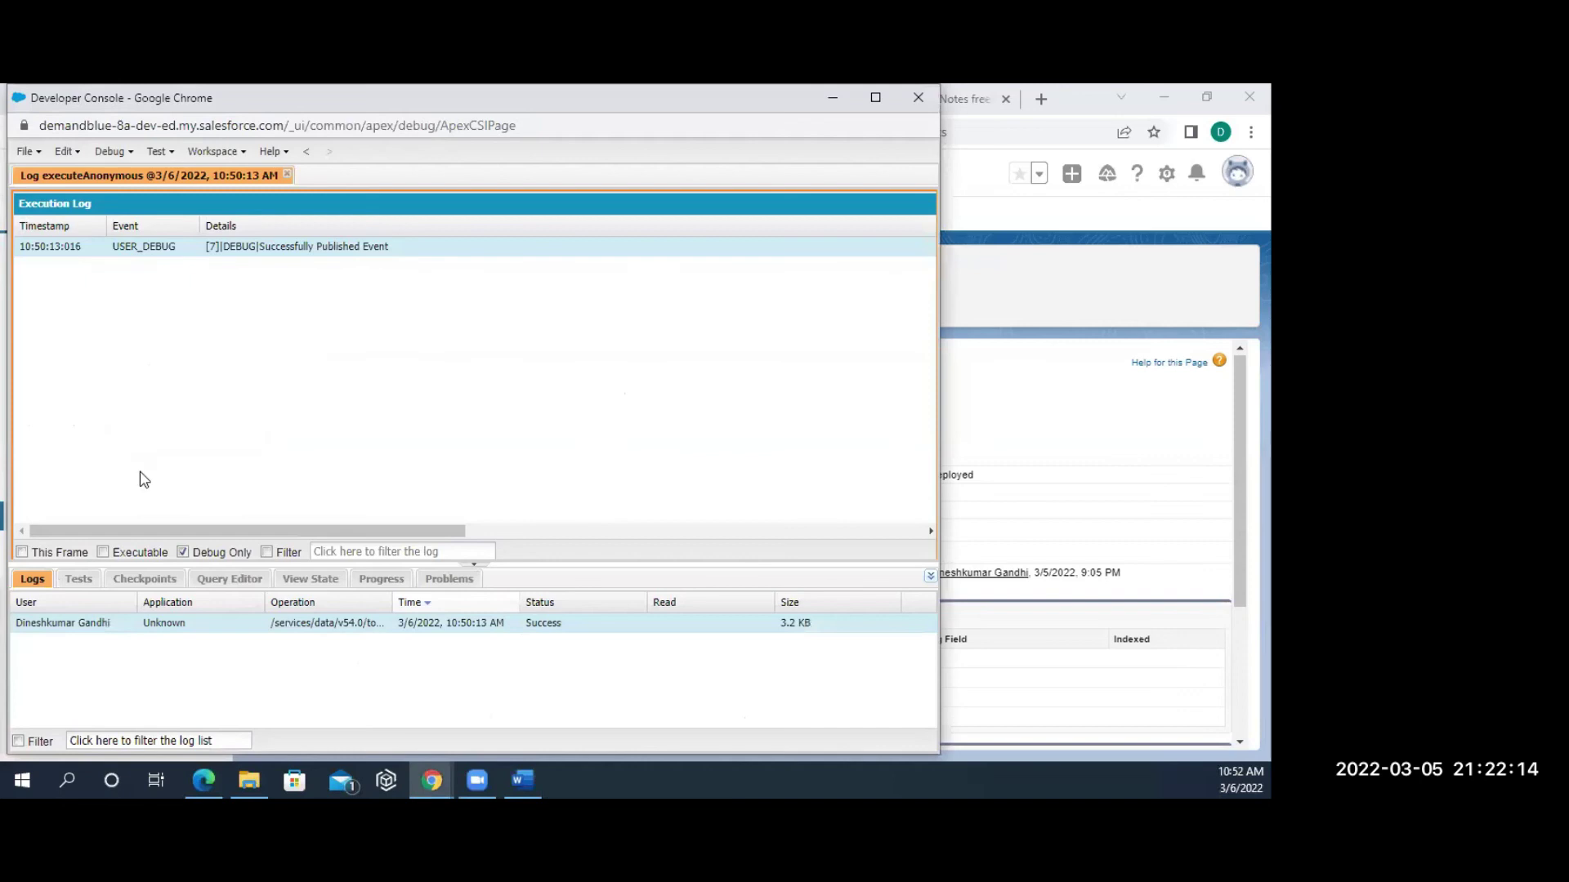
pyautogui.click(131, 153)
pyautogui.click(134, 175)
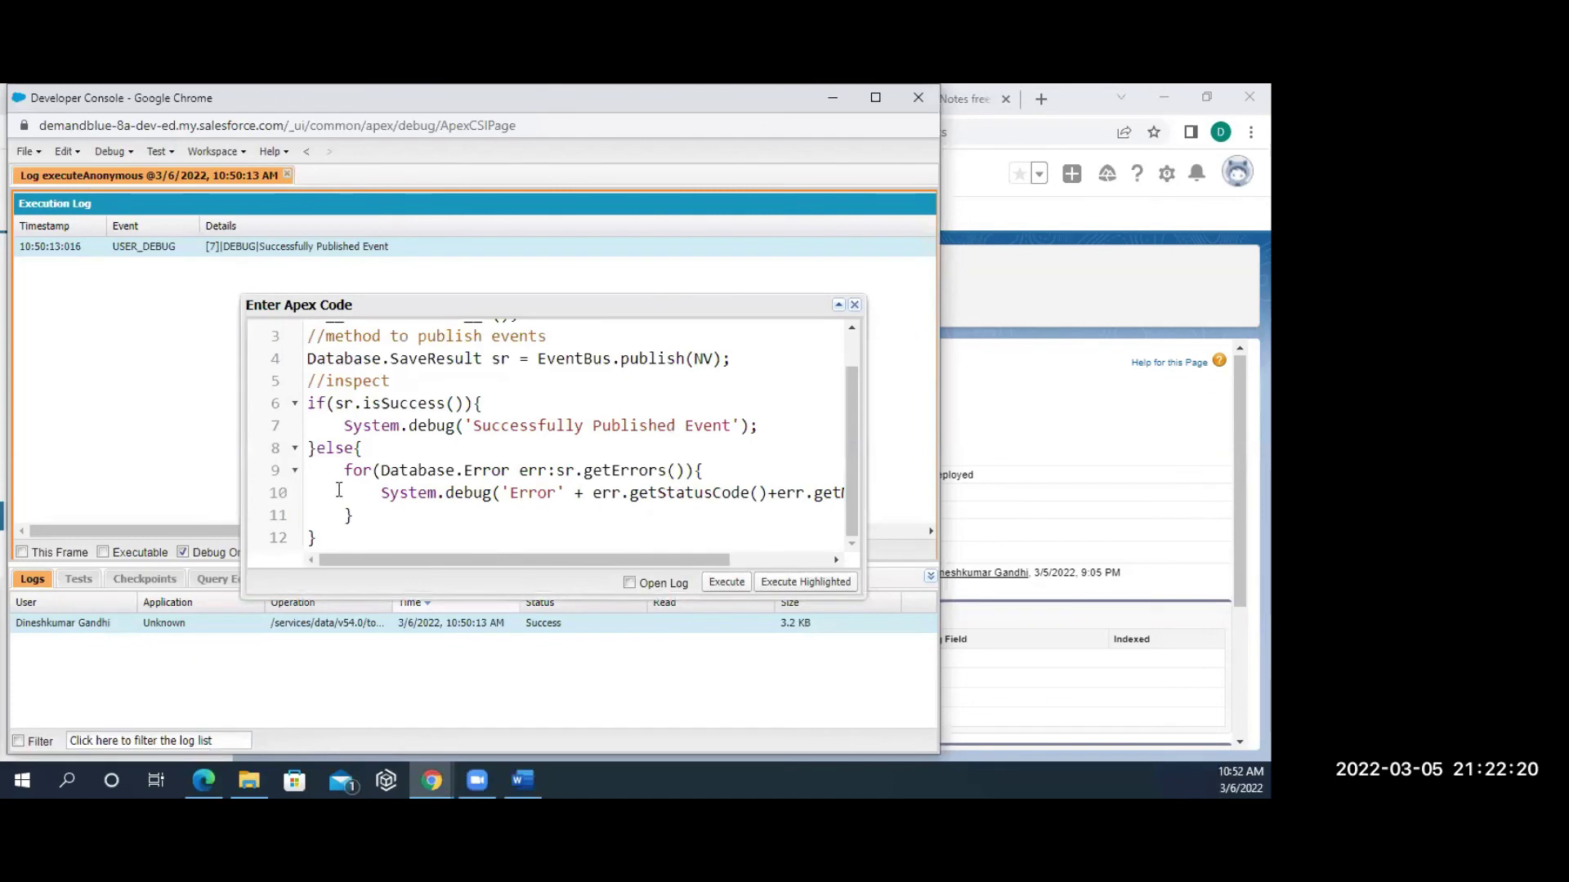
pyautogui.hotkey('ctrl', 'a')
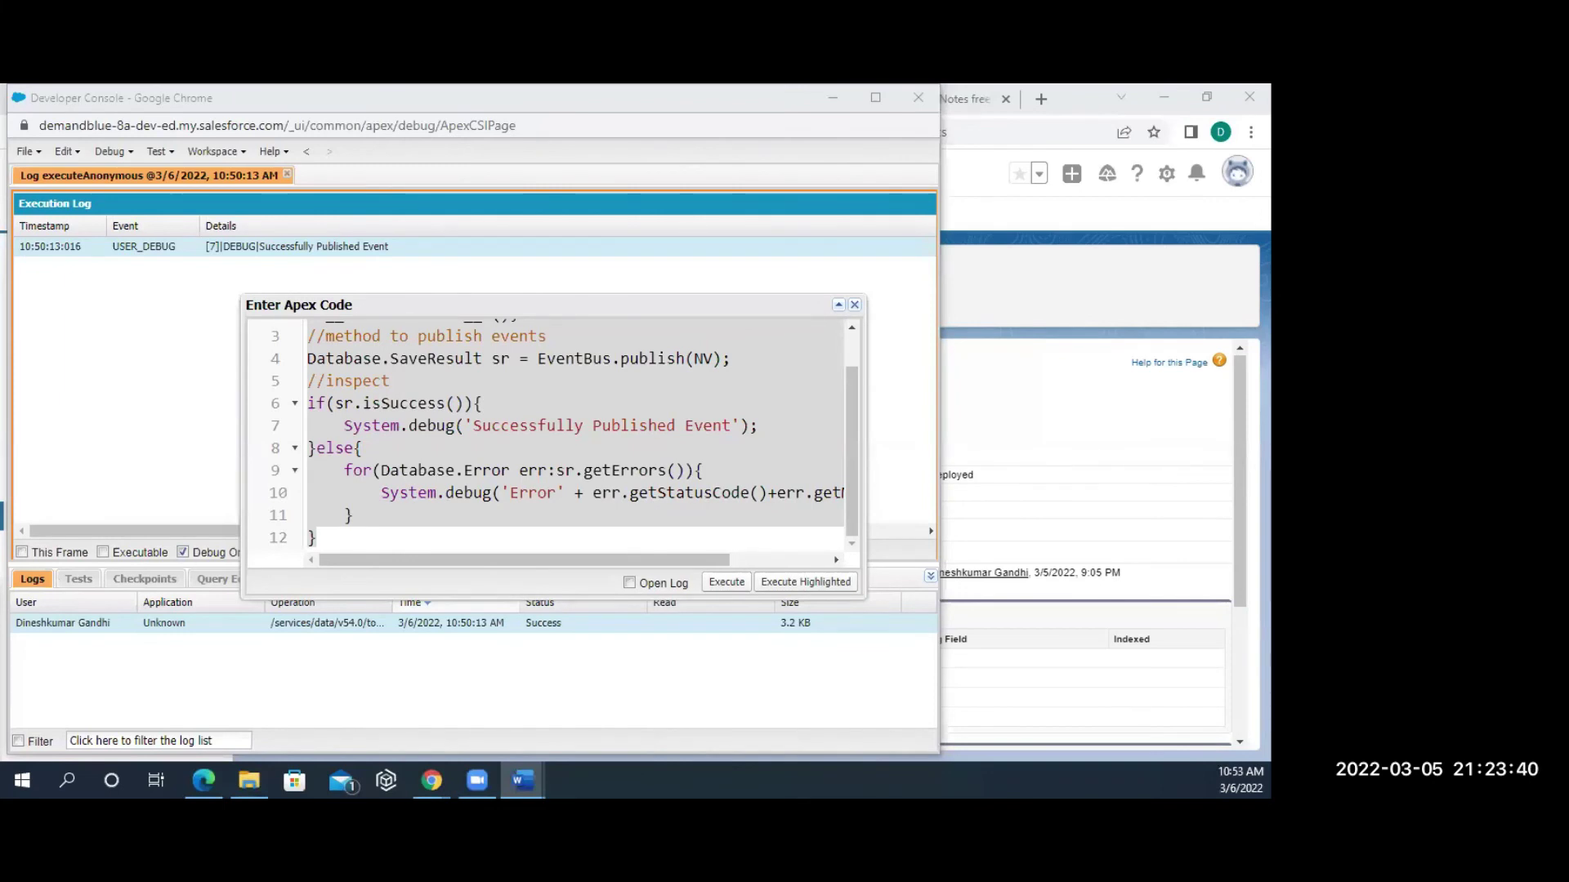
# Close the anonymous Apex code dialog and the Developer Console window.
pyautogui.click(912, 248)
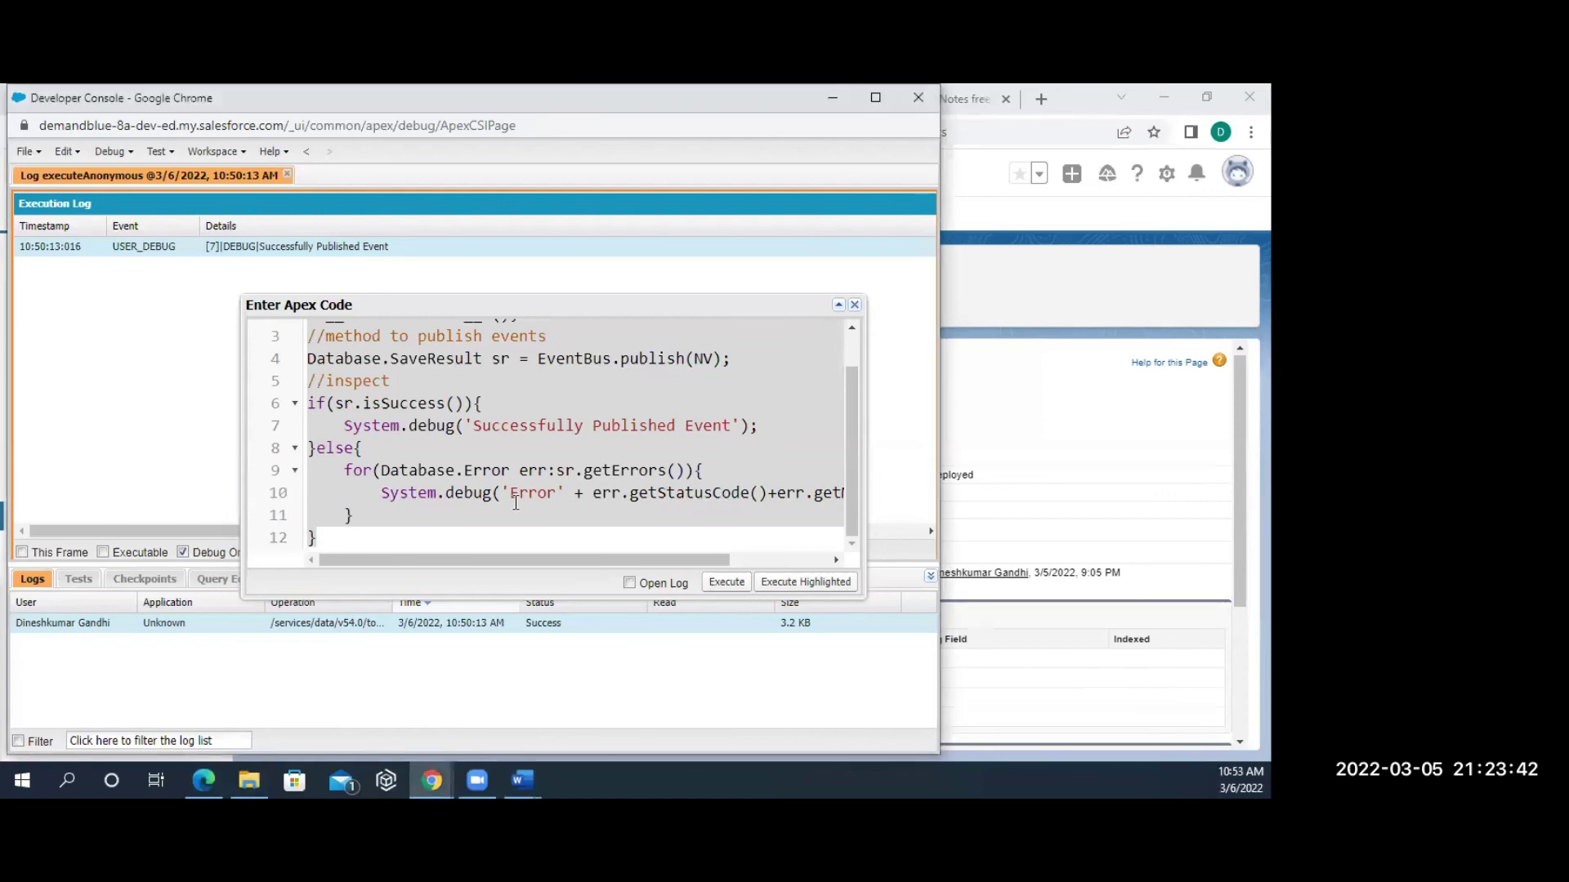
pyautogui.click(854, 305)
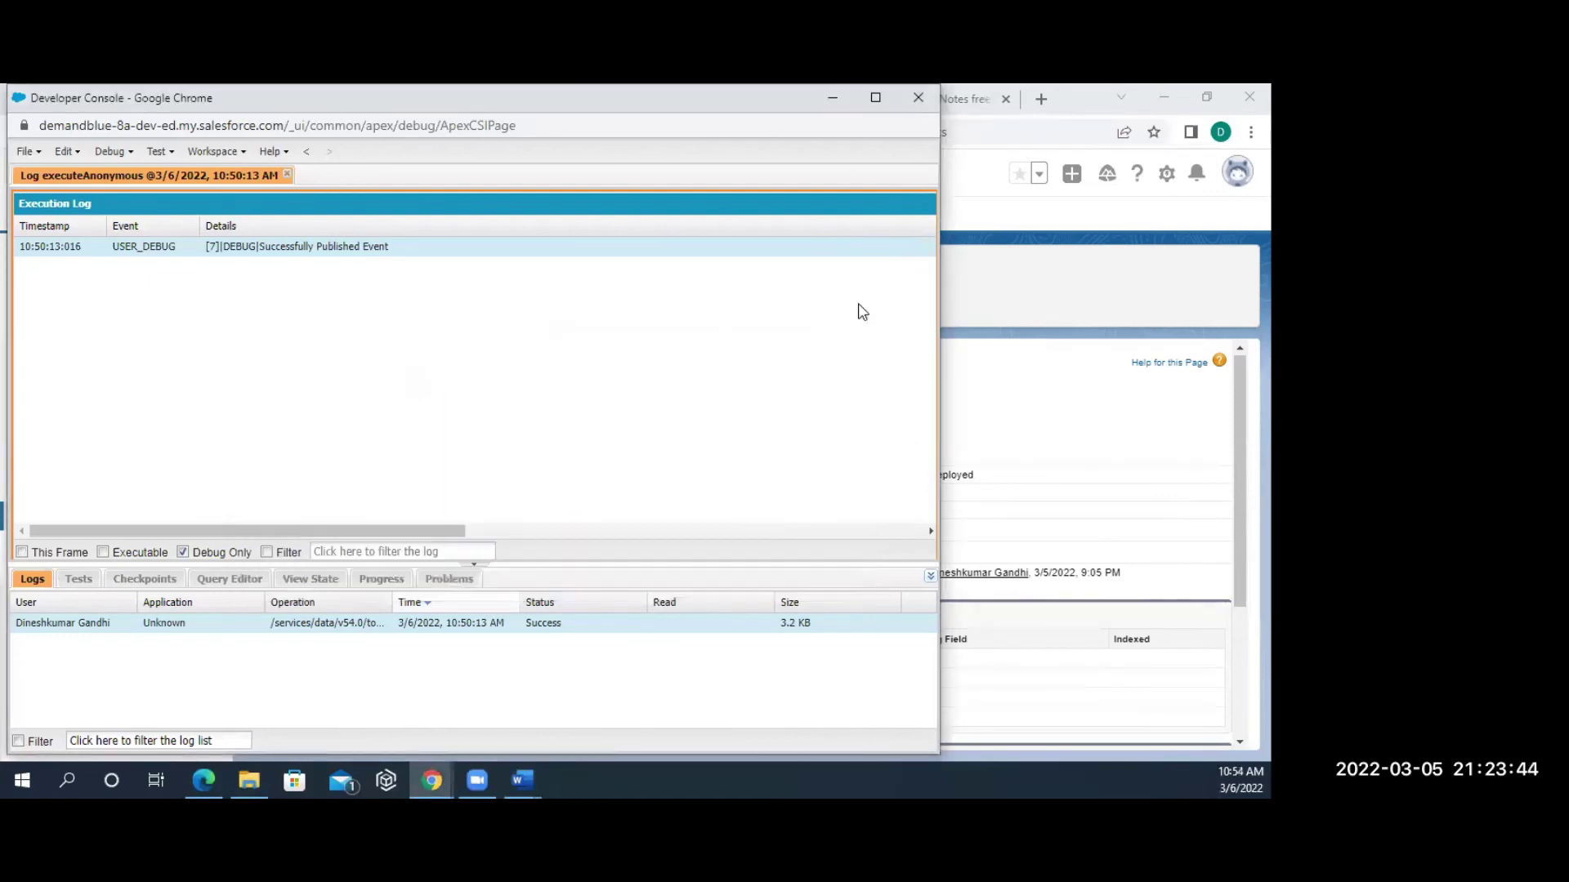
pyautogui.click(918, 98)
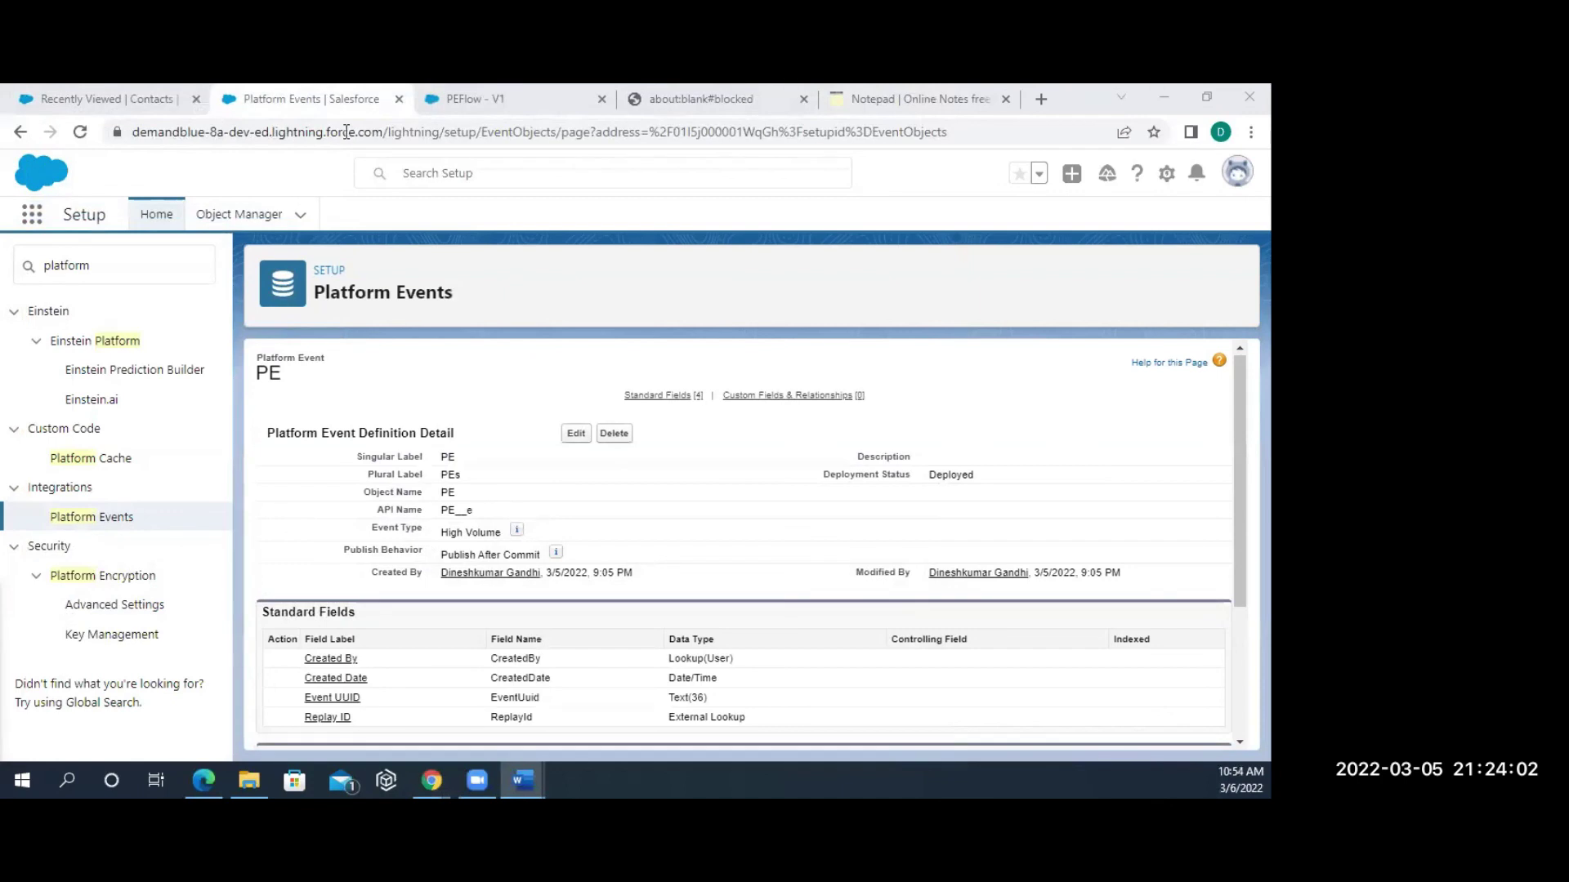
# Close the Platform Events, PEFlow and about:blank pages and return to the Contacts list.
pyautogui.click(298, 111)
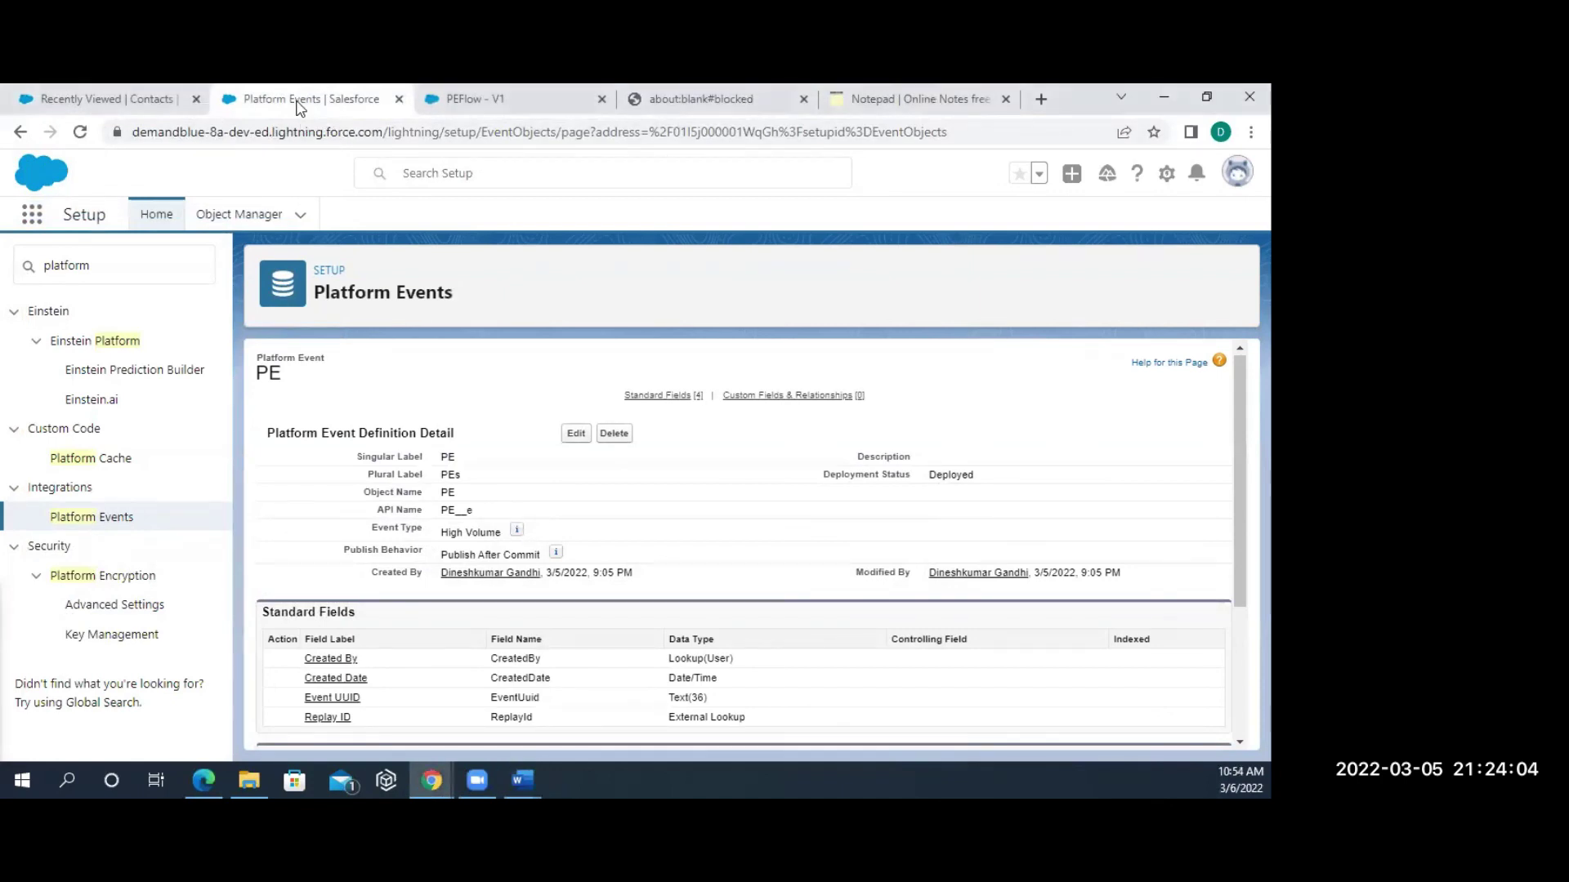
pyautogui.click(133, 102)
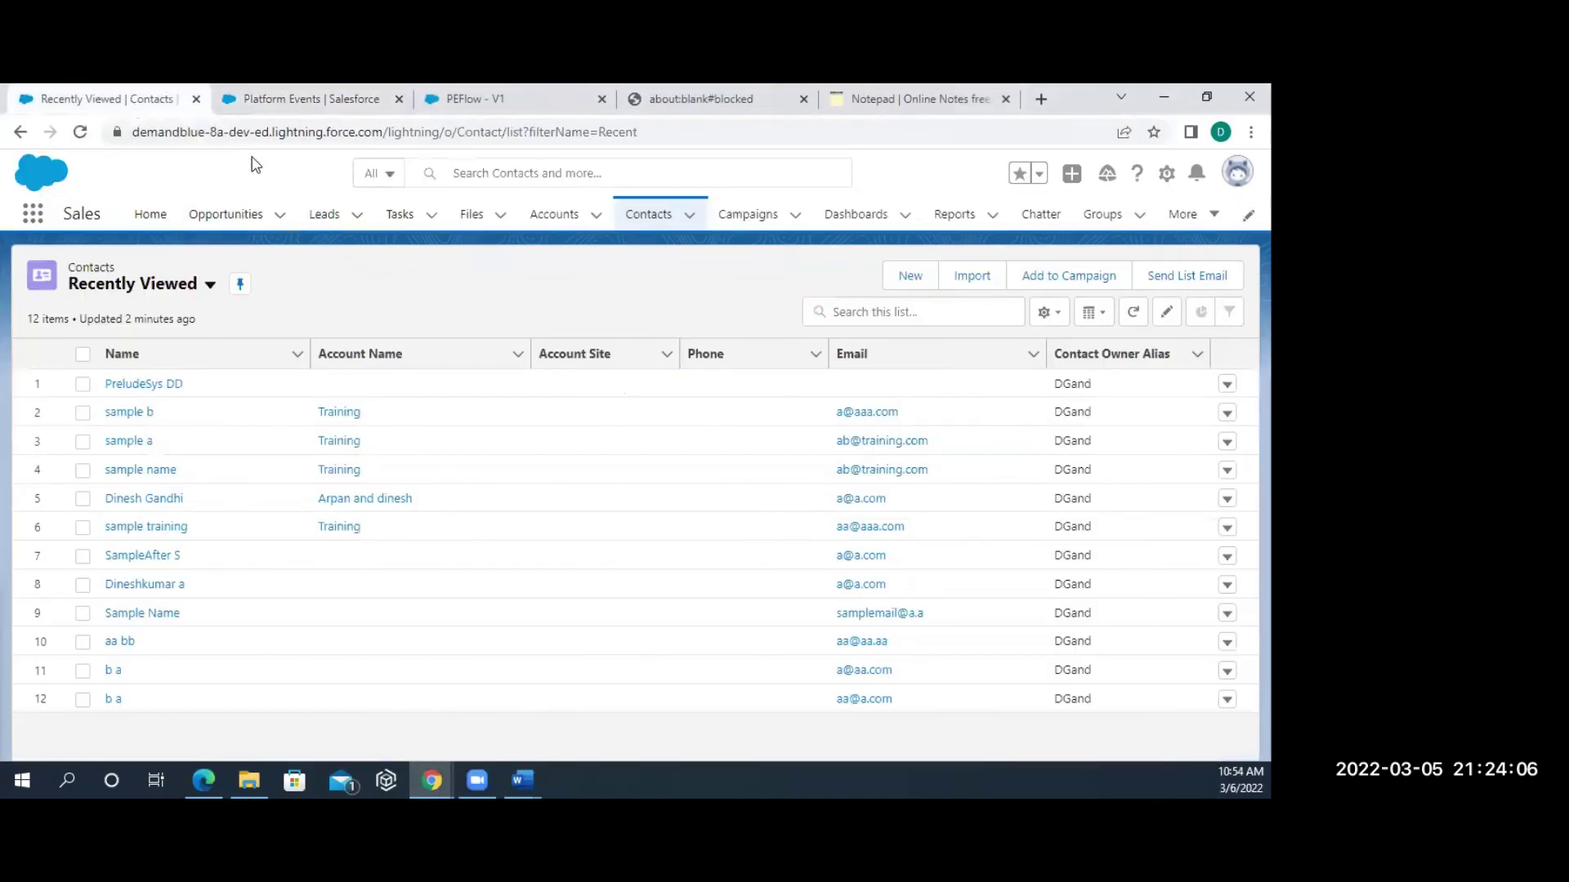
pyautogui.click(460, 112)
pyautogui.click(394, 104)
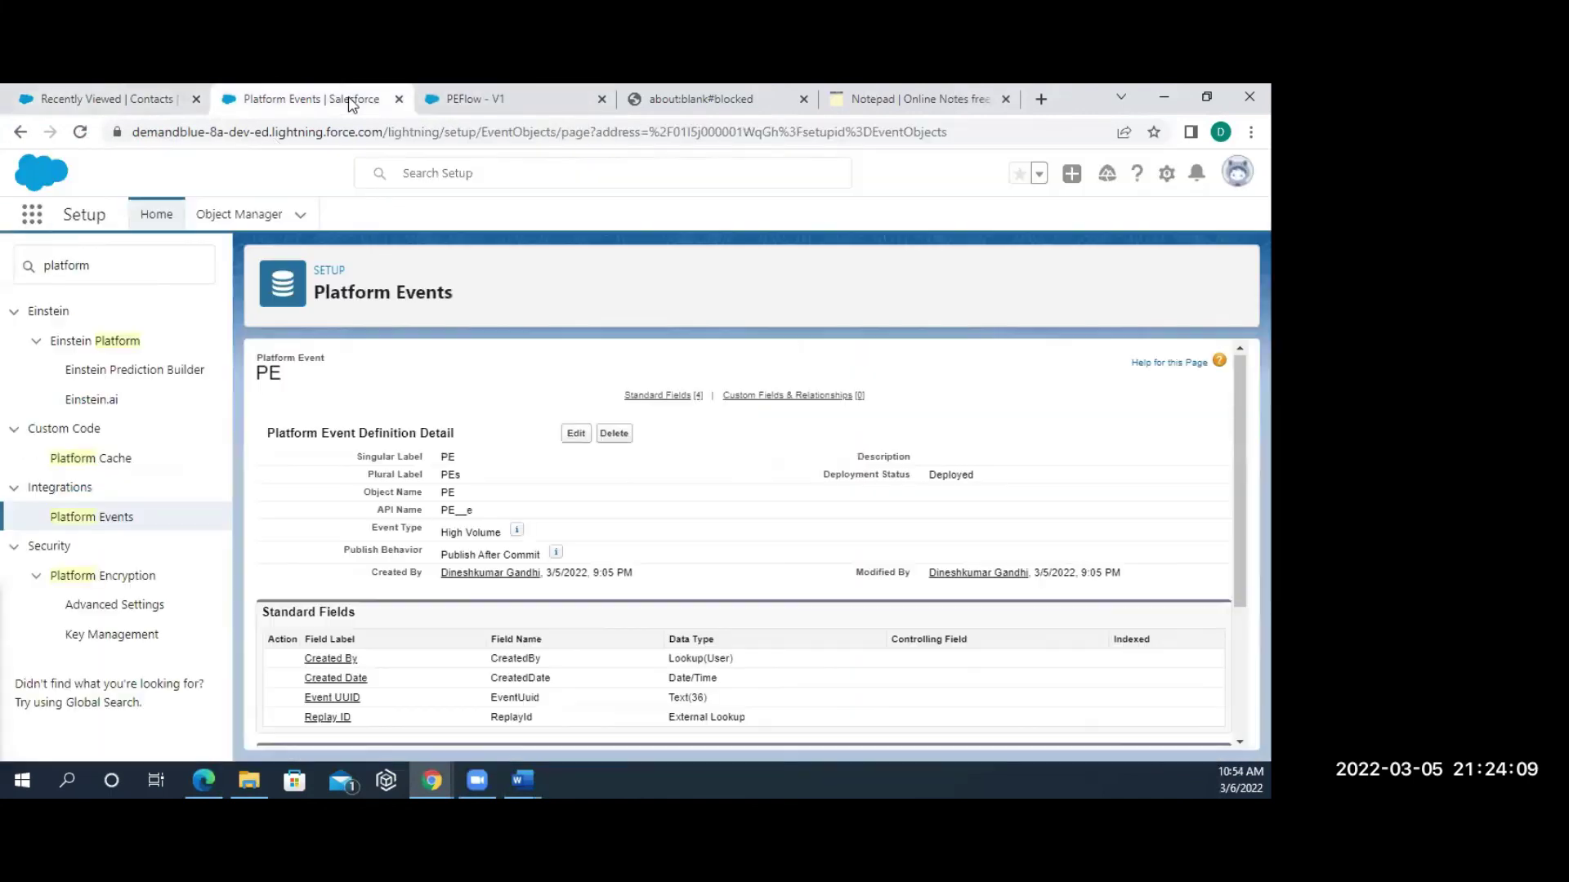
pyautogui.click(397, 99)
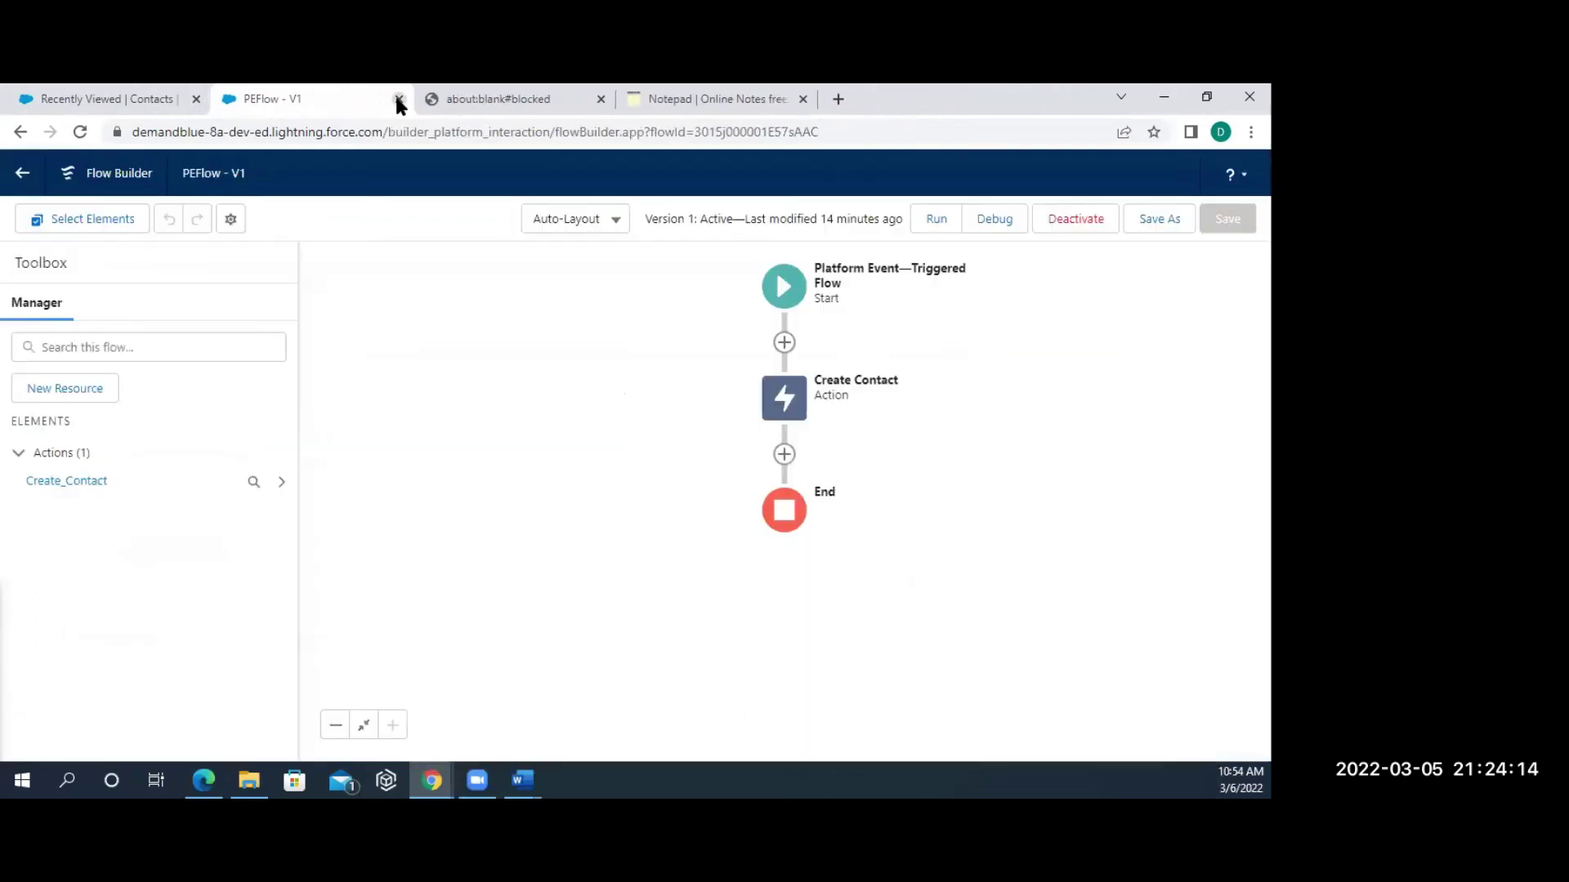
pyautogui.click(397, 99)
pyautogui.click(395, 93)
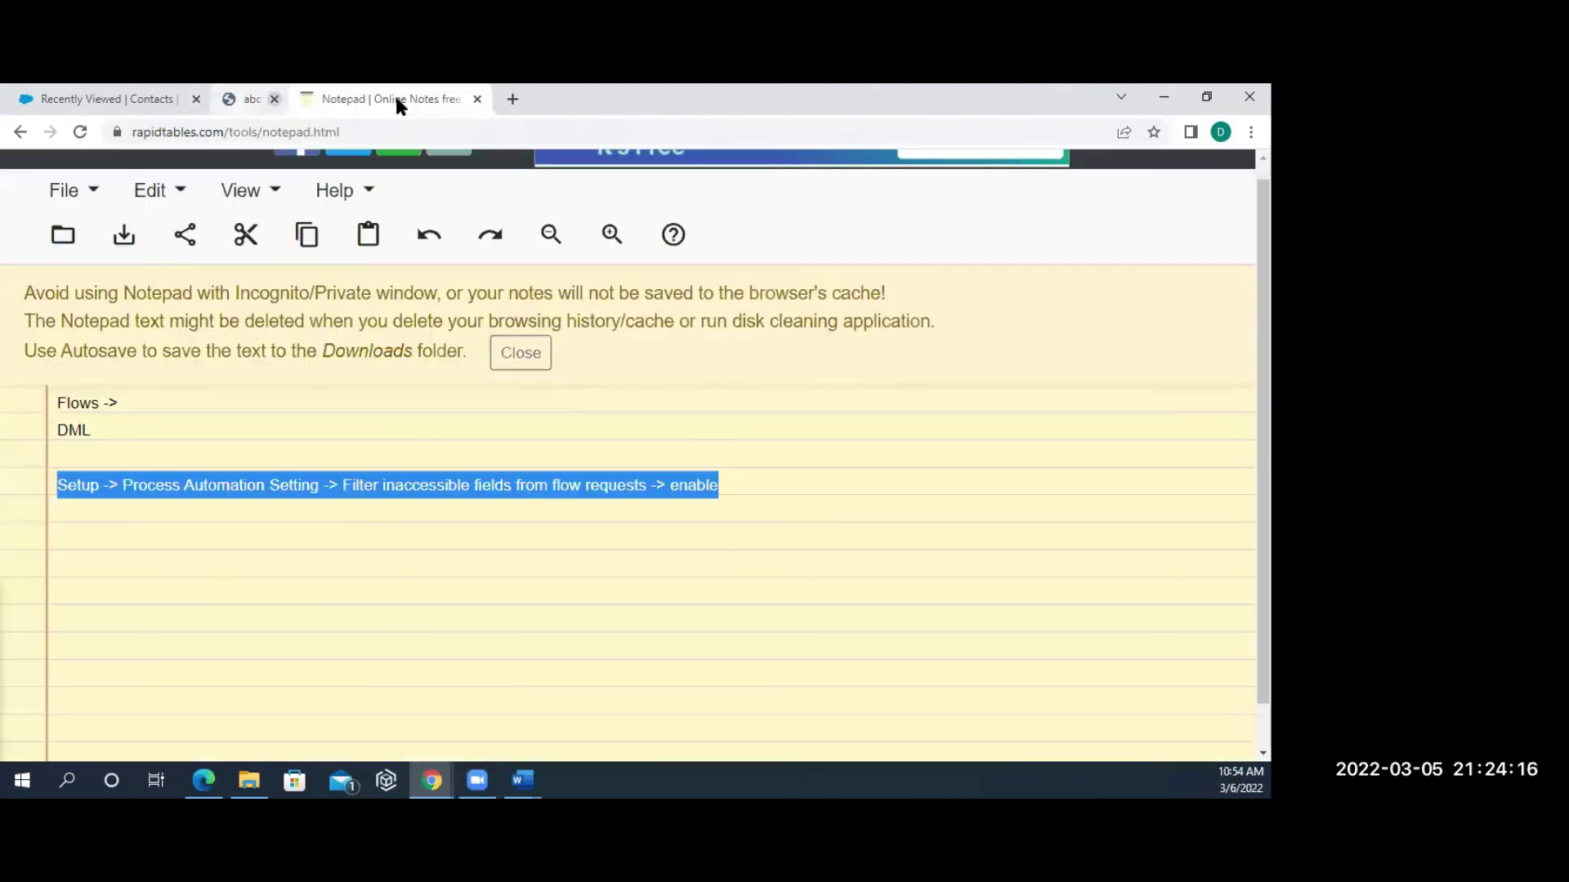
pyautogui.click(112, 102)
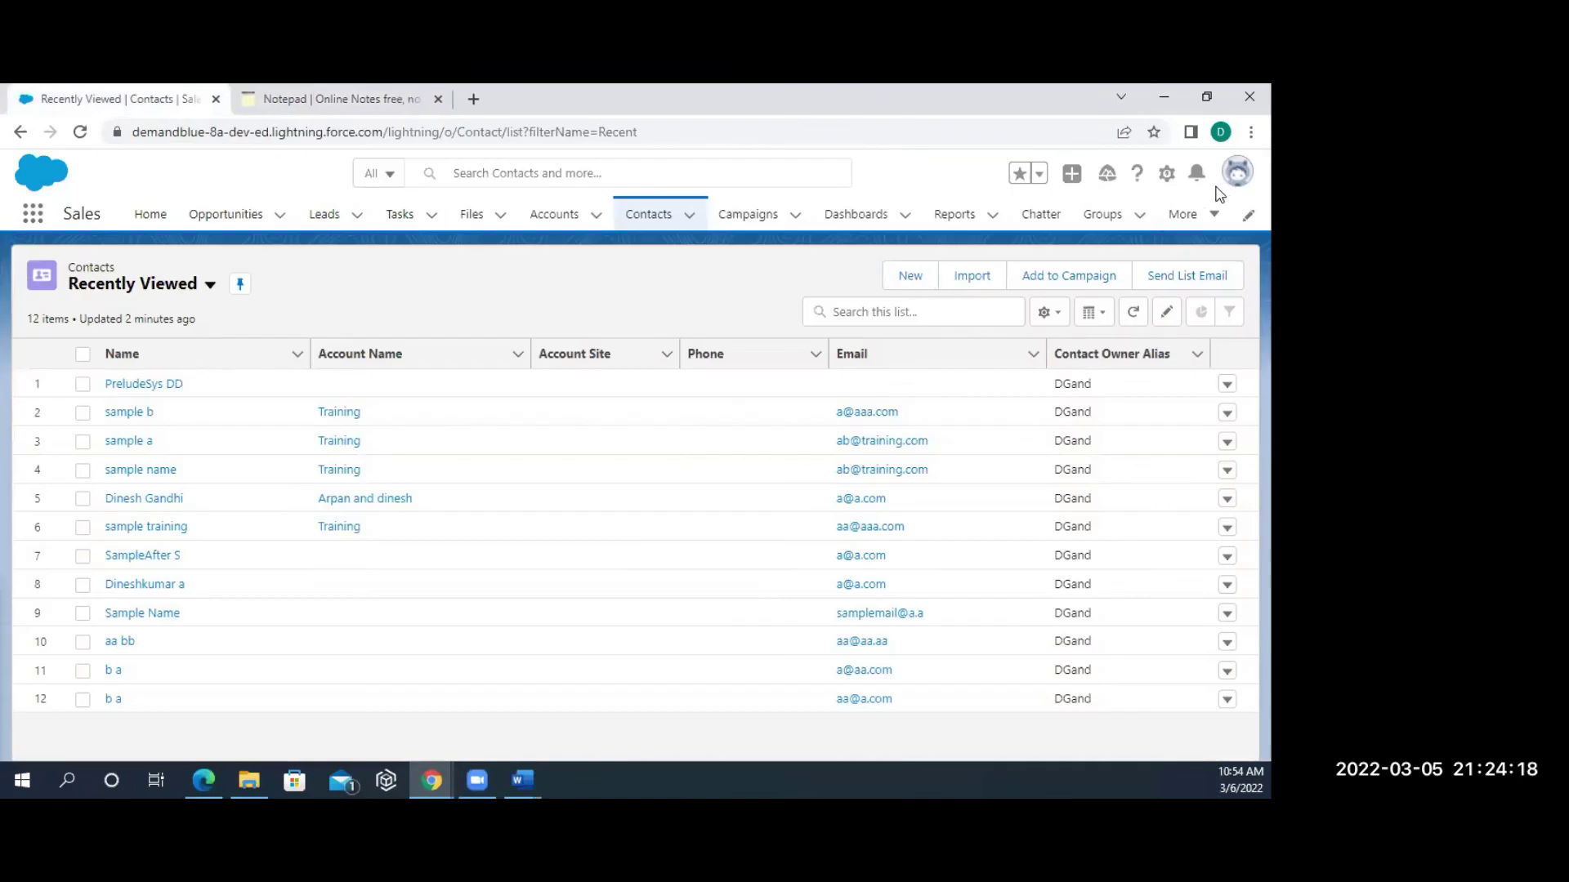
# Open Setup, search for flows and go to the Flows page under Process Automation.
pyautogui.click(1167, 174)
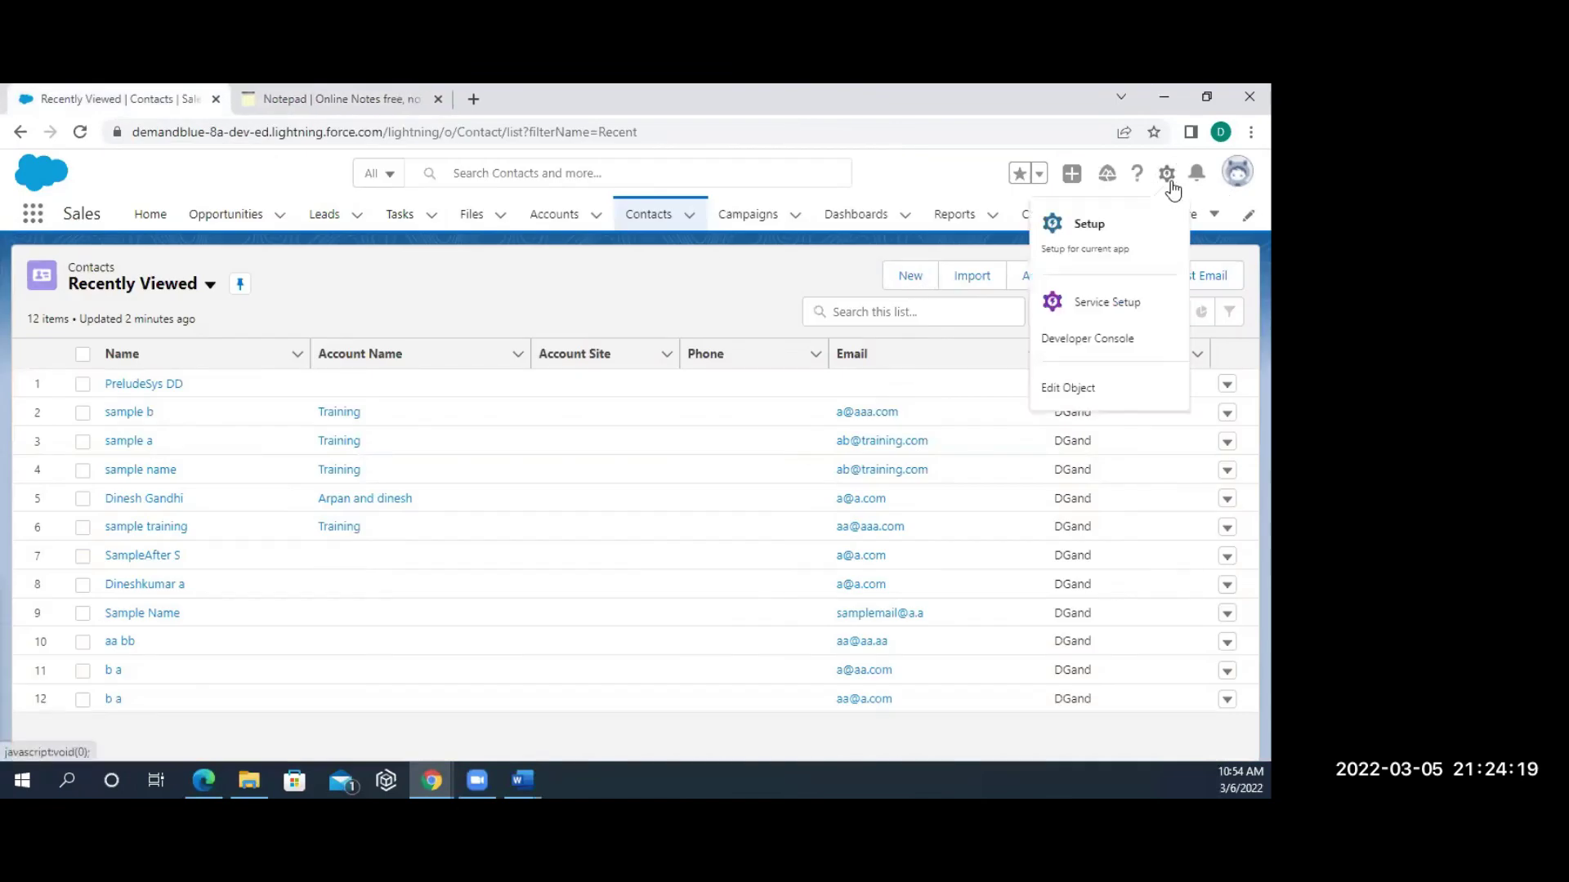
pyautogui.click(1109, 243)
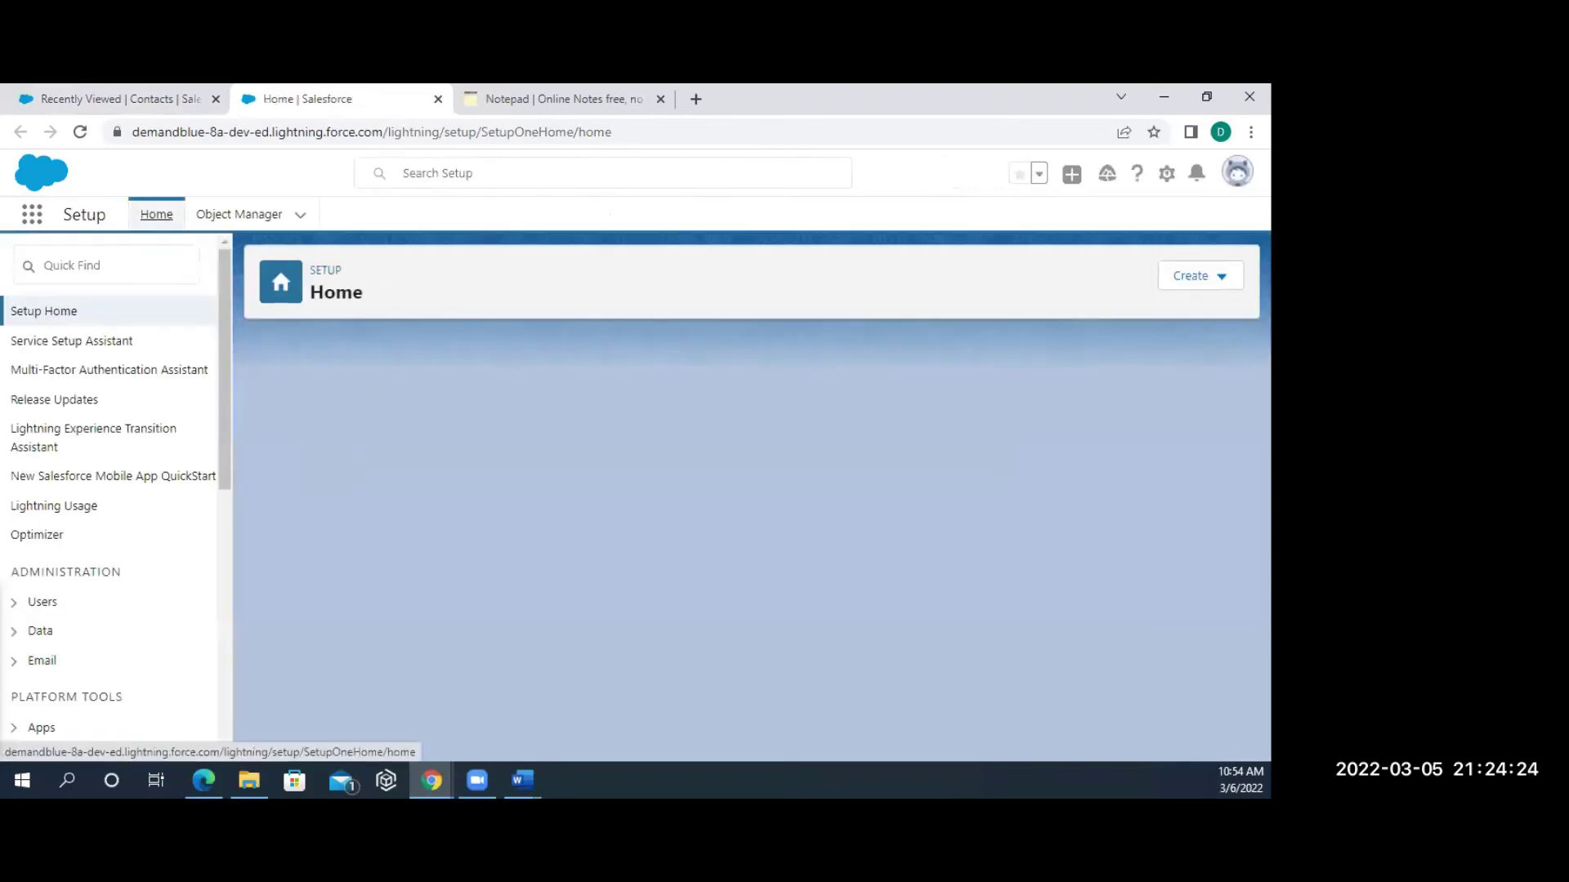
pyautogui.hotkey('alt', 'Tab')
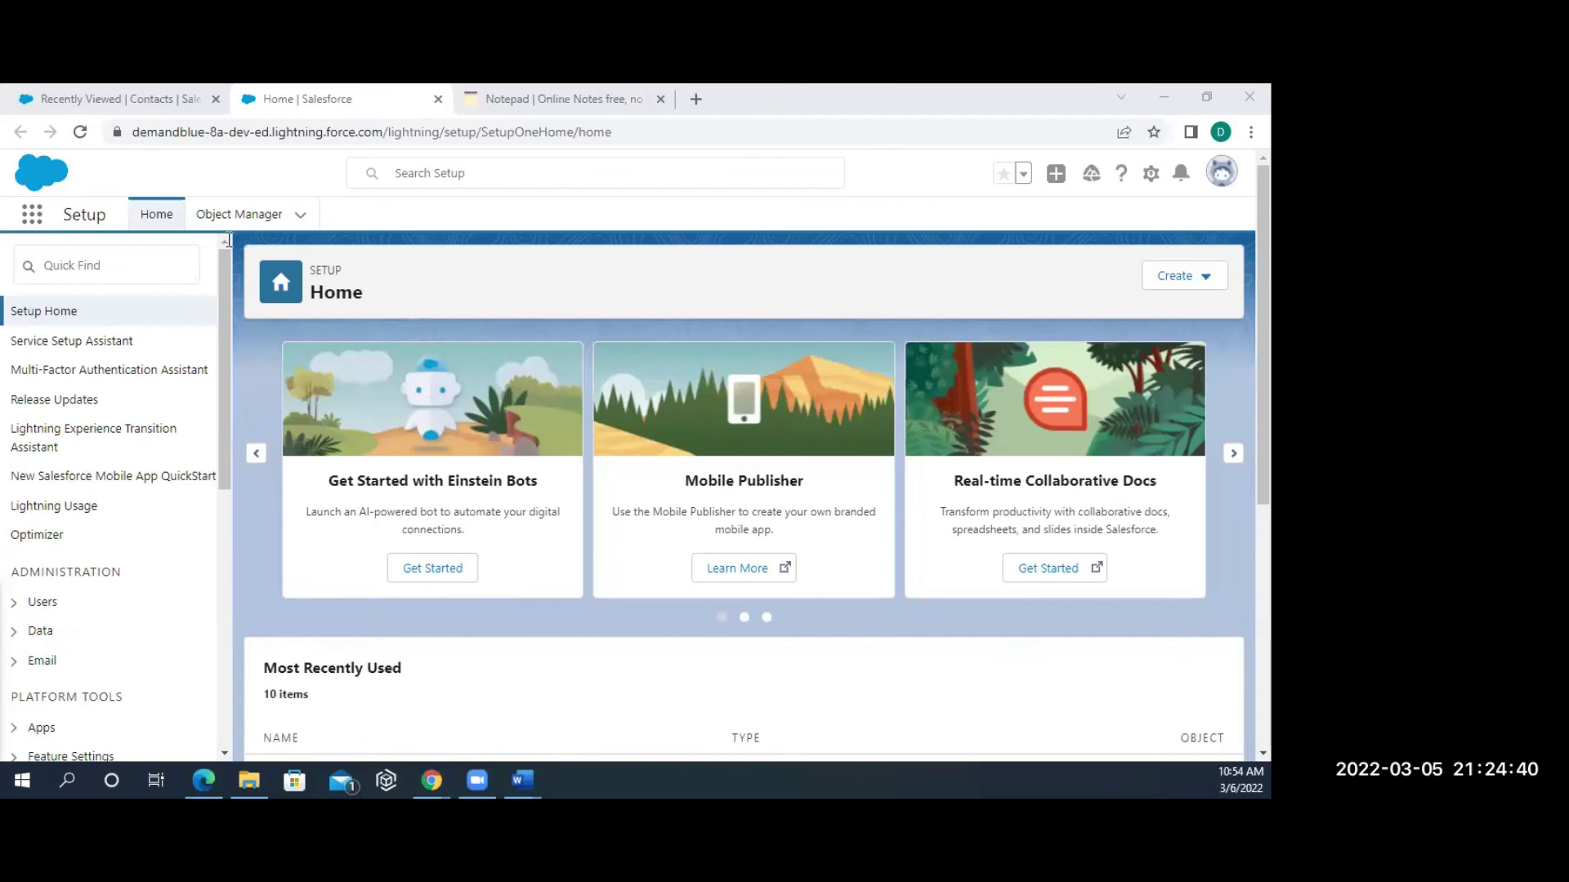
pyautogui.click(61, 266)
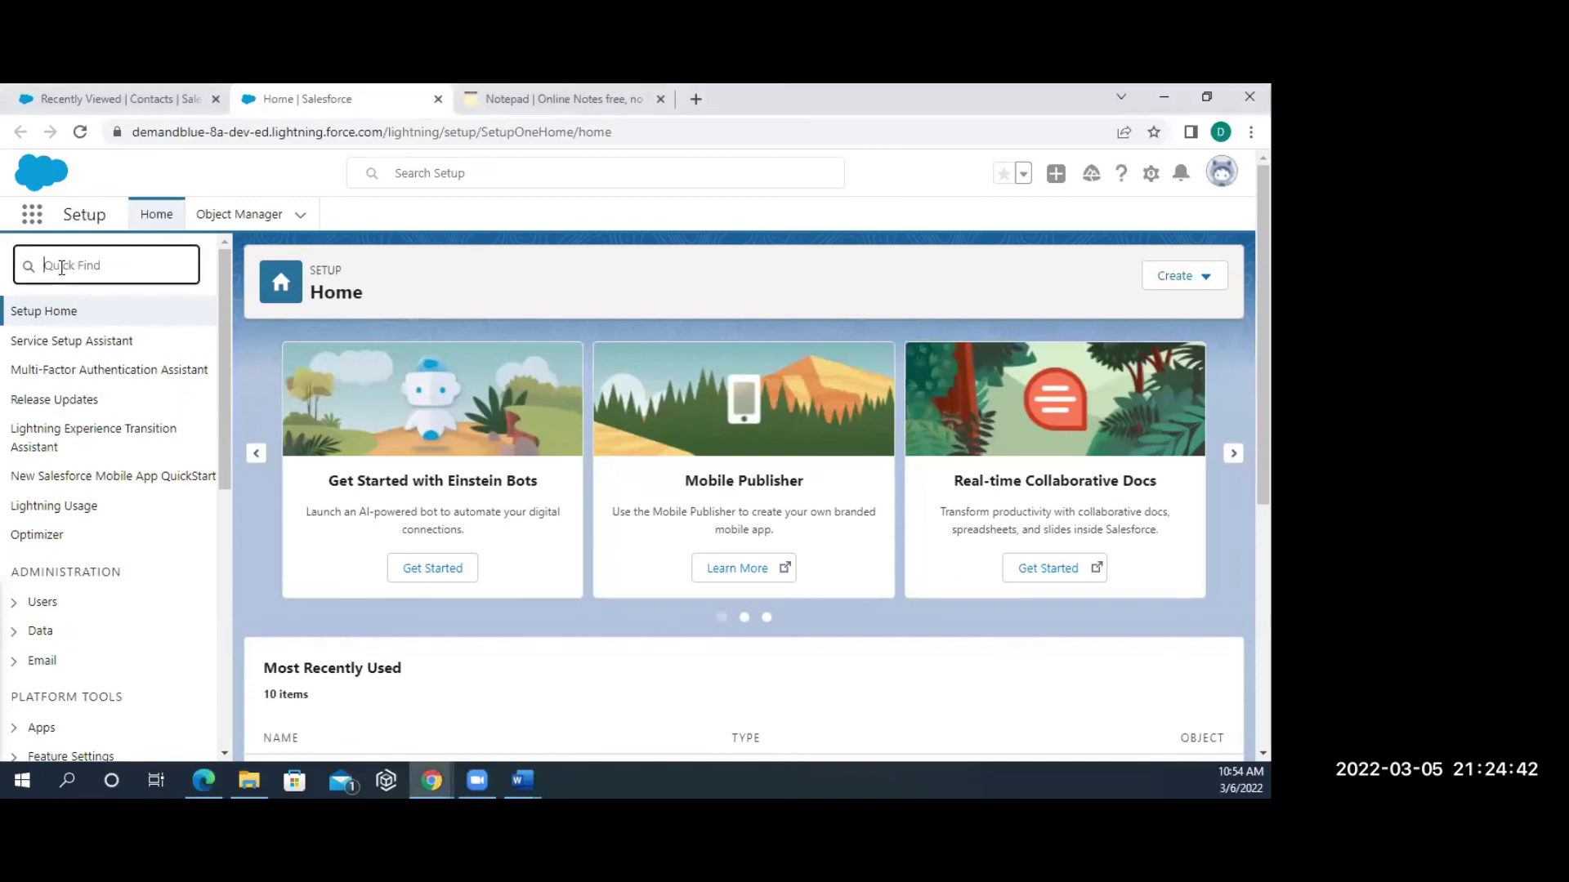
pyautogui.write('flows')
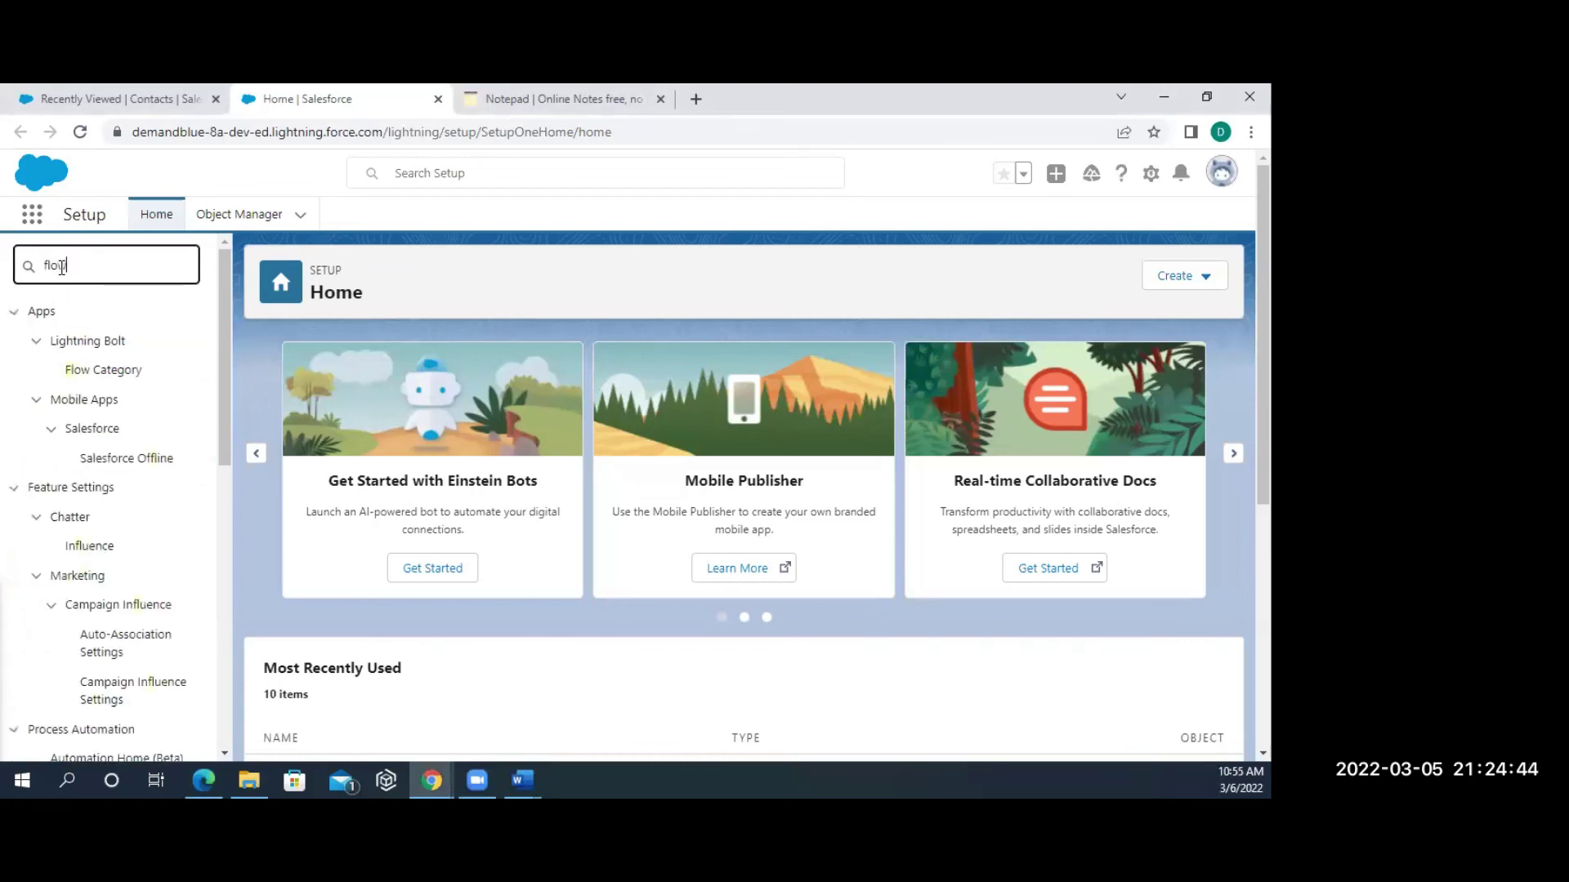
pyautogui.click(70, 343)
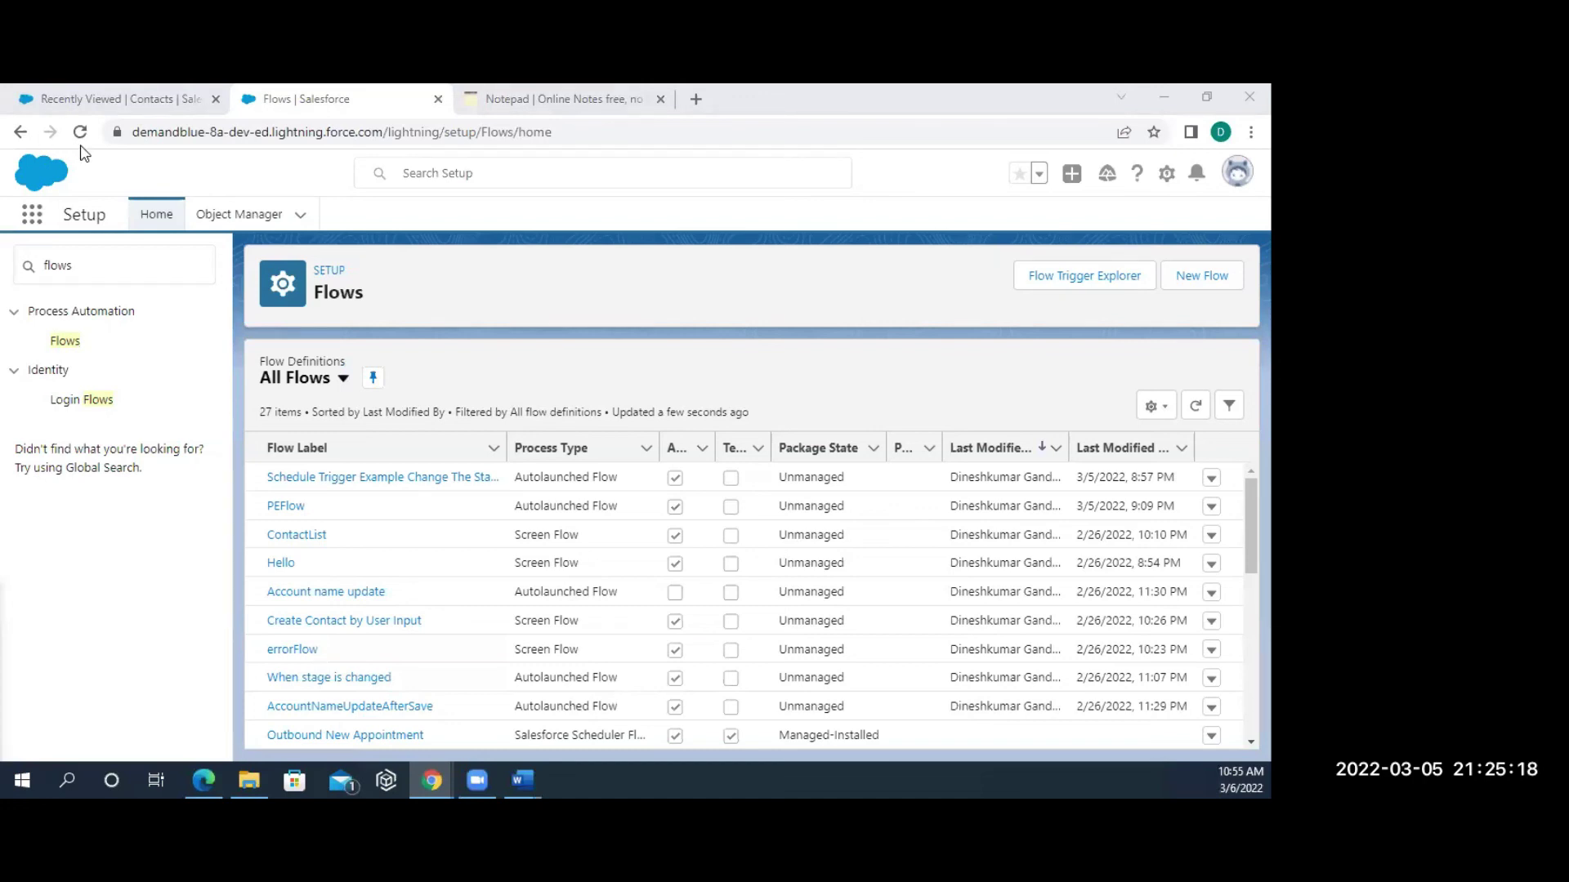
# Add the line "Create a flow that creates a task whenever the lead is generated" below the existing notes in the online Notepad.
pyautogui.click(472, 103)
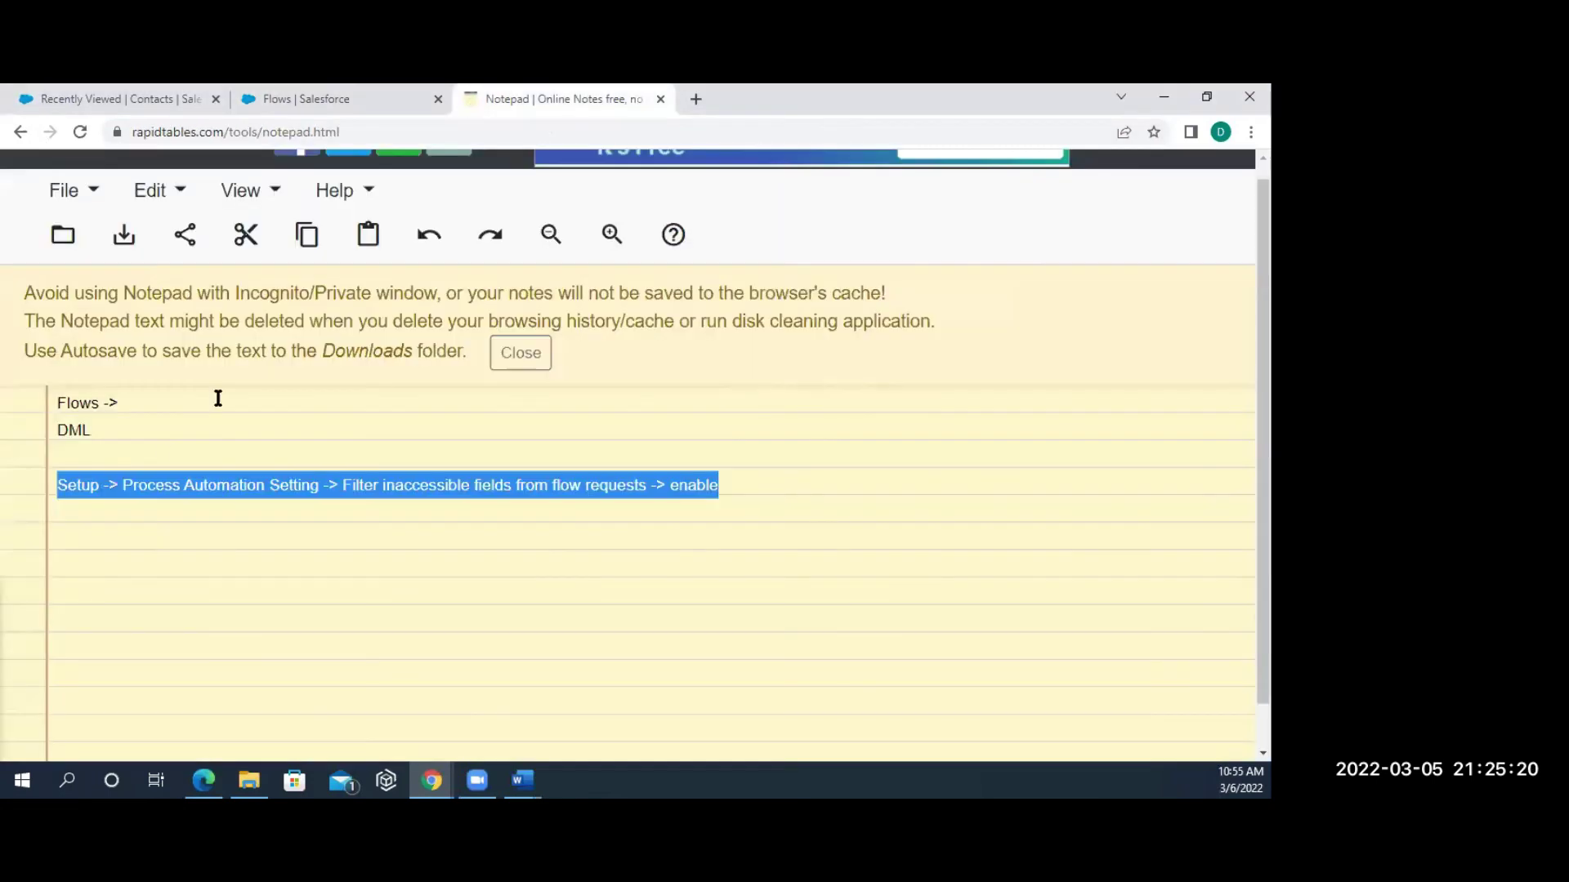
pyautogui.click(114, 515)
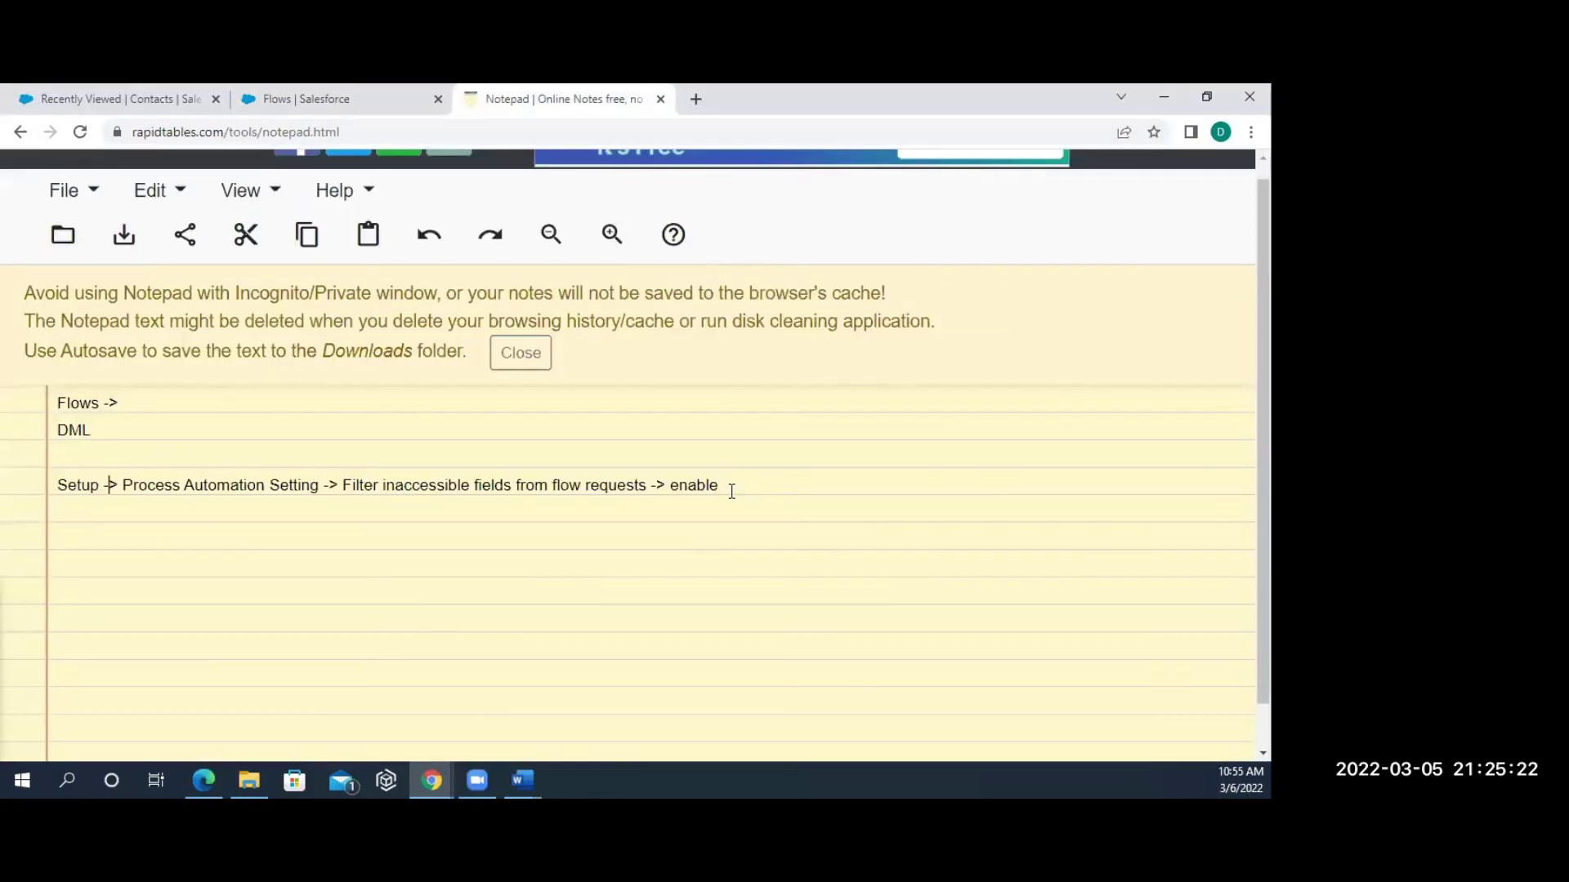
pyautogui.press('Return')
pyautogui.write('Create a flow that cre')
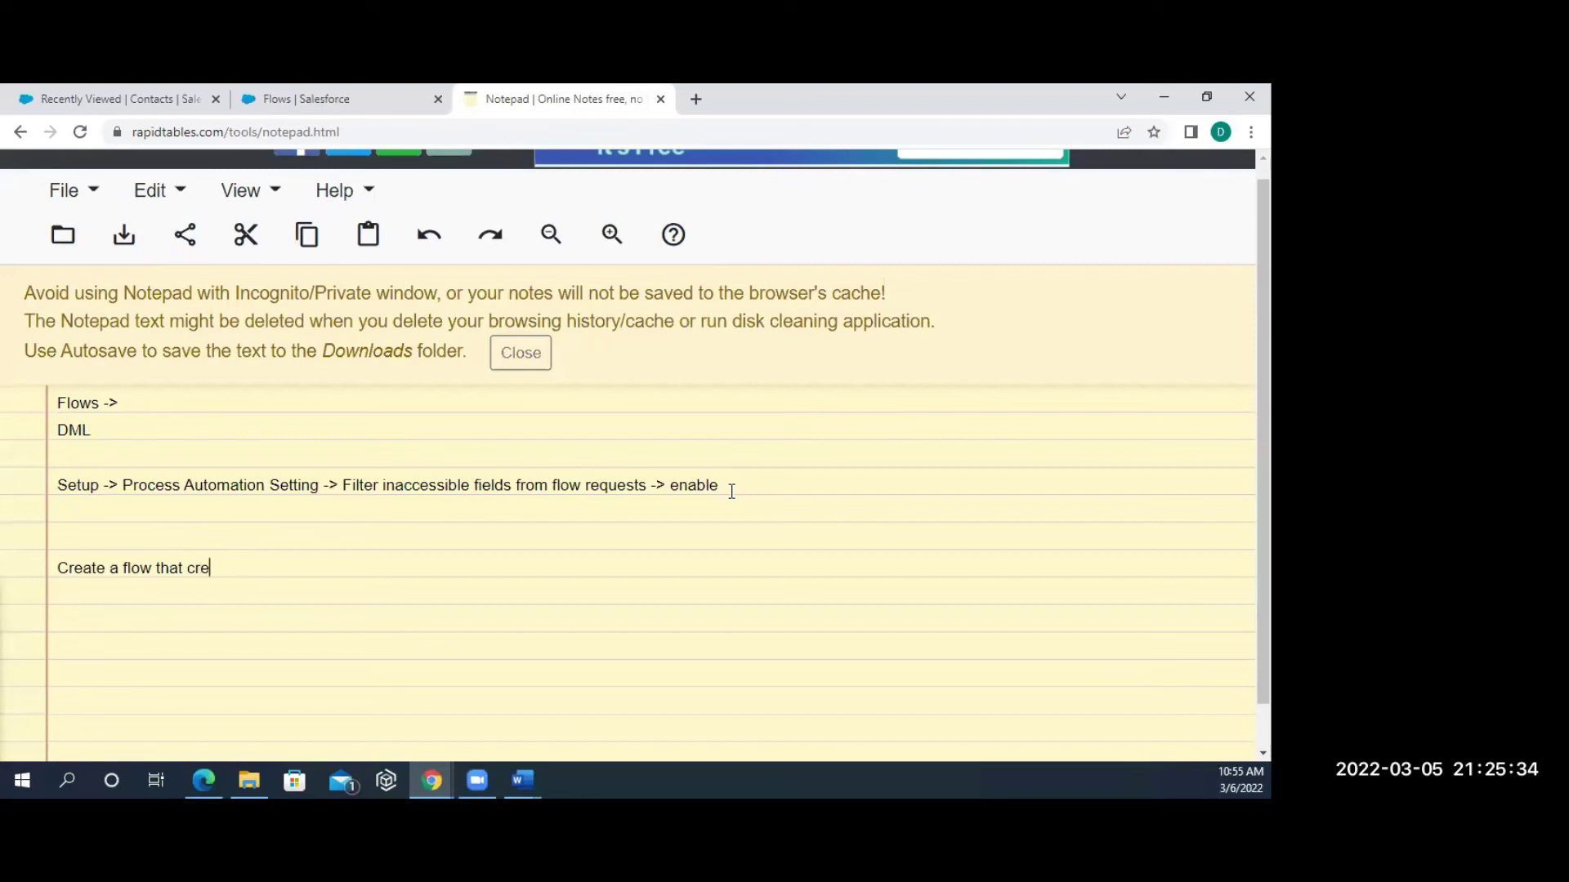
pyautogui.write('ates a task when')
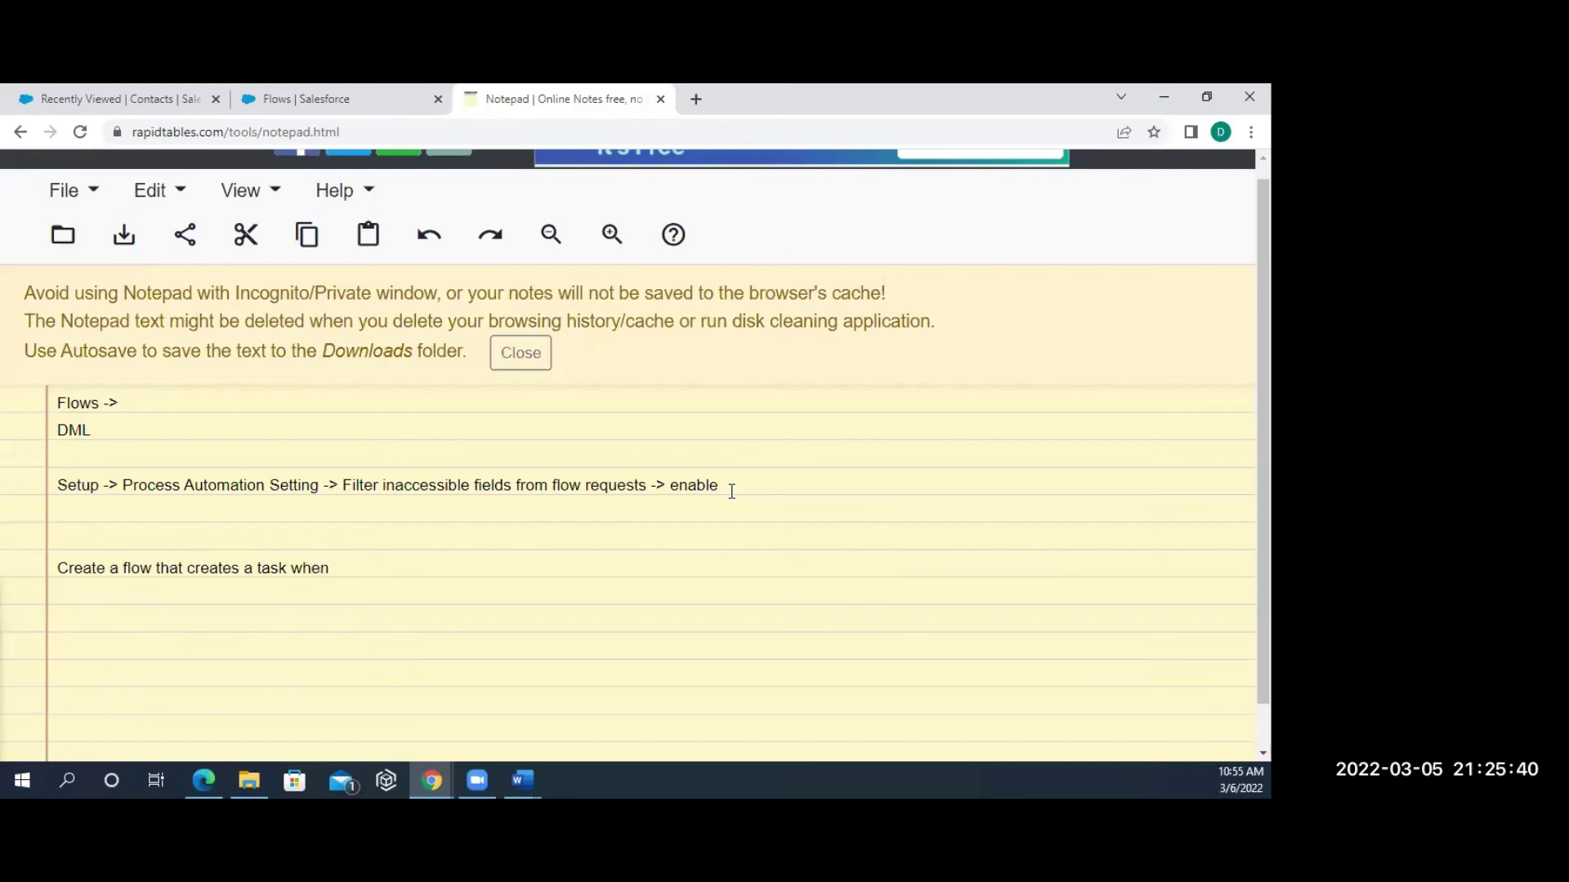
pyautogui.write('ever the lead is generated')
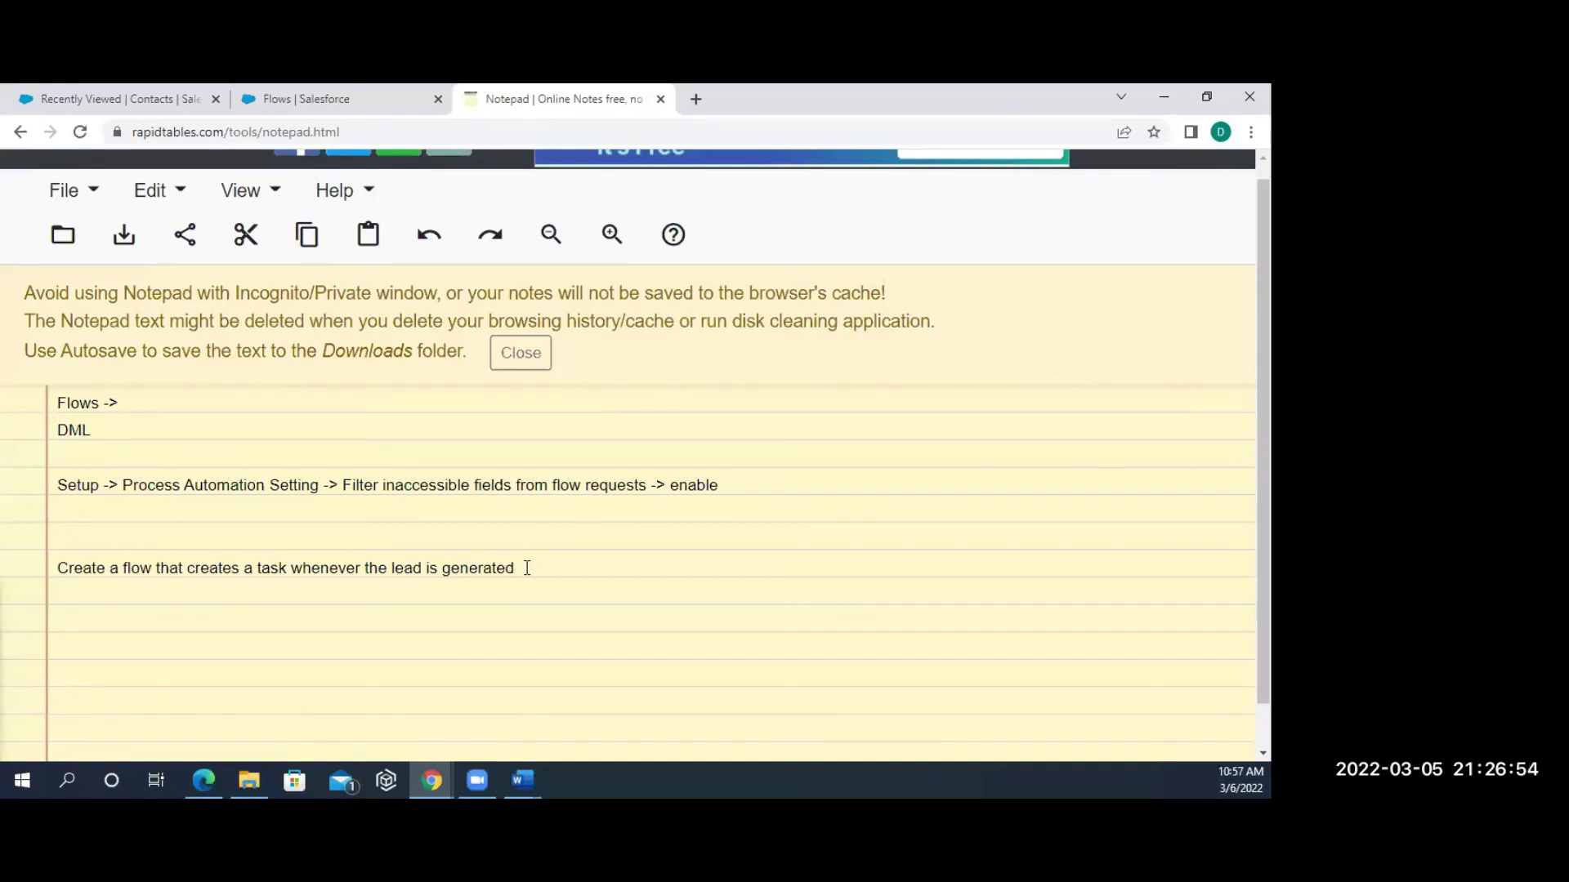
# Highlight and review the task requirement about the lead flow in the online Notepad.
pyautogui.moveTo(523, 568); pyautogui.dragTo(232, 570)
pyautogui.moveTo(111, 587); pyautogui.dragTo(56, 578)
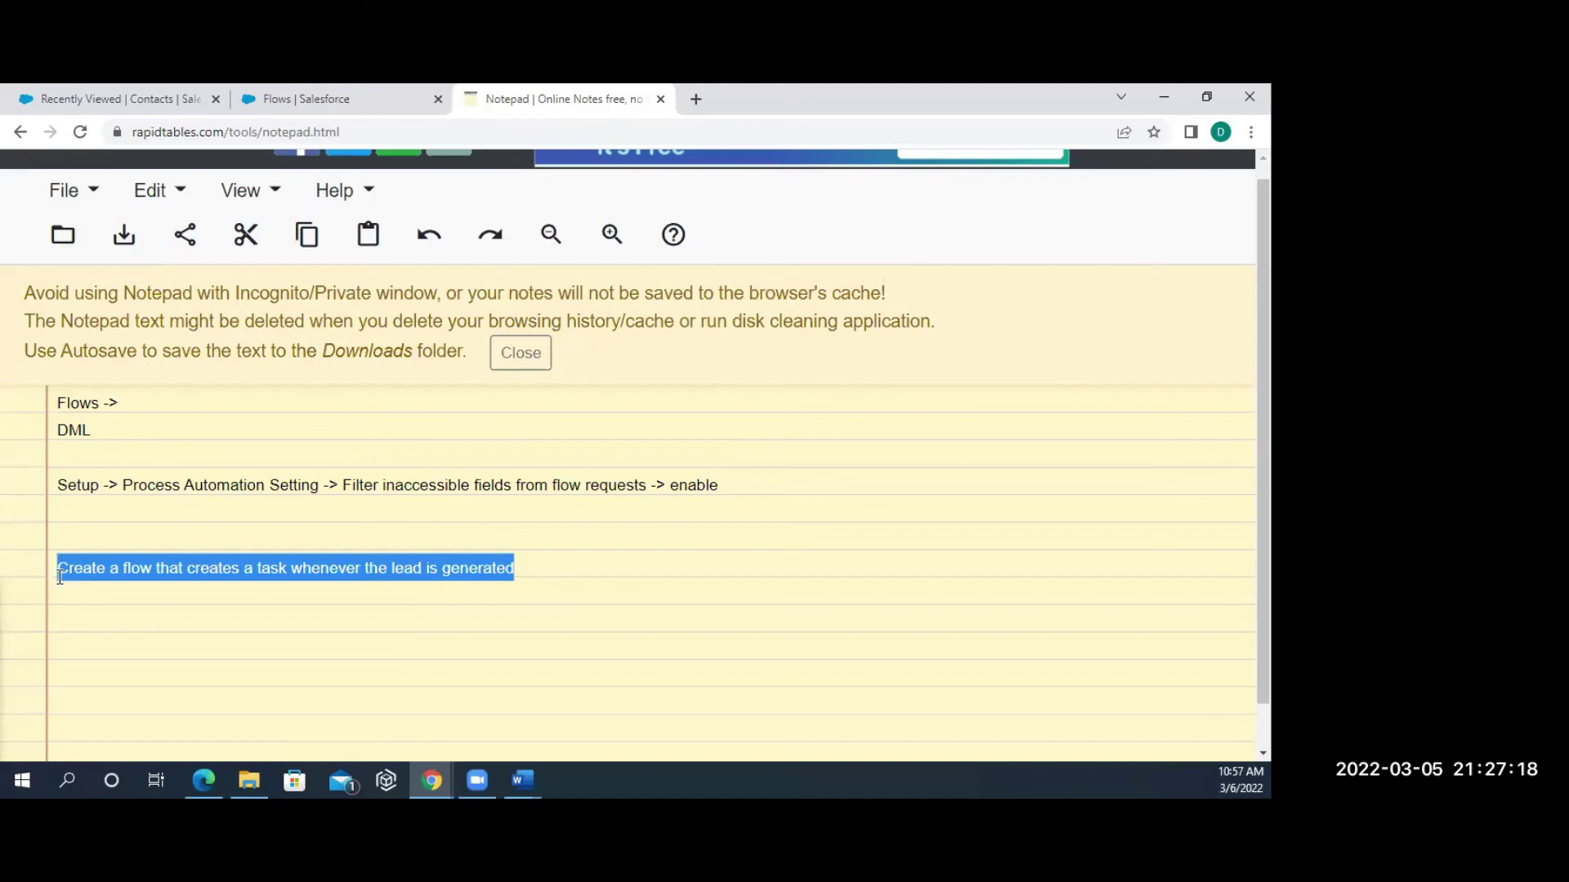
pyautogui.click(356, 559)
pyautogui.moveTo(516, 568); pyautogui.dragTo(58, 568)
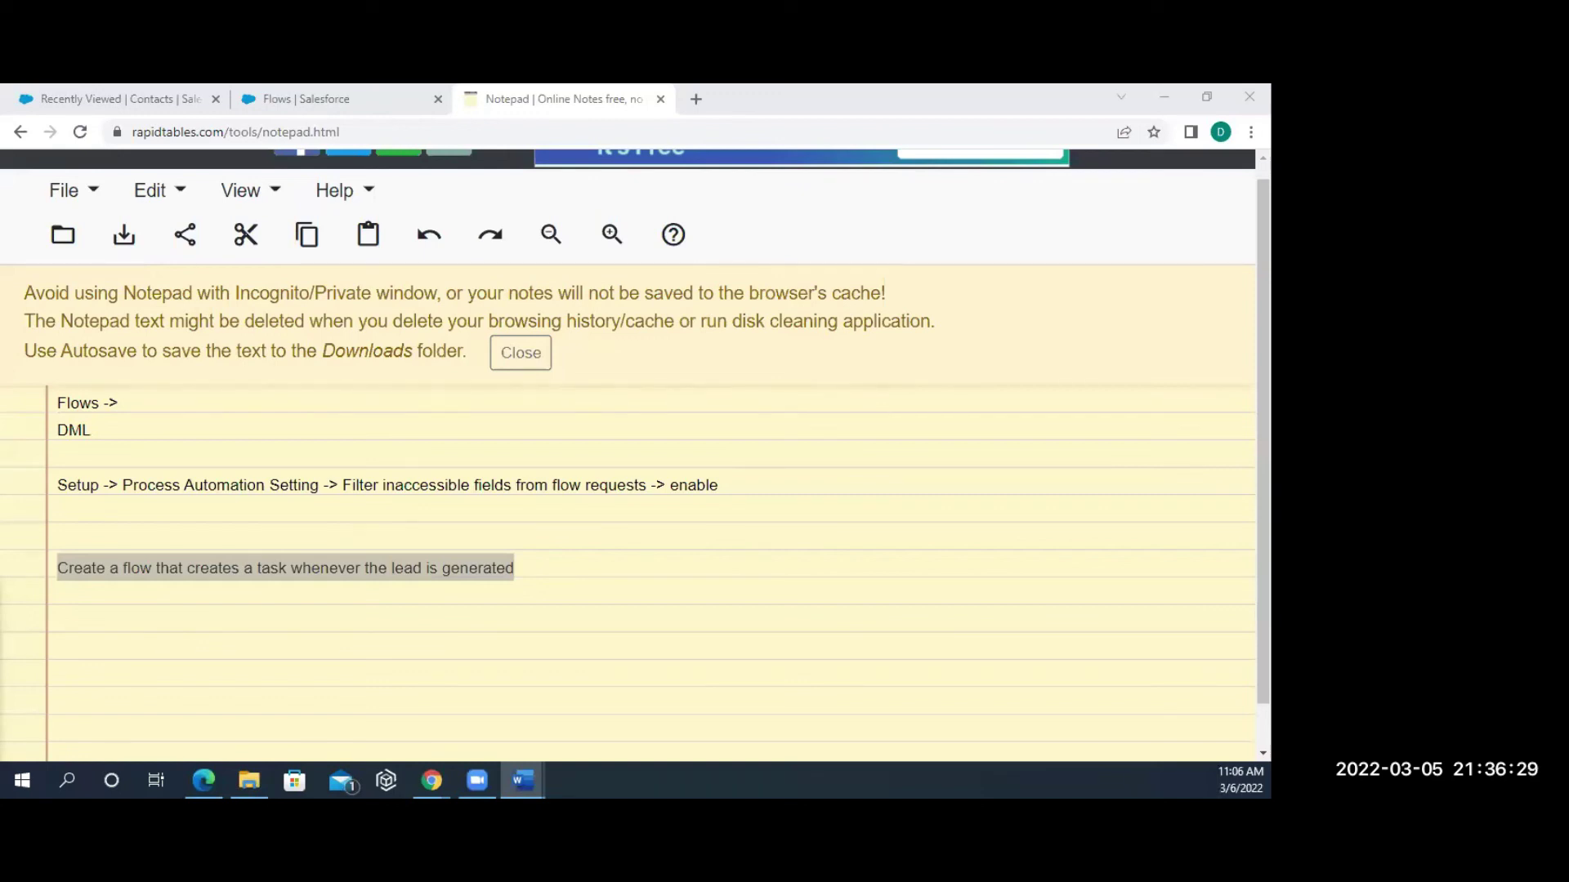
pyautogui.hotkey('alt', 'Tab')
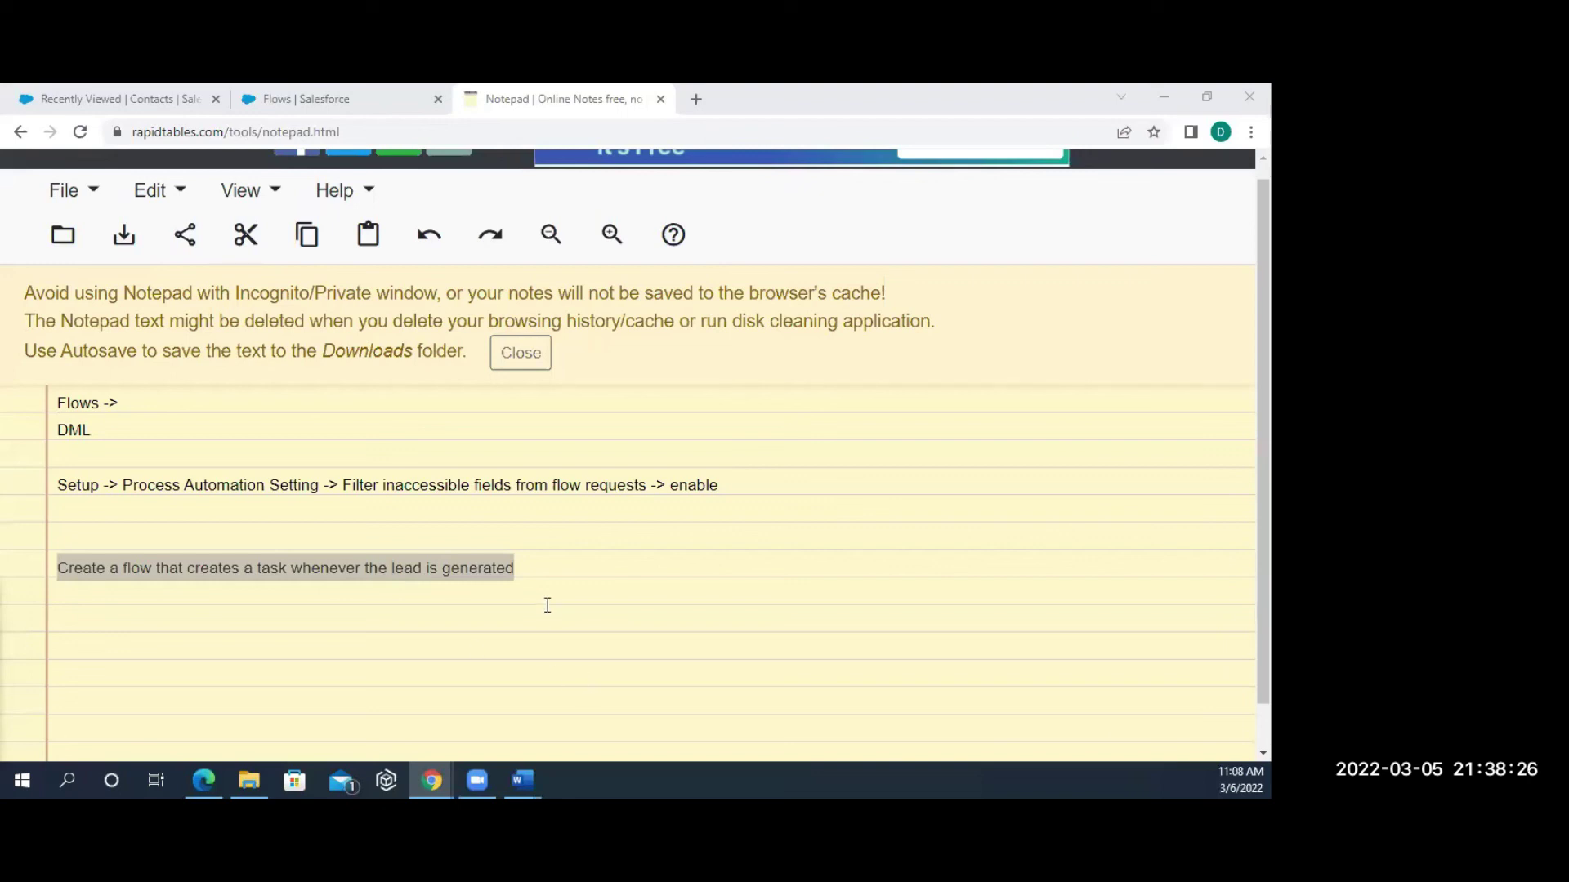
pyautogui.click(501, 533)
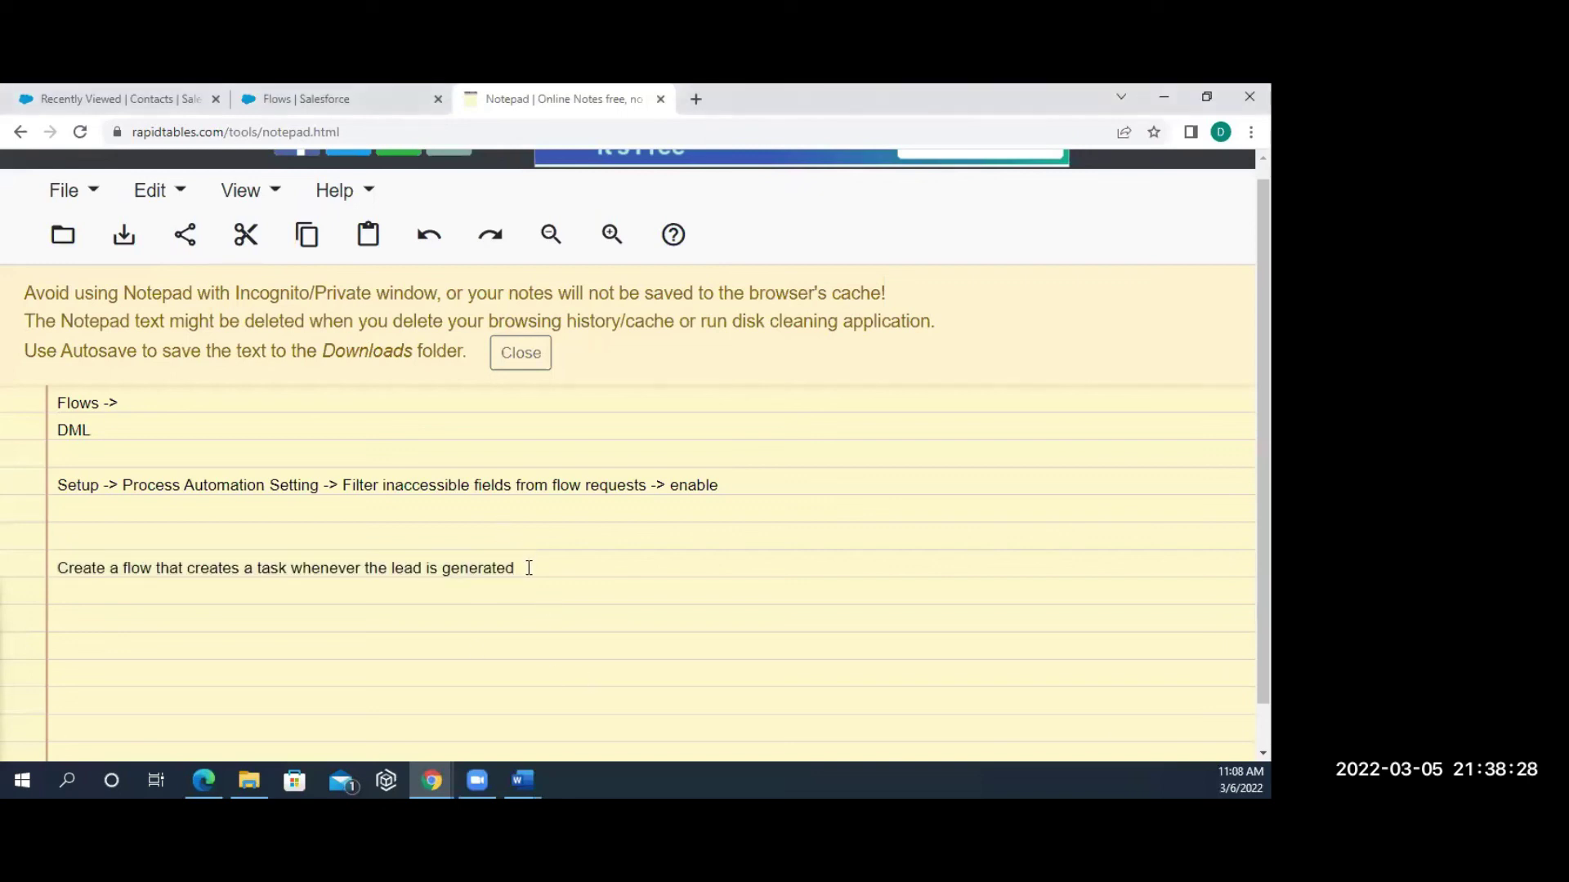
pyautogui.click(528, 567)
pyautogui.moveTo(518, 567); pyautogui.dragTo(62, 560)
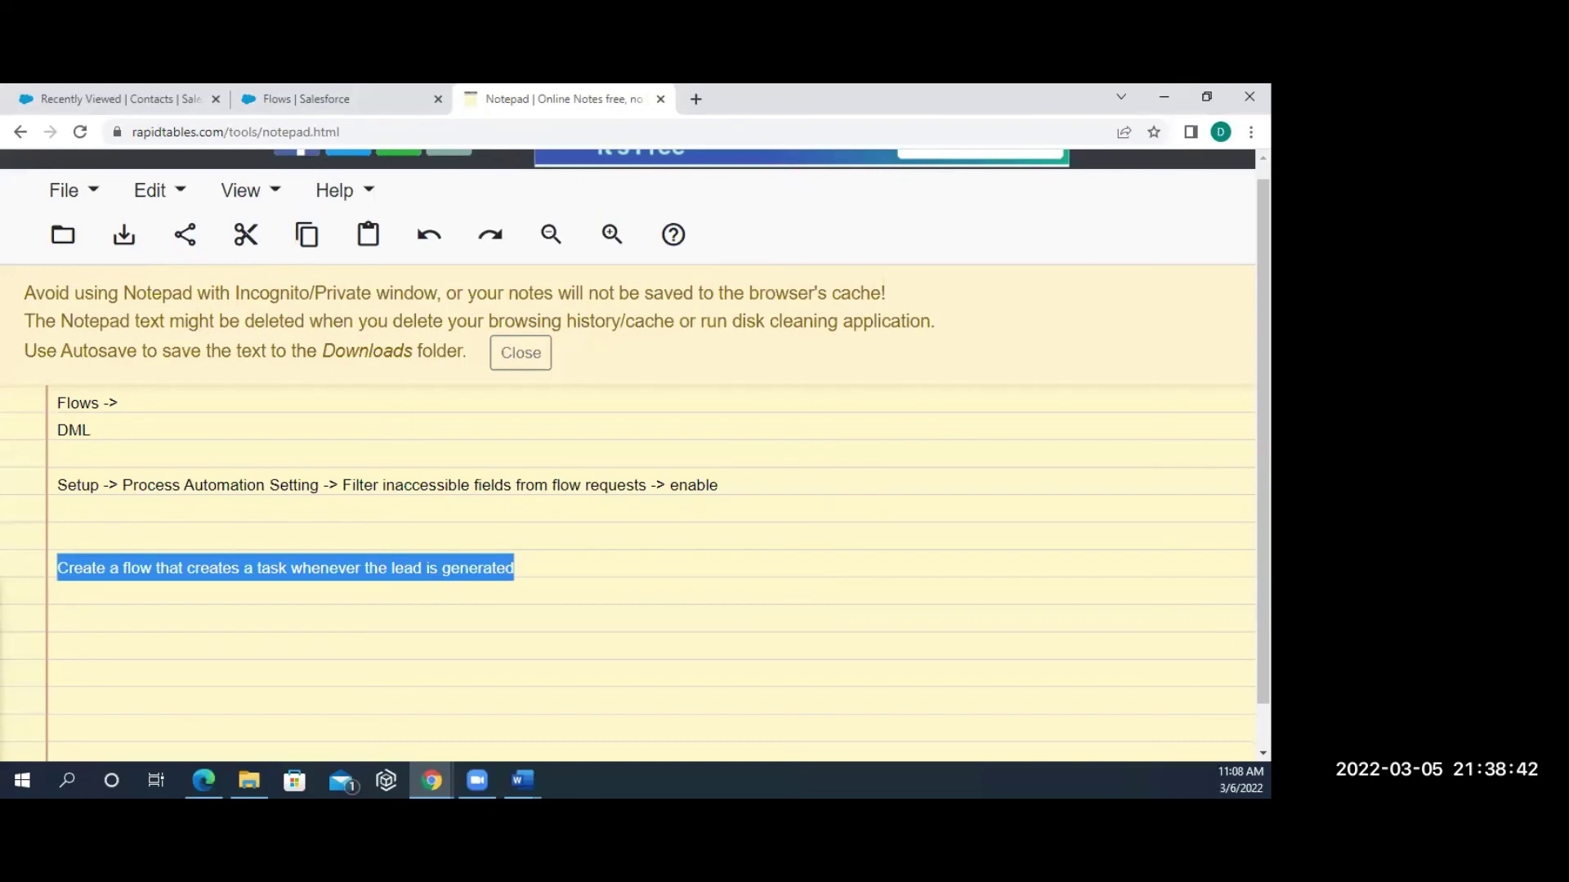
pyautogui.hotkey('alt', 'Tab')
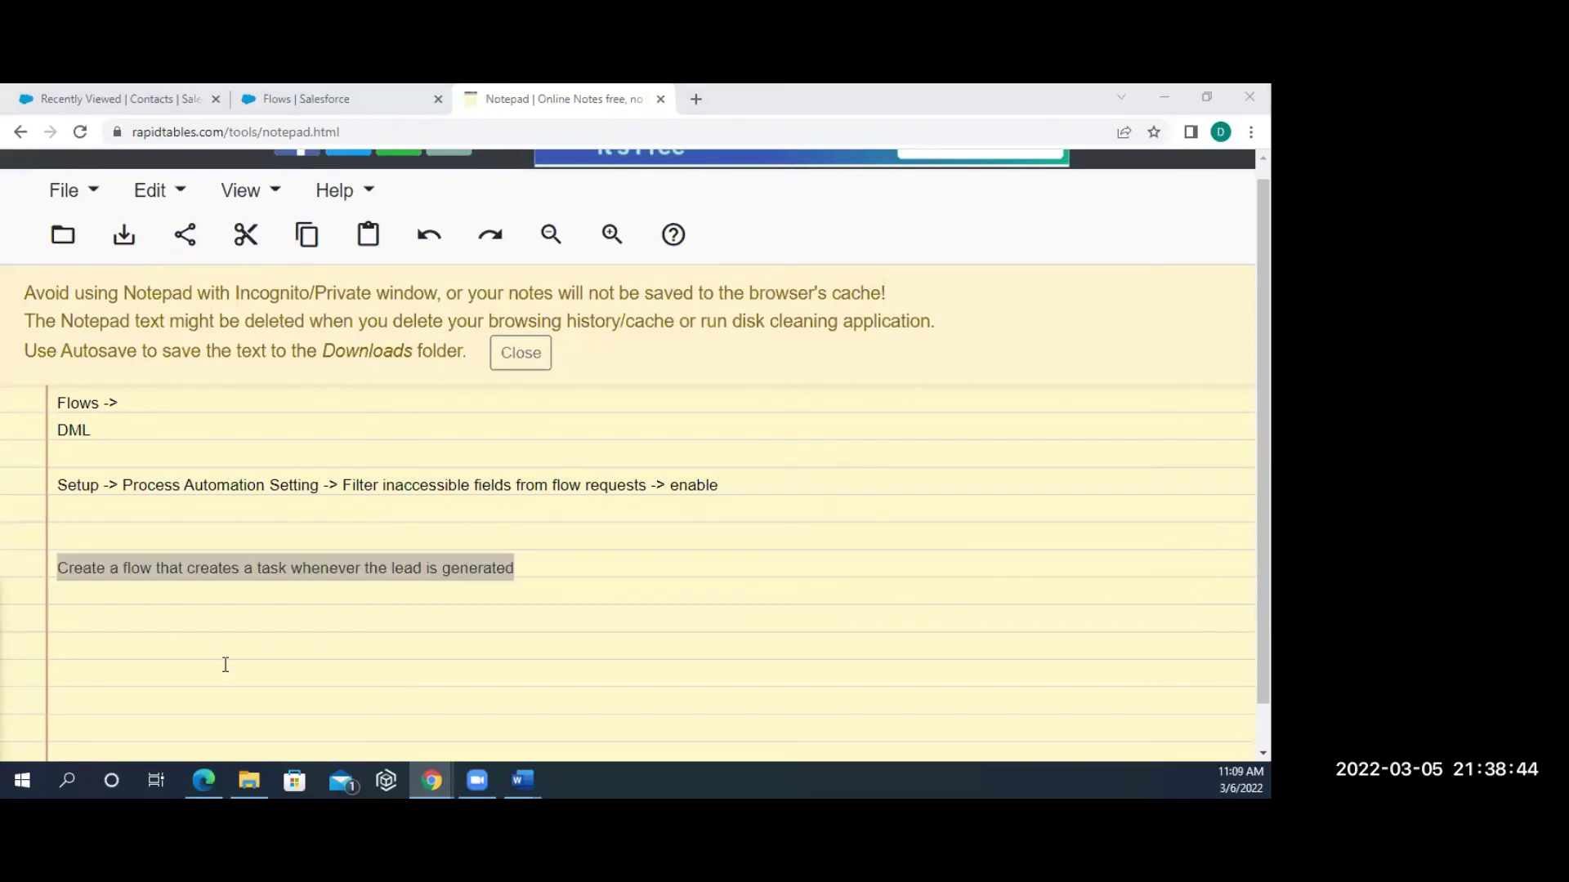
pyautogui.click(208, 567)
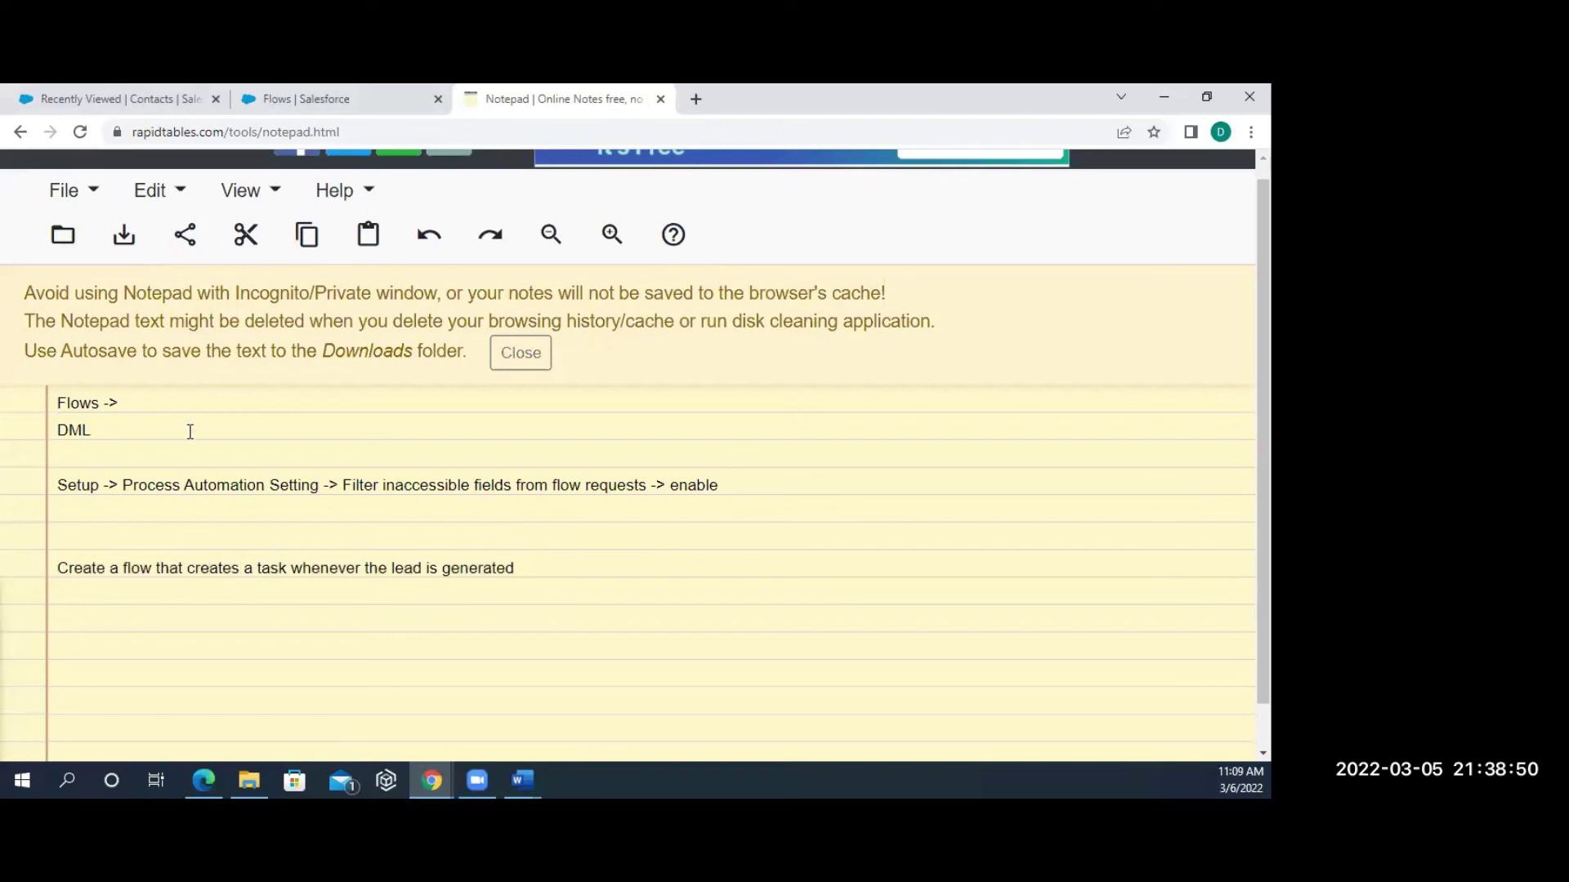
# From the Flows page, create a new Record-Triggered Flow.
pyautogui.click(293, 100)
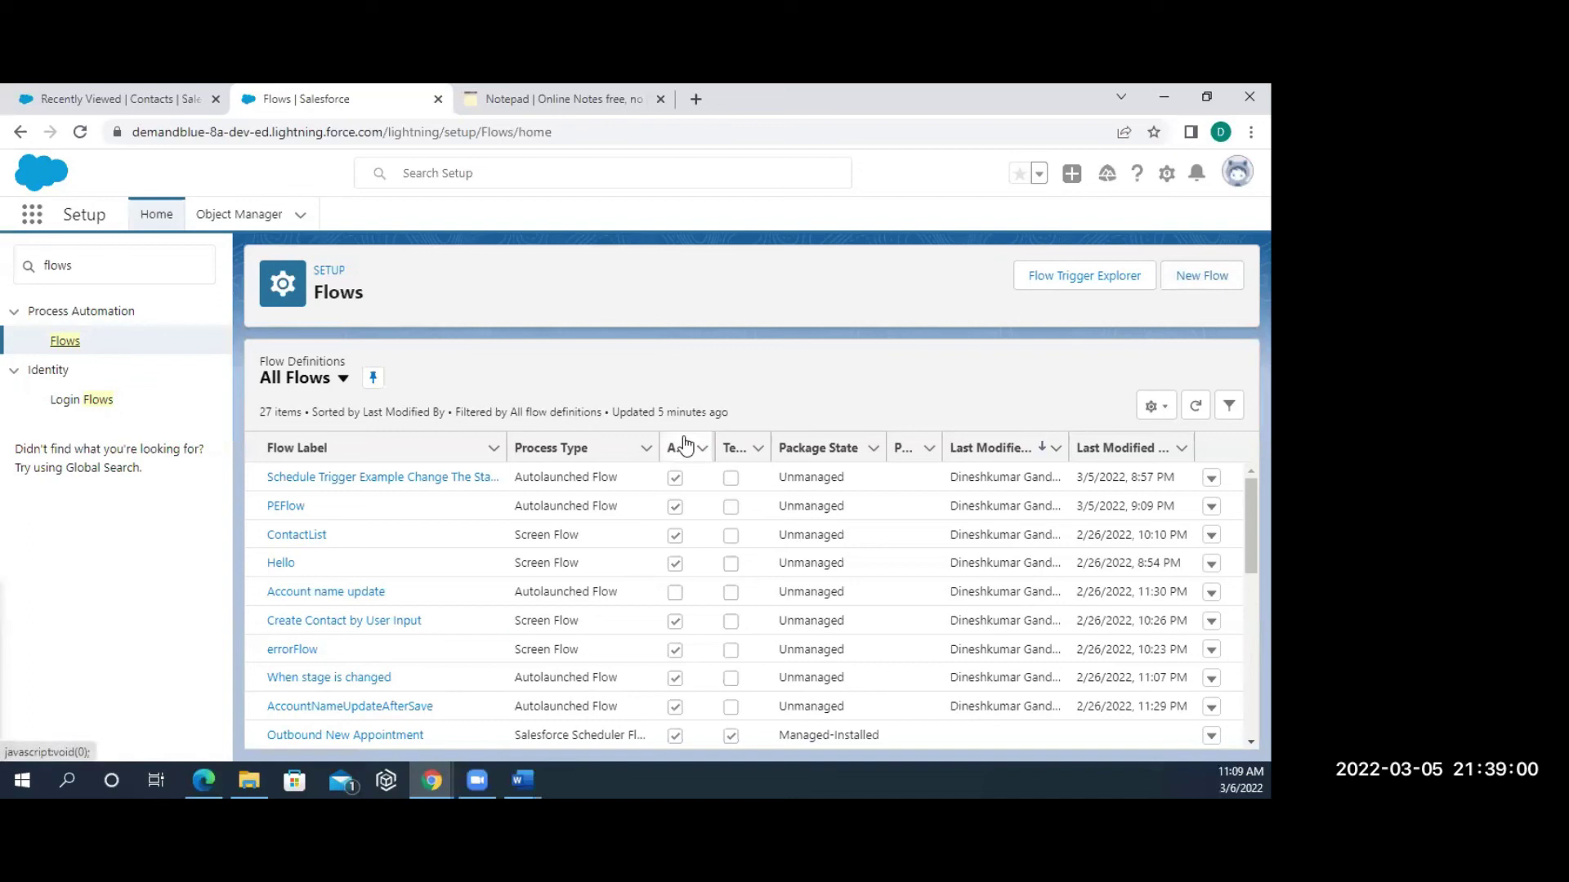
pyautogui.click(1194, 284)
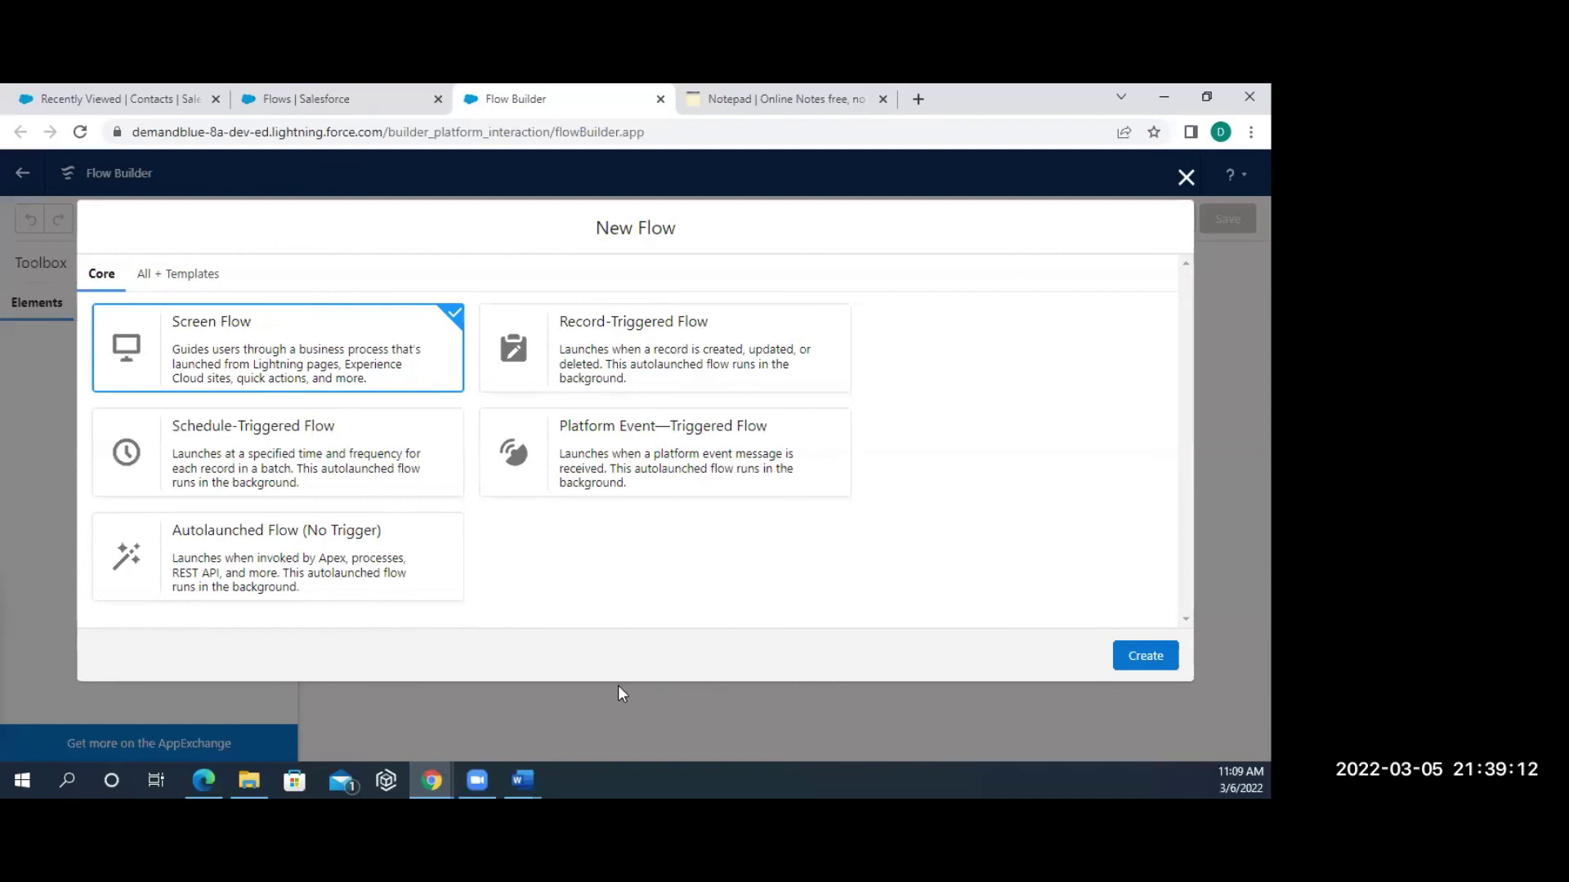
pyautogui.click(700, 366)
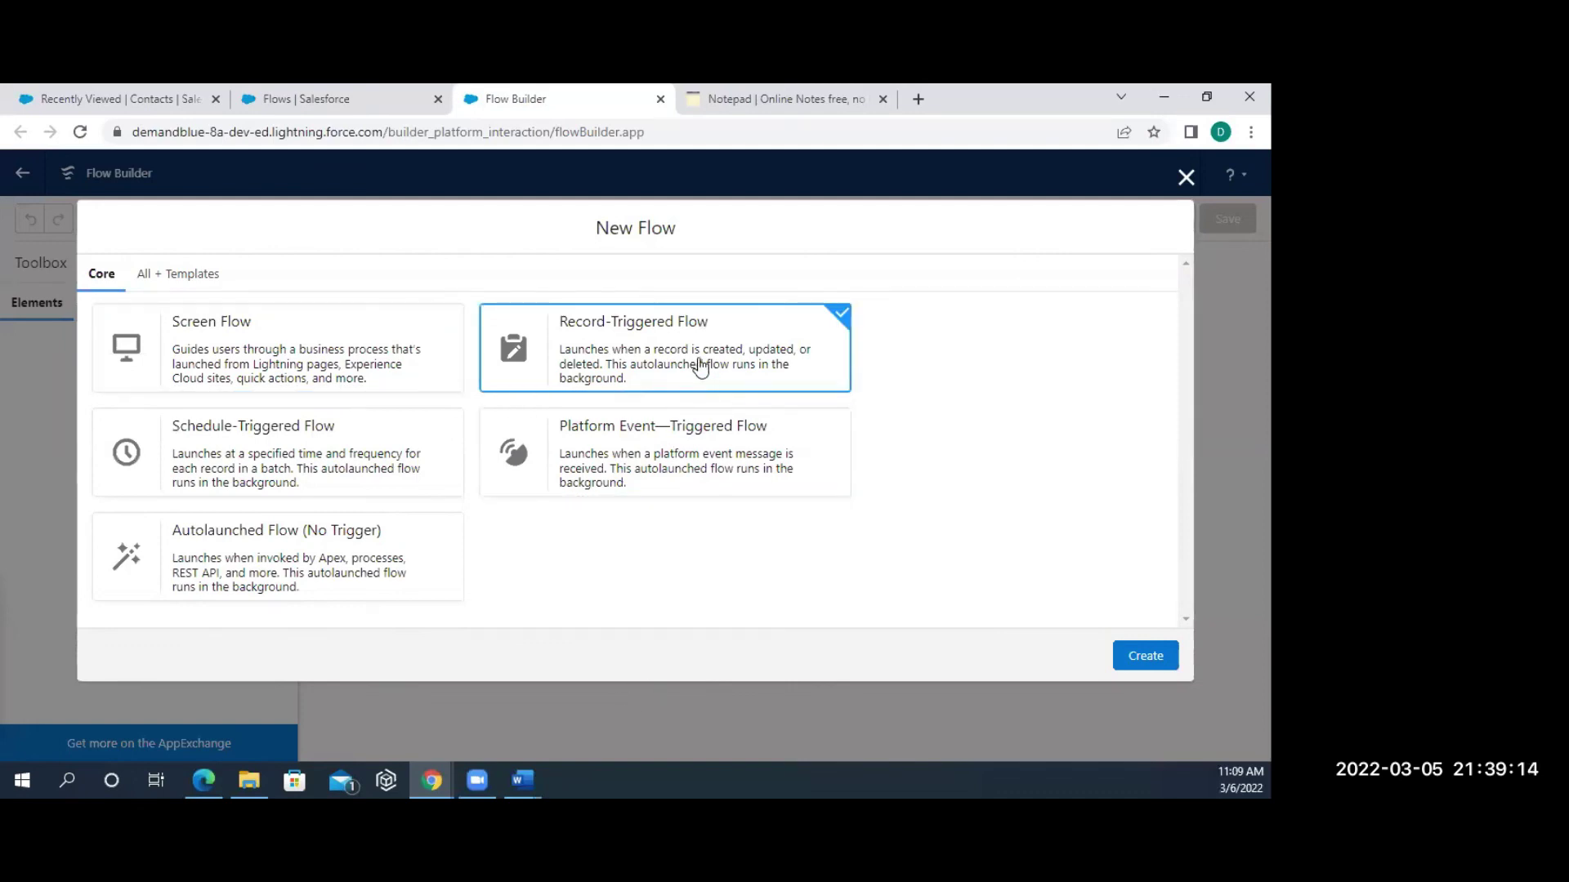
pyautogui.click(1126, 662)
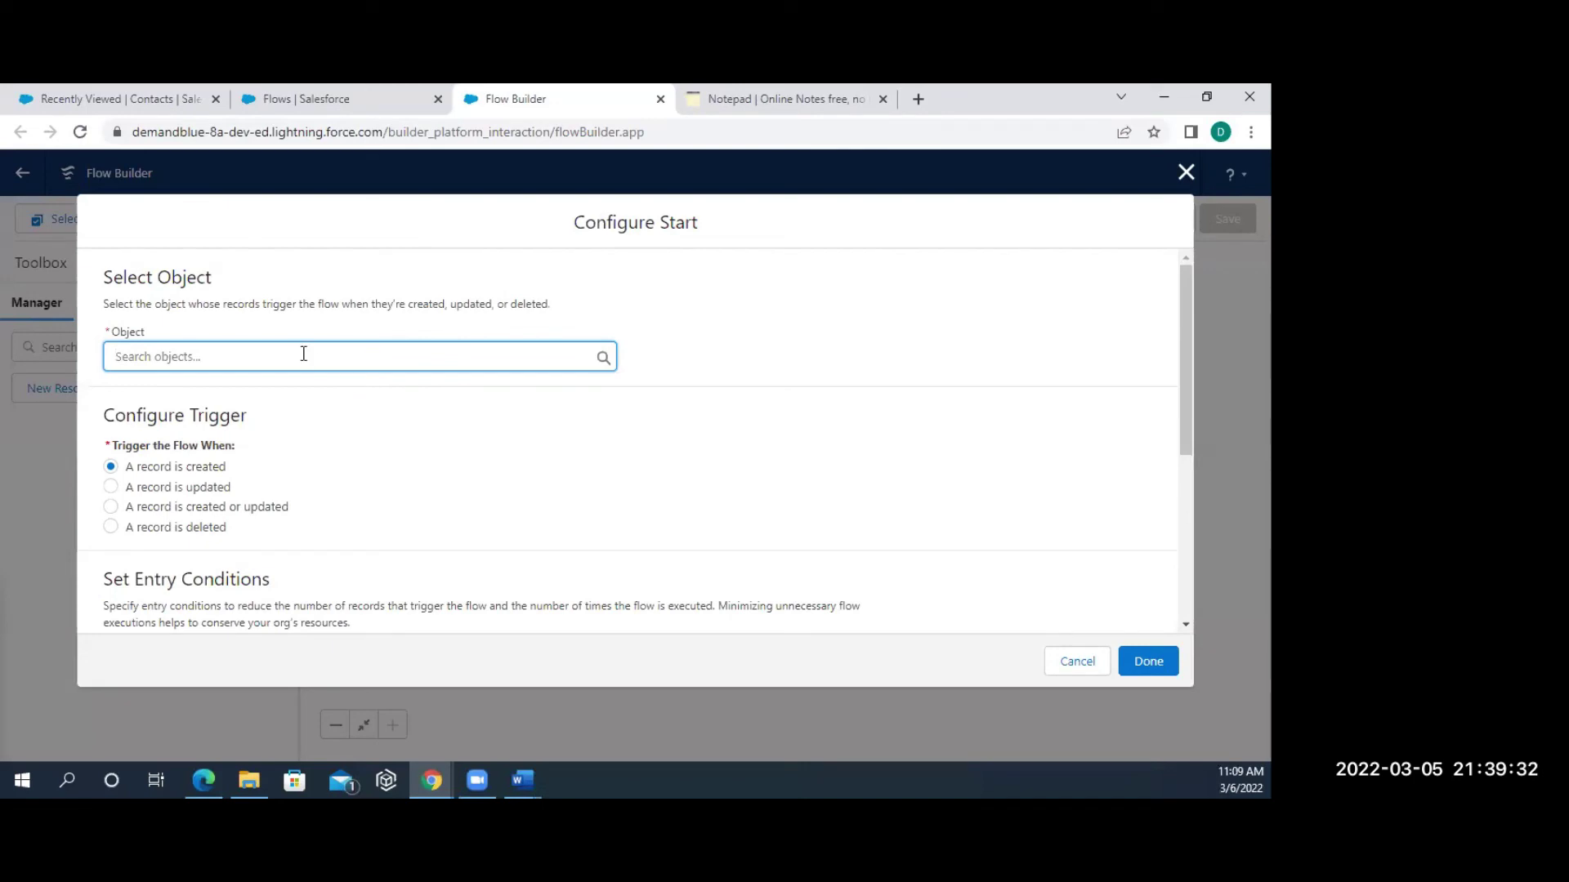
# Configure the flow start for the Lead object, keeping the record-created trigger and the Actions and Related Records optimization.
pyautogui.write('lead')
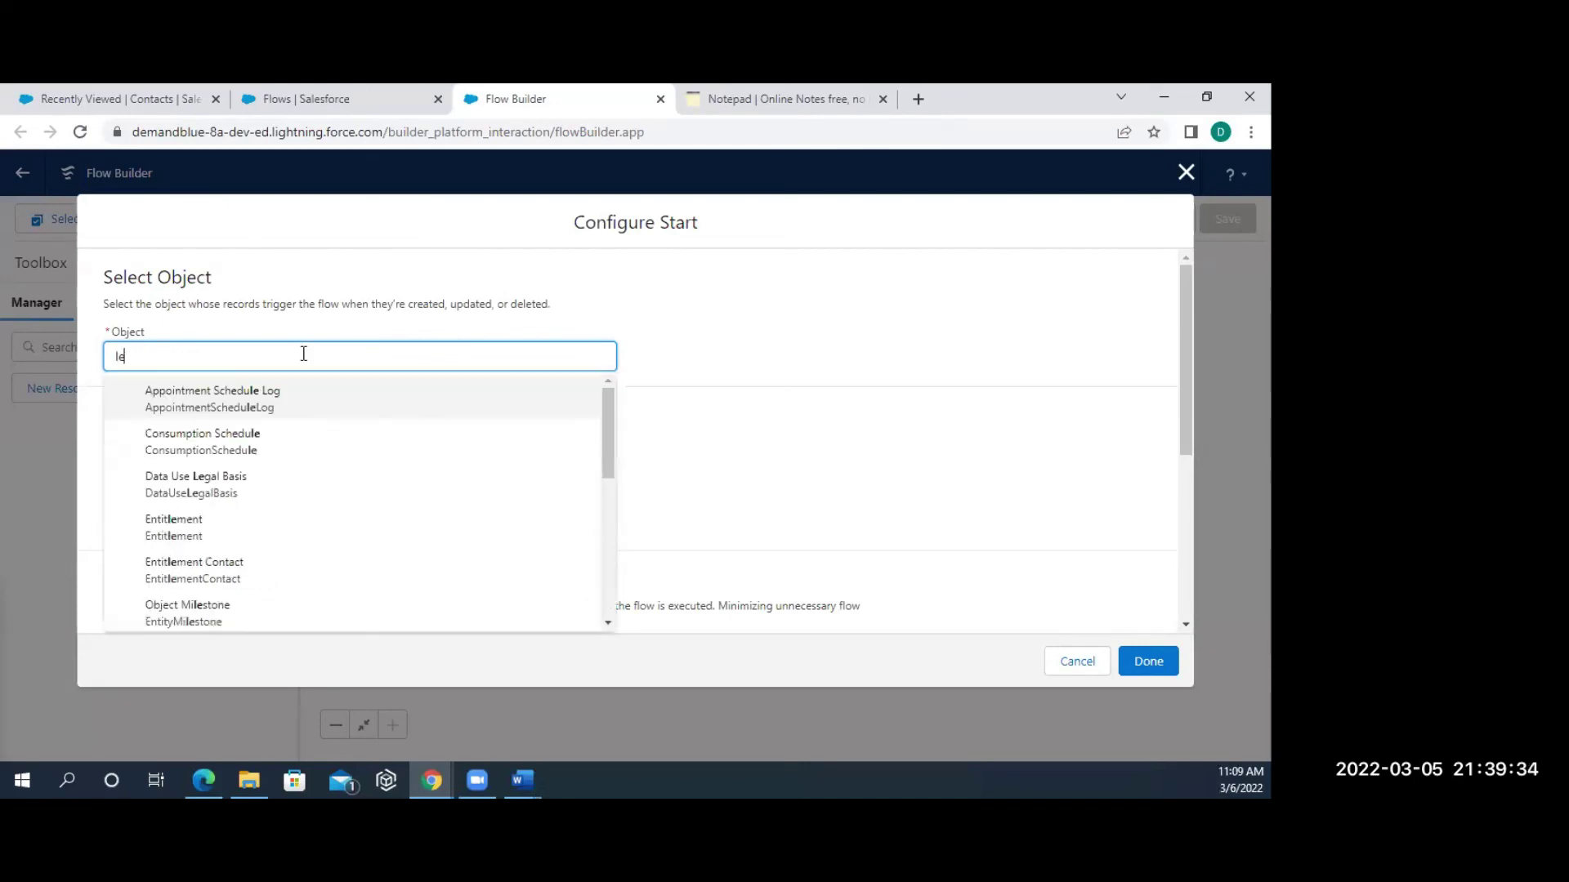
pyautogui.click(218, 406)
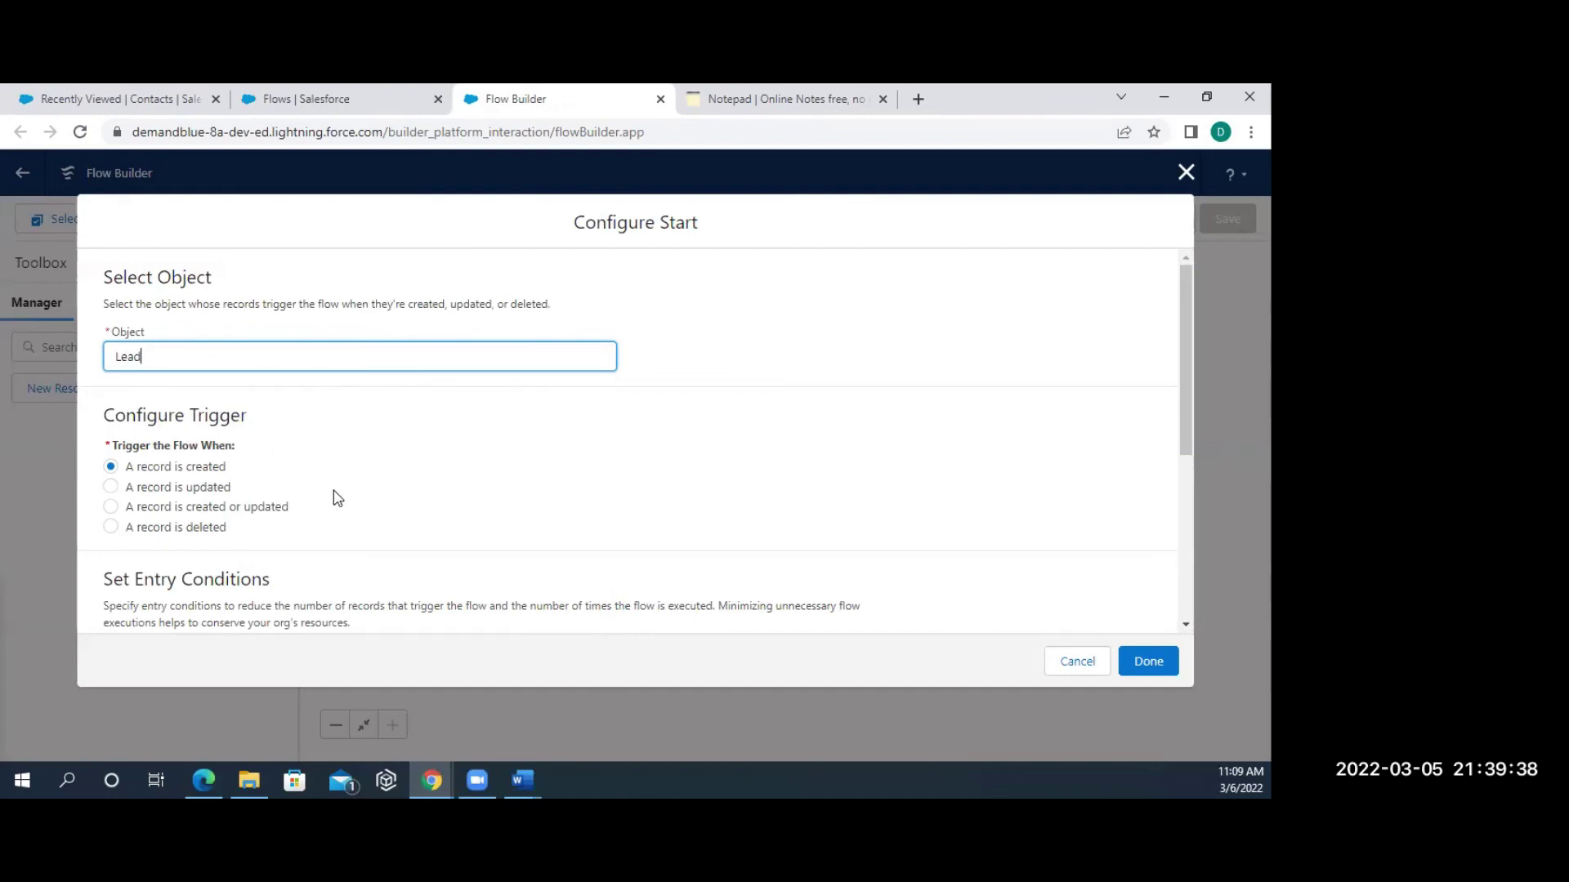
pyautogui.scroll(-3, 338, 498)
pyautogui.scroll(-1, 337, 498)
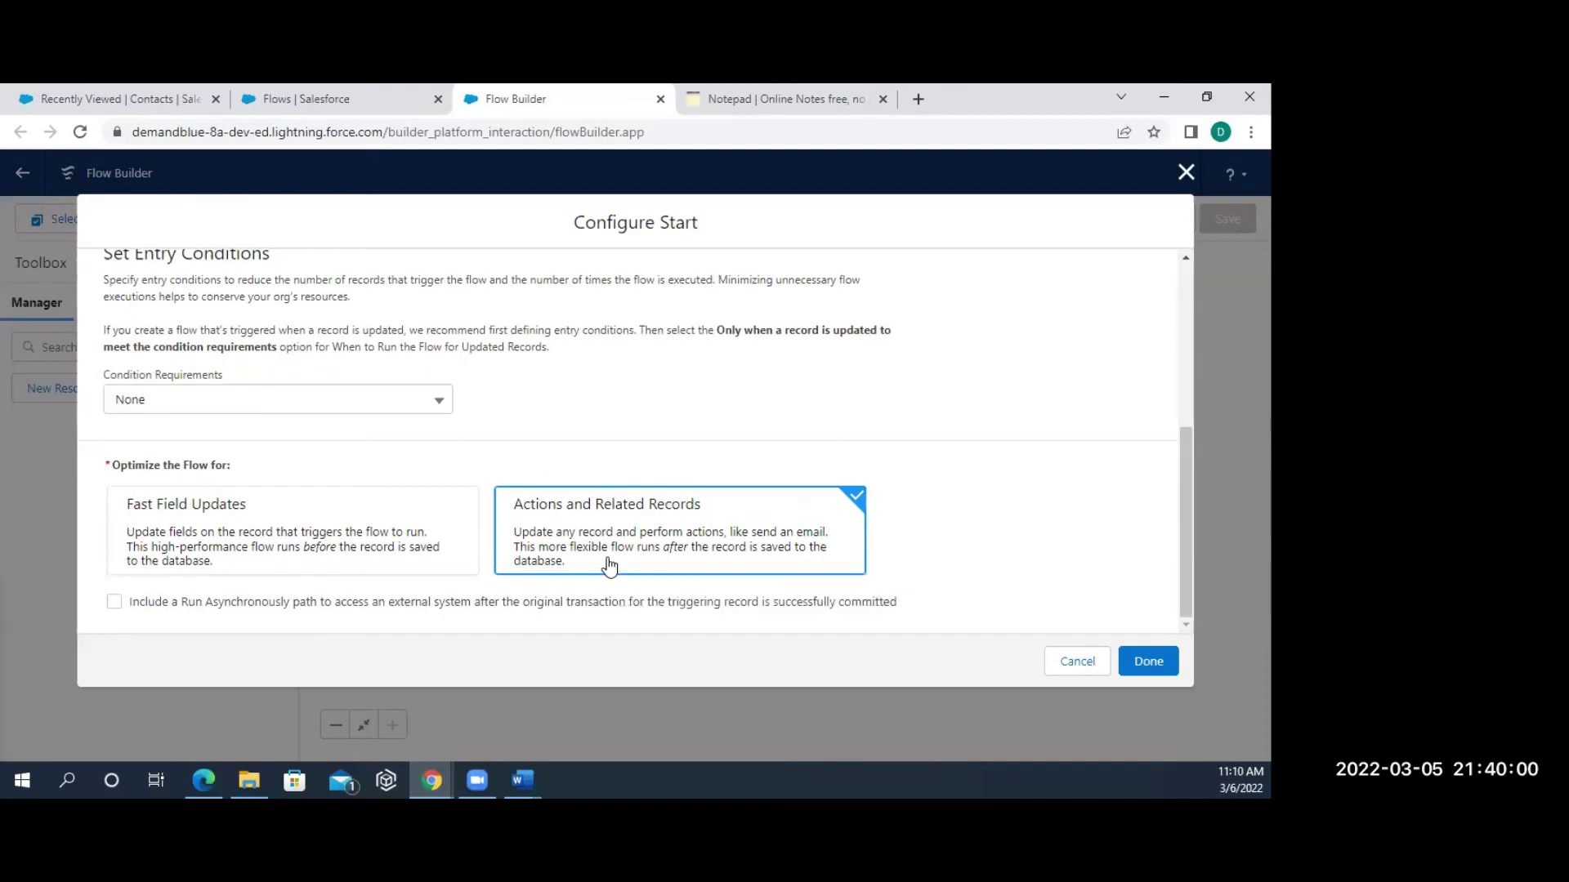
pyautogui.click(1141, 657)
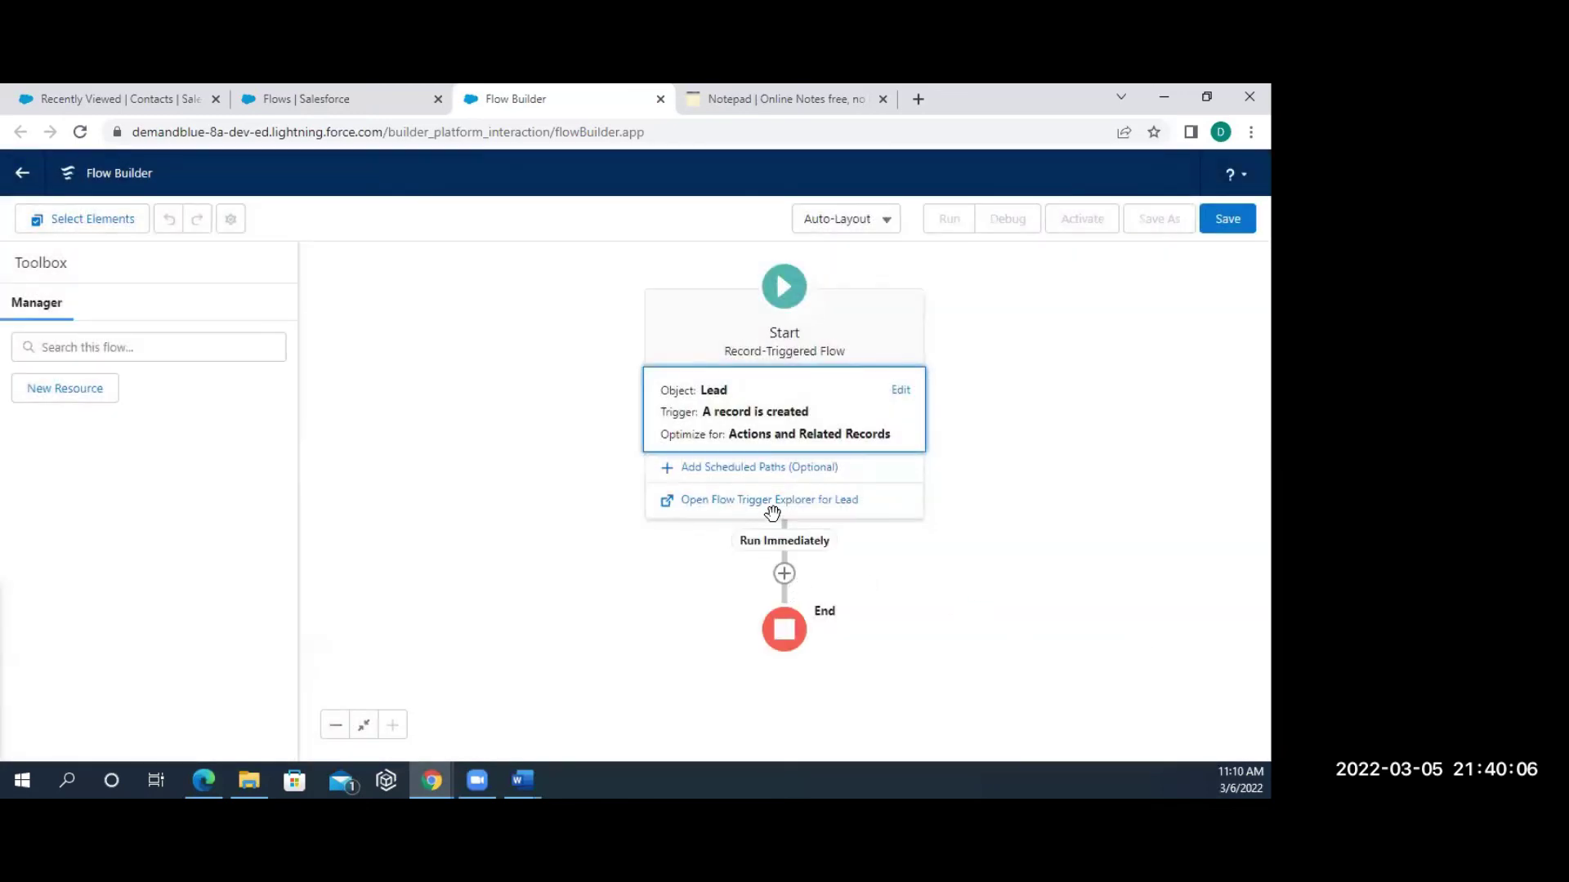
# Add a Create Records element after the start and label it "Create Task".
pyautogui.click(784, 575)
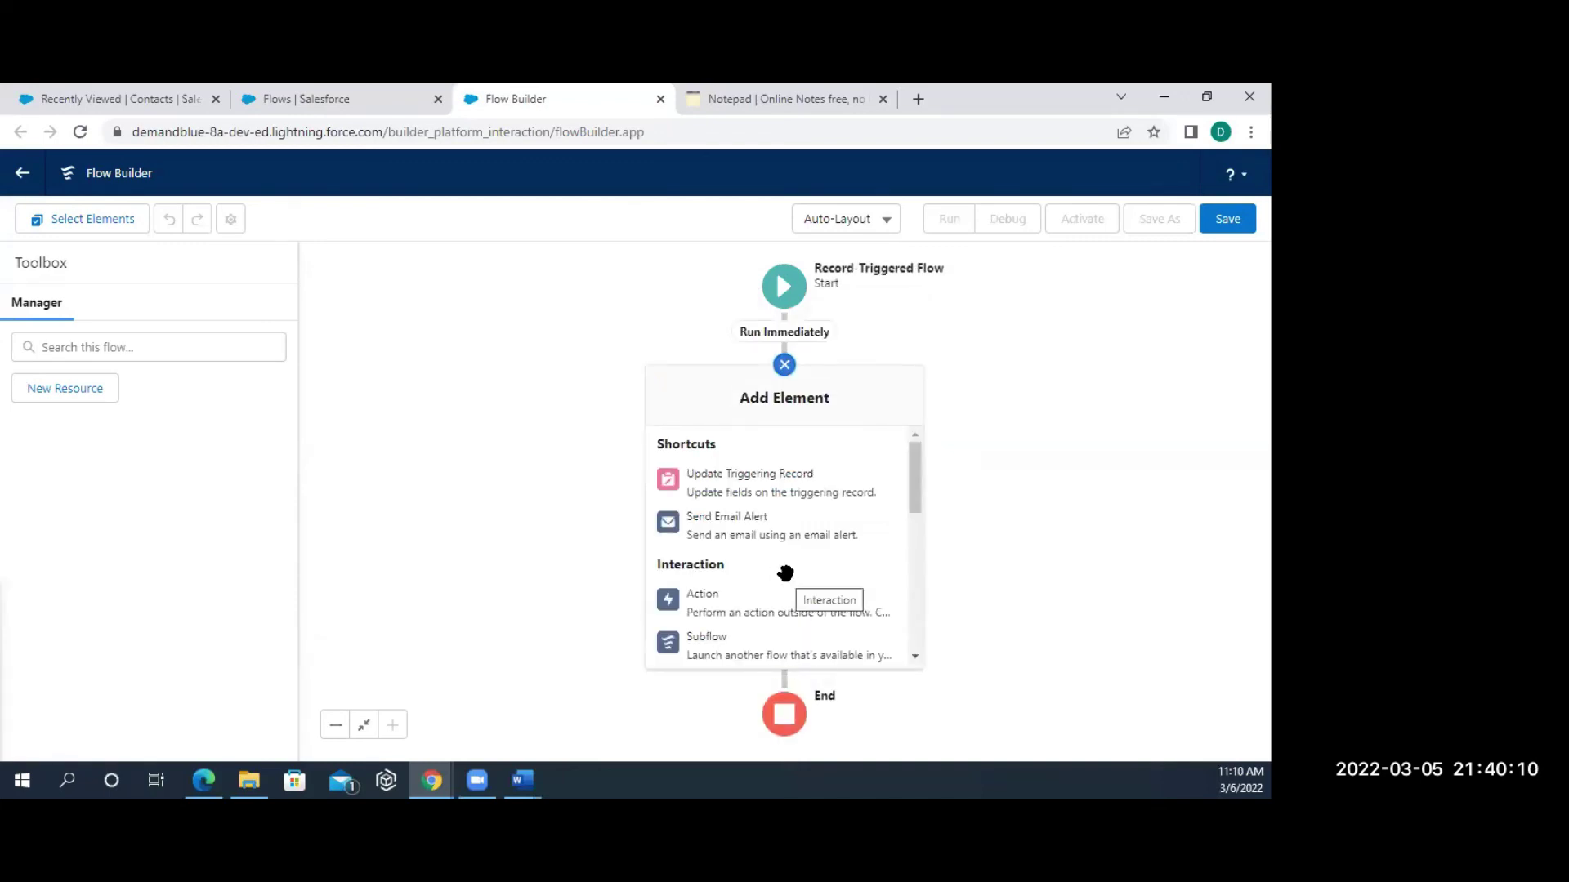
pyautogui.scroll(-3, 789, 616)
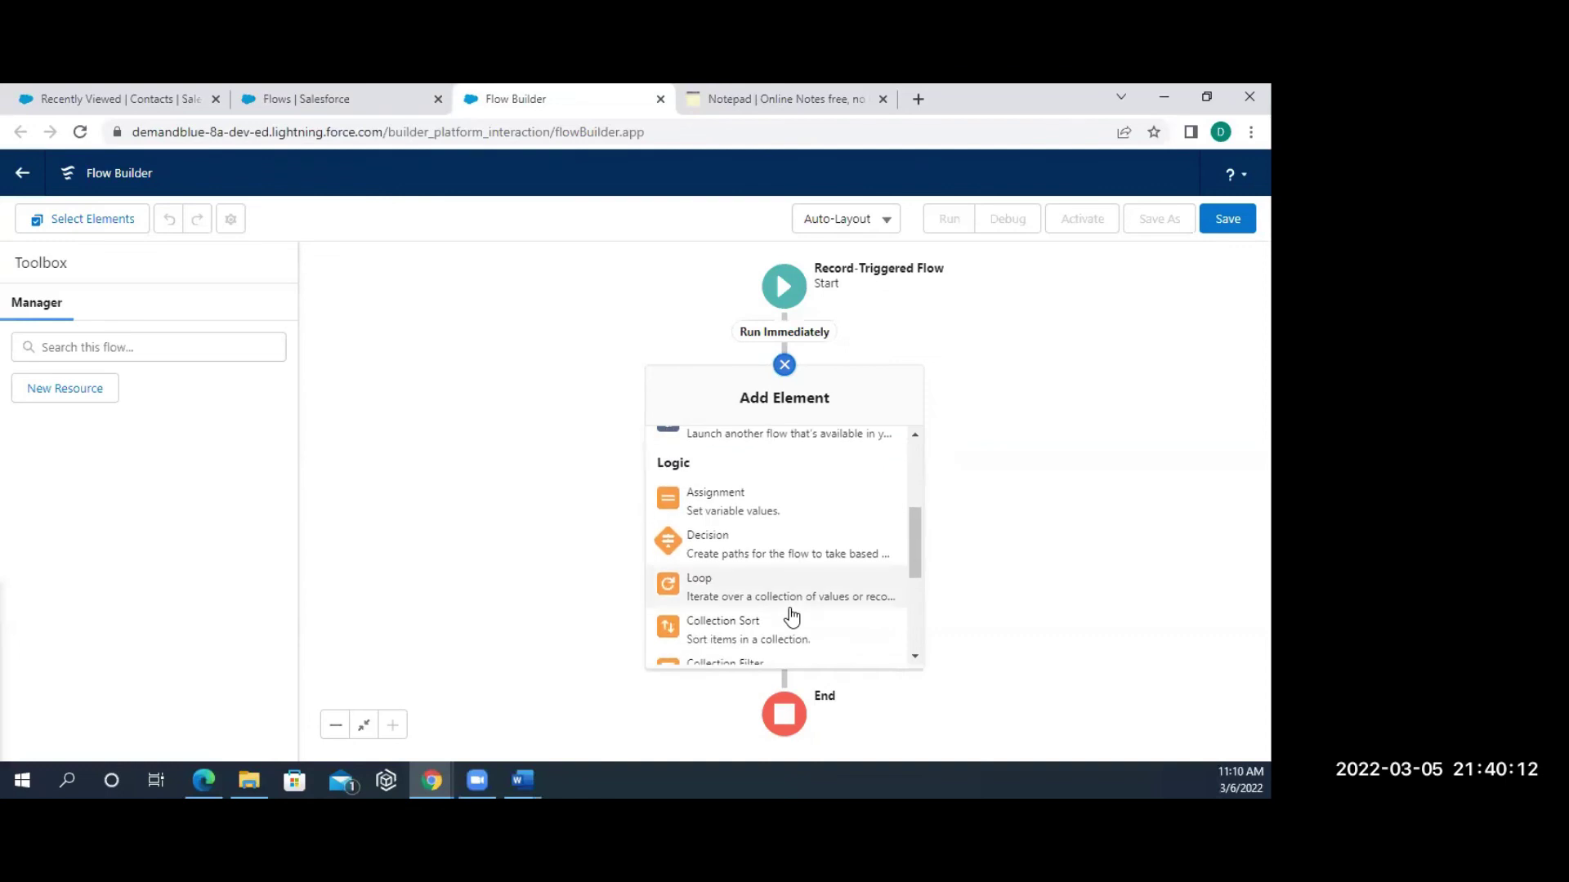
pyautogui.scroll(-3, 729, 595)
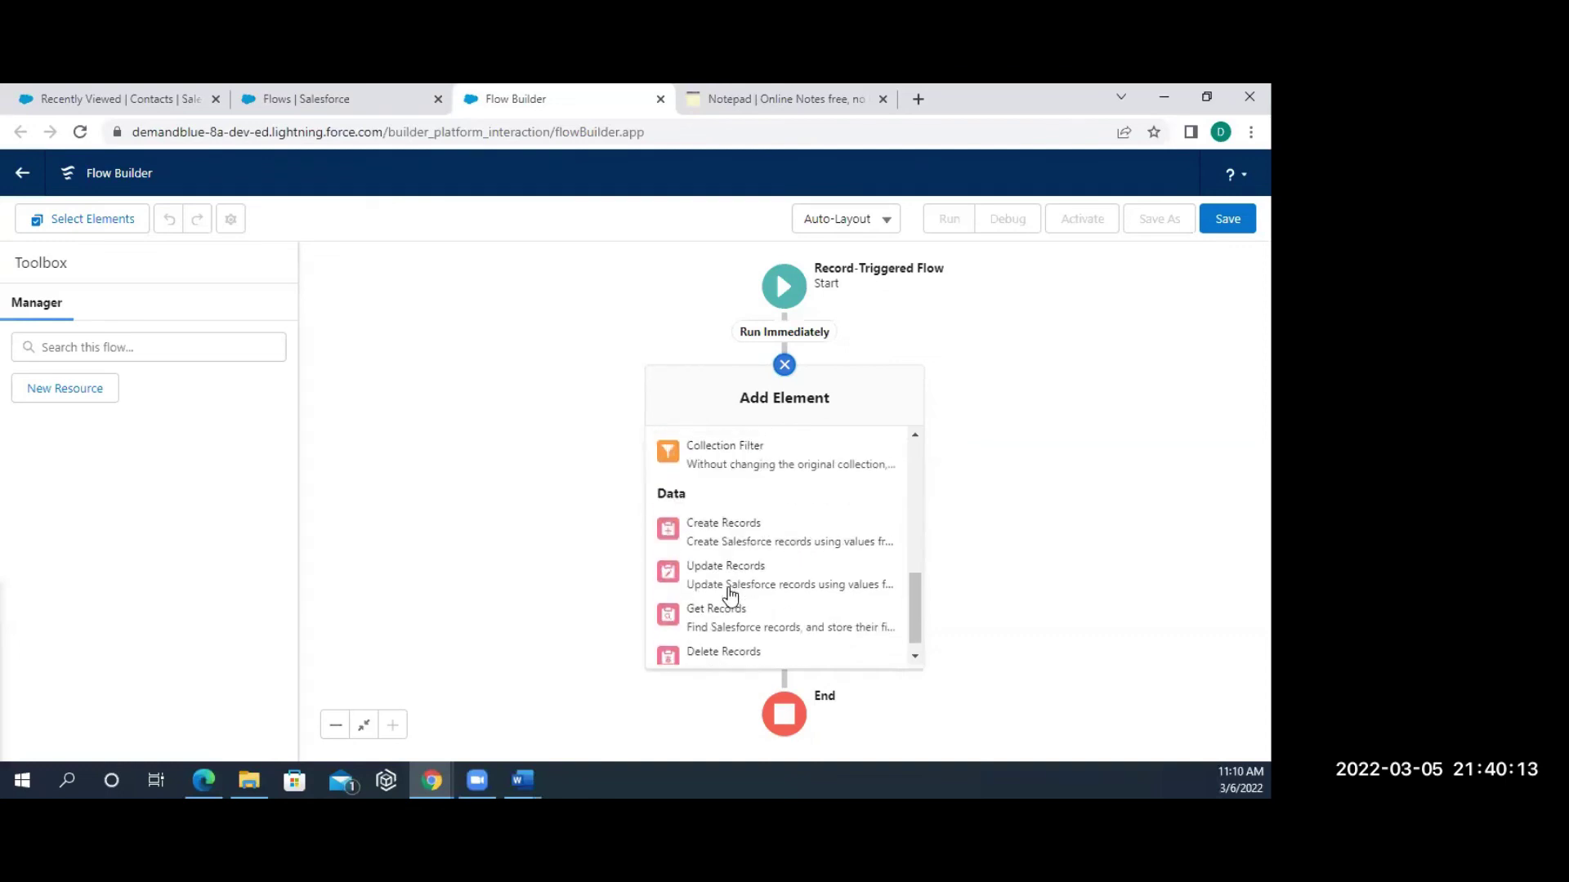
pyautogui.click(765, 535)
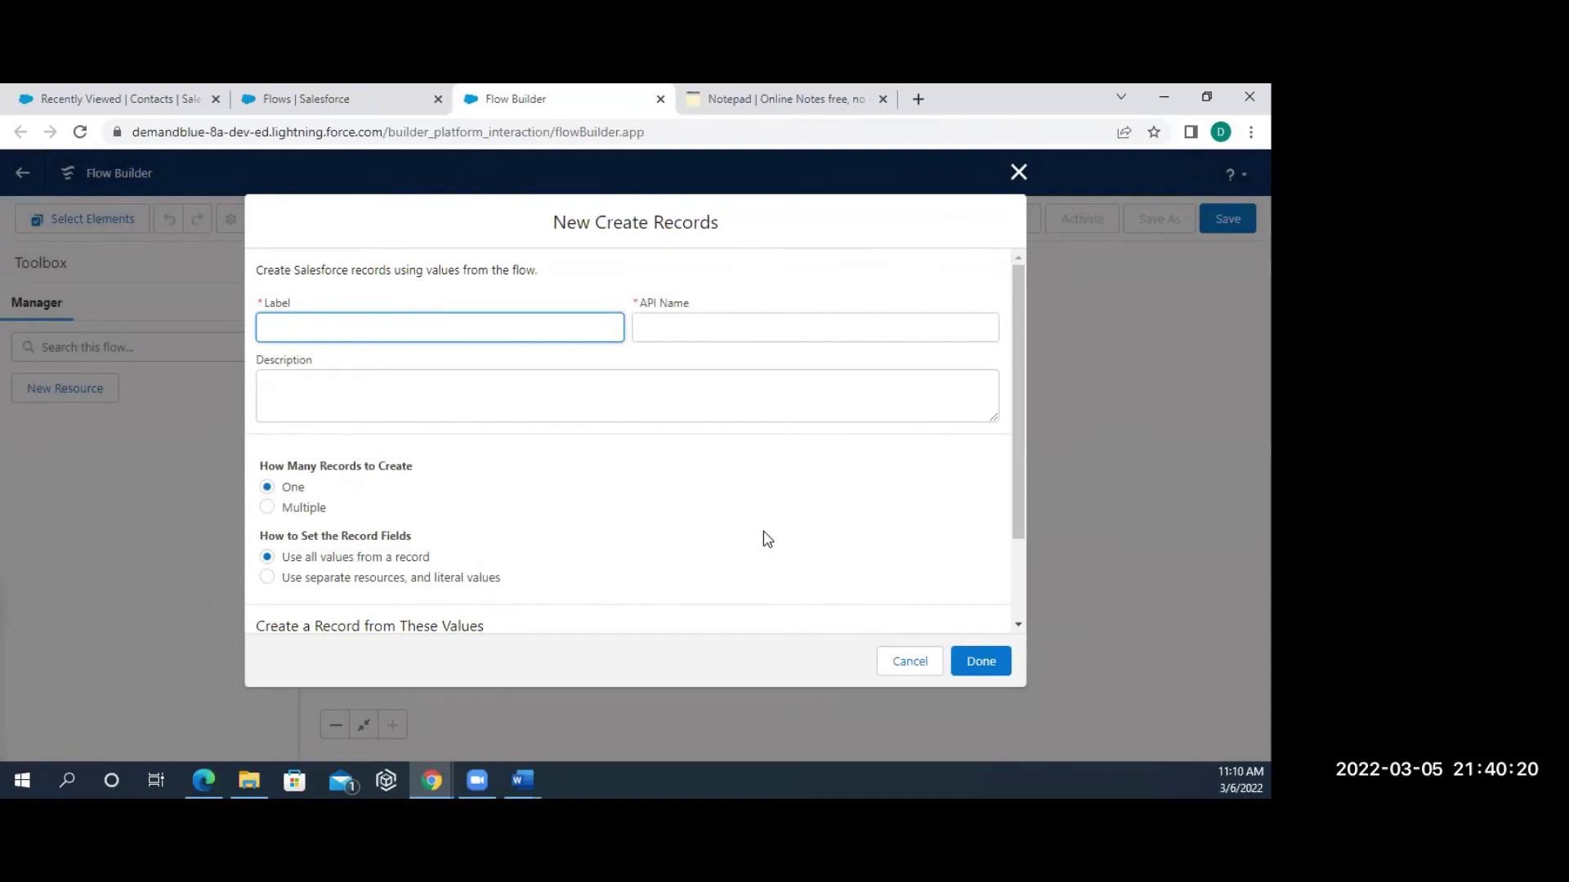
pyautogui.write('Create Task')
pyautogui.click(847, 392)
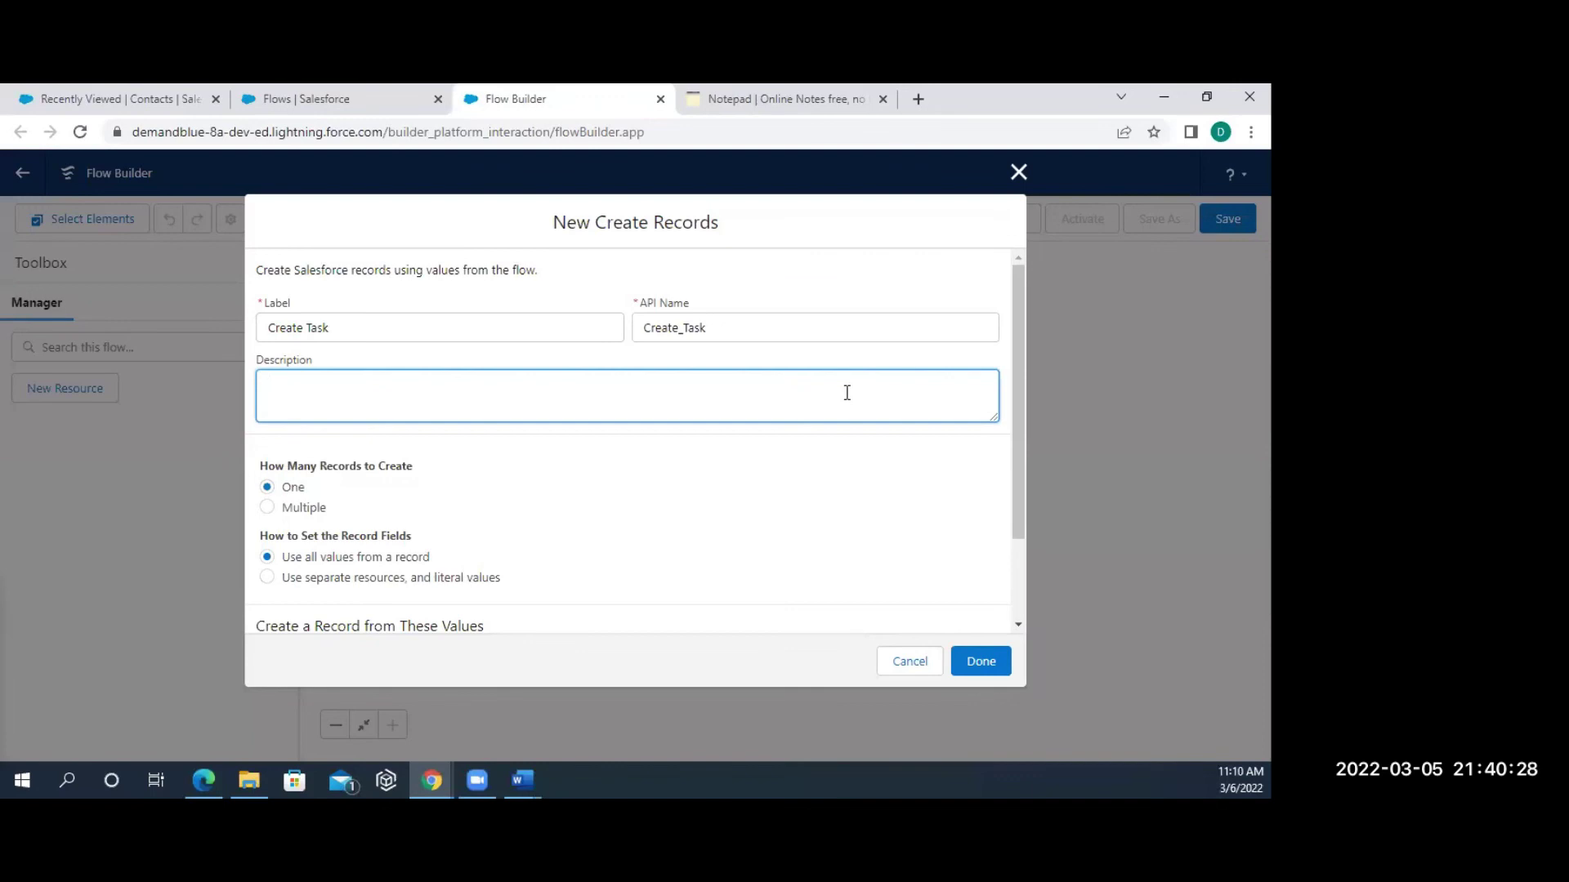
# Set the record fields to use separate resources and literal values, with Task as the object to create.
pyautogui.scroll(-1, 403, 481)
pyautogui.scroll(-3, 403, 481)
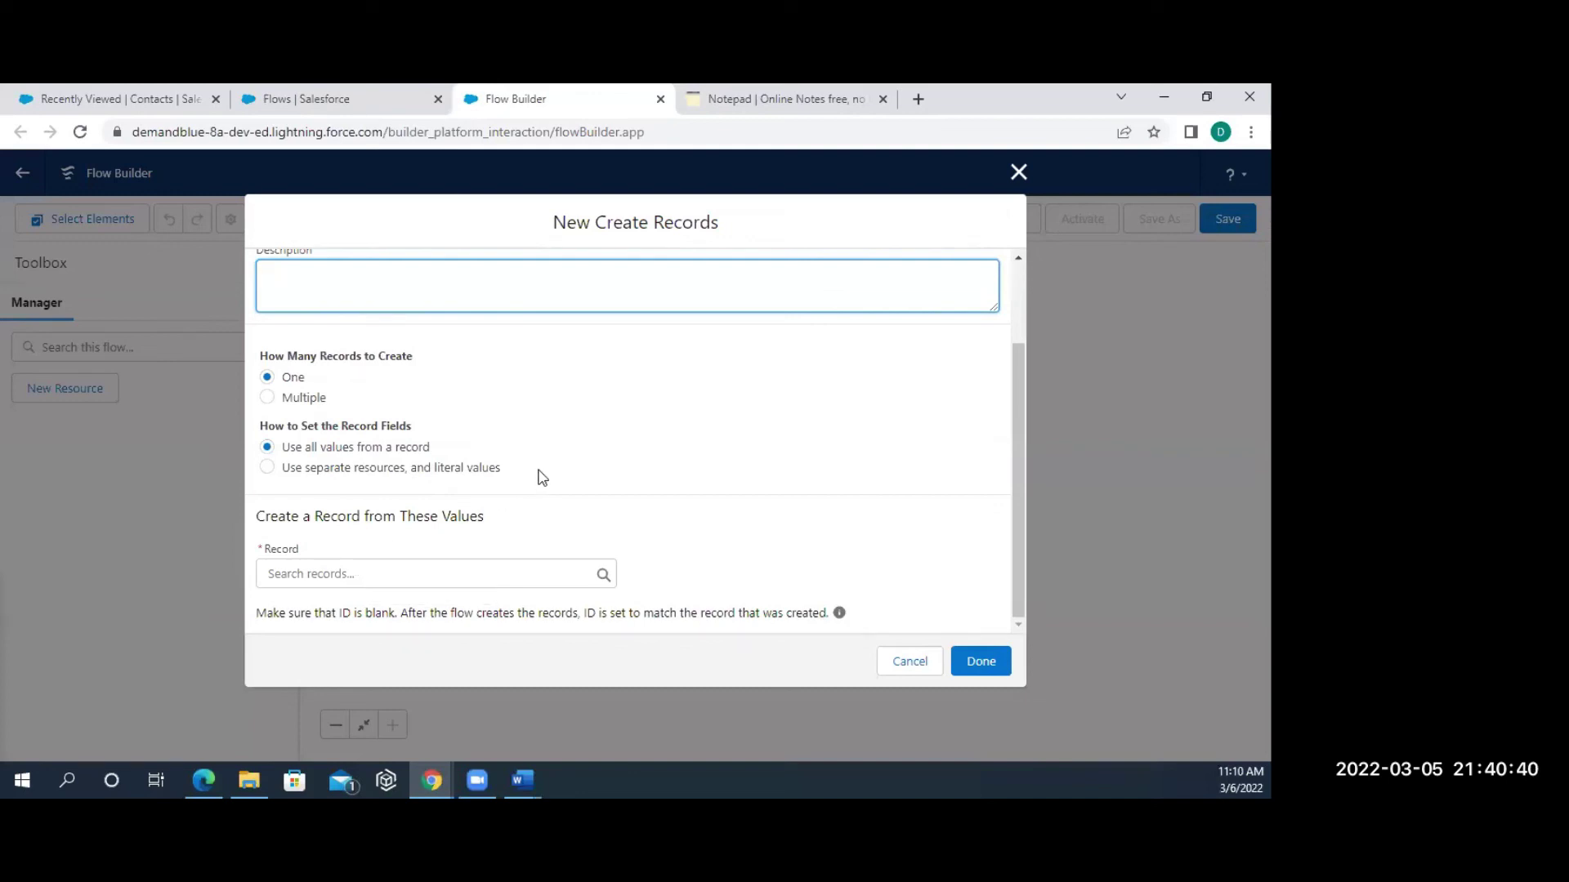
pyautogui.click(454, 468)
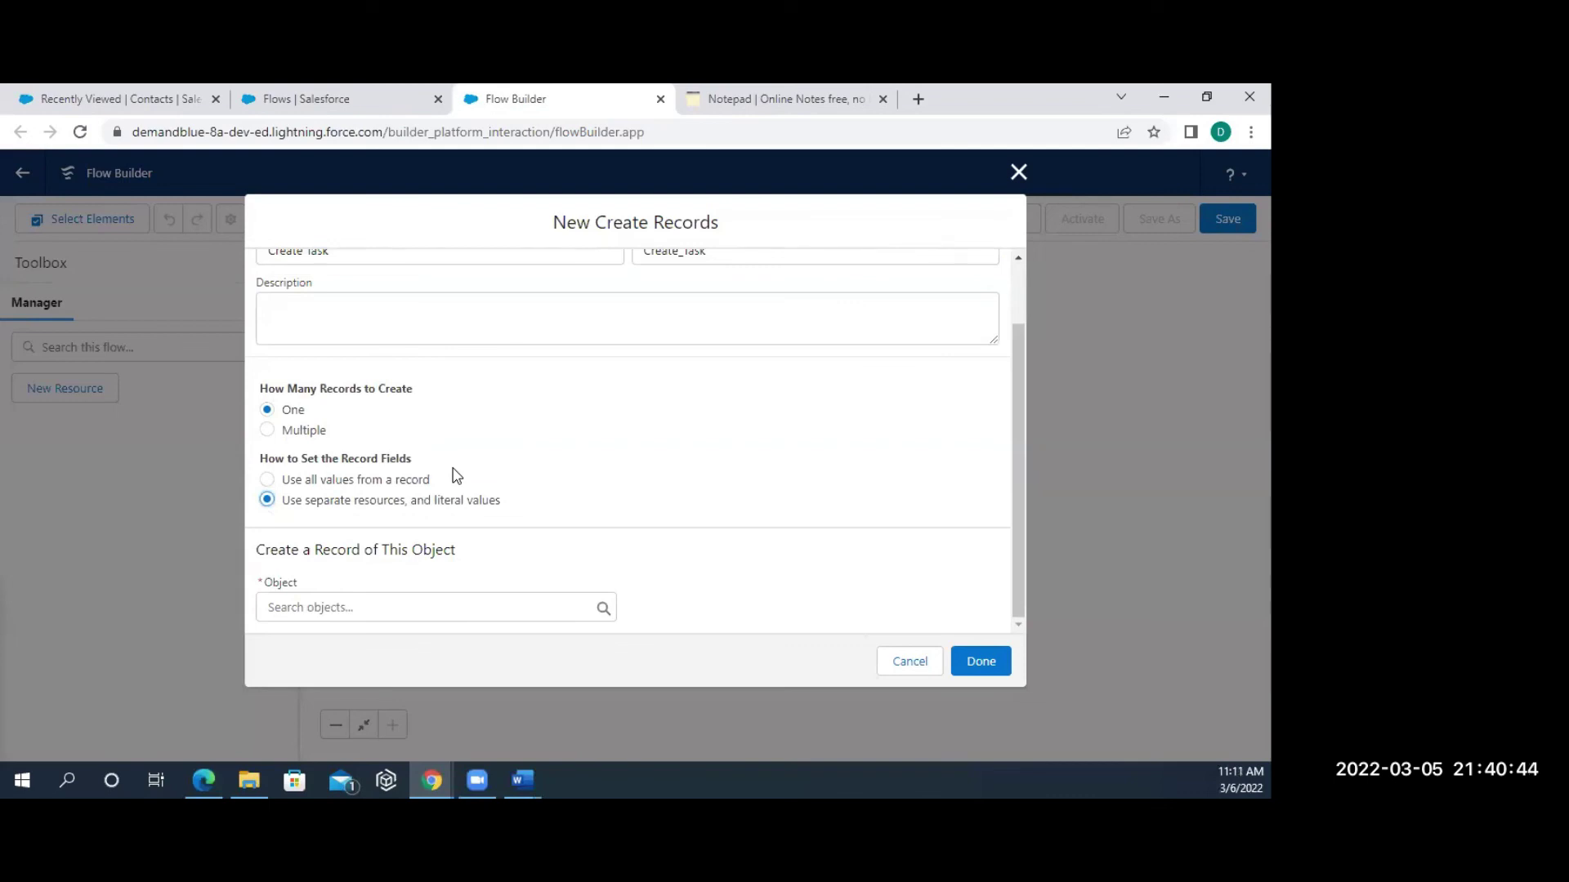
pyautogui.click(389, 607)
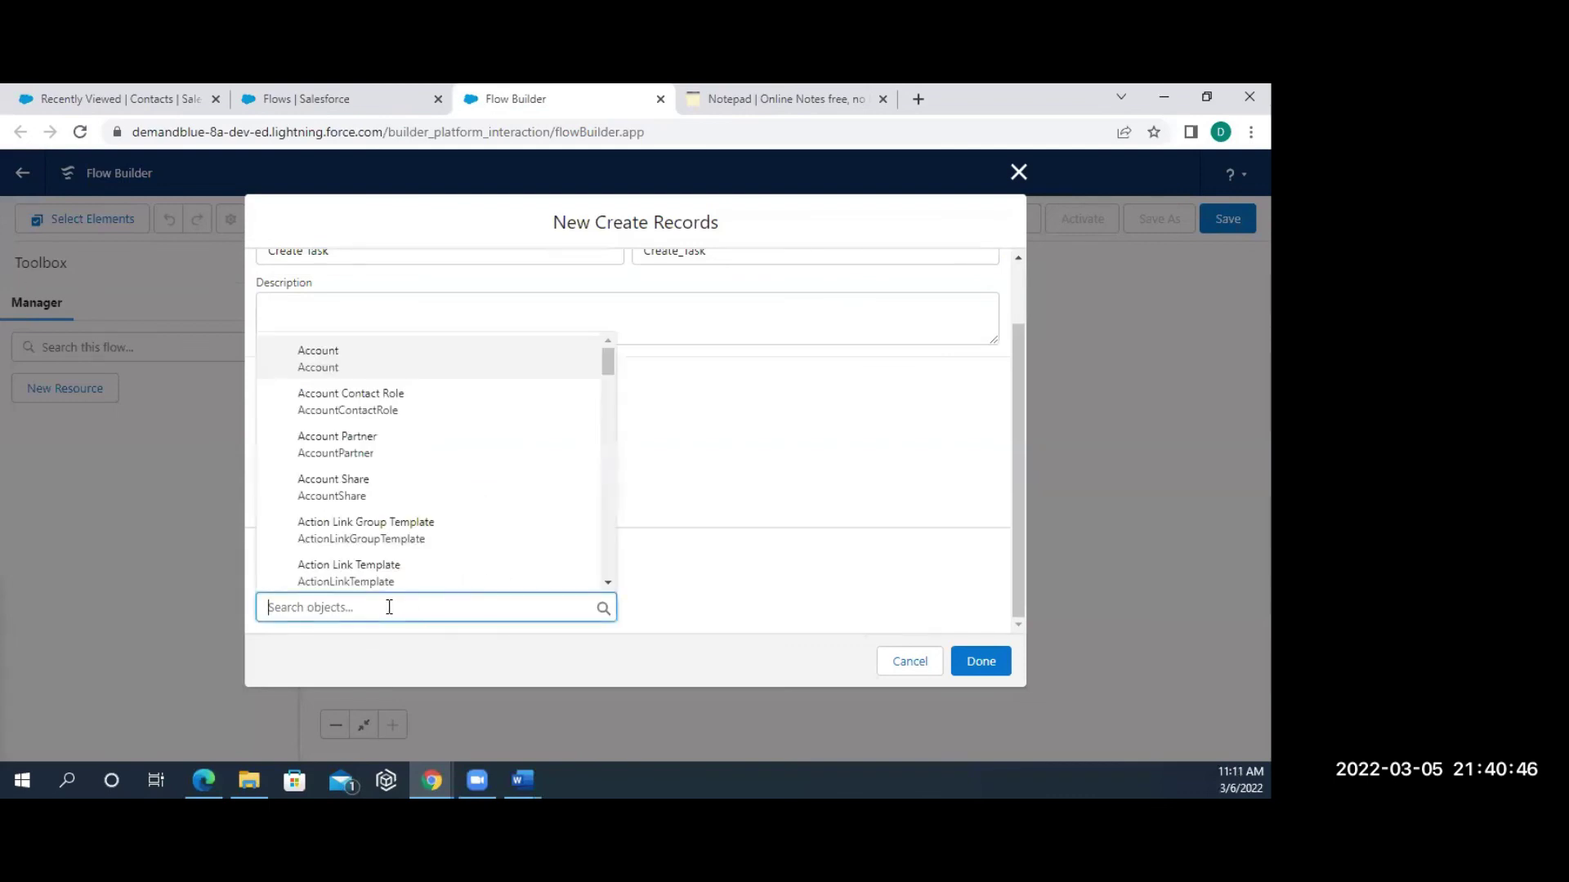
pyautogui.write('task')
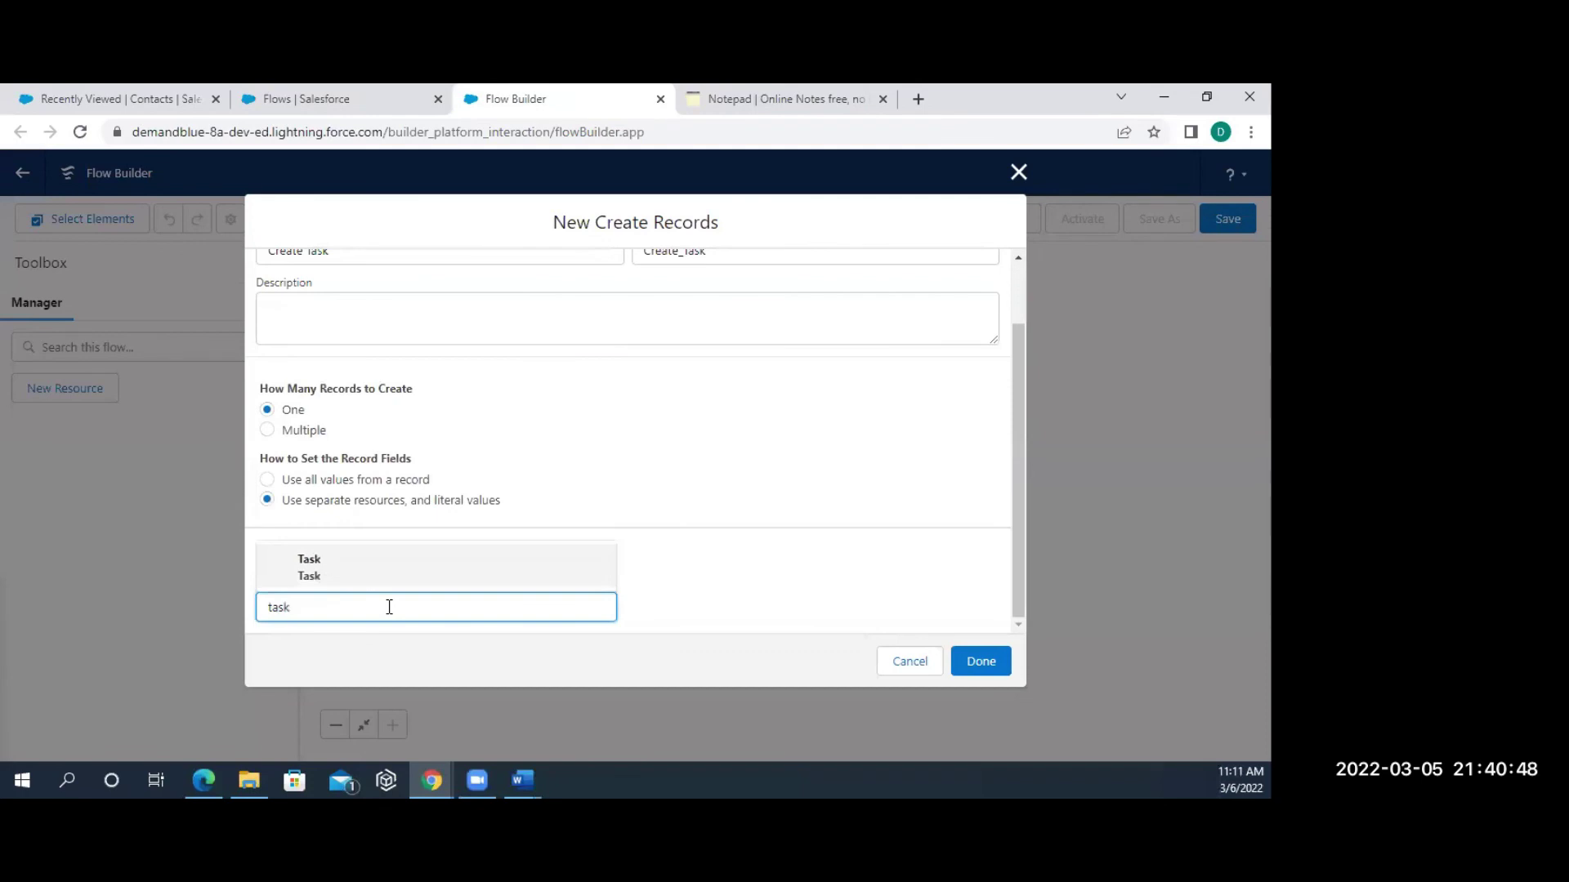
pyautogui.click(306, 563)
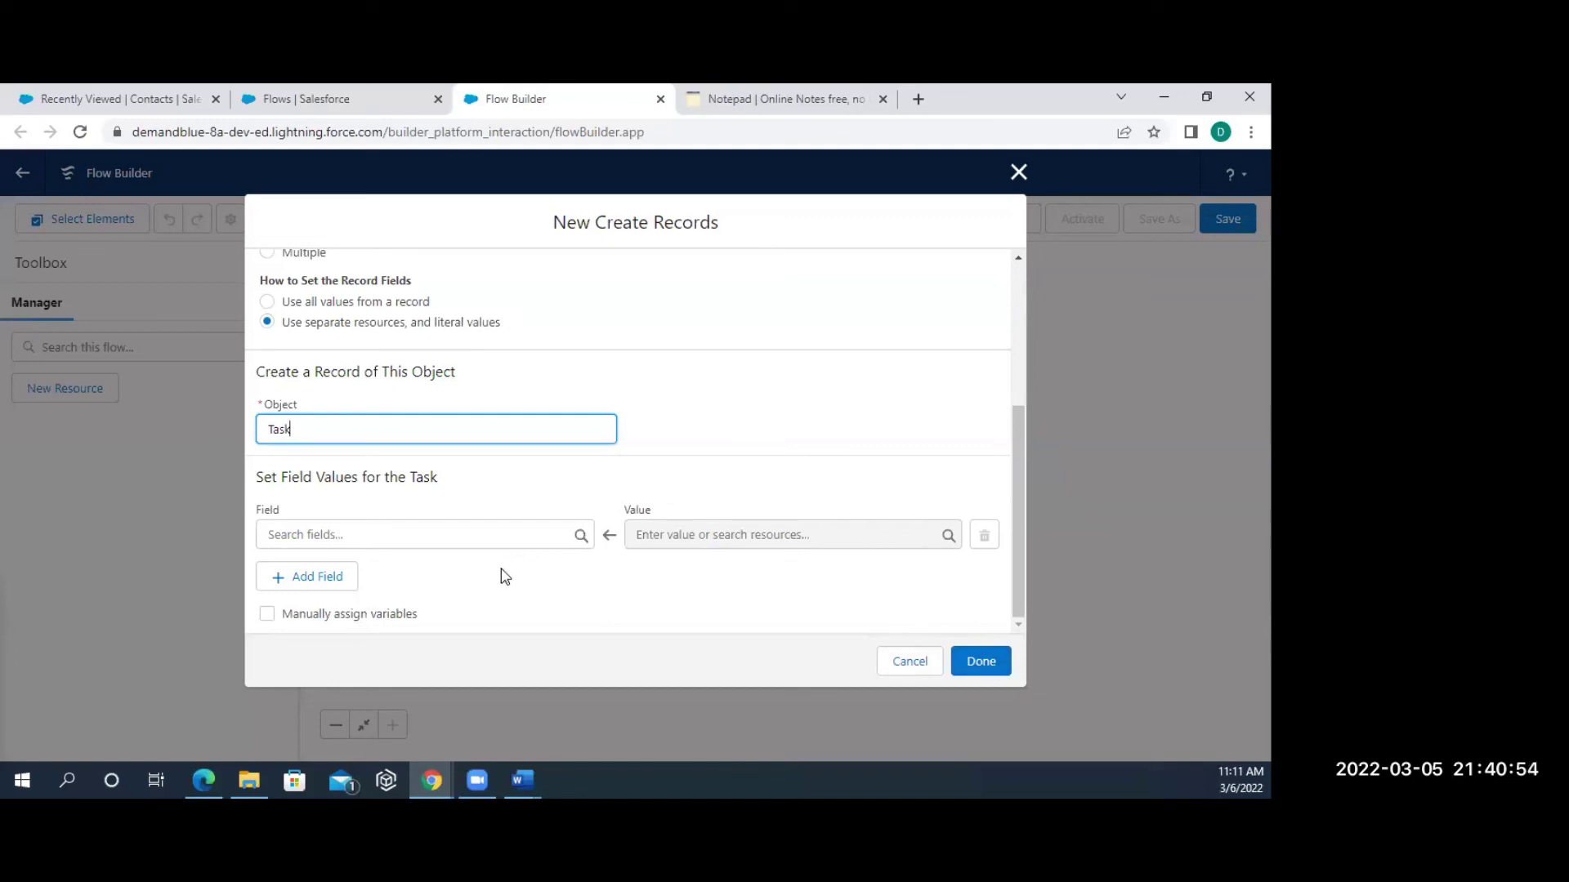
# Set the task's Status field to In Progress and finish the Create Records element.
pyautogui.click(393, 532)
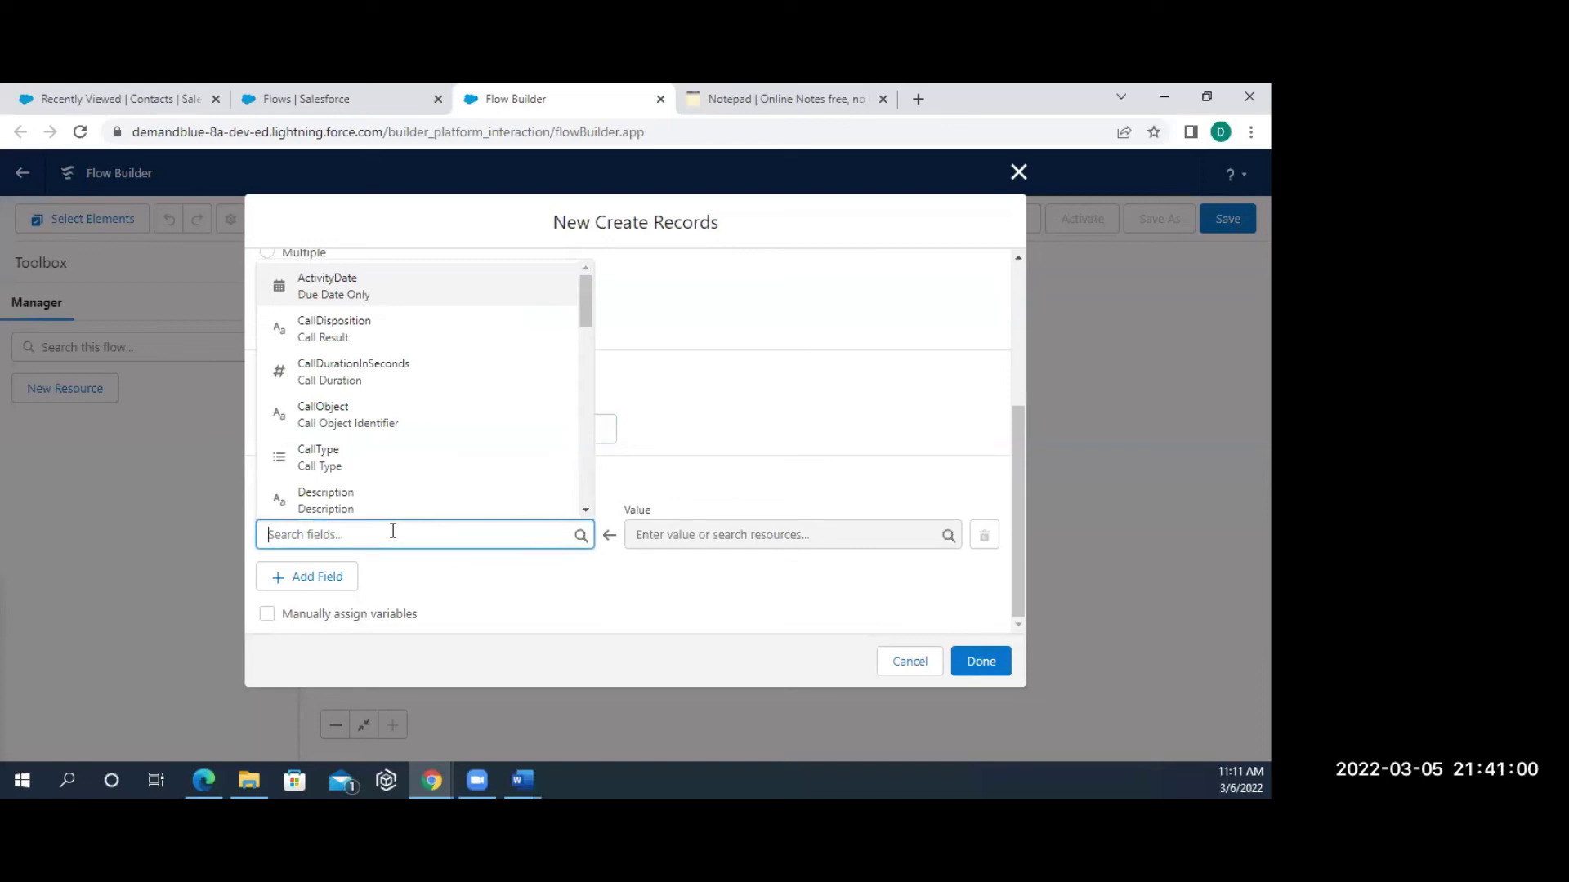
pyautogui.write('stat')
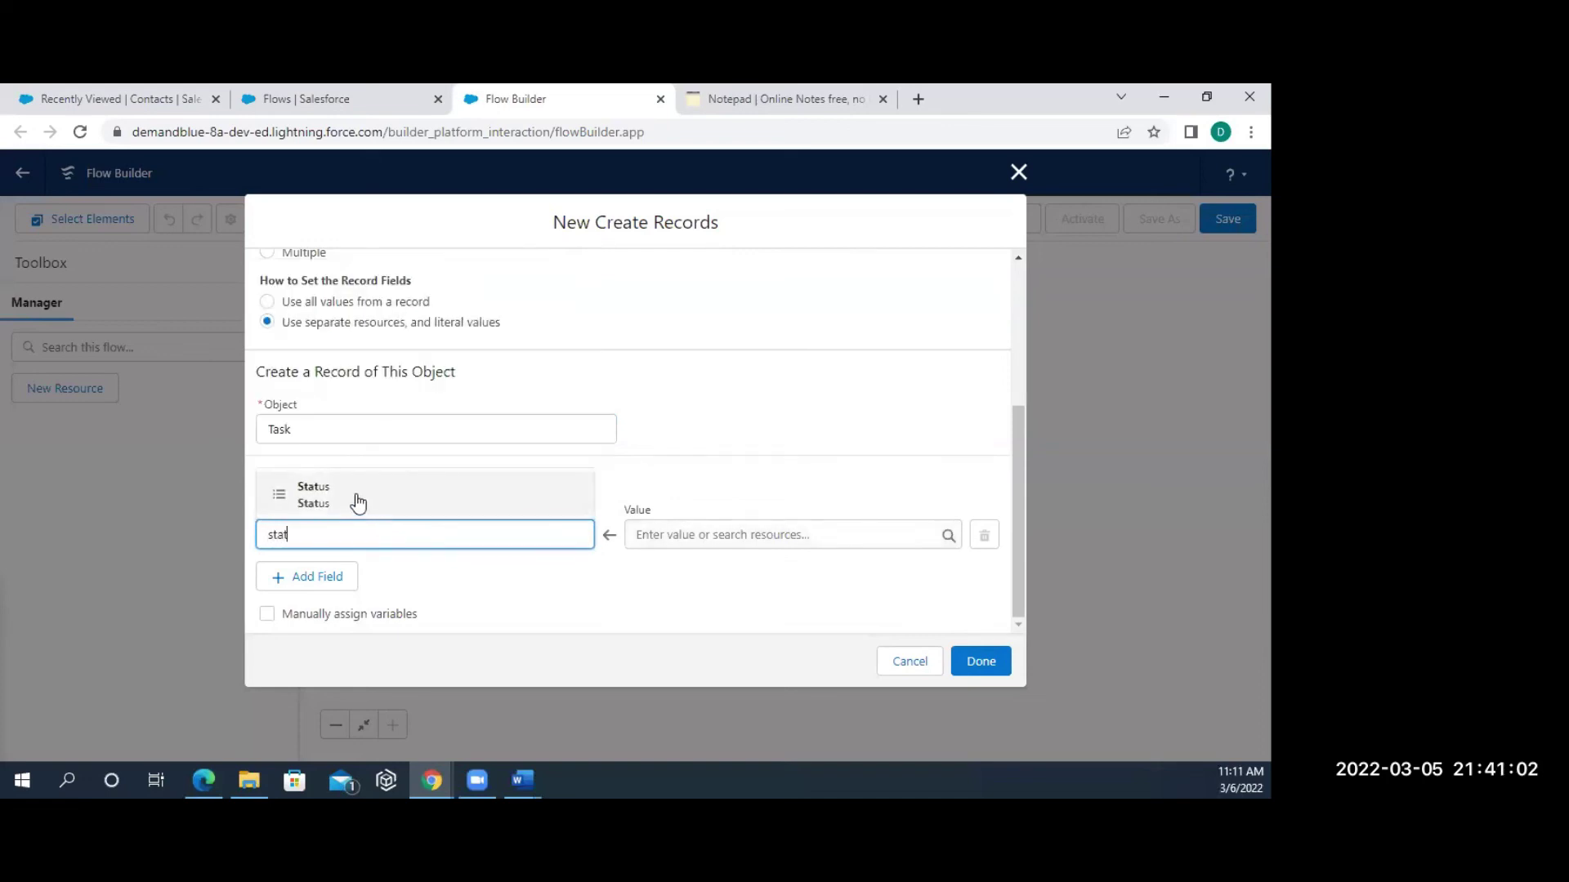
pyautogui.click(356, 499)
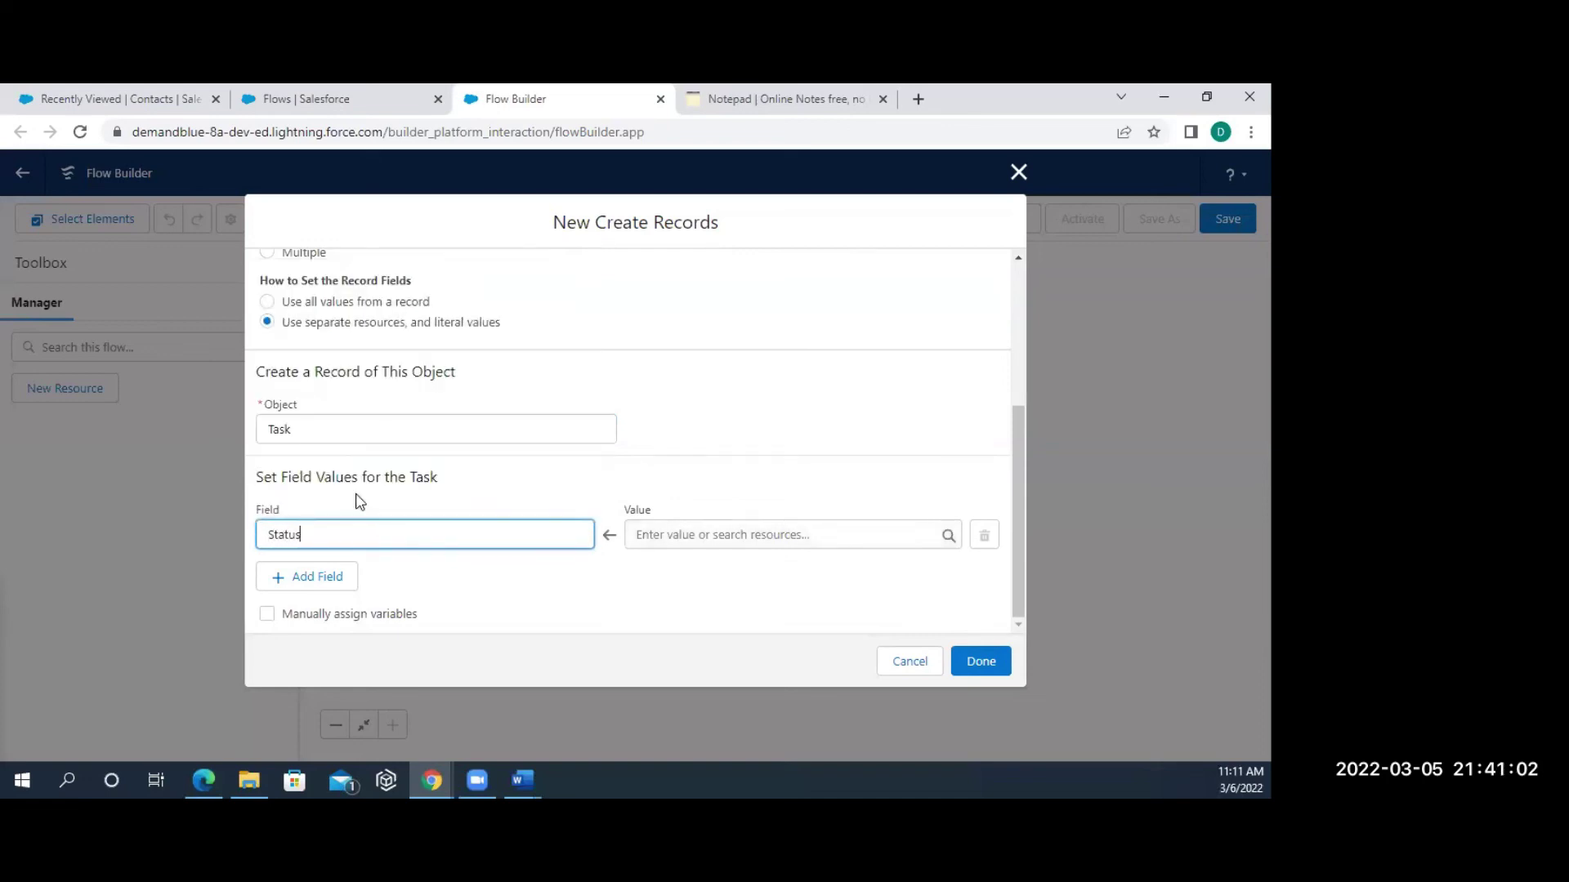
pyautogui.click(702, 535)
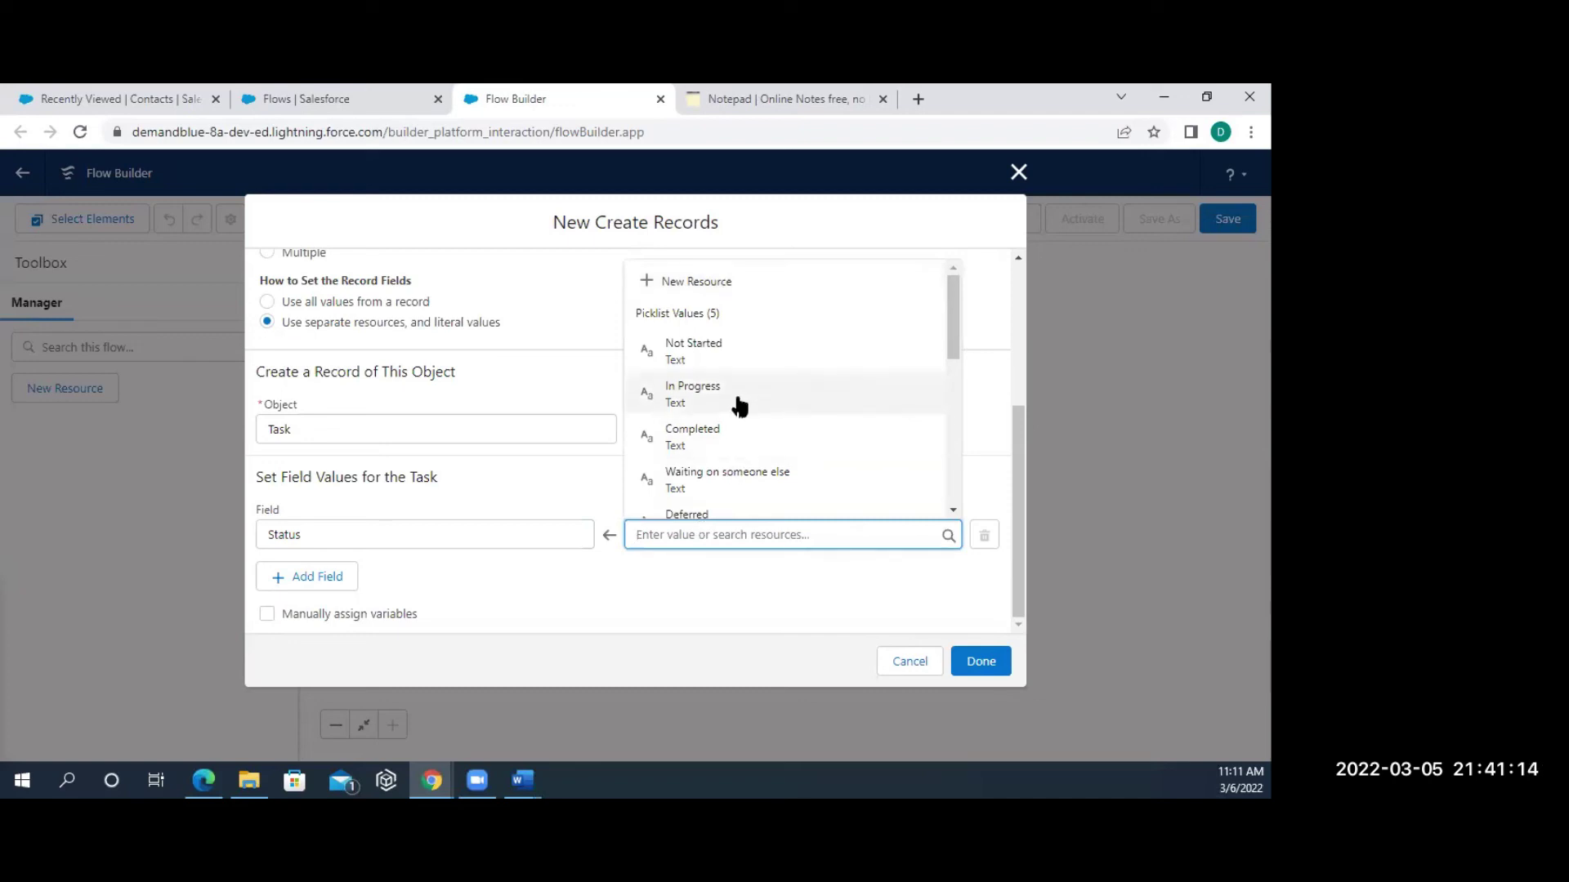
pyautogui.click(692, 392)
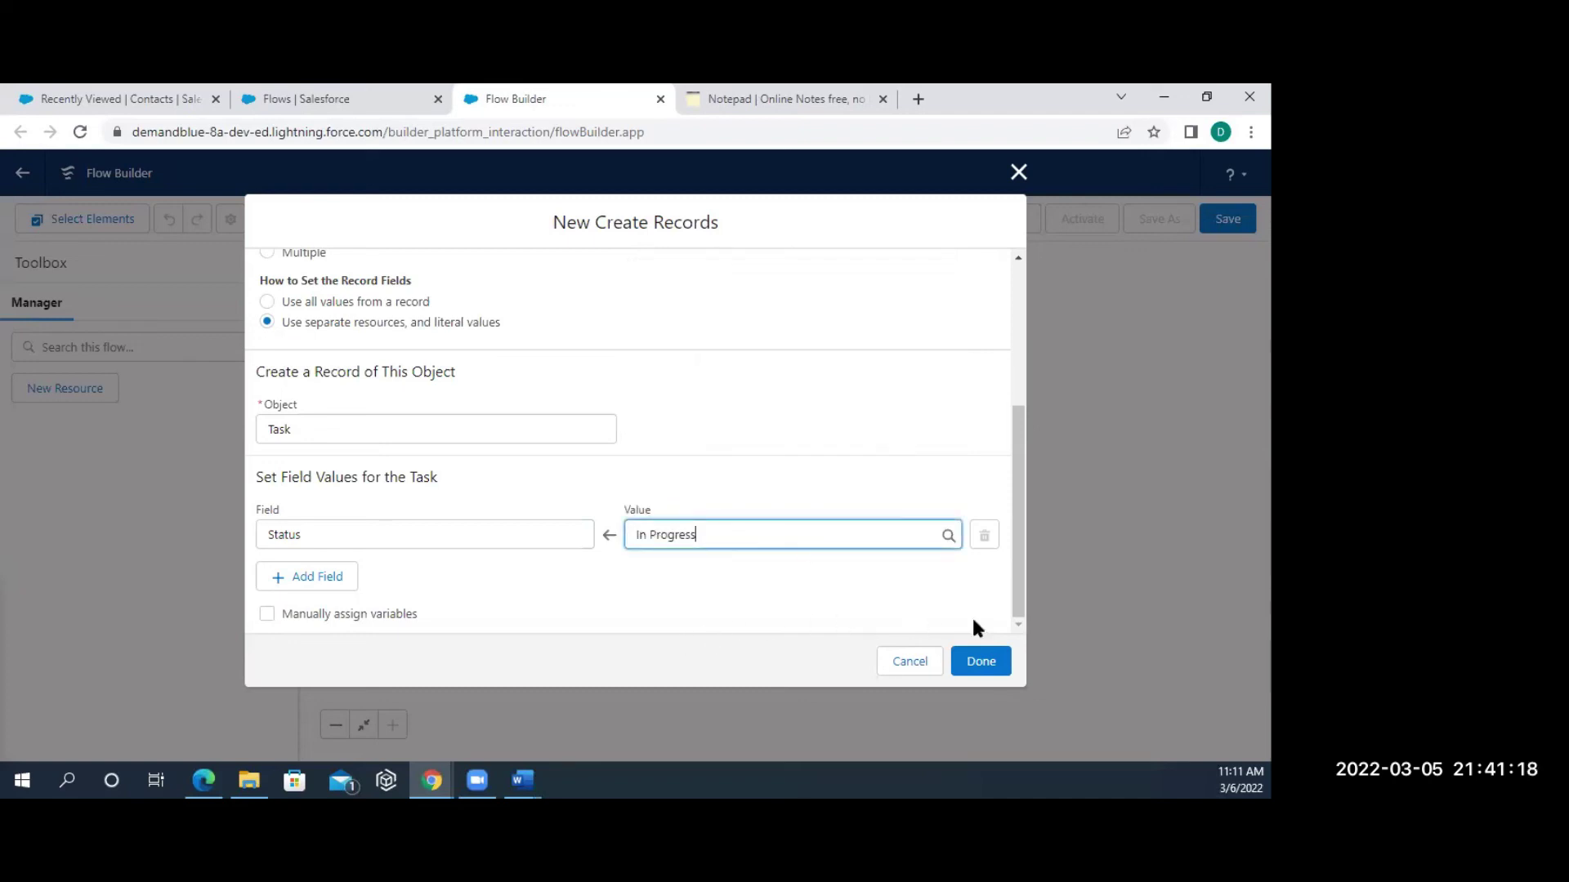
pyautogui.click(970, 660)
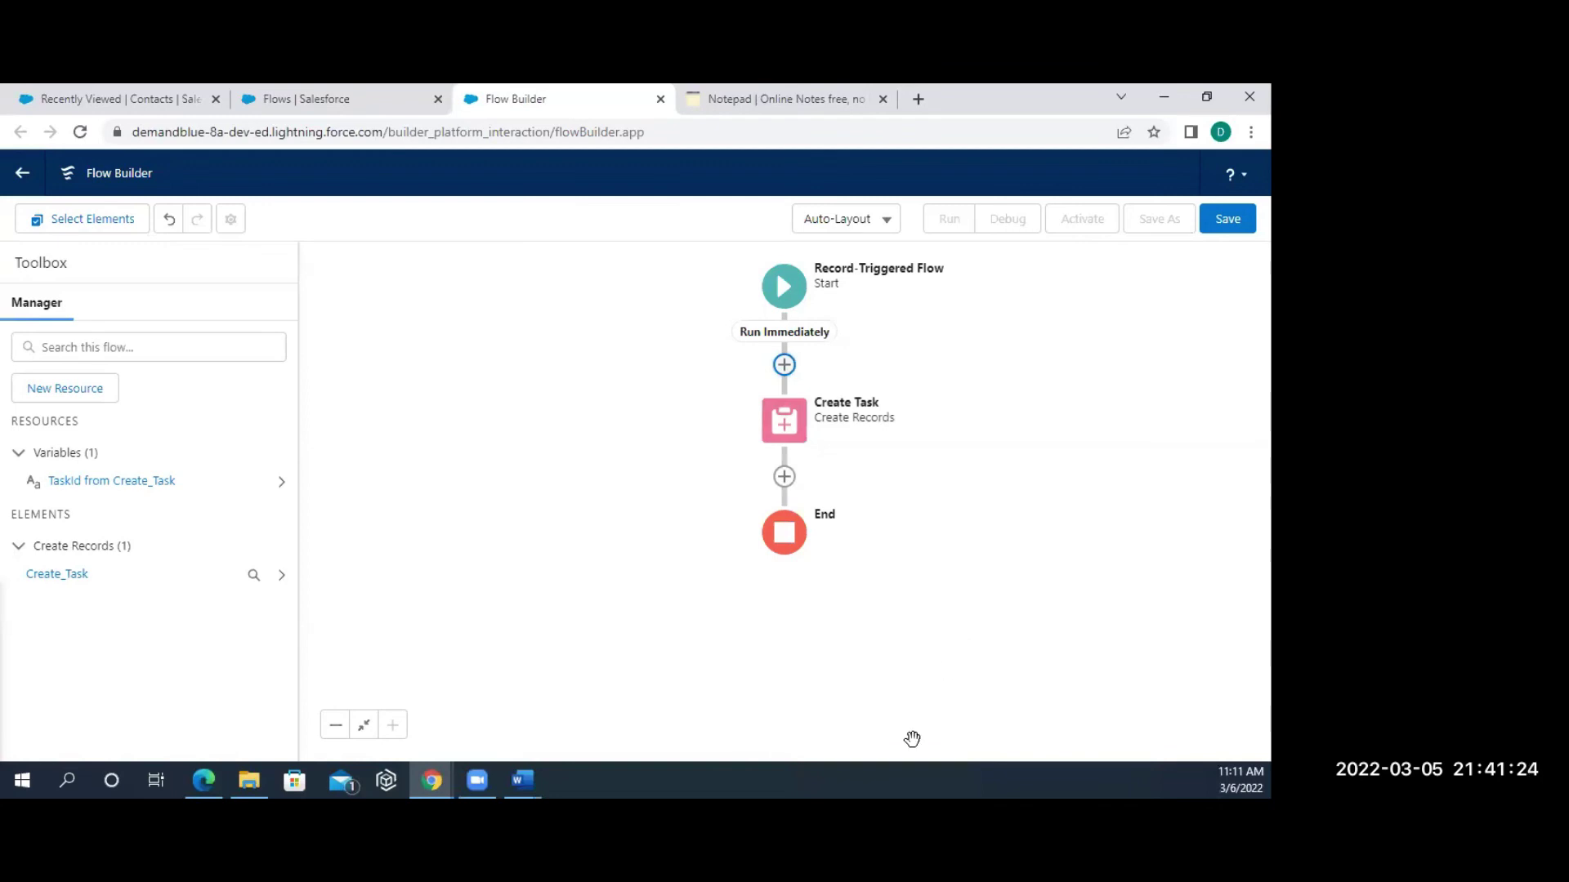
# Save the flow with the label "CreateTask" and activate it.
pyautogui.click(1226, 221)
pyautogui.write('CreateTAs')
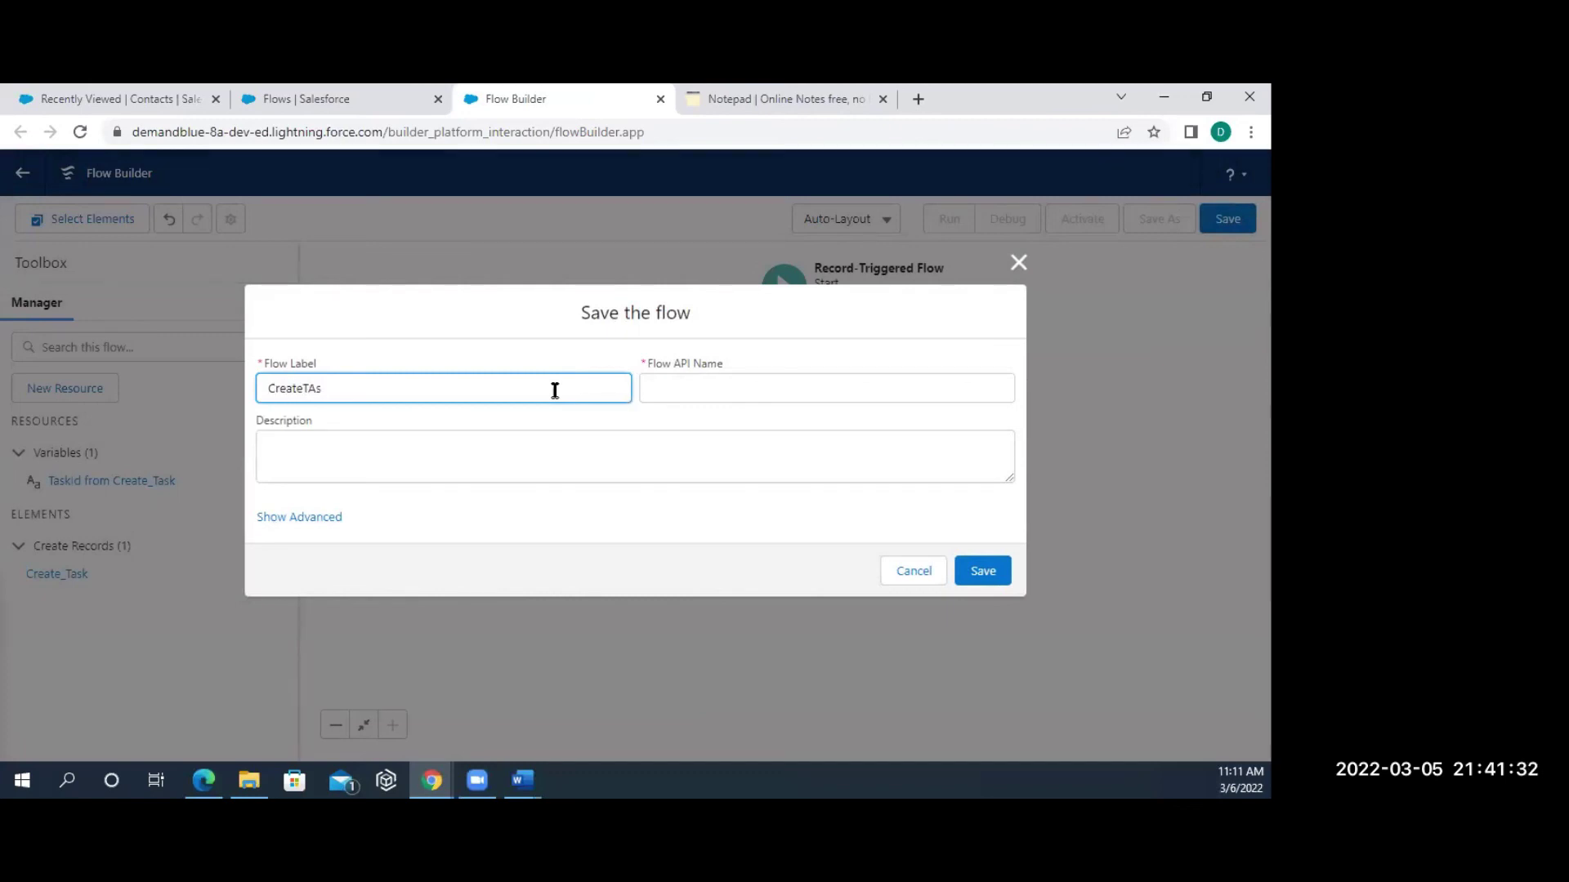
pyautogui.write('ask')
pyautogui.click(551, 450)
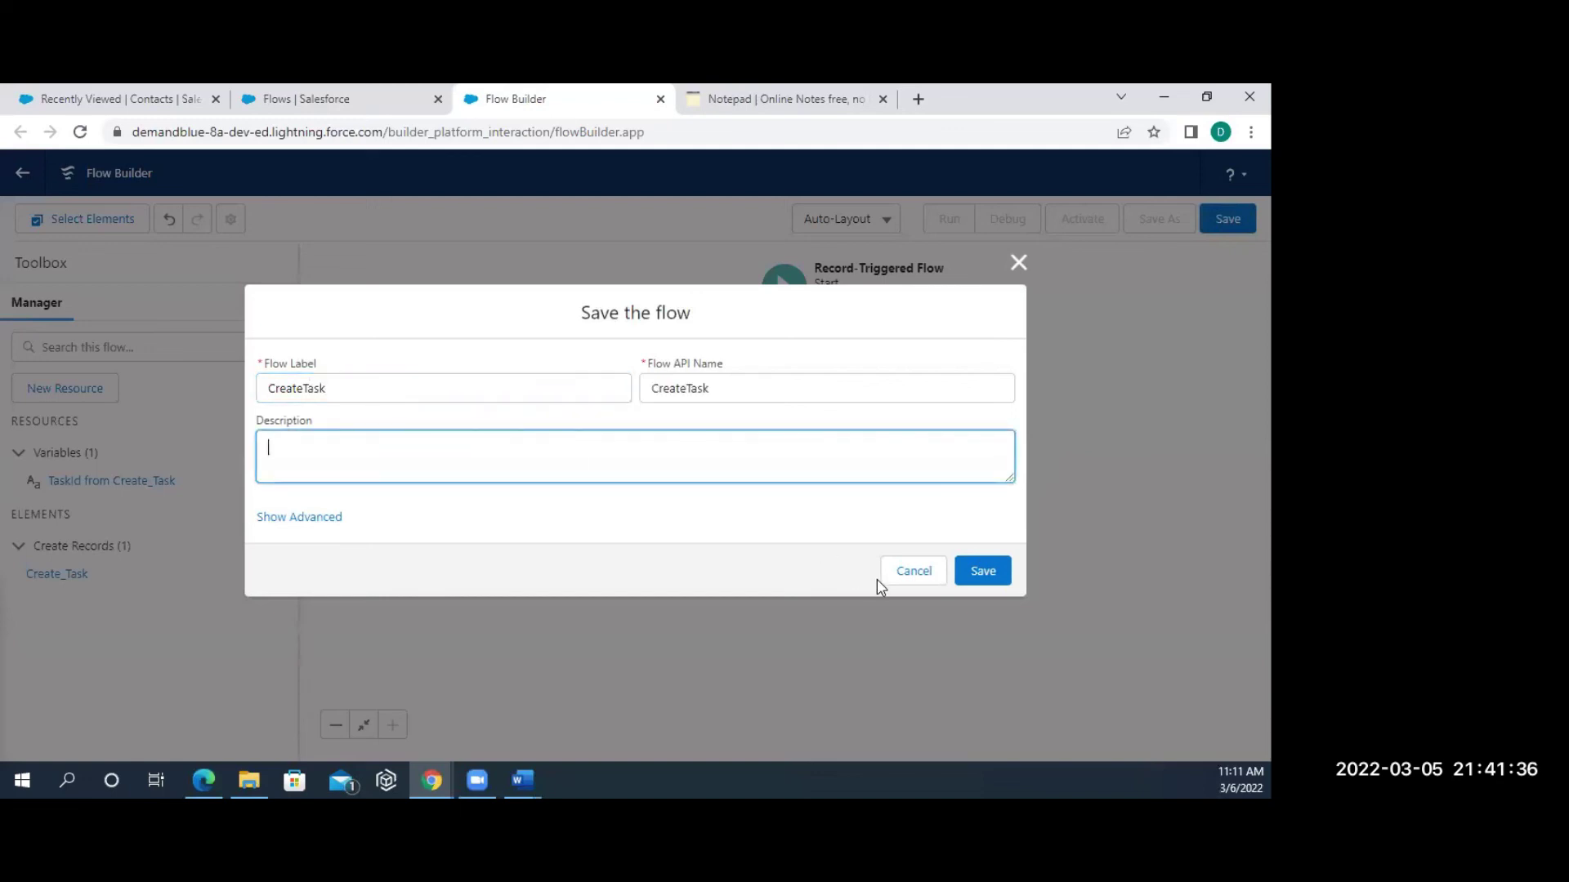
pyautogui.click(972, 575)
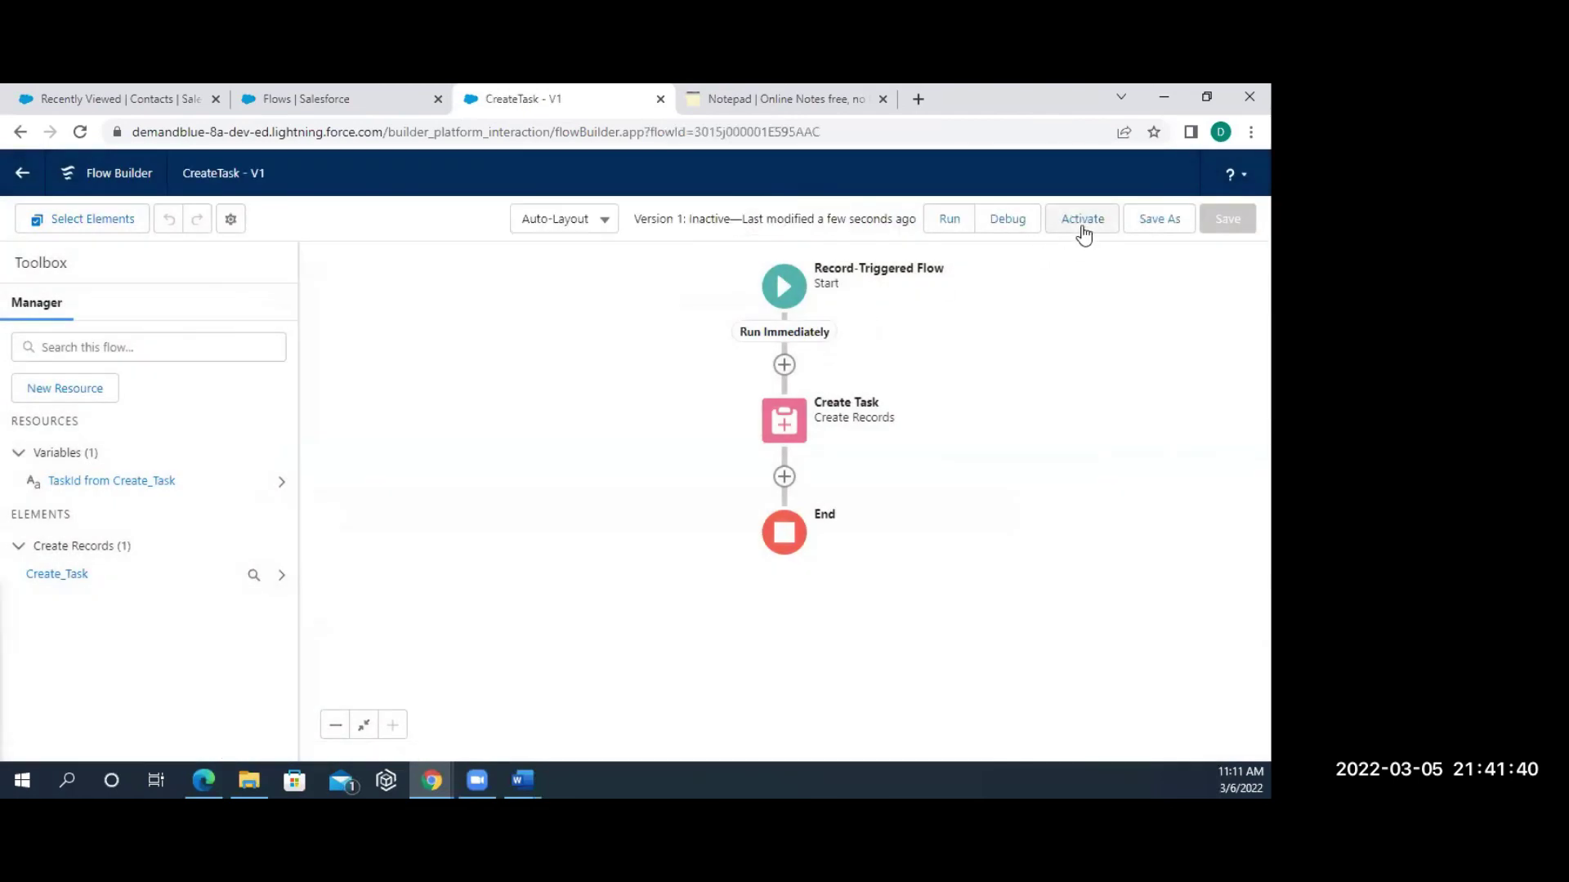
pyautogui.click(1082, 237)
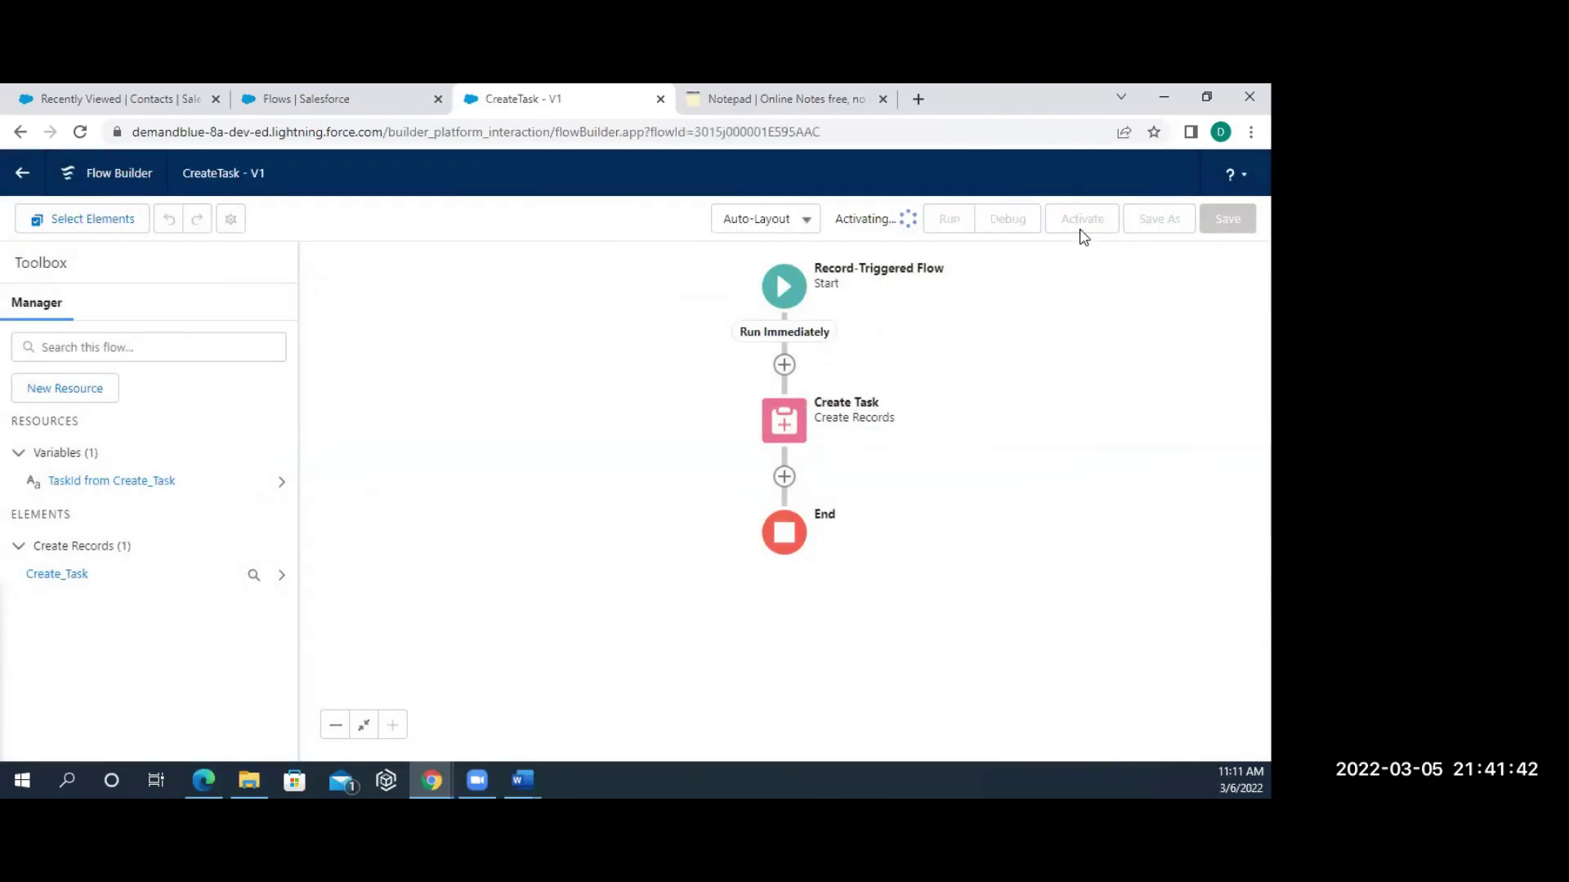
# Return to the Setup Flows page, clear its quick search, and find and open Leads through the App Launcher.
pyautogui.click(361, 107)
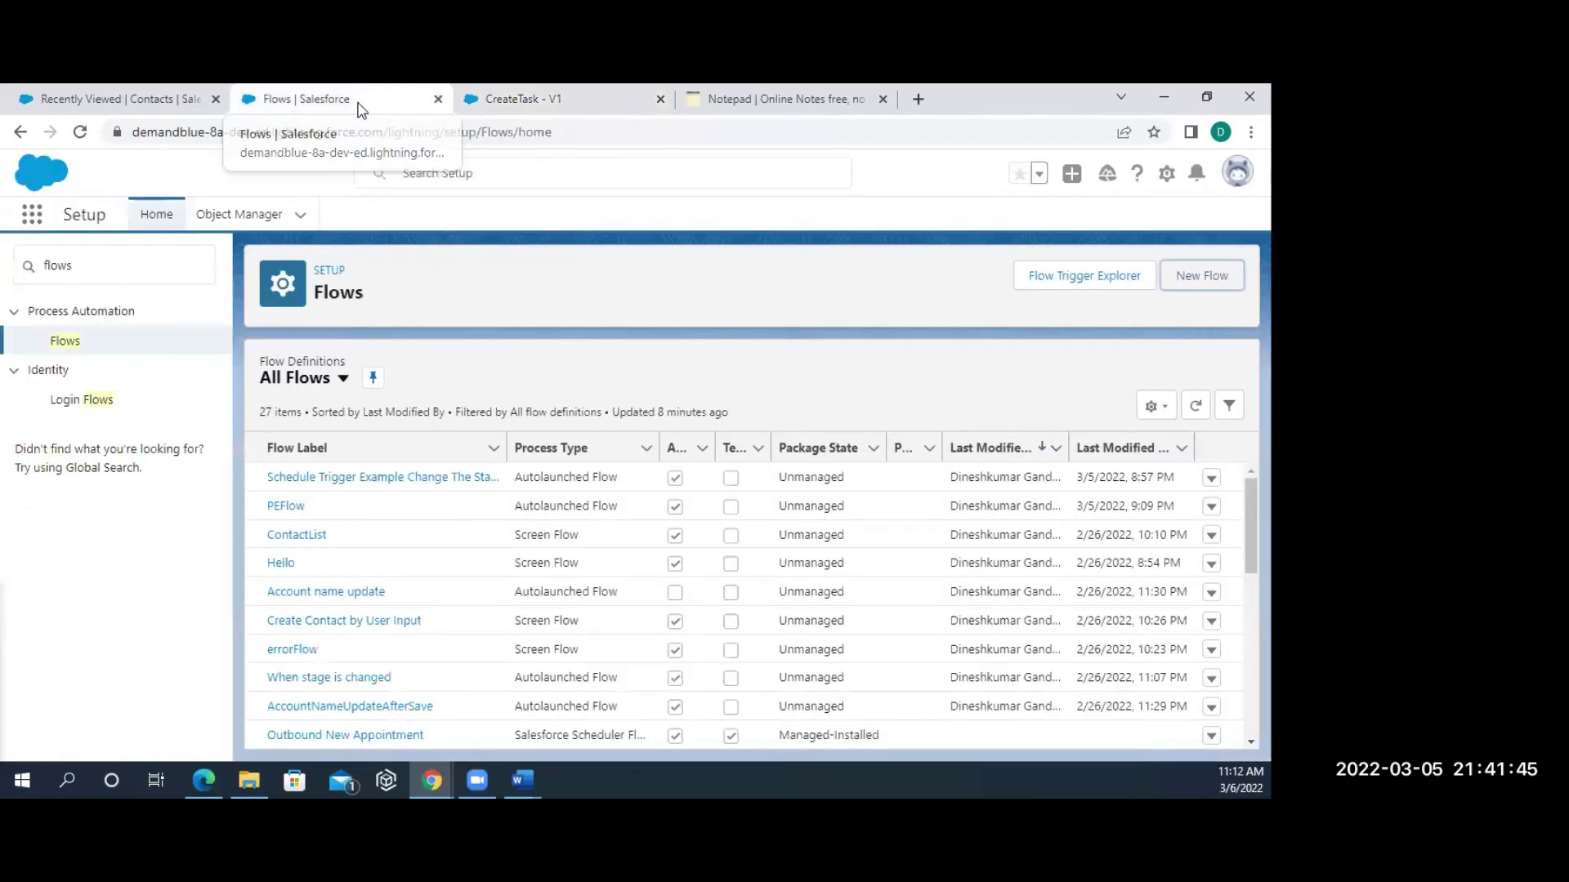
pyautogui.click(106, 258)
pyautogui.press('BackSpace')
pyautogui.press('BackSpace')
pyautogui.press('BackSpace')
pyautogui.press('BackSpace')
pyautogui.press('BackSpace')
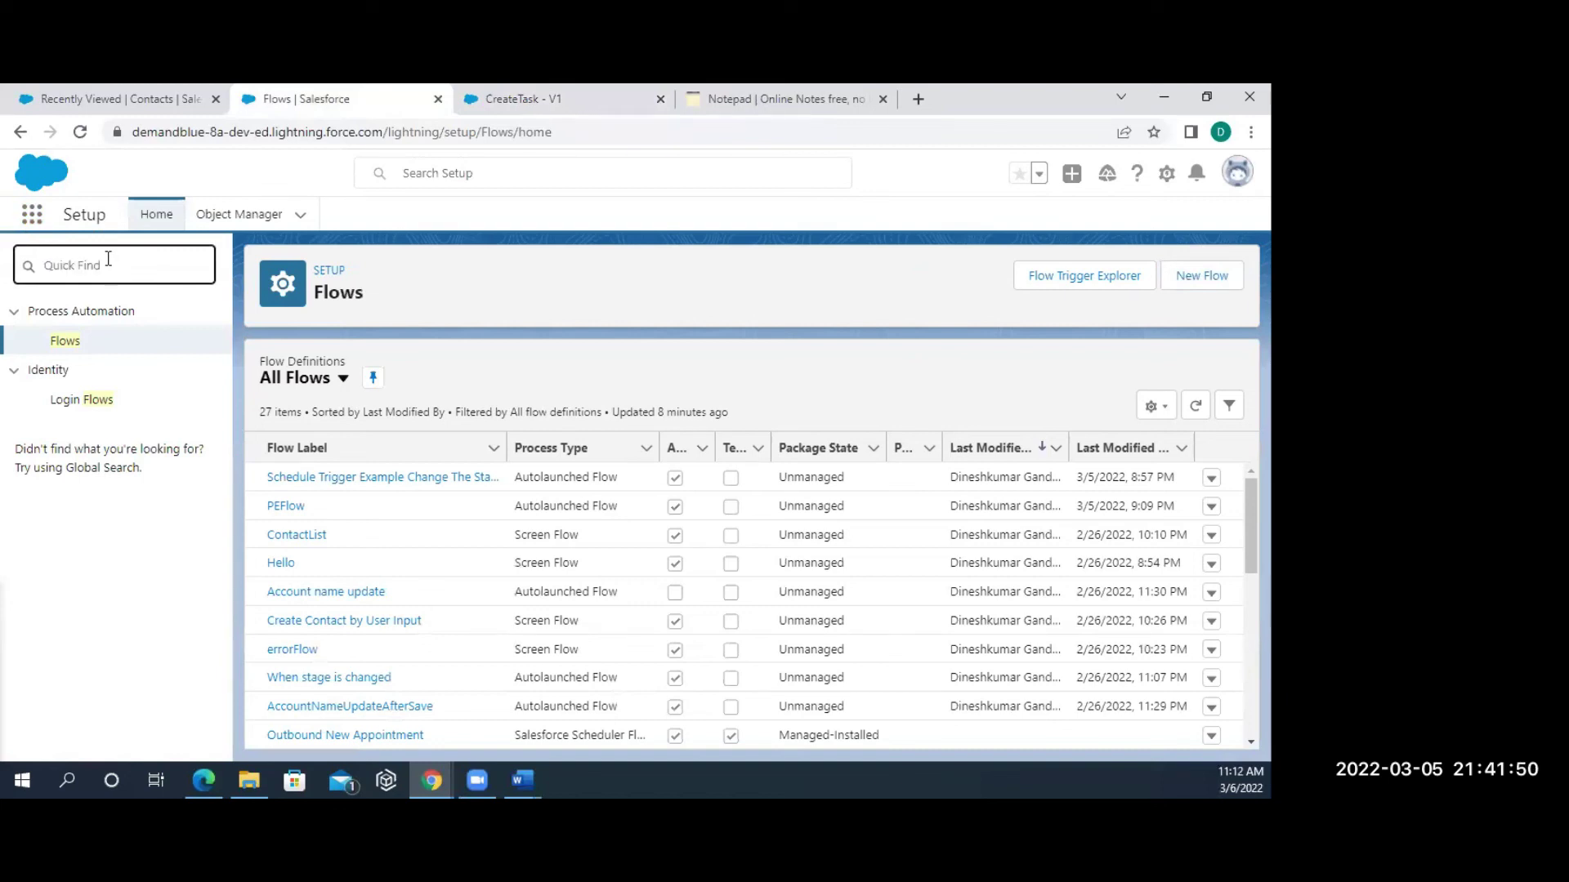
pyautogui.click(32, 218)
pyautogui.write('lead')
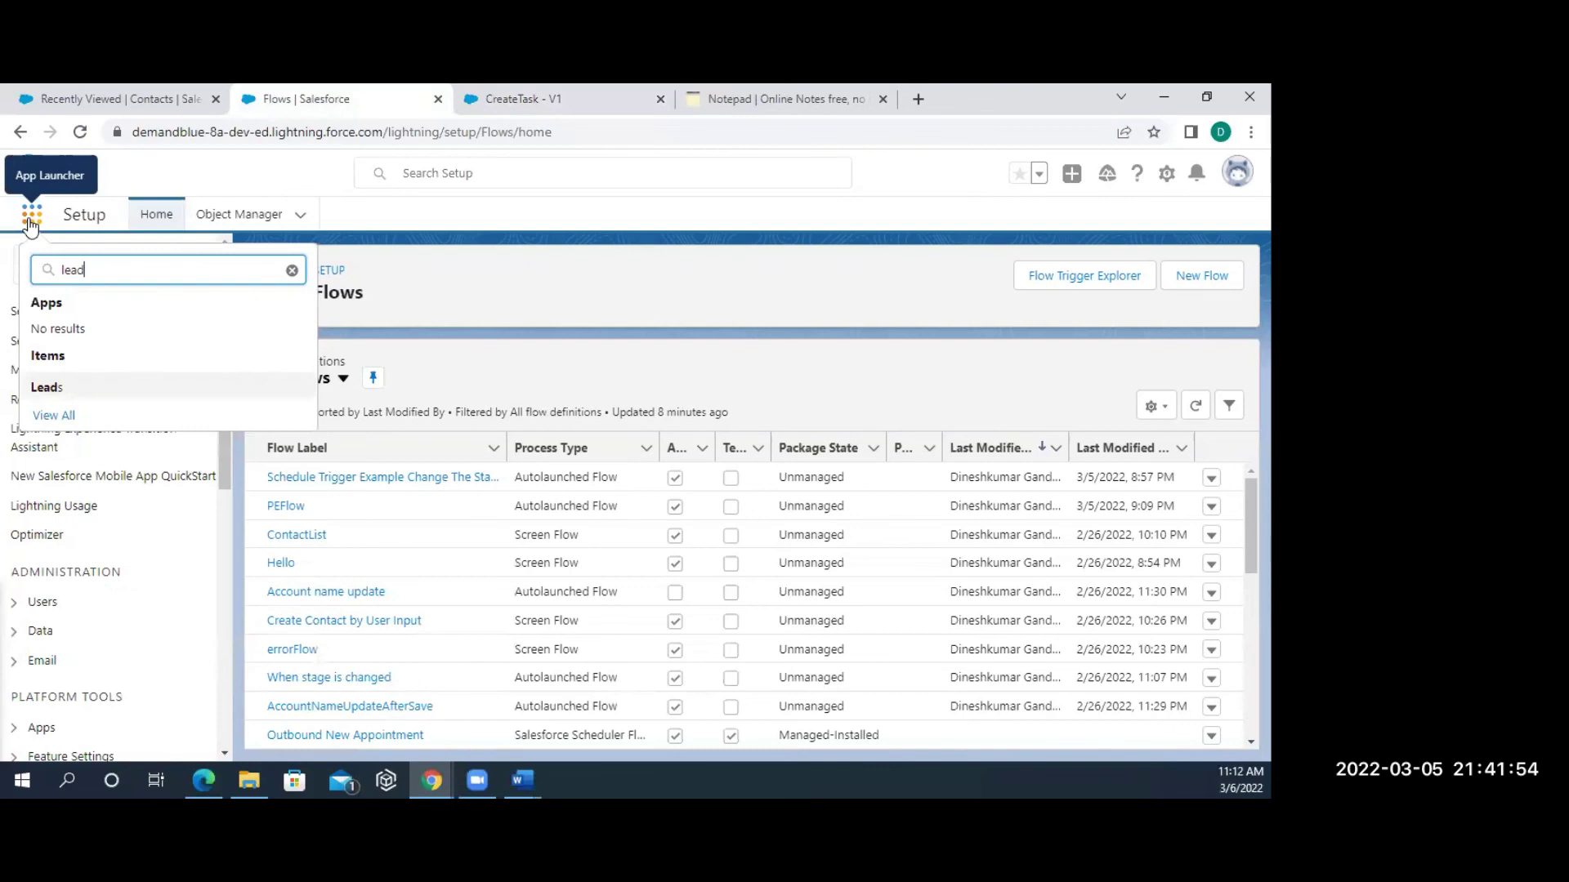
pyautogui.click(54, 393)
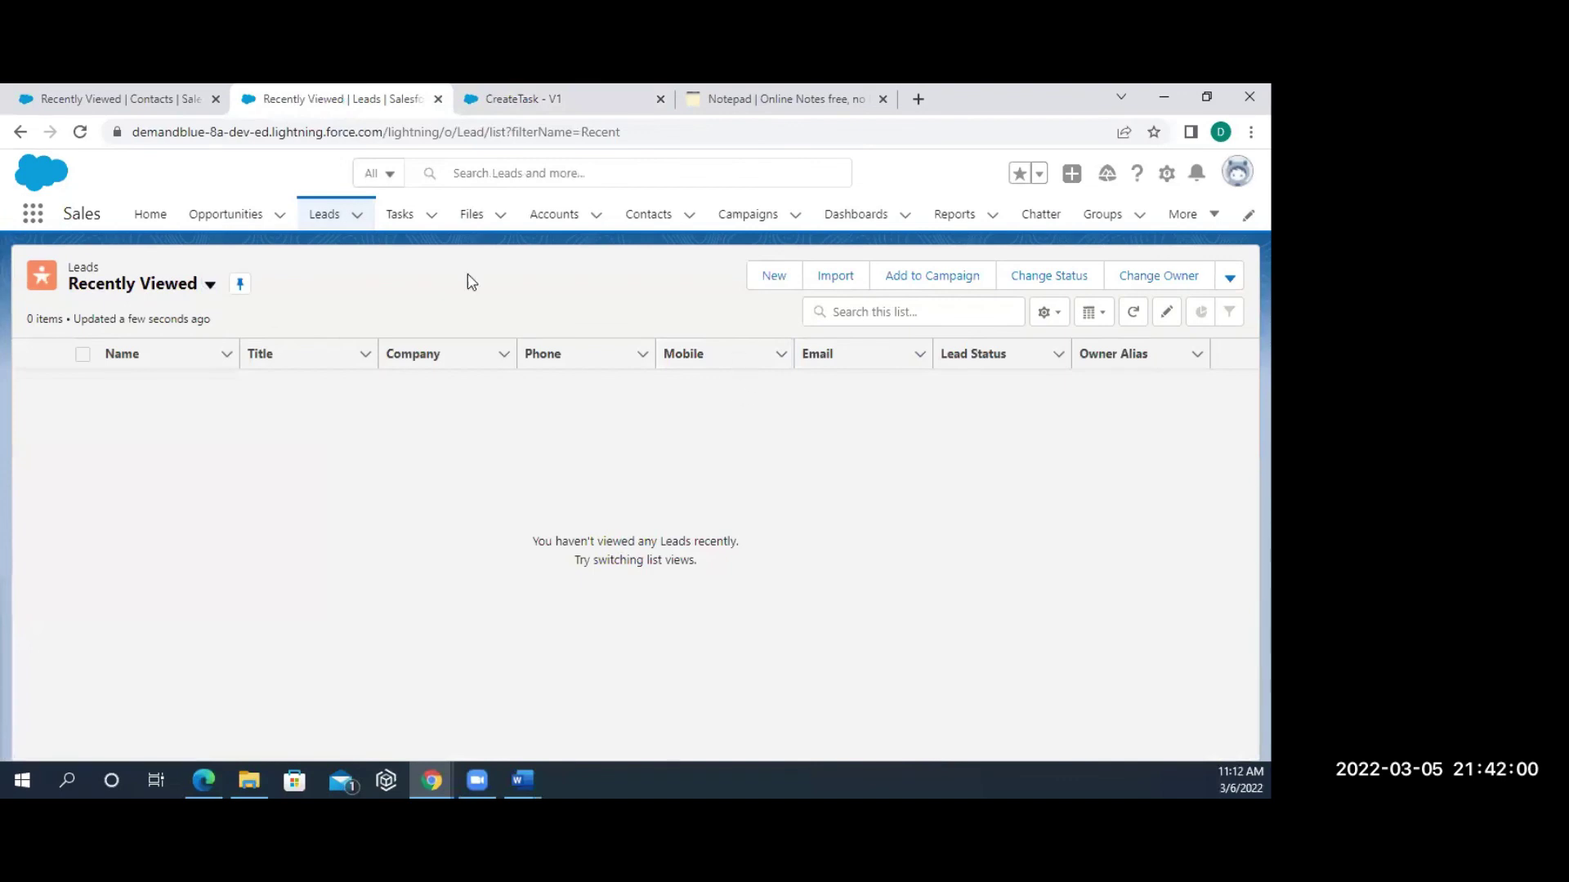
# Start a new lead with the salutation Mr. and enter the lead's last name.
pyautogui.click(782, 278)
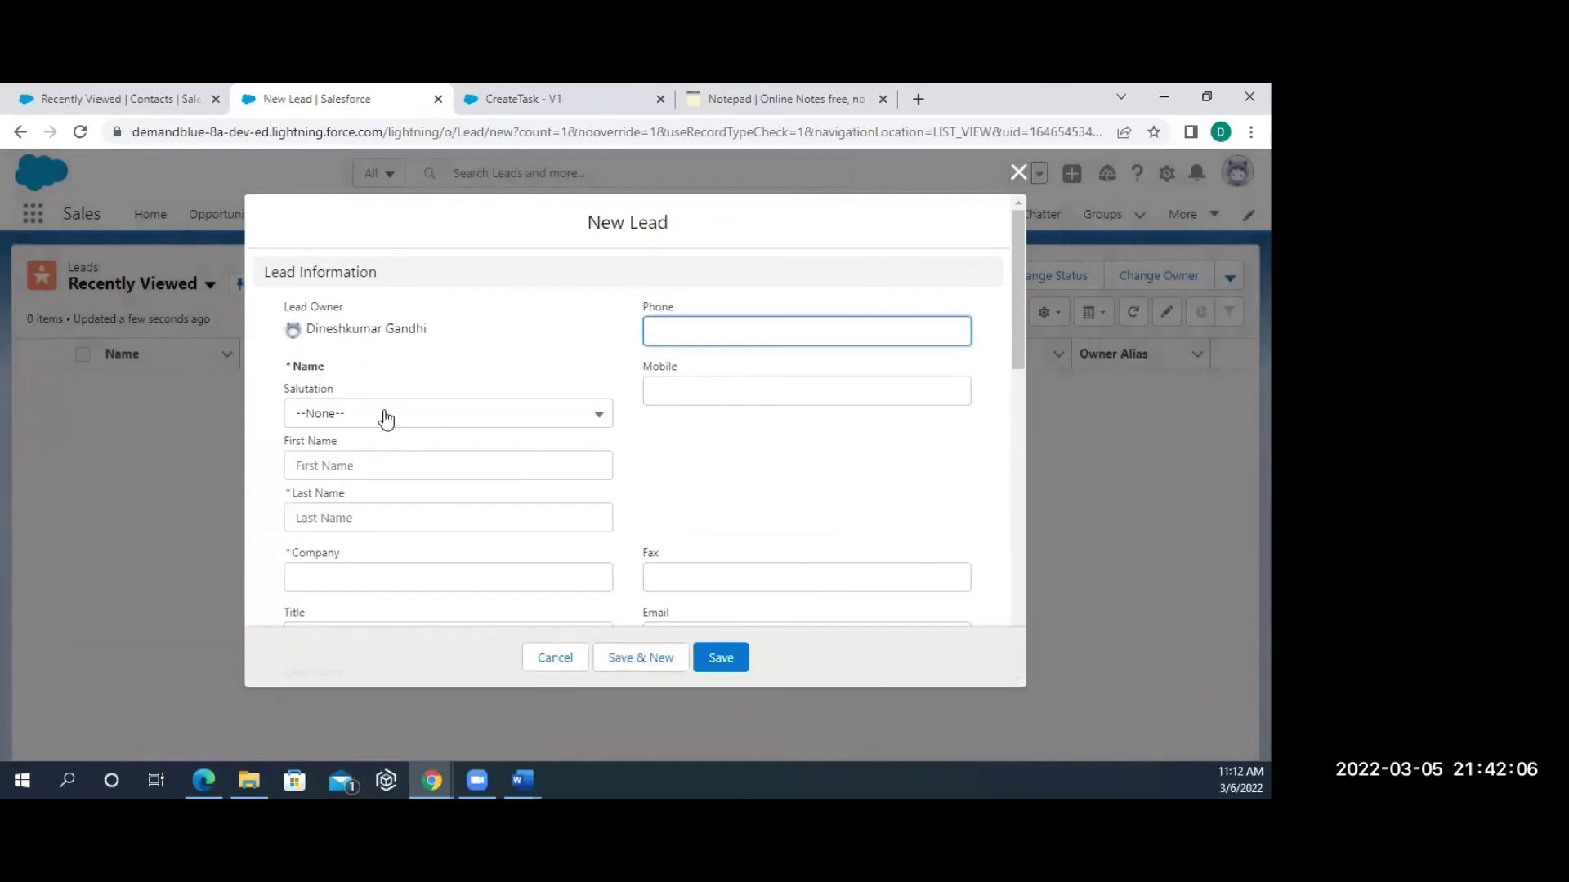
pyautogui.click(386, 415)
pyautogui.click(322, 488)
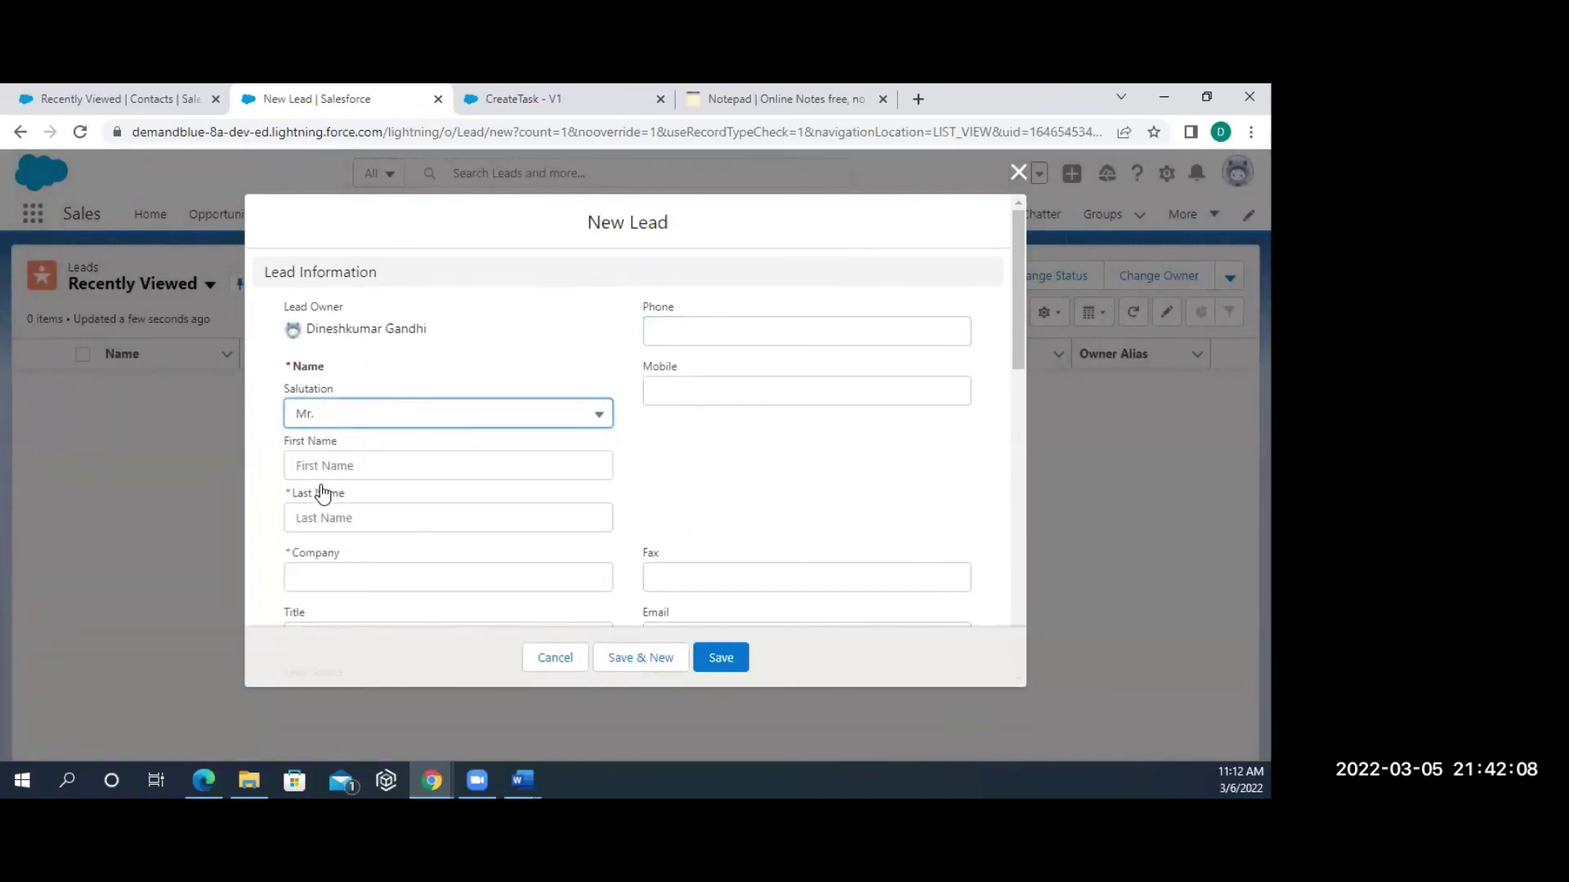
pyautogui.click(329, 517)
pyautogui.write('Dinesh')
# Set the new lead's company to Test, choose Open - Not Contacted as the lead status, and save the lead.
pyautogui.scroll(-1, 327, 518)
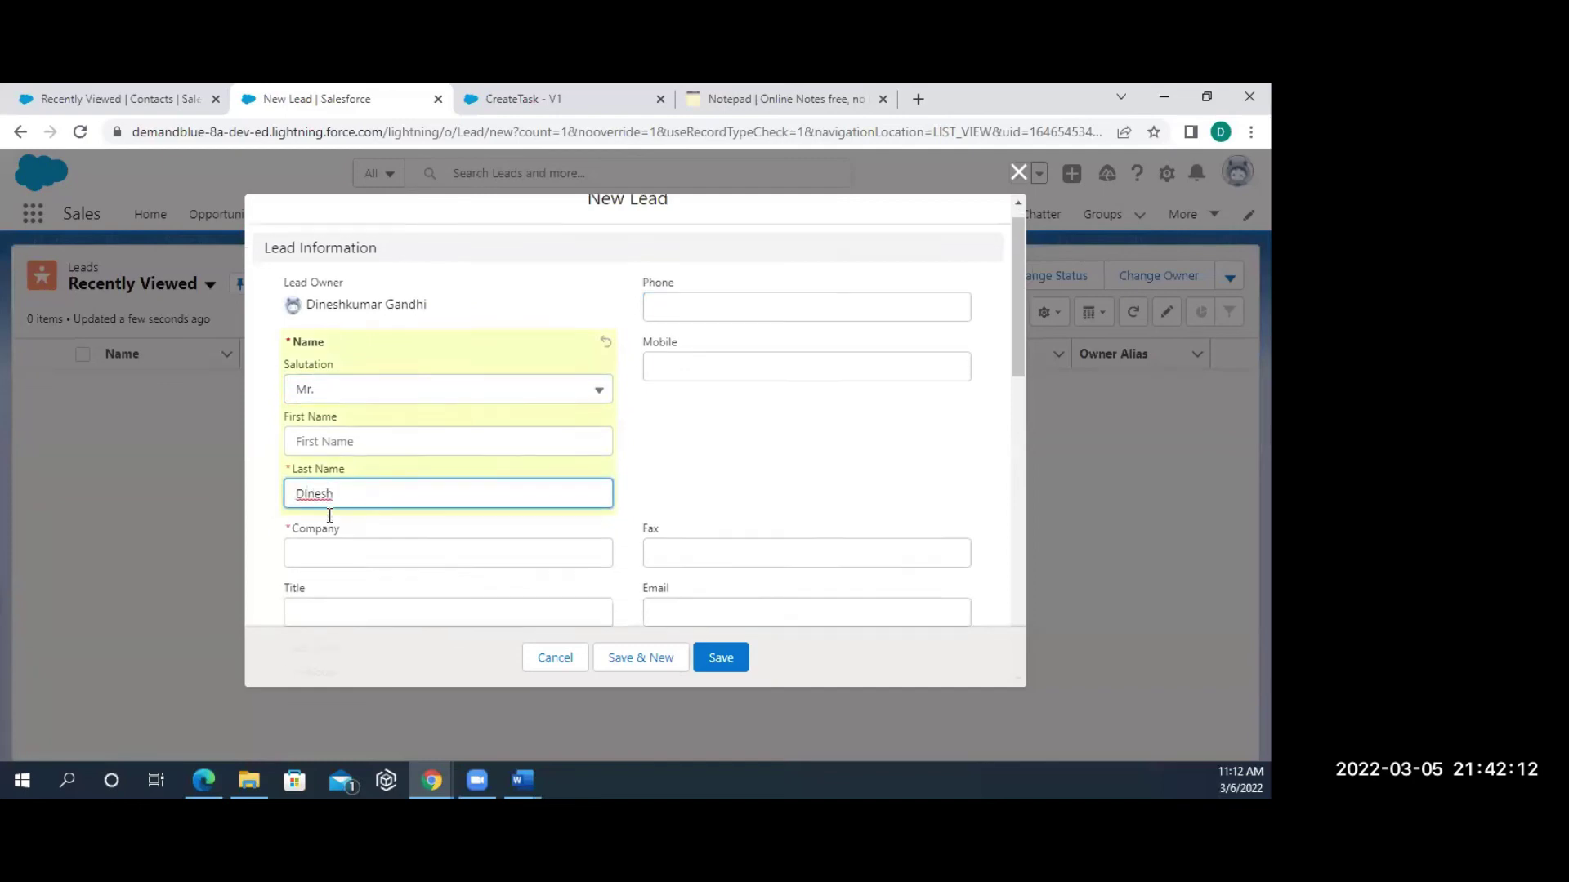
pyautogui.click(319, 535)
pyautogui.write('Test')
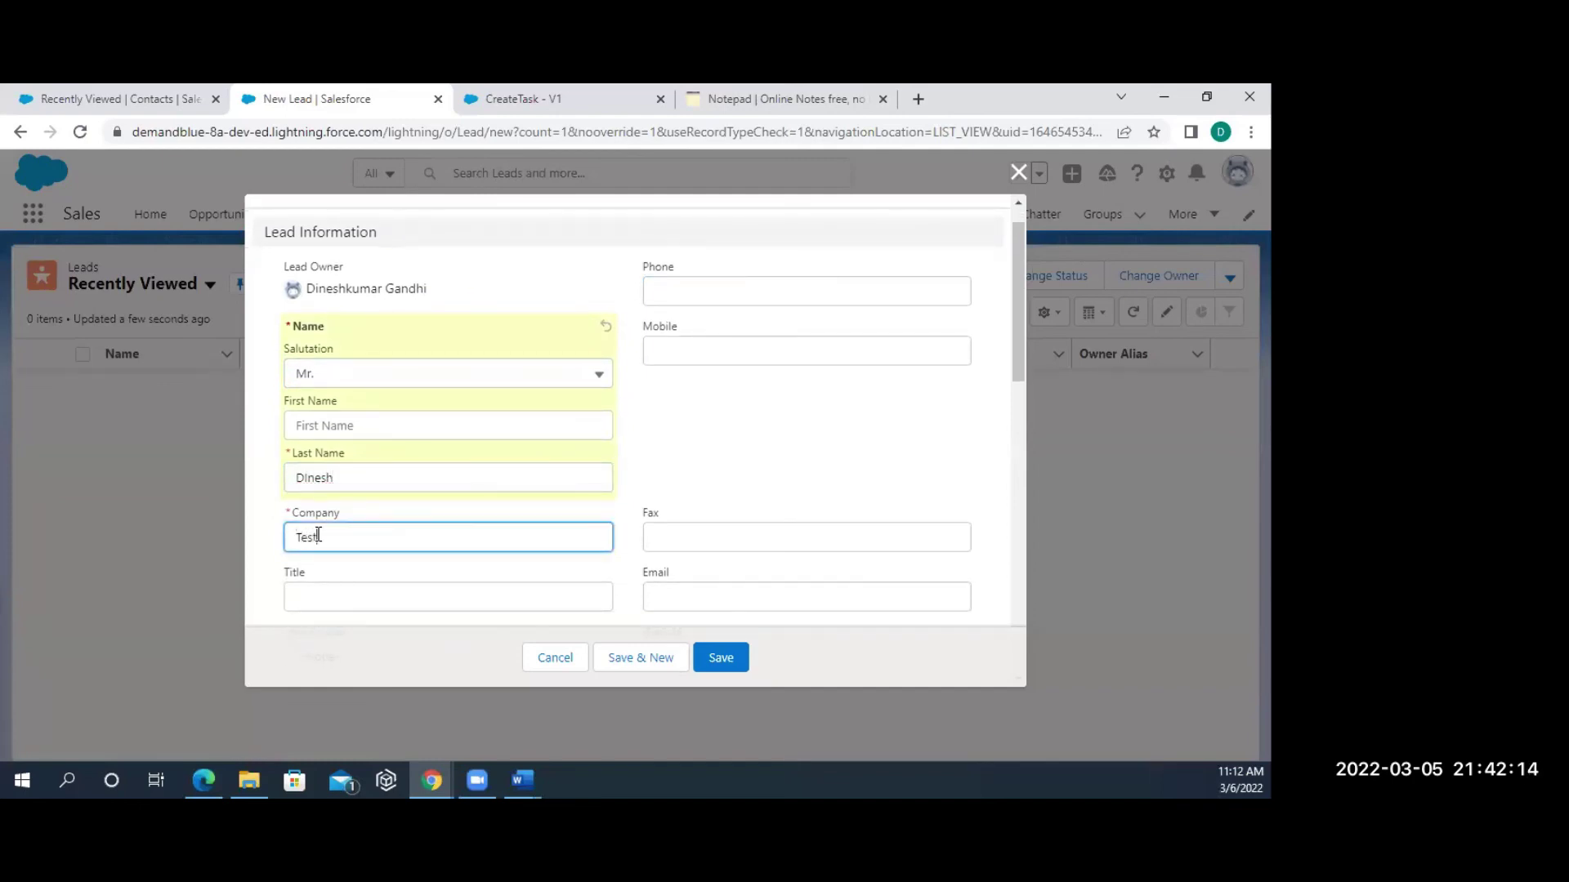
pyautogui.scroll(-4, 319, 535)
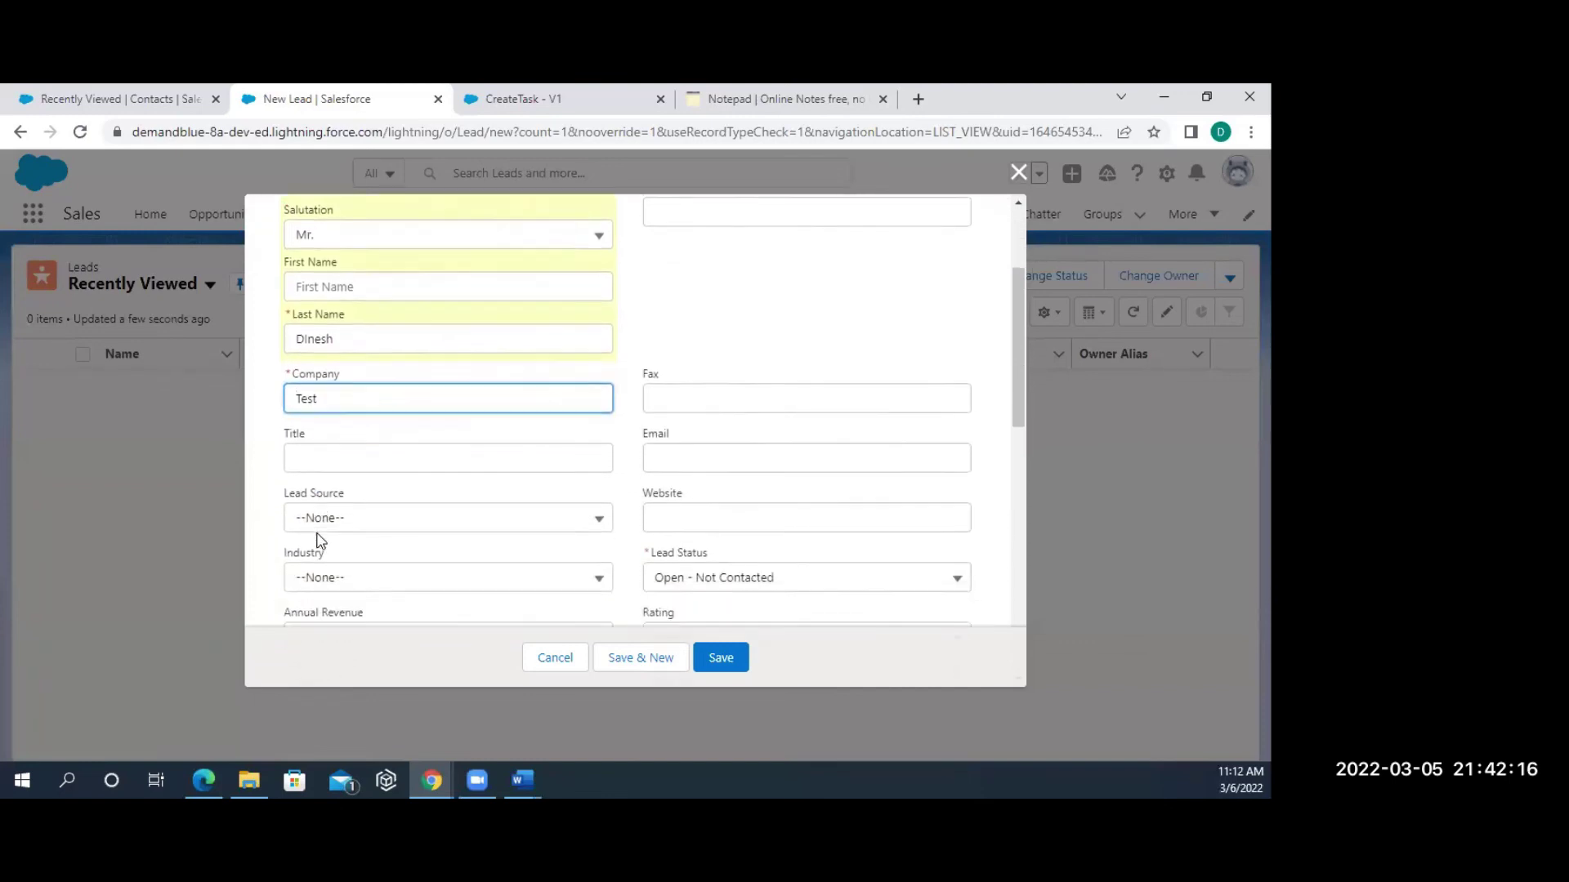
pyautogui.click(799, 450)
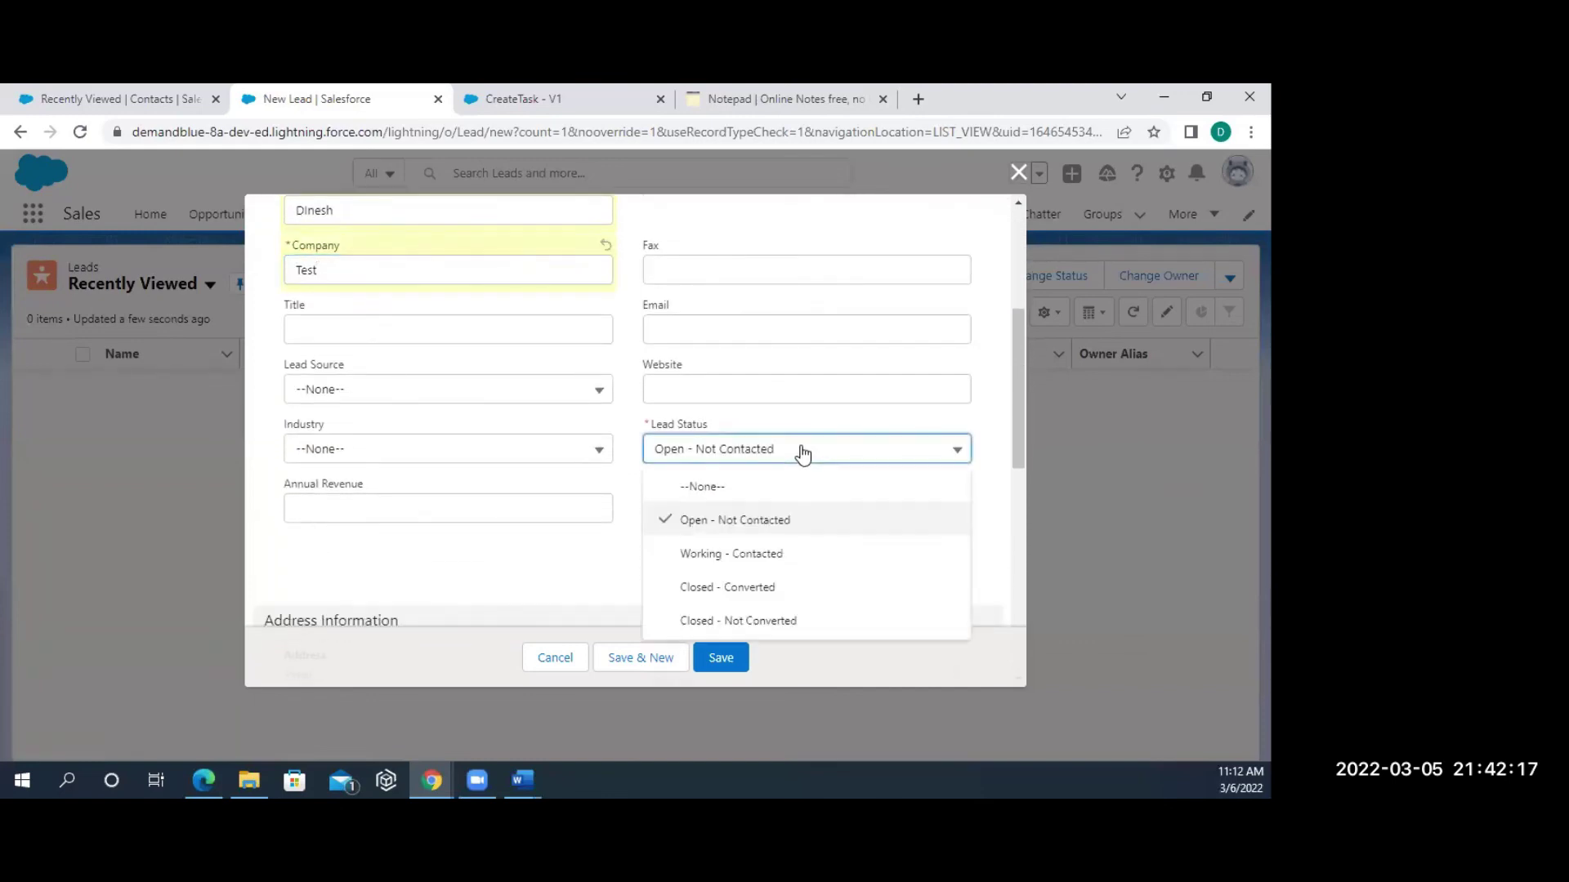
pyautogui.click(752, 522)
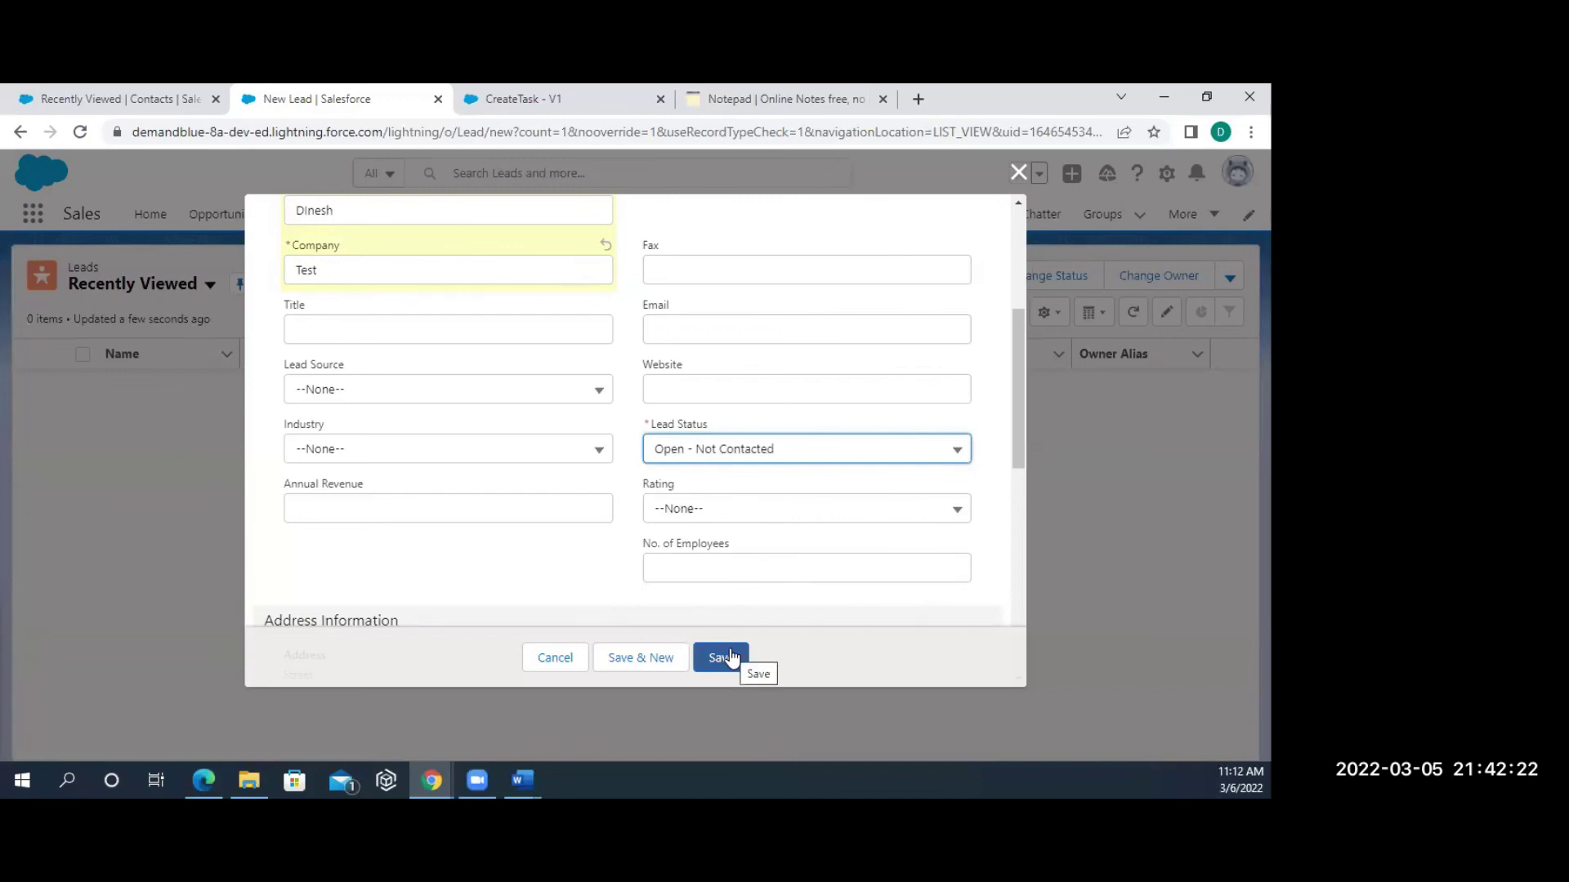
pyautogui.click(730, 657)
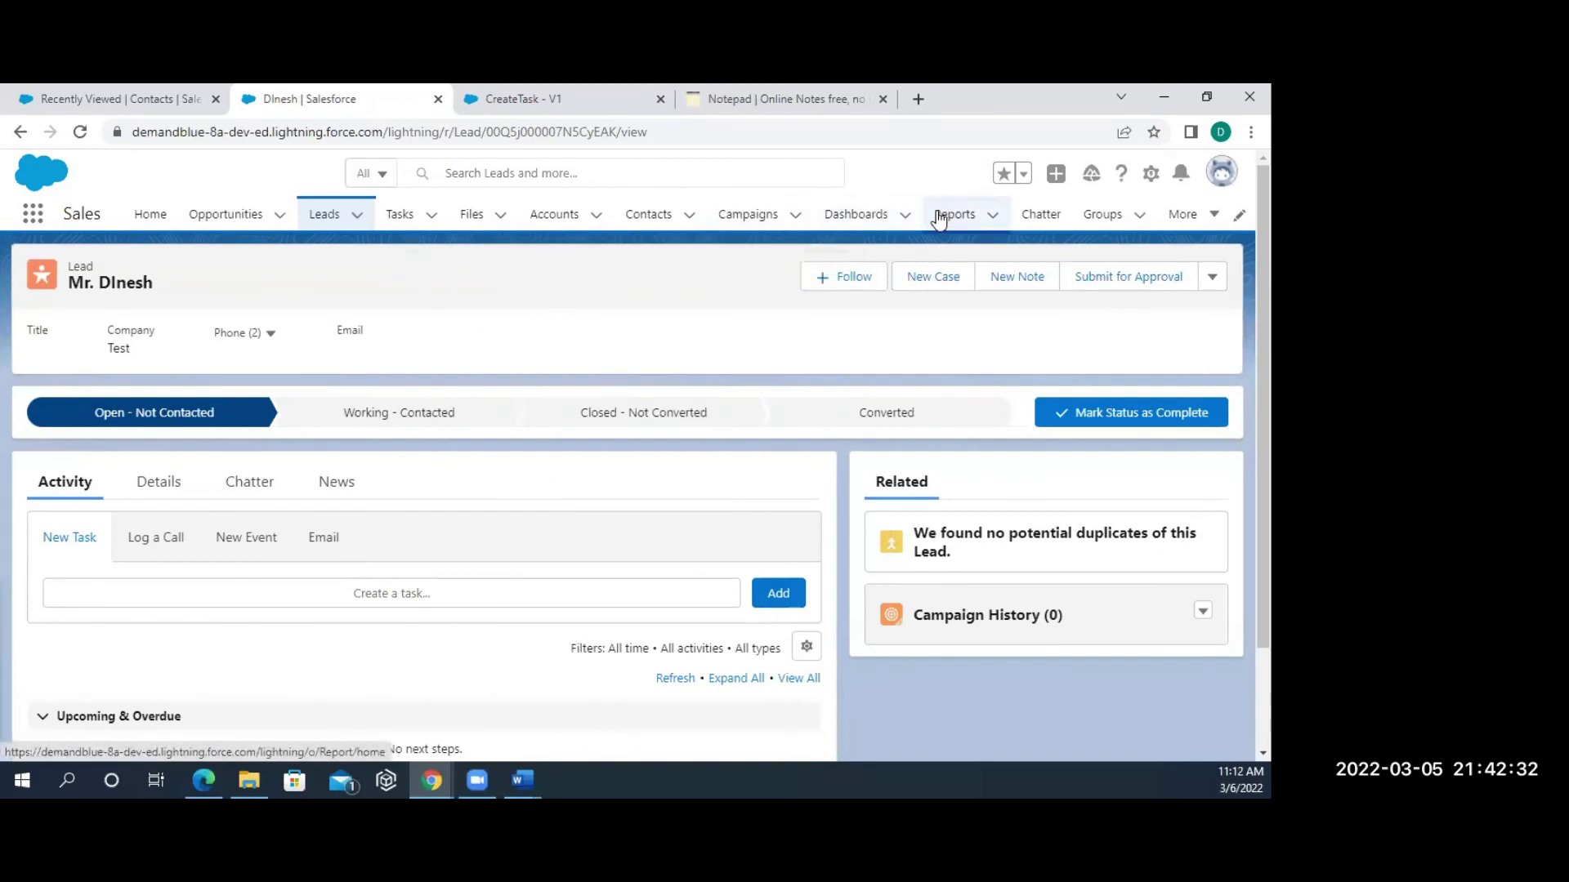
# Open Tasks and examine the details of the task generated by the flow, including its assignee.
pyautogui.click(400, 215)
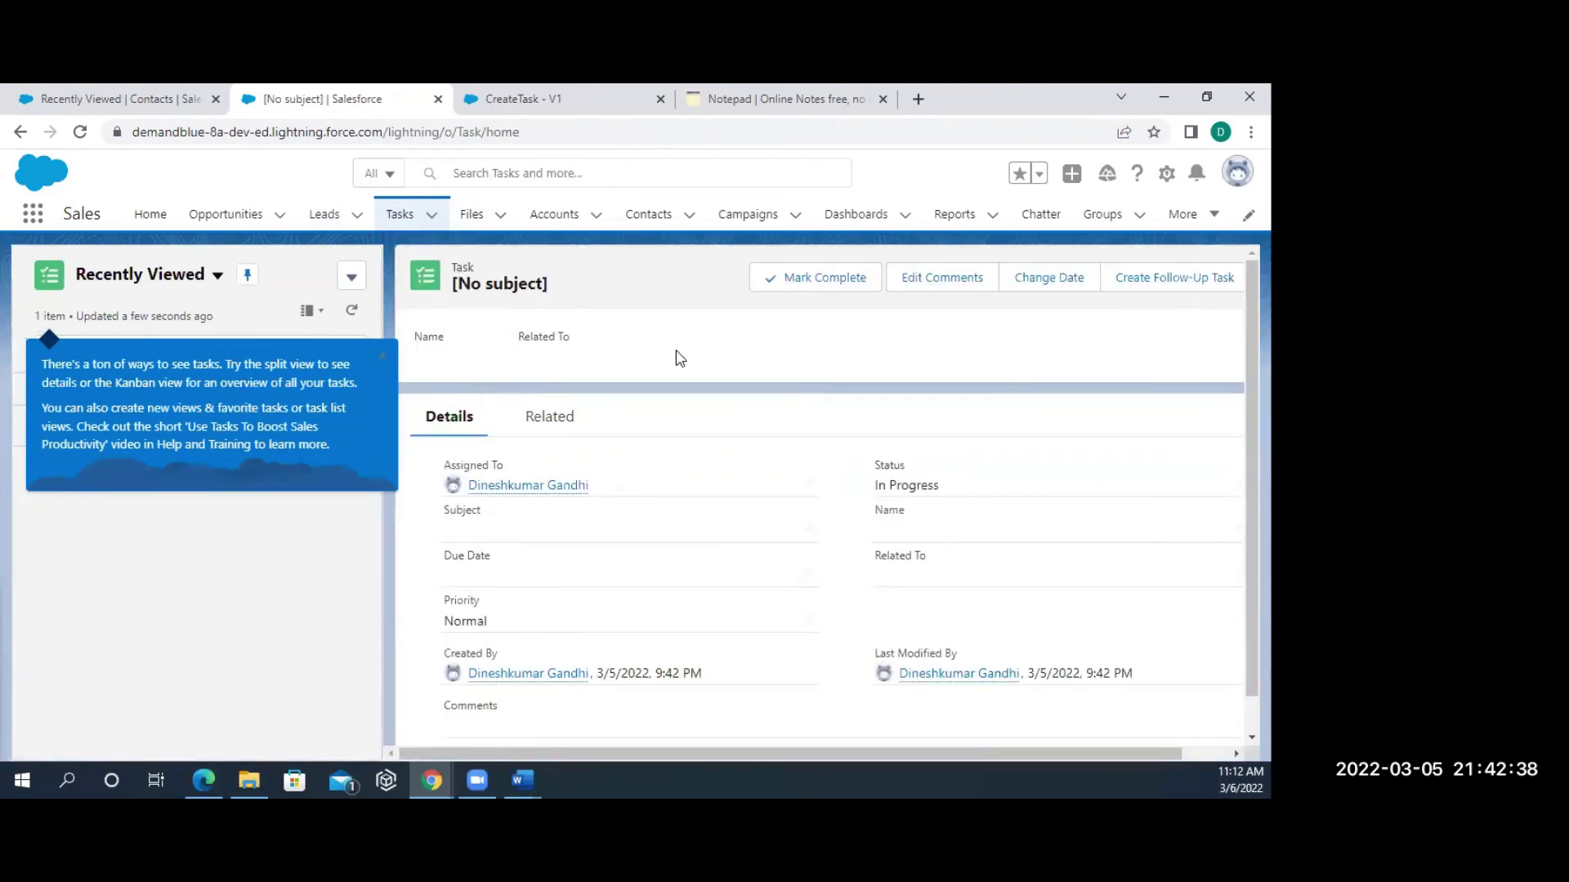
pyautogui.scroll(-1, 652, 560)
pyautogui.scroll(-1, 651, 560)
pyautogui.scroll(1, 651, 559)
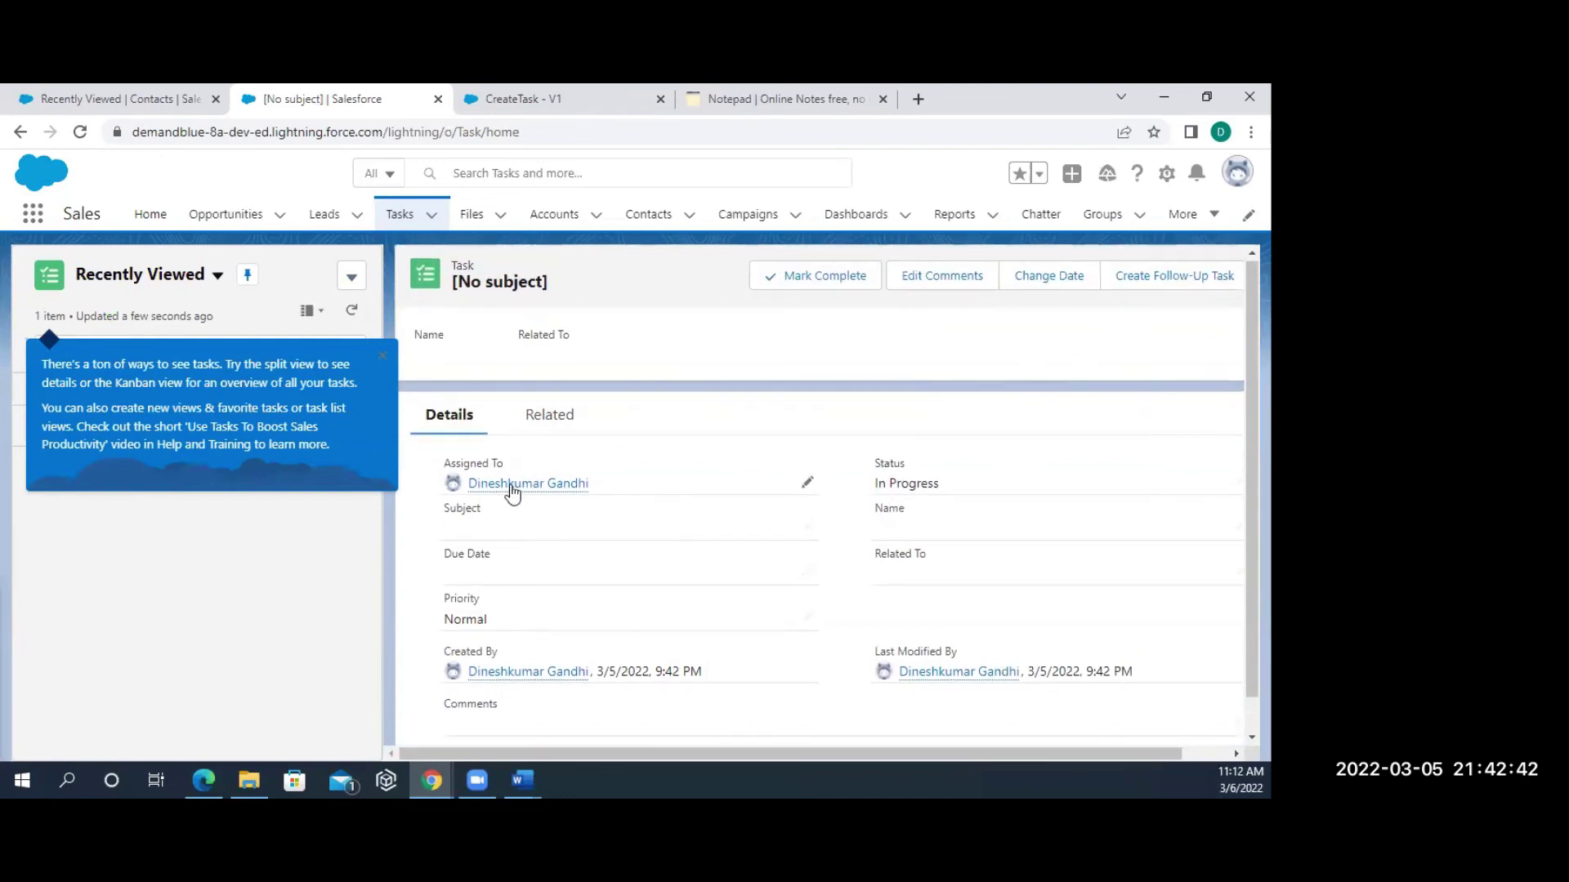
pyautogui.moveTo(509, 487)
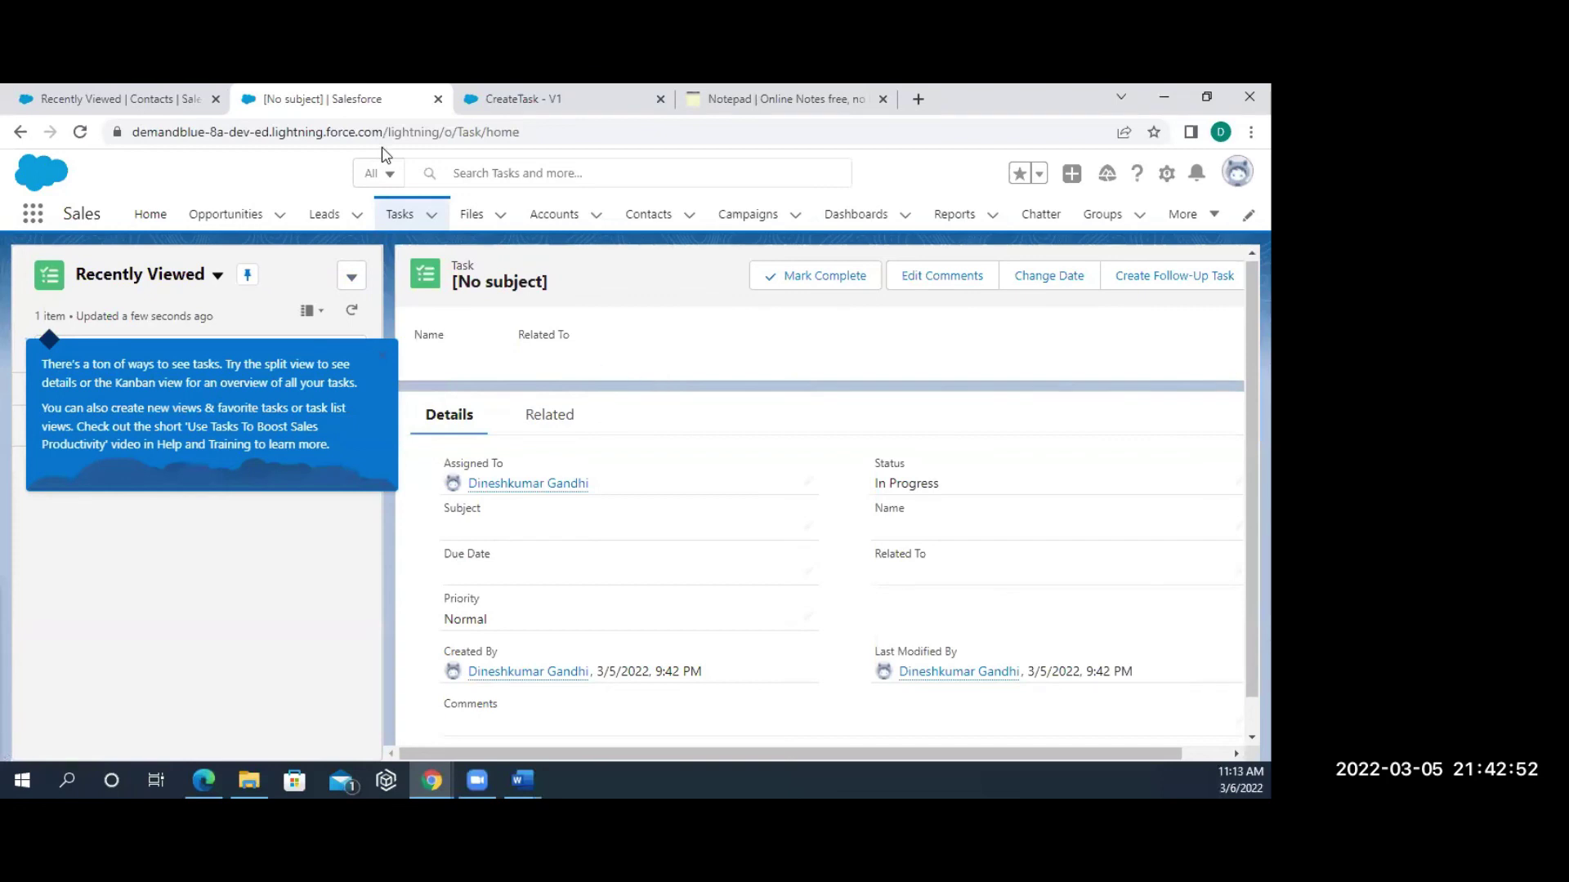
# Reopen the Create Task element in the CreateTask flow, browse the task fields available for an additional field row, and cancel the edit.
pyautogui.click(117, 102)
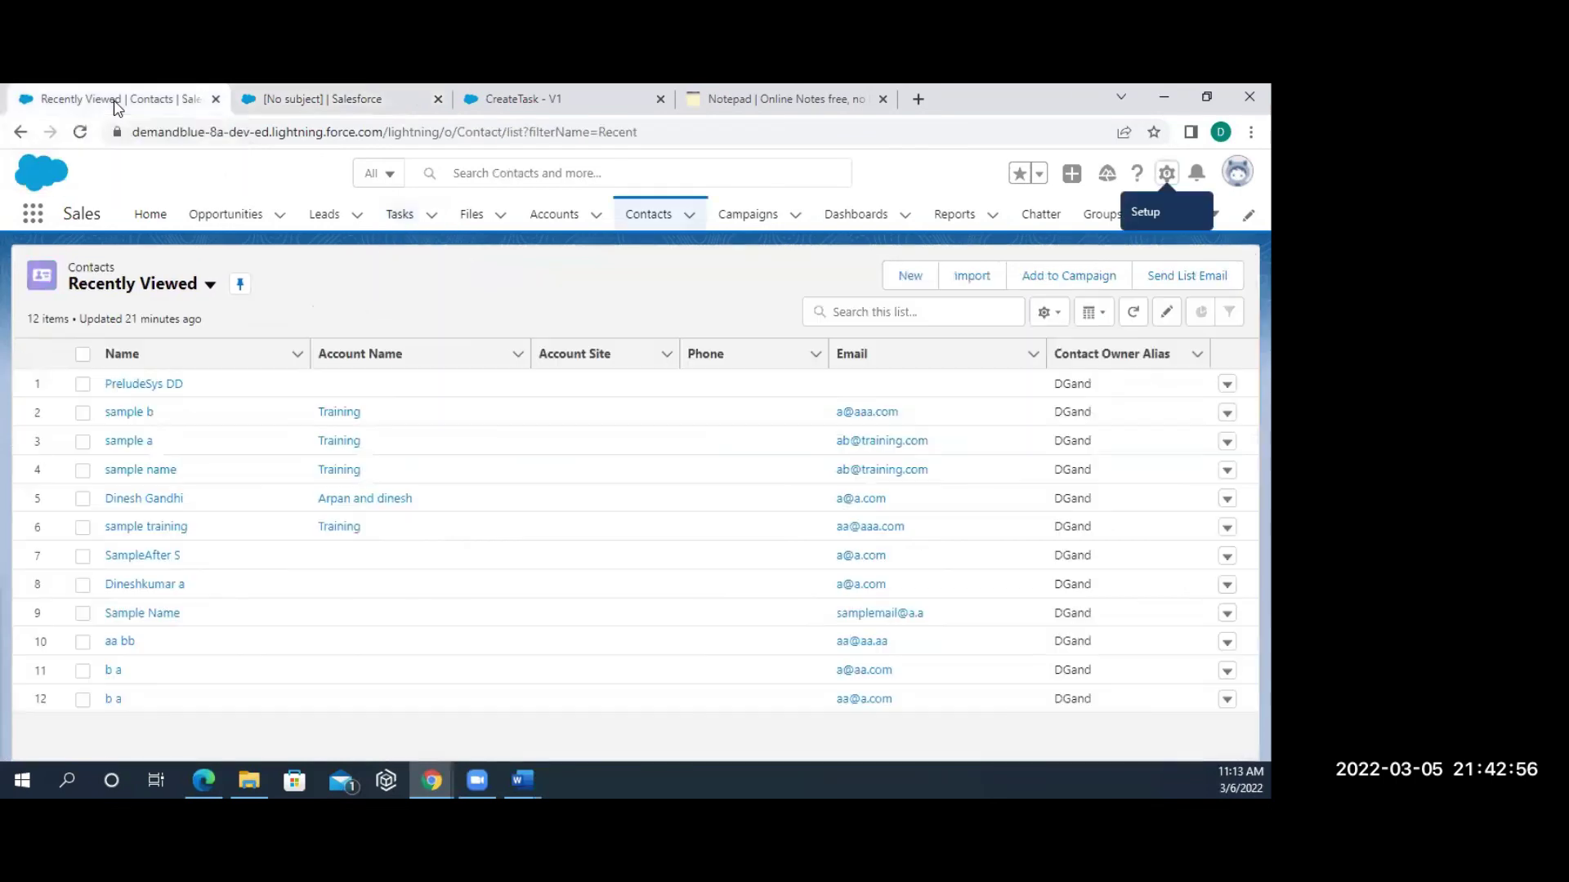
pyautogui.click(478, 112)
pyautogui.click(783, 425)
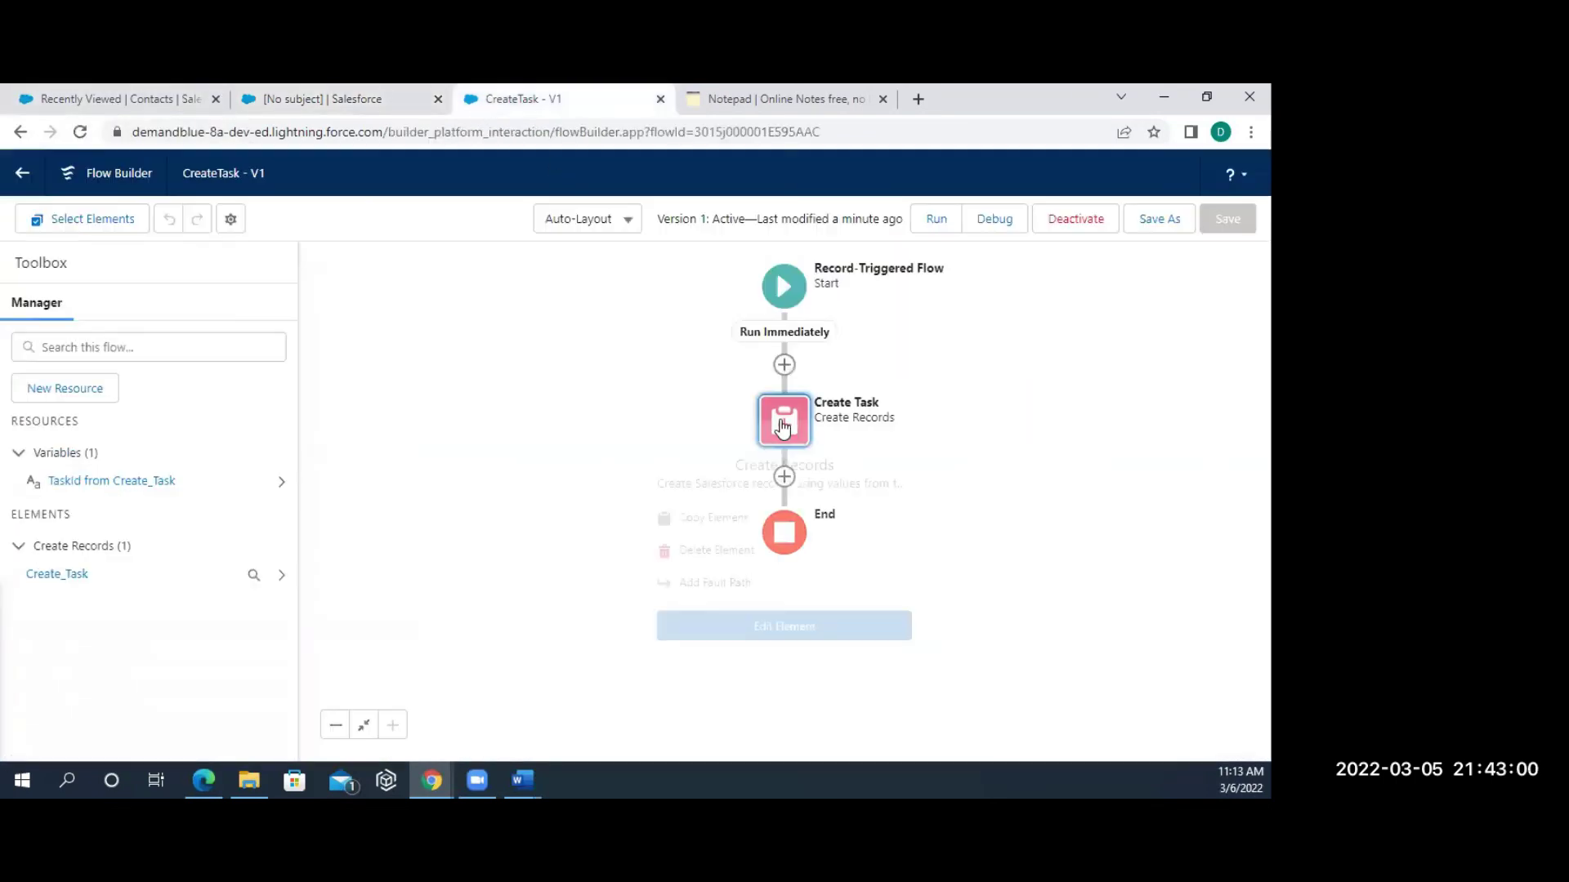
pyautogui.click(729, 633)
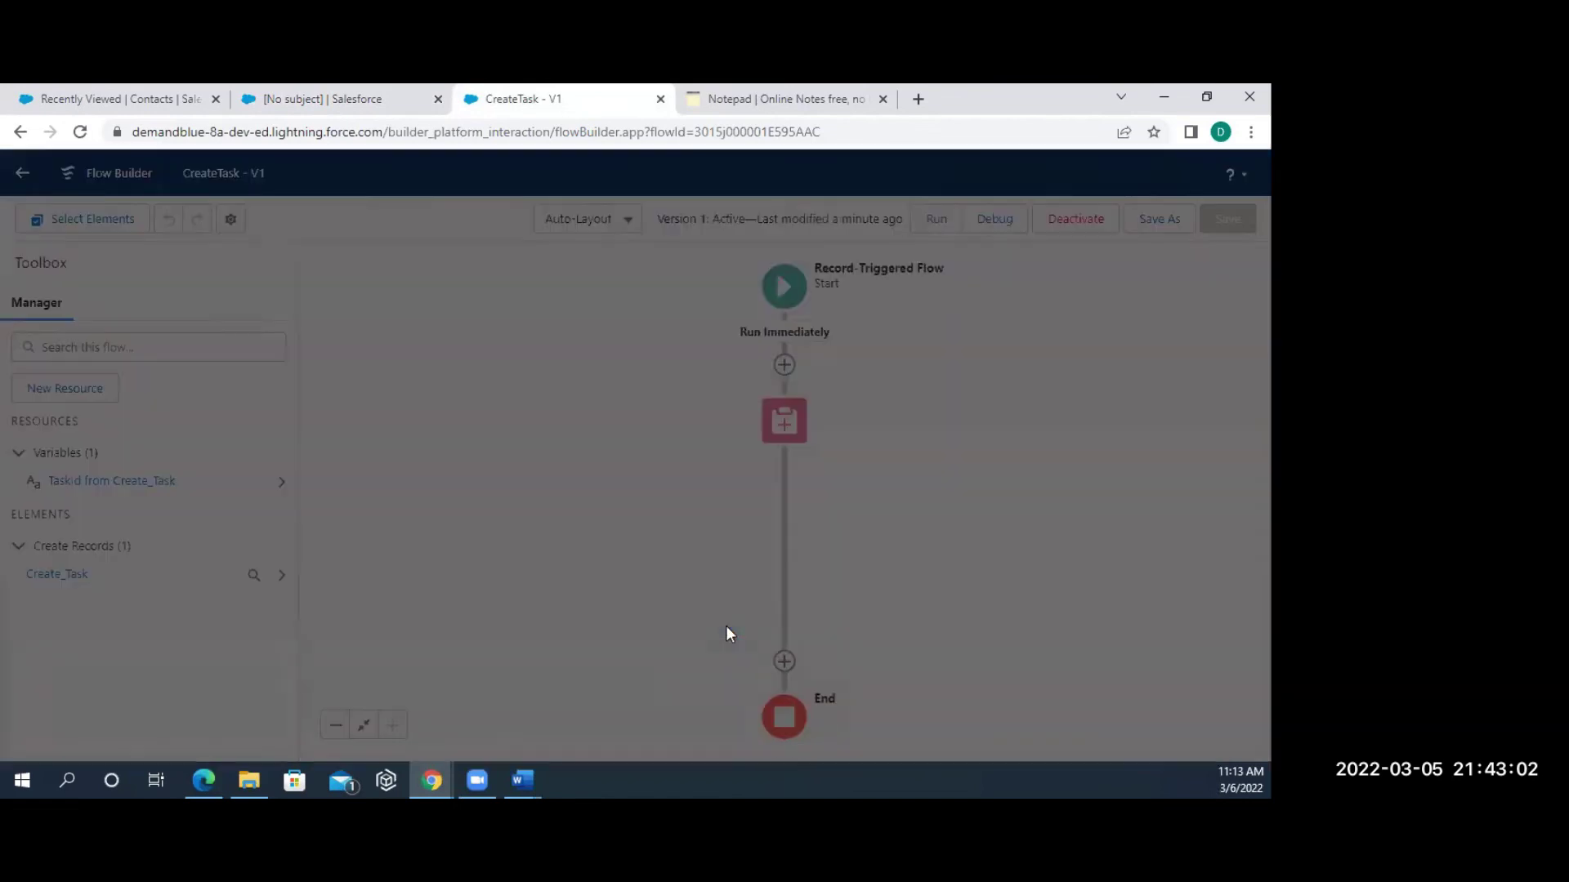
pyautogui.scroll(-2, 455, 501)
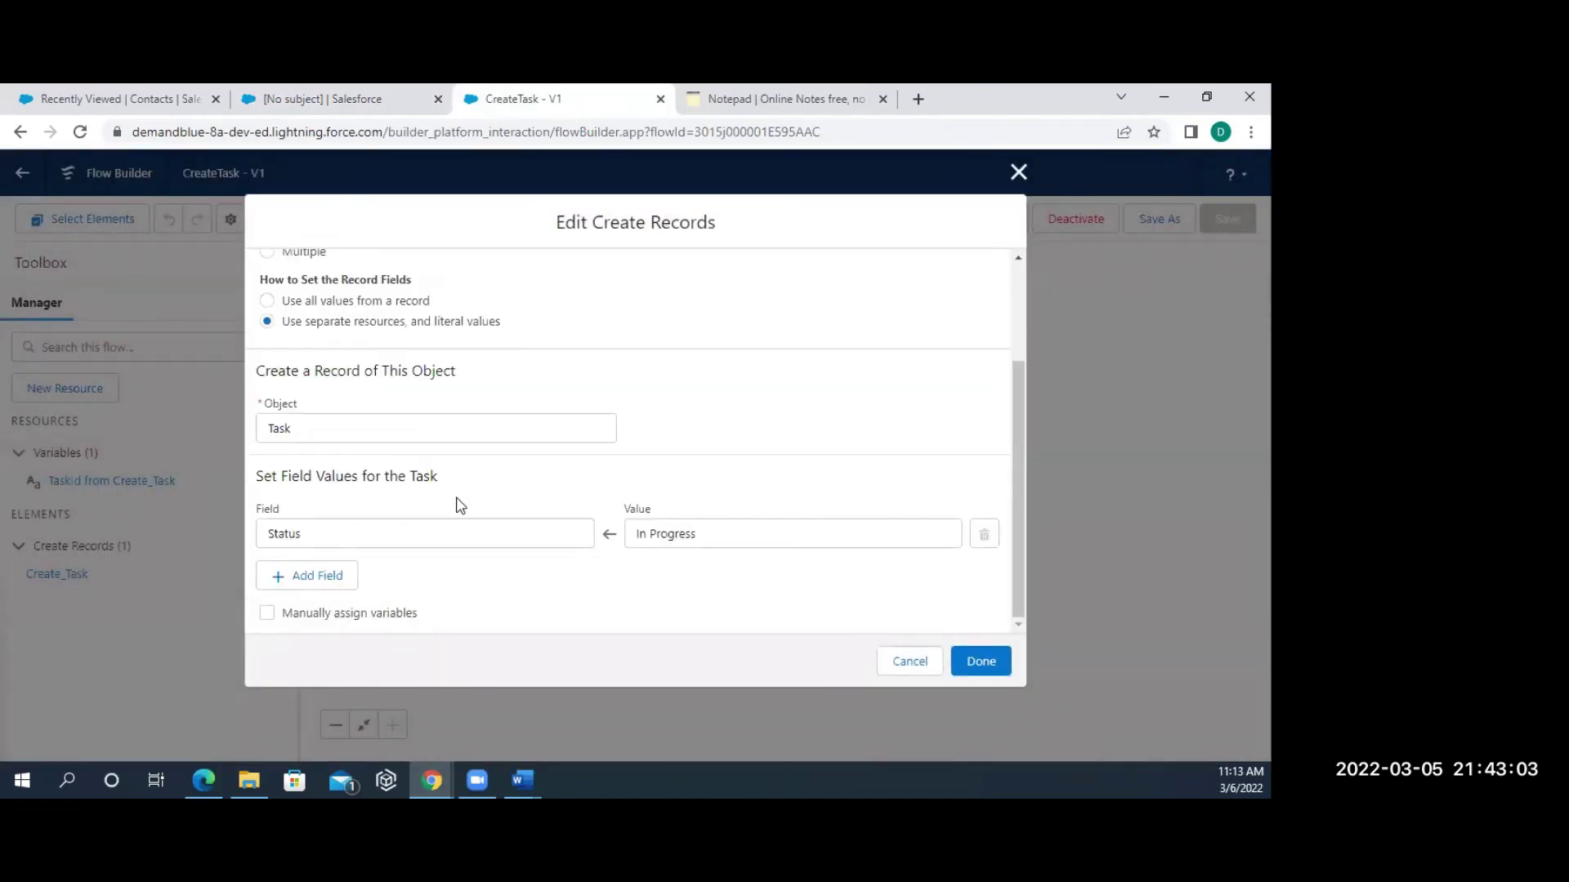
pyautogui.click(322, 581)
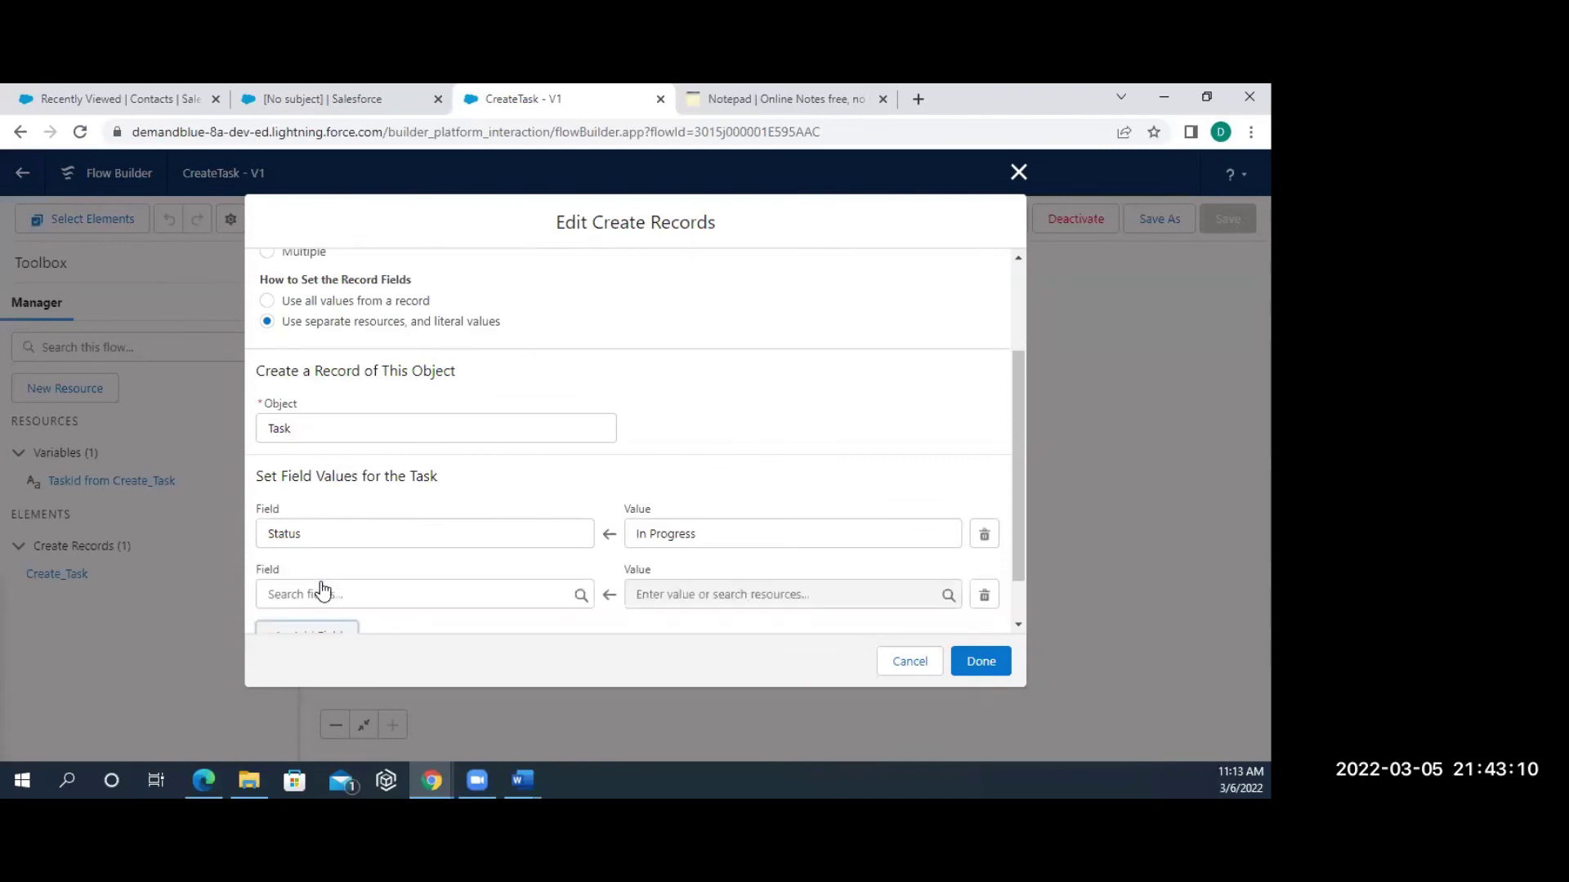
pyautogui.click(350, 598)
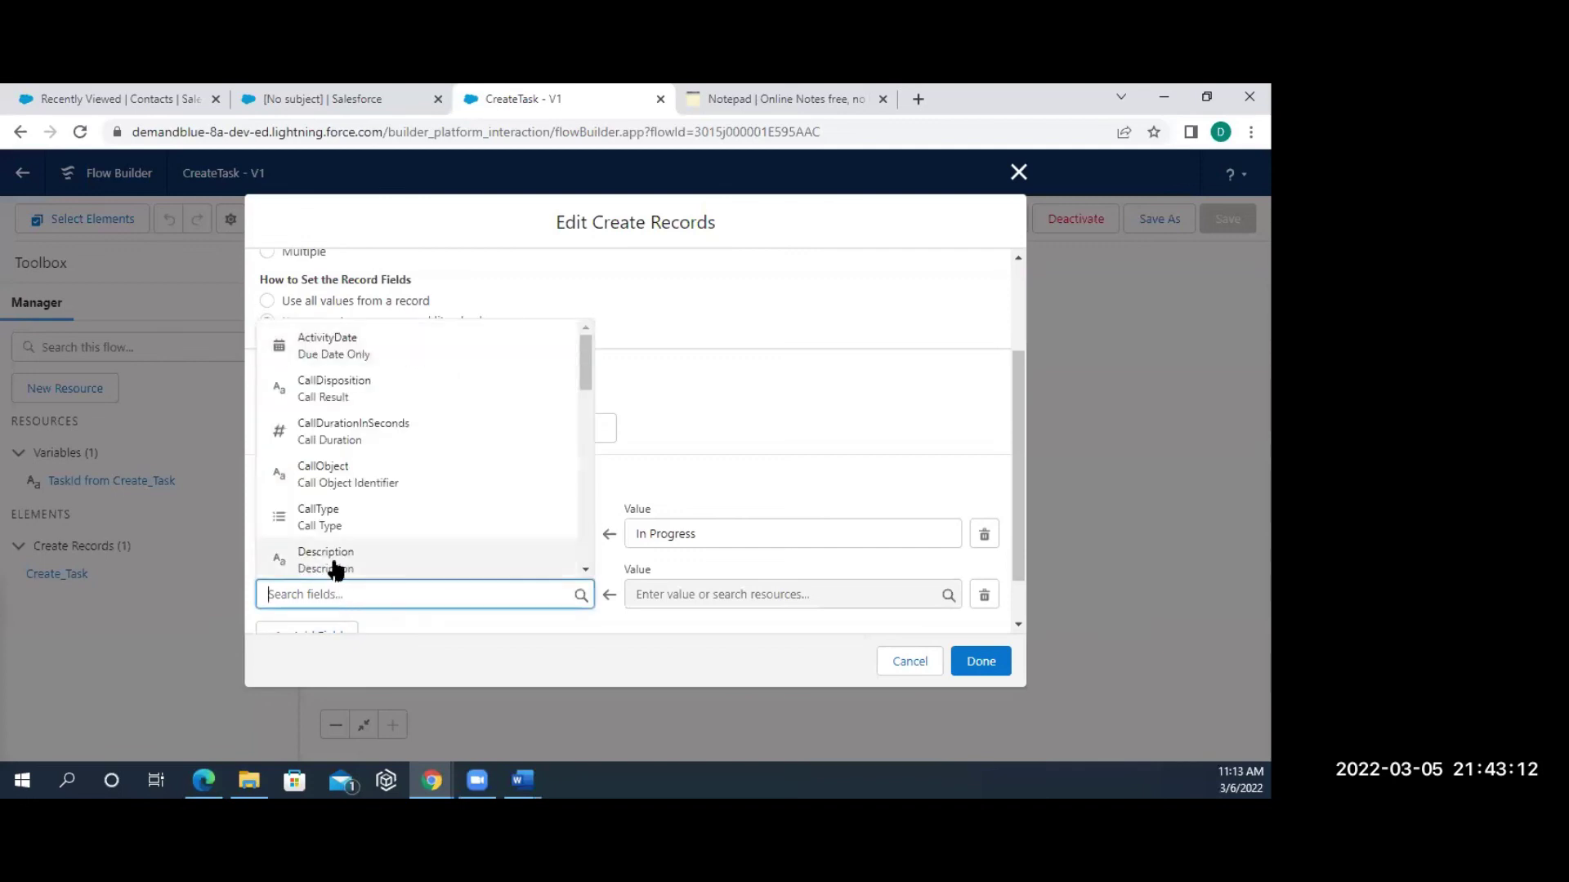
pyautogui.scroll(-4, 366, 521)
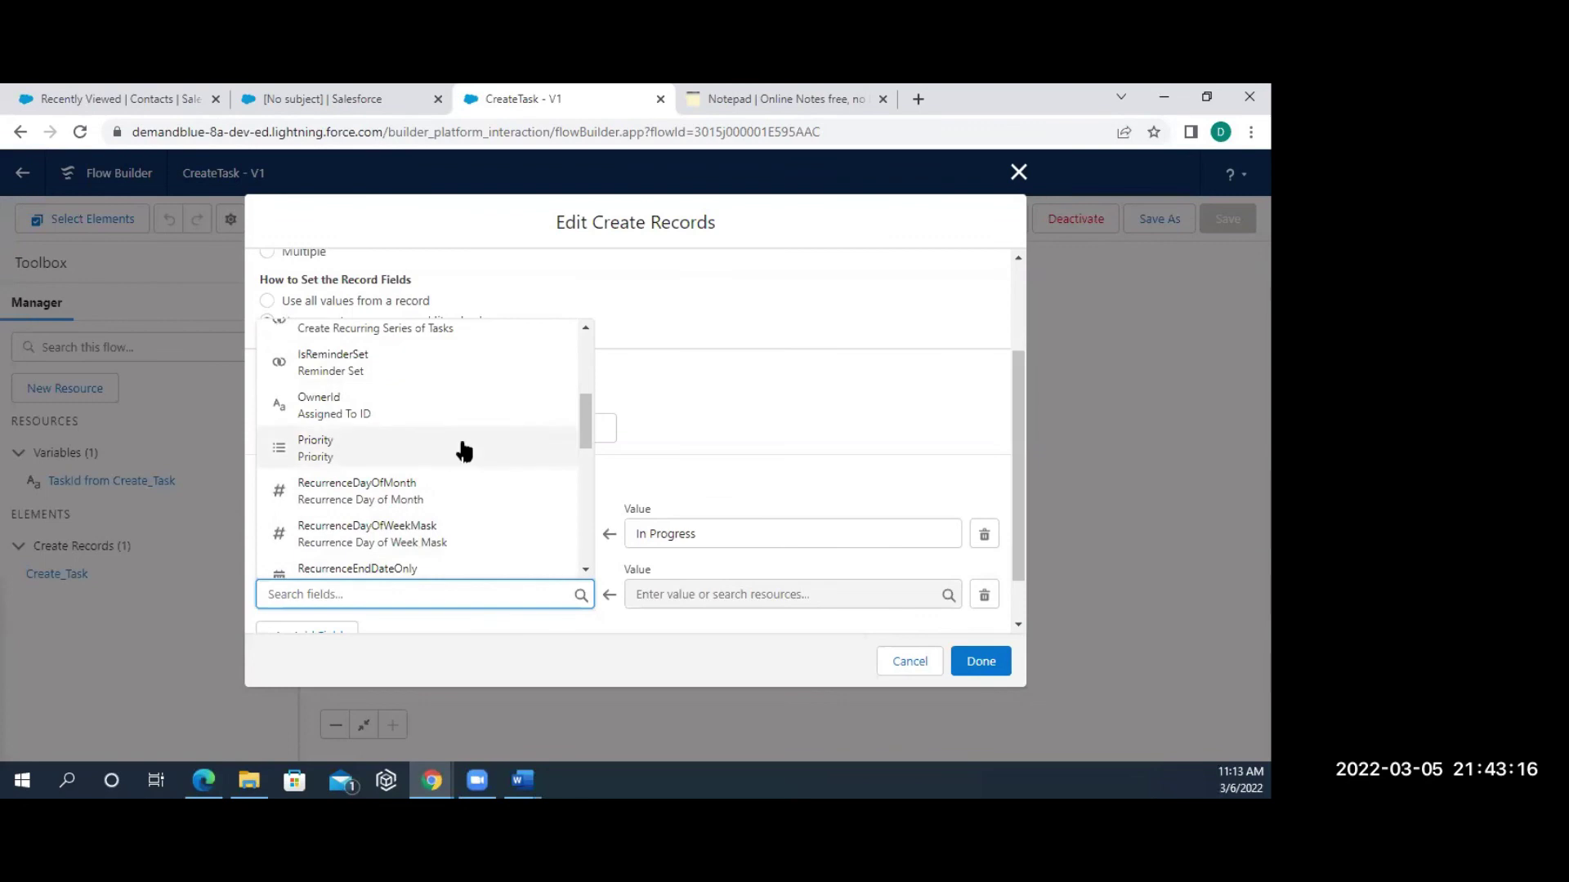
pyautogui.scroll(4, 464, 451)
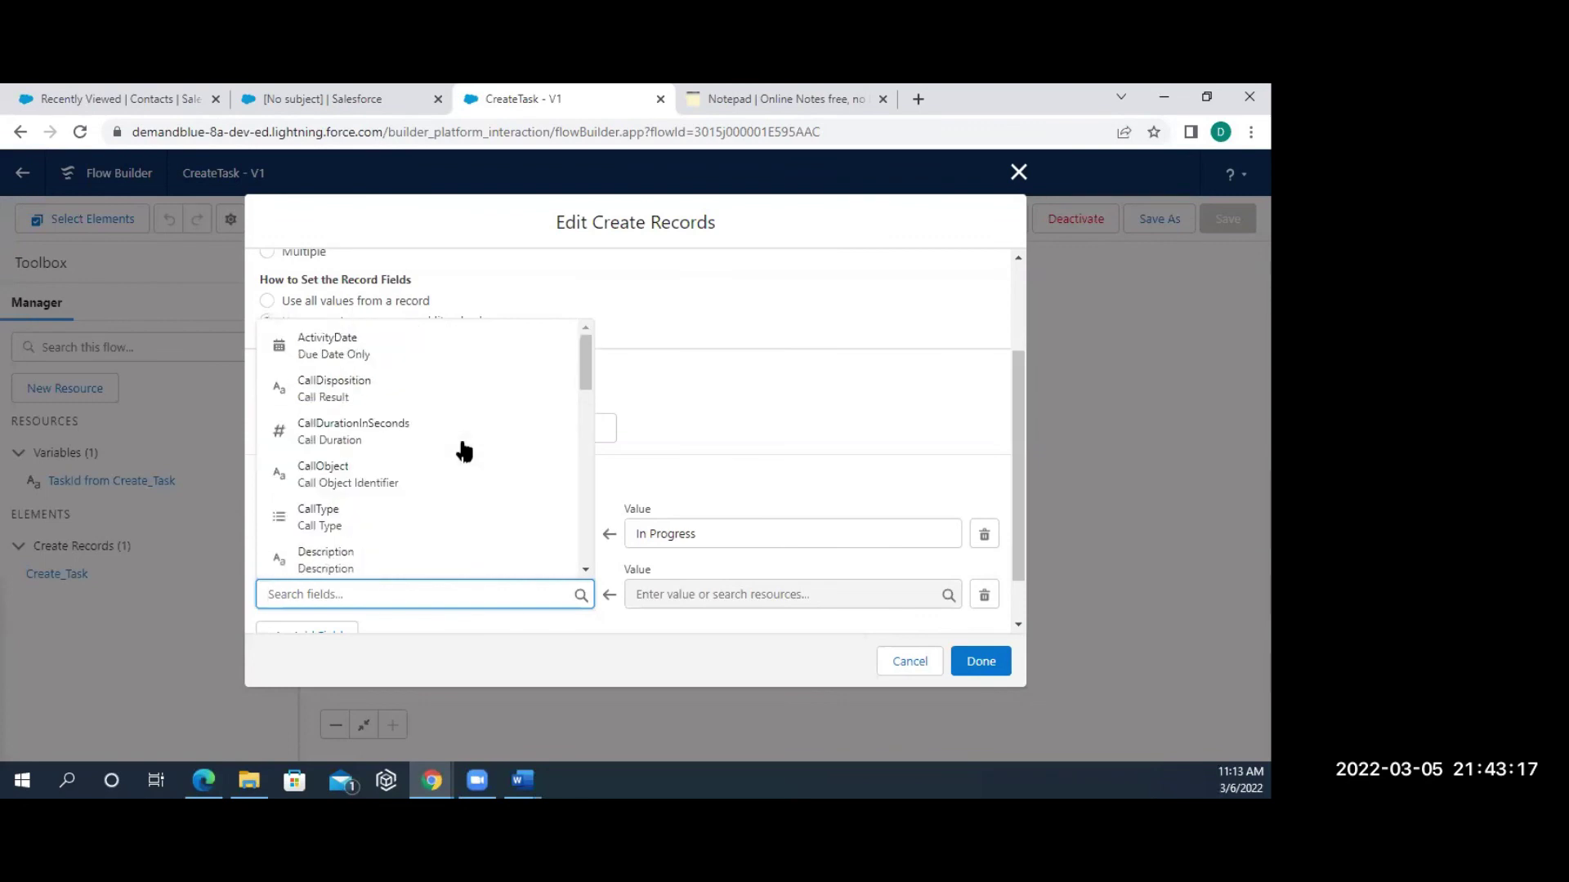
pyautogui.click(677, 424)
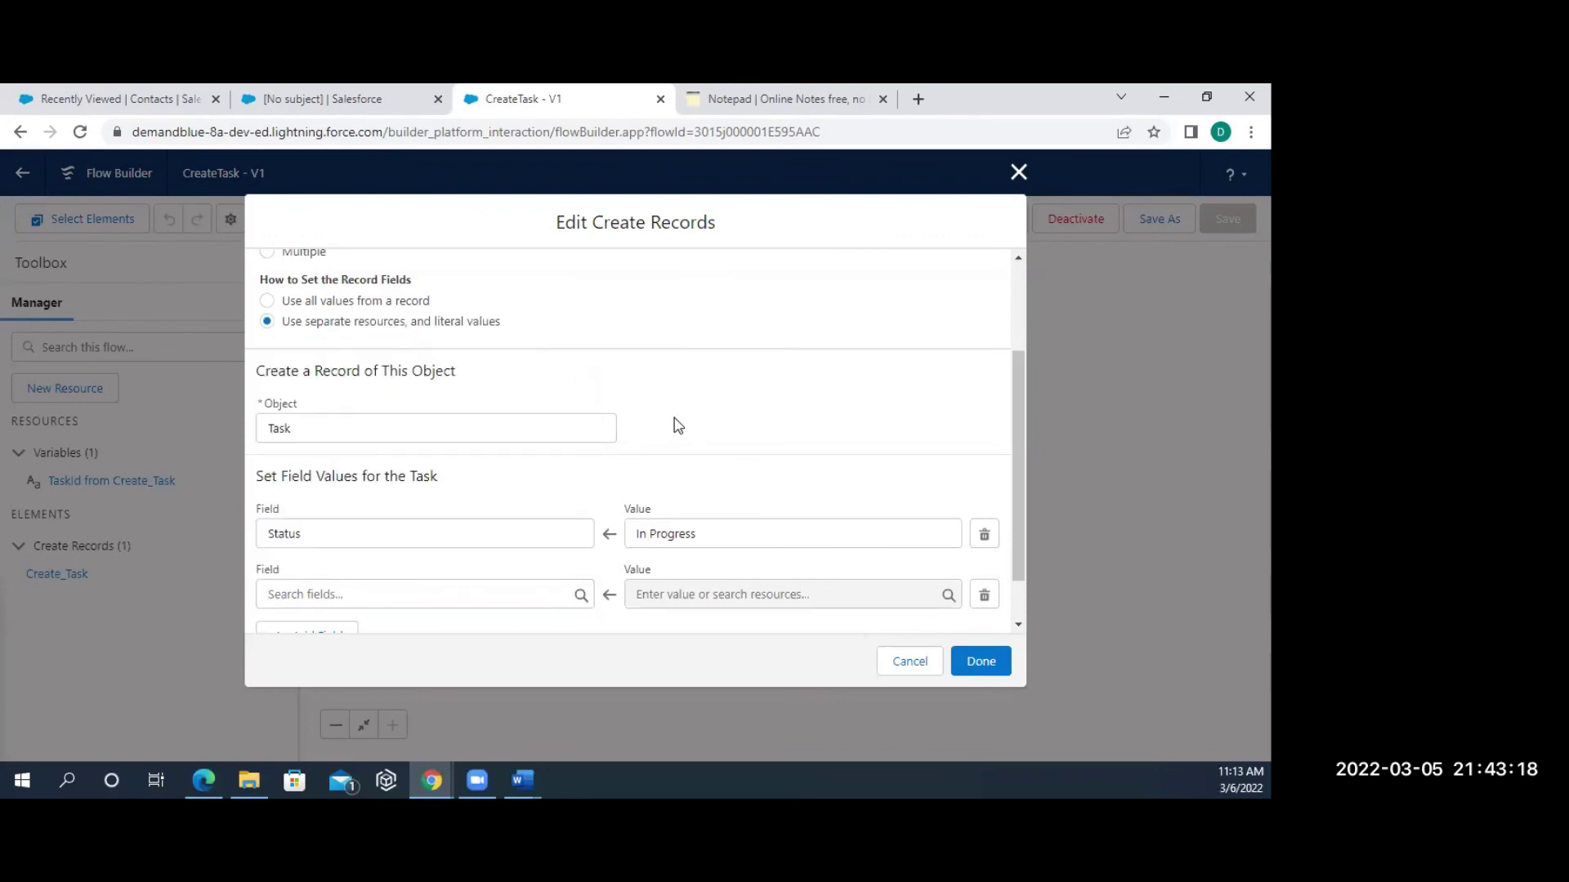
pyautogui.click(909, 667)
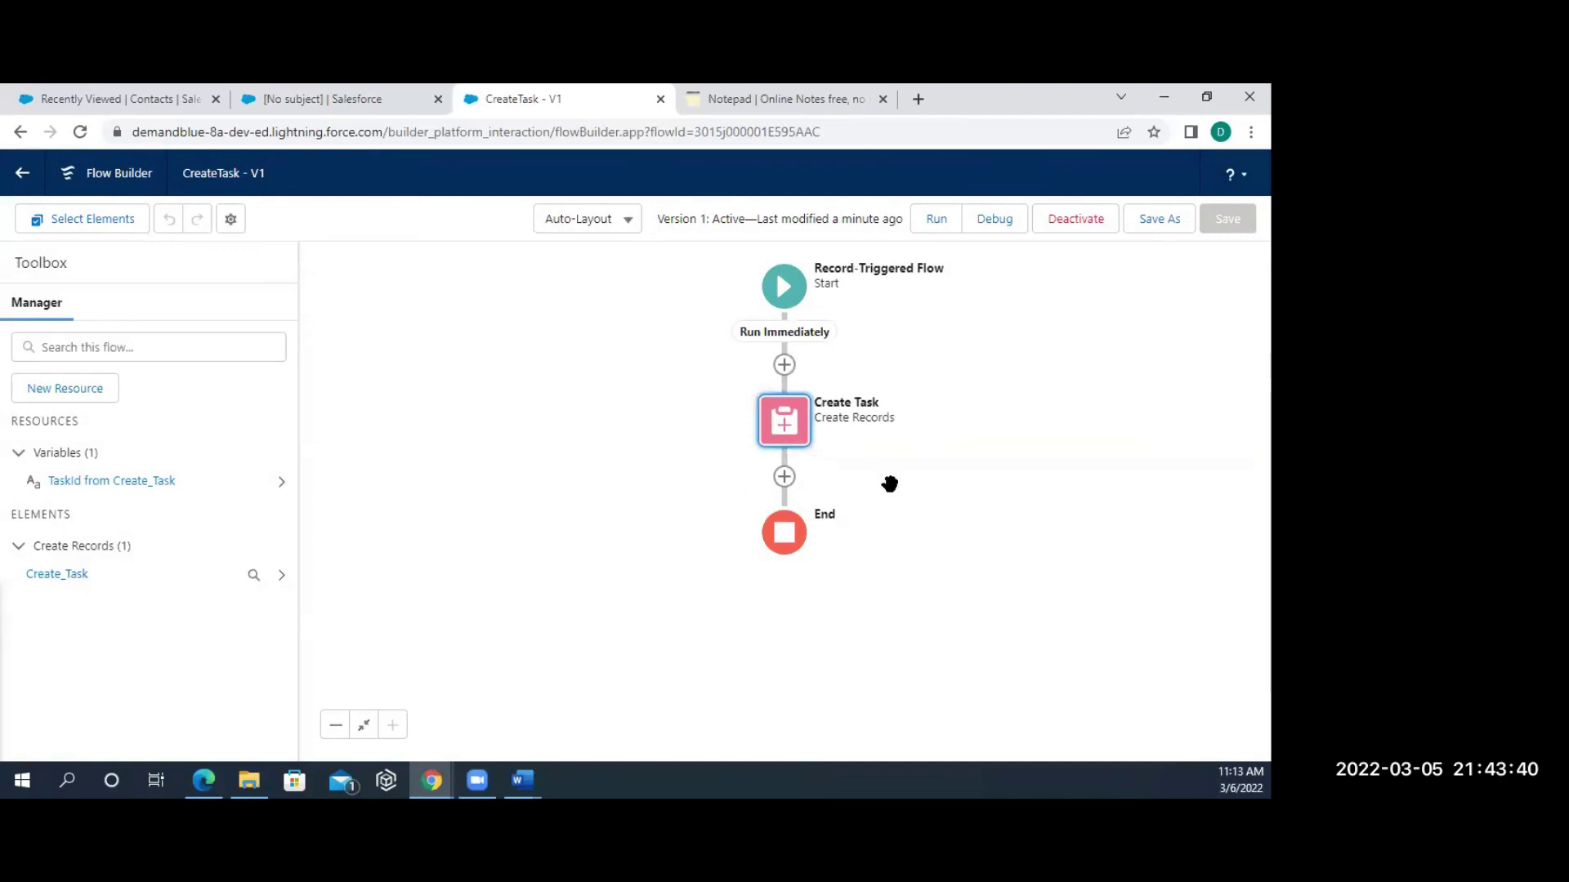
# Review the generated task's assignee and the recently viewed leads, and return to the CreateTask flow.
pyautogui.click(355, 99)
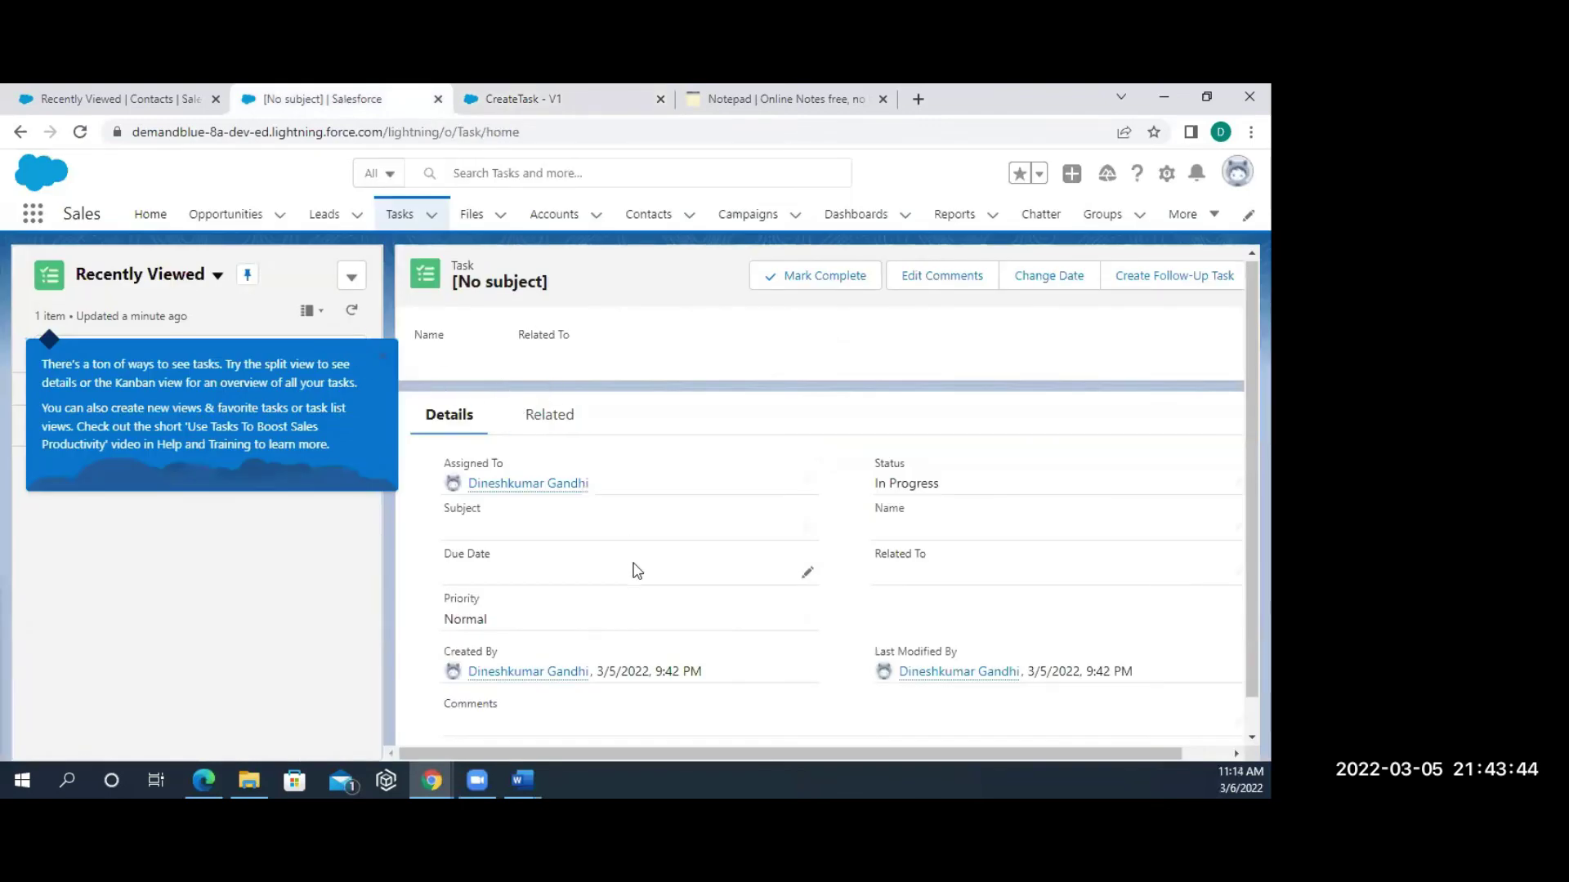
pyautogui.moveTo(578, 493)
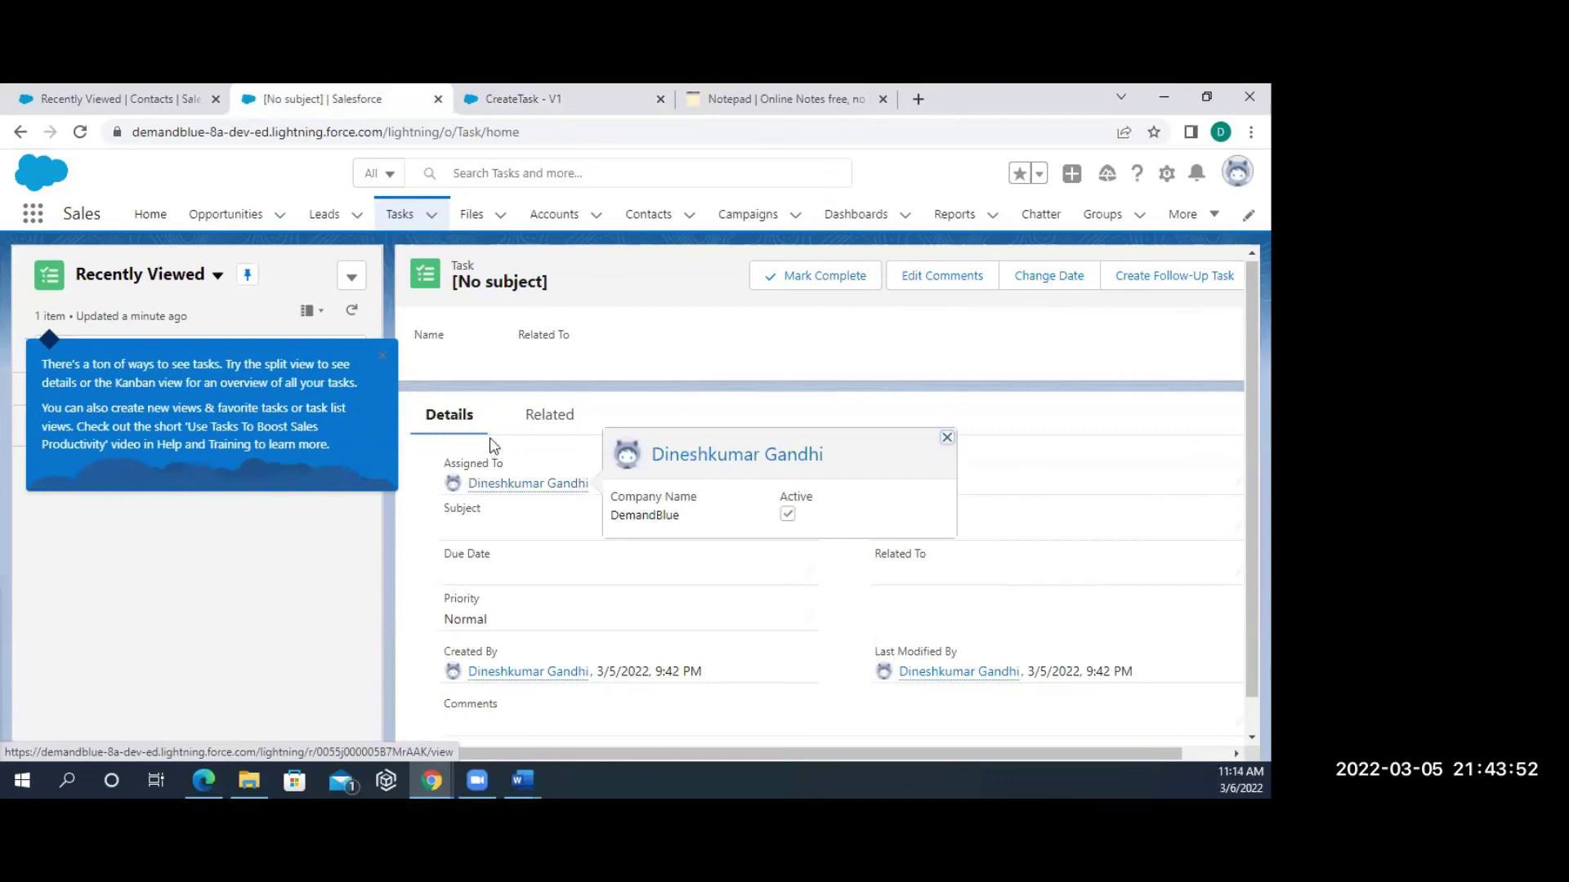
pyautogui.click(324, 218)
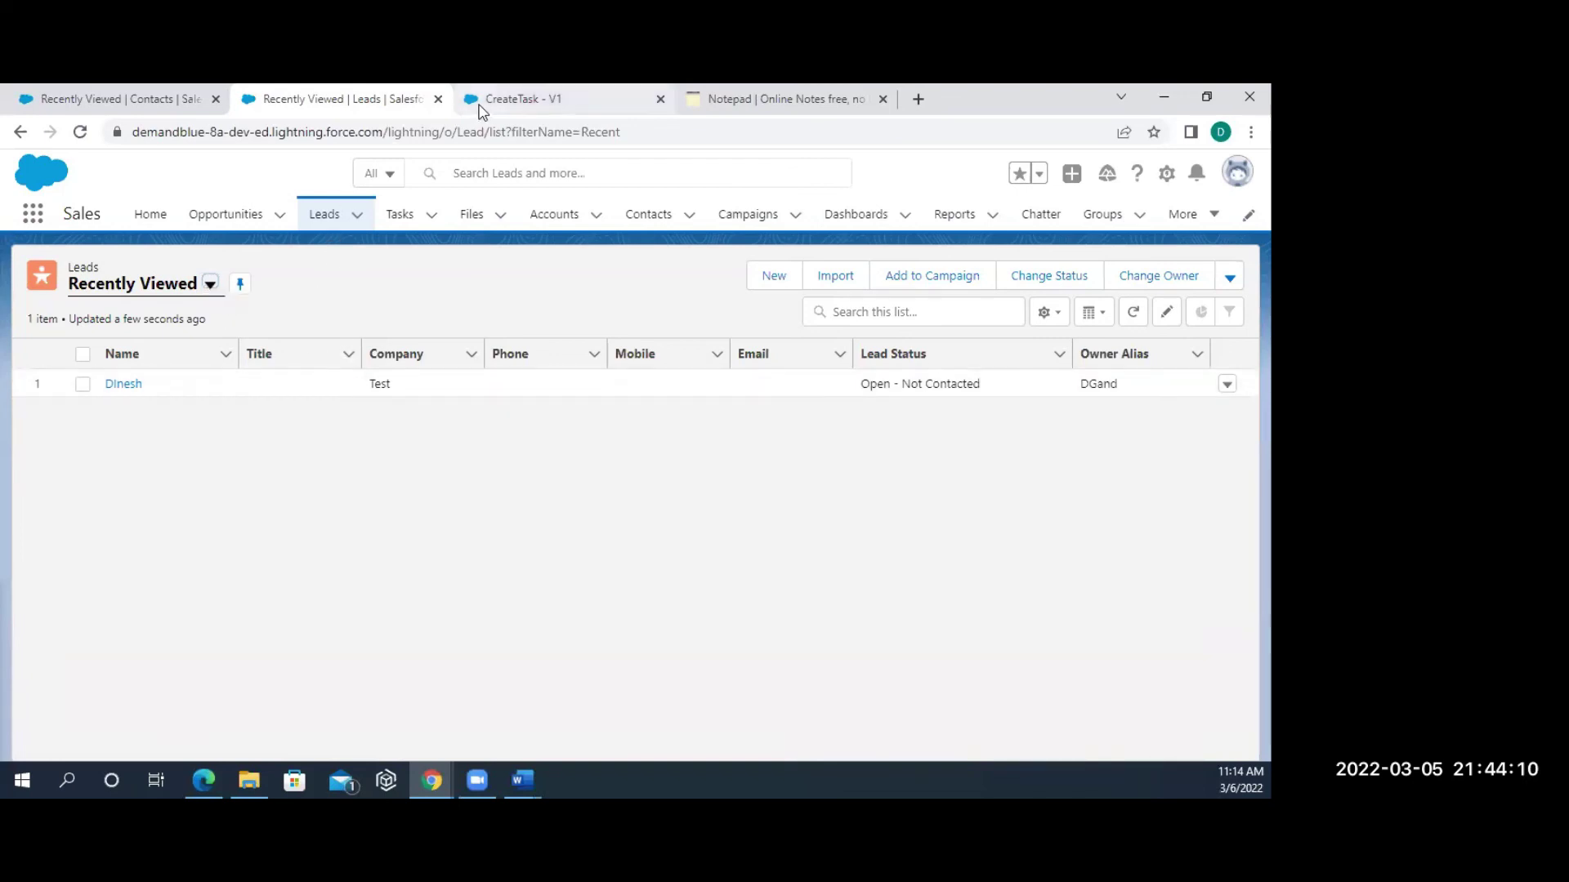
pyautogui.click(120, 96)
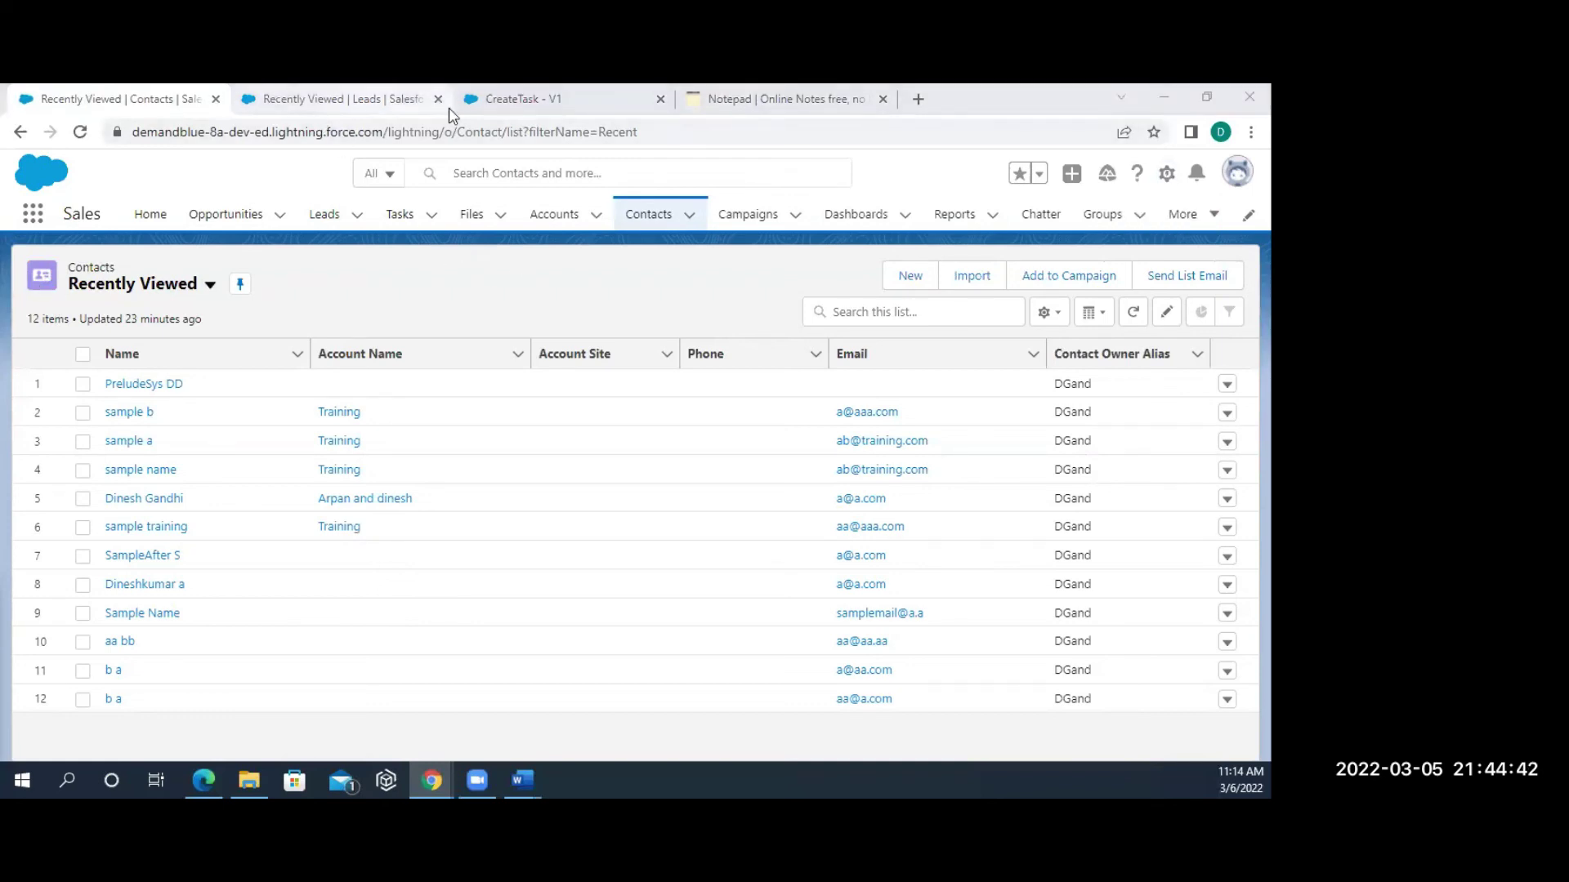
pyautogui.click(470, 112)
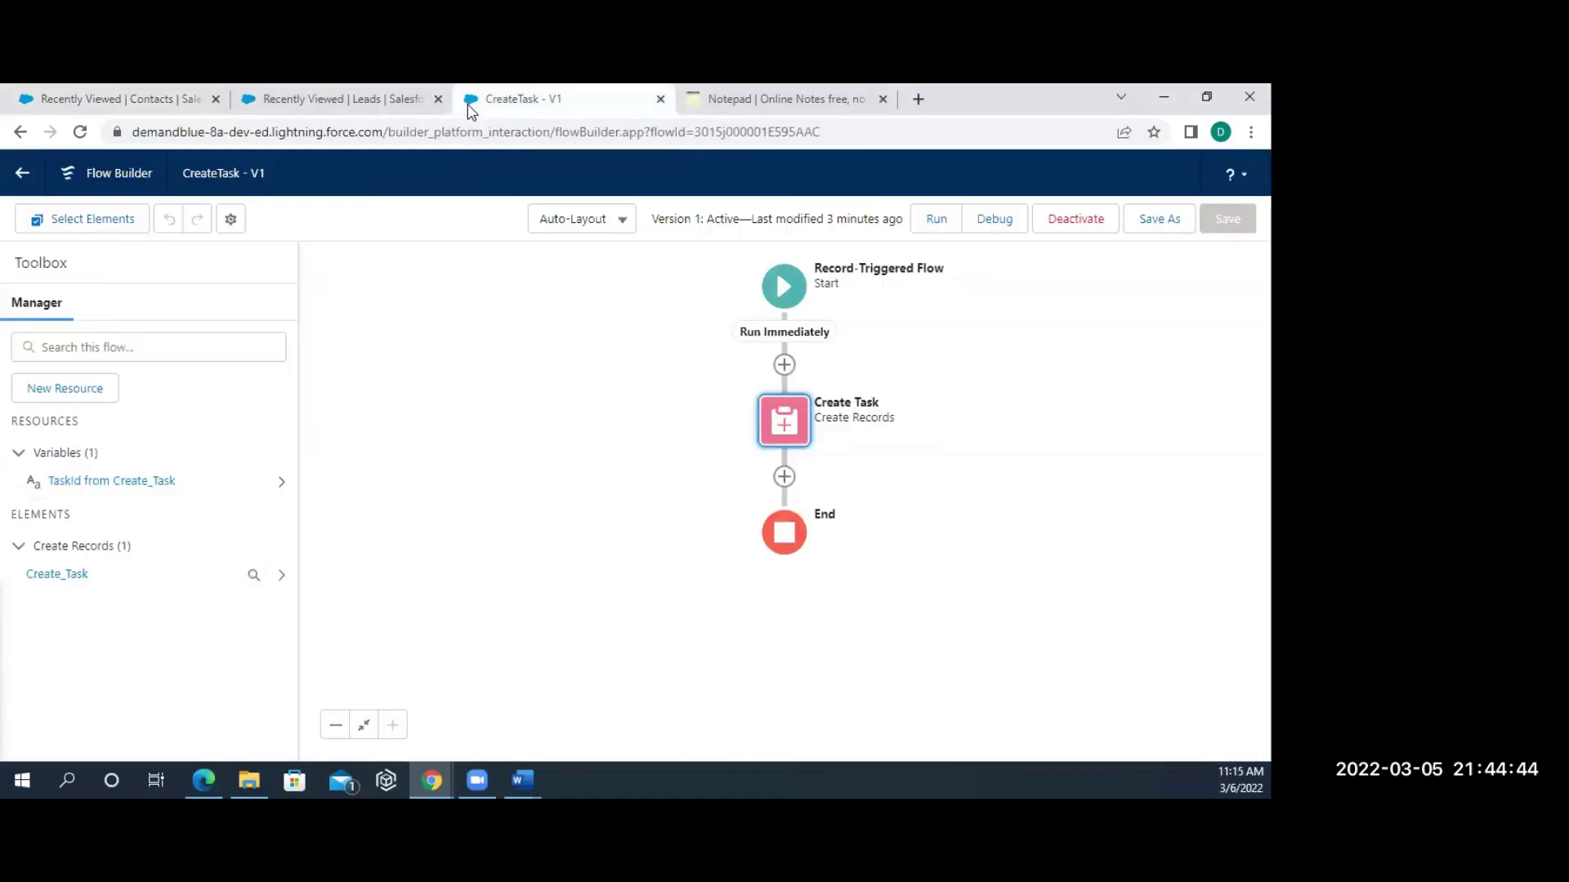